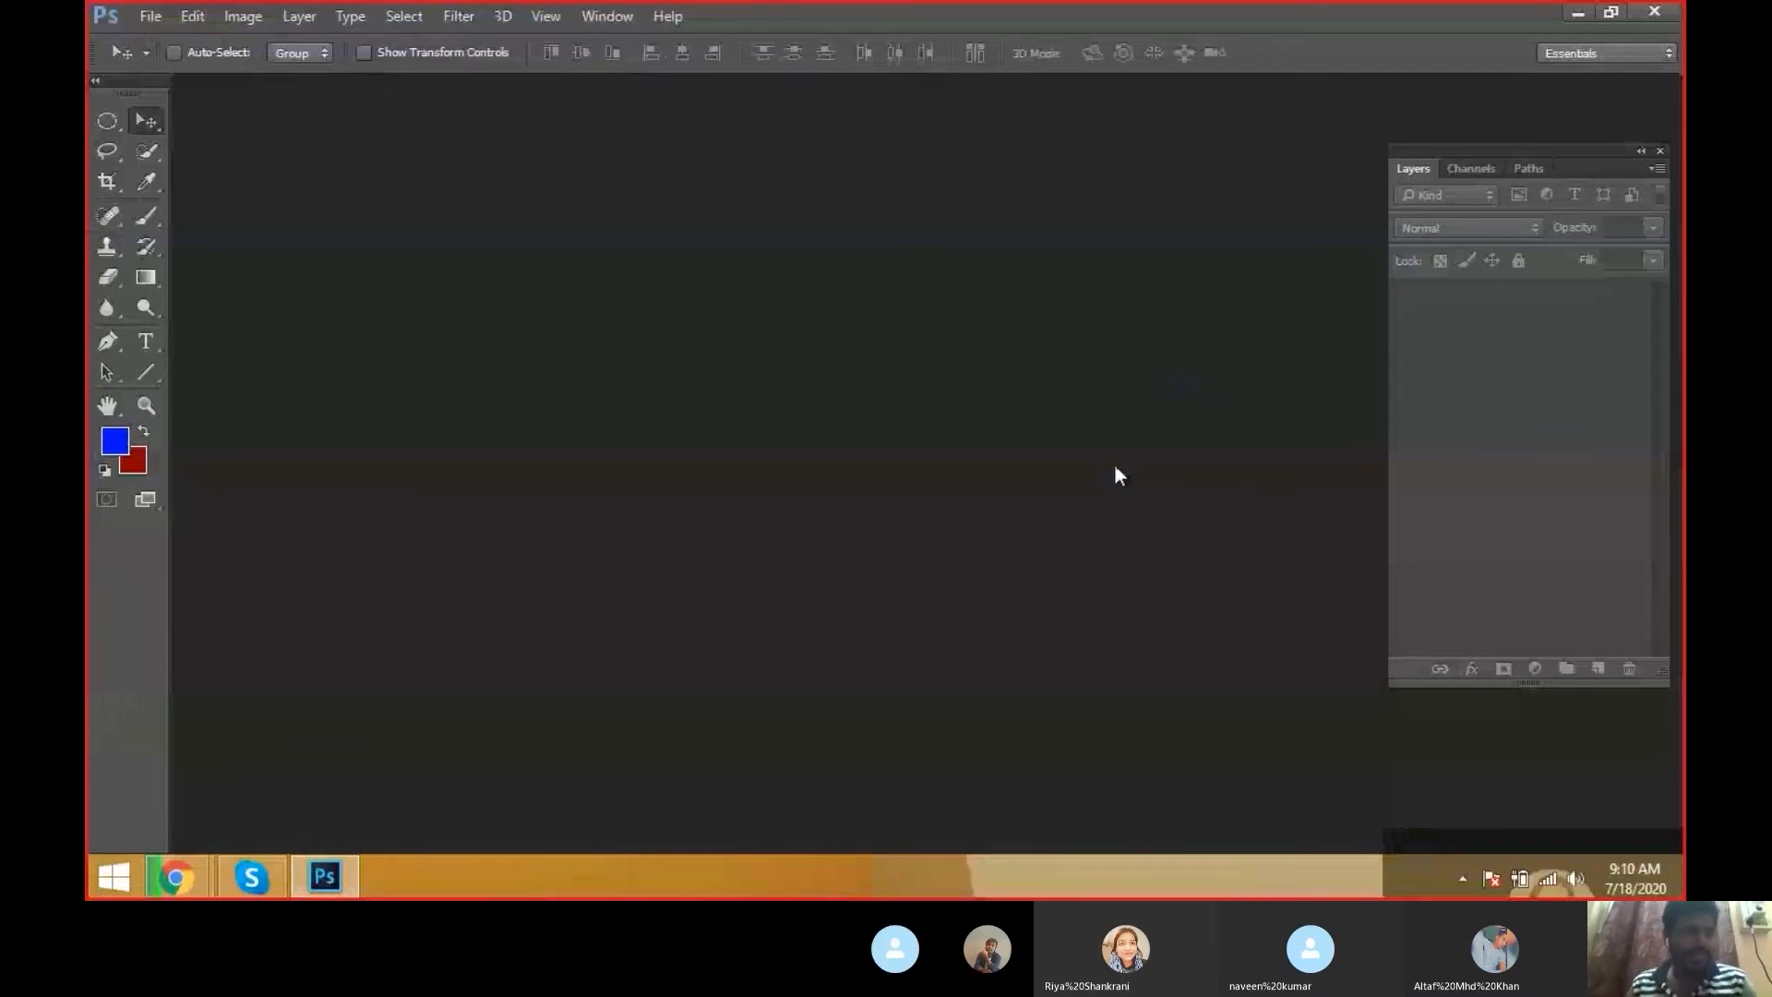
# Start a new document and go through its width, height and resolution settings, keeping 10 by 5 inches
pyautogui.click(154, 22)
pyautogui.click(146, 20)
pyautogui.click(159, 19)
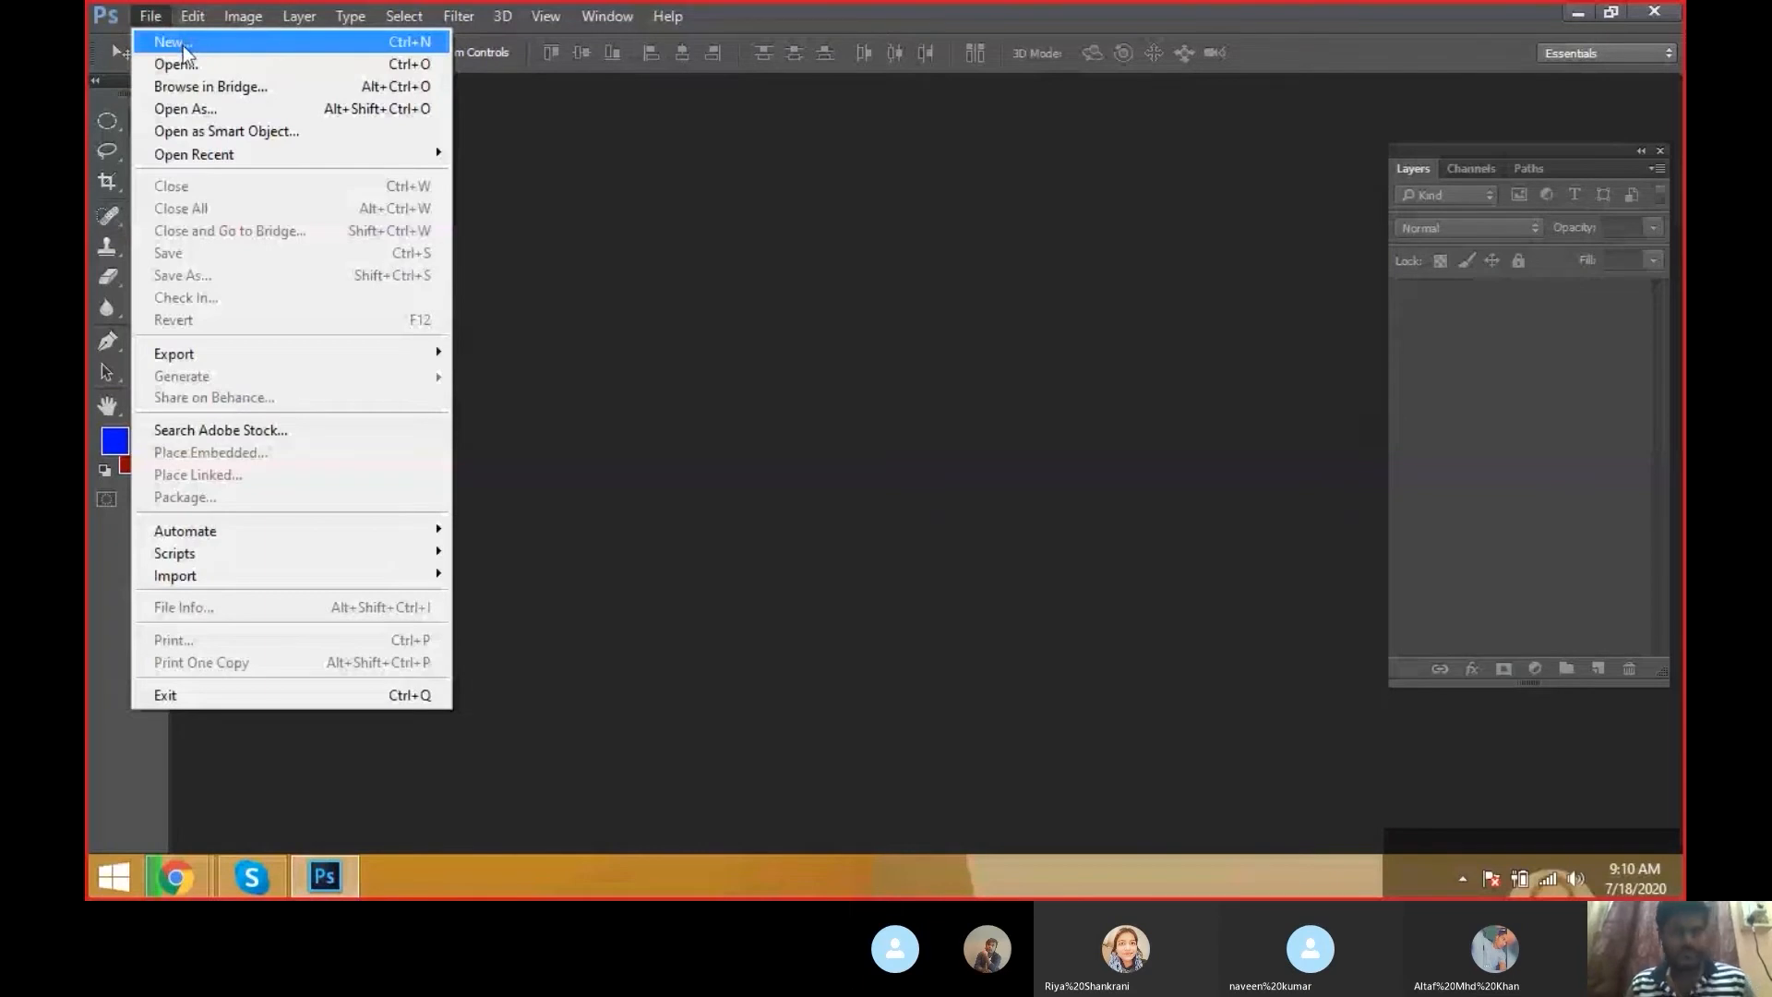
pyautogui.click(183, 46)
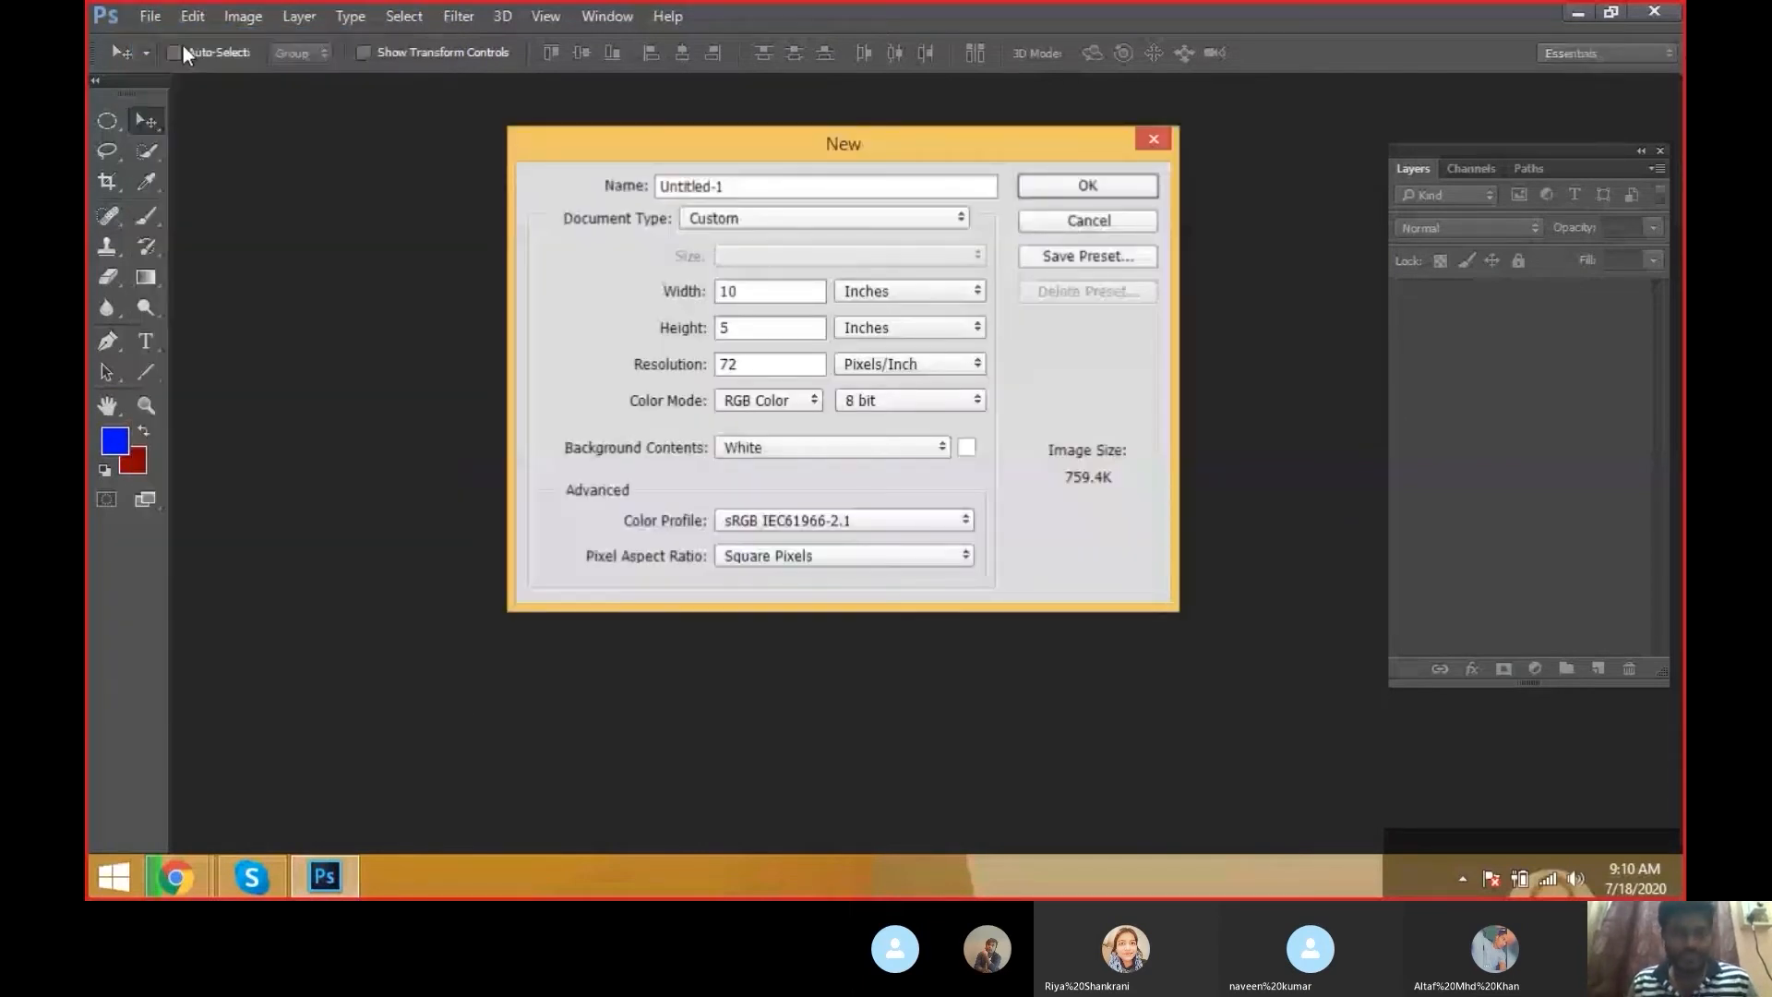
pyautogui.doubleClick(745, 323)
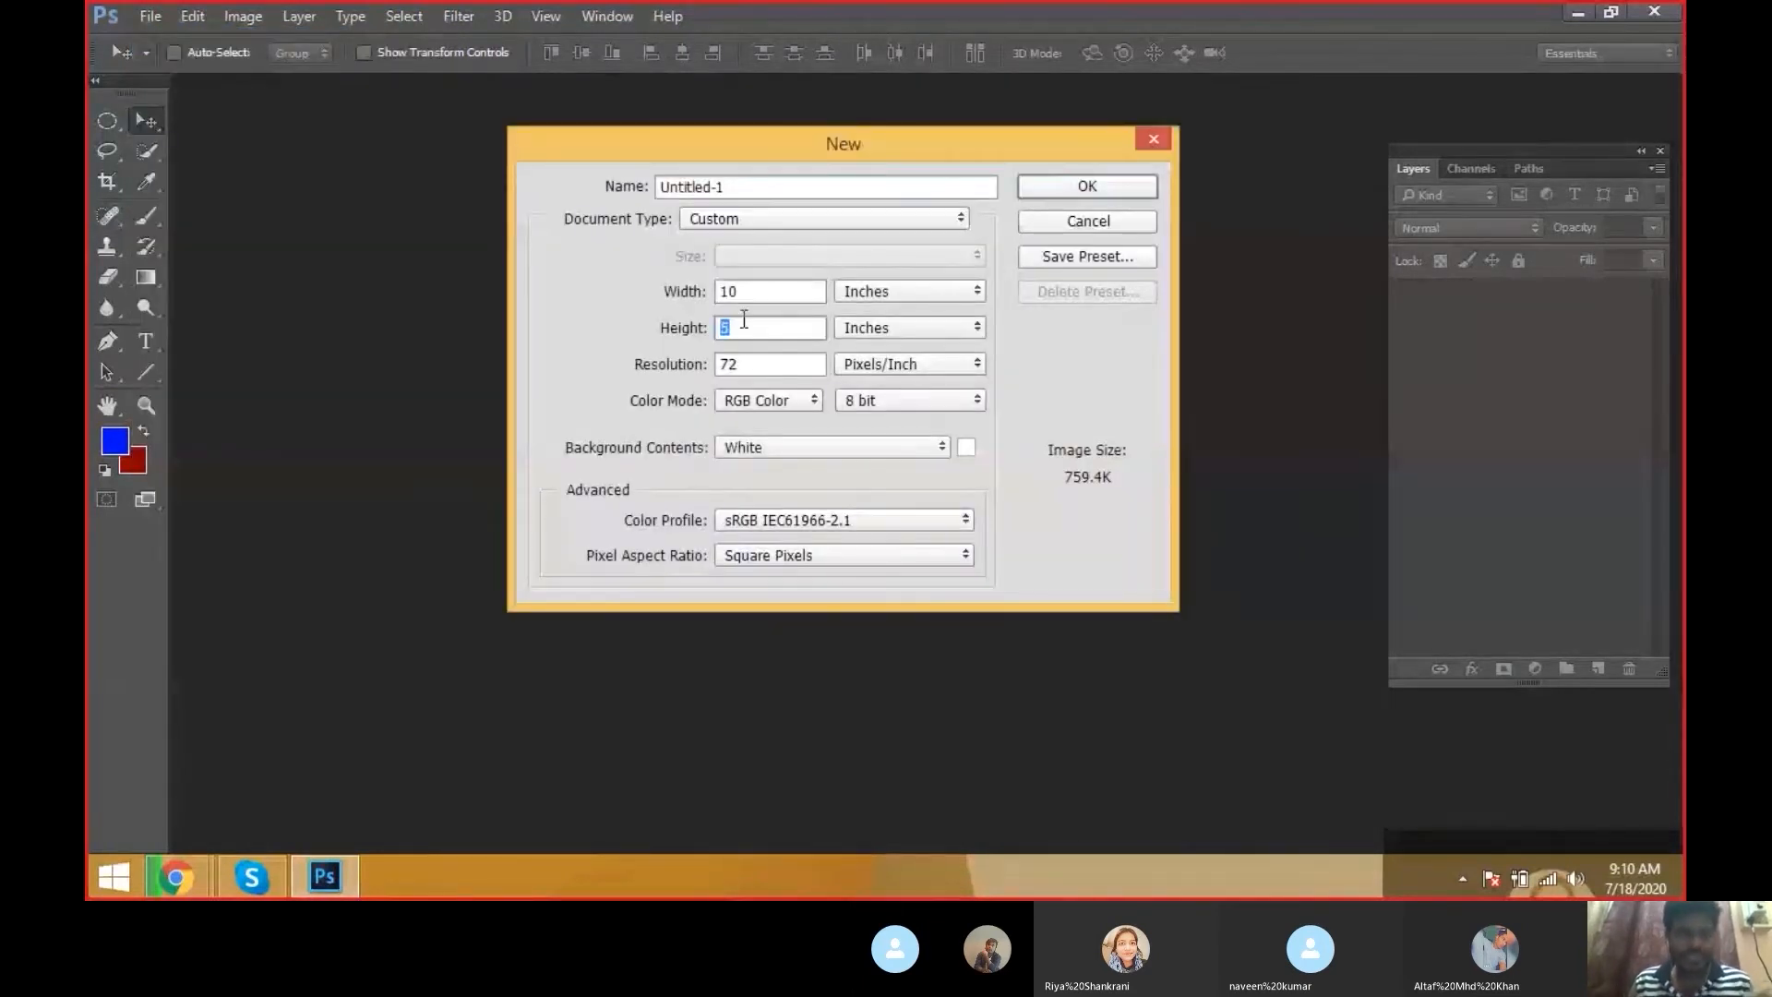
pyautogui.doubleClick(762, 366)
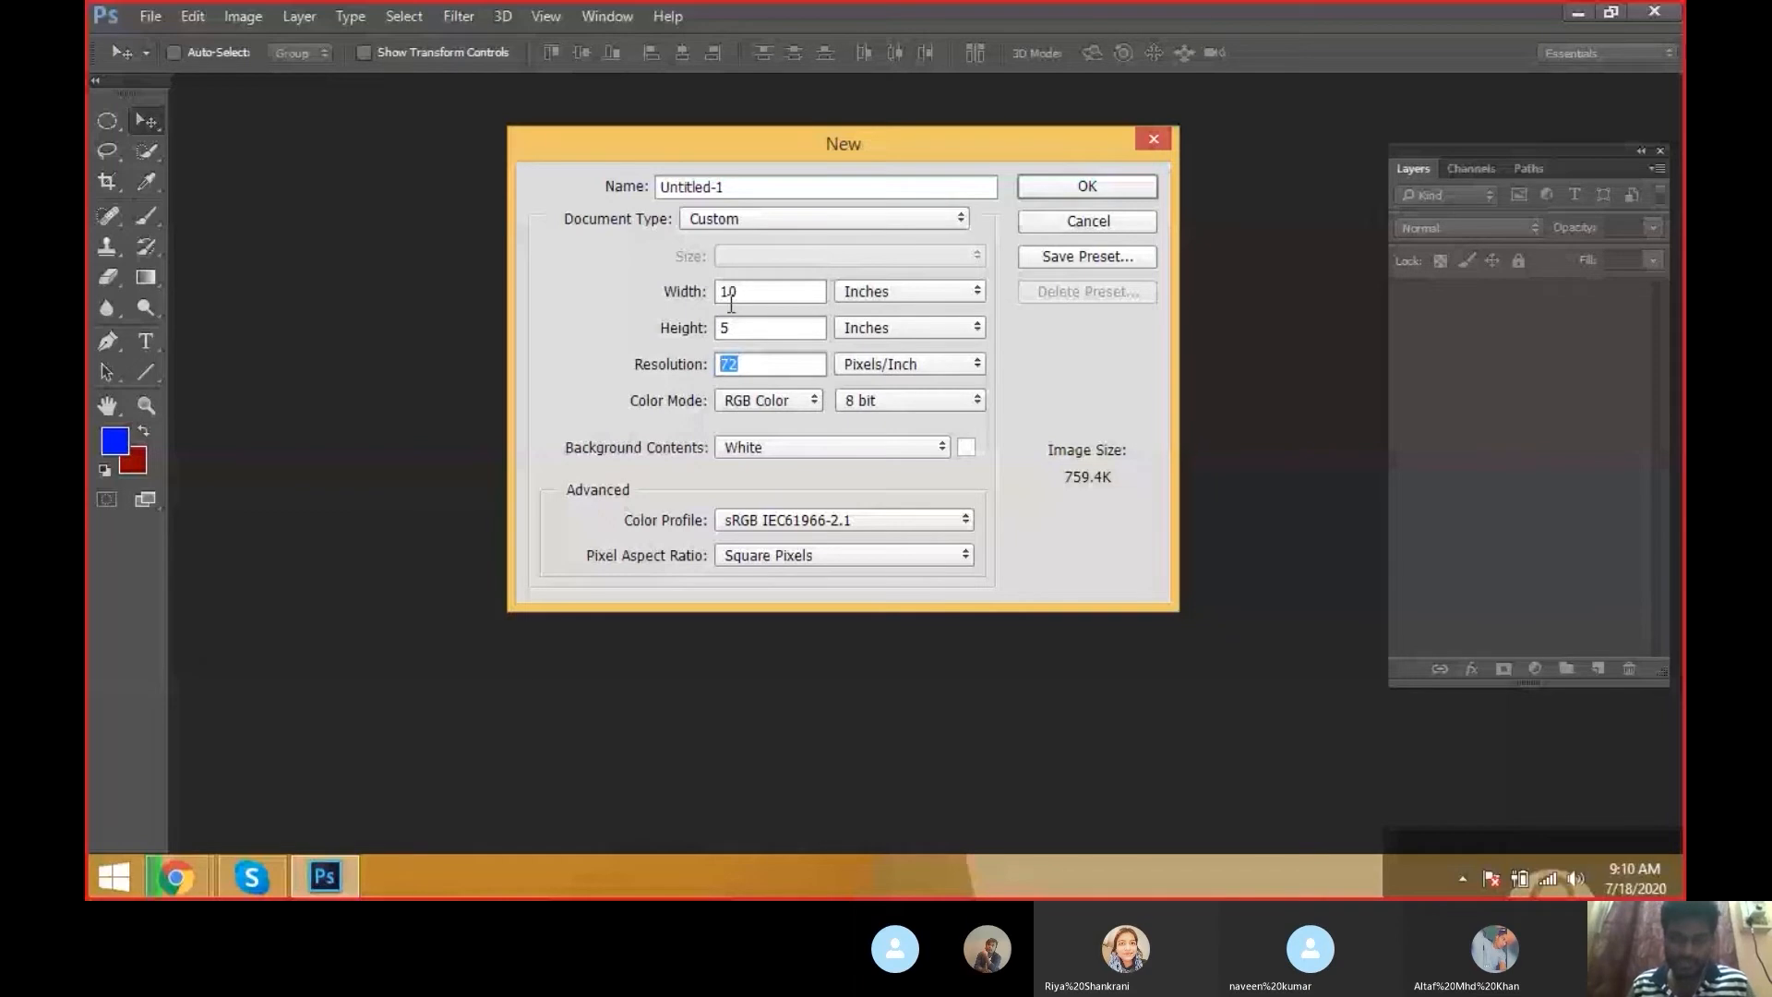
pyautogui.doubleClick(730, 293)
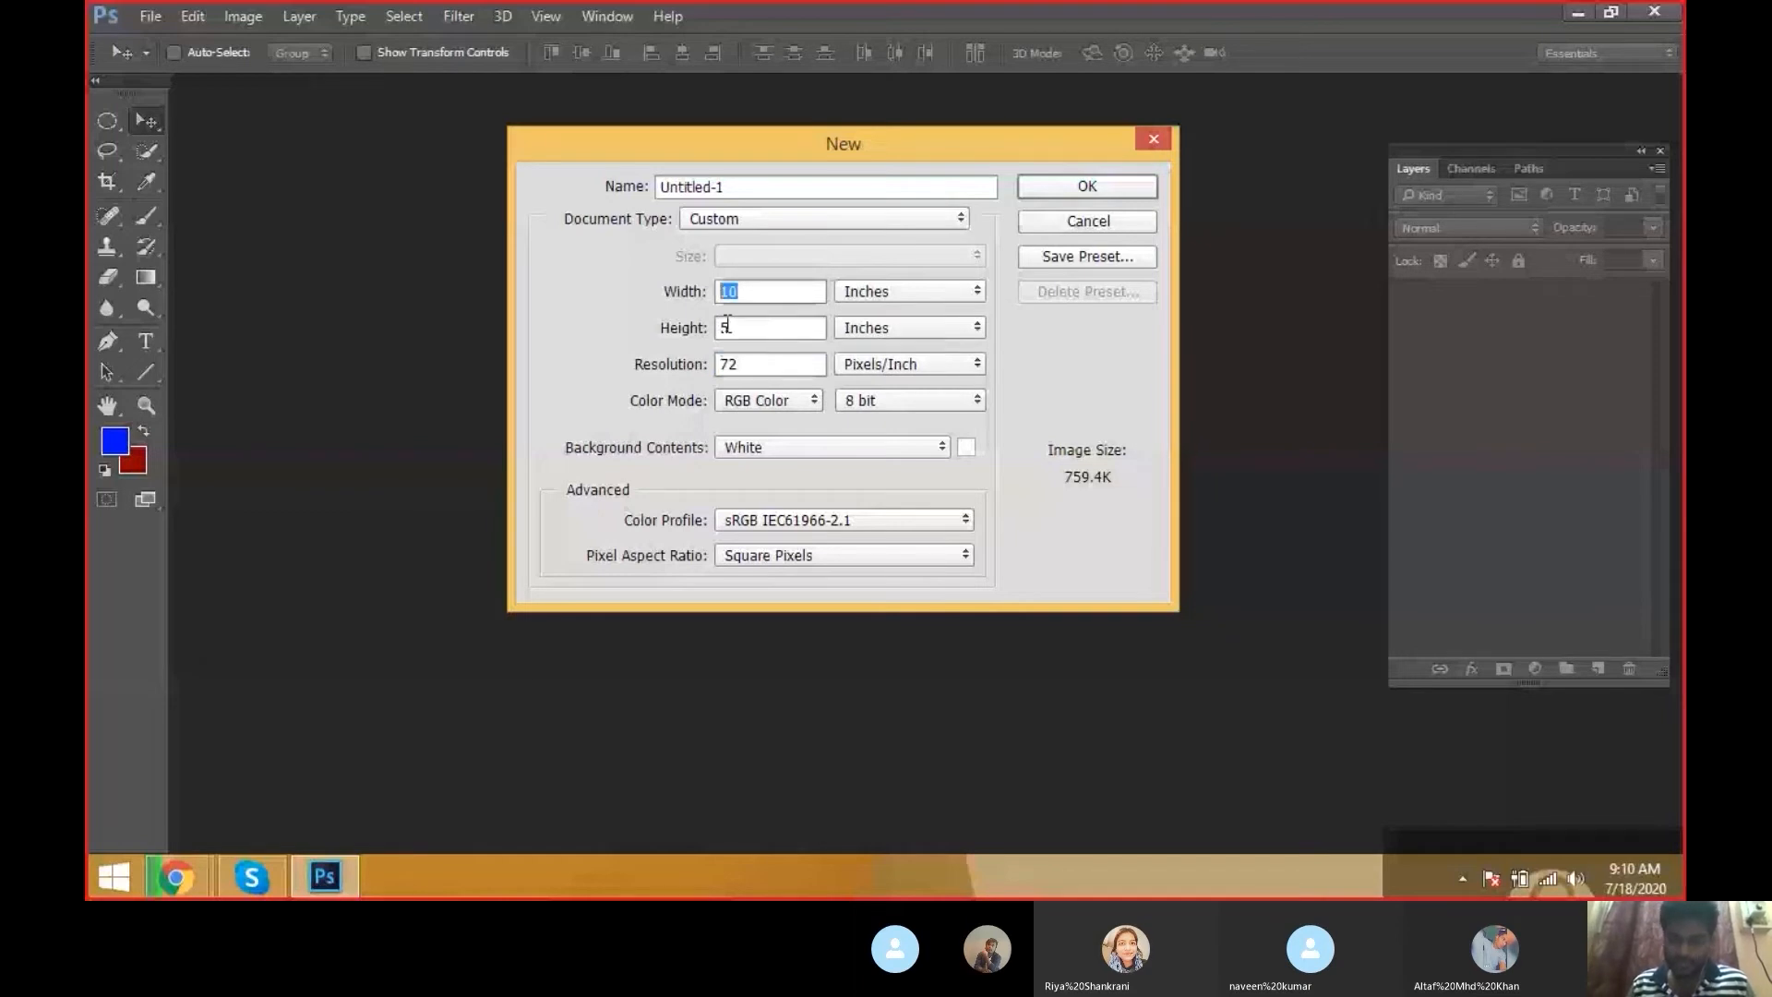
pyautogui.click(726, 328)
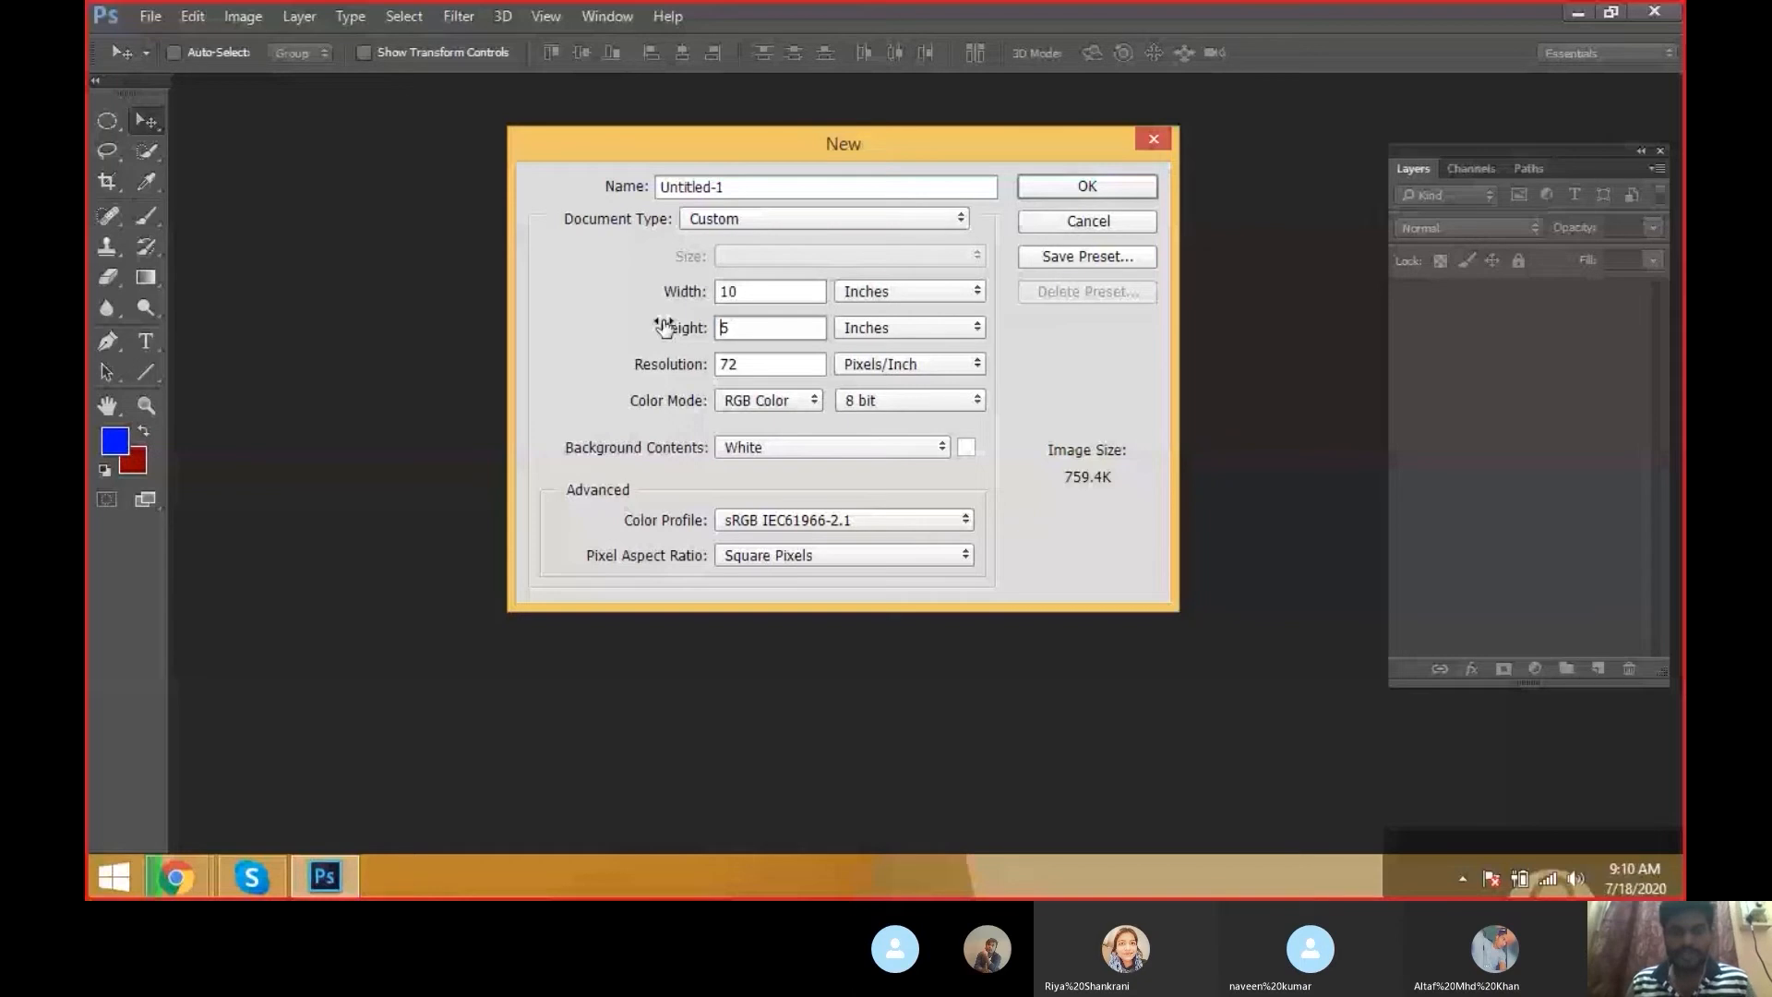
# Try a resolution of 300 pixels/inch and the CMYK Color mode for the new document
pyautogui.press('Tab')
pyautogui.write('300')
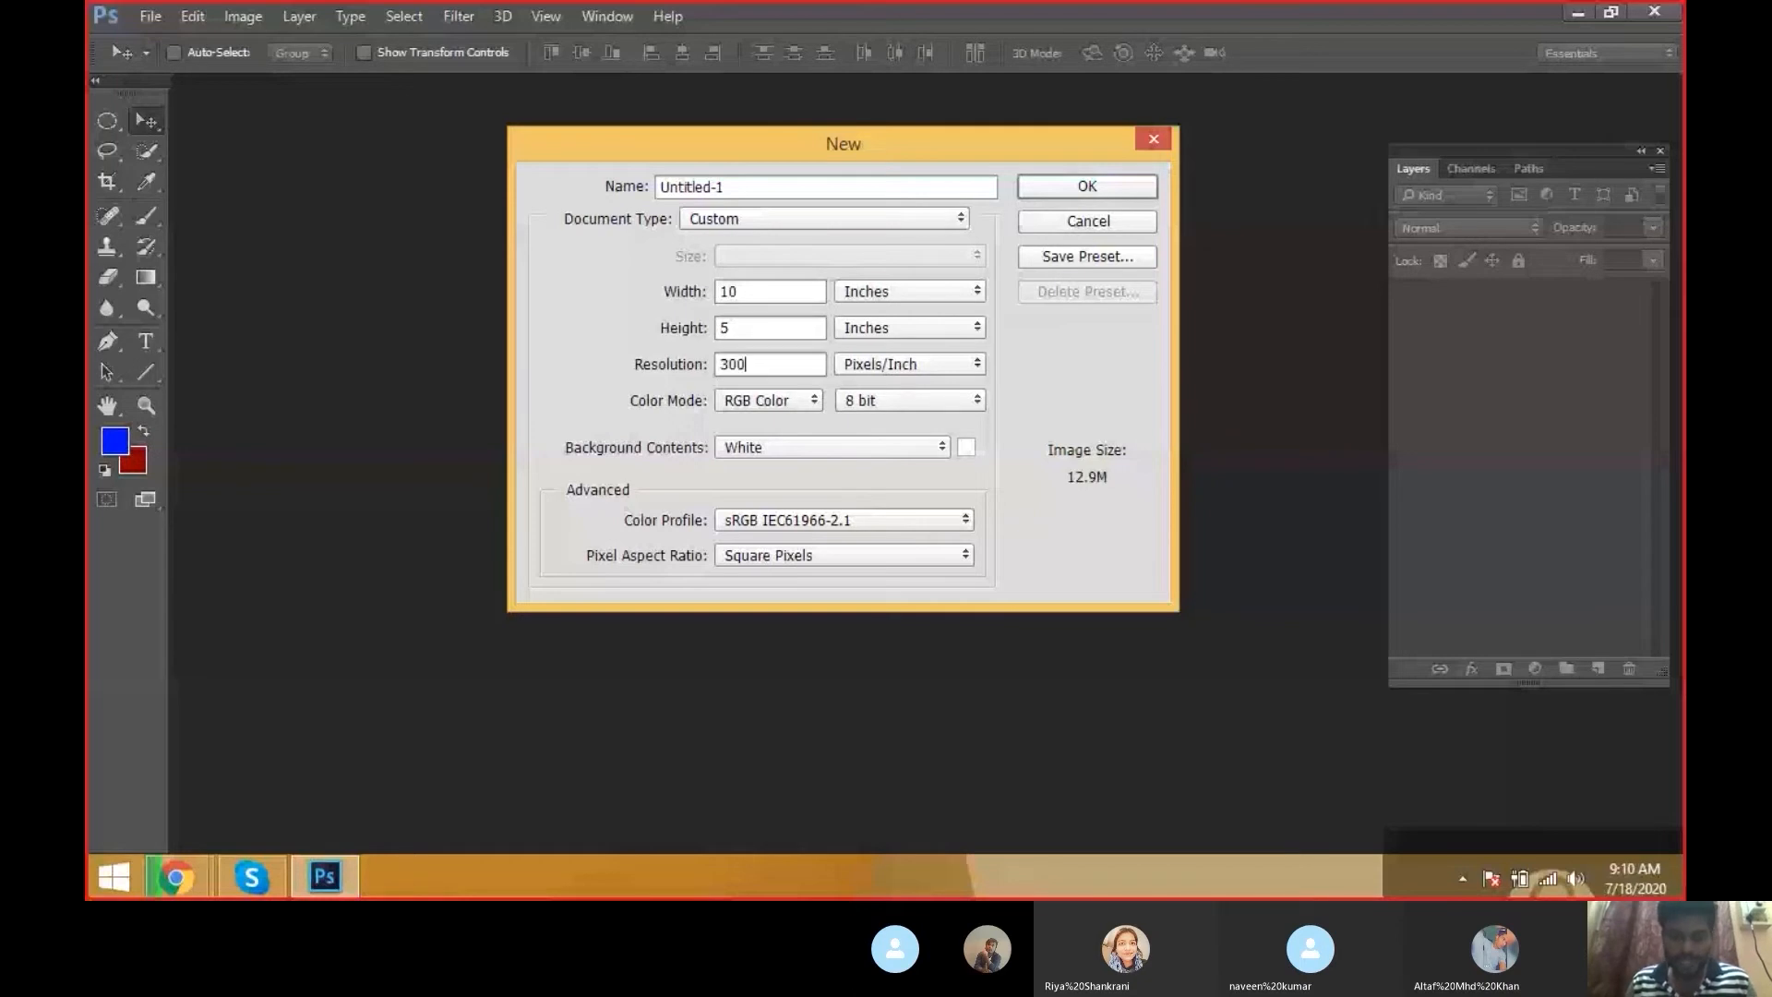
pyautogui.click(803, 406)
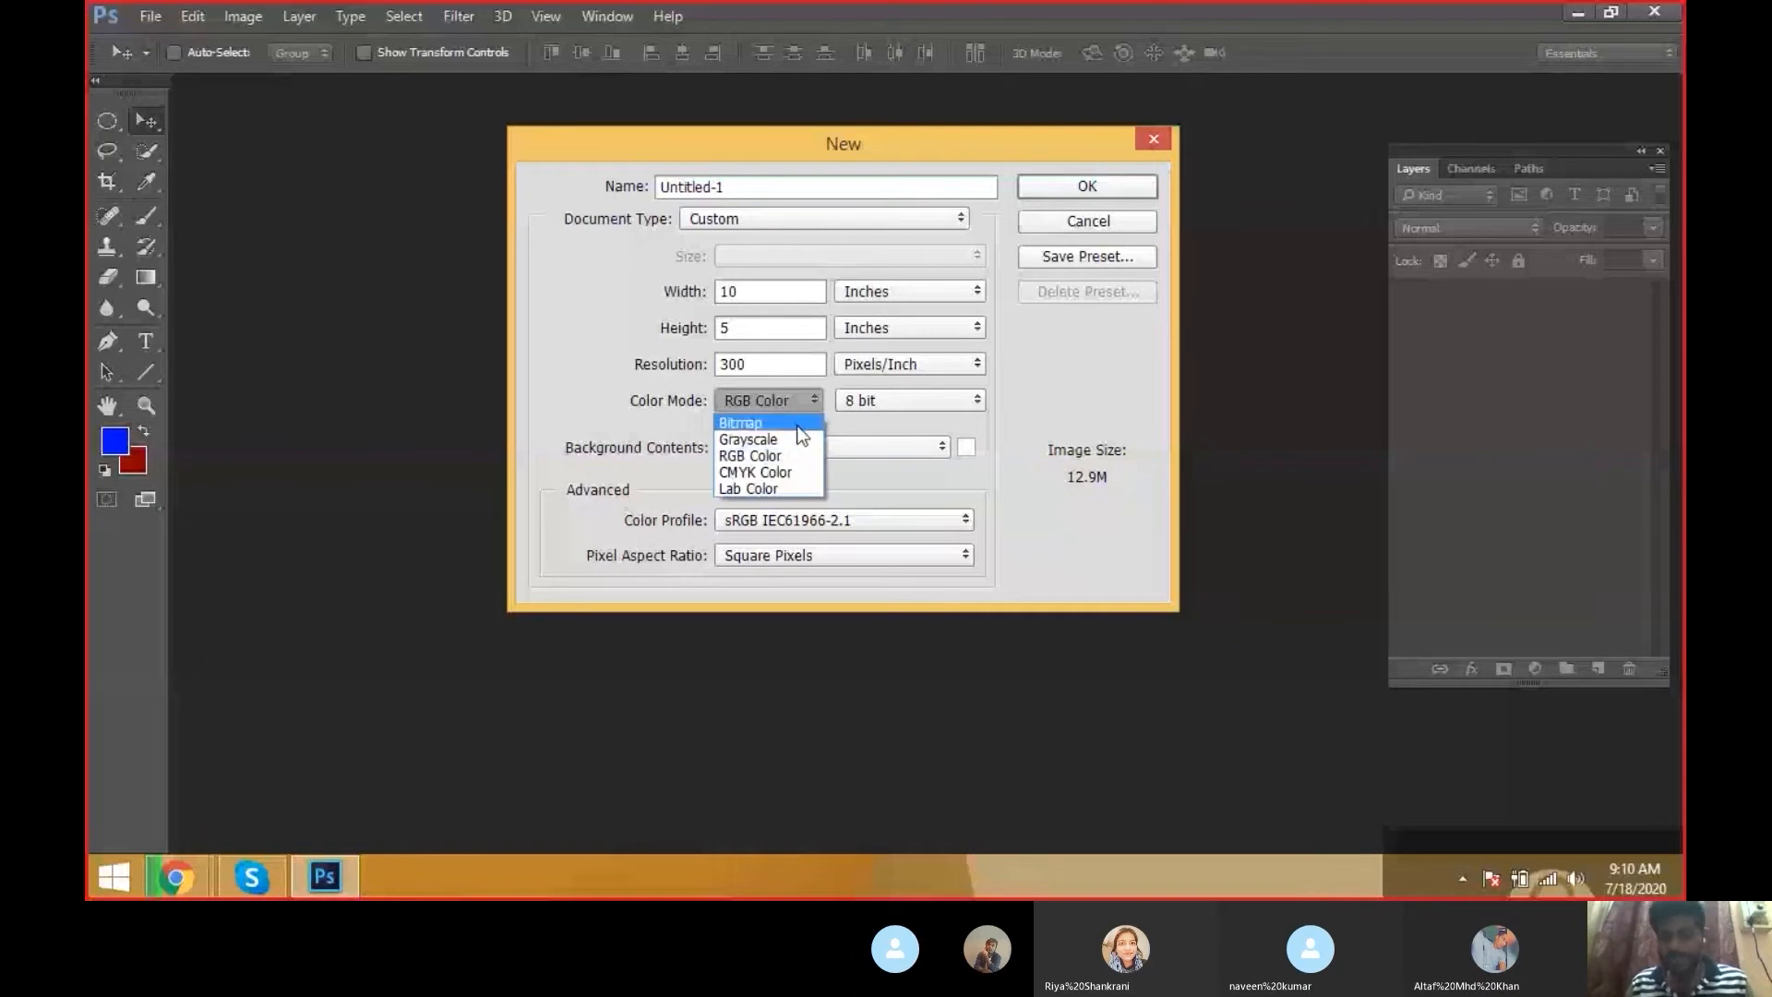
pyautogui.click(820, 481)
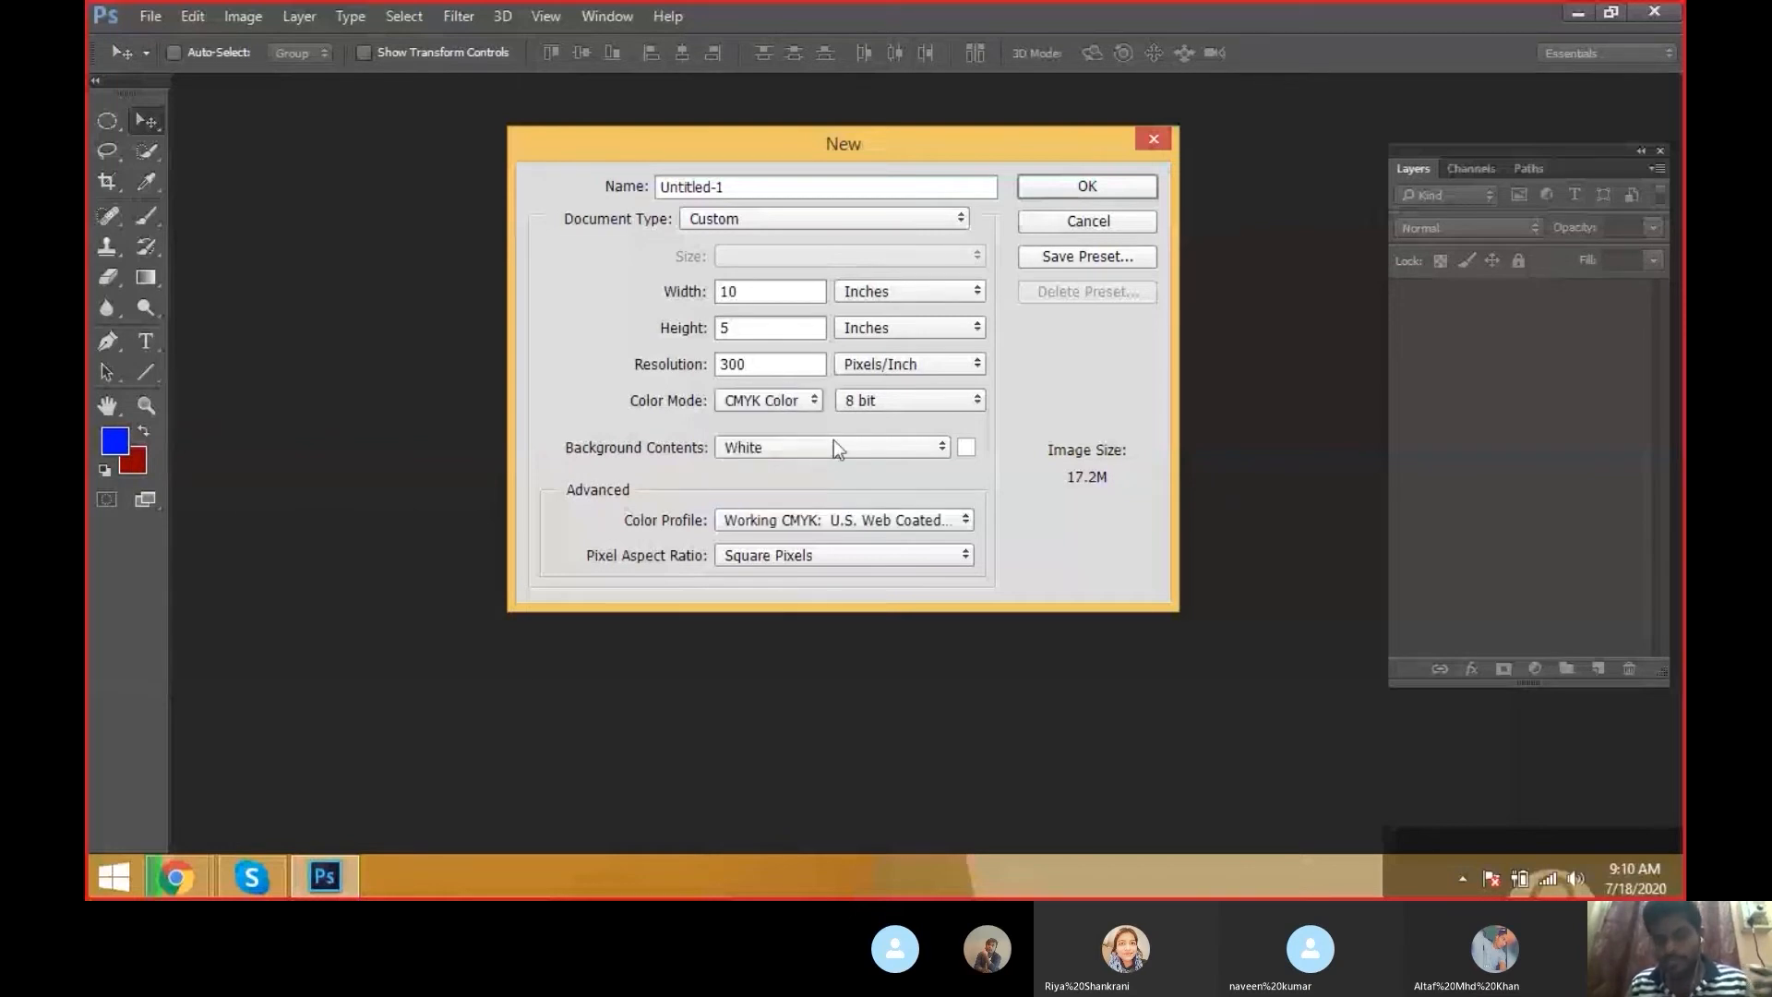
# Set the color mode to RGB Color and the resolution to 72 pixels/inch, and create the document
pyautogui.click(790, 400)
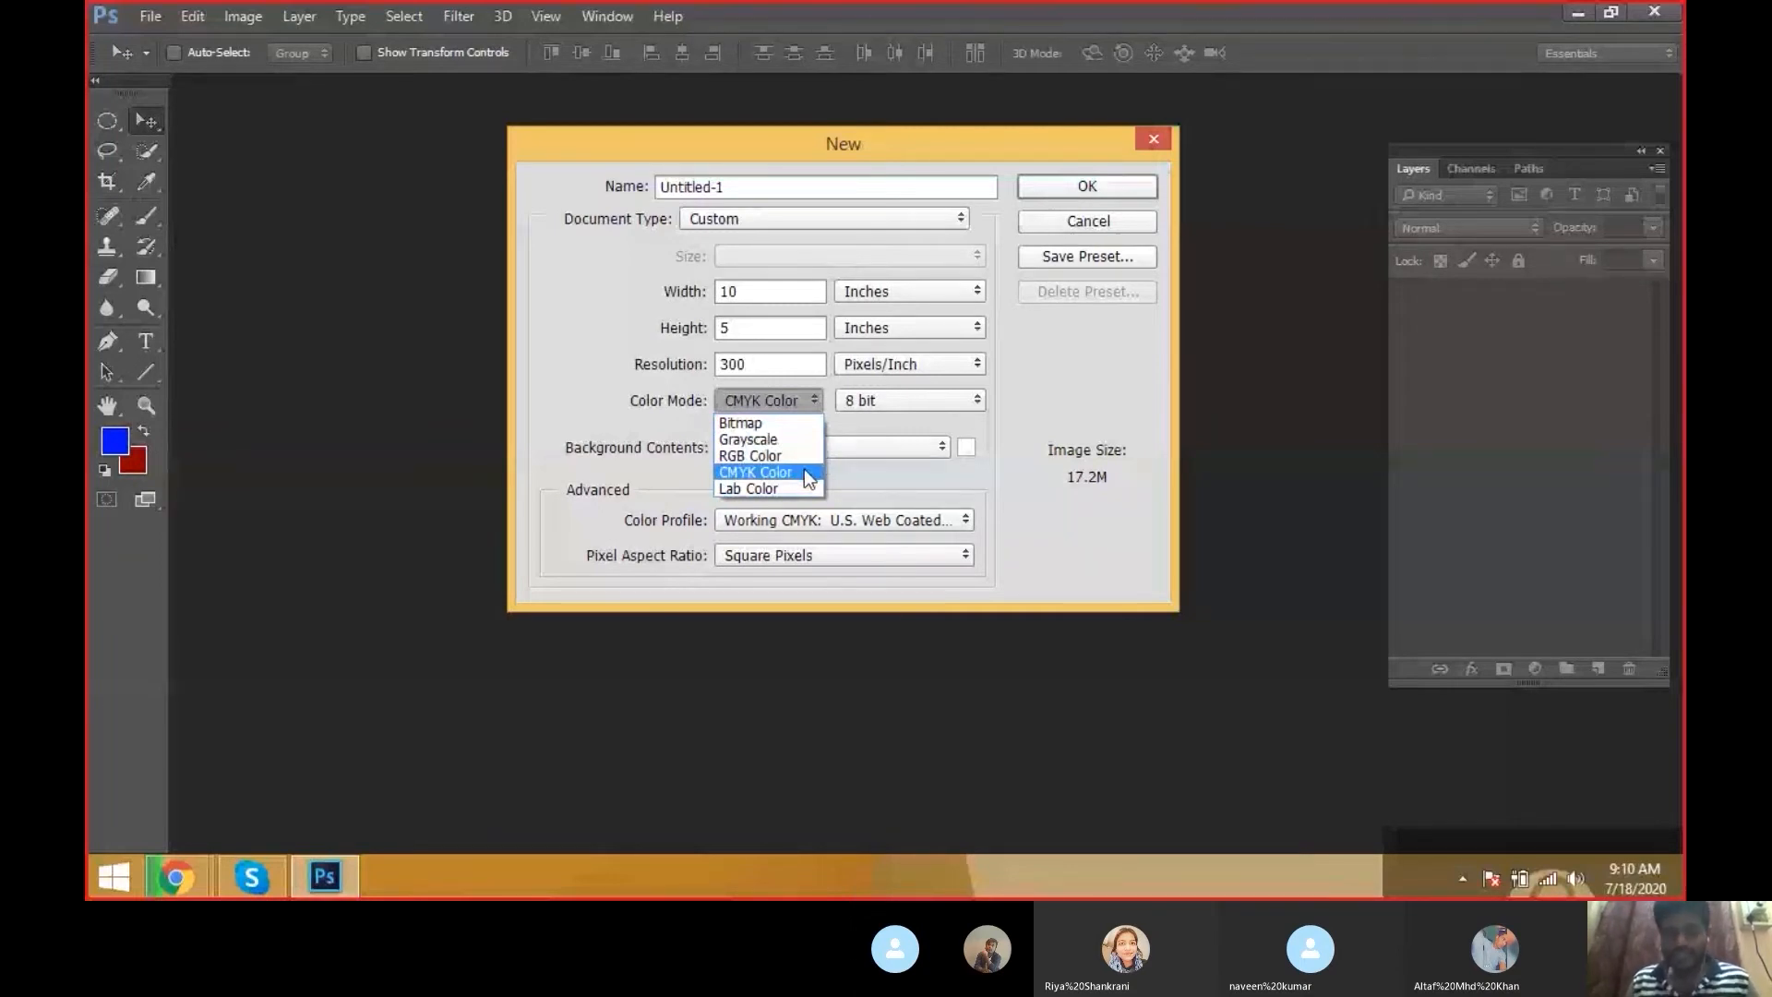
pyautogui.click(801, 456)
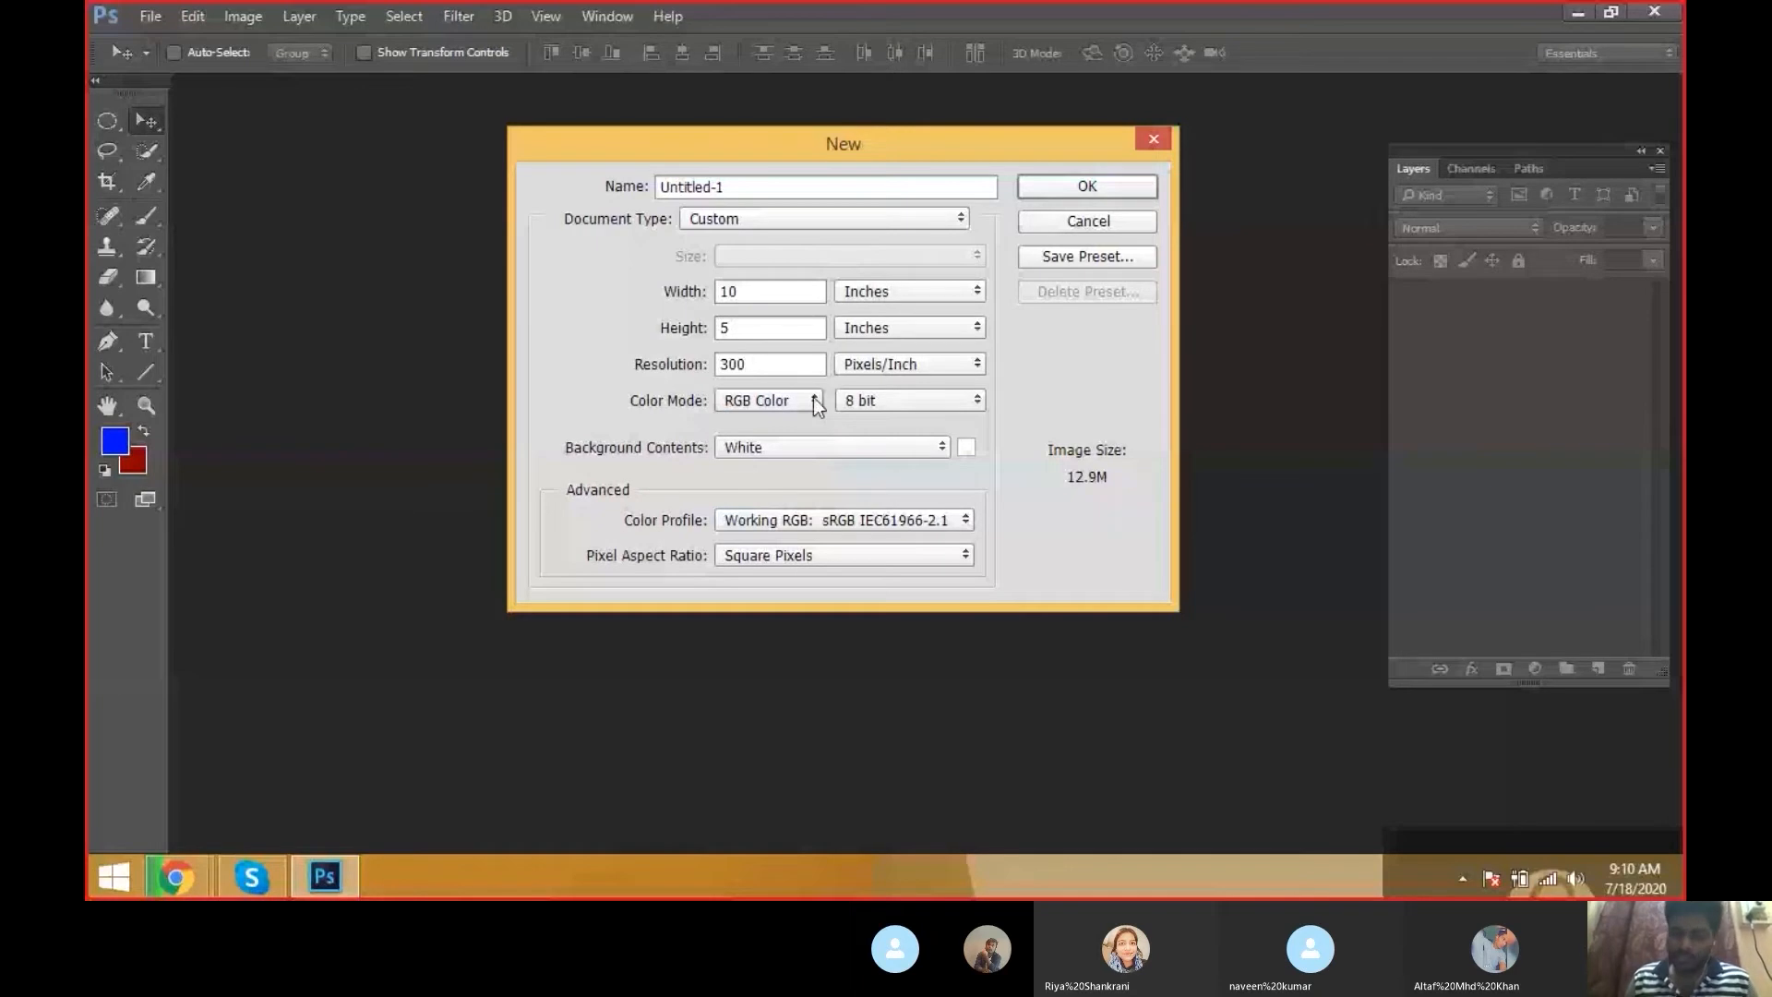
pyautogui.doubleClick(738, 364)
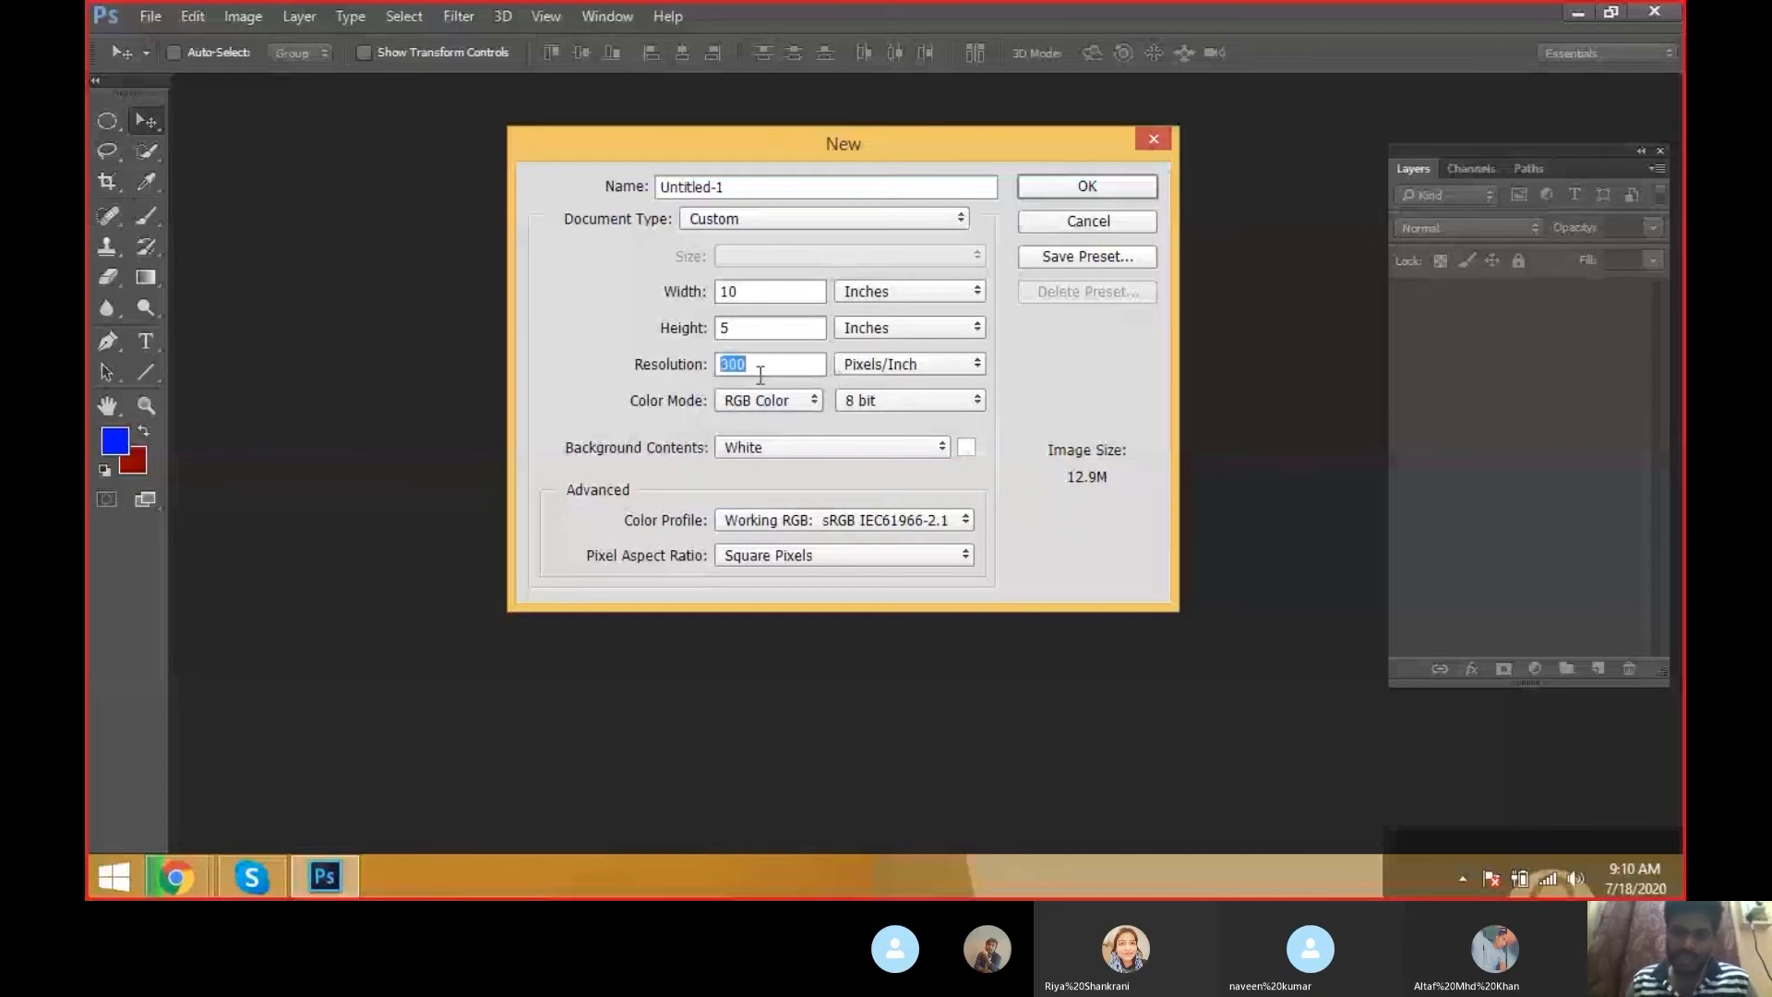
pyautogui.write('72')
pyautogui.click(1089, 188)
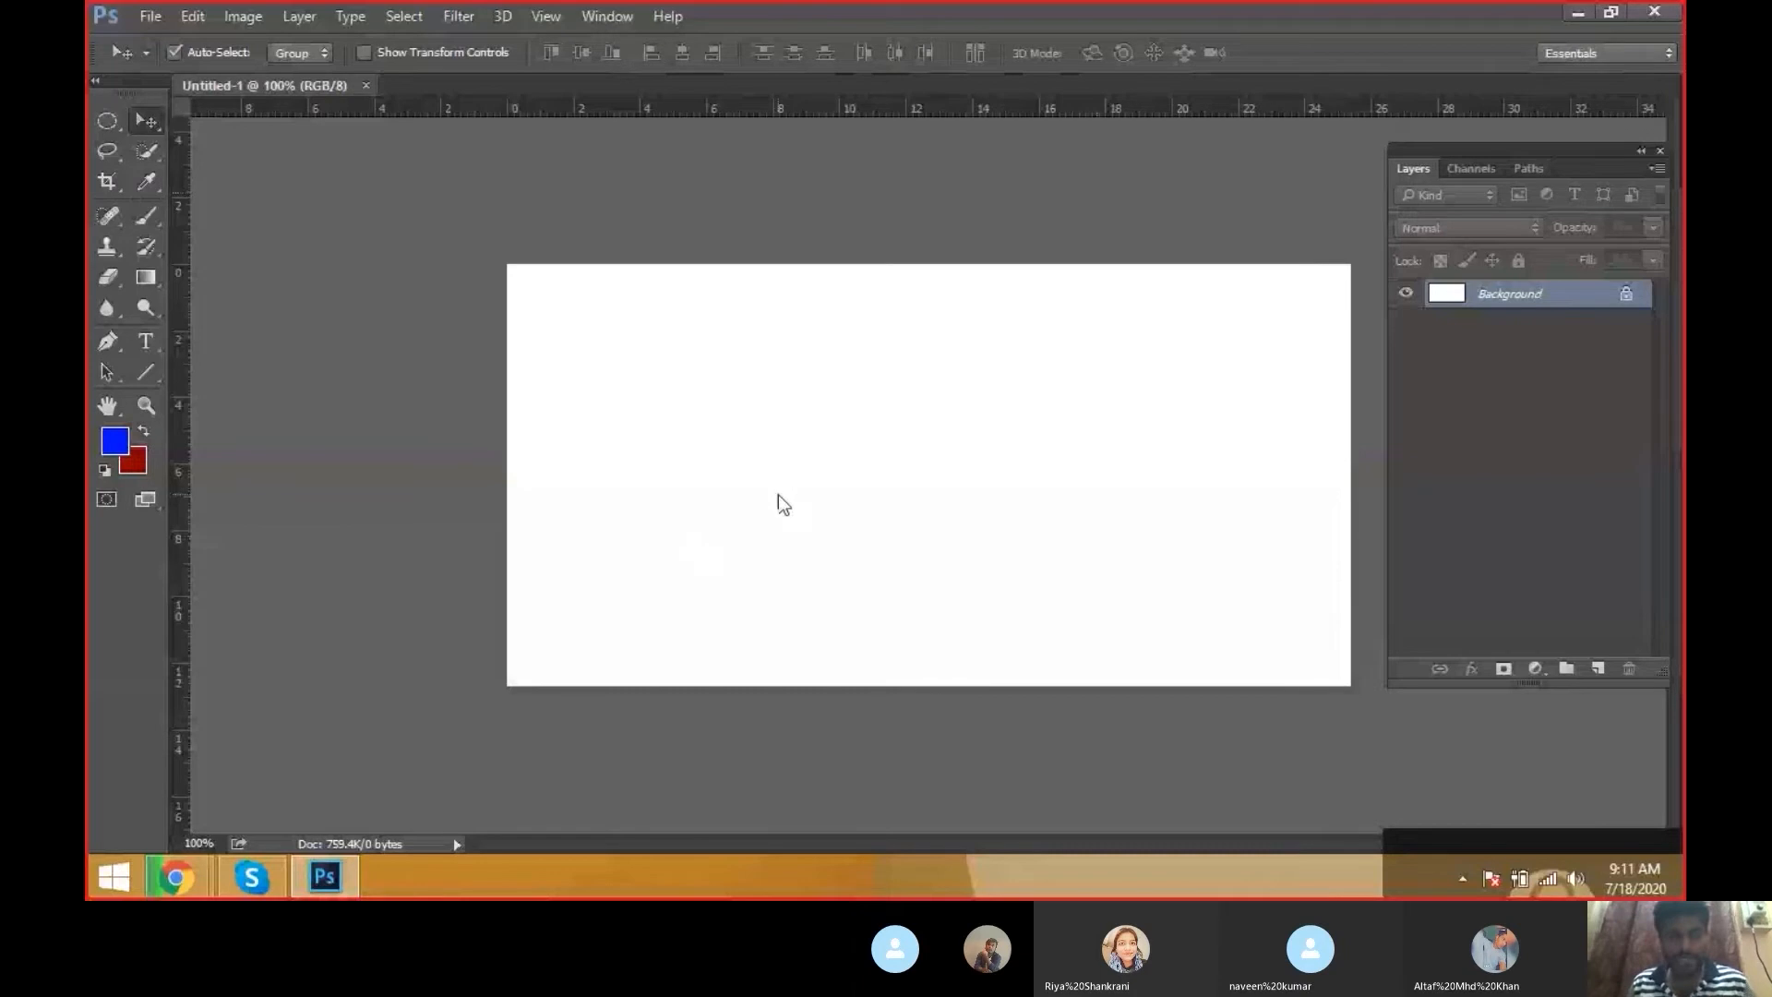
# Consult the new-document shortcut in the Psd-Keys notes file in Notepad, return to Photoshop and dismiss the second new-document setup
pyautogui.hotkey('ctrl', 'n')
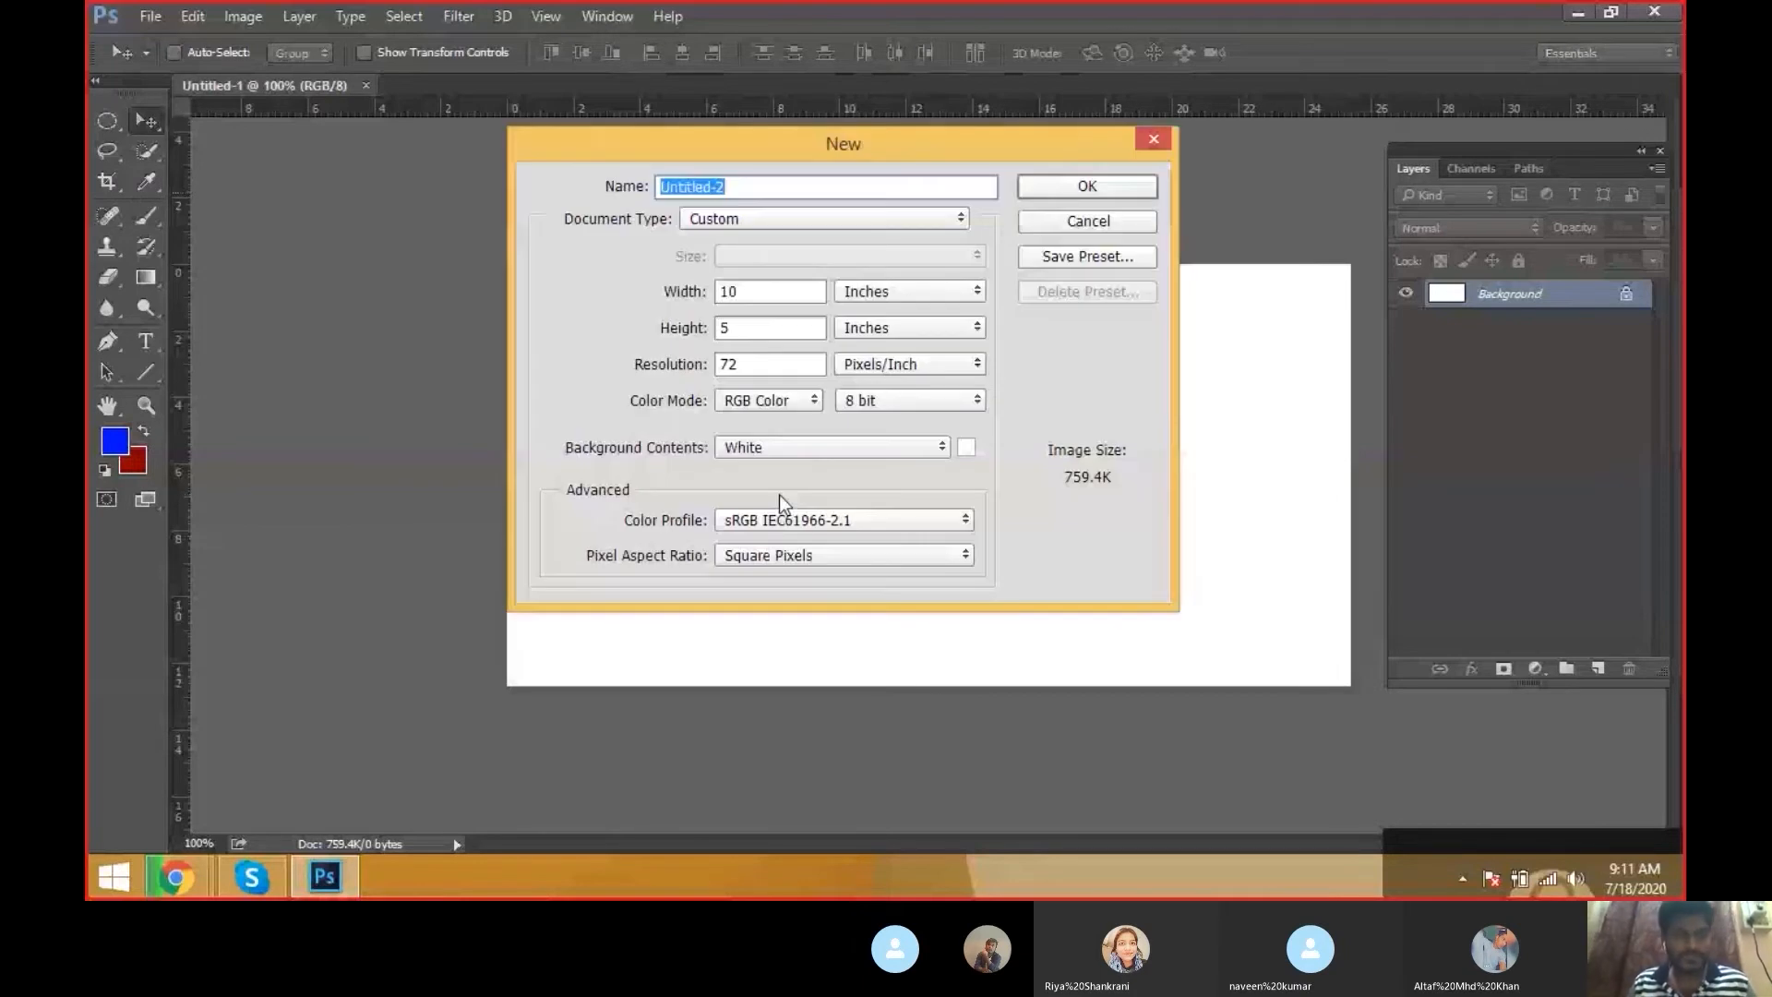
pyautogui.press('super+d')
pyautogui.doubleClick(130, 357)
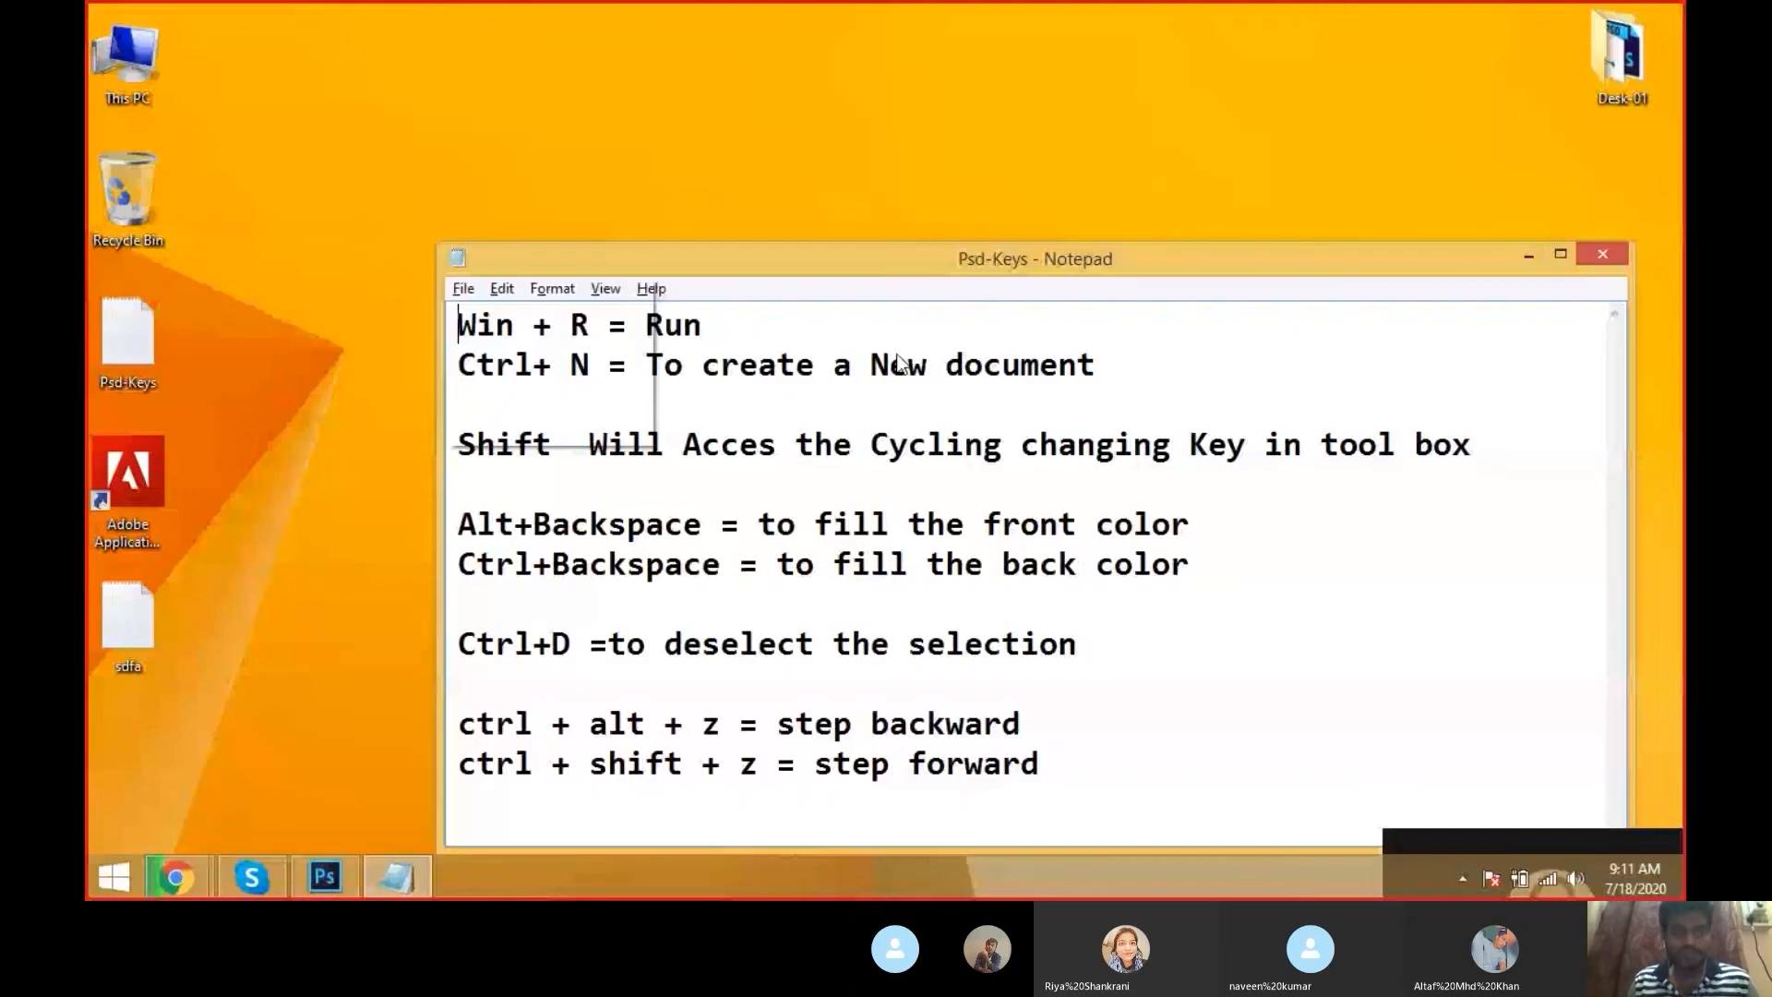
pyautogui.press('super+Up')
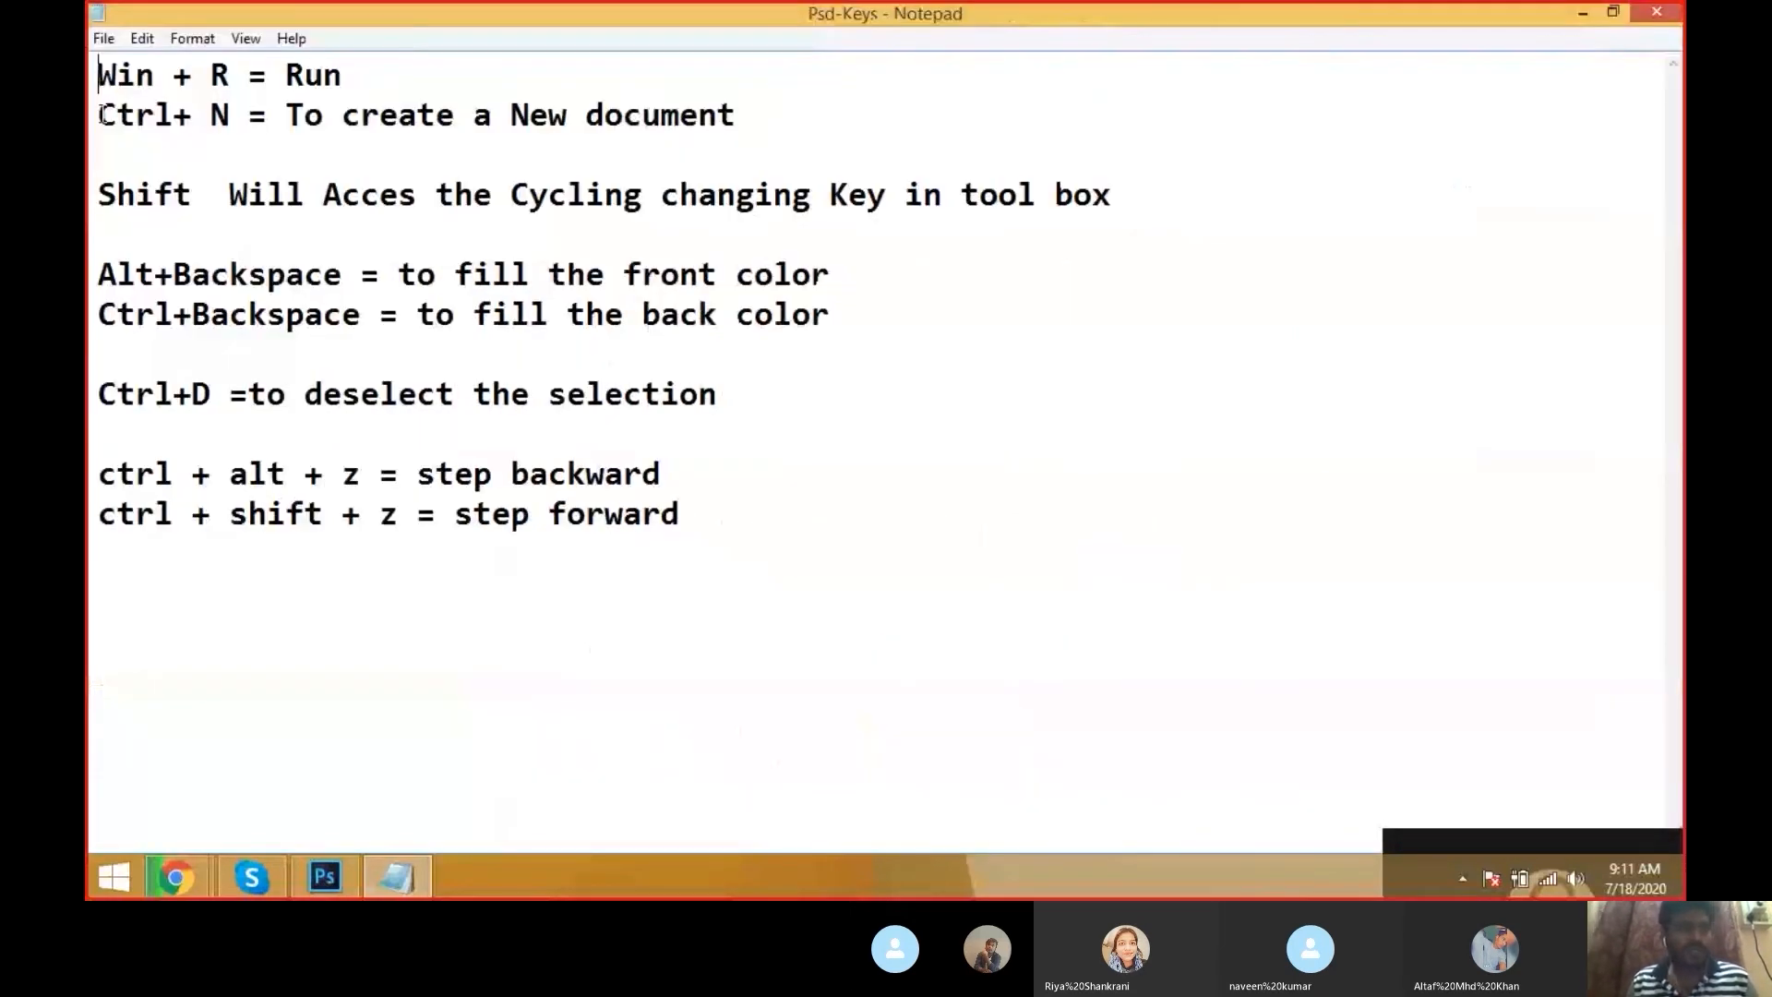
pyautogui.hotkey('alt', 'Tab')
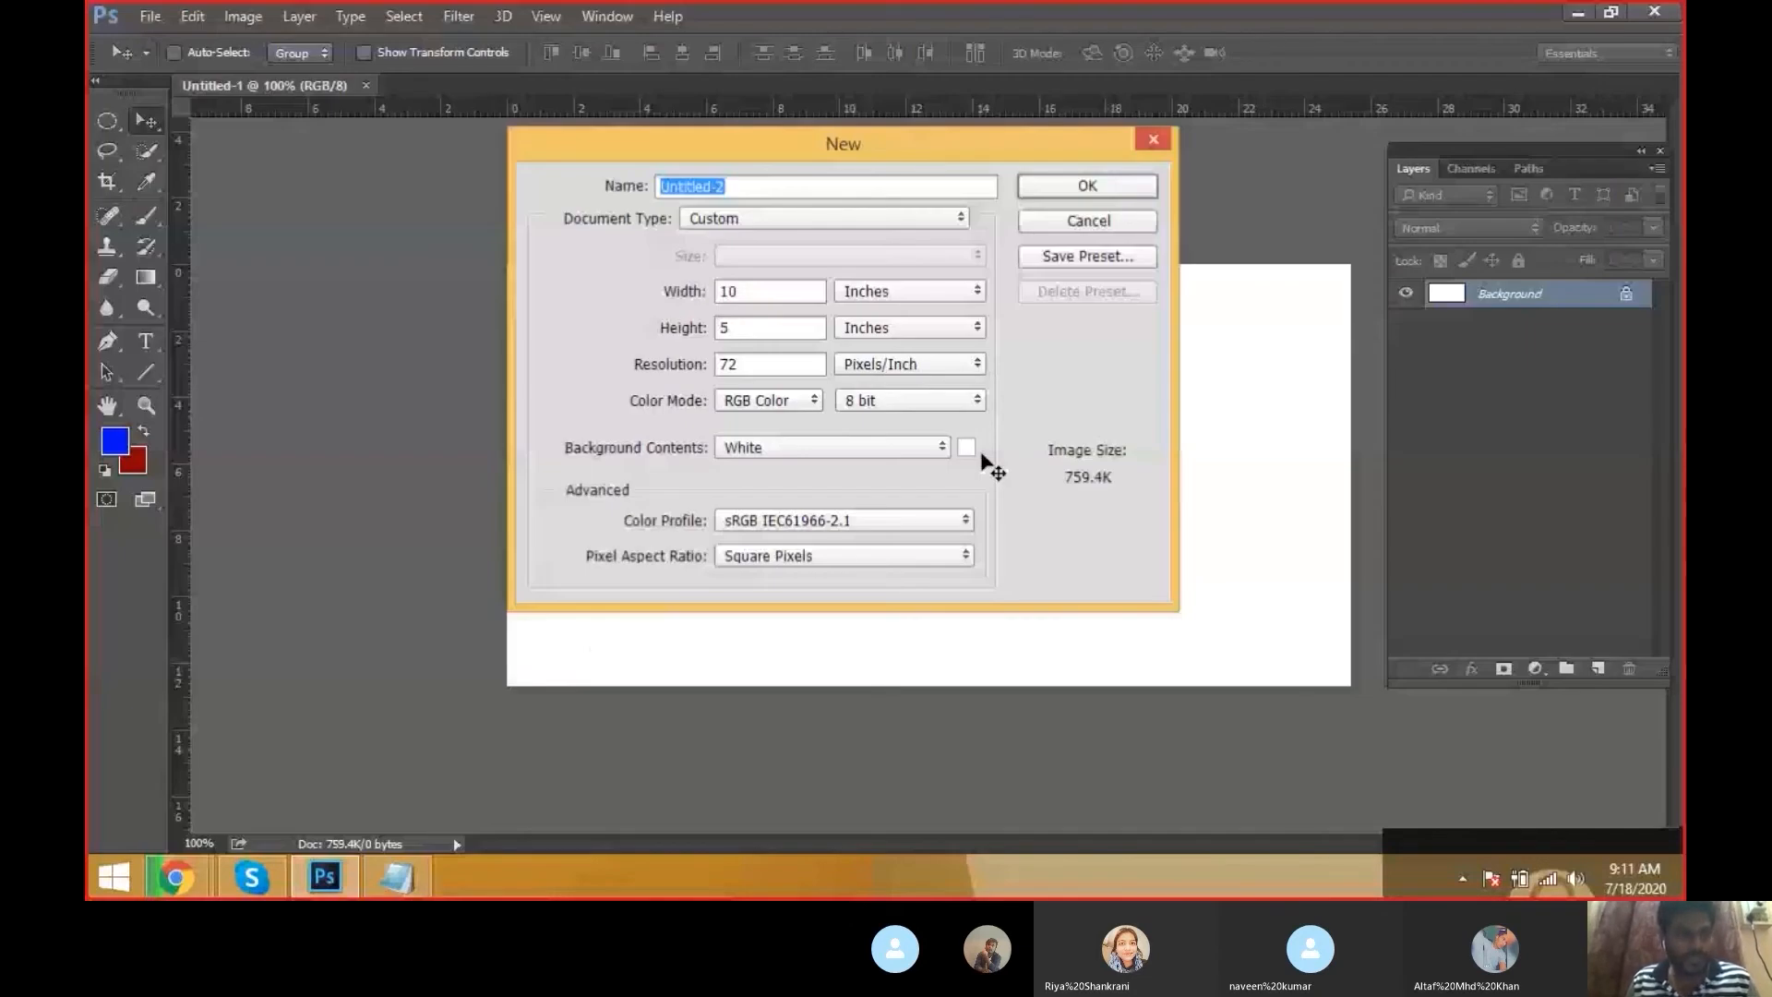
pyautogui.press('Escape')
# Draw a rectangular marquee selection about 4.5 cm wide and 6 cm tall near the canvas's left side
pyautogui.rightClick(107, 122)
pyautogui.click(192, 120)
pyautogui.rightClick(108, 129)
pyautogui.click(203, 120)
pyautogui.moveTo(569, 348); pyautogui.dragTo(721, 556)
# Dock the floating Layers panel at the edge of the workspace and keep the Rectangular Marquee tool active
pyautogui.moveTo(1576, 152)
pyautogui.mouseDown()
pyautogui.moveTo(1684, 100)
pyautogui.moveTo(1434, 171)
pyautogui.mouseUp()
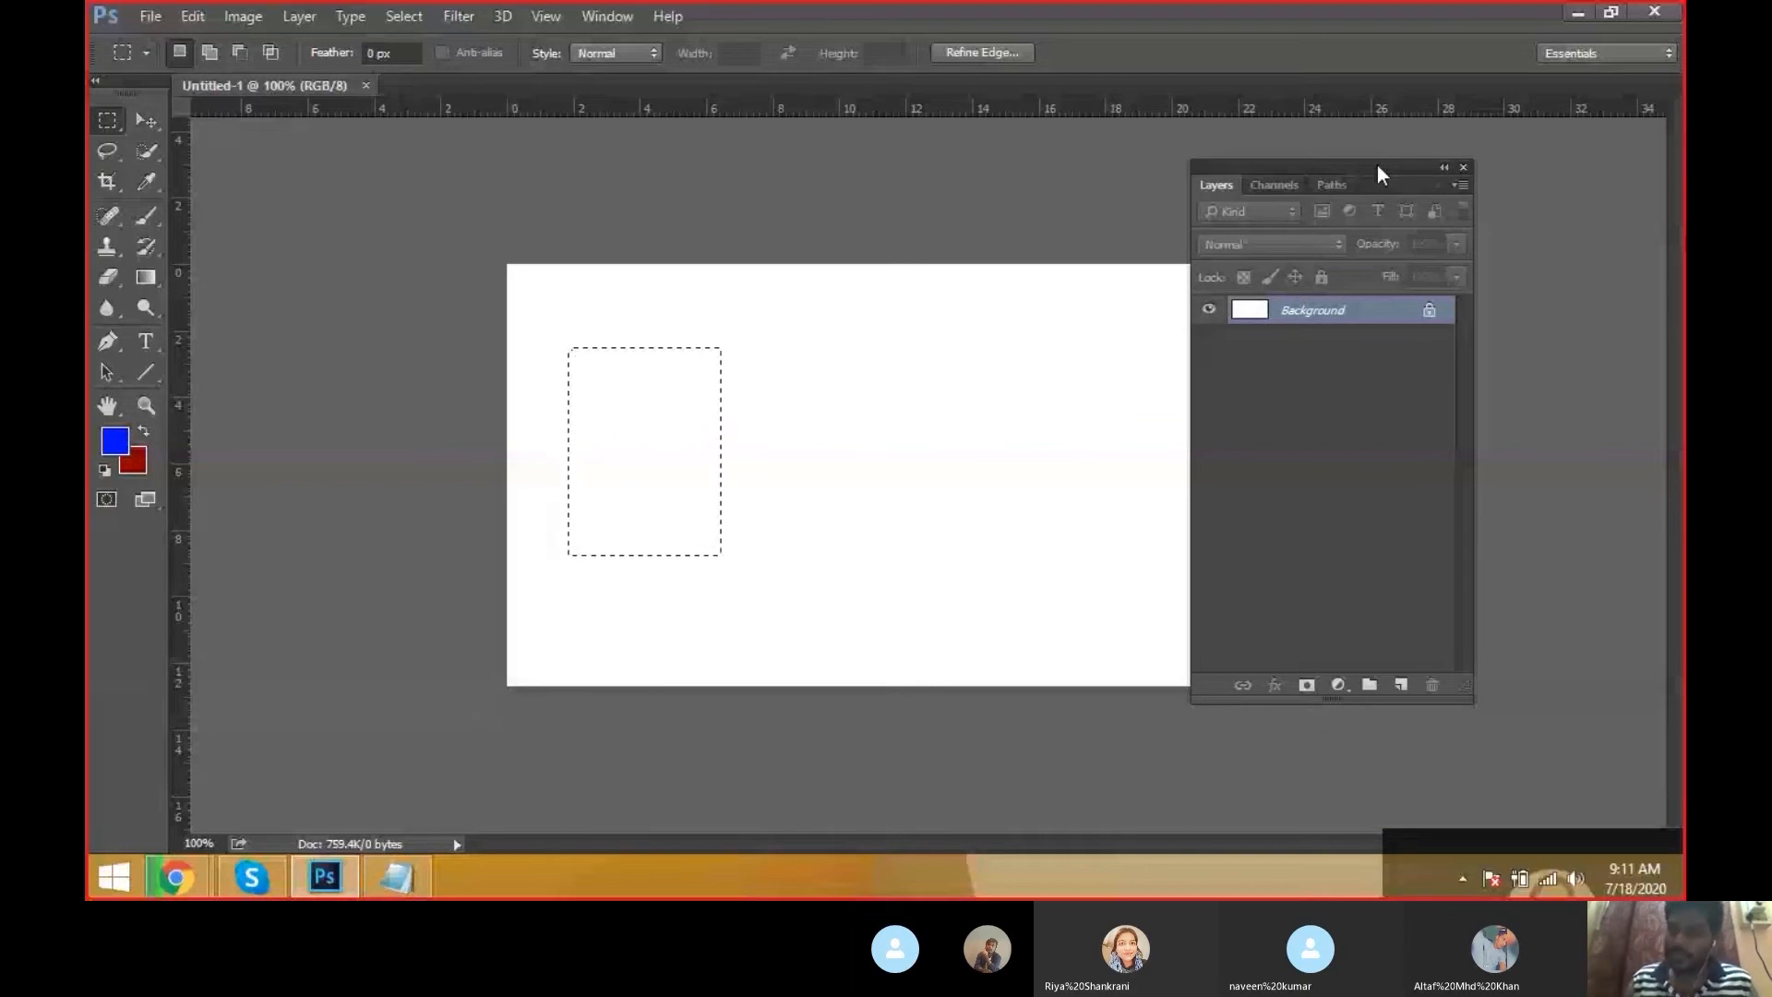
pyautogui.moveTo(1382, 175); pyautogui.dragTo(1670, 174)
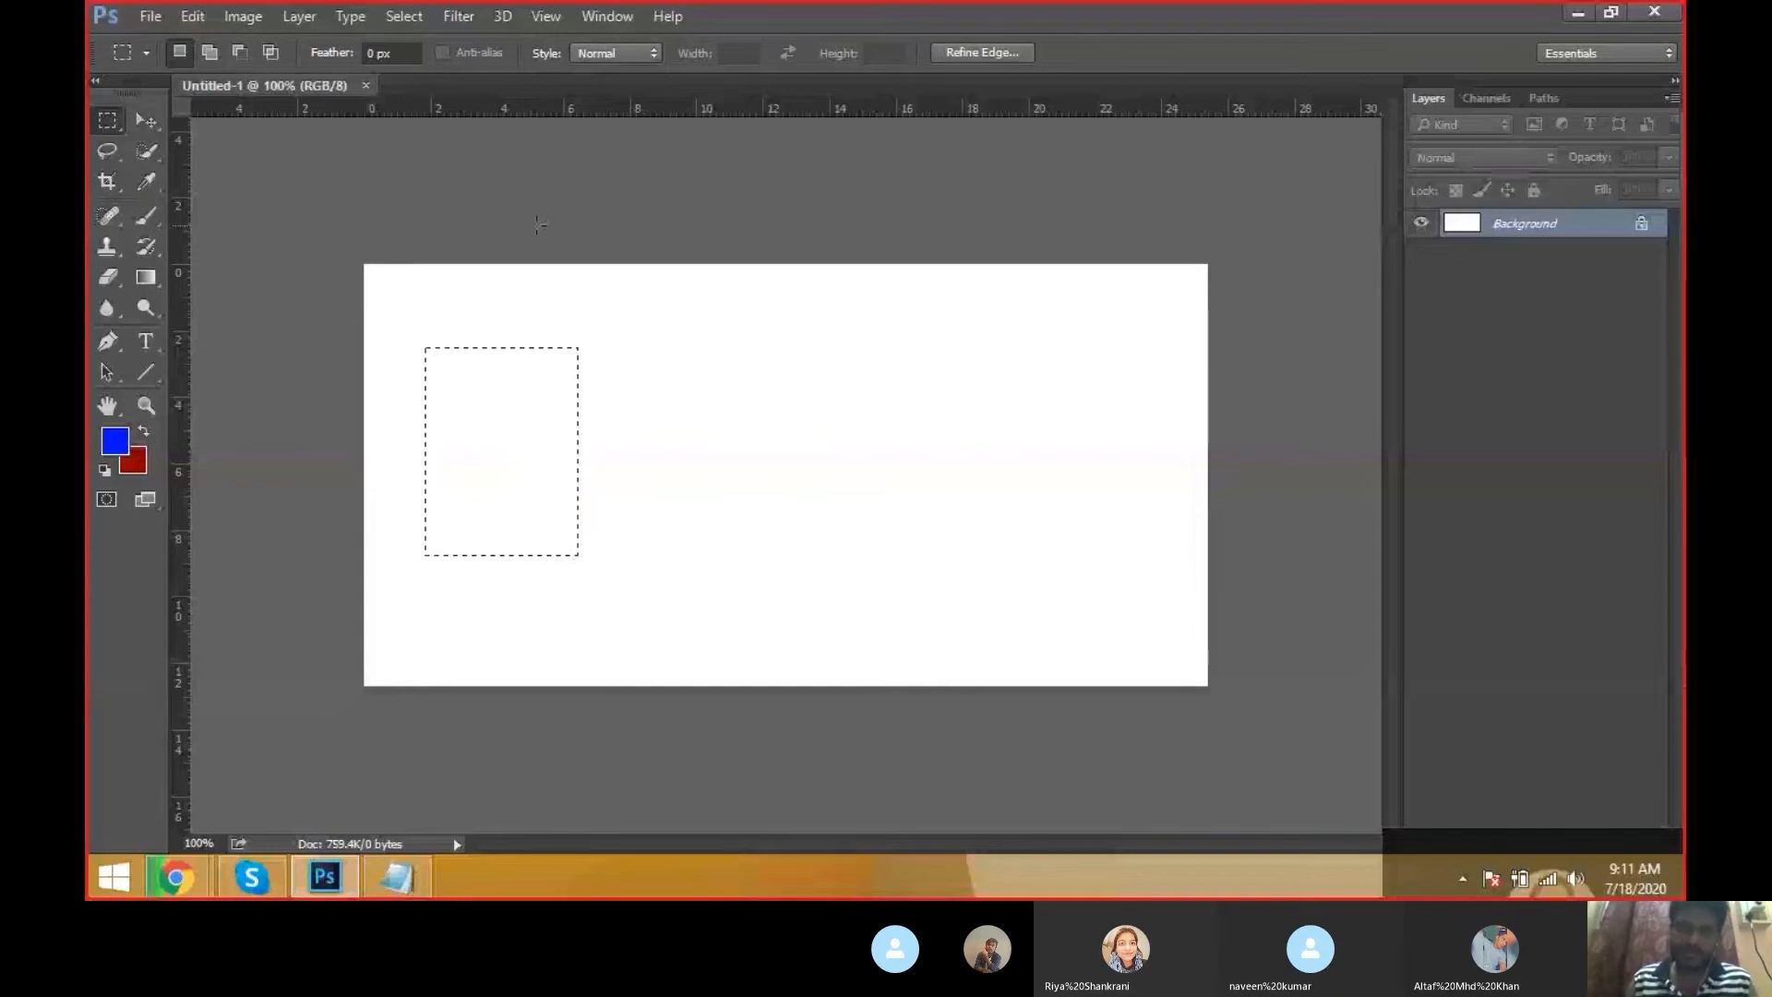
pyautogui.rightClick(109, 121)
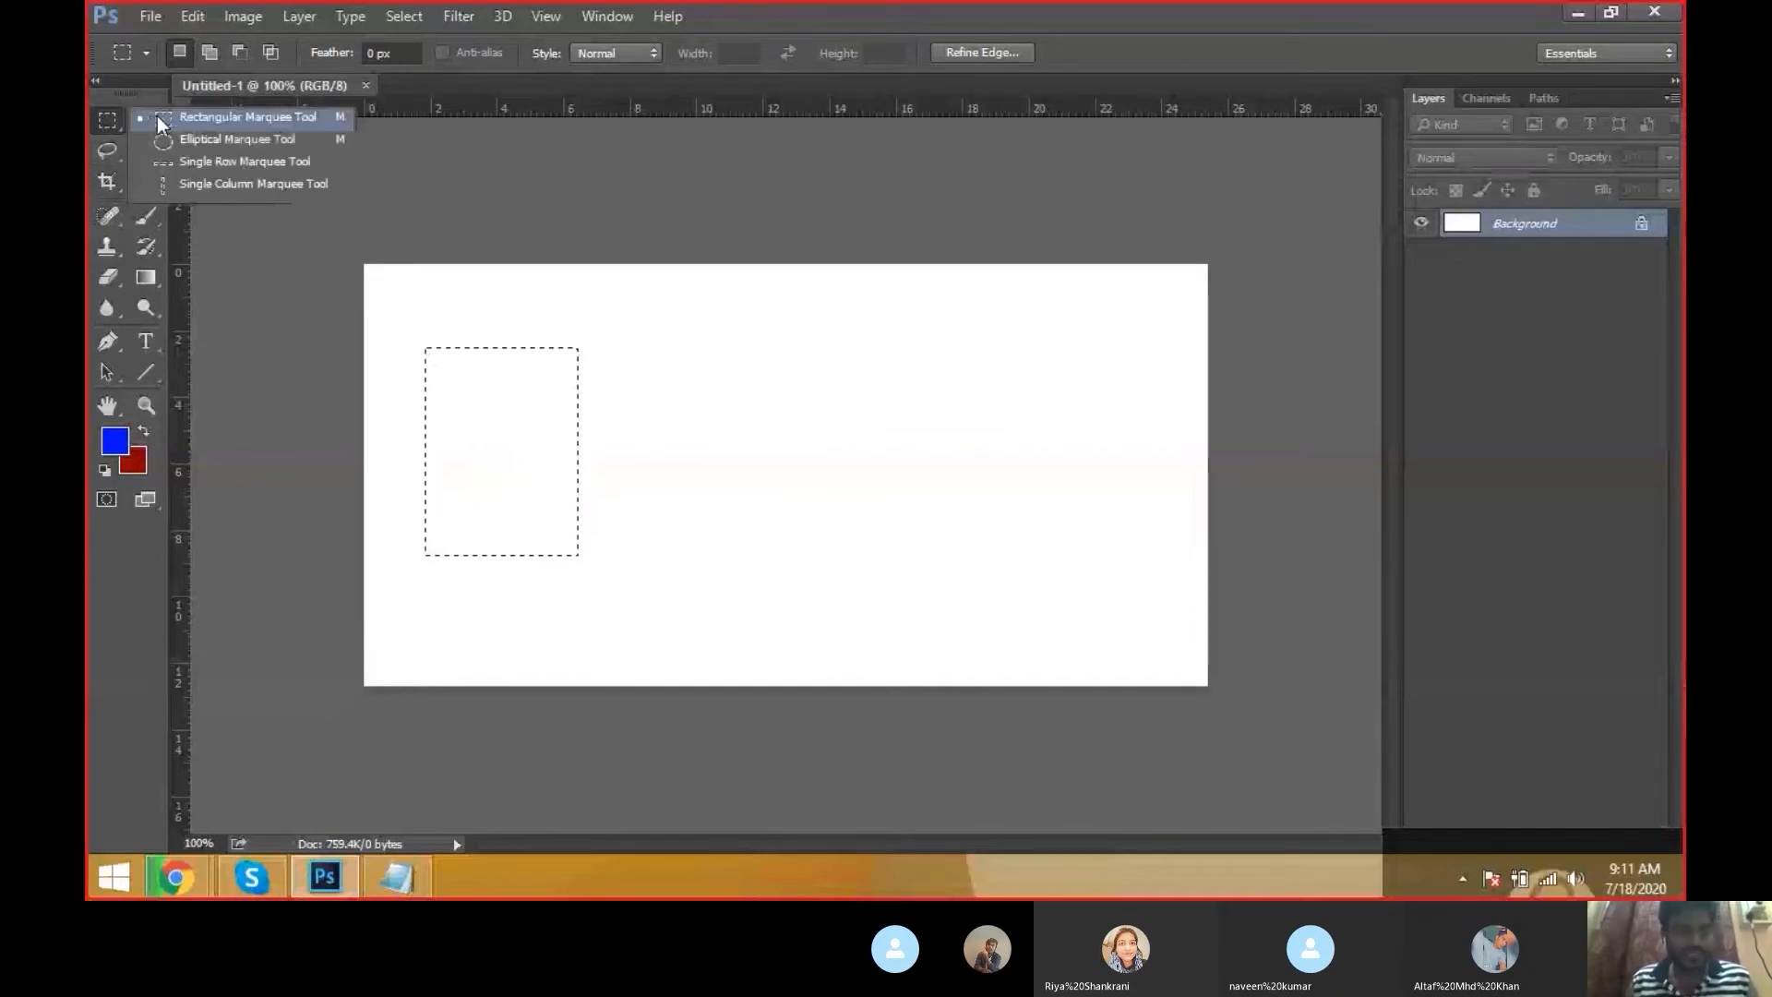
pyautogui.click(159, 118)
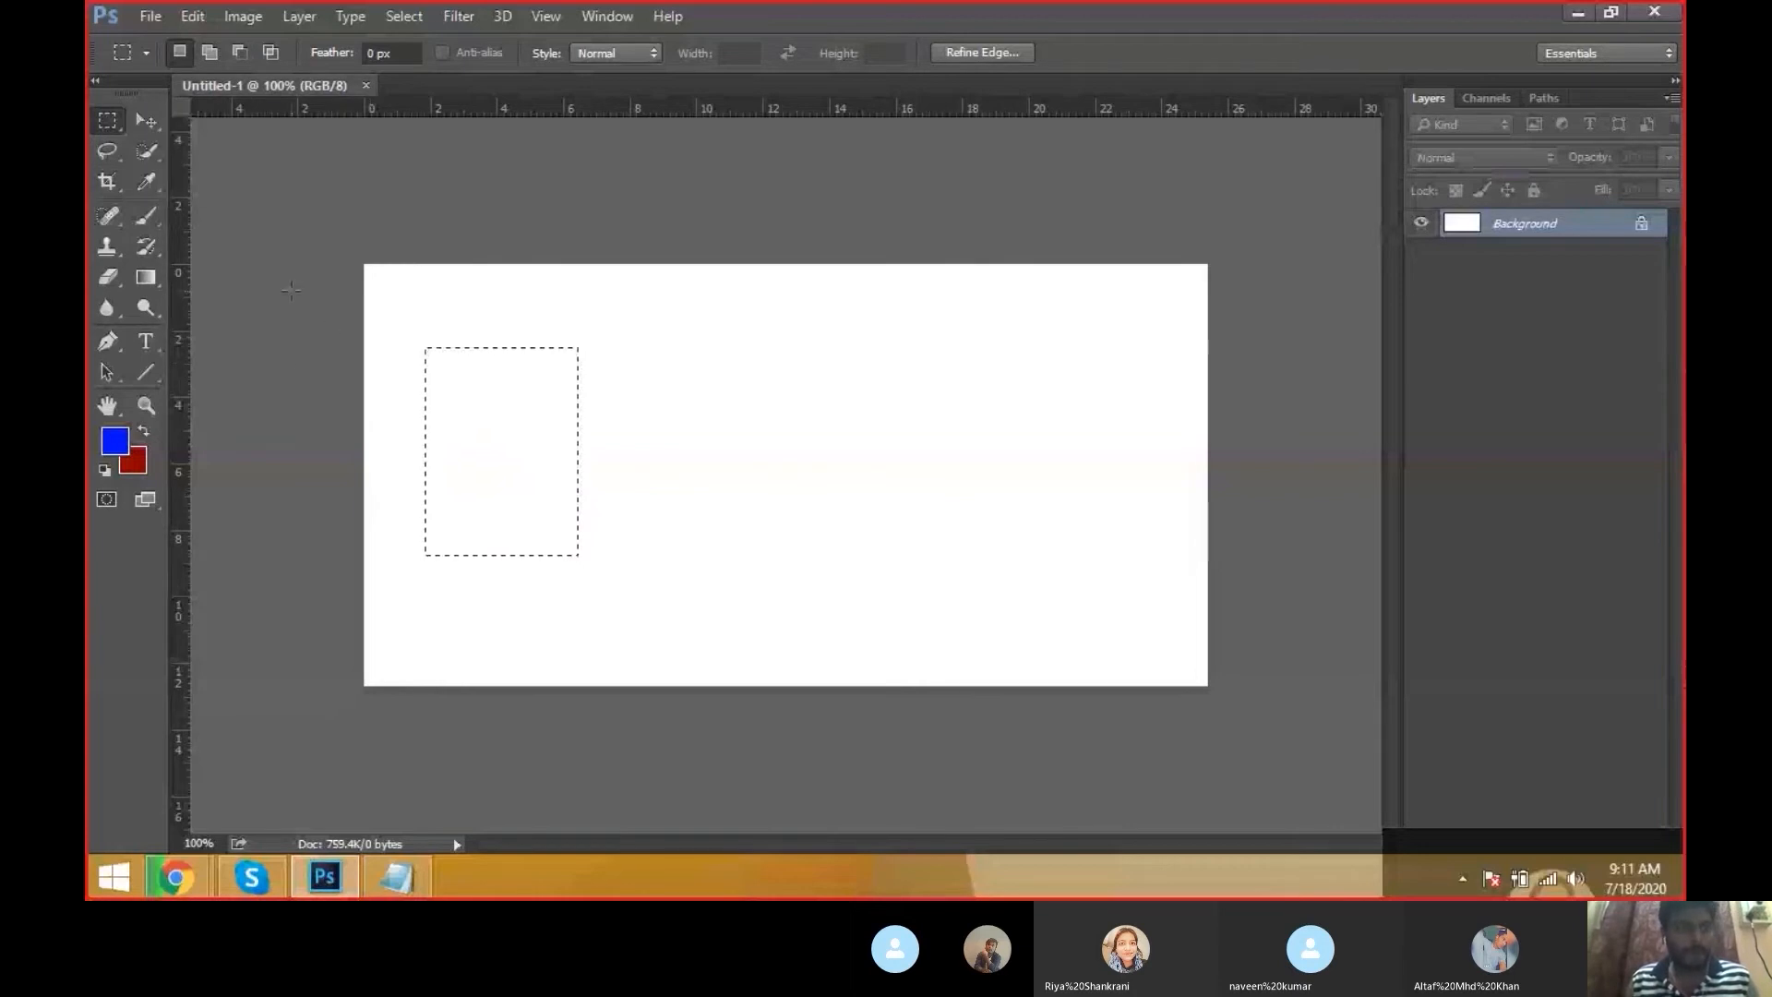
# Open the foreground color for editing and pick the bright orange fa8700
pyautogui.click(124, 449)
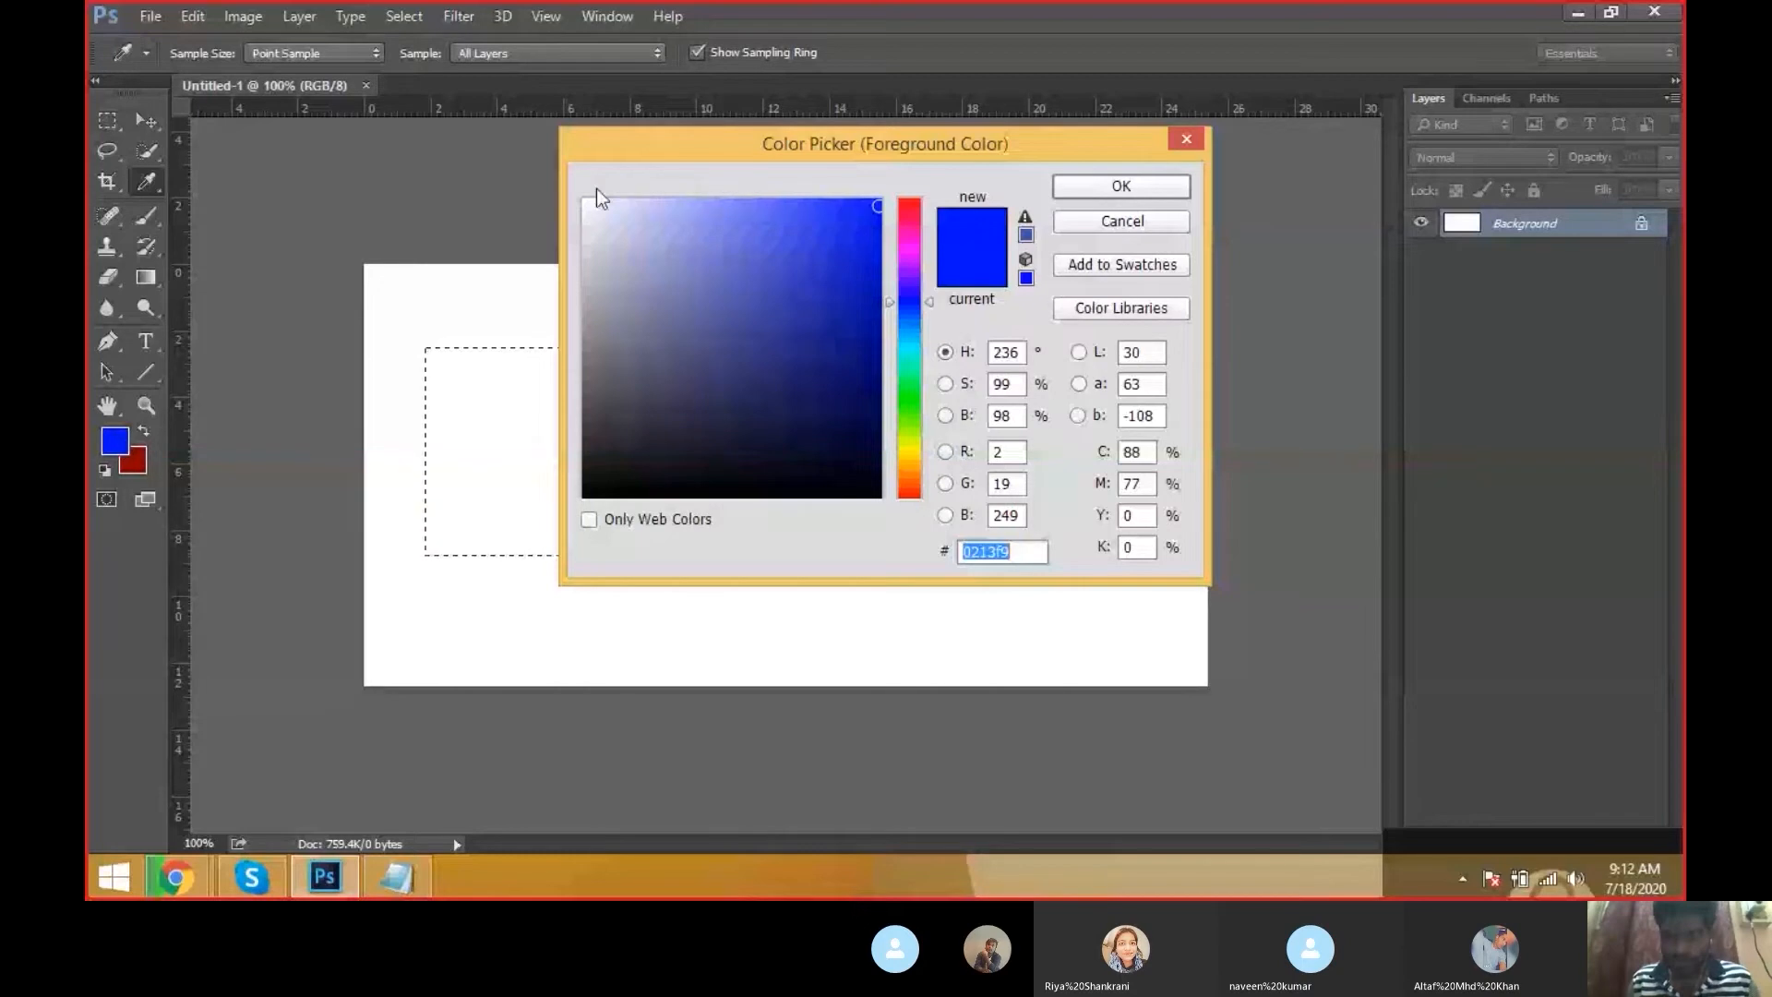
pyautogui.moveTo(635, 145); pyautogui.dragTo(796, 234)
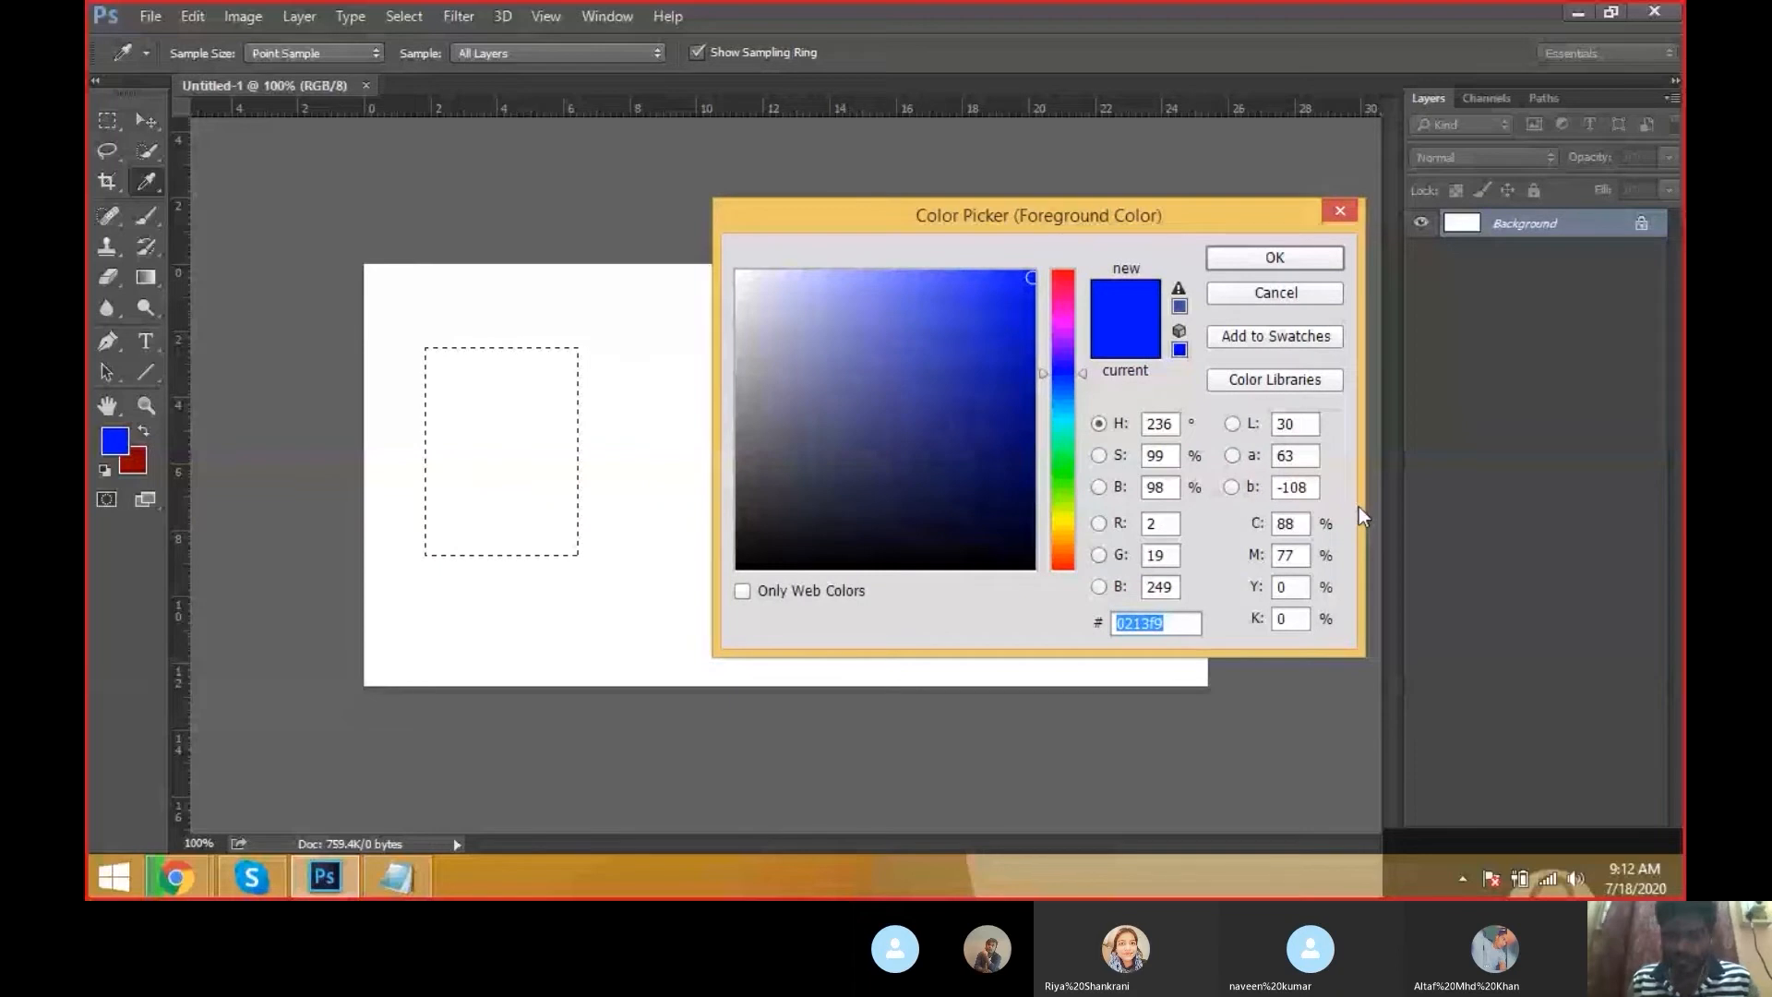
pyautogui.click(1012, 413)
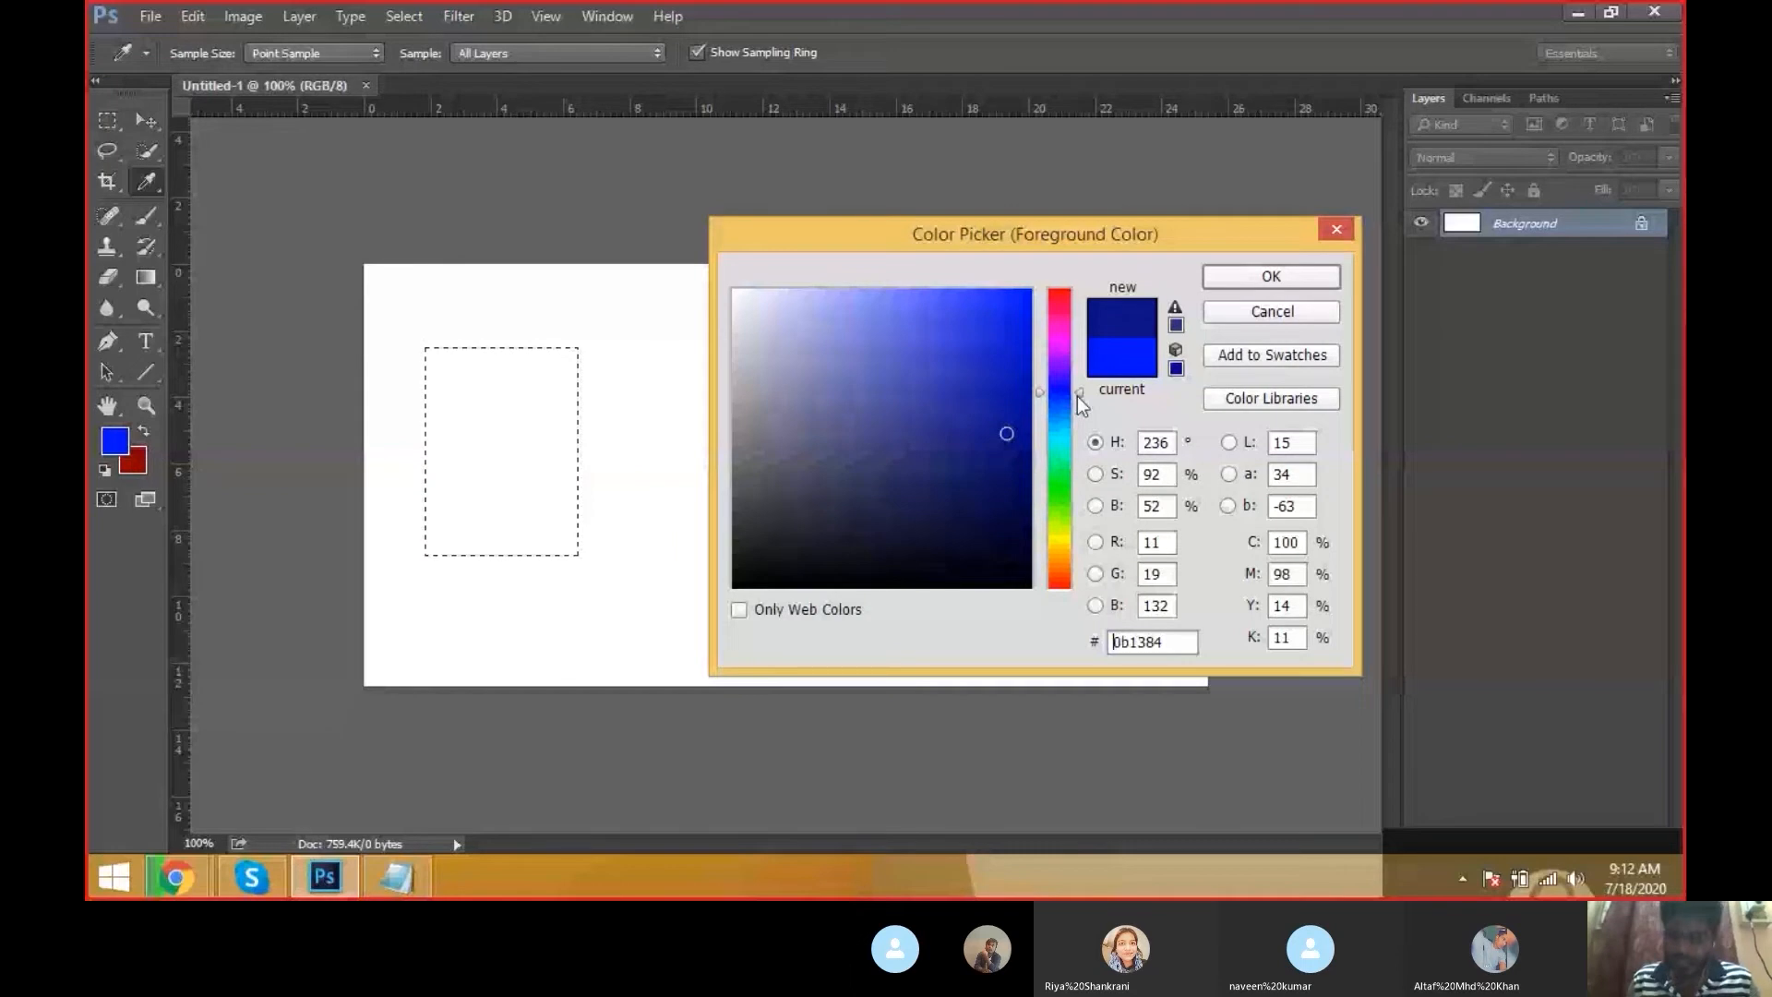
pyautogui.moveTo(1078, 395); pyautogui.dragTo(1056, 561)
pyautogui.click(1019, 314)
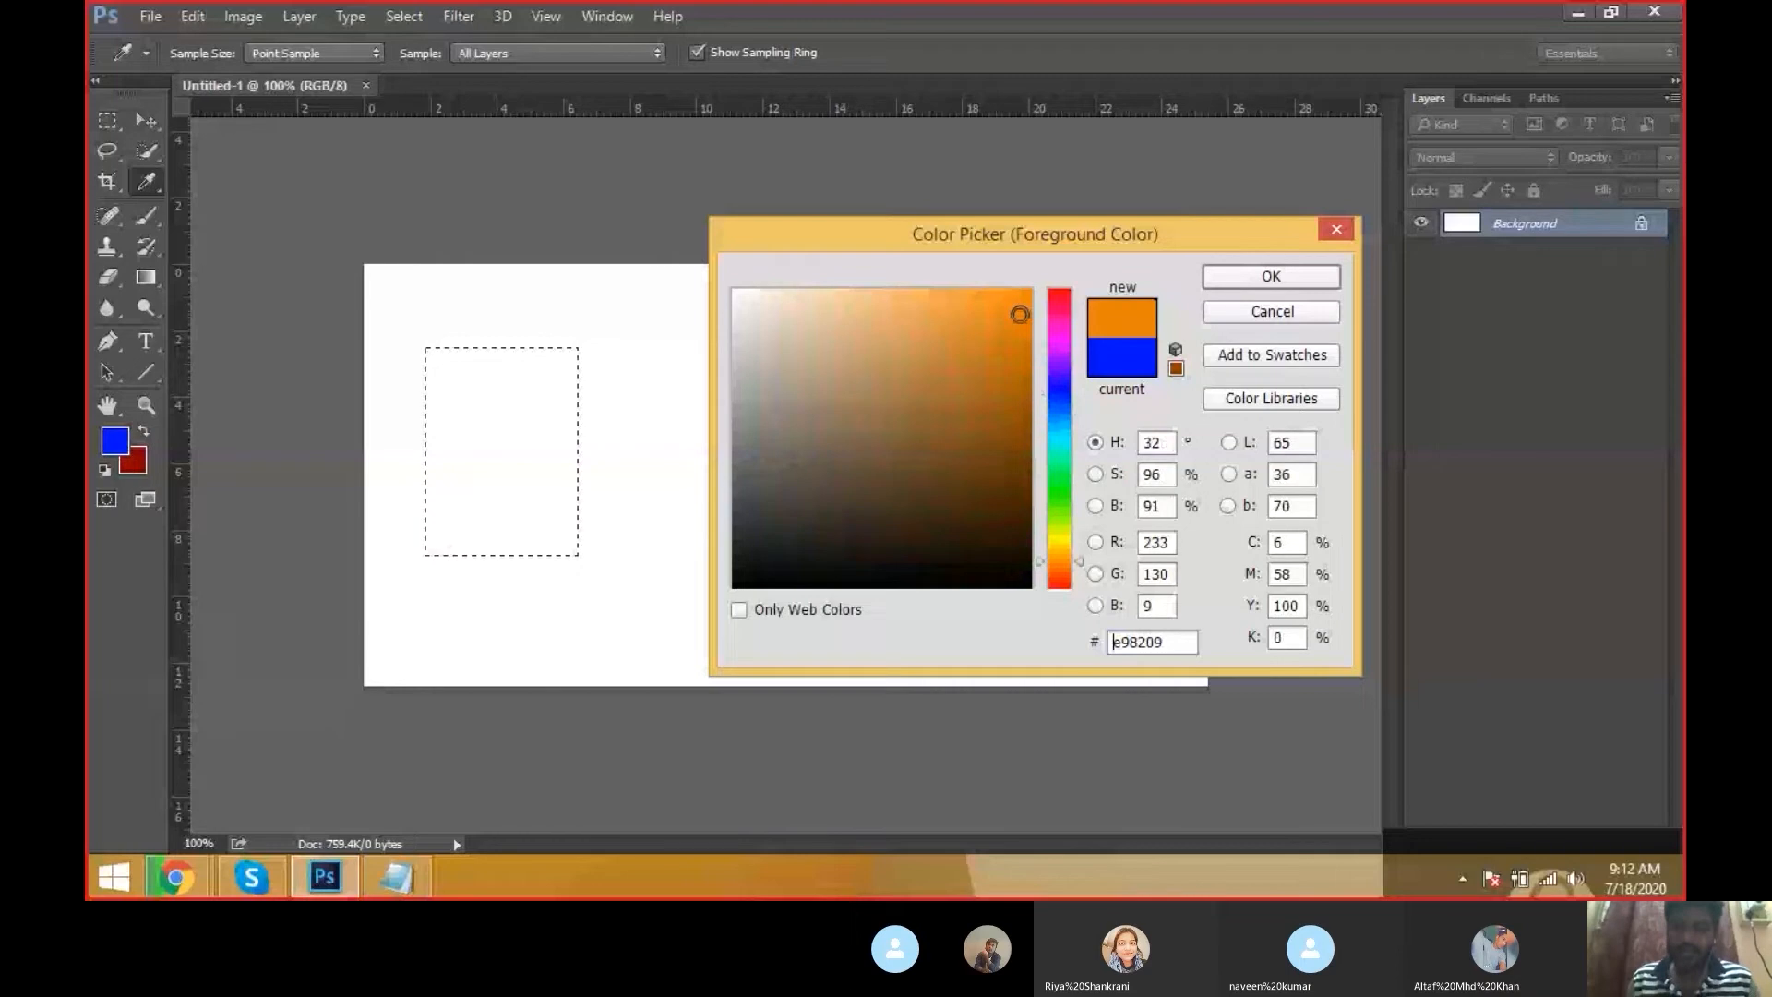
pyautogui.moveTo(1019, 313); pyautogui.dragTo(1030, 294)
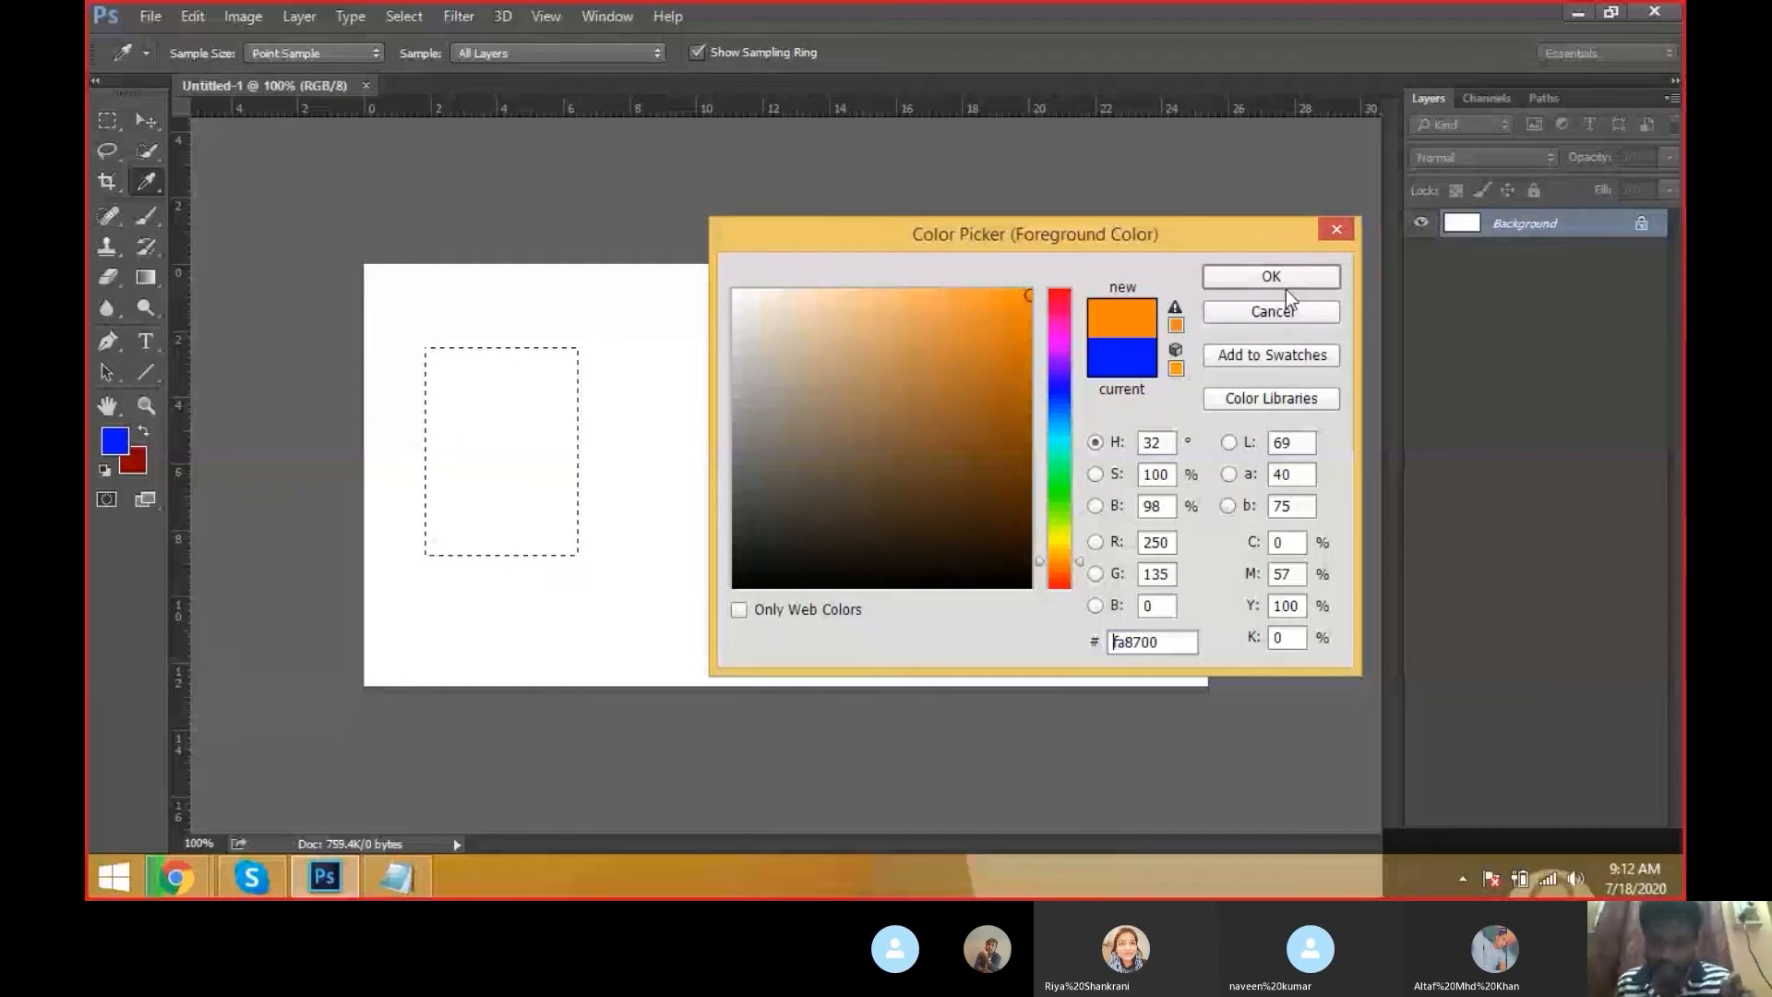
# Examine the hex code, RGB and CMYK values of the chosen foreground color
pyautogui.moveTo(1110, 642); pyautogui.dragTo(1163, 643)
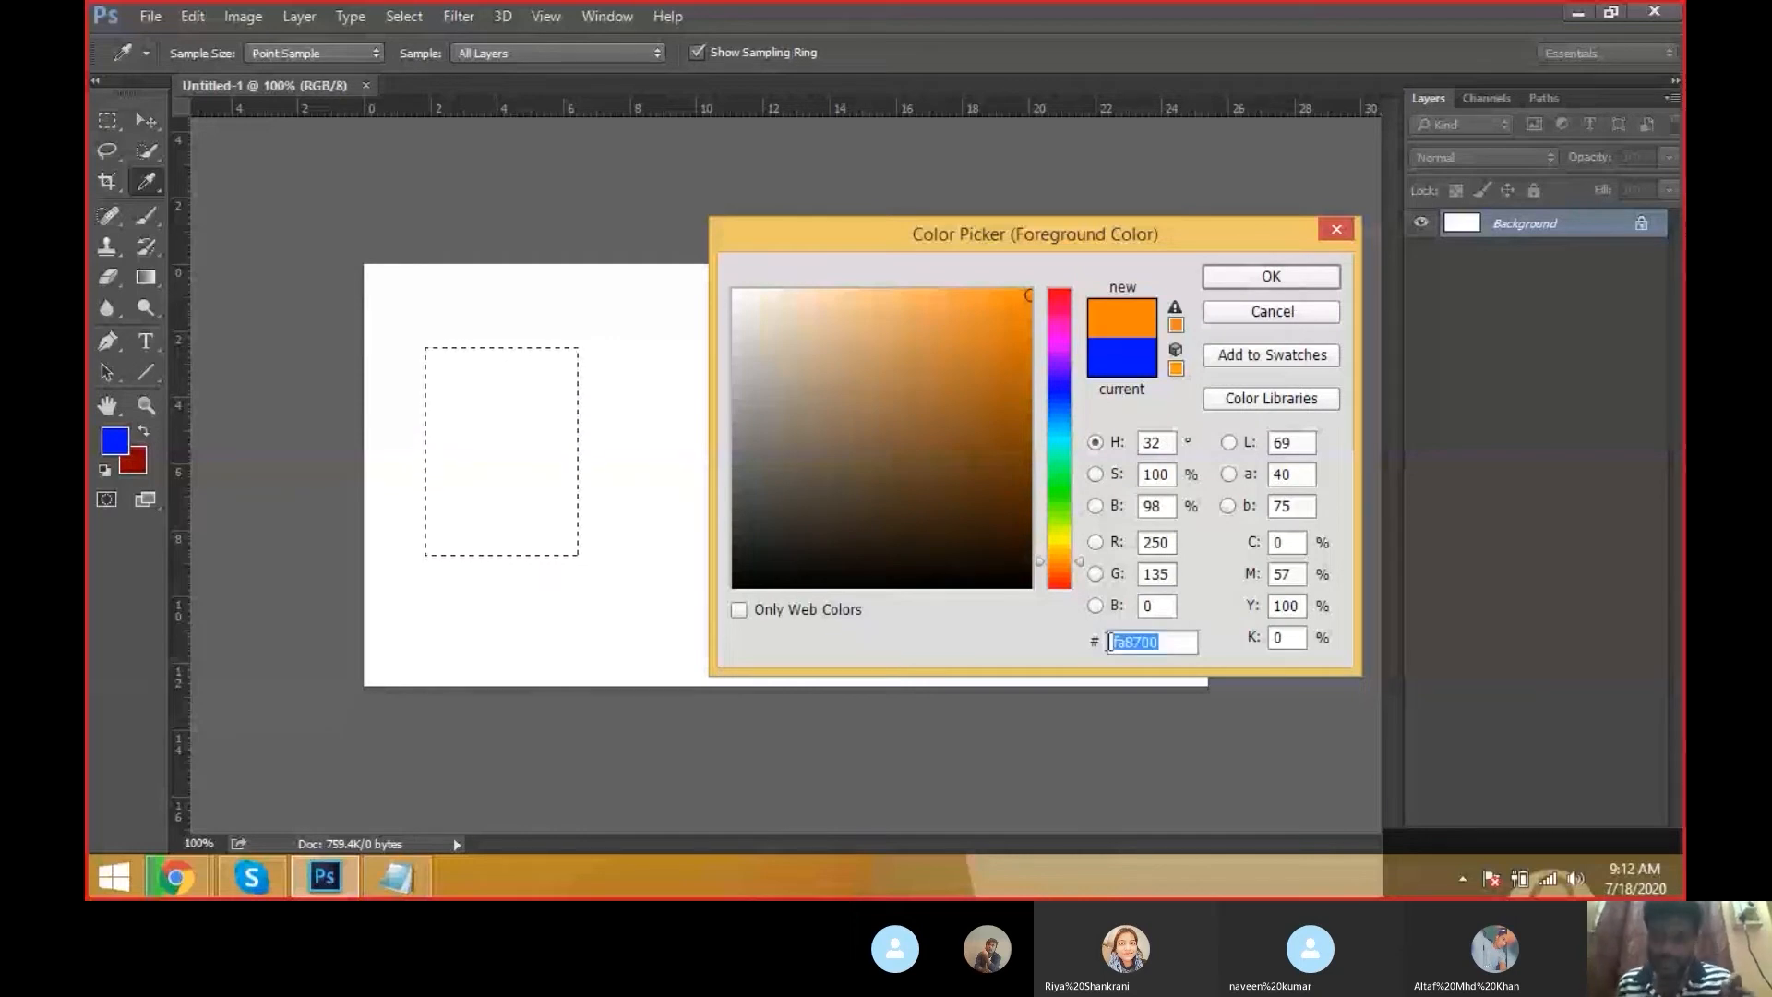
pyautogui.click(1292, 541)
pyautogui.press('Tab')
pyautogui.press('Tab')
pyautogui.press('Tab')
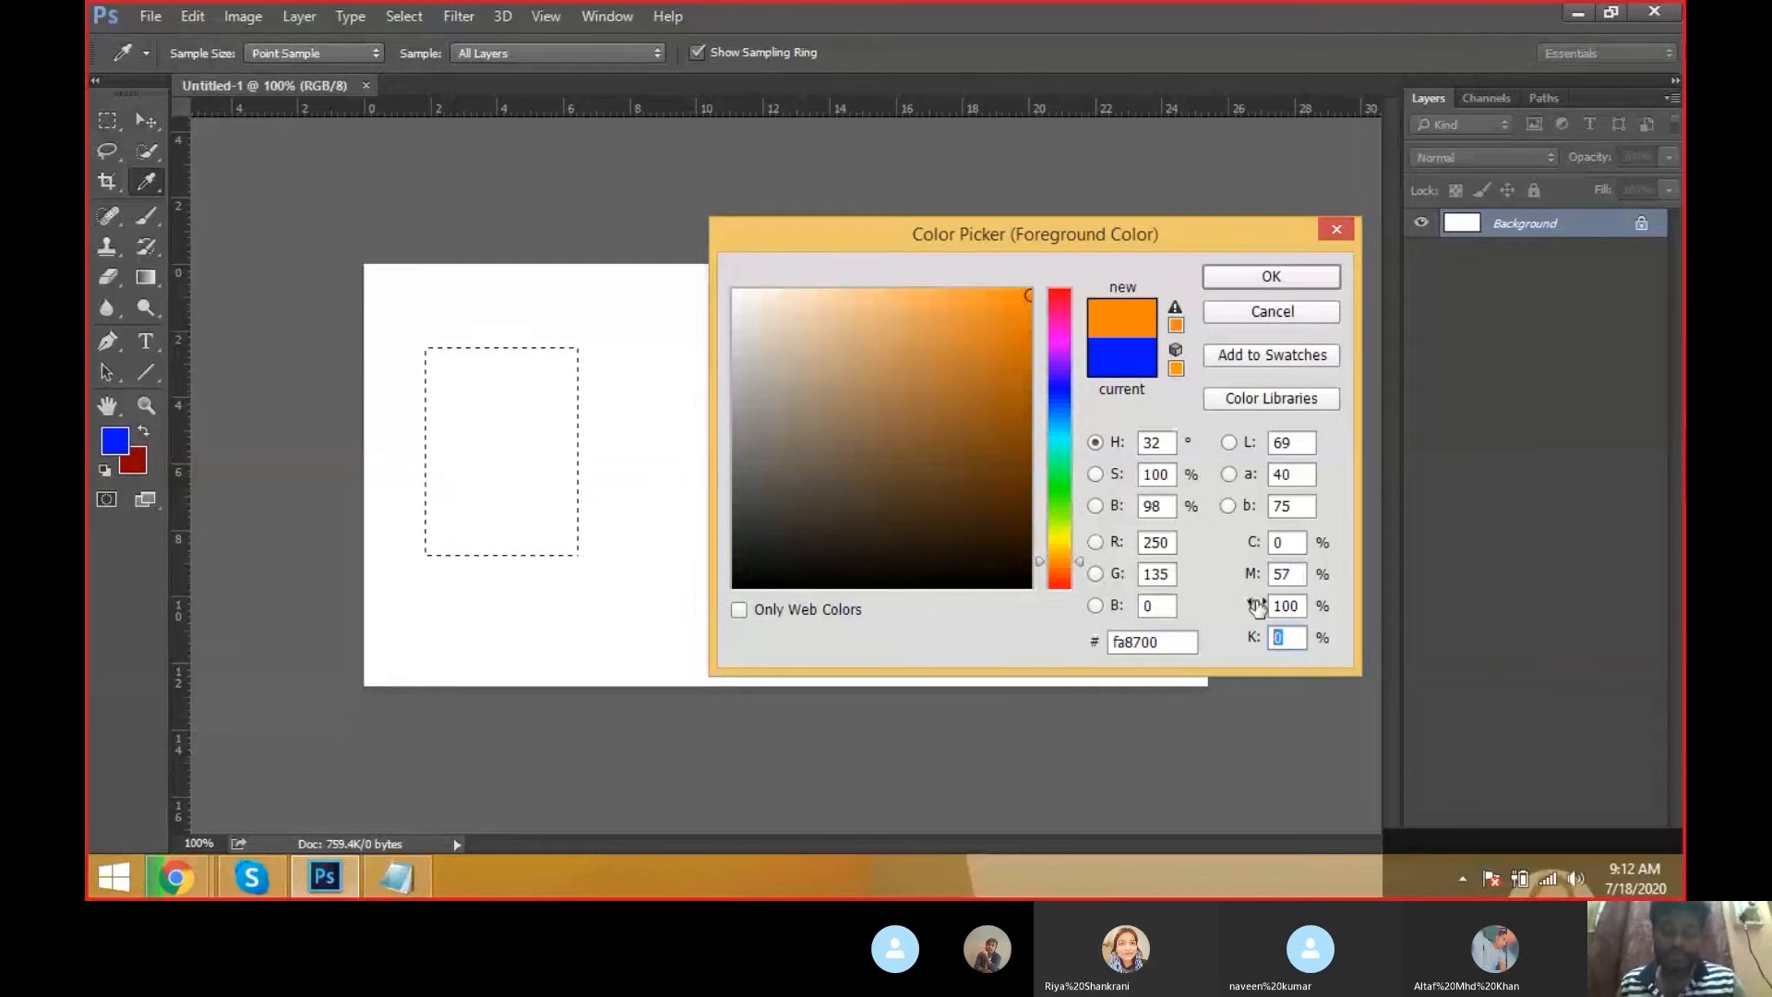
pyautogui.click(1141, 546)
pyautogui.click(1150, 602)
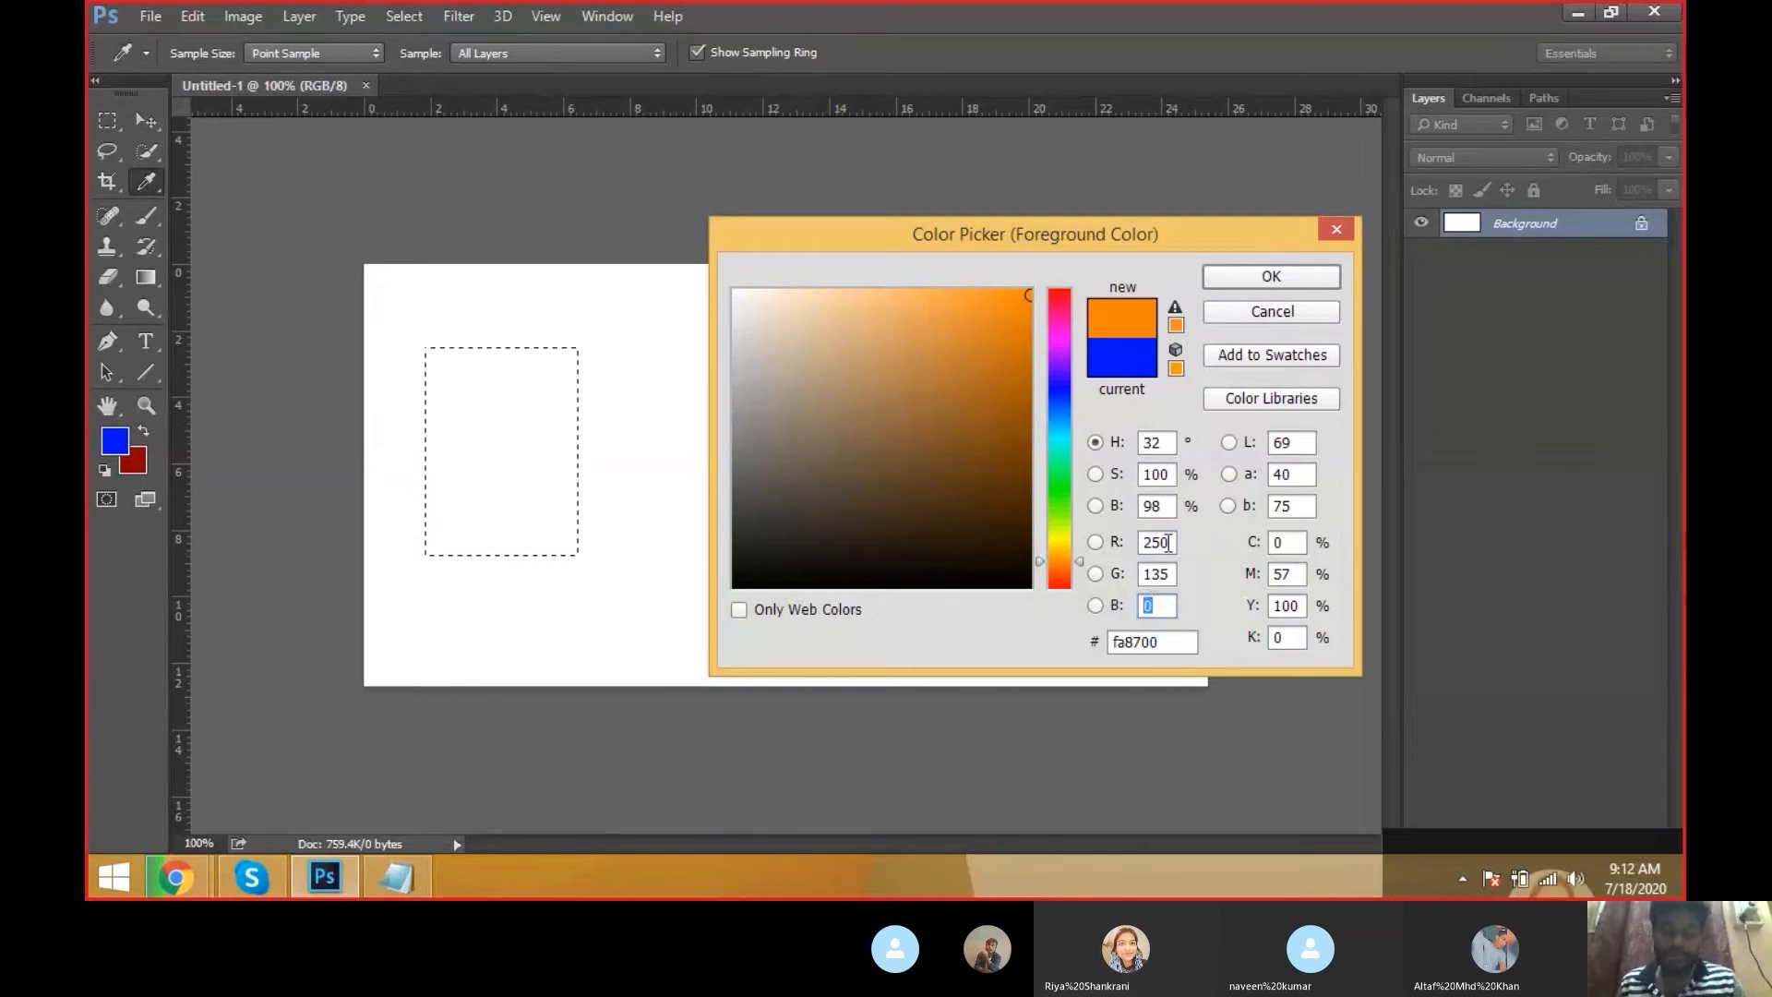
pyautogui.click(1286, 543)
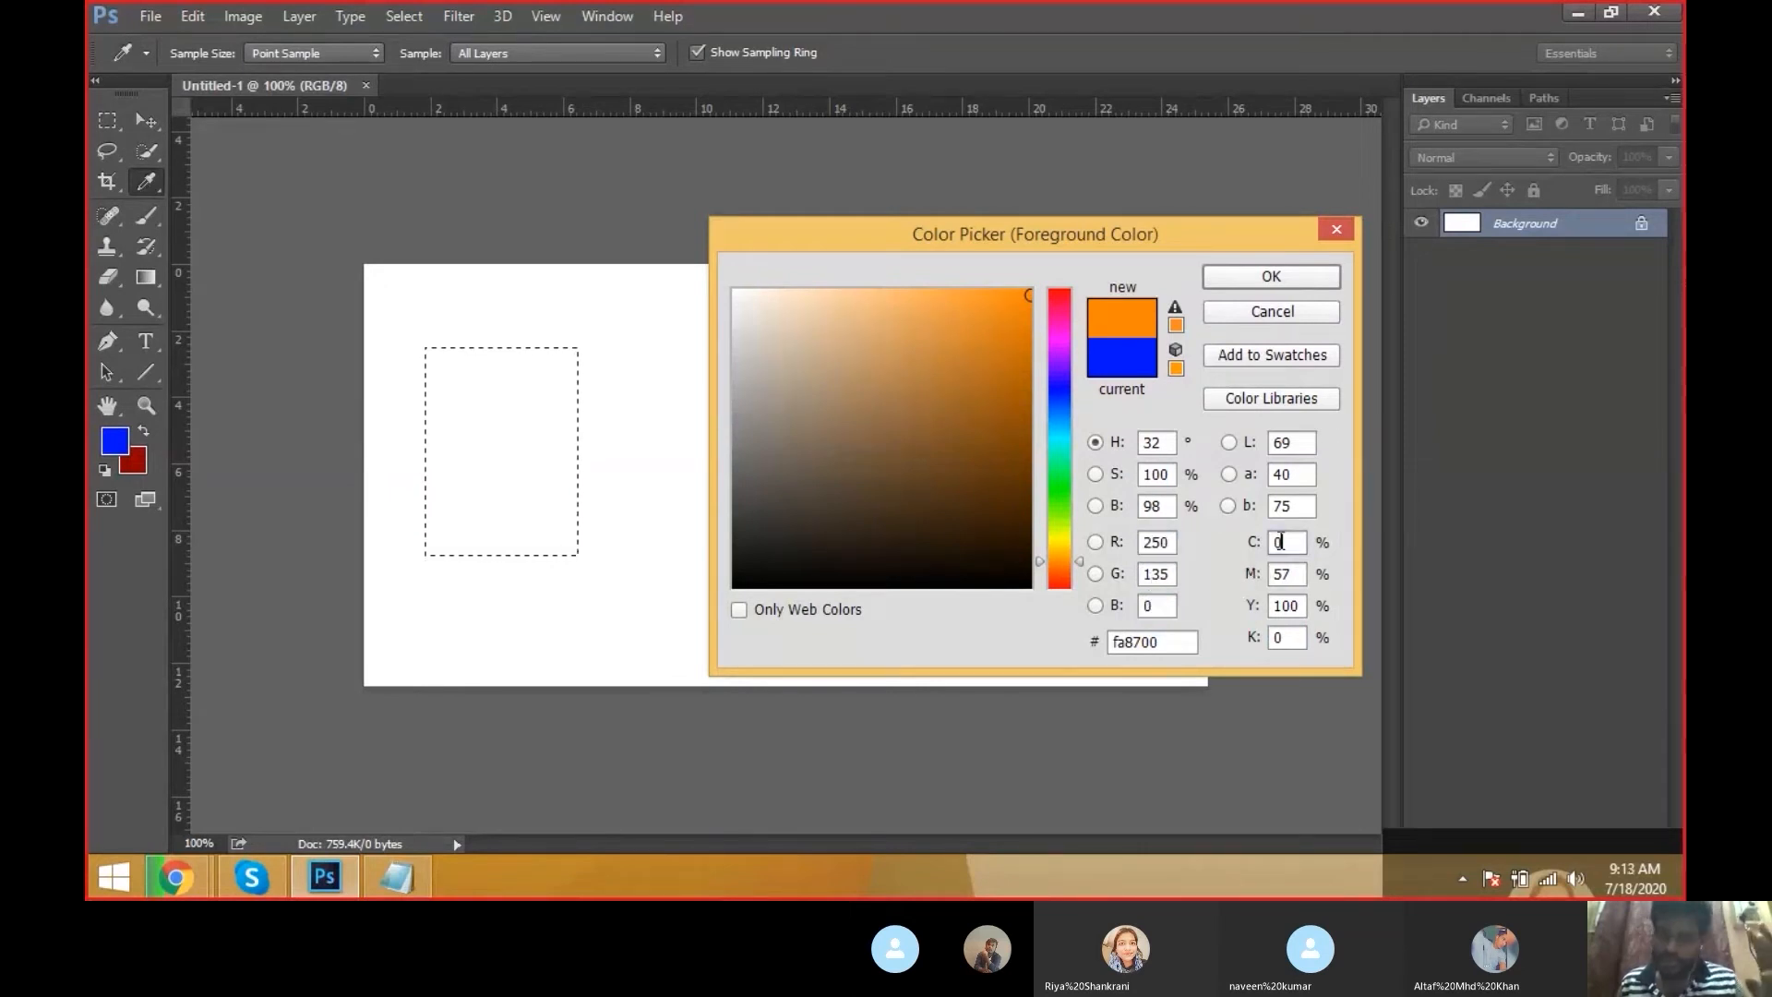
pyautogui.click(1117, 644)
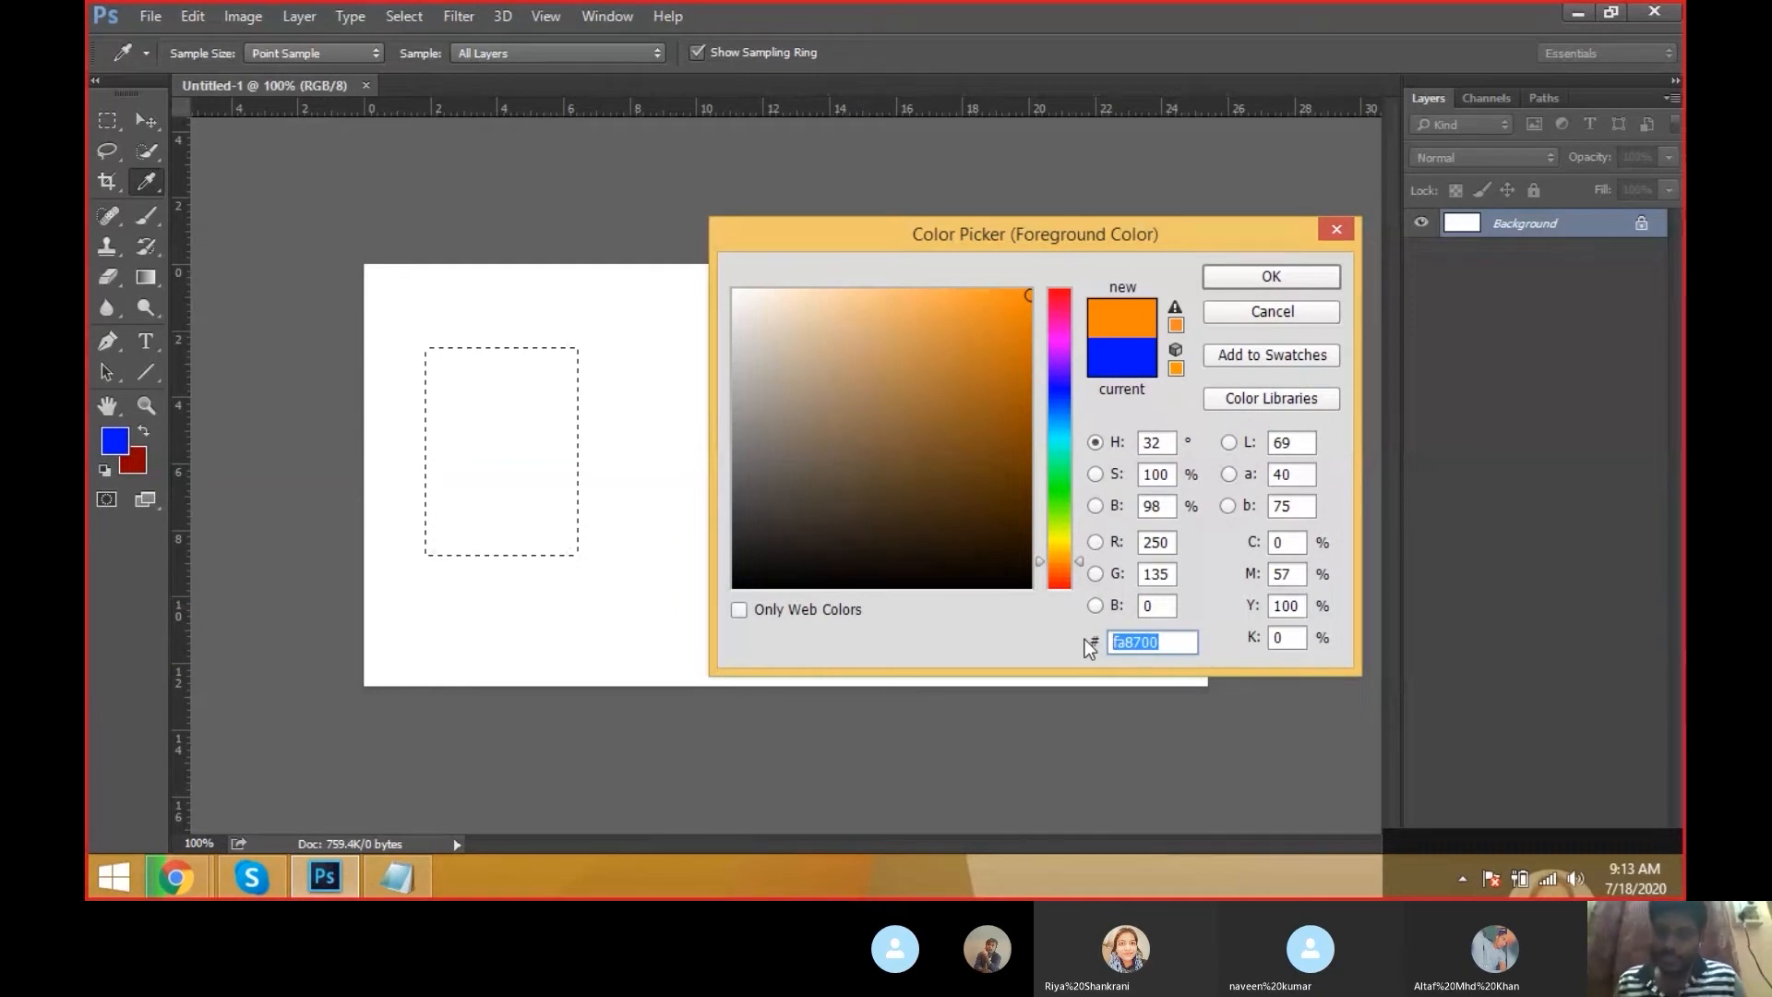
pyautogui.click(1163, 545)
pyautogui.click(1160, 572)
pyautogui.click(1294, 575)
pyautogui.click(1274, 607)
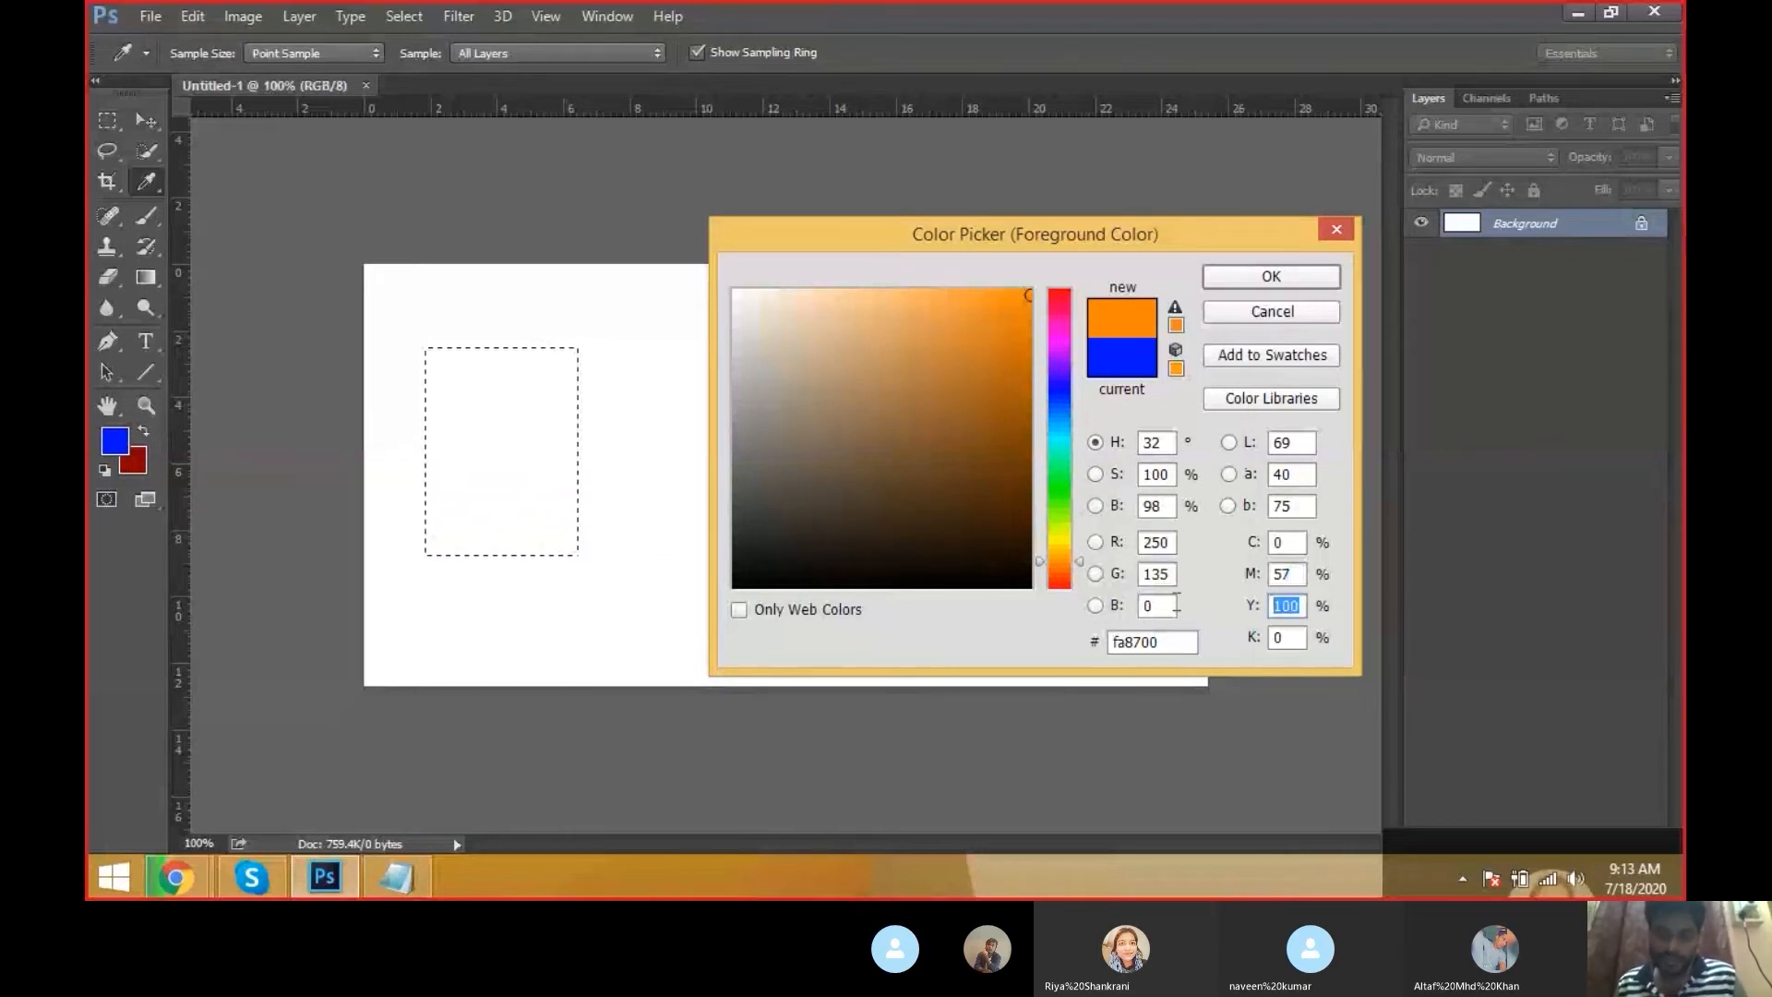
# Apply the chosen orange as the foreground color and switch to the Eyedropper tool
pyautogui.click(1271, 273)
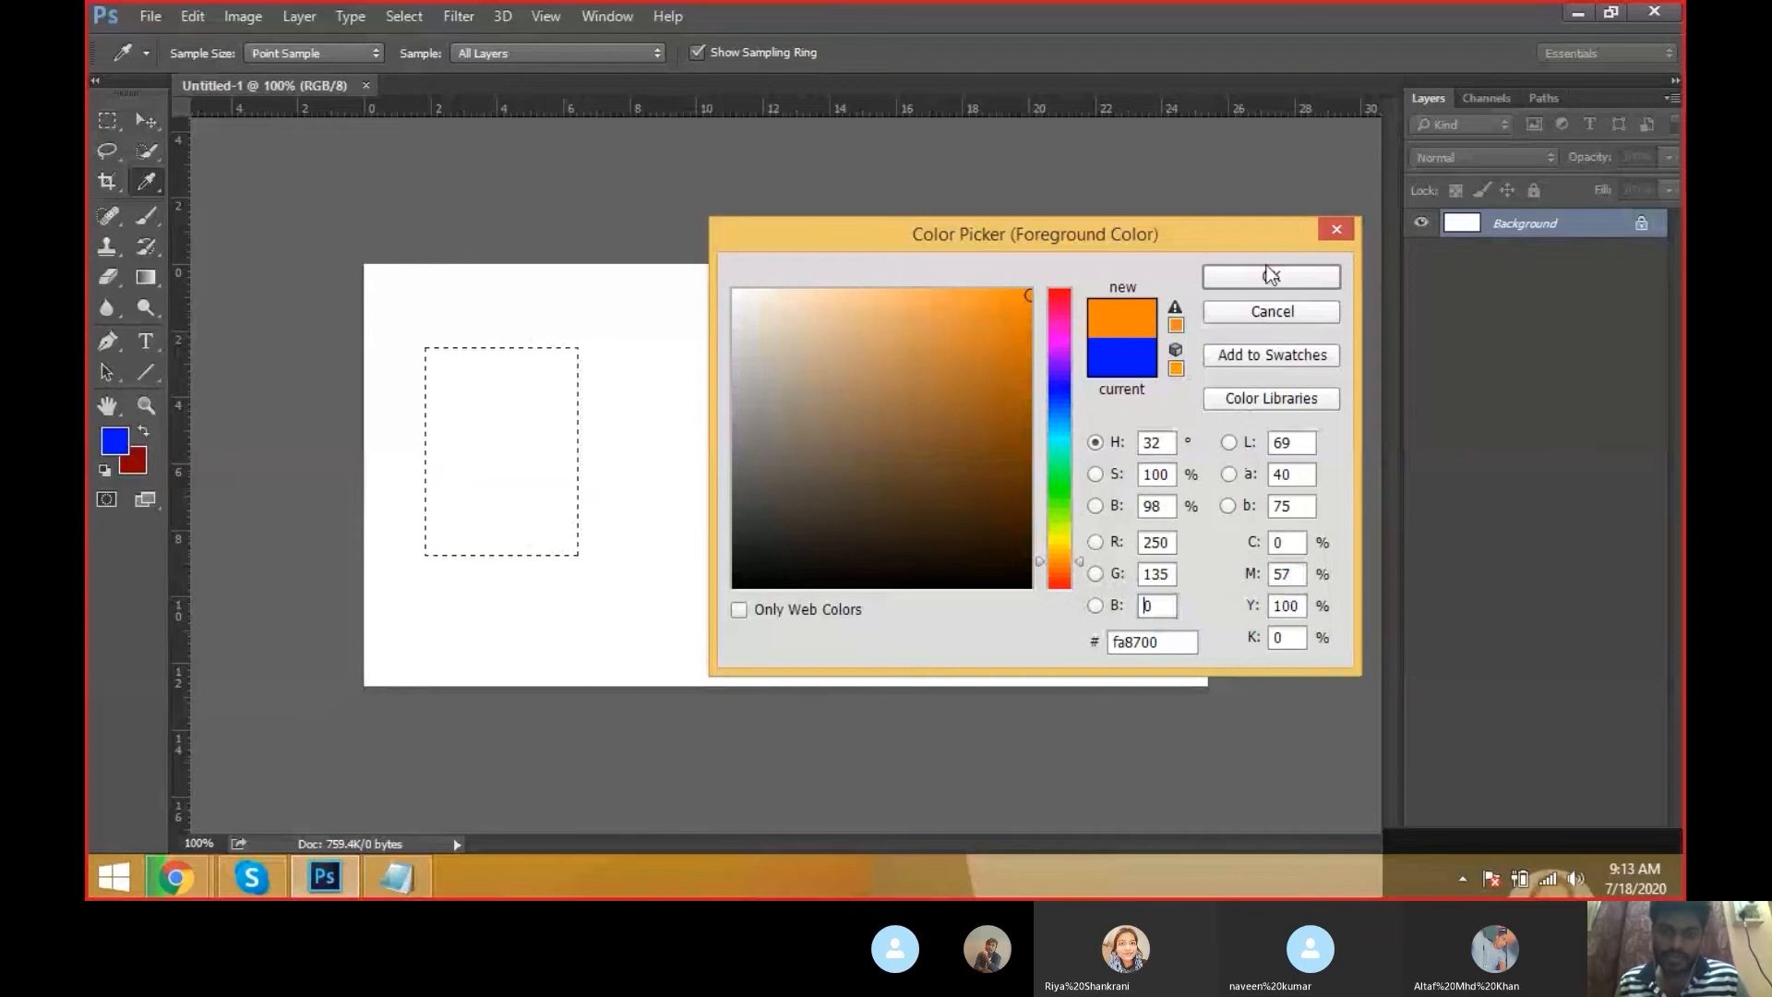
pyautogui.click(1271, 278)
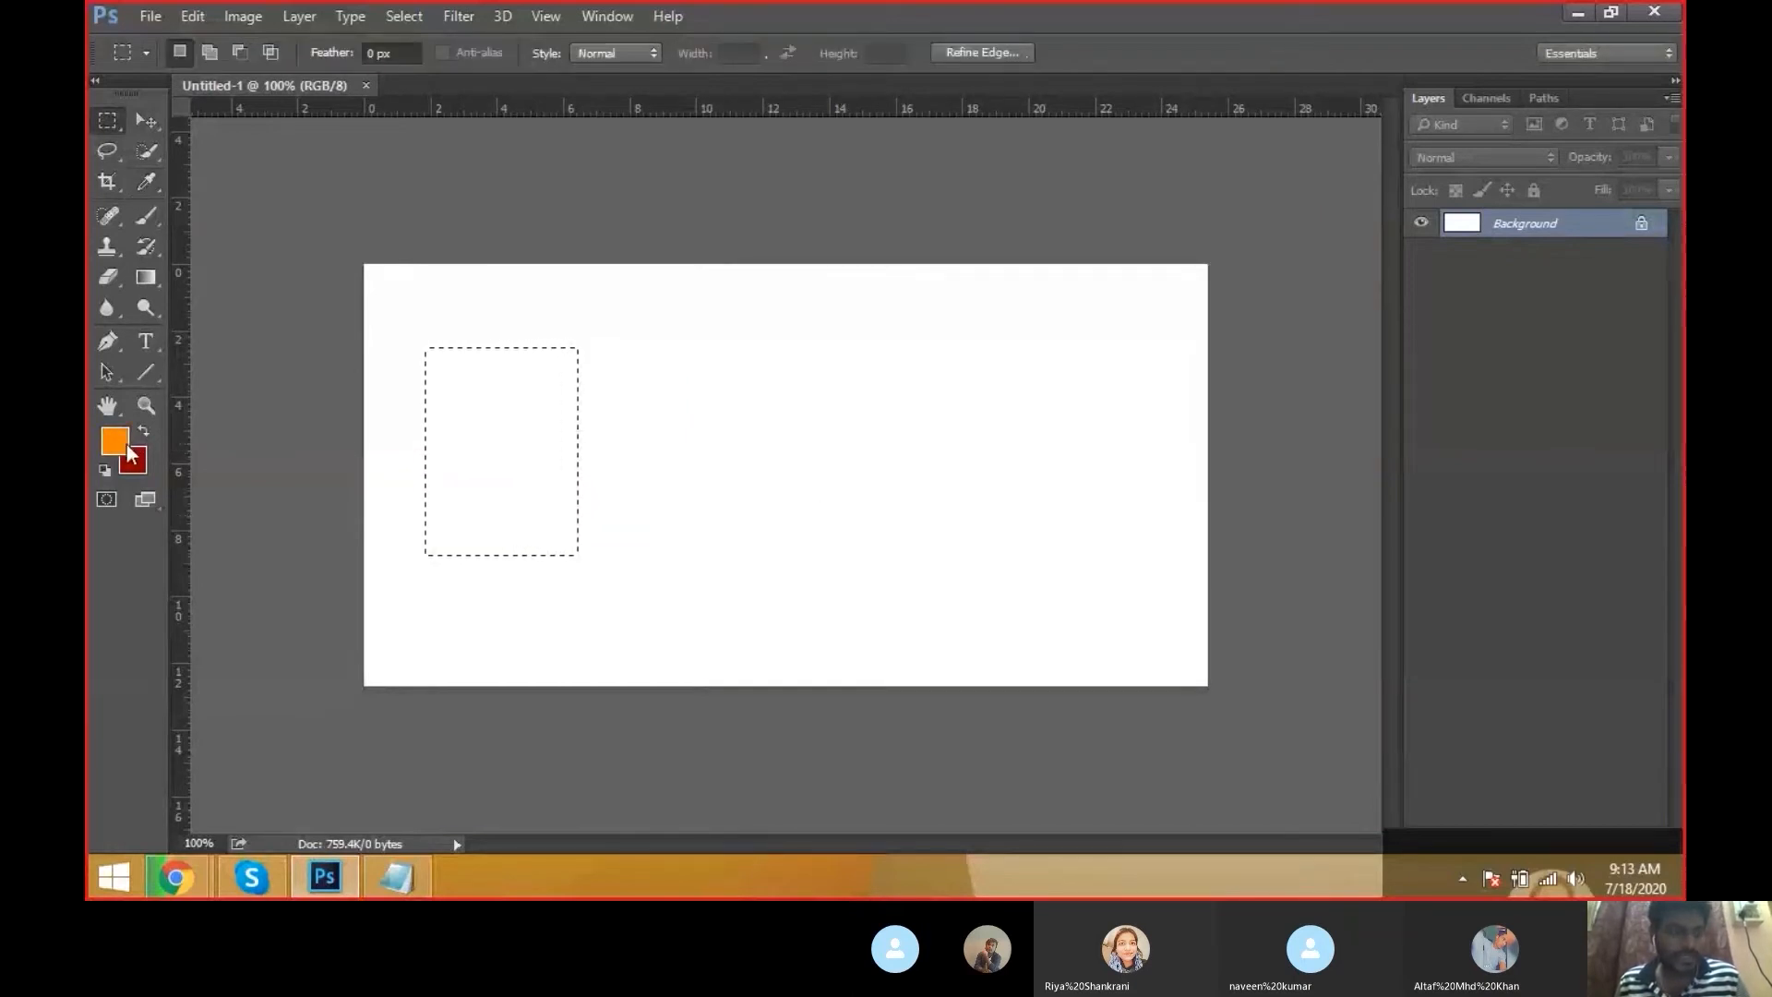
pyautogui.press('i')
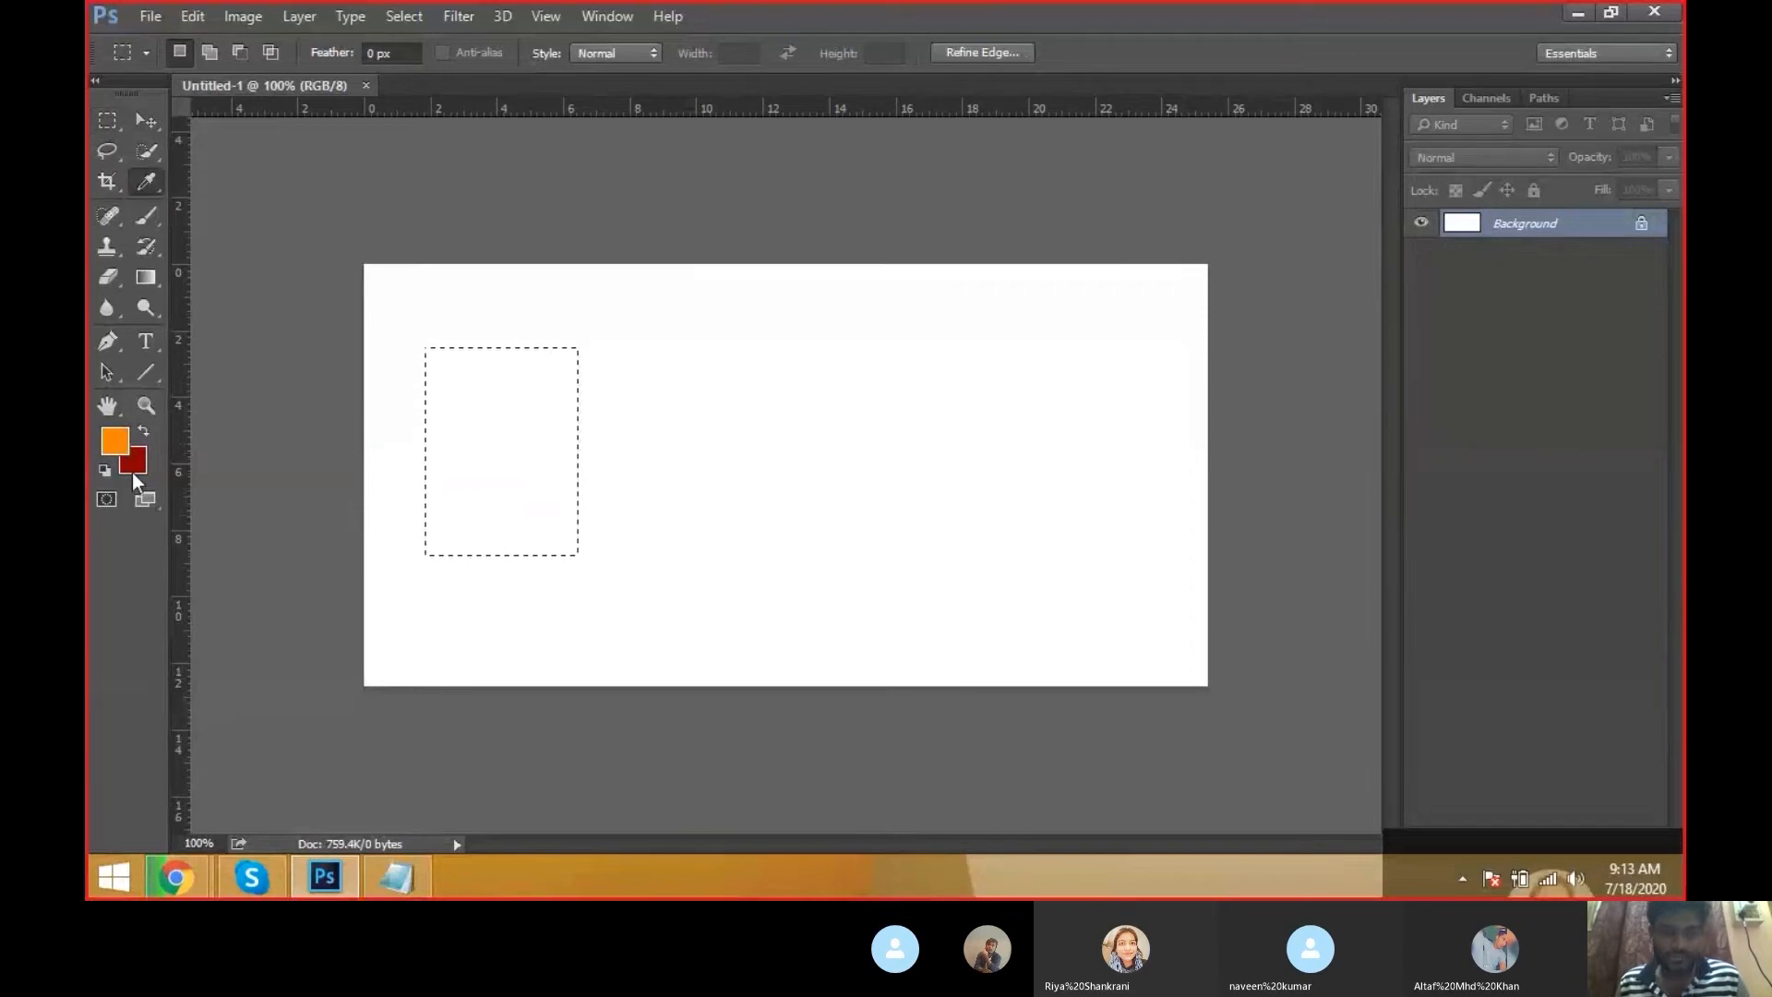
# Open the background color for editing and shift it from dark red to a turquoise with a hue of 169 degrees
pyautogui.click(132, 472)
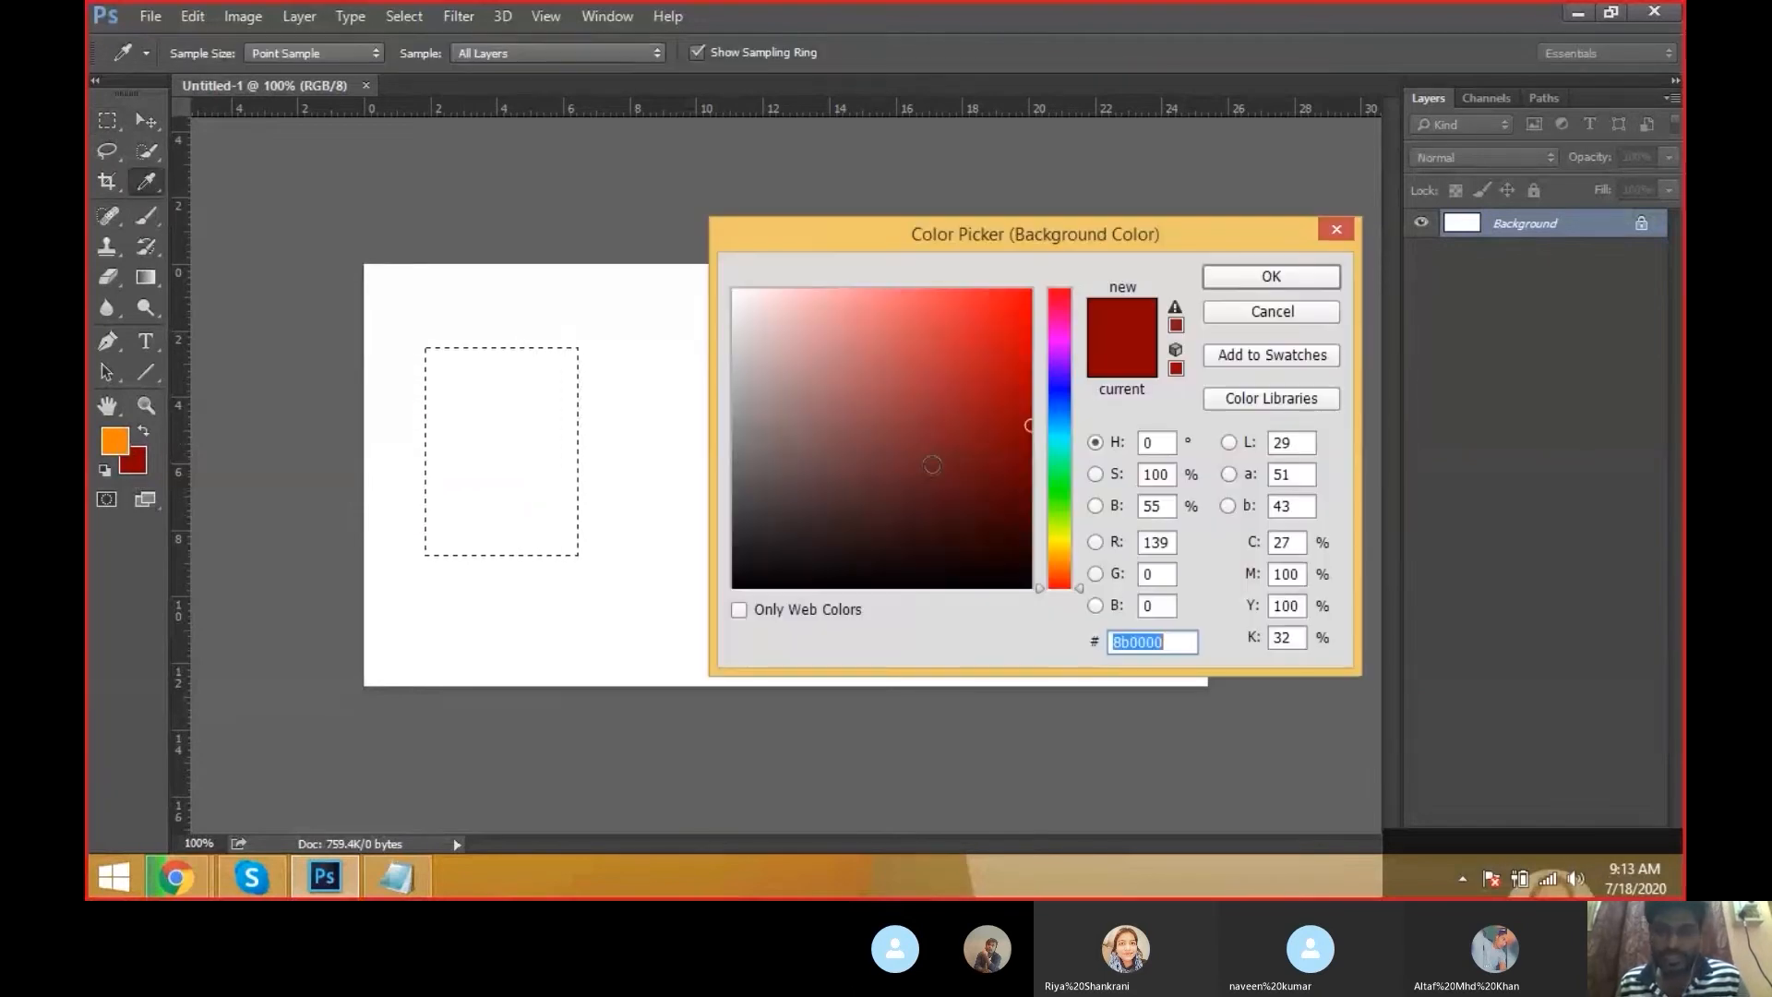
pyautogui.moveTo(1055, 446); pyautogui.dragTo(1058, 487)
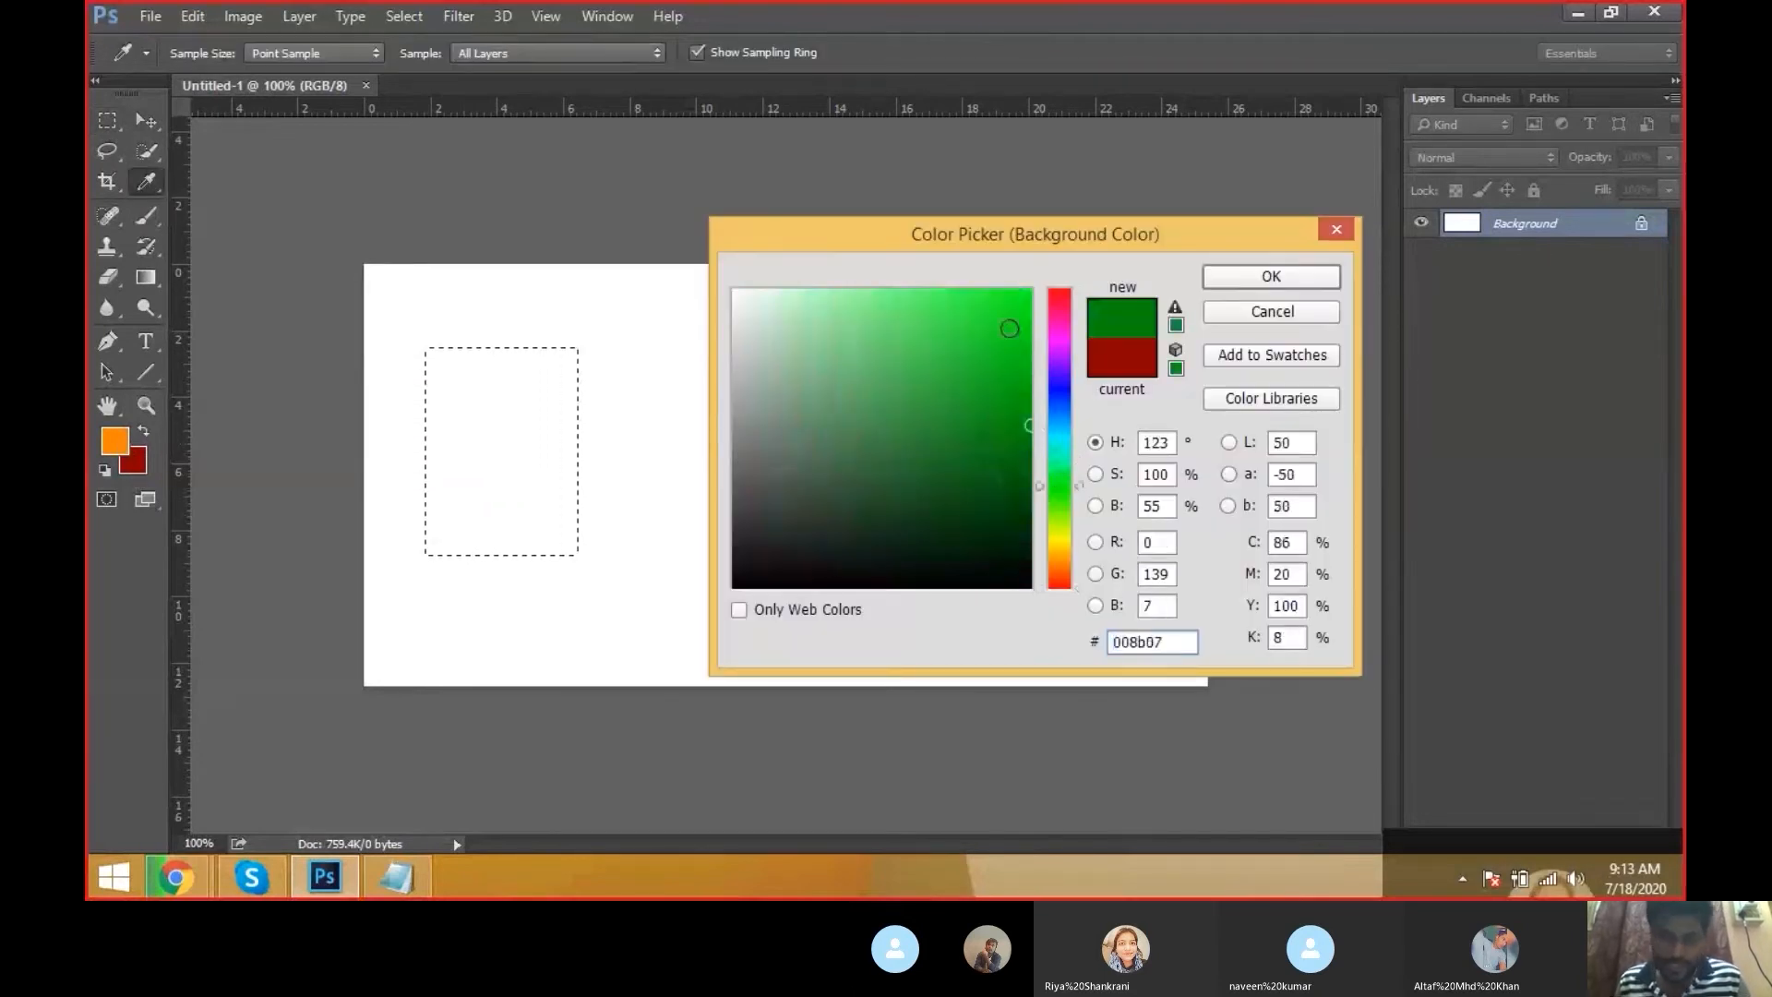
pyautogui.click(982, 337)
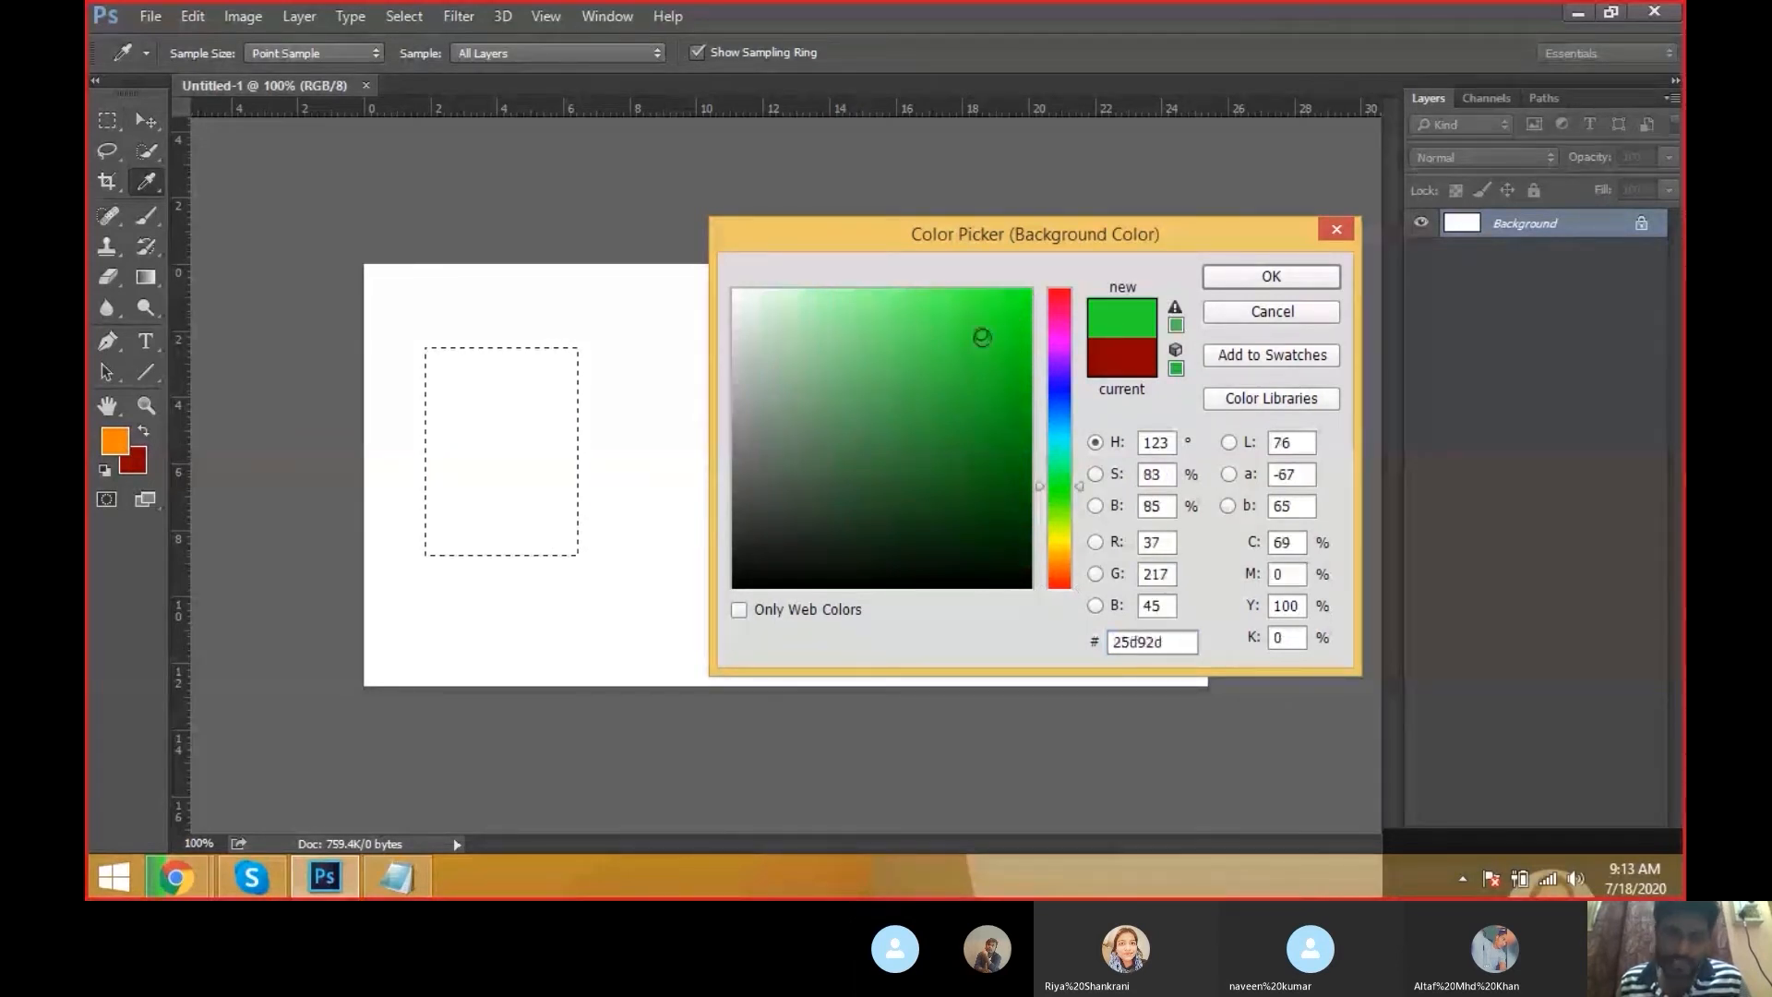
pyautogui.moveTo(1078, 487); pyautogui.dragTo(1075, 446)
pyautogui.moveTo(980, 333); pyautogui.dragTo(828, 307)
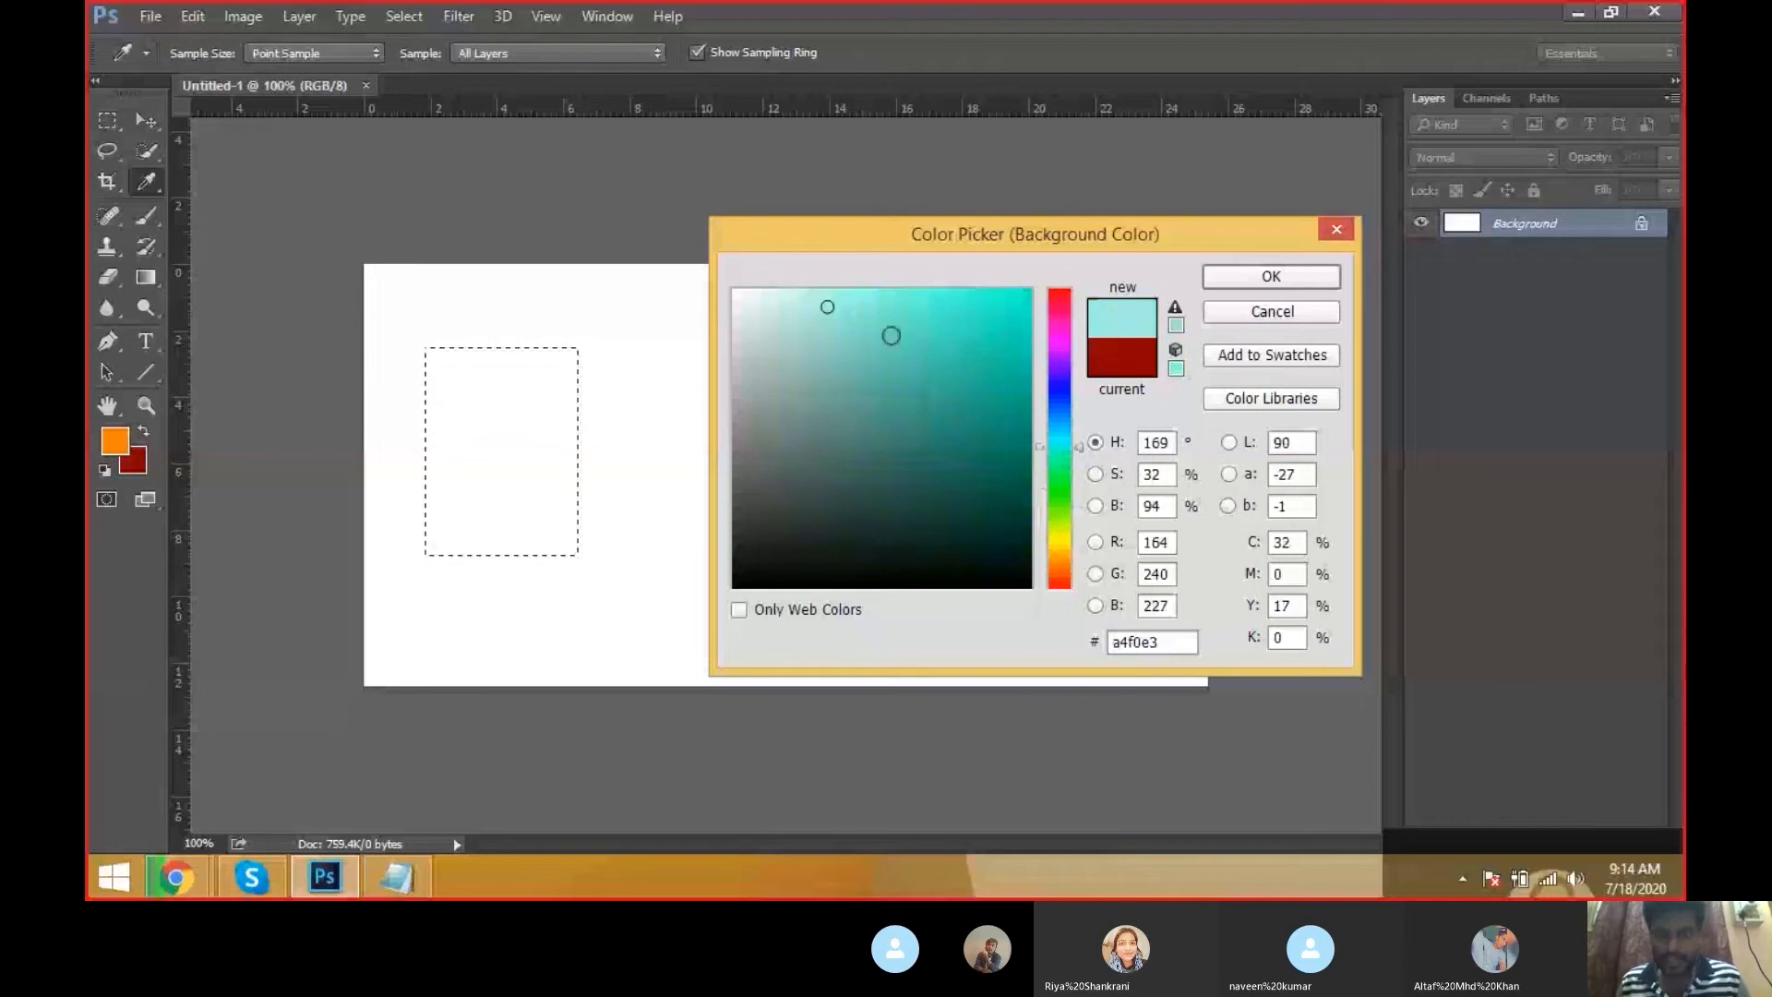
pyautogui.moveTo(1006, 310); pyautogui.dragTo(1029, 293)
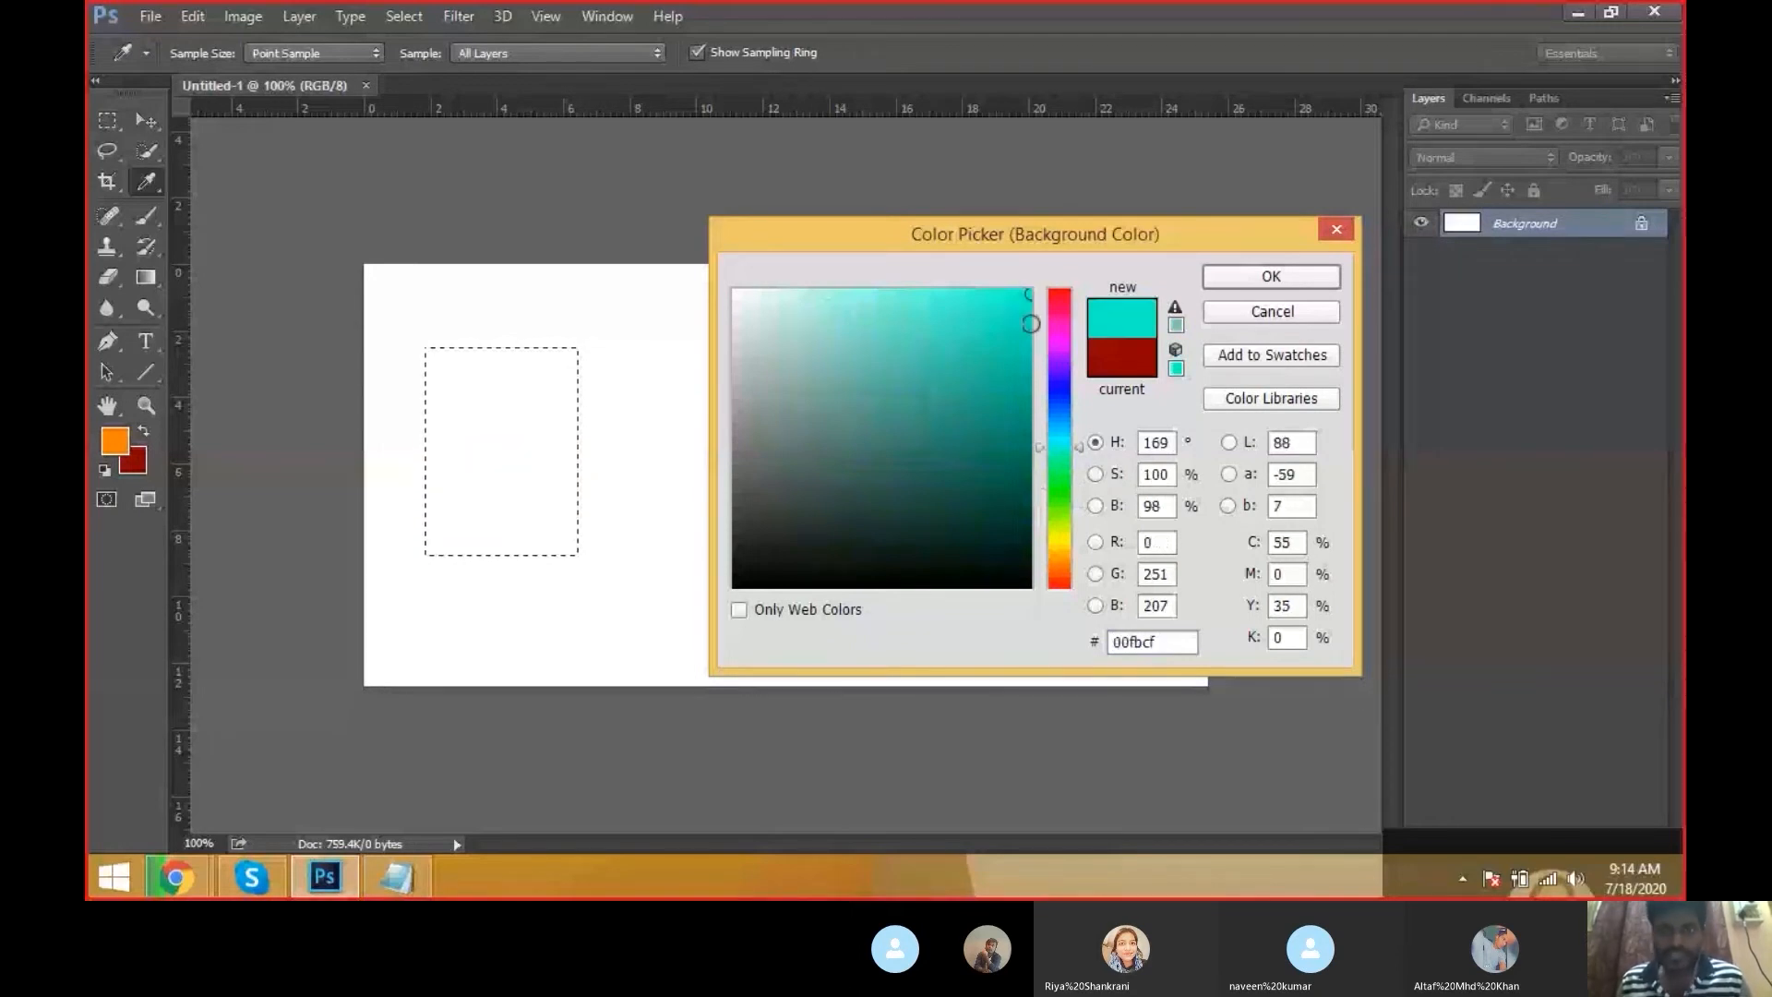
# Try lighter and darker shades of turquoise, settle on the bright 00fdd0 and apply it as the background color
pyautogui.moveTo(989, 307)
pyautogui.mouseDown()
pyautogui.moveTo(1032, 395)
pyautogui.moveTo(1013, 501)
pyautogui.moveTo(979, 533)
pyautogui.moveTo(1024, 290)
pyautogui.mouseUp()
pyautogui.moveTo(934, 335)
pyautogui.mouseDown()
pyautogui.moveTo(910, 336)
pyautogui.moveTo(1049, 263)
pyautogui.mouseUp()
pyautogui.moveTo(1001, 345)
pyautogui.mouseDown()
pyautogui.moveTo(1007, 476)
pyautogui.moveTo(822, 253)
pyautogui.moveTo(1089, 231)
pyautogui.mouseUp()
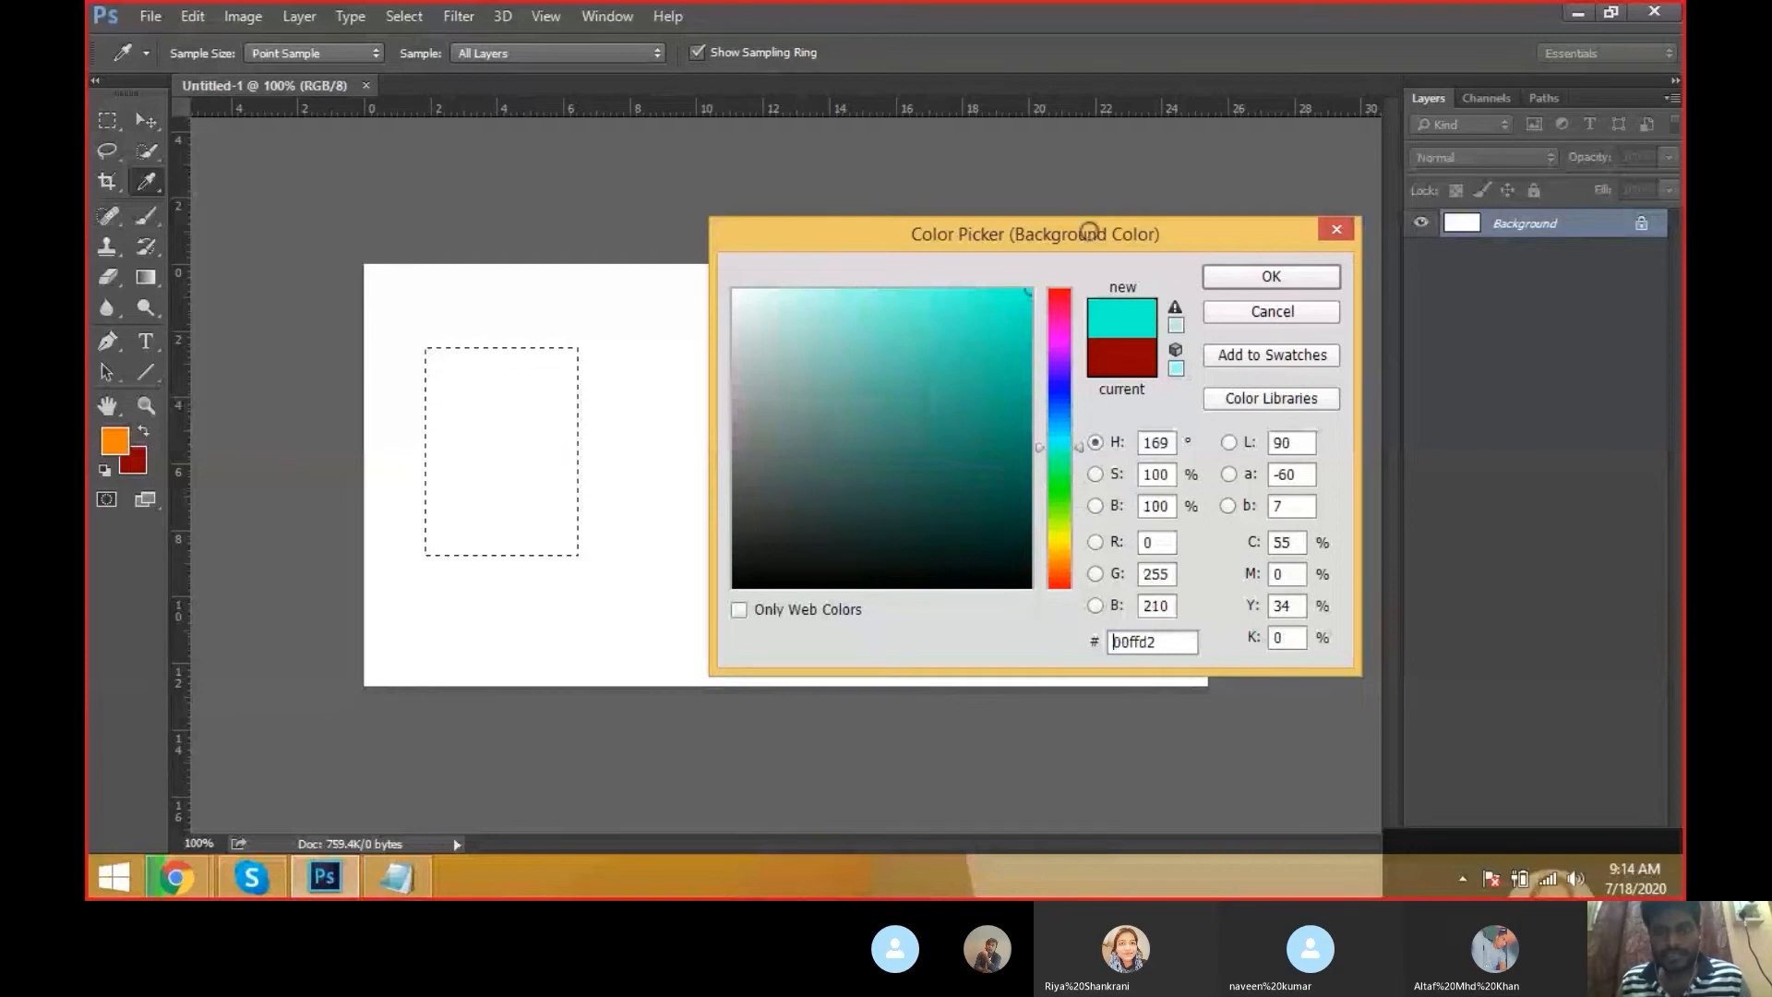
pyautogui.moveTo(1089, 230)
pyautogui.mouseDown()
pyautogui.moveTo(895, 288)
pyautogui.moveTo(1038, 277)
pyautogui.moveTo(876, 348)
pyautogui.moveTo(834, 273)
pyautogui.moveTo(882, 356)
pyautogui.moveTo(855, 328)
pyautogui.moveTo(980, 378)
pyautogui.moveTo(830, 461)
pyautogui.moveTo(1010, 268)
pyautogui.moveTo(1044, 443)
pyautogui.mouseUp()
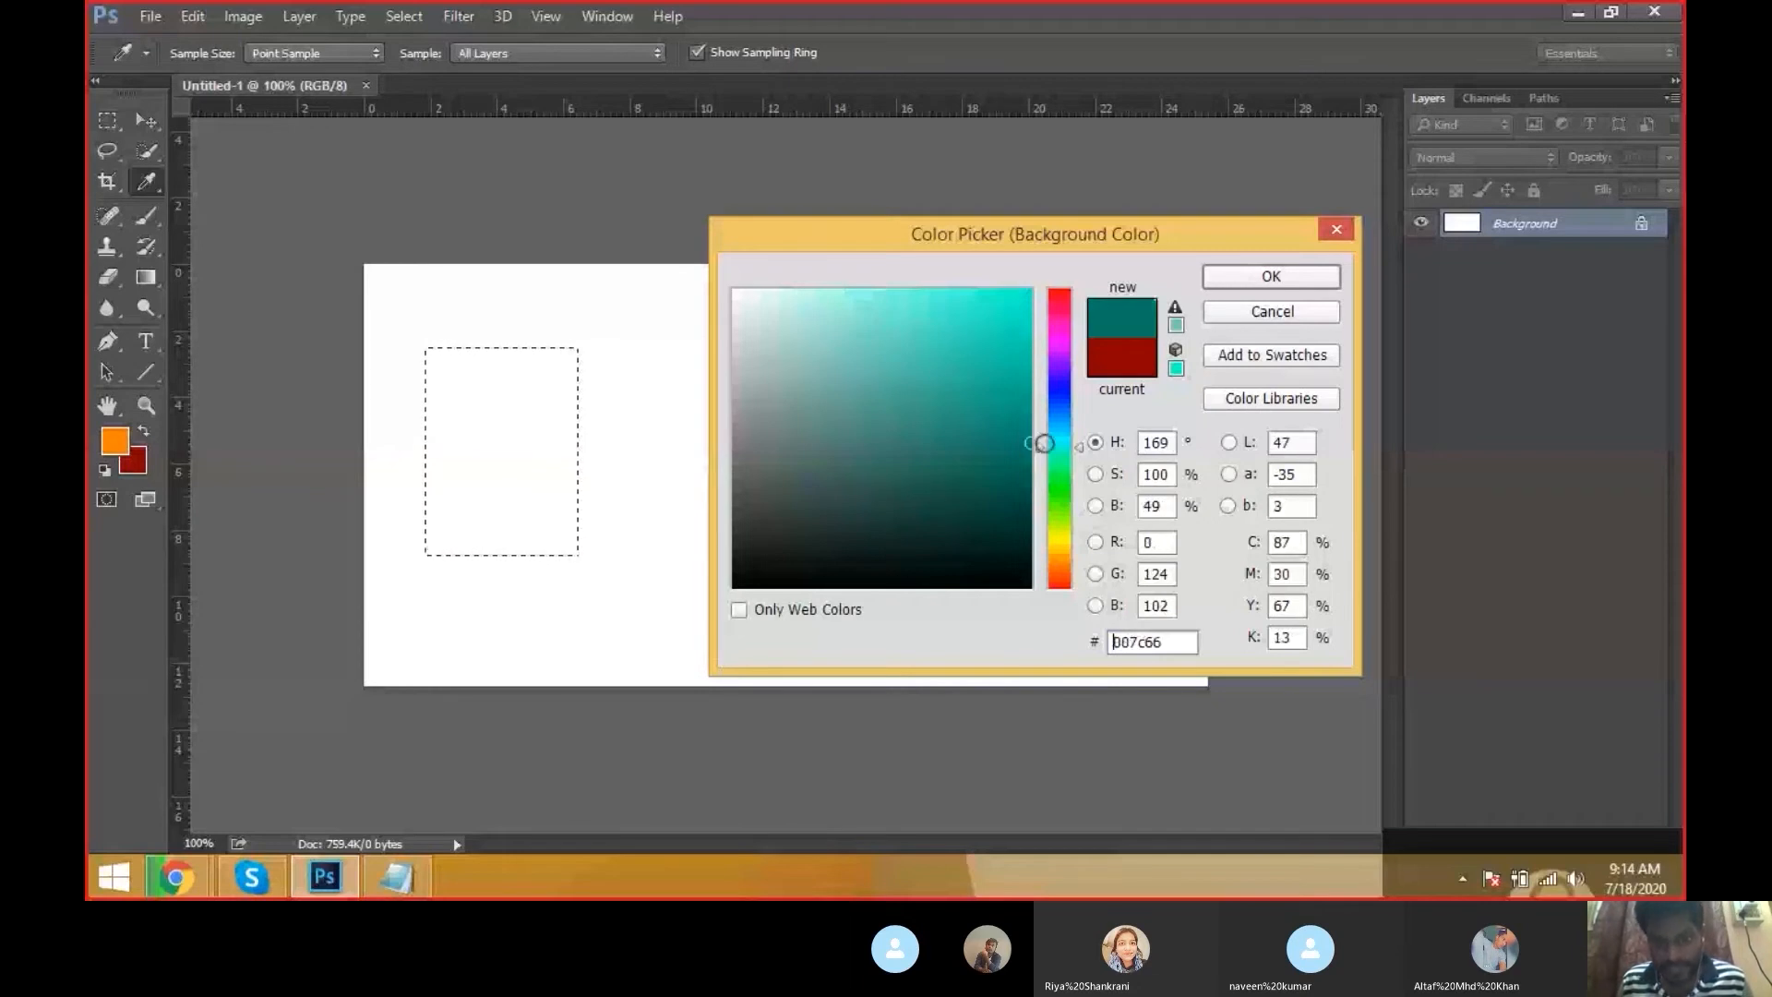
pyautogui.moveTo(1044, 443)
pyautogui.mouseDown()
pyautogui.moveTo(890, 289)
pyautogui.moveTo(918, 344)
pyautogui.moveTo(887, 269)
pyautogui.moveTo(855, 281)
pyautogui.moveTo(973, 313)
pyautogui.moveTo(1031, 289)
pyautogui.moveTo(988, 324)
pyautogui.moveTo(1017, 297)
pyautogui.moveTo(878, 292)
pyautogui.moveTo(961, 320)
pyautogui.moveTo(1066, 418)
pyautogui.mouseUp()
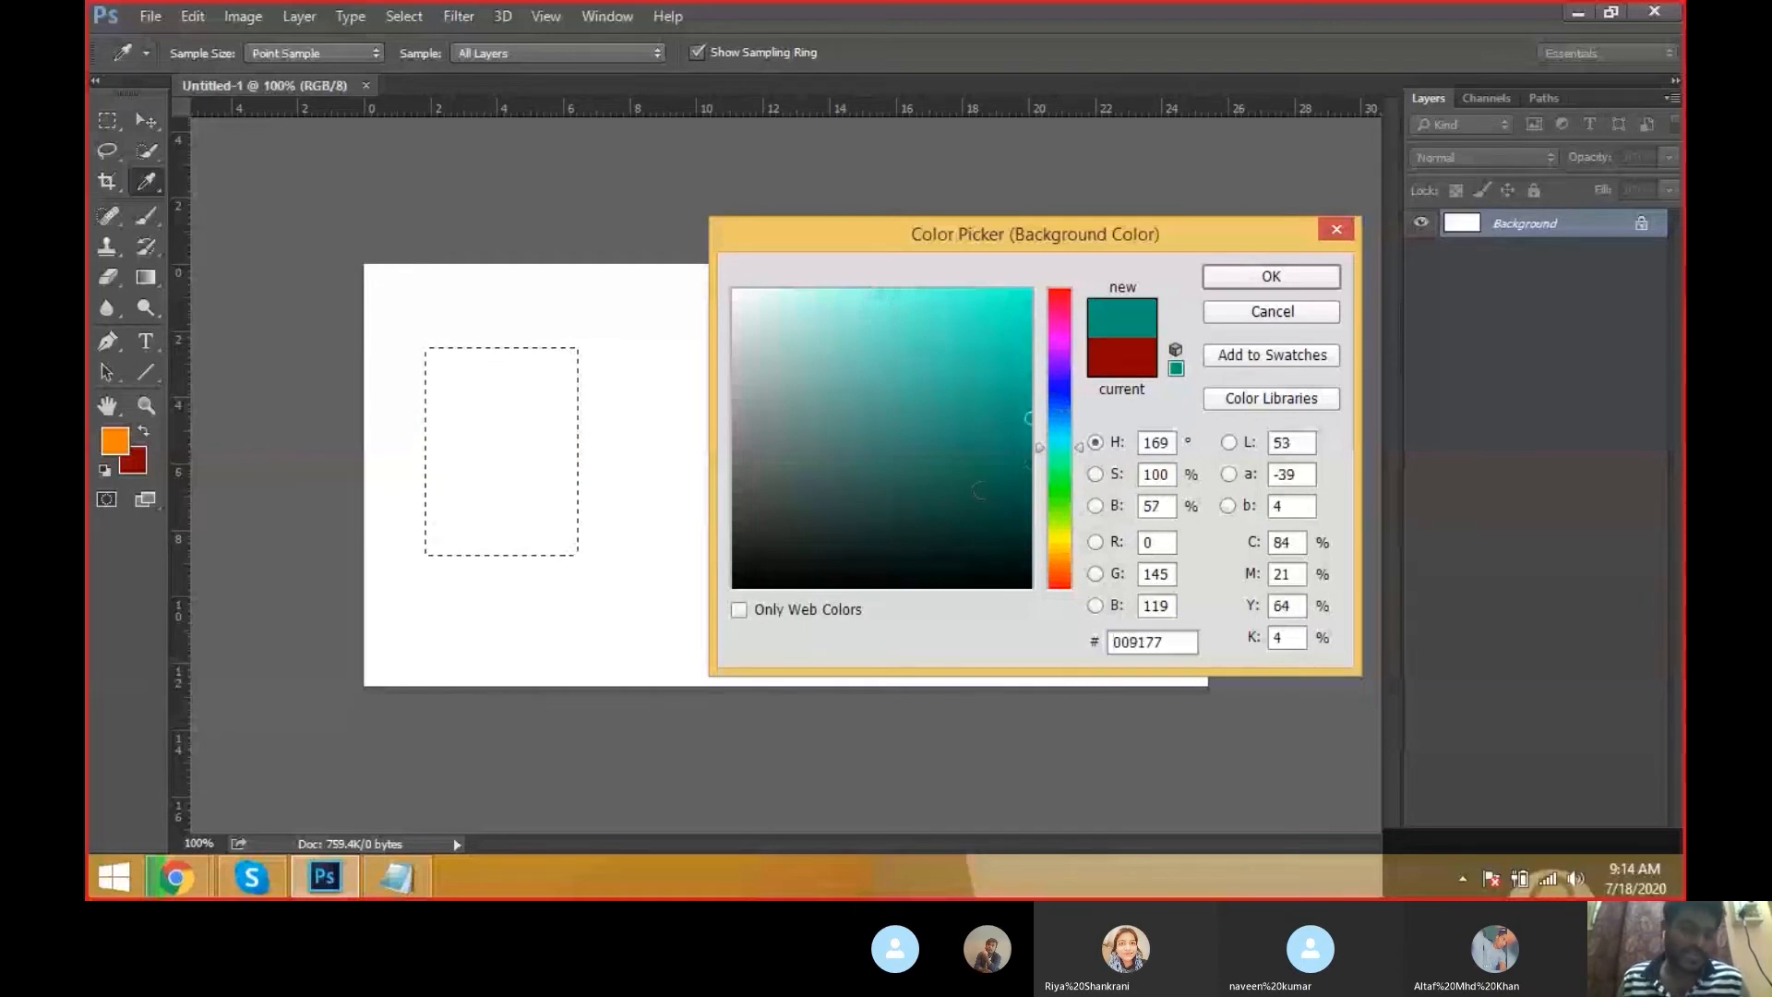
pyautogui.click(1030, 292)
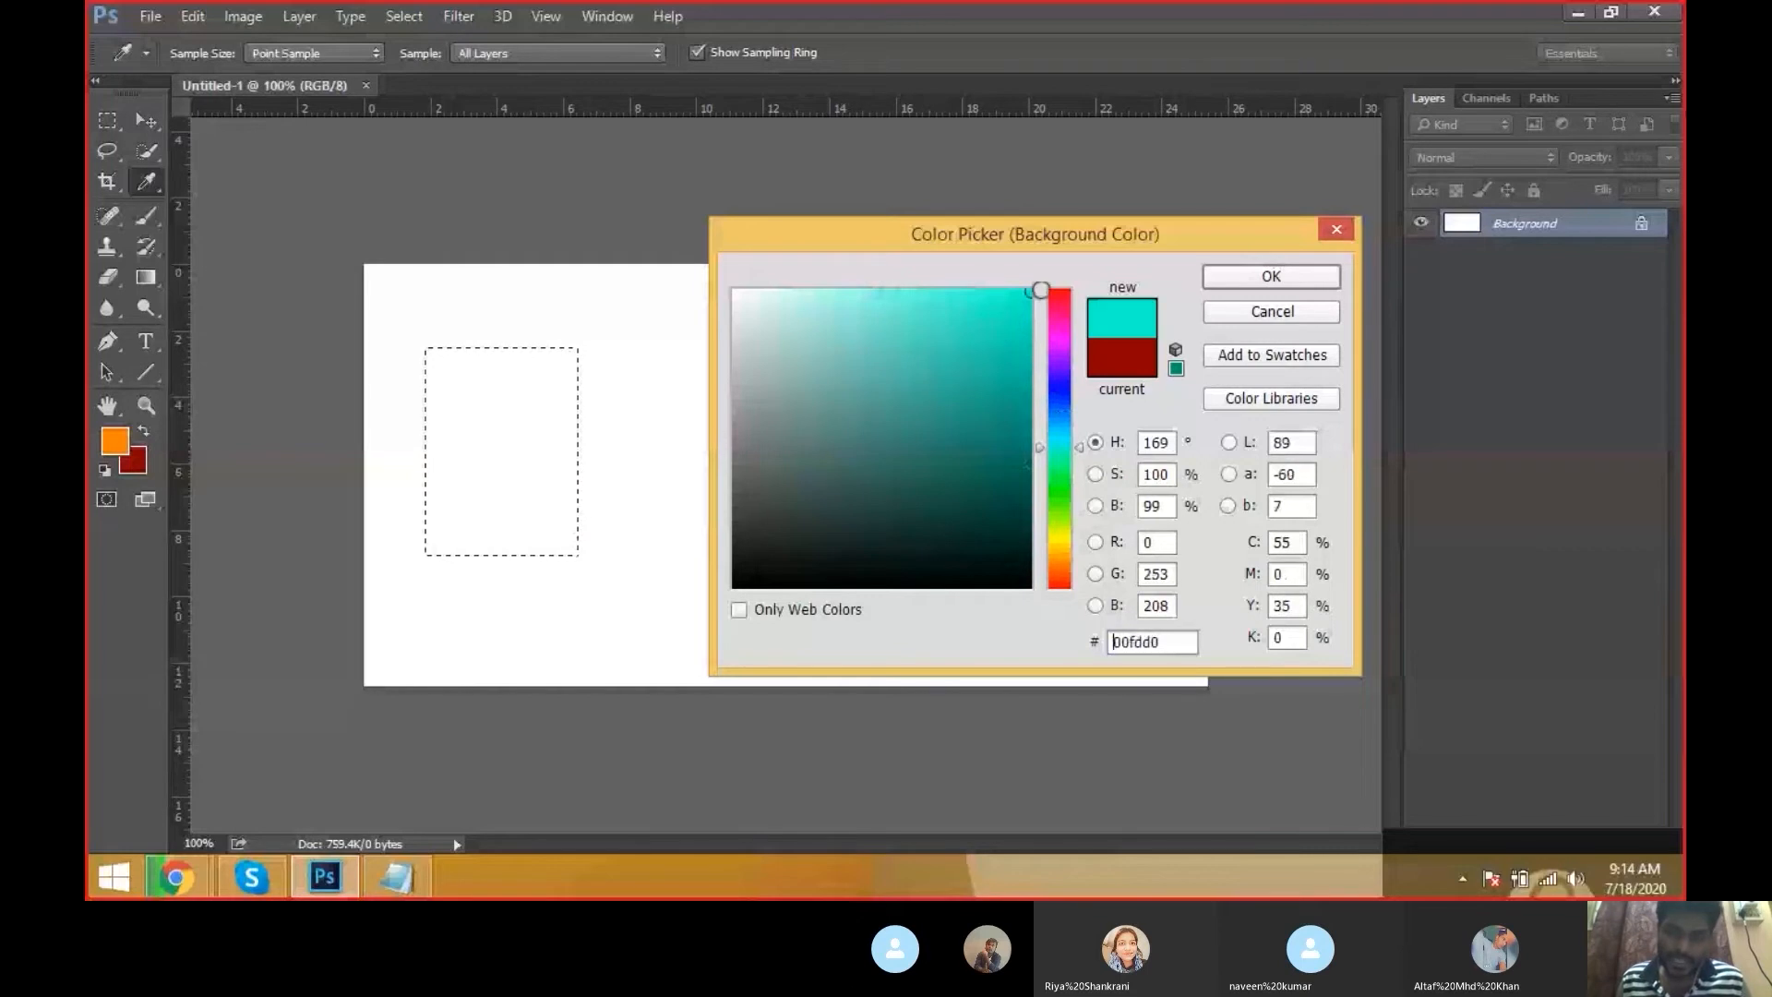
pyautogui.click(1230, 278)
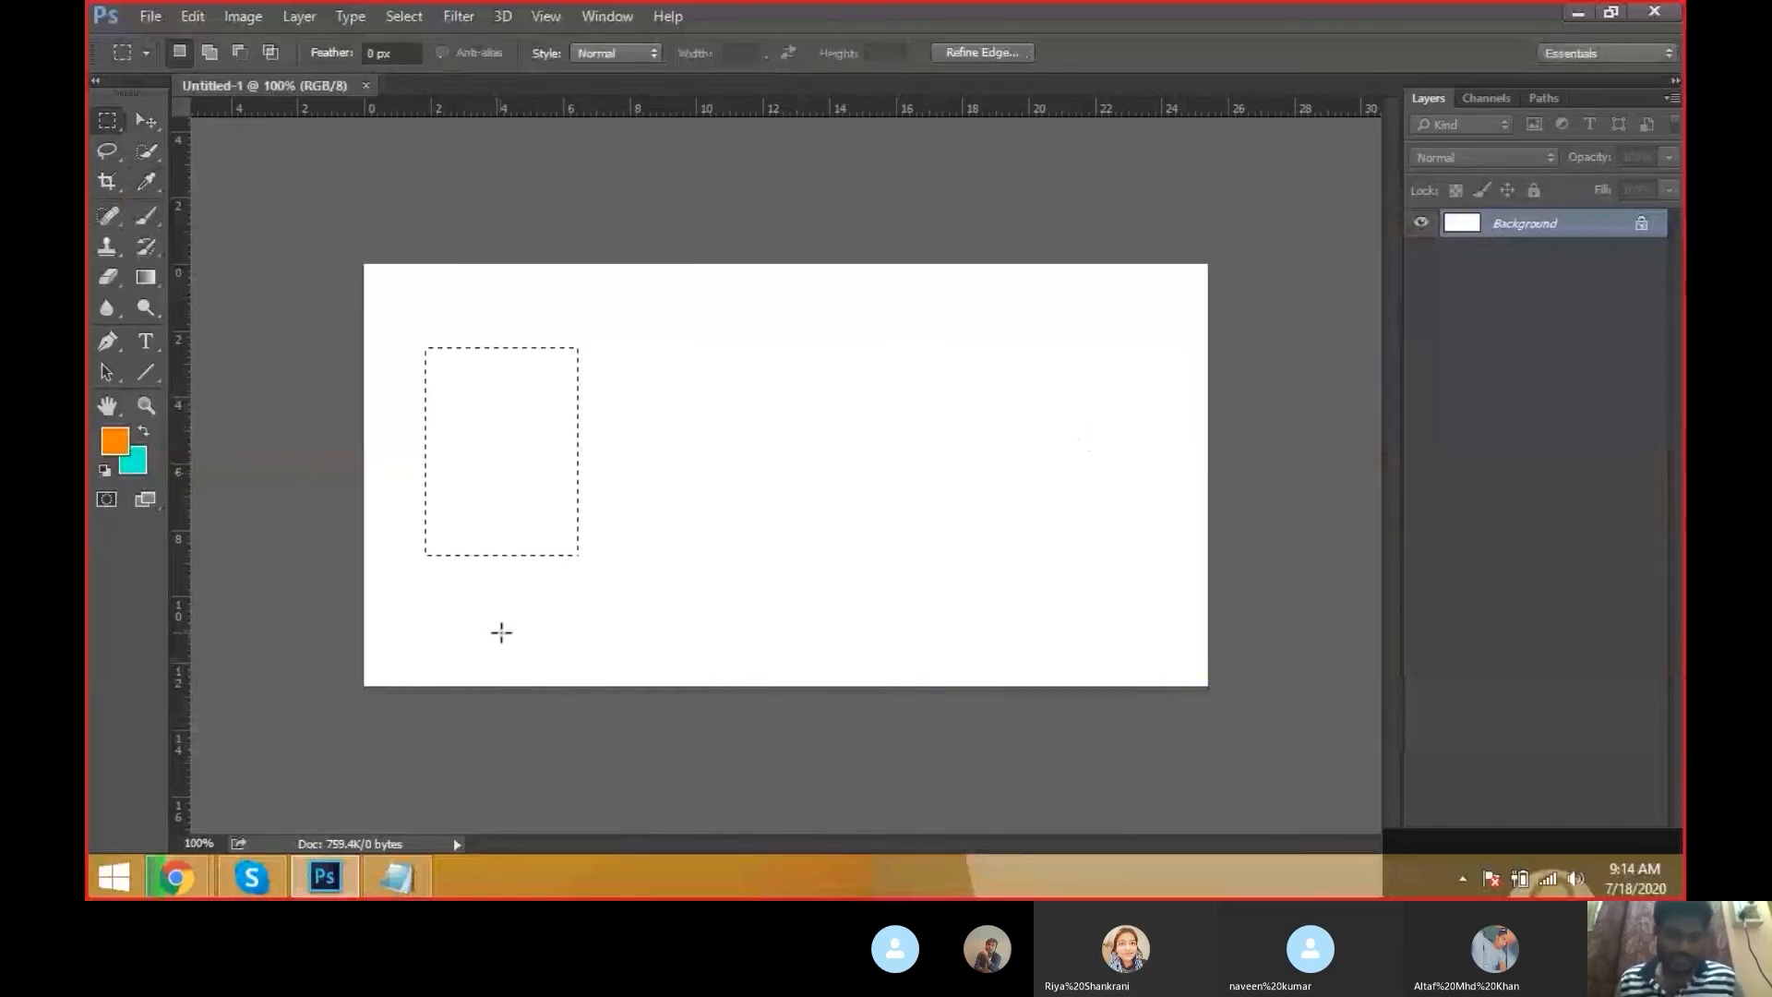
# Check the Psd-Keys notes in Notepad, return to the document and fill the rectangular selection with the orange foreground color
pyautogui.press('alt')
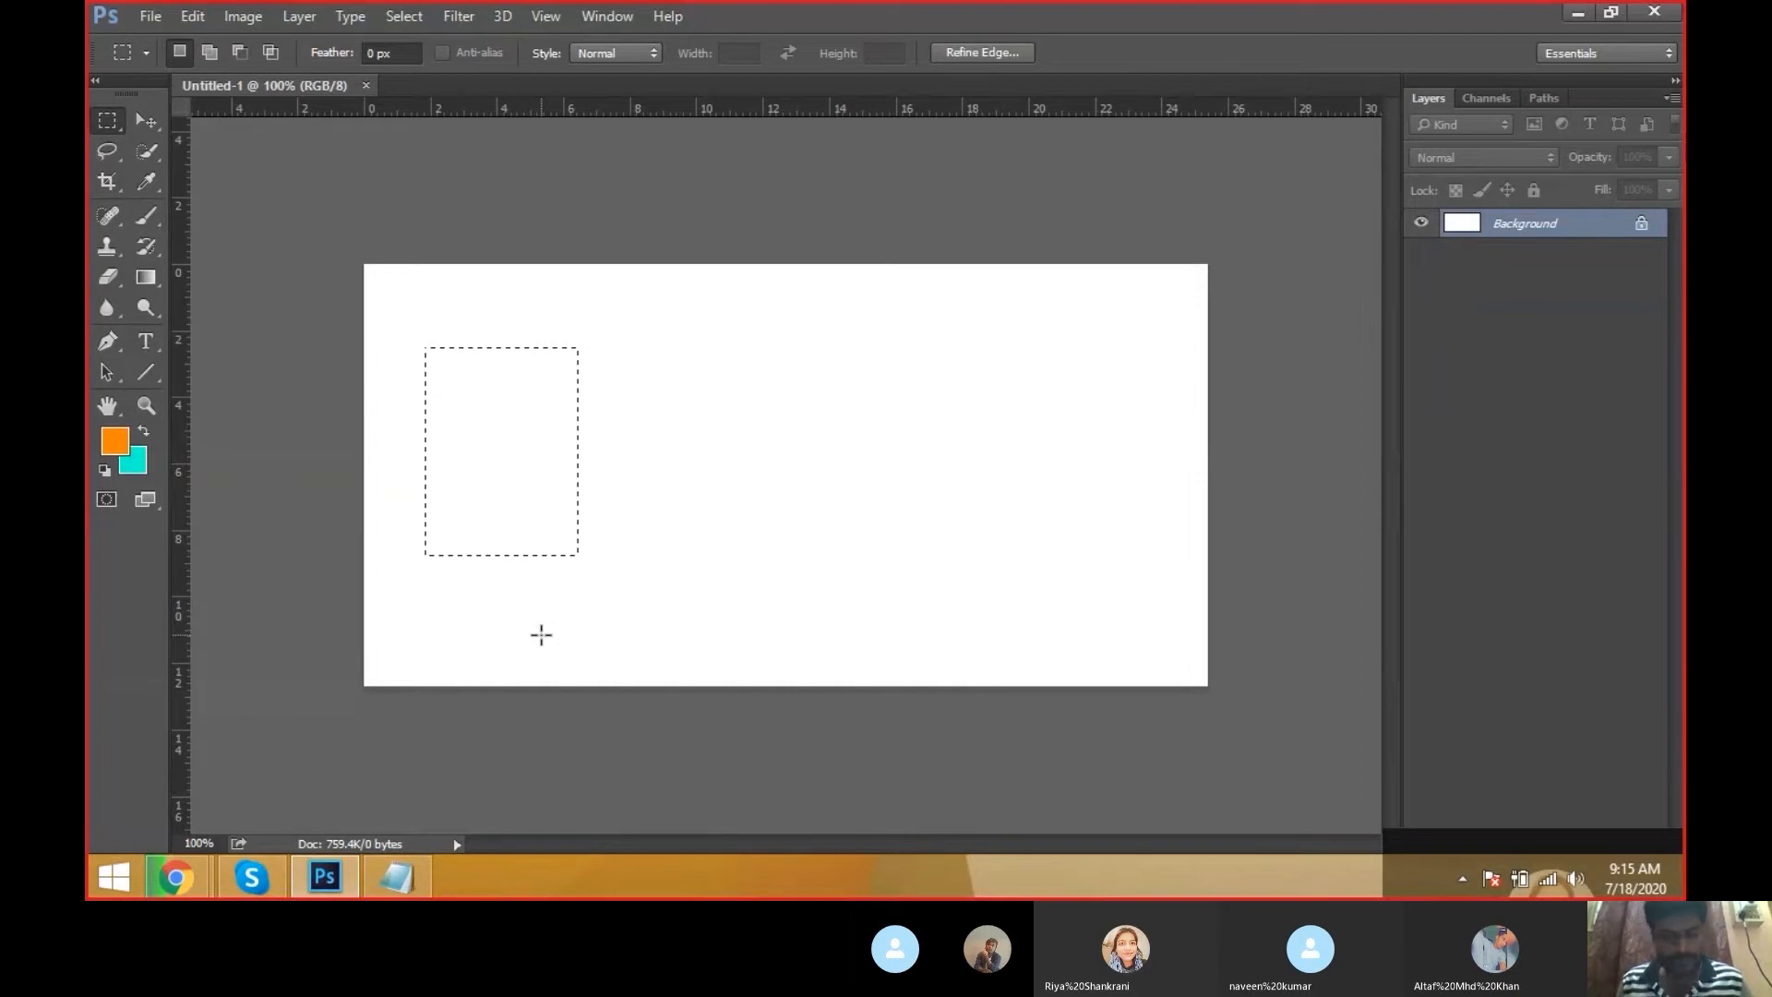
pyautogui.hotkey('alt', 'Tab')
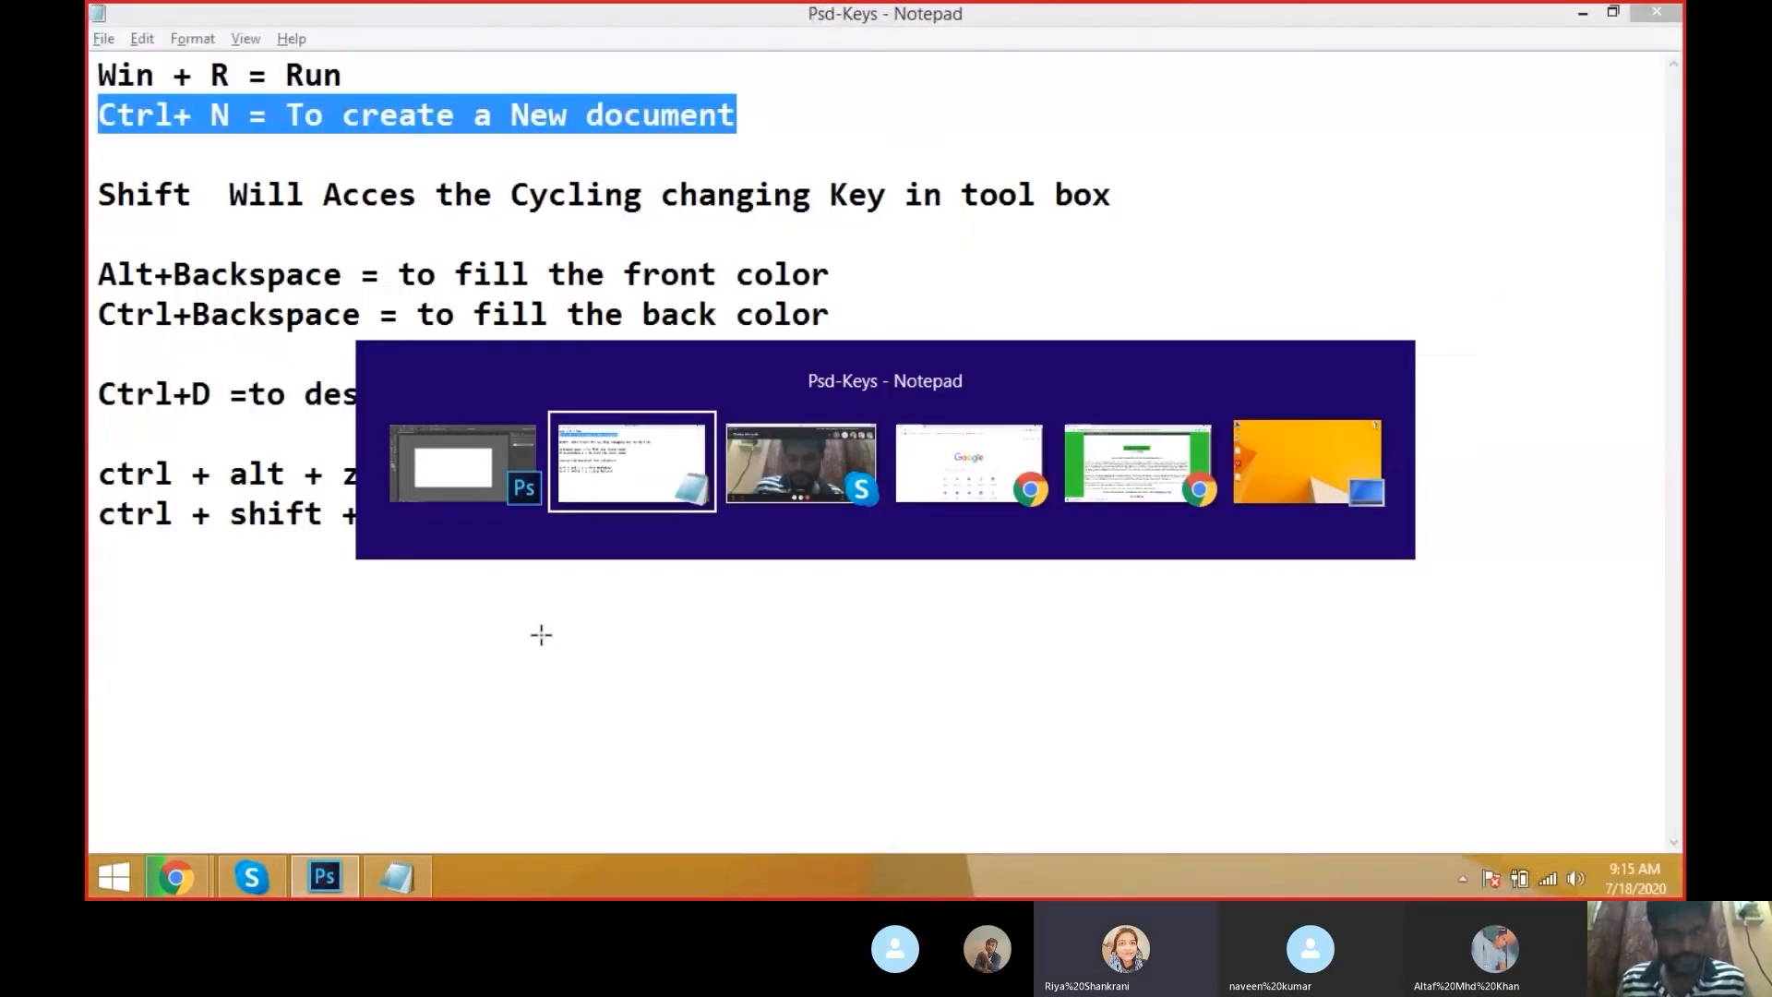
pyautogui.hotkey('alt', 'shift', 'Tab')
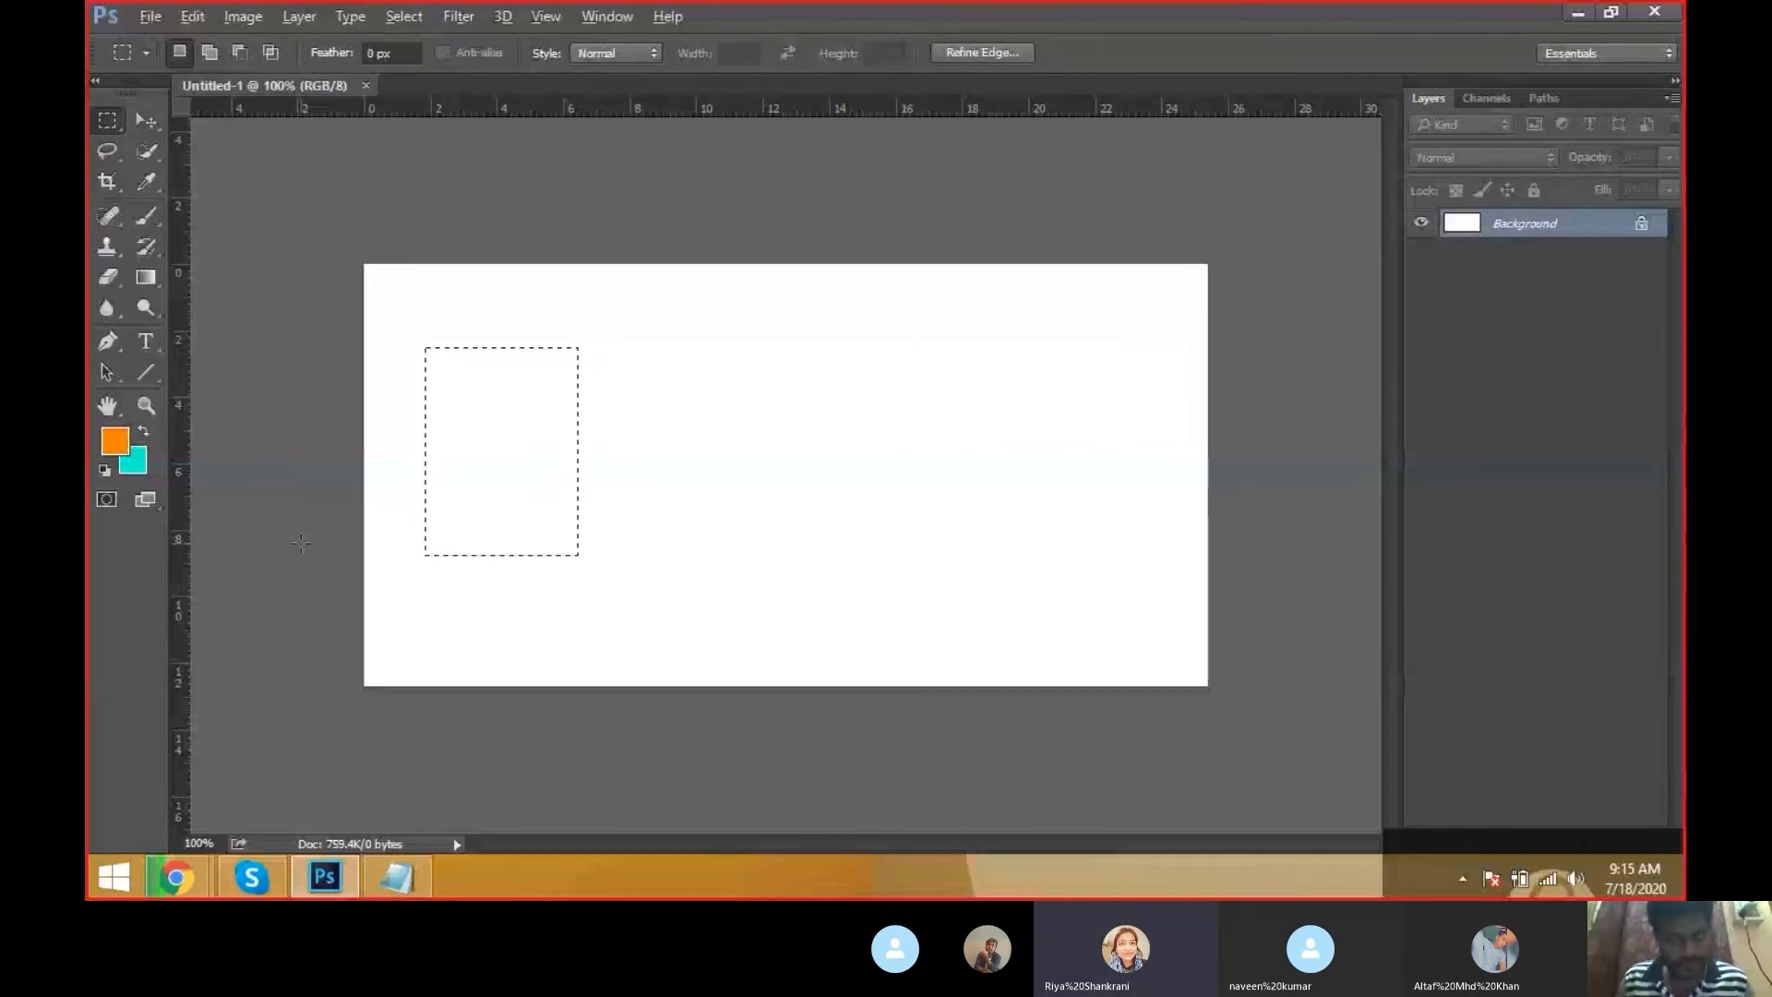
pyautogui.hotkey('alt', 'BackSpace')
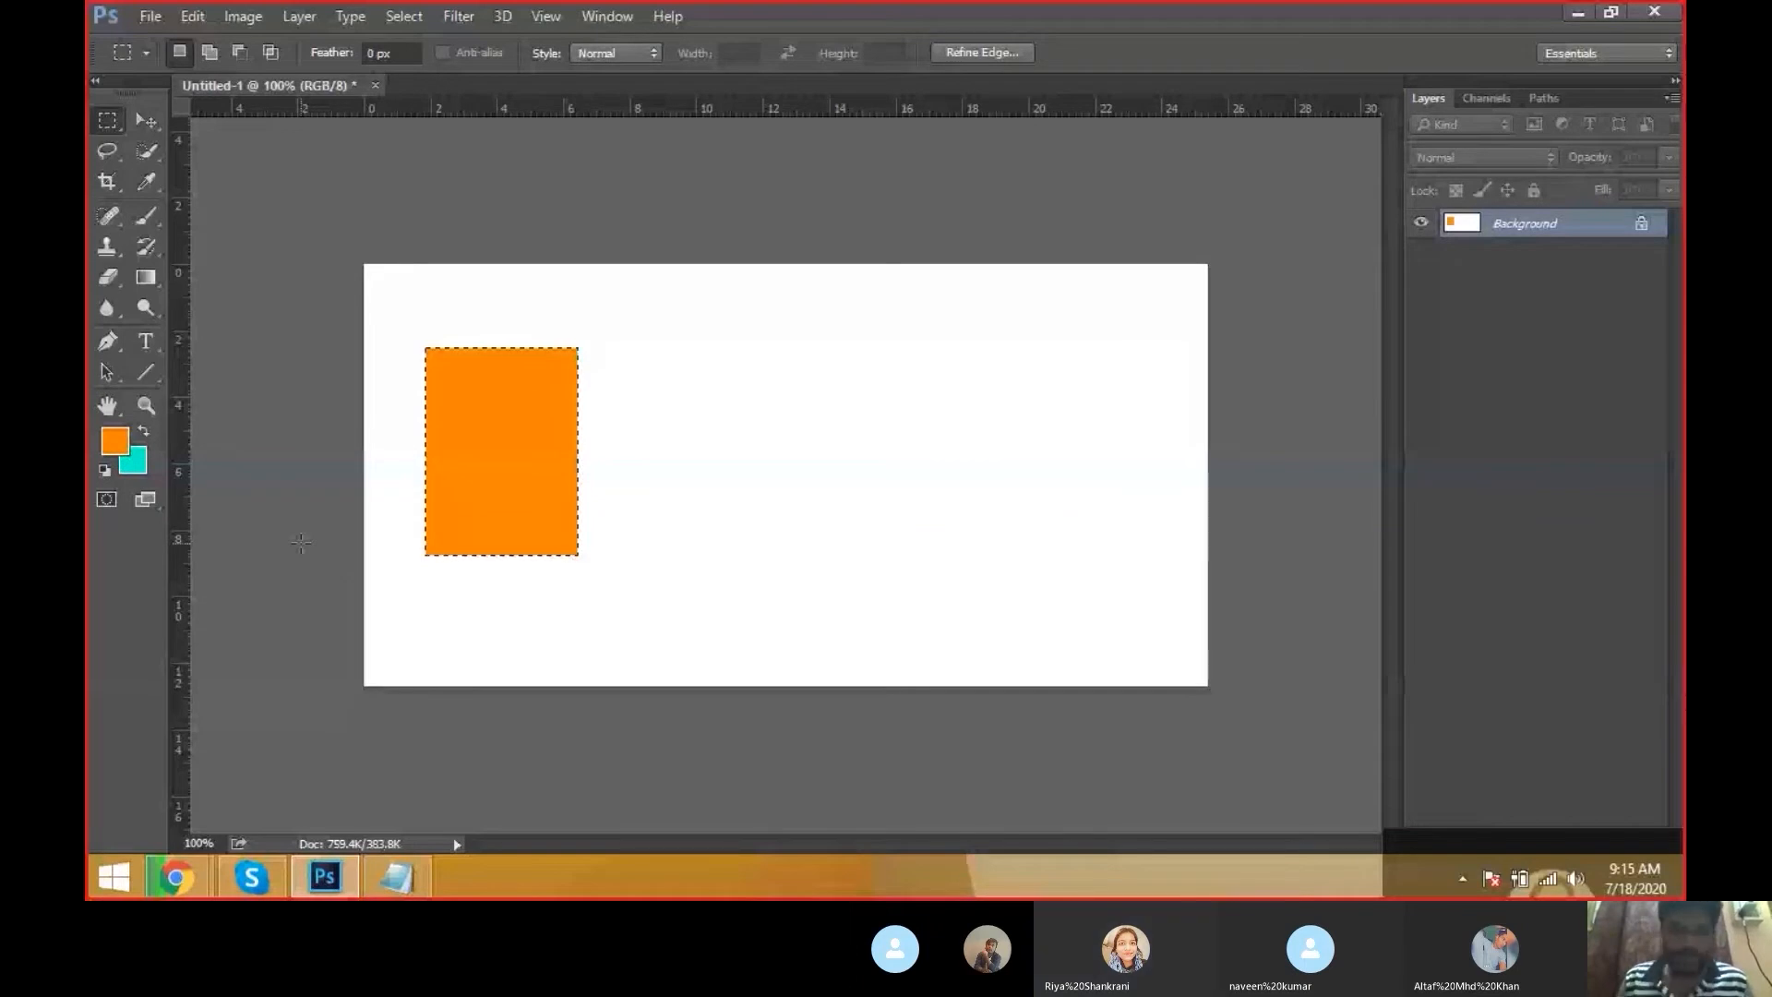
# Draw a roughly circular selection beside the orange rectangle with the Elliptical Marquee and fill it with the turquoise background color
pyautogui.moveTo(118, 125); pyautogui.dragTo(259, 134)
pyautogui.moveTo(698, 361); pyautogui.dragTo(904, 565)
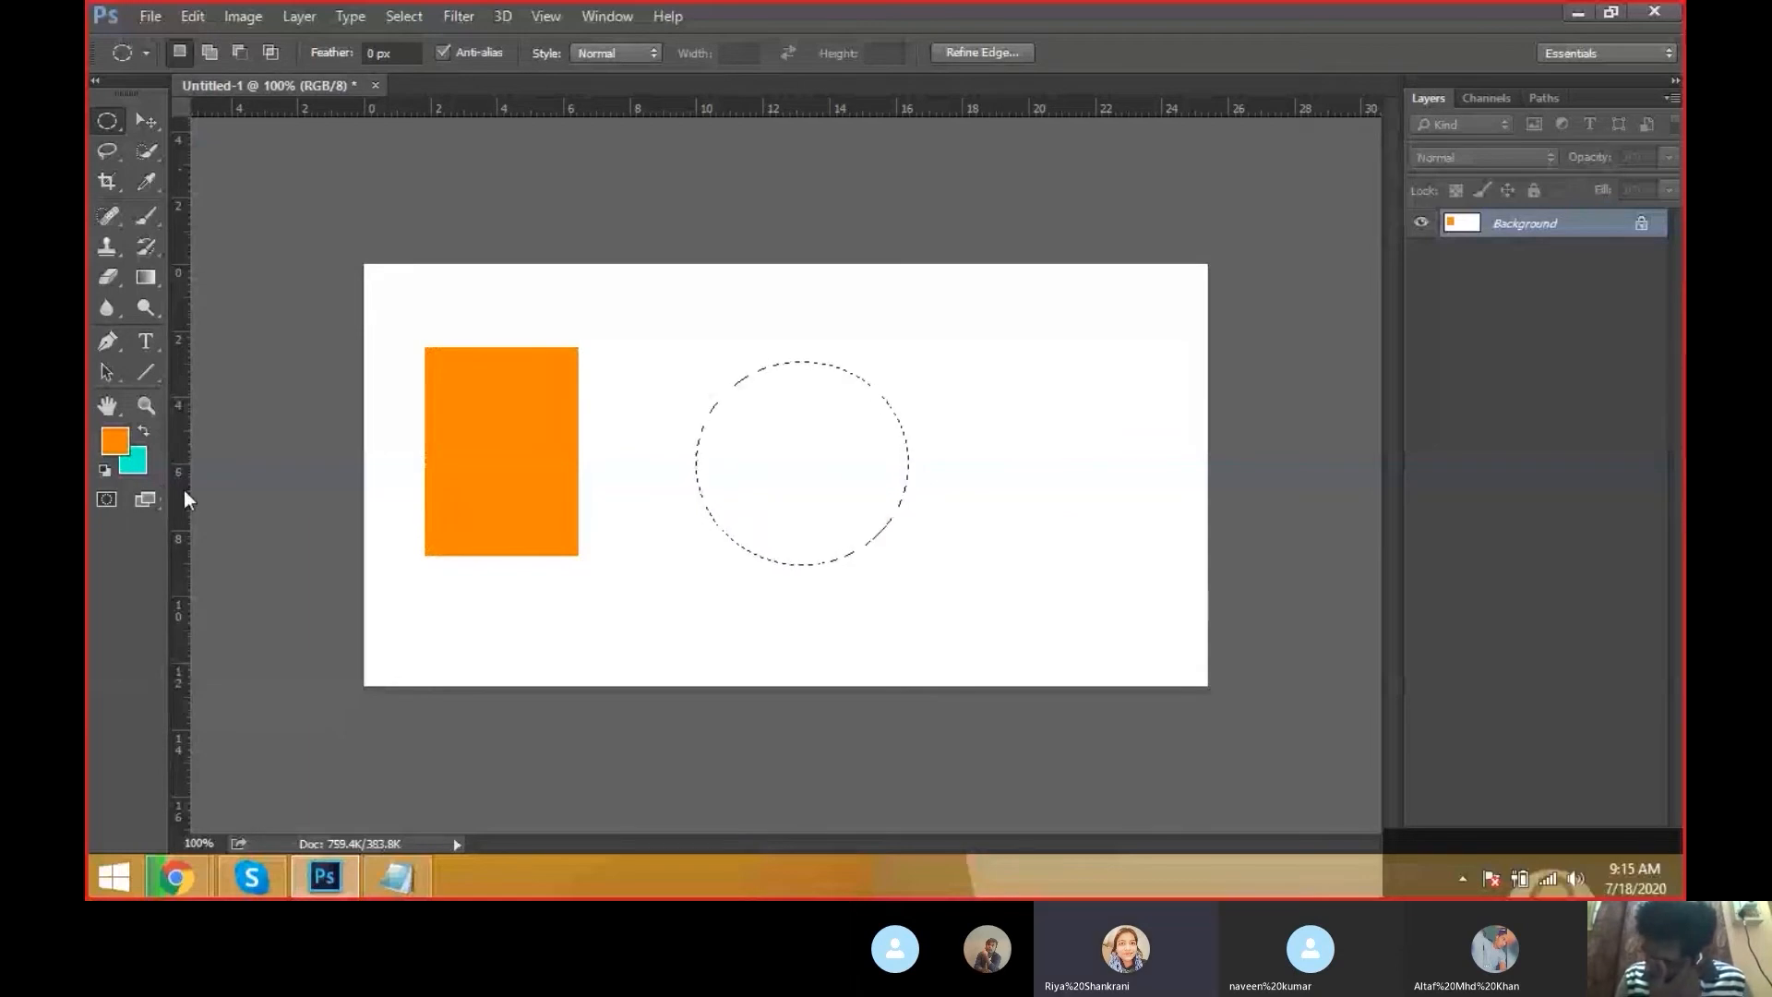
pyautogui.hotkey('ctrl', 'BackSpace')
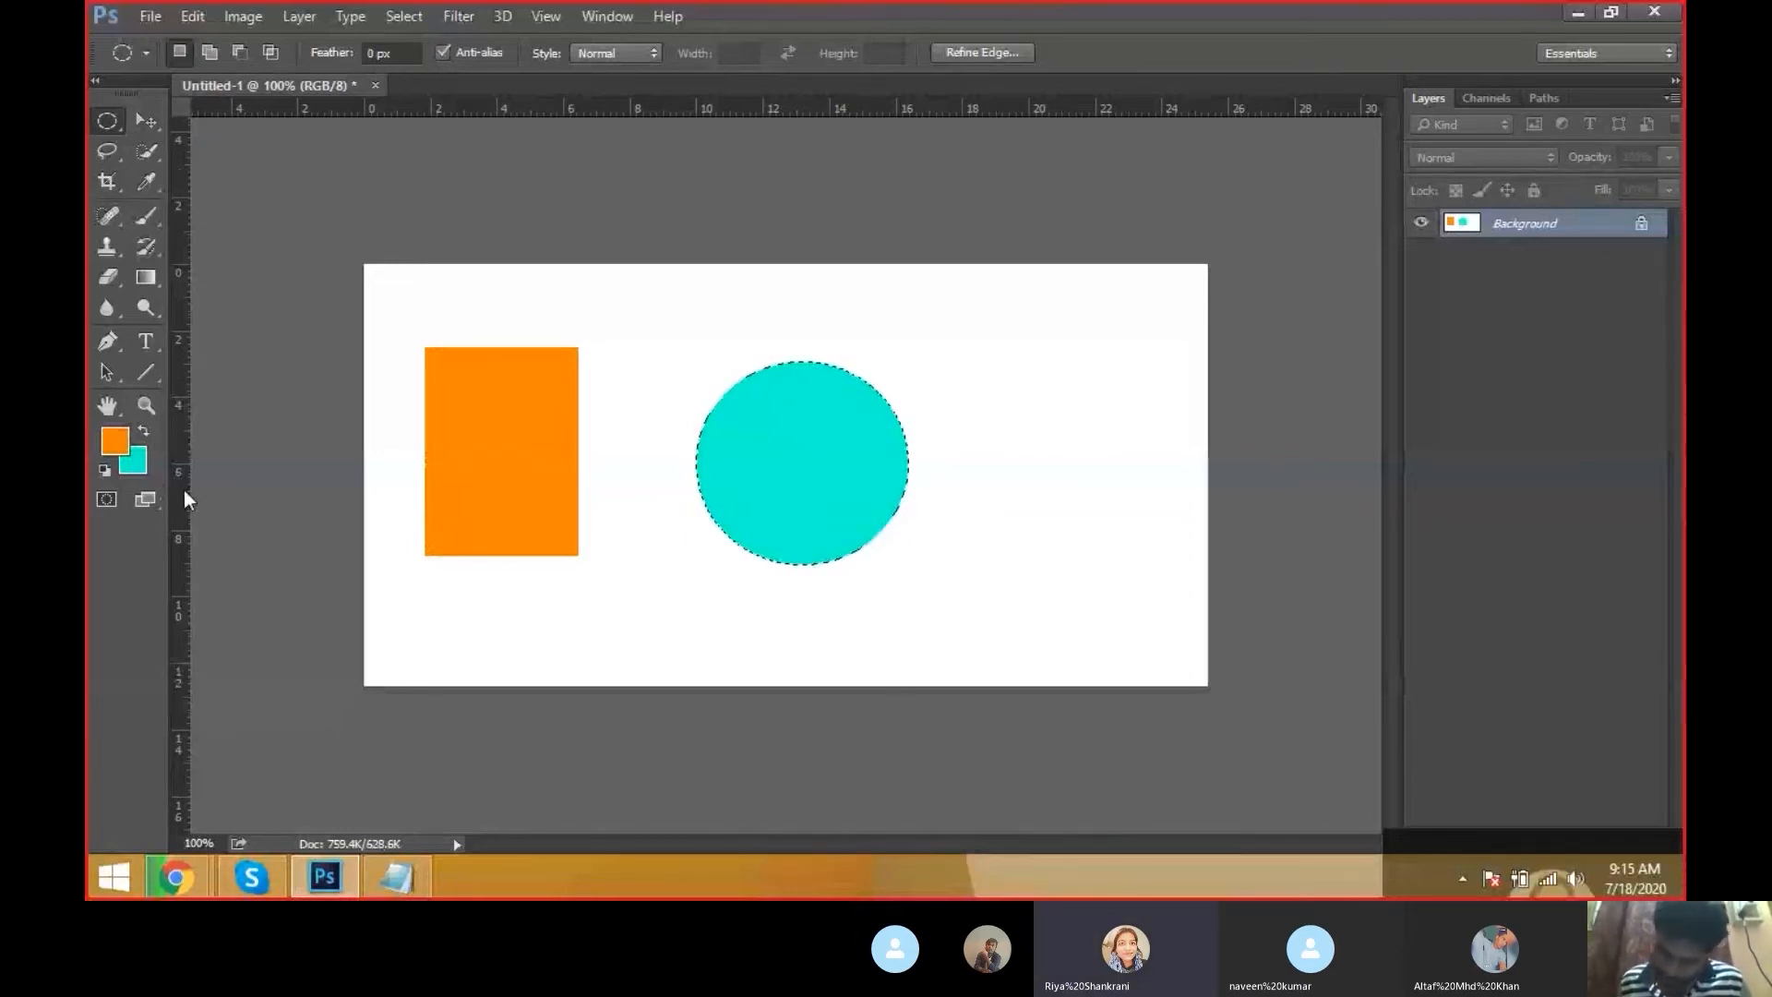
# Practise deselecting the turquoise circle, highlight the deselect line in the Psd-Keys notes and leave the circle deselected in Photoshop
pyautogui.hotkey('ctrl', 'd')
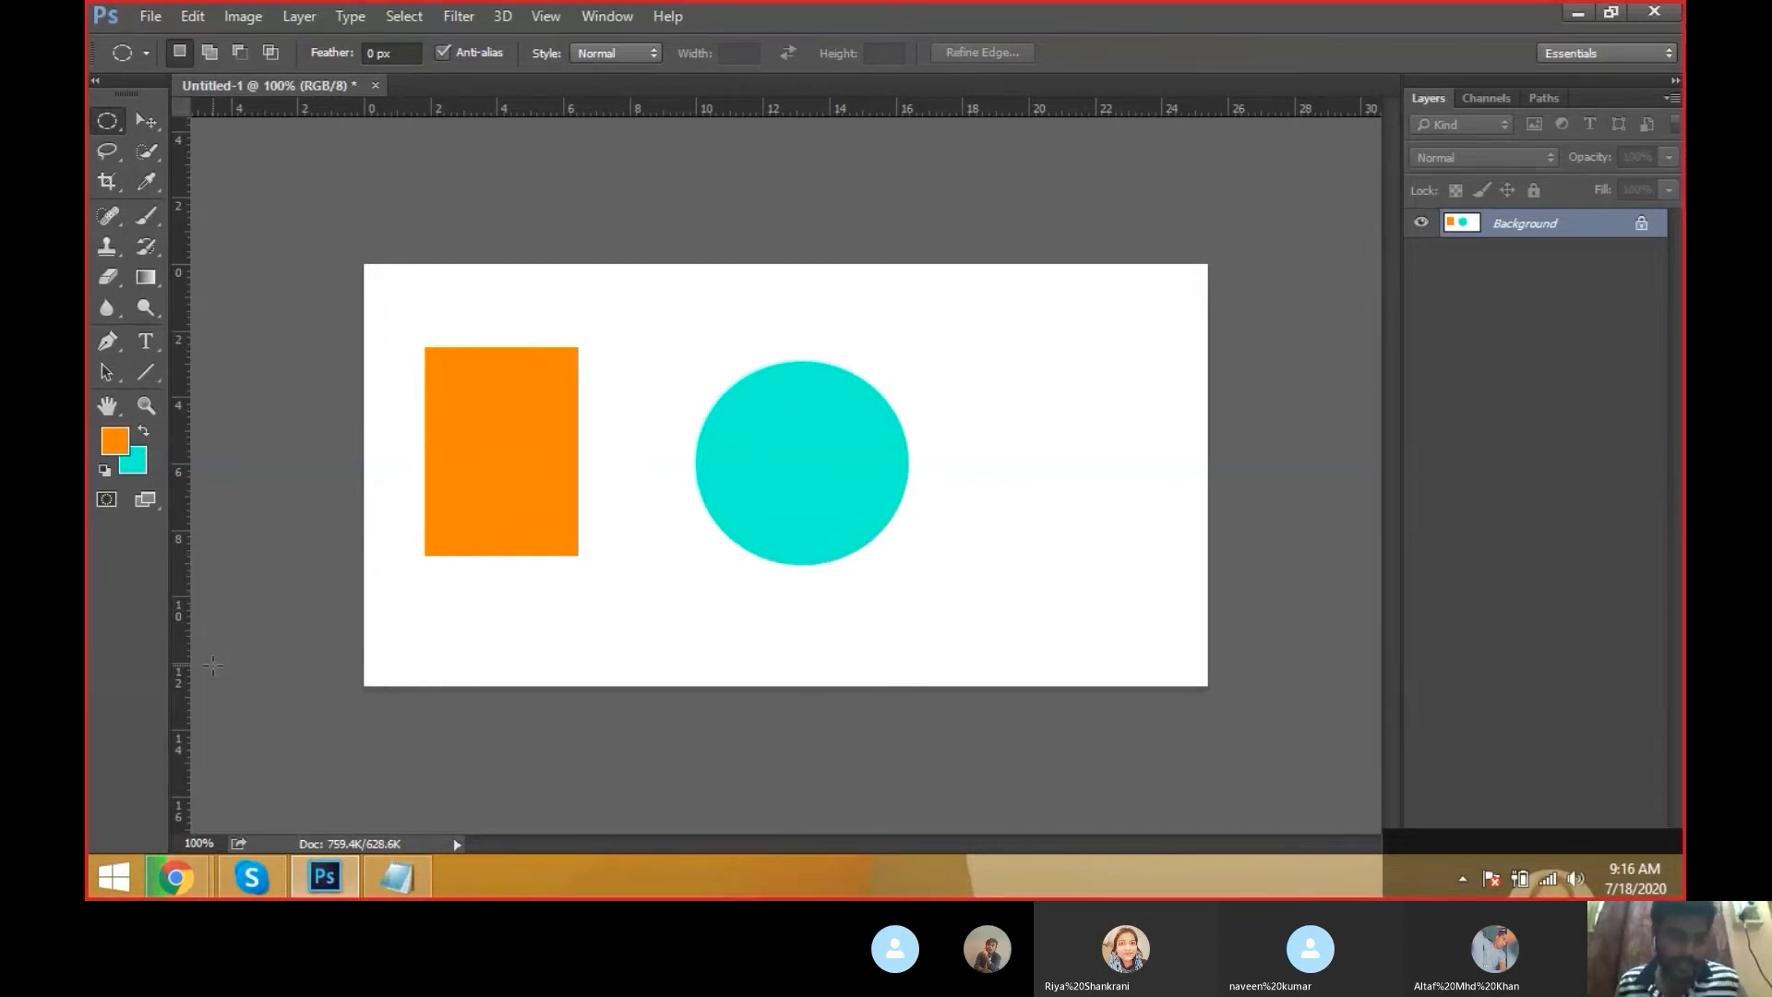
pyautogui.hotkey('ctrl', 'z')
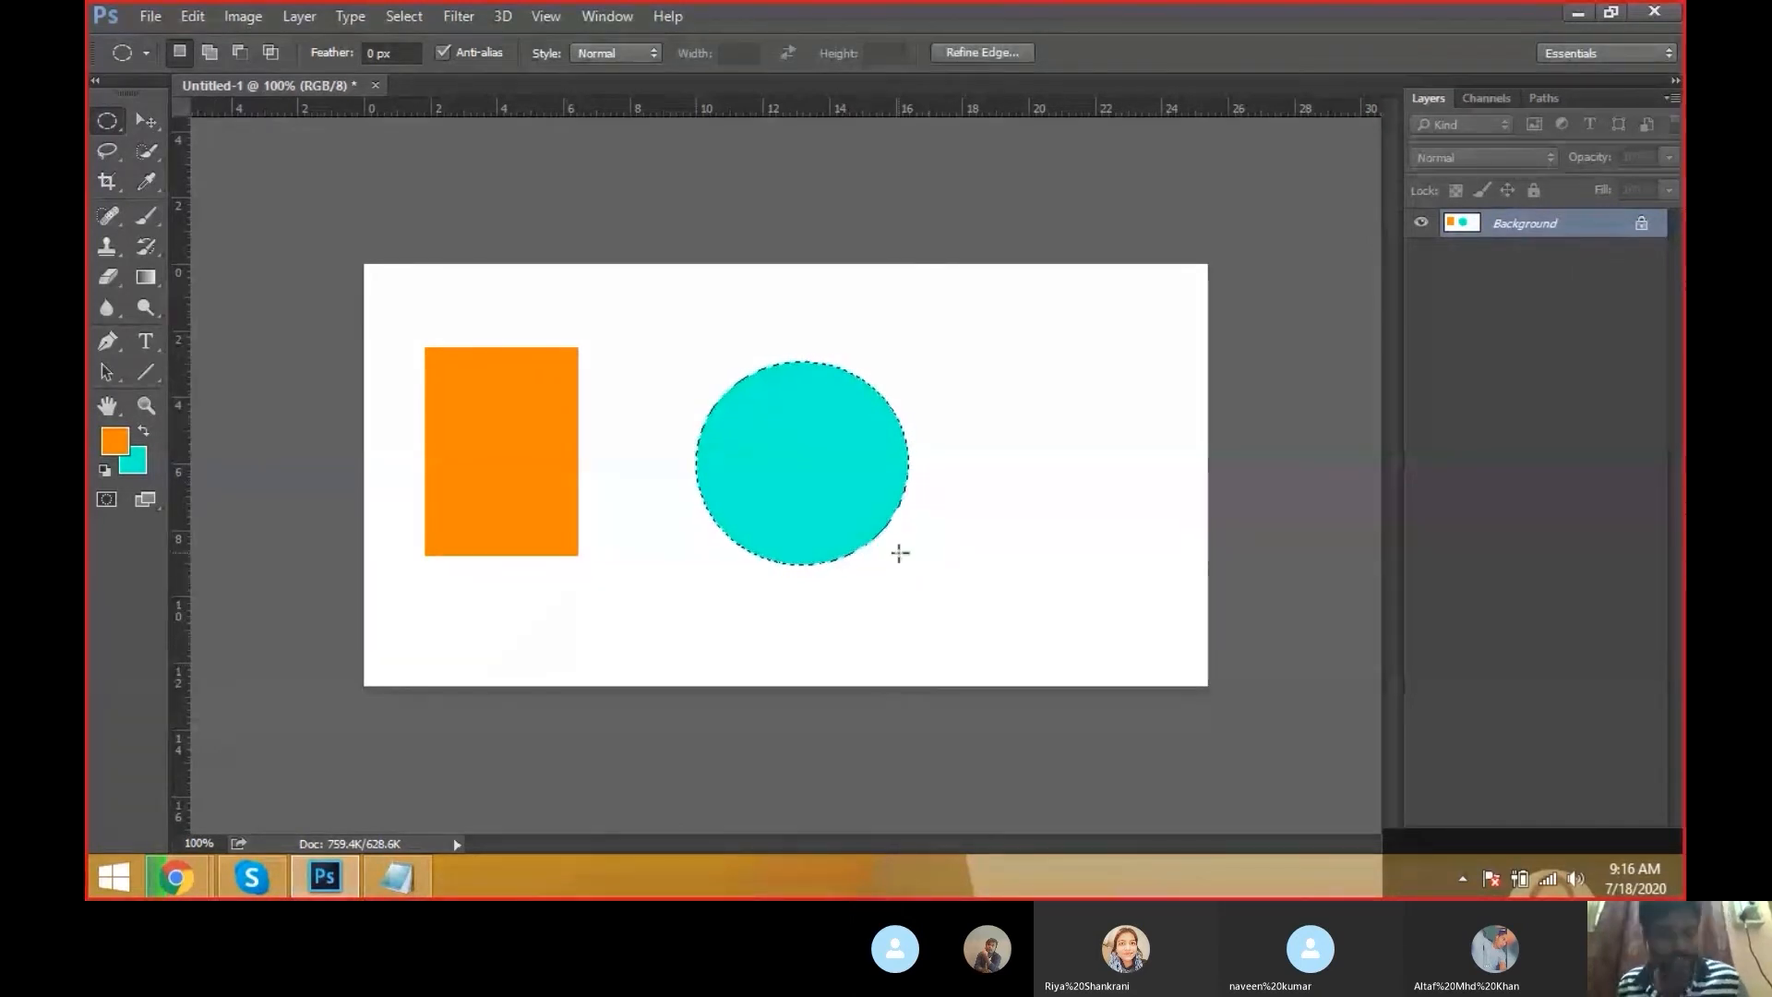
pyautogui.hotkey('alt', 'Tab')
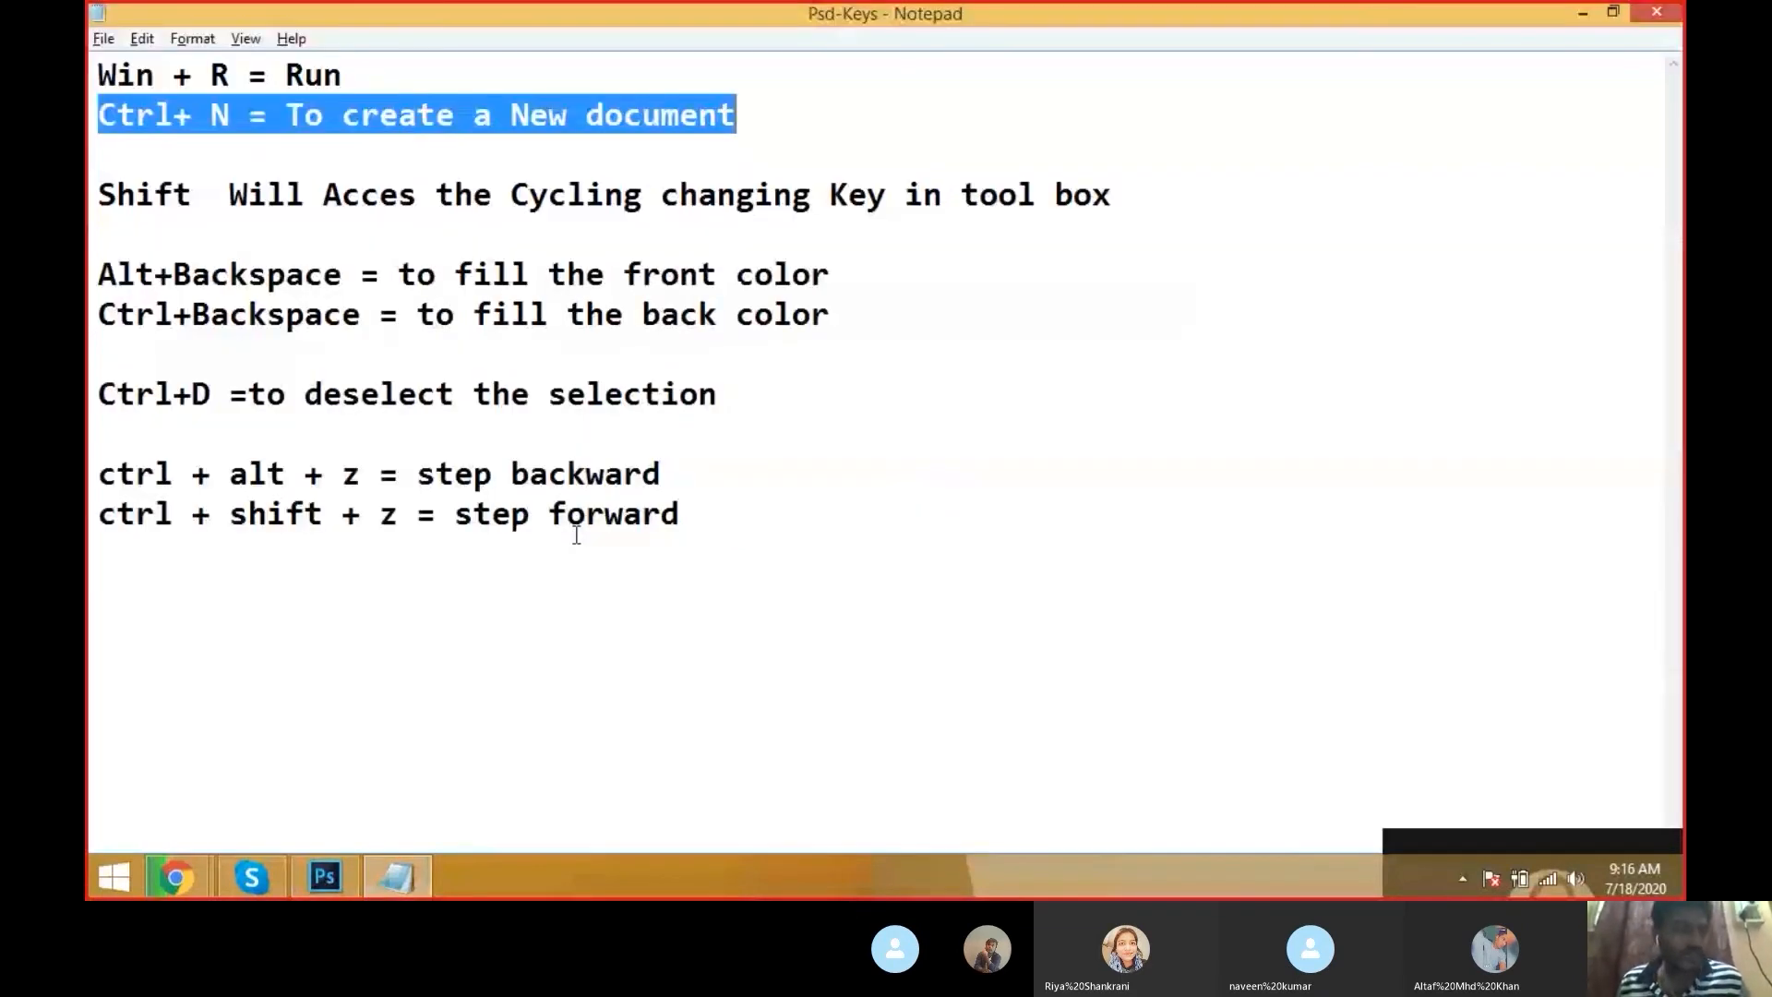
pyautogui.moveTo(719, 394); pyautogui.dragTo(98, 394)
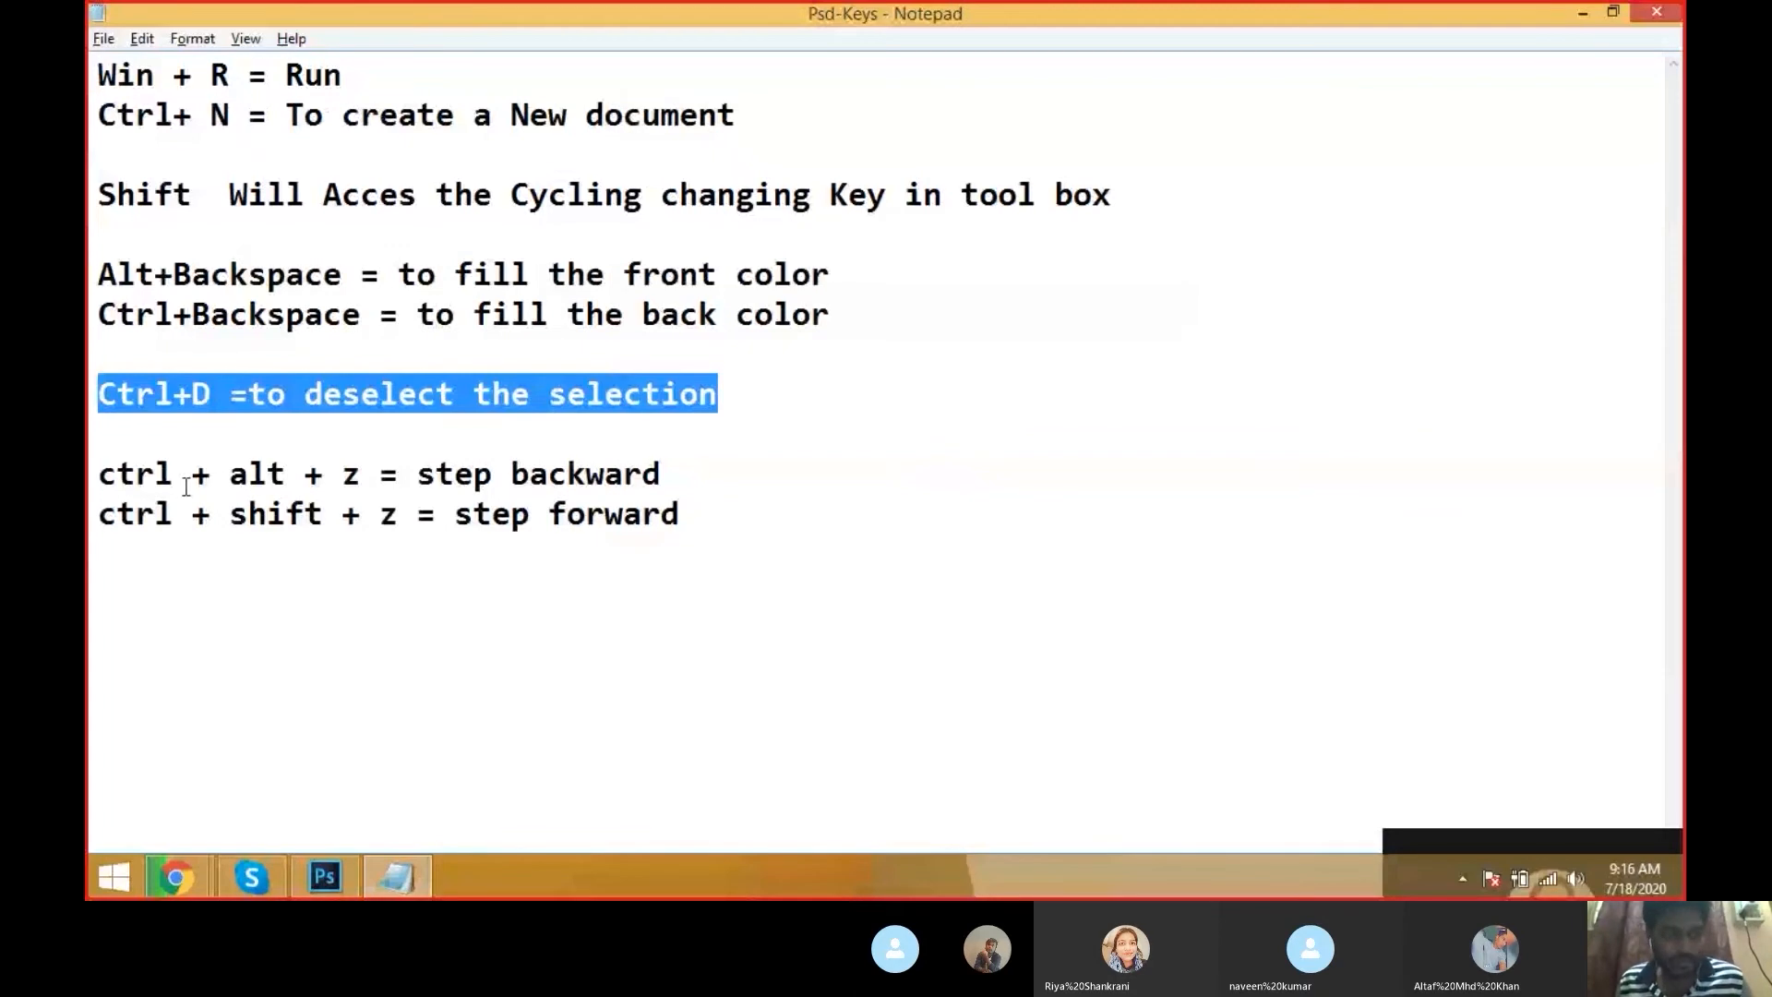
pyautogui.hotkey('alt', 'Tab')
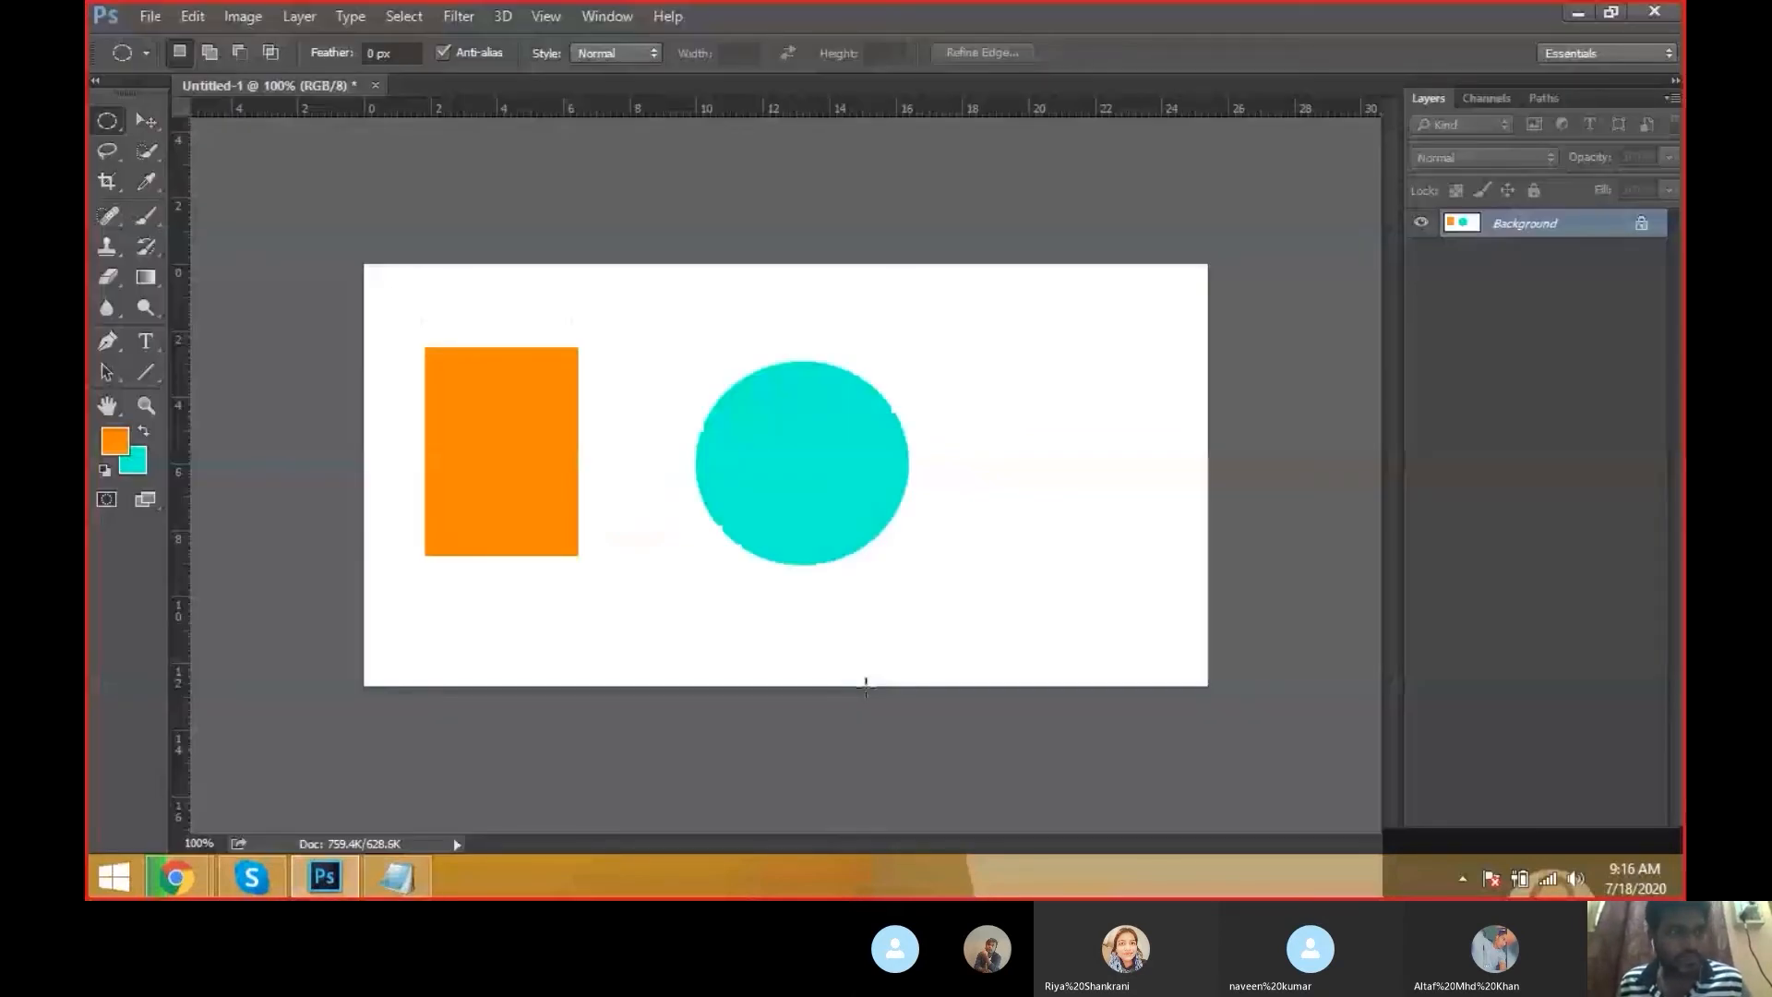
# Try to move the turquoise circle with the Move tool while the Background layer is locked
pyautogui.click(138, 122)
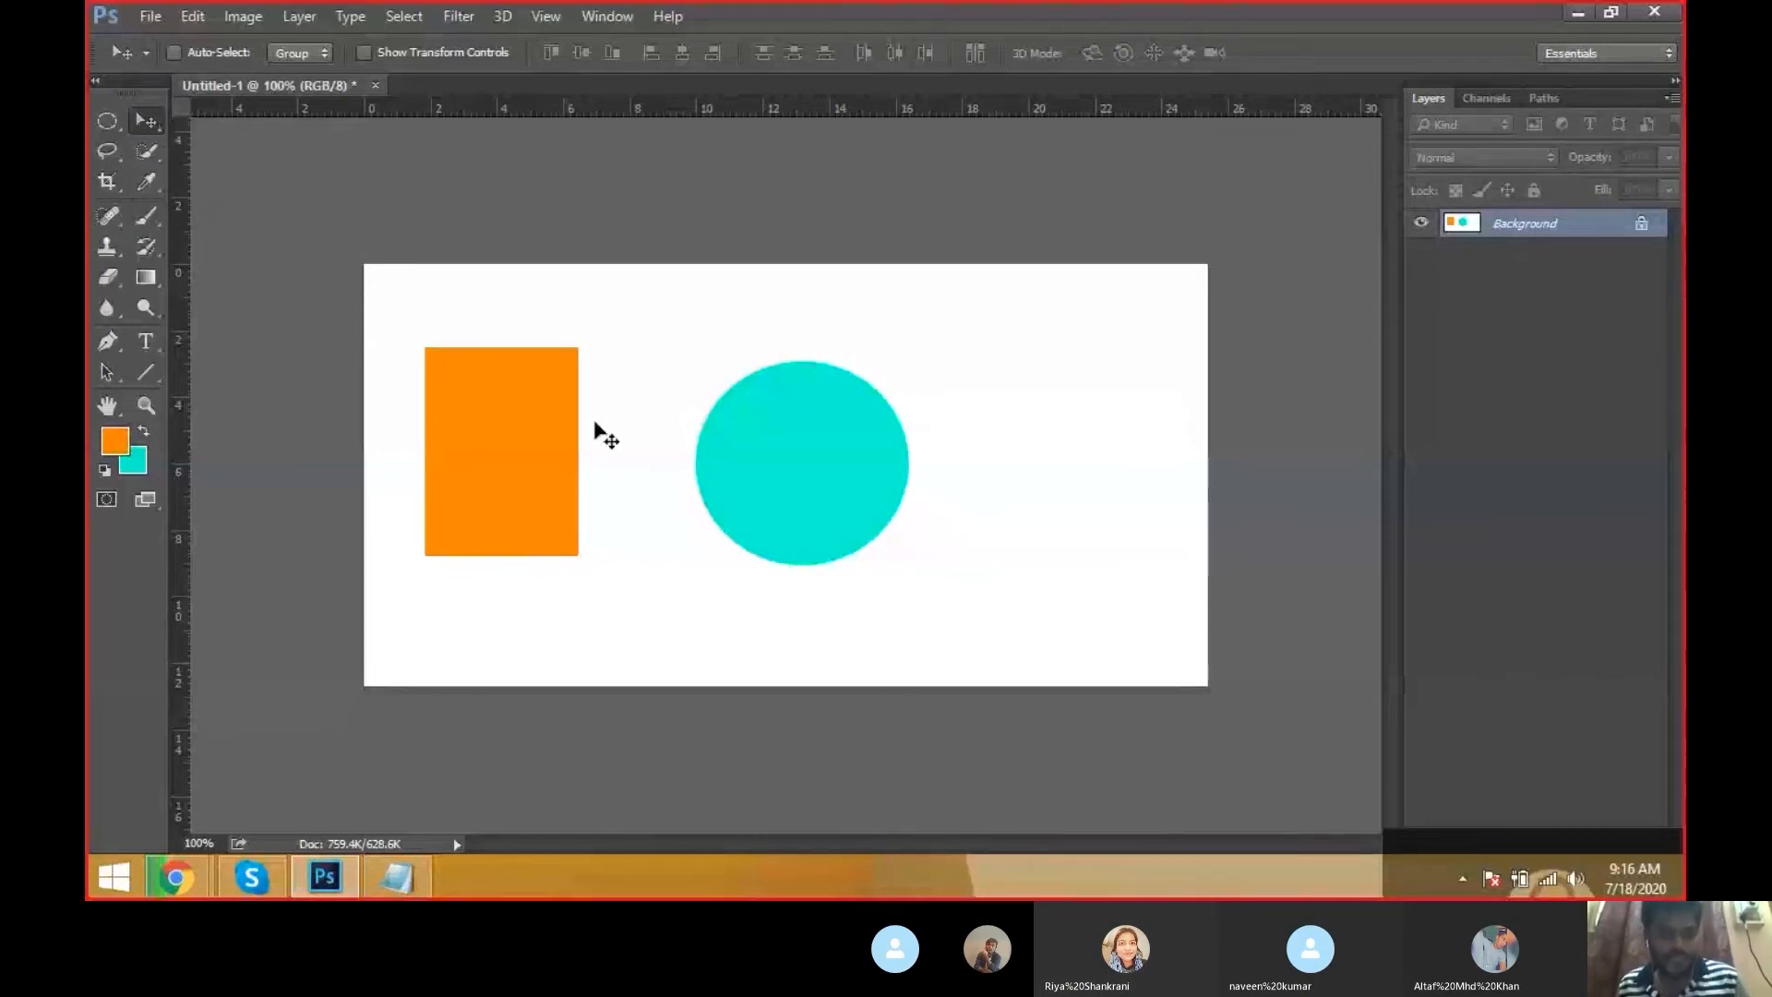
pyautogui.moveTo(772, 507); pyautogui.dragTo(925, 415)
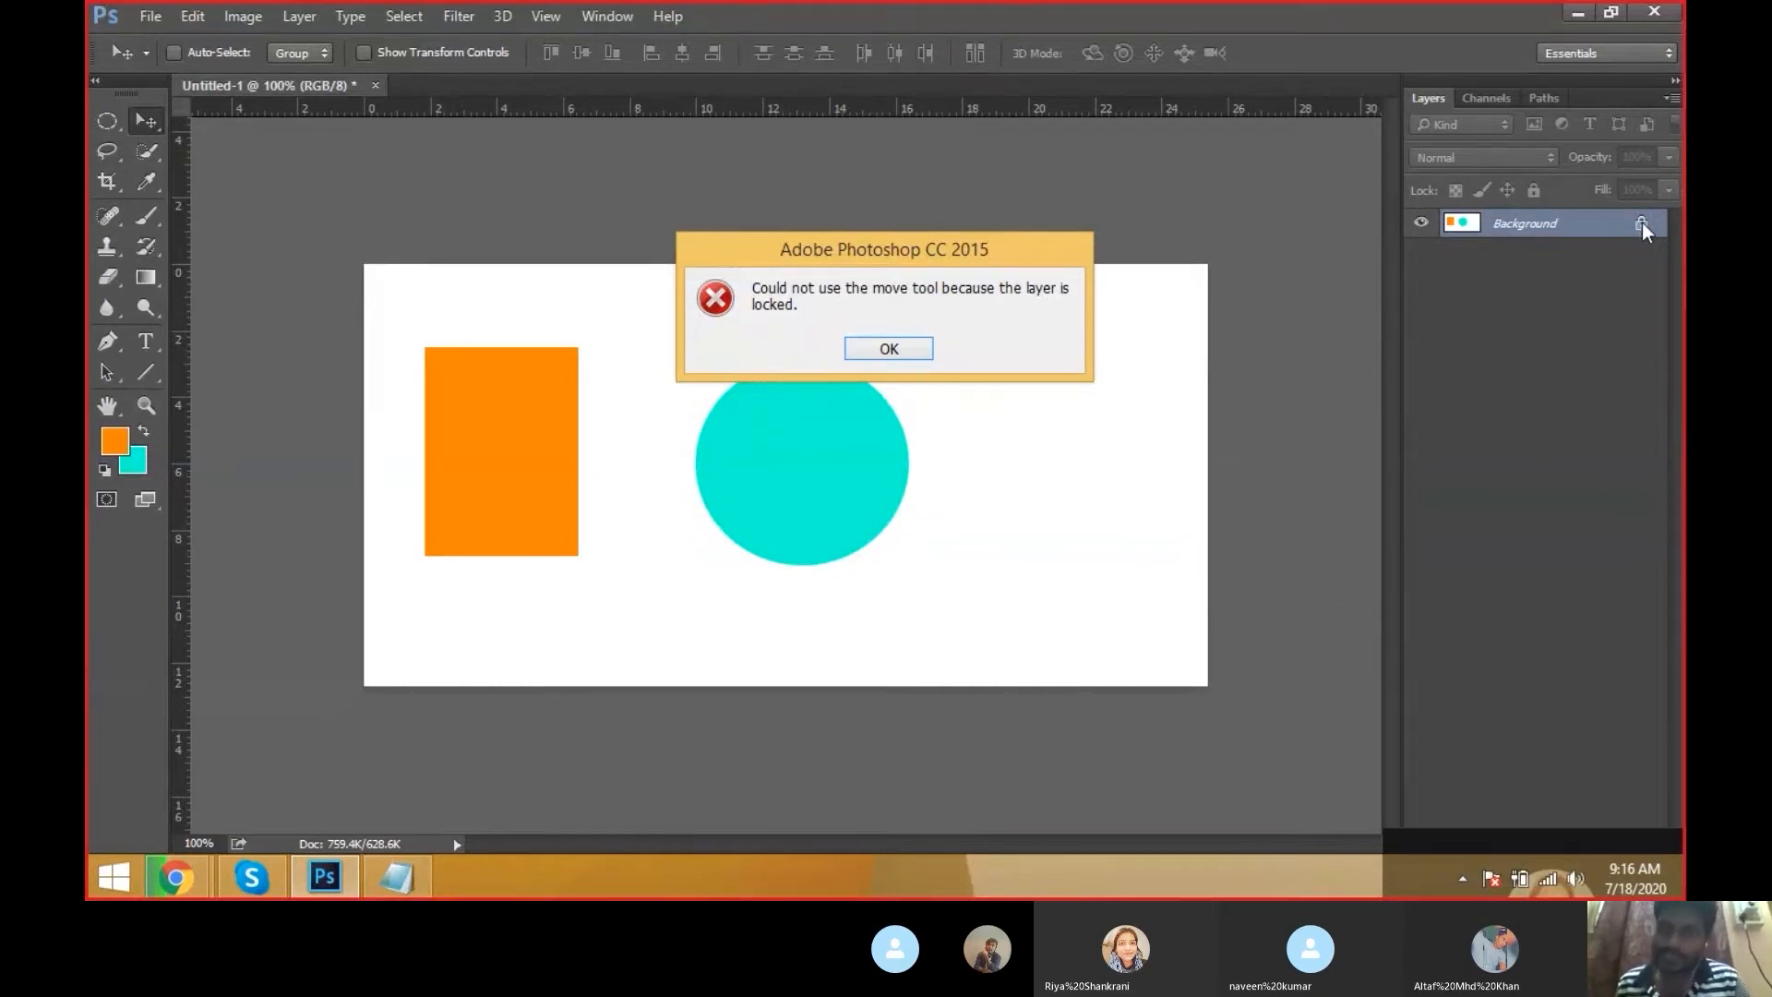
pyautogui.click(912, 345)
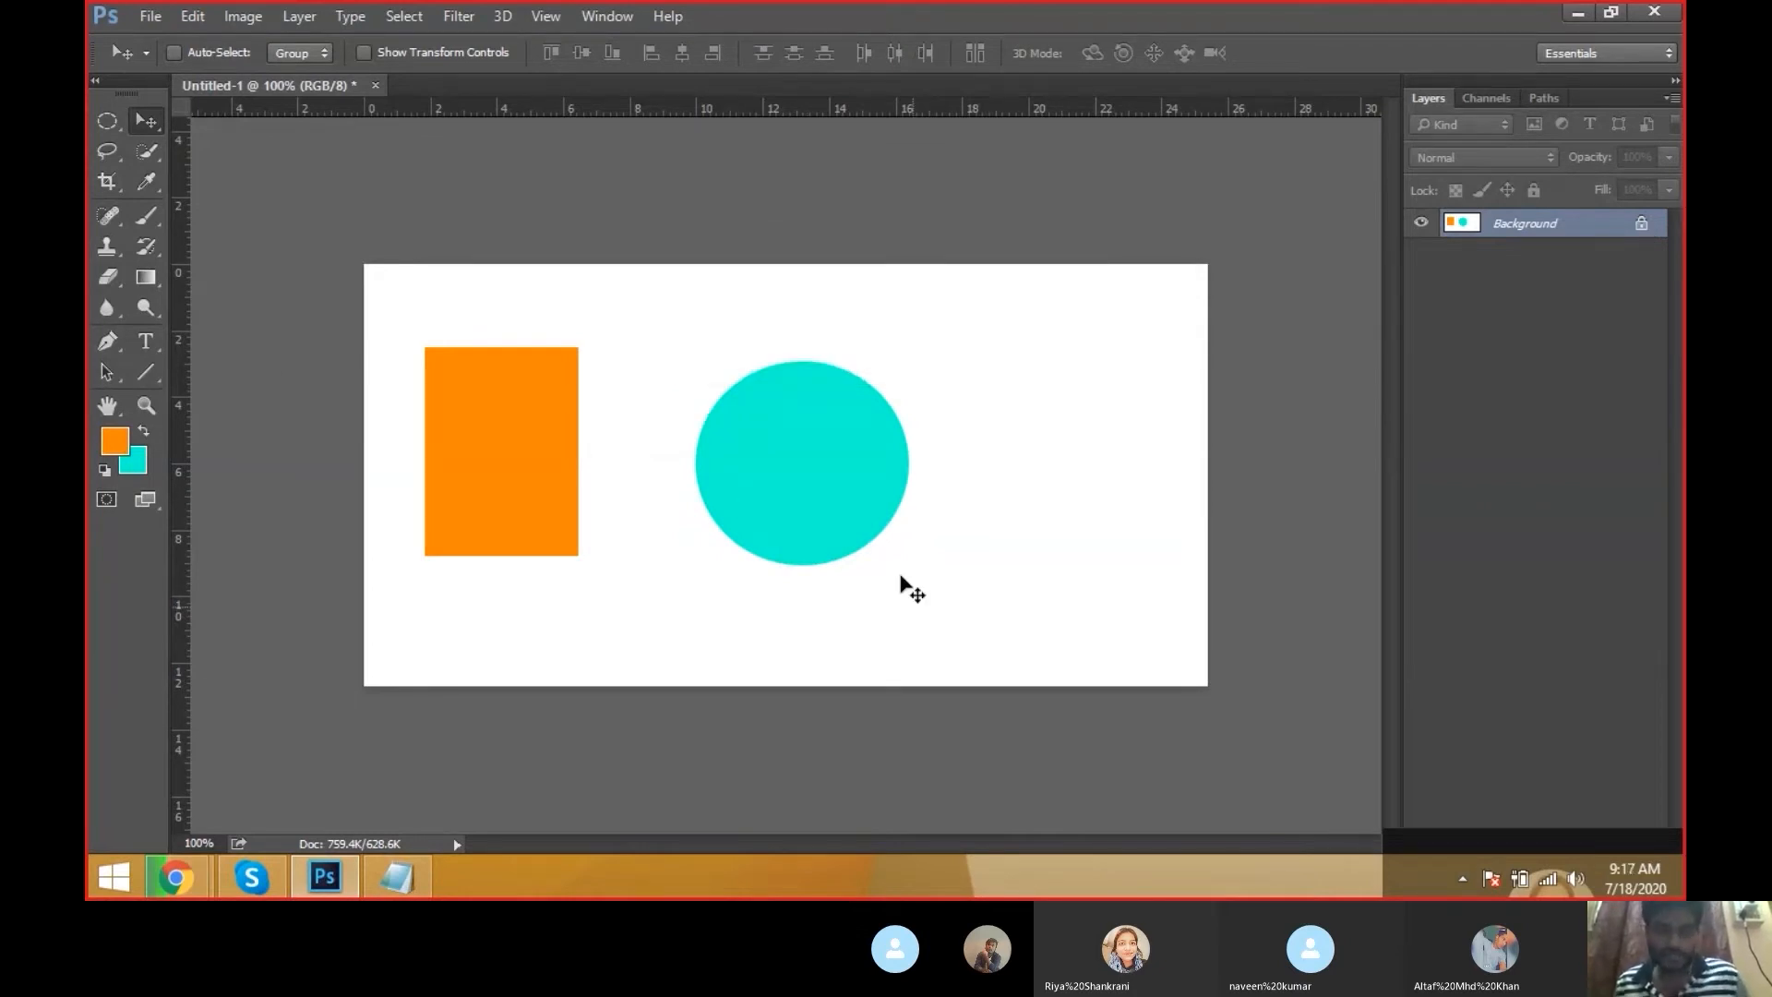
pyautogui.moveTo(888, 509); pyautogui.dragTo(966, 521)
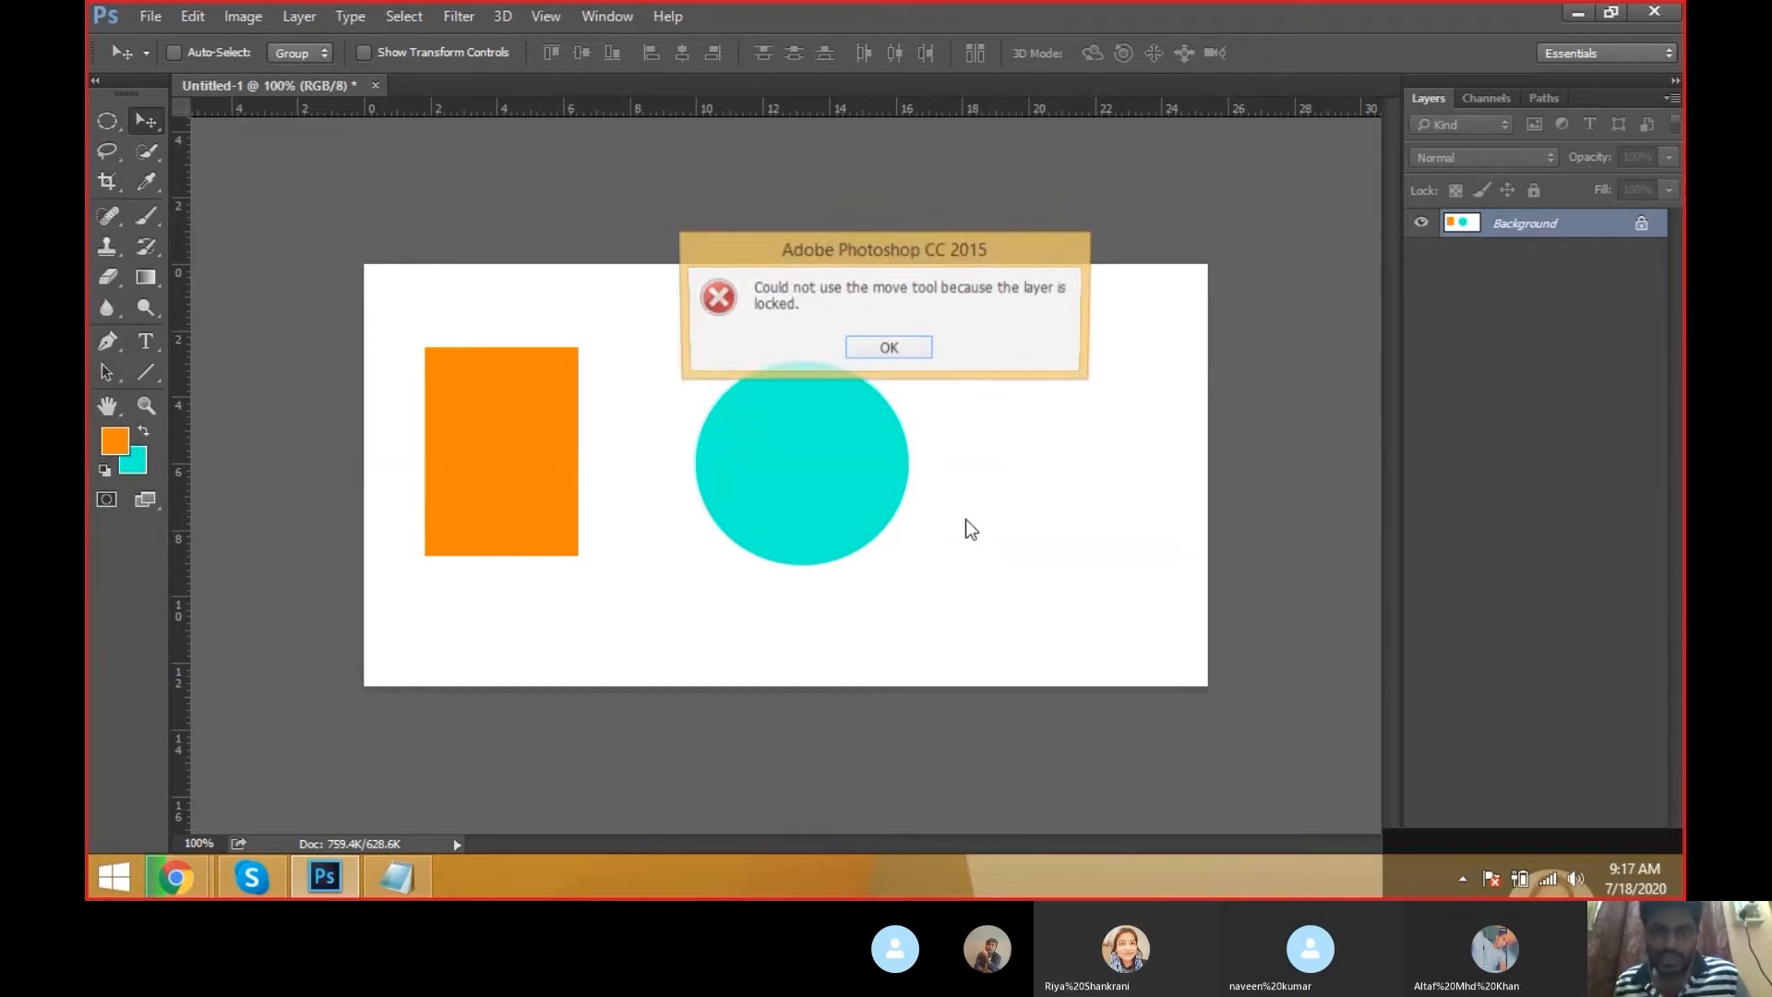
pyautogui.click(900, 348)
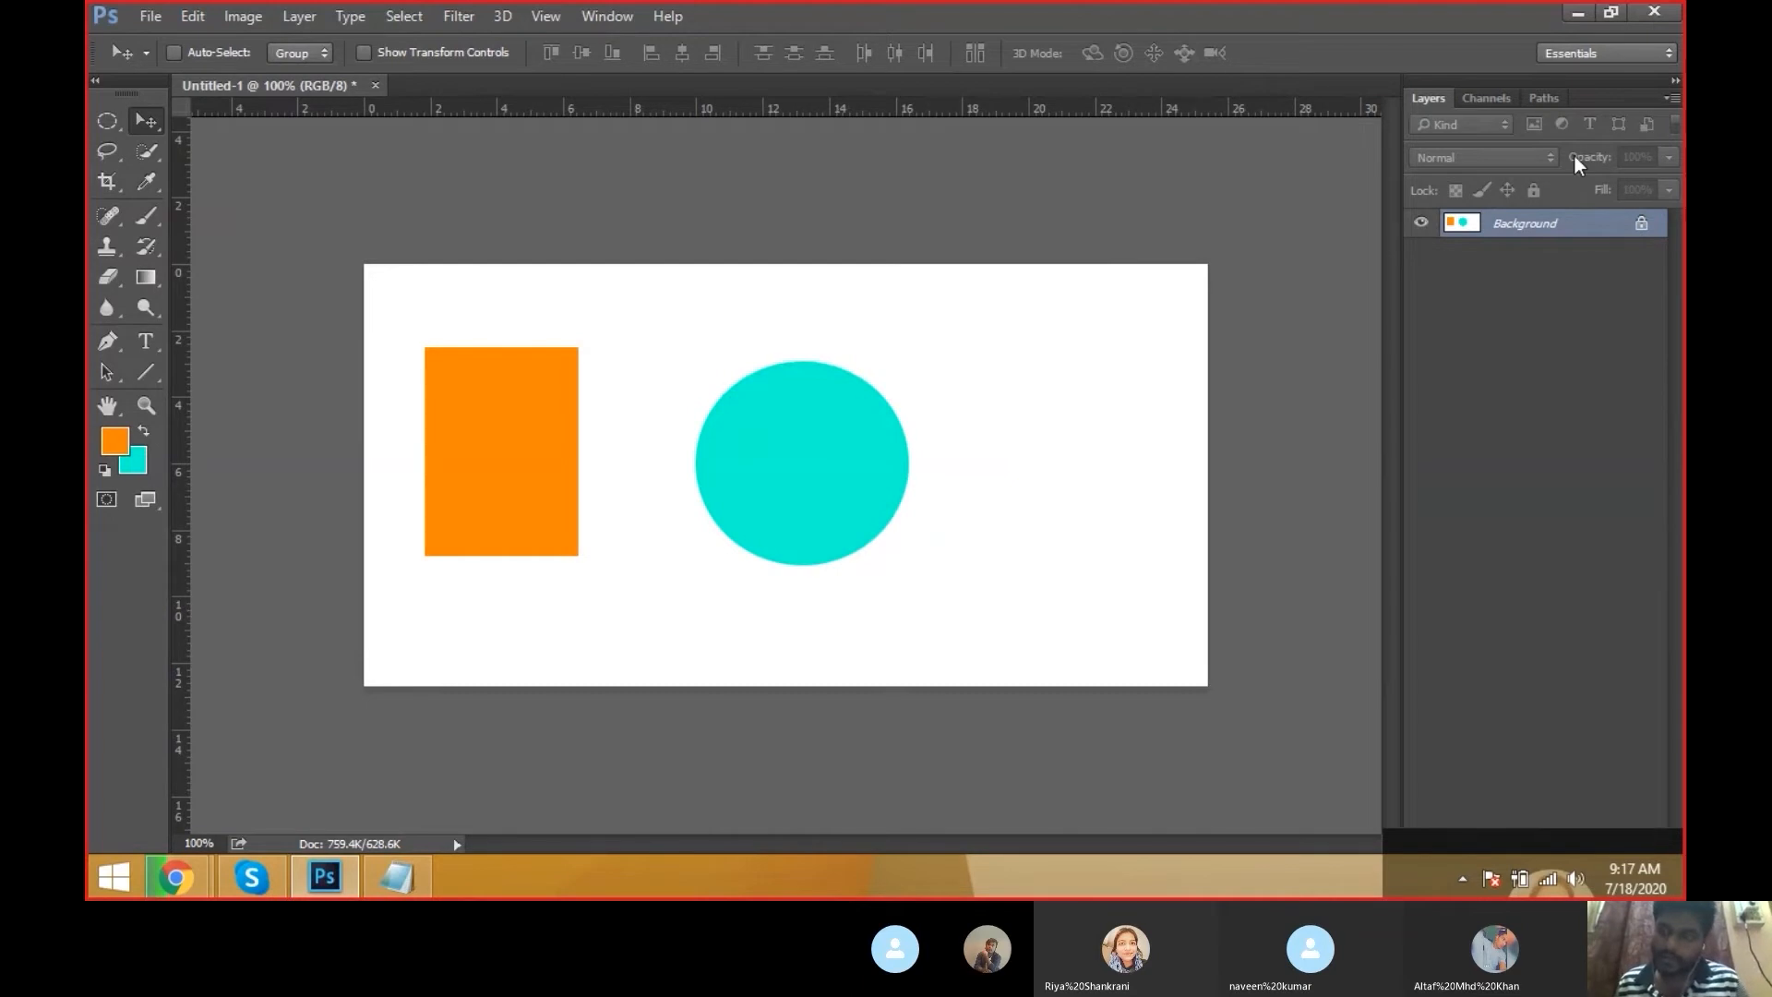
# Unlock the Background layer and move its whole content slightly up and to the left on the canvas
pyautogui.click(1642, 226)
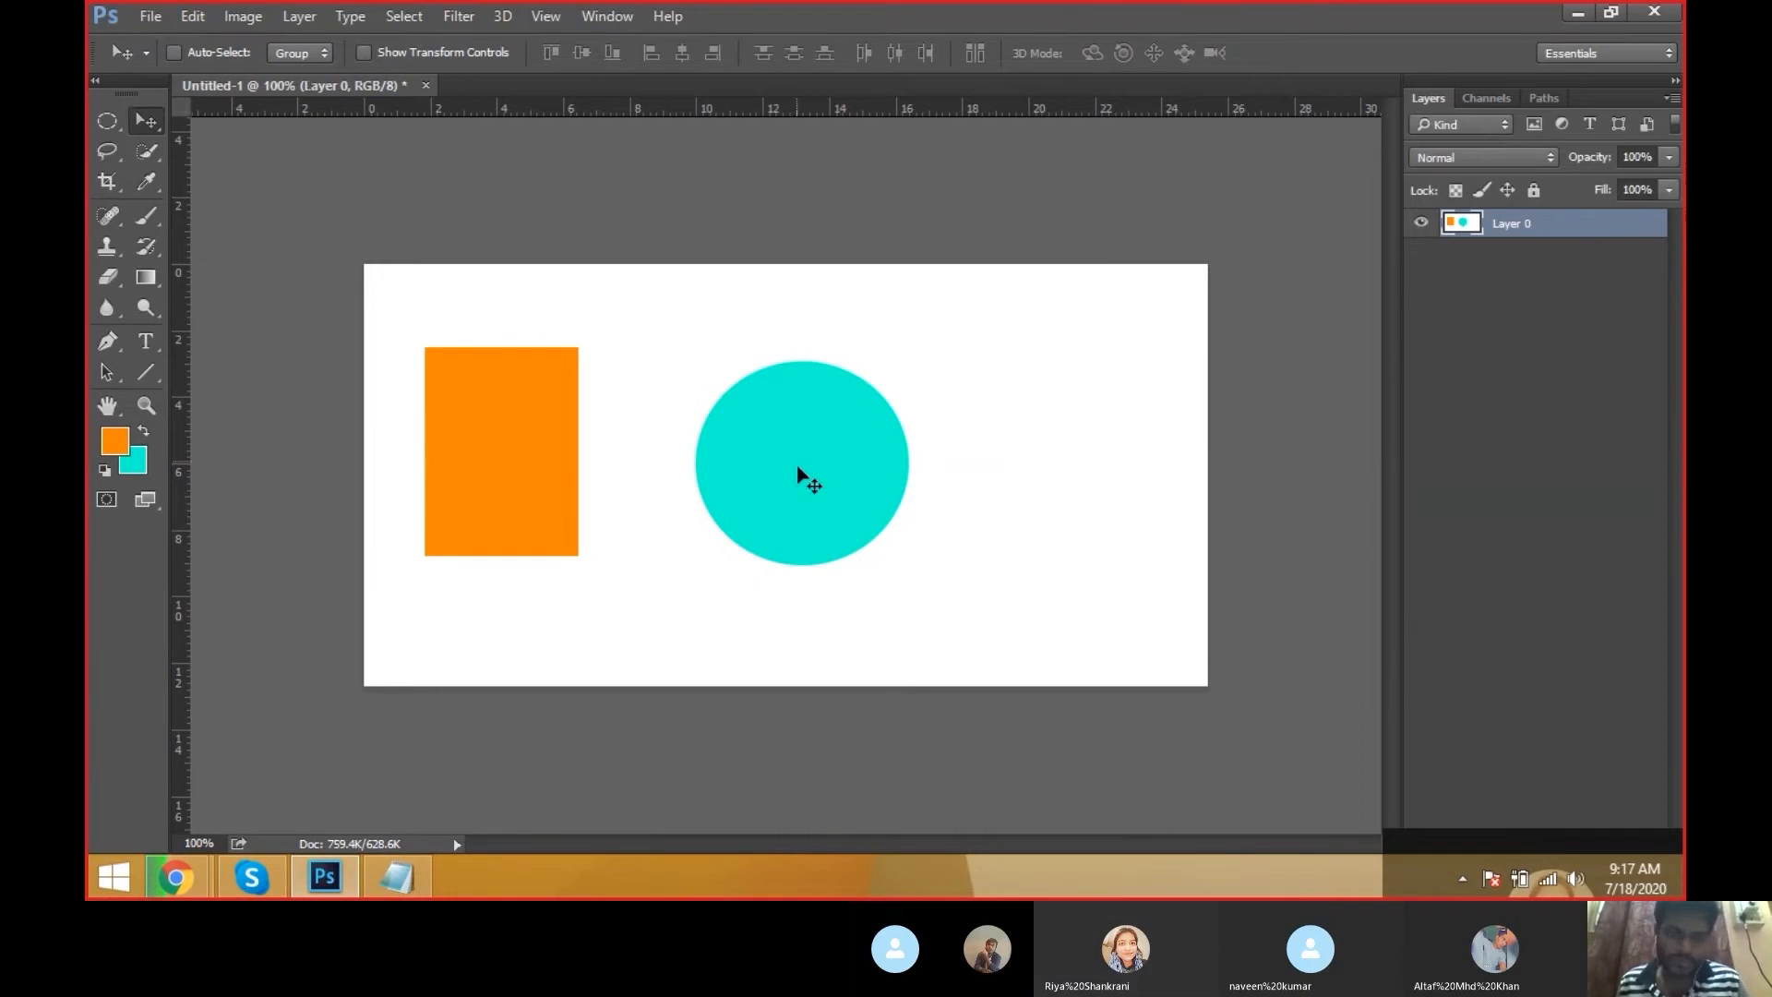
pyautogui.moveTo(798, 468); pyautogui.dragTo(716, 342)
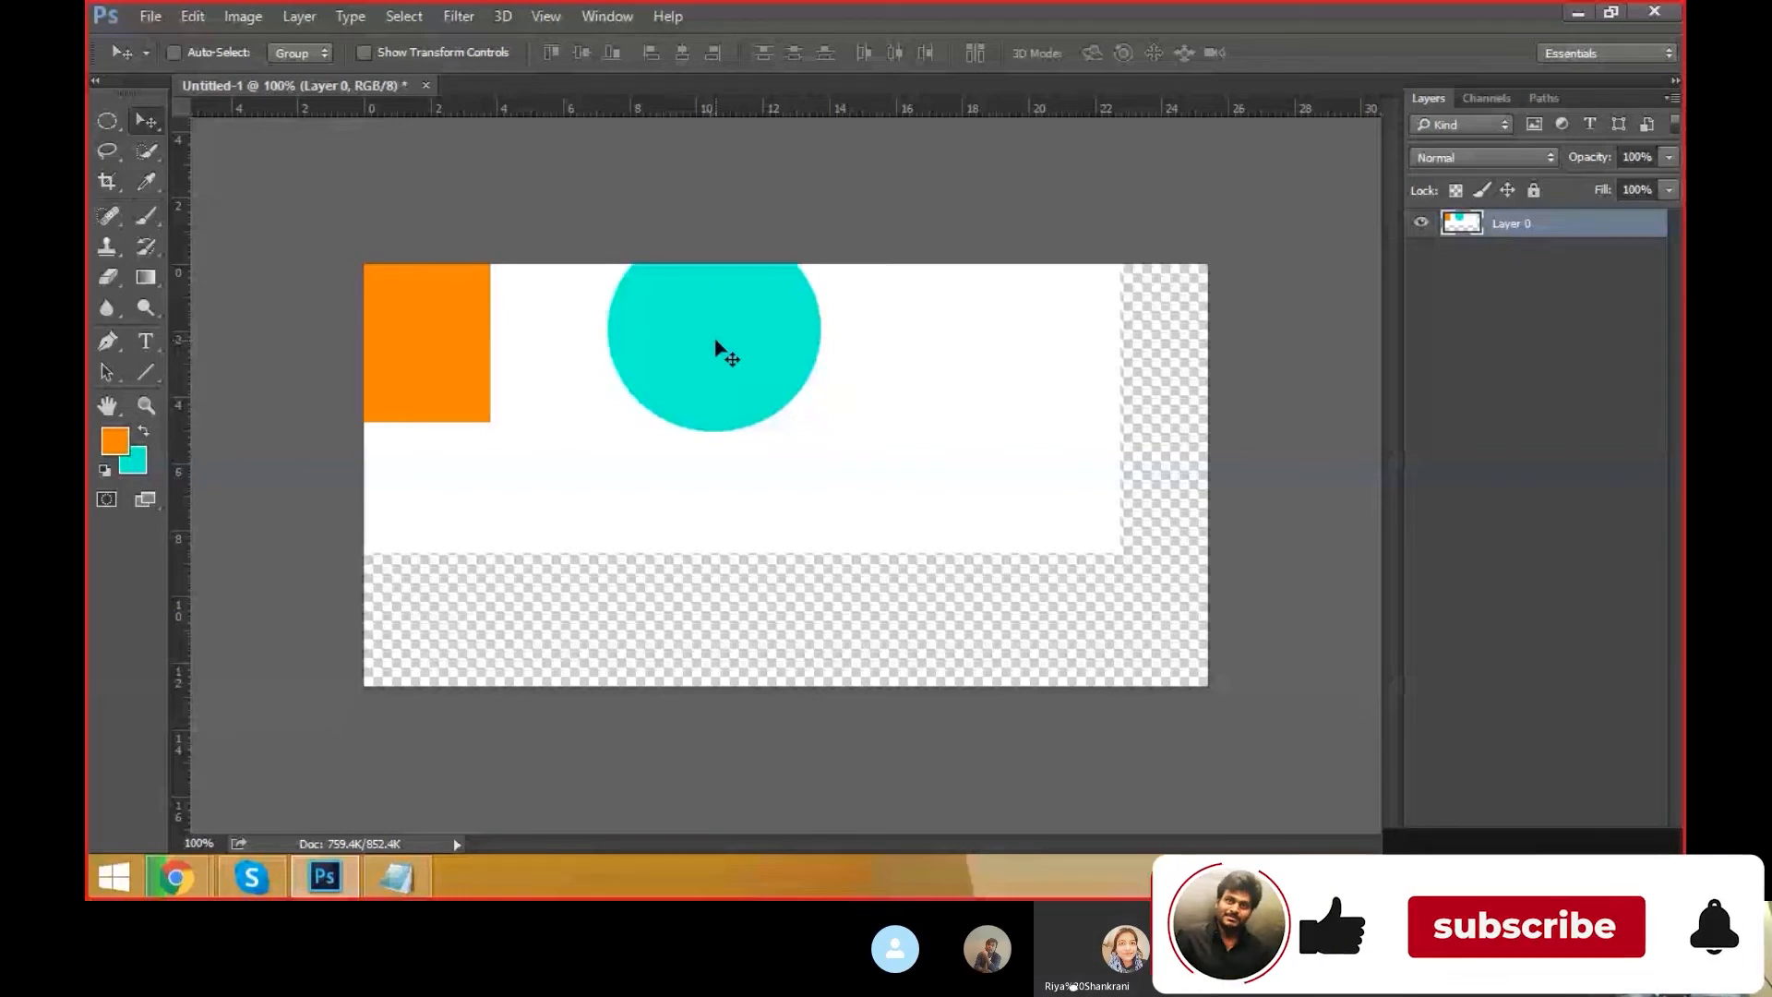
pyautogui.moveTo(716, 341); pyautogui.dragTo(781, 427)
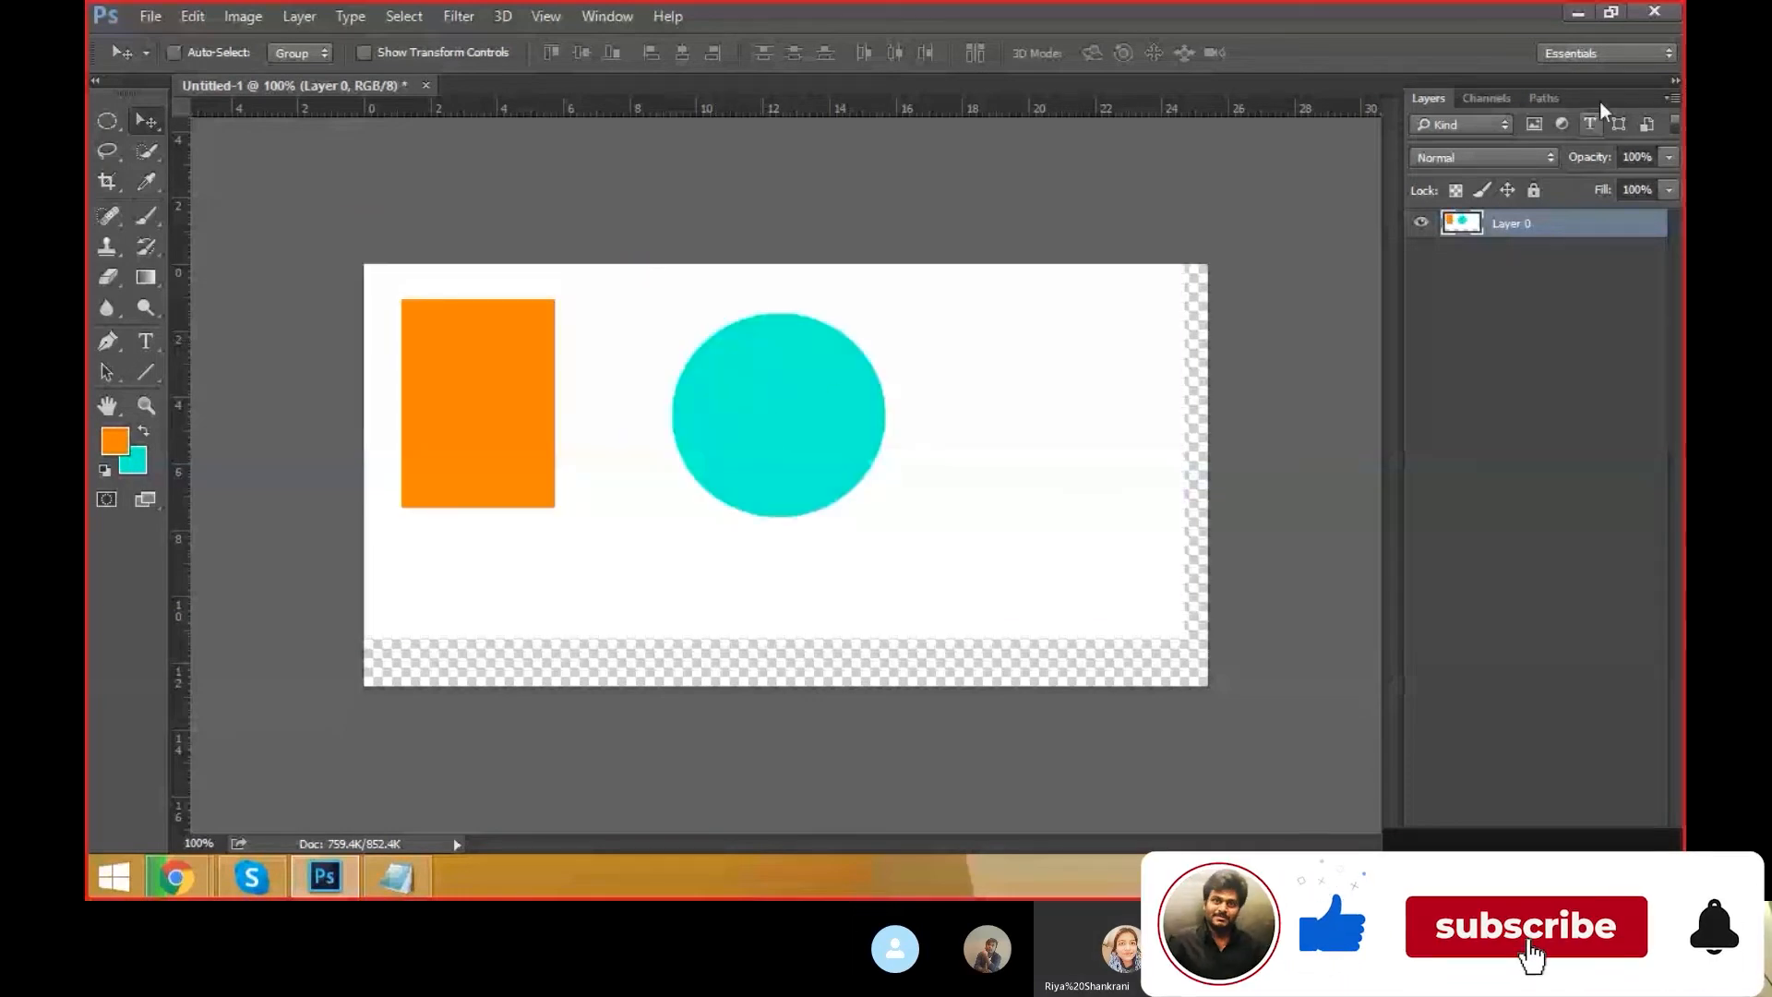
# Undock the Layers panel so that it floats over the workspace
pyautogui.moveTo(1599, 100)
pyautogui.mouseDown()
pyautogui.moveTo(1453, 100)
pyautogui.moveTo(1596, 74)
pyautogui.mouseUp()
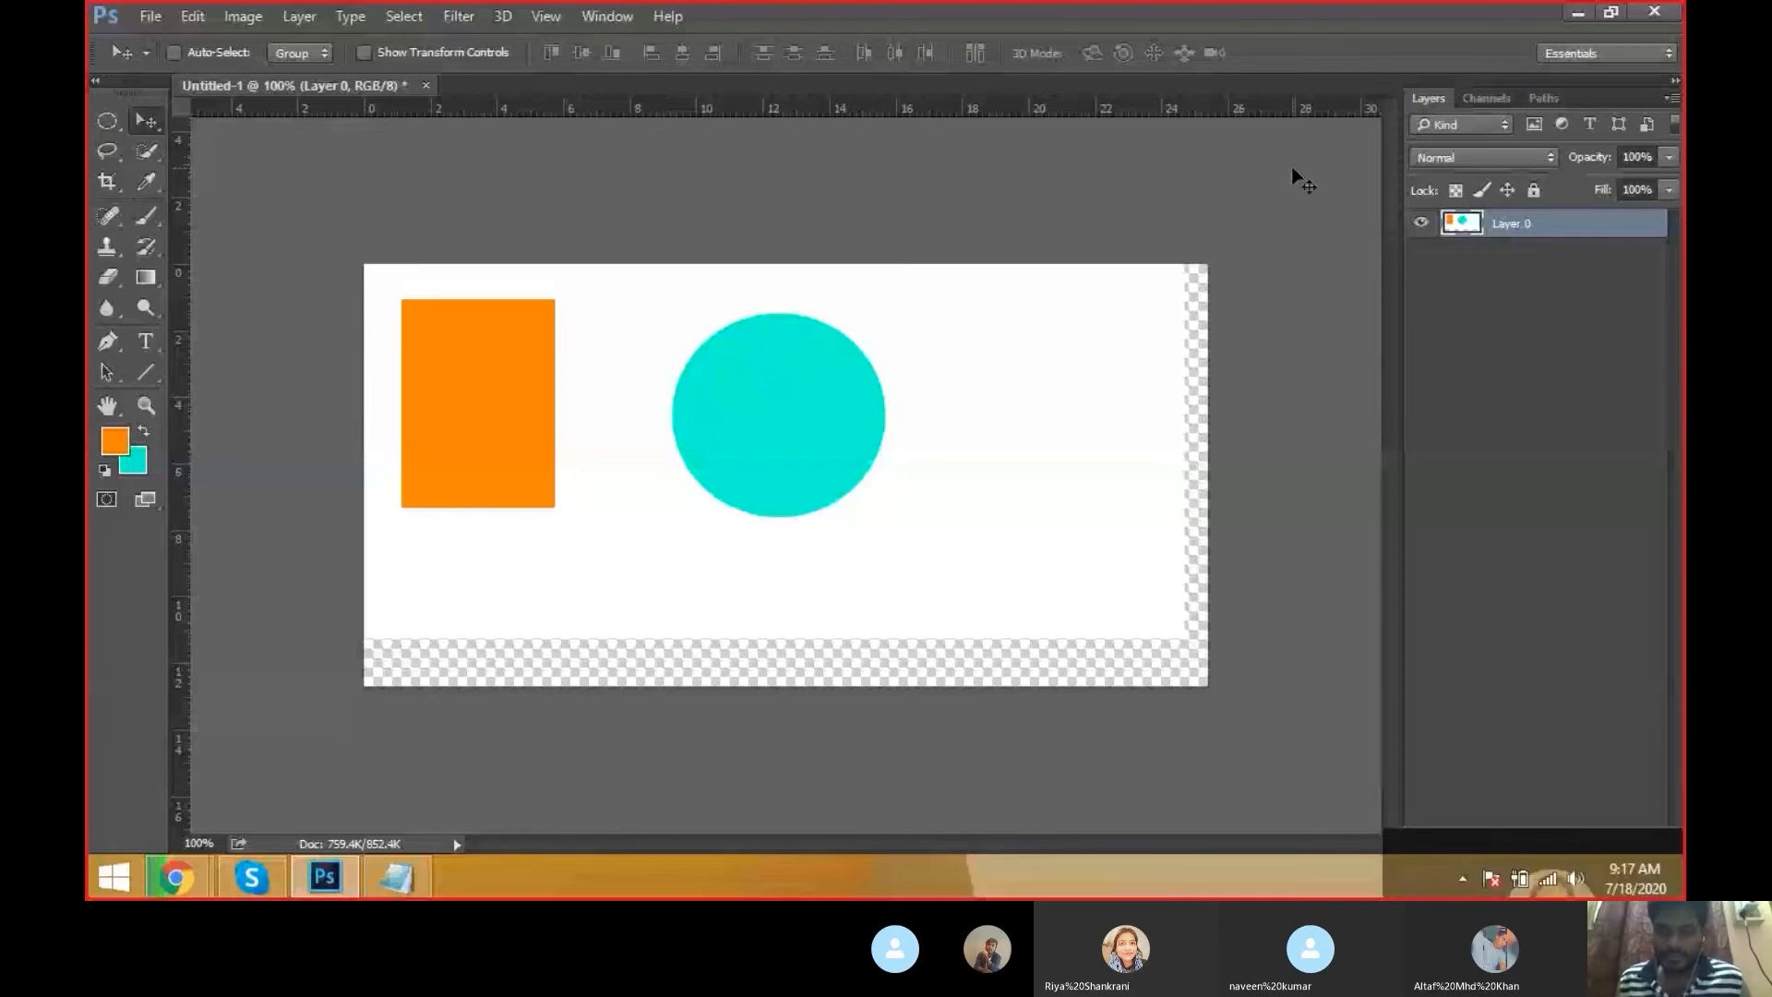
pyautogui.moveTo(1302, 180); pyautogui.dragTo(1588, 113)
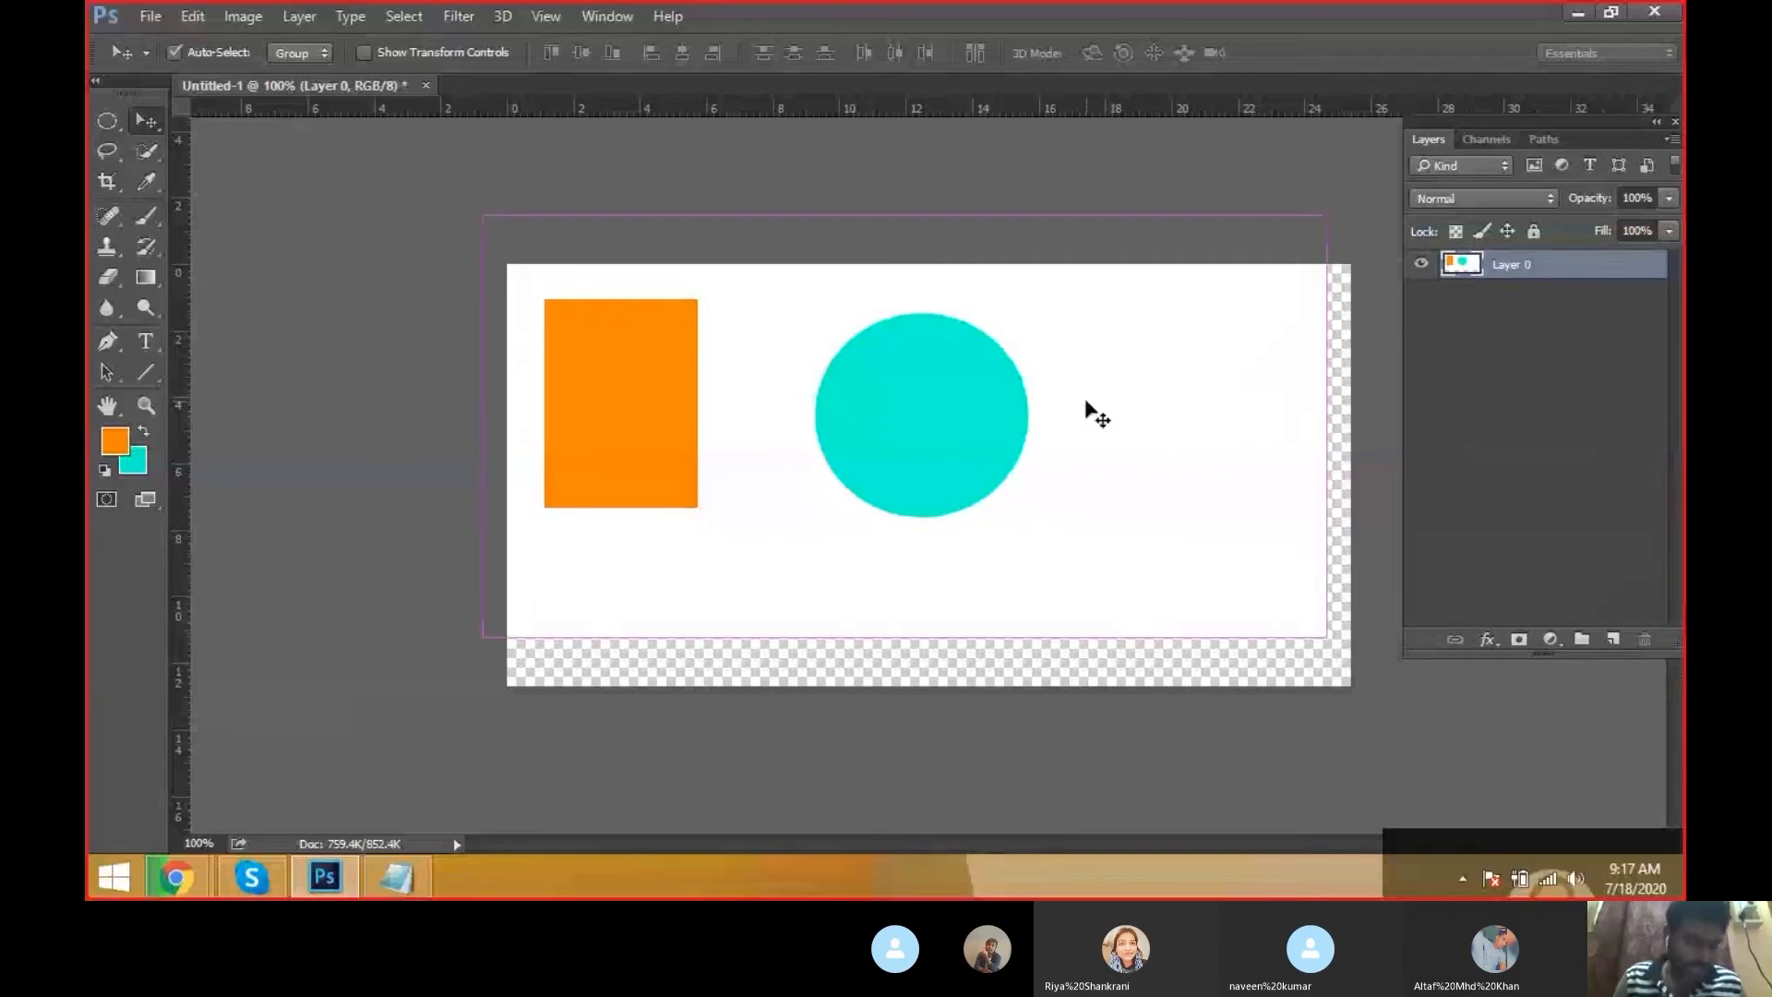
# Step backward through the history until only the unfilled rectangular selection remains on the white canvas
pyautogui.hotkey('ctrl', 'alt', 'z')
pyautogui.hotkey('ctrl', 'alt', 'z')
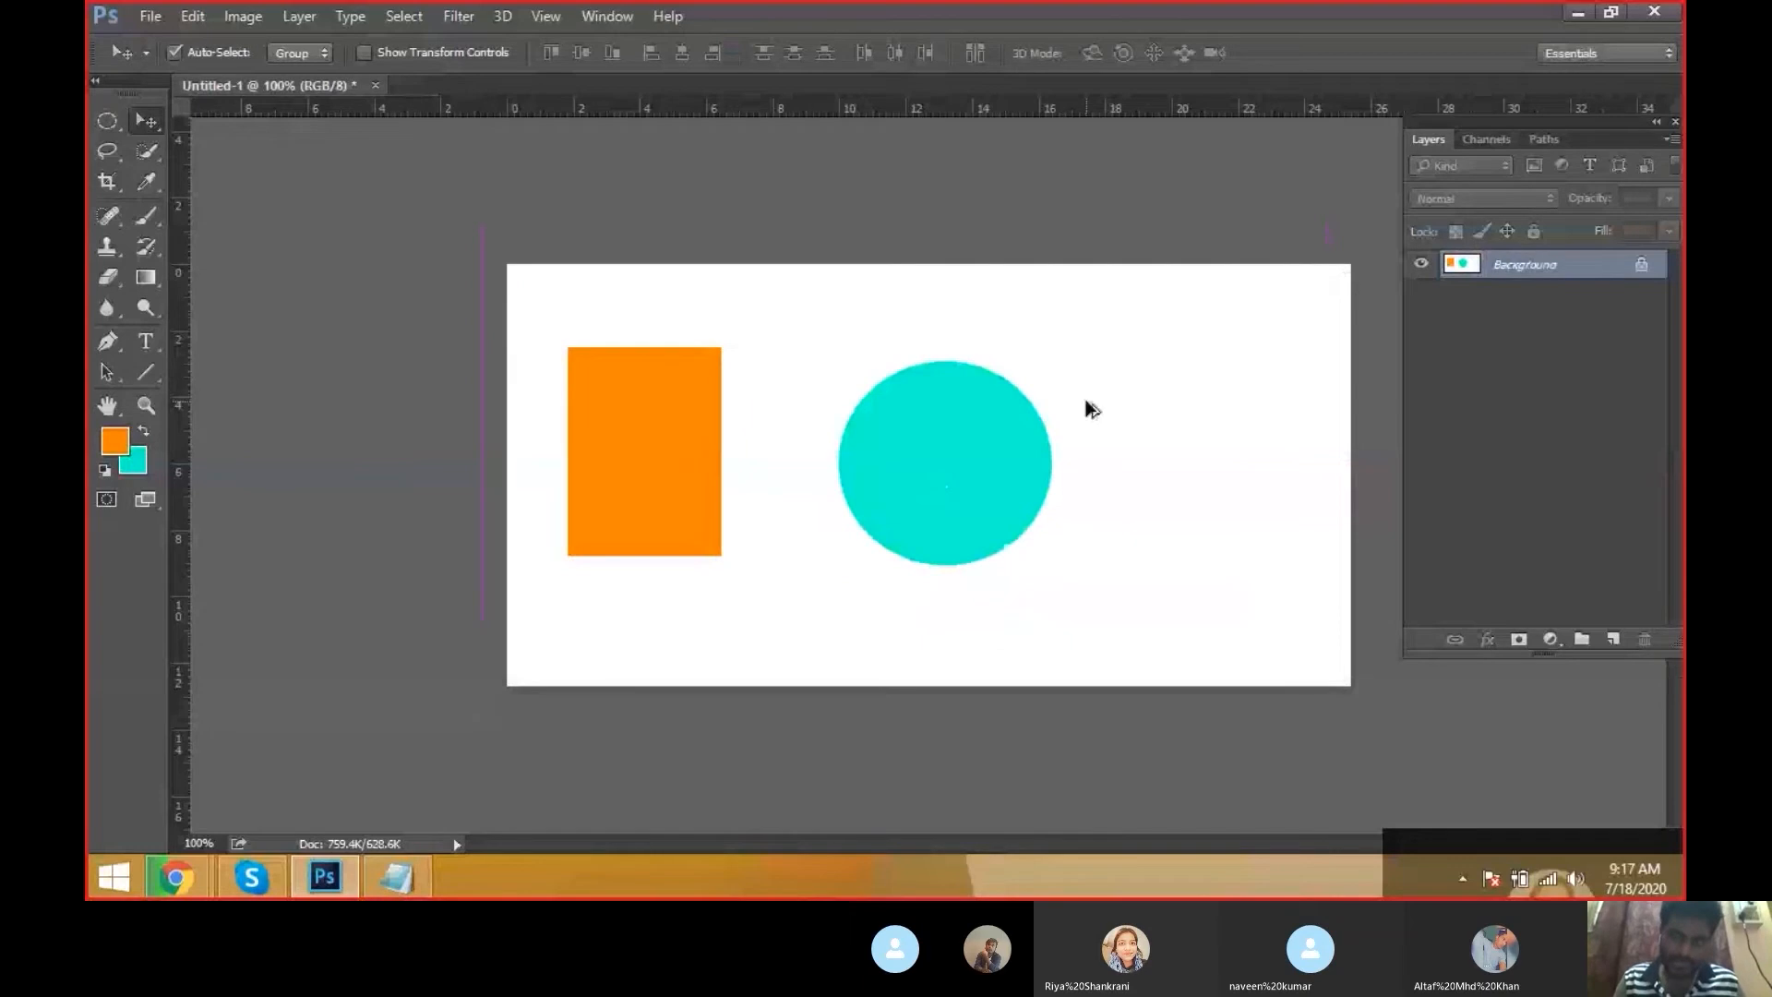
pyautogui.hotkey('ctrl', 'alt', 'z')
pyautogui.hotkey('ctrl', 'alt', 'z')
pyautogui.hotkey('ctrl', 'alt', 'z')
pyautogui.hotkey('ctrl', 'alt', 'z')
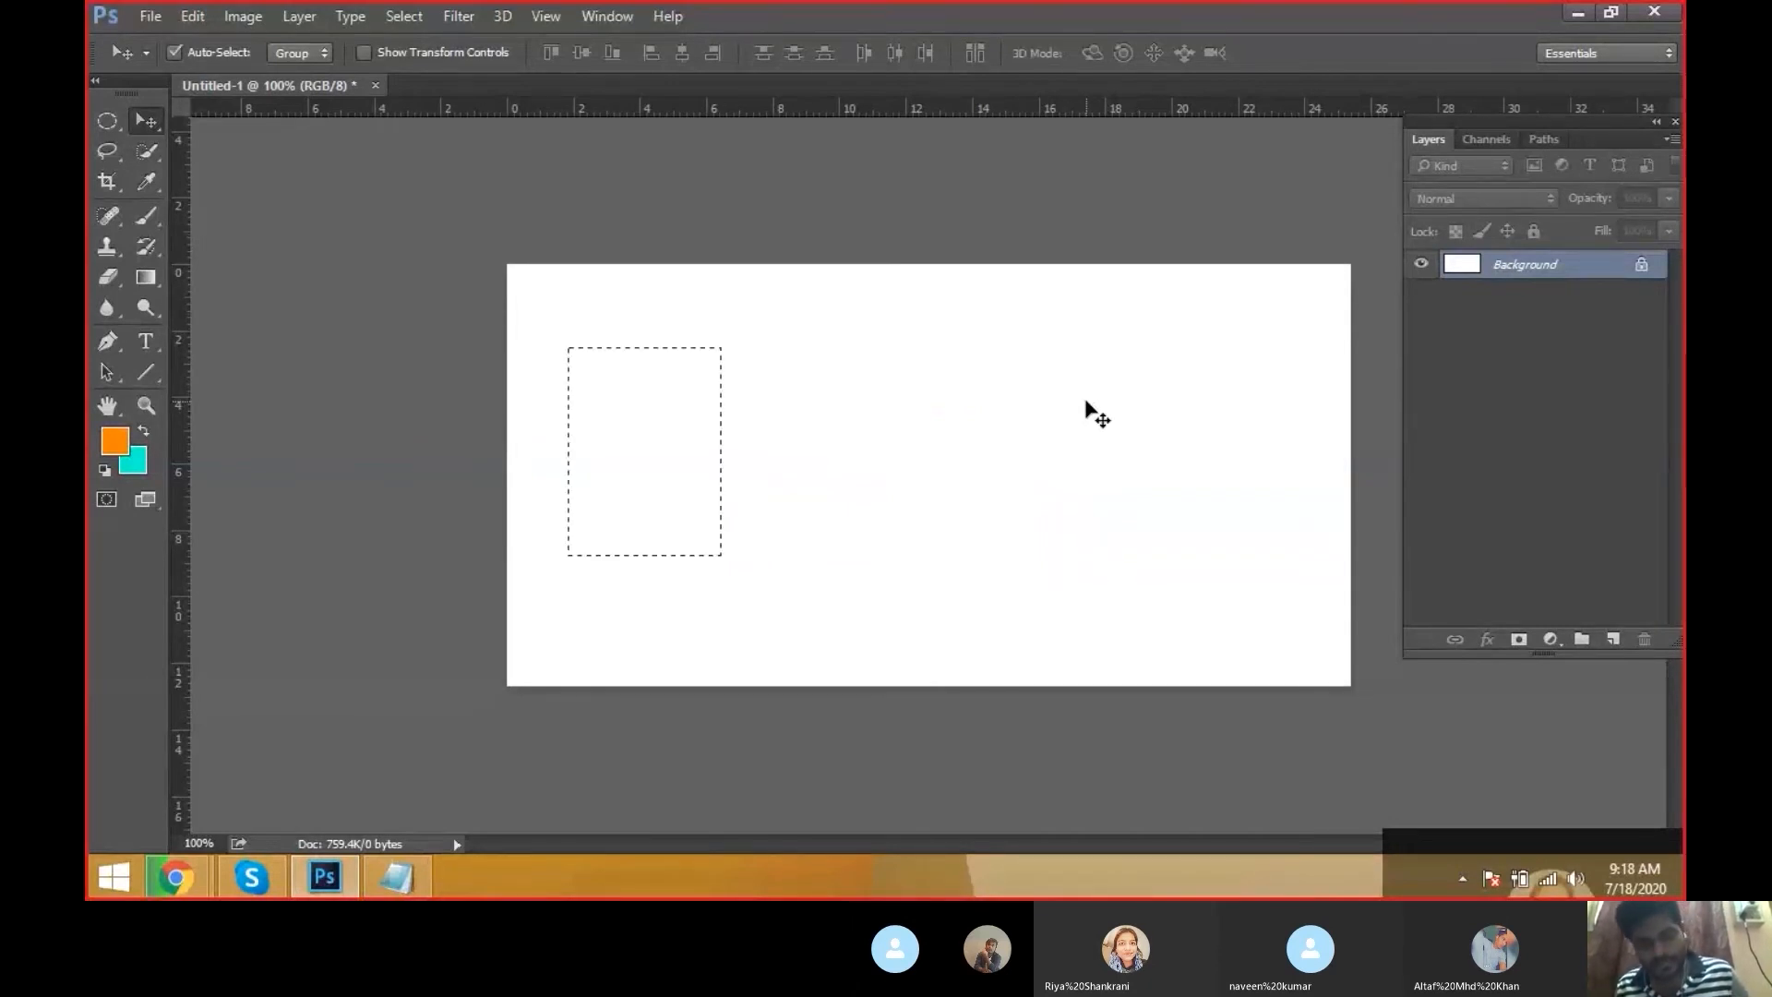
# Step forward through the history to restore the orange rectangle and the turquoise fill of the circular selection
pyautogui.hotkey('alt', 'BackSpace')
pyautogui.hotkey('ctrl', 'shift', 'z')
pyautogui.hotkey('ctrl', 'shift', 'z')
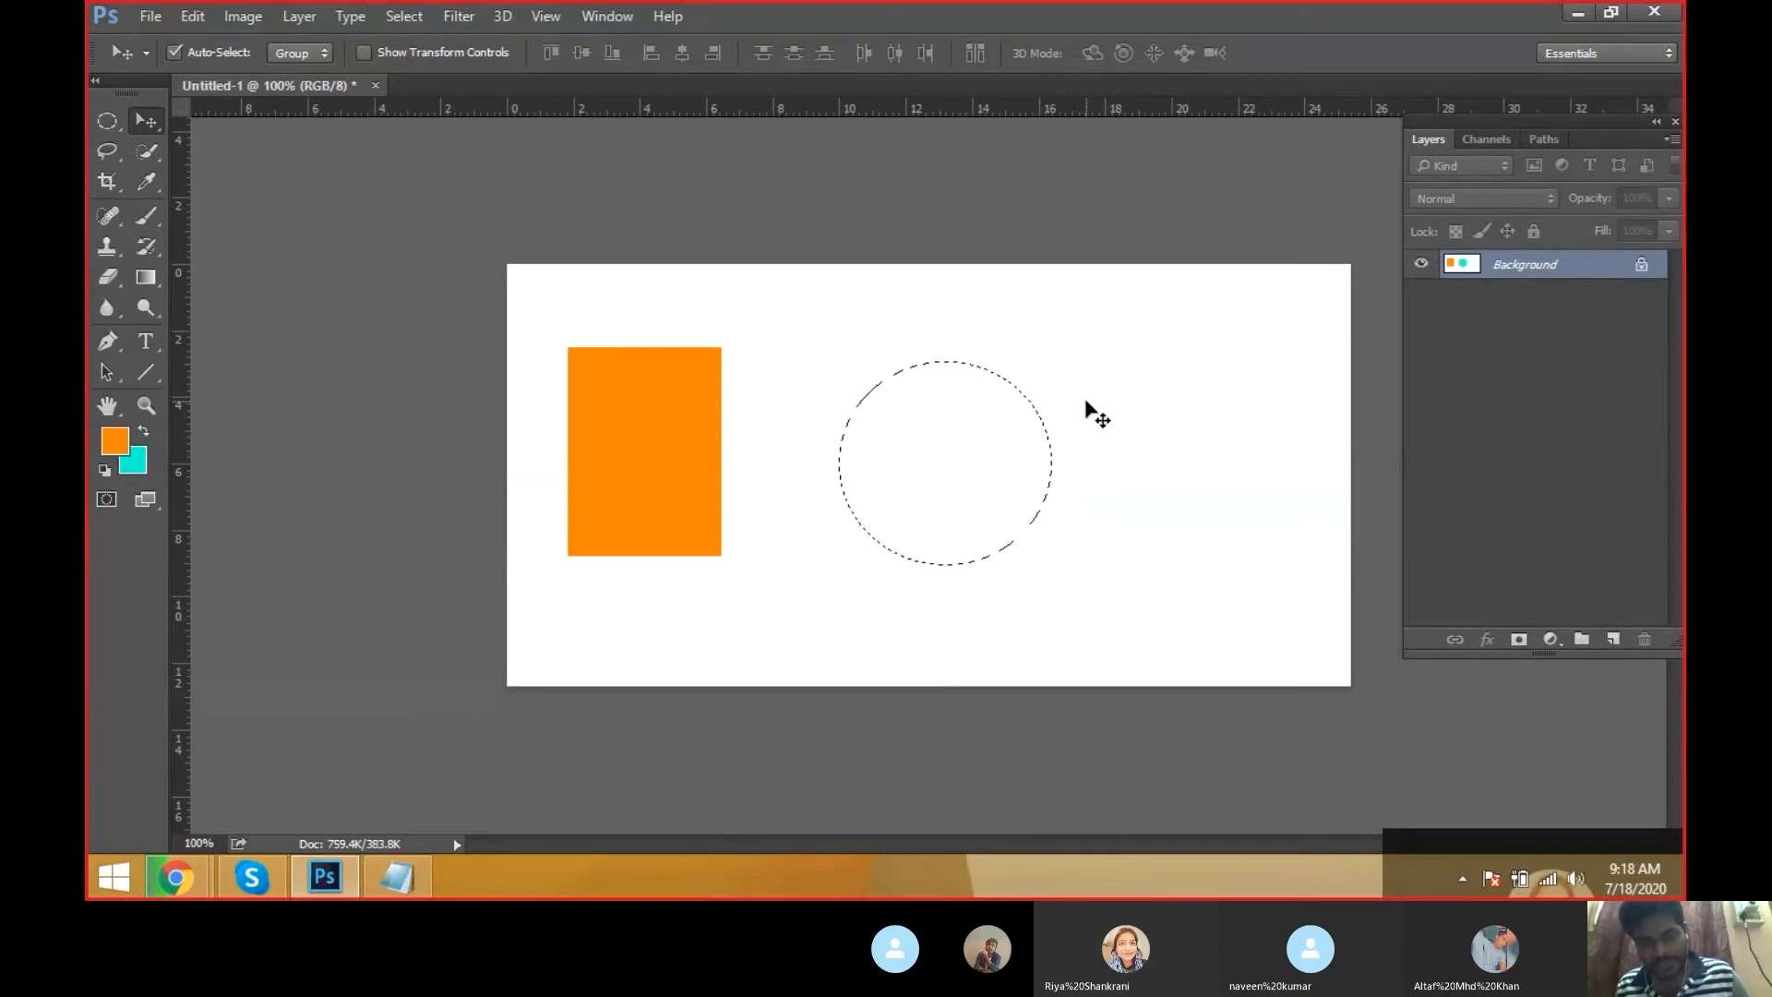
pyautogui.hotkey('ctrl', 'BackSpace')
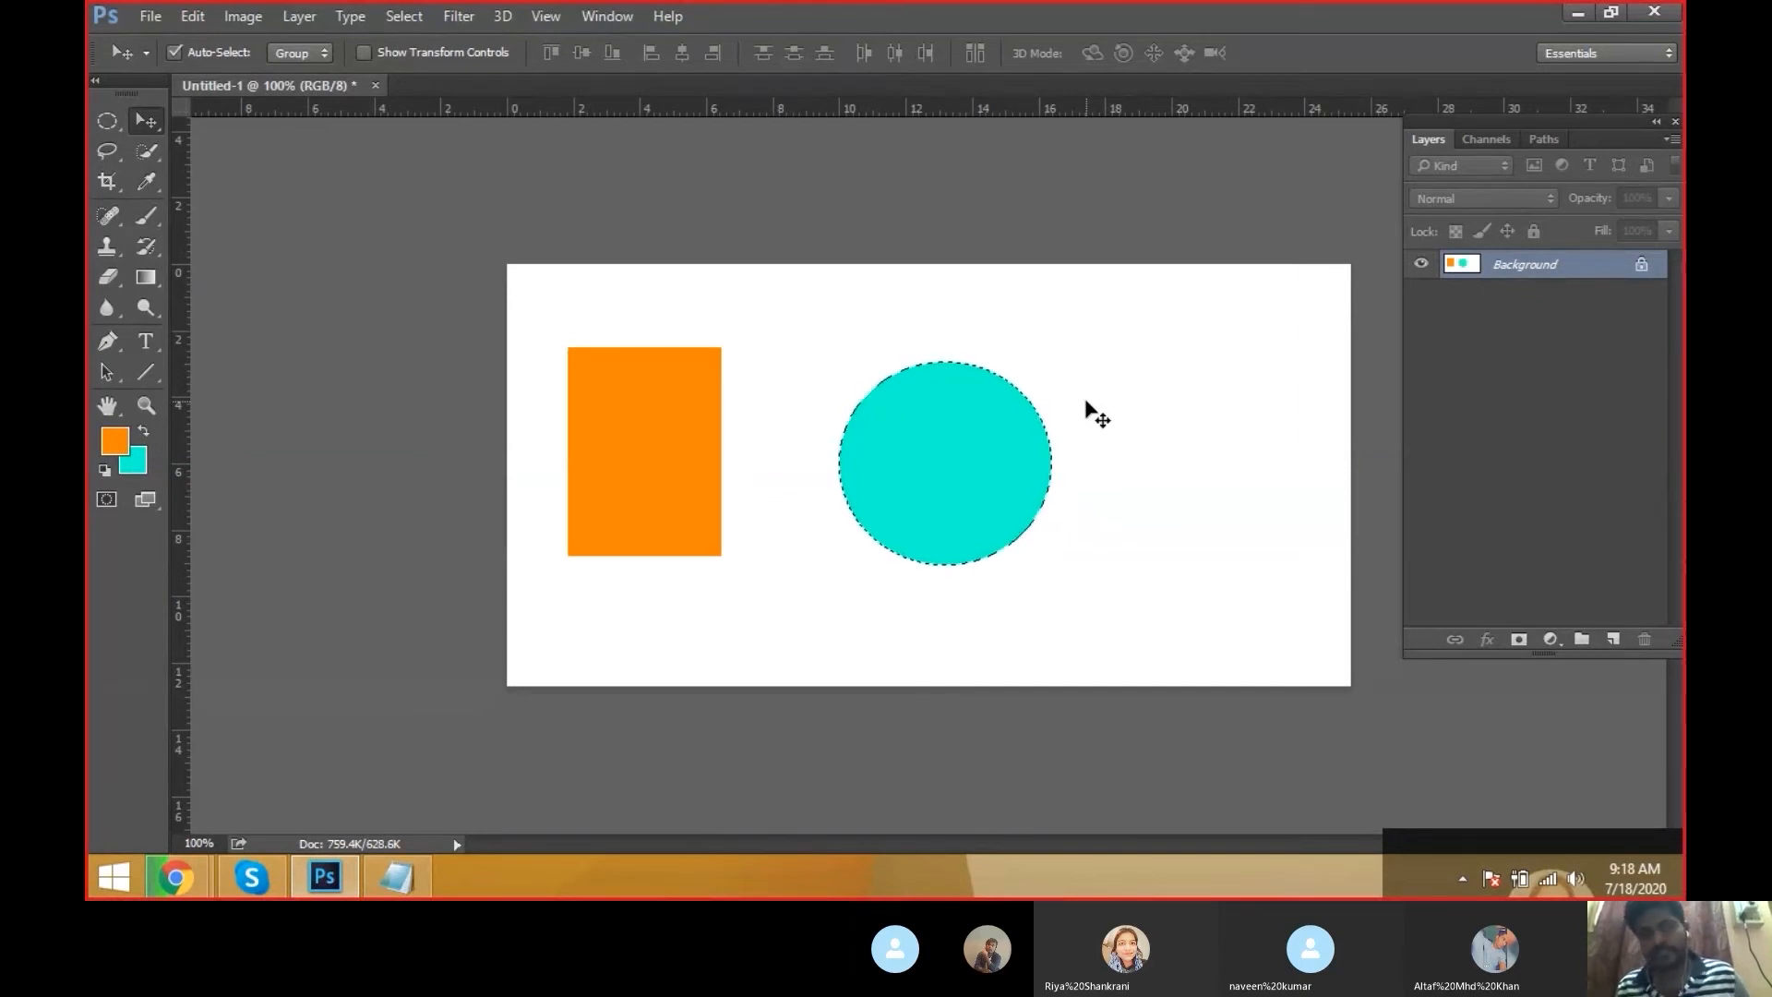
# Step back through the history to the unfilled circular selection beside the orange rectangle
pyautogui.hotkey('ctrl', 't')
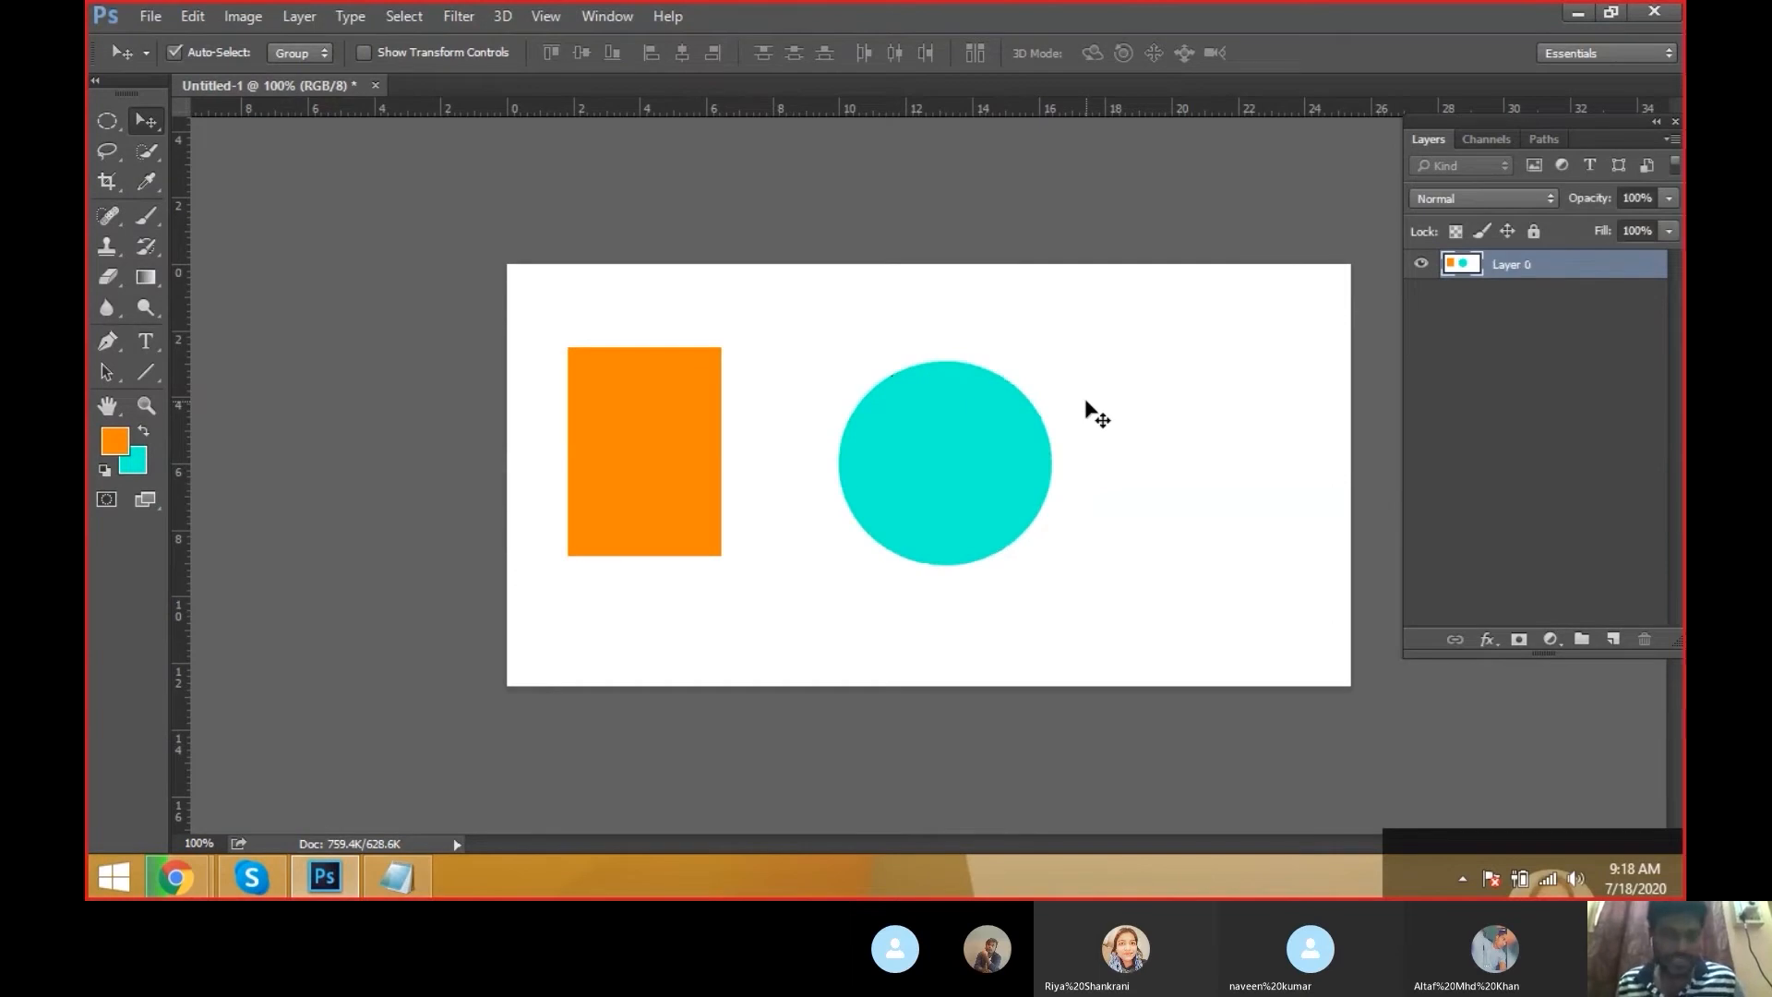
pyautogui.hotkey('ctrl', 'alt', 'z')
pyautogui.hotkey('ctrl', 'alt', 'z')
pyautogui.hotkey('ctrl', 'alt', 'z')
pyautogui.hotkey('ctrl', 'alt', 'z')
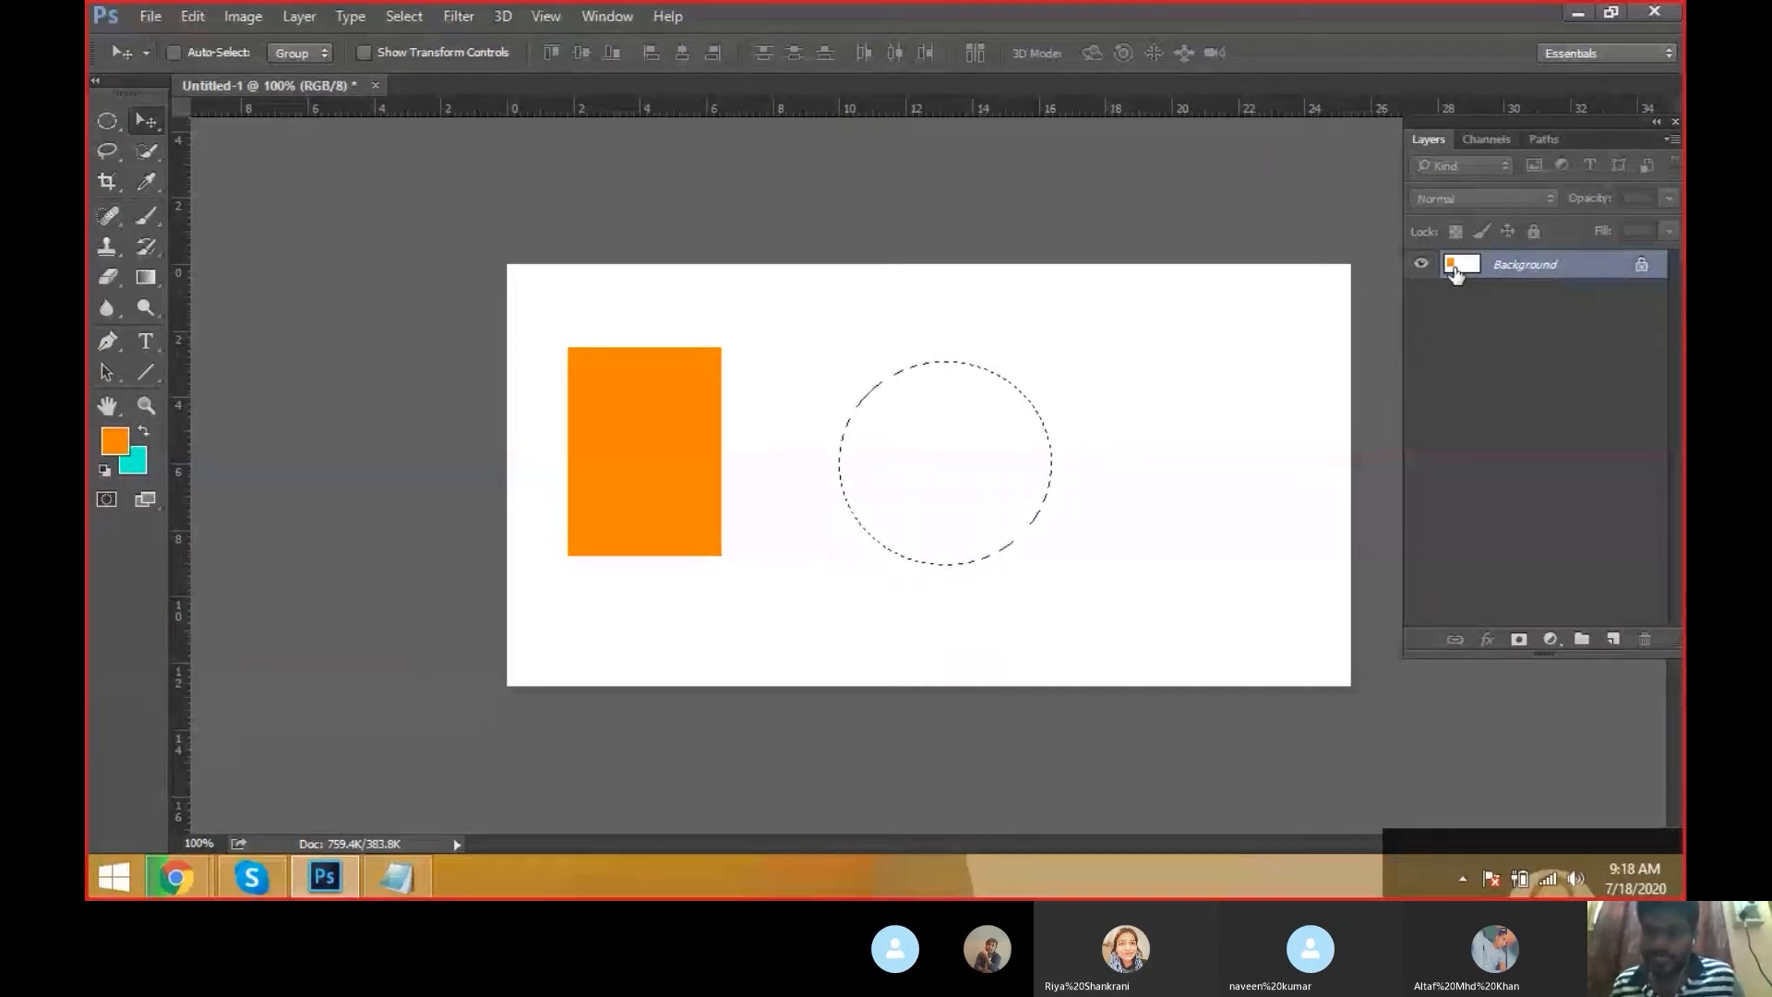
# Add a new layer, fill the circular selection with orange and then the turquoise background color, and deselect it
pyautogui.click(1614, 638)
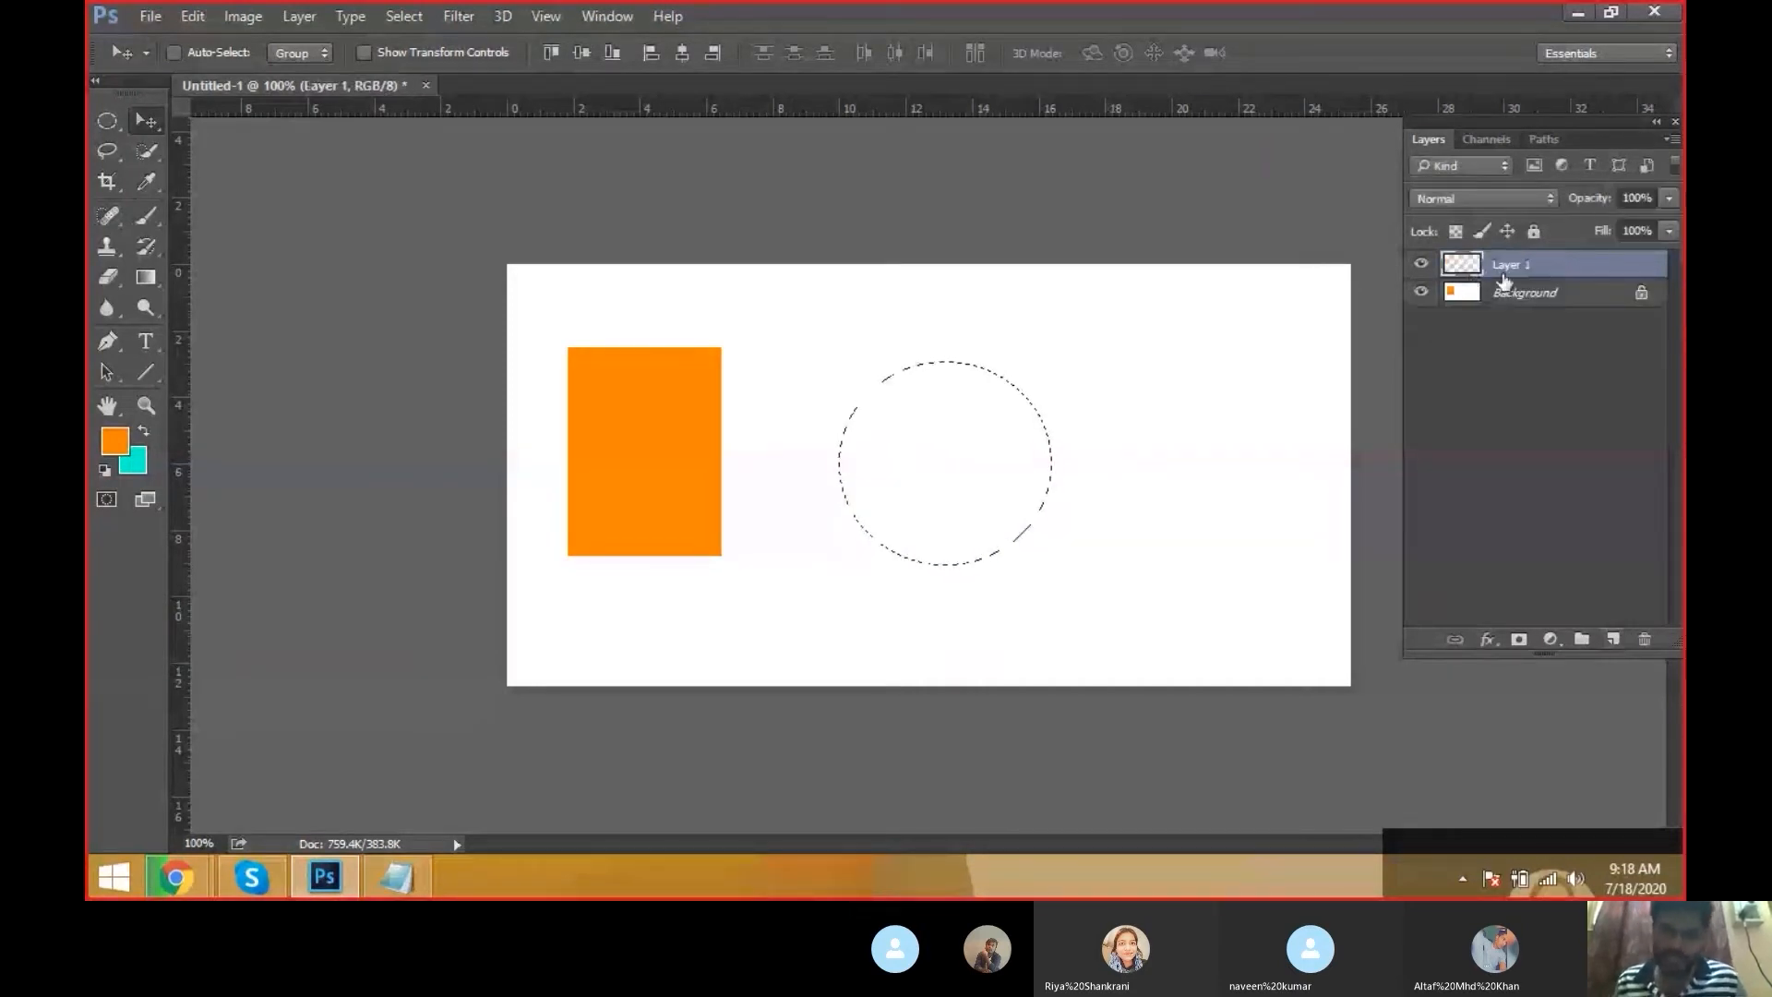
pyautogui.hotkey('alt', 'BackSpace')
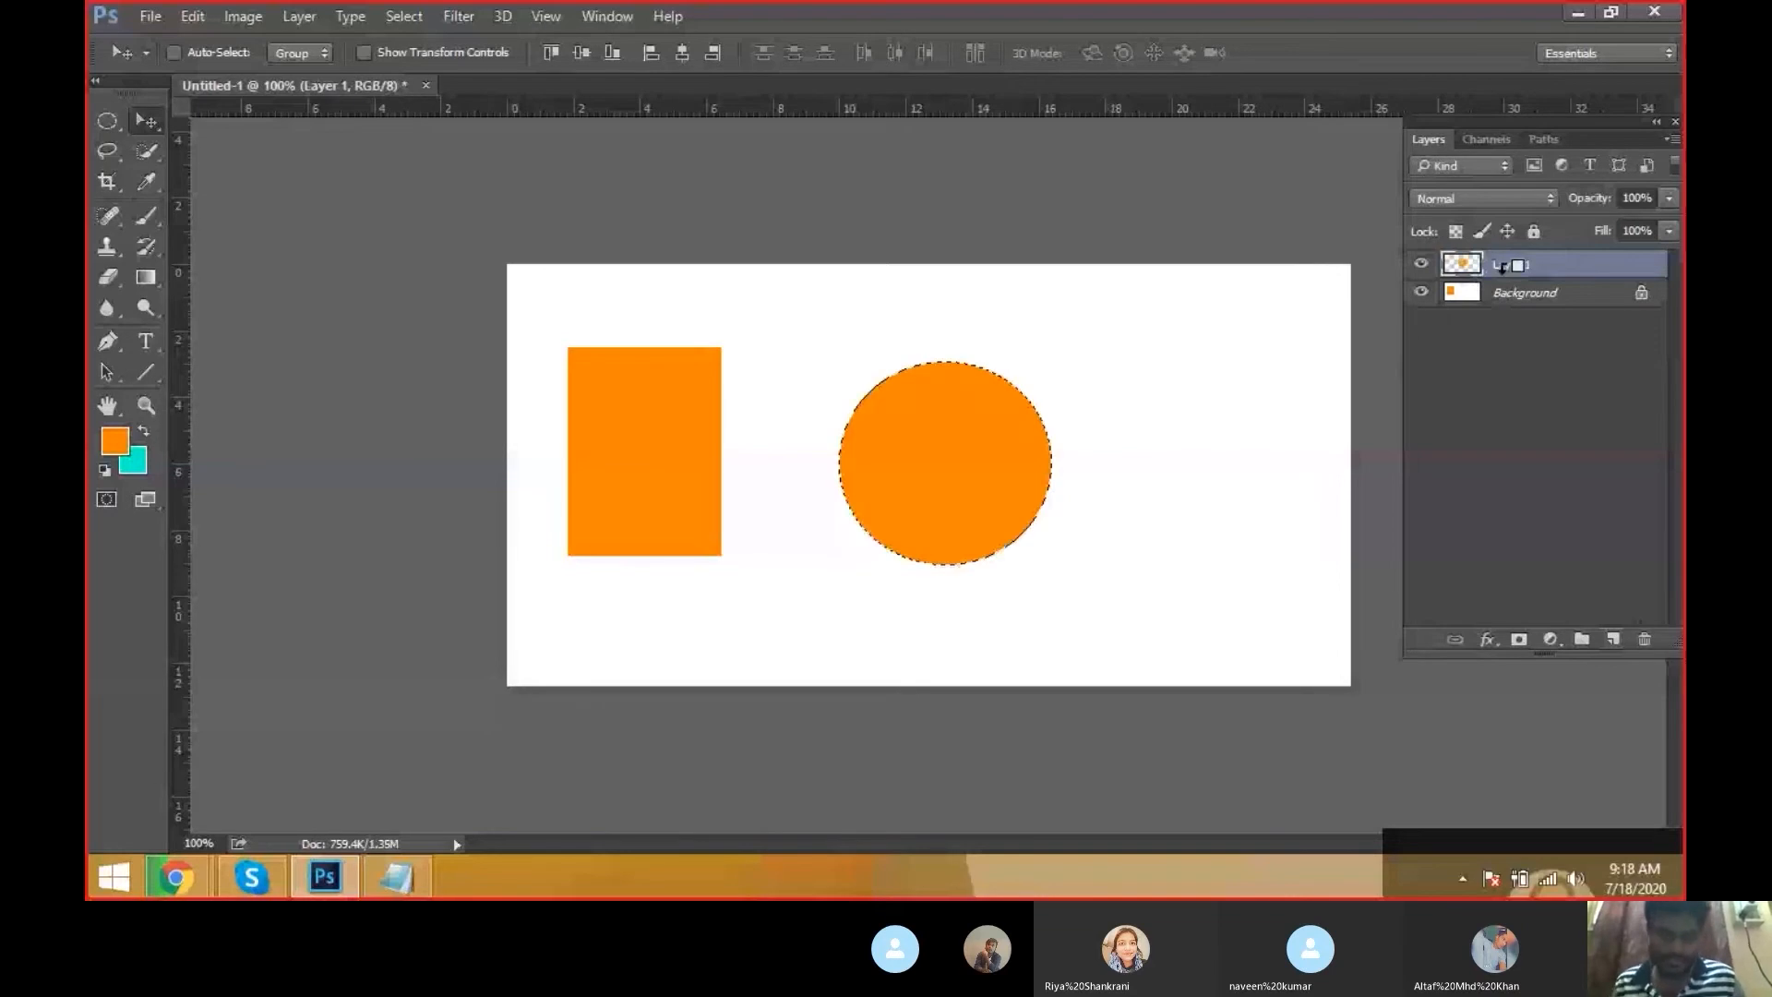
pyautogui.hotkey('ctrl', 'BackSpace')
pyautogui.hotkey('ctrl', 'd')
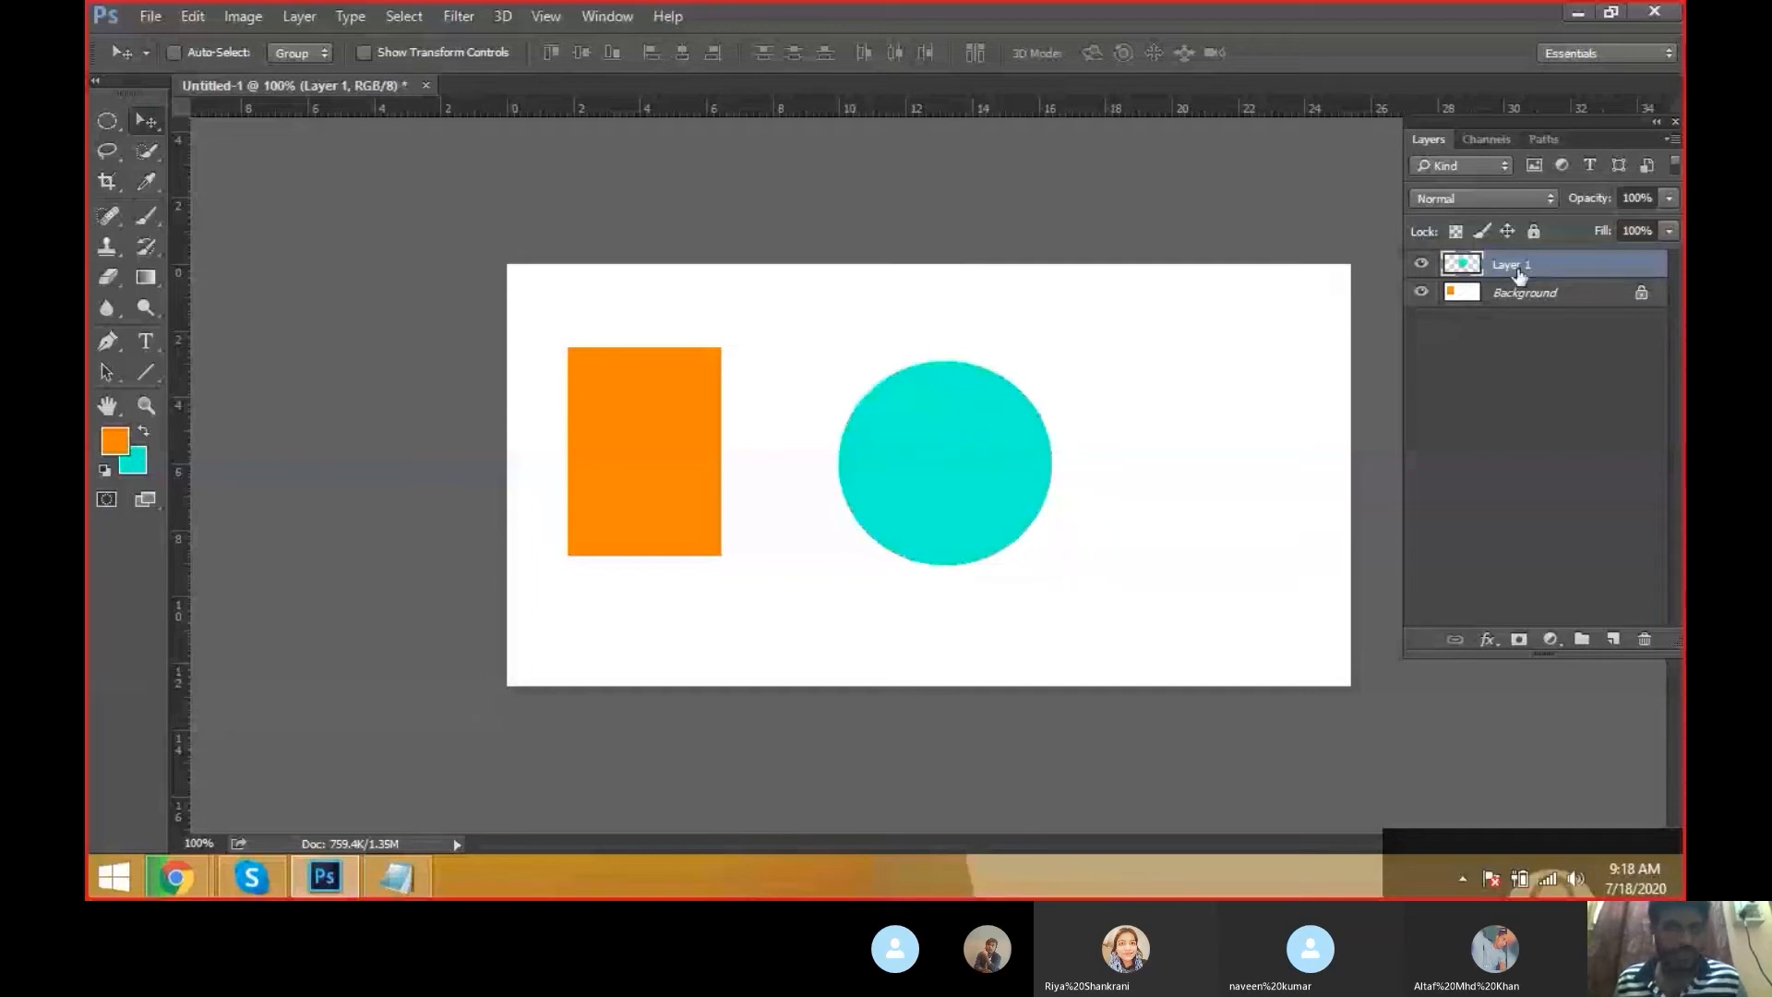
# Move the turquoise circle around on its own layer, then make the Background layer active and try picking the orange rectangle
pyautogui.moveTo(835, 503); pyautogui.dragTo(1111, 559)
pyautogui.hotkey('ctrl', 'z')
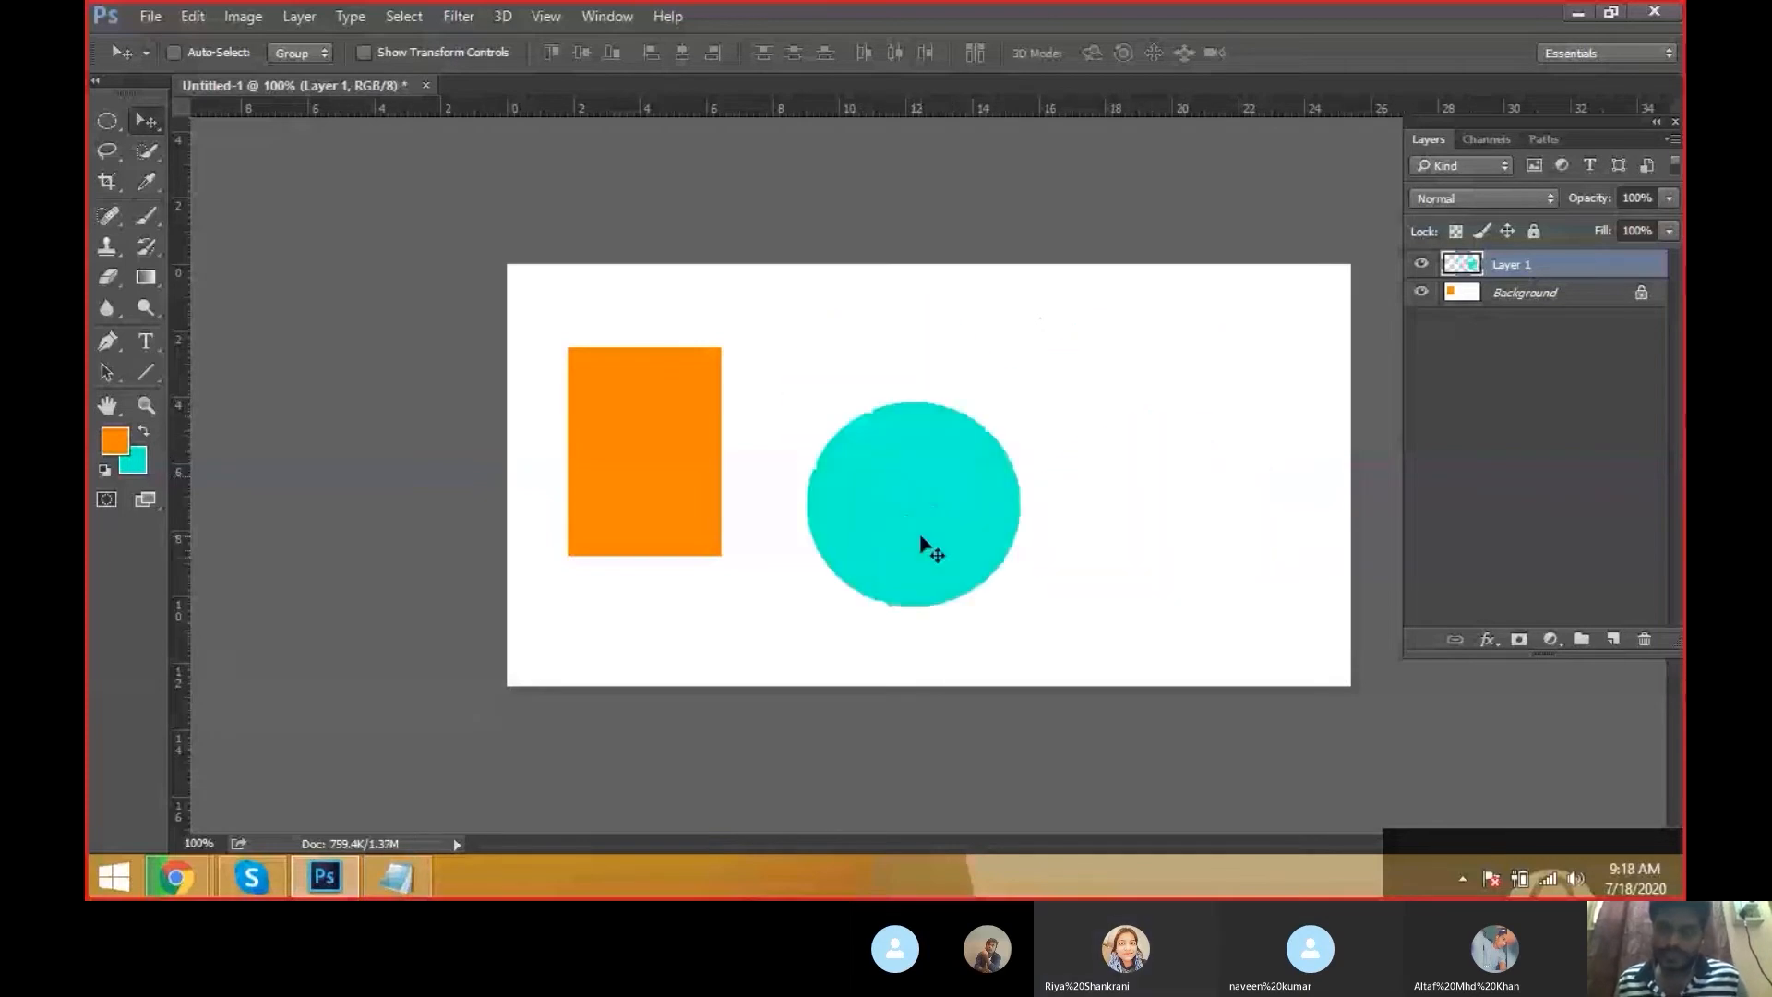
pyautogui.click(1523, 293)
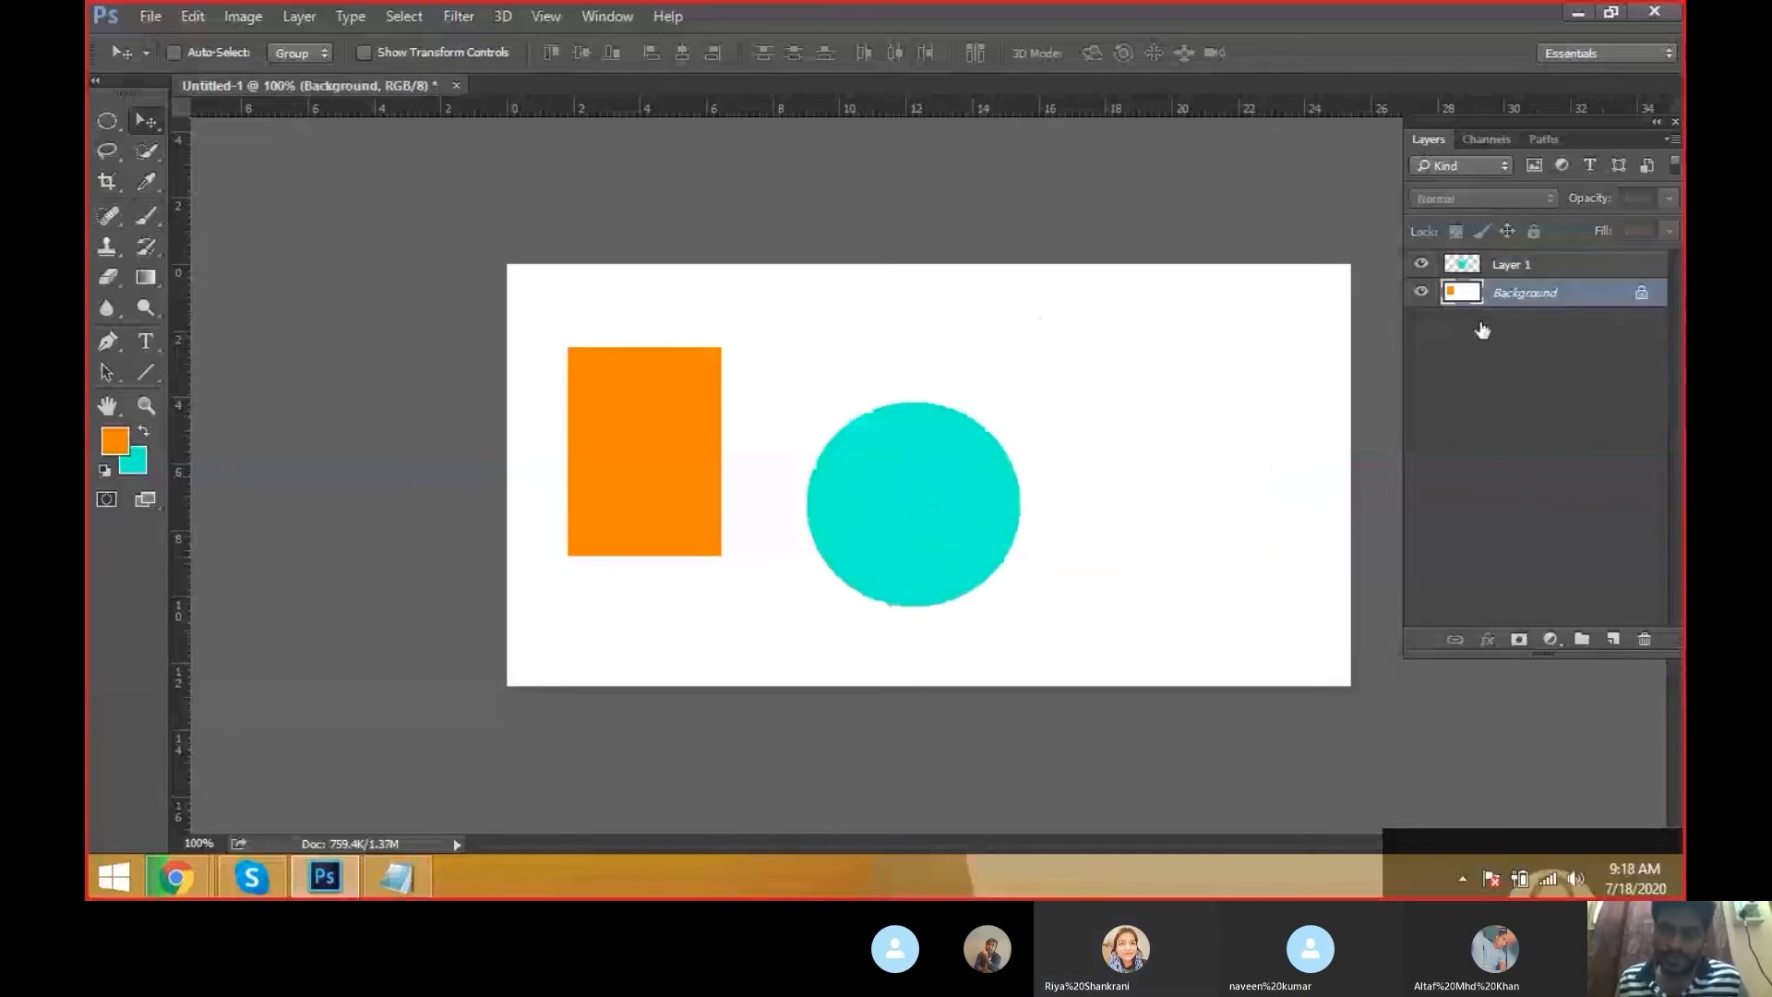
pyautogui.click(689, 459)
pyautogui.click(889, 351)
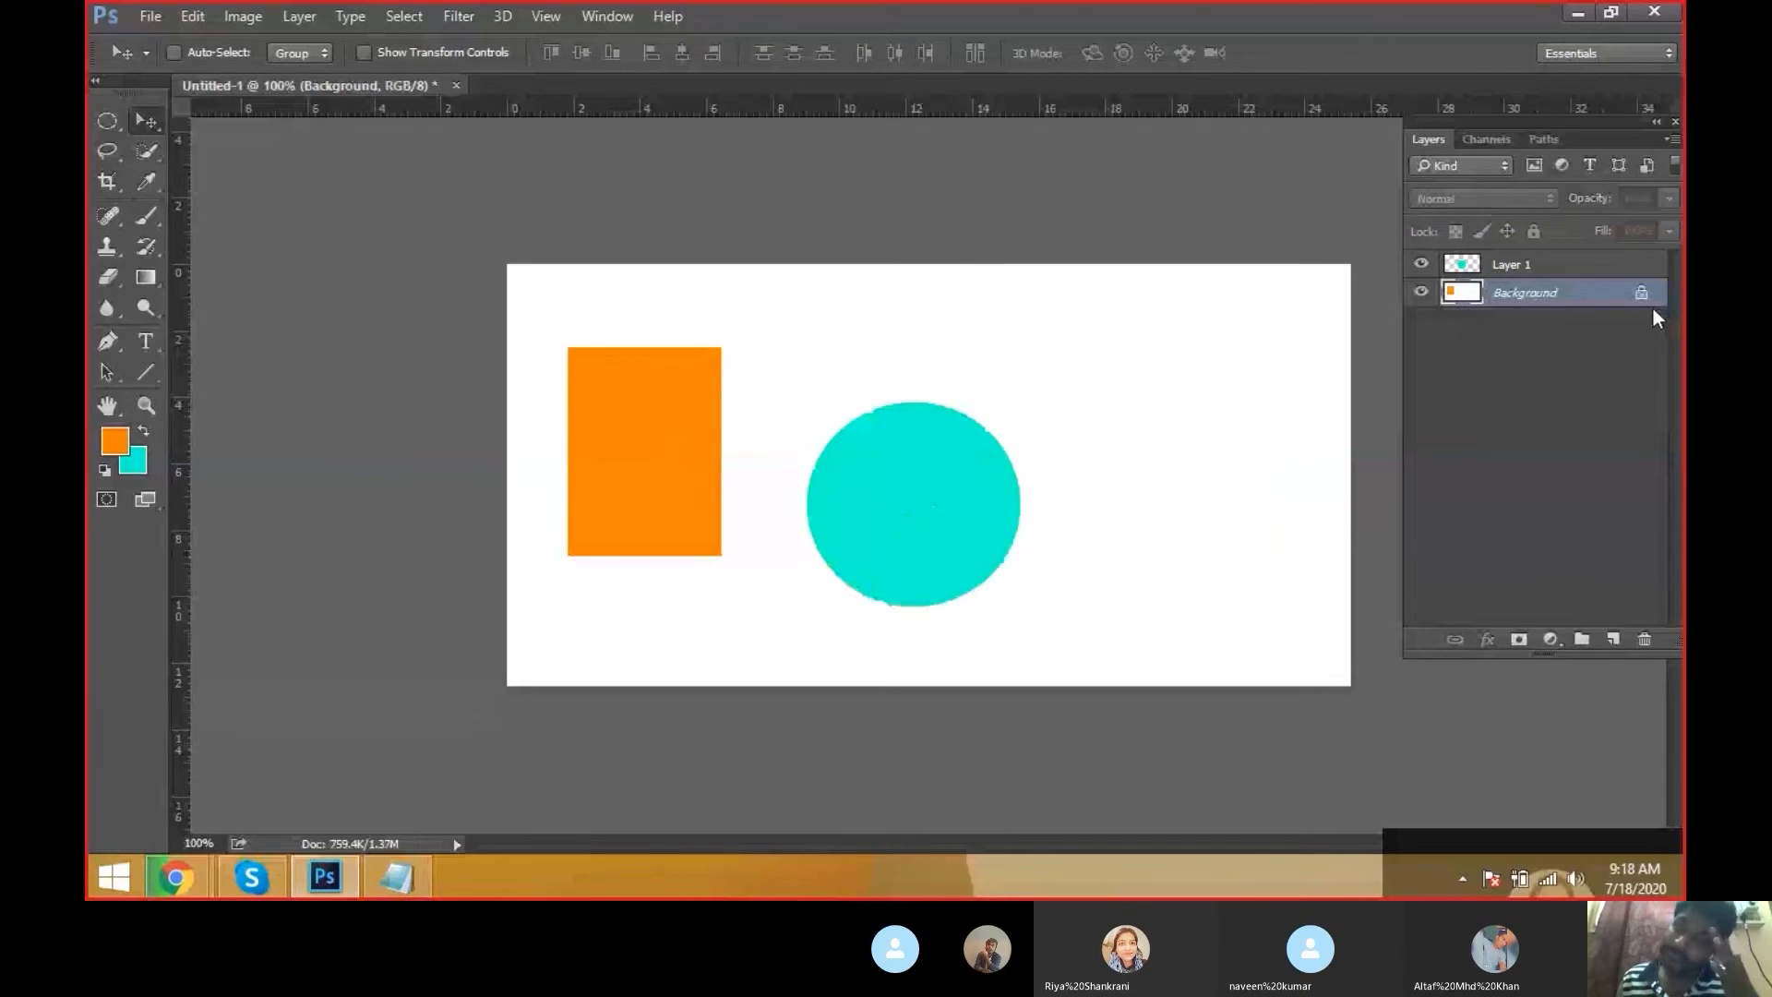
# Step backward through the history past the circle's layer and the orange fill, leaving only the empty rectangular selection
pyautogui.hotkey('ctrl', 'alt', 'z')
pyautogui.hotkey('ctrl', 'alt', 'z')
pyautogui.hotkey('ctrl', 'alt', 'z')
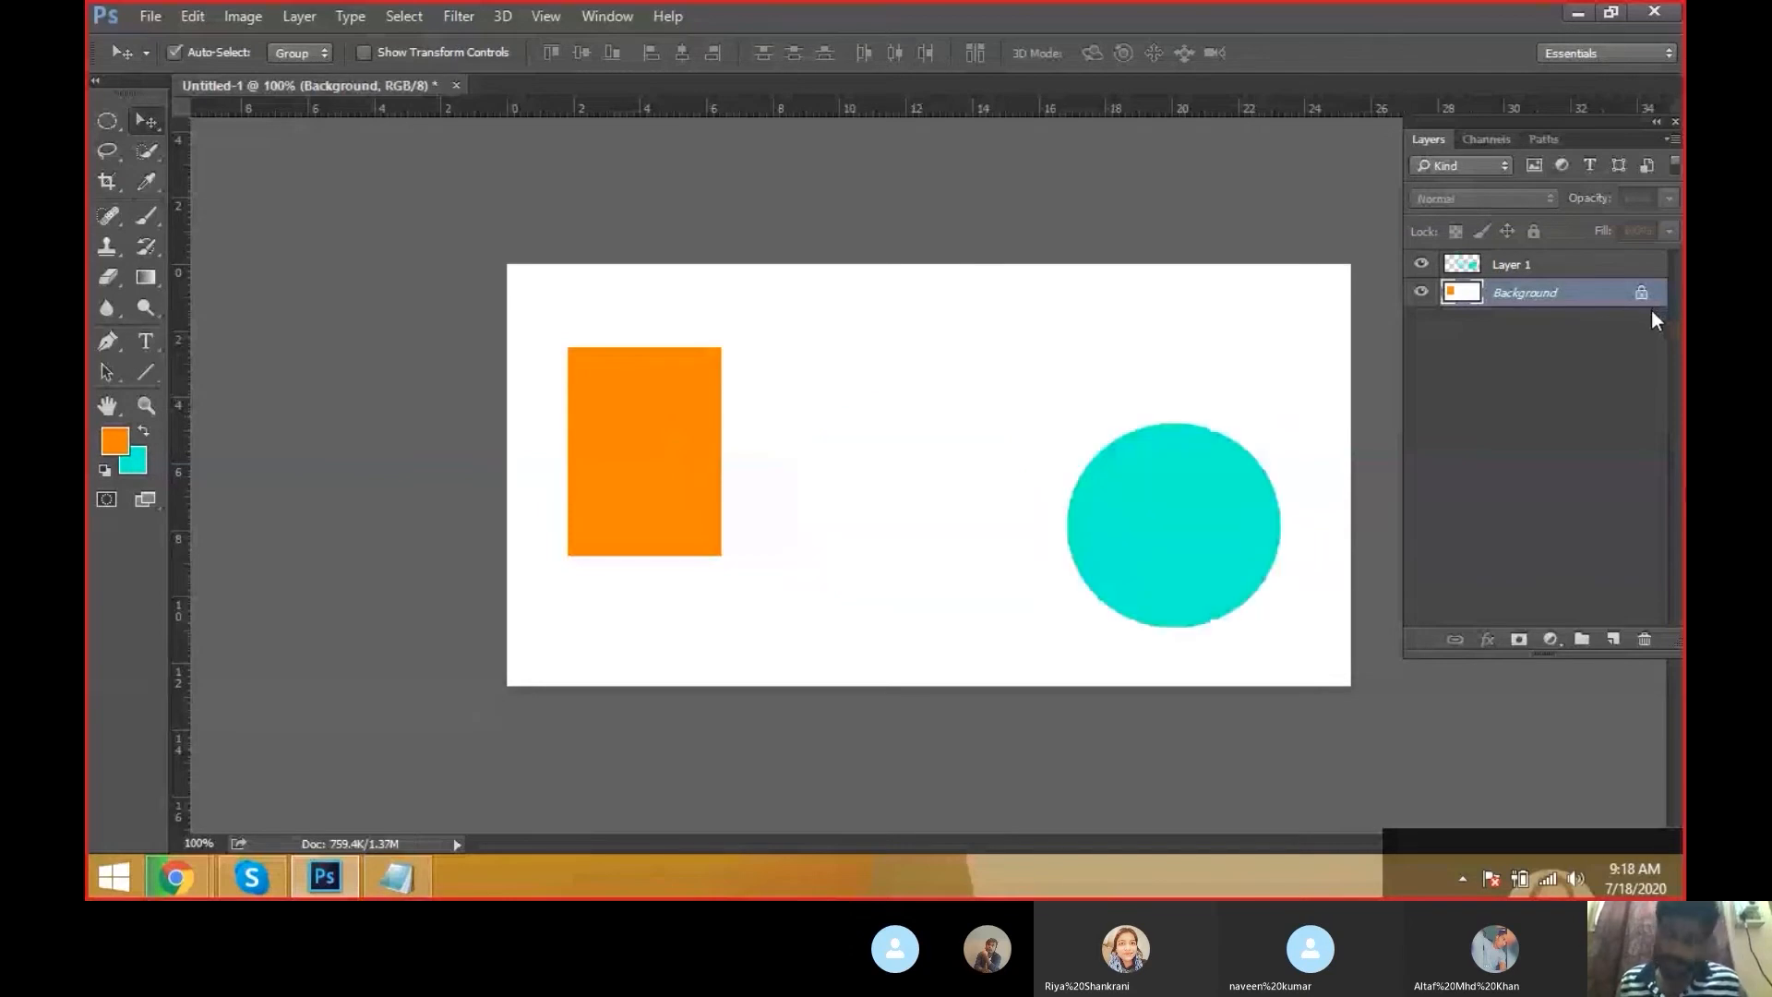
pyautogui.hotkey('ctrl', 'alt', 'z')
pyautogui.hotkey('ctrl', 'alt', 'z')
pyautogui.hotkey('ctrl', 'alt', 'z')
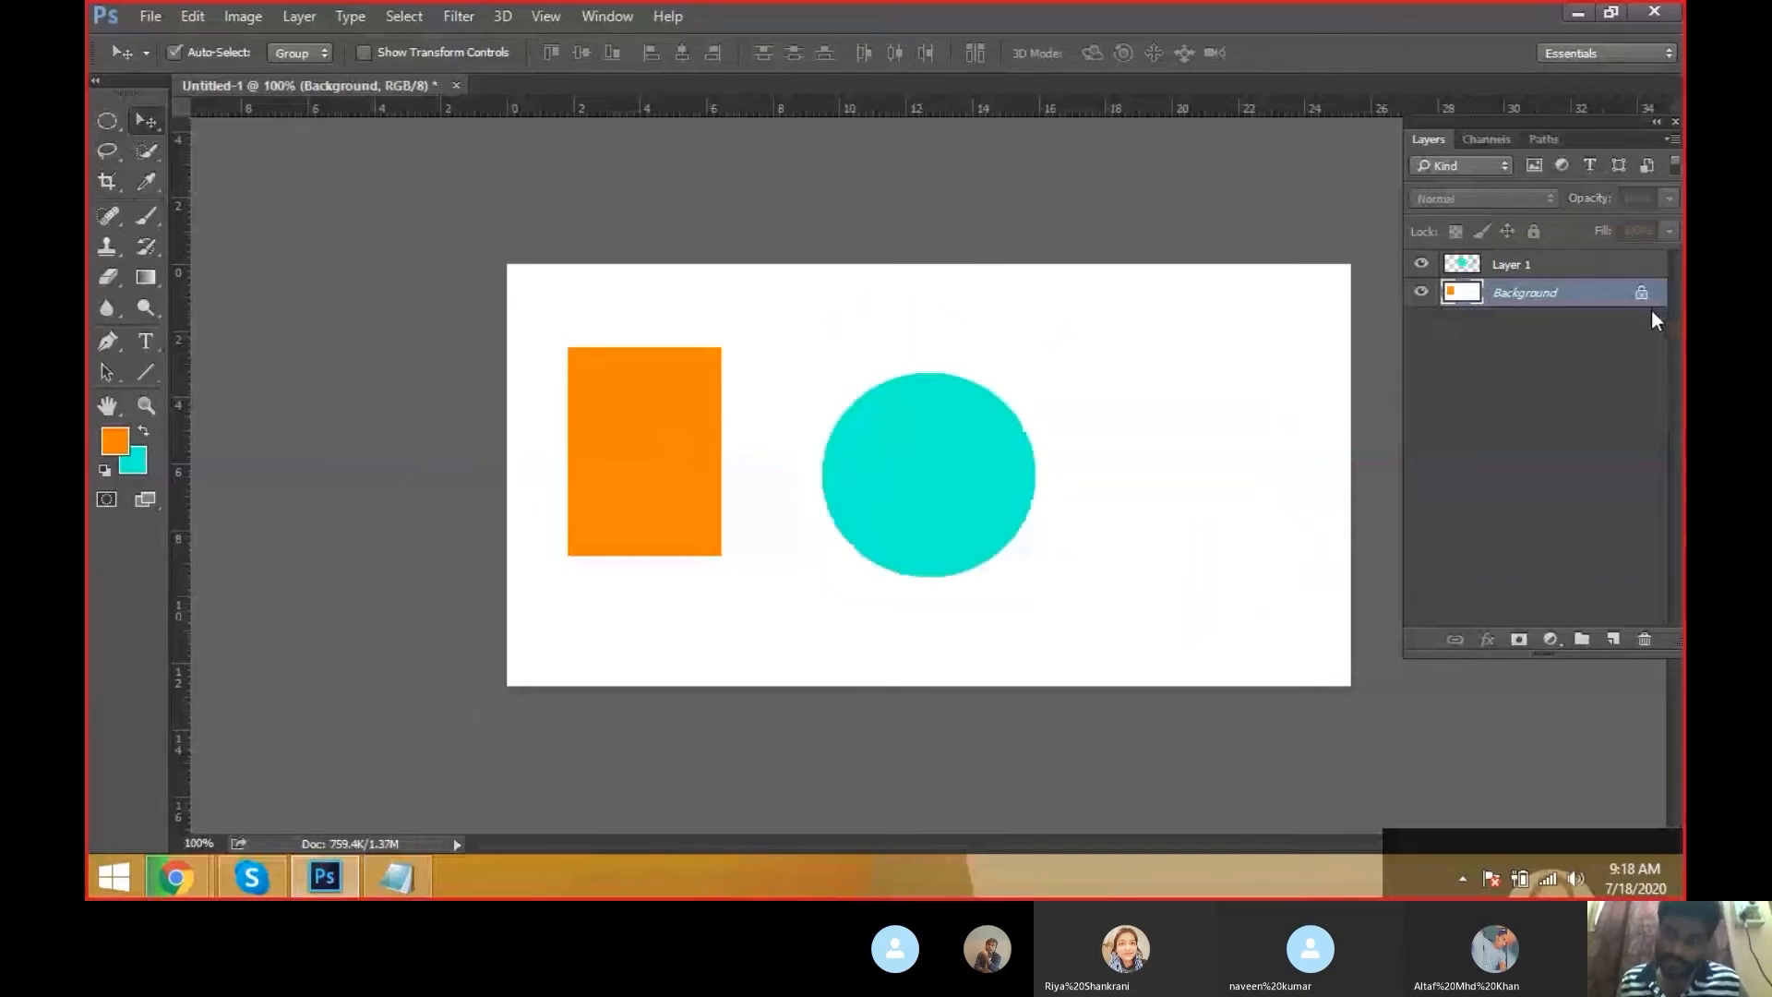
pyautogui.hotkey('ctrl', 'alt', 'z')
pyautogui.hotkey('ctrl', 'alt', 'z')
pyautogui.hotkey('ctrl', 'alt', 'z')
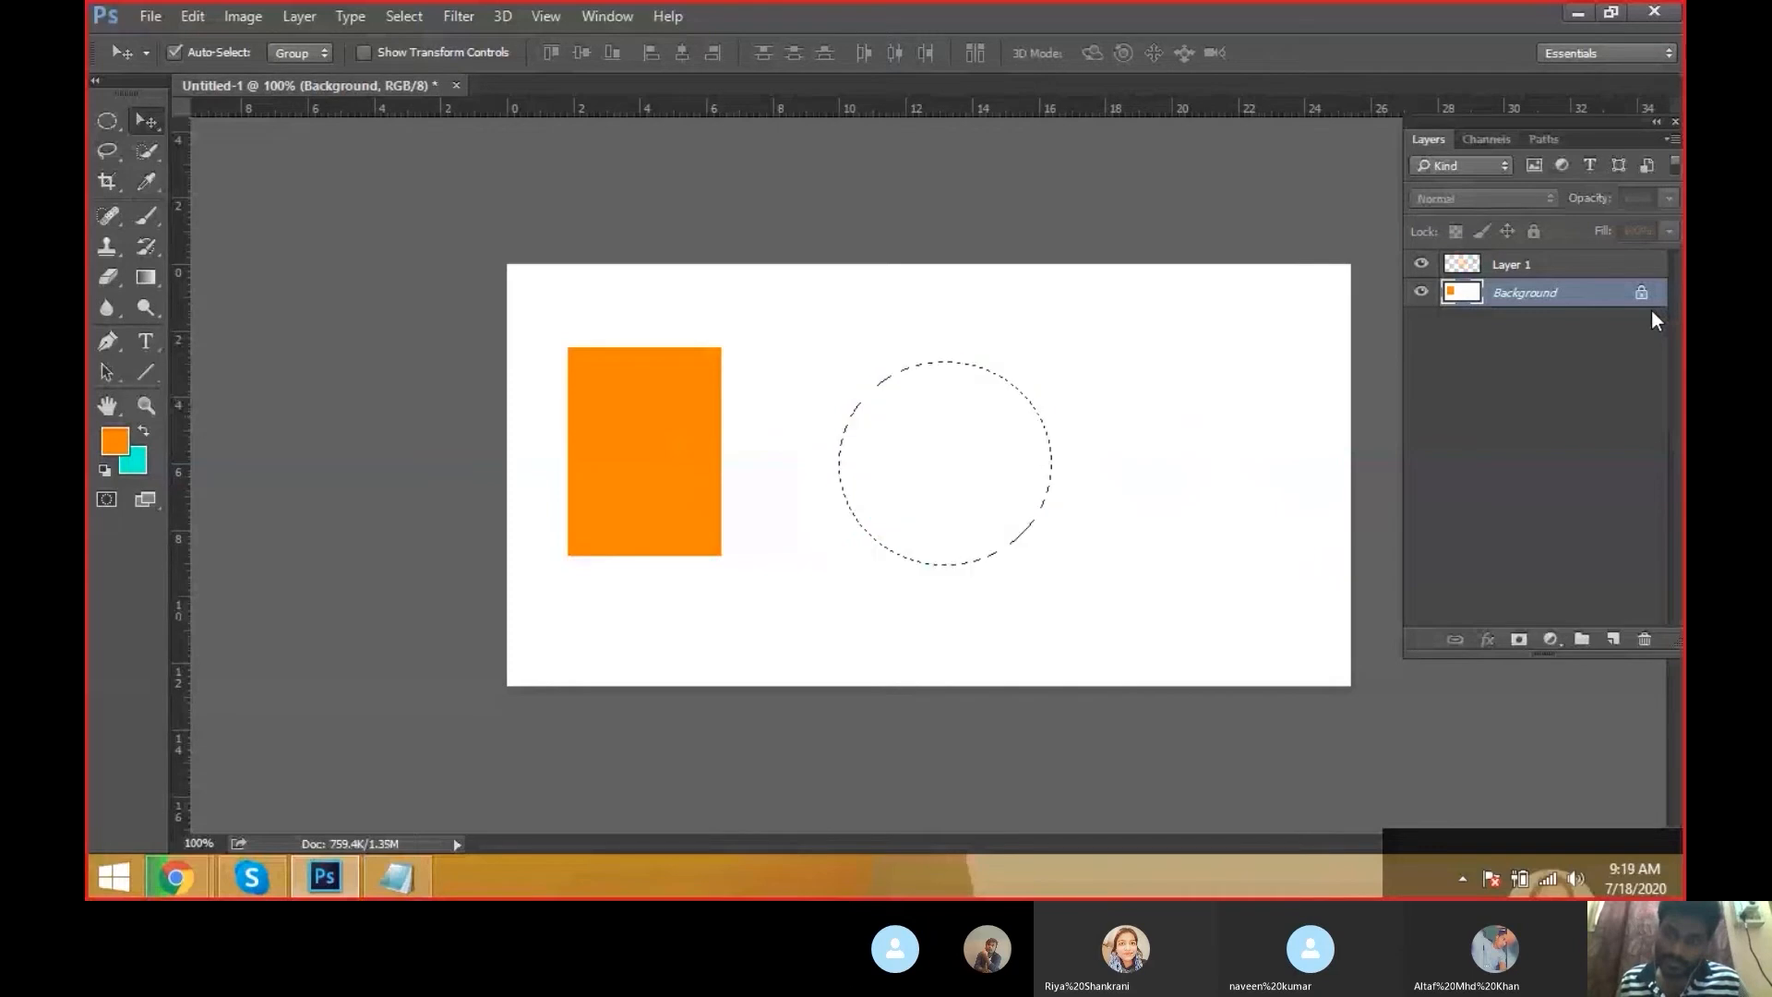
pyautogui.hotkey('ctrl', 'alt', 'z')
pyautogui.hotkey('ctrl', 'alt', 'z')
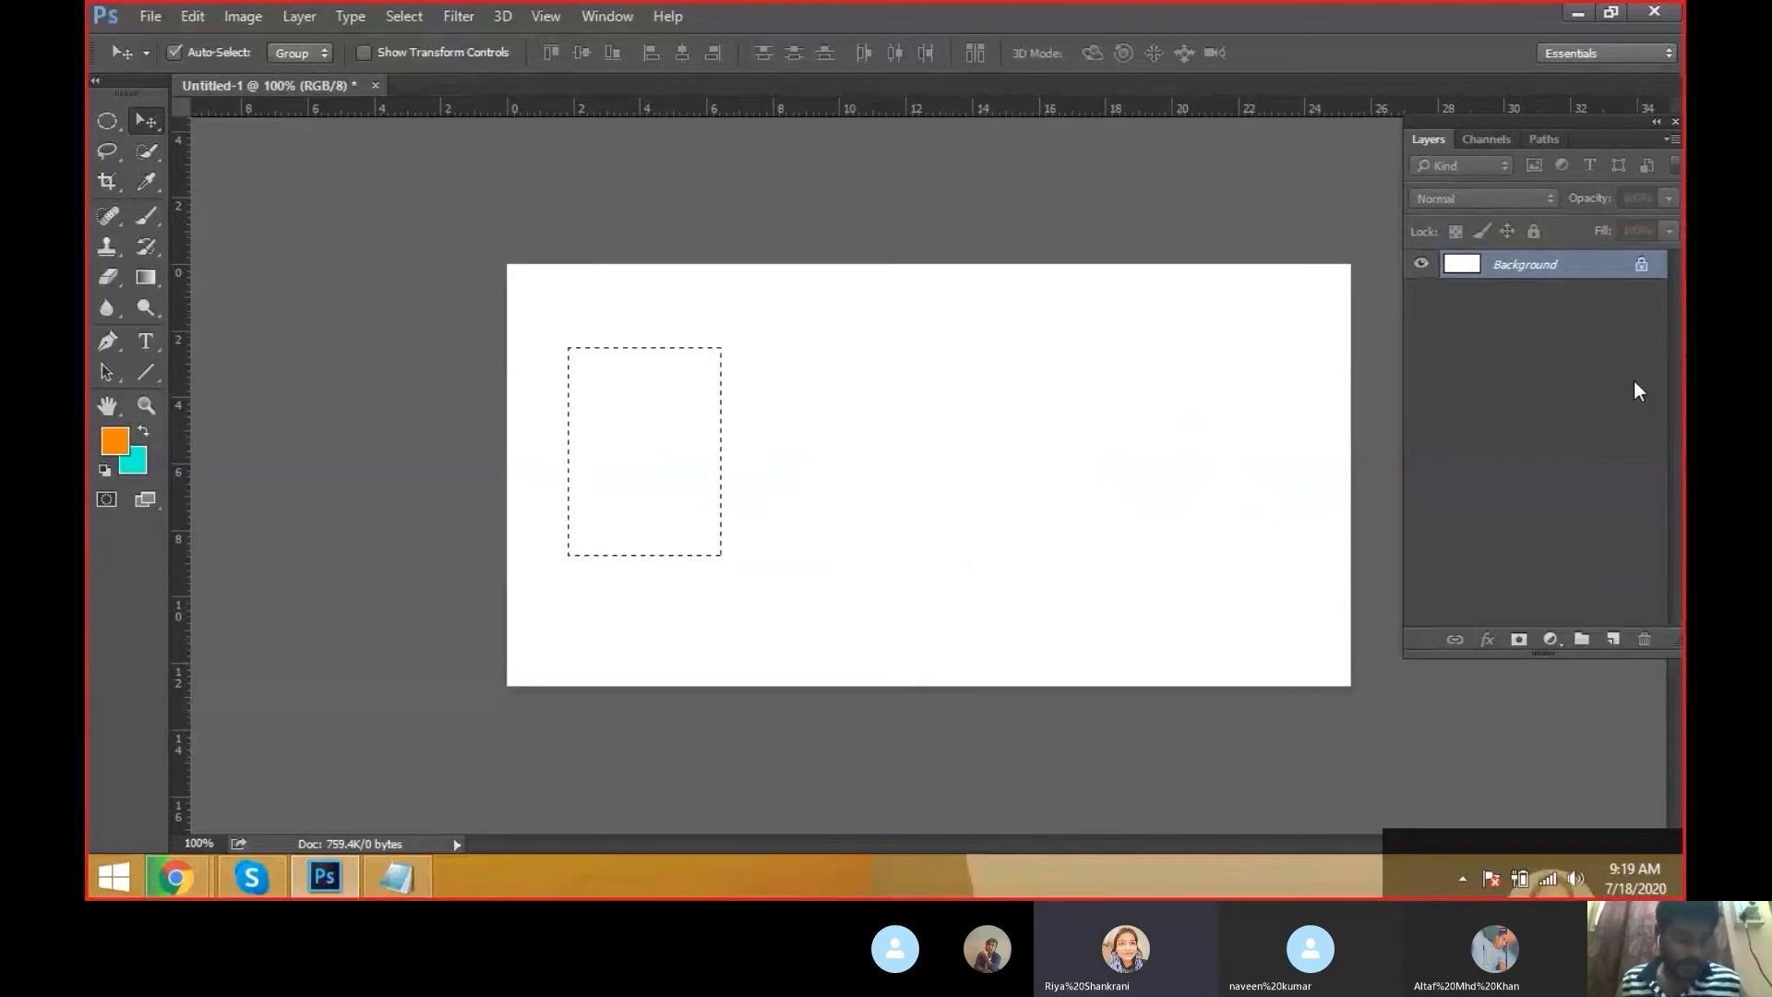
pyautogui.press('ctrl')
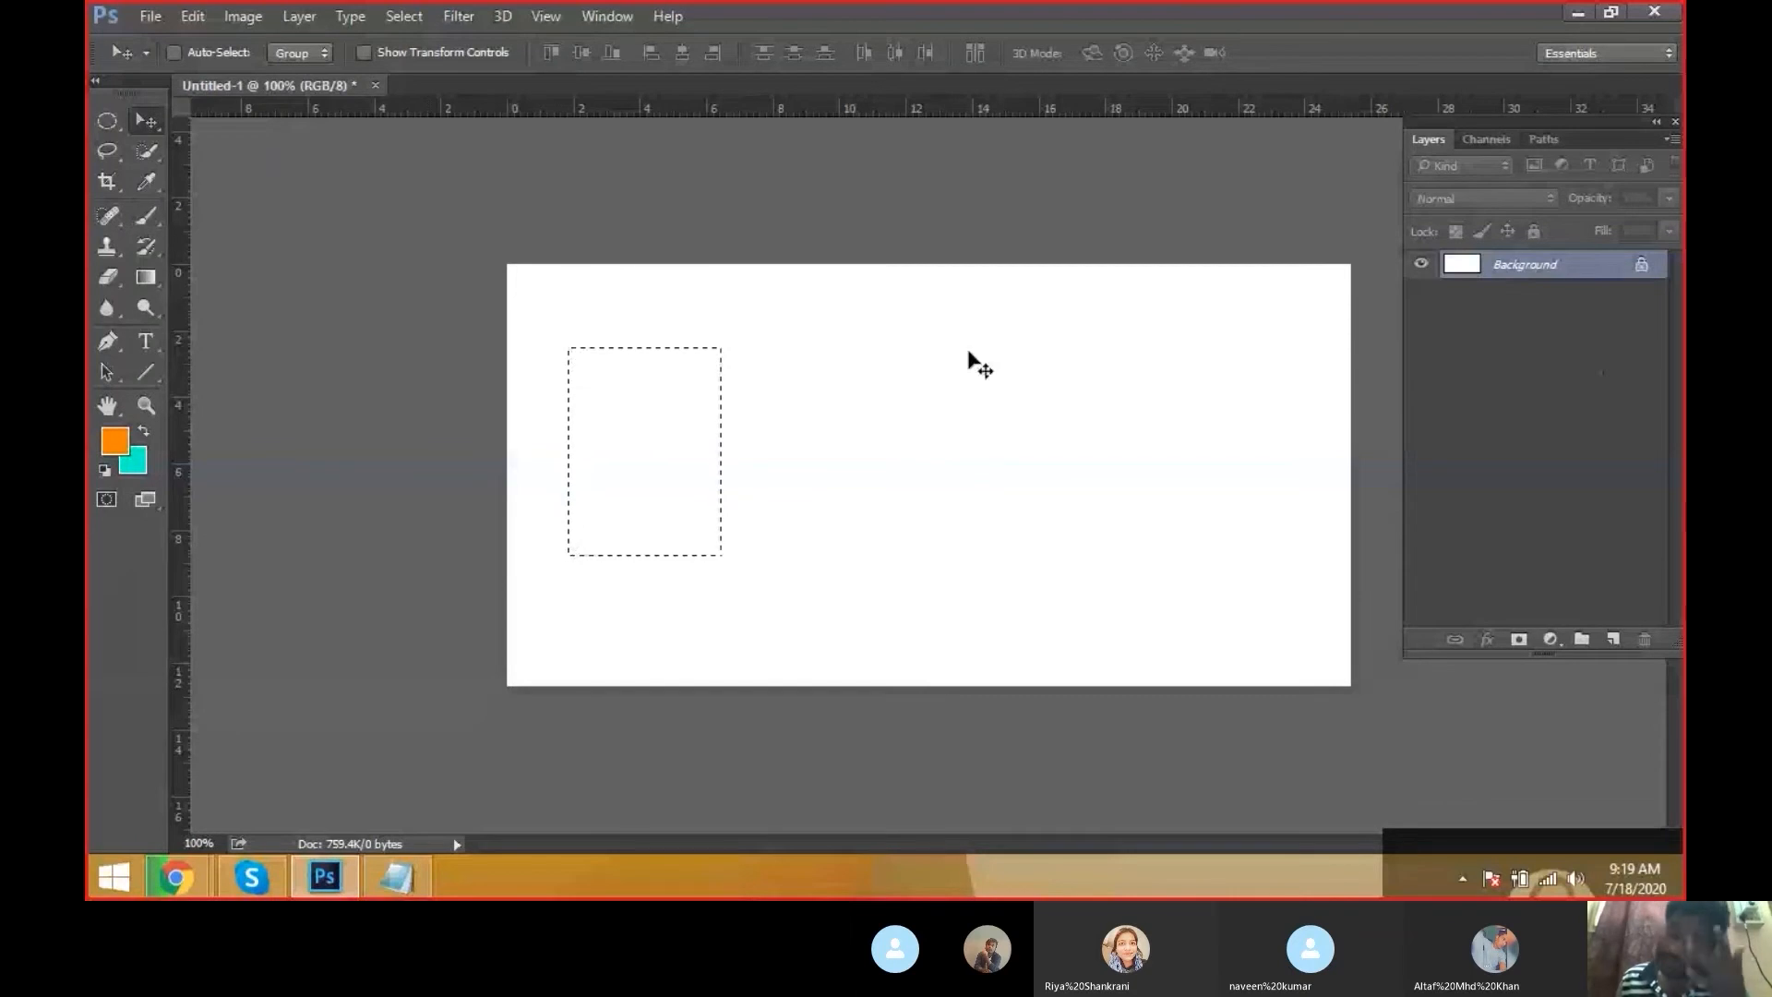
# Add an empty layer above the Background and undo it
pyautogui.click(1614, 641)
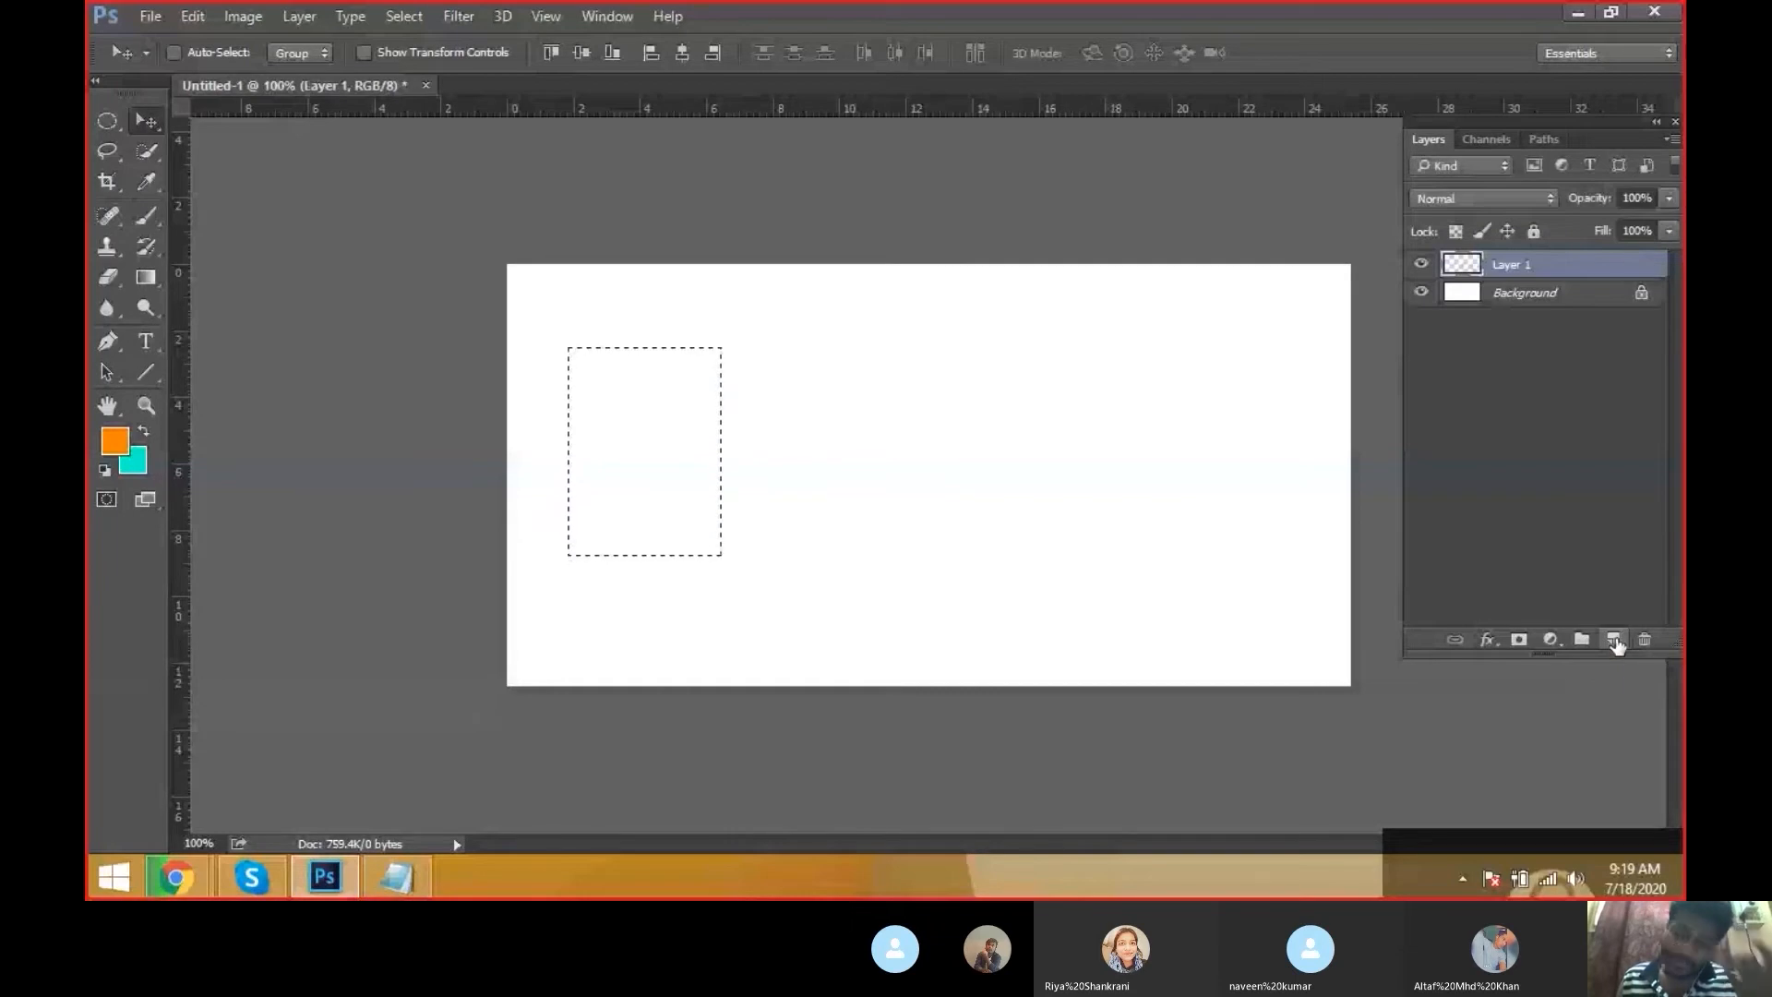
pyautogui.press('ctrl')
pyautogui.hotkey('ctrl', 'z')
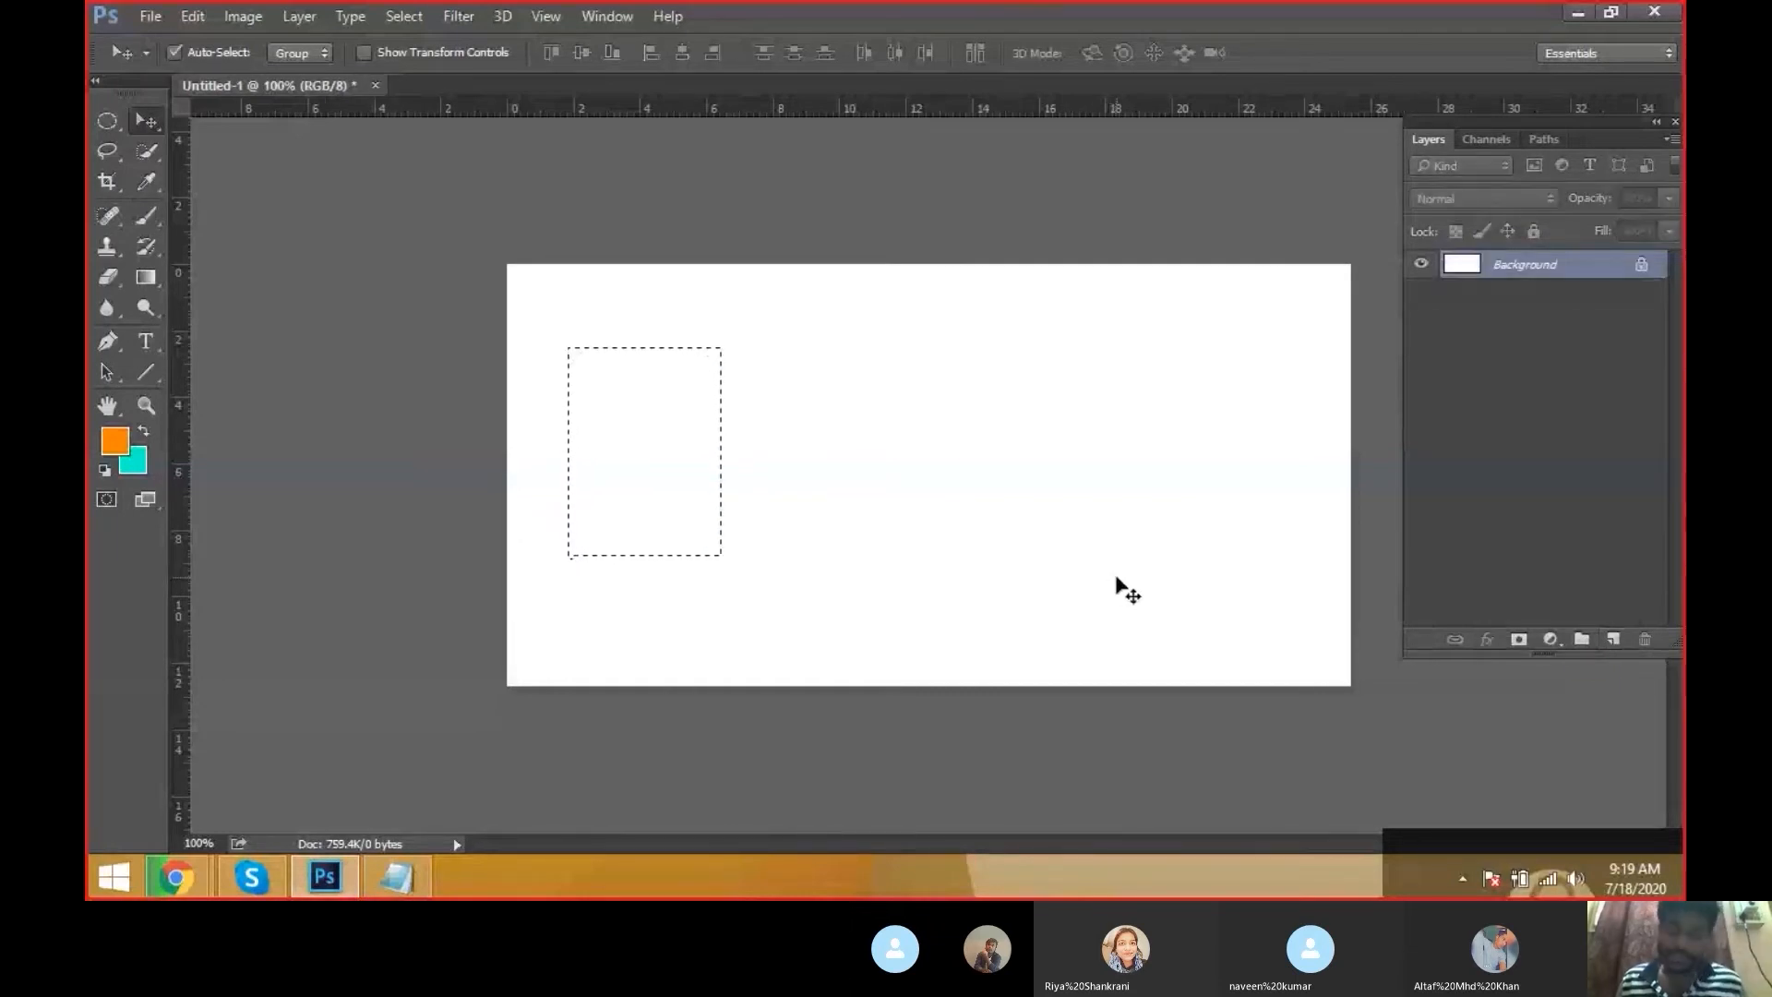
# Create a new layer through the New Layer dialog with the default name and settings
pyautogui.press('ctrl')
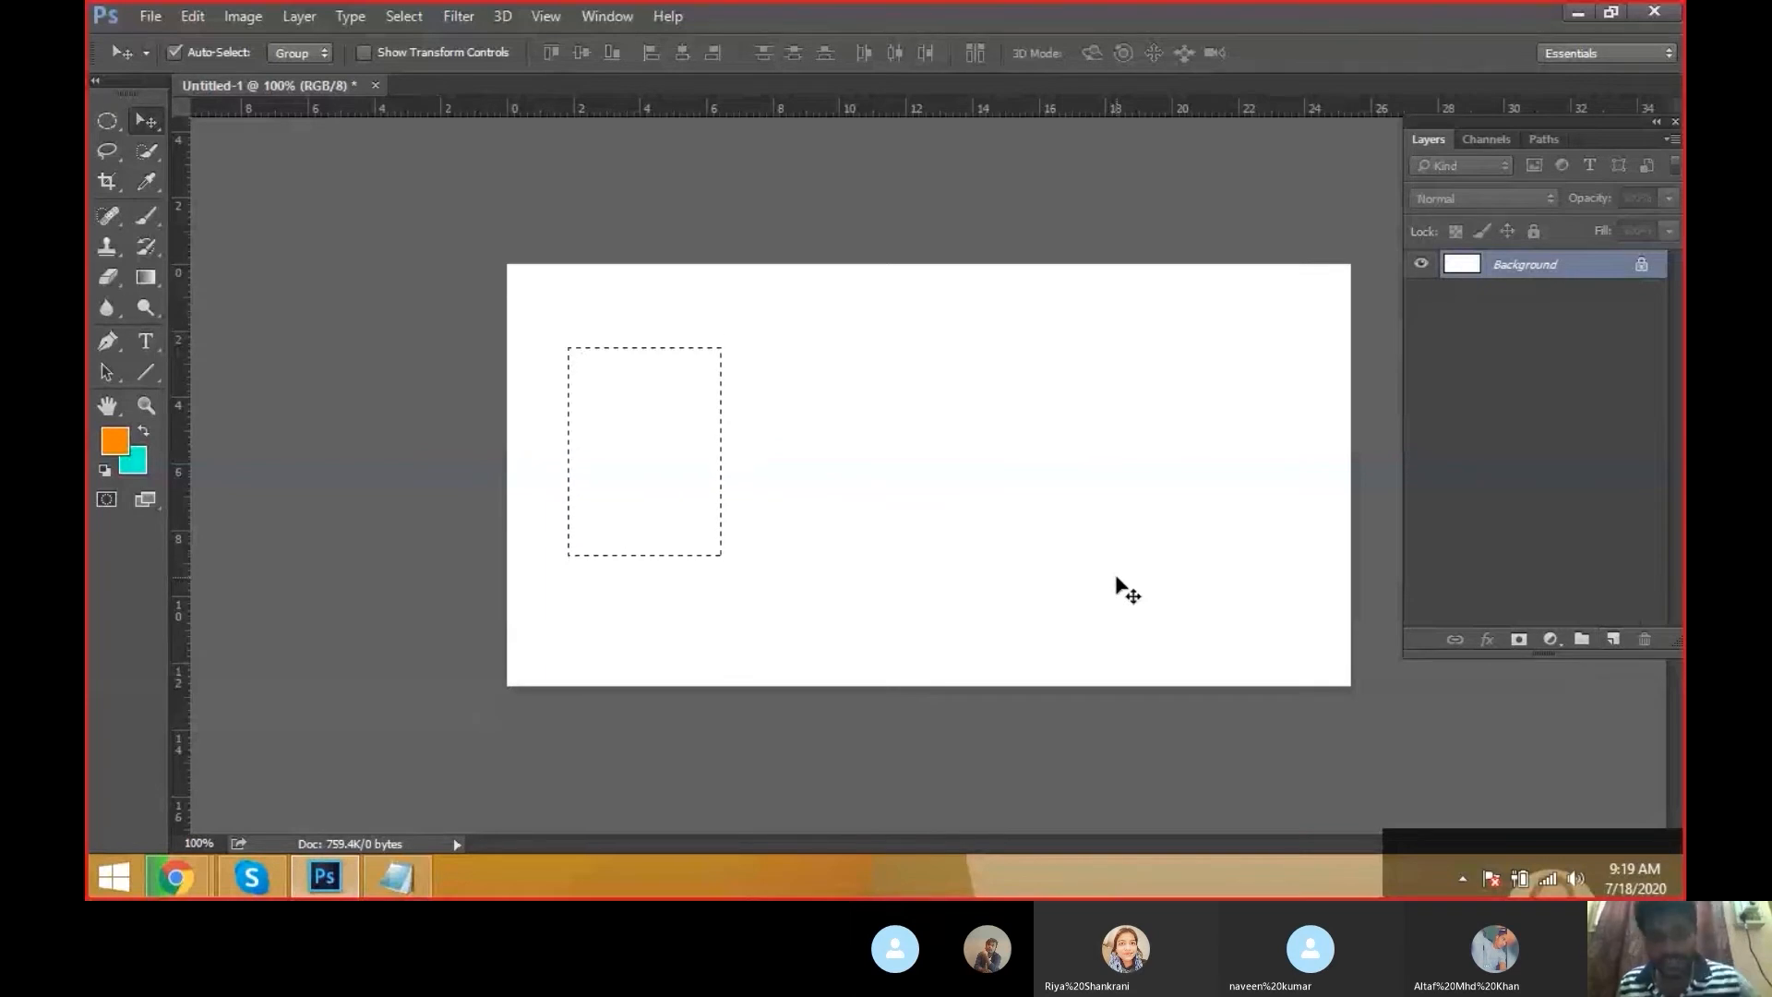
pyautogui.hotkey('ctrl', 'shift', 'n')
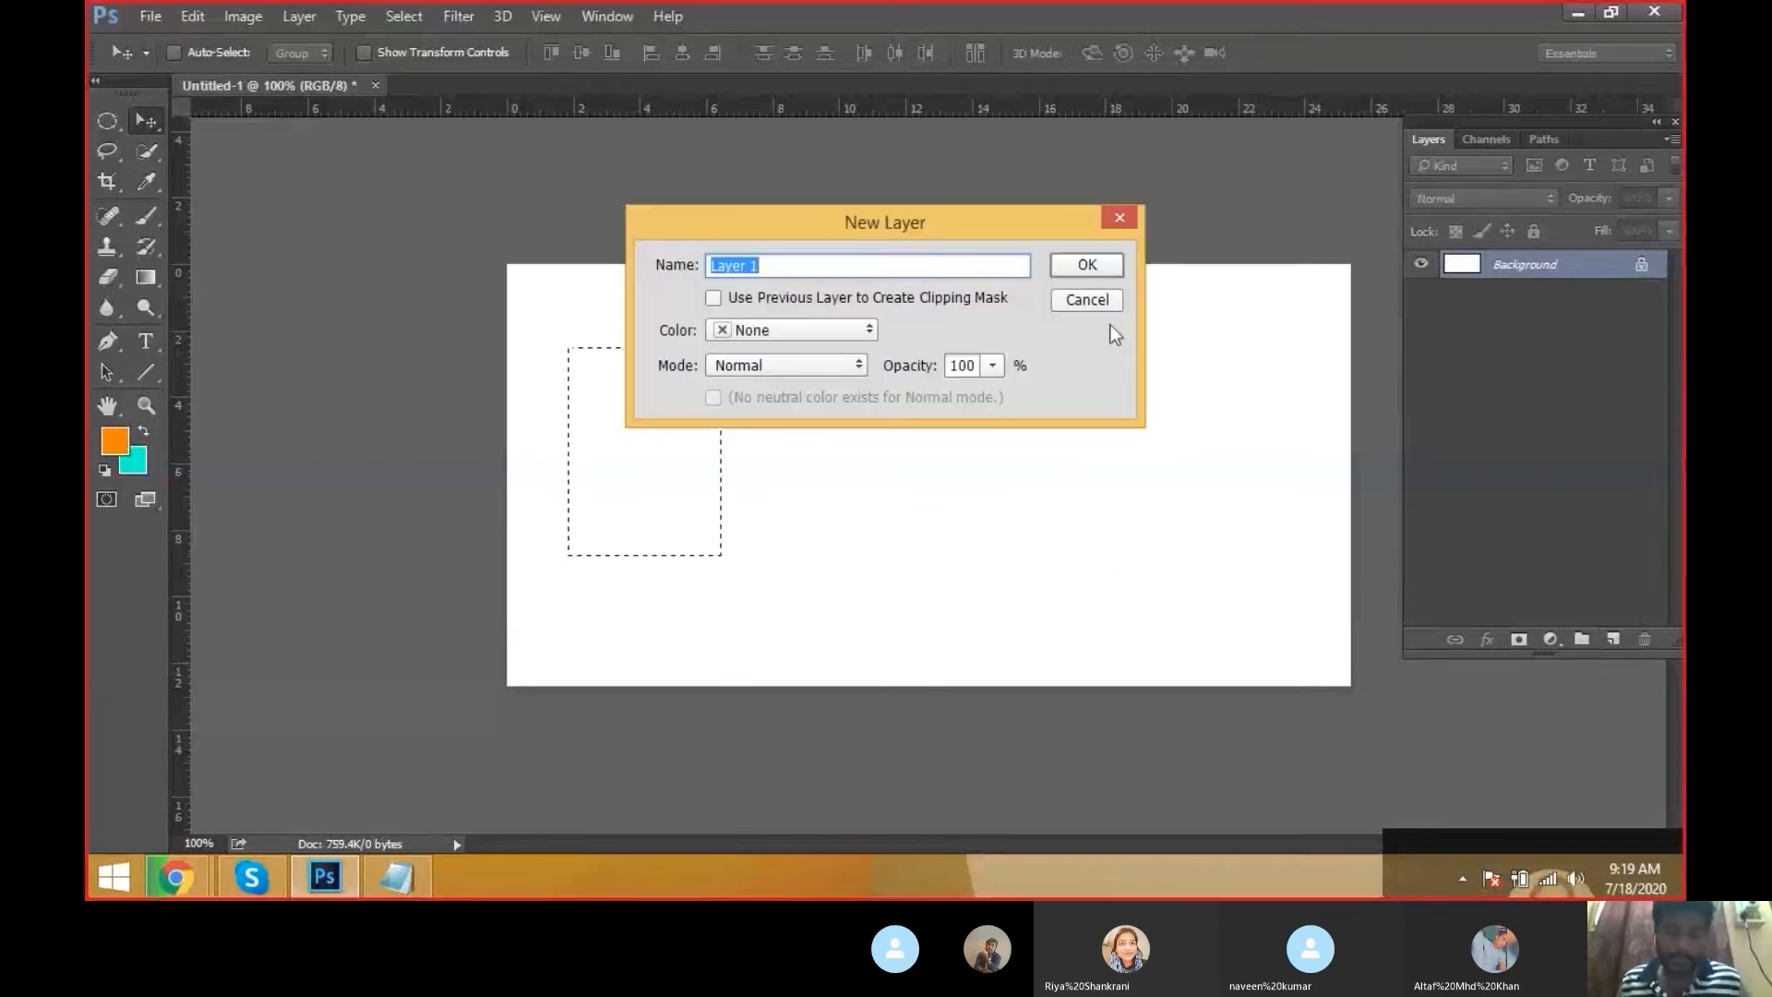
pyautogui.click(1088, 267)
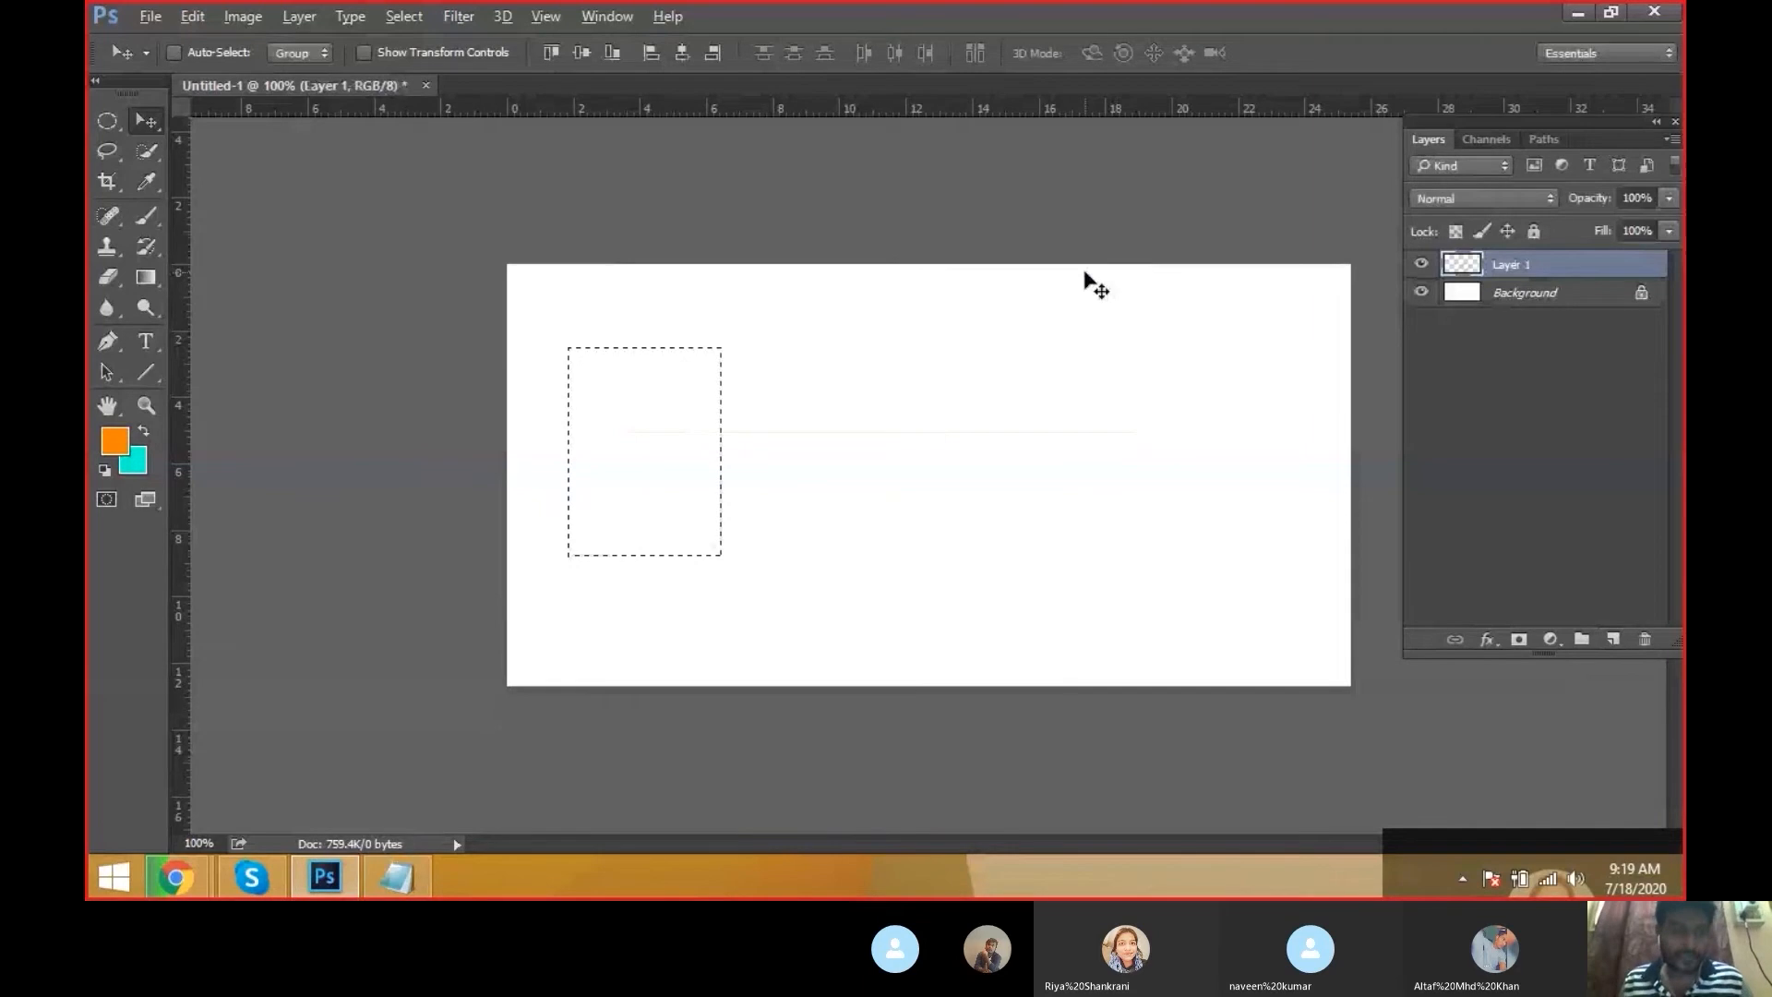
# Switch to the Psd-Keys notes in Notepad and add the line "Ctrl+Shift+N = To Create a New Layer"
pyautogui.hotkey('alt', 'Tab')
pyautogui.click(641, 646)
pyautogui.write('Ctrl+S')
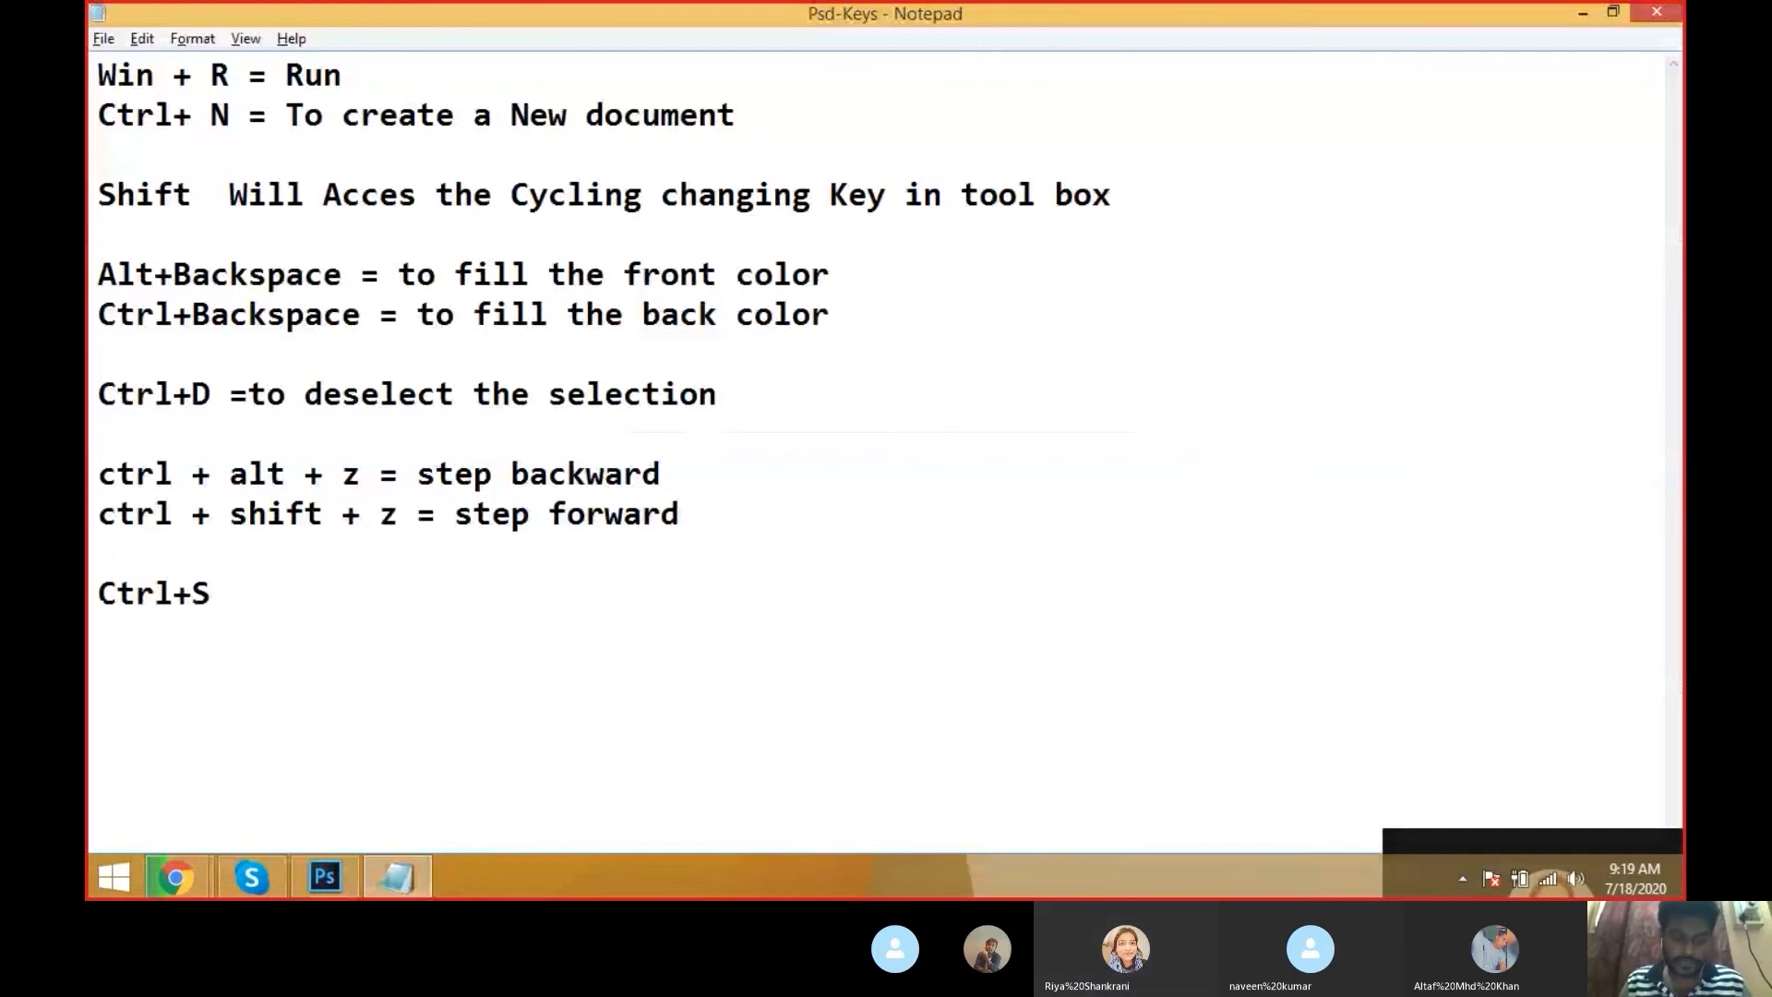
pyautogui.write('hift+N = To Create a nw')
pyautogui.press('BackSpace')
pyautogui.press('BackSpace')
pyautogui.press('BackSpace')
pyautogui.write('New Layer')
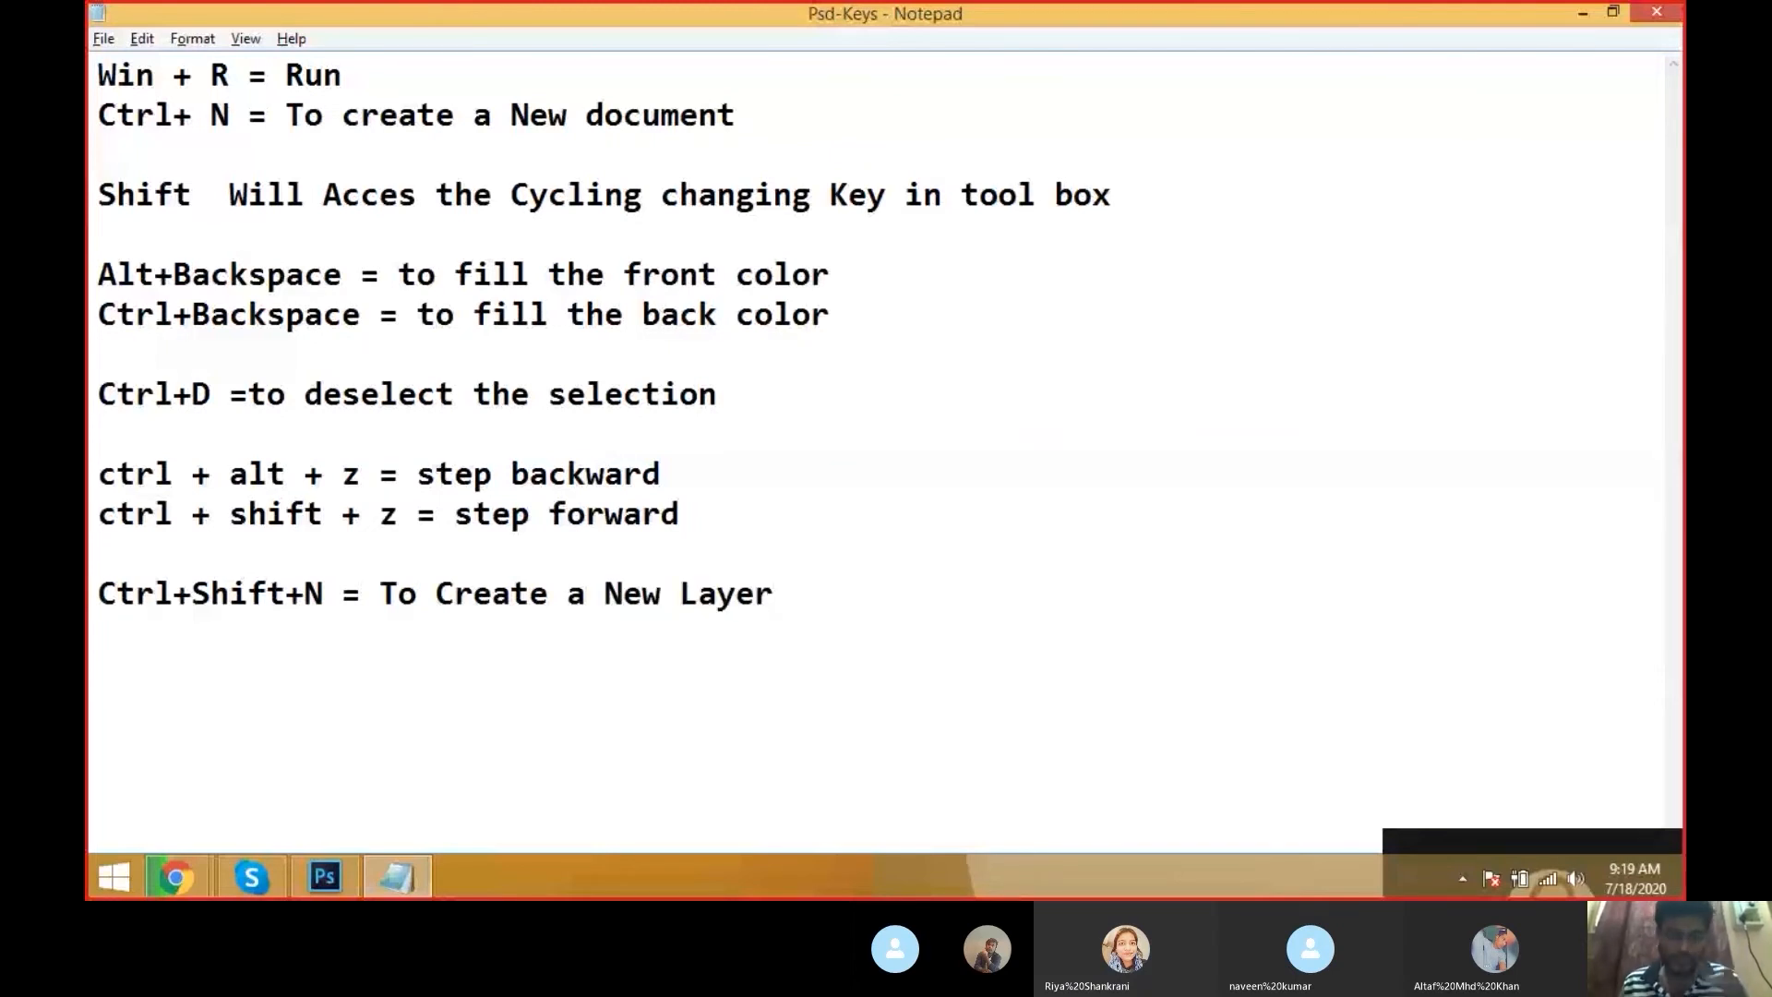
# Highlight the new-layer shortcut line in the Psd-Keys notes
pyautogui.hotkey('alt', 'Tab')
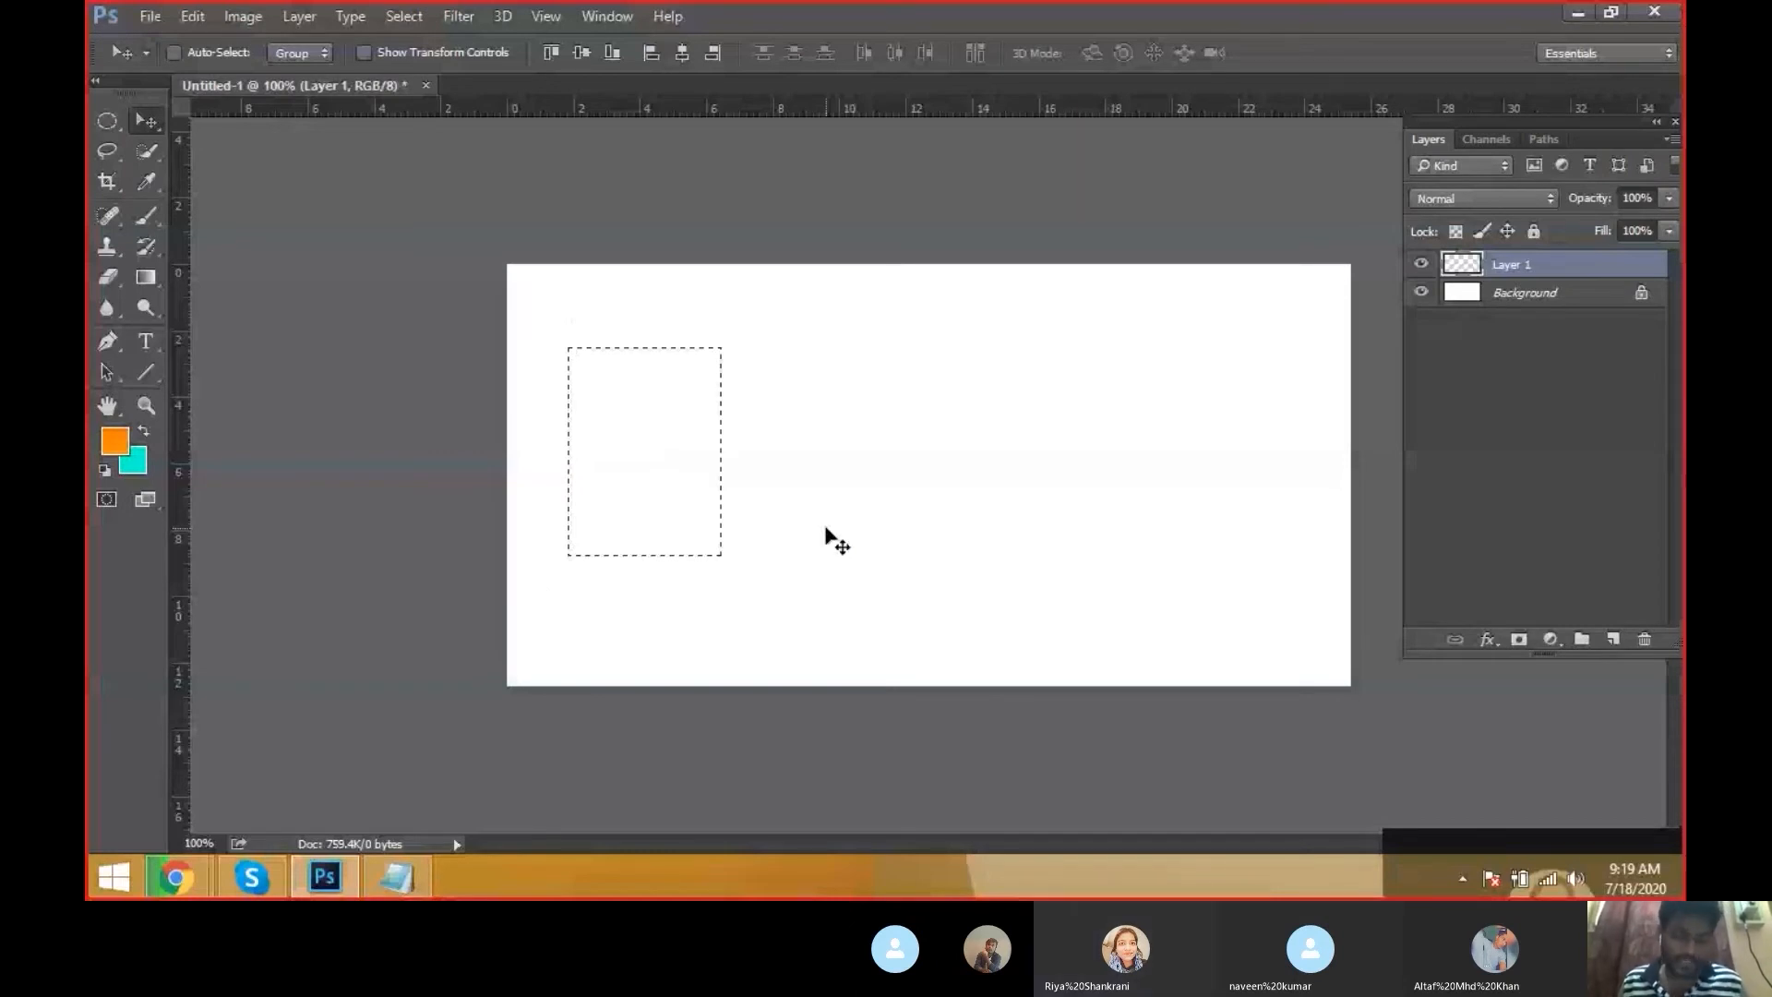
pyautogui.hotkey('alt', 'Tab')
pyautogui.moveTo(784, 593); pyautogui.dragTo(93, 574)
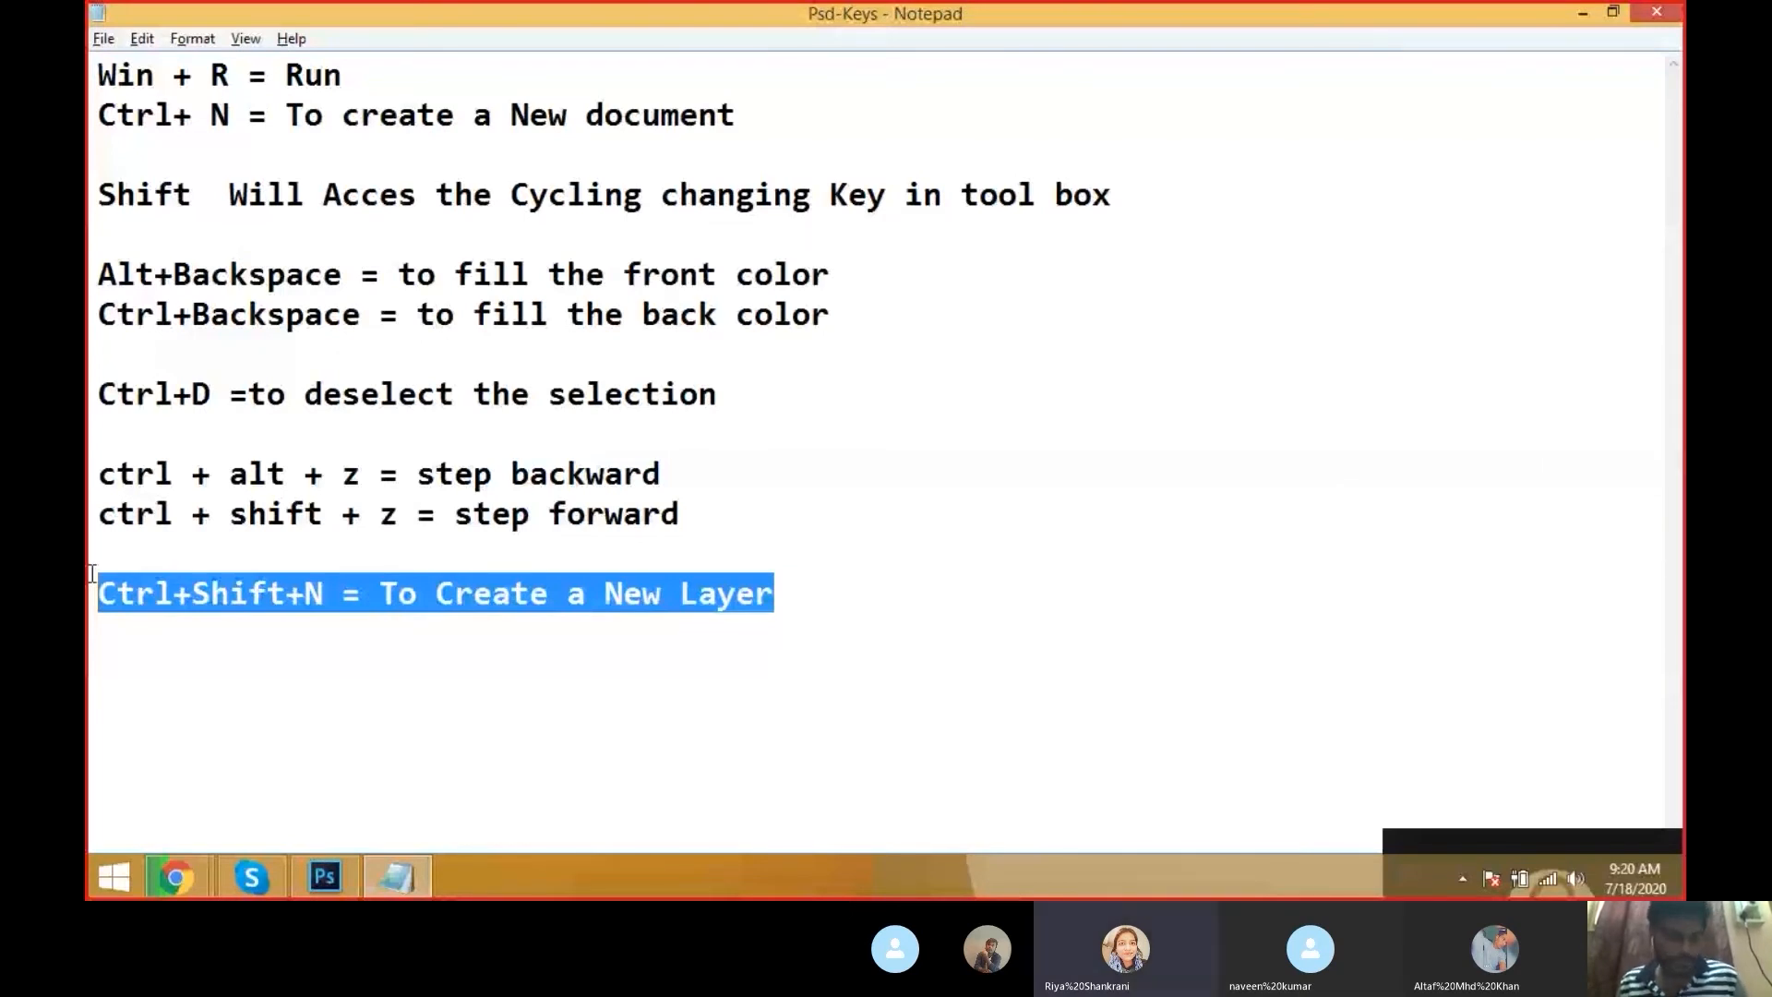
# Return to Photoshop, delete the empty Layer 1 and create a new layer named "Box"
pyautogui.hotkey('alt', 'Tab')
pyautogui.click(1639, 641)
pyautogui.hotkey('ctrl', 'shift', 'n')
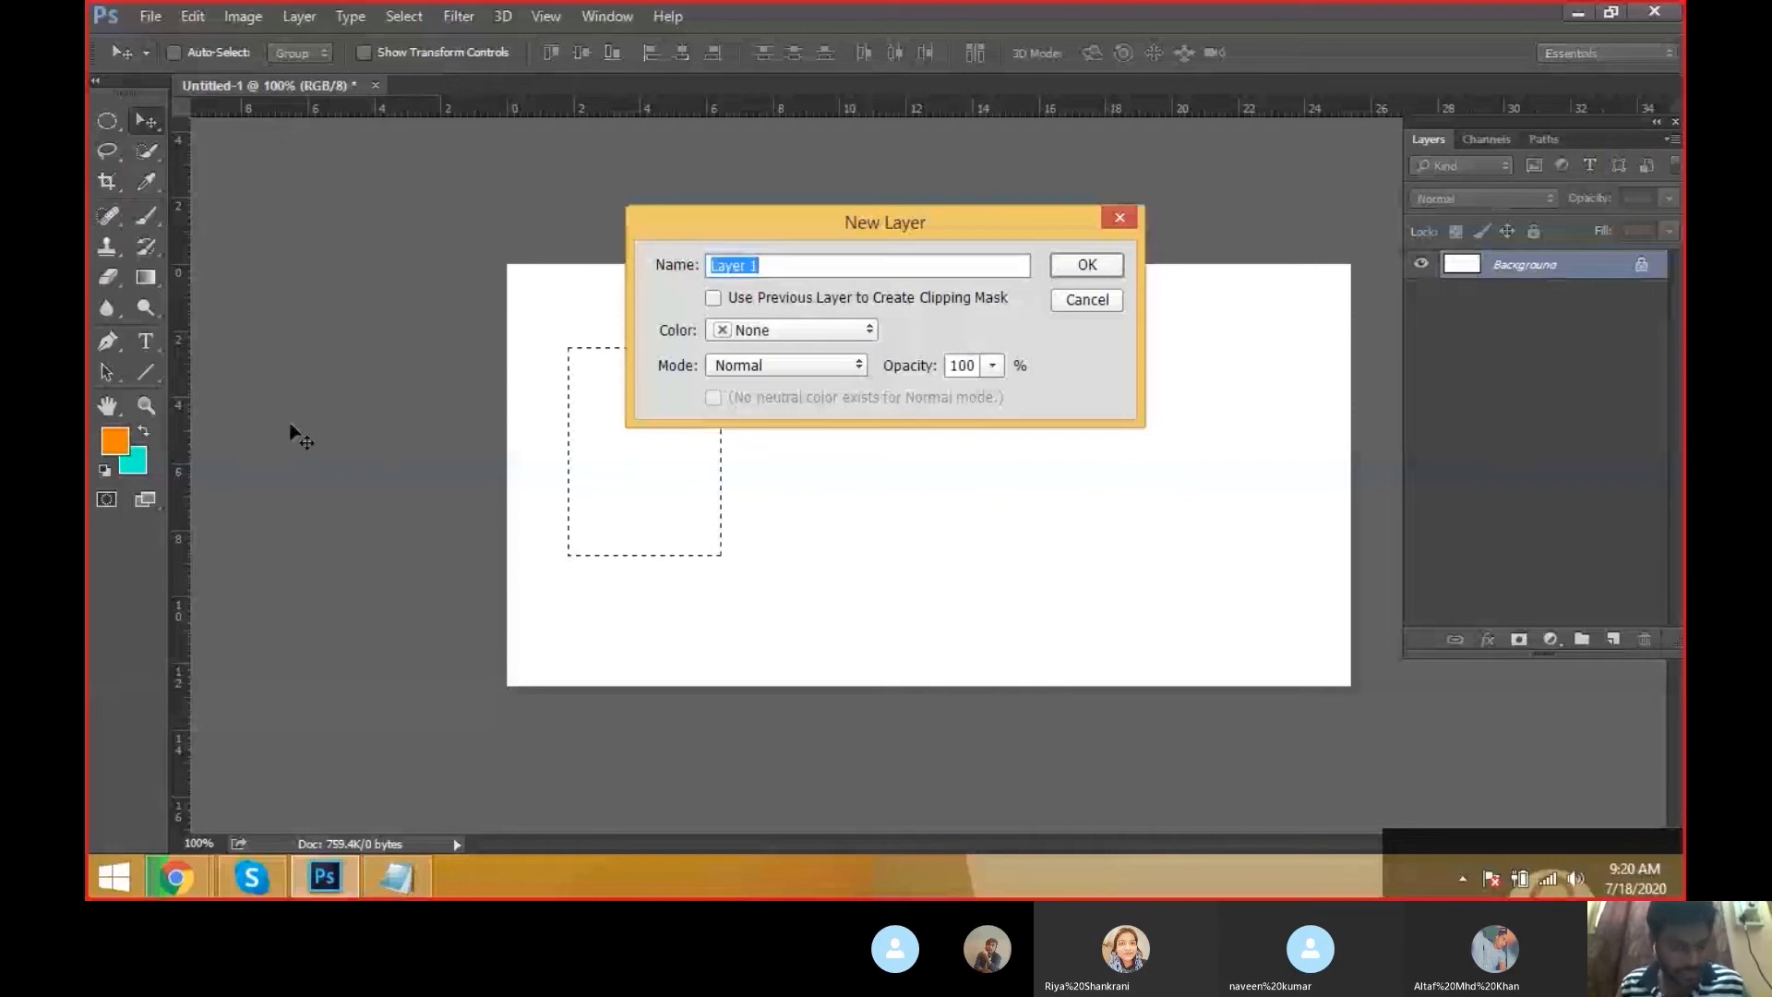
pyautogui.press('Escape')
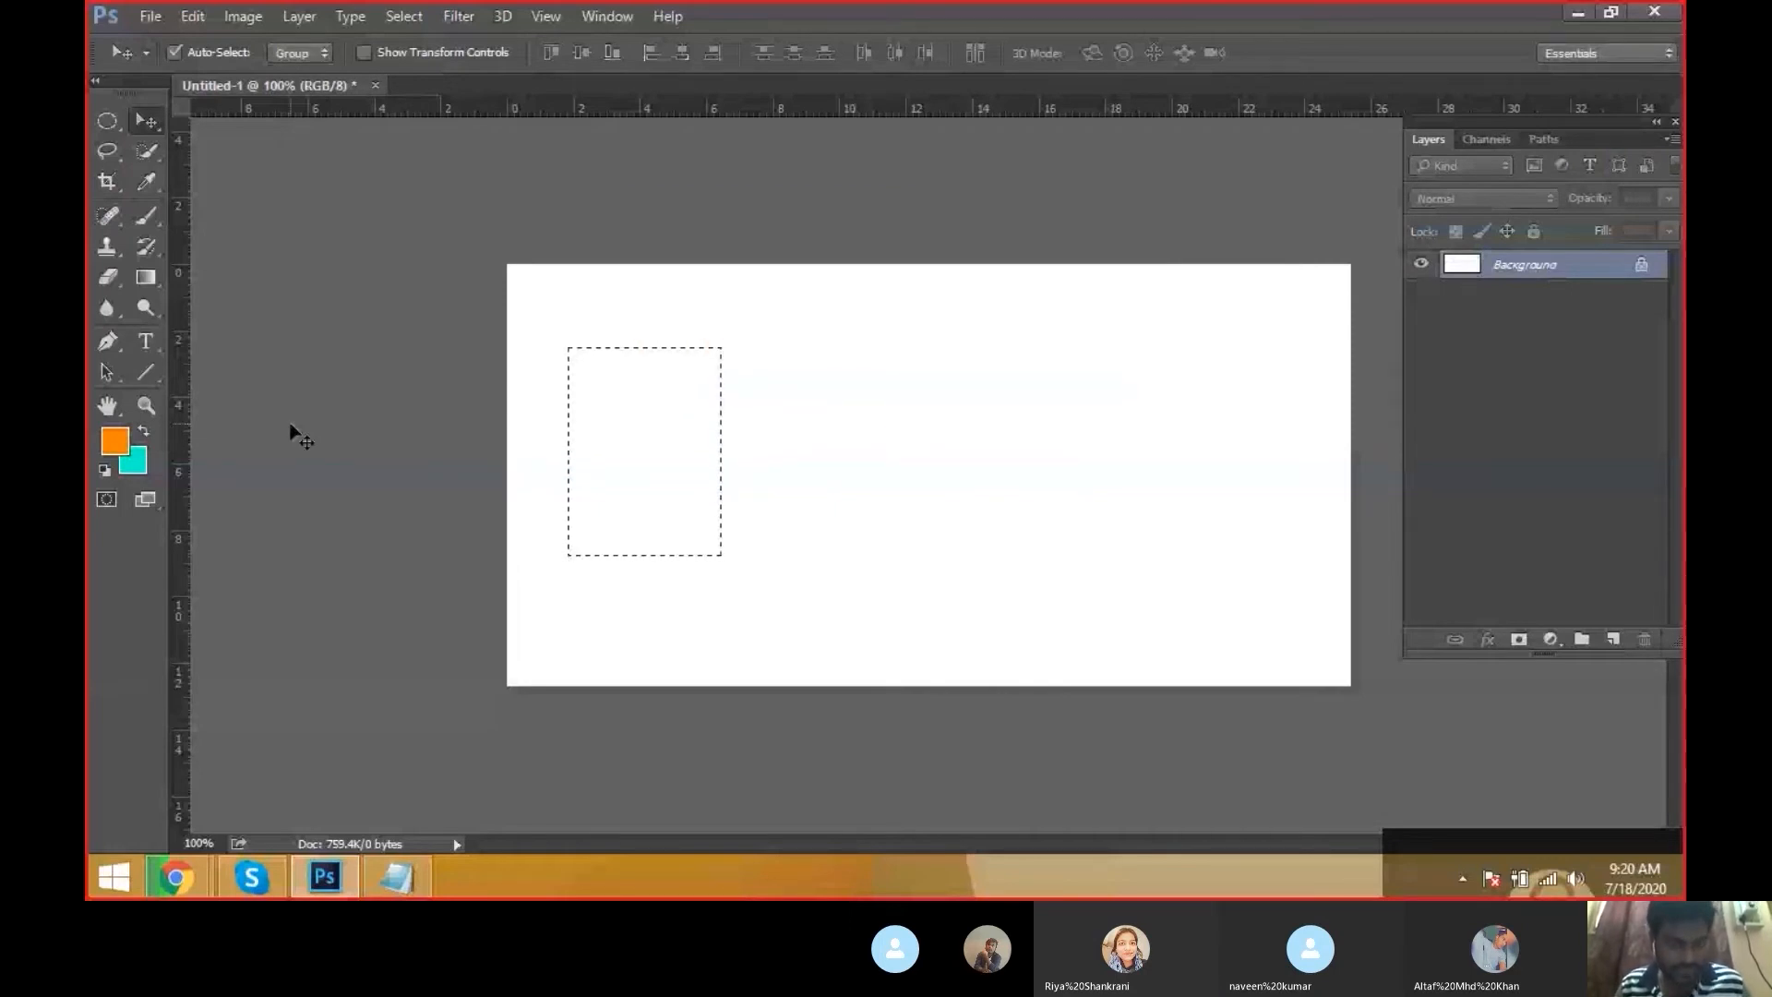
pyautogui.hotkey('ctrl', 'shift', 'n')
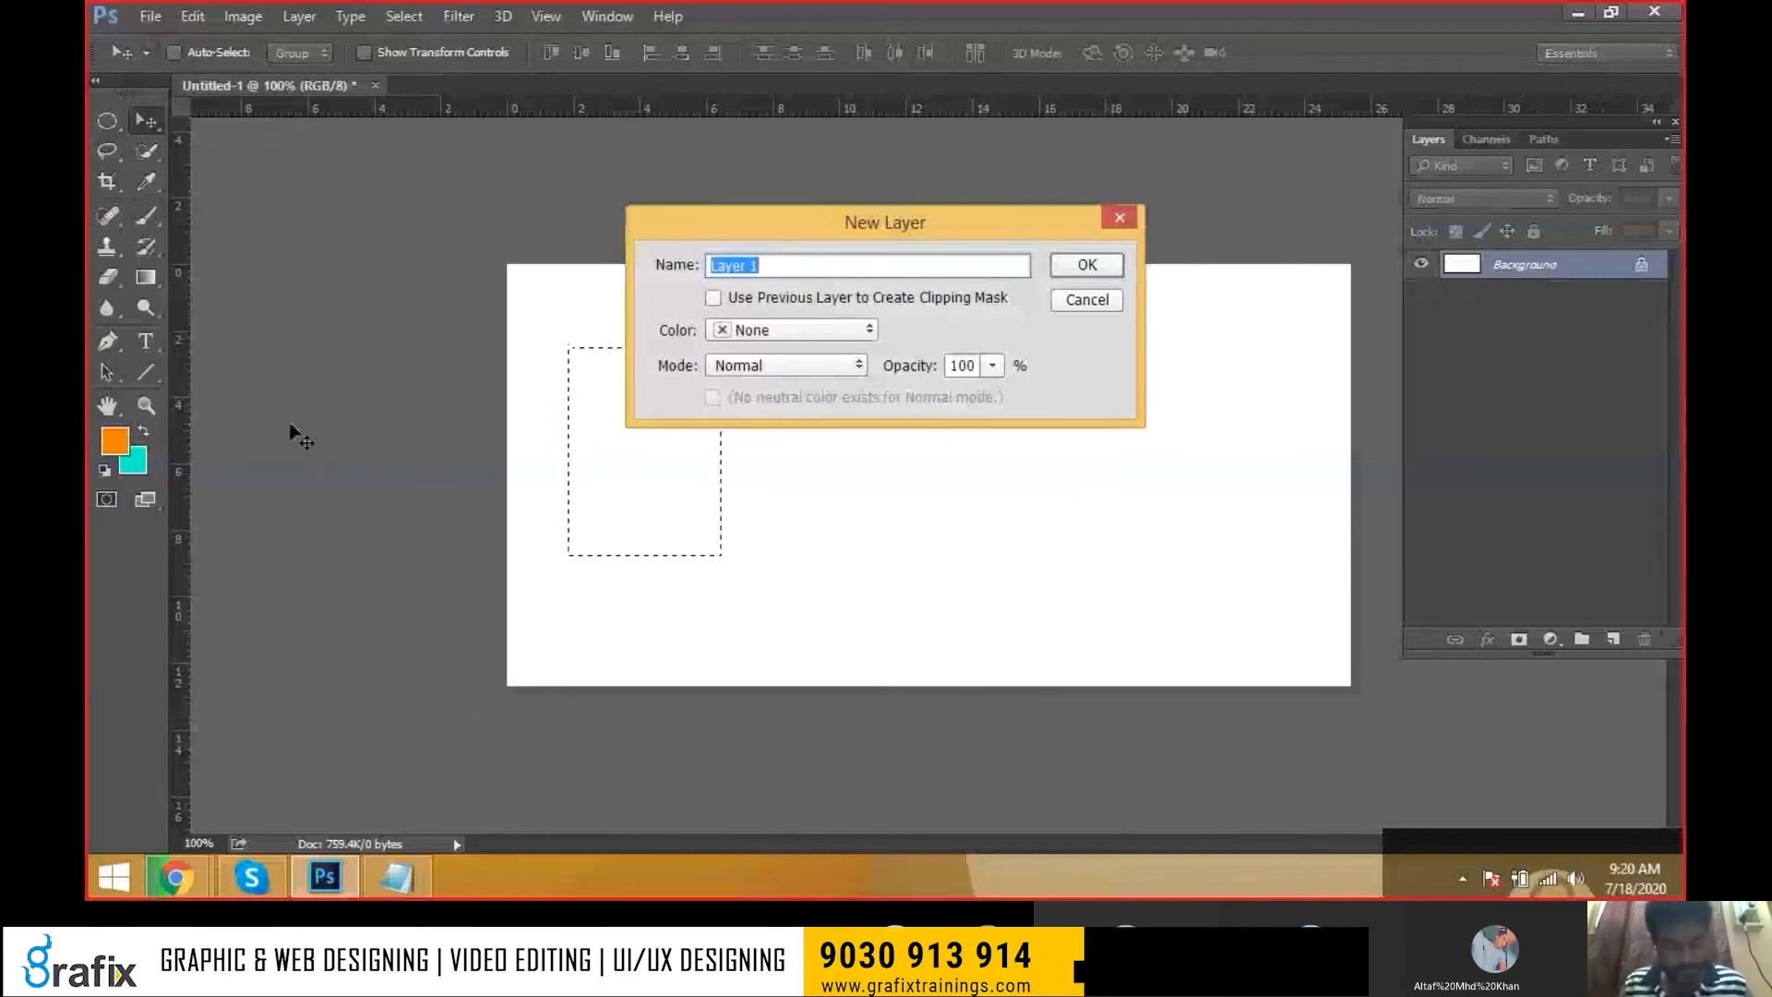
pyautogui.write('Box')
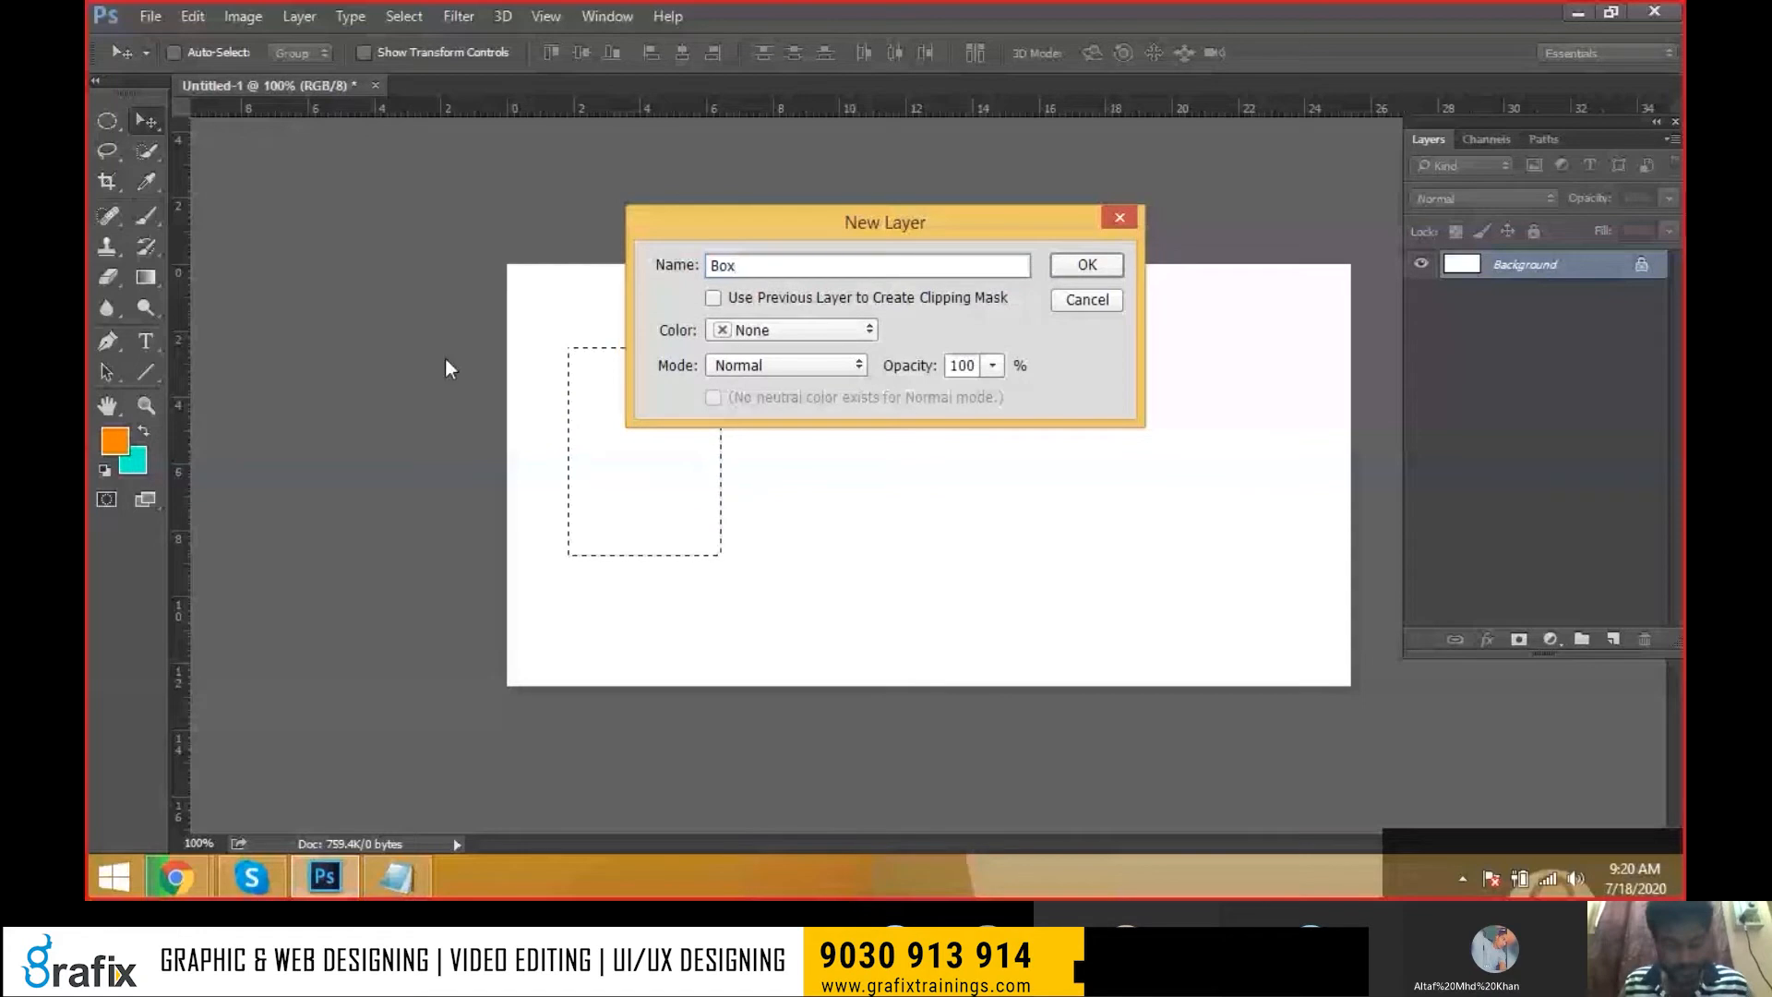
pyautogui.click(1108, 268)
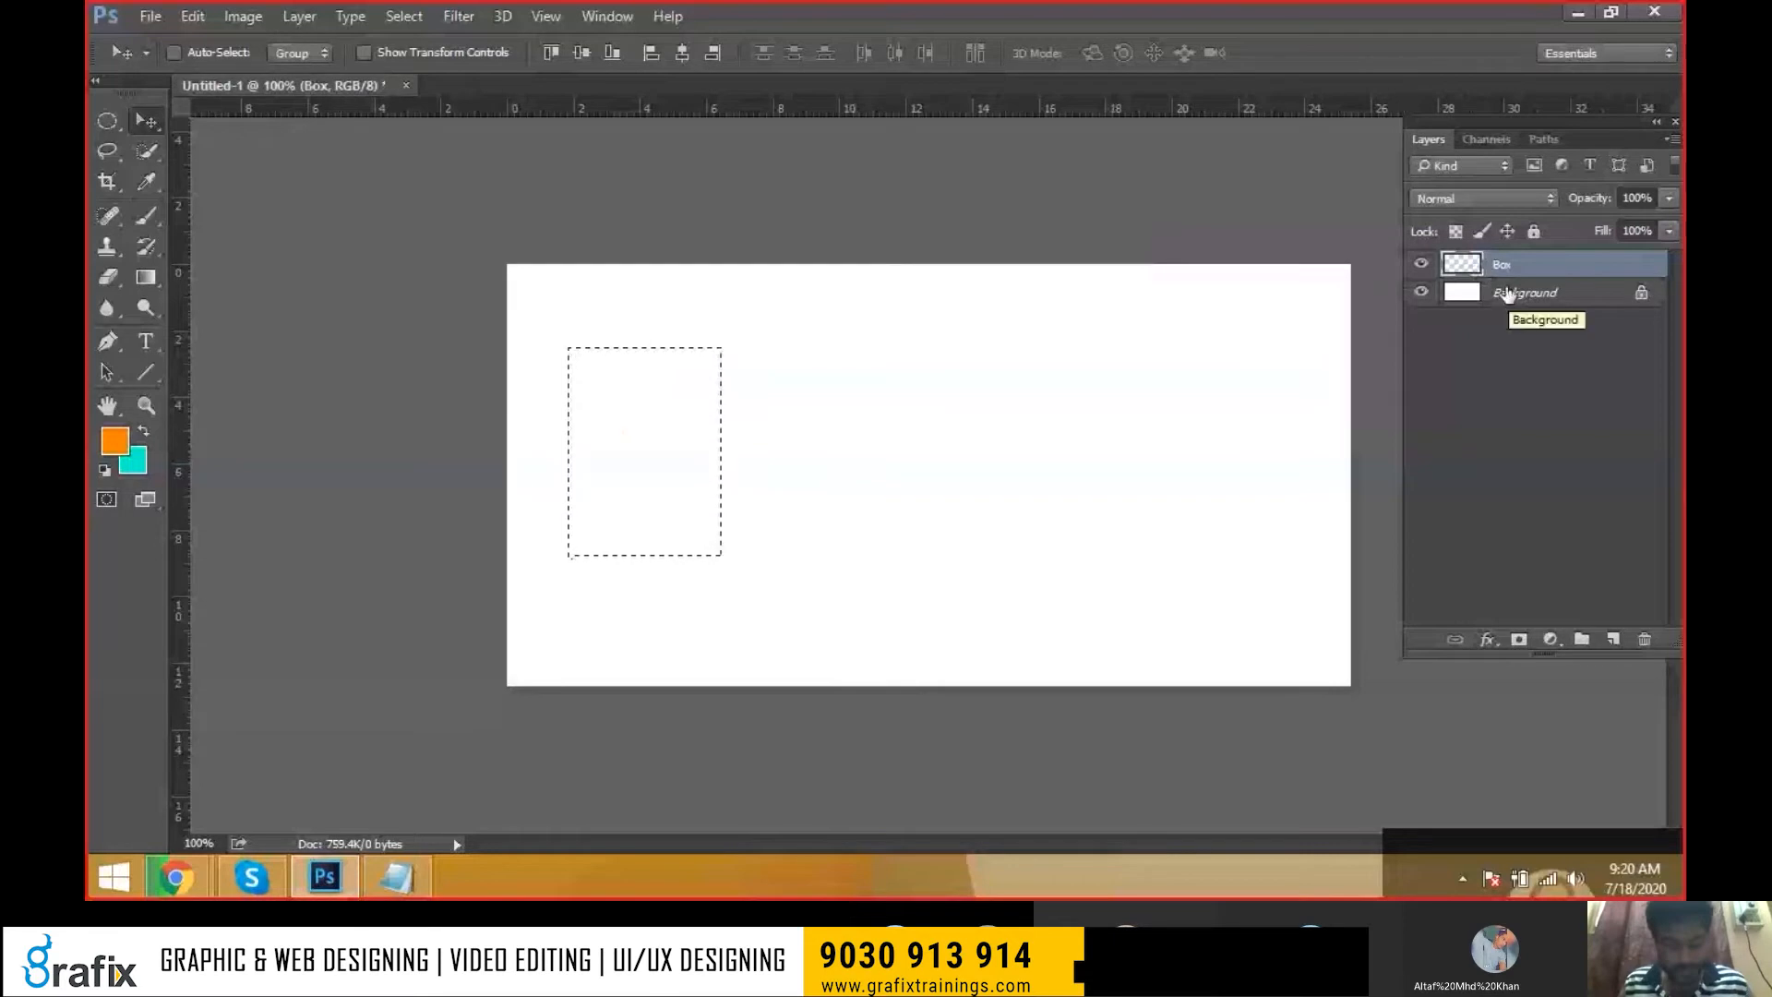
# Rename the Box layer to "sqaure box"
pyautogui.doubleClick(1501, 267)
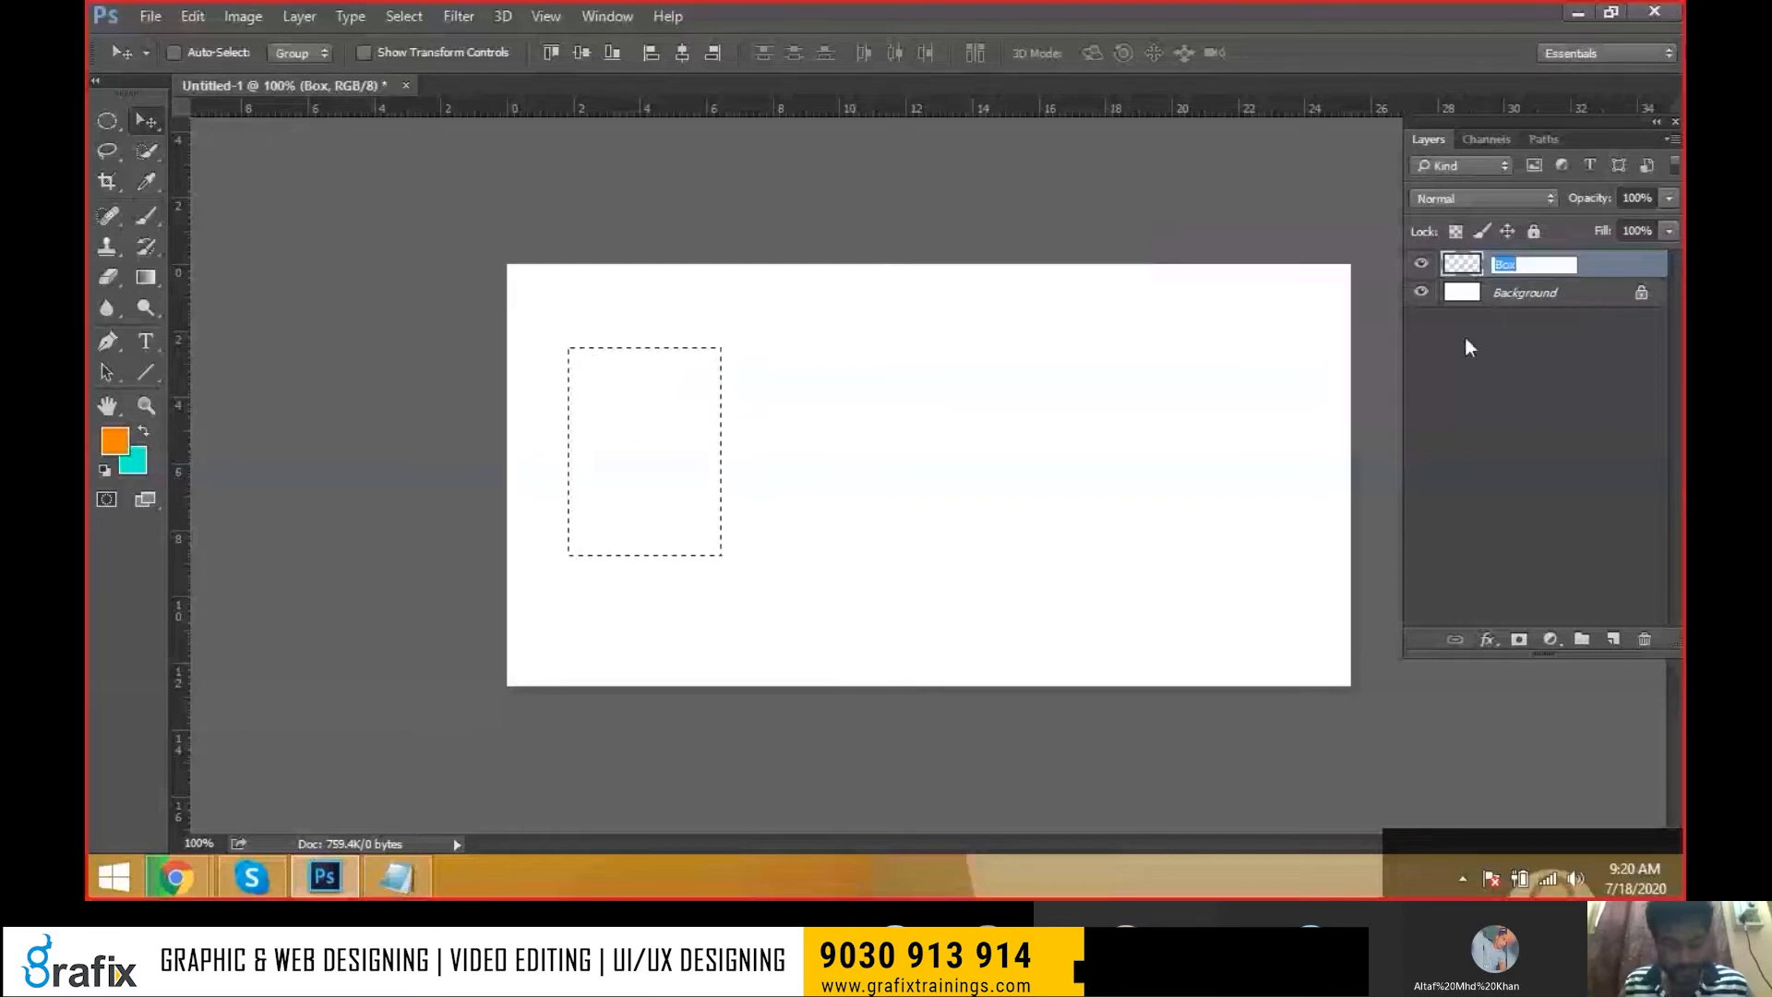
pyautogui.write('sfsfjasjkjfh')
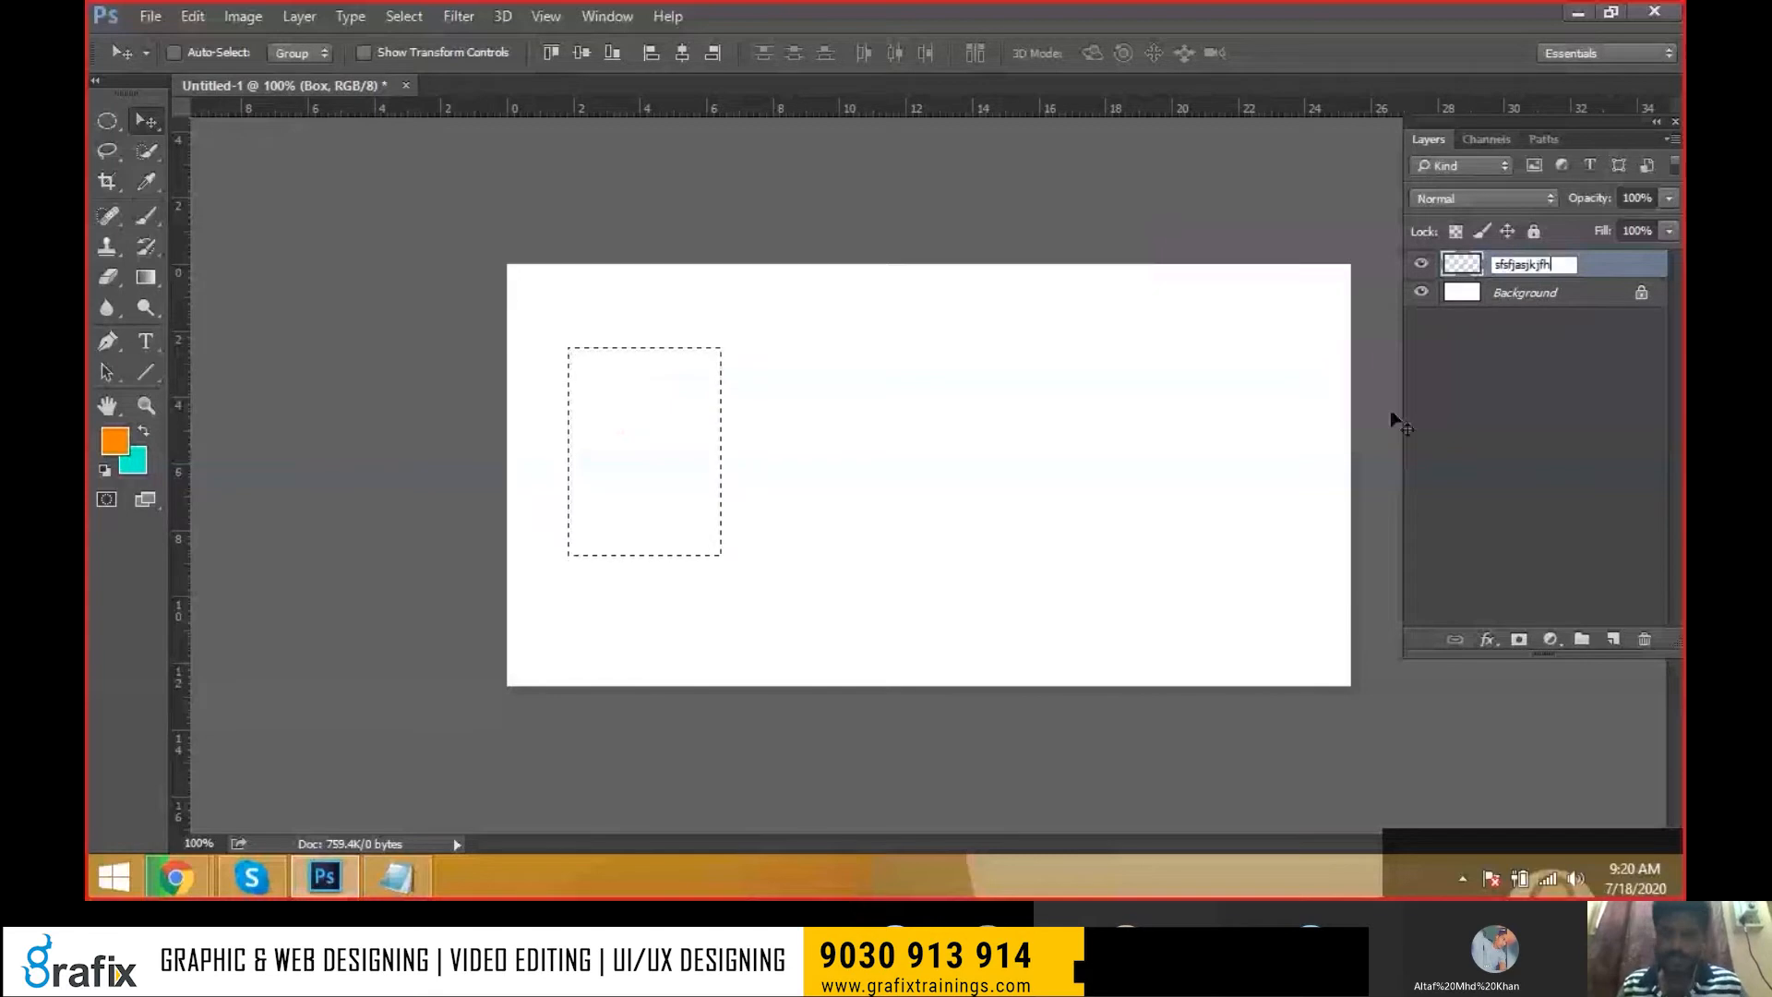
pyautogui.hotkey('ctrl', 'a')
pyautogui.write('swd')
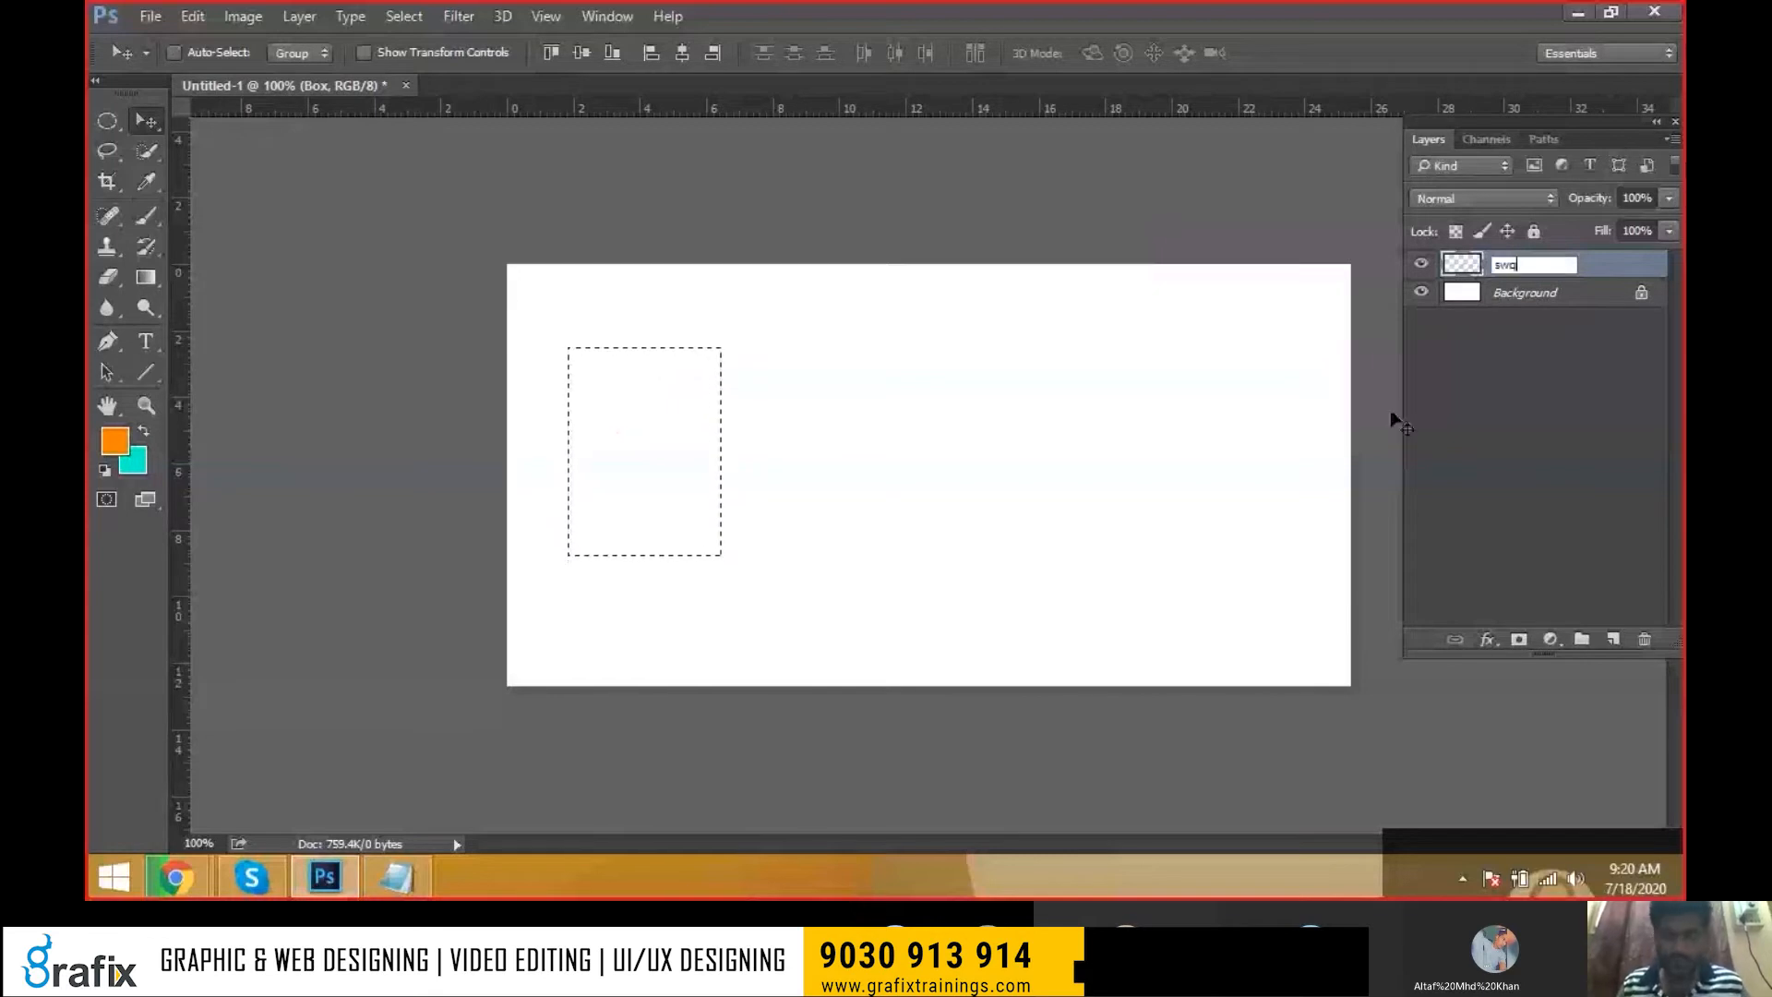
pyautogui.press('BackSpace')
pyautogui.press('BackSpace')
pyautogui.write('qaure box')
pyautogui.press('Return')
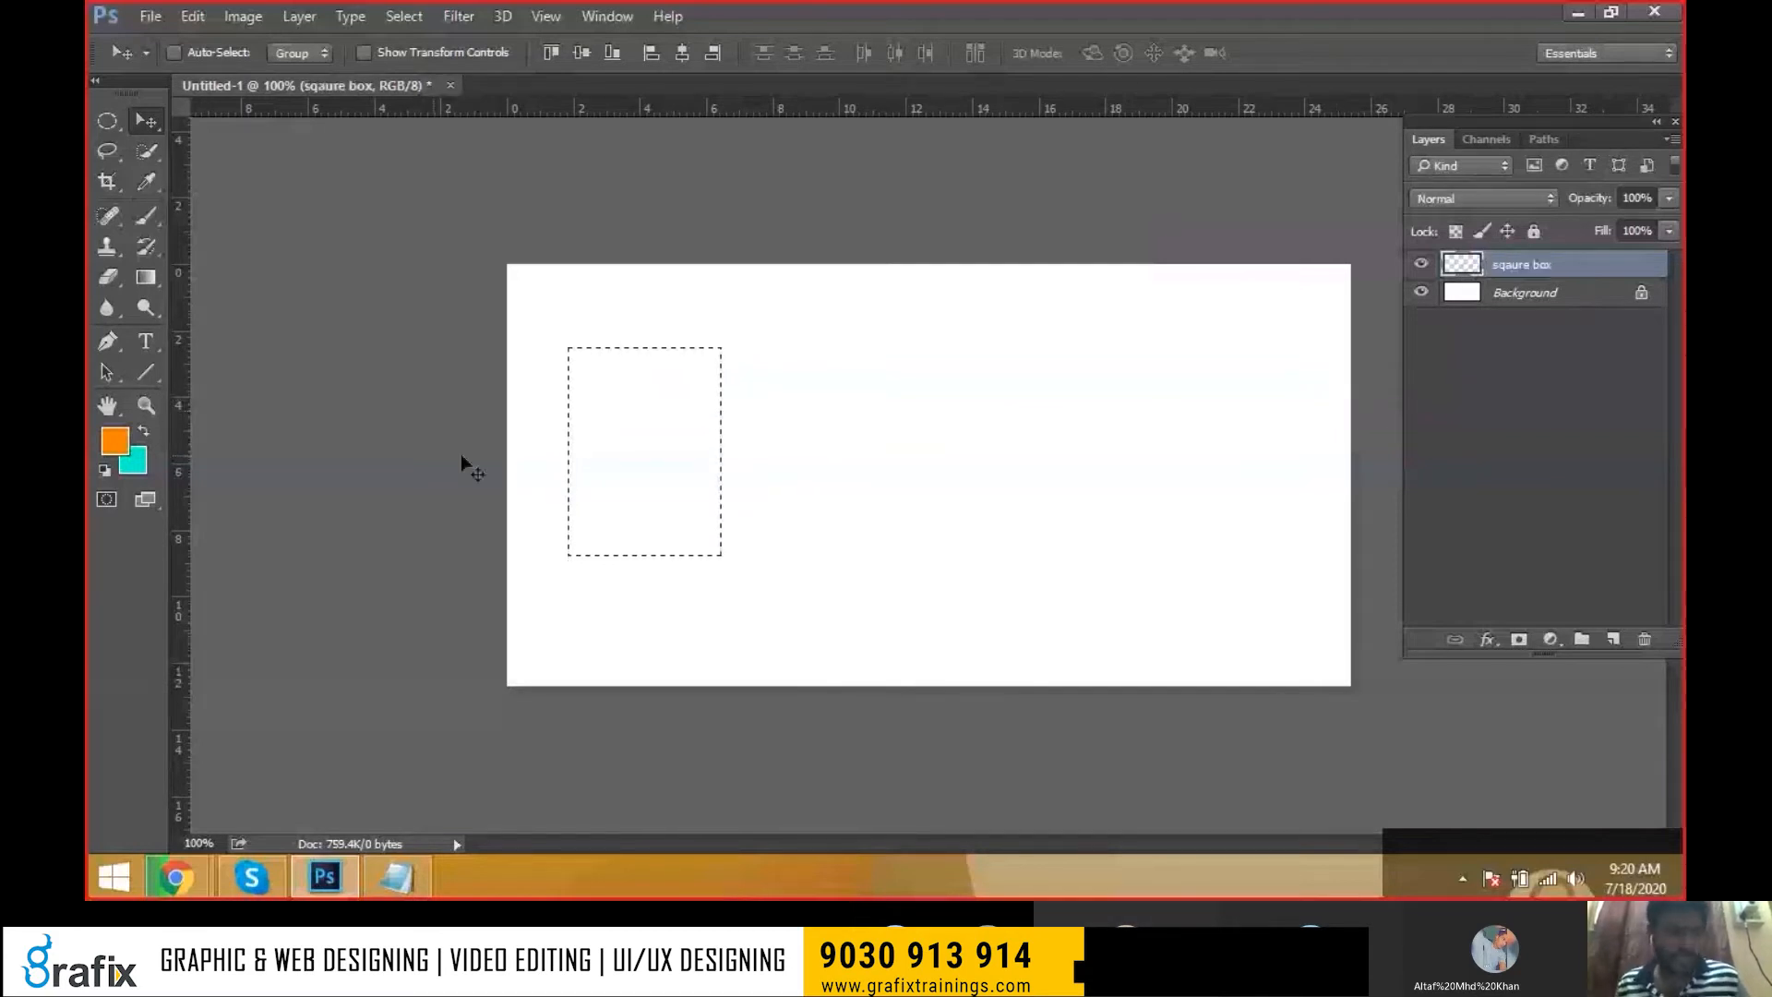
# Fill the rectangular selection with the orange foreground color, refill it with the turquoise background color, and deselect it
pyautogui.hotkey('alt', 'BackSpace')
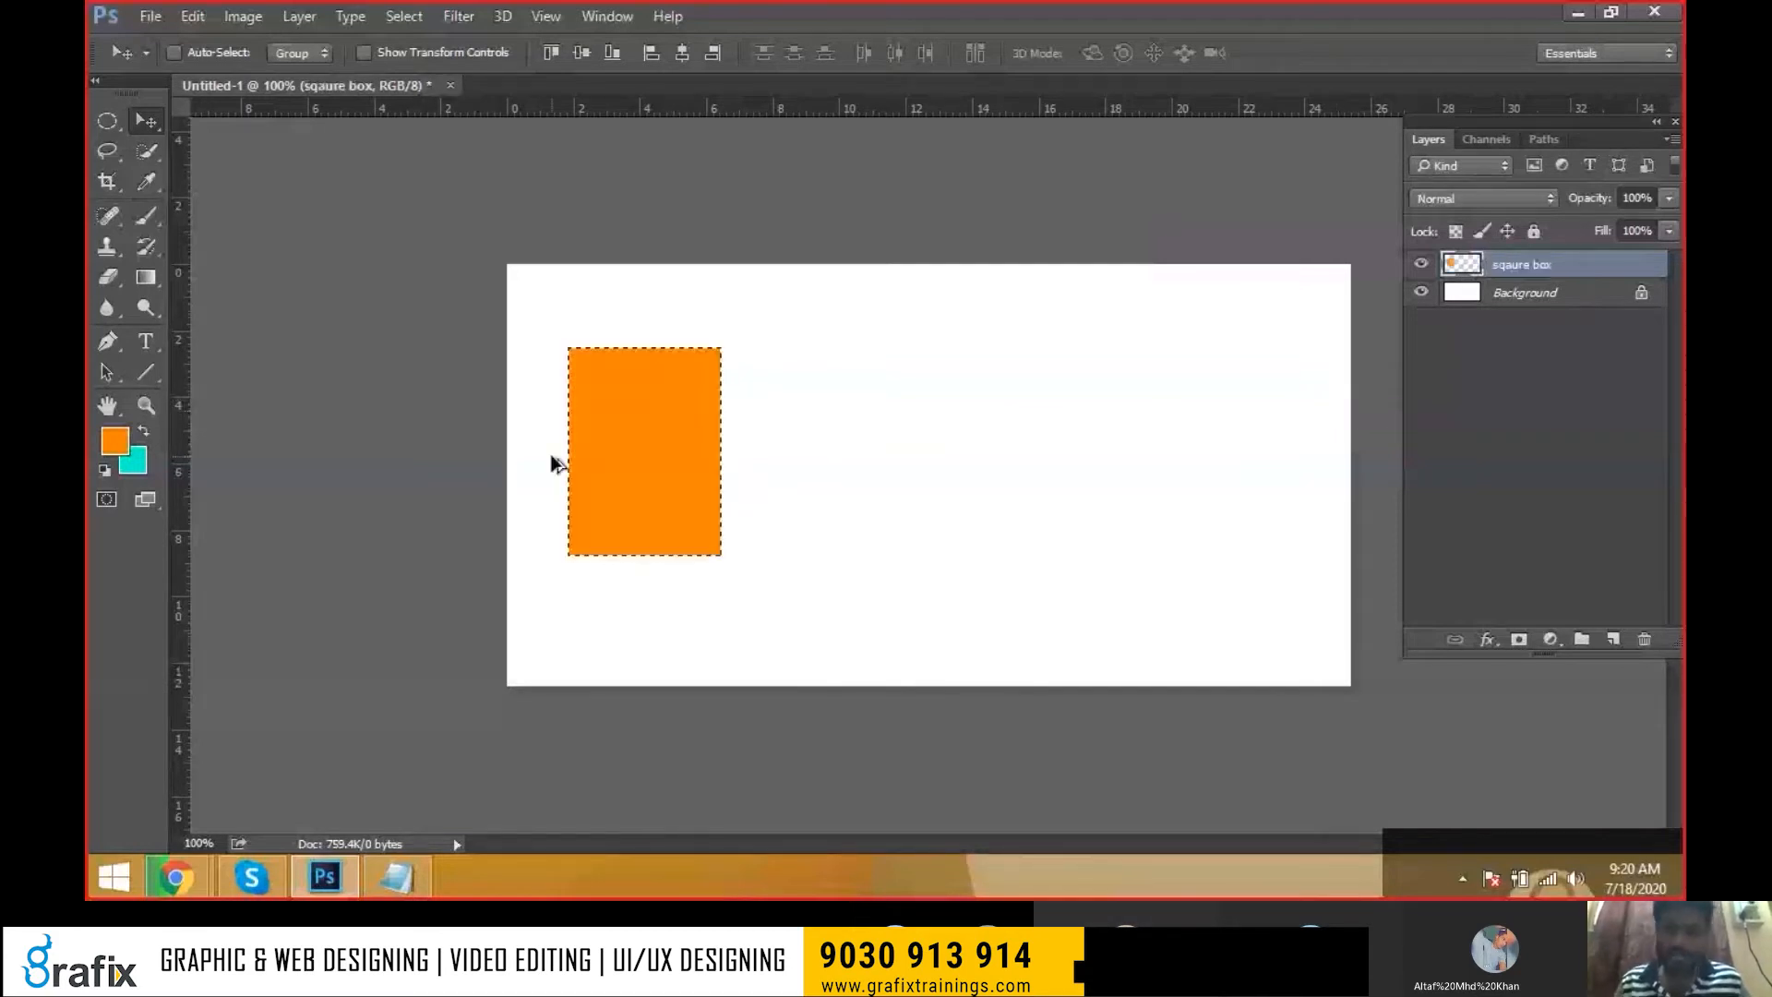
pyautogui.hotkey('ctrl', 'BackSpace')
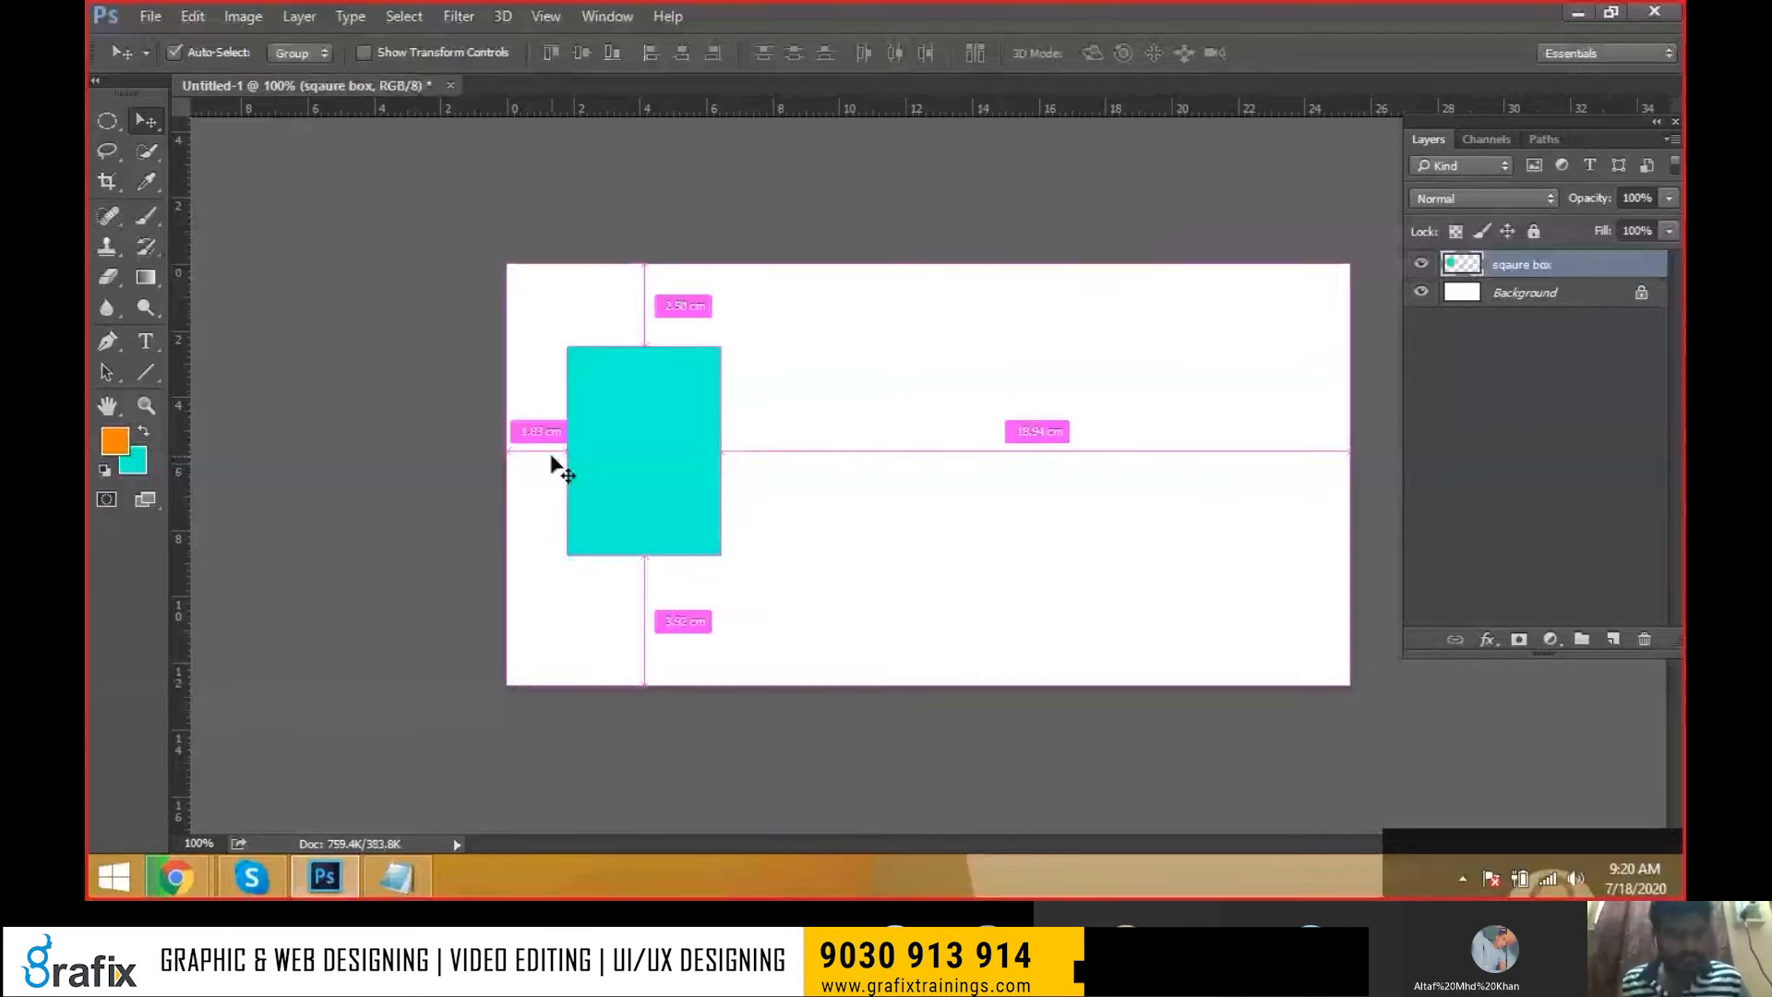
pyautogui.hotkey('ctrl', 'd')
# Move the turquoise box slightly toward the canvas's upper-left corner and reset the foreground and background colors to black and white
pyautogui.moveTo(658, 514); pyautogui.dragTo(623, 472)
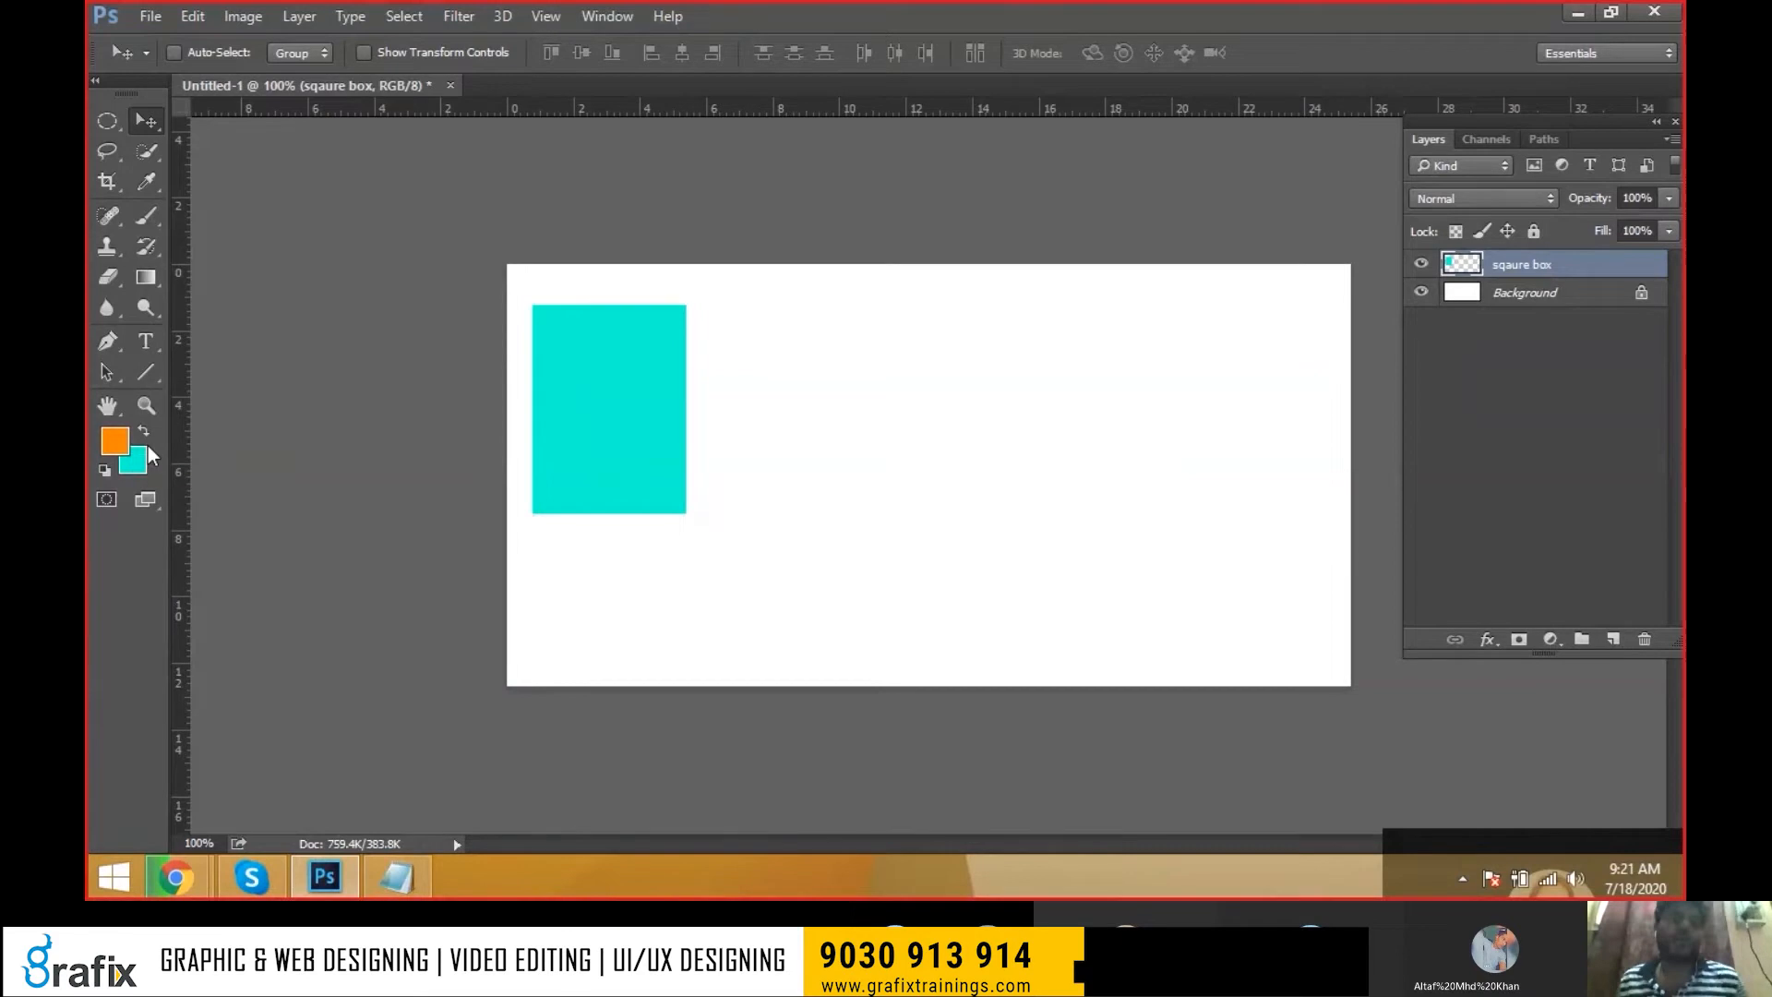
pyautogui.press('d')
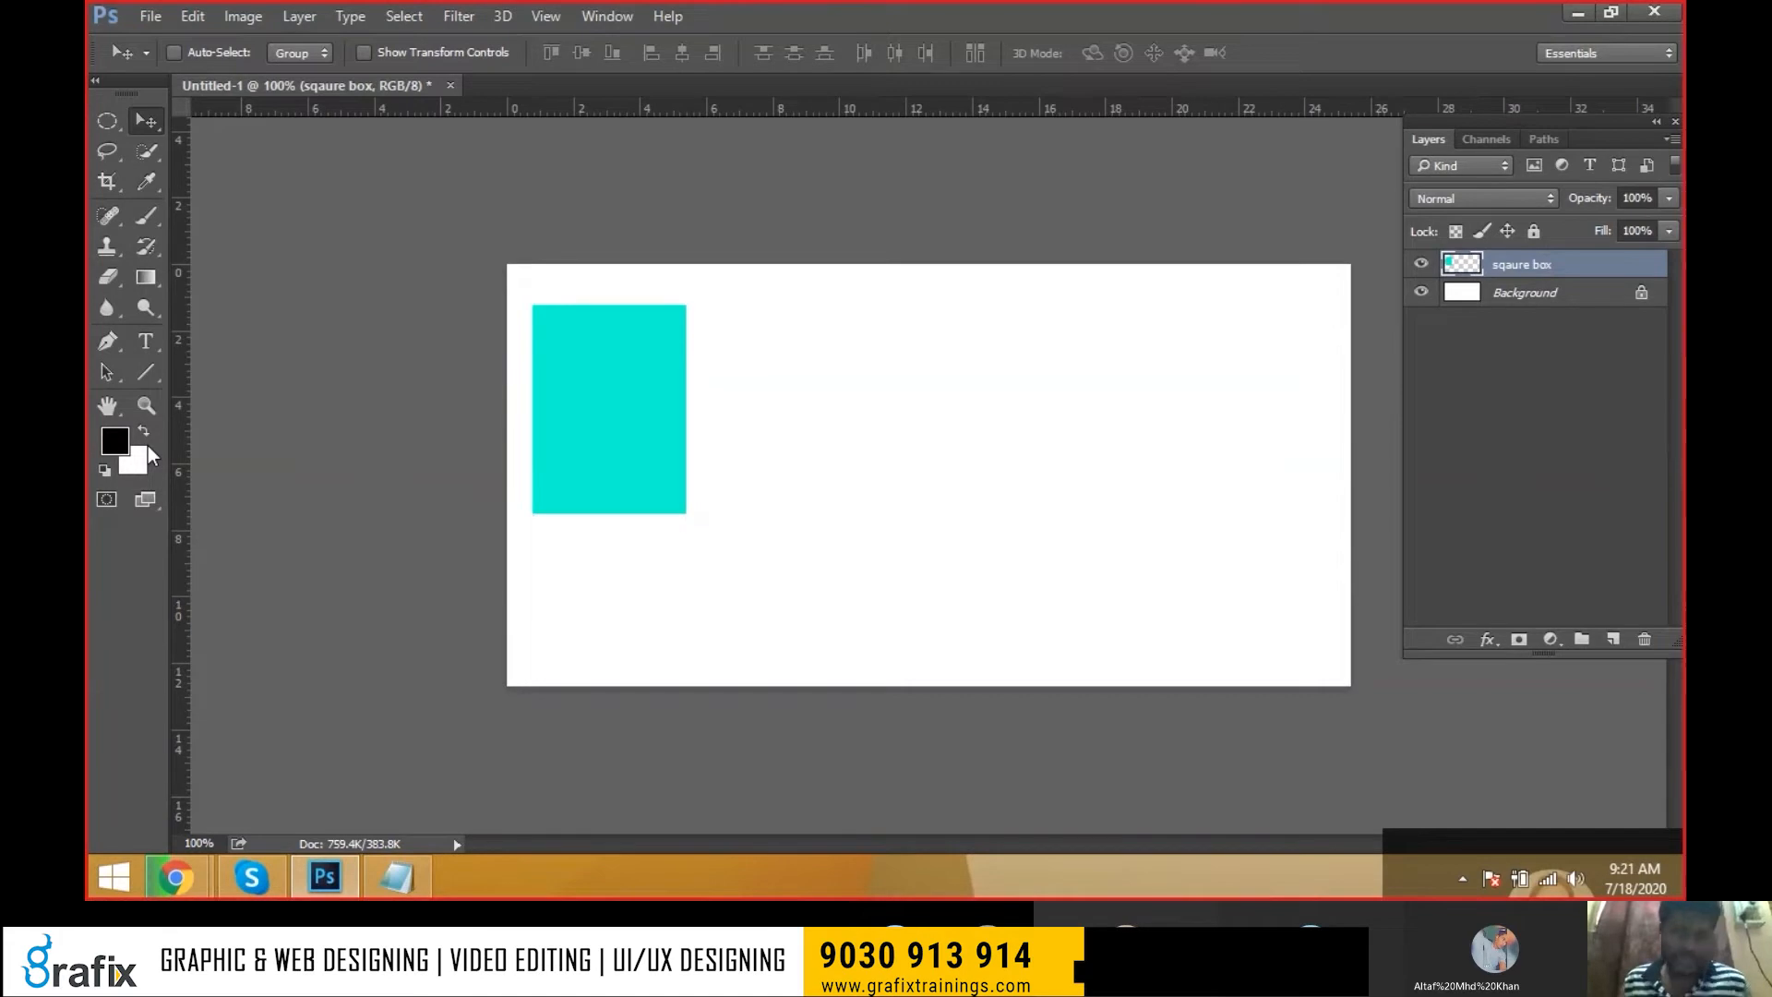
# Set the foreground color to bright red (#f70000) and activate the Move tool
pyautogui.click(116, 441)
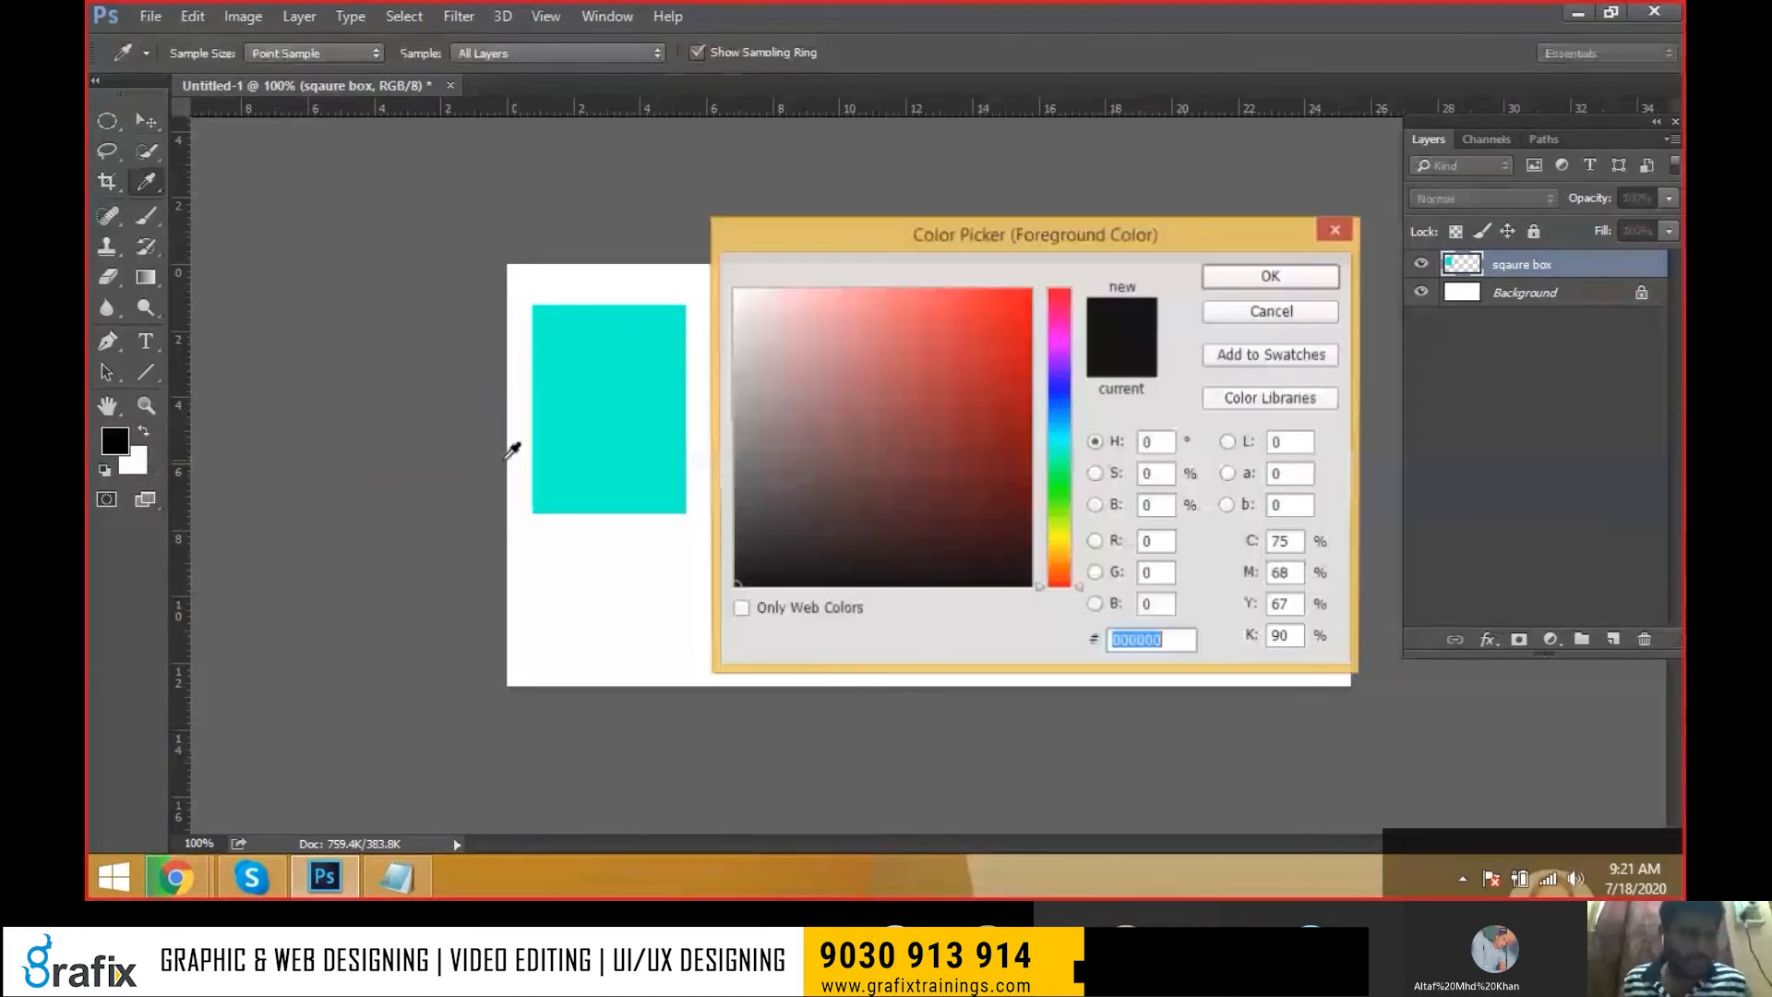
pyautogui.click(1028, 297)
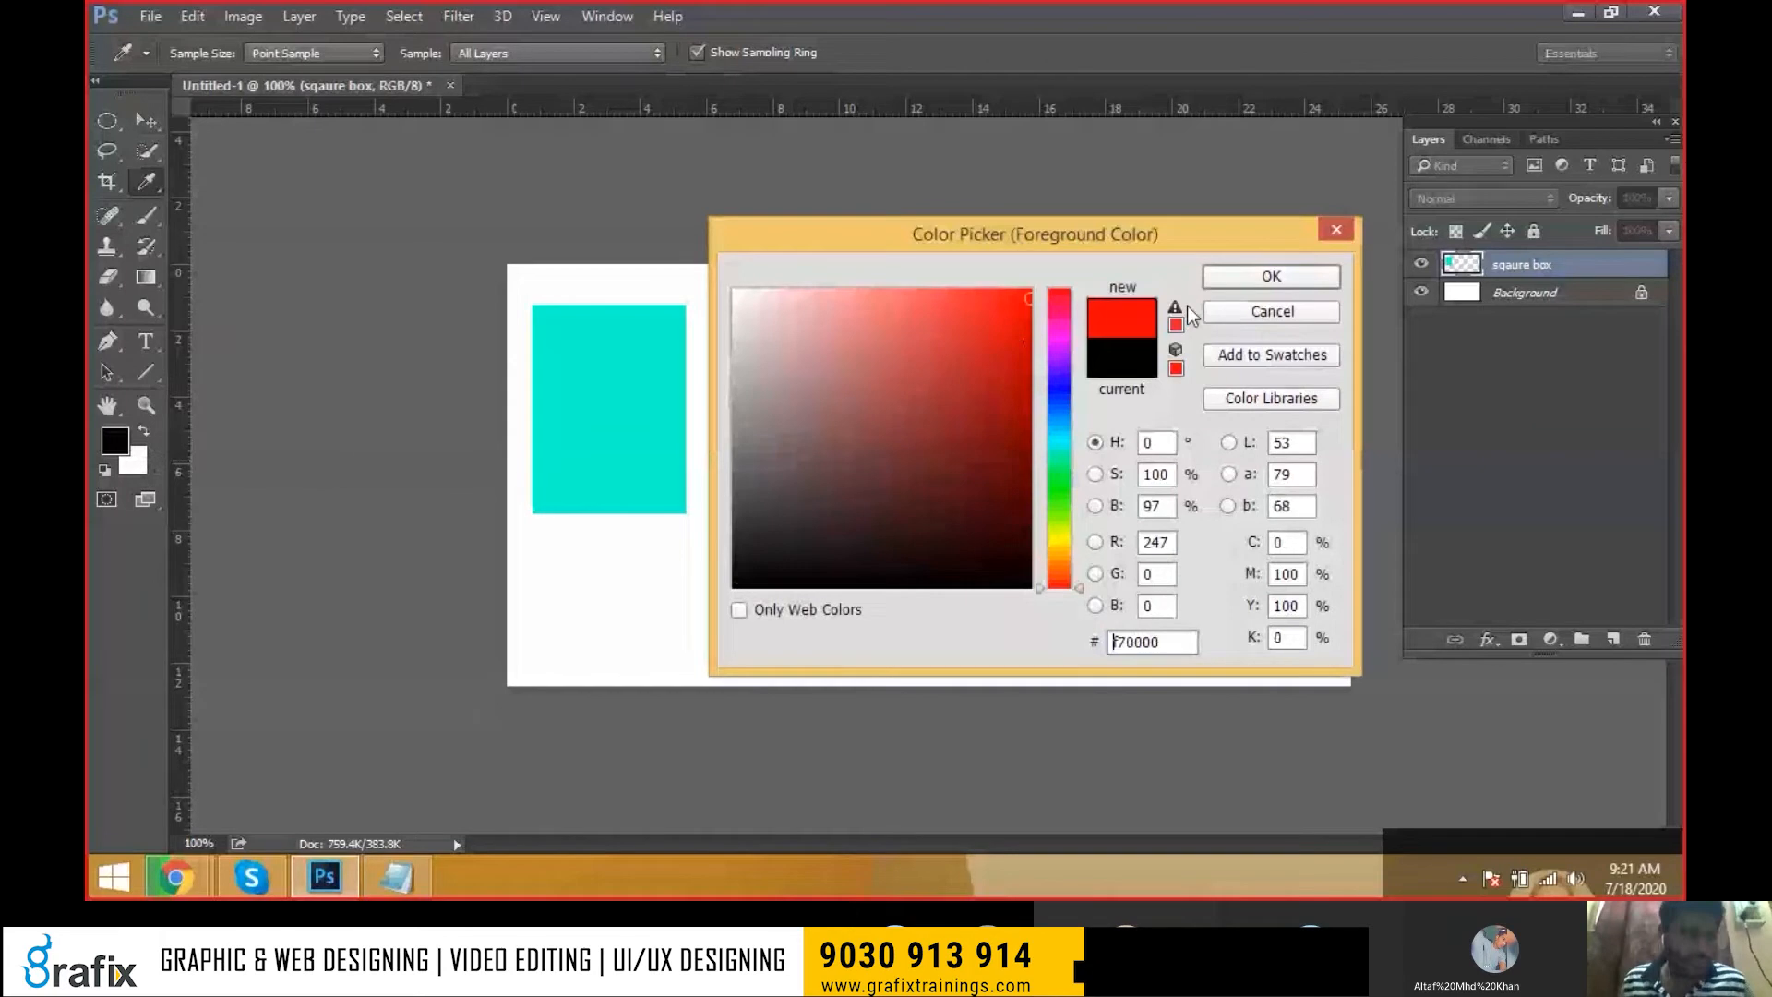
pyautogui.press('Return')
pyautogui.press('v')
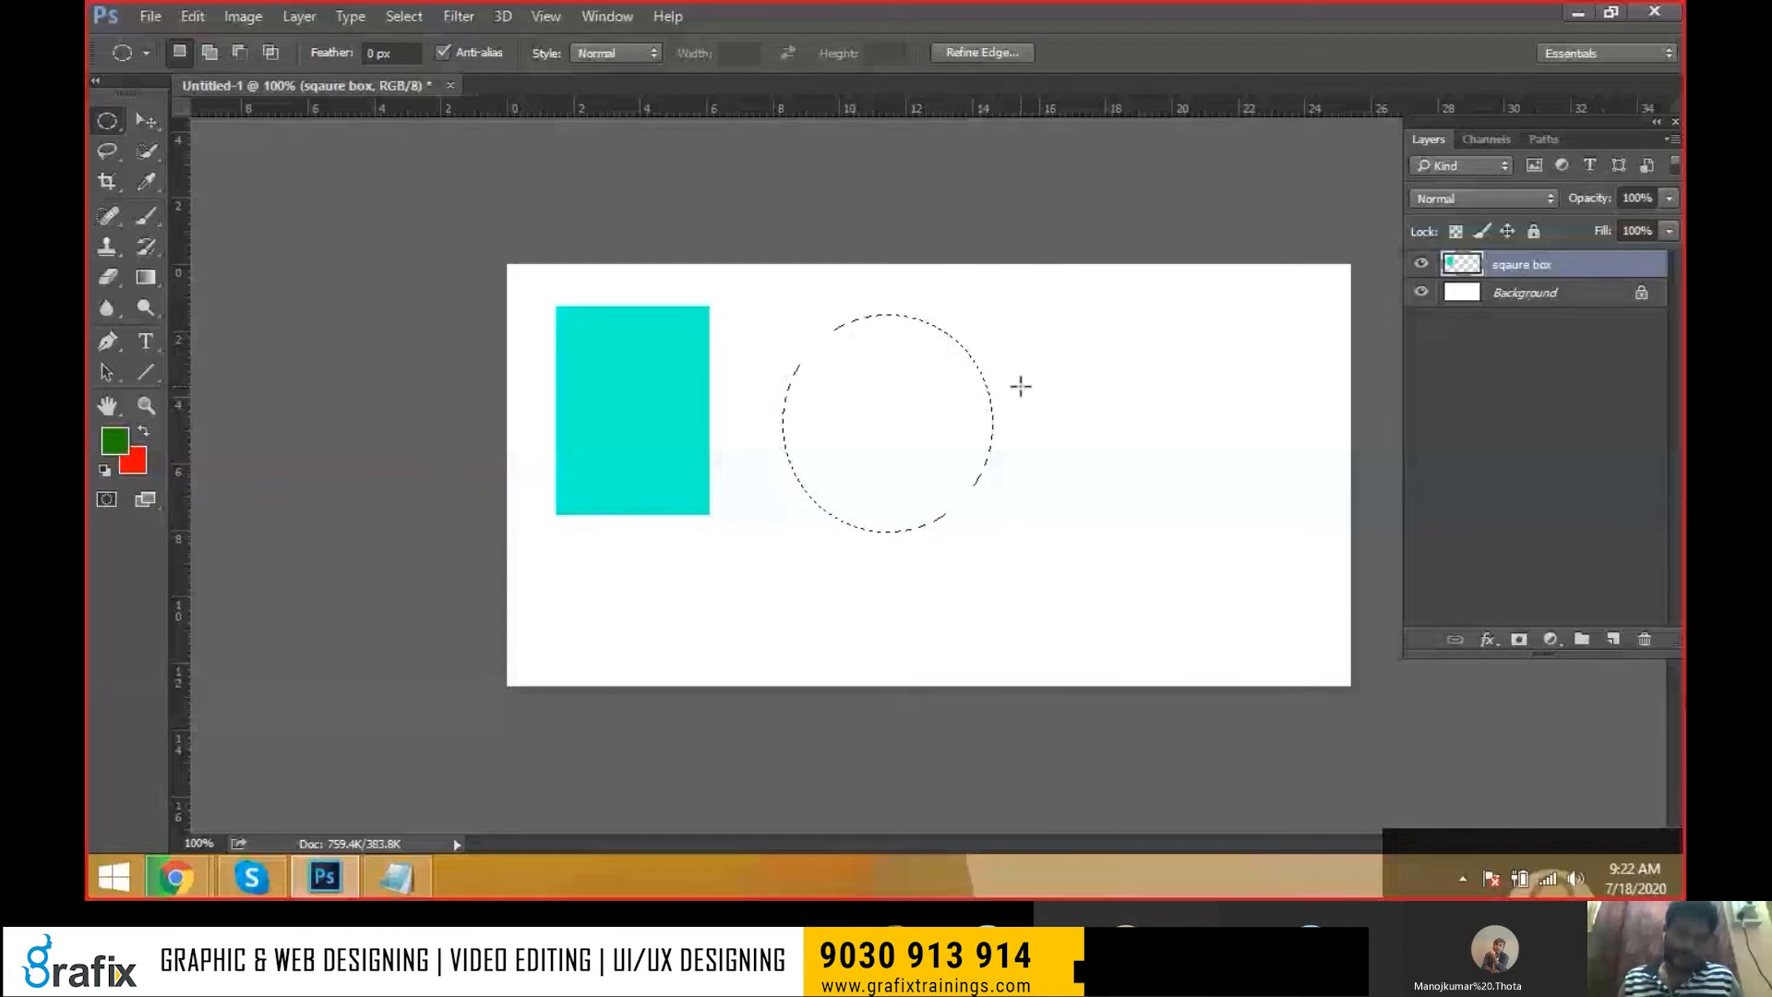
# Swap the foreground and background colors back and forth repeatedly, finishing with red in the foreground and green in the background
pyautogui.press('x')
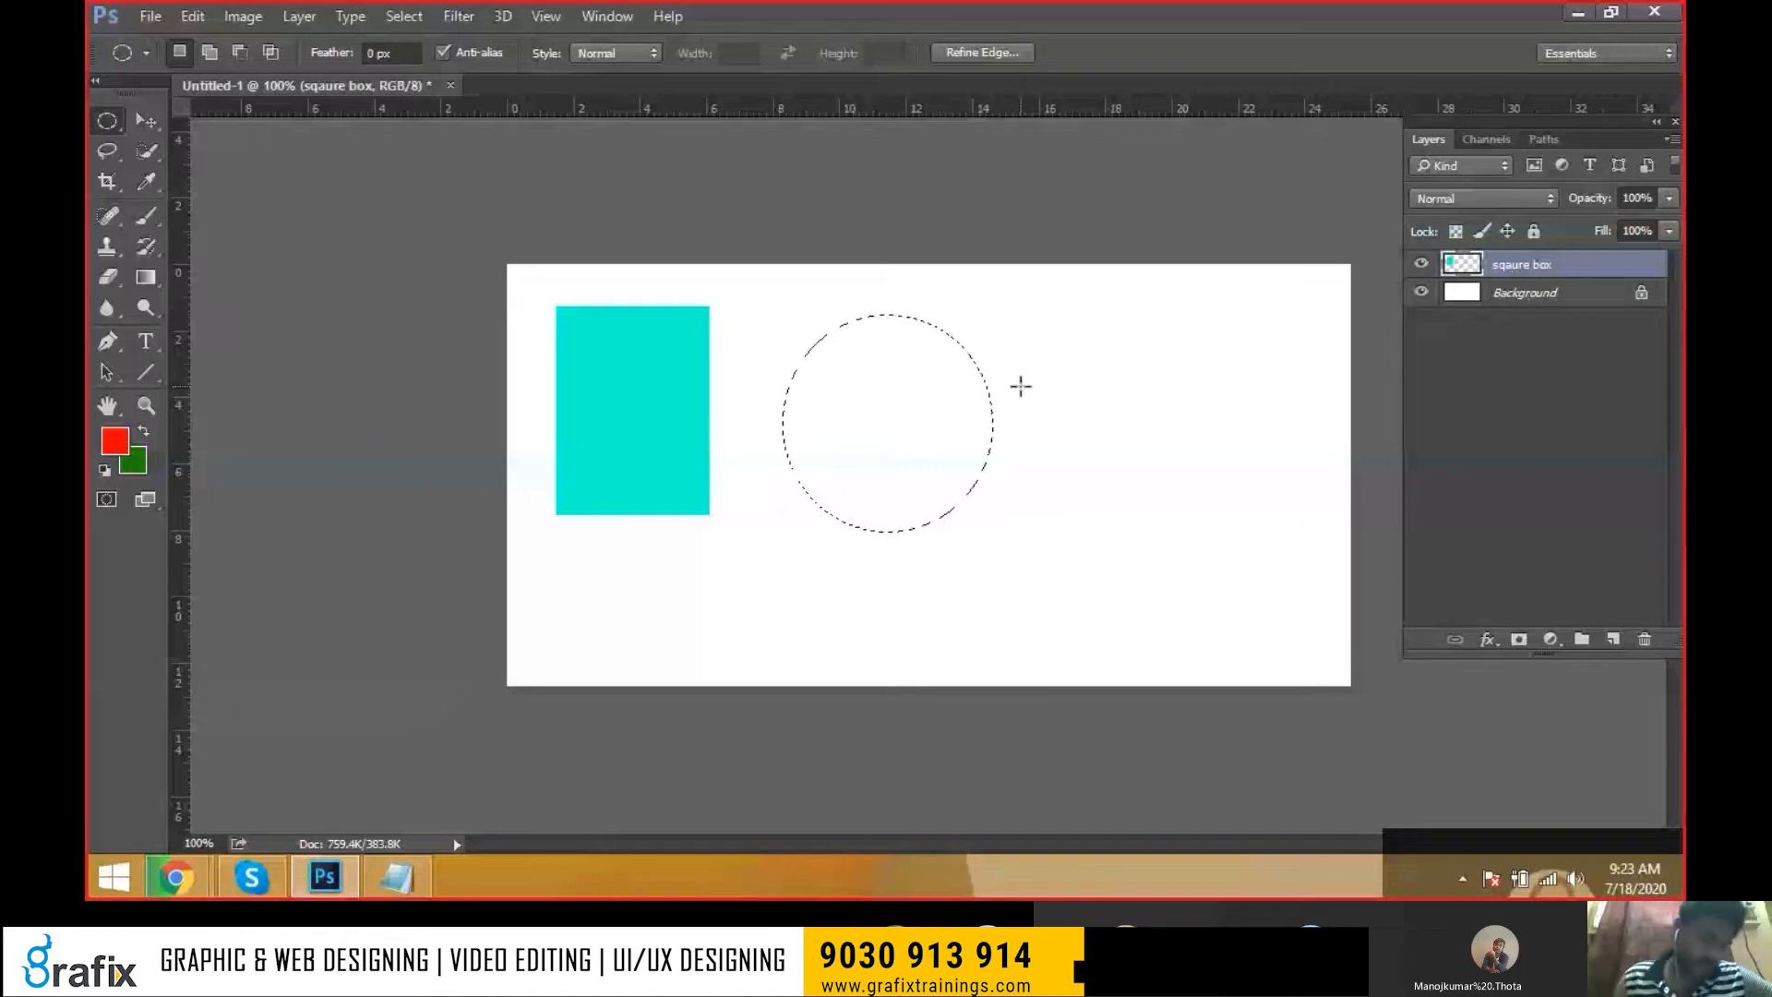
pyautogui.press('x')
pyautogui.press('x')
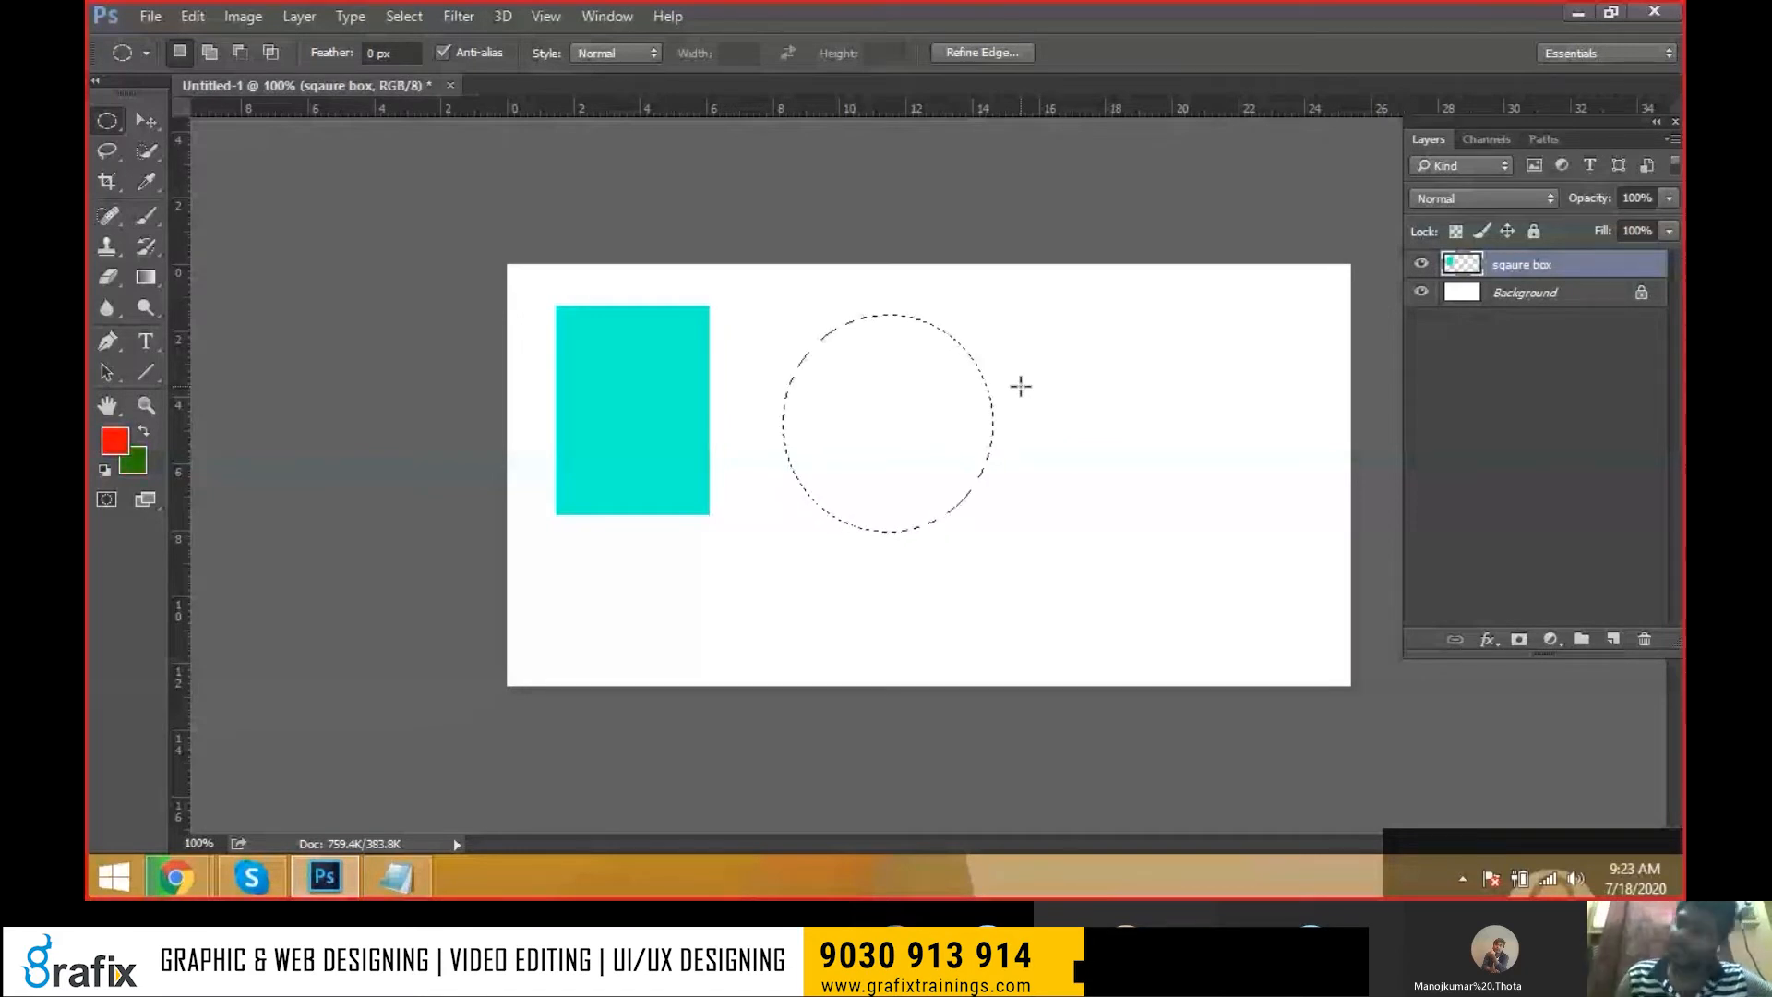
pyautogui.press('x')
pyautogui.press('x')
pyautogui.press('x')
pyautogui.press('x')
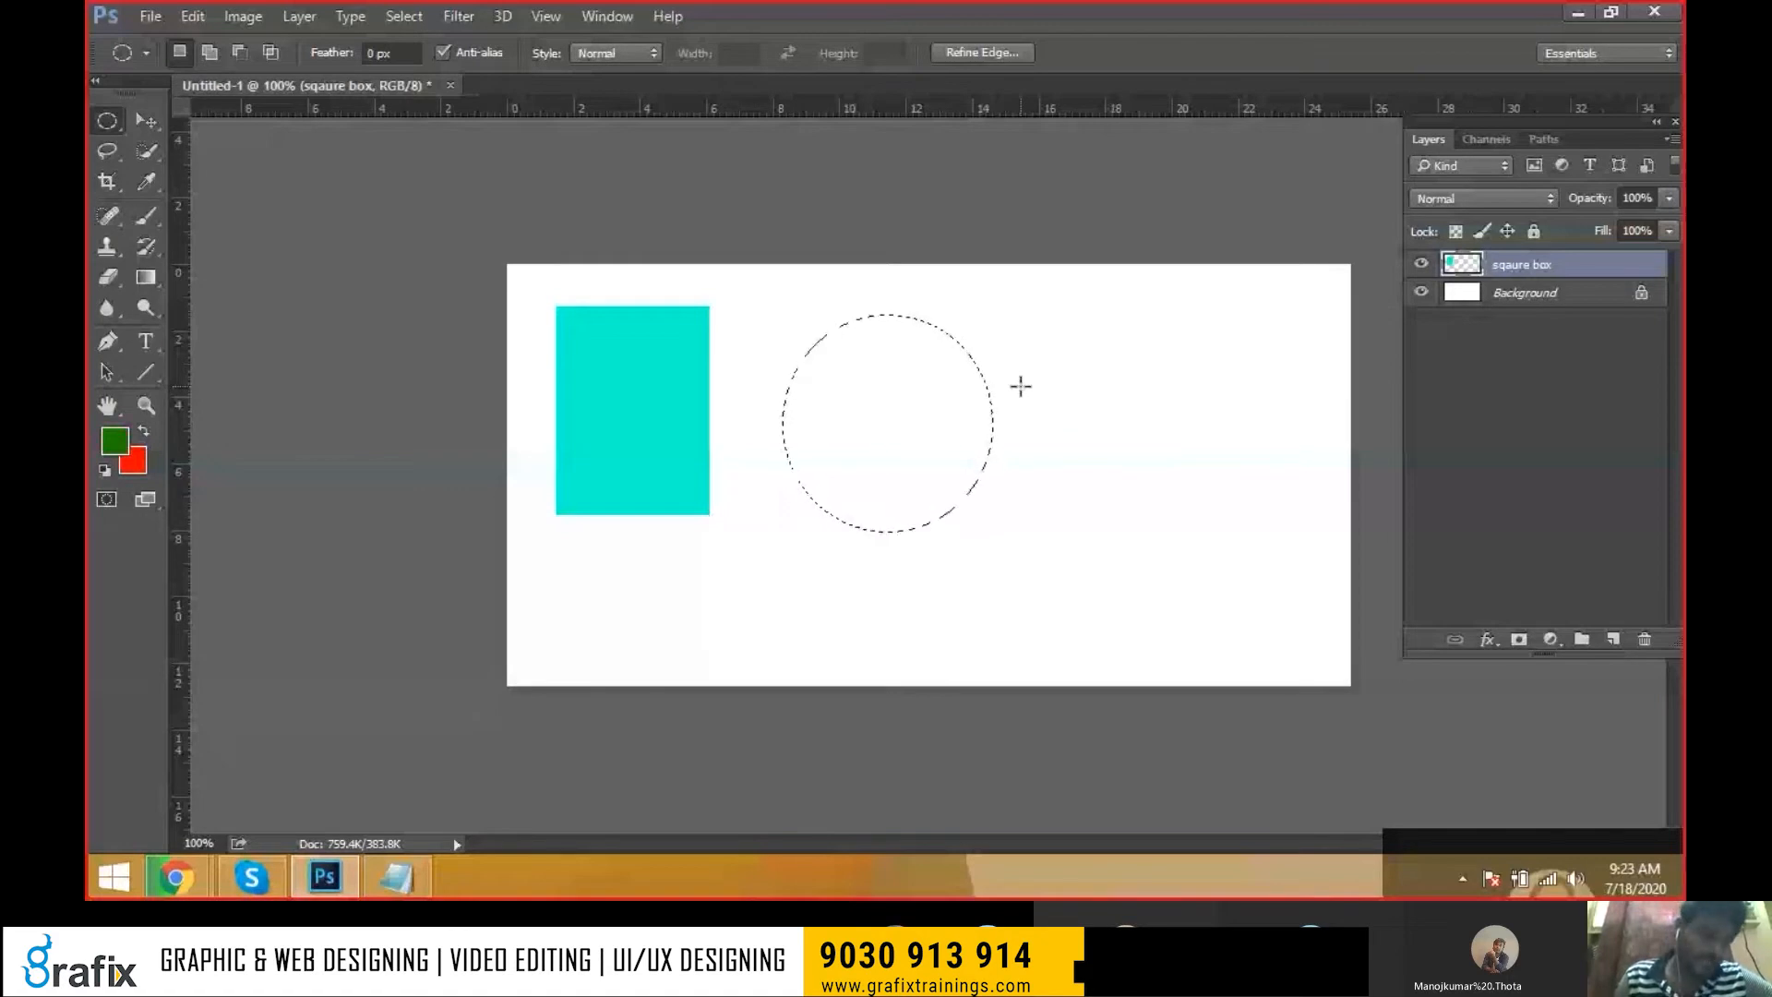
pyautogui.press('x')
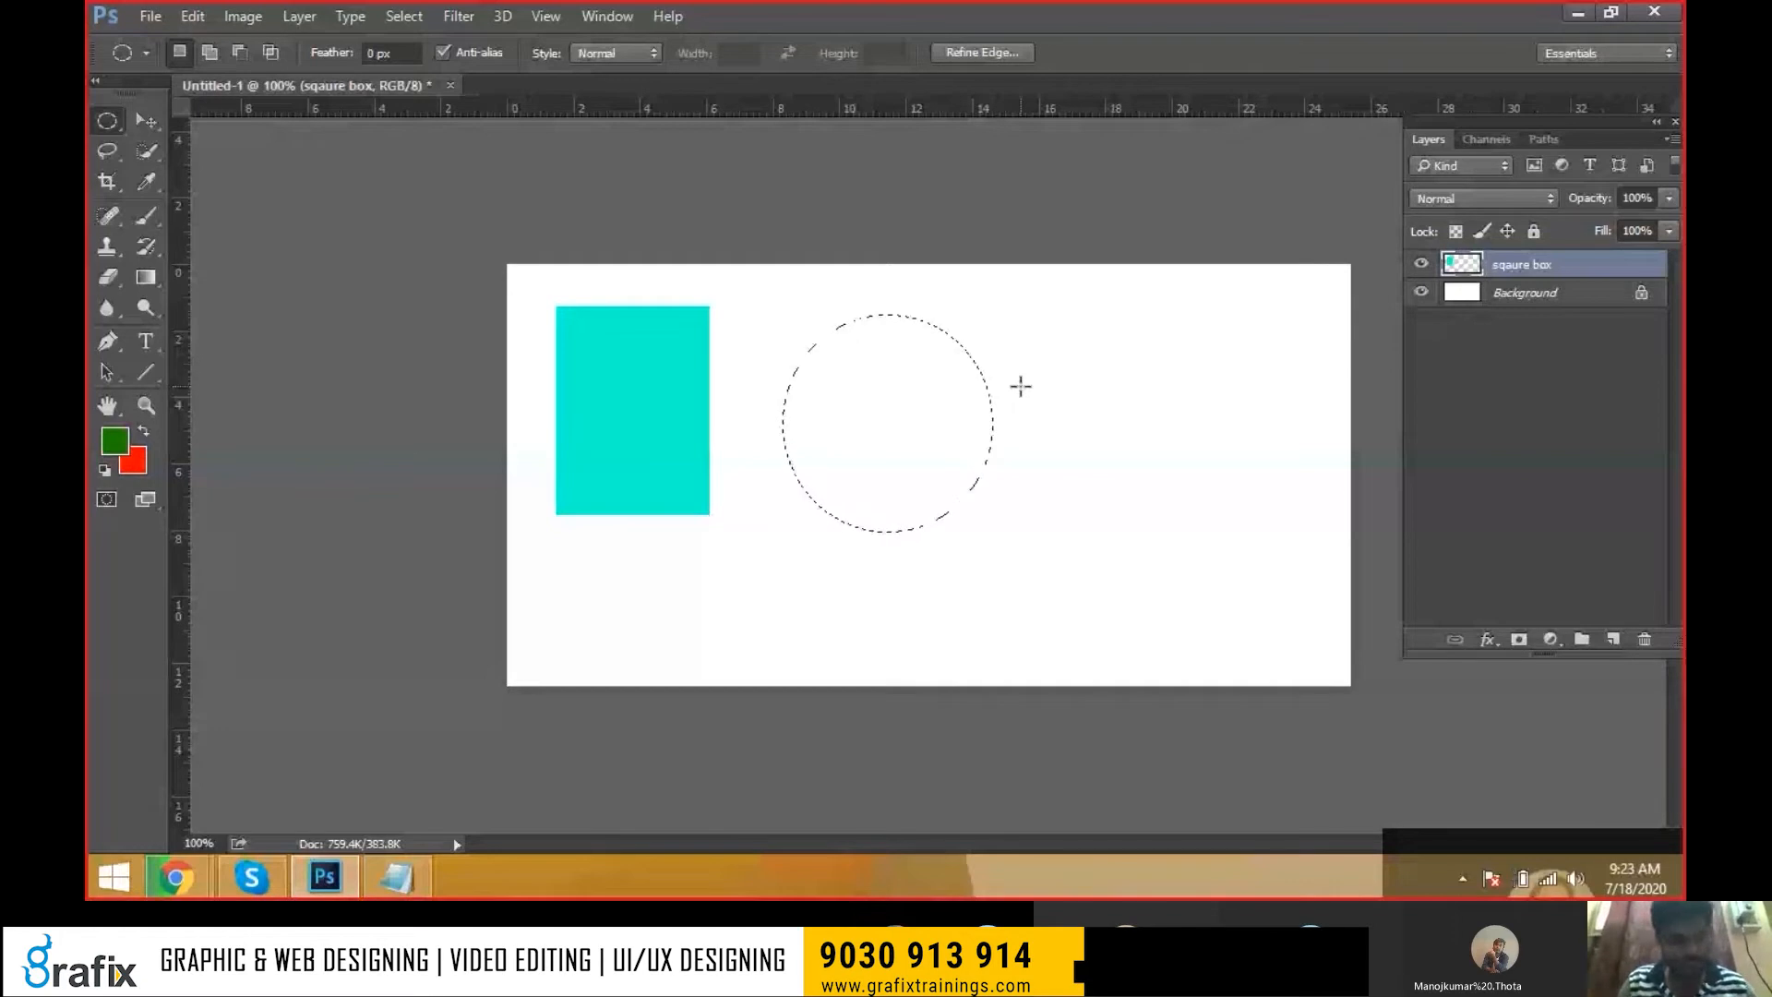
pyautogui.press('x')
pyautogui.press('x')
pyautogui.press('x')
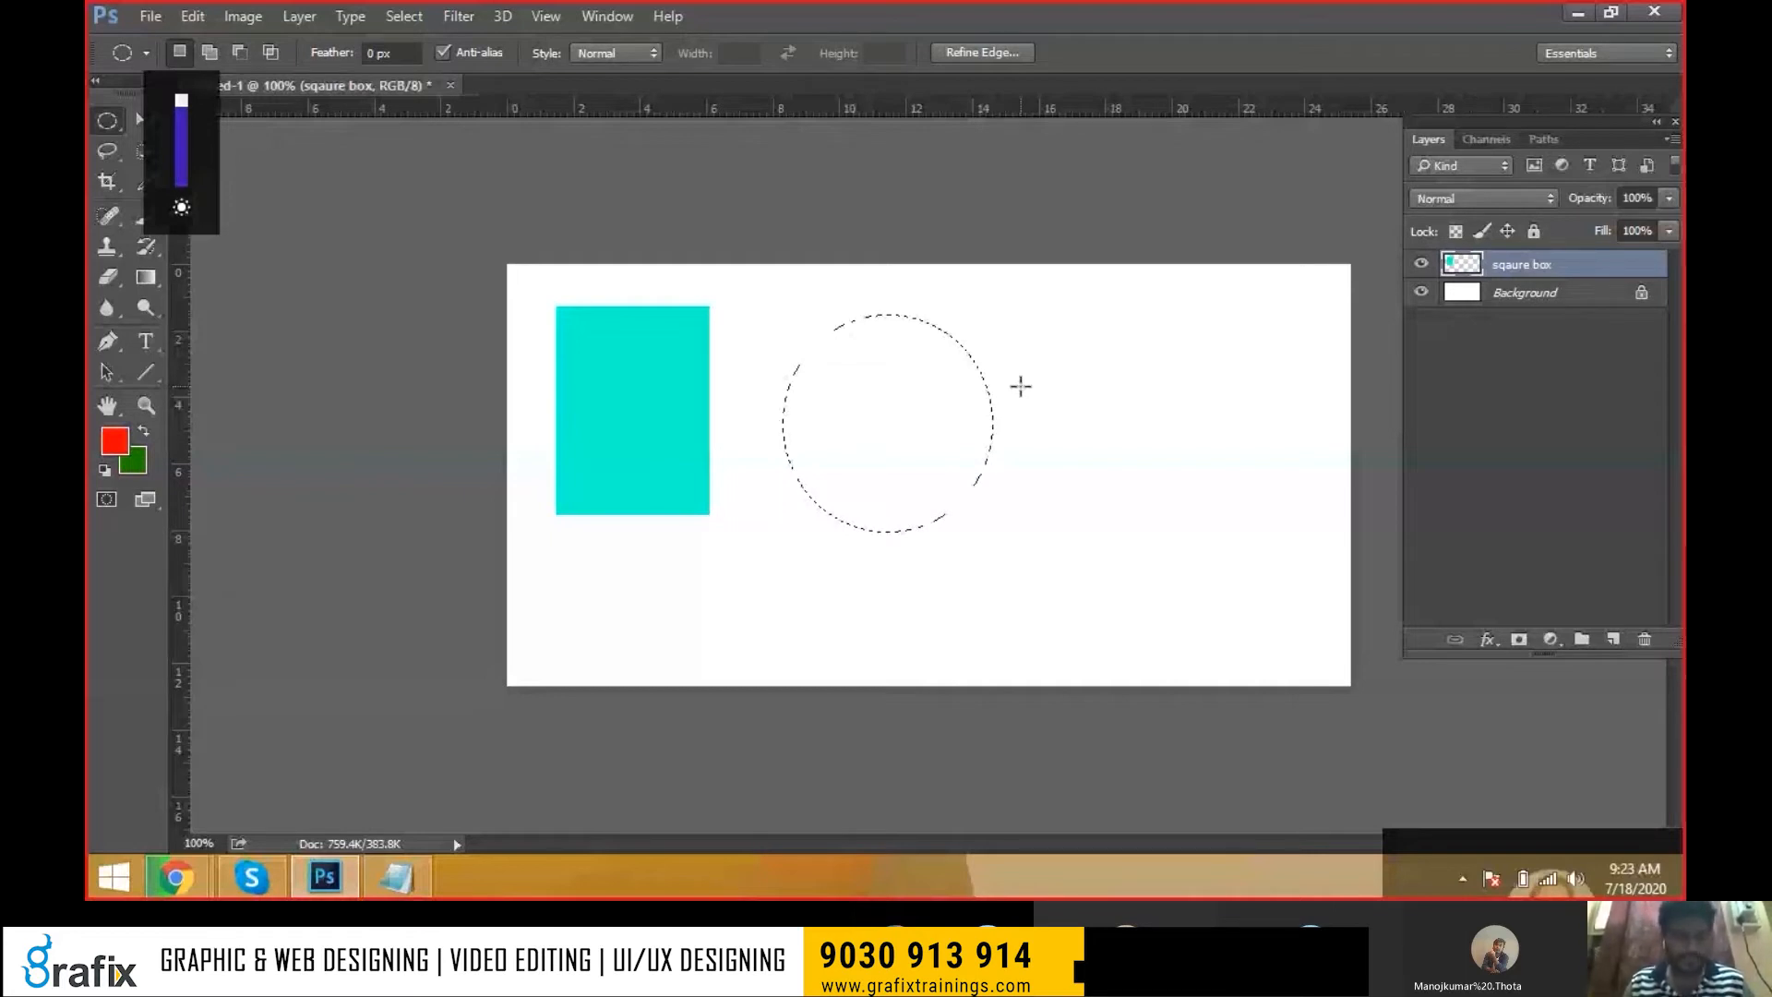
# In Notepad, add the line "X for swapping color" with front to back and back to front in parentheses, and return to Photoshop
pyautogui.hotkey('alt', 'Tab')
pyautogui.write('X fo')
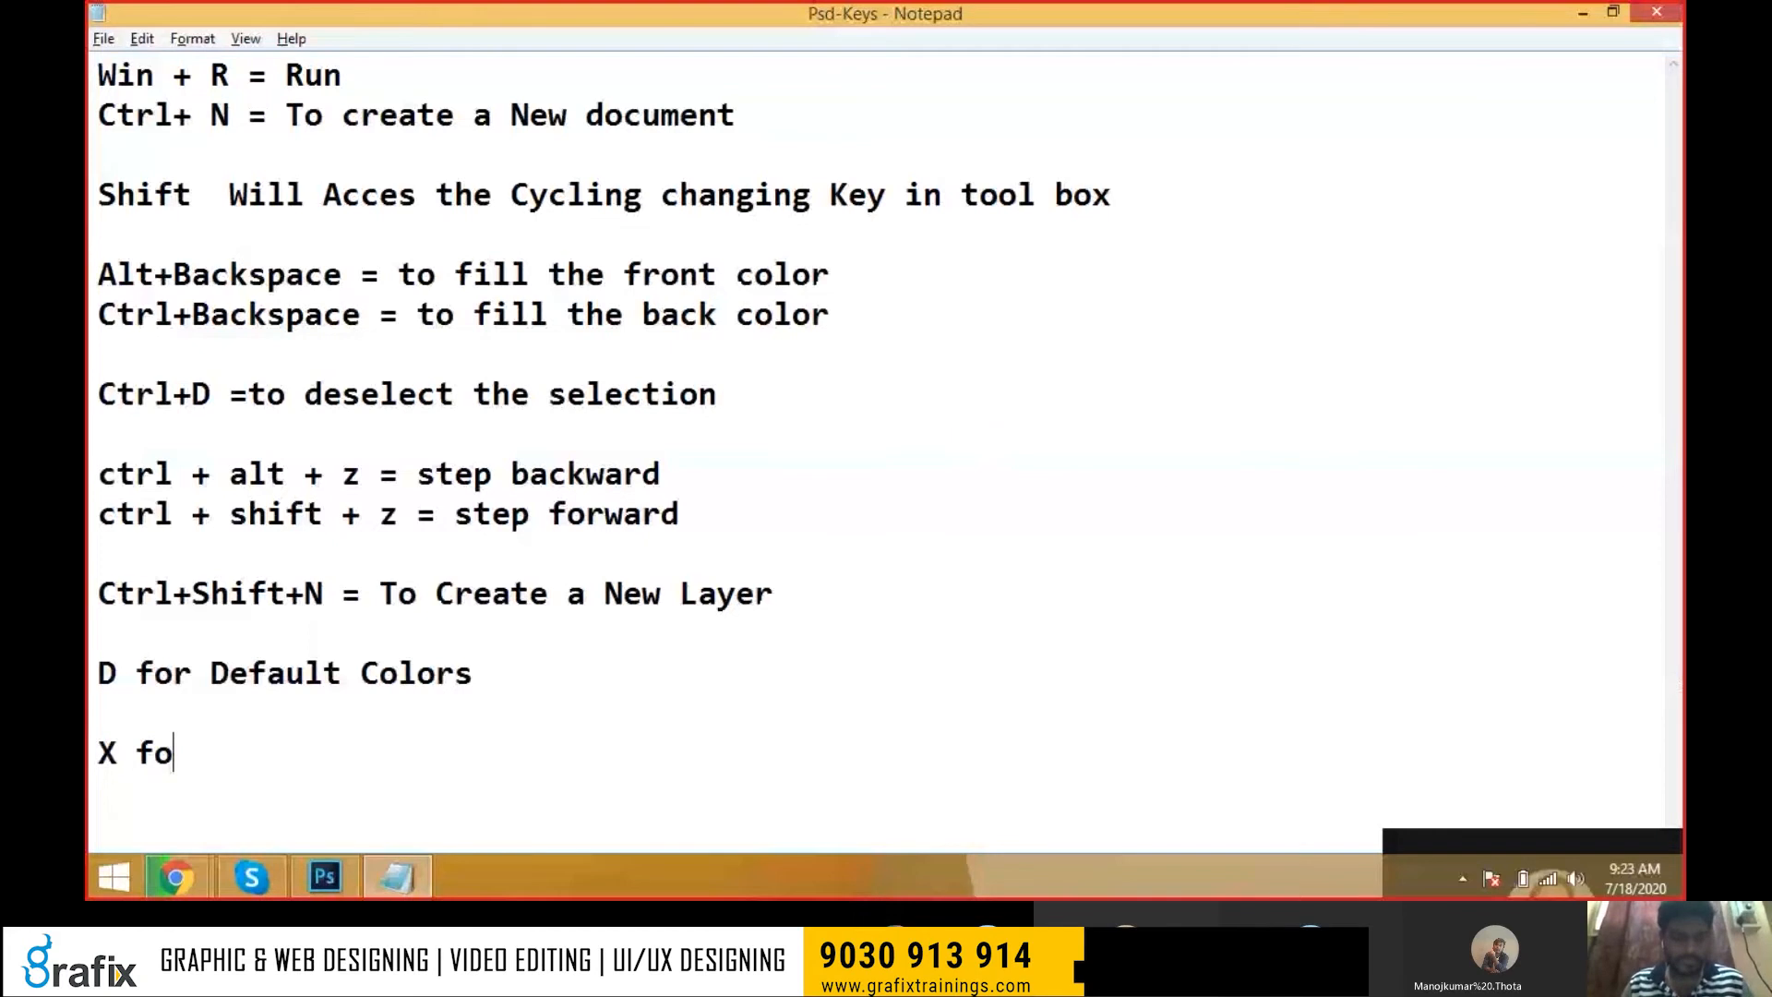
pyautogui.write('r swapping color (fr')
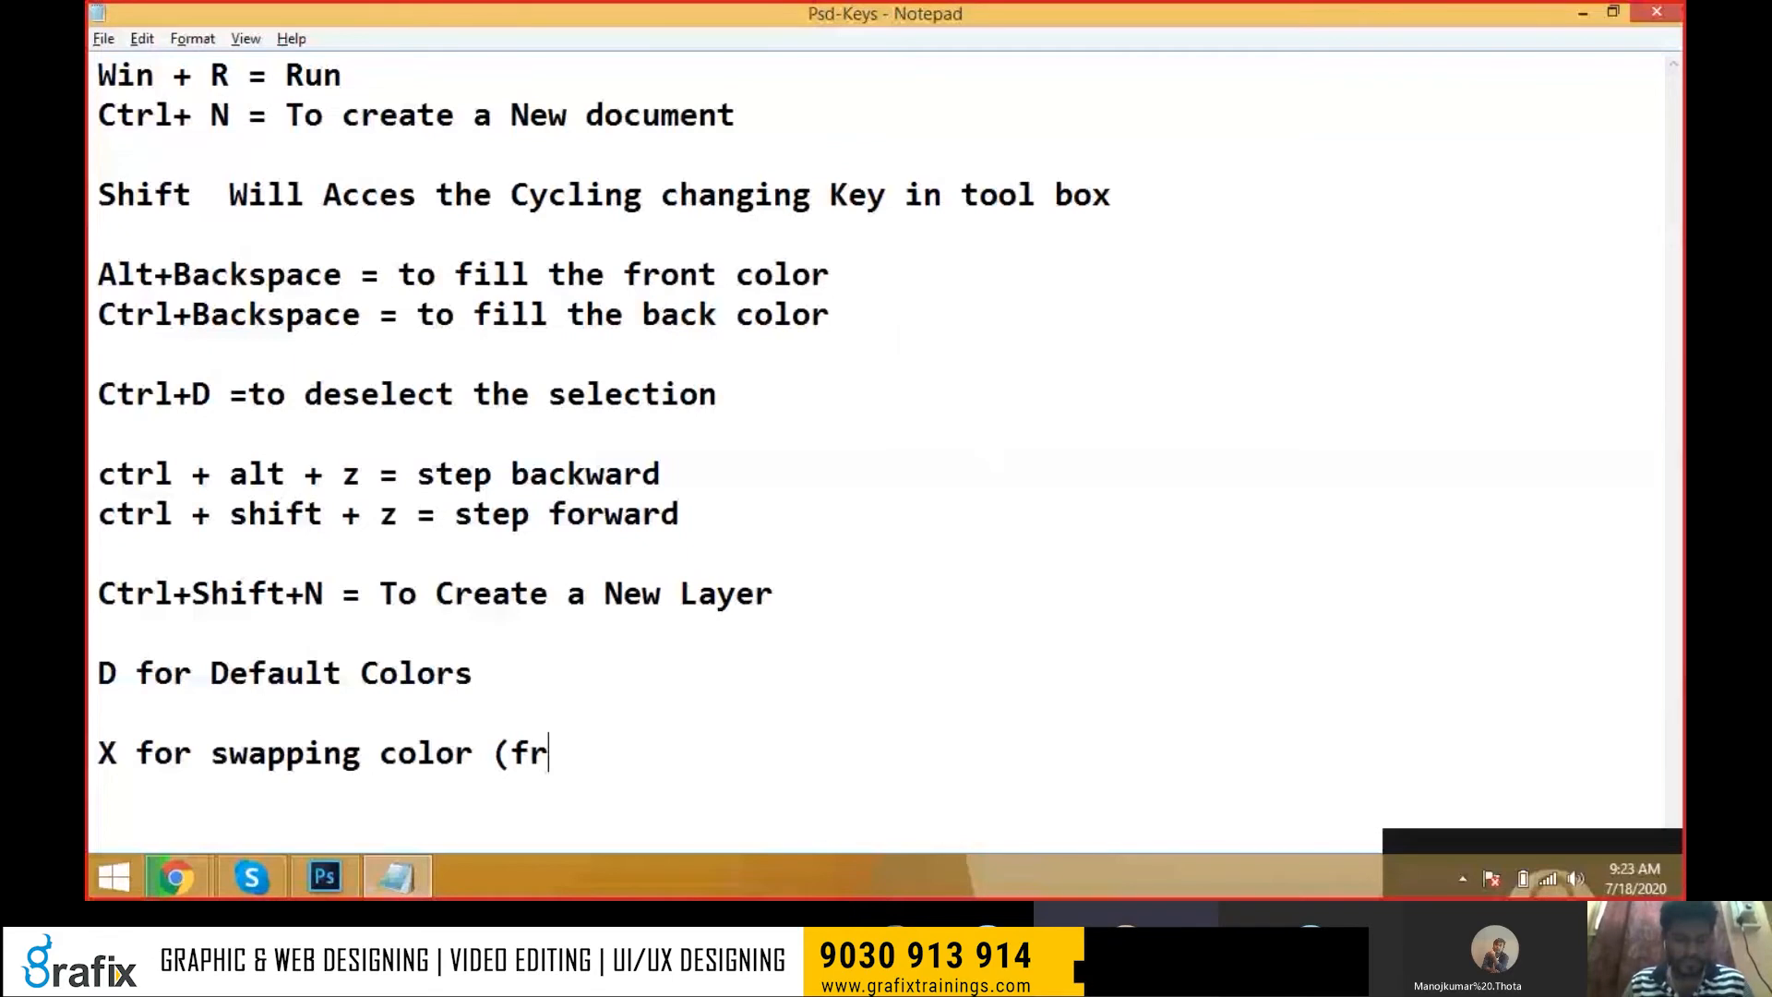
pyautogui.write('ont to back a')
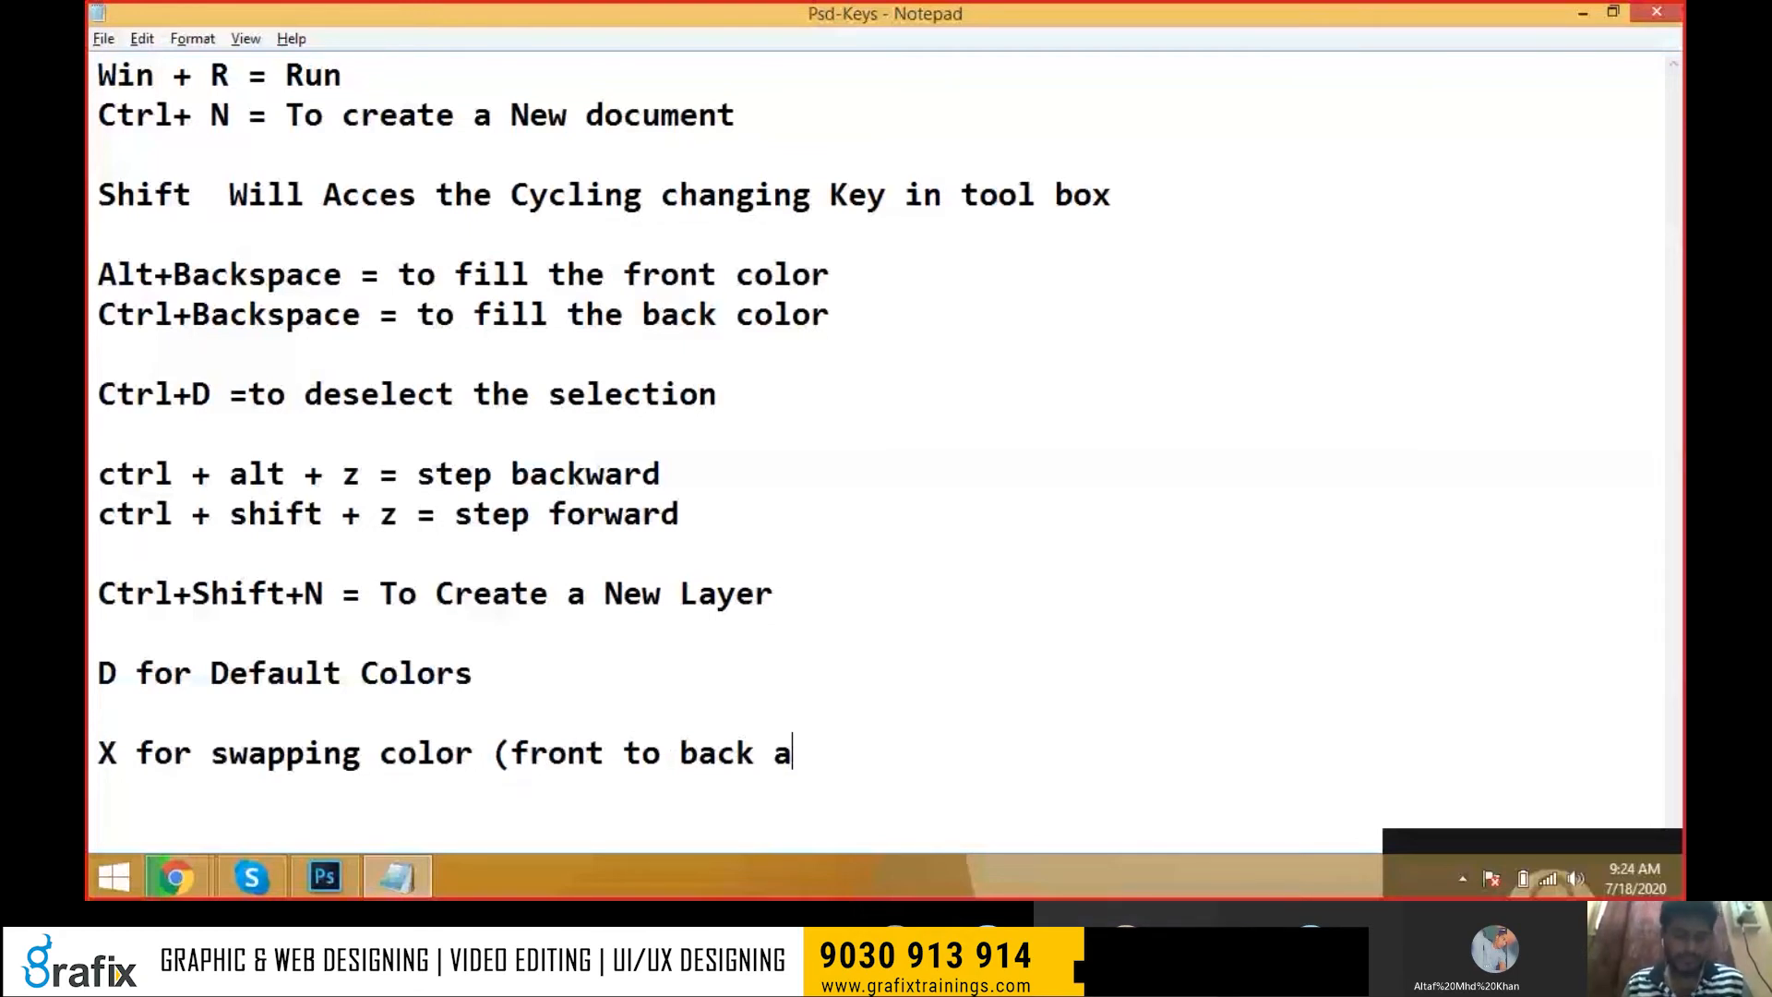
pyautogui.write('nd back to f')
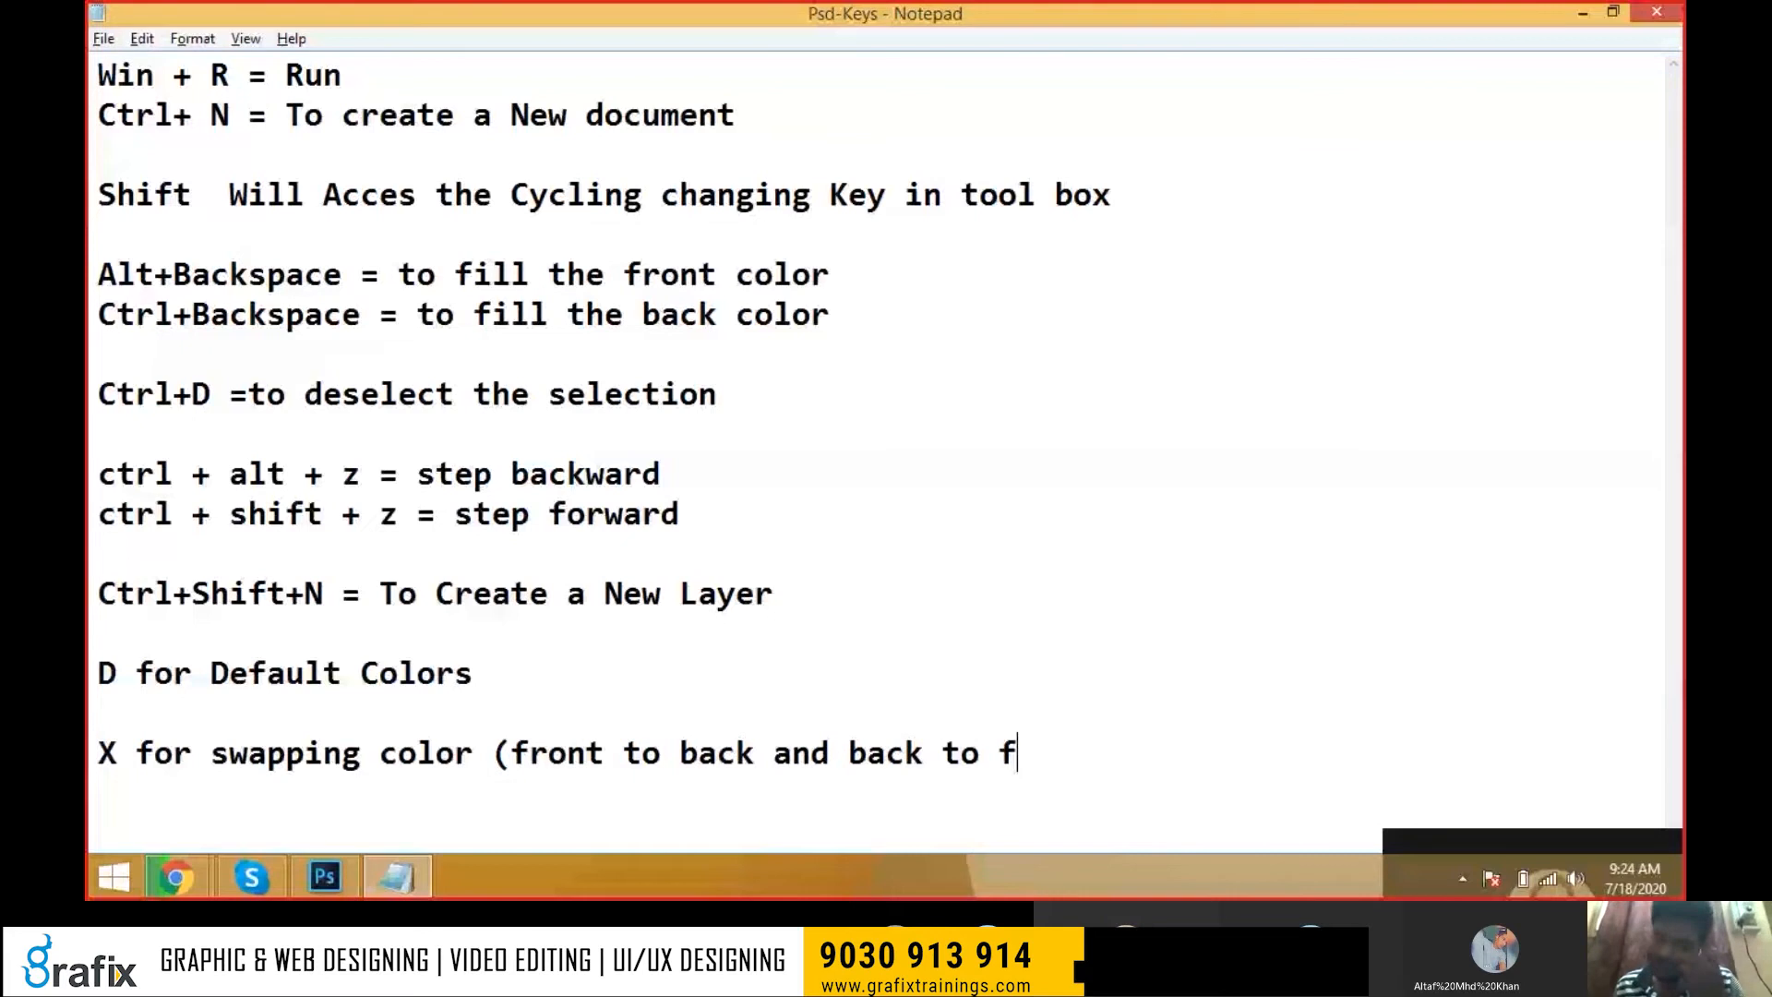
pyautogui.hotkey('alt', 'Tab')
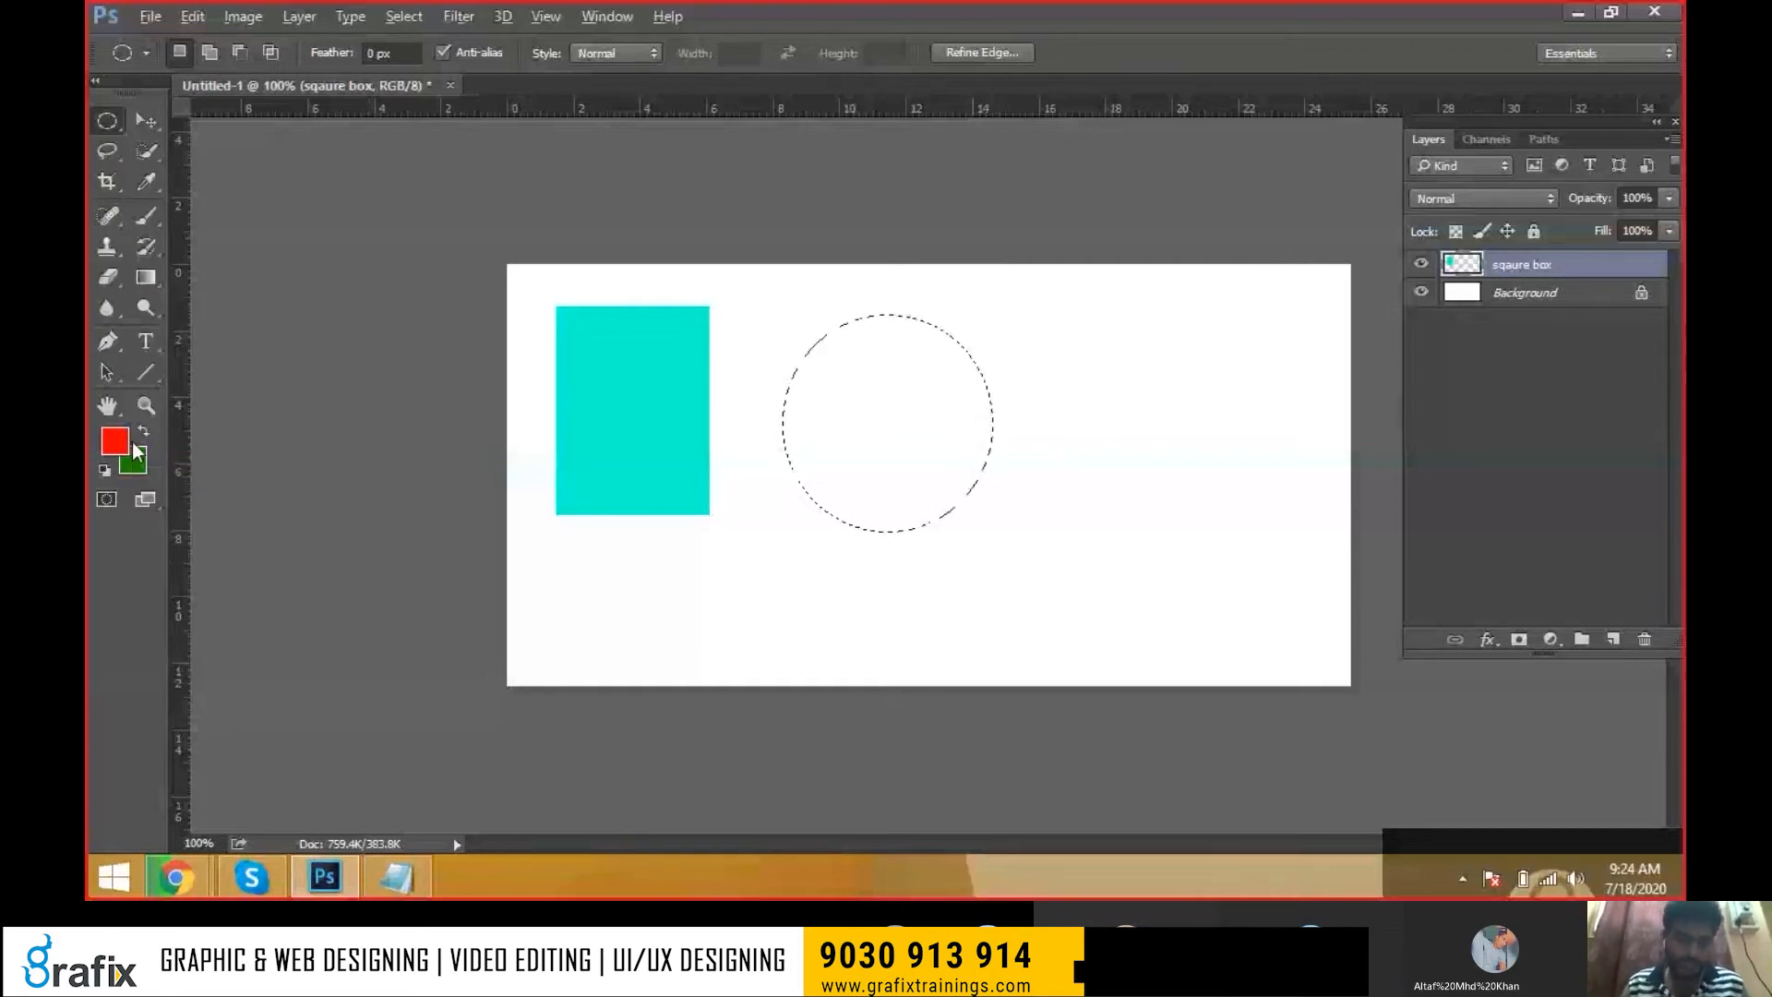
# Fill the circular selection with red on the sqaure box layer, deselect it, and move the layer around with both shapes
pyautogui.hotkey('alt', 'BackSpace')
pyautogui.hotkey('ctrl', 'd')
pyautogui.press('v')
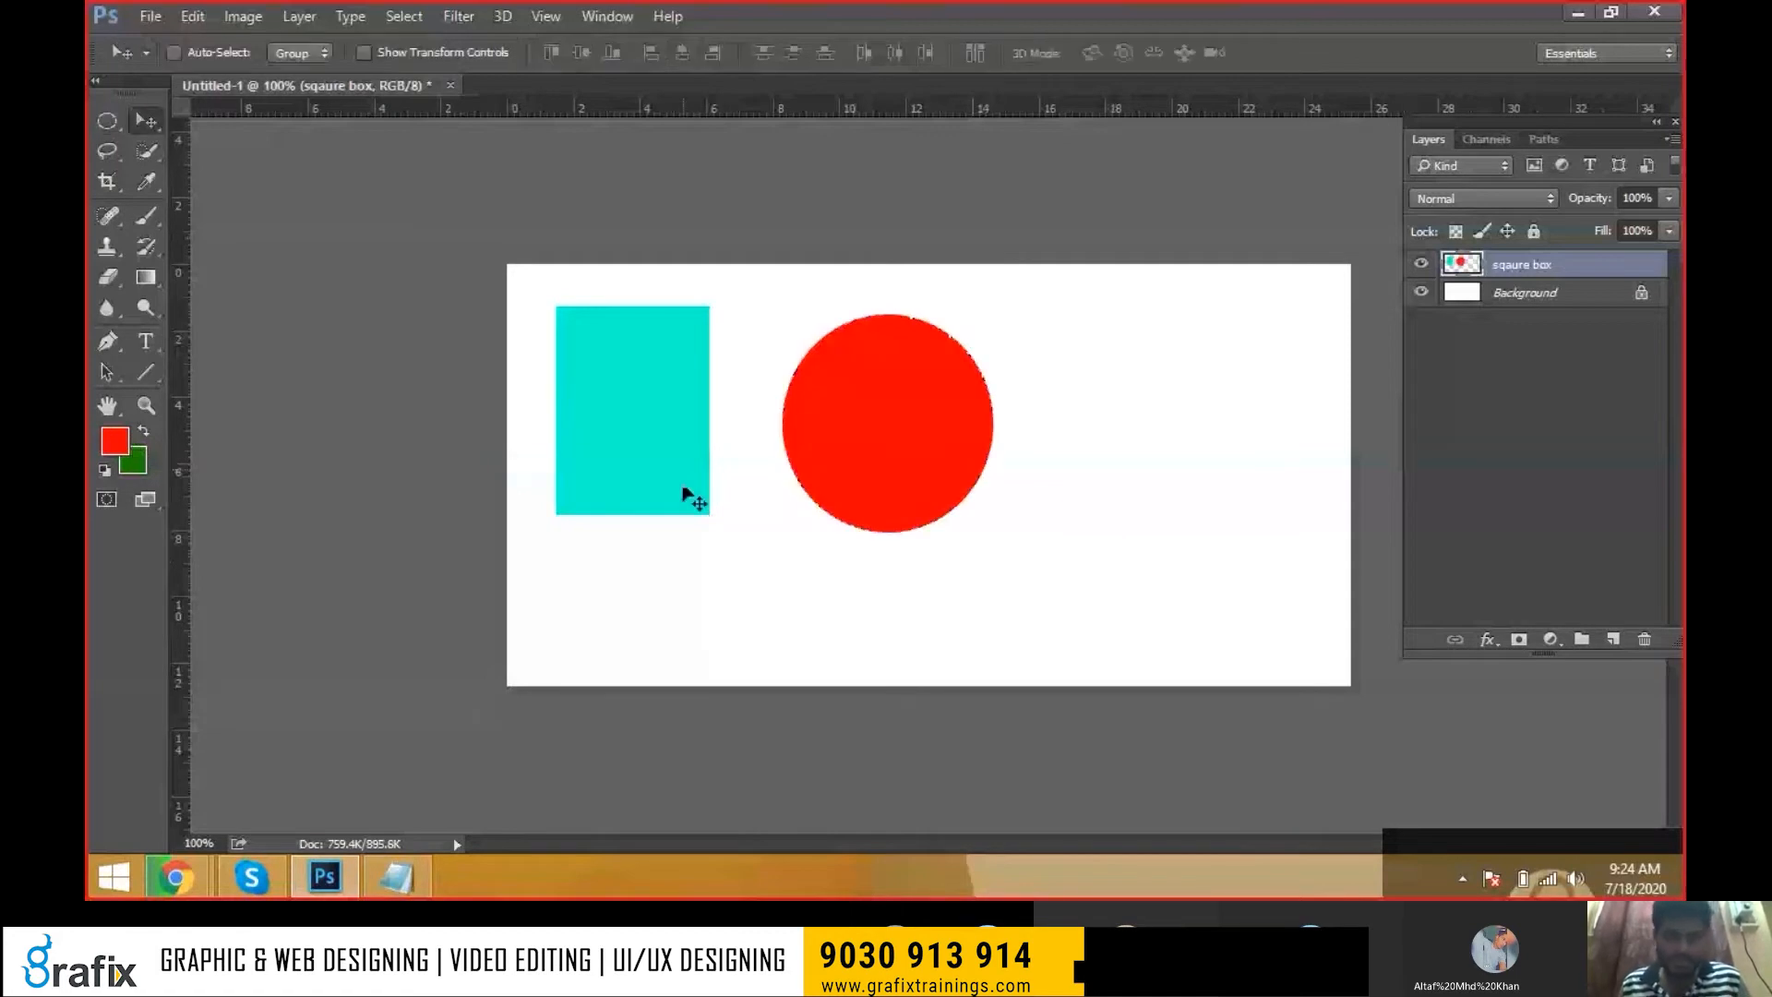
pyautogui.moveTo(892, 471); pyautogui.dragTo(1026, 529)
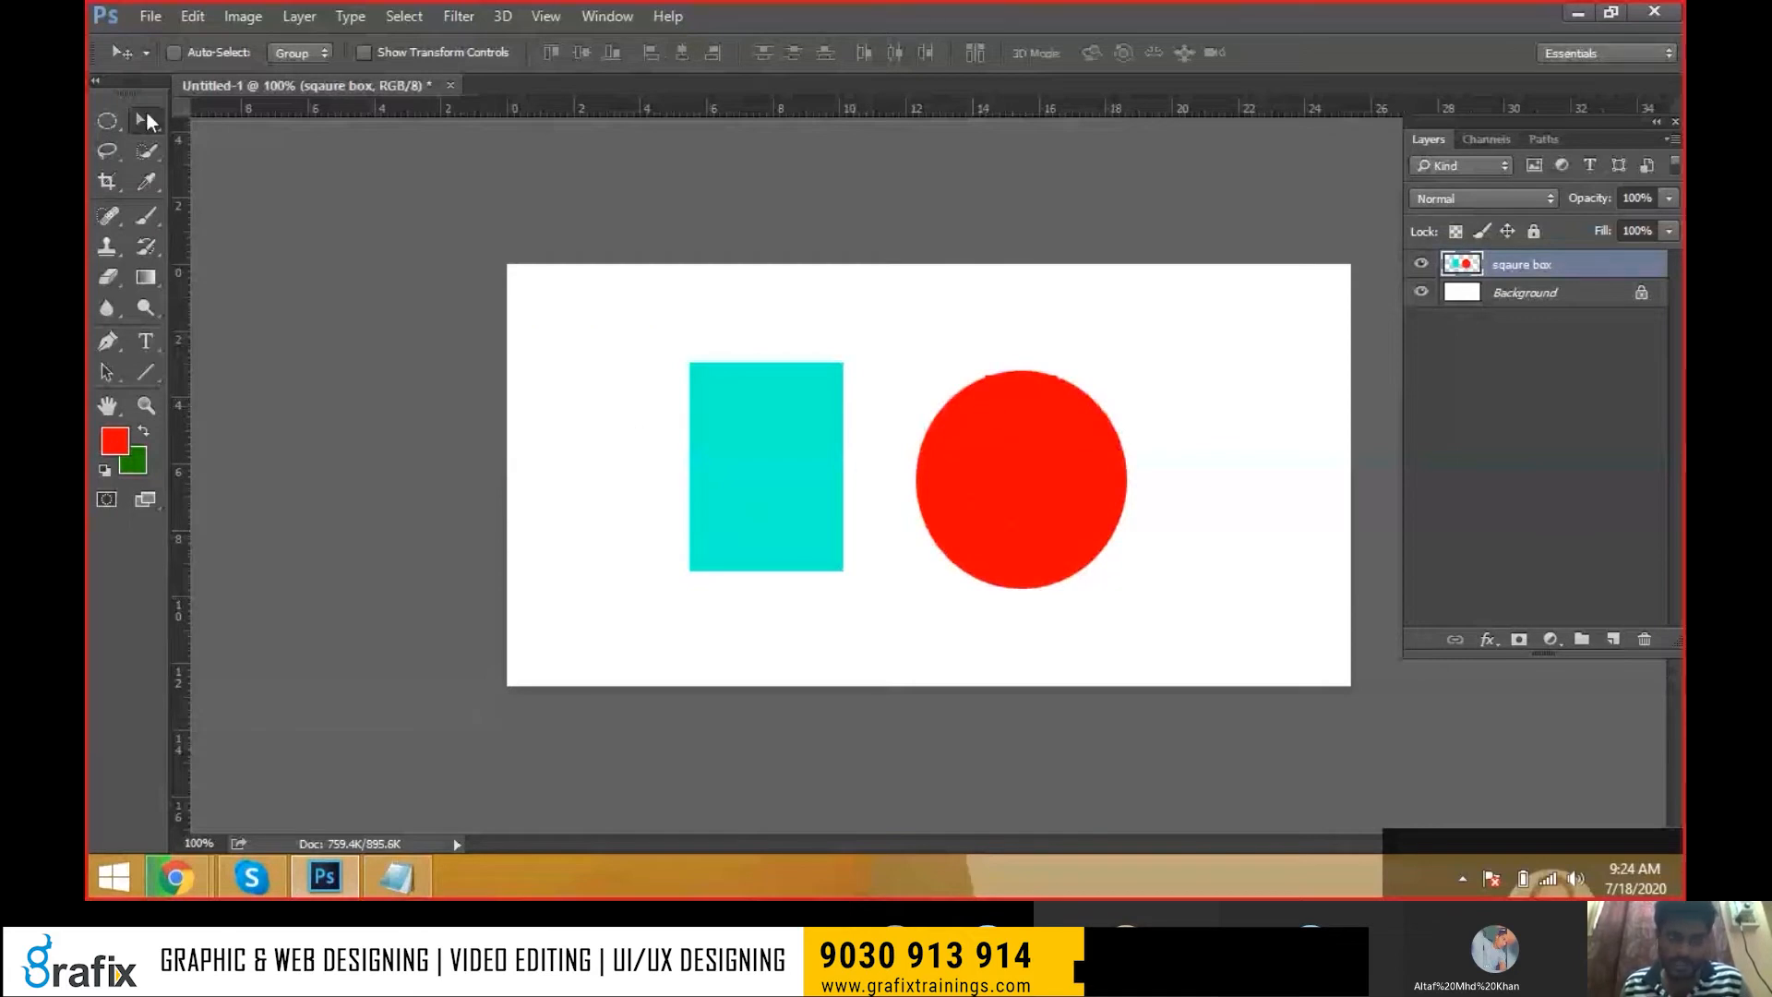
pyautogui.moveTo(958, 500); pyautogui.dragTo(1041, 498)
pyautogui.moveTo(1157, 509); pyautogui.dragTo(1009, 469)
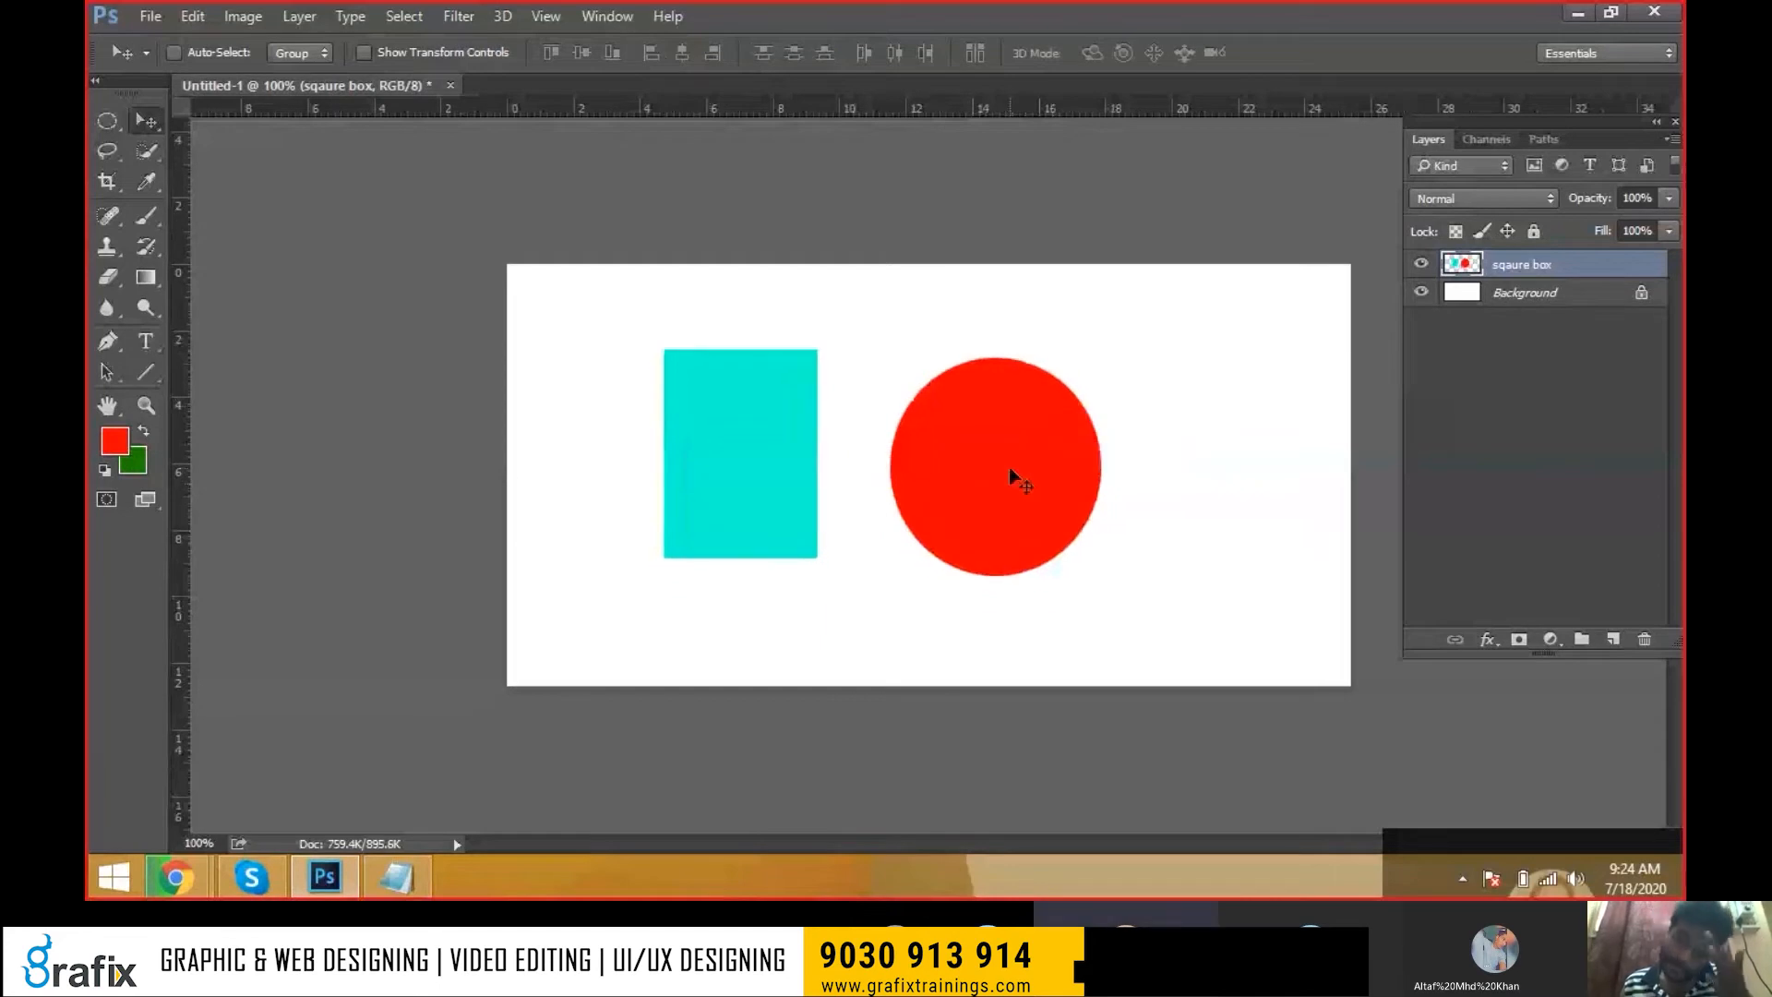
pyautogui.moveTo(1026, 477)
pyautogui.mouseDown()
pyautogui.moveTo(951, 477)
pyautogui.moveTo(1023, 471)
pyautogui.moveTo(995, 472)
pyautogui.mouseUp()
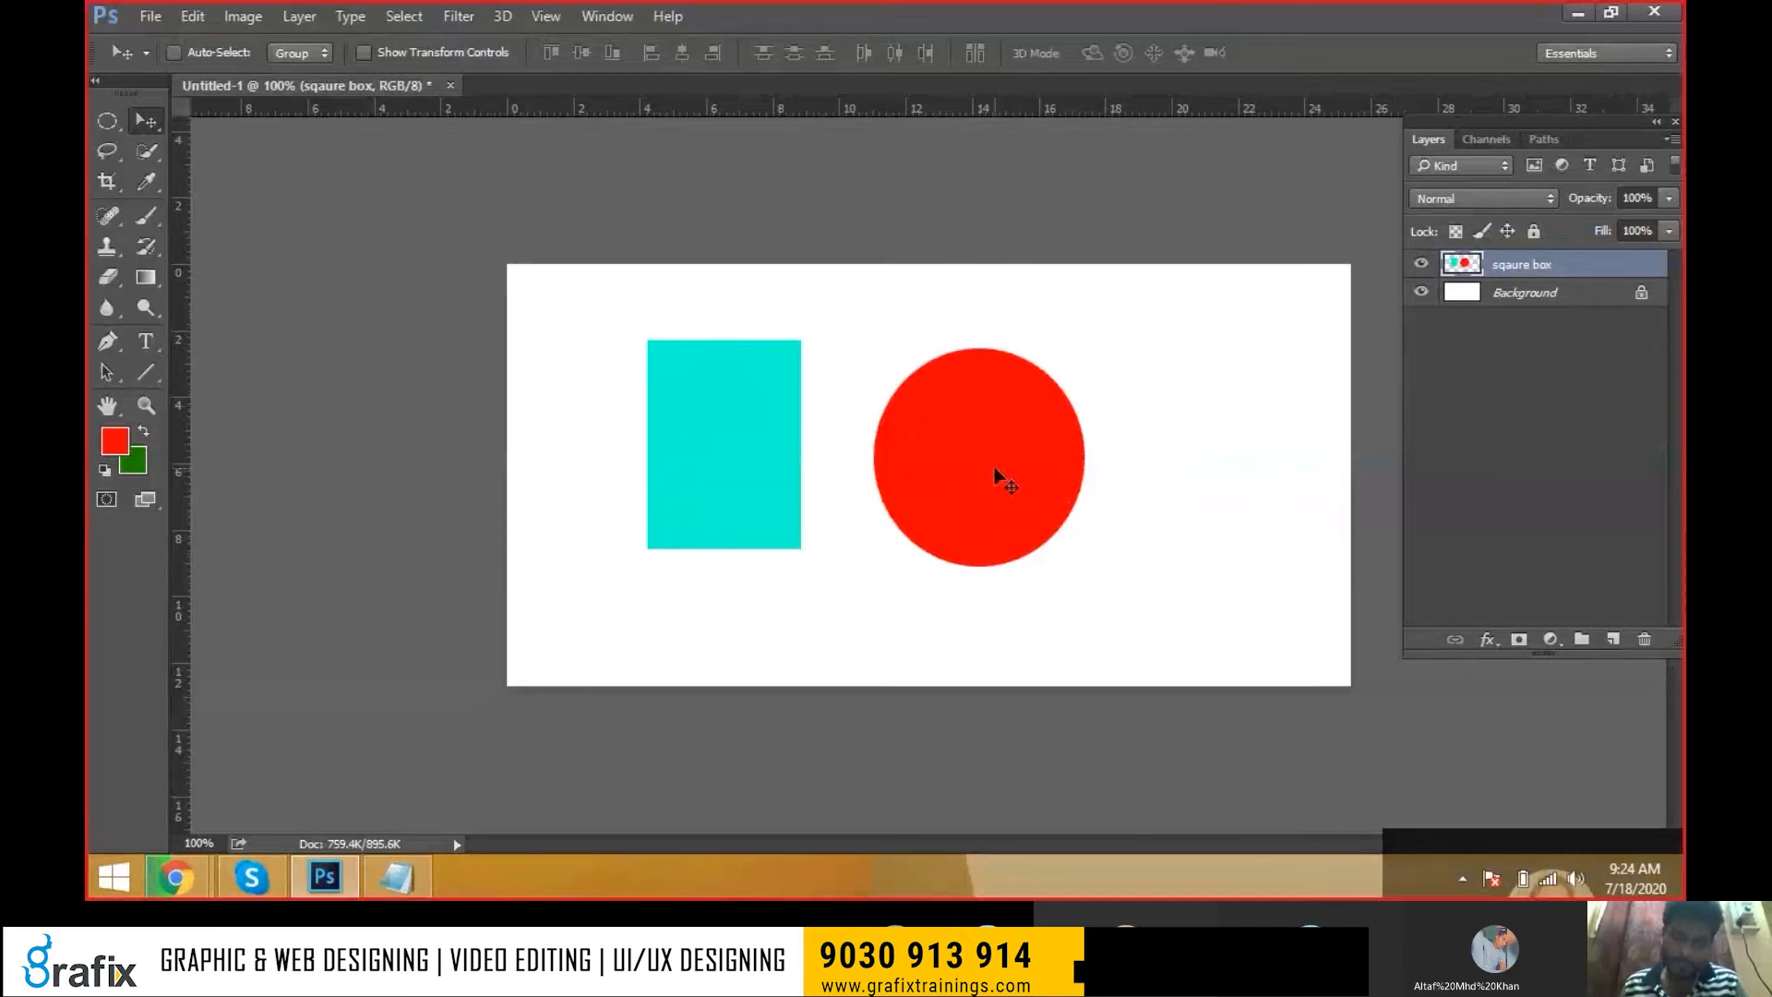
pyautogui.moveTo(995, 469); pyautogui.dragTo(1063, 486)
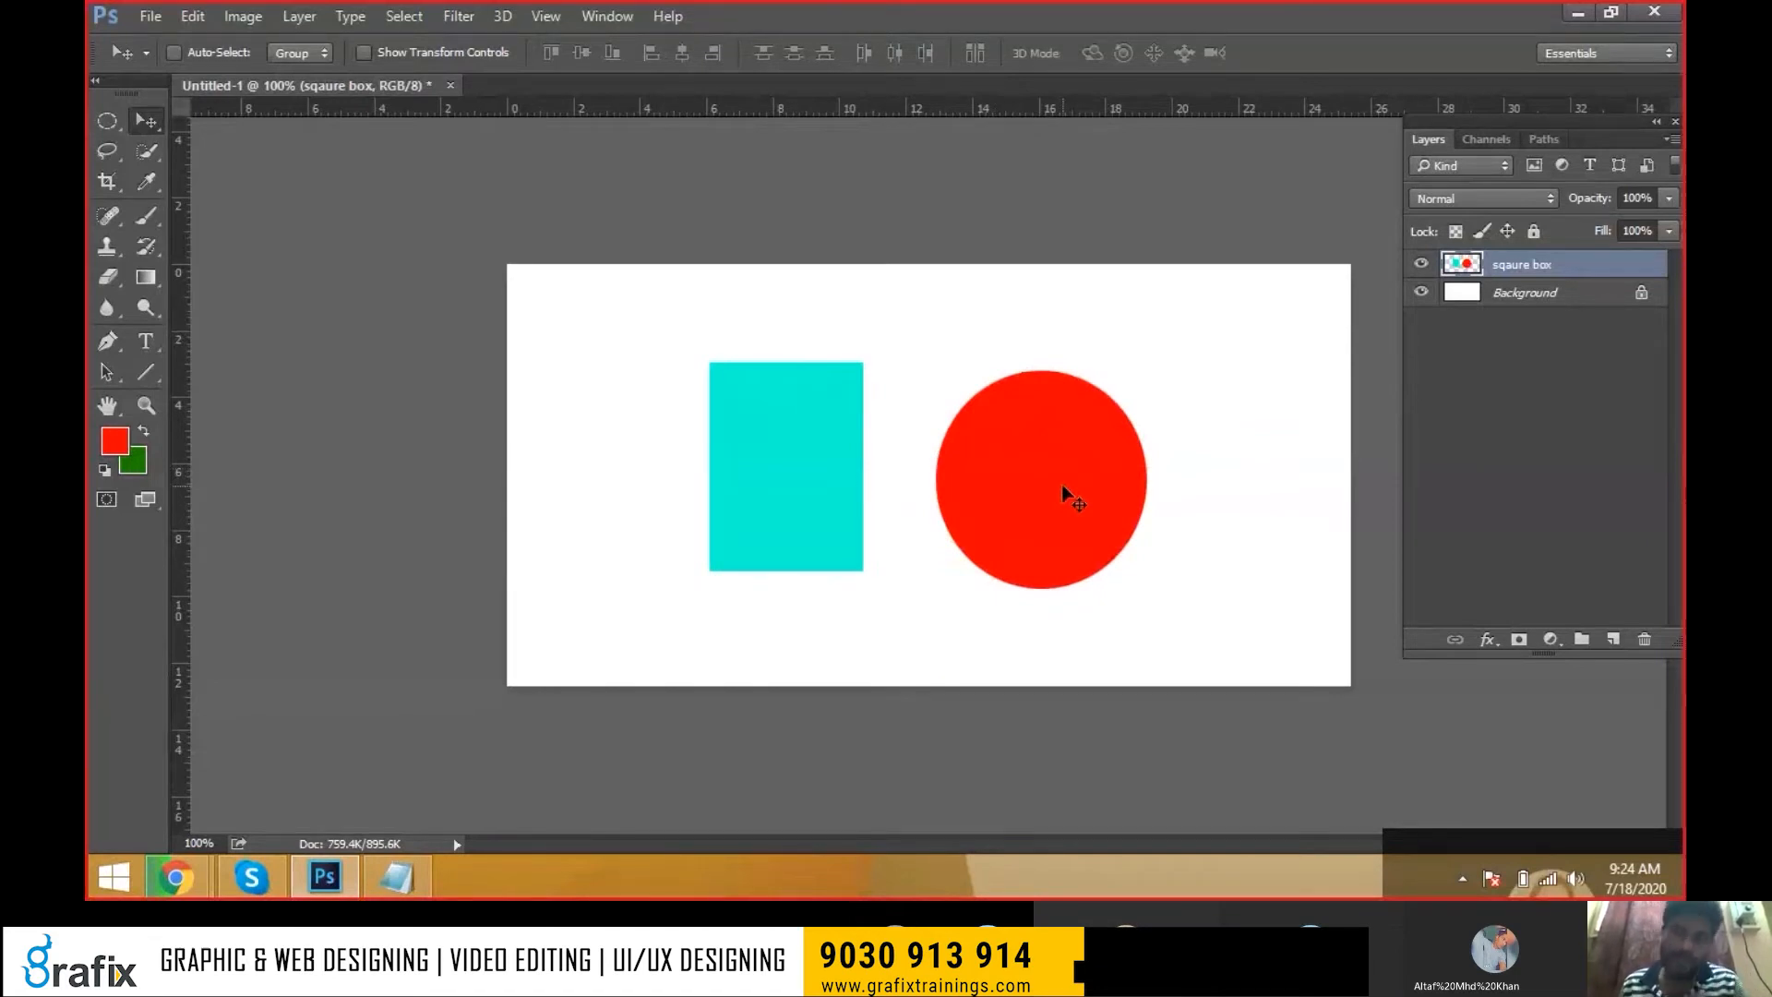
# Step backward through the history past the moves, the deselection and the red fill, to the empty circular selection
pyautogui.hotkey('ctrl', 'alt')
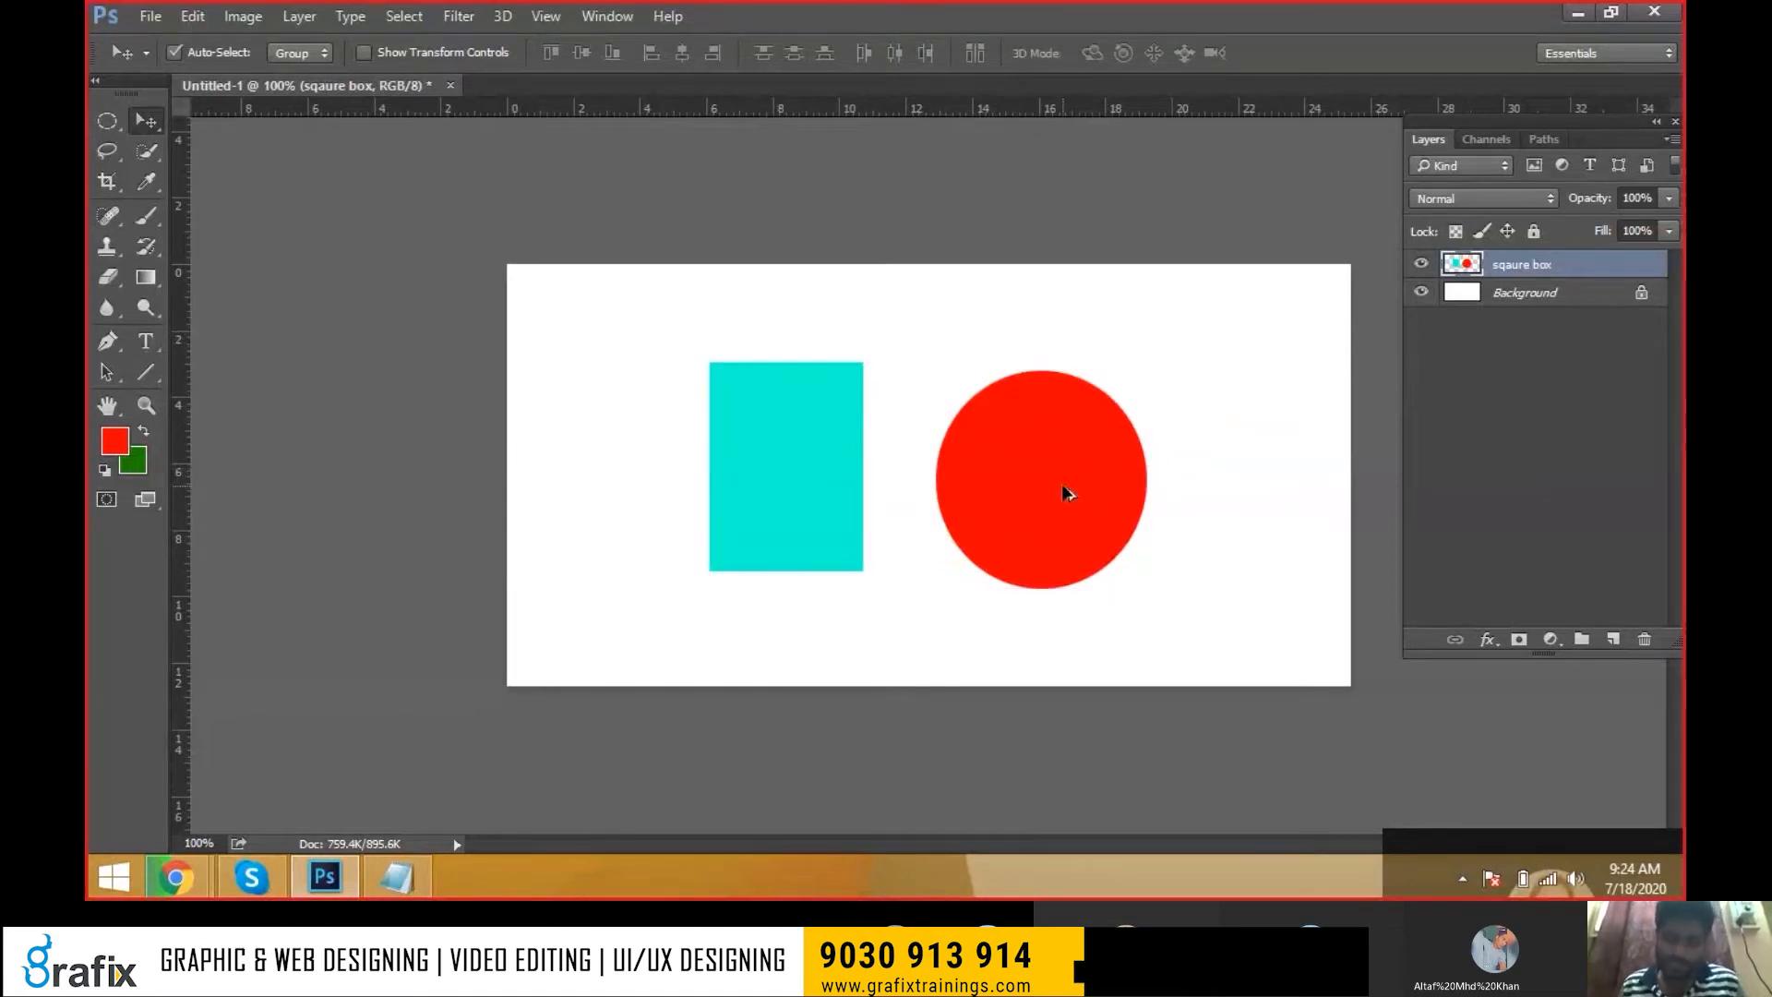
pyautogui.hotkey('ctrl', 'alt', 'z')
pyautogui.hotkey('ctrl', 'alt', 'z')
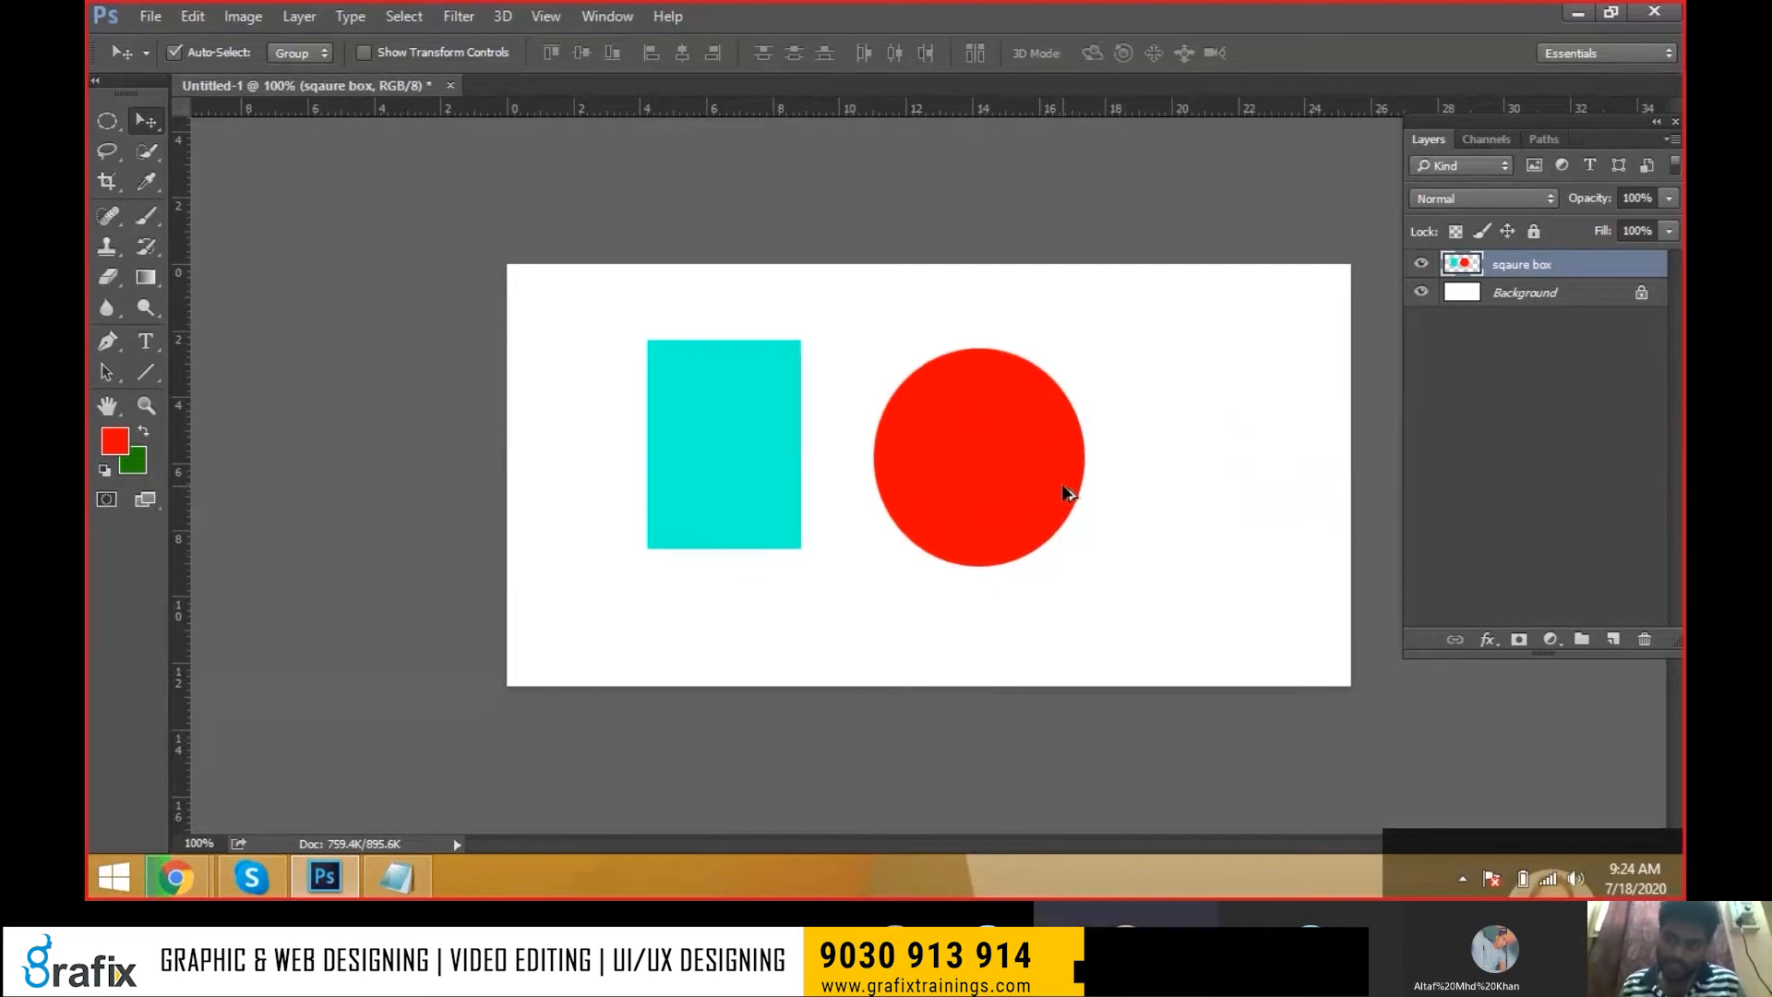
pyautogui.hotkey('ctrl', 'shift', 'z')
pyautogui.hotkey('ctrl', 'alt', 'z')
pyautogui.hotkey('ctrl', 'alt', 'z')
pyautogui.hotkey('ctrl', 'alt', 'z')
pyautogui.hotkey('ctrl', 'alt', 'z')
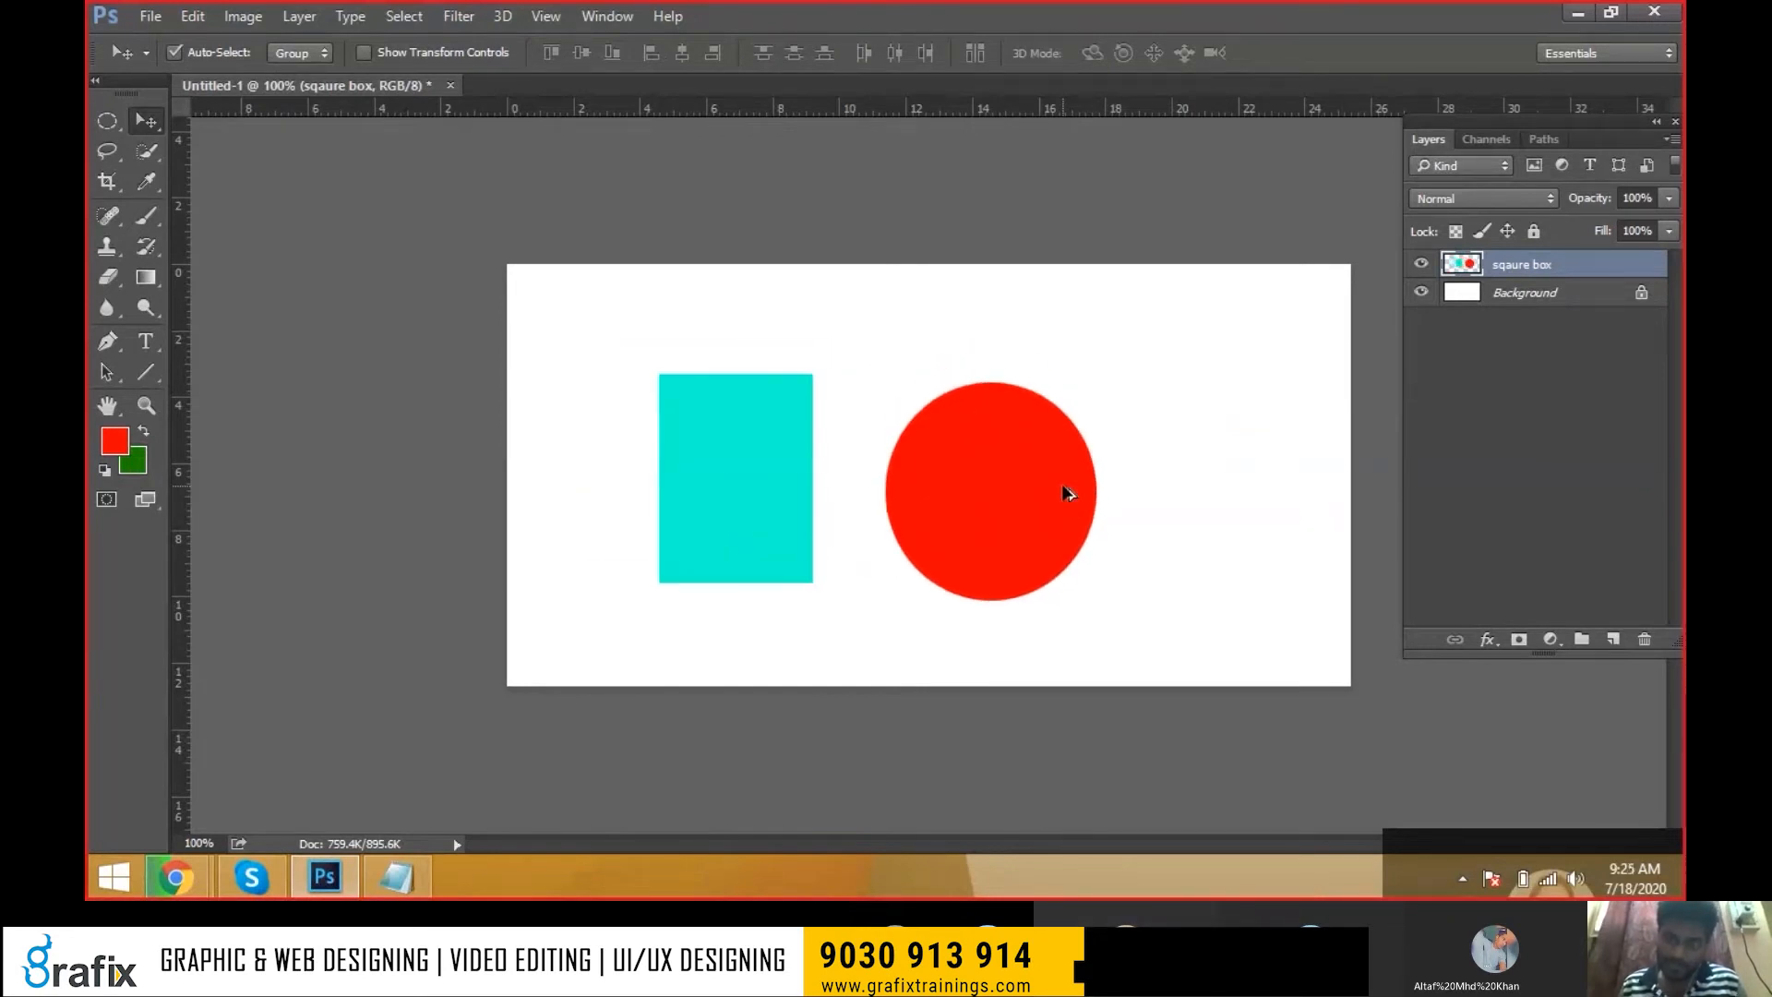
pyautogui.hotkey('ctrl', 'alt', 'z')
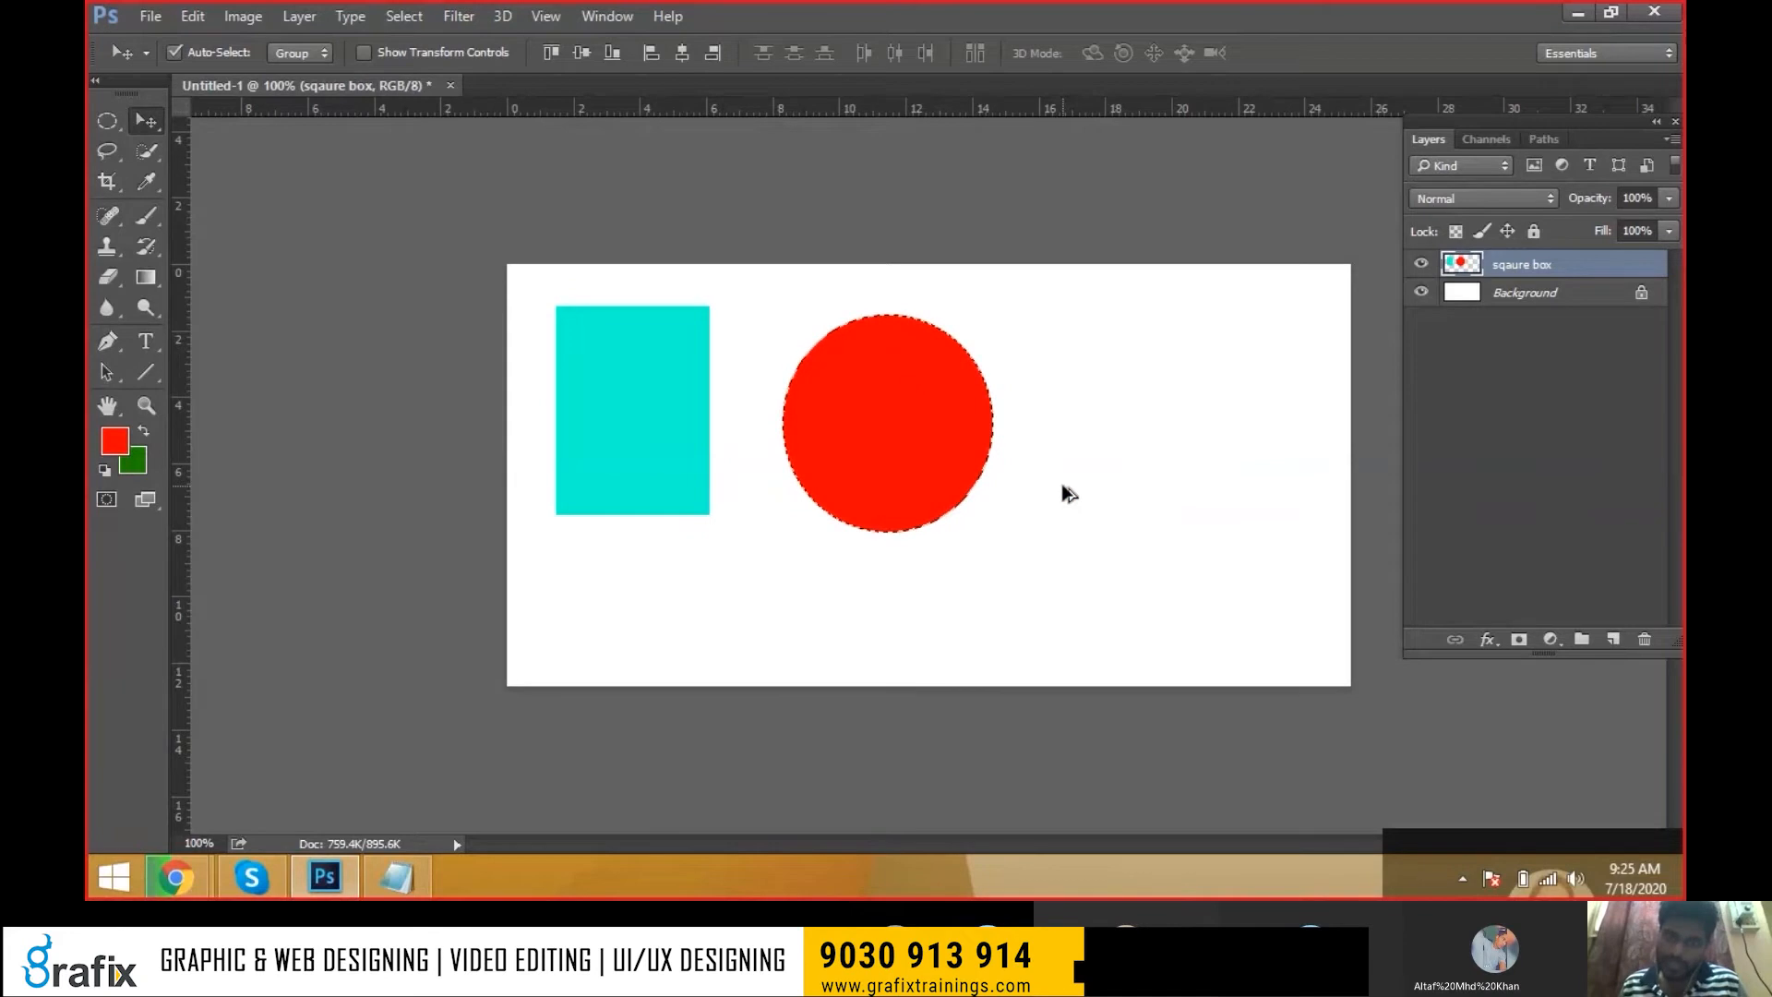
pyautogui.hotkey('ctrl', 'alt', 'z')
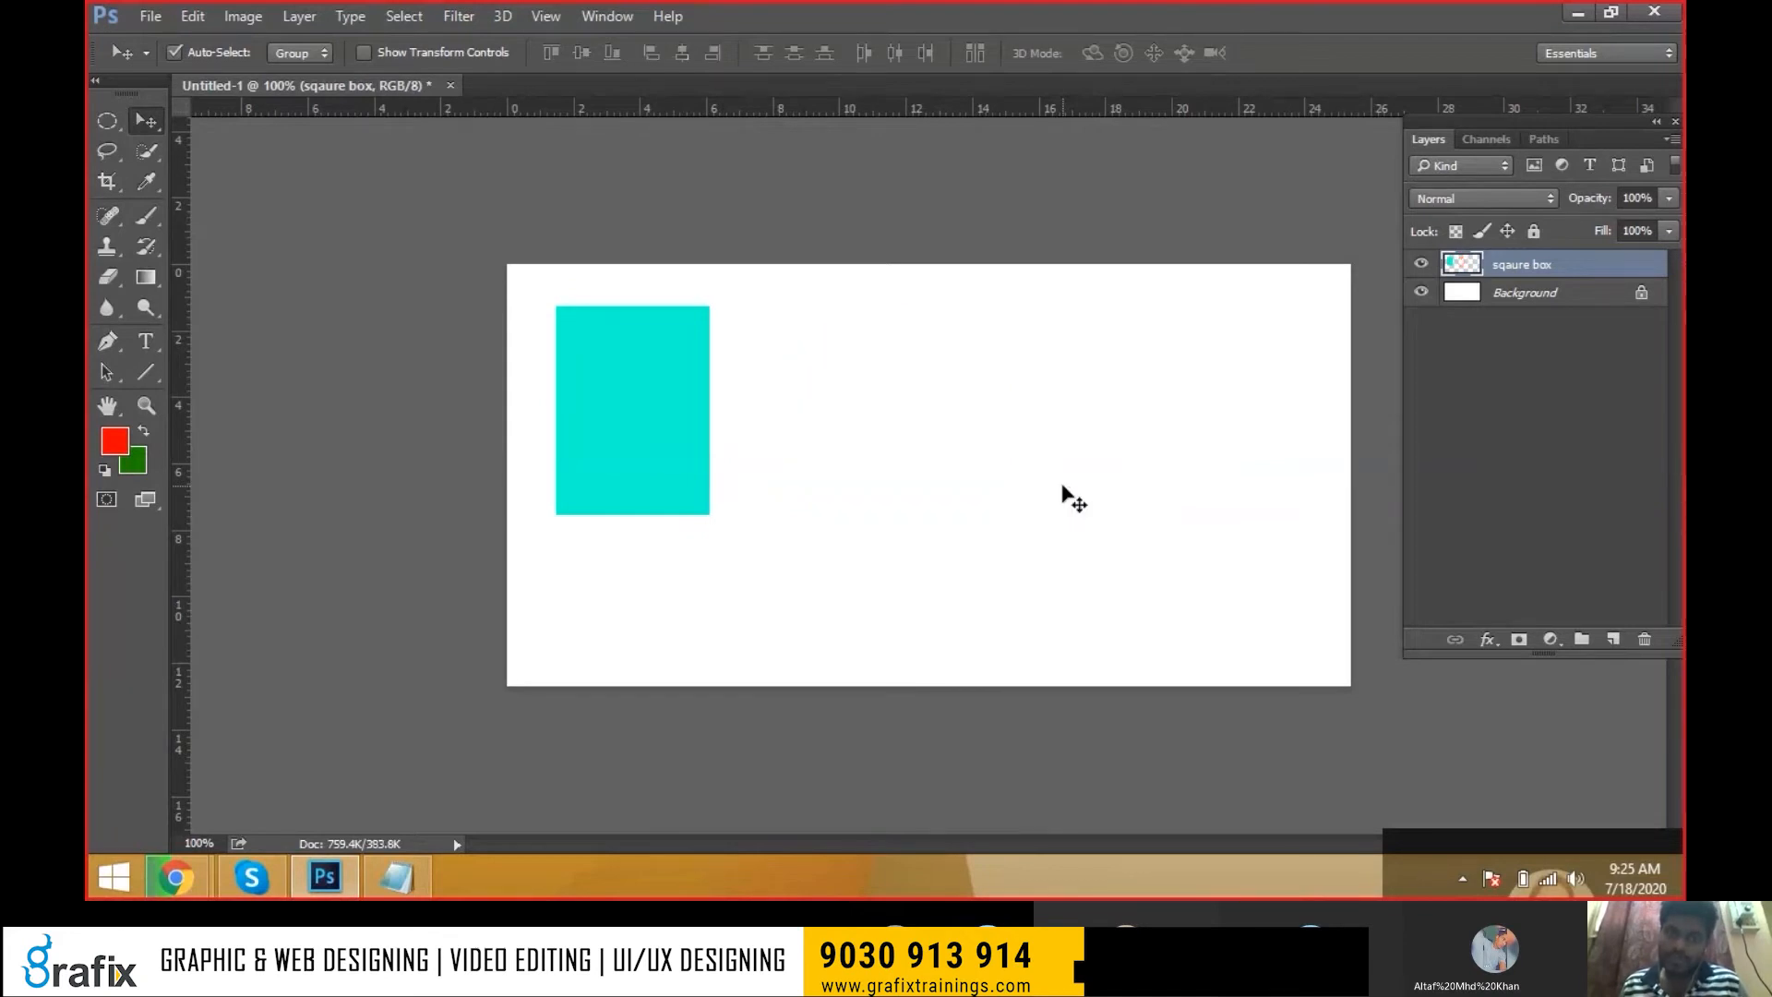
pyautogui.hotkey('ctrl', 'alt', 'z')
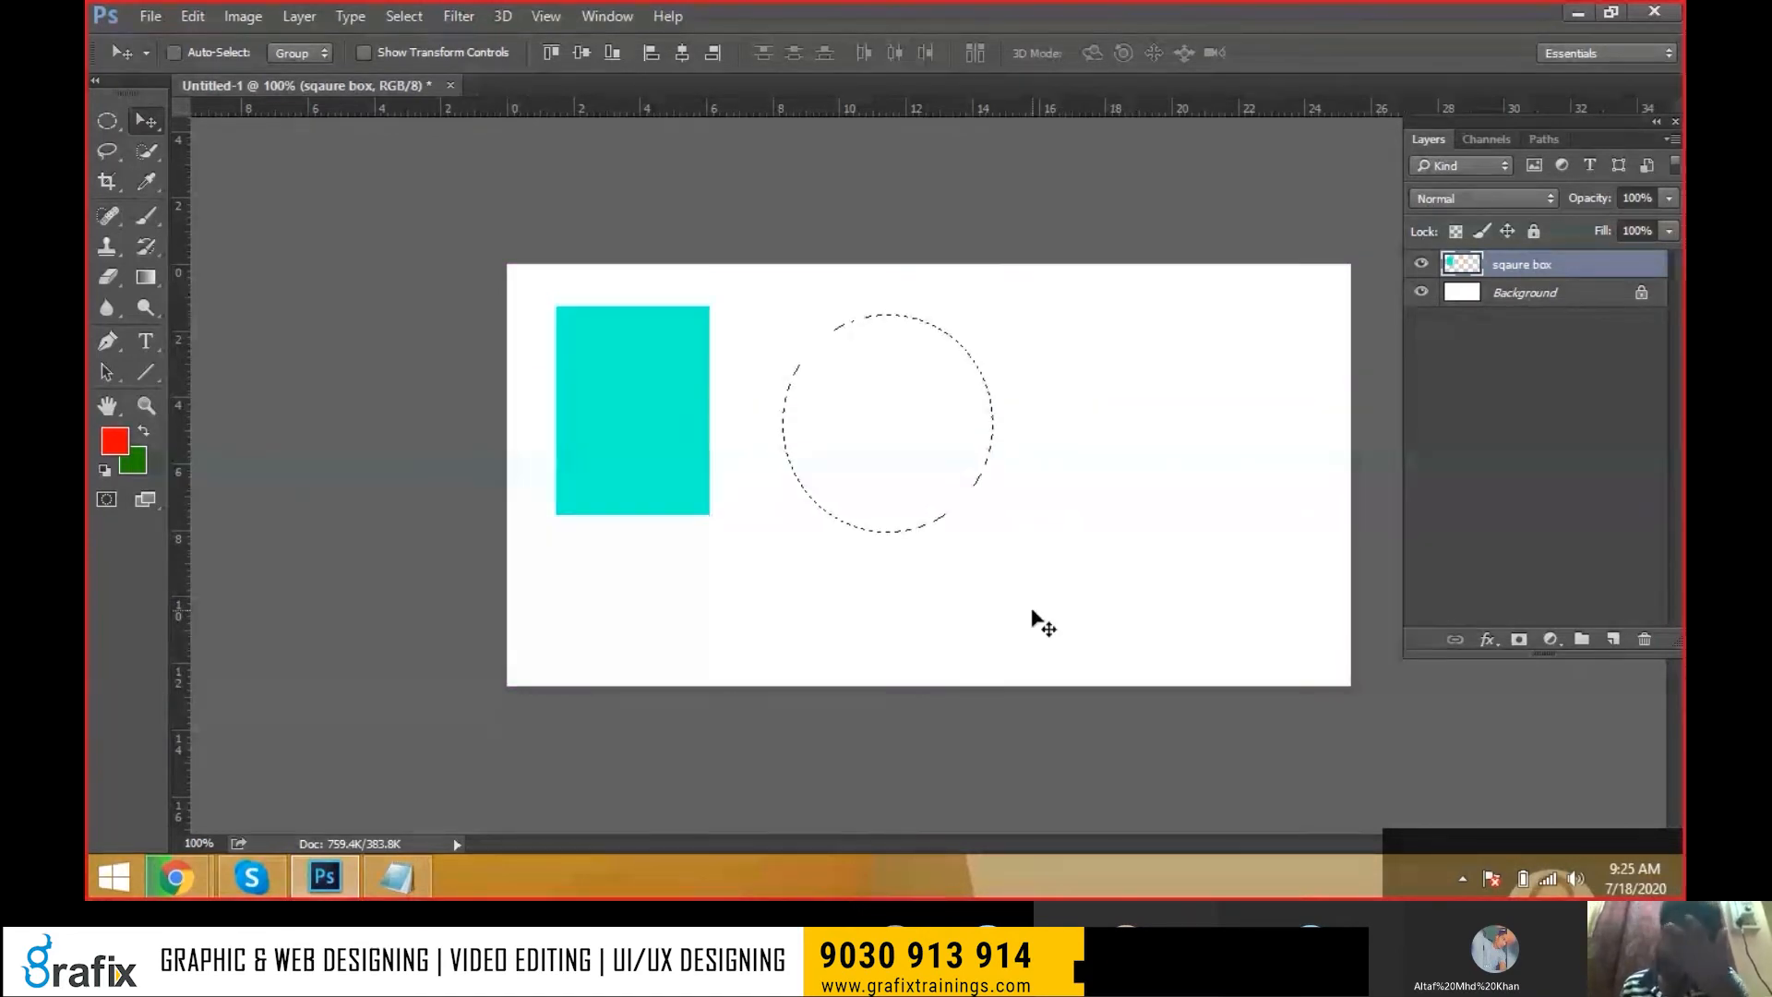
# Create a new layer named "Circle" above the sqaure box layer
pyautogui.hotkey('ctrl', 'shift', 'n')
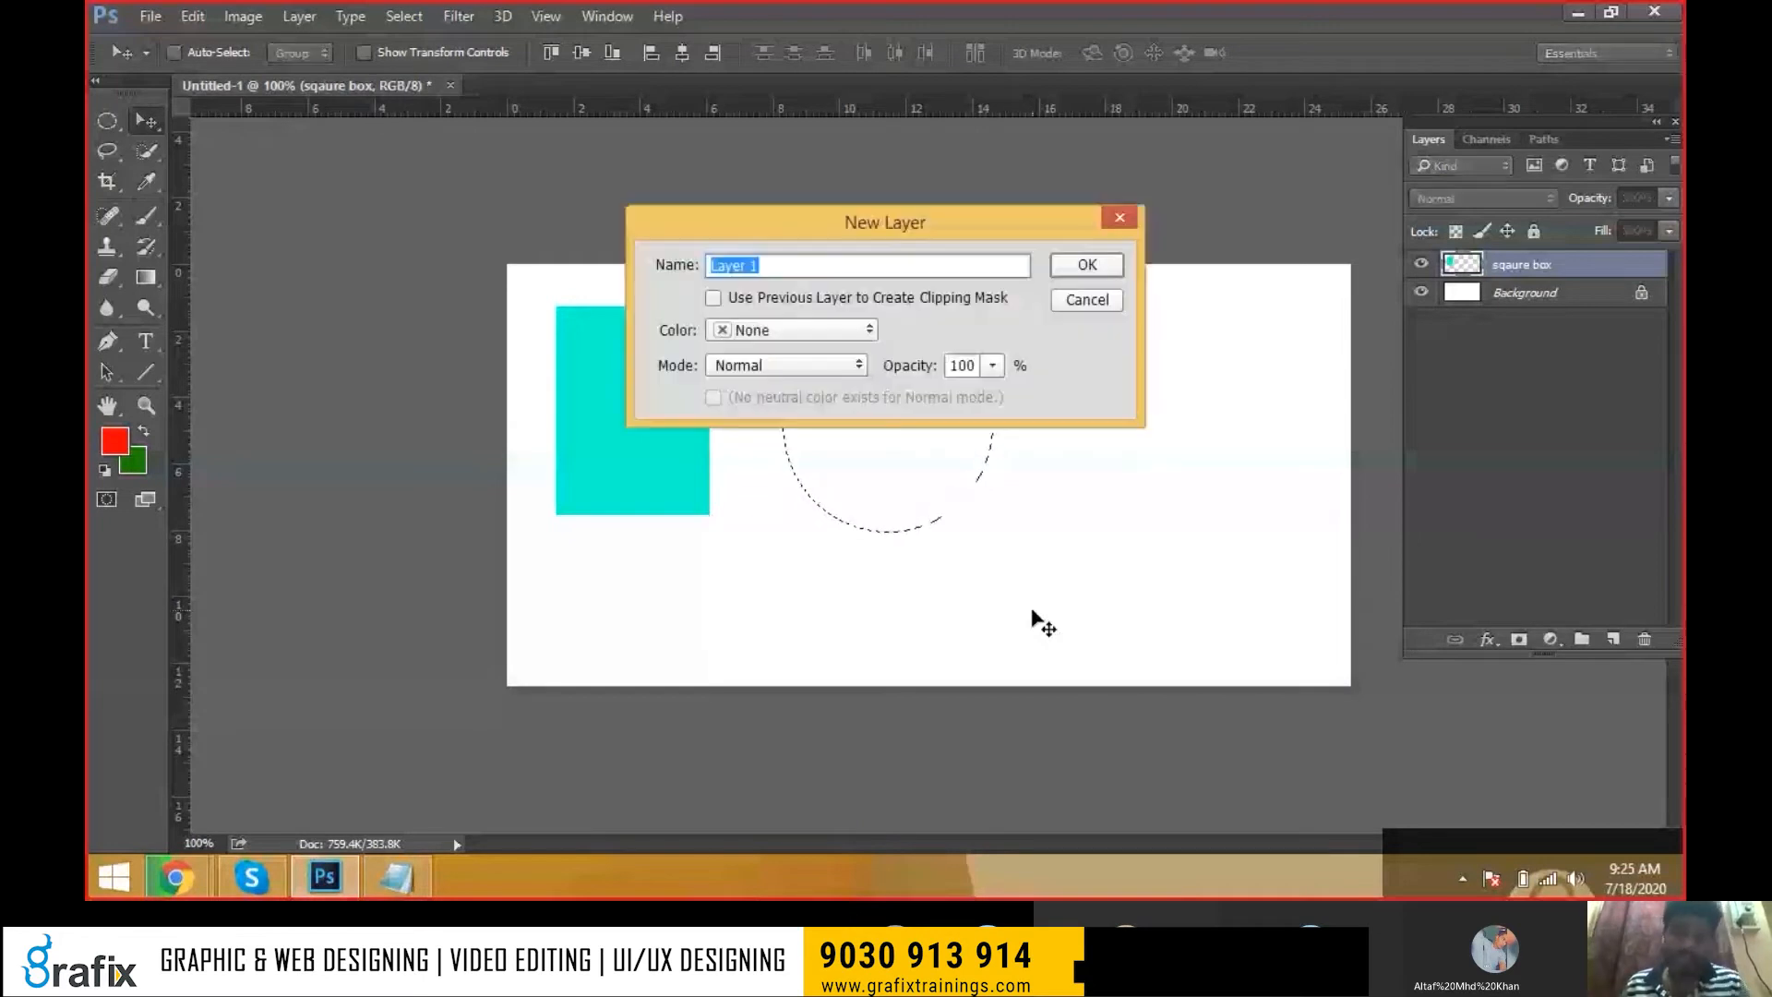
pyautogui.write('Circle')
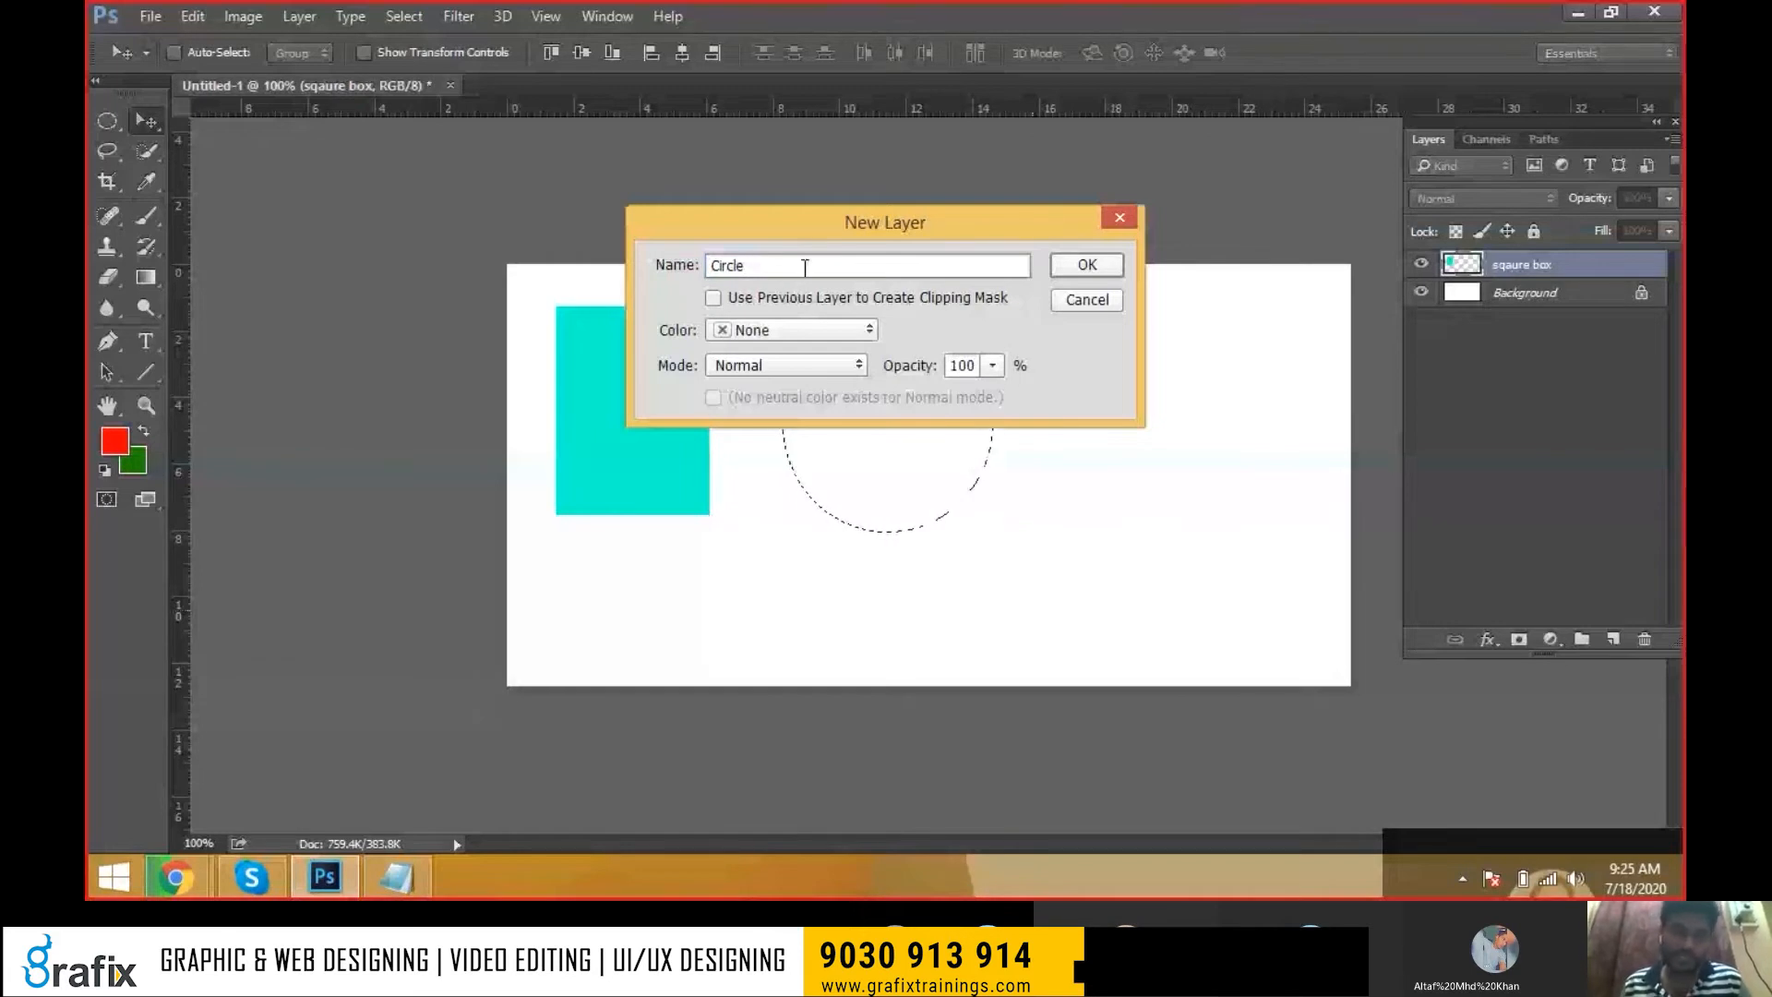
pyautogui.doubleClick(805, 267)
pyautogui.click(1088, 268)
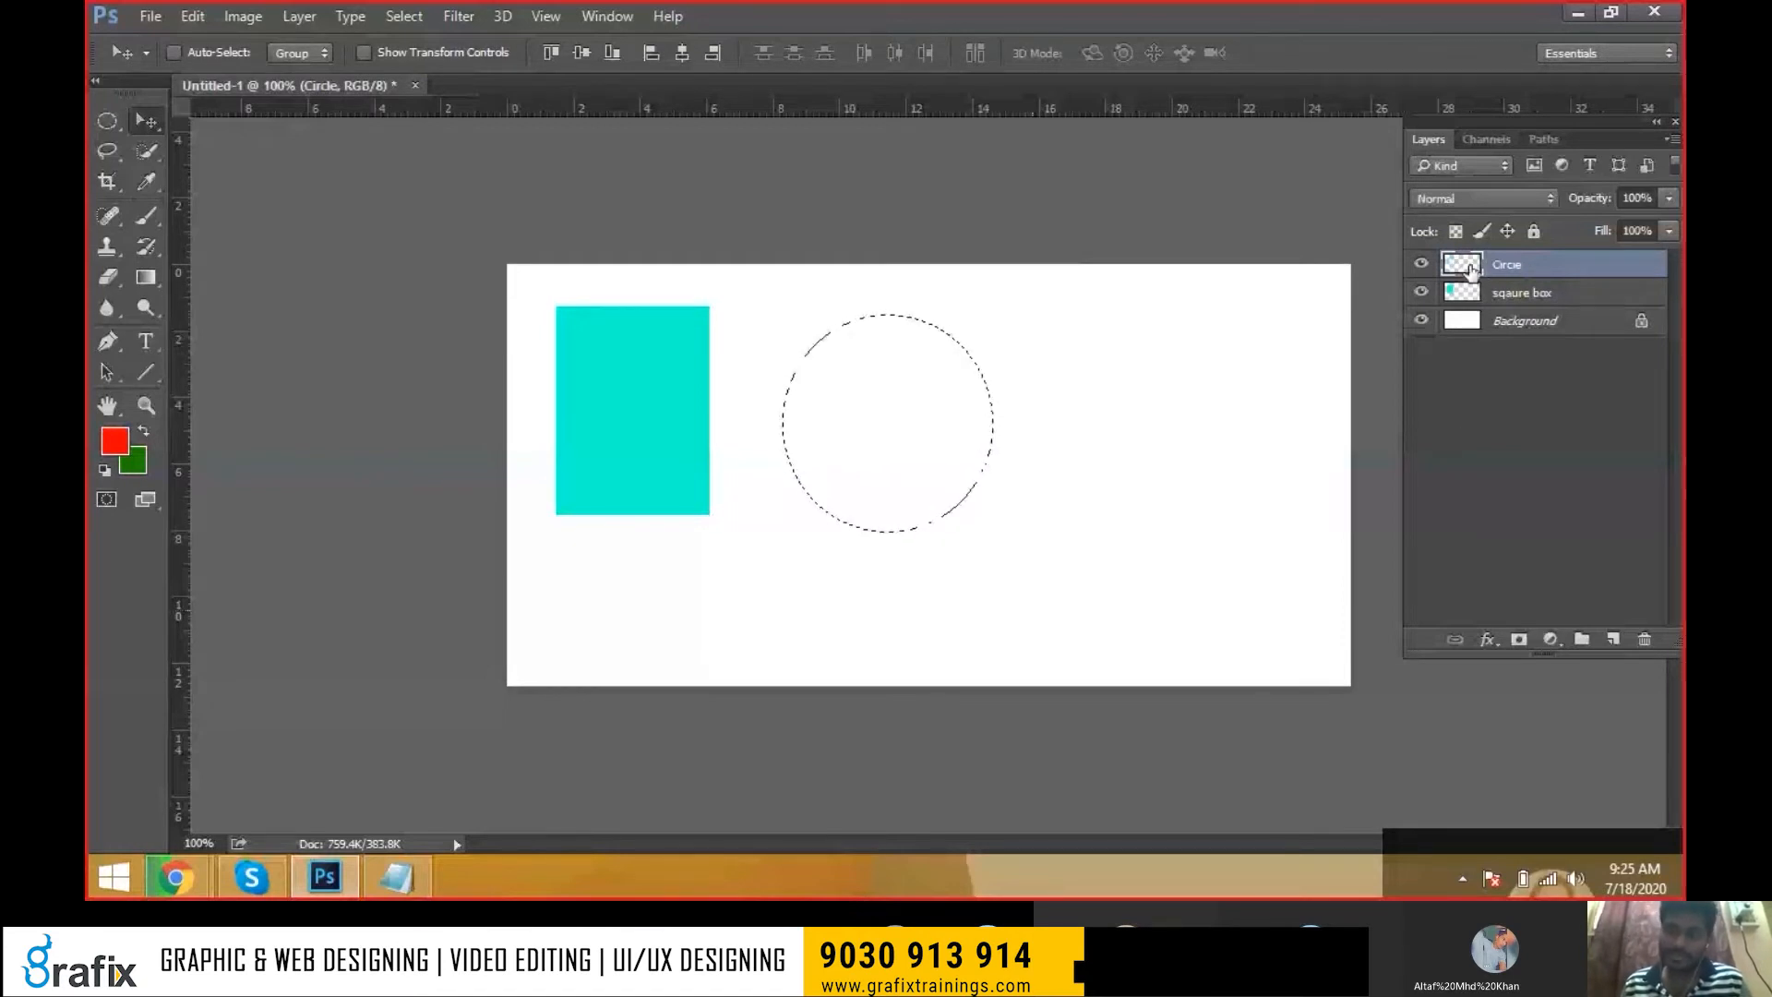
# Fill the circular selection with red, refill it with green, and move the deselected circle about 7.4 cm to the right
pyautogui.hotkey('alt', 'BackSpace')
pyautogui.hotkey('ctrl', 'BackSpace')
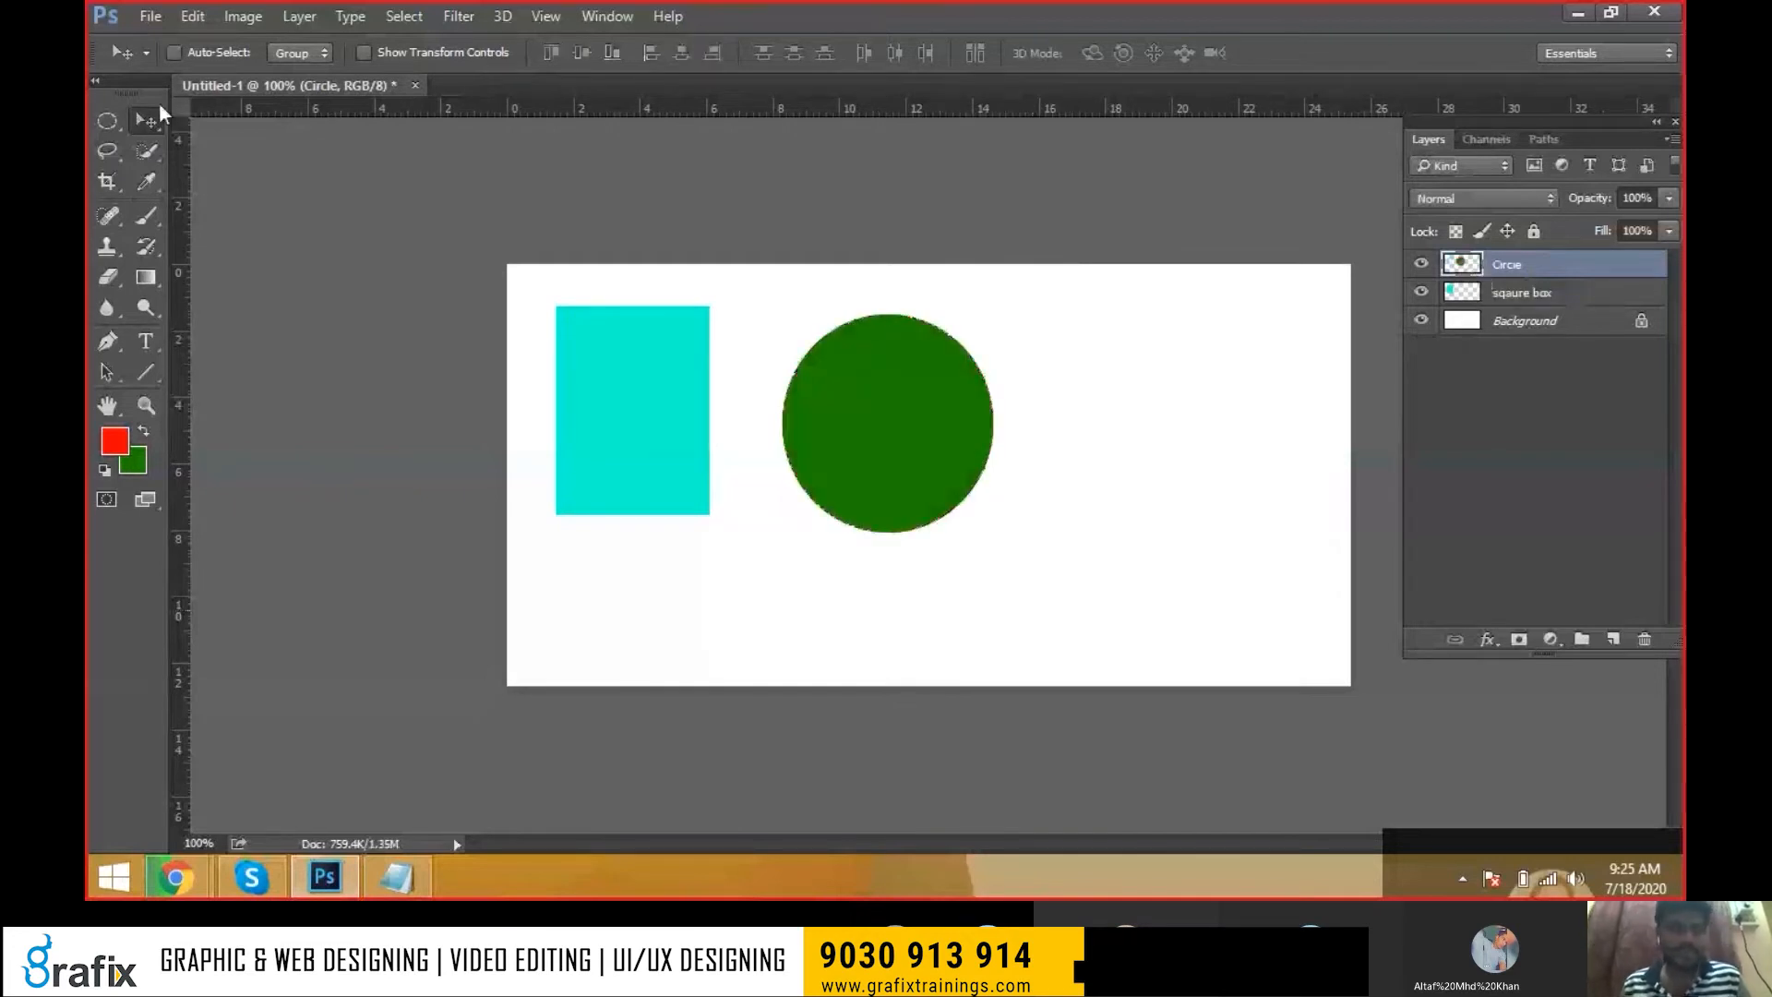
pyautogui.moveTo(763, 384); pyautogui.dragTo(1013, 367)
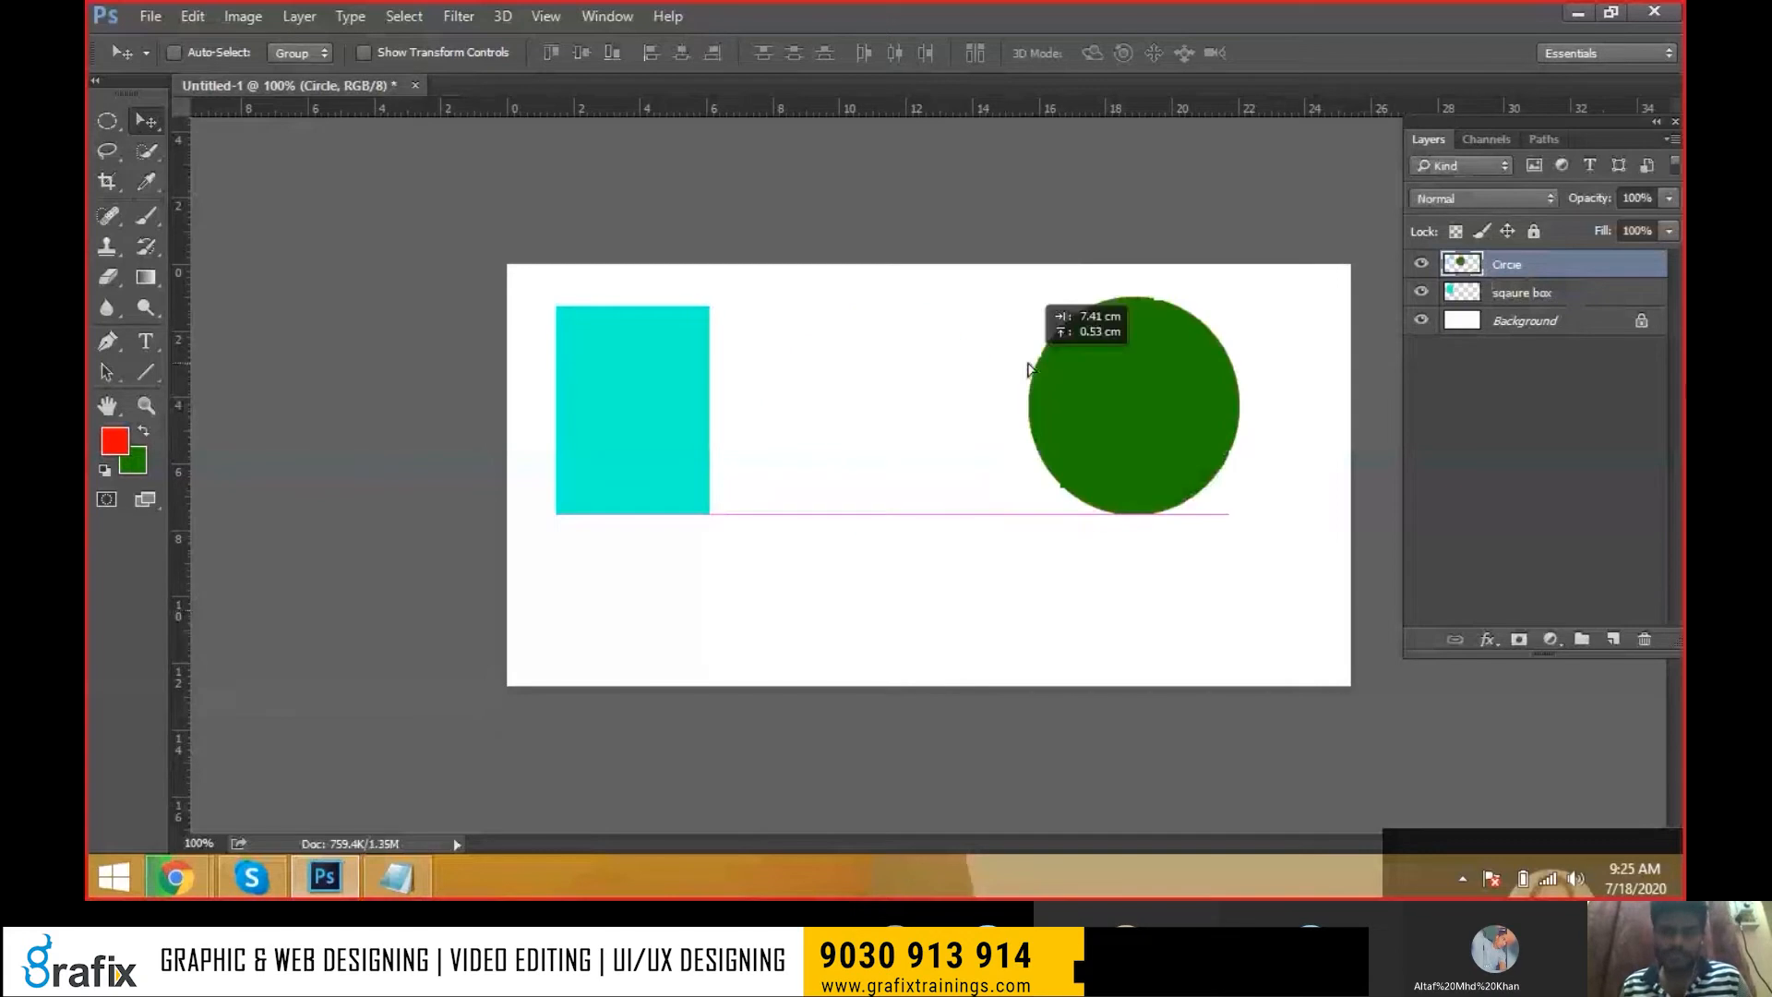
# Select the sqaure box layer from the canvas and move the turquoise box around, leaving it just left of the green circle
pyautogui.keyDown('ctrl'); pyautogui.click(595, 387); pyautogui.keyUp('ctrl')
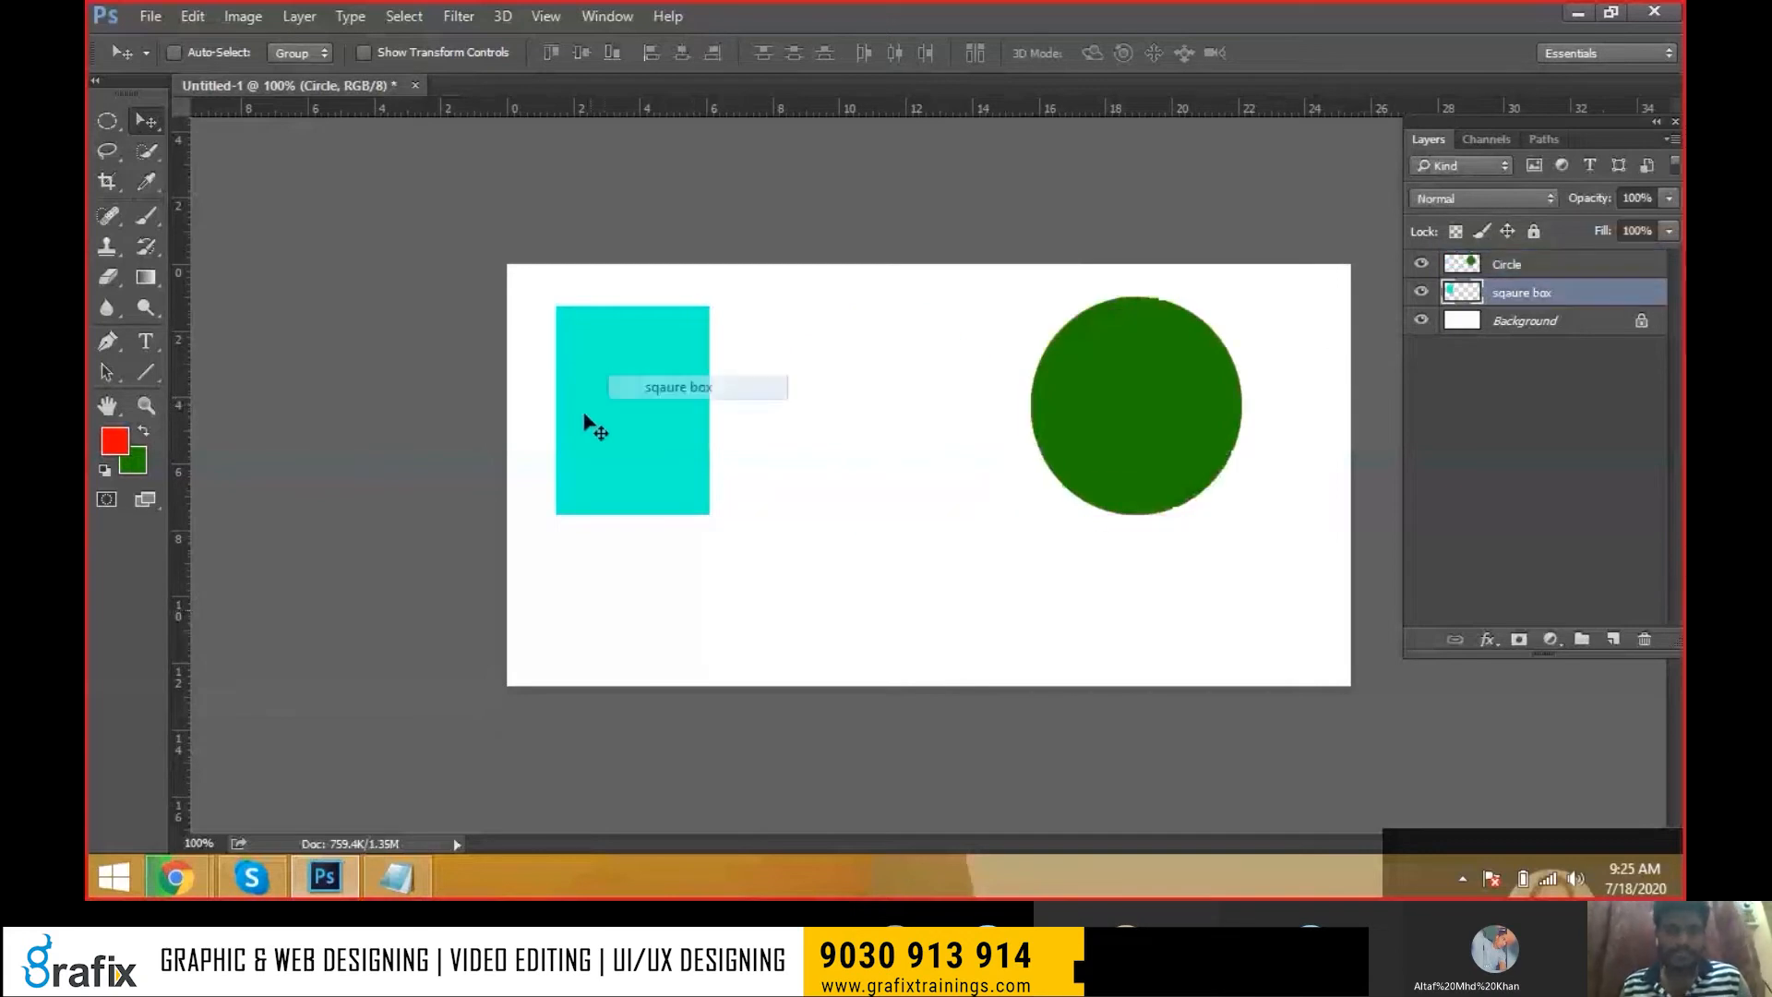
pyautogui.moveTo(631, 403); pyautogui.dragTo(851, 402)
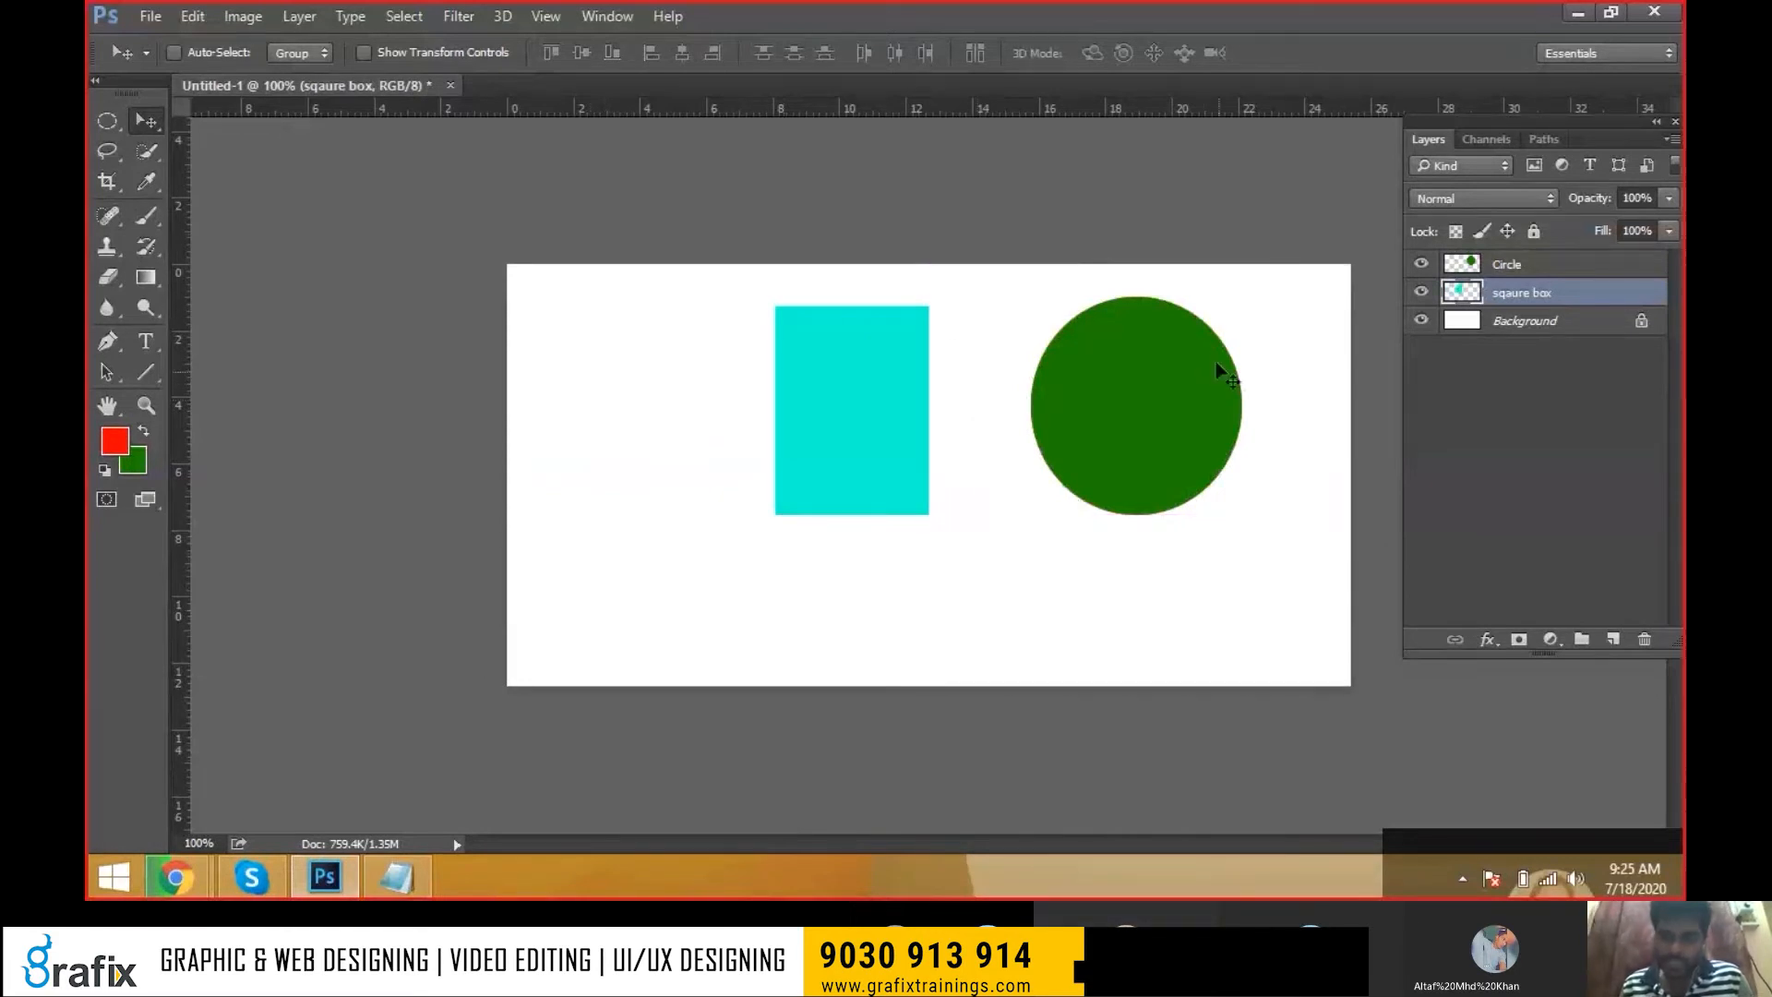
pyautogui.moveTo(1204, 384); pyautogui.dragTo(1125, 374)
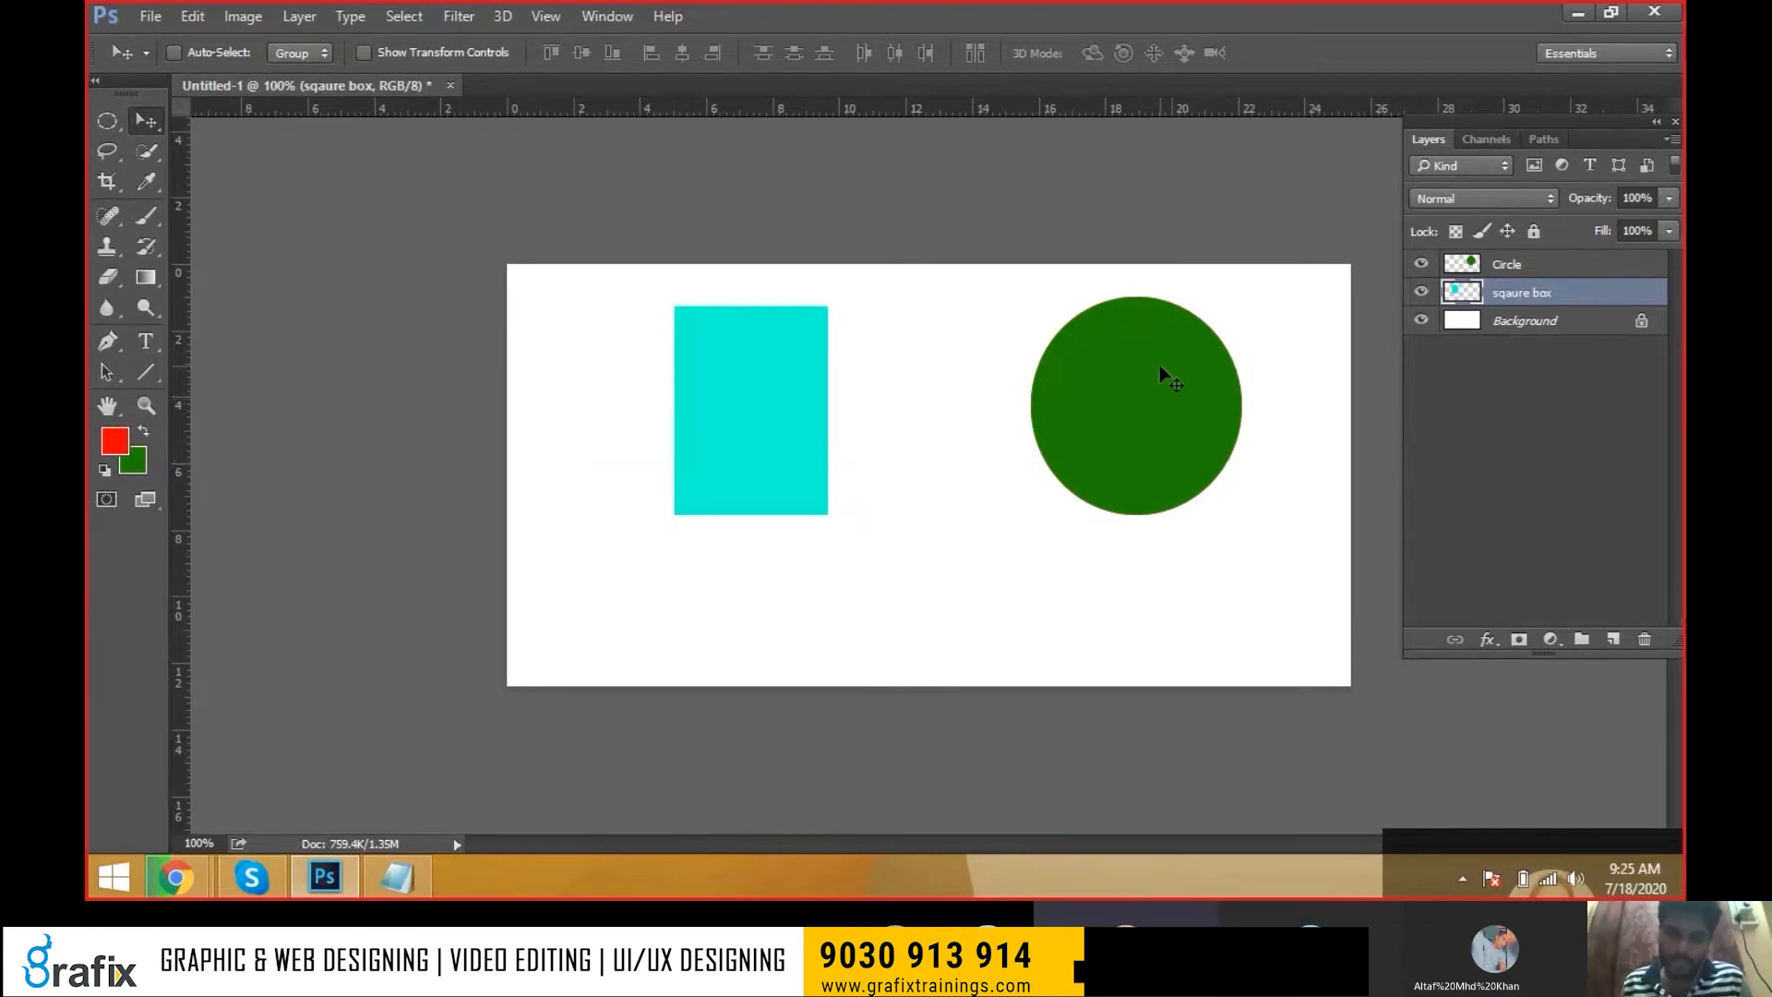
pyautogui.moveTo(1190, 379); pyautogui.dragTo(1141, 390)
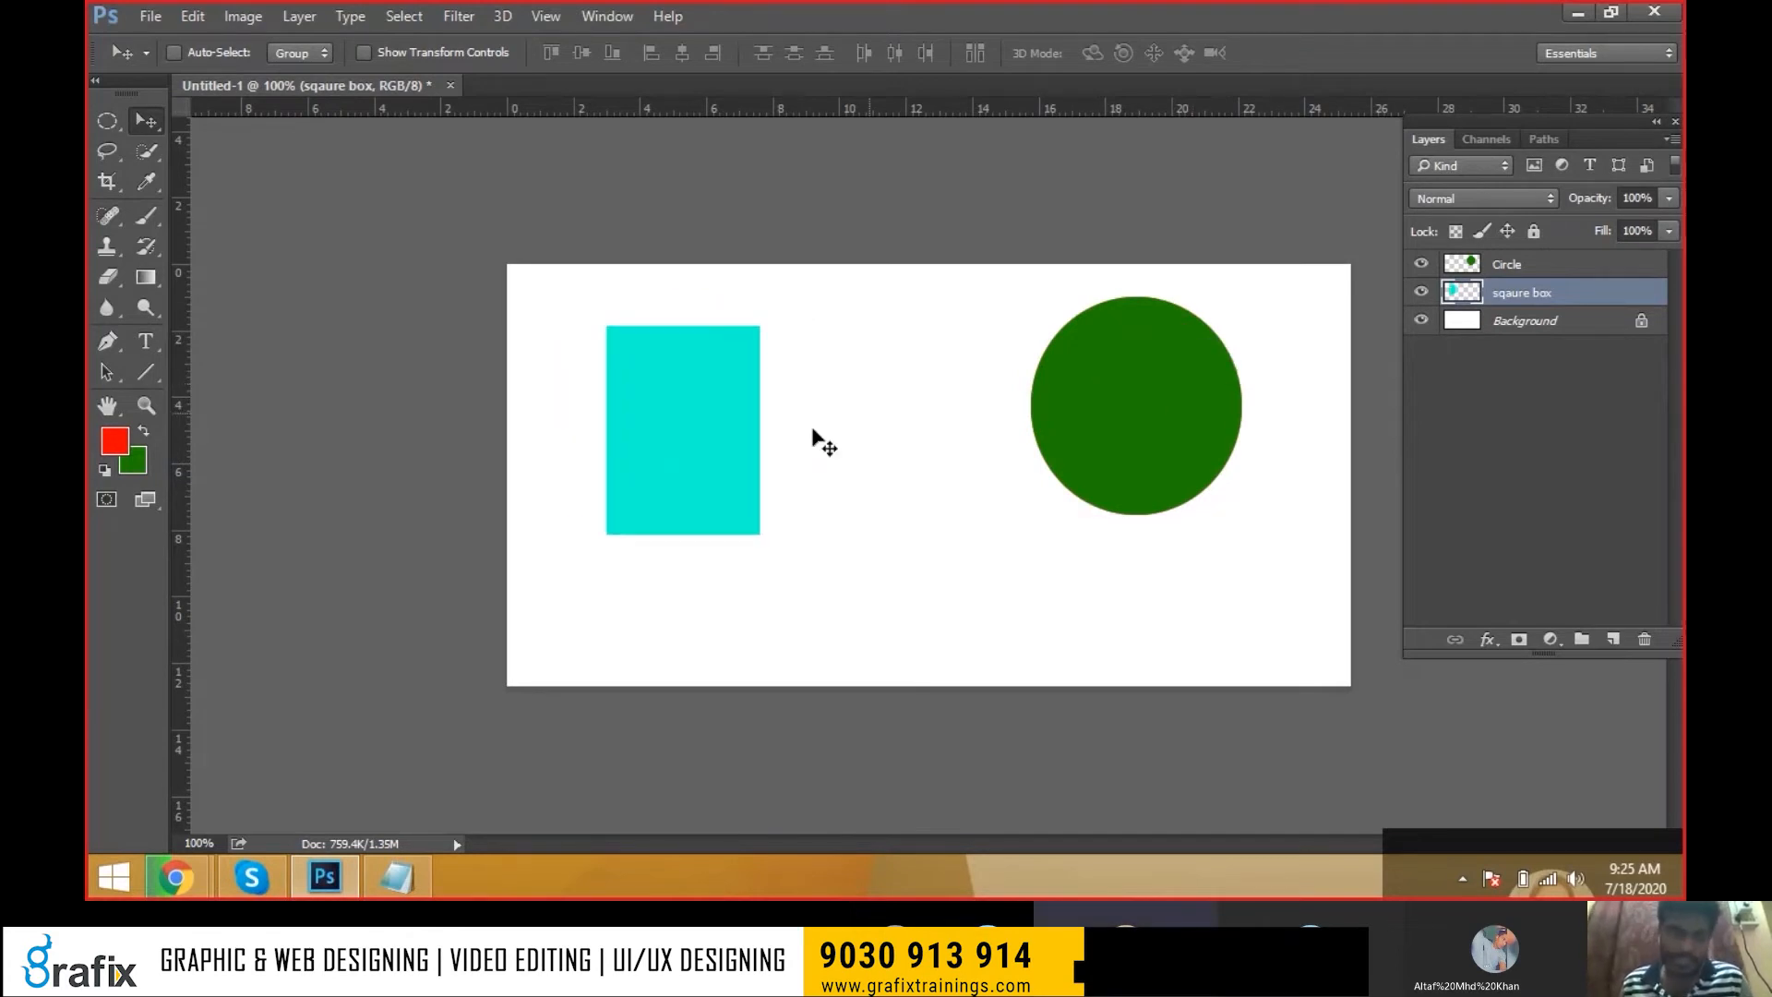
pyautogui.moveTo(1255, 349); pyautogui.dragTo(1316, 346)
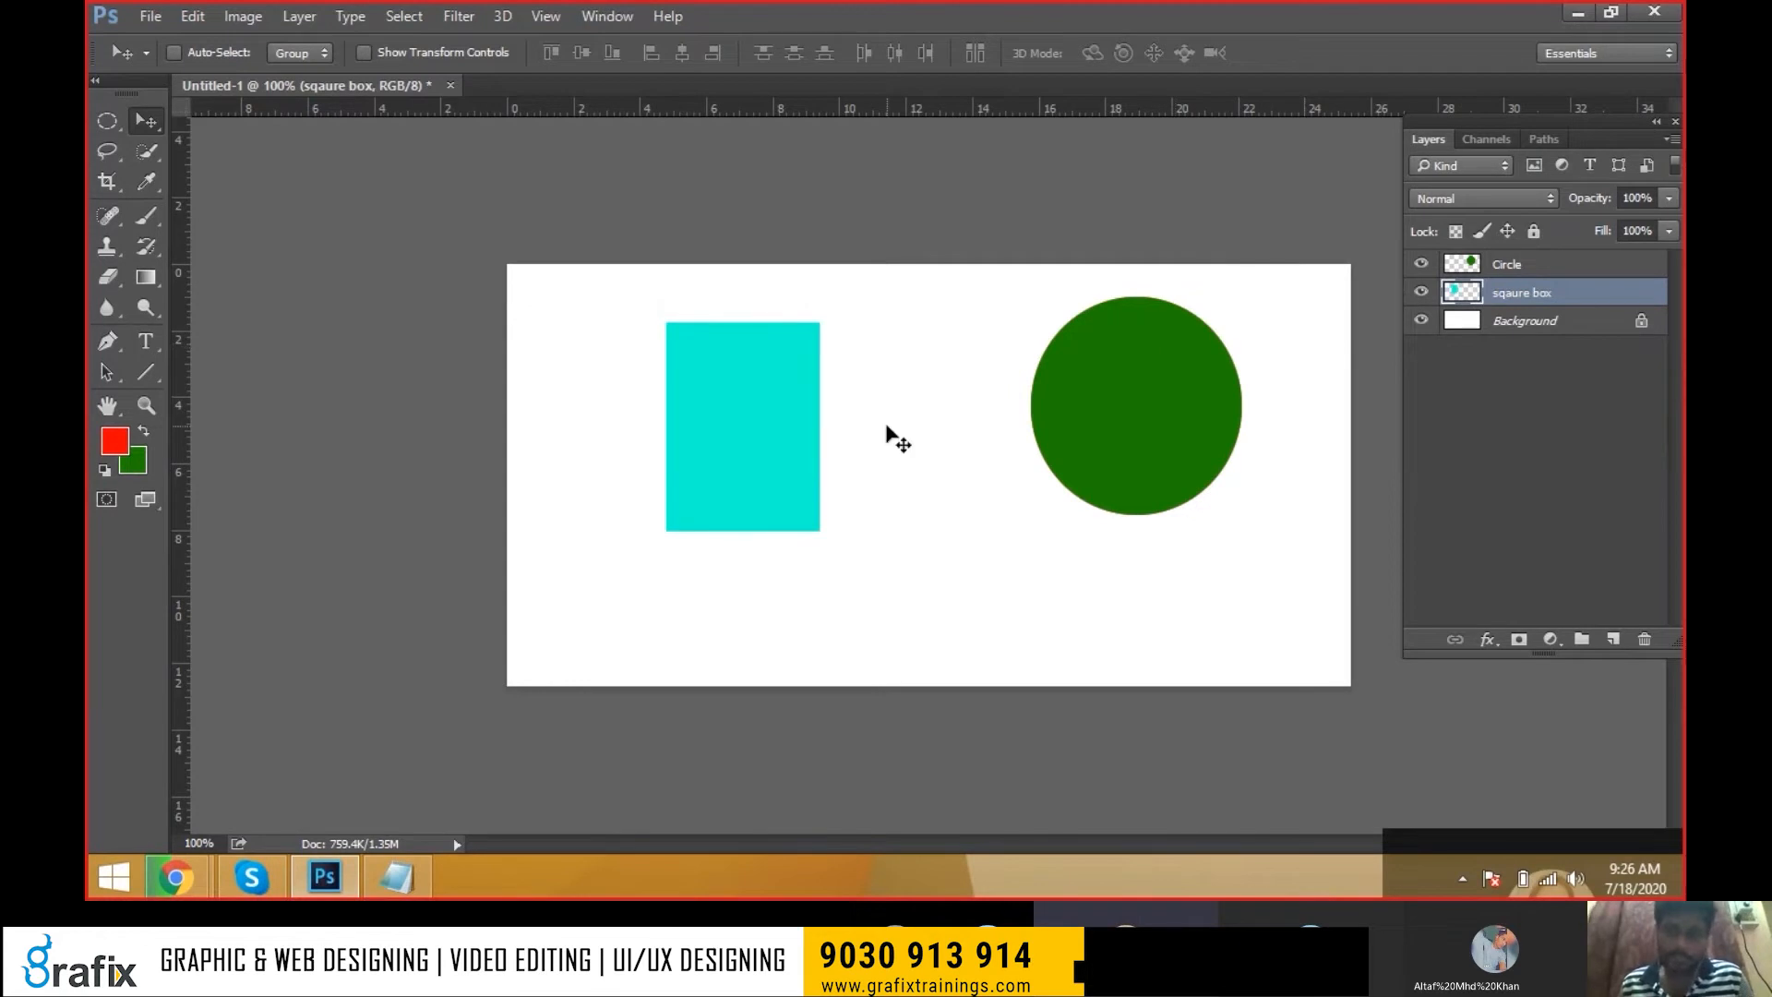
pyautogui.moveTo(887, 428); pyautogui.dragTo(1001, 409)
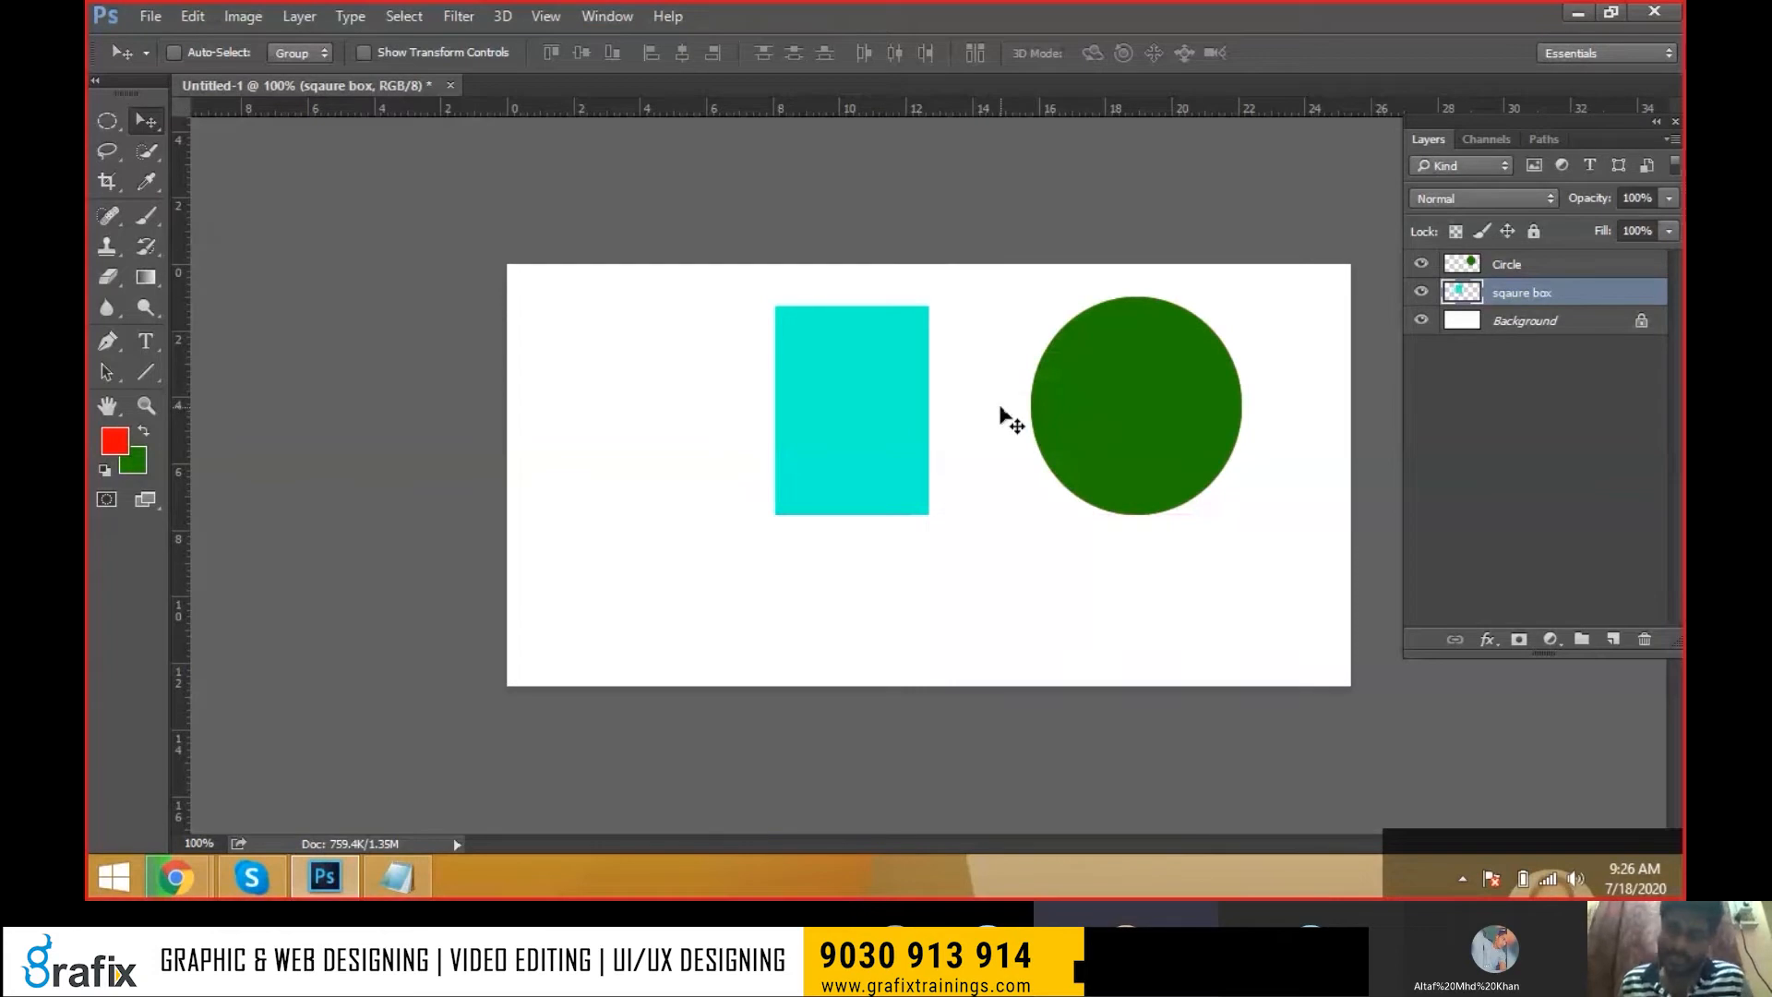
# Move the green circle and the turquoise box independently on their own layers, leaving the circle level with the box on its right
pyautogui.moveTo(1491, 656); pyautogui.dragTo(1491, 787)
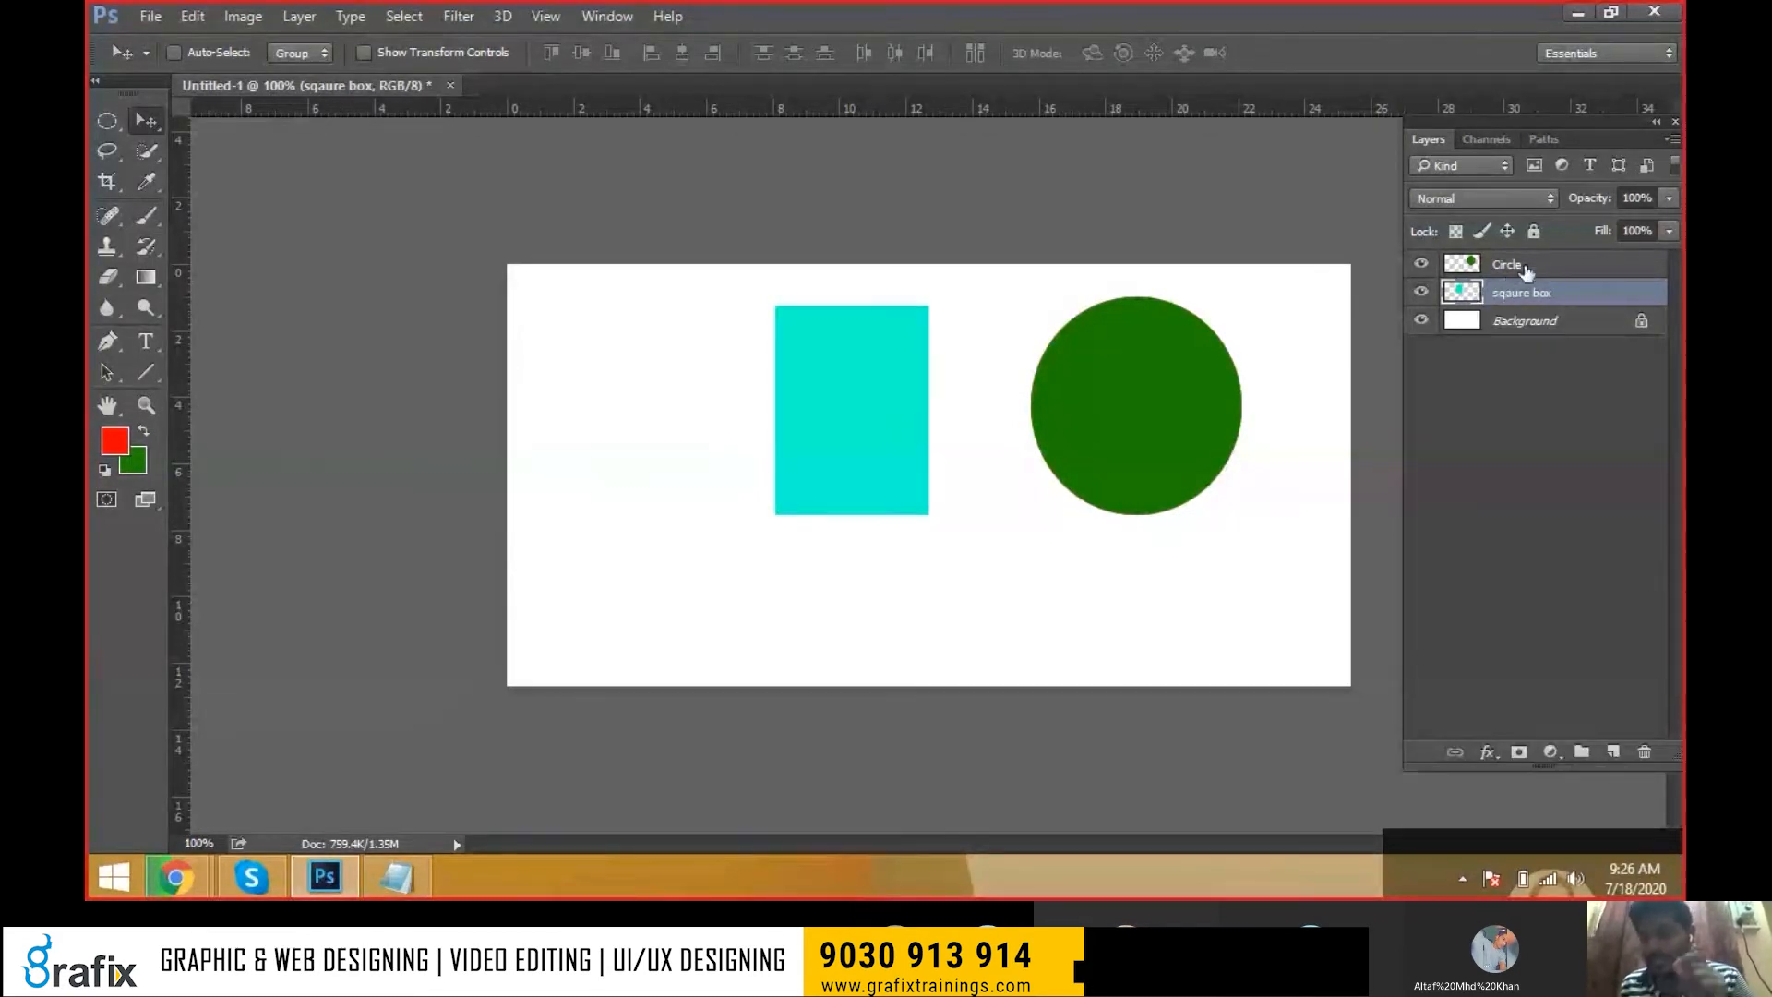
pyautogui.click(1506, 264)
pyautogui.moveTo(1221, 400); pyautogui.dragTo(1221, 428)
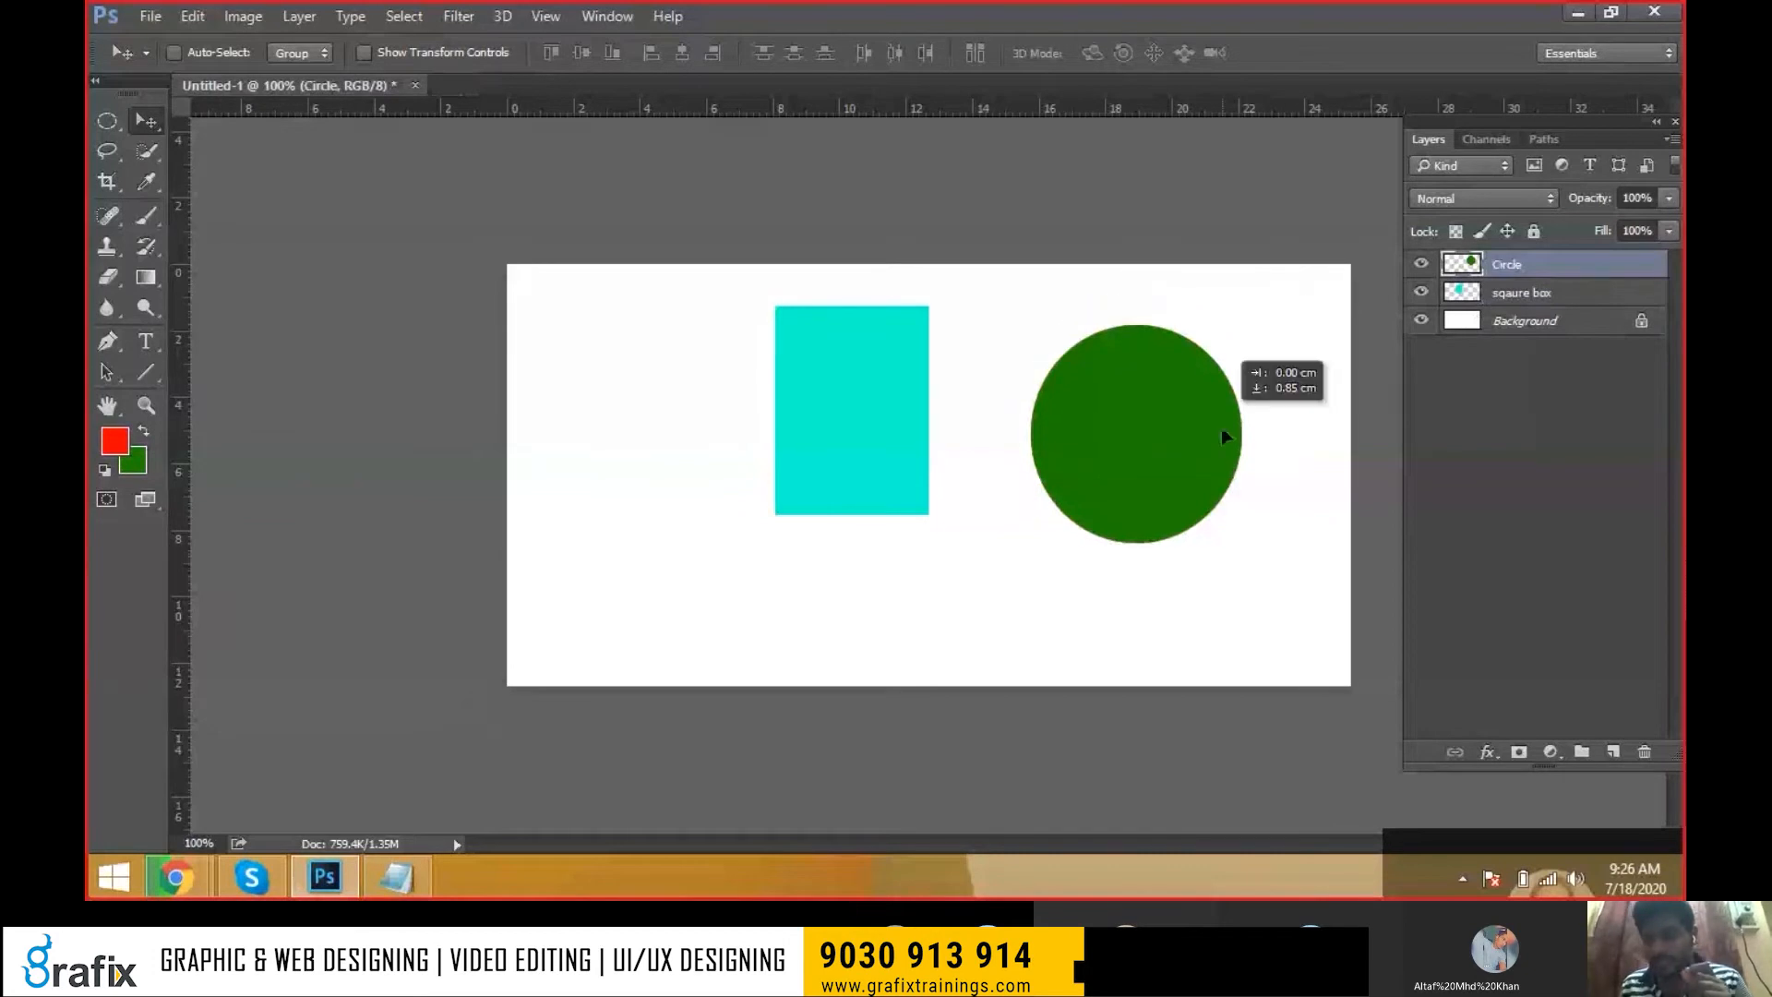
pyautogui.moveTo(1221, 428); pyautogui.dragTo(1217, 542)
pyautogui.click(1554, 294)
pyautogui.moveTo(823, 415); pyautogui.dragTo(805, 454)
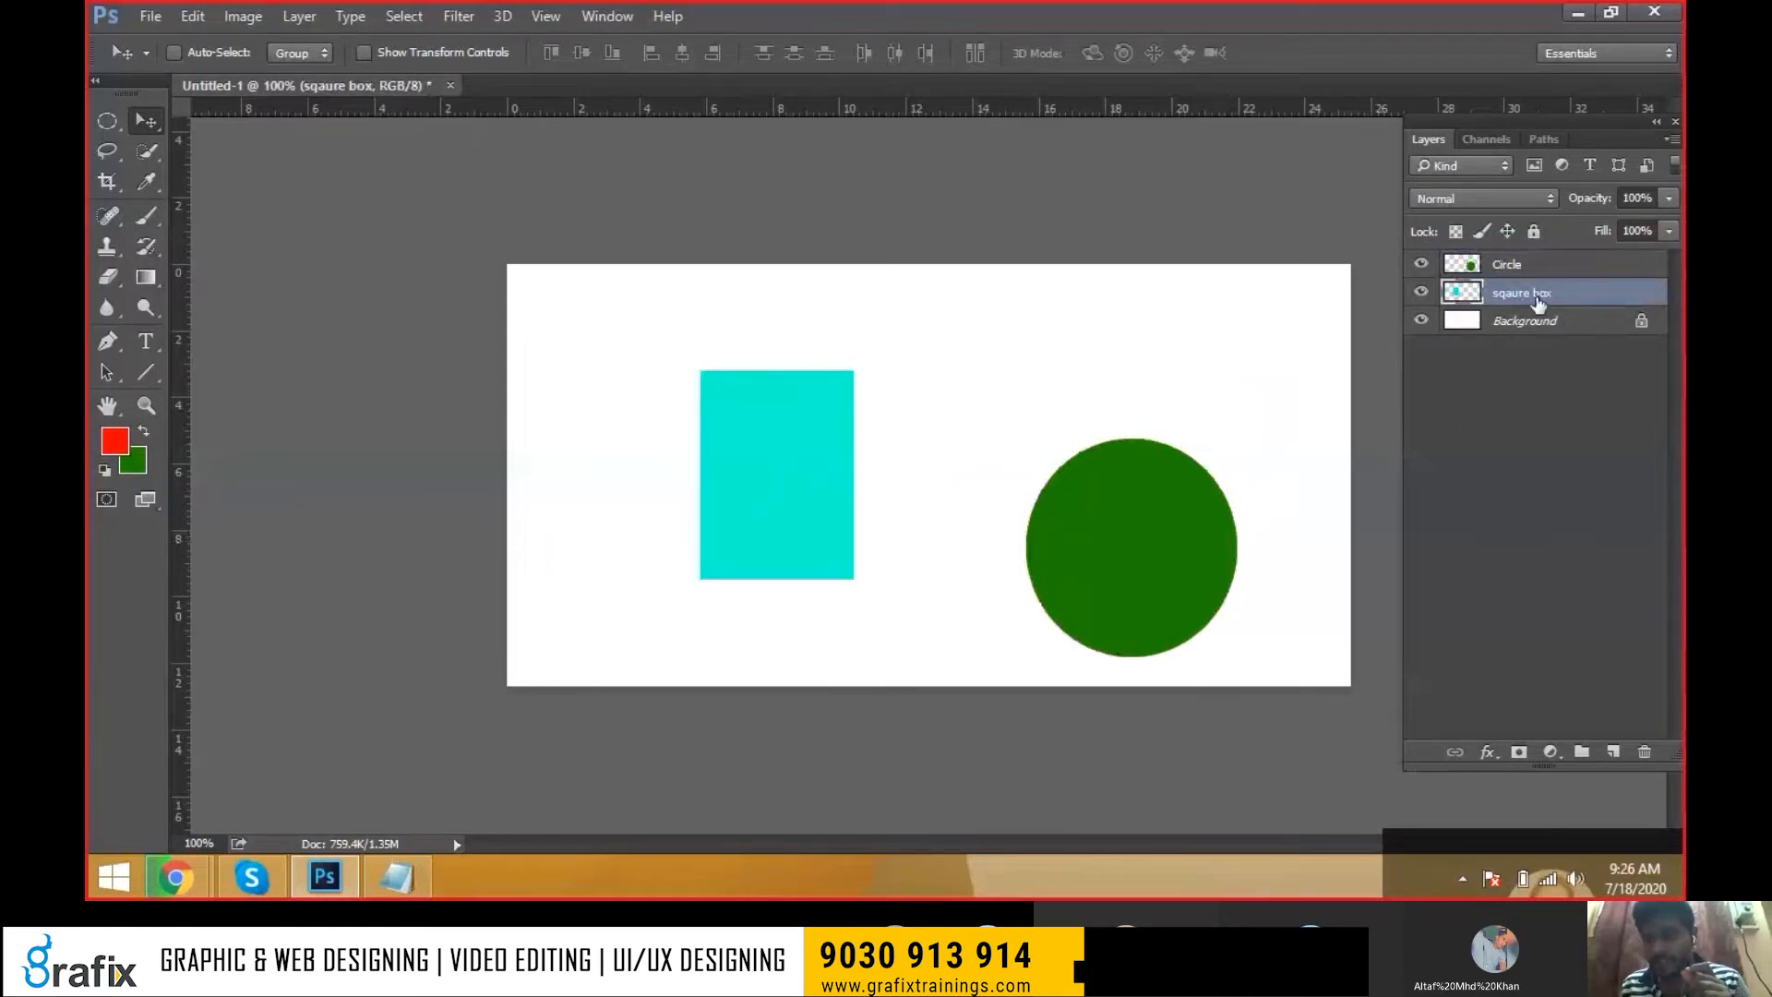
pyautogui.moveTo(1192, 496); pyautogui.dragTo(1154, 447)
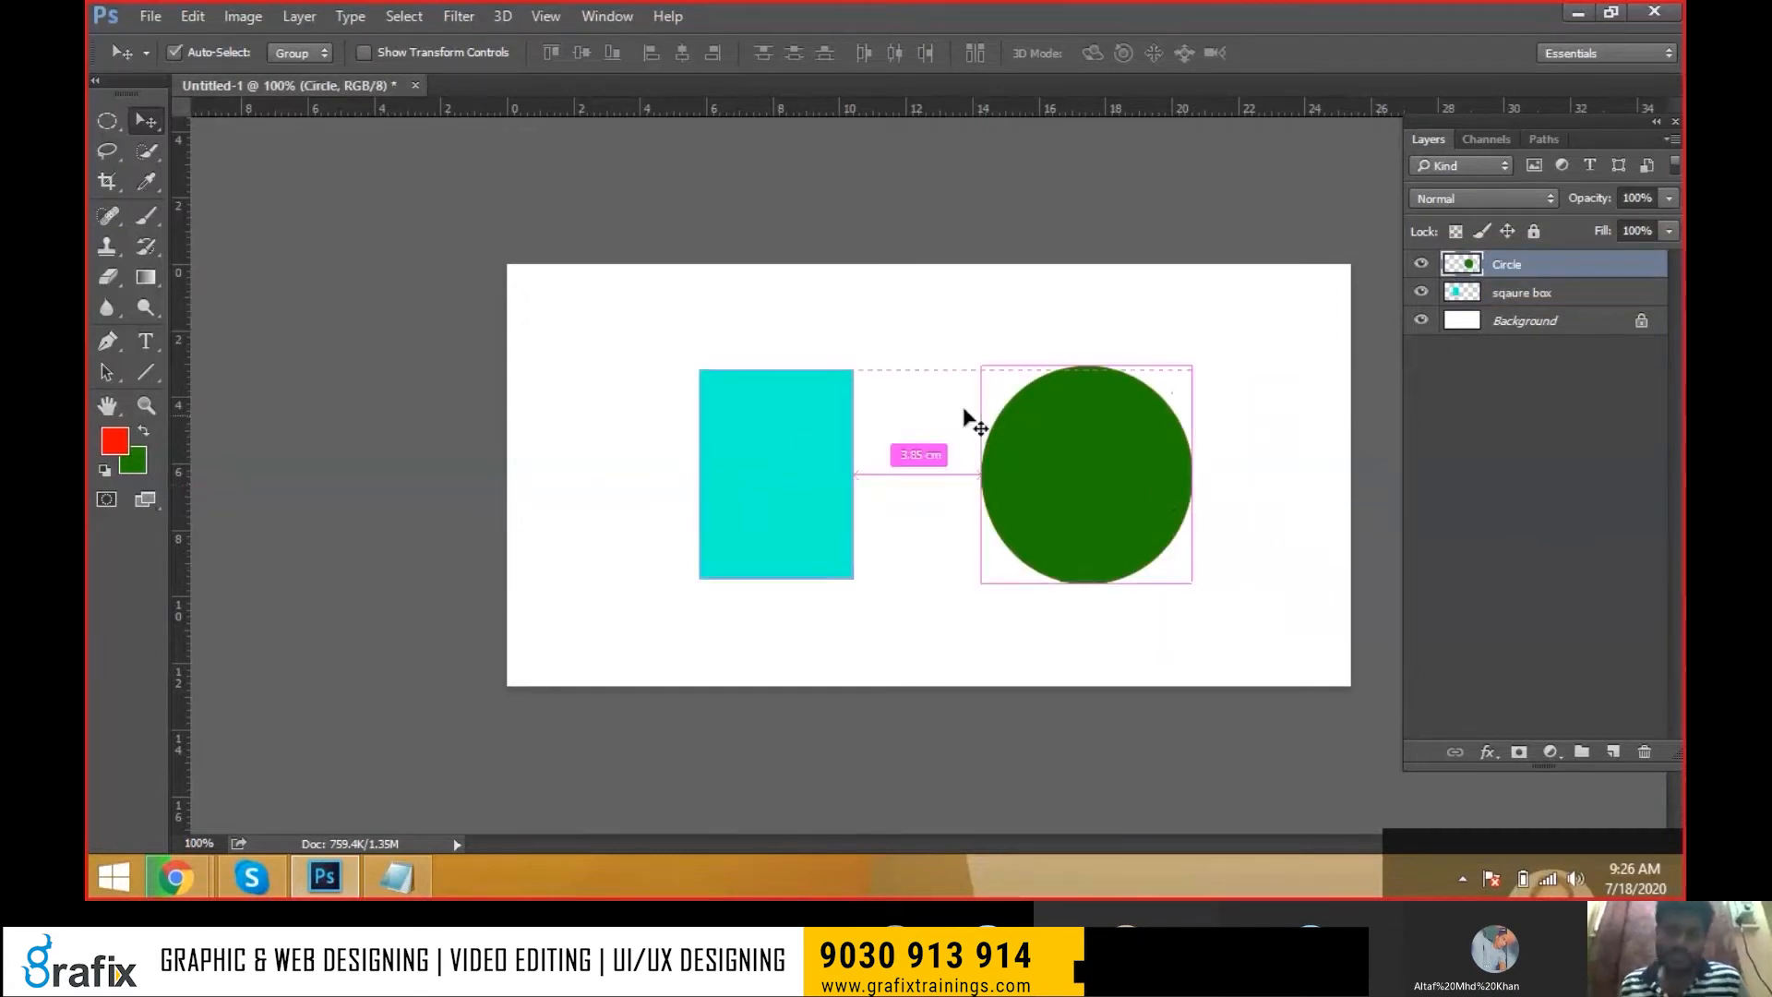
# Select both shape layers and move them together toward the canvas's left edge, and move the circle closer to the box
pyautogui.keyDown('ctrl'); pyautogui.keyDown('shift'); pyautogui.click(744, 495); pyautogui.keyUp('shift'); pyautogui.keyUp('ctrl')
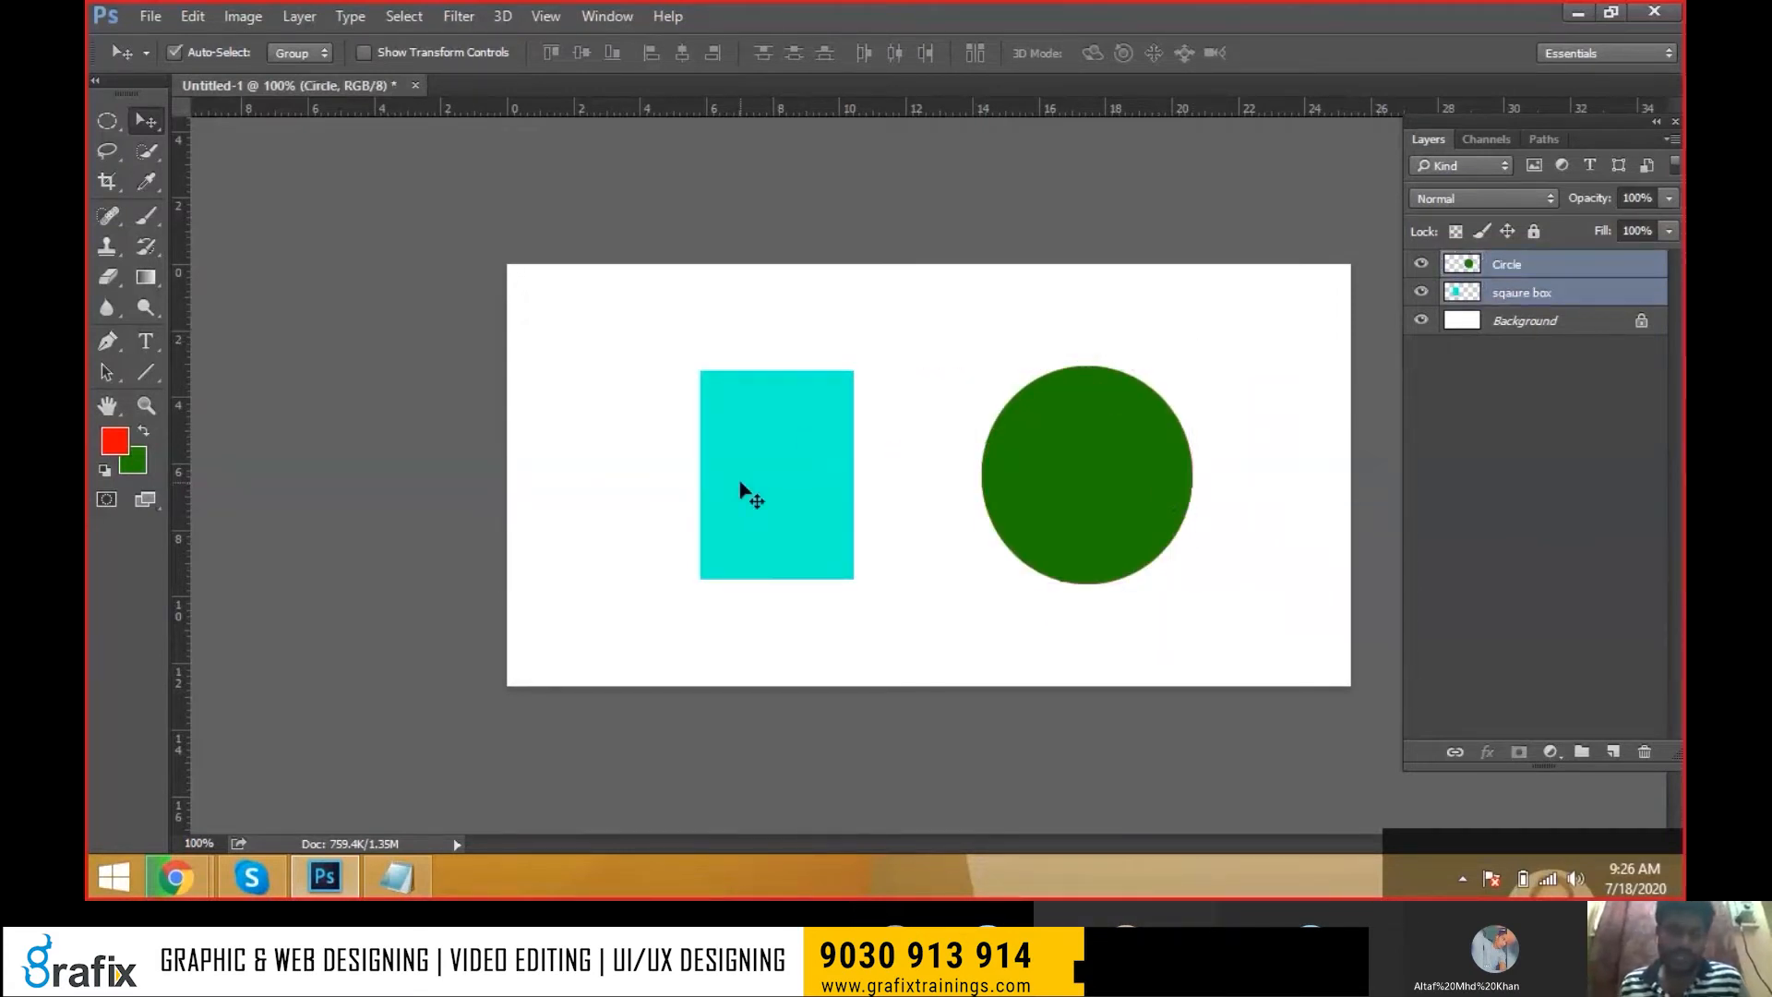
pyautogui.moveTo(740, 482); pyautogui.dragTo(574, 459)
pyautogui.rightClick(864, 432)
pyautogui.click(911, 453)
pyautogui.click(912, 451)
pyautogui.moveTo(913, 461); pyautogui.dragTo(877, 452)
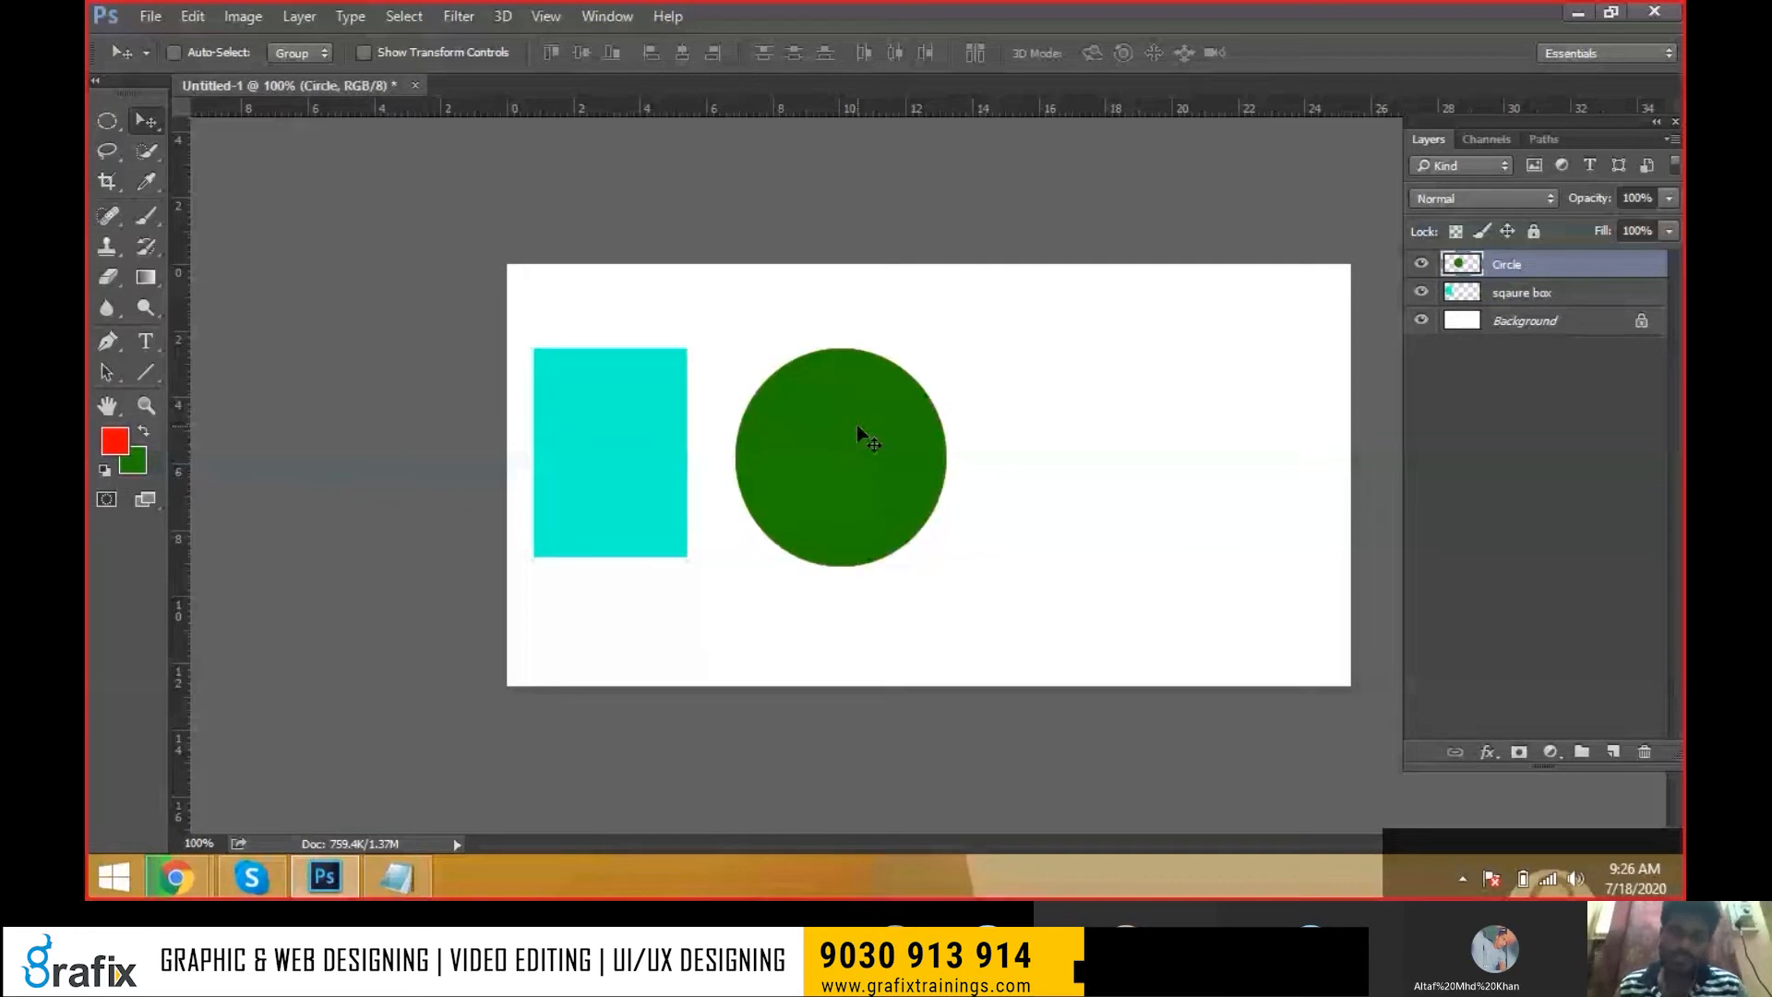
# Select both shapes on the canvas, delete their layers together, and undo the deletion
pyautogui.moveTo(512, 278); pyautogui.dragTo(834, 446)
pyautogui.press('Delete')
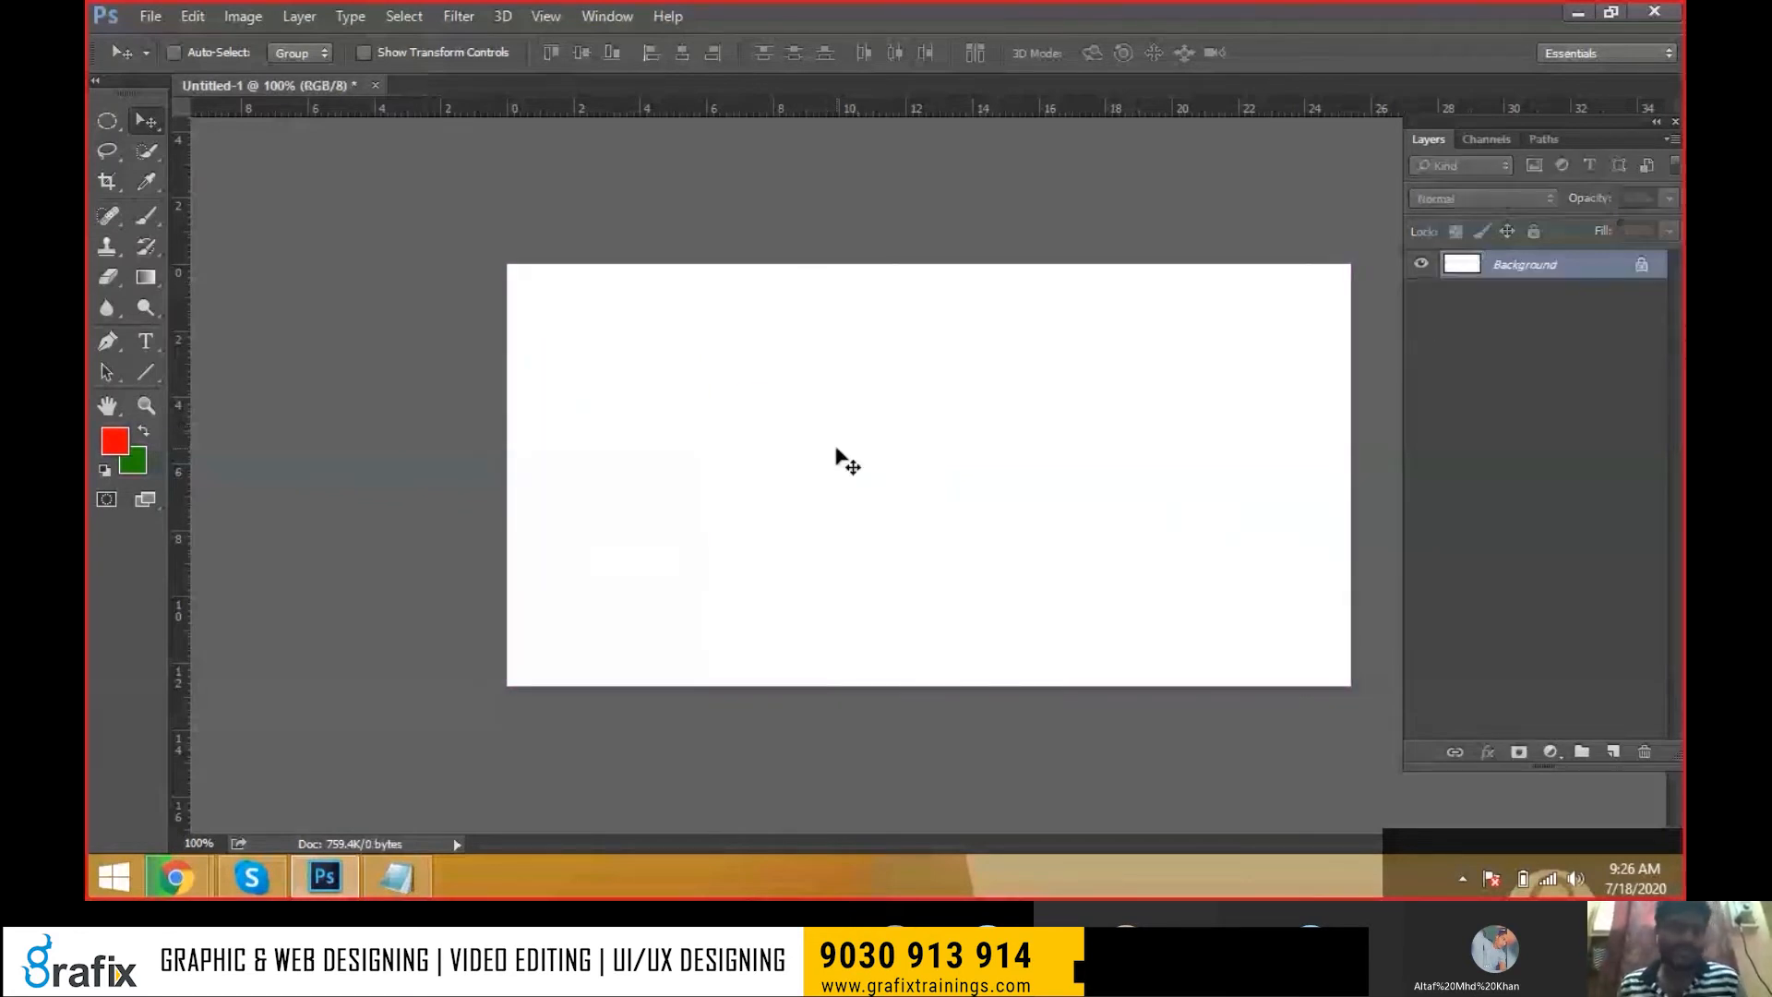
pyautogui.hotkey('ctrl', 'z')
# Delete the Circle layer and the sqaure box layer one after the other, keeping only the Background
pyautogui.click(1556, 267)
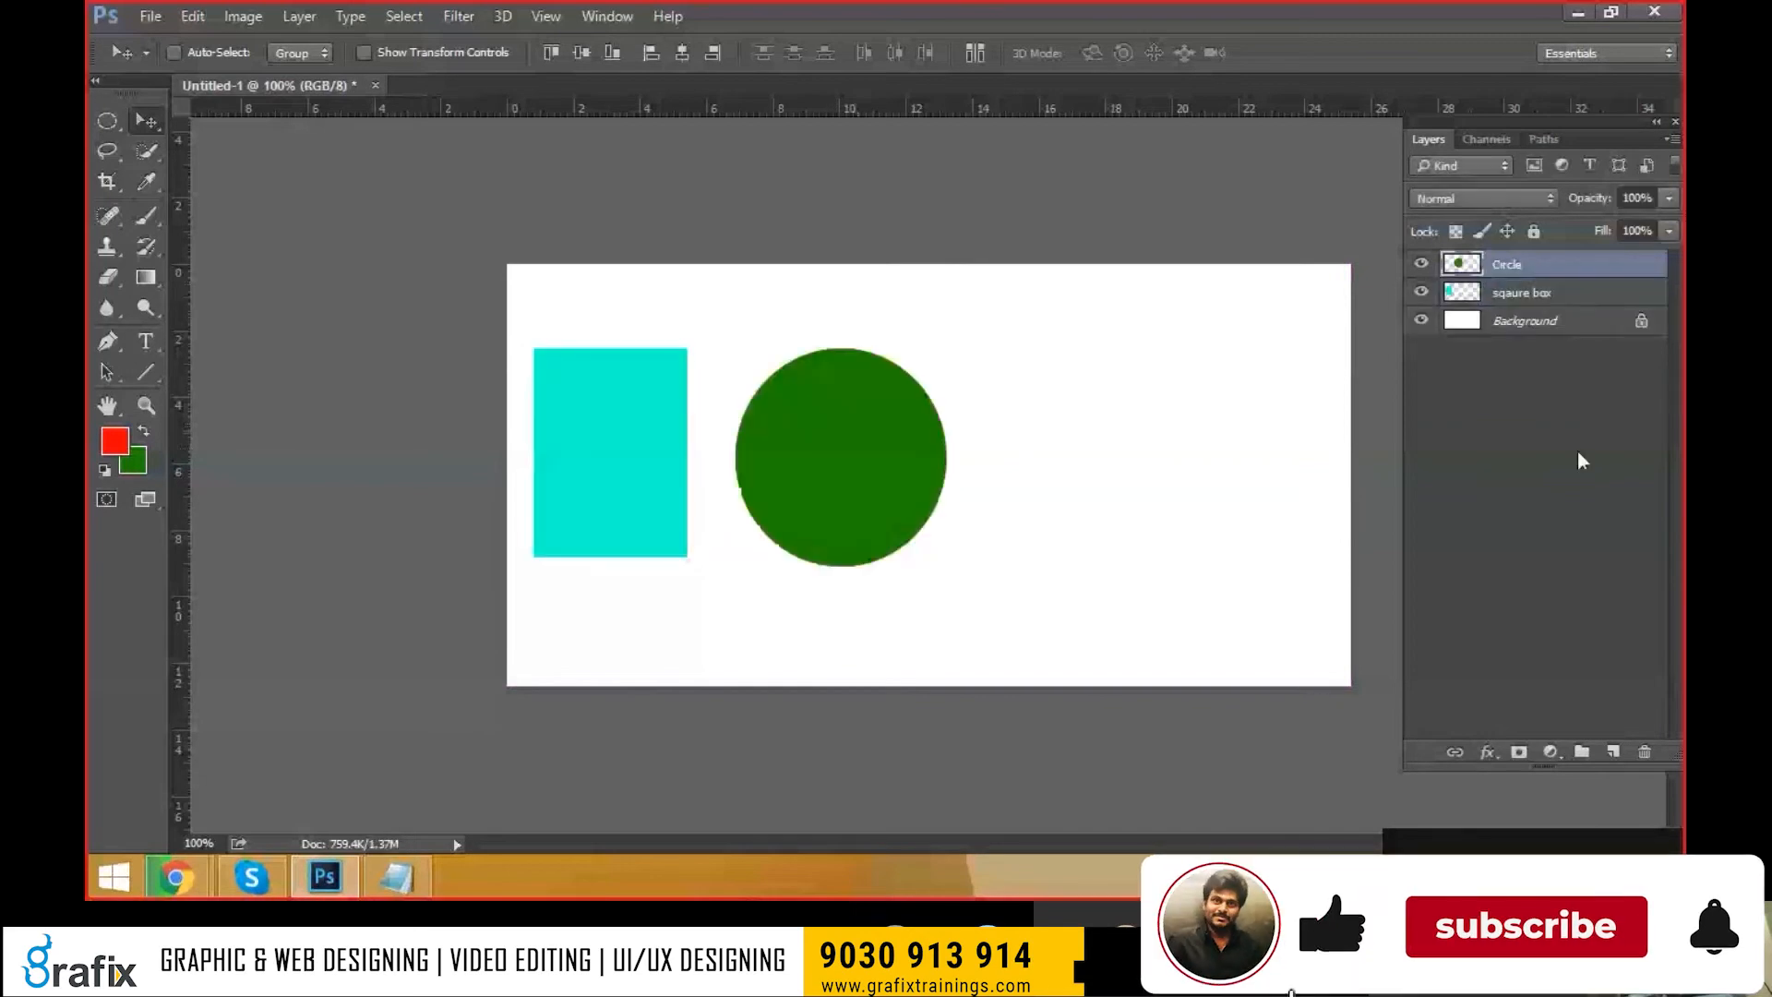
pyautogui.click(1643, 752)
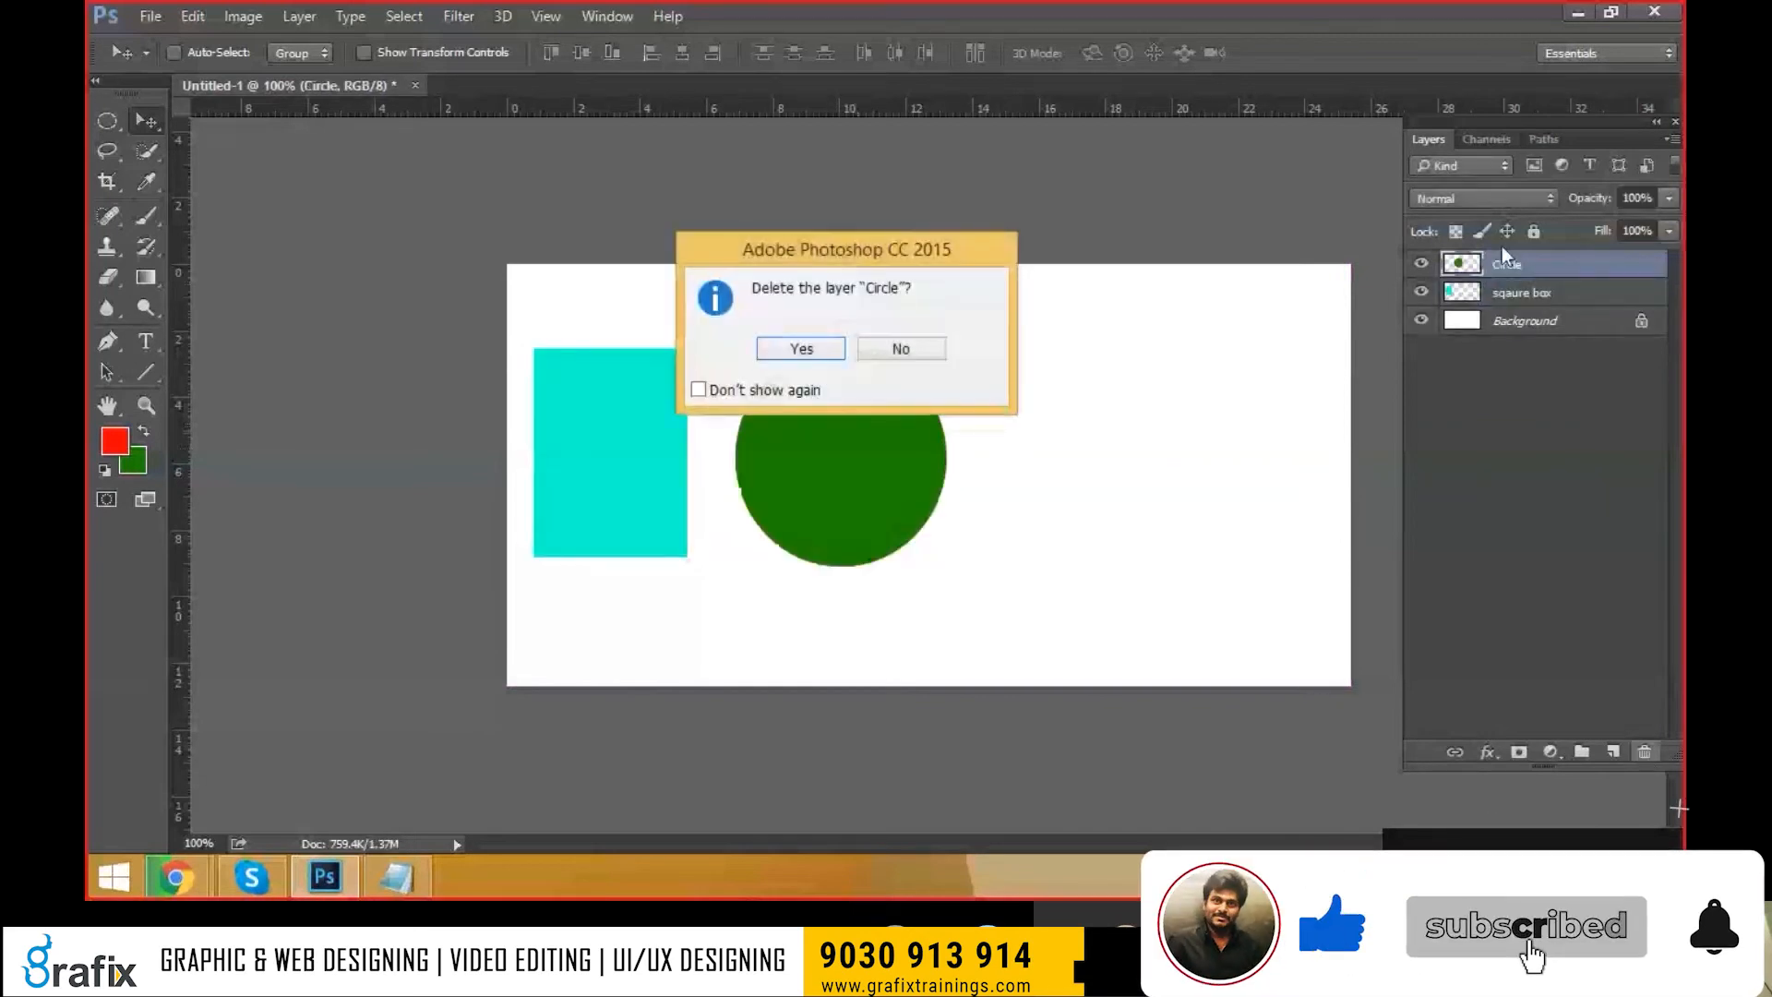
pyautogui.click(786, 349)
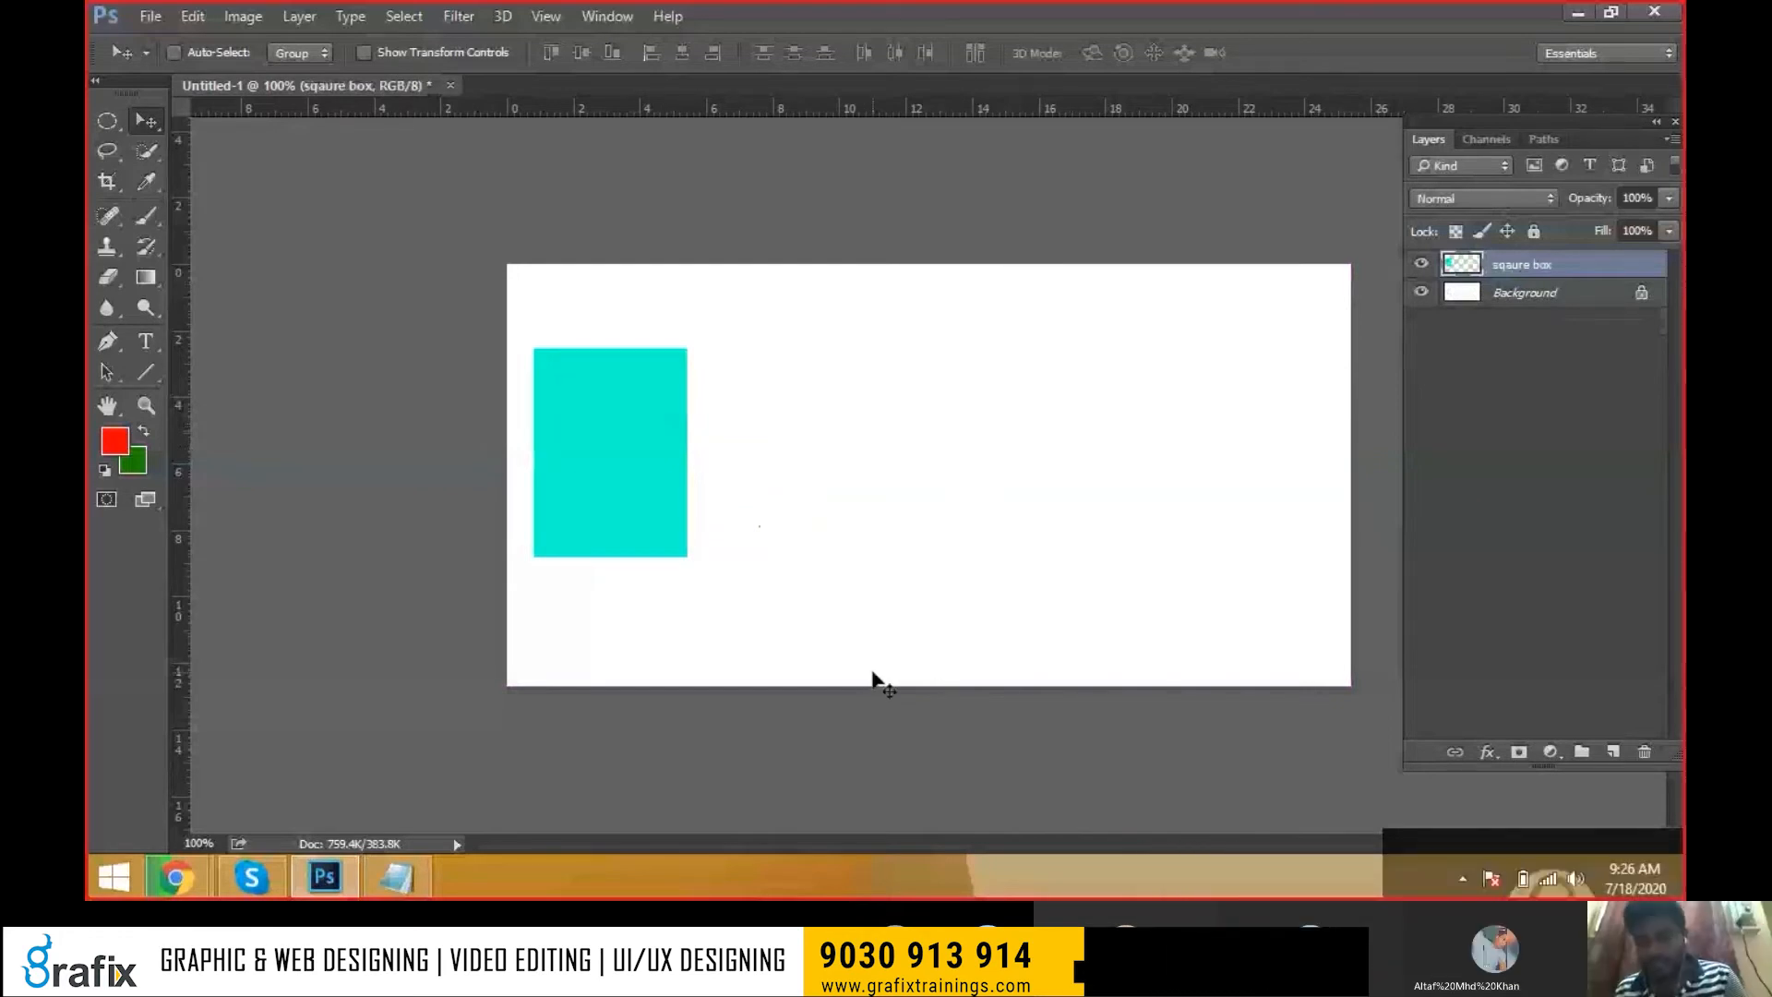
pyautogui.press('Delete')
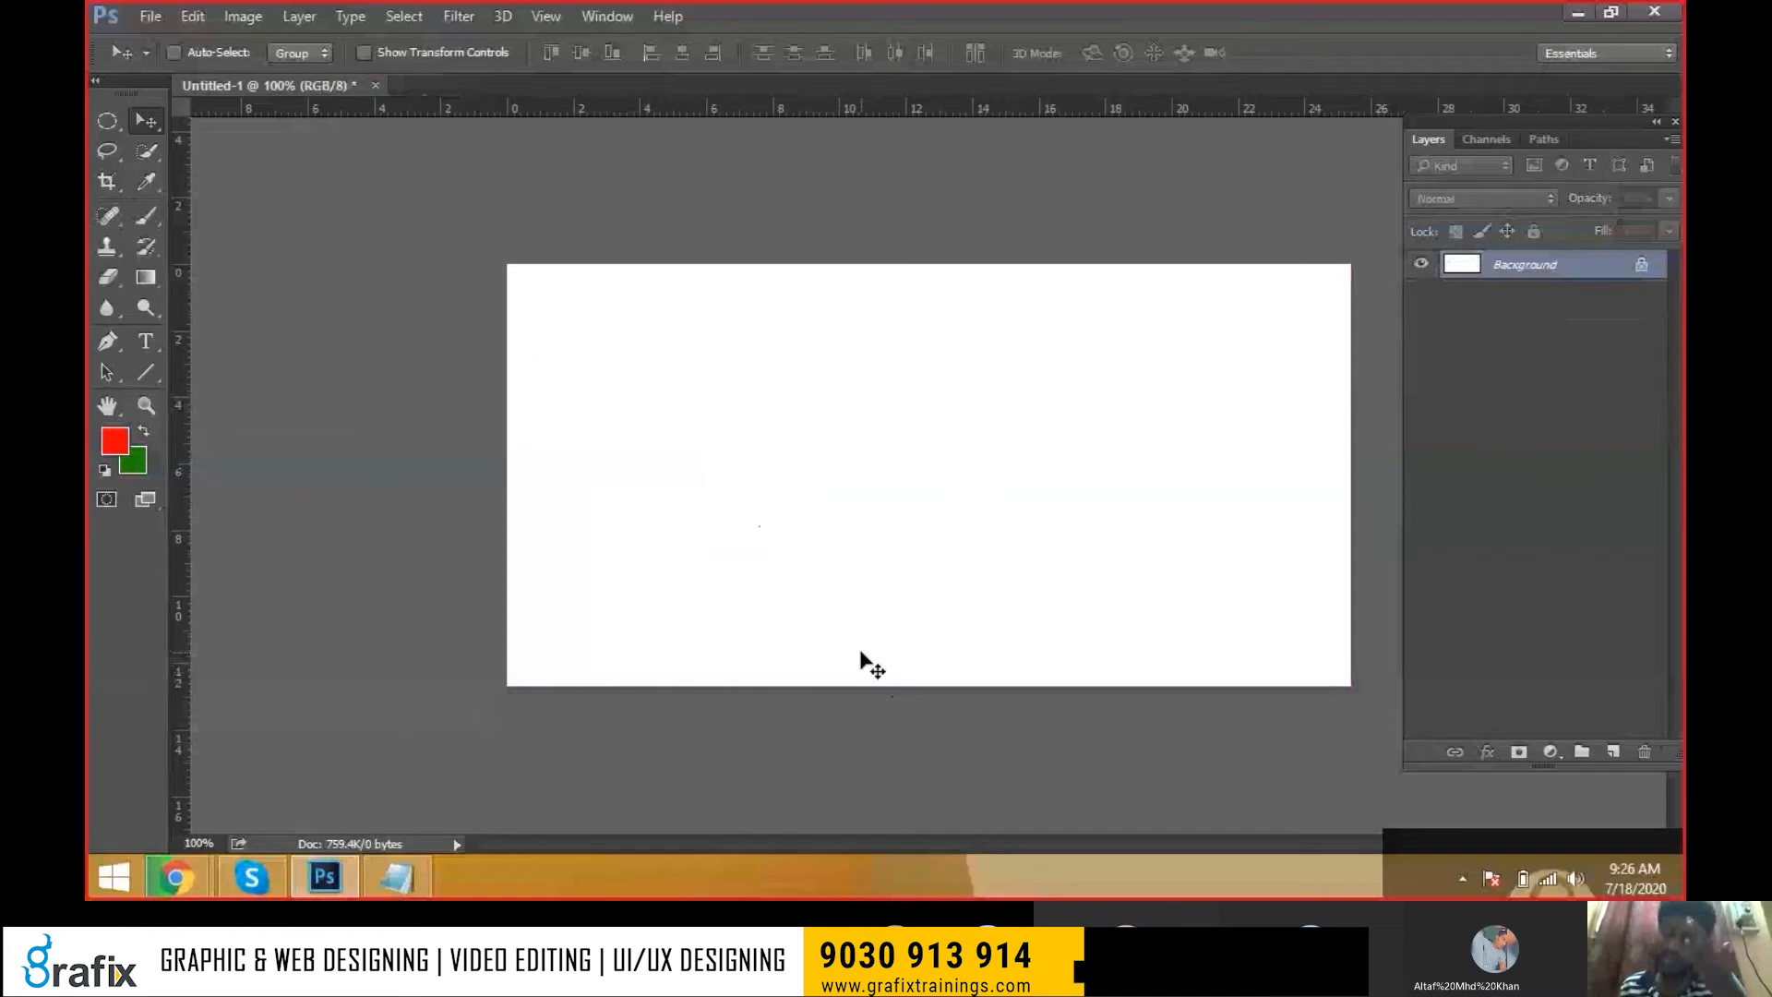
# Draw a rectangular selection in the left part of the canvas and try the Crop tool on it, cancelling the crop
pyautogui.rightClick(114, 124)
pyautogui.click(185, 109)
pyautogui.moveTo(587, 362); pyautogui.dragTo(732, 574)
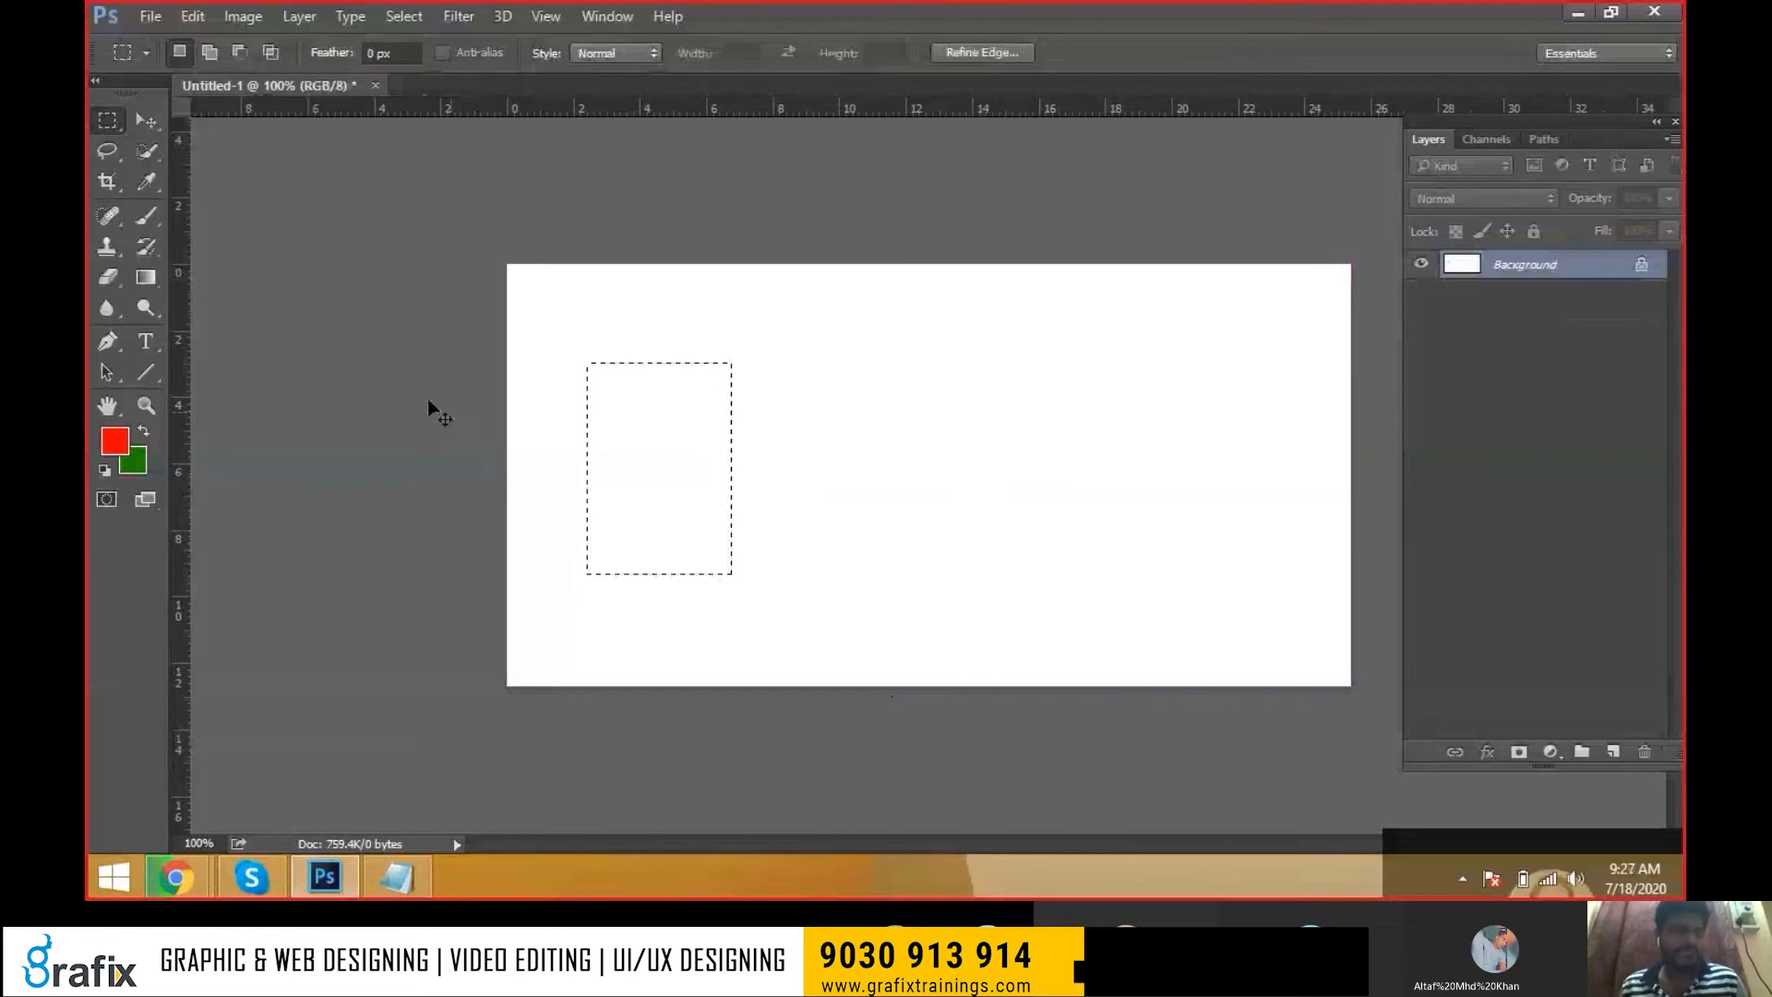
pyautogui.moveTo(569, 333); pyautogui.dragTo(762, 579)
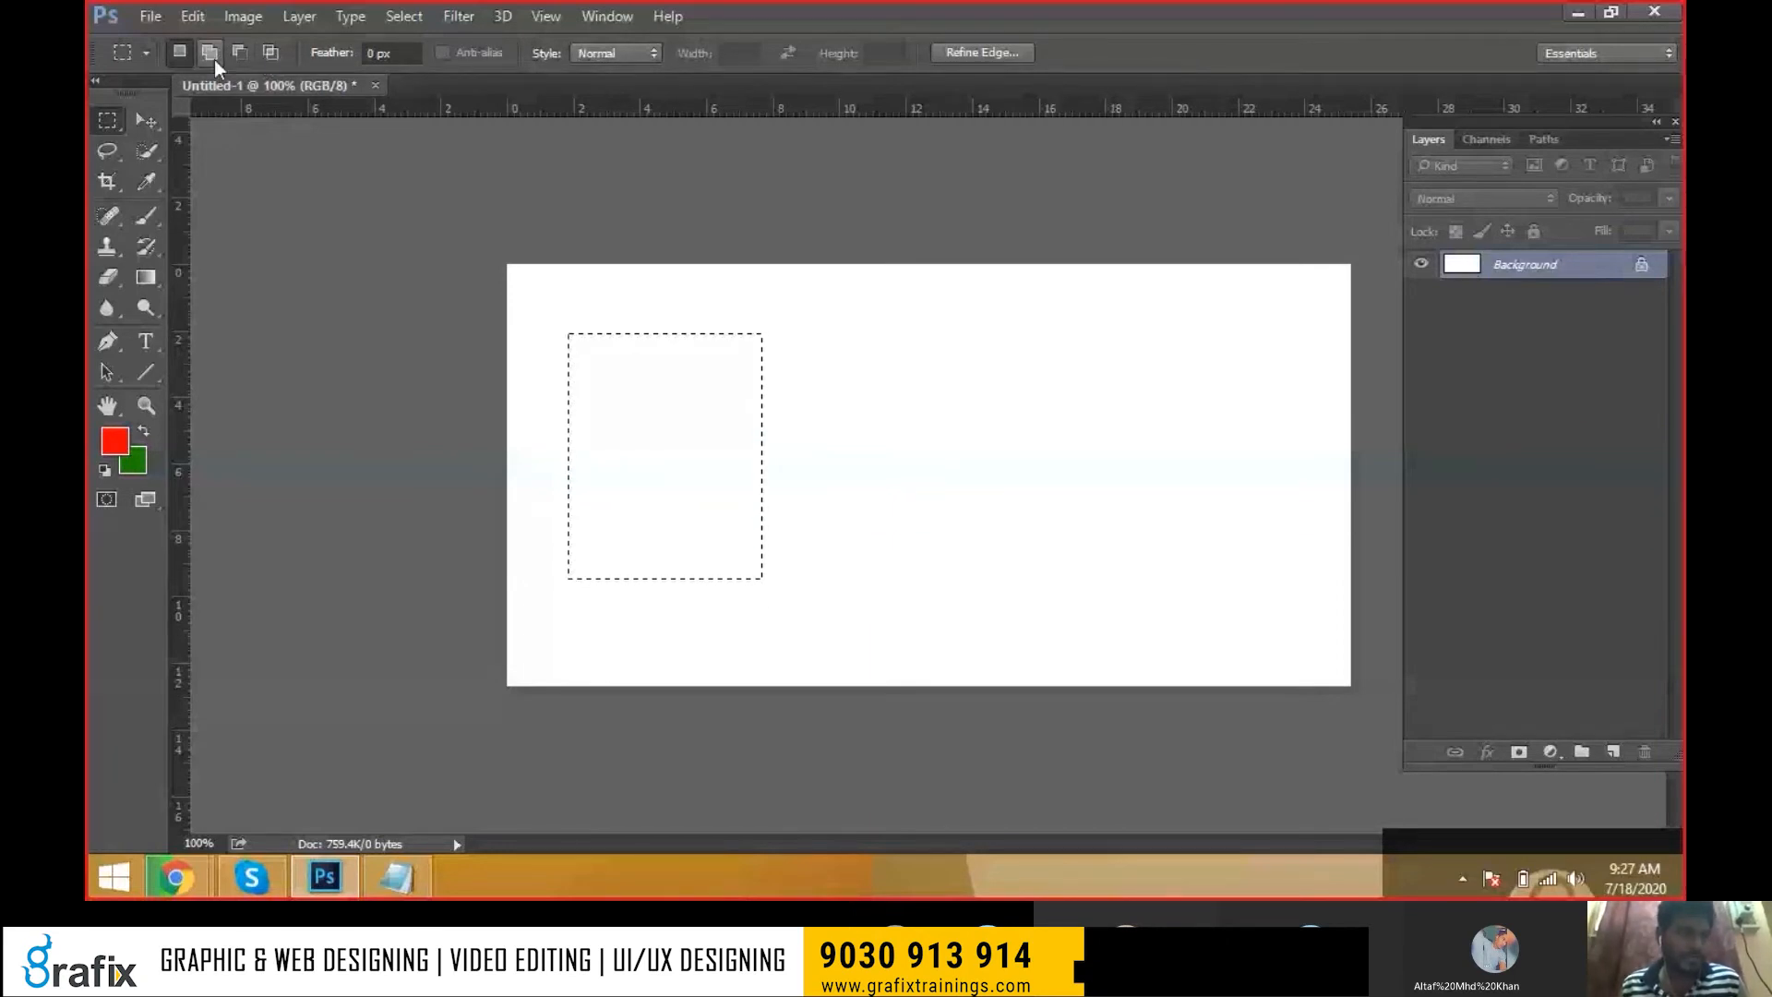
pyautogui.press('c')
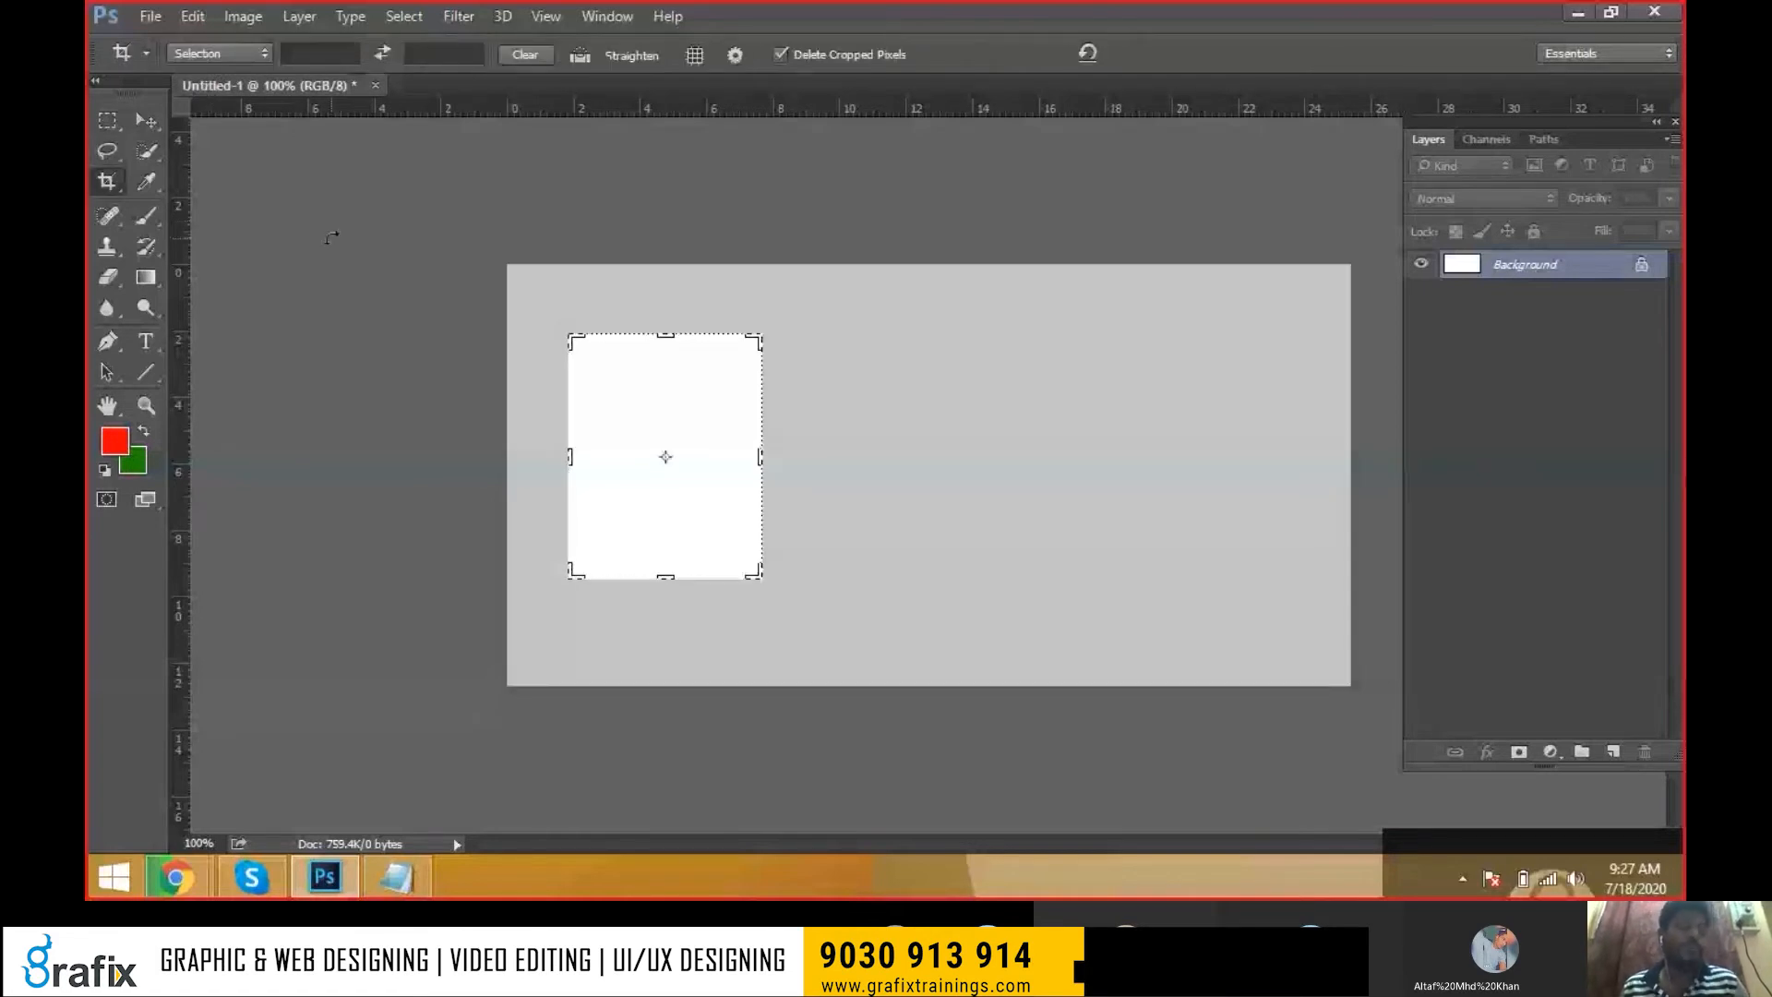
pyautogui.press('Escape')
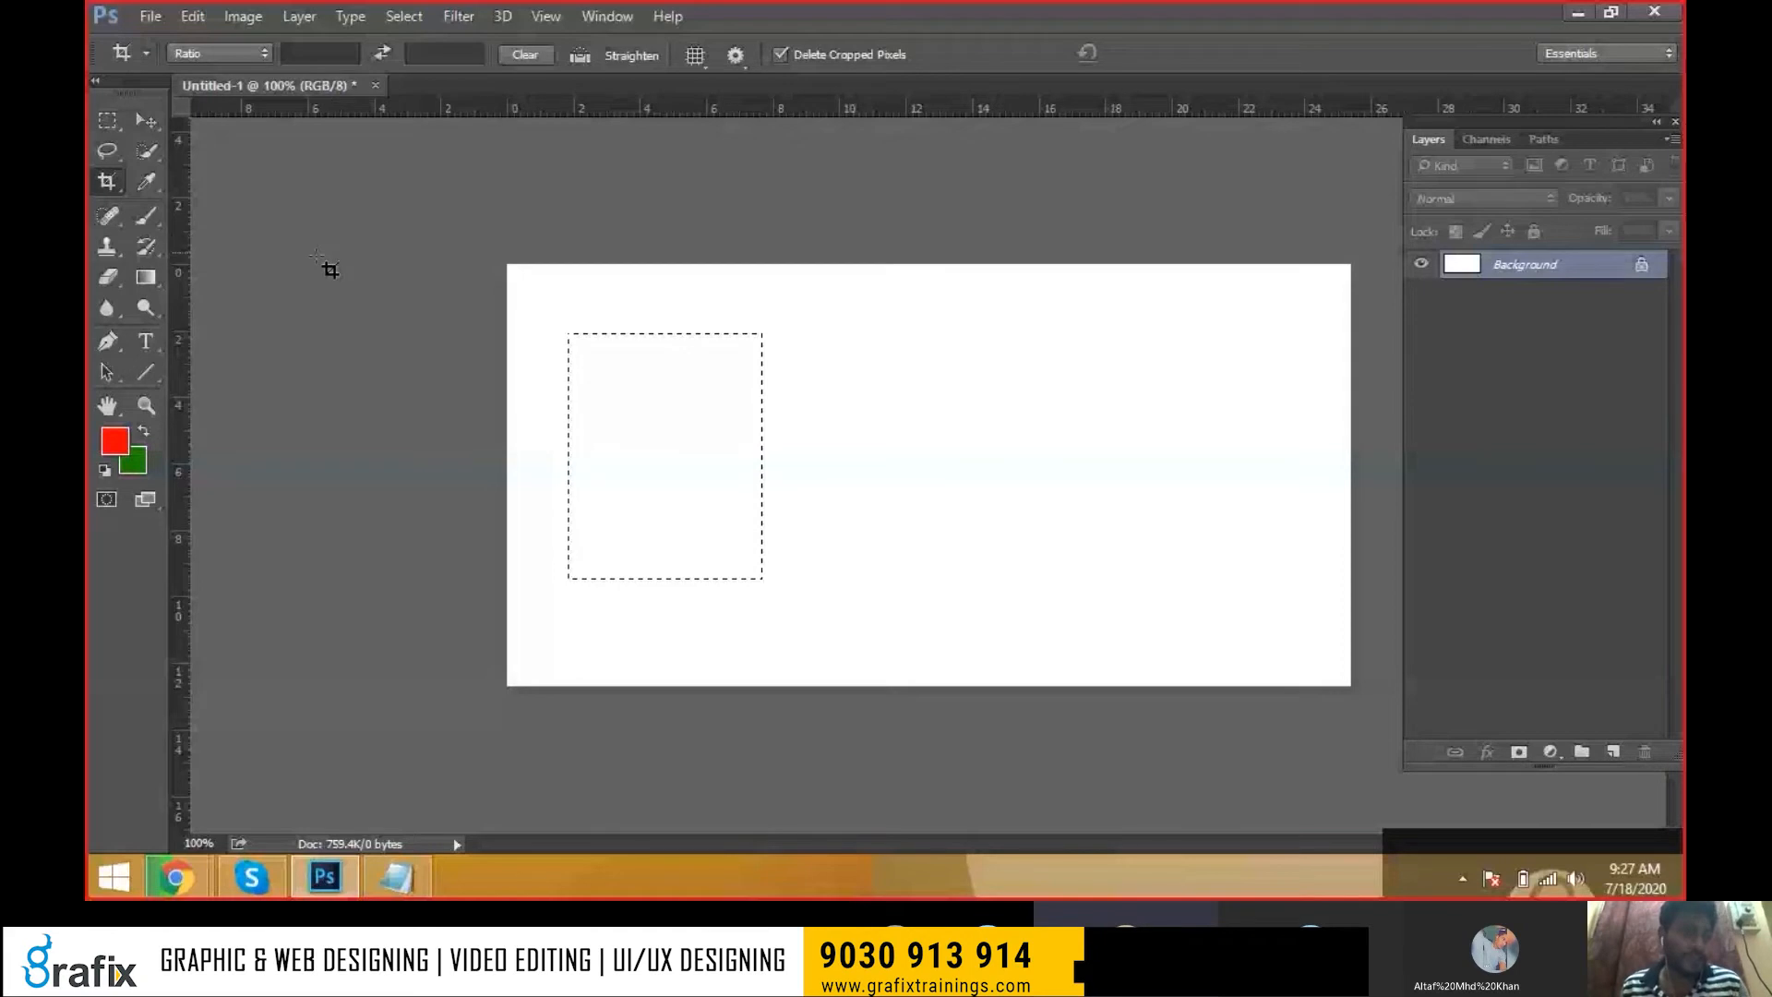
# Redraw the rectangular selection in the left part of the canvas with the Rectangular Marquee tool
pyautogui.click(123, 122)
pyautogui.click(126, 121)
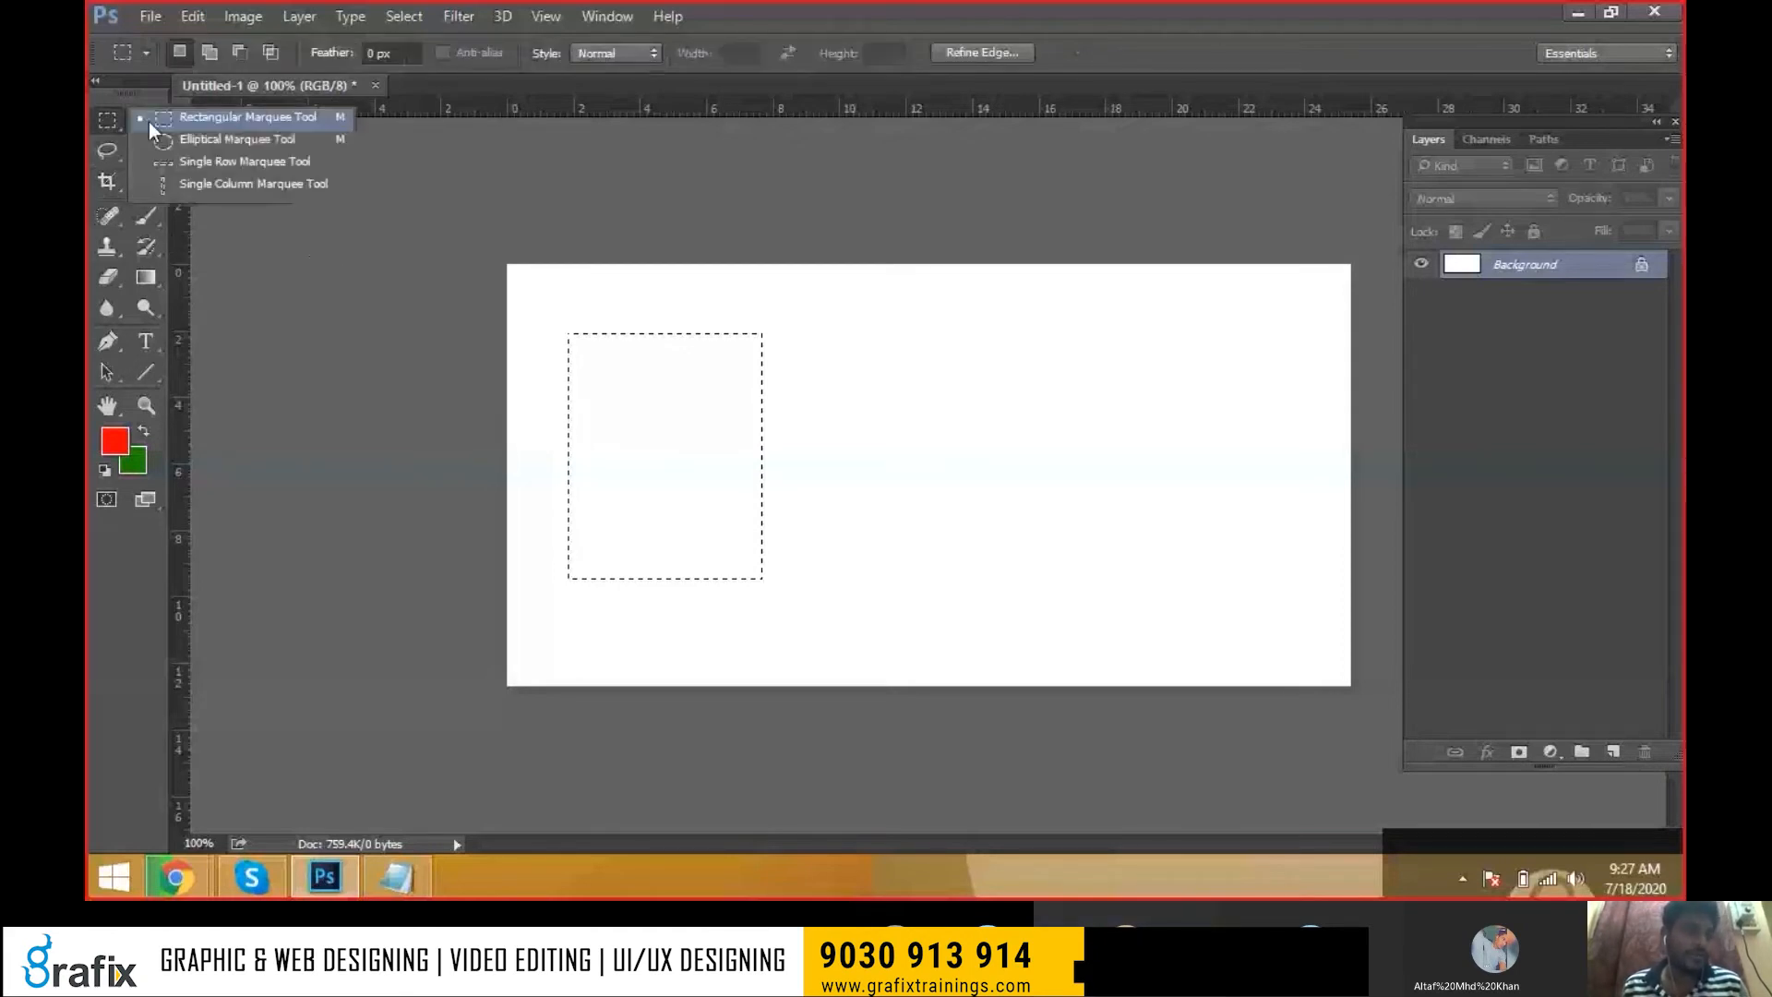
pyautogui.click(148, 122)
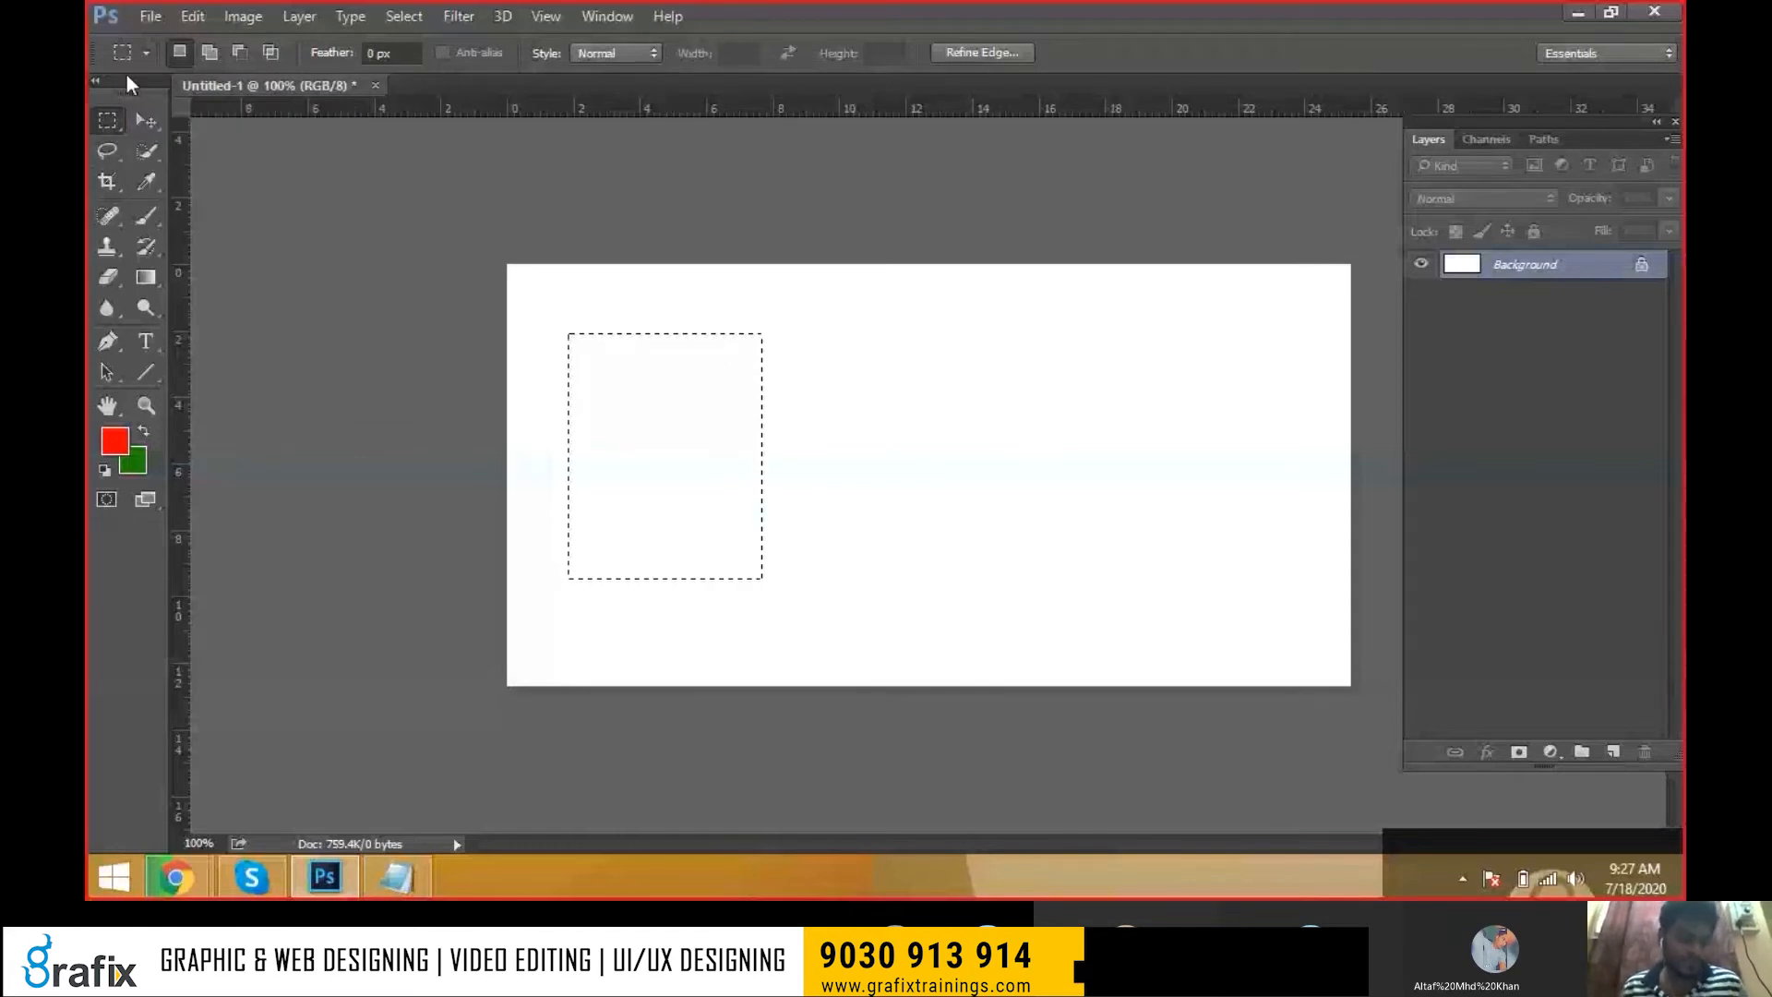
pyautogui.moveTo(614, 368); pyautogui.dragTo(801, 588)
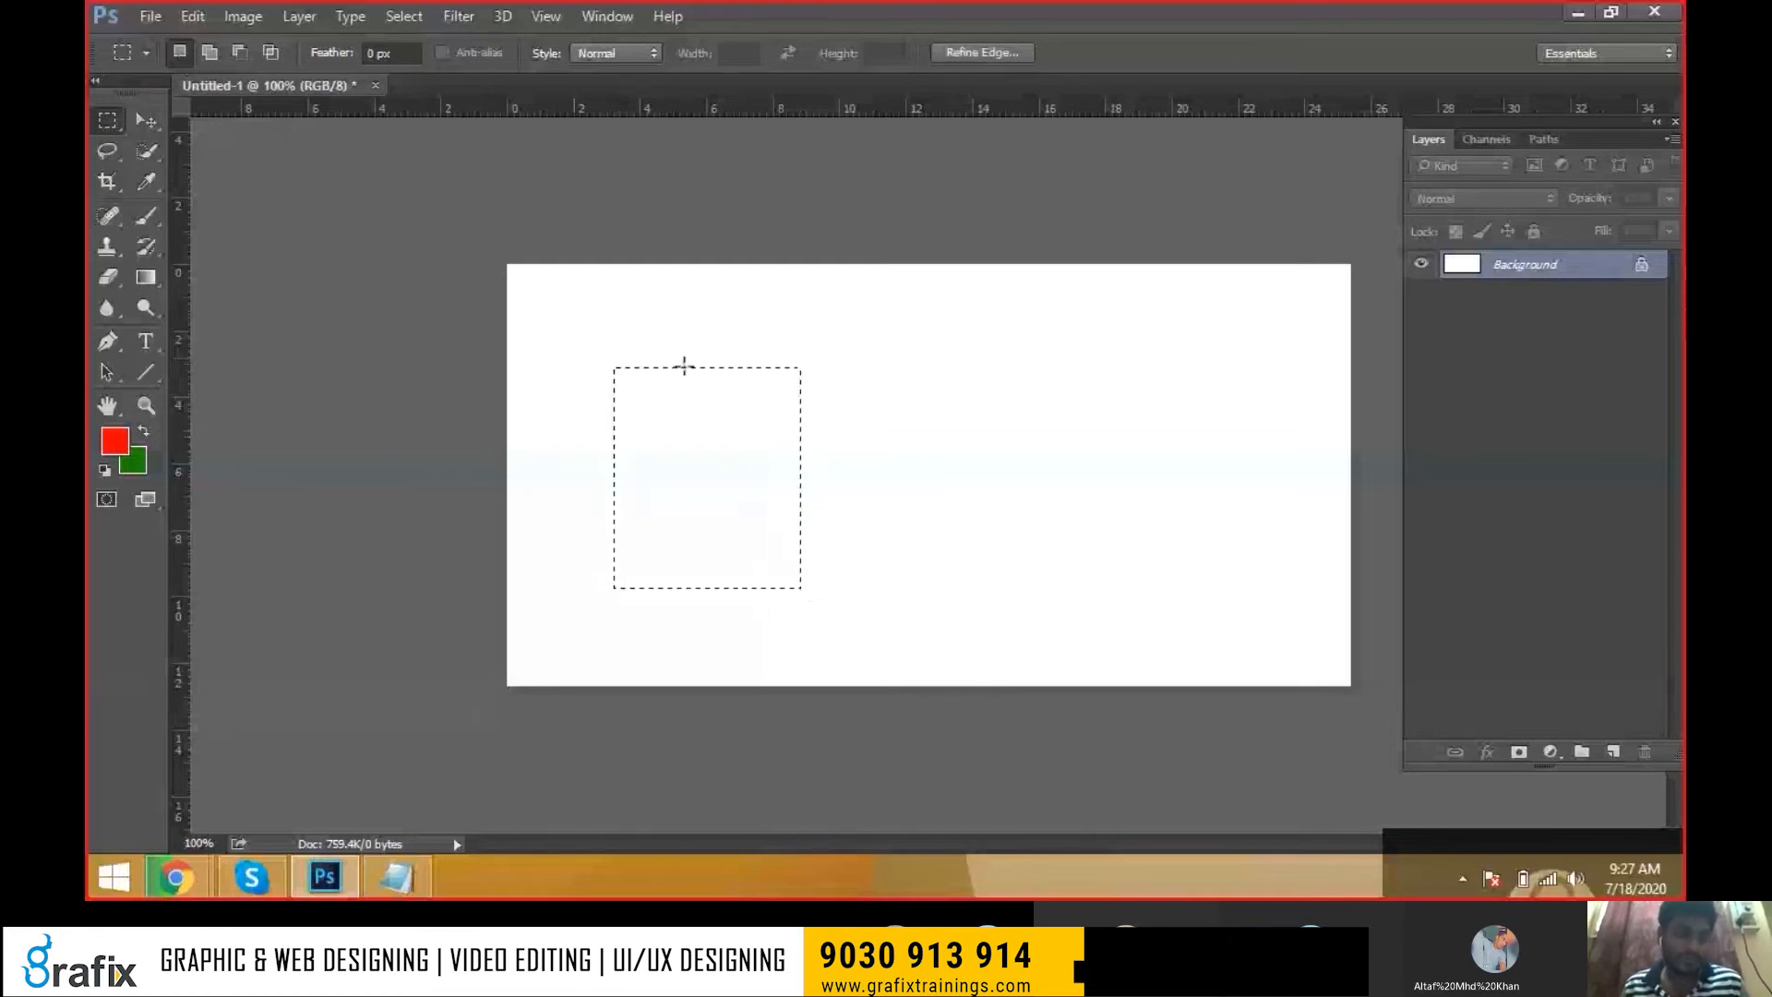
# Add four rectangles along the selection's upper and right edges, and subtract areas from its left side and lower edge
pyautogui.click(209, 61)
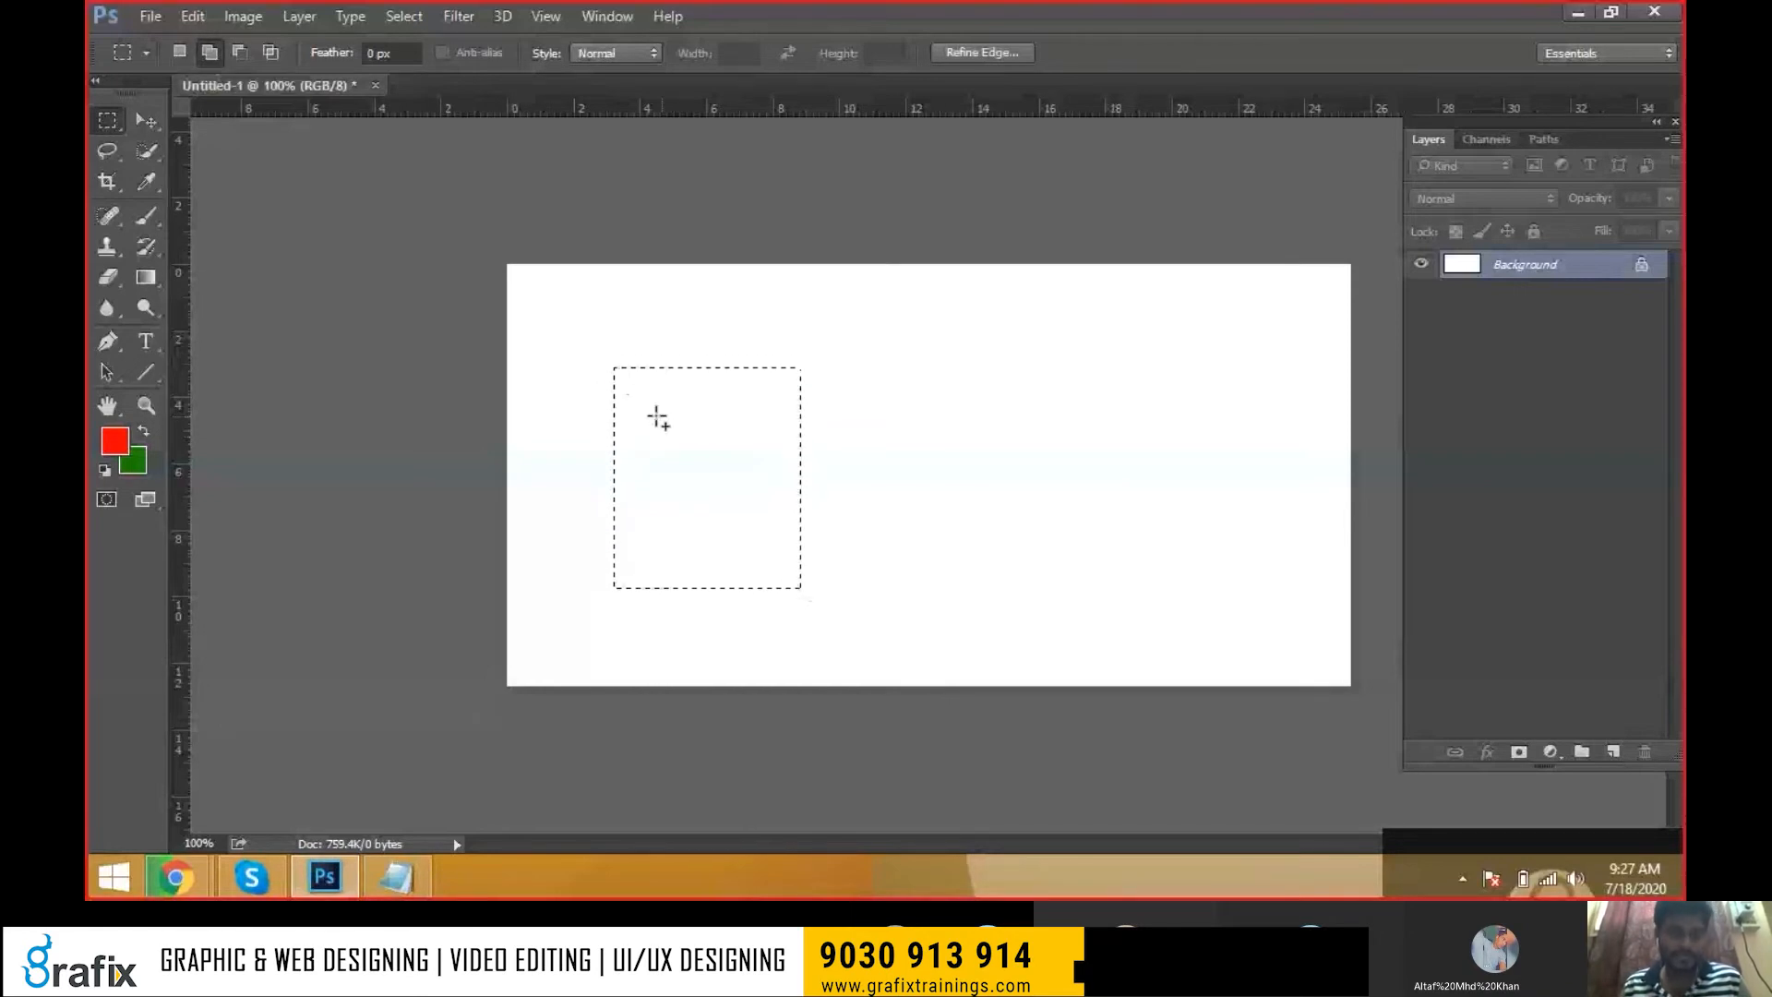
pyautogui.moveTo(588, 344); pyautogui.dragTo(662, 417)
pyautogui.moveTo(705, 330); pyautogui.dragTo(760, 408)
pyautogui.moveTo(873, 467); pyautogui.dragTo(773, 418)
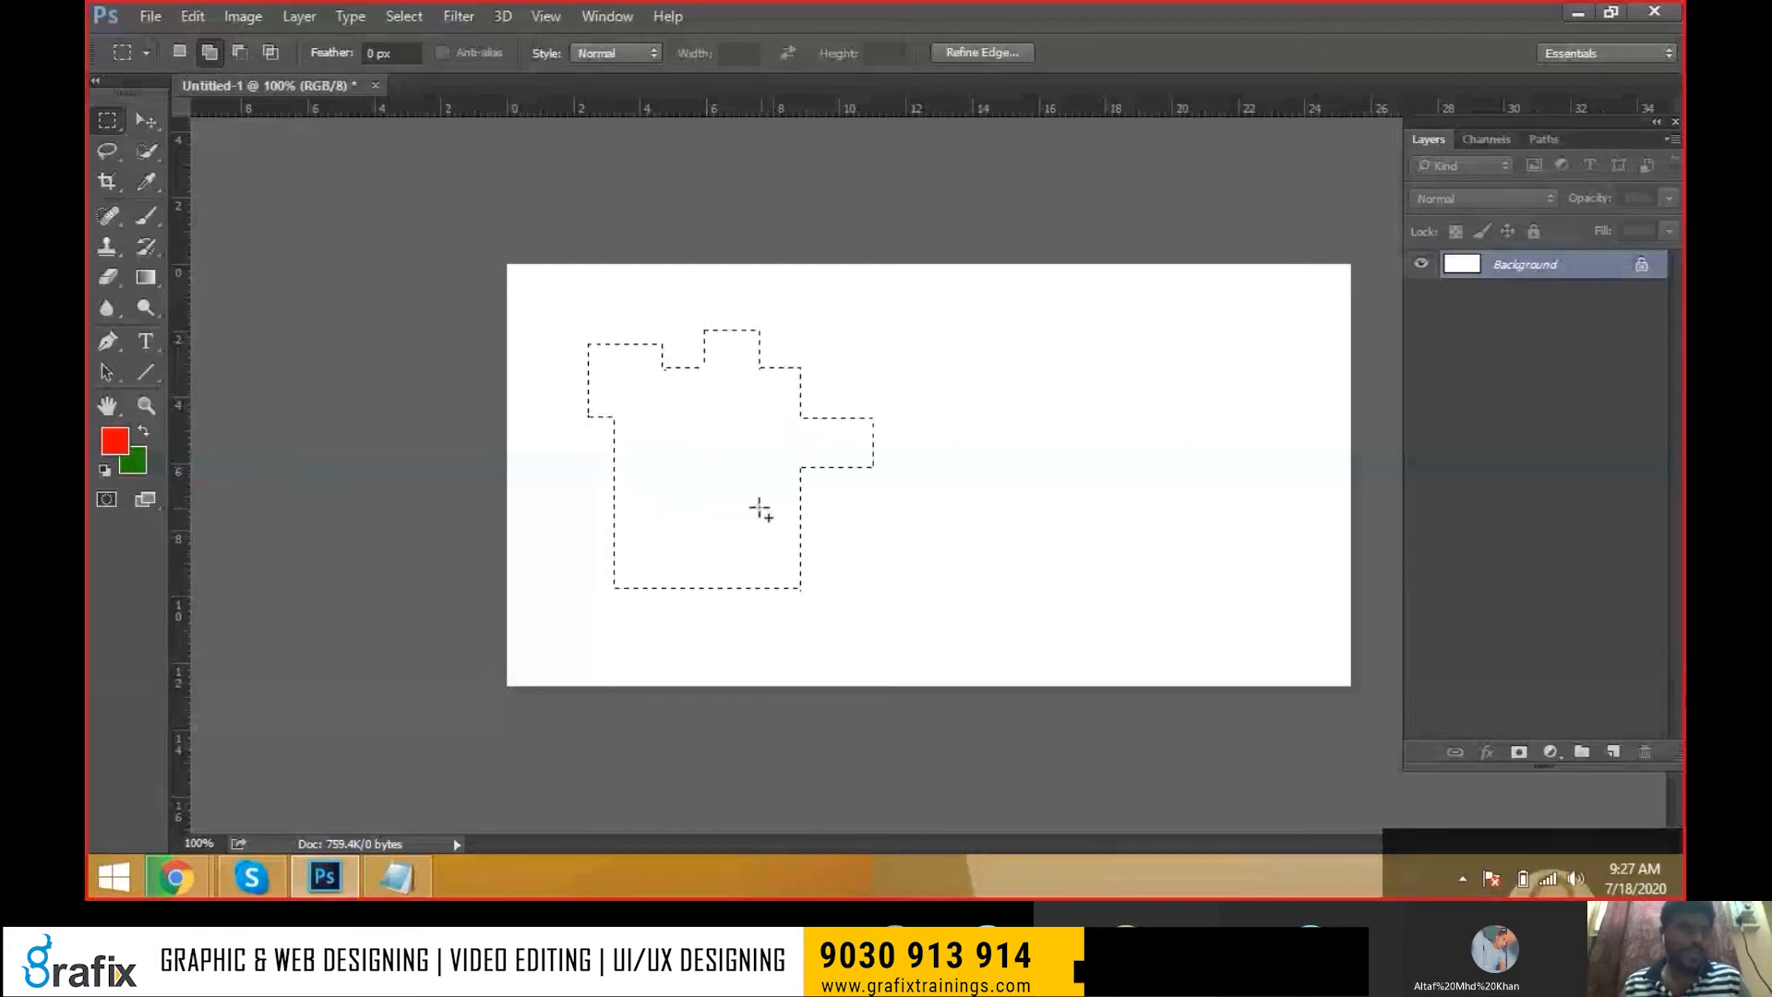
pyautogui.moveTo(759, 506); pyautogui.dragTo(899, 570)
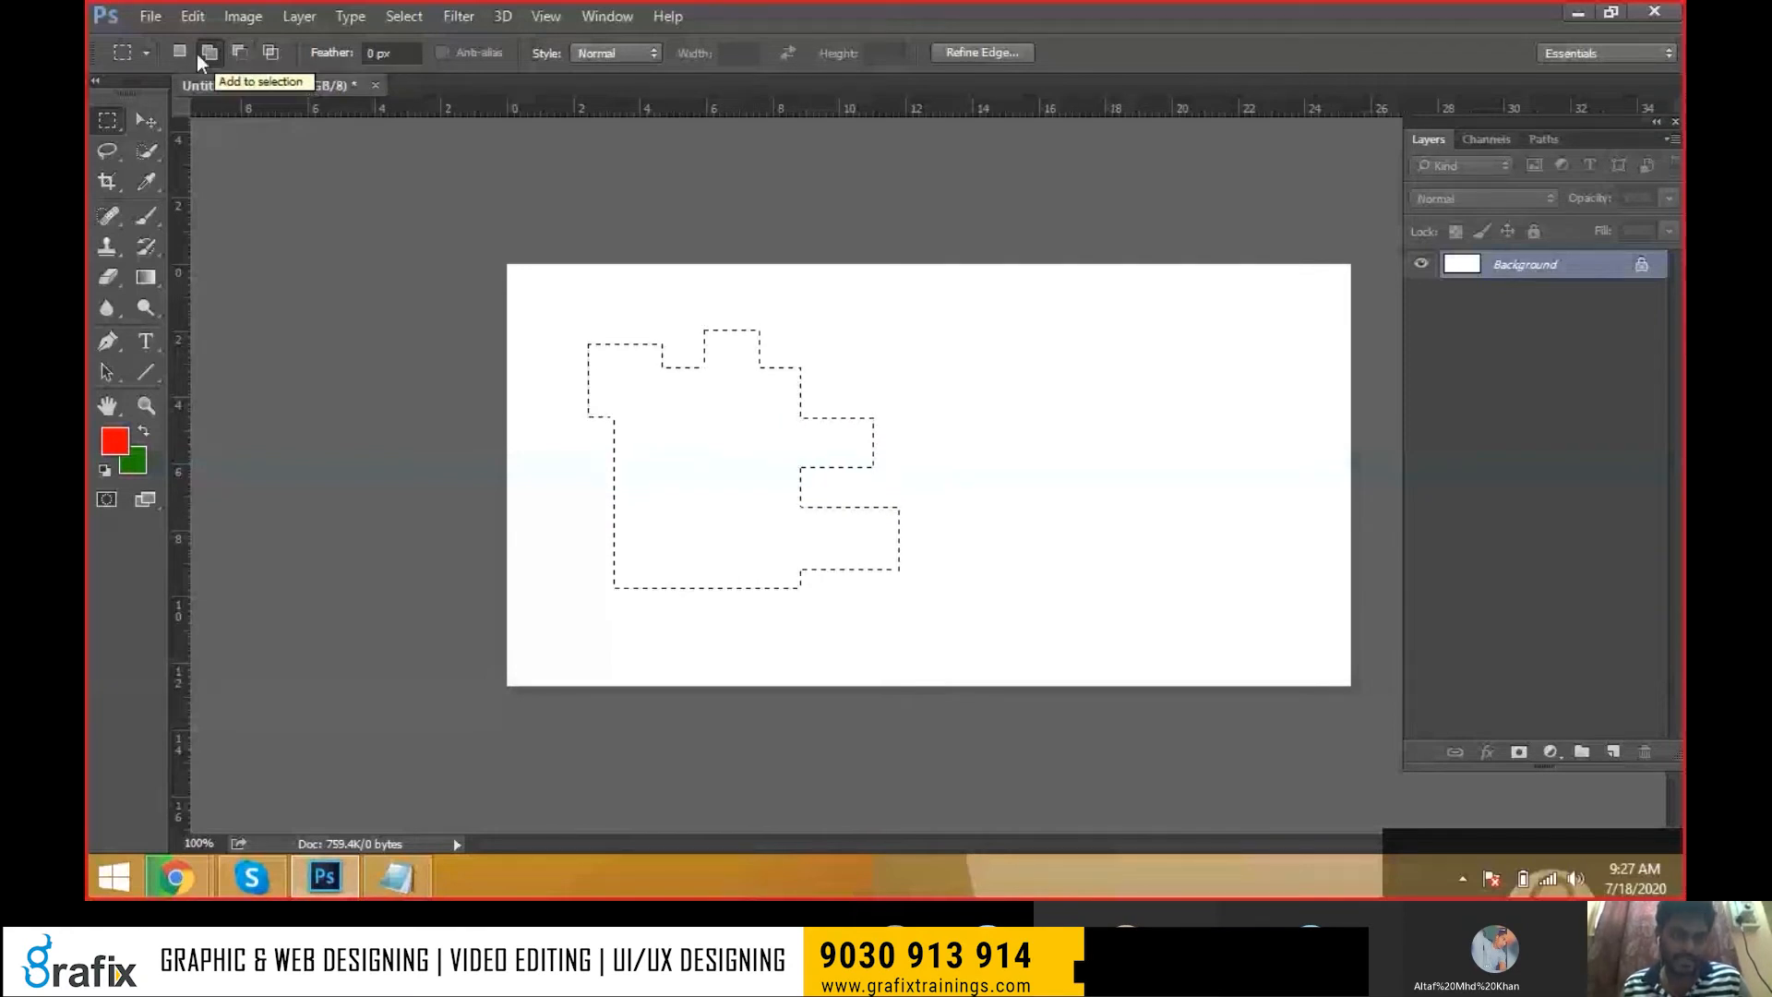
pyautogui.click(240, 53)
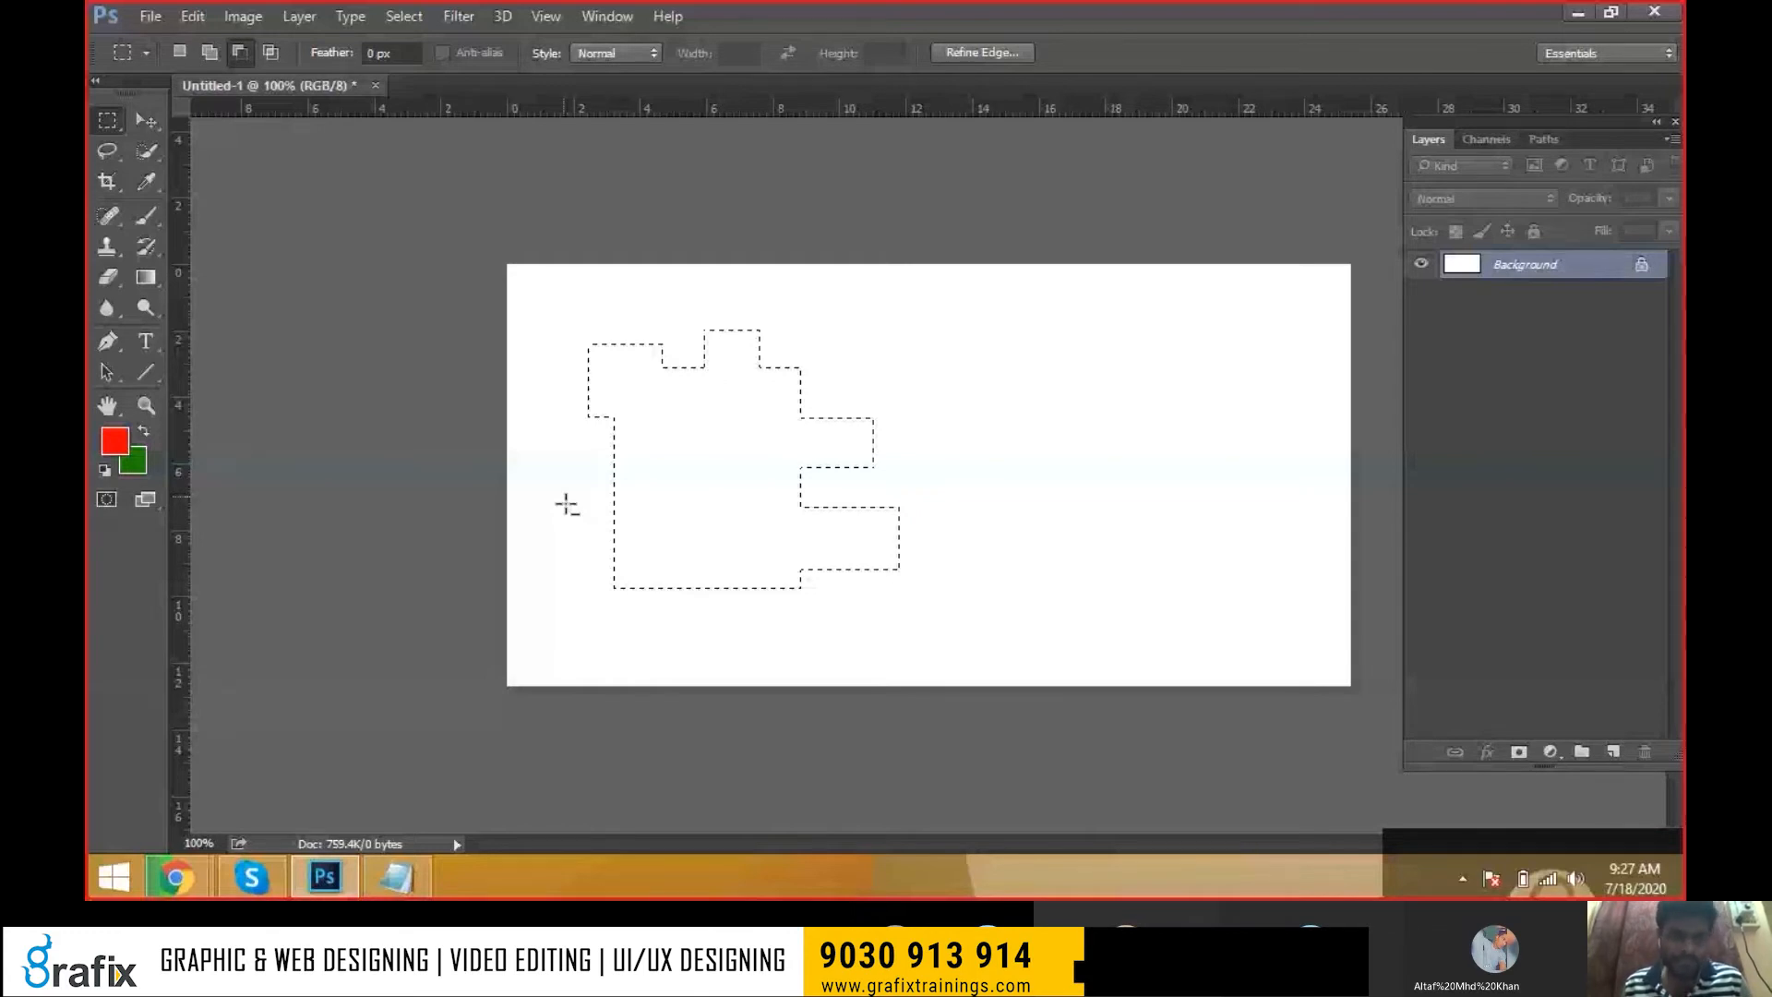
# Intersect the selection with rectangles drawn over its upper part, and undo each intersection
pyautogui.moveTo(631, 296); pyautogui.dragTo(863, 425)
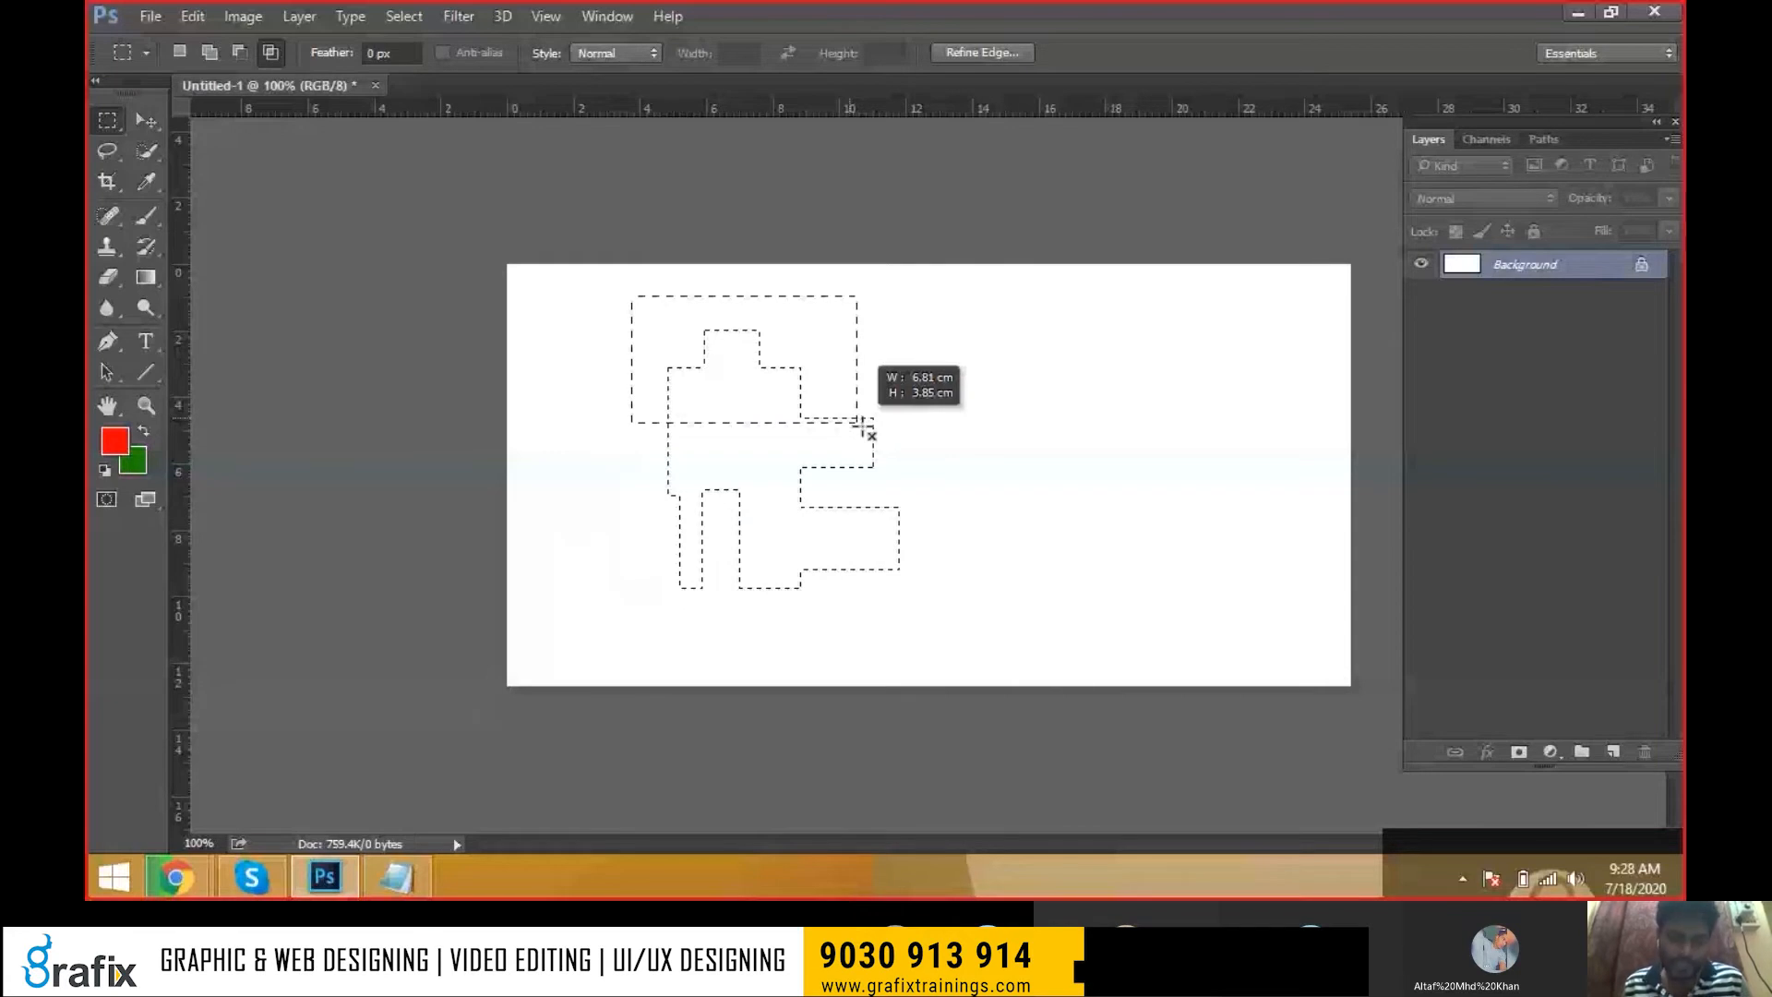
pyautogui.hotkey('ctrl', 'z')
pyautogui.moveTo(645, 300); pyautogui.dragTo(820, 407)
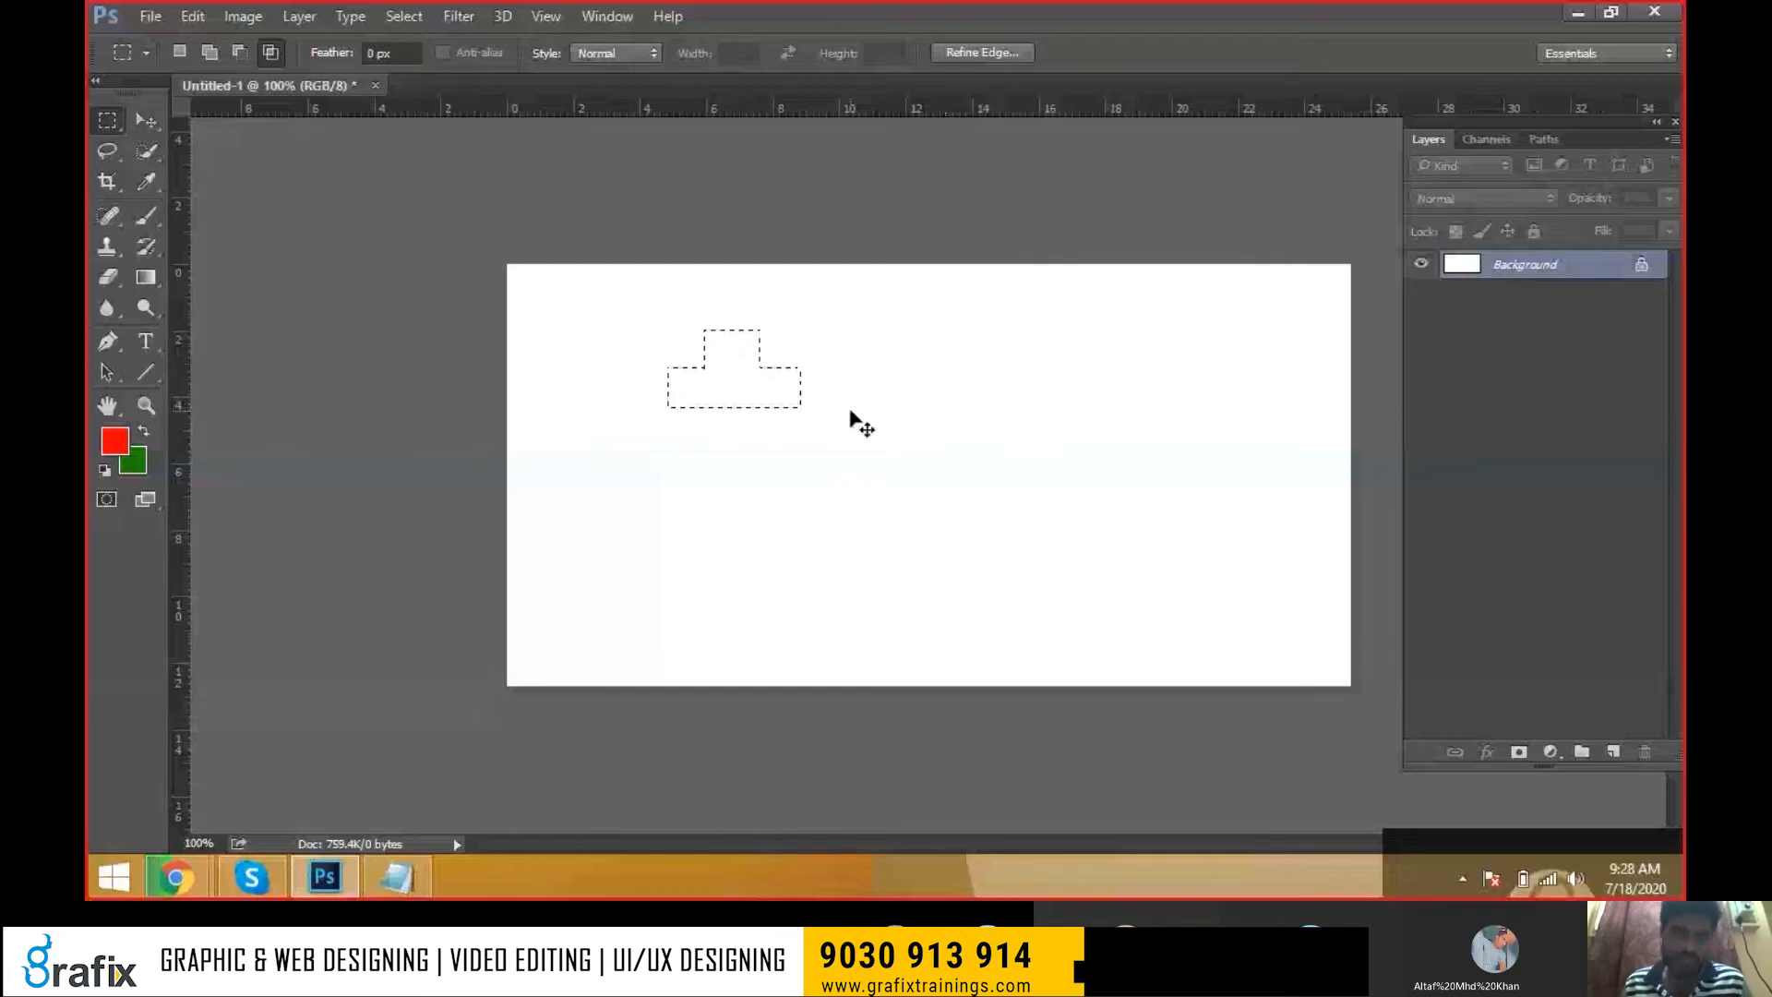
pyautogui.moveTo(640, 291); pyautogui.dragTo(814, 413)
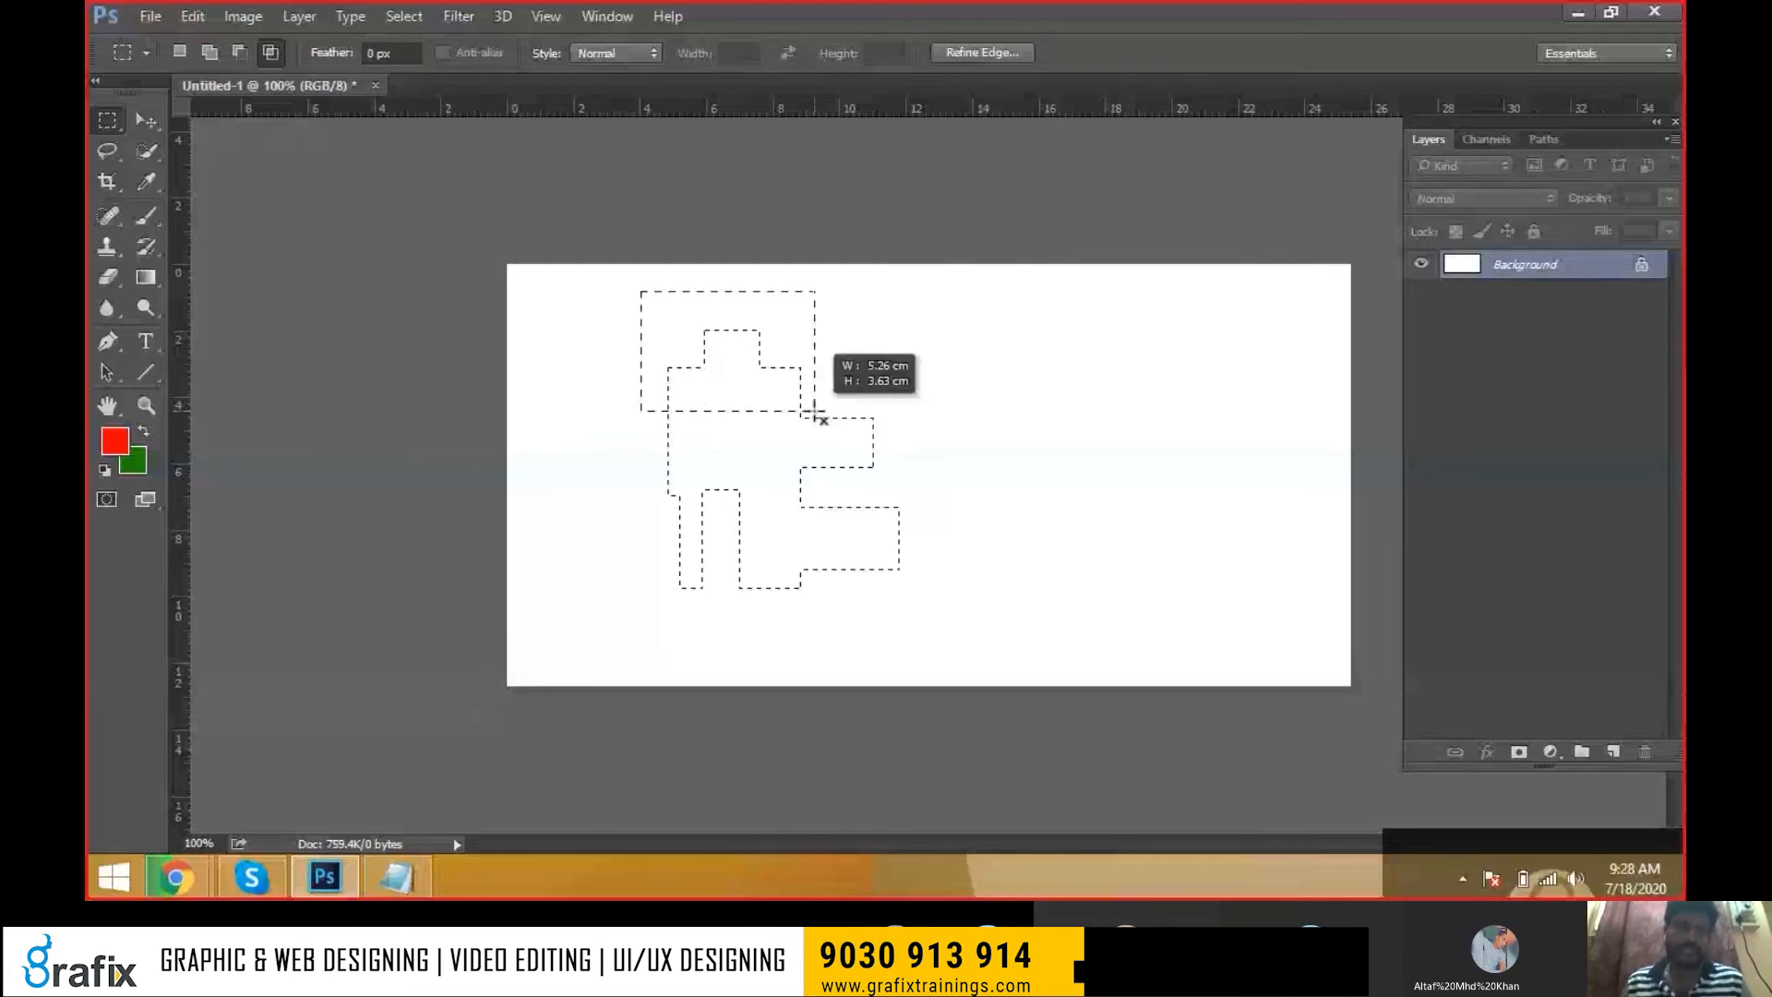
pyautogui.hotkey('ctrl', 'z')
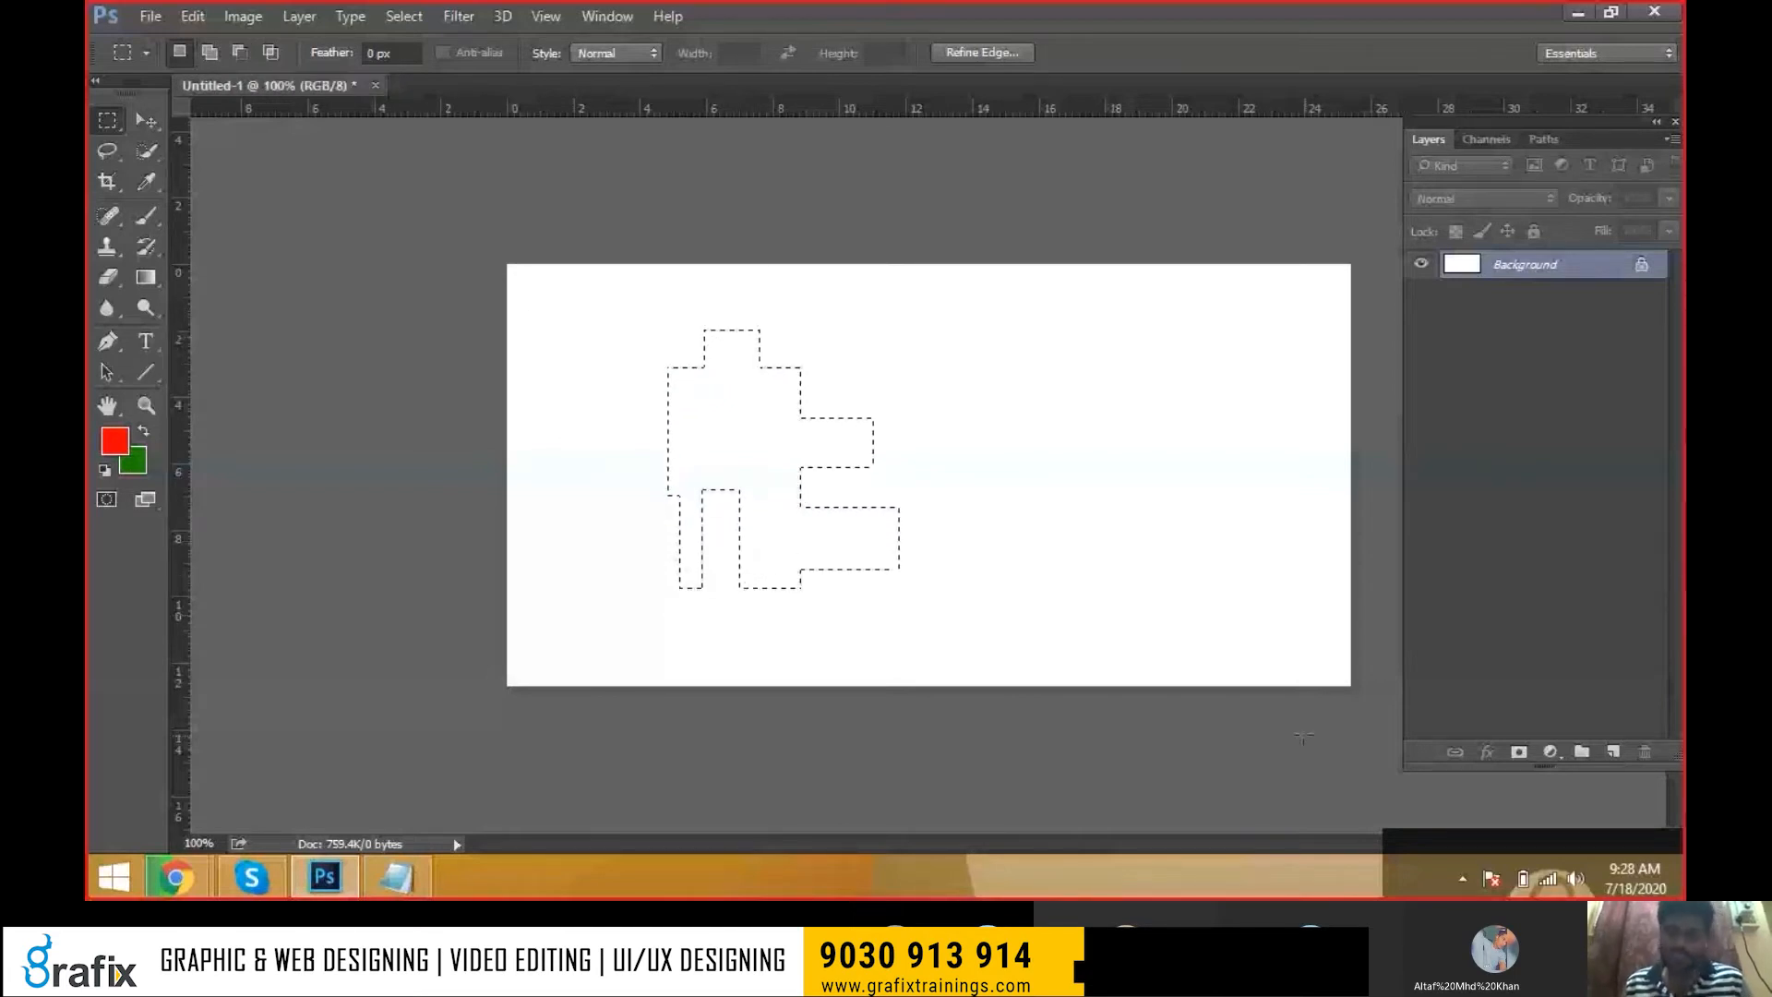
# Create a new layer named "box" above the Background
pyautogui.hotkey('ctrl', 'shift', 'n')
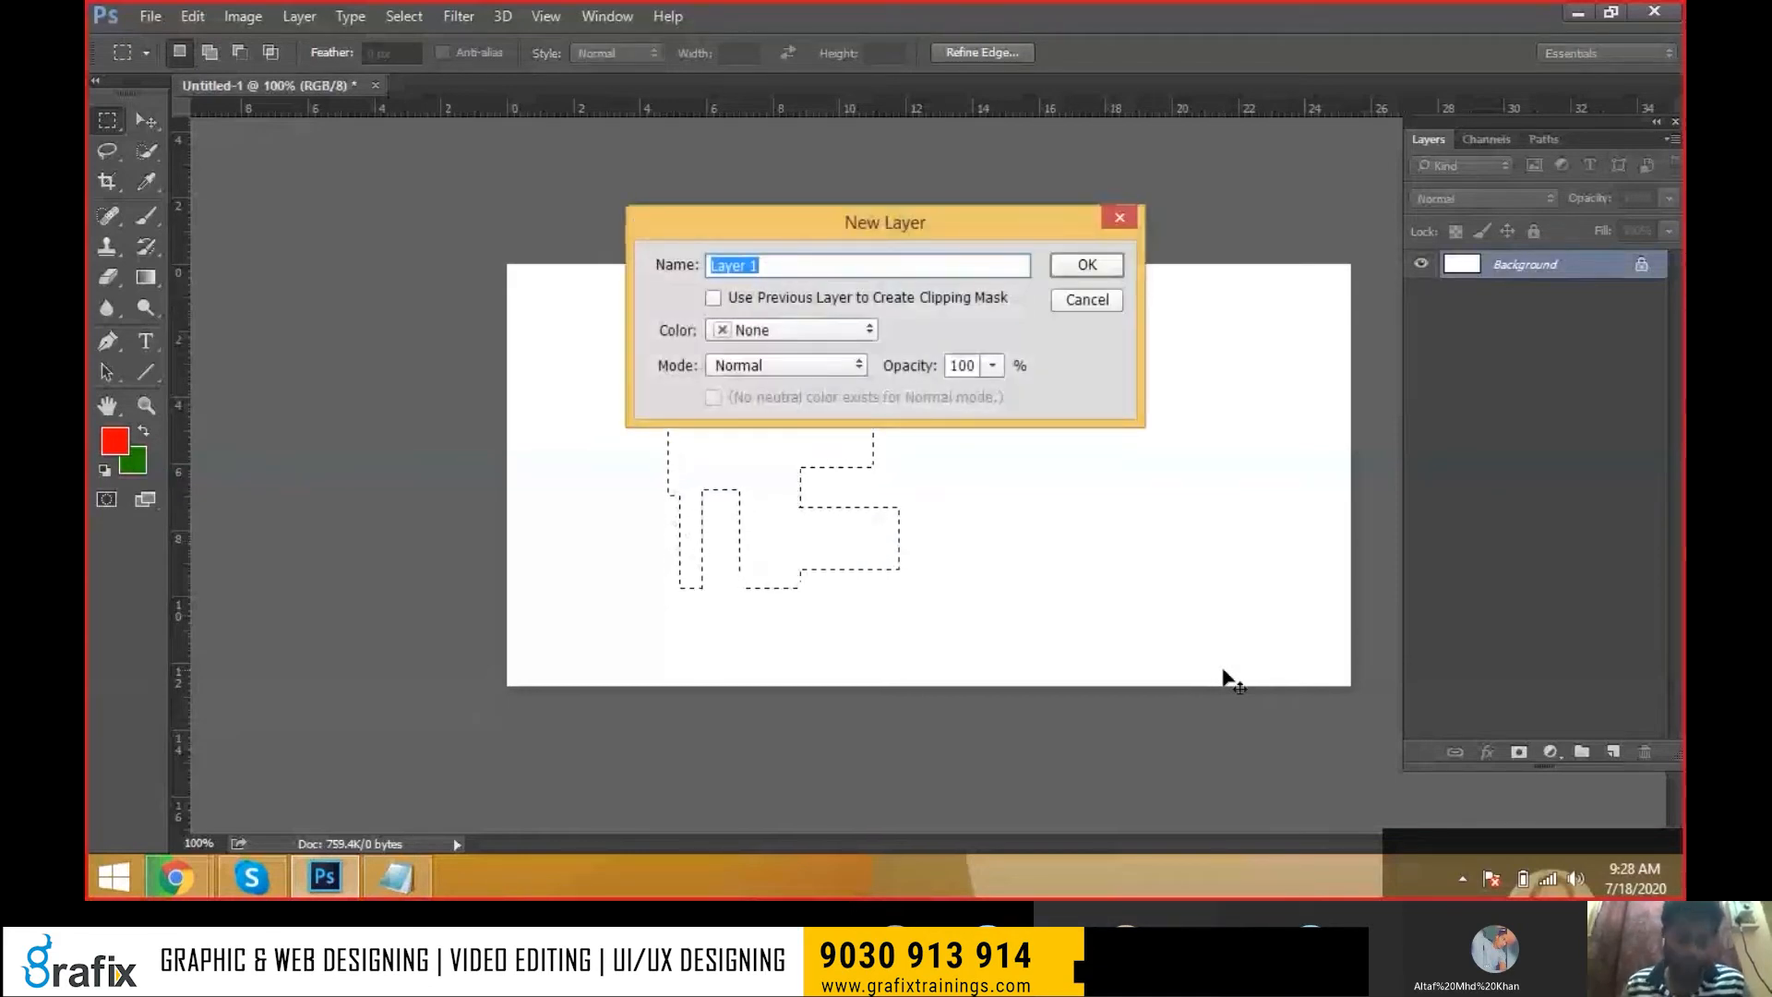
pyautogui.write('box')
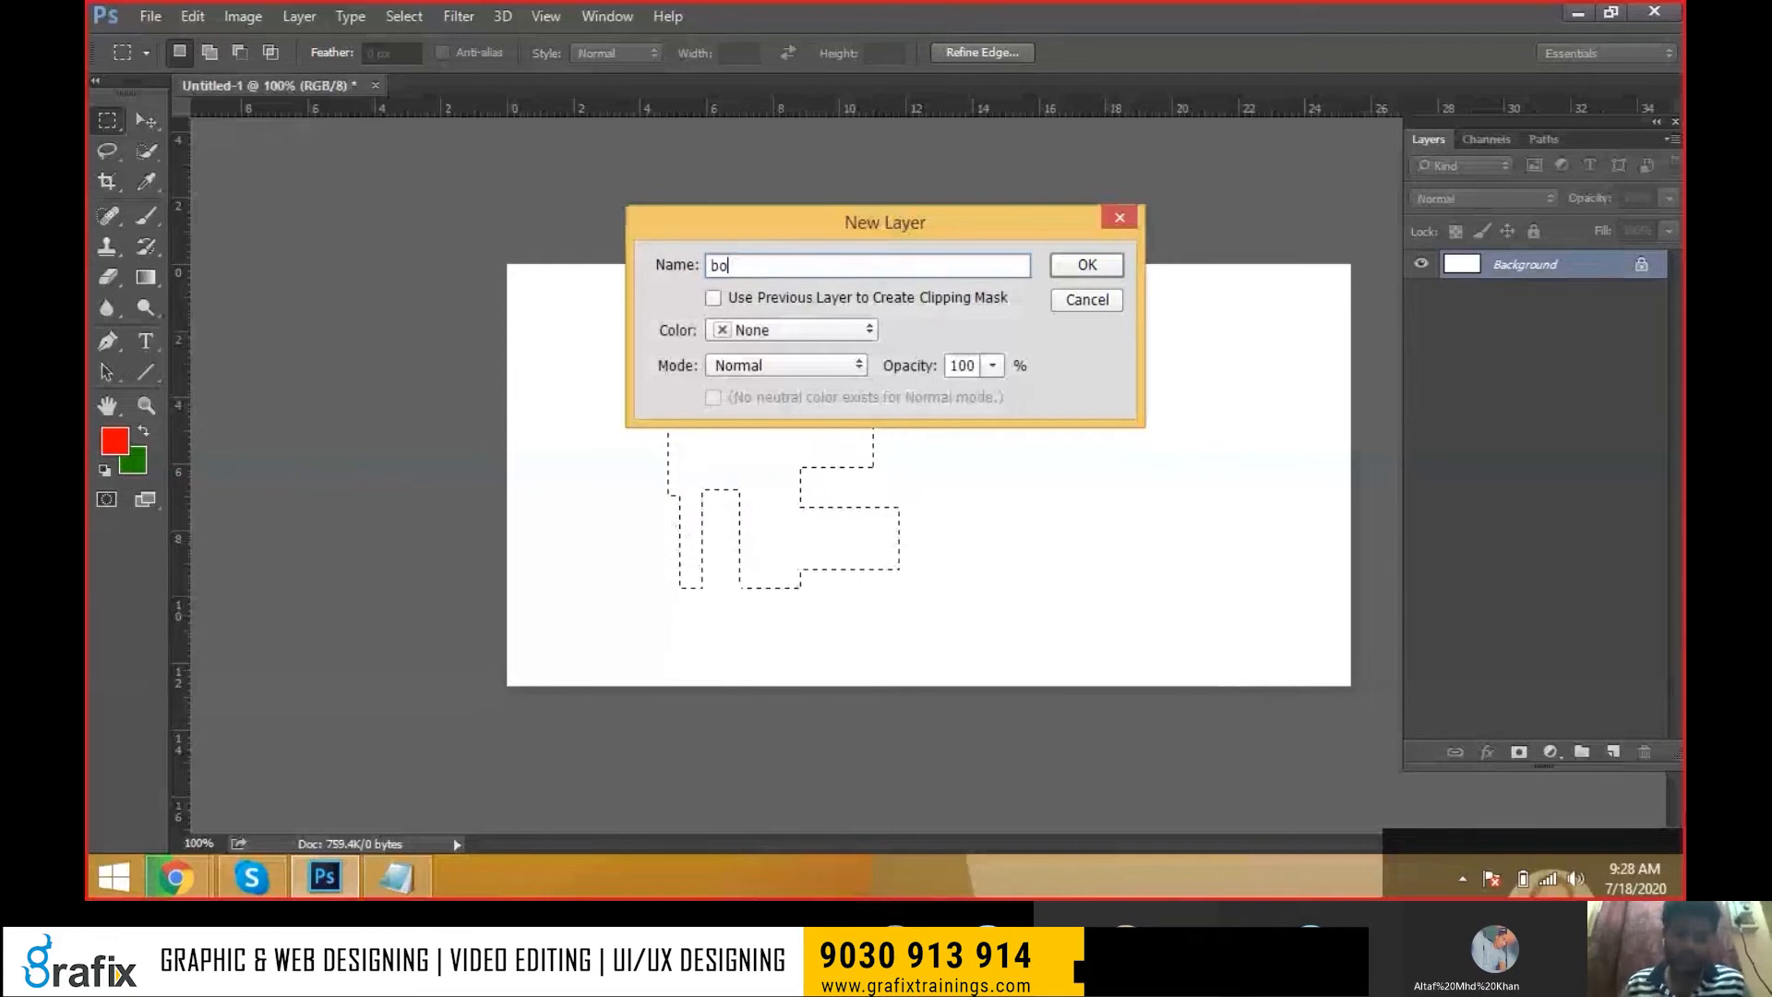
pyautogui.press('Return')
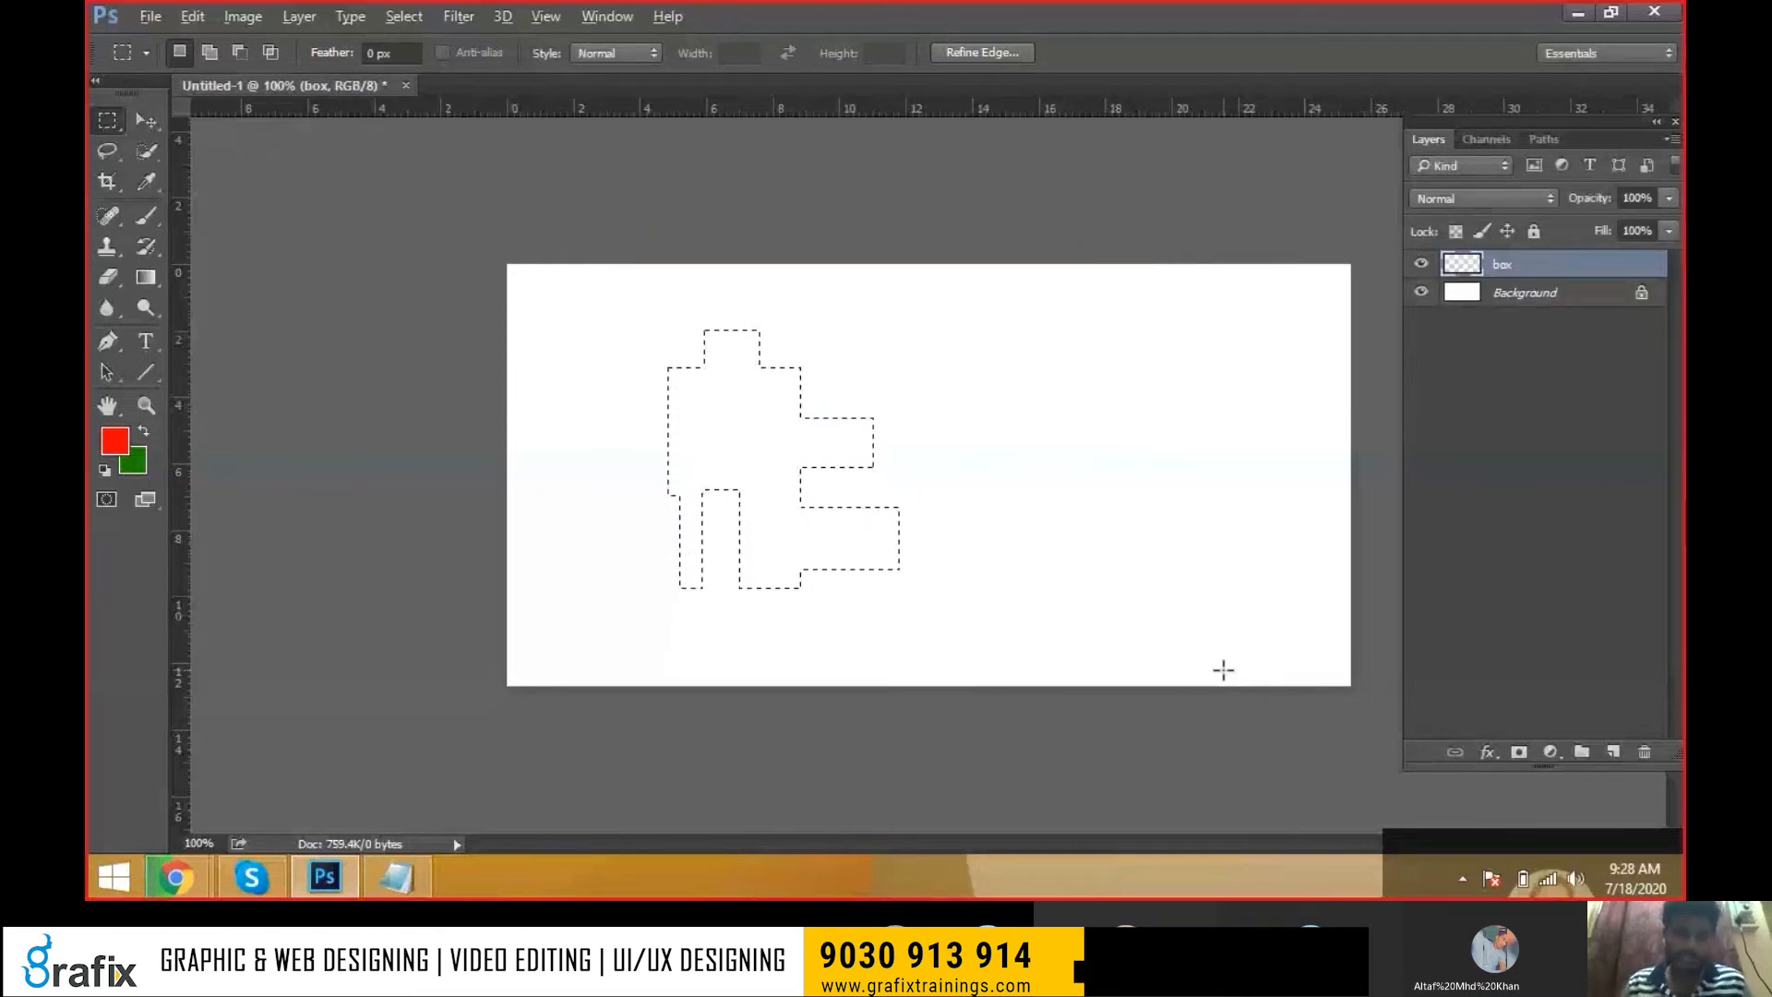
# Fill the stepped selection with red, clear it and refill it, and move the deselected shape toward the canvas's left edge
pyautogui.hotkey('alt', 'BackSpace')
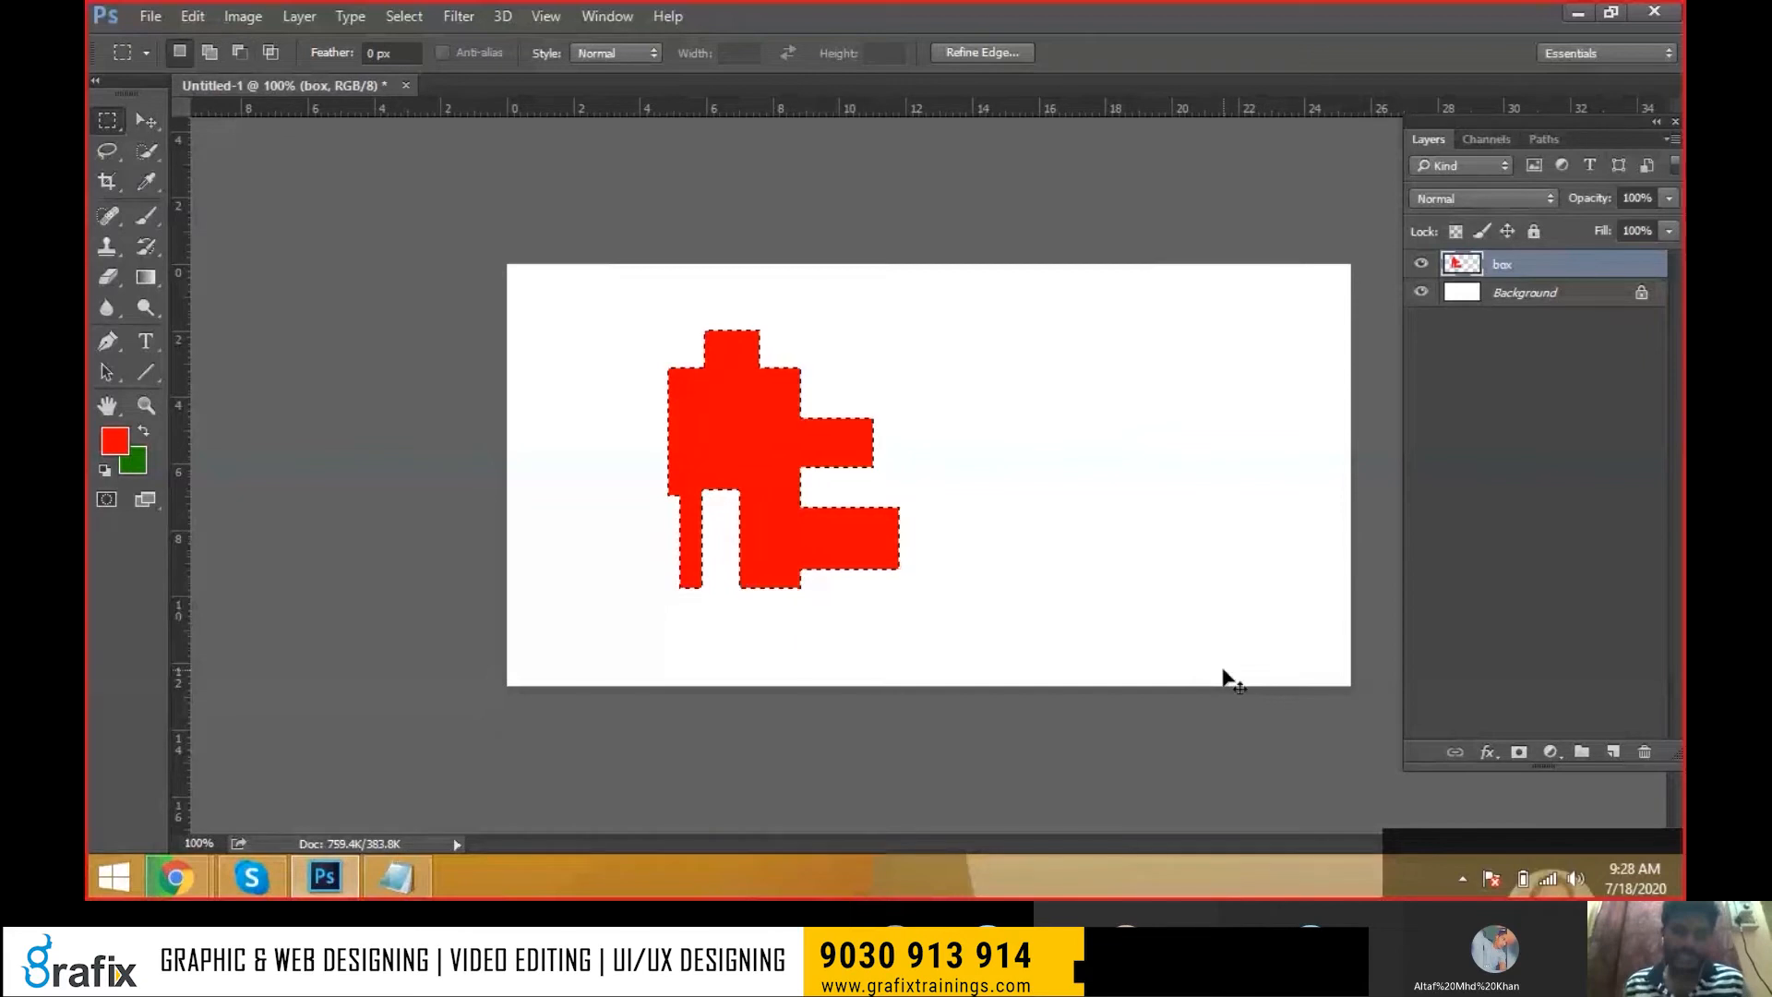
pyautogui.press('Delete')
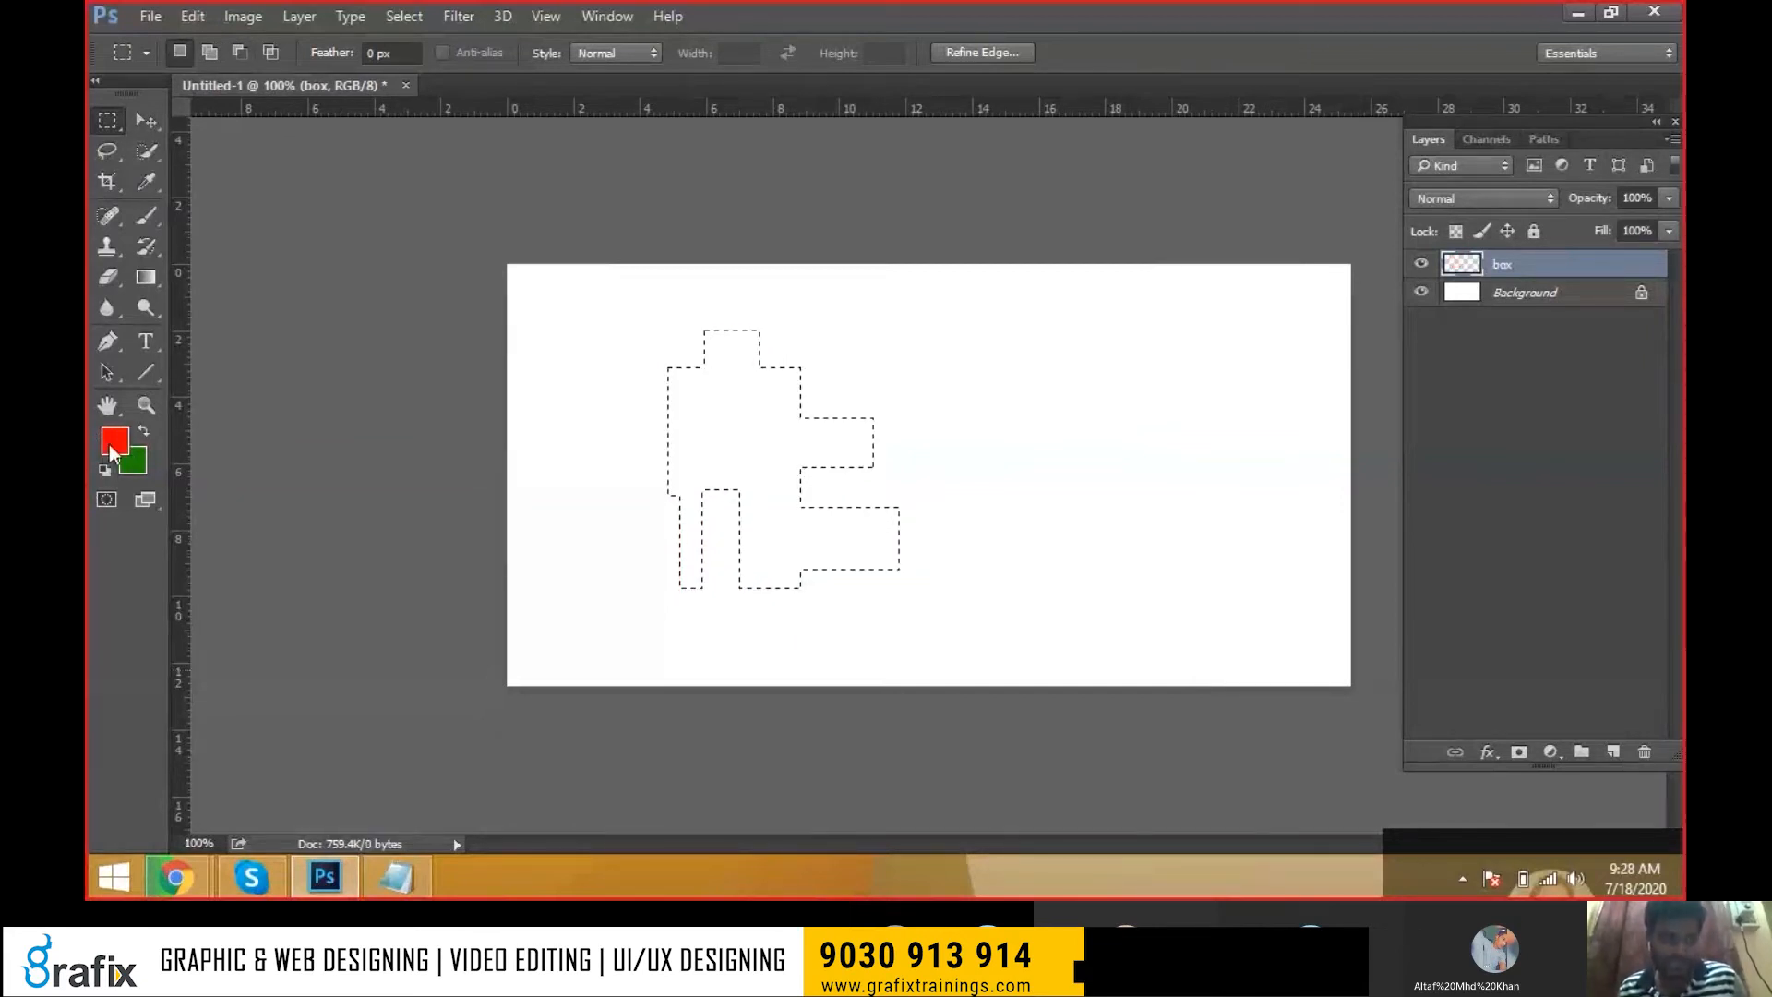
pyautogui.press('alt')
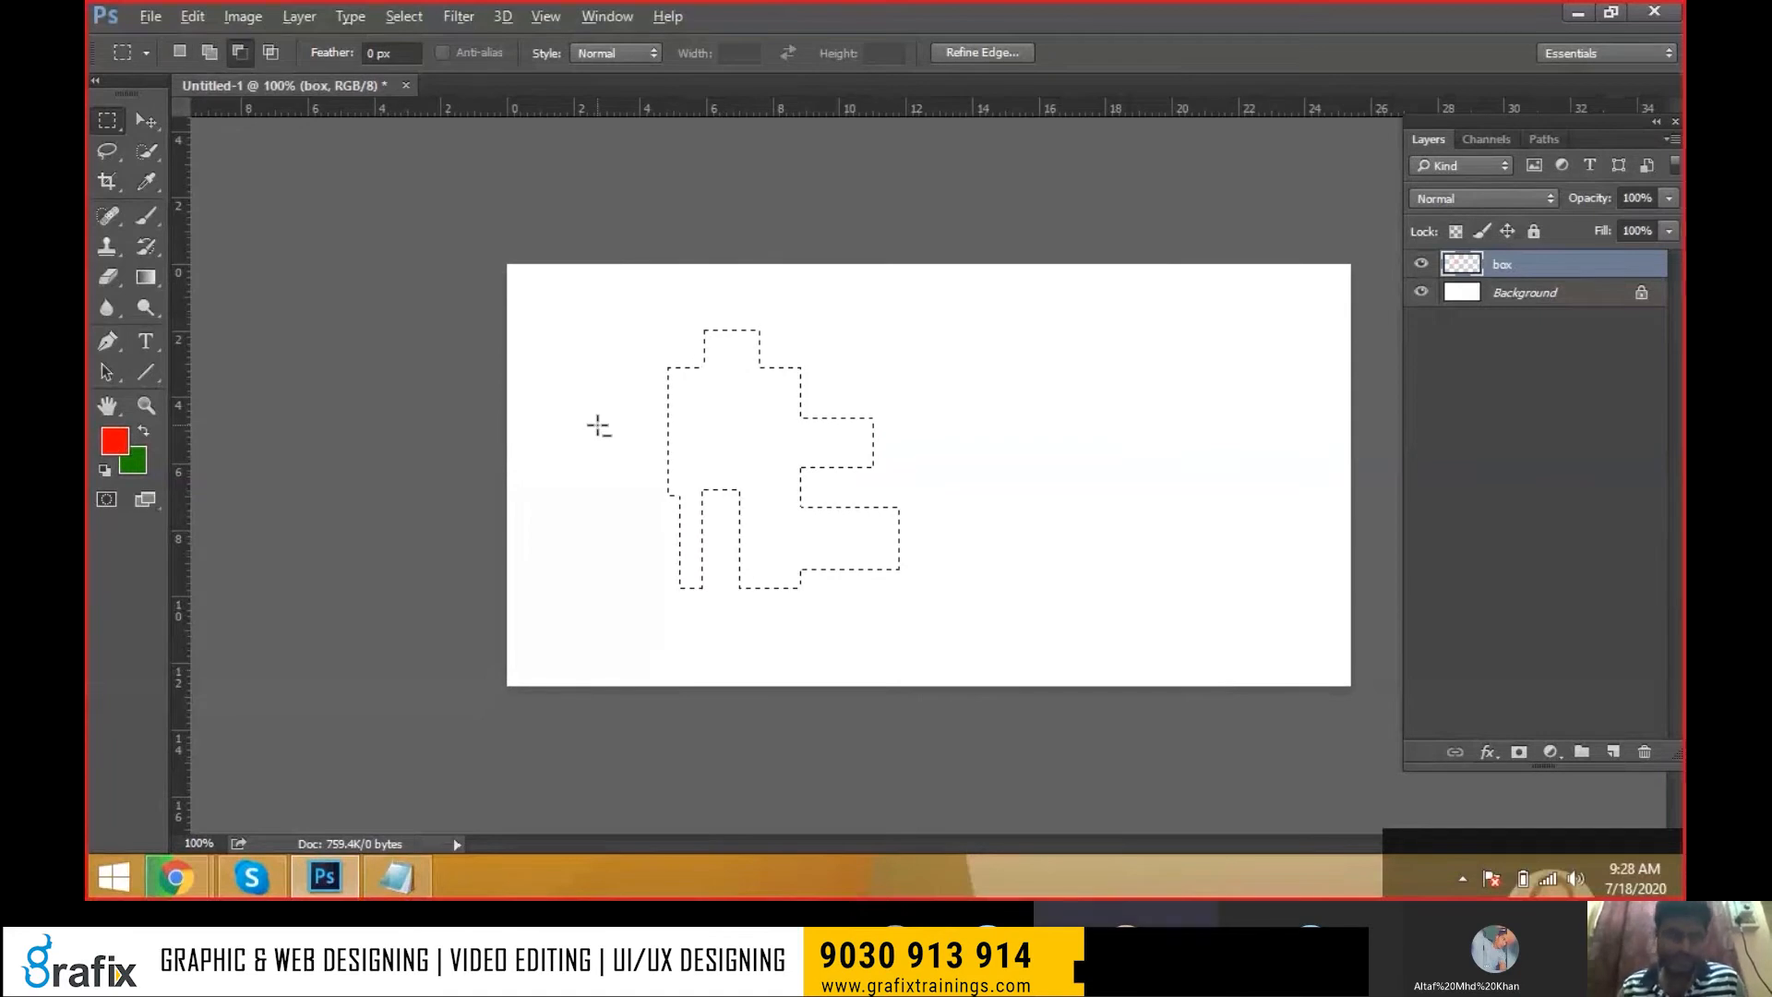
pyautogui.hotkey('alt', 'BackSpace')
pyautogui.hotkey('ctrl', 'd')
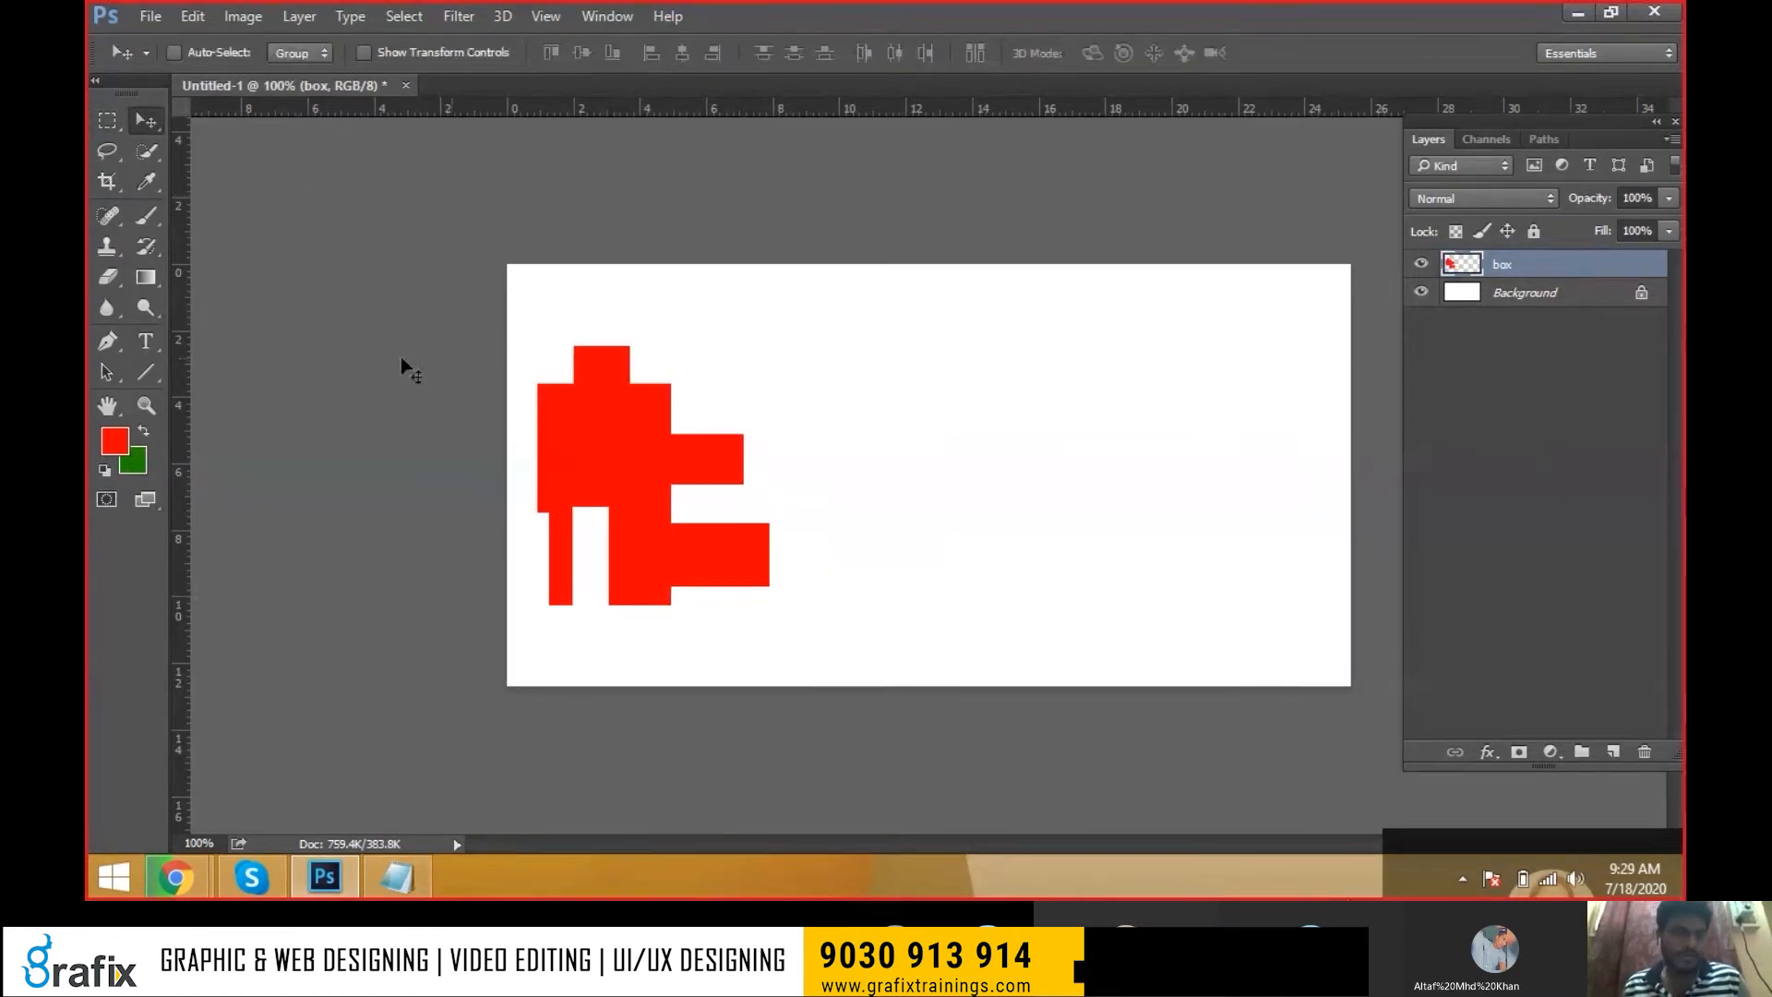
# Select the box layer from the red shape on the canvas
pyautogui.hotkey('alt', 'Tab')
pyautogui.hotkey('alt', 'Tab')
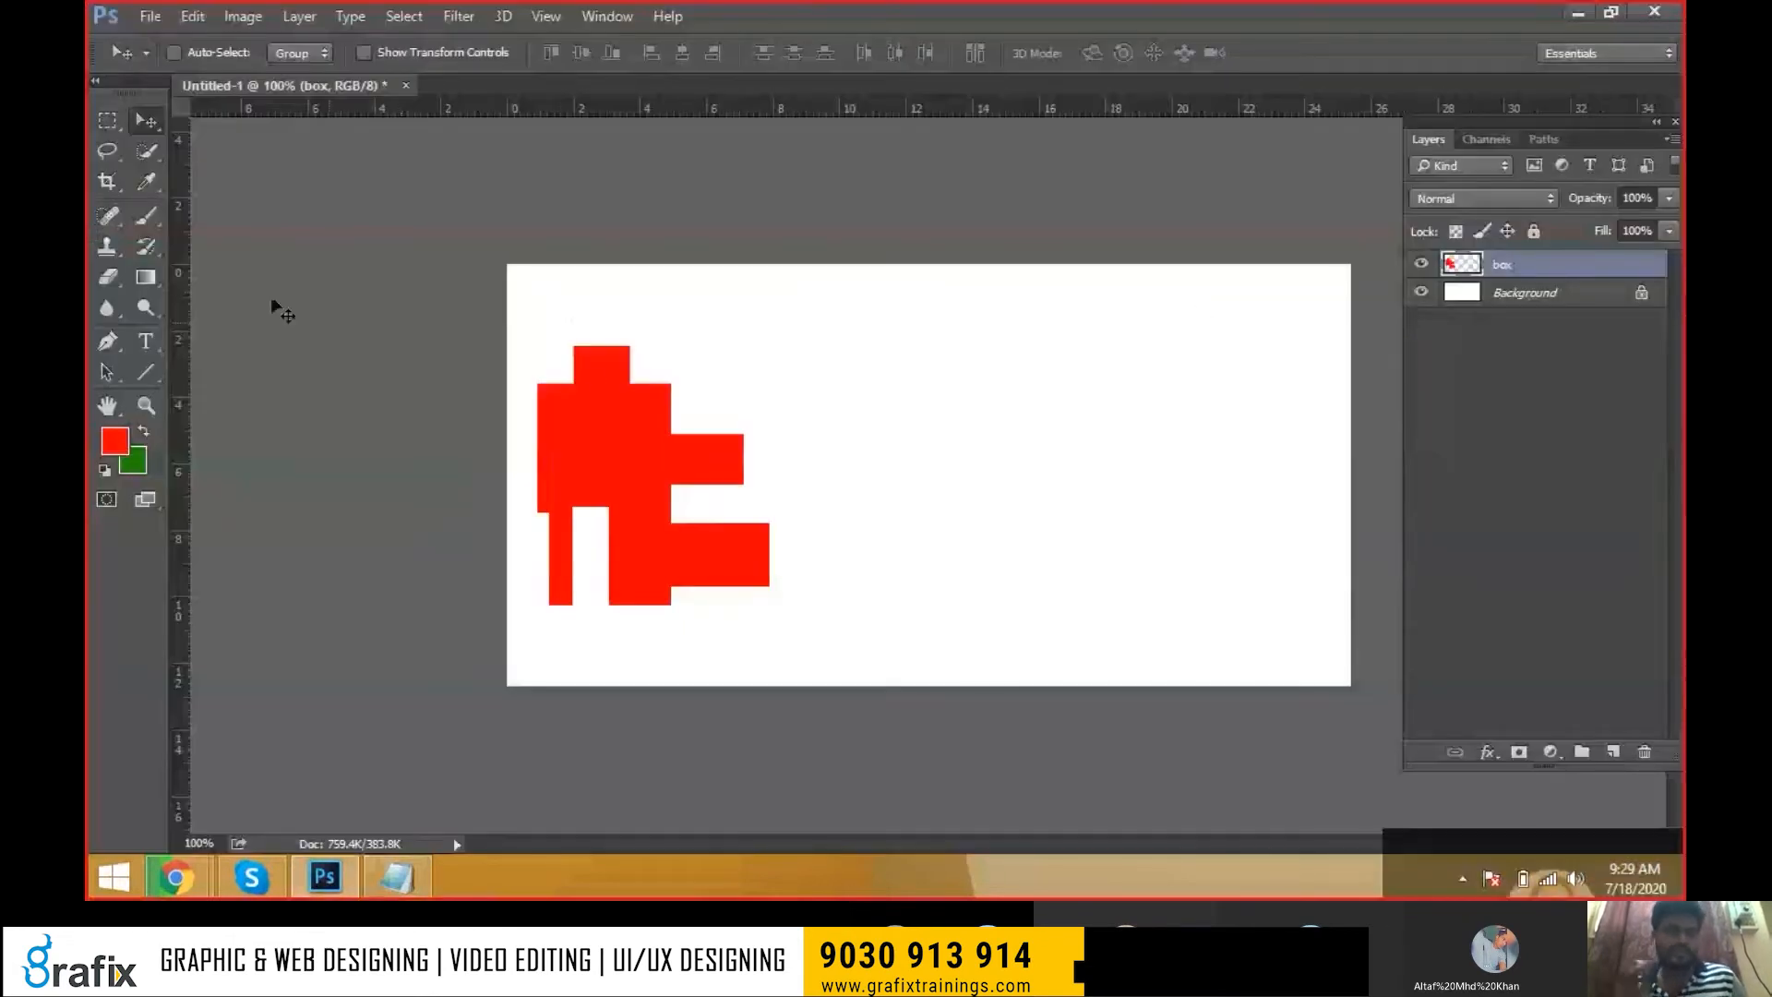
pyautogui.rightClick(616, 437)
pyautogui.click(628, 453)
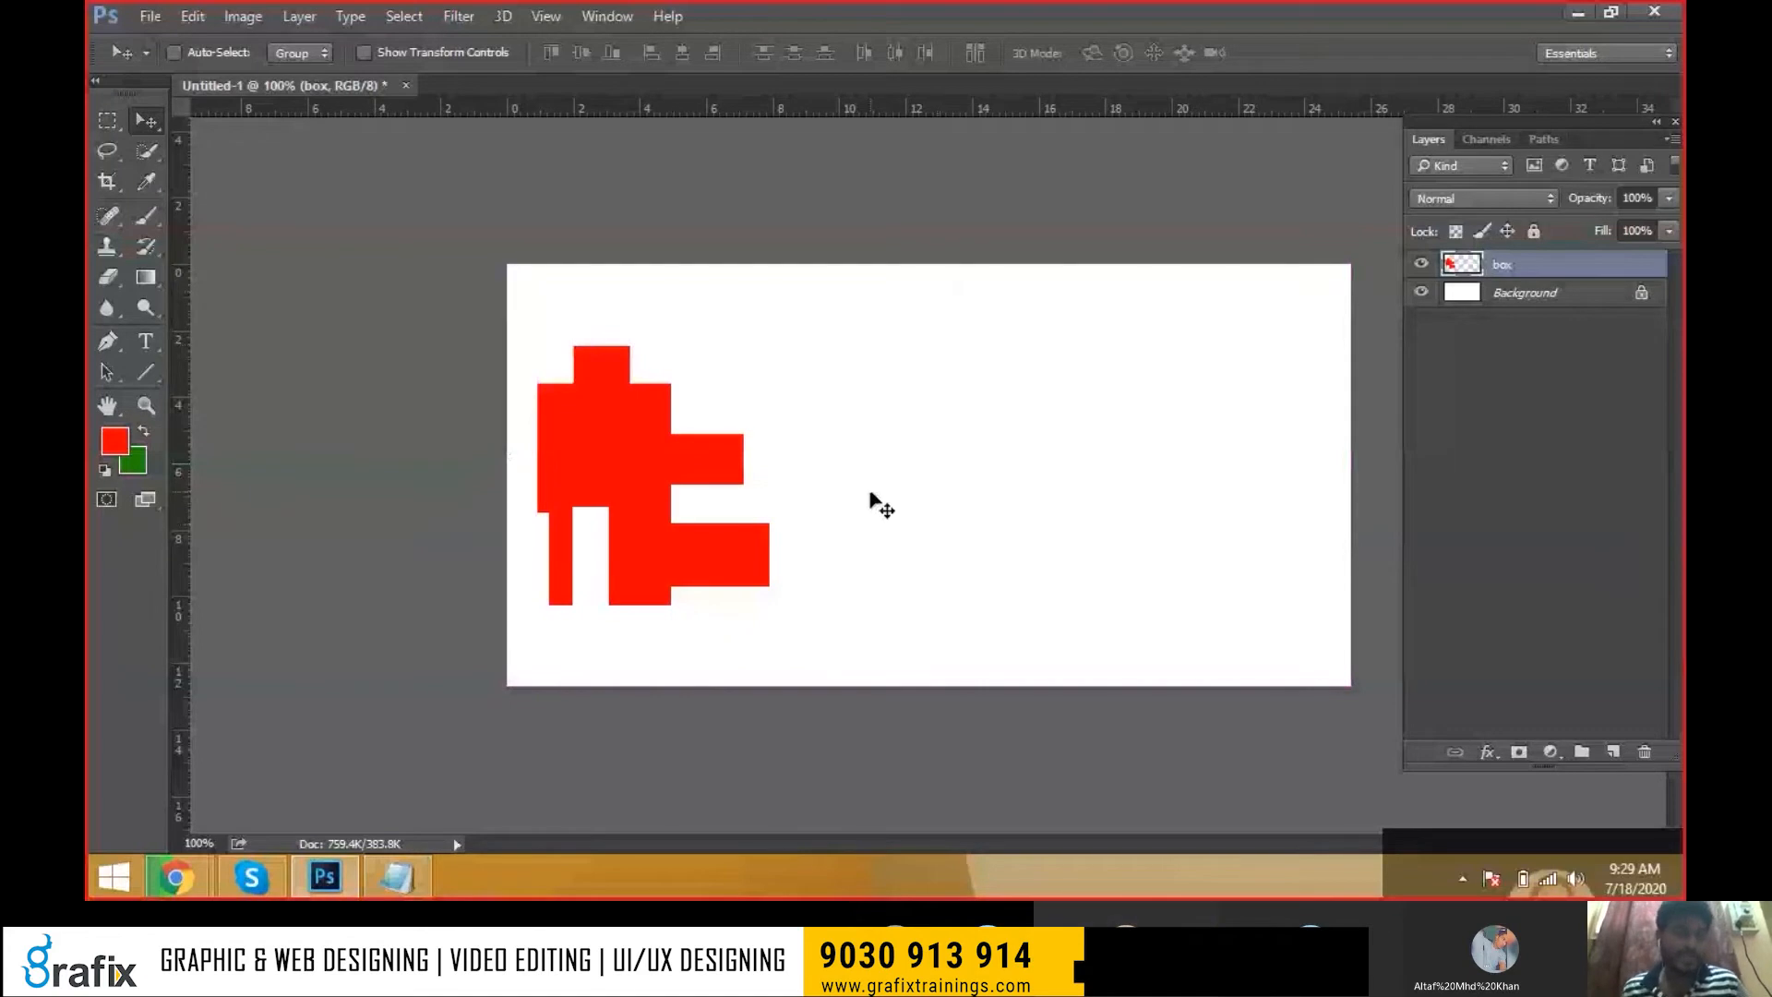
# Draw a large circular selection on the empty white area beside the red shape with the Elliptical Marquee tool
pyautogui.rightClick(108, 123)
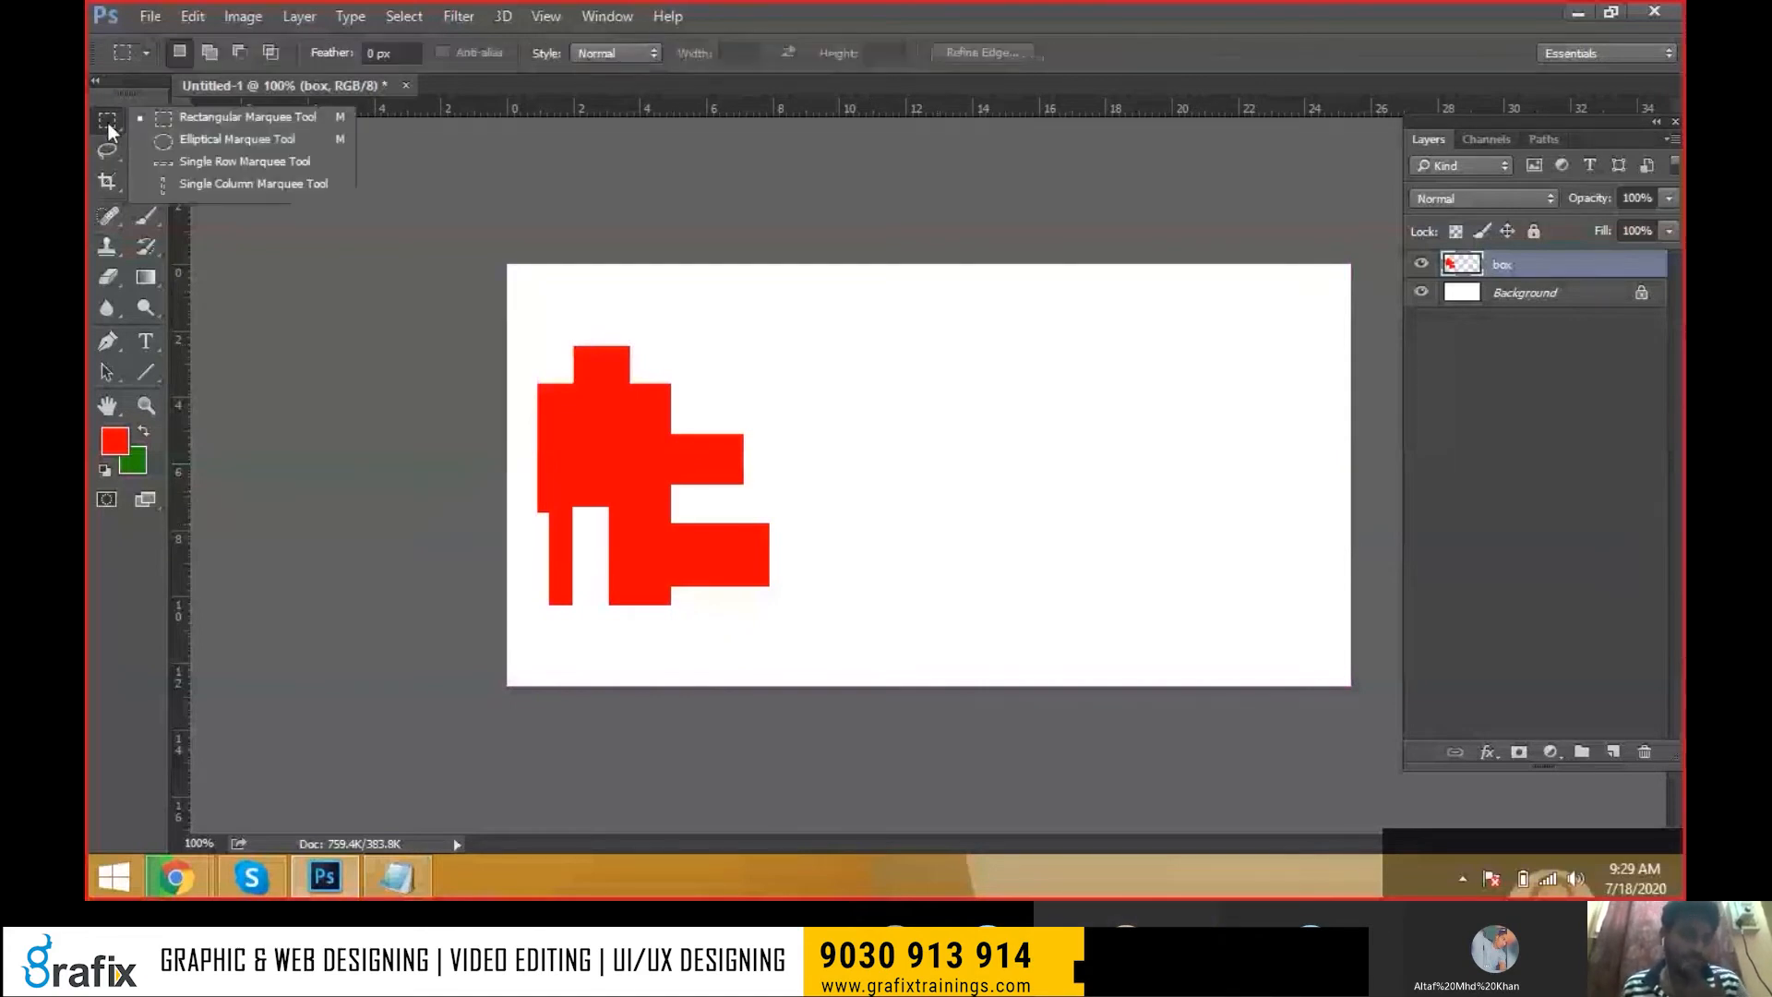
pyautogui.click(212, 135)
pyautogui.moveTo(981, 391); pyautogui.dragTo(1190, 616)
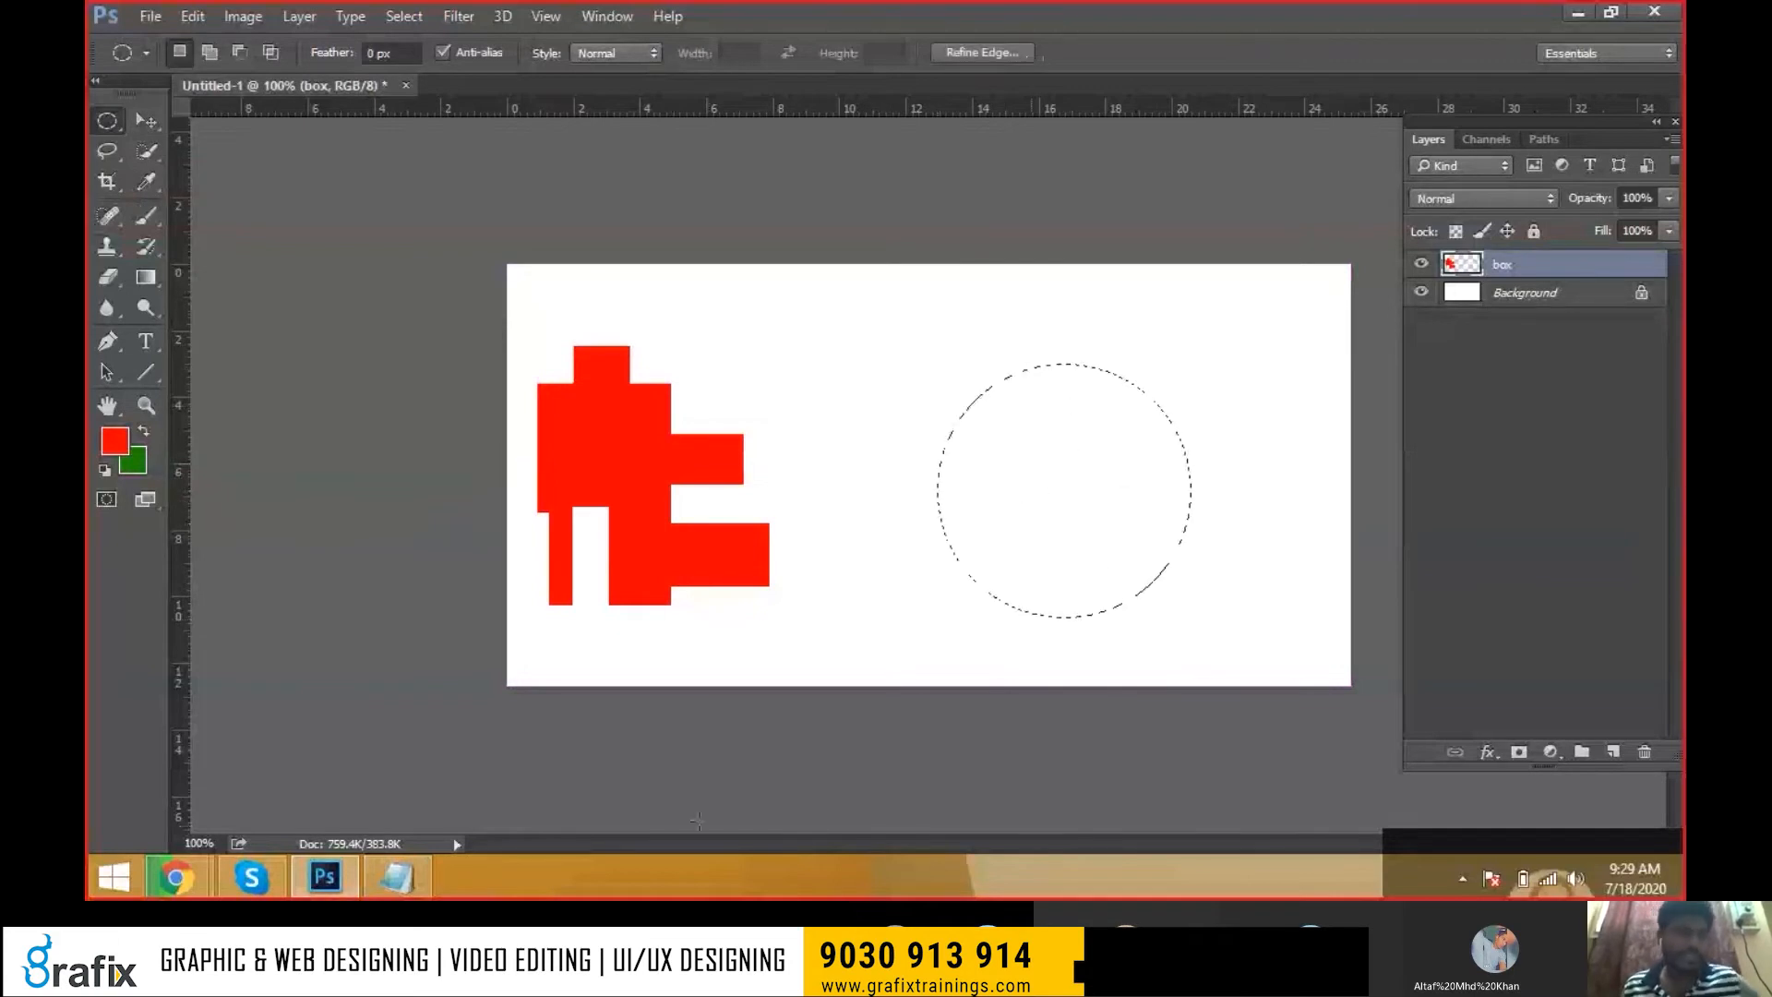
# Add two small circles to the selection as ears on the large circle, and switch the marquee to subtract mode
pyautogui.click(208, 51)
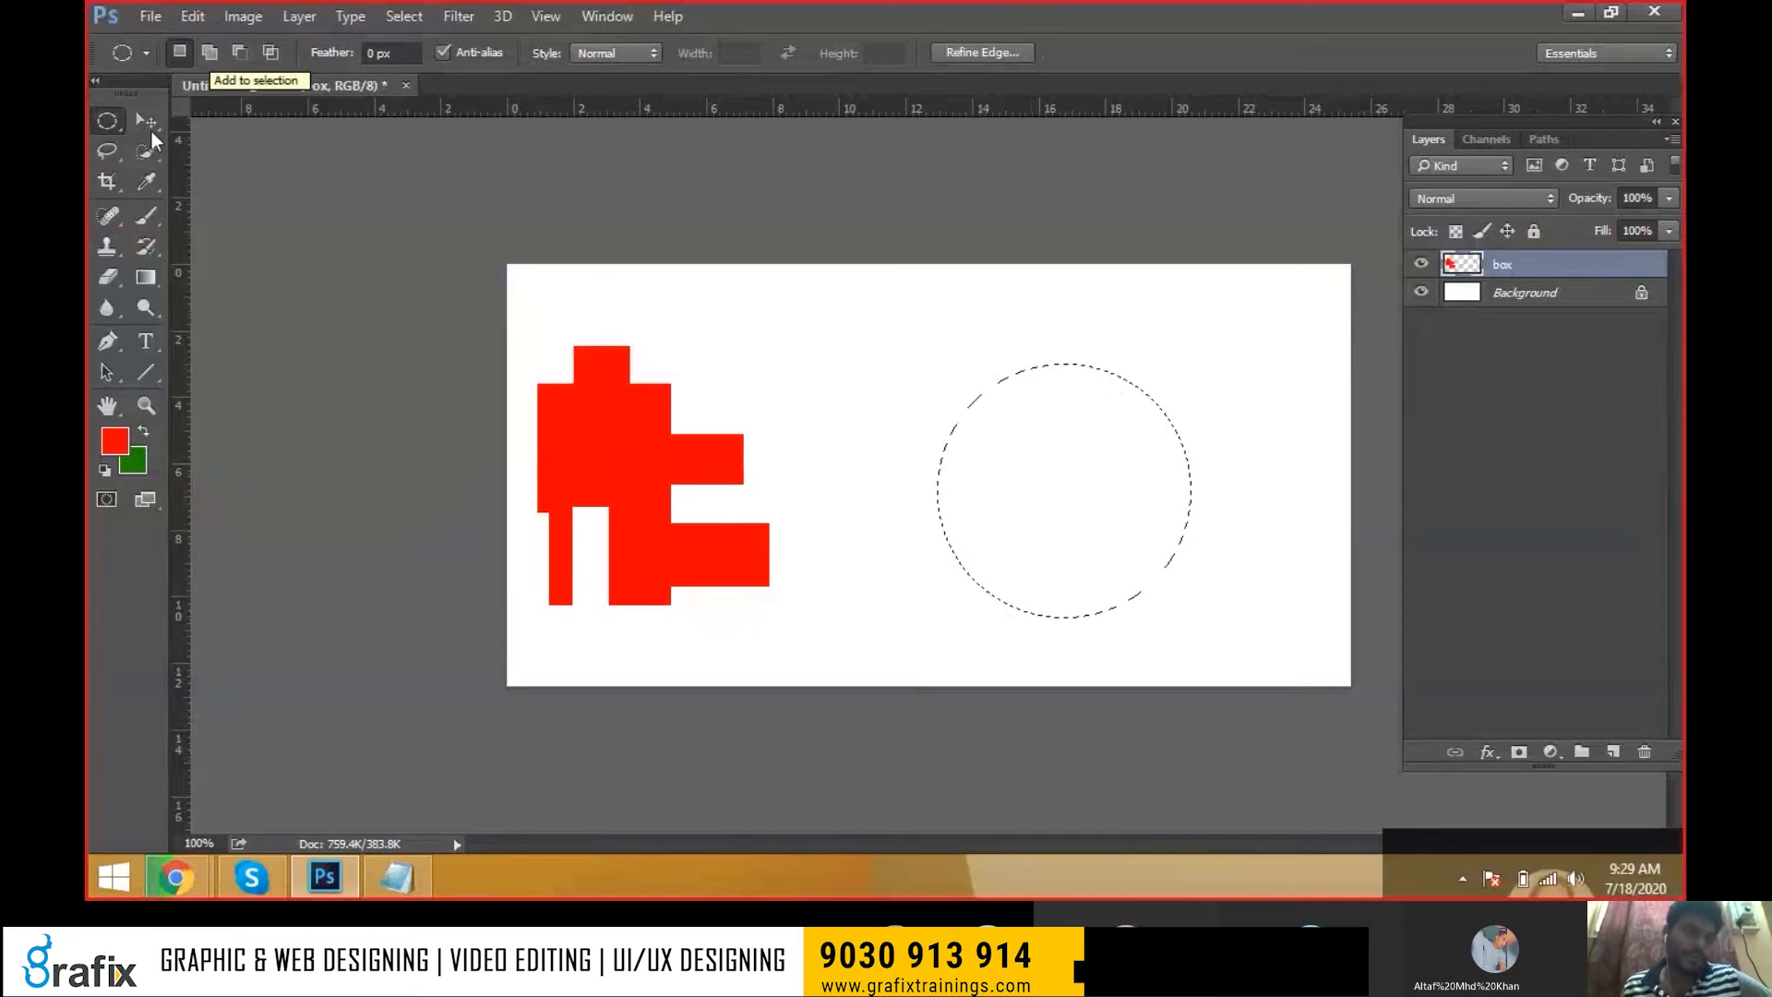
pyautogui.click(209, 56)
pyautogui.moveTo(912, 363); pyautogui.dragTo(990, 451)
pyautogui.moveTo(1206, 325); pyautogui.dragTo(1118, 410)
pyautogui.click(241, 55)
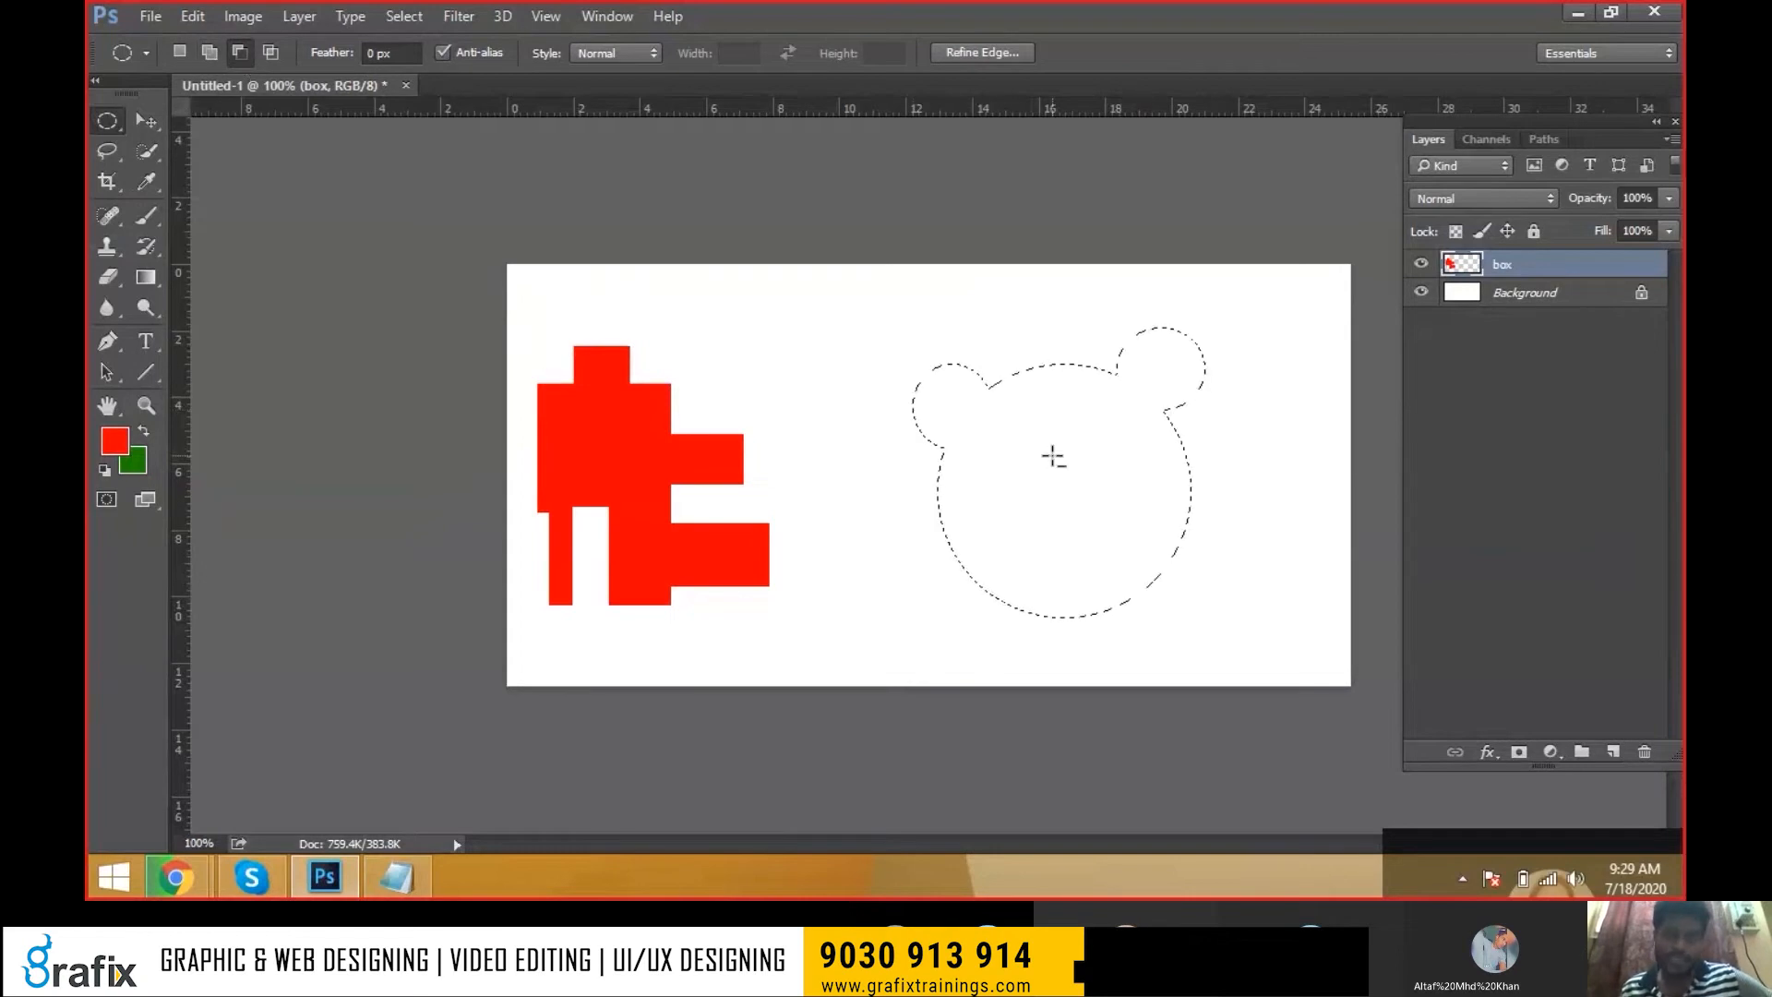
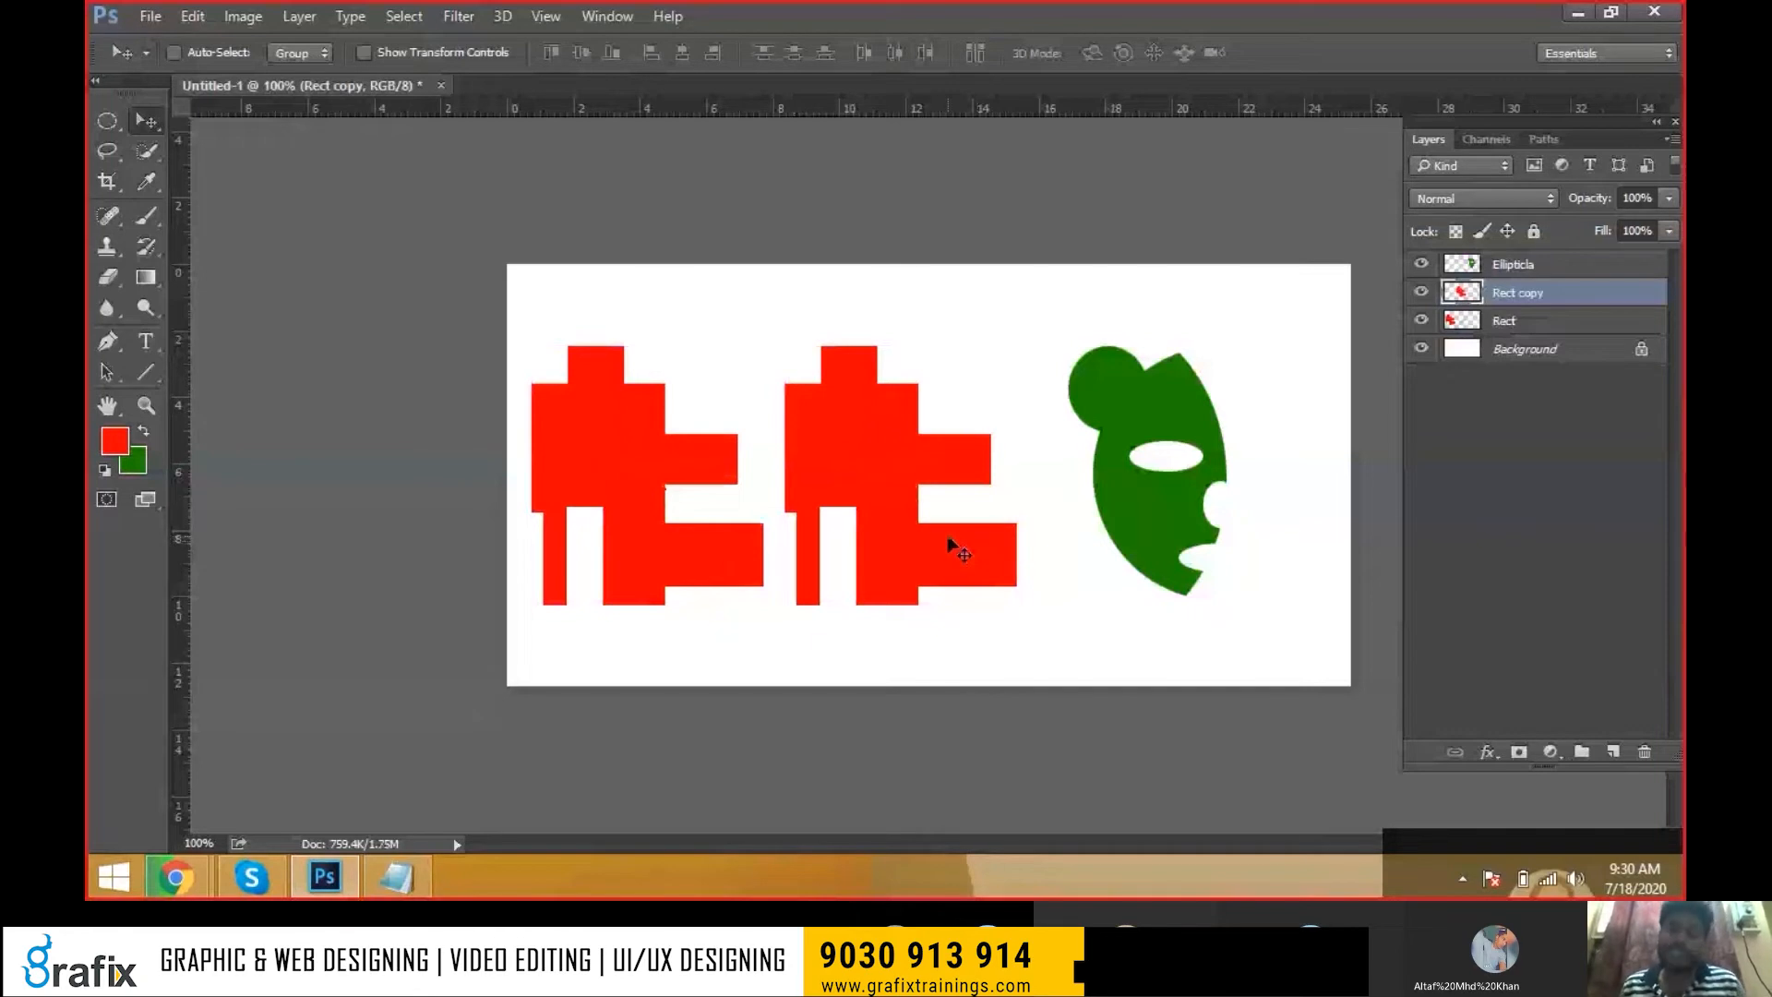
# Move the second red shape upward and place three duplicates of it across the canvas
pyautogui.moveTo(950, 544); pyautogui.dragTo(911, 445)
pyautogui.moveTo(826, 372); pyautogui.dragTo(1201, 487)
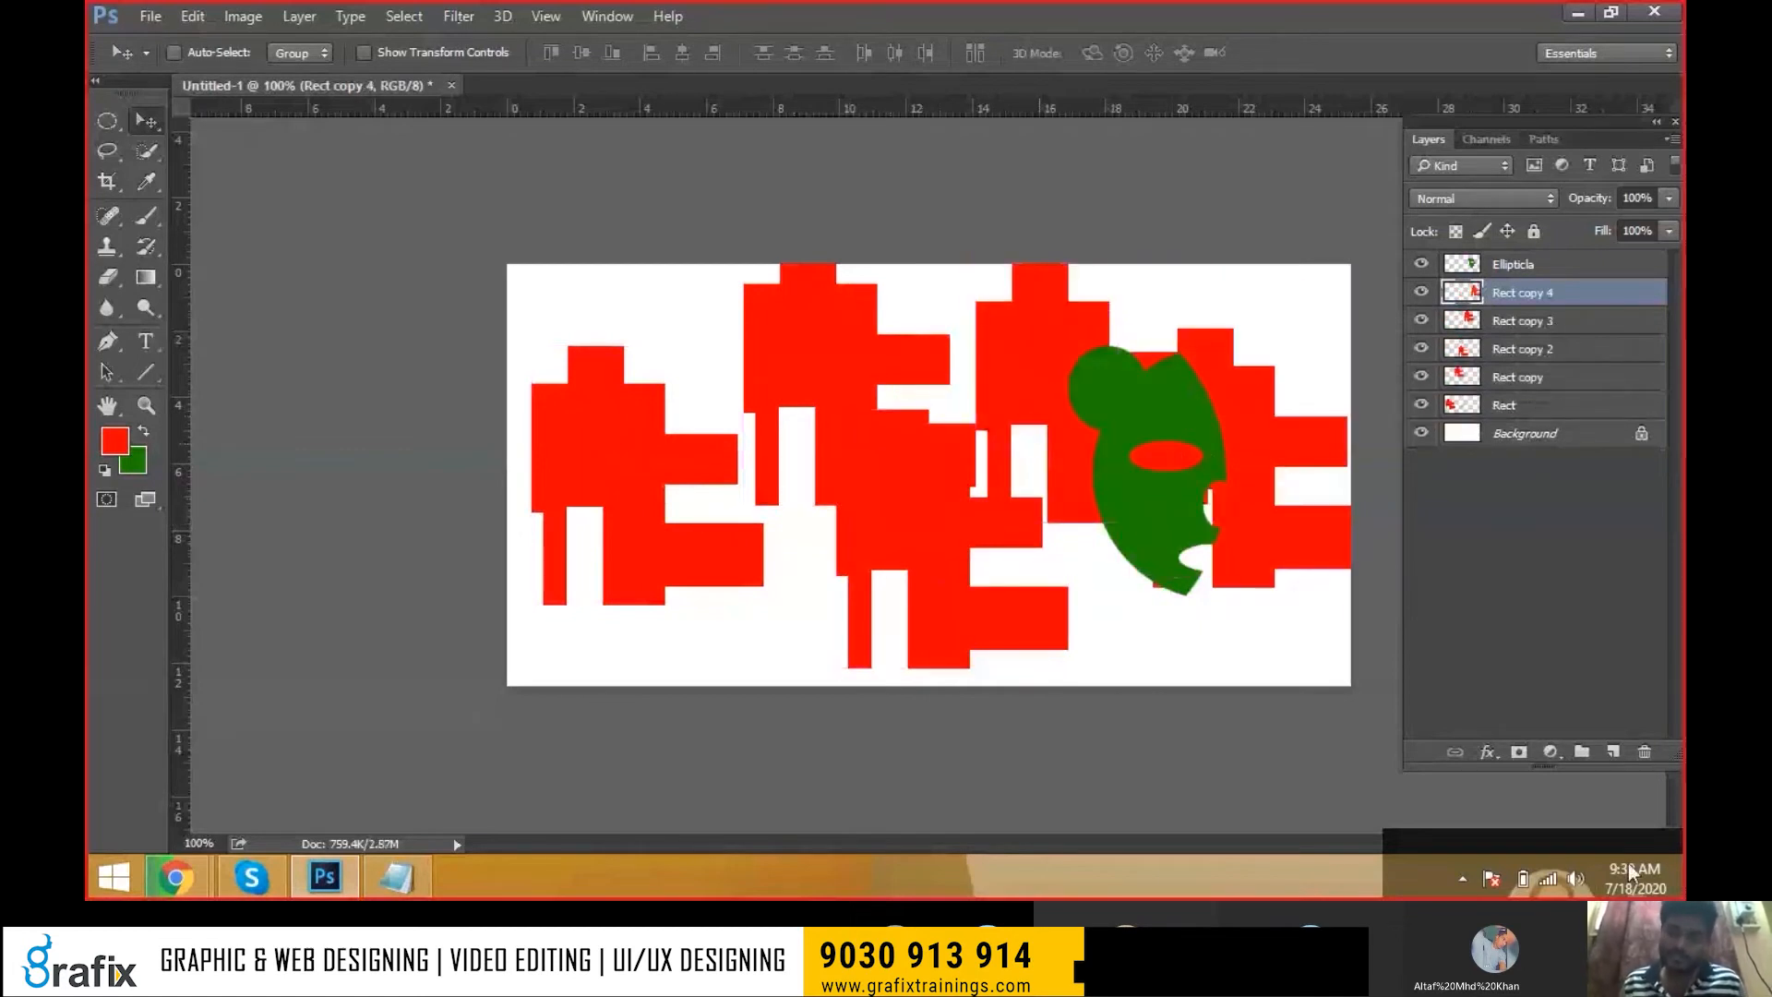
# Delete the Rect copy 4, Rect copy 3 and Rect copy 2 layers, and move the remaining red copy back down
pyautogui.click(1650, 747)
pyautogui.press('Return')
pyautogui.click(1645, 747)
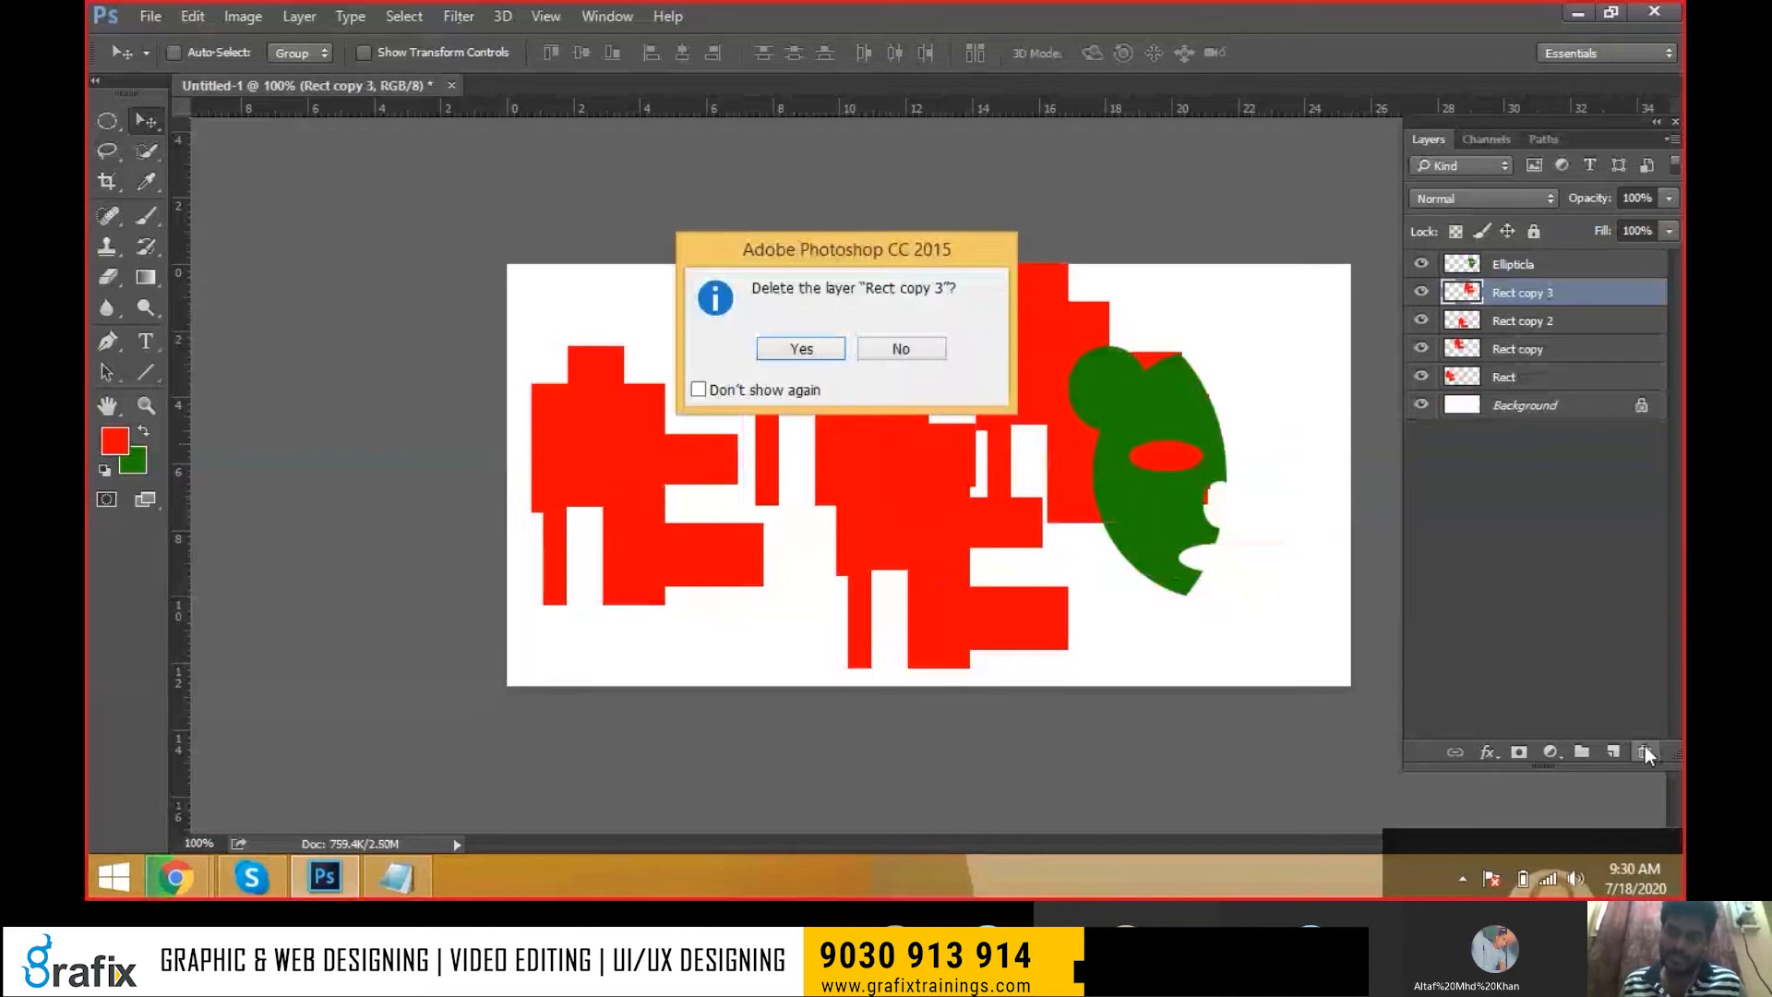
pyautogui.press('Return')
pyautogui.click(1645, 748)
pyautogui.press('Return')
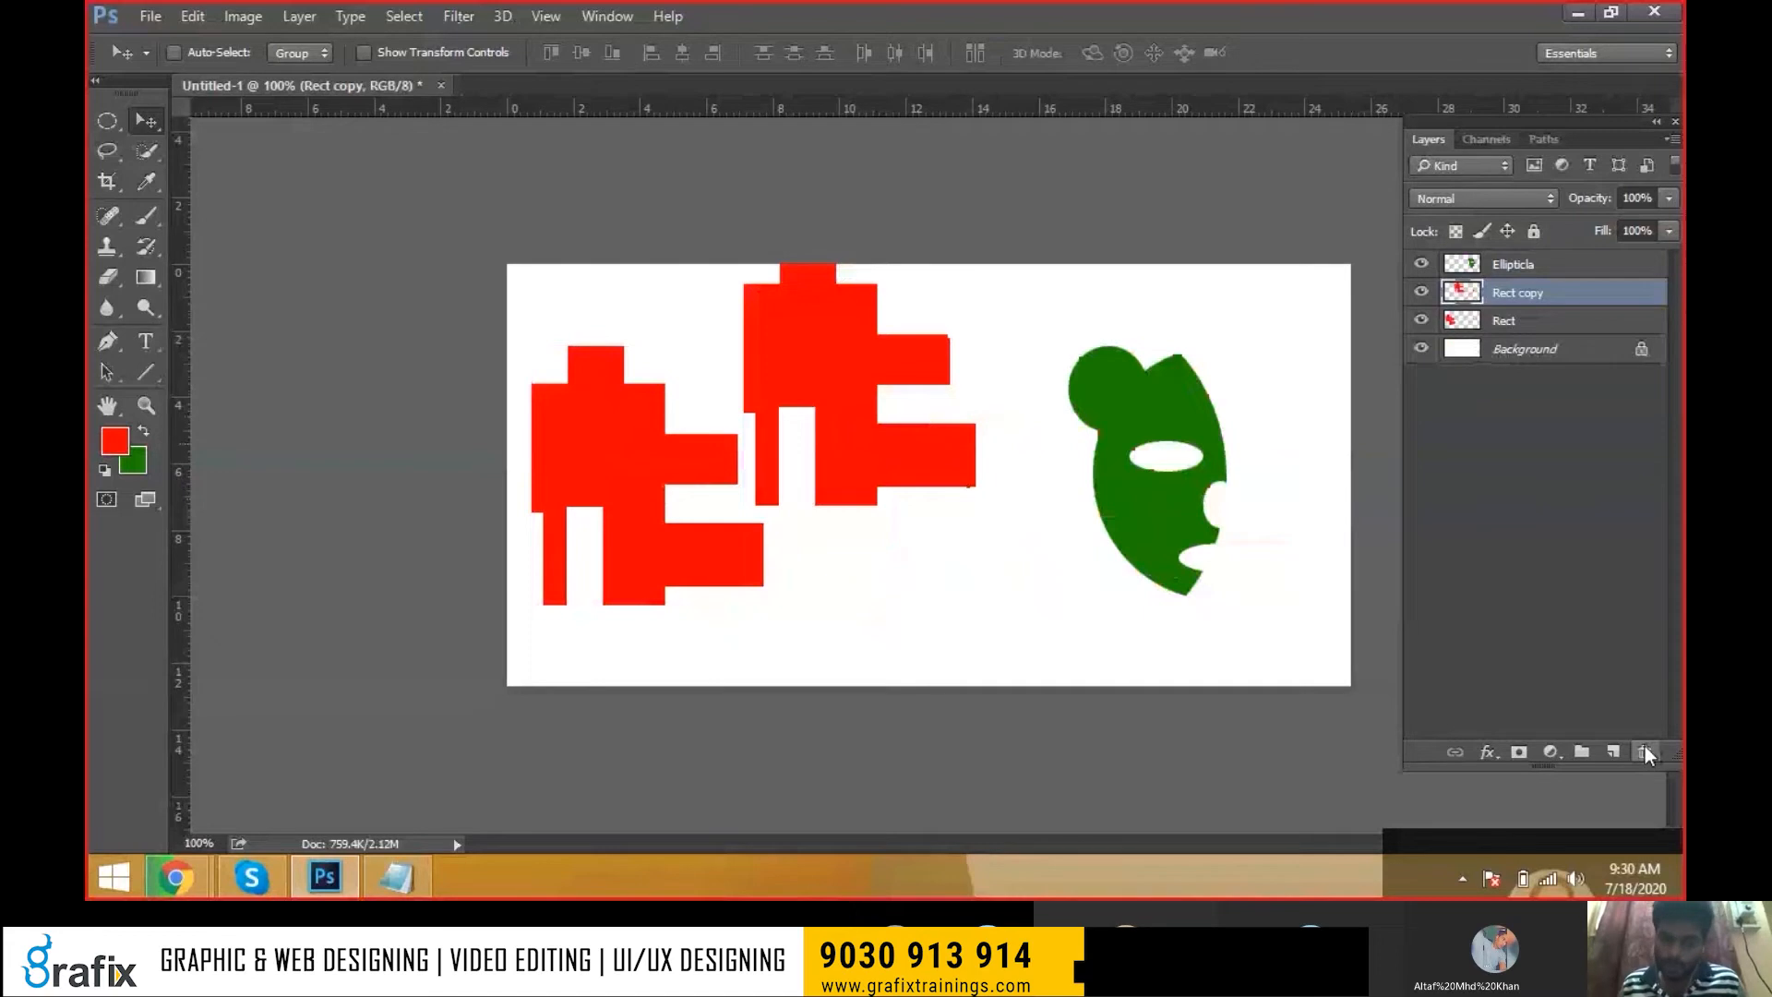
pyautogui.moveTo(902, 377); pyautogui.dragTo(951, 472)
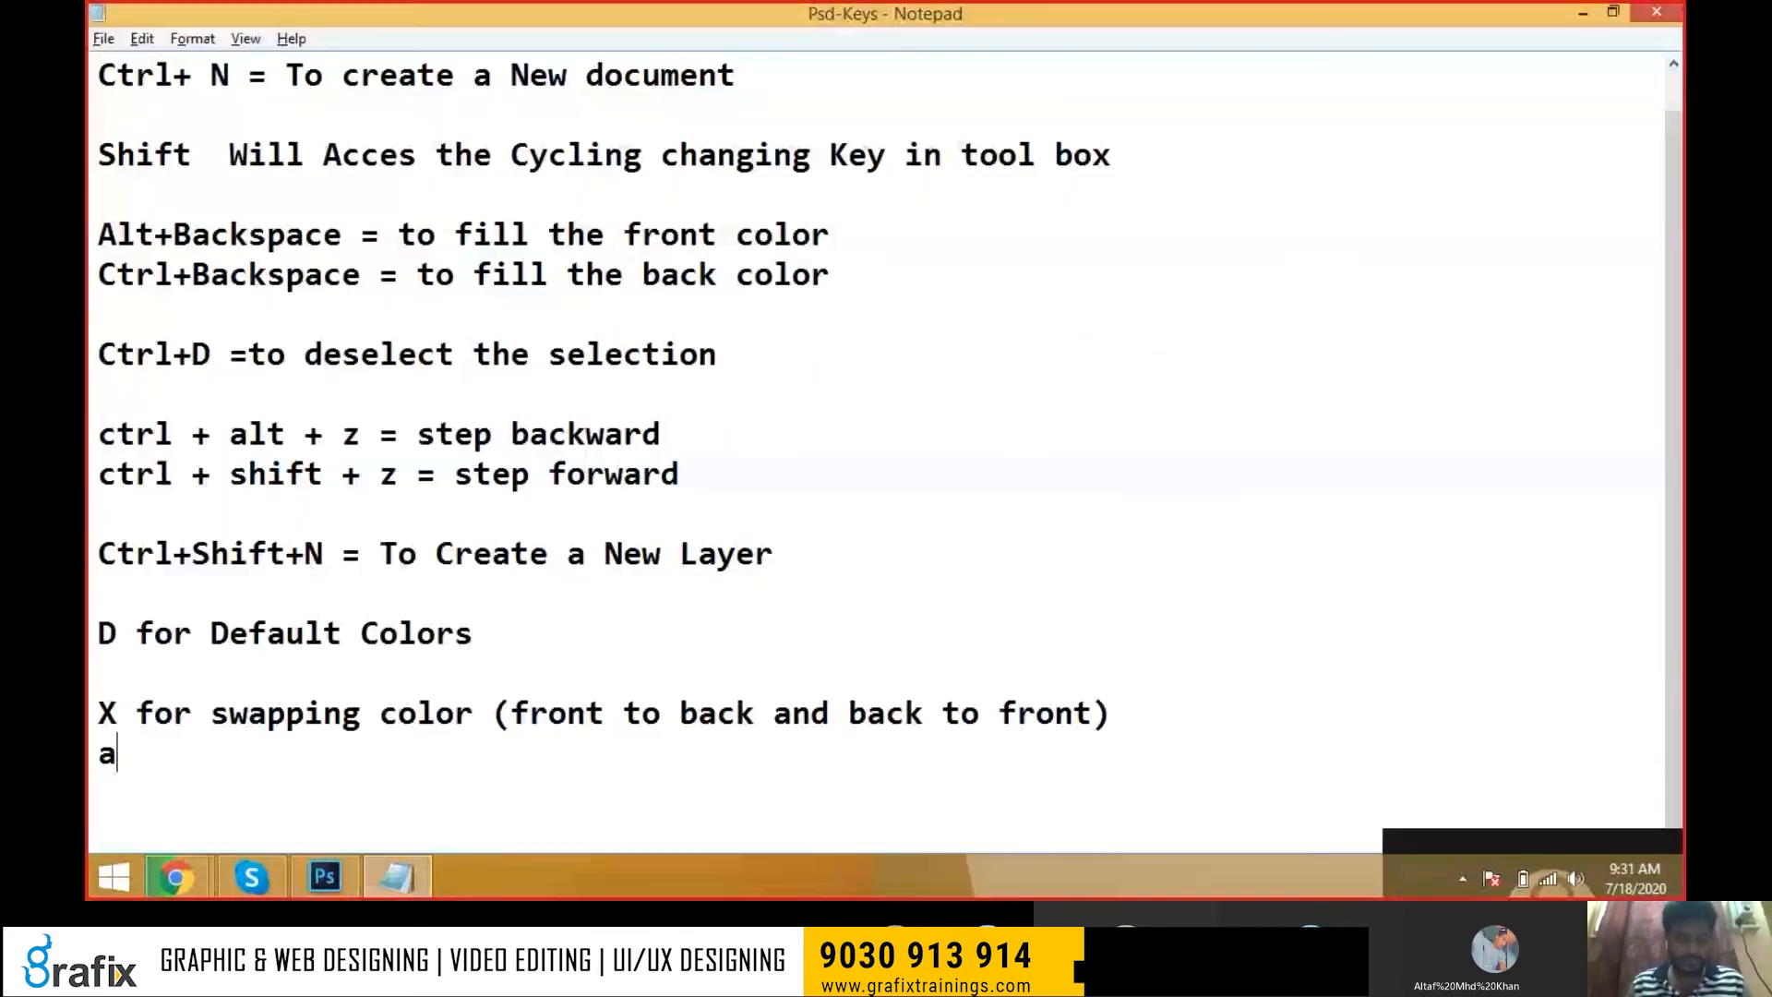
# Add the line "Alt+ Drag = To Duplicate the Layer" at the end of the Psd-Keys notes in Notepad
pyautogui.write('lt+ Drag')
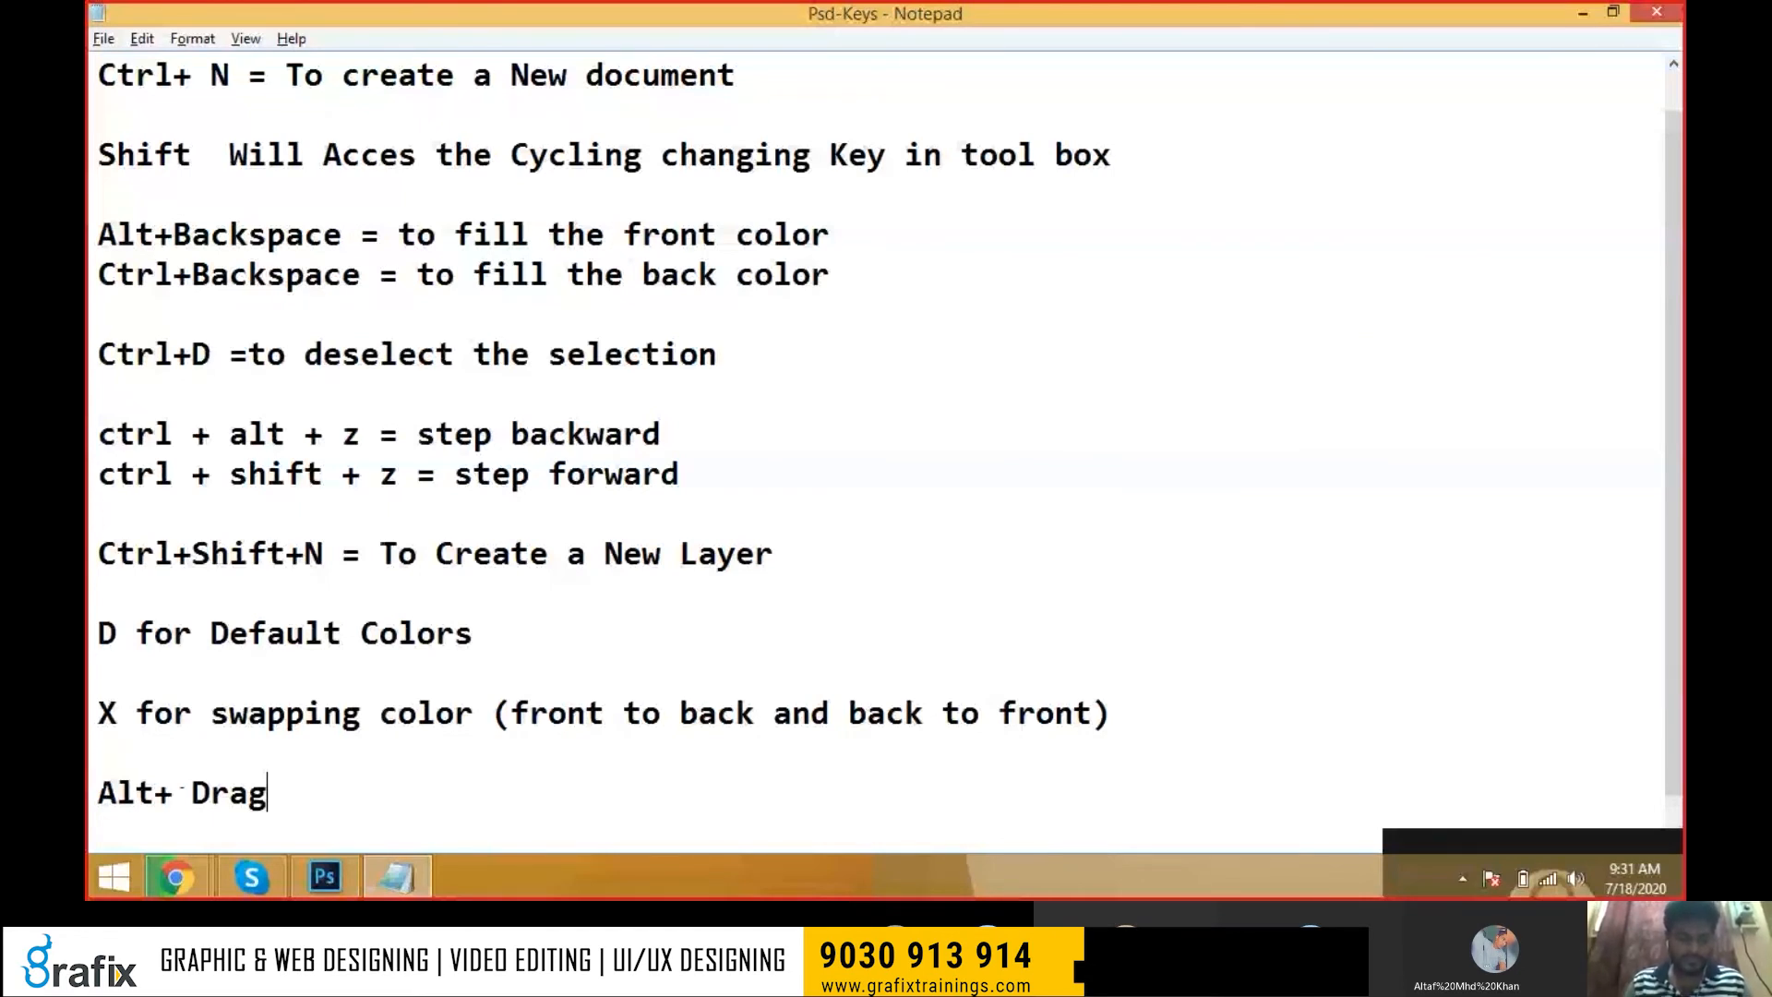
pyautogui.write('= To Duplicate the Layer')
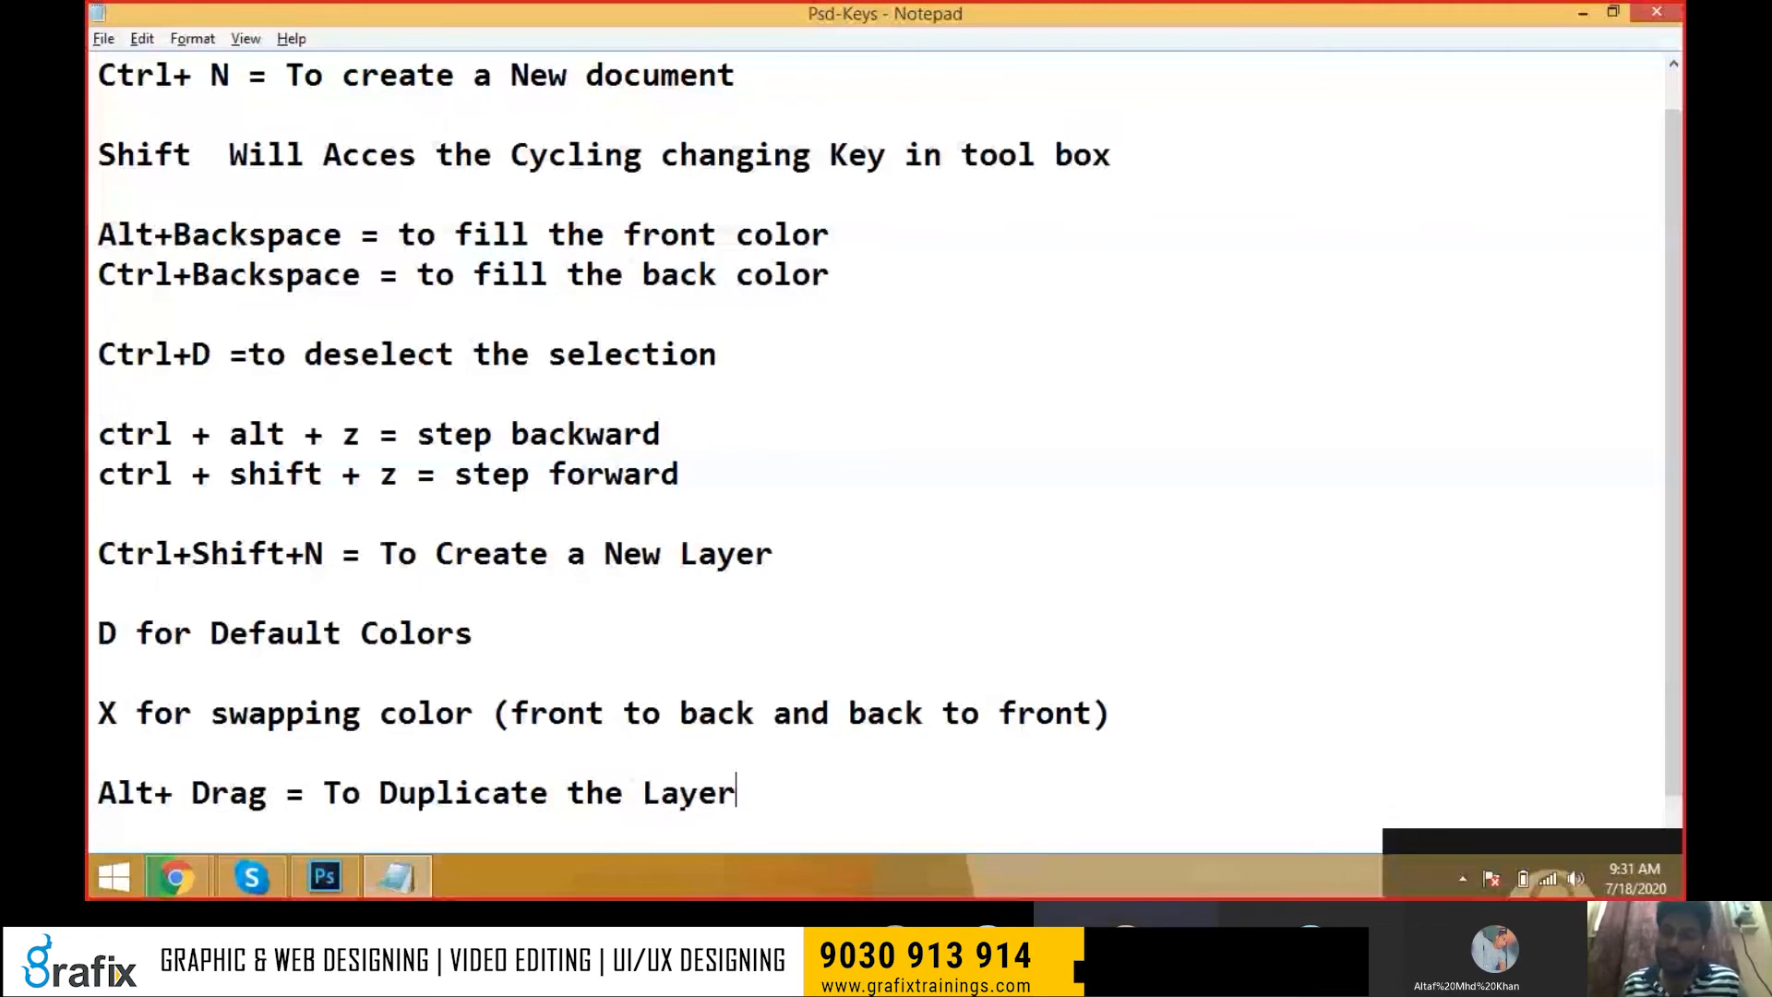
pyautogui.press('Return')
pyautogui.moveTo(100, 757); pyautogui.dragTo(969, 780)
pyautogui.click(884, 780)
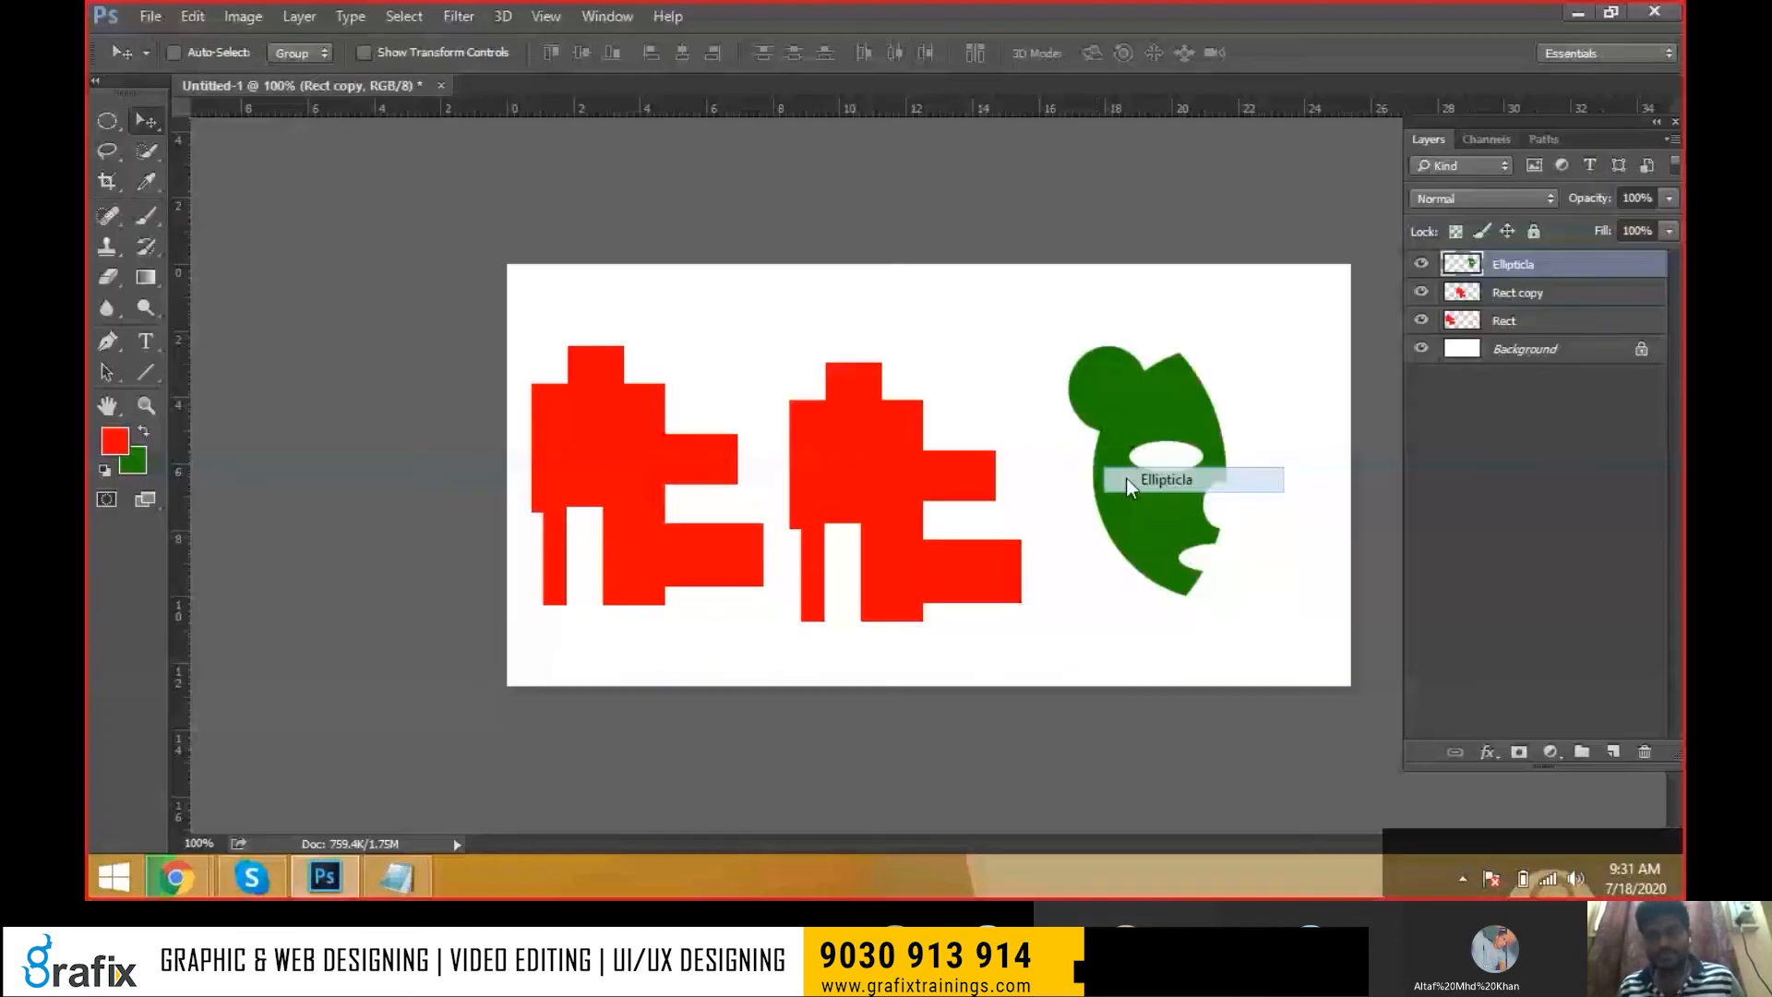
# In Photoshop, select the Ellipticla layer and shift the green shape sideways and slightly up on the canvas
pyautogui.moveTo(1126, 478); pyautogui.dragTo(1095, 473)
pyautogui.hotkey('ctrl', 'z')
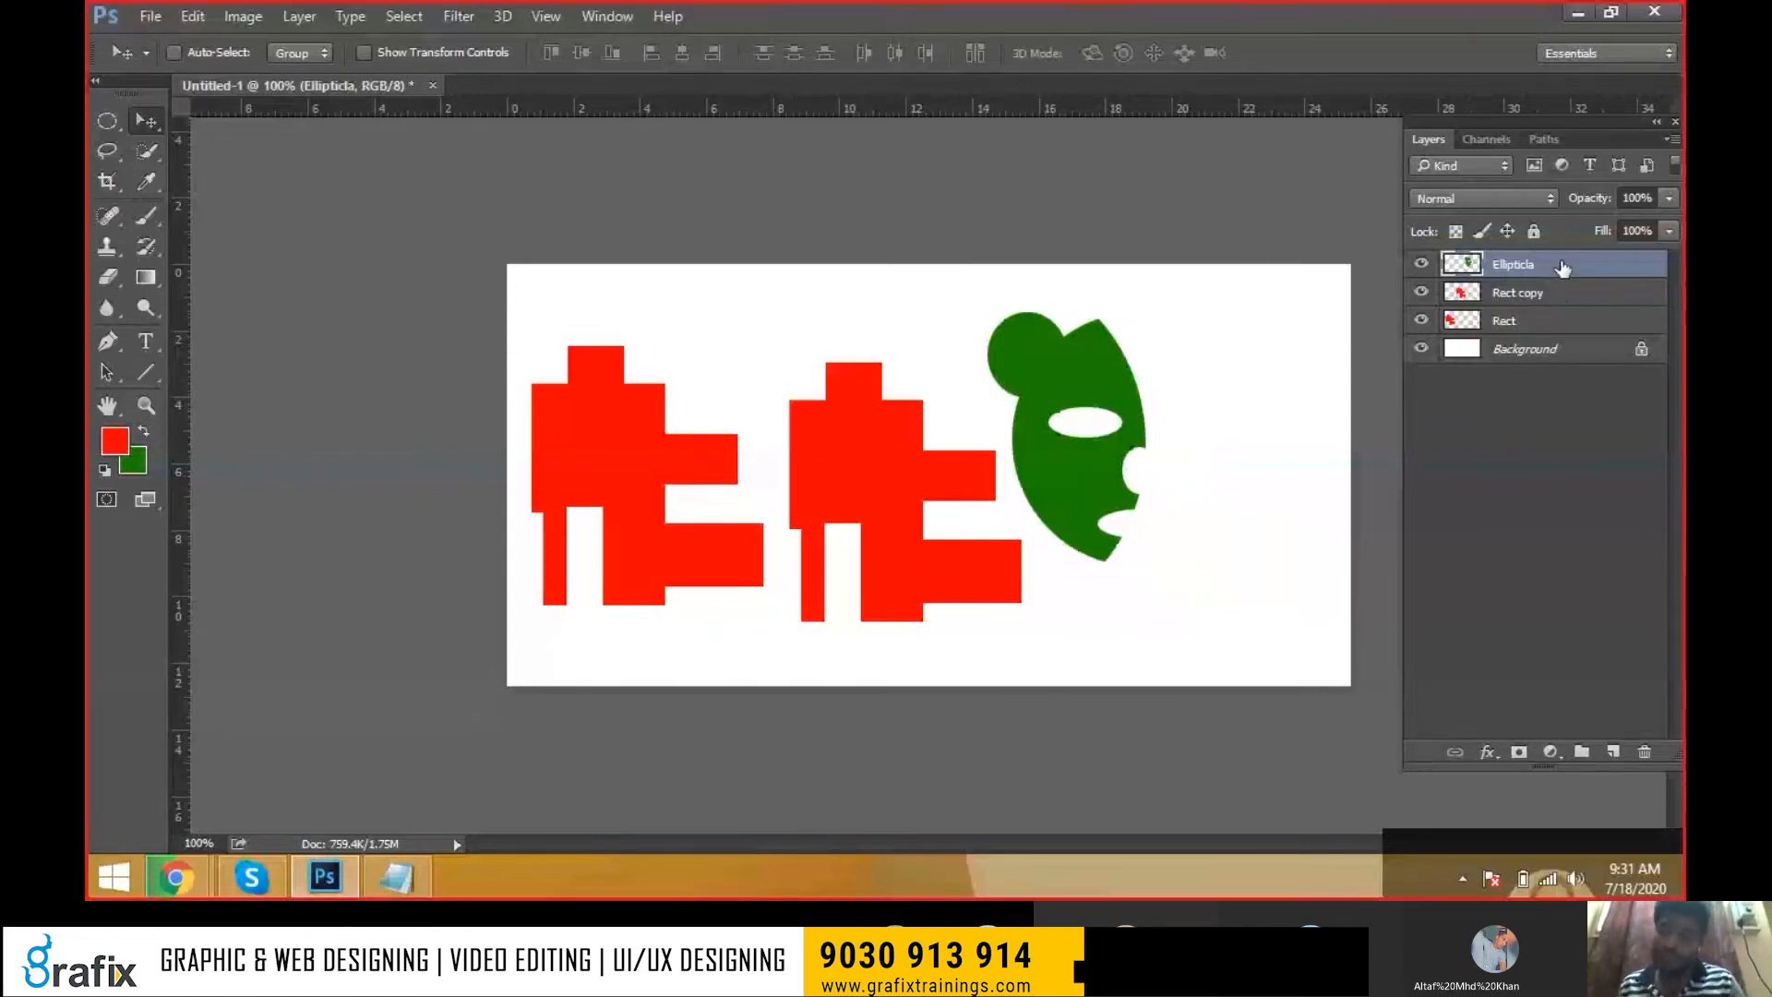
pyautogui.moveTo(1136, 348); pyautogui.dragTo(1235, 345)
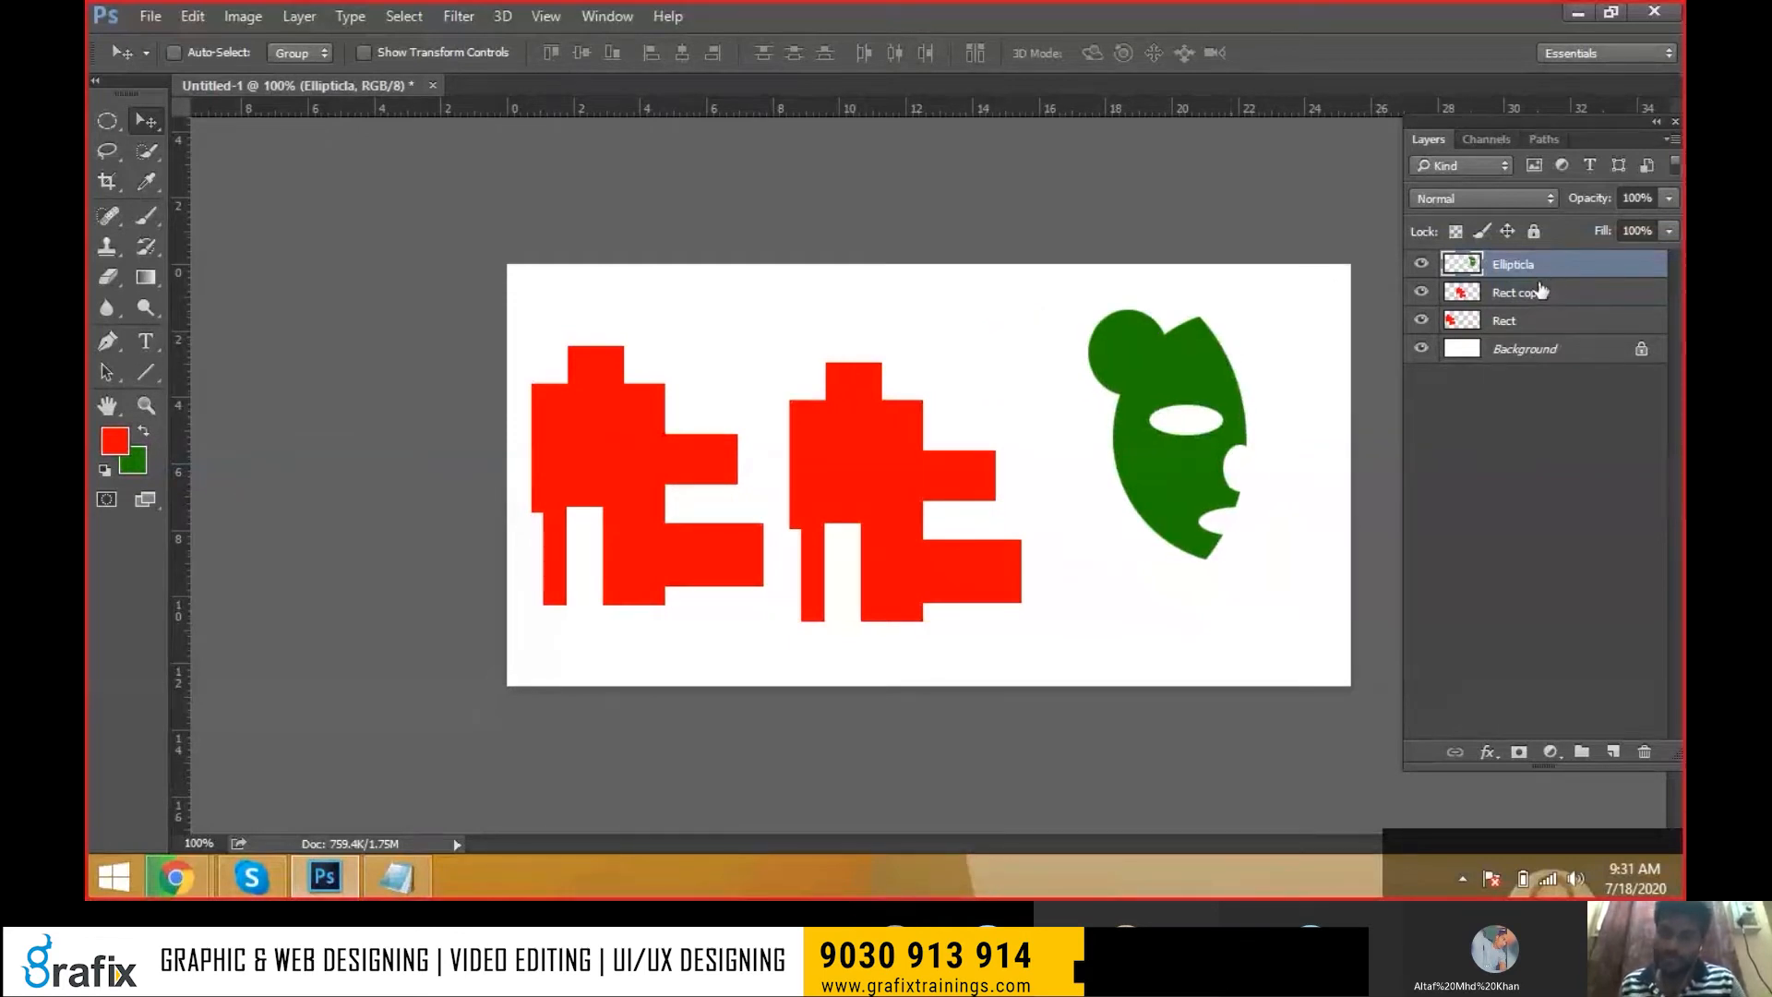
pyautogui.moveTo(1242, 436); pyautogui.dragTo(1201, 436)
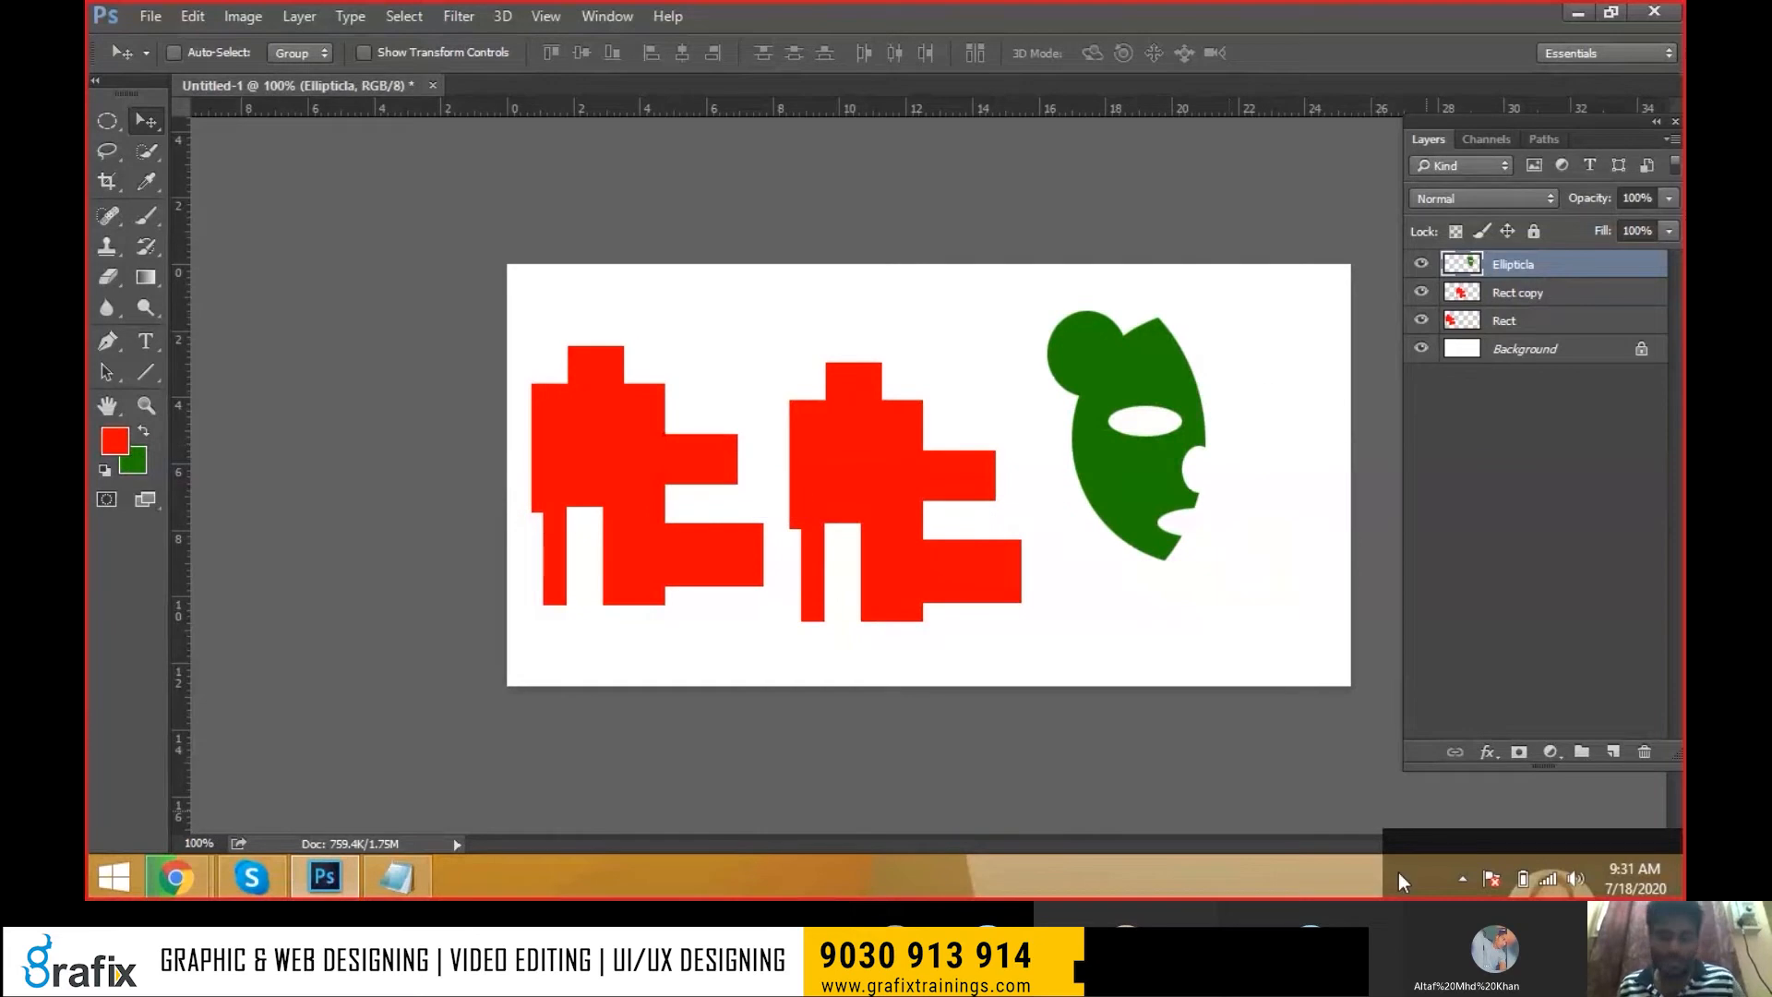
# Duplicate the Ellipticla layer in place twelve times
pyautogui.hotkey('ctrl', 'j')
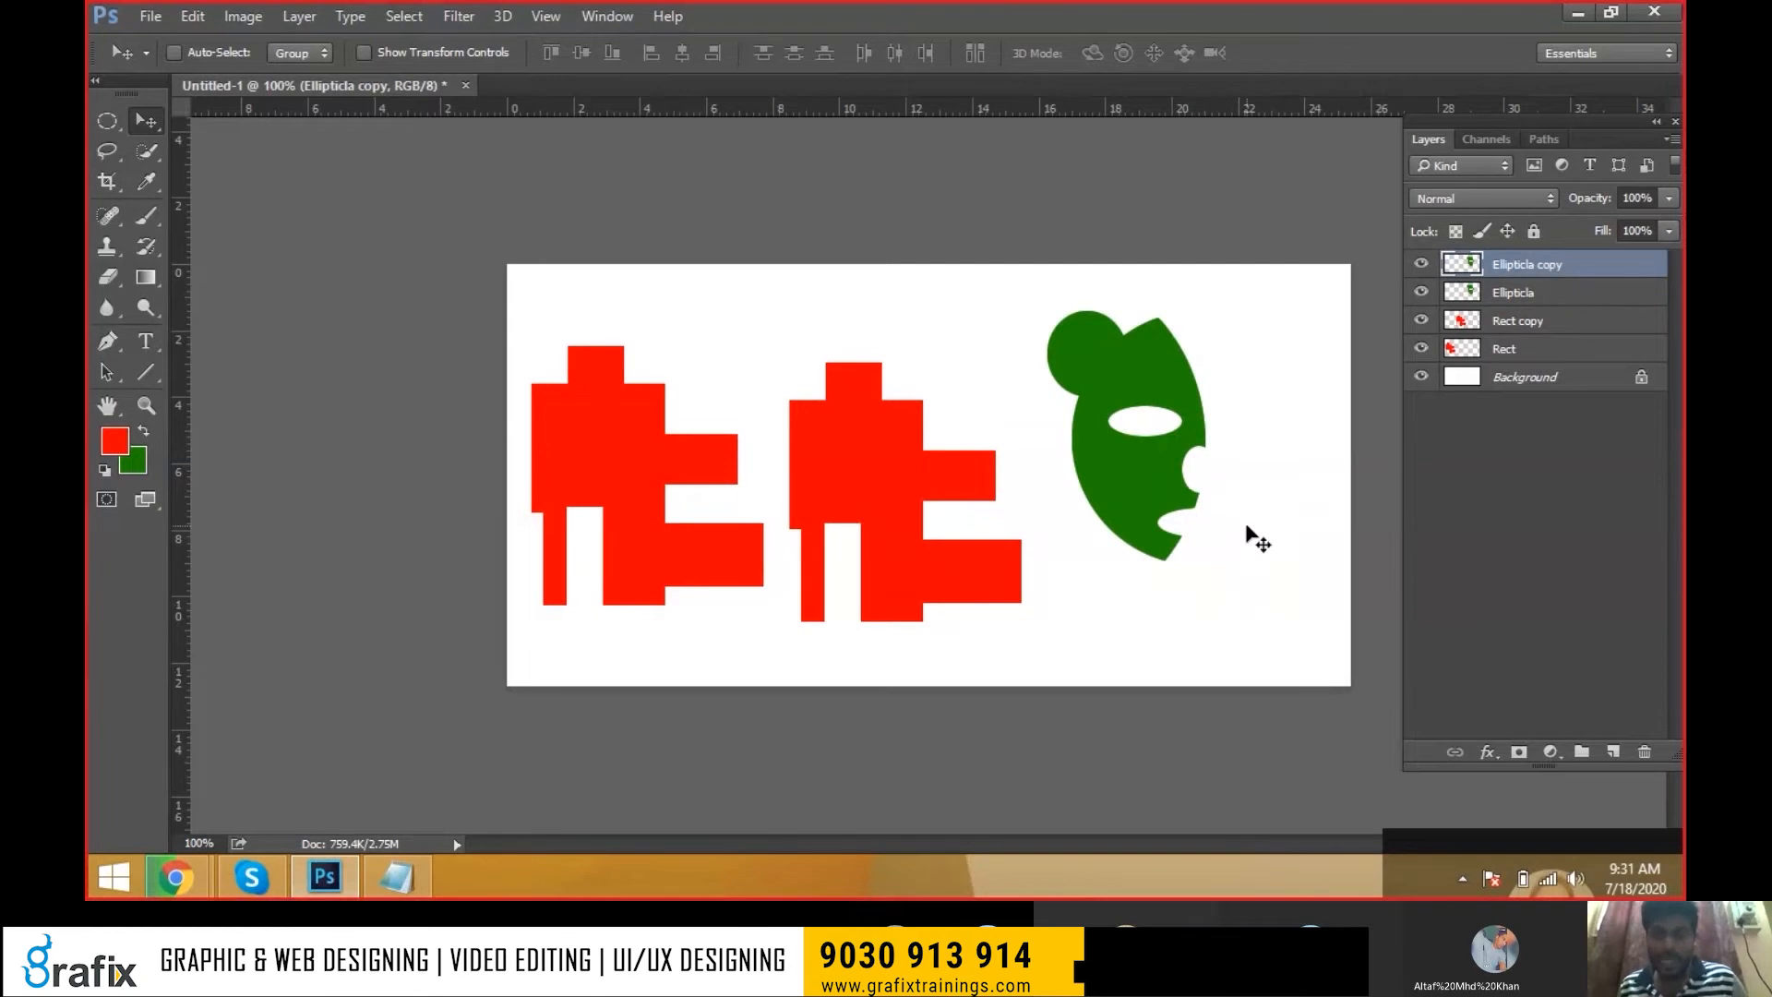
pyautogui.hotkey('ctrl', 'j')
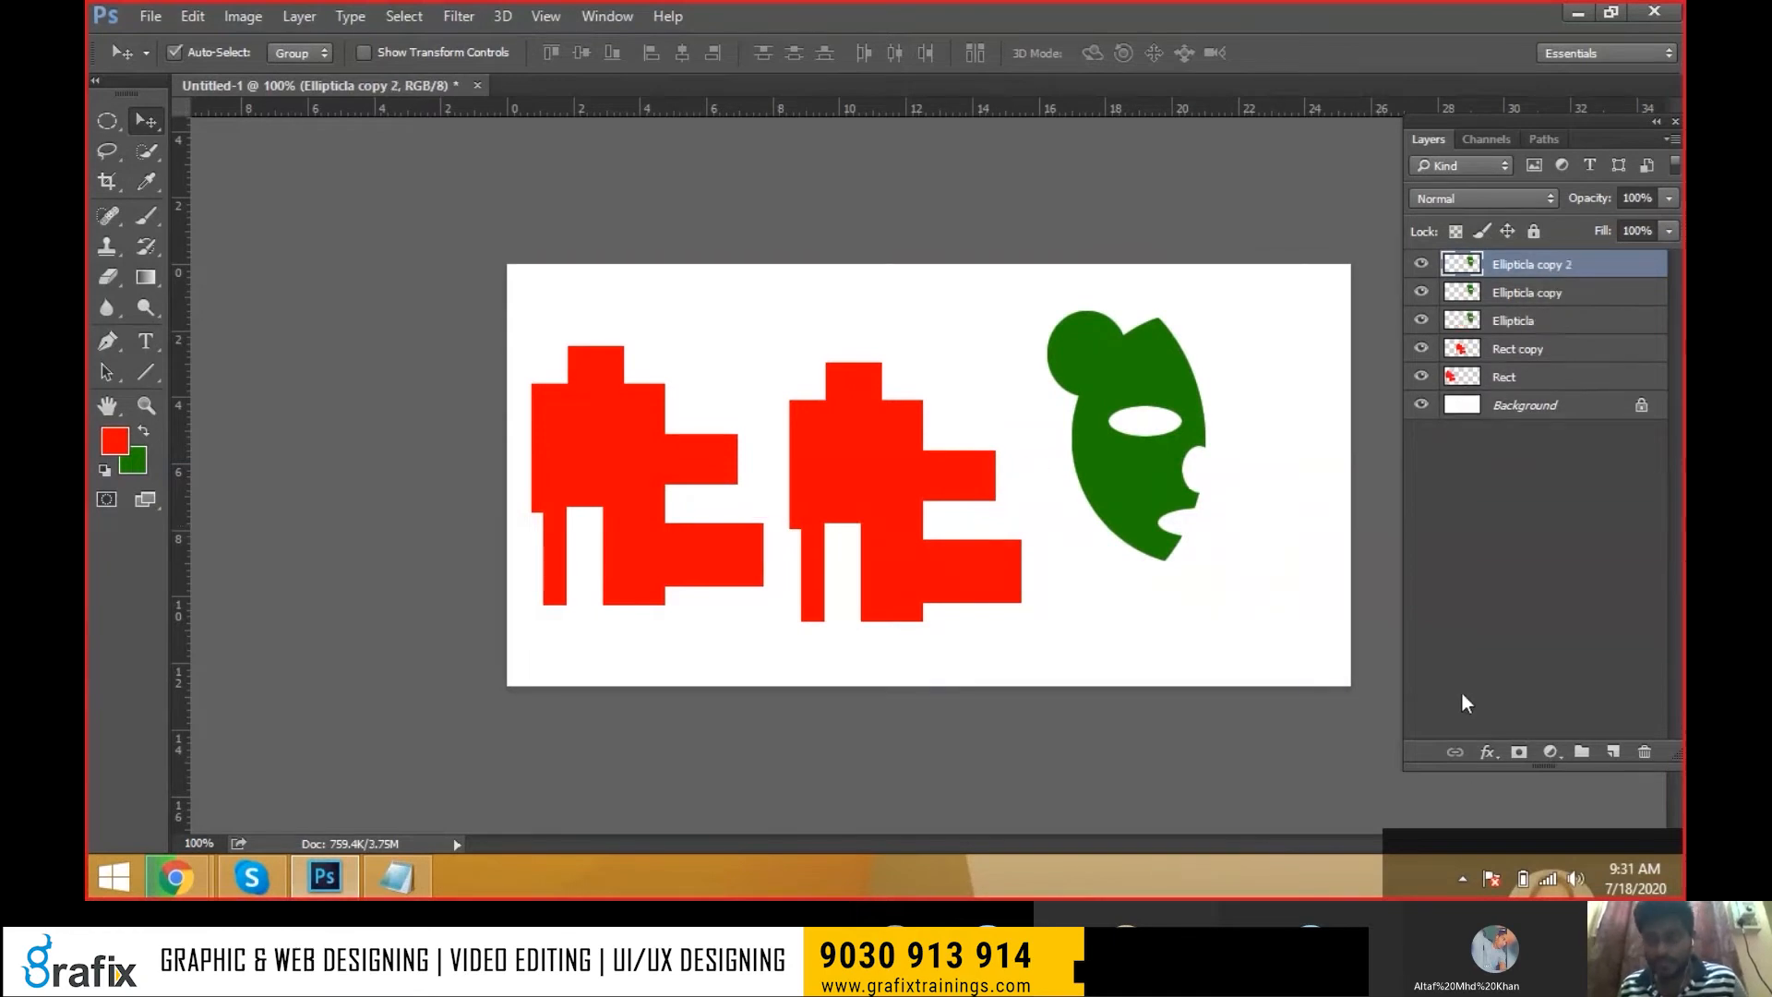
pyautogui.hotkey('ctrl', 'j')
pyautogui.hotkey('ctrl', 'j')
pyautogui.hotkey('ctrl', 'j')
pyautogui.hotkey('ctrl', 'j')
pyautogui.hotkey('ctrl', 'j')
pyautogui.hotkey('ctrl', 'j')
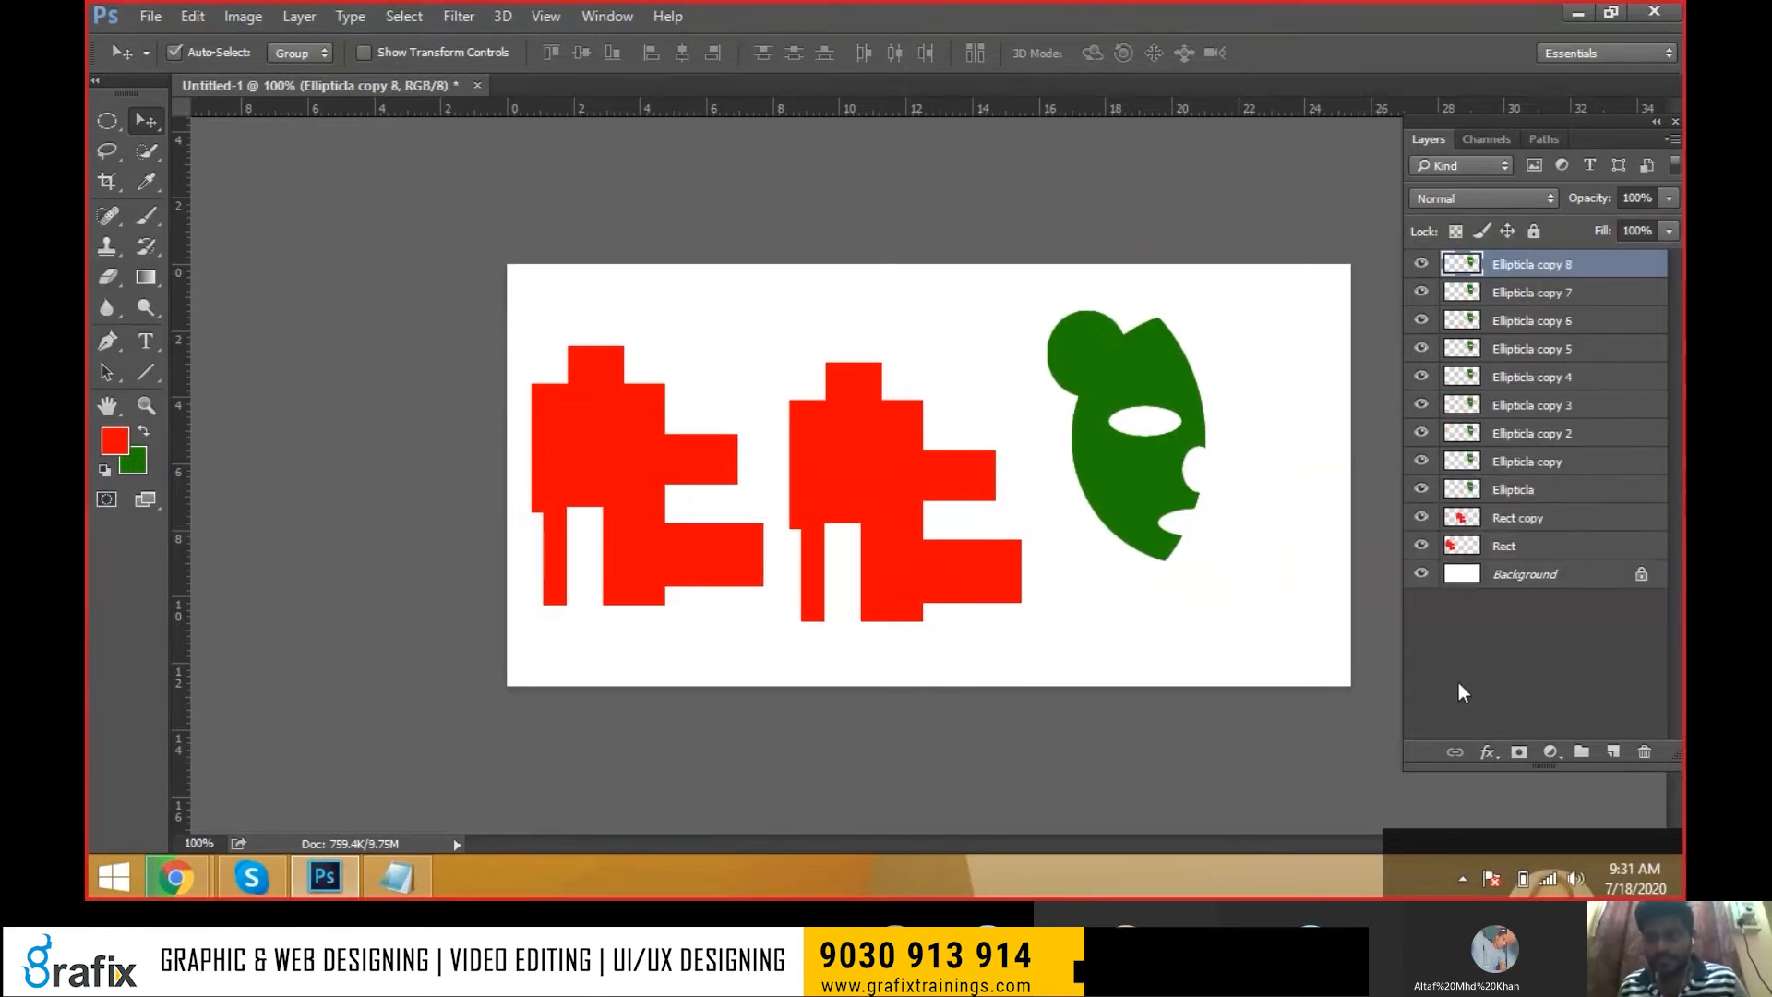
pyautogui.hotkey('ctrl', 'j')
pyautogui.hotkey('ctrl', 'j')
pyautogui.hotkey('ctrl', 'j')
pyautogui.hotkey('ctrl', 'j')
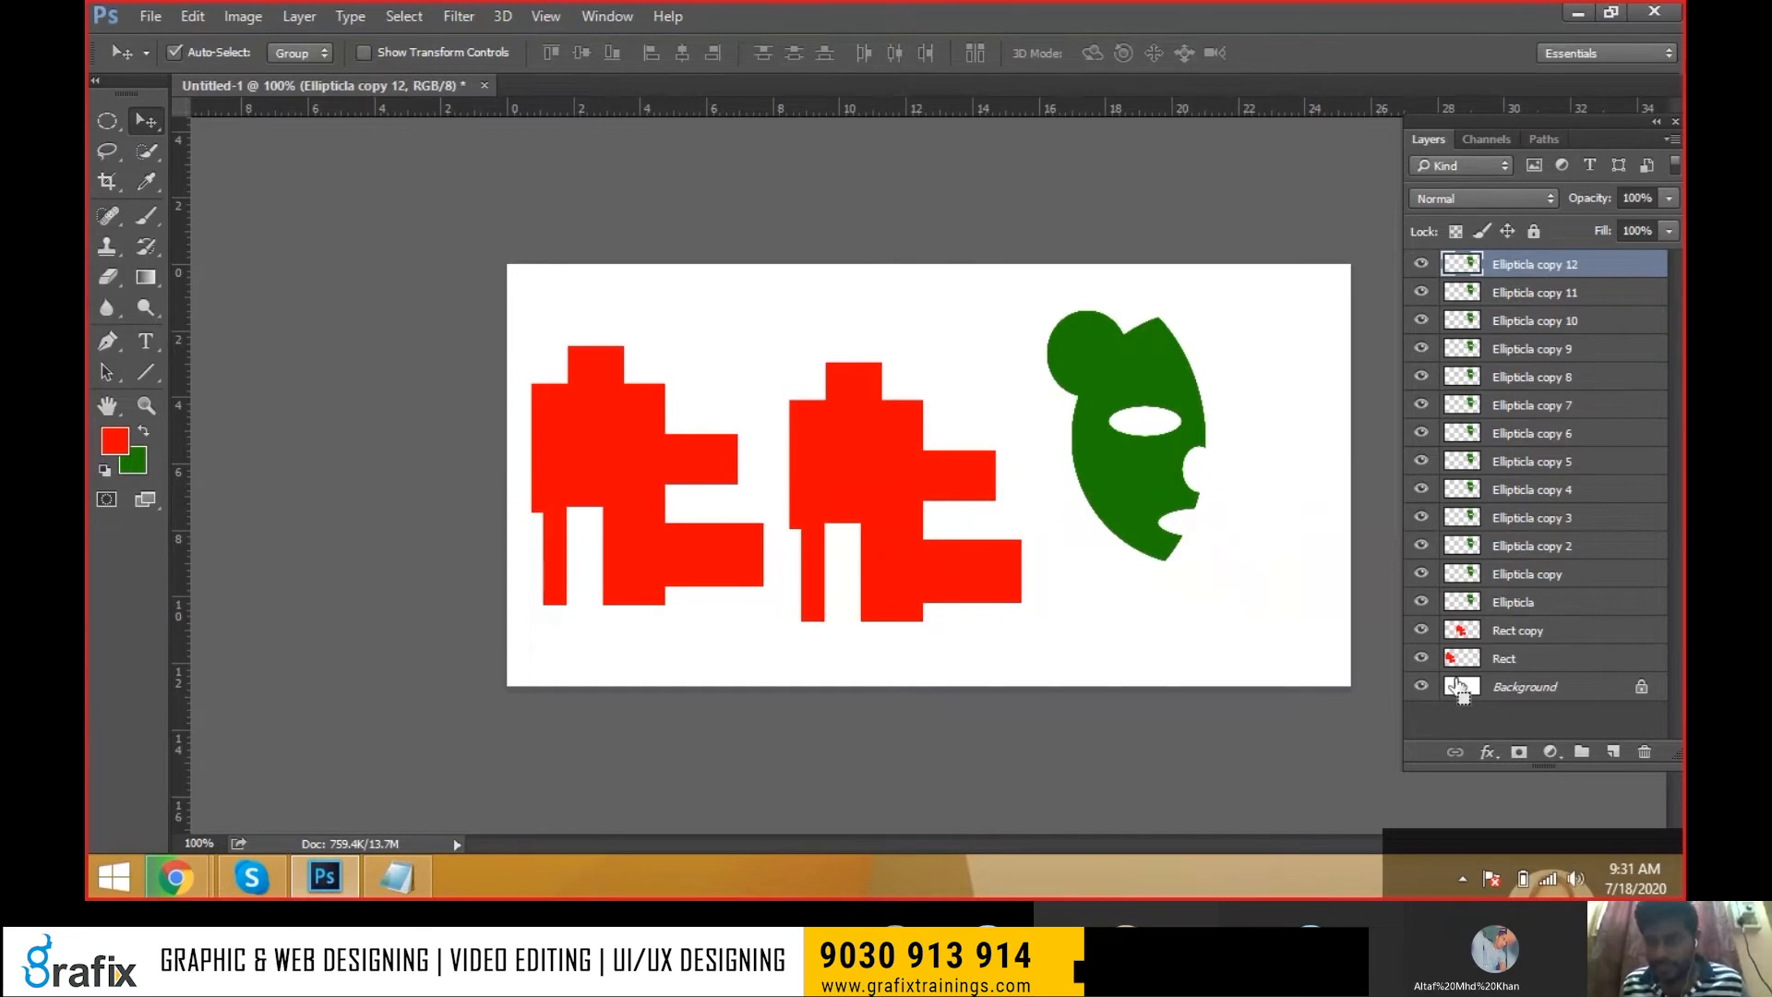
# Delete the duplicate layers from Ellipticla copy 12 down to Ellipticla copy 3
pyautogui.click(1542, 433)
pyautogui.click(1554, 265)
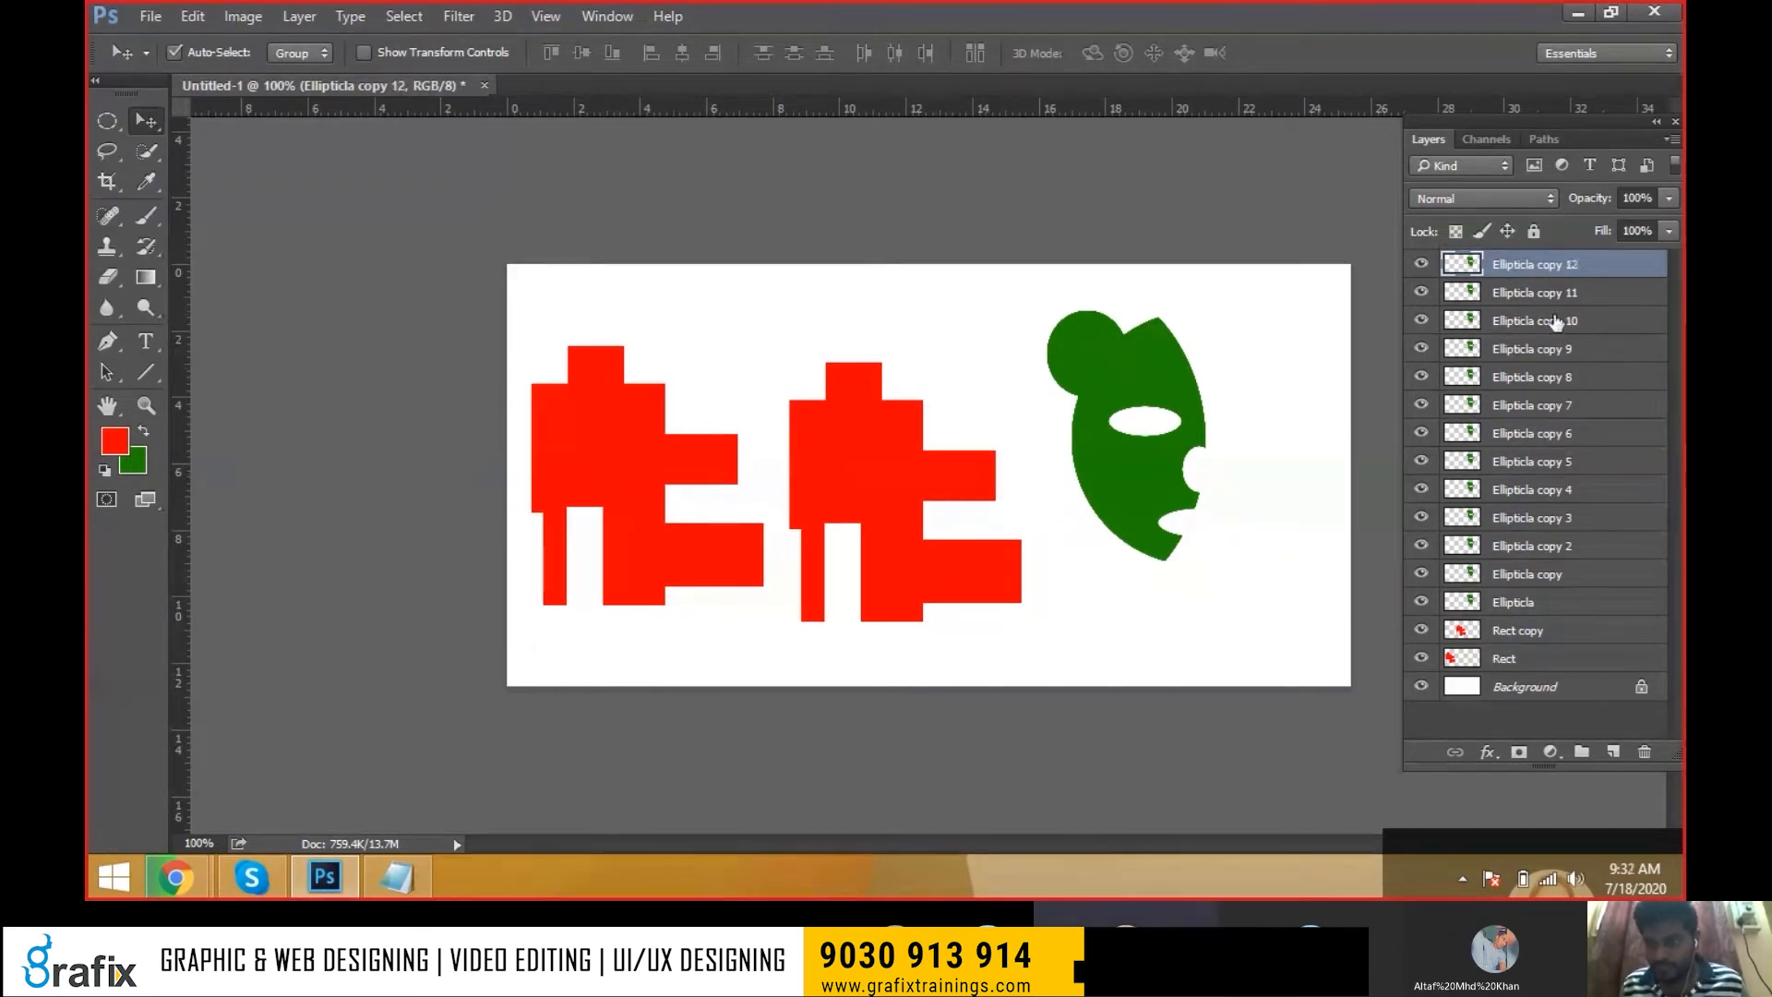
pyautogui.keyDown('ctrl'); pyautogui.click(1554, 293); pyautogui.keyUp('ctrl')
pyautogui.keyDown('ctrl'); pyautogui.click(1552, 321); pyautogui.keyUp('ctrl')
pyautogui.keyDown('ctrl'); pyautogui.click(1549, 348); pyautogui.keyUp('ctrl')
pyautogui.keyDown('ctrl'); pyautogui.click(1546, 378); pyautogui.keyUp('ctrl')
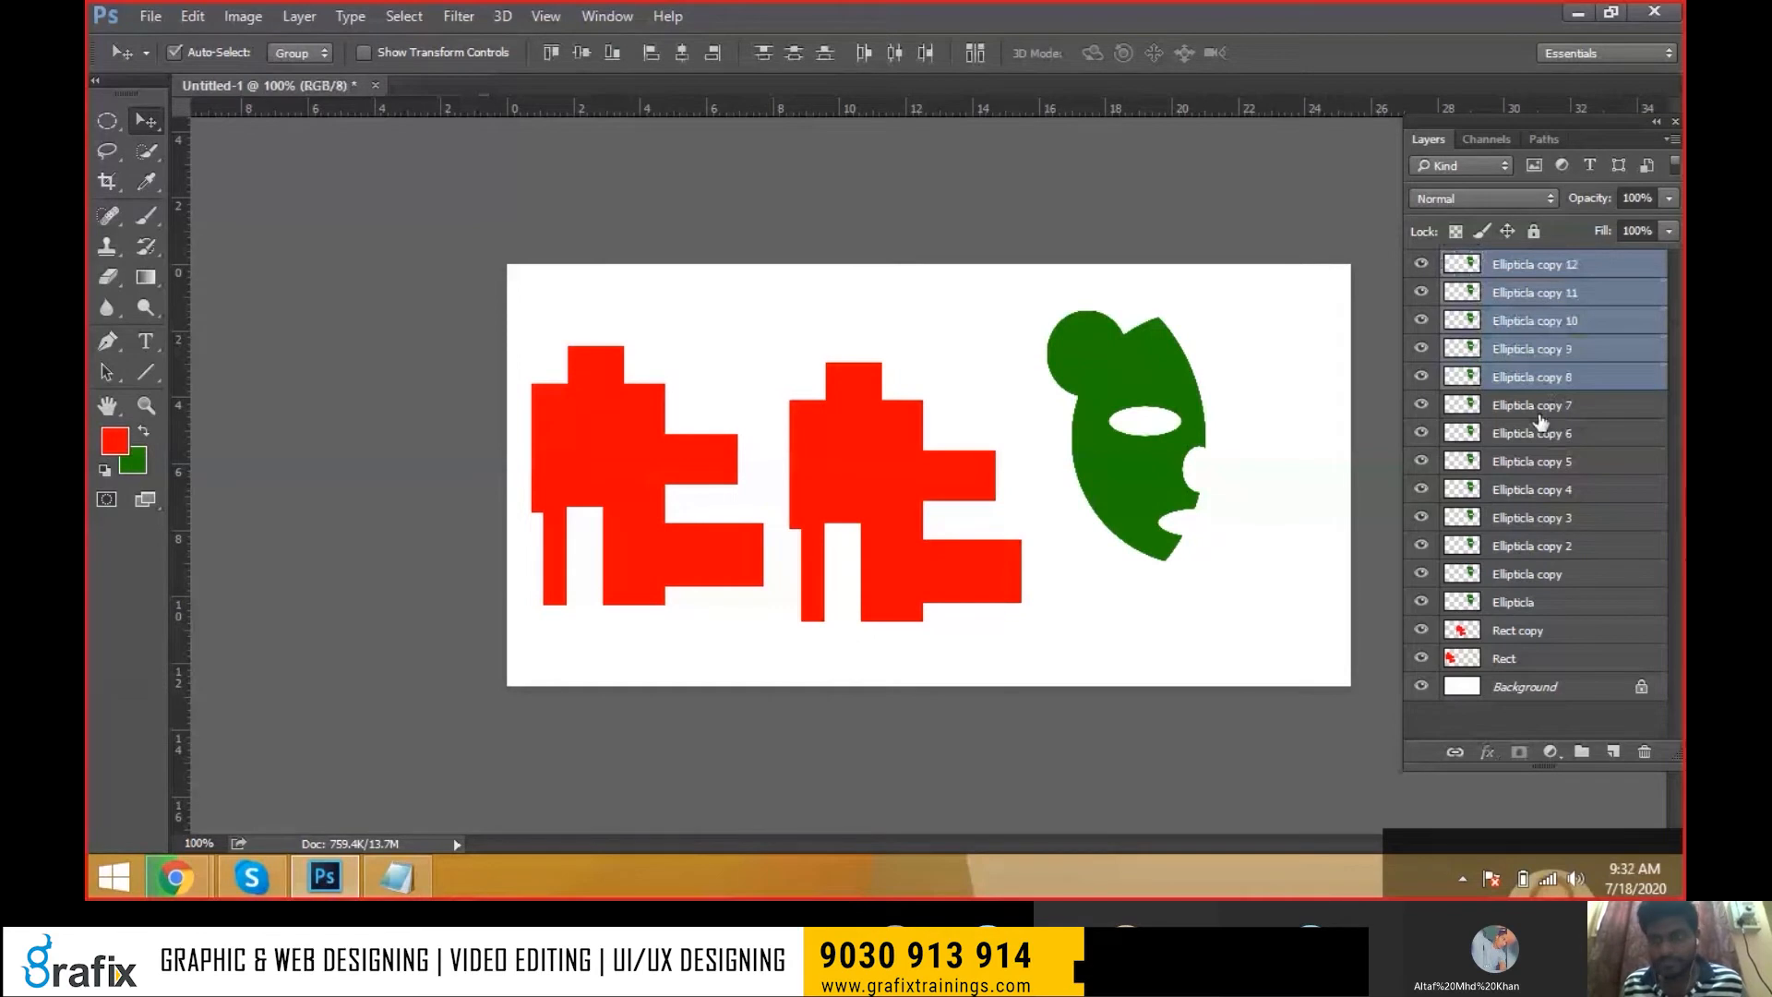
pyautogui.keyDown('ctrl'); pyautogui.click(1542, 407); pyautogui.keyUp('ctrl')
pyautogui.keyDown('ctrl'); pyautogui.click(1541, 433); pyautogui.keyUp('ctrl')
pyautogui.keyDown('ctrl'); pyautogui.click(1543, 462); pyautogui.keyUp('ctrl')
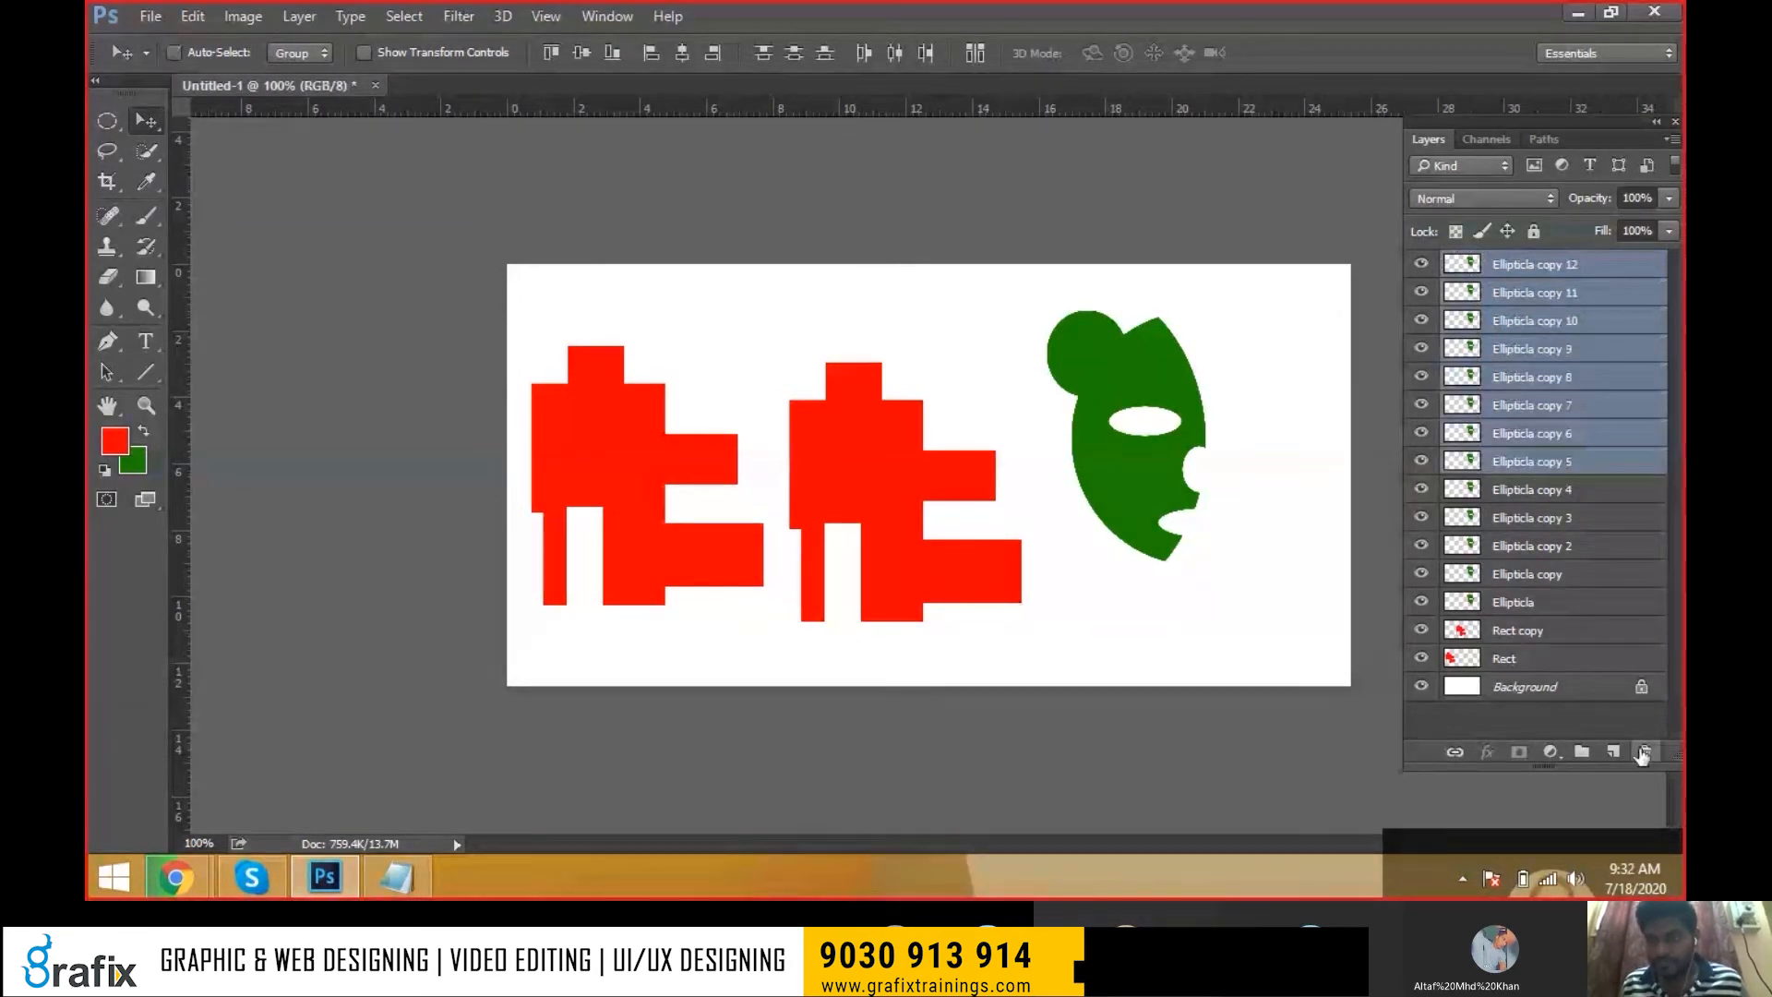
pyautogui.click(1643, 753)
pyautogui.press('Return')
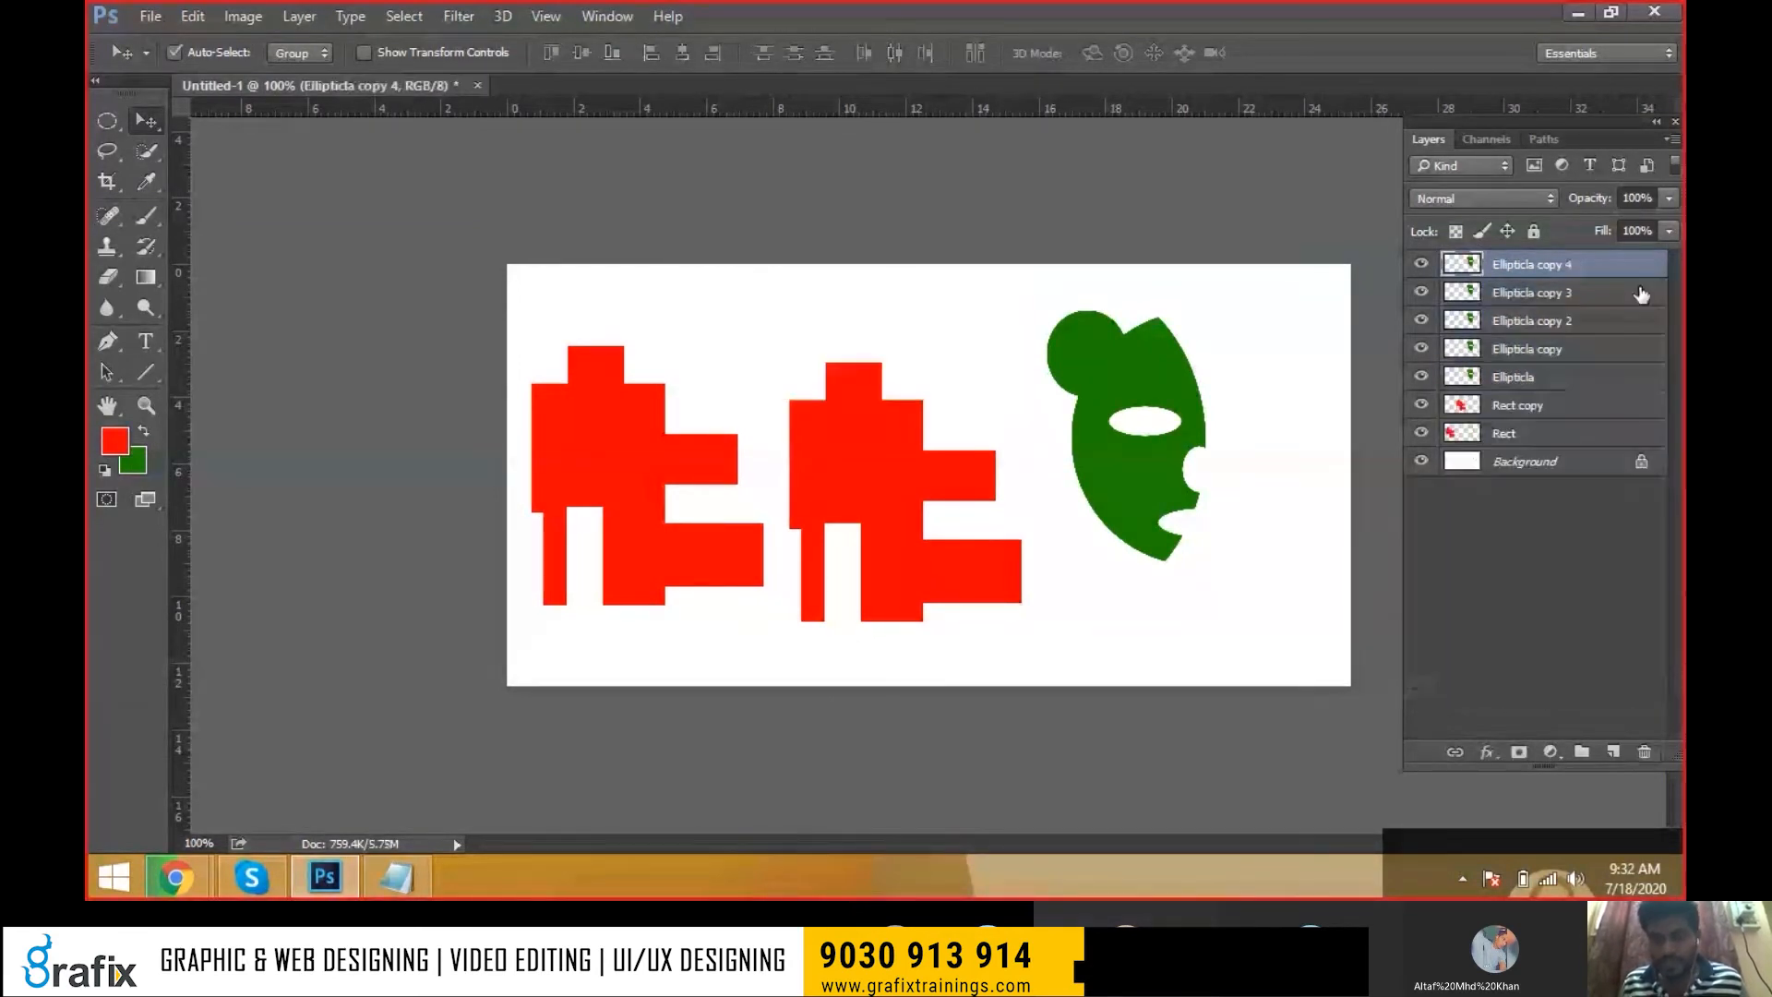
pyautogui.click(1644, 752)
pyautogui.click(808, 355)
# Move the two remaining green copies apart, one beside the original face and one below it
pyautogui.moveTo(1144, 406); pyautogui.dragTo(1269, 362)
pyautogui.moveTo(1210, 434); pyautogui.dragTo(1174, 609)
pyautogui.hotkey('ctrl', 'z')
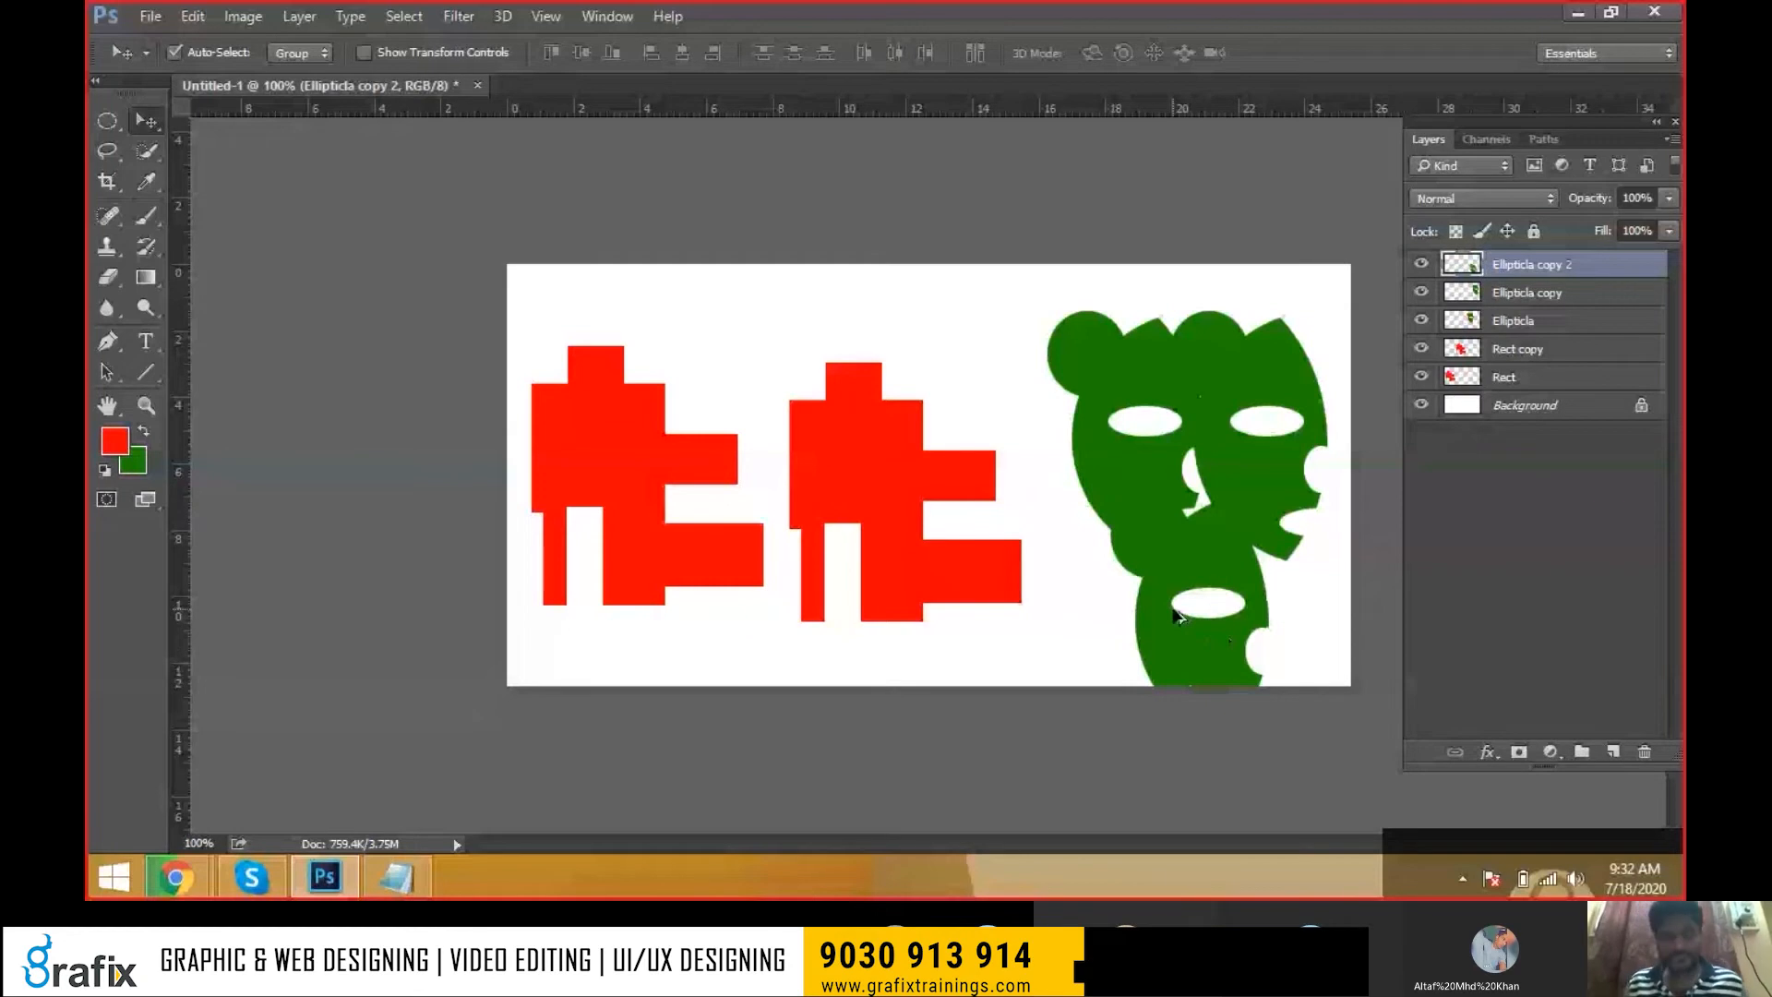
pyautogui.moveTo(1178, 617); pyautogui.dragTo(1279, 580)
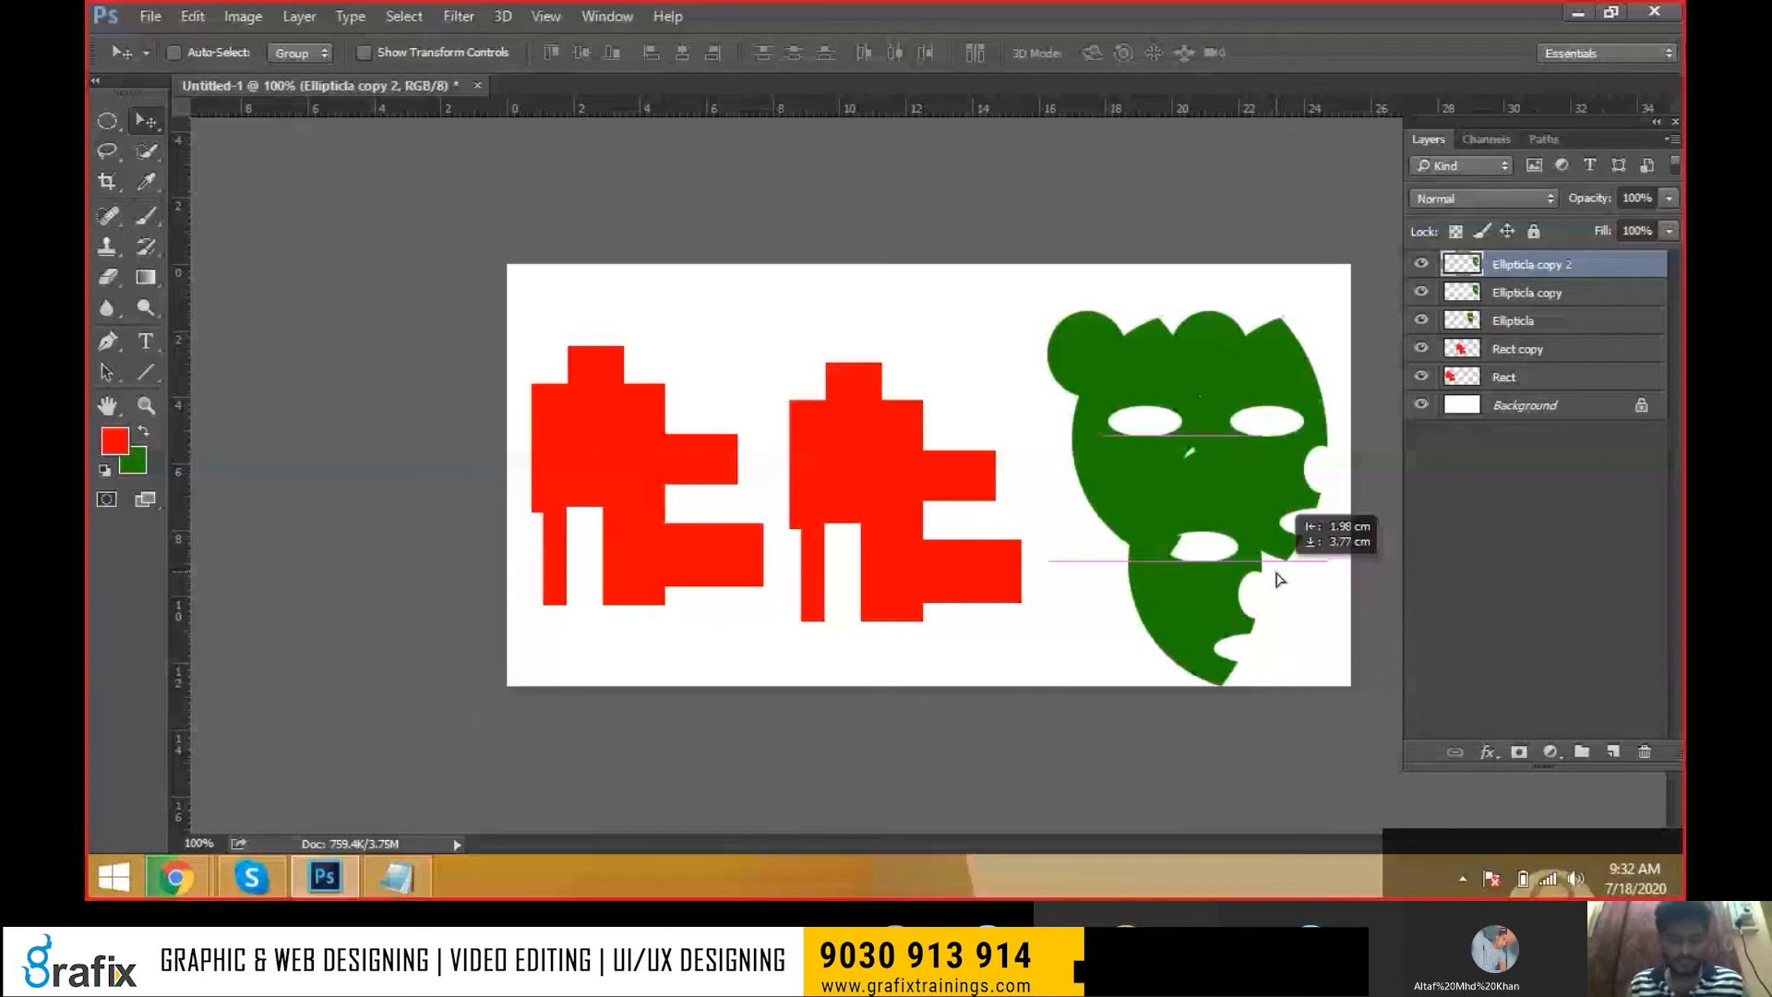
# Switch to Notepad, repeat the "Alt+ Drag = To Duplicate the Layer" line below itself, and return to Photoshop
pyautogui.hotkey('alt', 'Tab')
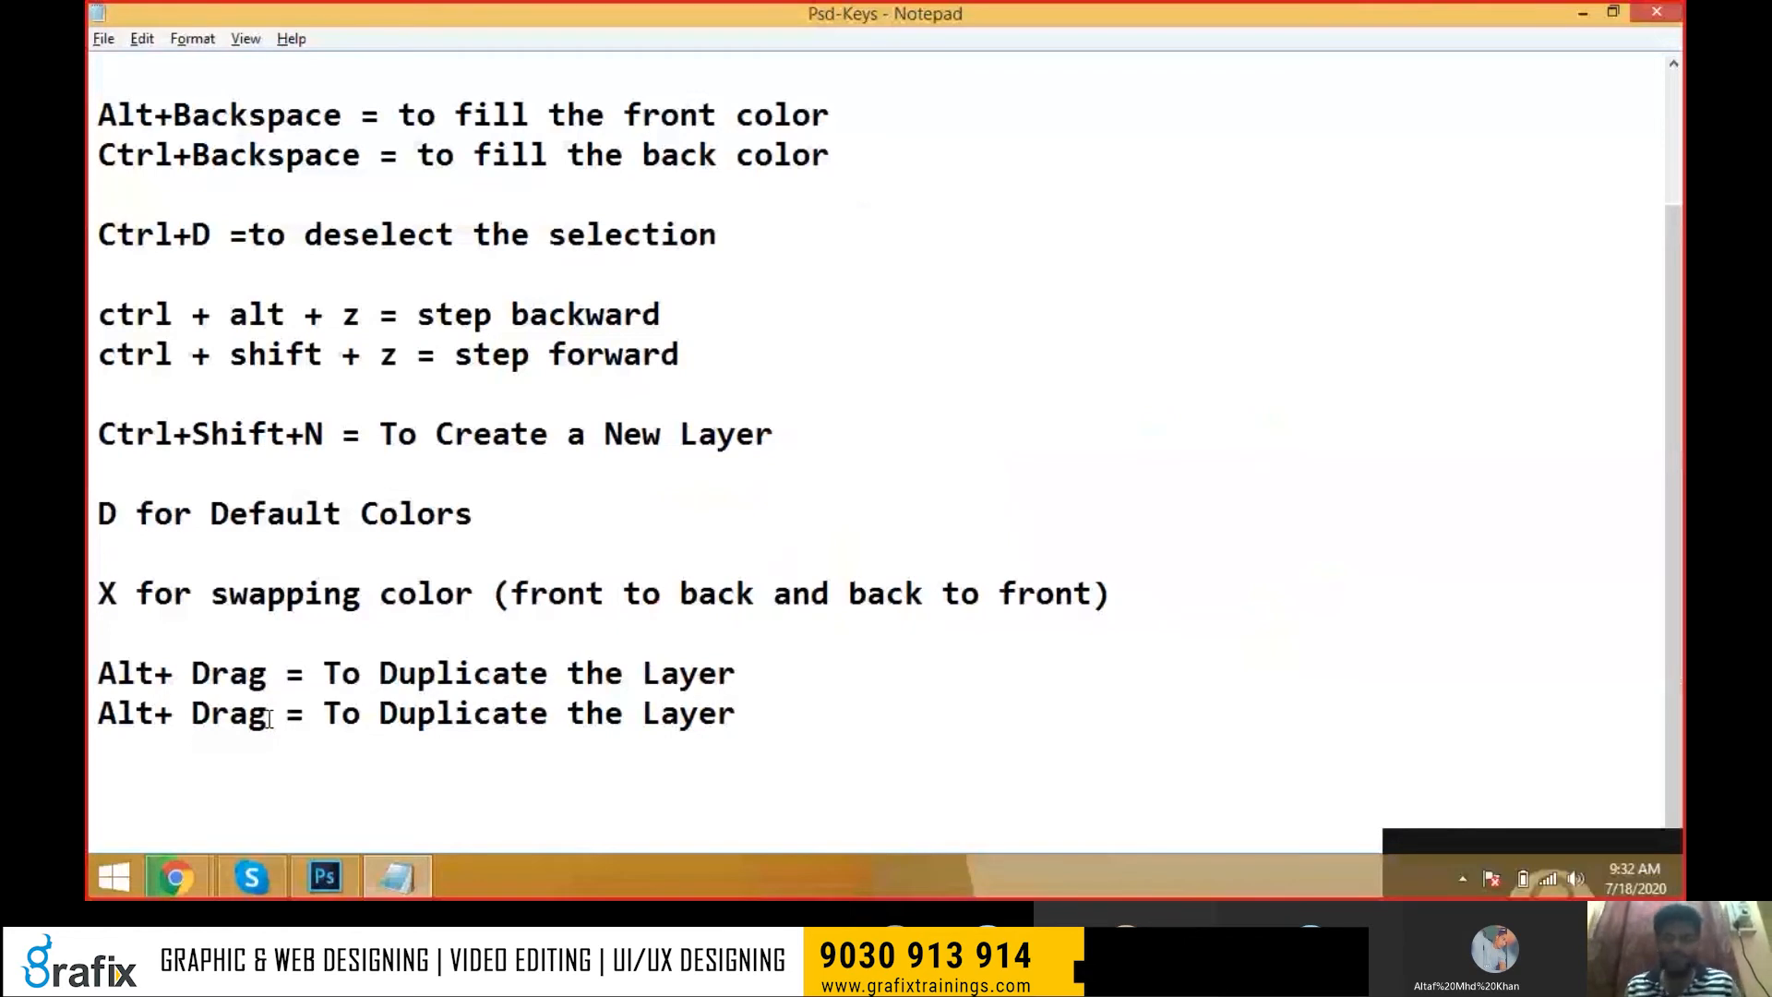
pyautogui.hotkey('alt', 'Tab')
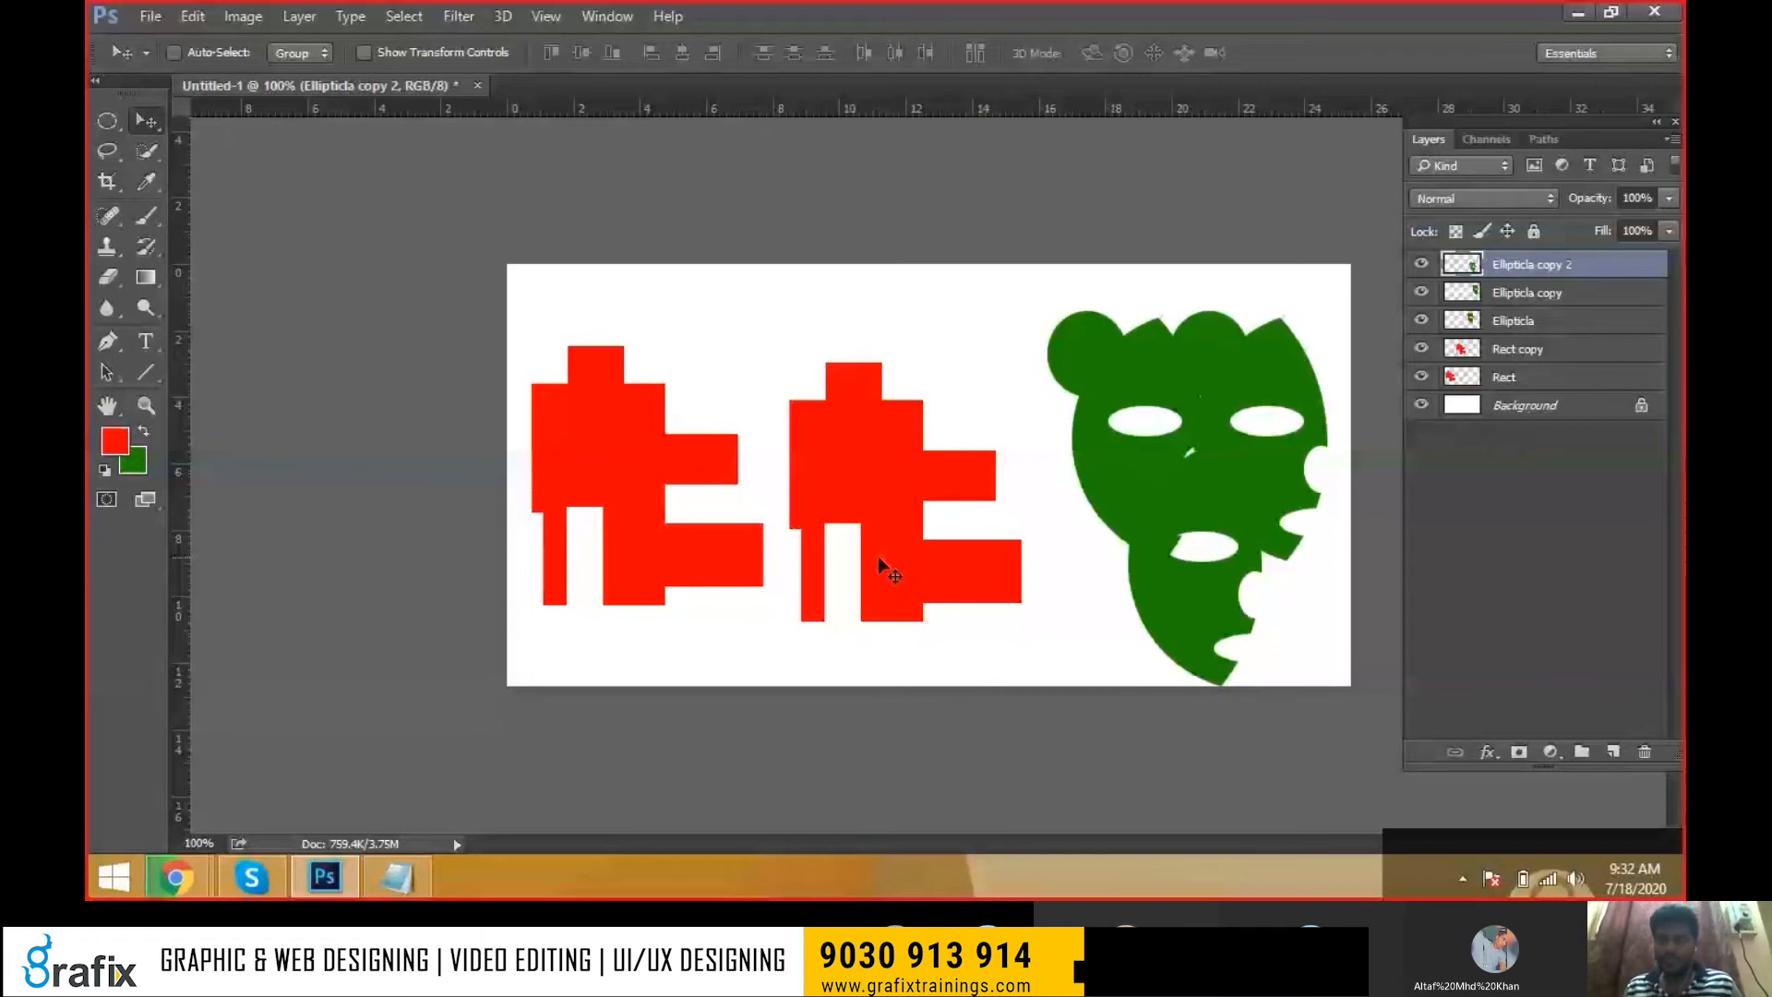
# Delete the Ellipticla copy 2, Ellipticla copy and Rect copy layers
pyautogui.click(1644, 752)
pyautogui.click(1645, 753)
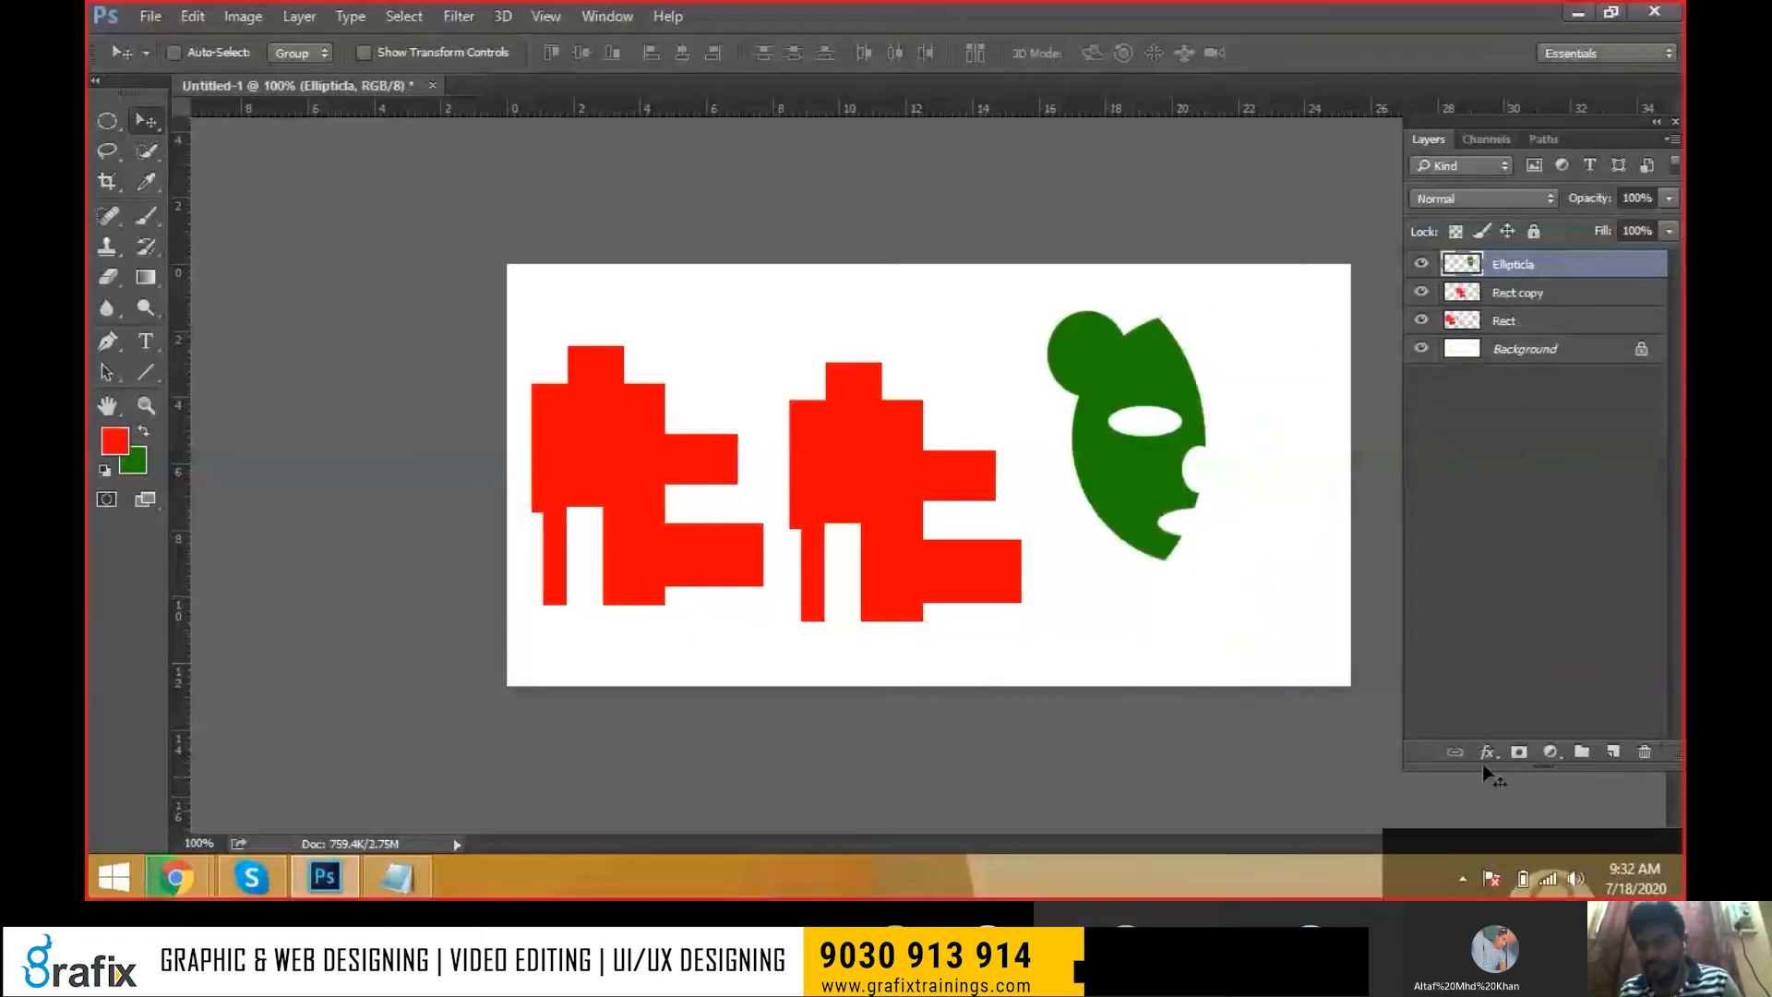
pyautogui.click(1577, 303)
pyautogui.press('Delete')
# Move the green shape to the middle of the canvas and pick its Ellipticla layer from the canvas
pyautogui.moveTo(1119, 386); pyautogui.dragTo(955, 406)
pyautogui.rightClick(960, 395)
pyautogui.click(930, 406)
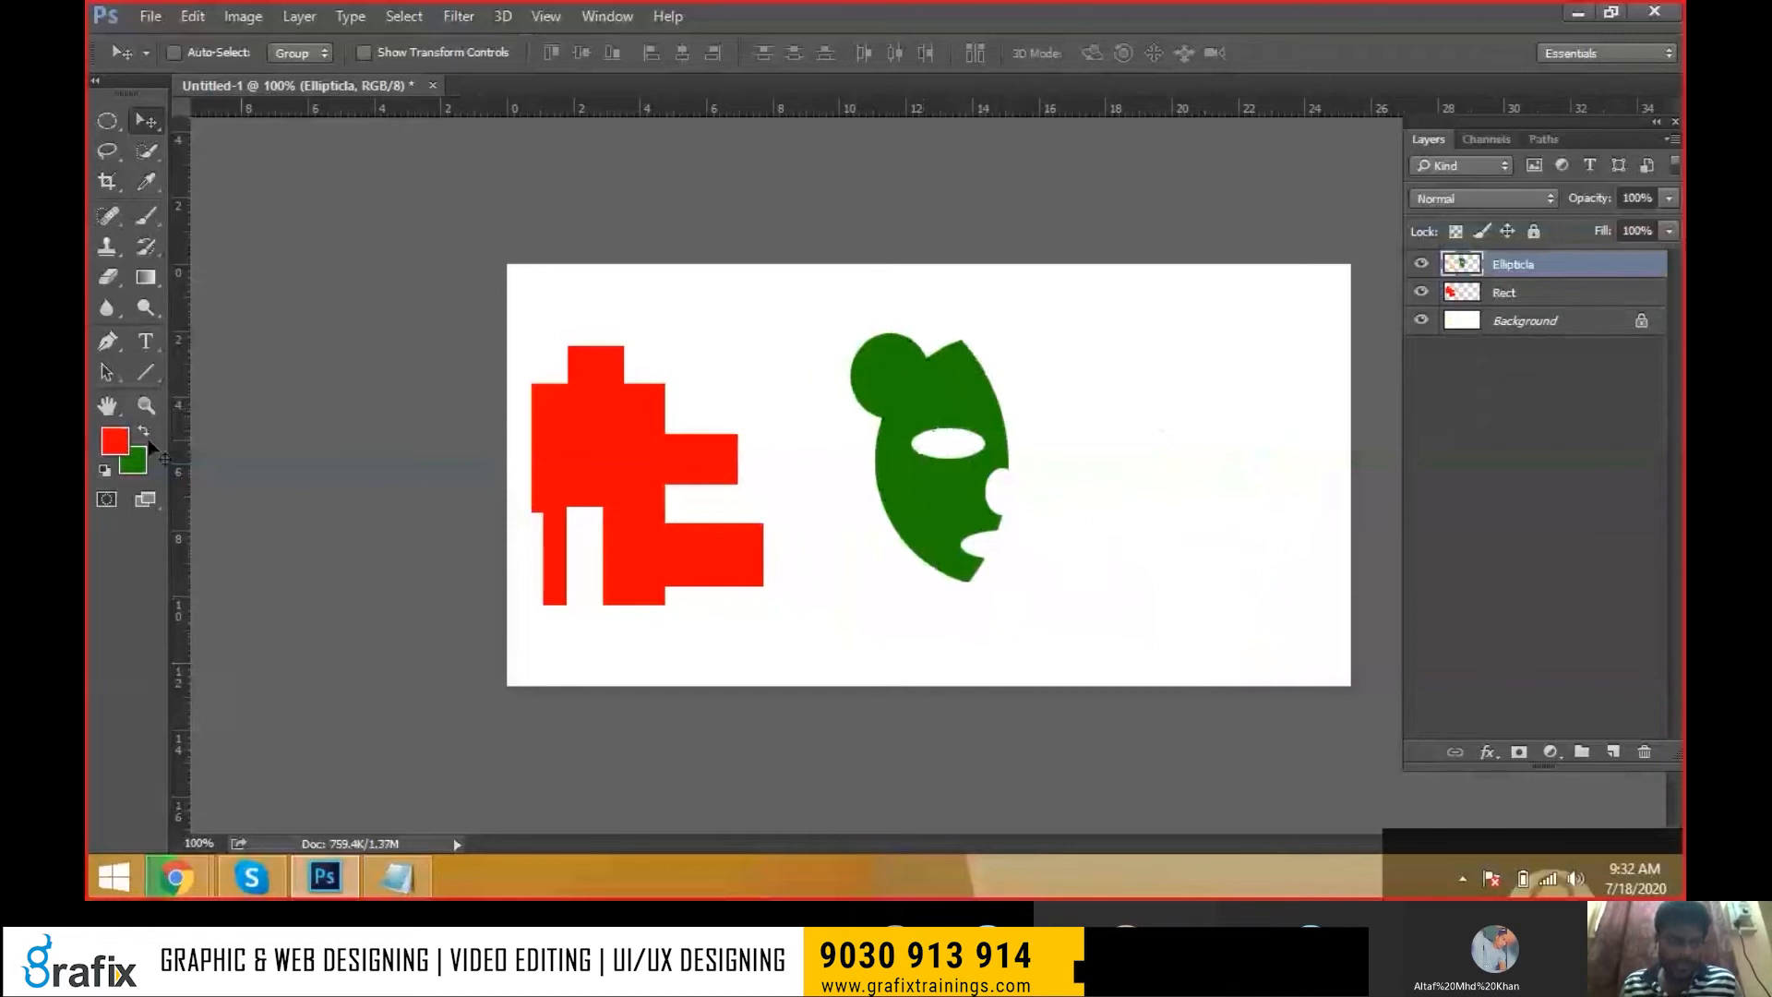
# Set the foreground color to blue
pyautogui.press('i')
pyautogui.click(112, 446)
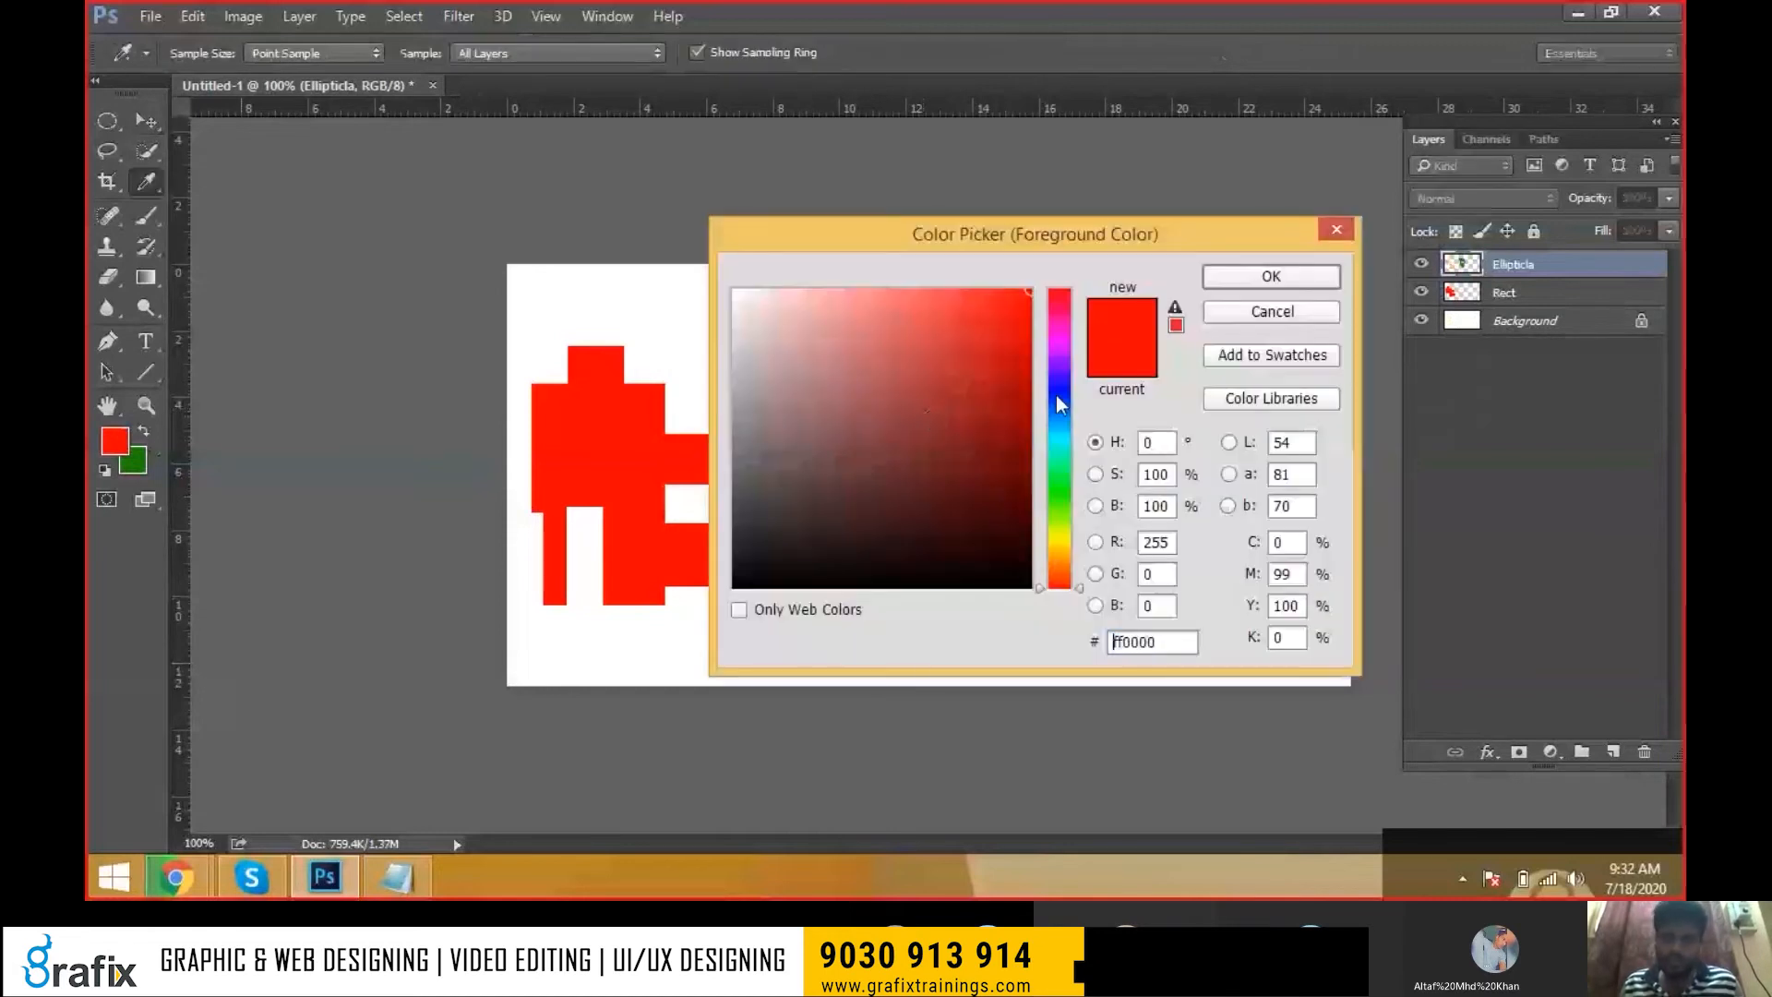
pyautogui.click(1056, 395)
pyautogui.click(1272, 277)
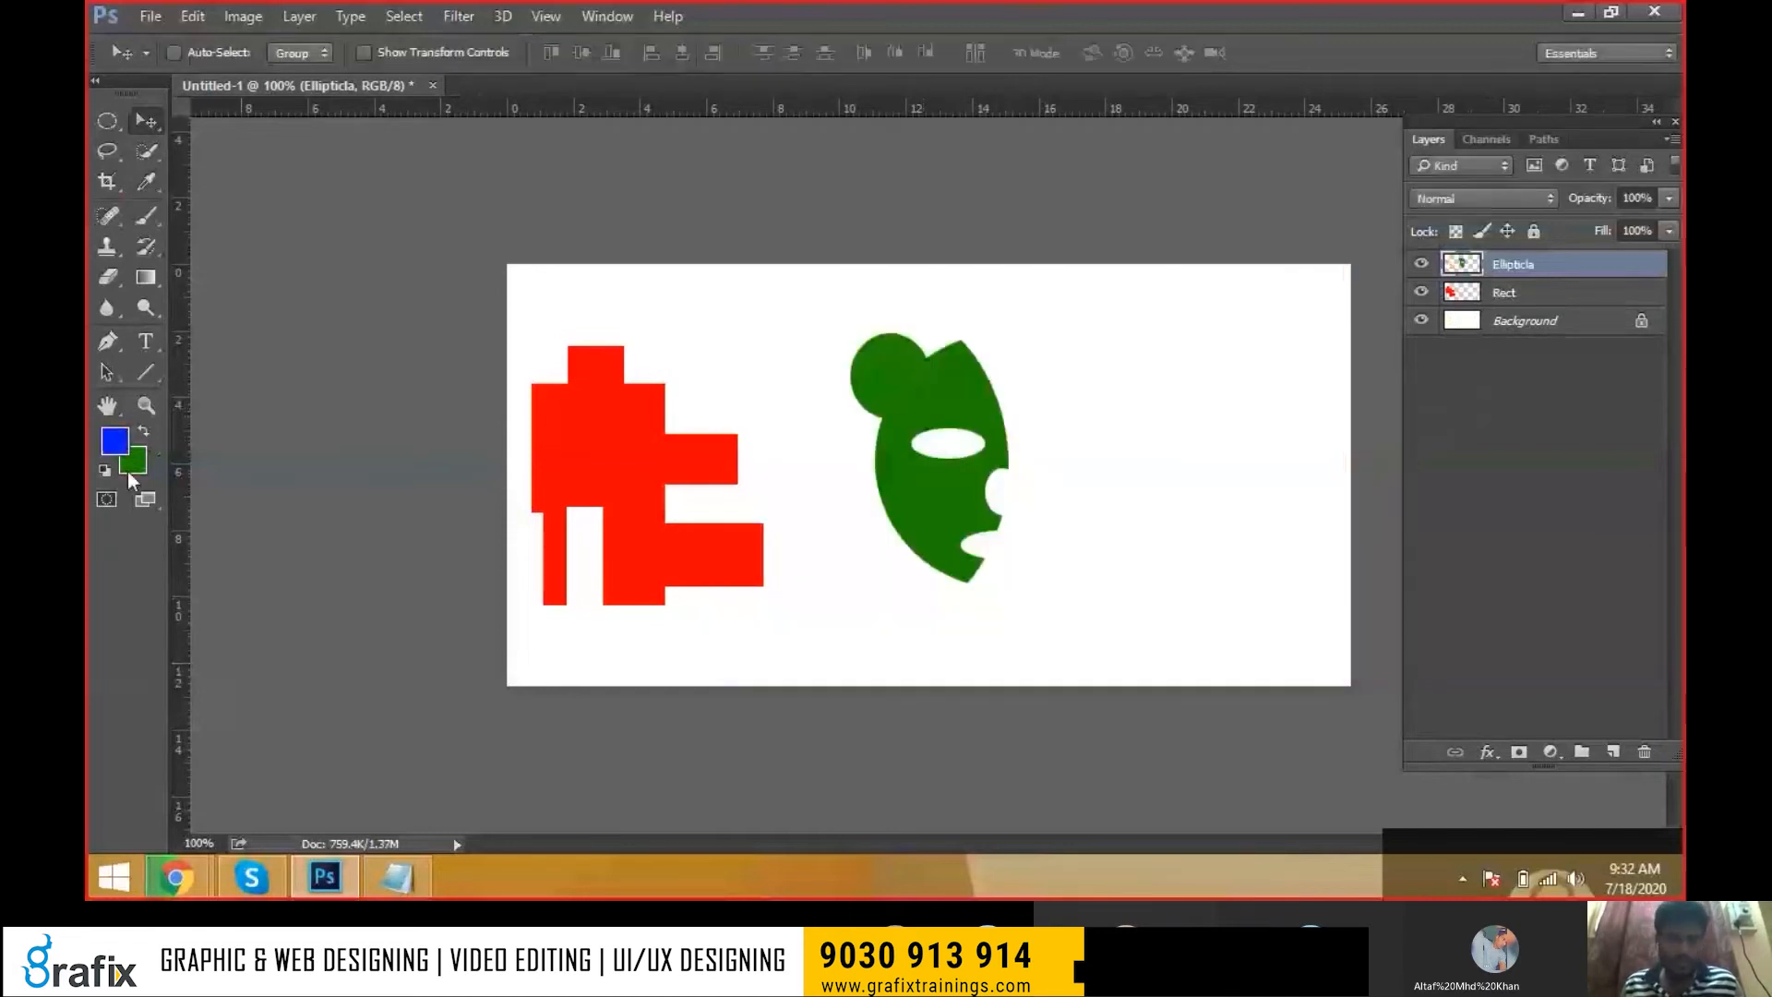
# Set the background color to bright purple
pyautogui.click(127, 469)
pyautogui.click(1058, 354)
pyautogui.click(1043, 408)
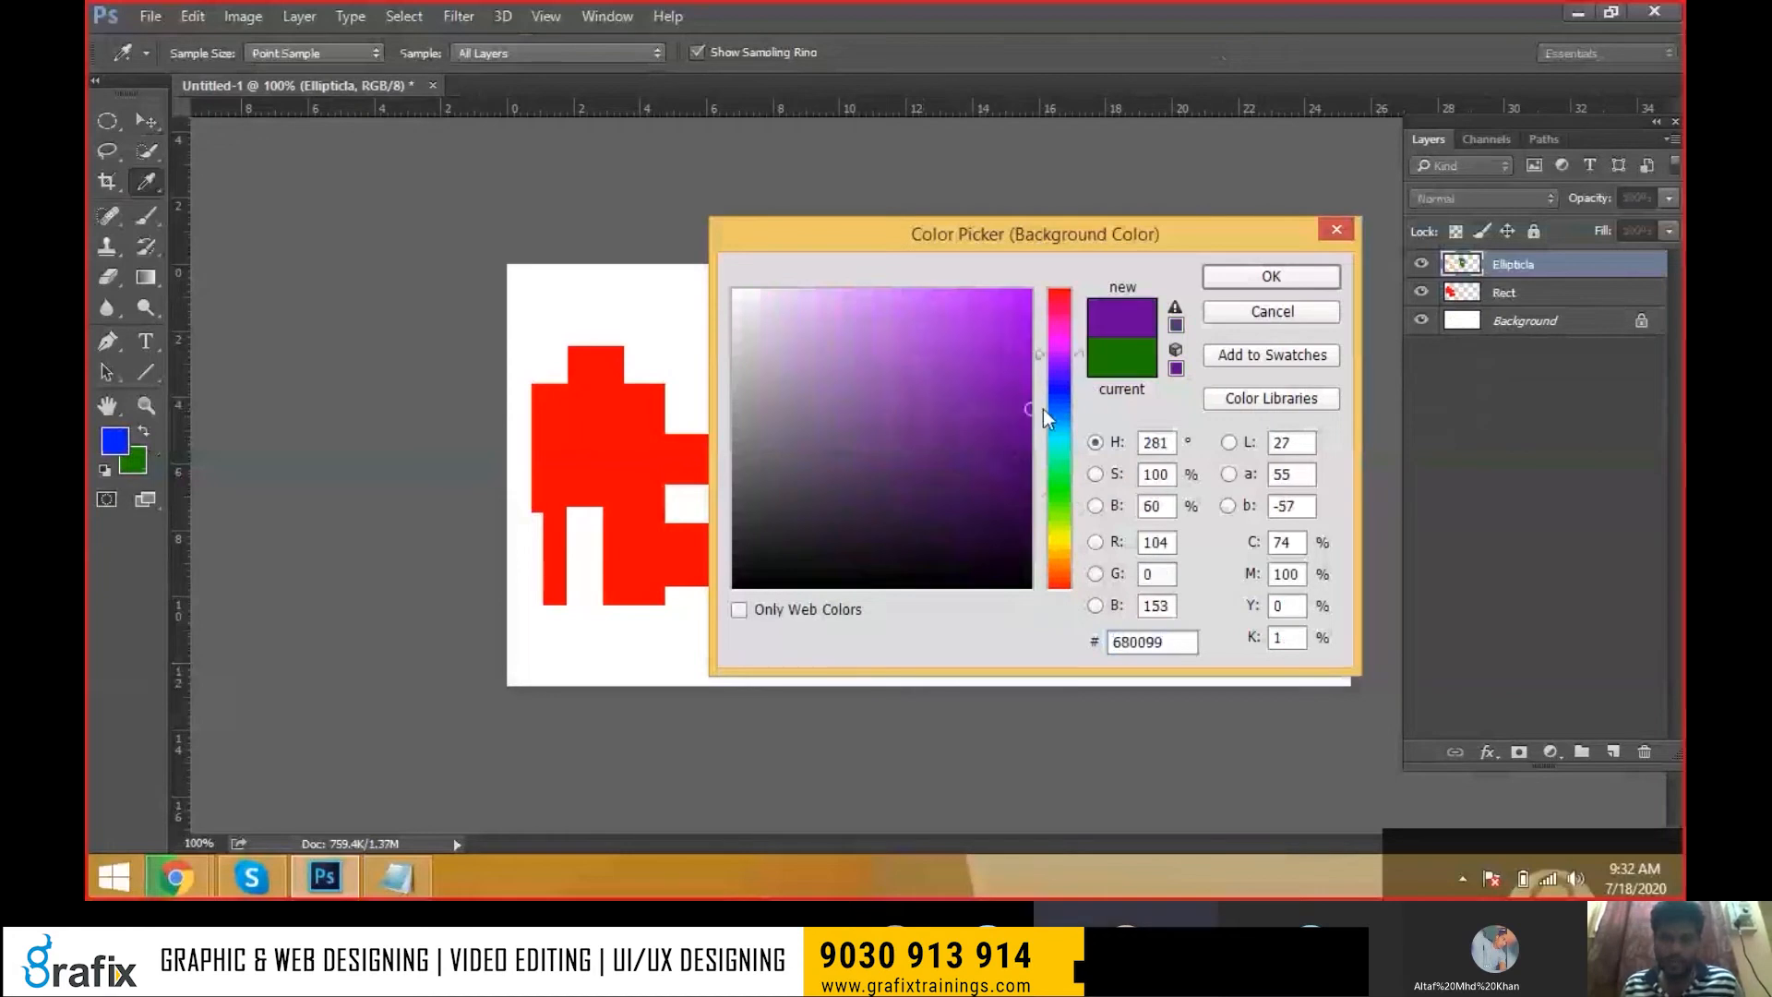
pyautogui.click(1257, 283)
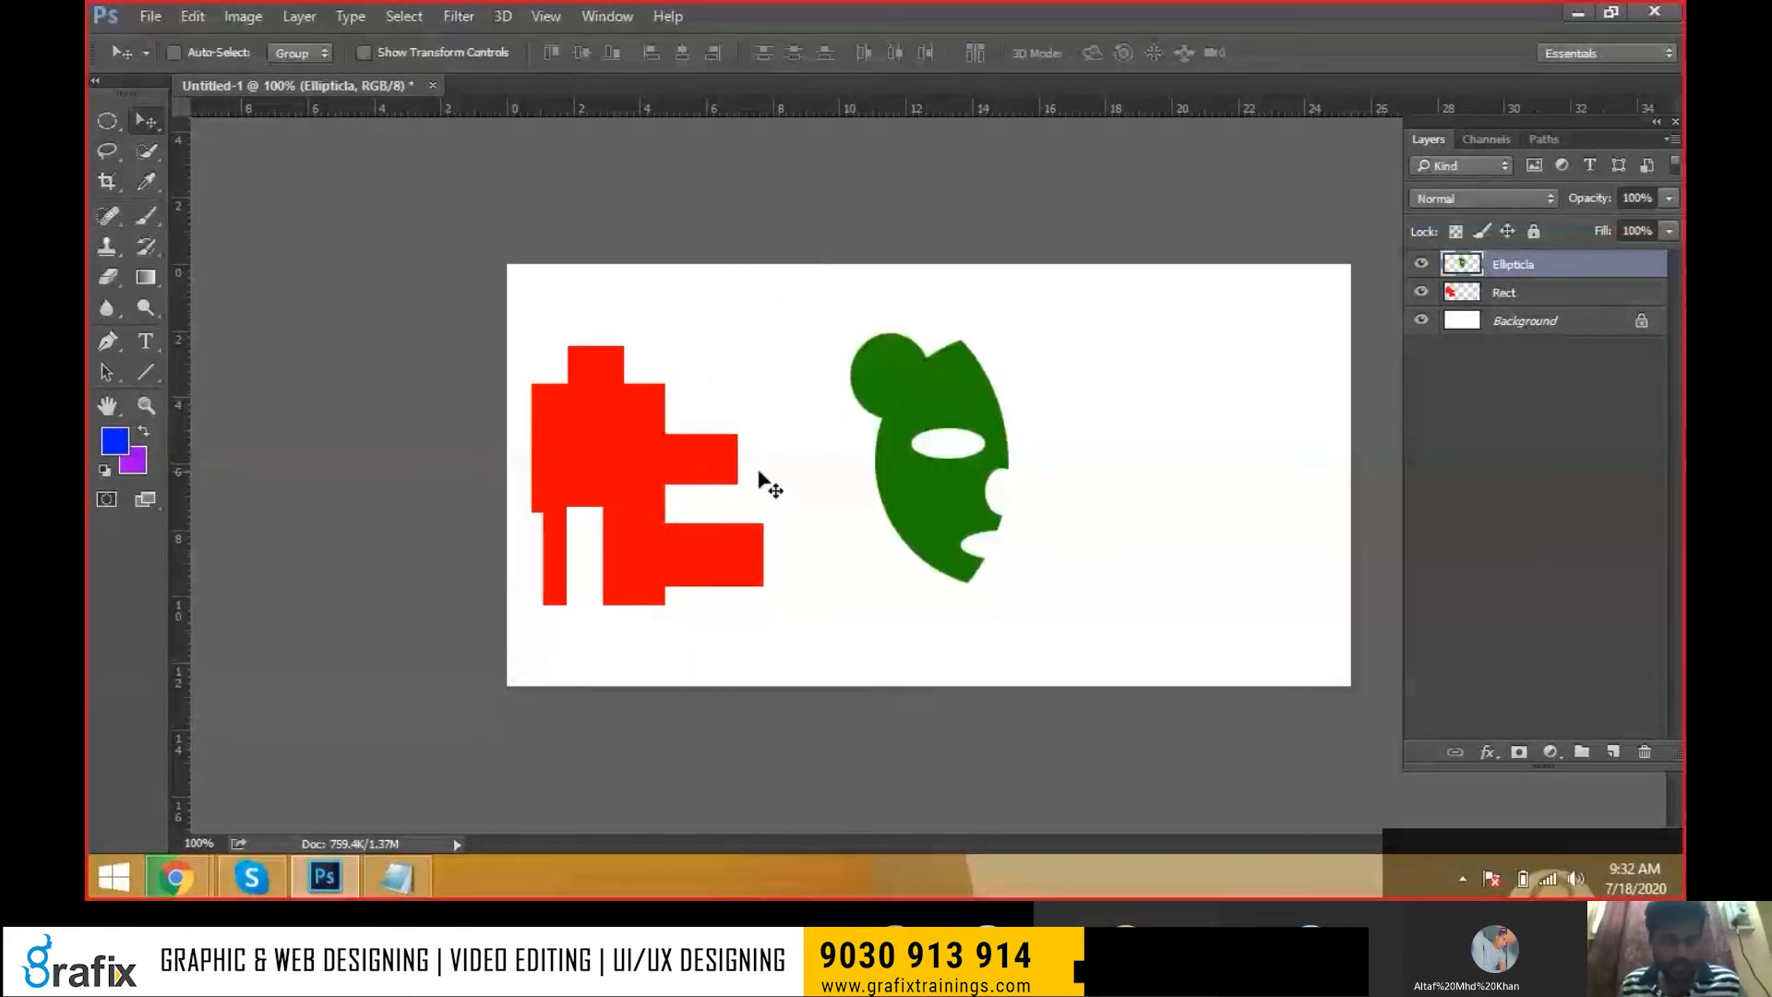
# Nudge the red shape slightly up and to the right, and move the green shape further right
pyautogui.moveTo(636, 480); pyautogui.dragTo(653, 459)
pyautogui.moveTo(930, 490); pyautogui.dragTo(996, 490)
# Select the Rect layer from the red shape on the canvas
pyautogui.rightClick(644, 484)
pyautogui.click(661, 495)
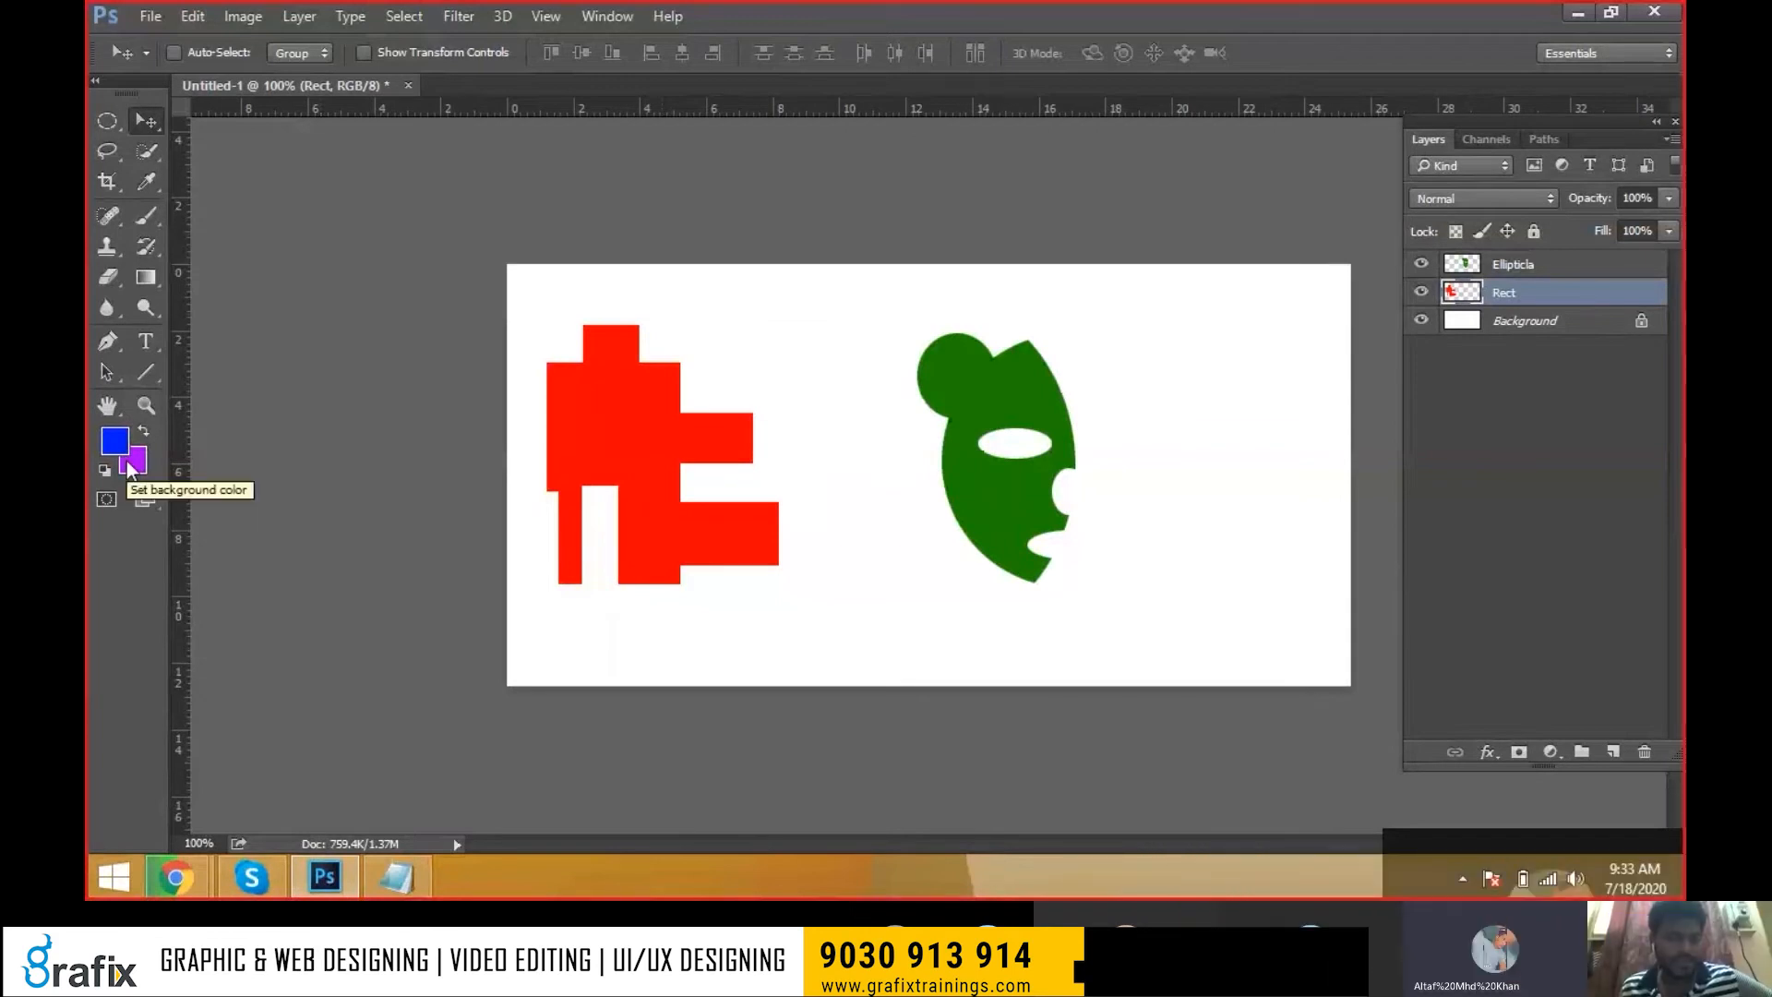
pyautogui.rightClick(601, 419)
pyautogui.click(623, 425)
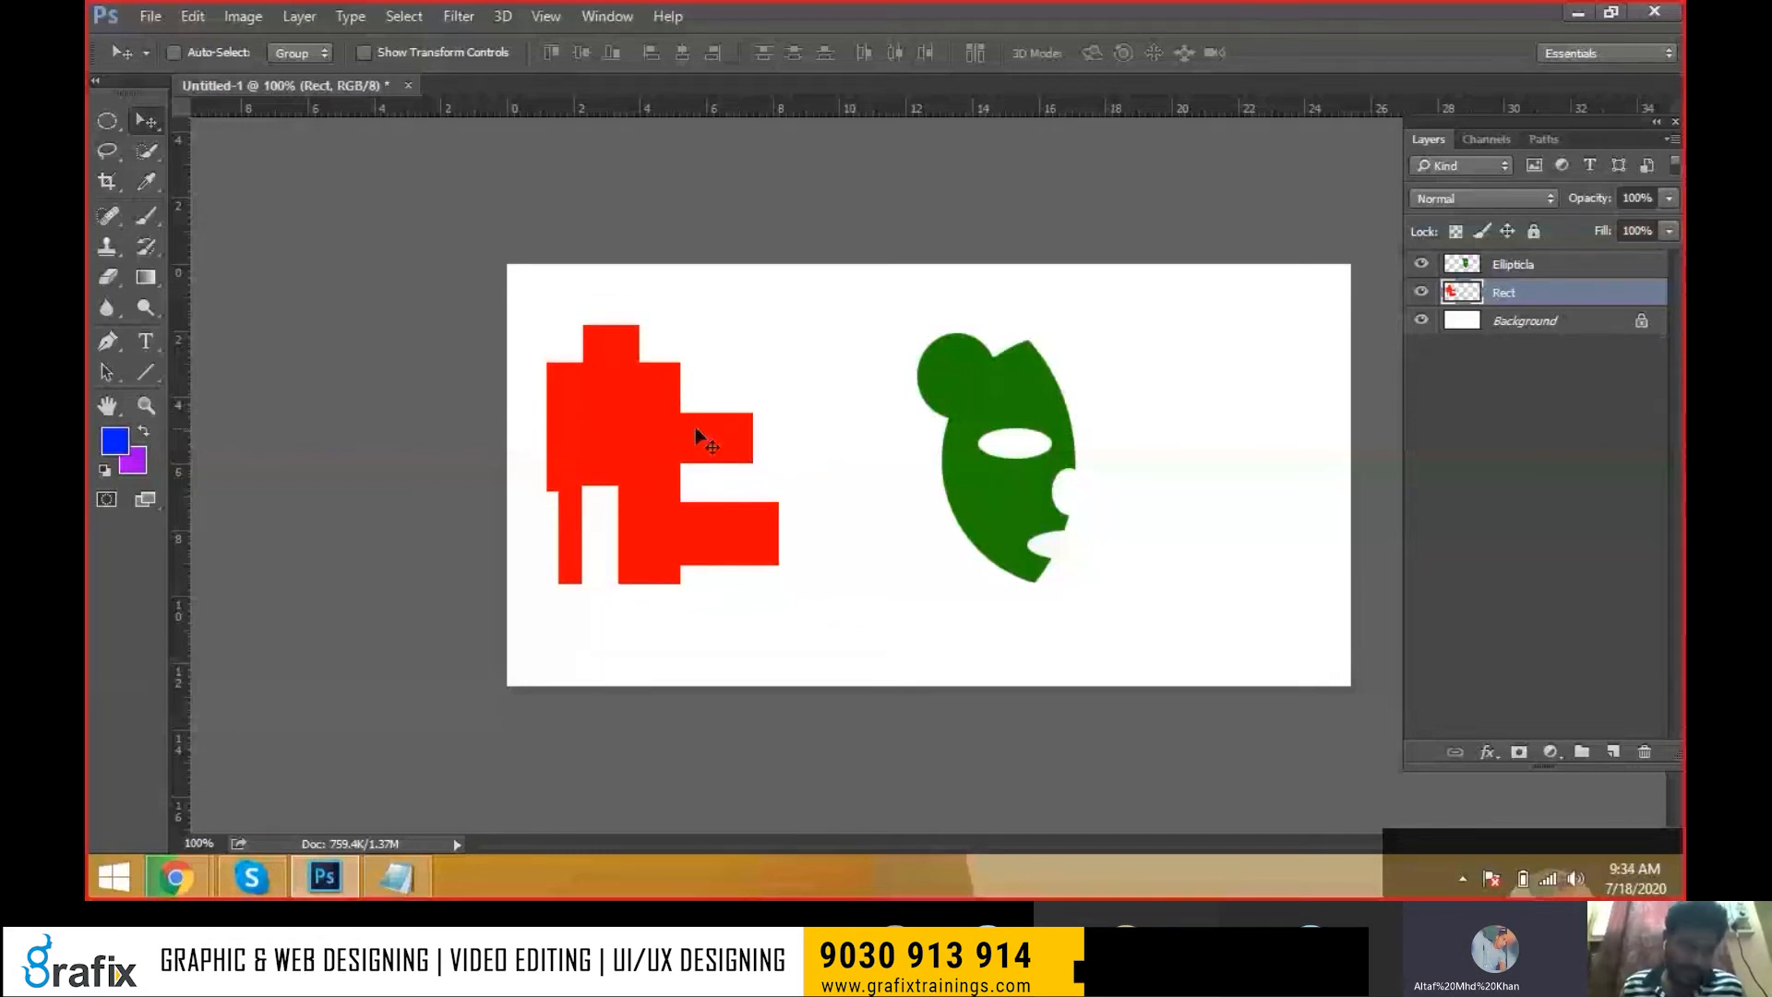
# Try filling the whole Rect layer with the blue foreground color, and undo the fill
pyautogui.hotkey('alt', 'BackSpace')
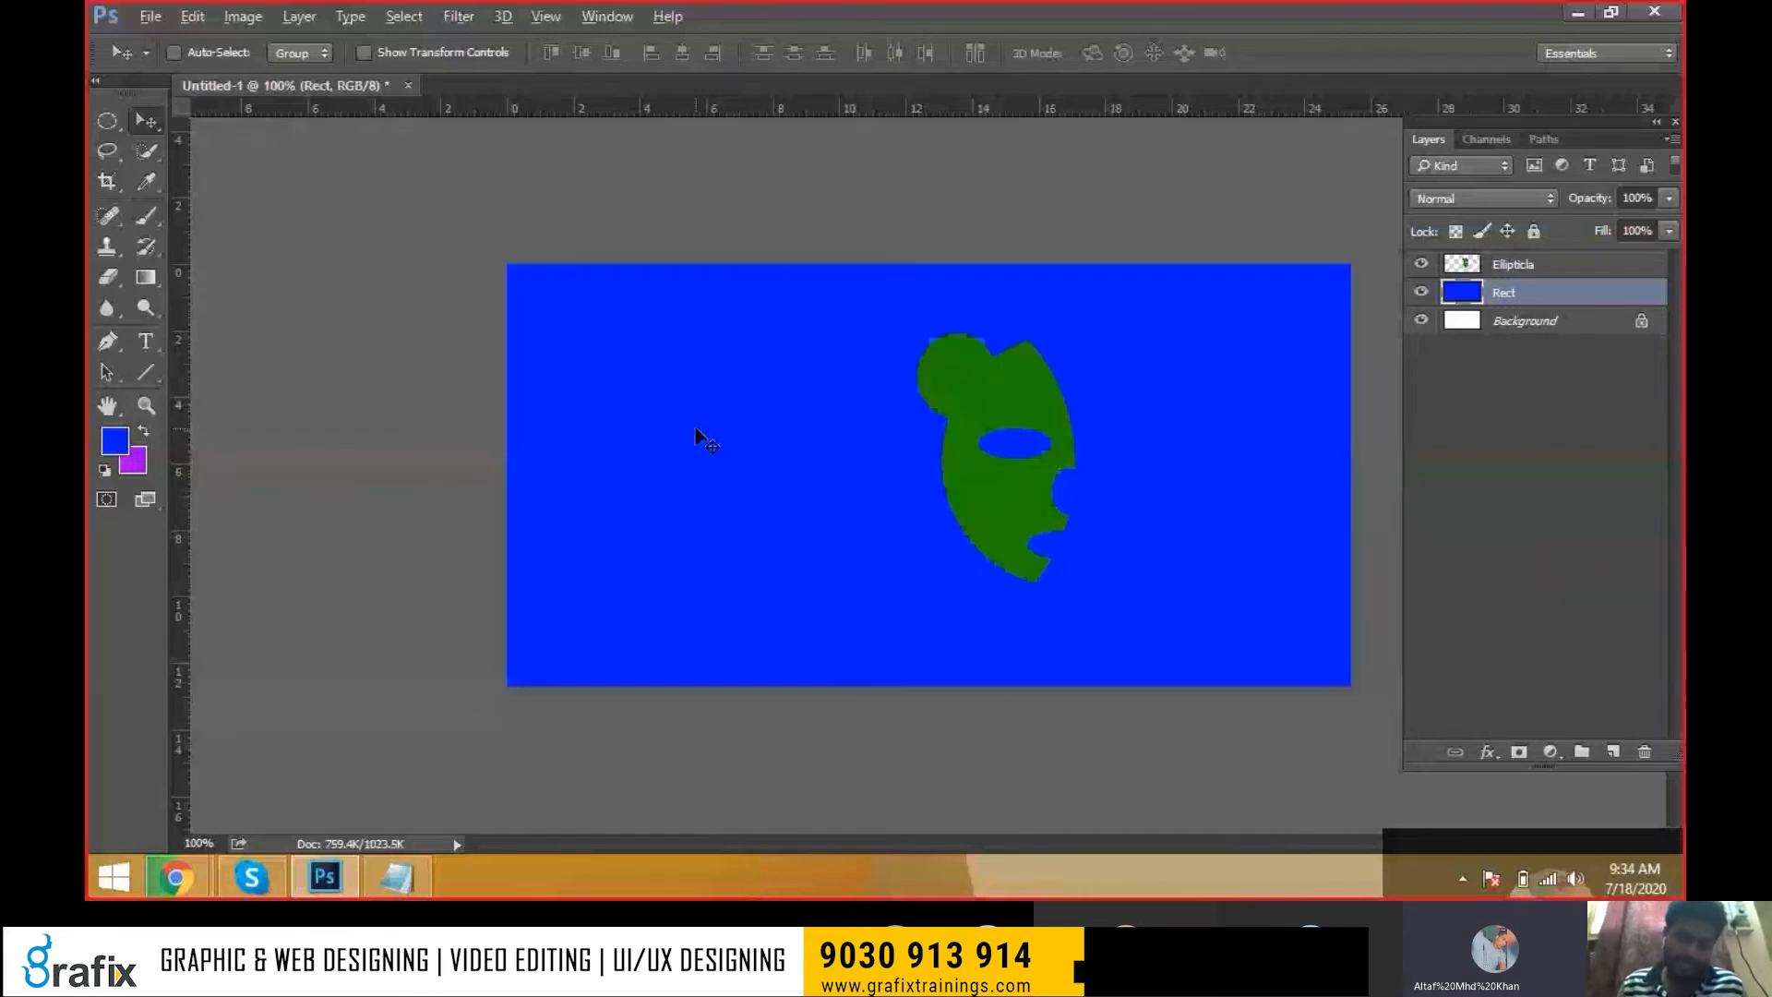
pyautogui.press('alt')
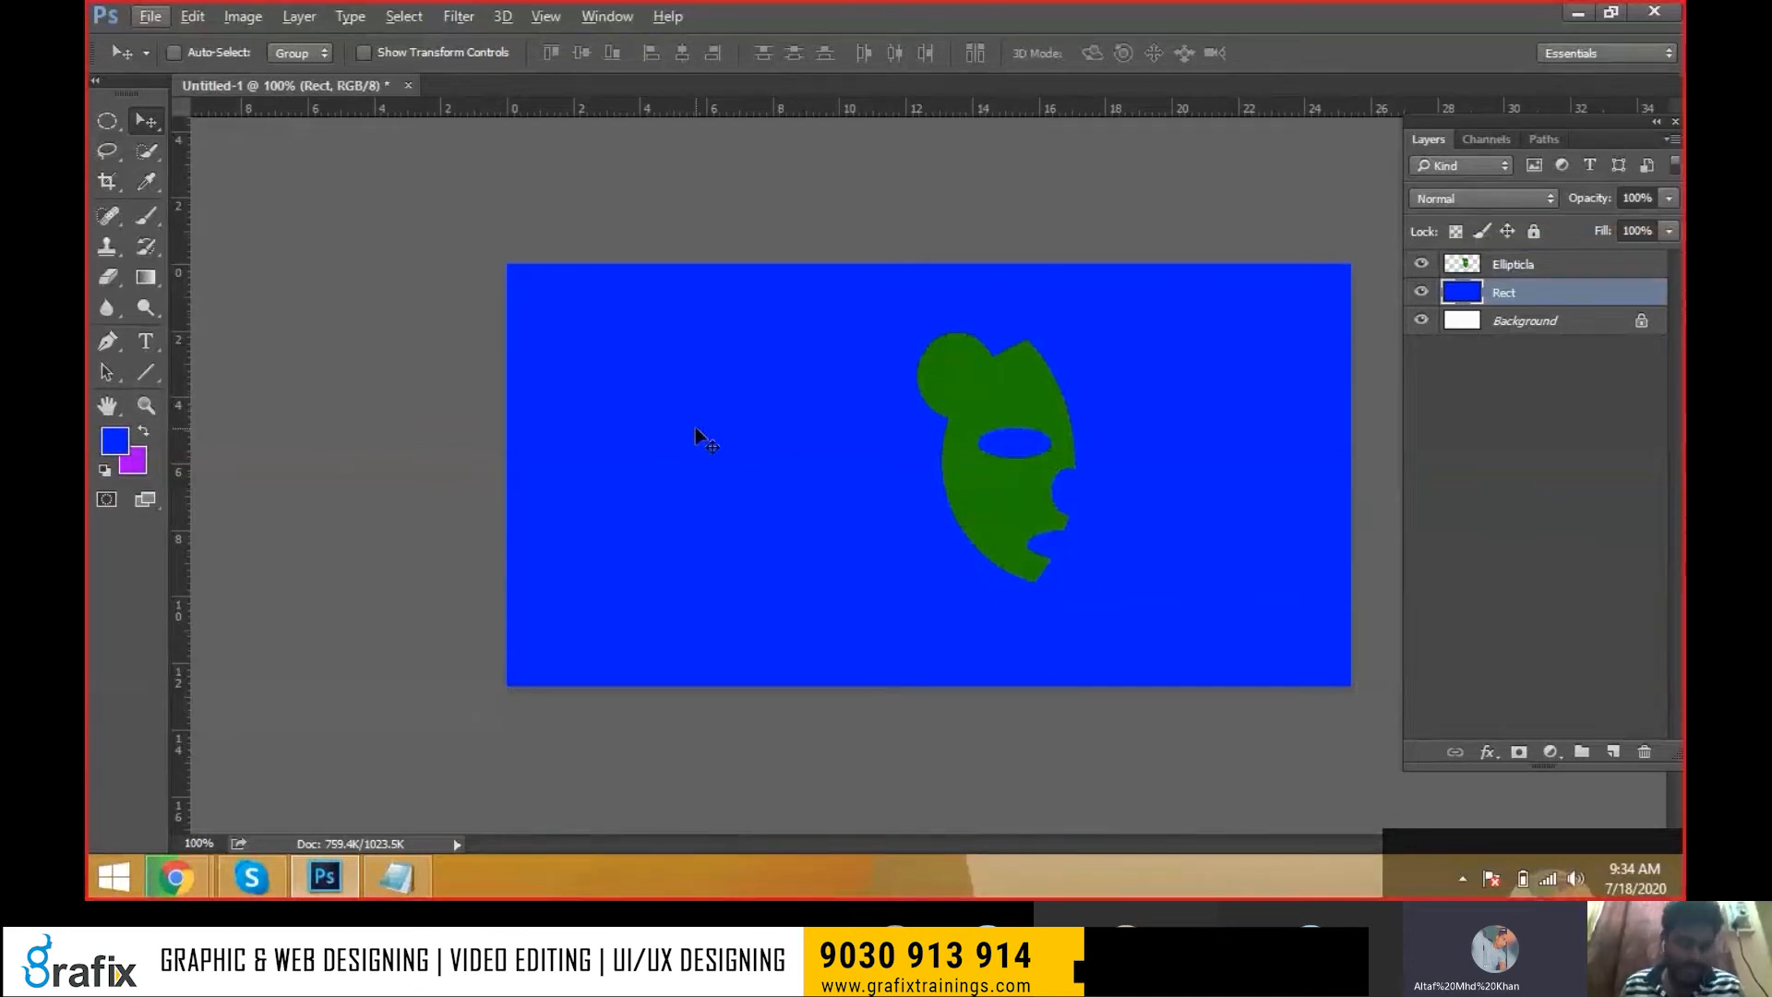
pyautogui.press('ctrl')
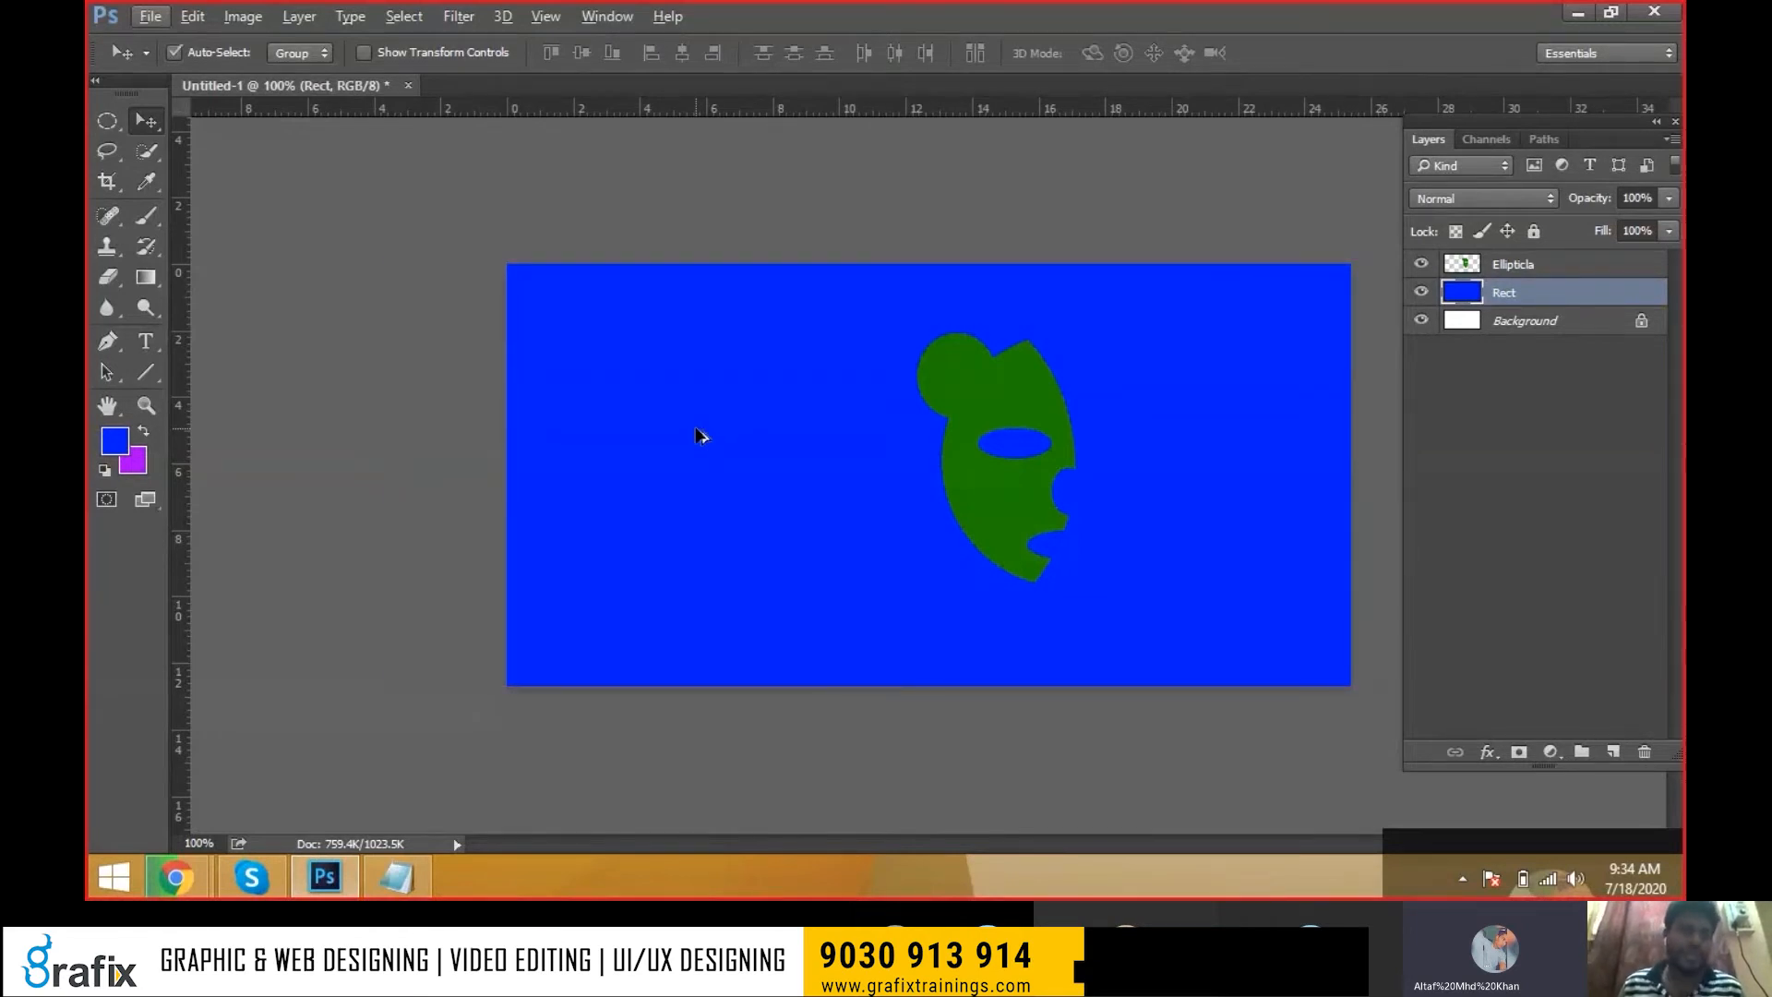
pyautogui.hotkey('ctrl', 'z')
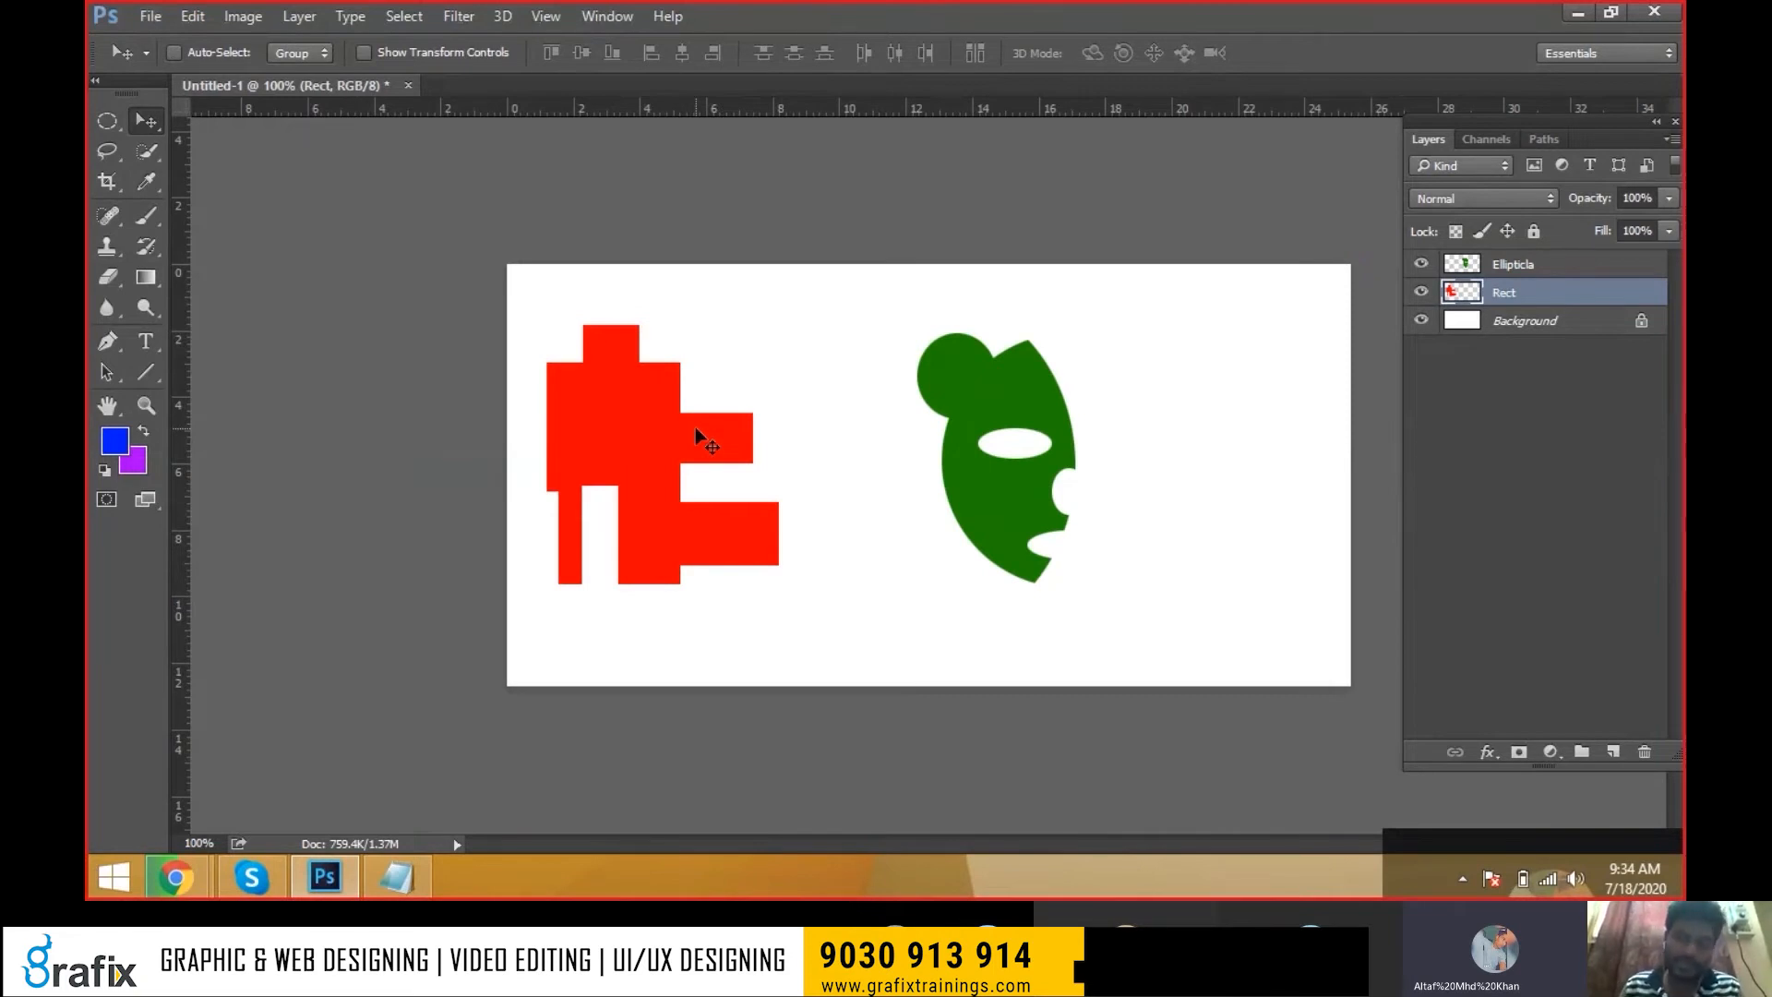
# Hide the Rect layer and show it again to check which shape it contains
pyautogui.click(1421, 292)
pyautogui.click(1421, 291)
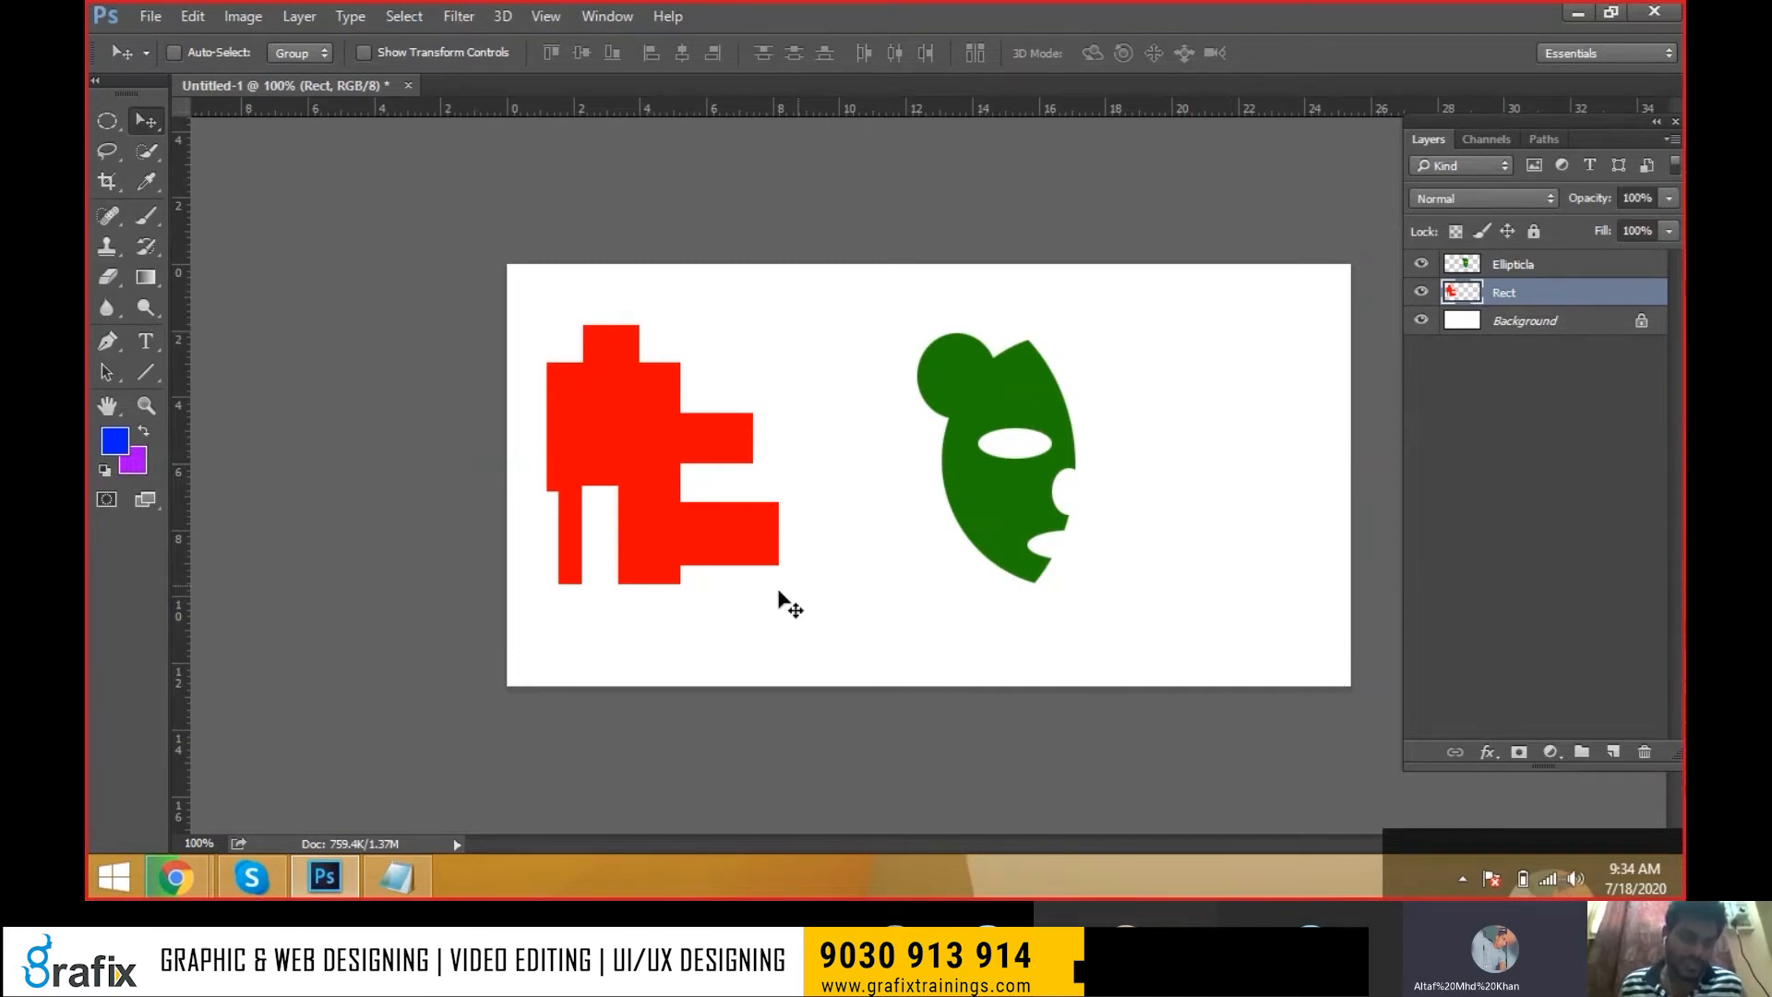
pyautogui.click(559, 342)
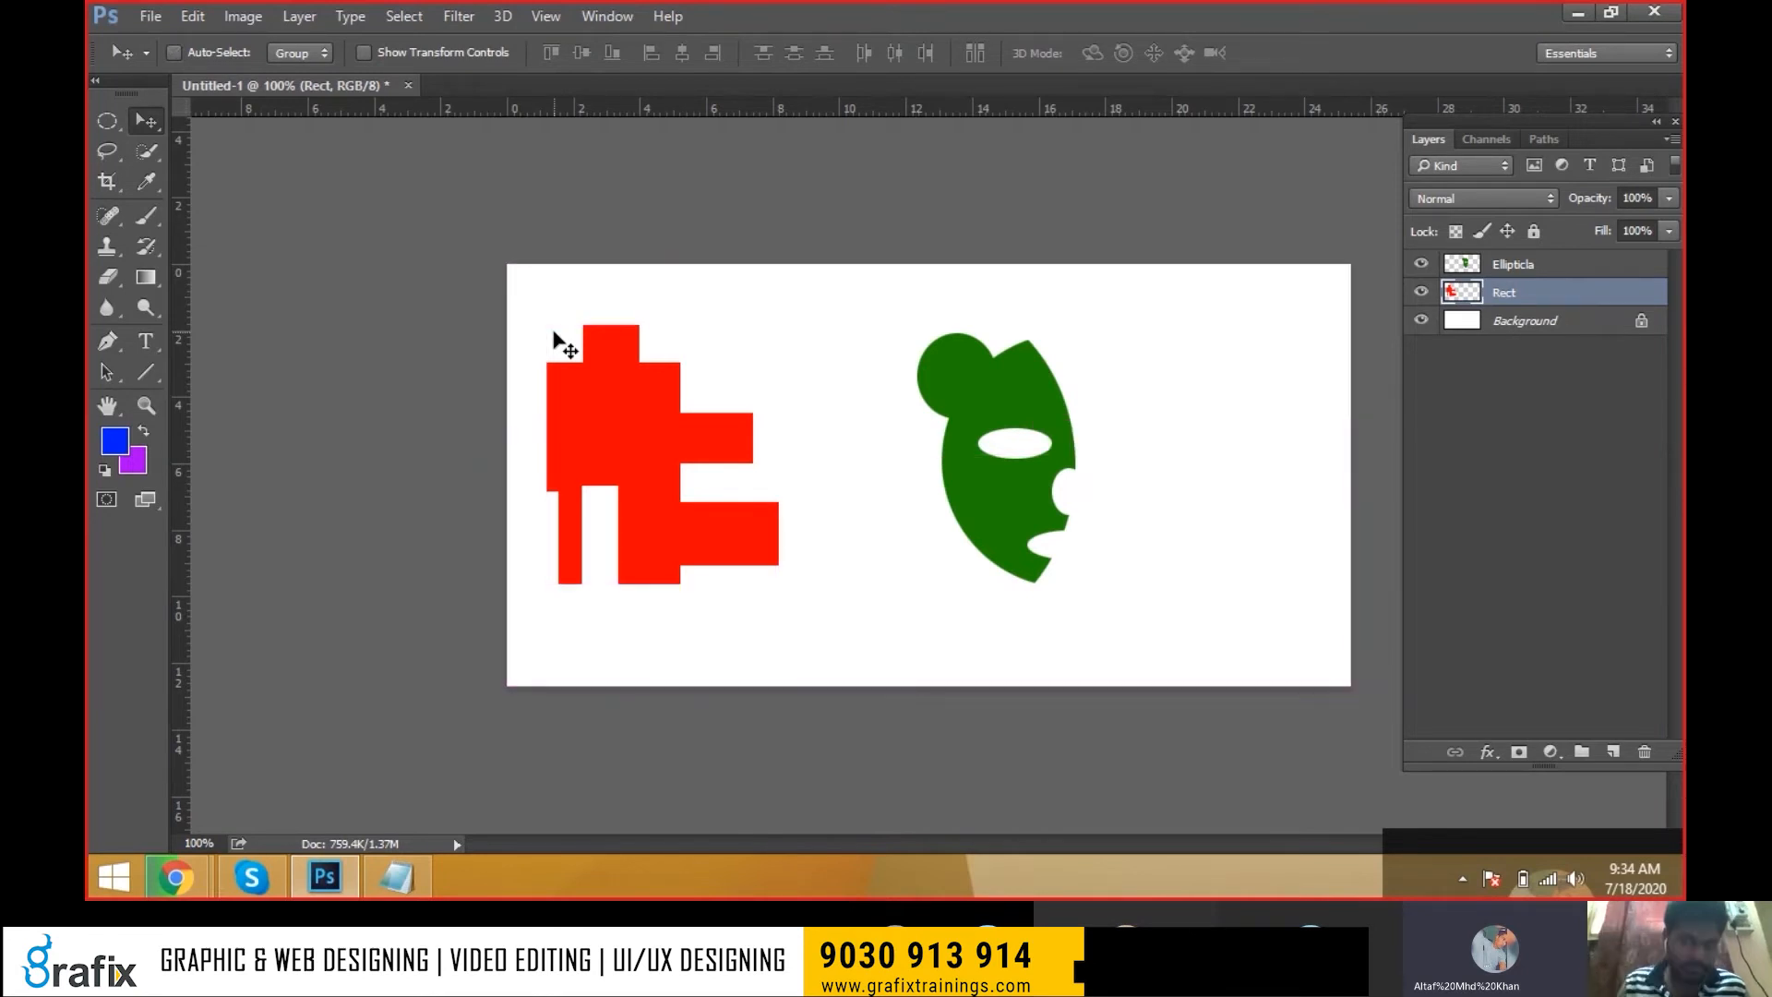
# Load the red shape's outline as a selection from the Rect layer, and deselect it
pyautogui.press('ctrl')
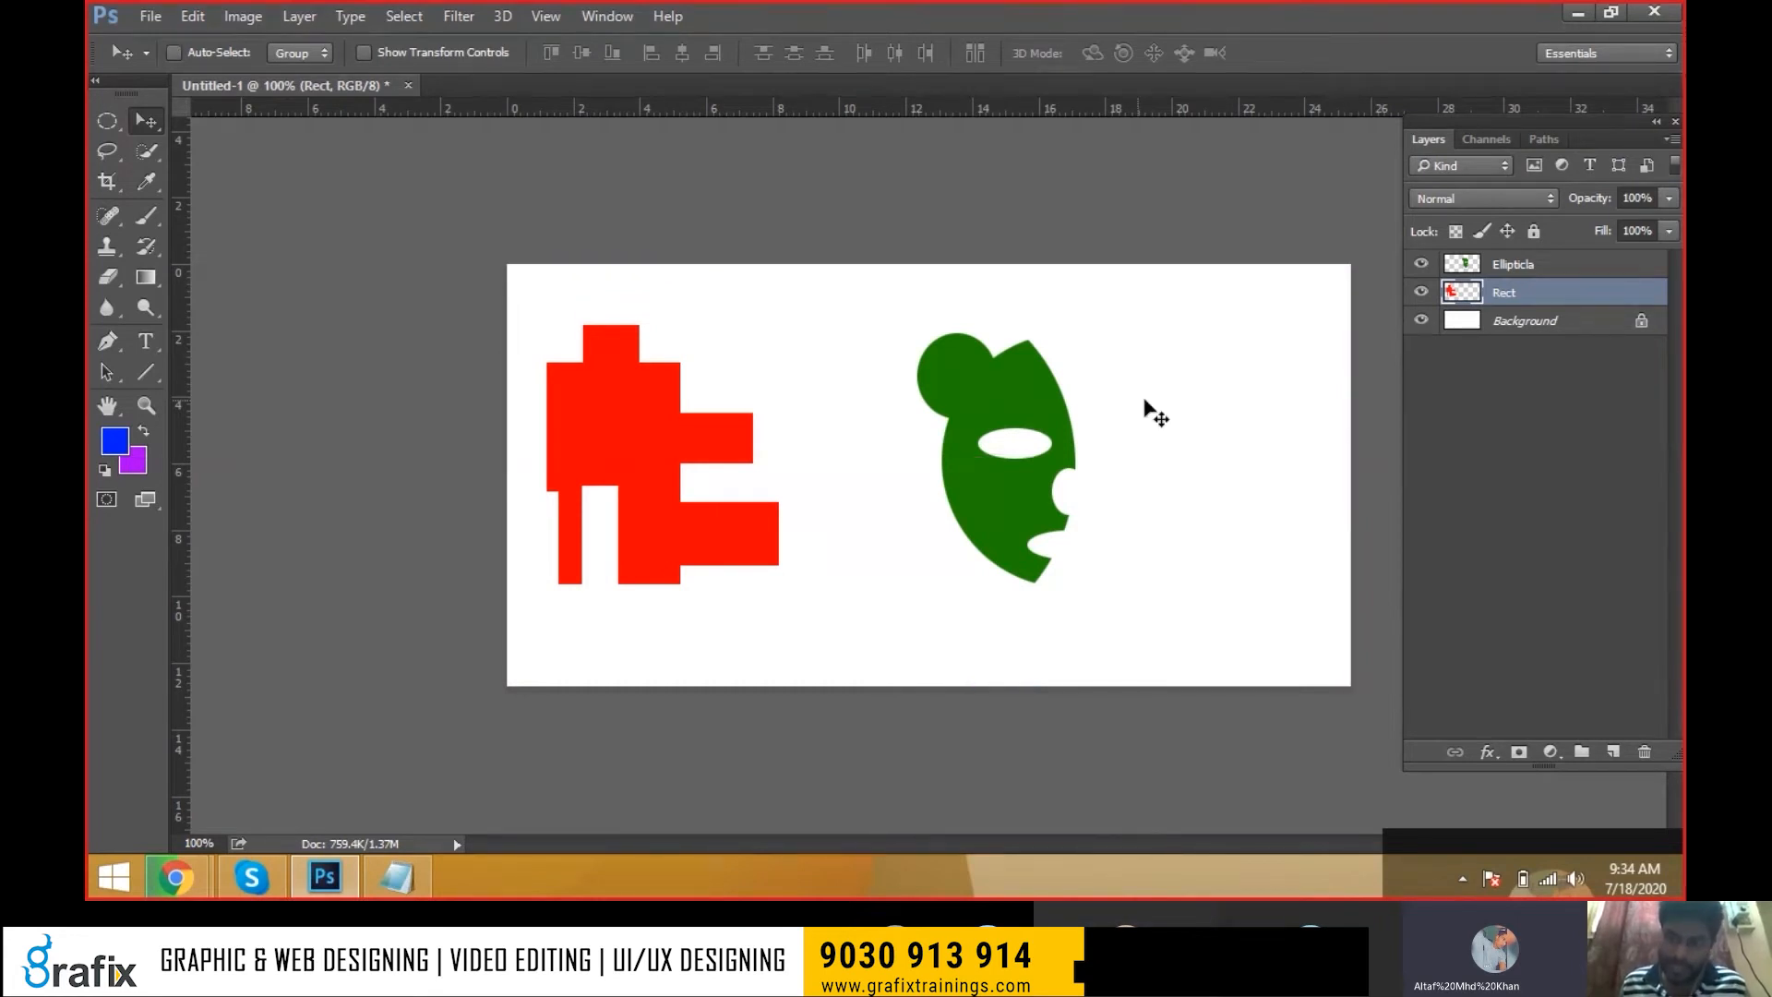
pyautogui.keyDown('ctrl'); pyautogui.click(1478, 300); pyautogui.keyUp('ctrl')
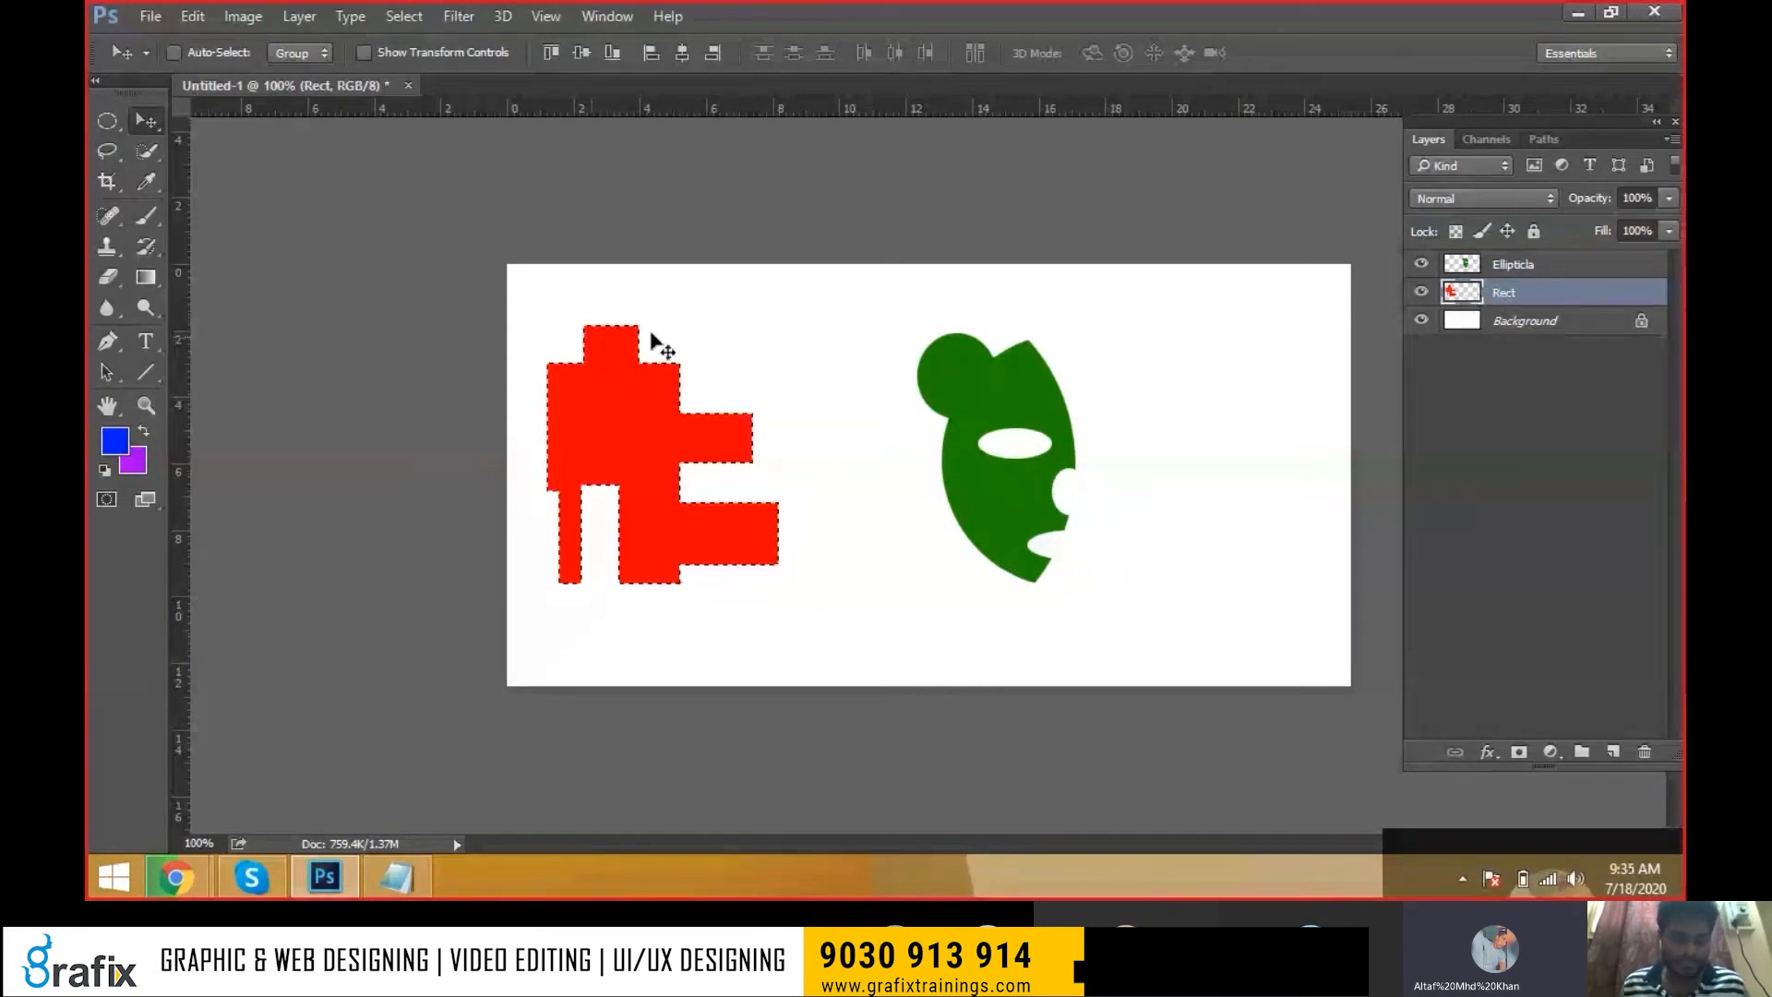
pyautogui.press('ctrl')
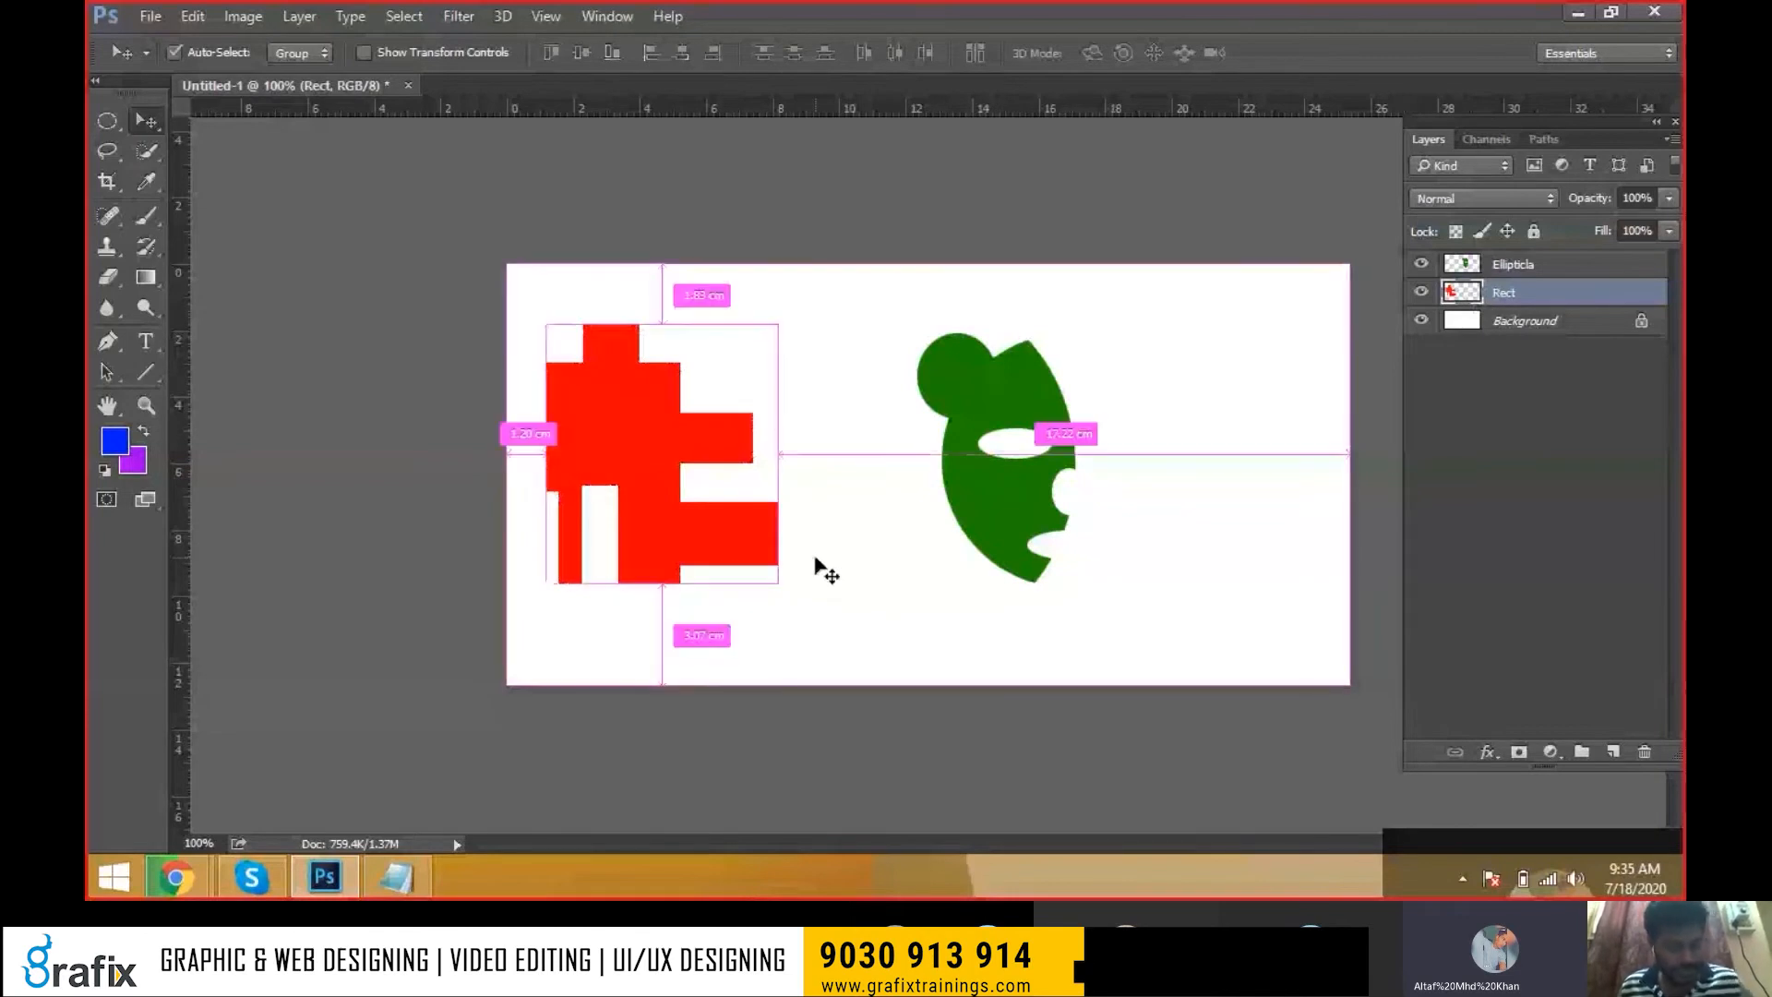
pyautogui.hotkey('ctrl', 'd')
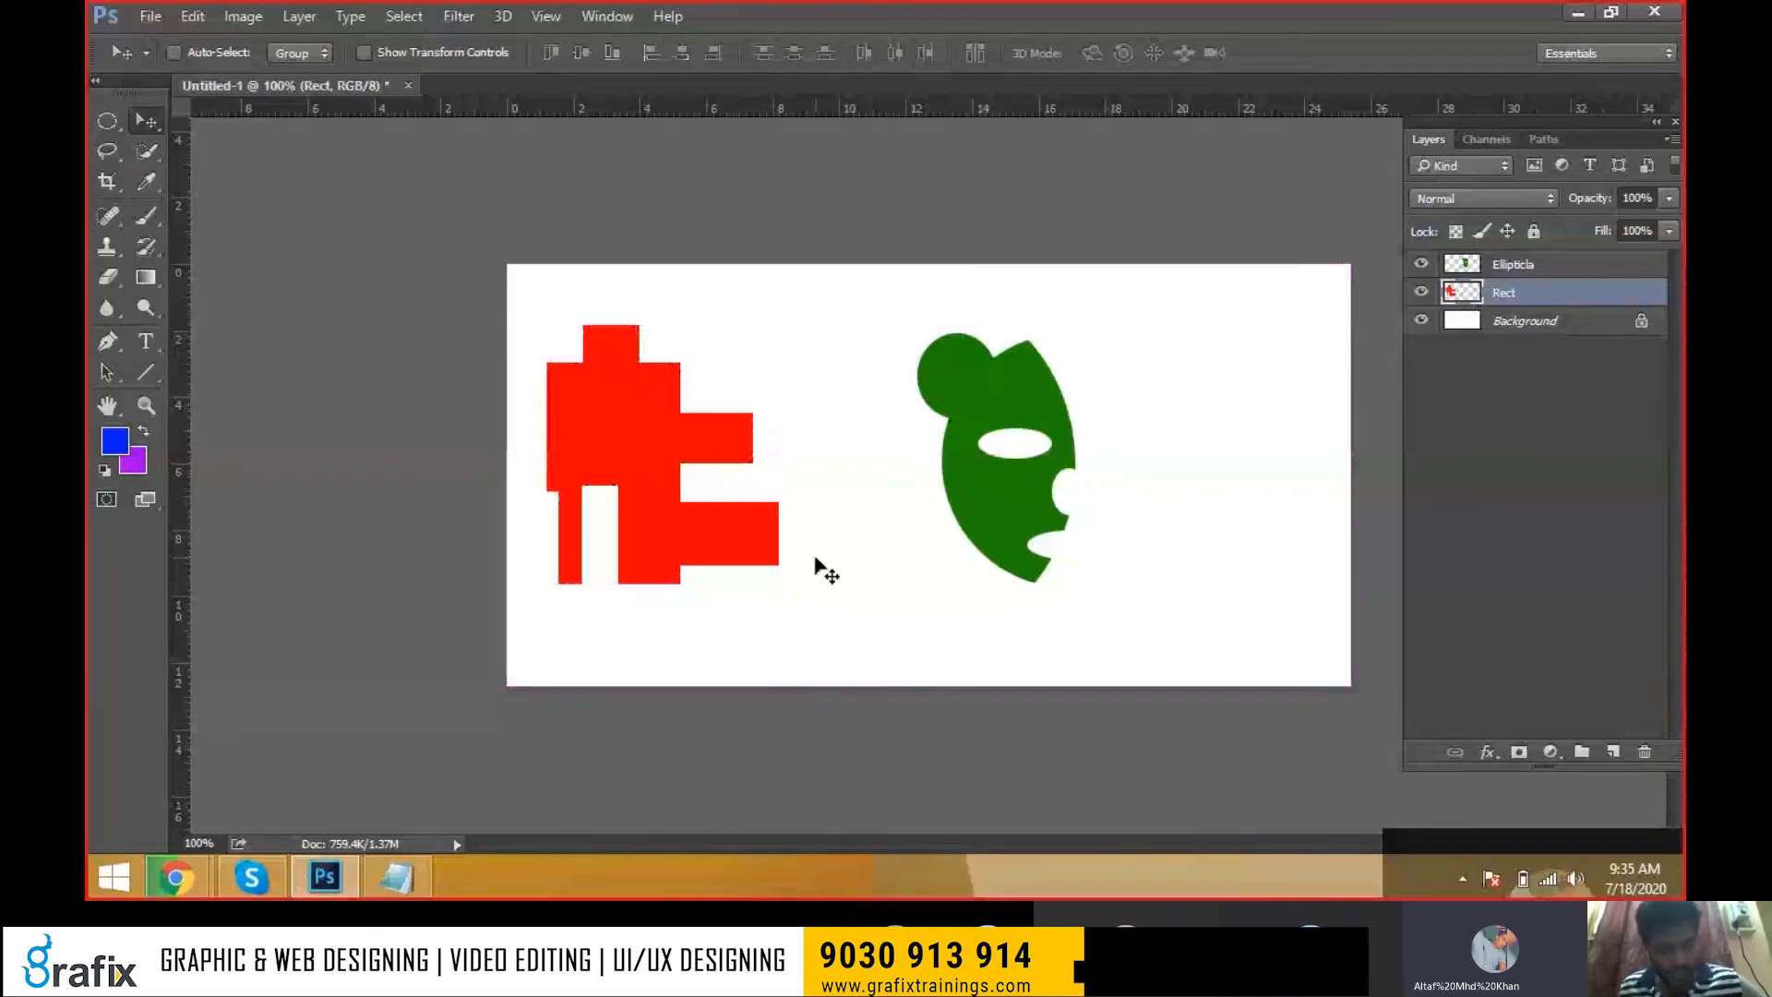
# Load the Rect layer's outline as a selection, and replace it with the outline of the Ellipticla layer
pyautogui.press('ctrl')
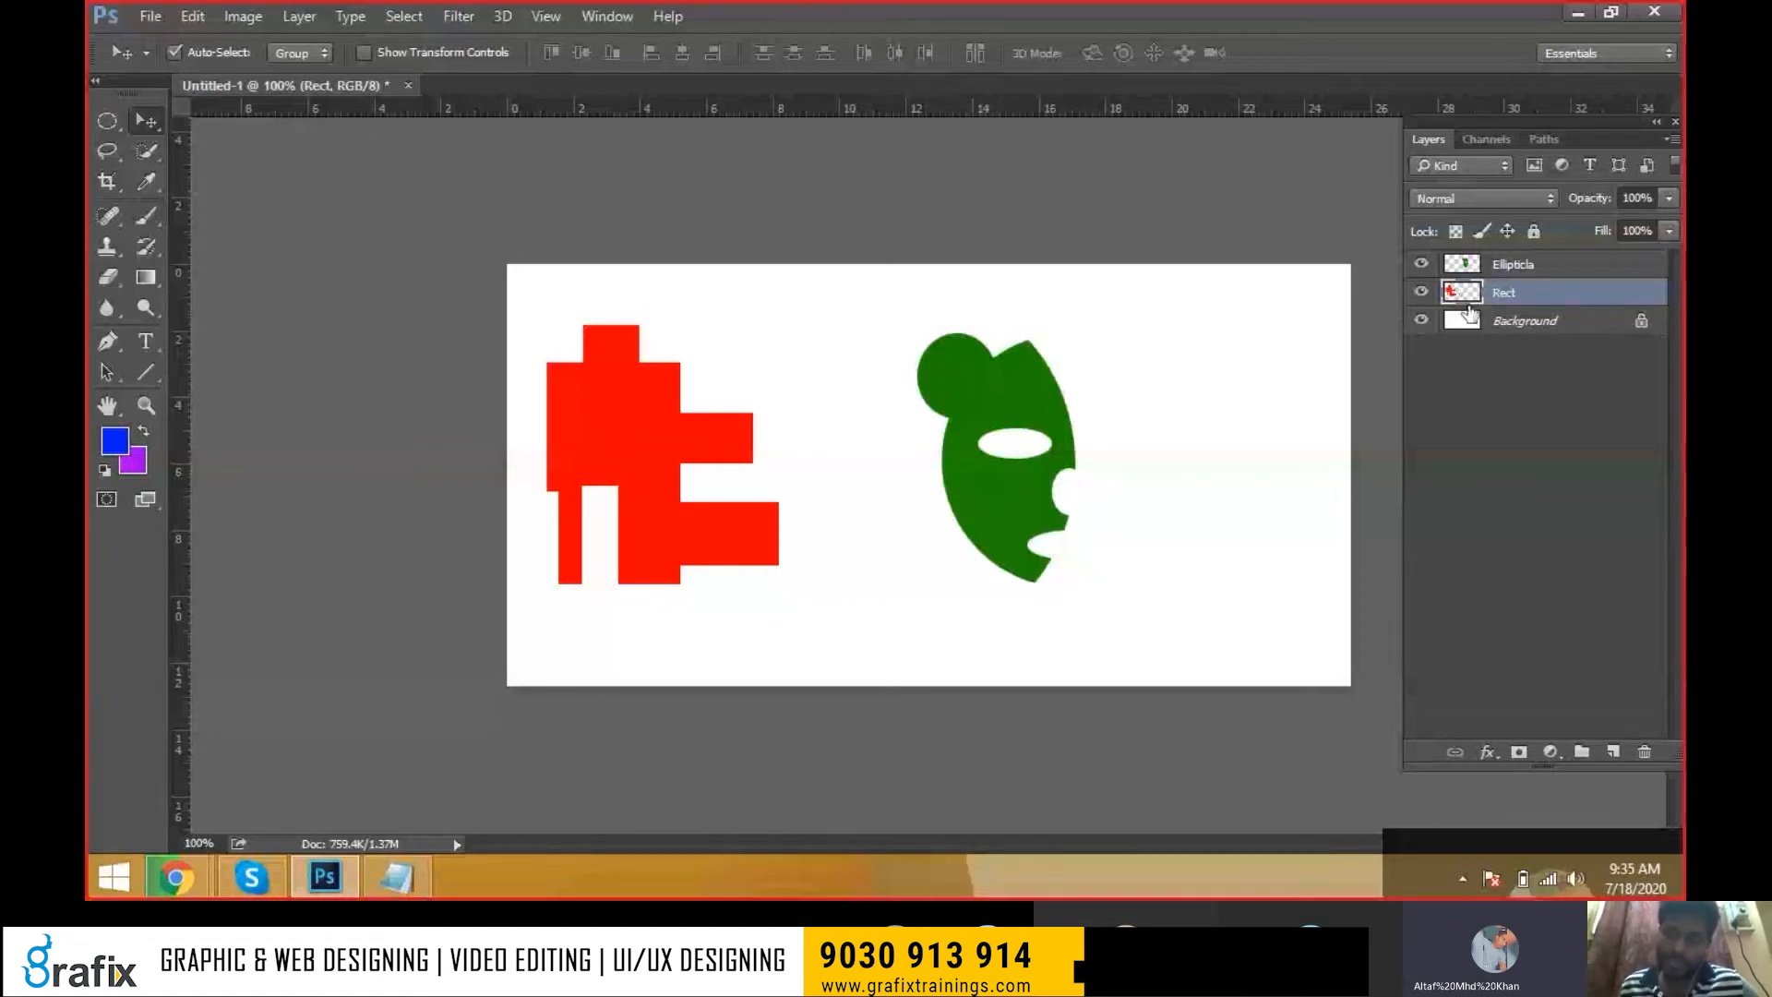
pyautogui.keyDown('ctrl'); pyautogui.click(1456, 297); pyautogui.keyUp('ctrl')
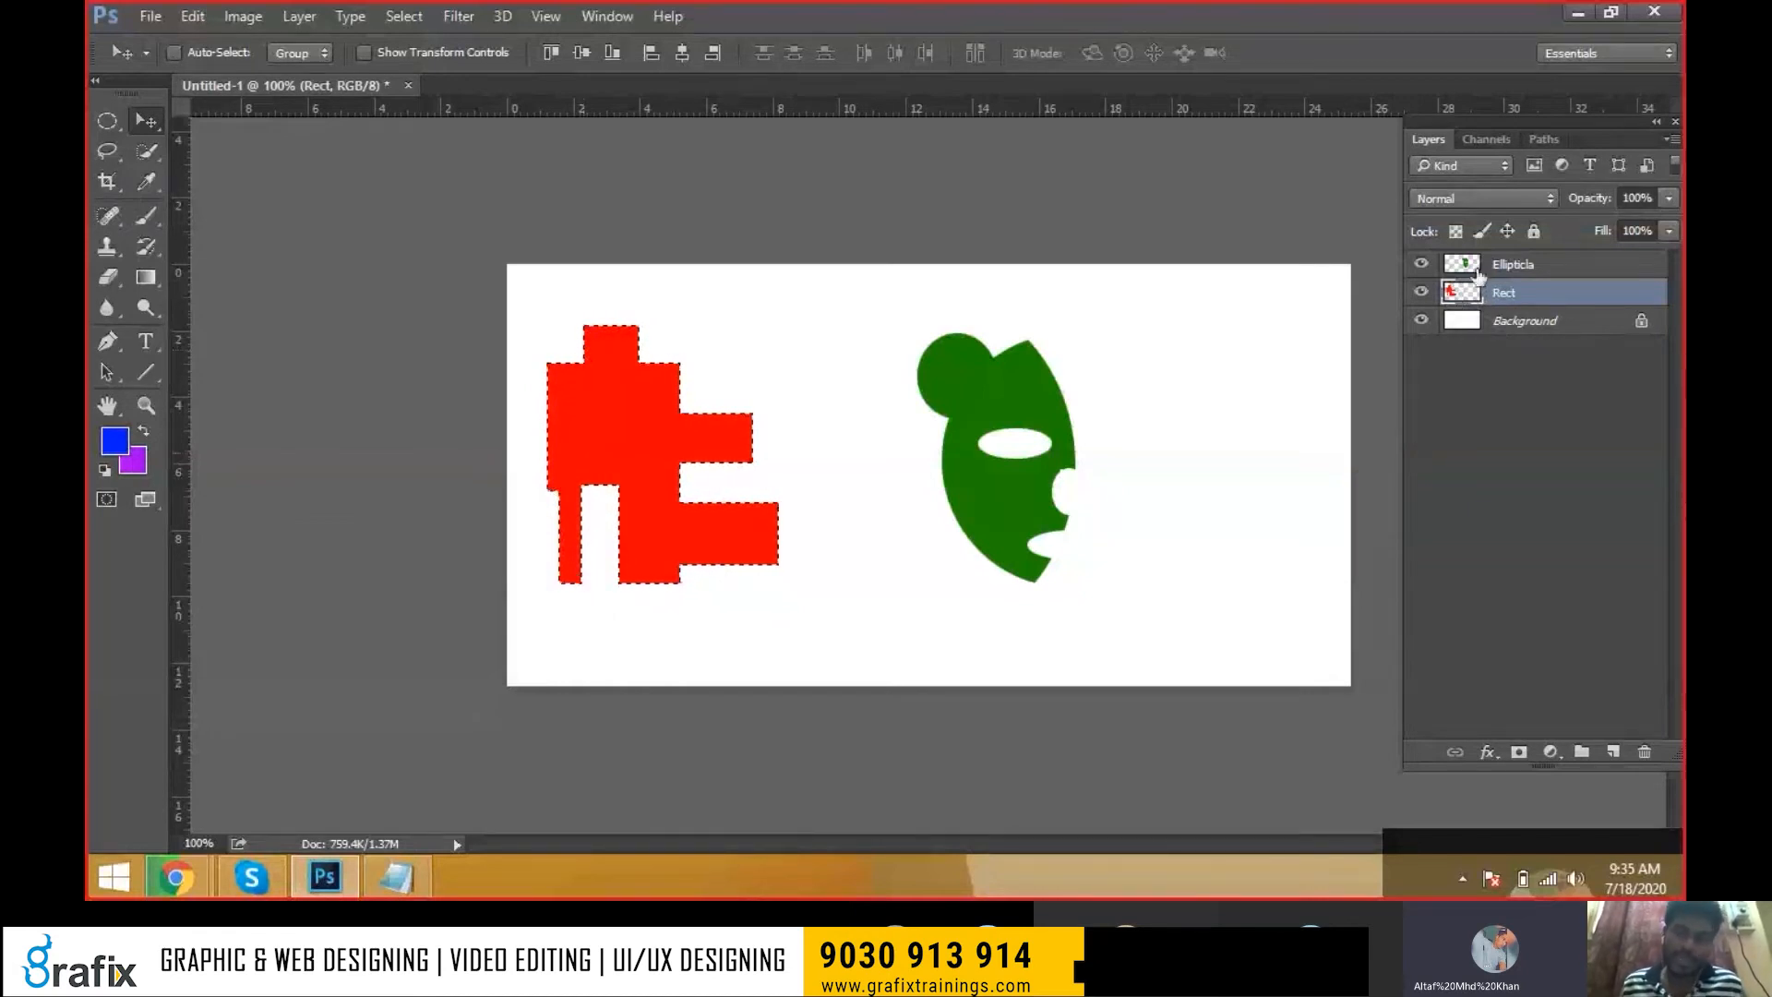
pyautogui.click(1476, 267)
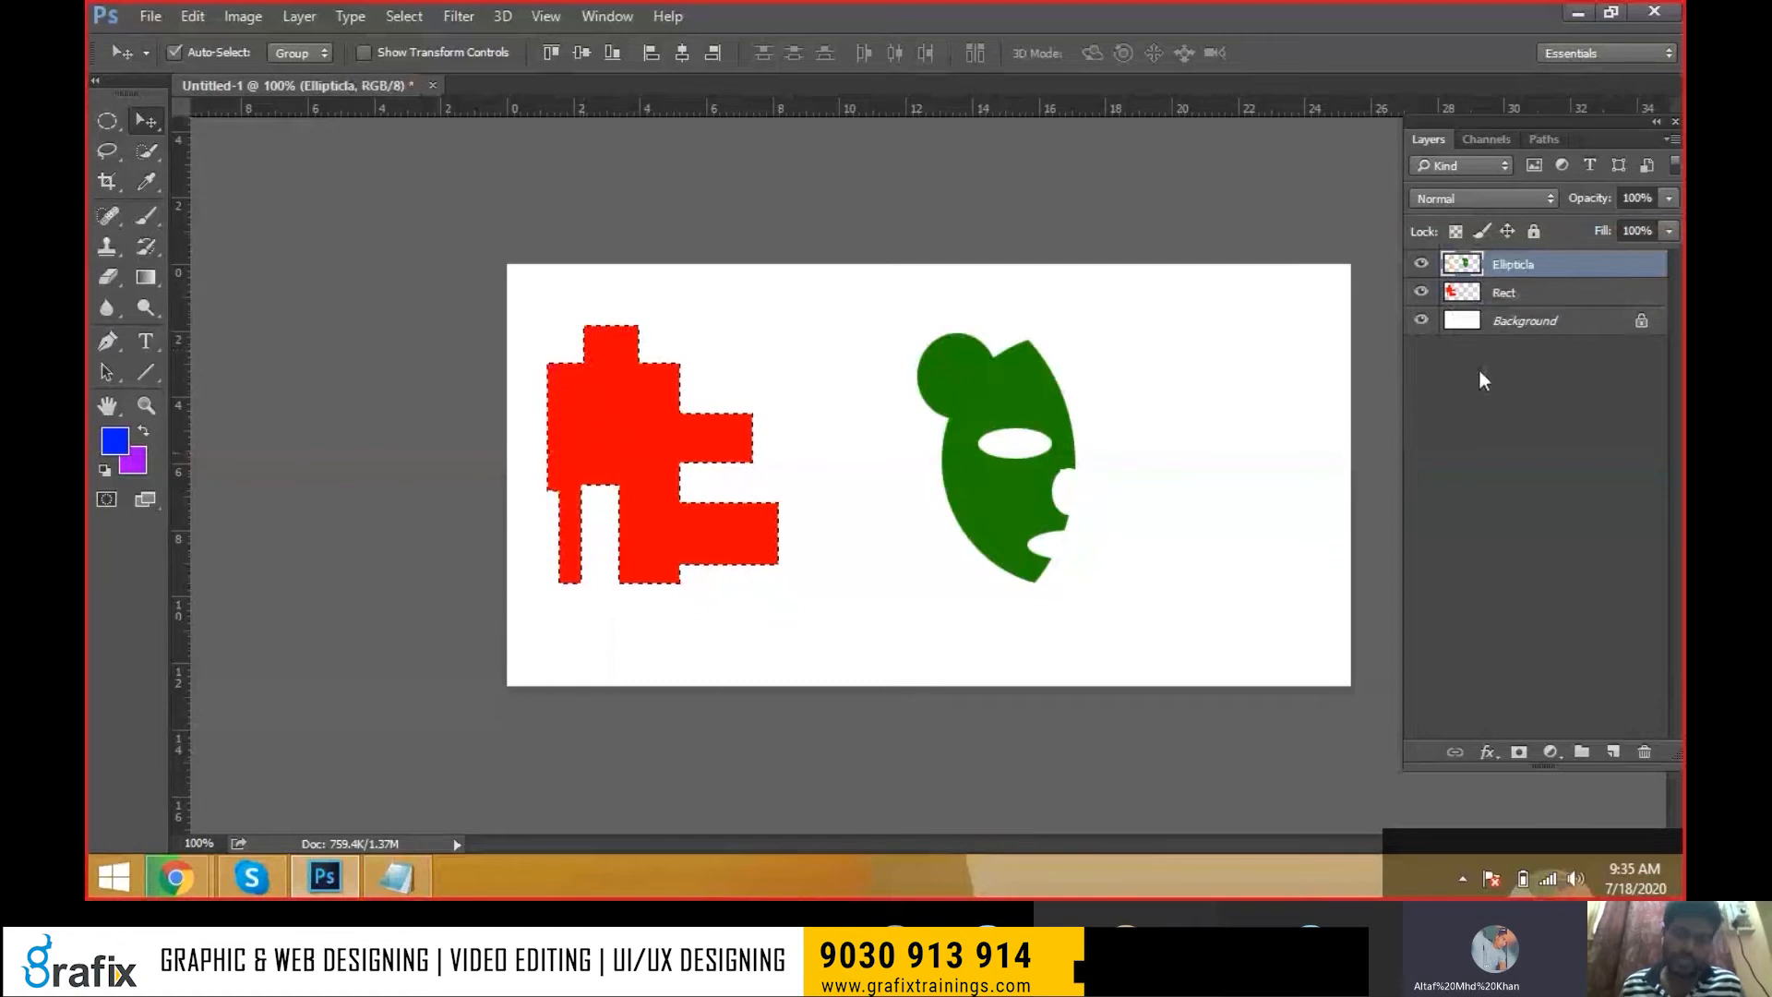
pyautogui.keyDown('ctrl'); pyautogui.click(1465, 268); pyautogui.keyUp('ctrl')
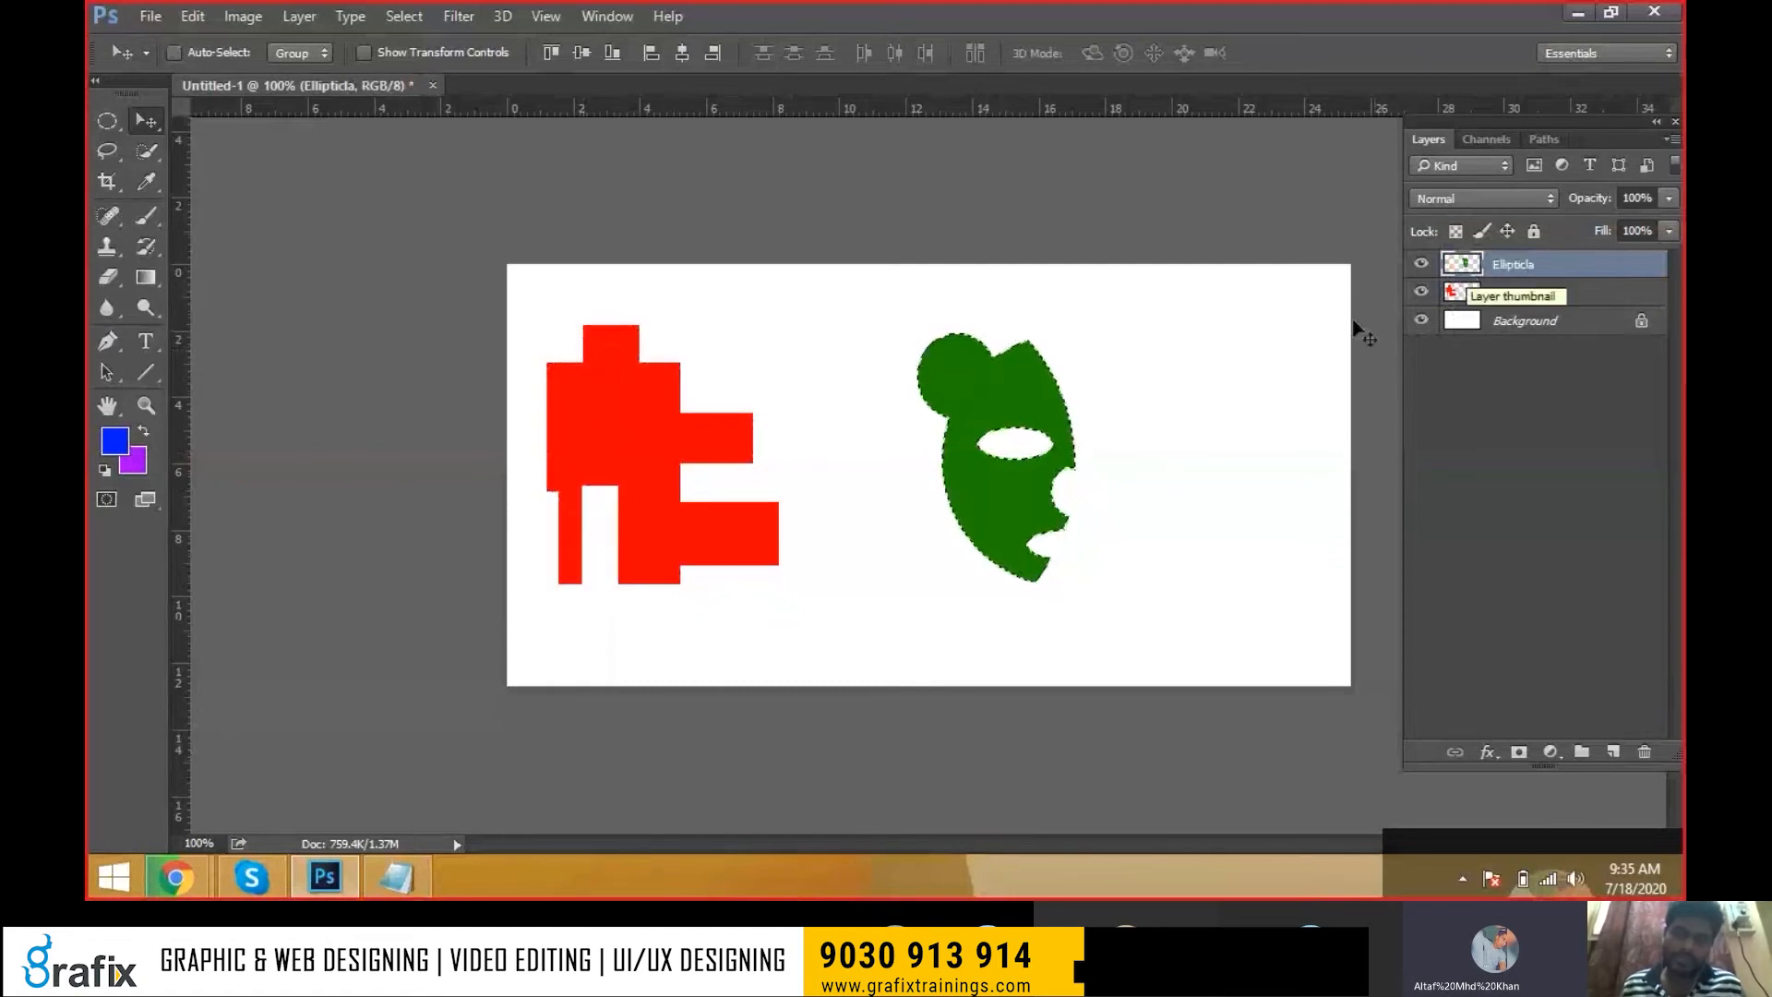
# Load the Rect layer's outline as a selection, fill it with the blue foreground color, and deselect
pyautogui.click(1563, 294)
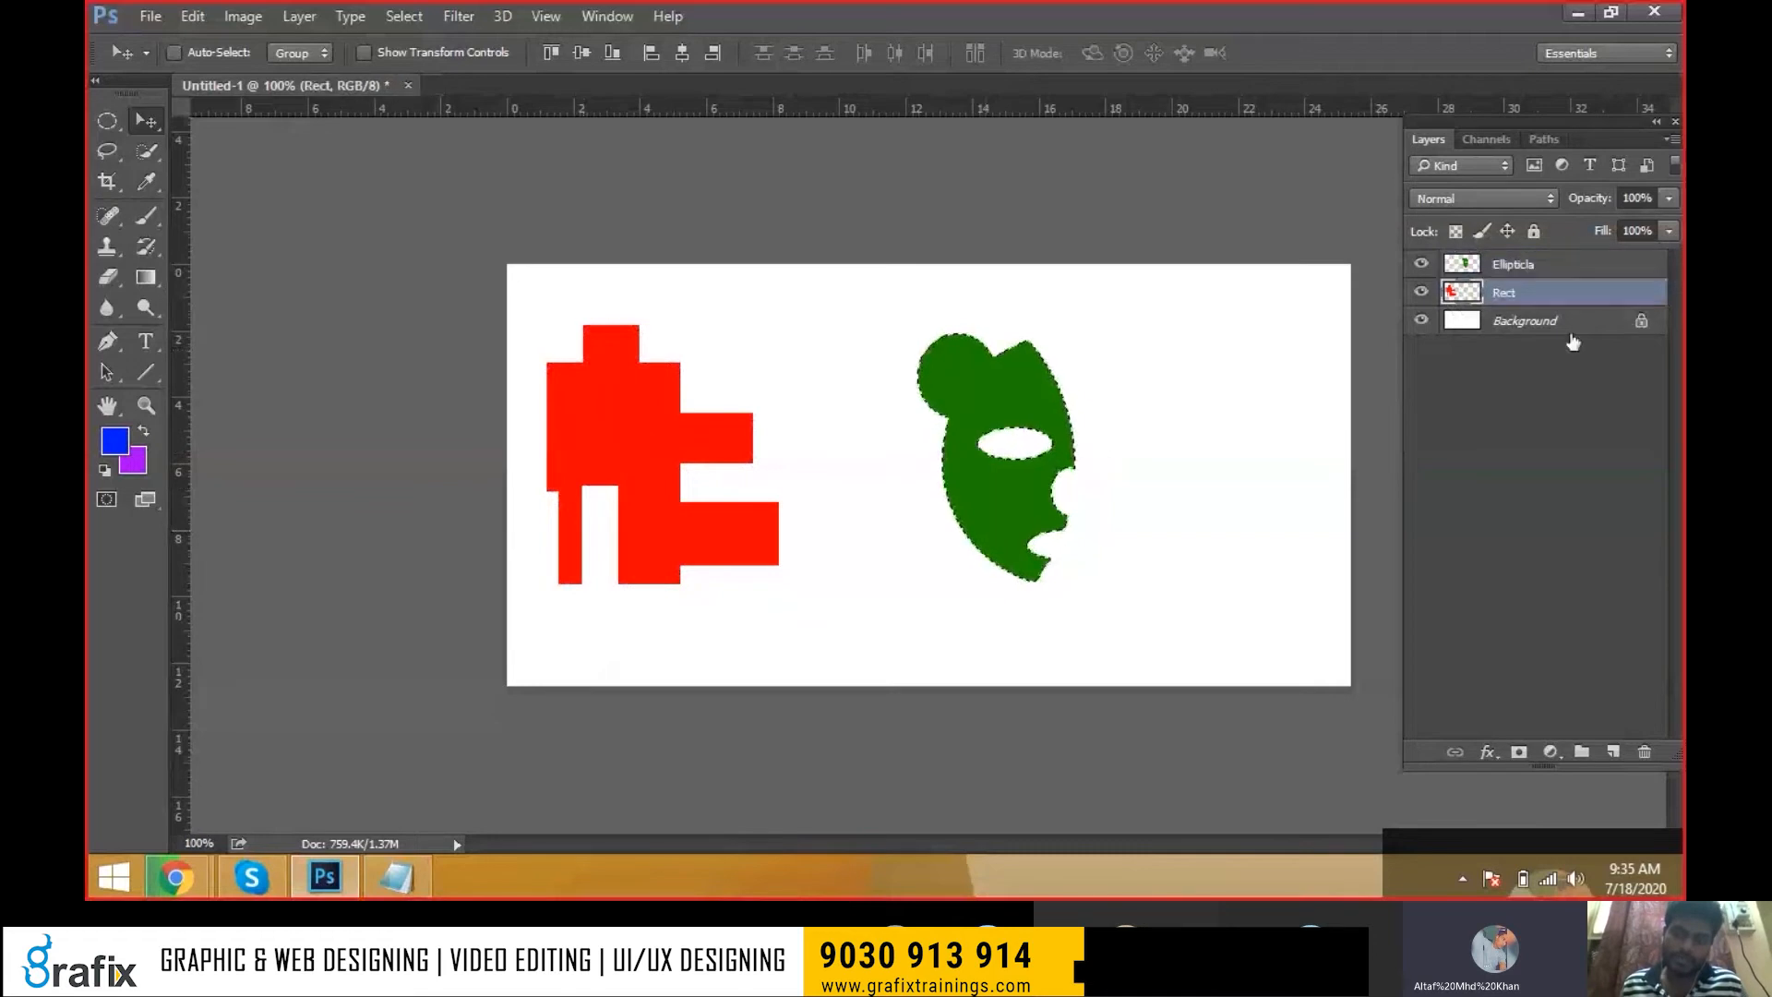
pyautogui.keyDown('ctrl'); pyautogui.click(1461, 293); pyautogui.keyUp('ctrl')
pyautogui.hotkey('alt', 'BackSpace')
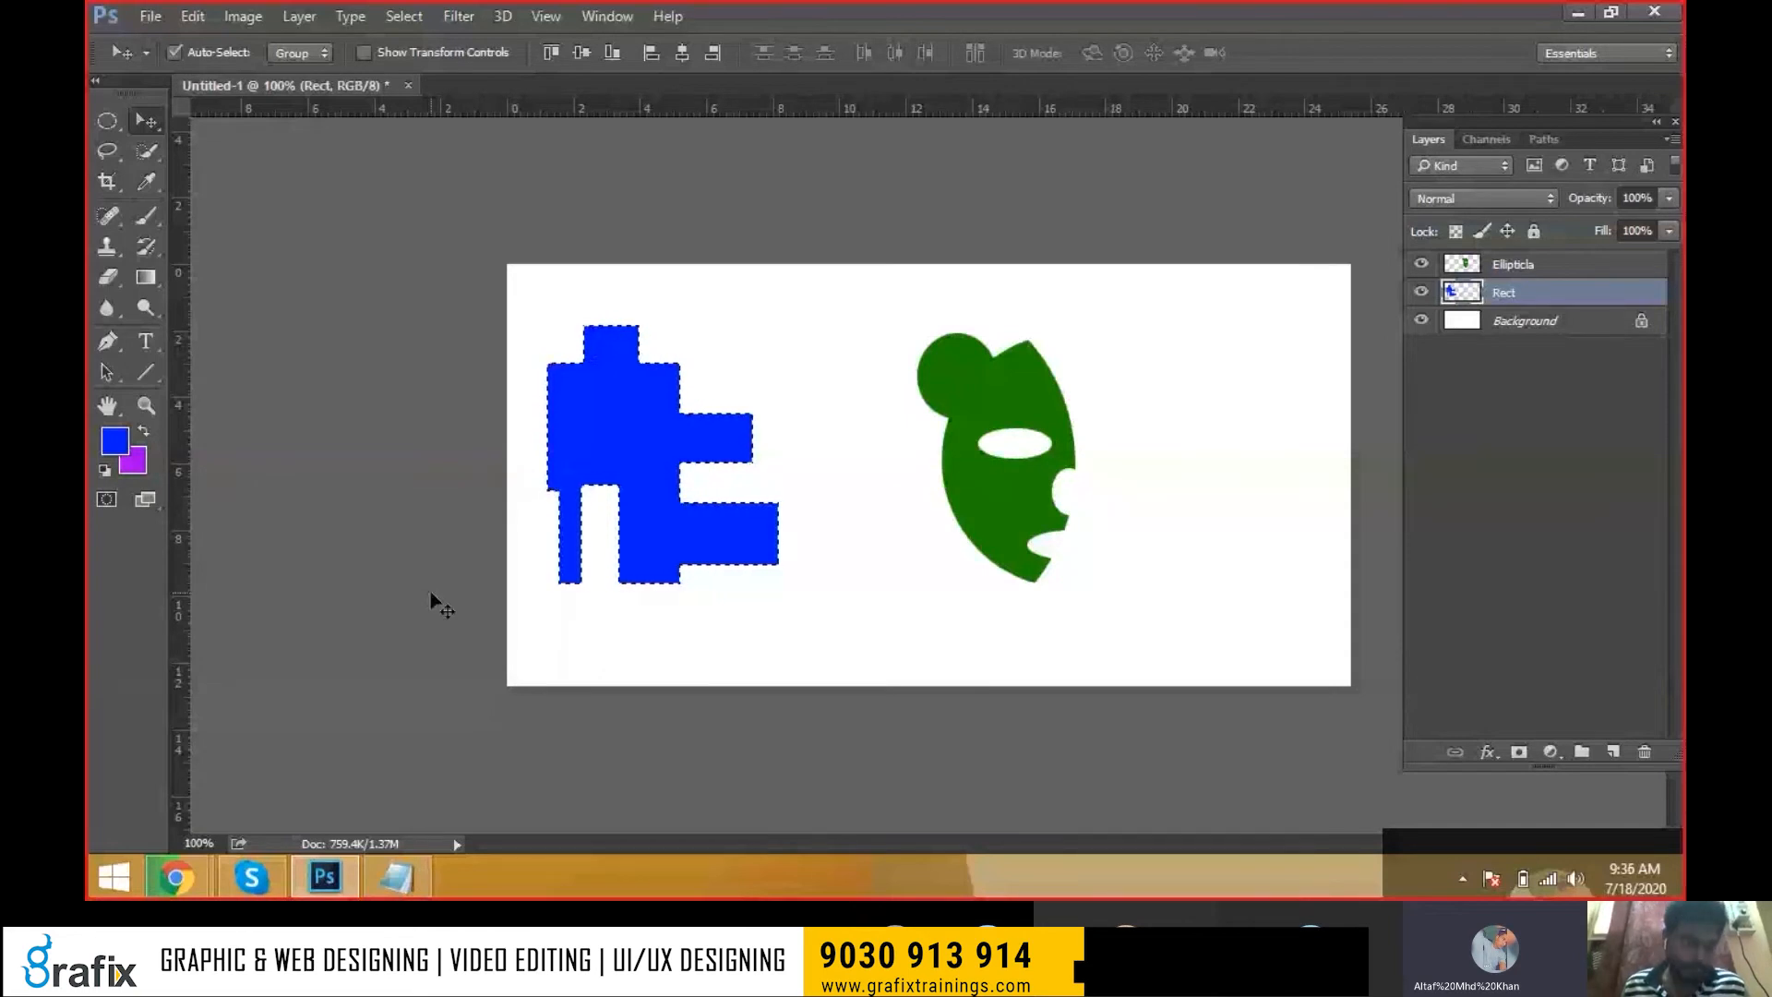
pyautogui.hotkey('ctrl', 'd')
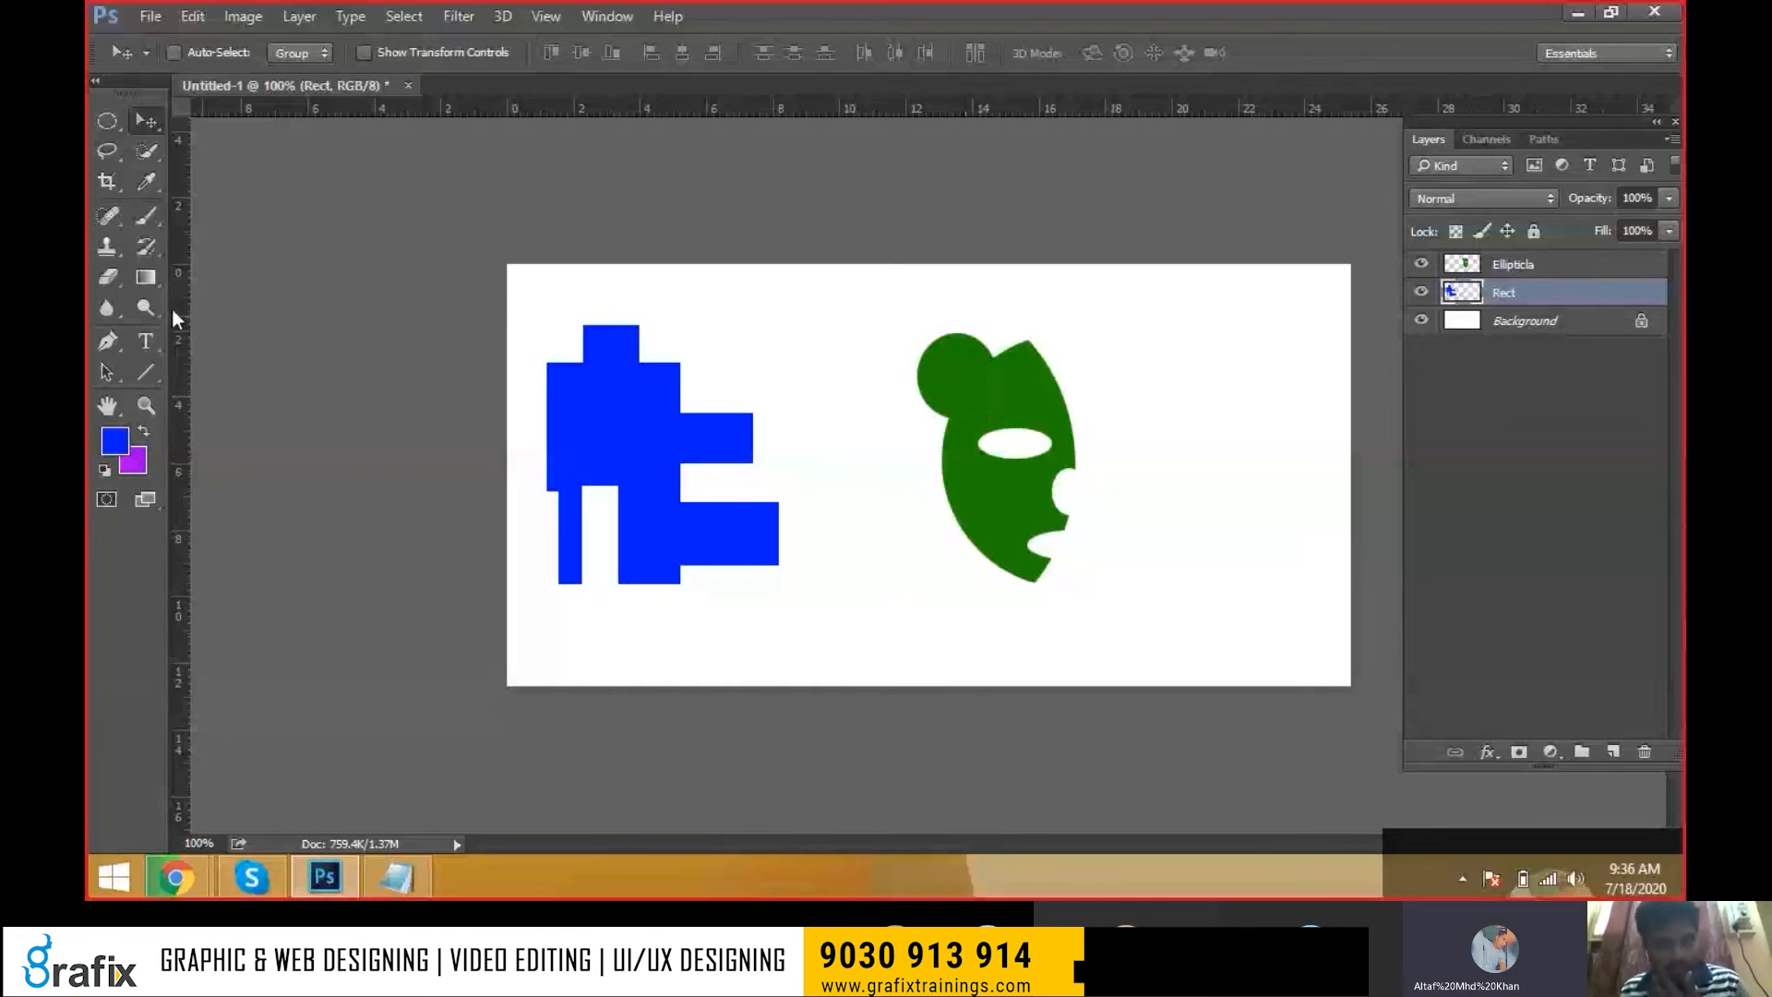
# Select the Ellipticla layer from the green shape on the canvas, and return to the Rect layer from the blue shape
pyautogui.rightClick(1016, 381)
pyautogui.click(1062, 397)
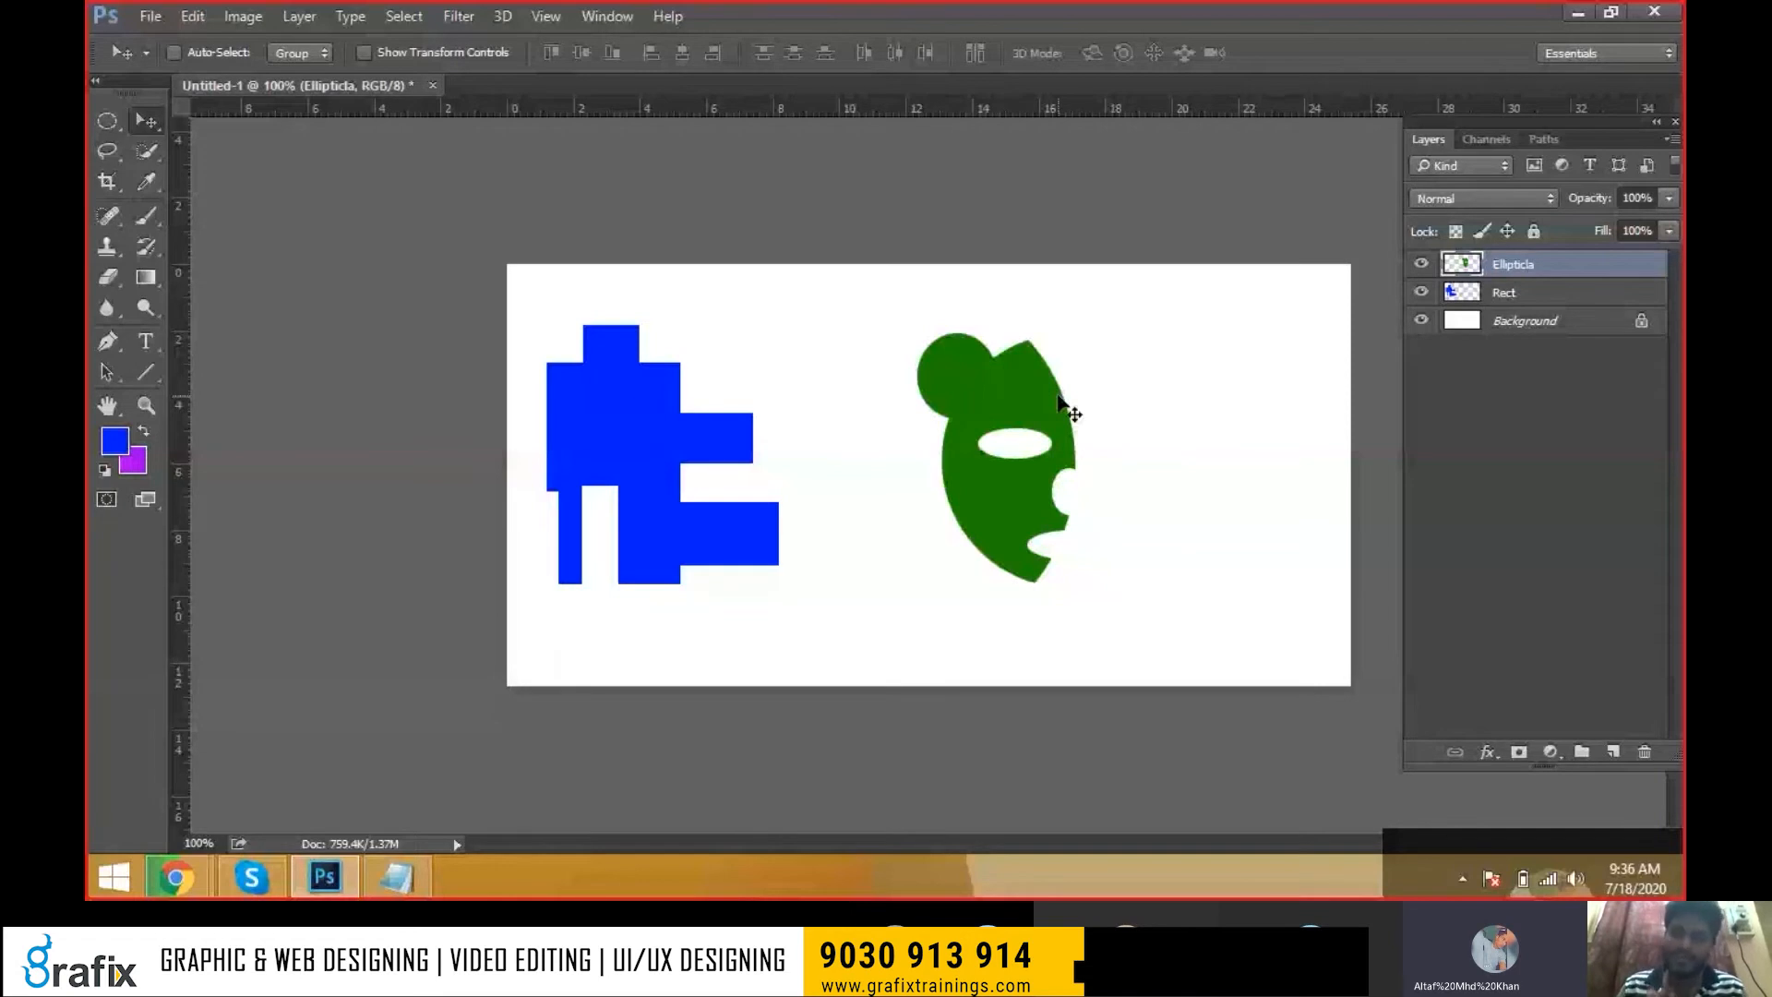
pyautogui.rightClick(609, 408)
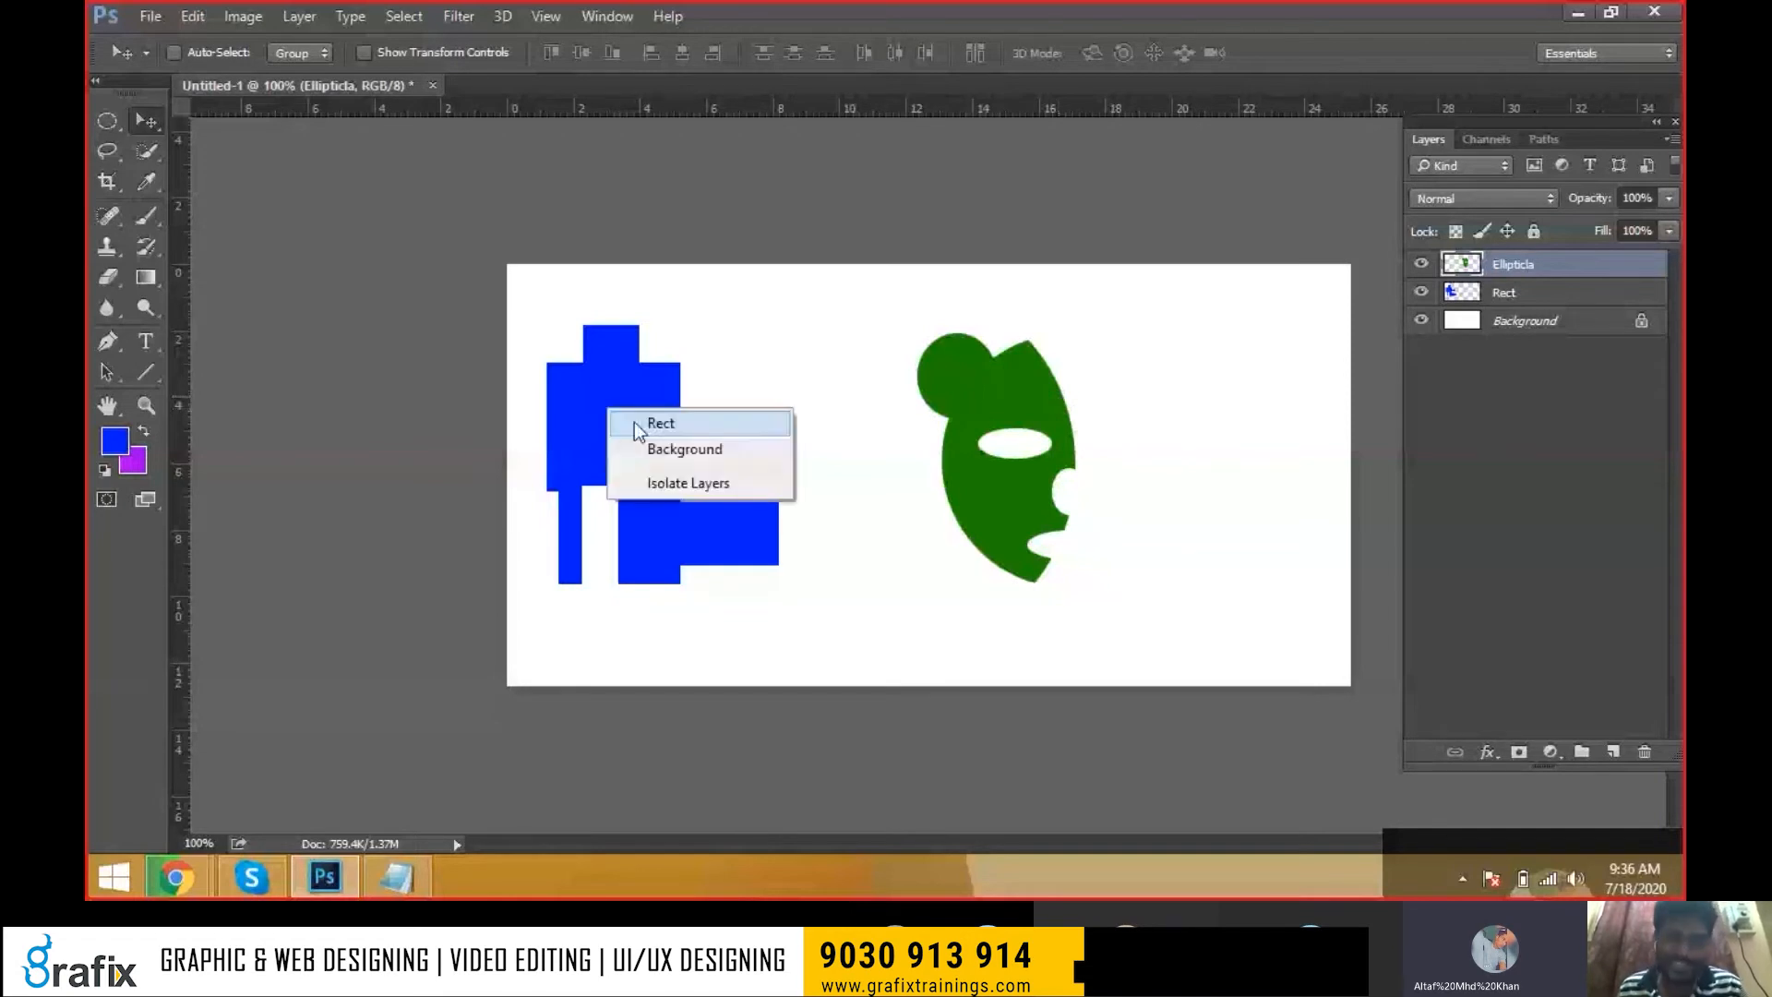
pyautogui.click(634, 421)
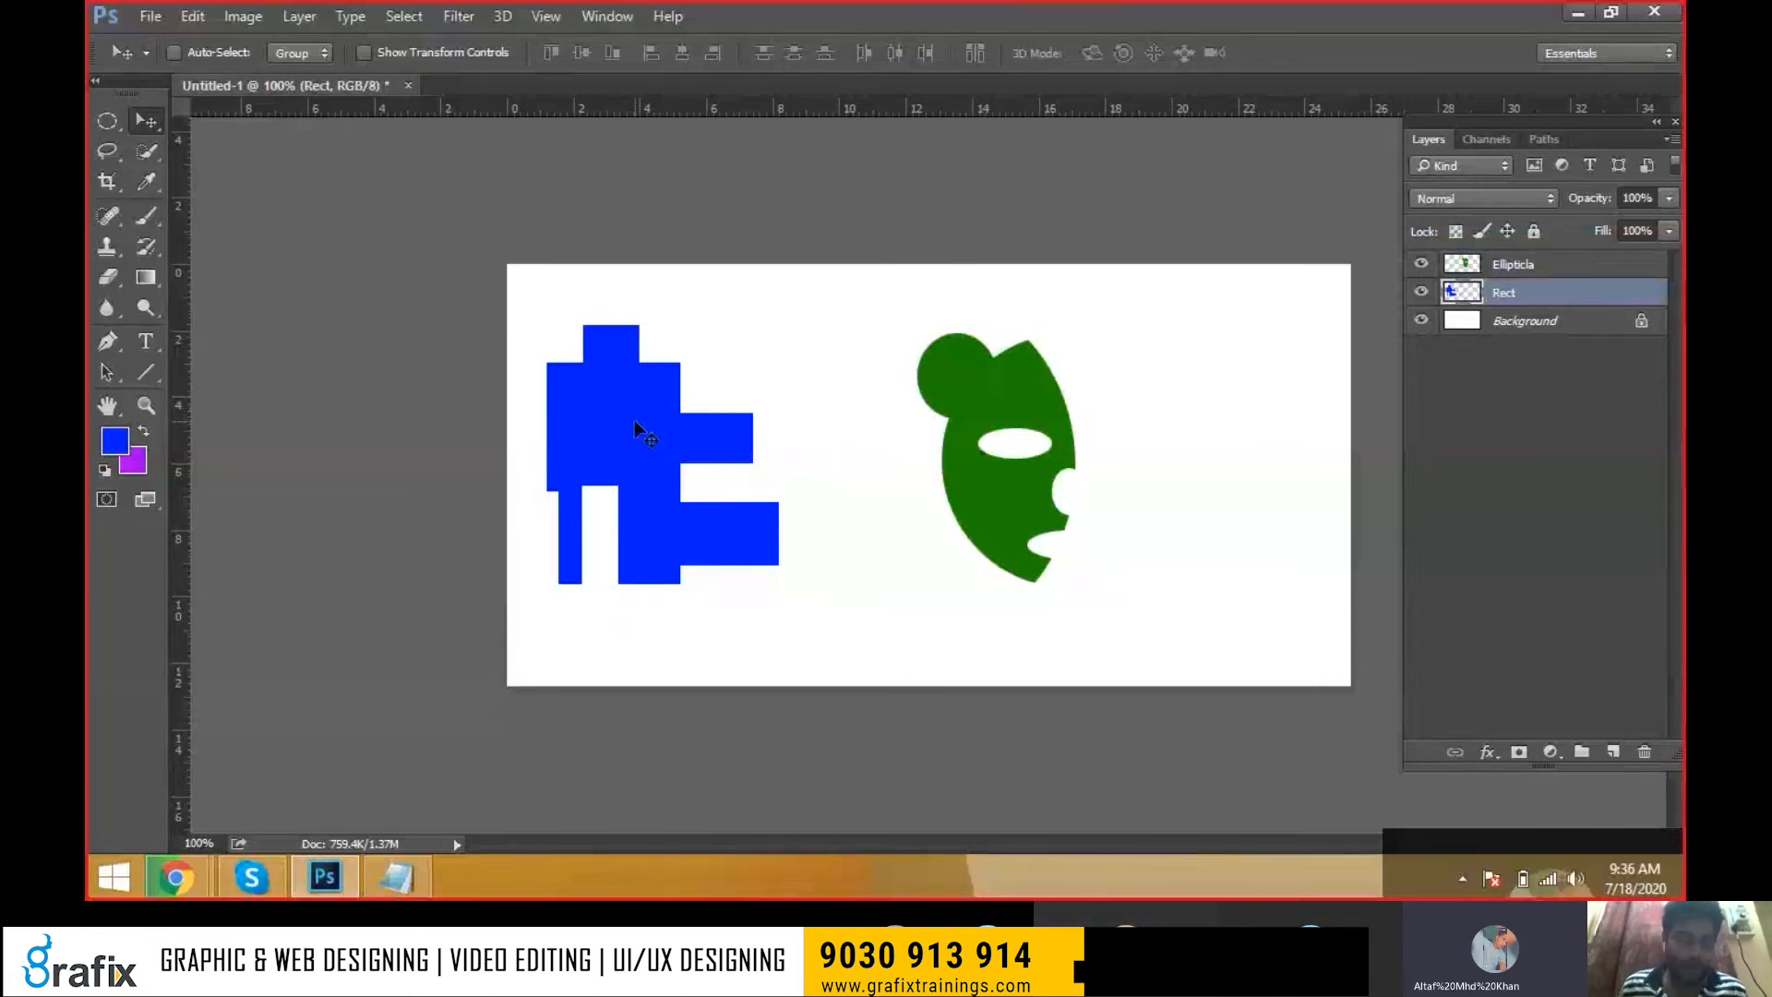
# Try filling the Rect layer's outline selection with the purple background color, undo the fill, and deselect
pyautogui.press('ctrl')
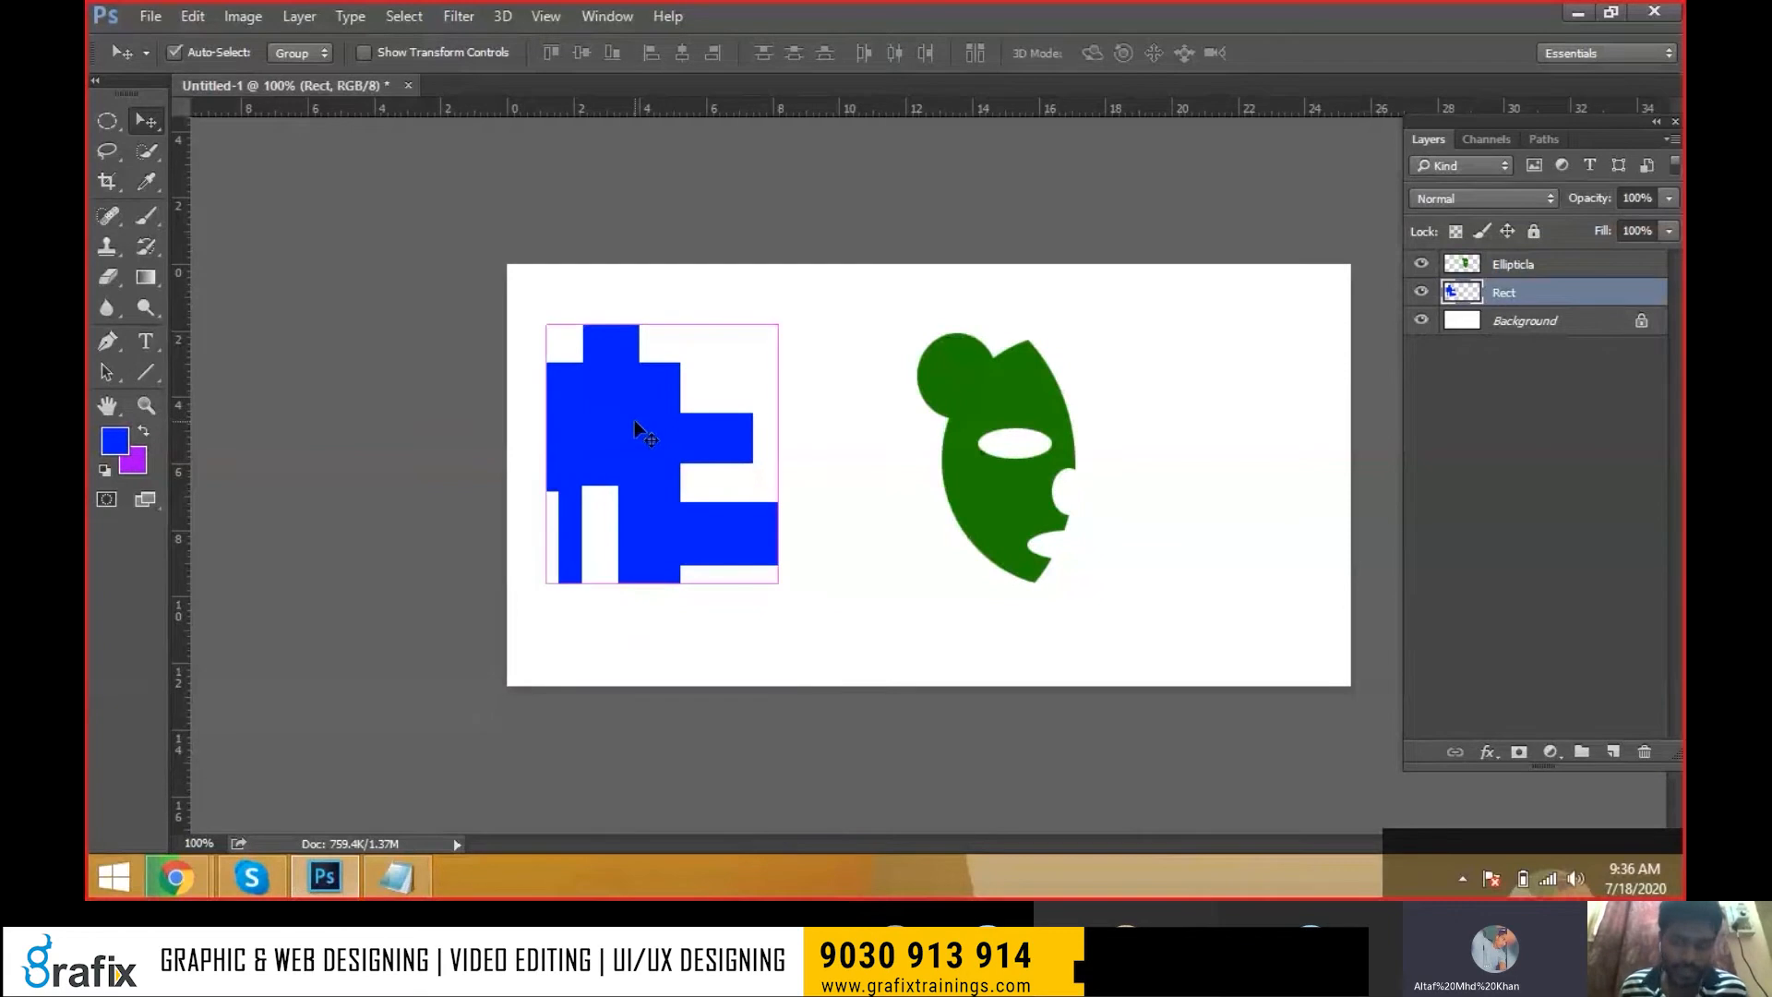
pyautogui.keyDown('ctrl'); pyautogui.click(1466, 297); pyautogui.keyUp('ctrl')
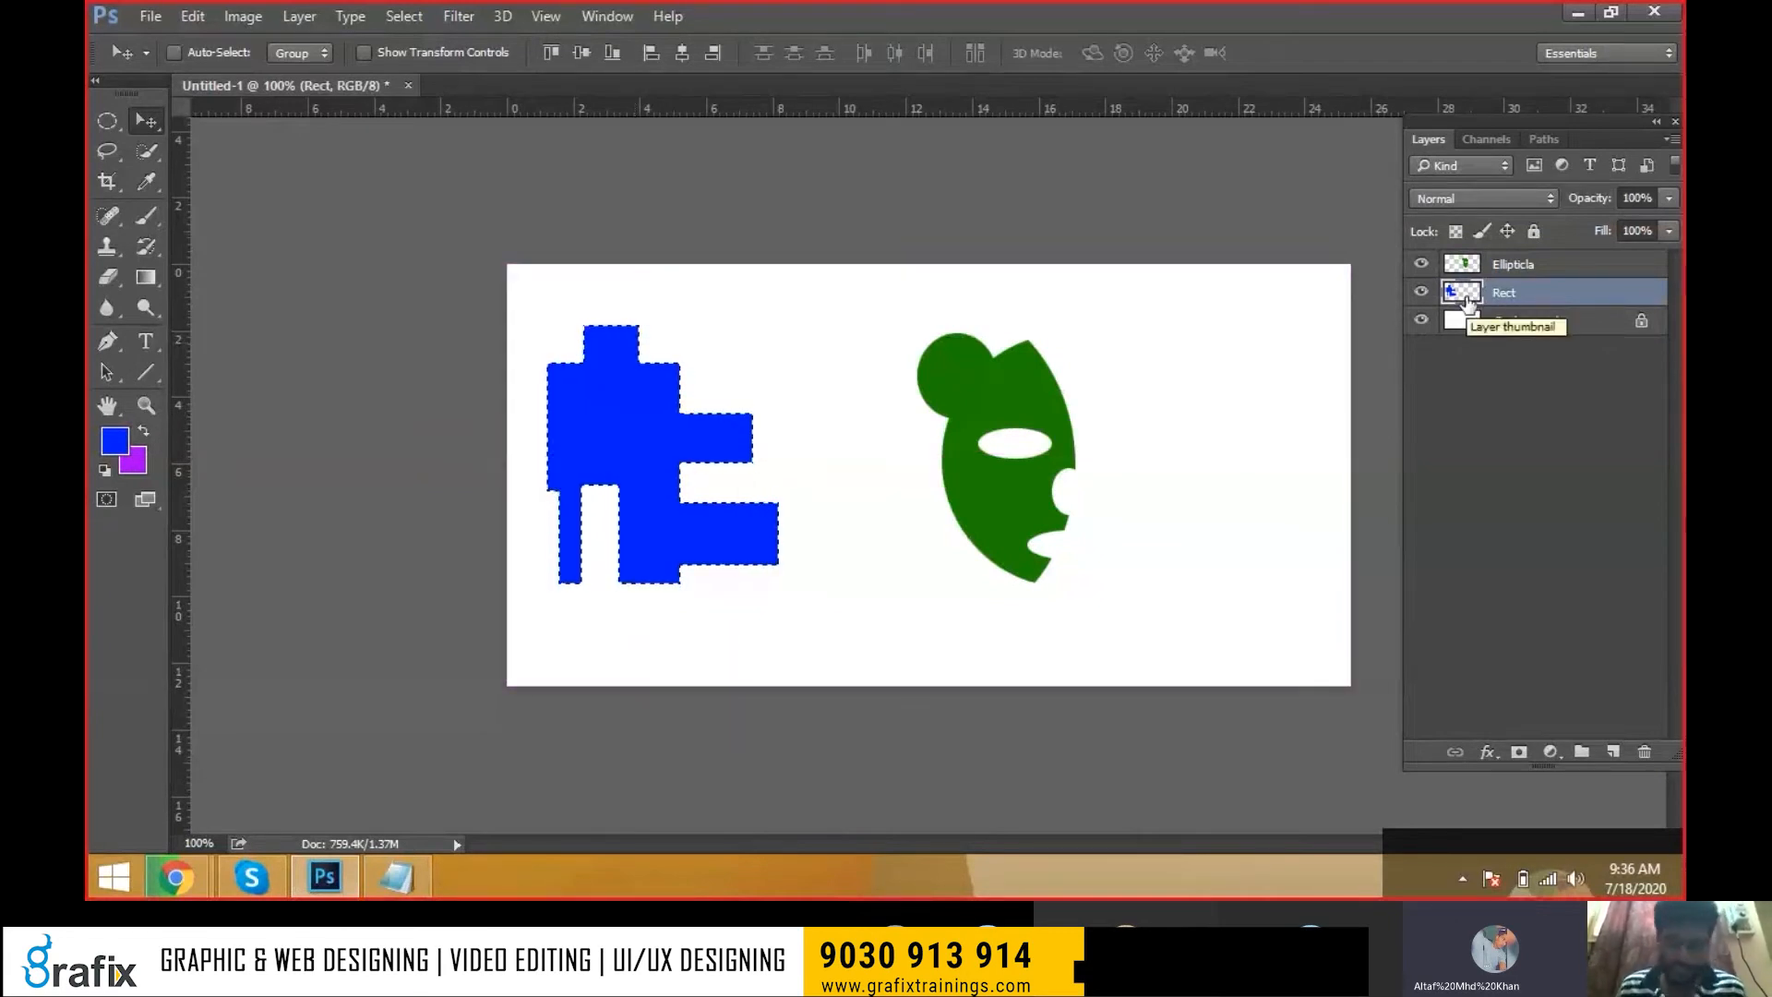
pyautogui.press('ctrl')
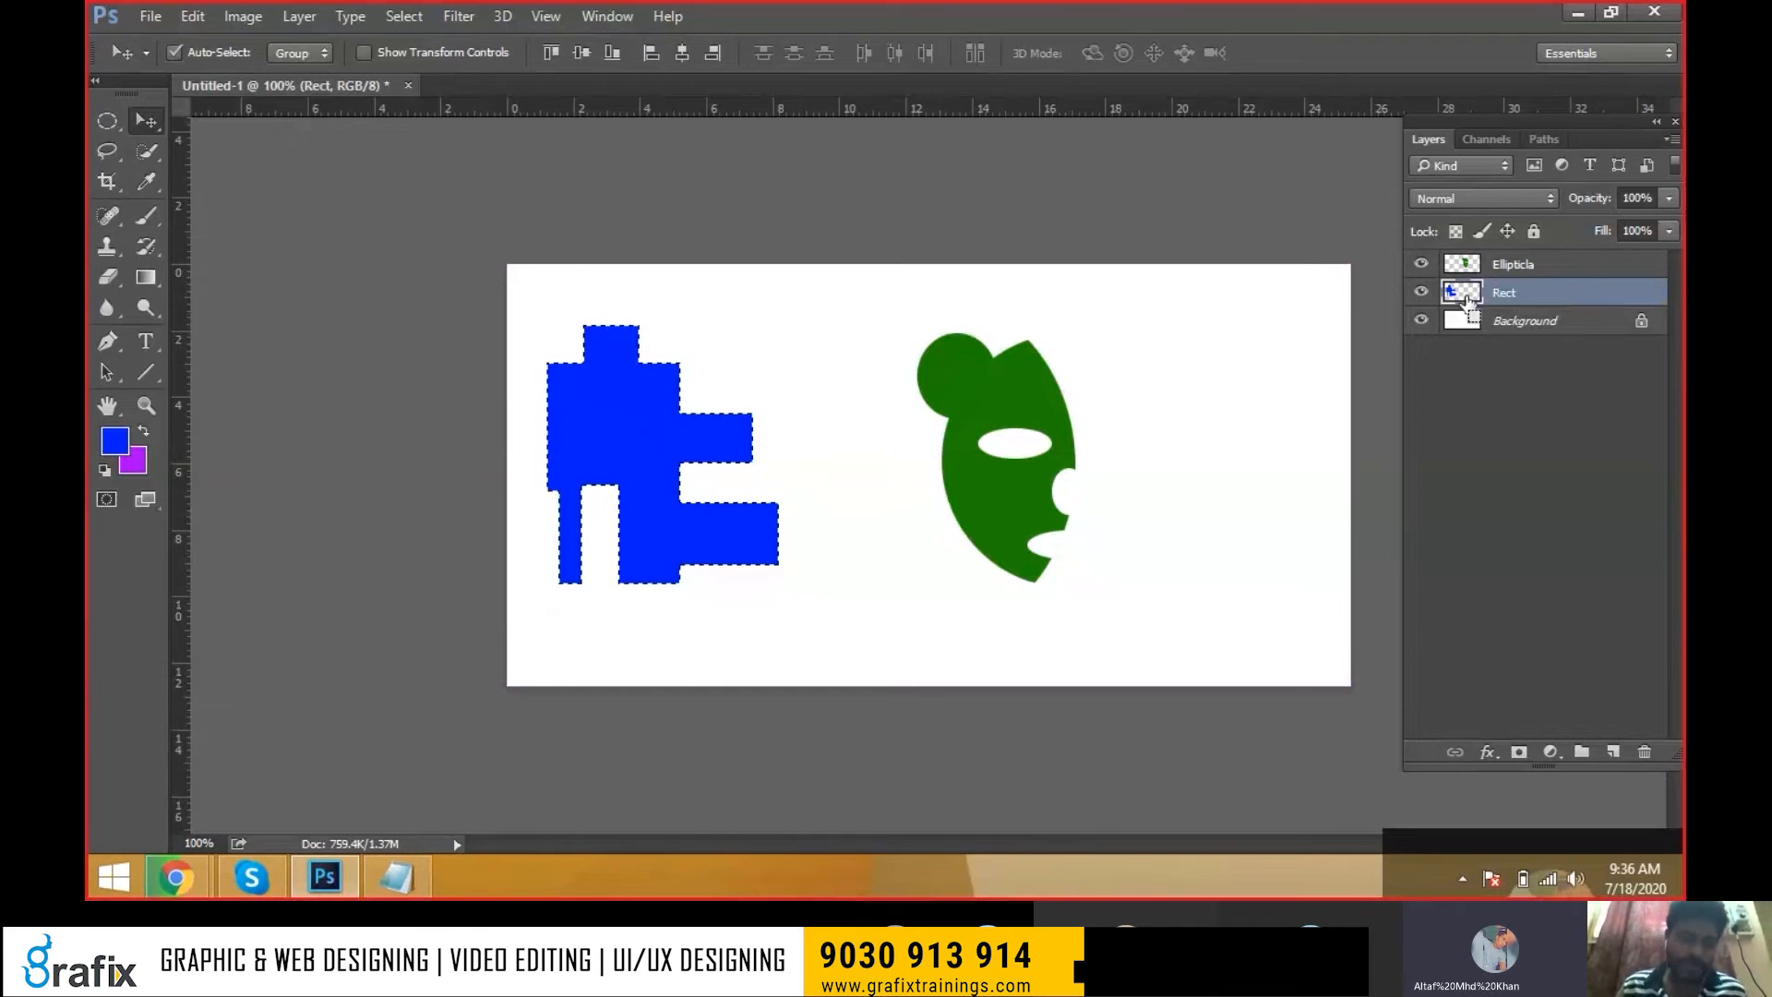
pyautogui.hotkey('ctrl', 'BackSpace')
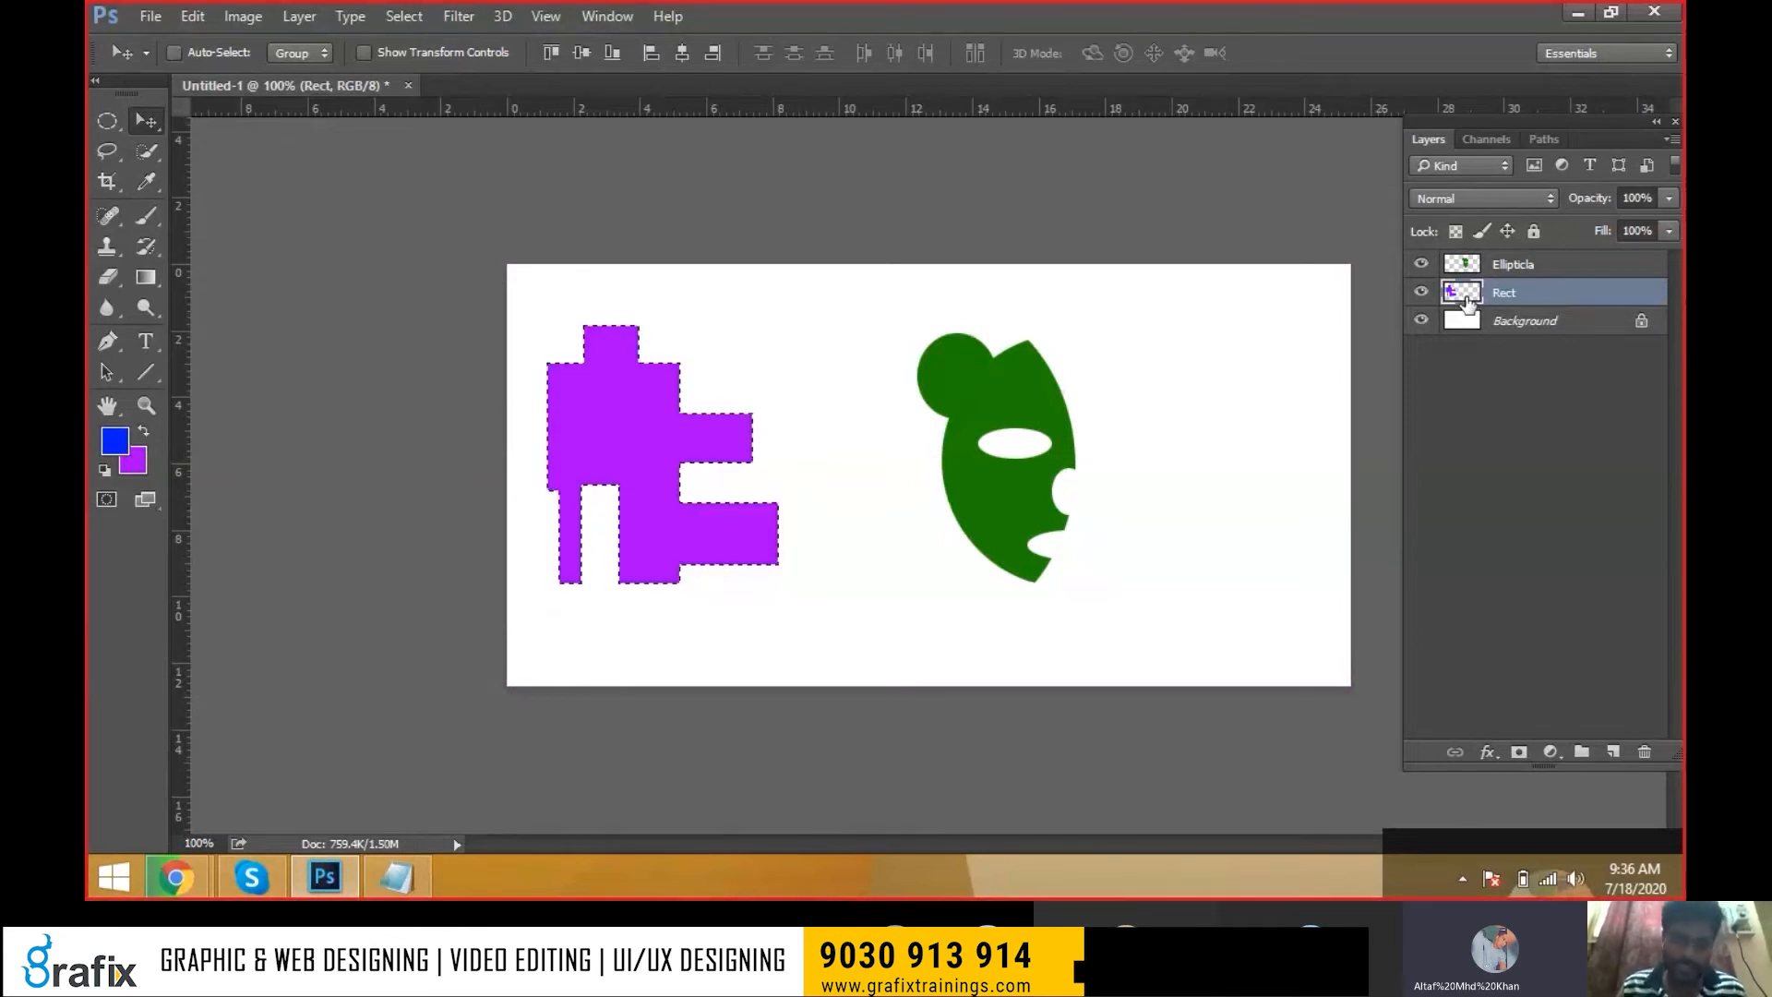
pyautogui.hotkey('ctrl', 'z')
pyautogui.hotkey('ctrl', 'd')
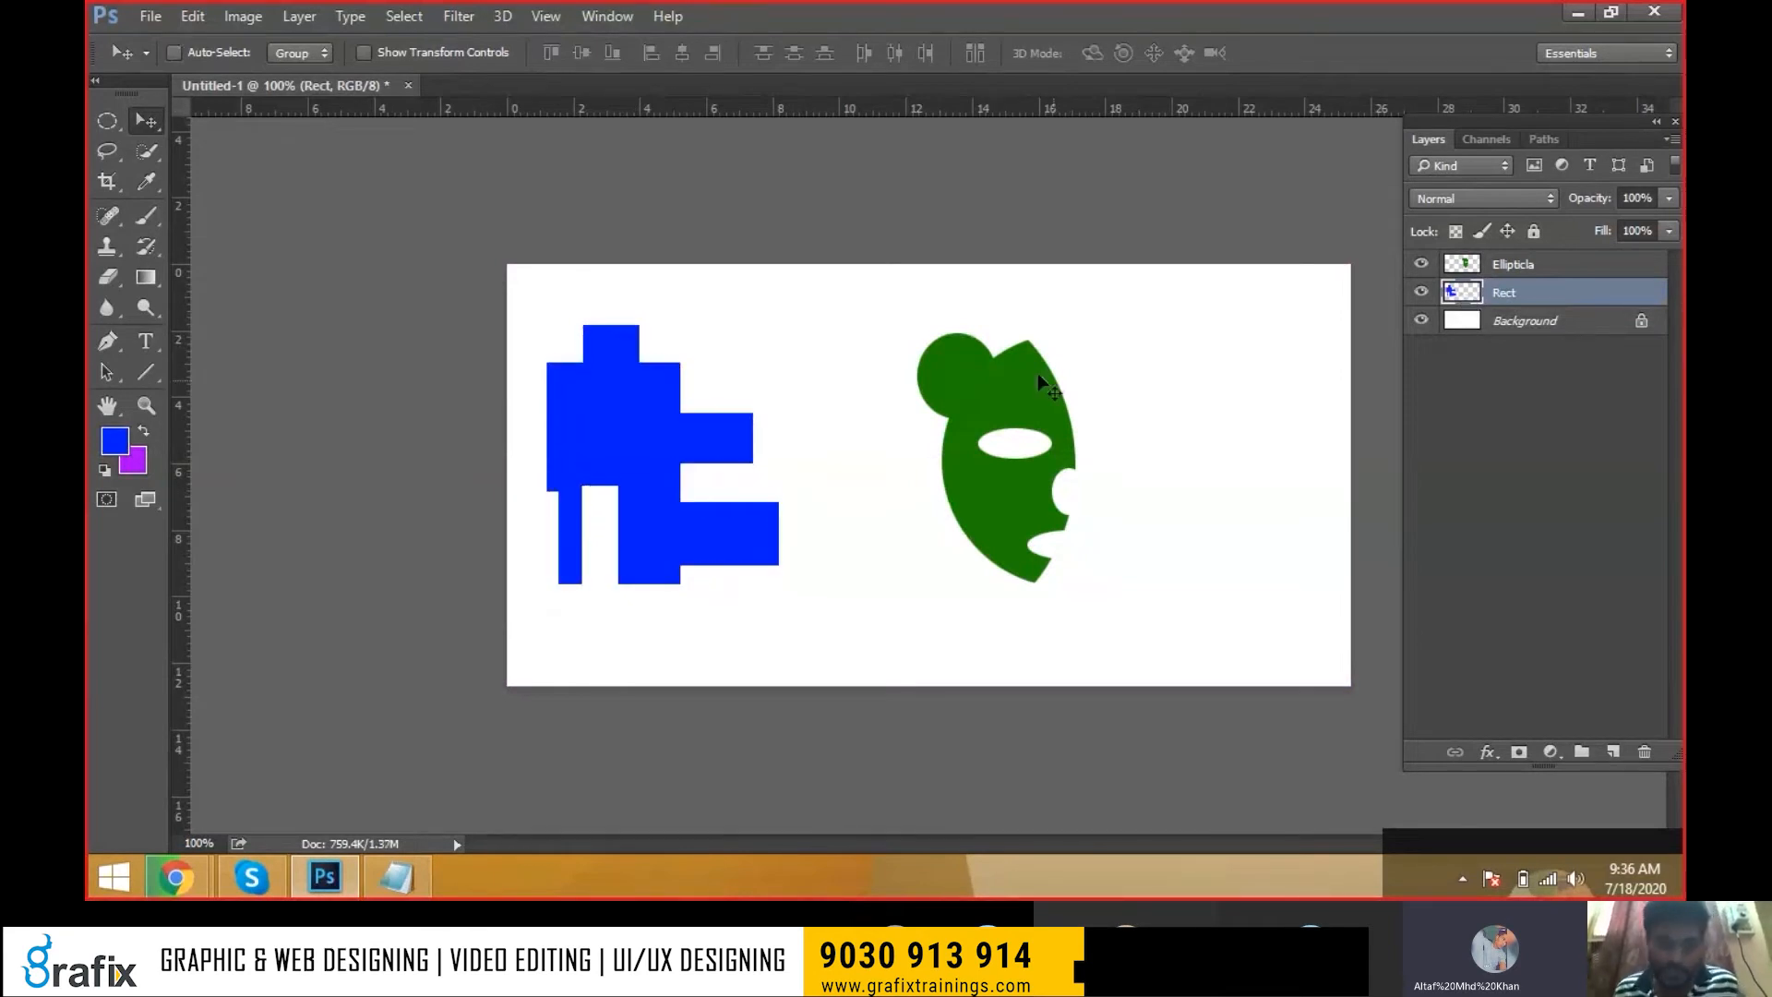
# Select the Ellipticla layer from the green shape on the canvas, and set the background color to green
pyautogui.rightClick(1042, 379)
pyautogui.click(1063, 392)
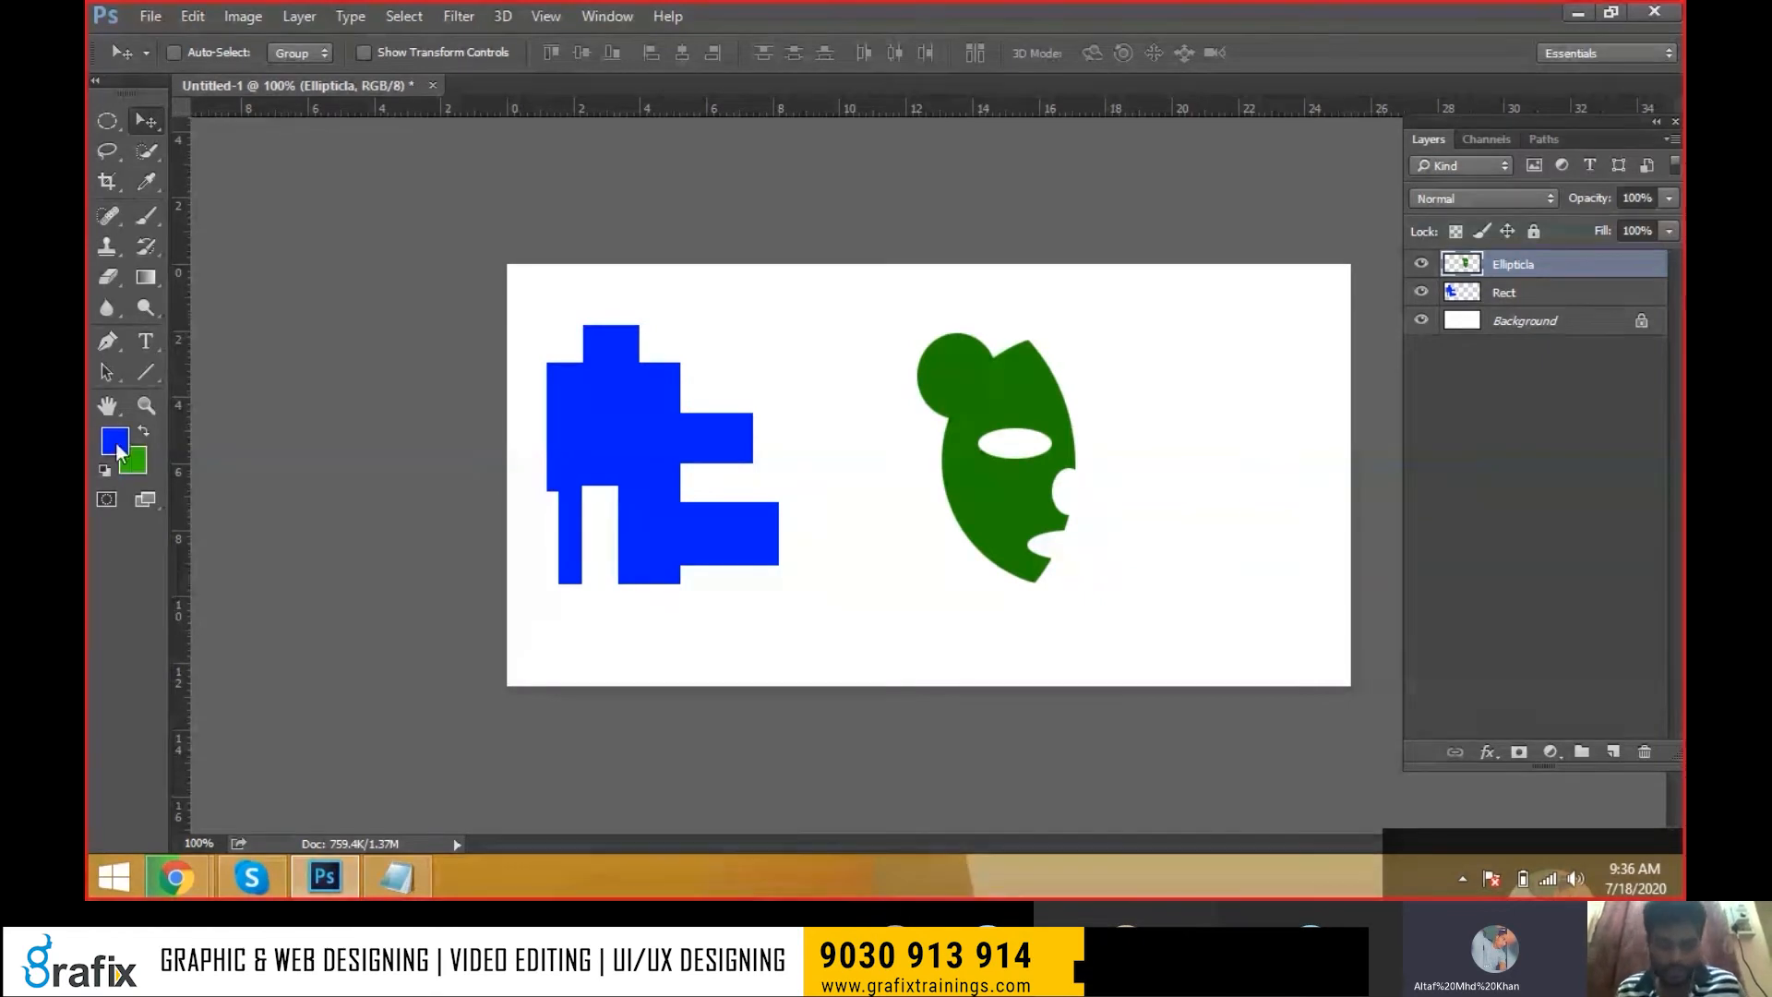
# Try filling the Ellipticla layer with the blue foreground color without loading a selection
pyautogui.rightClick(1037, 388)
pyautogui.click(1045, 396)
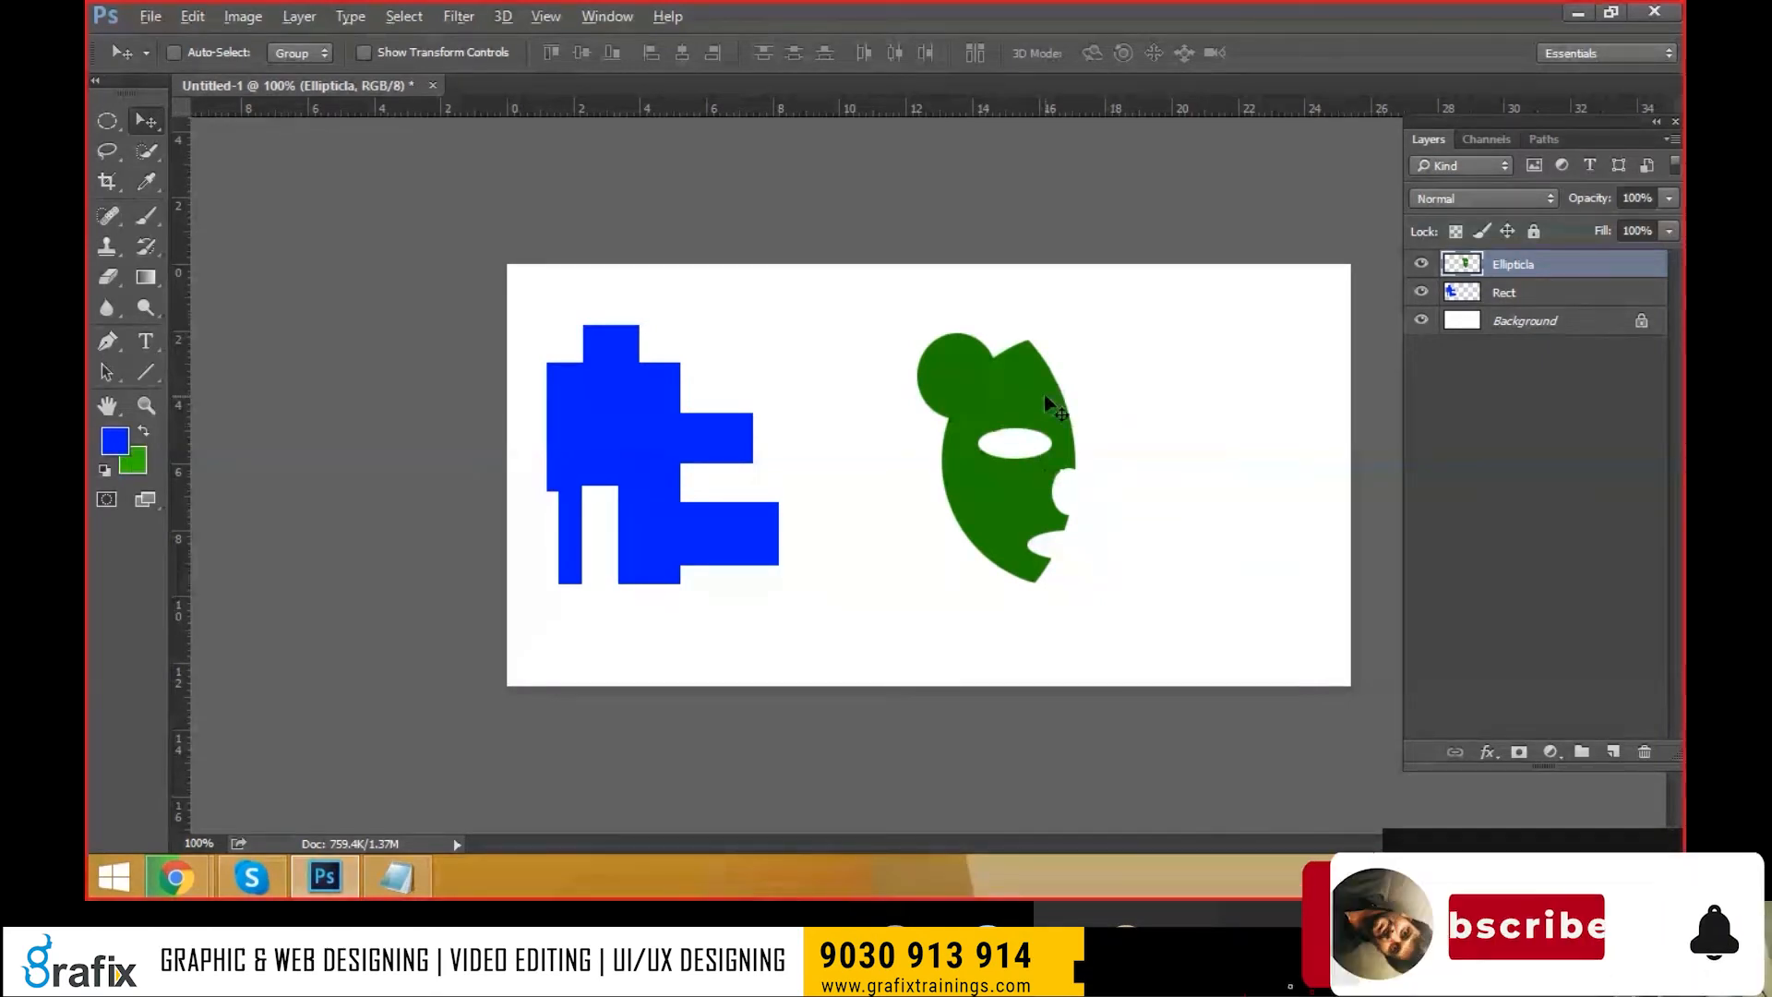
pyautogui.hotkey('alt', 'BackSpace')
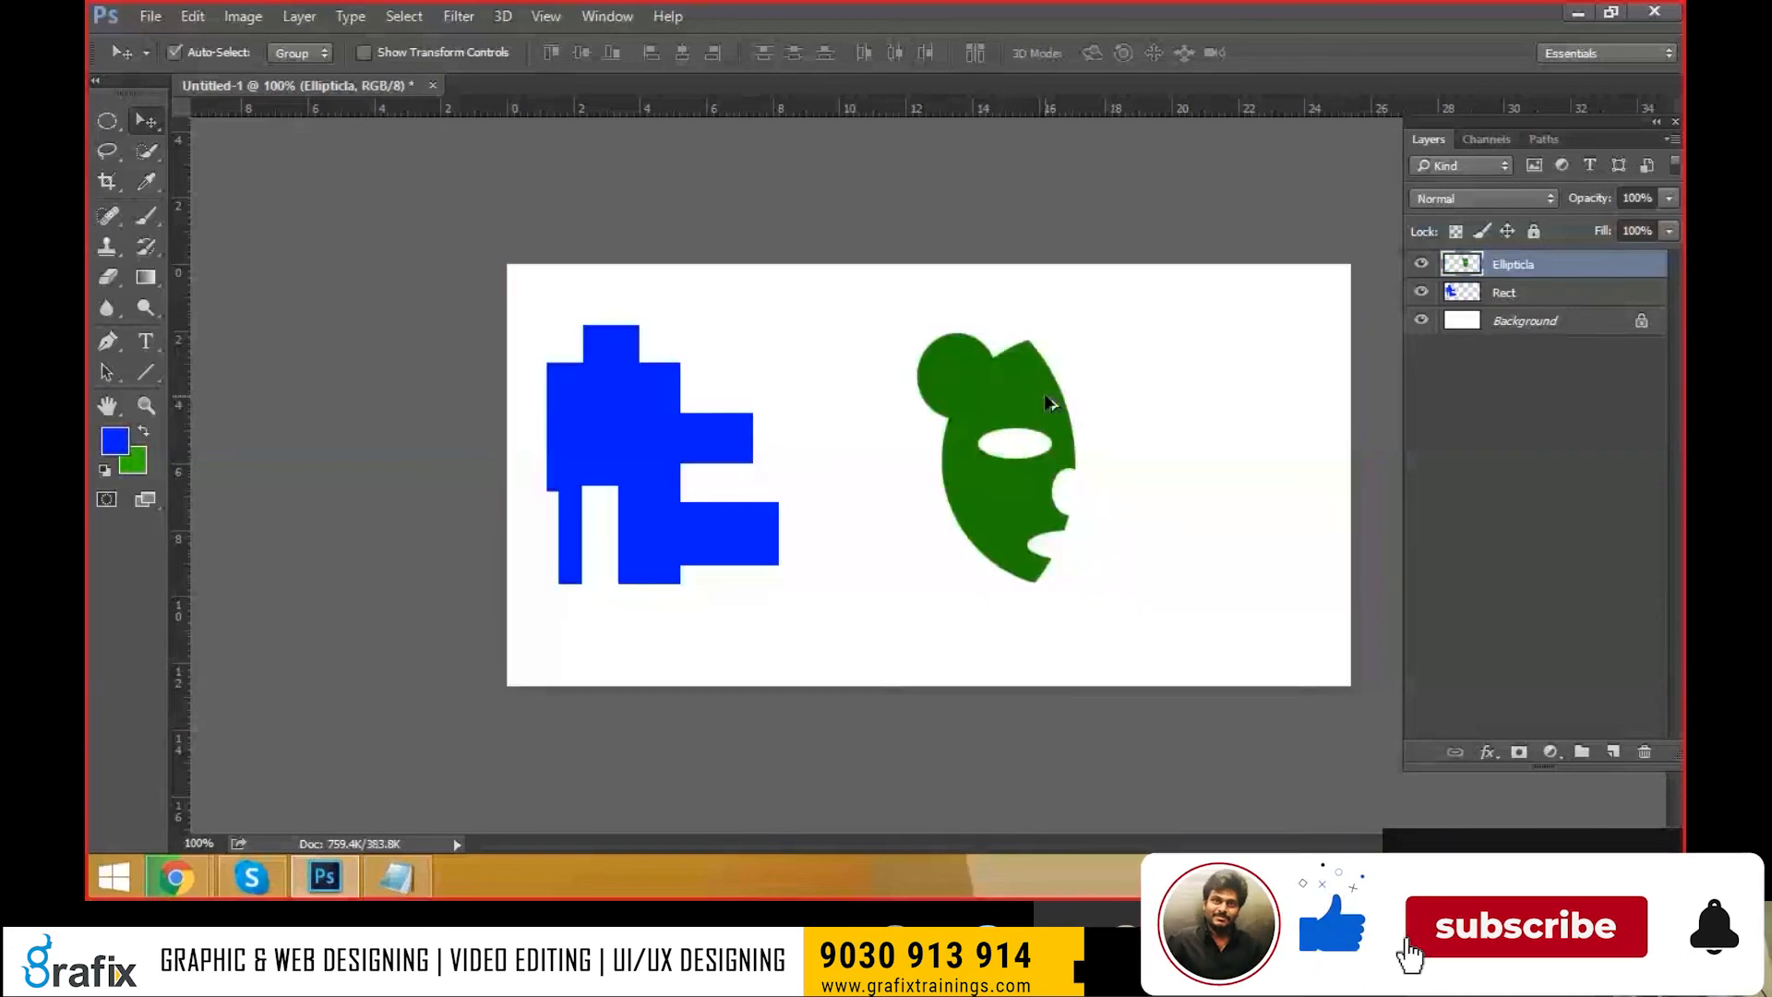
# Fill only the existing shape on the Ellipticla layer with the blue foreground color, and replace that with the green background color
pyautogui.rightClick(1050, 403)
pyautogui.click(1080, 408)
pyautogui.moveTo(1022, 414); pyautogui.dragTo(1021, 407)
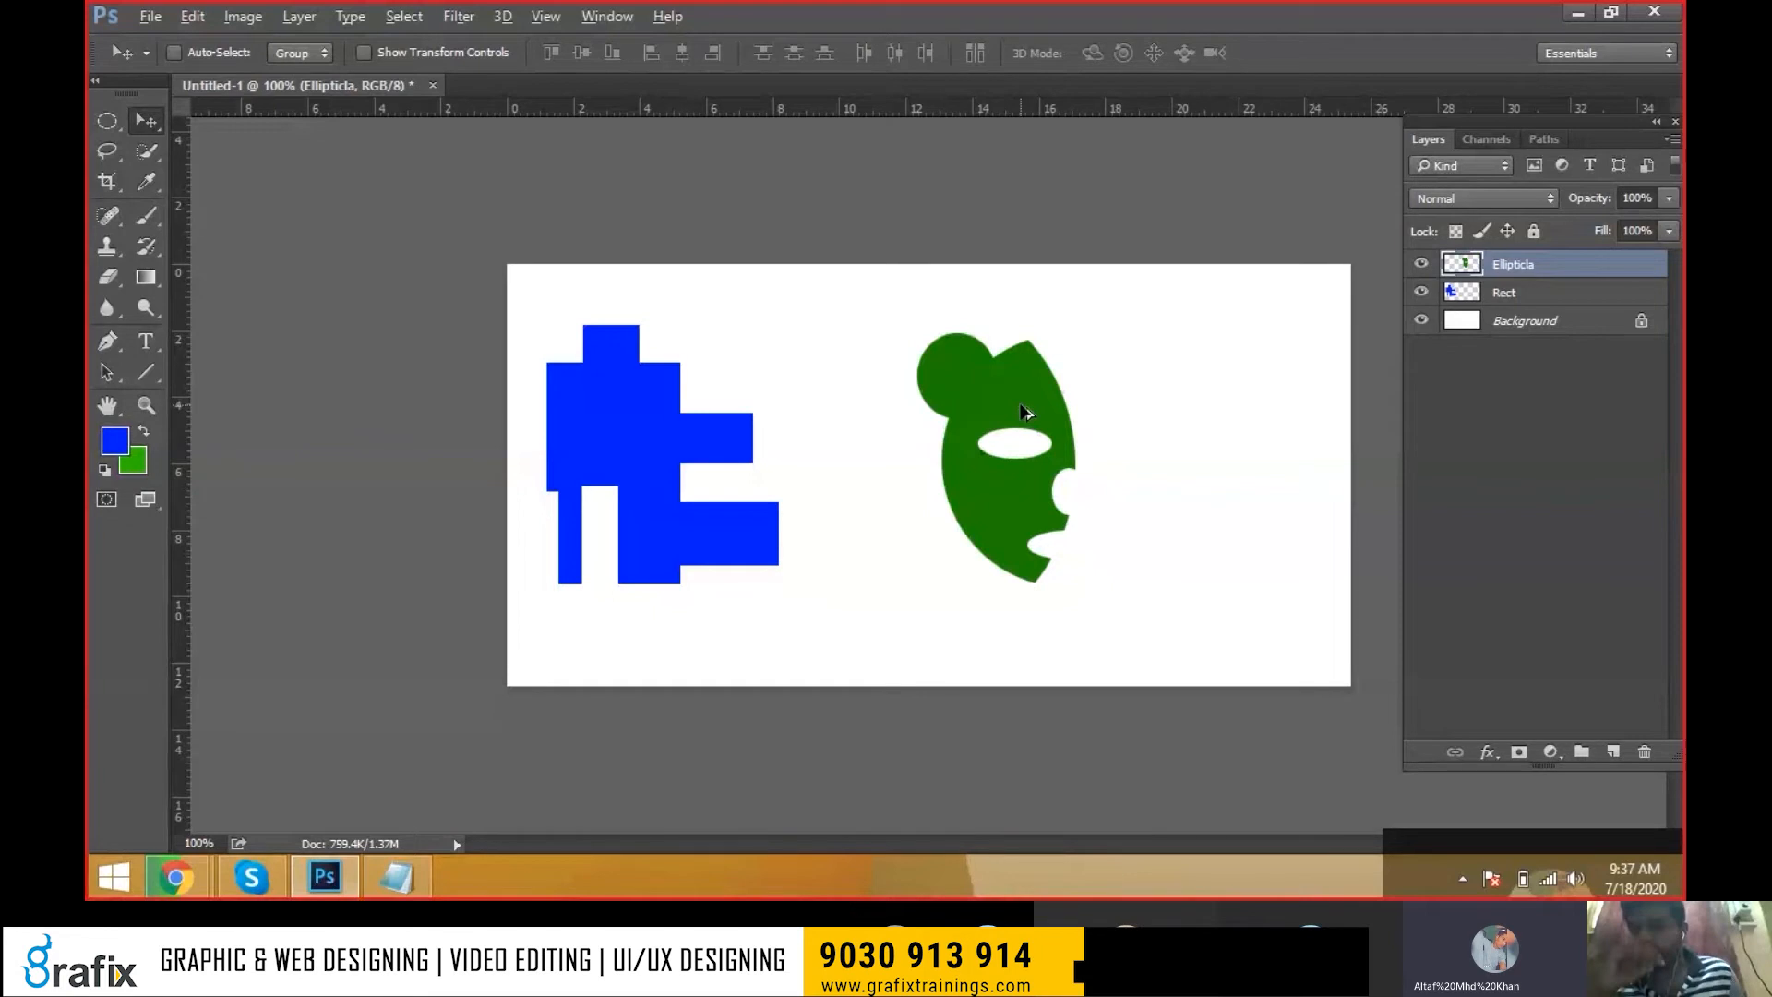
pyautogui.hotkey('shift', 'alt', 'BackSpace')
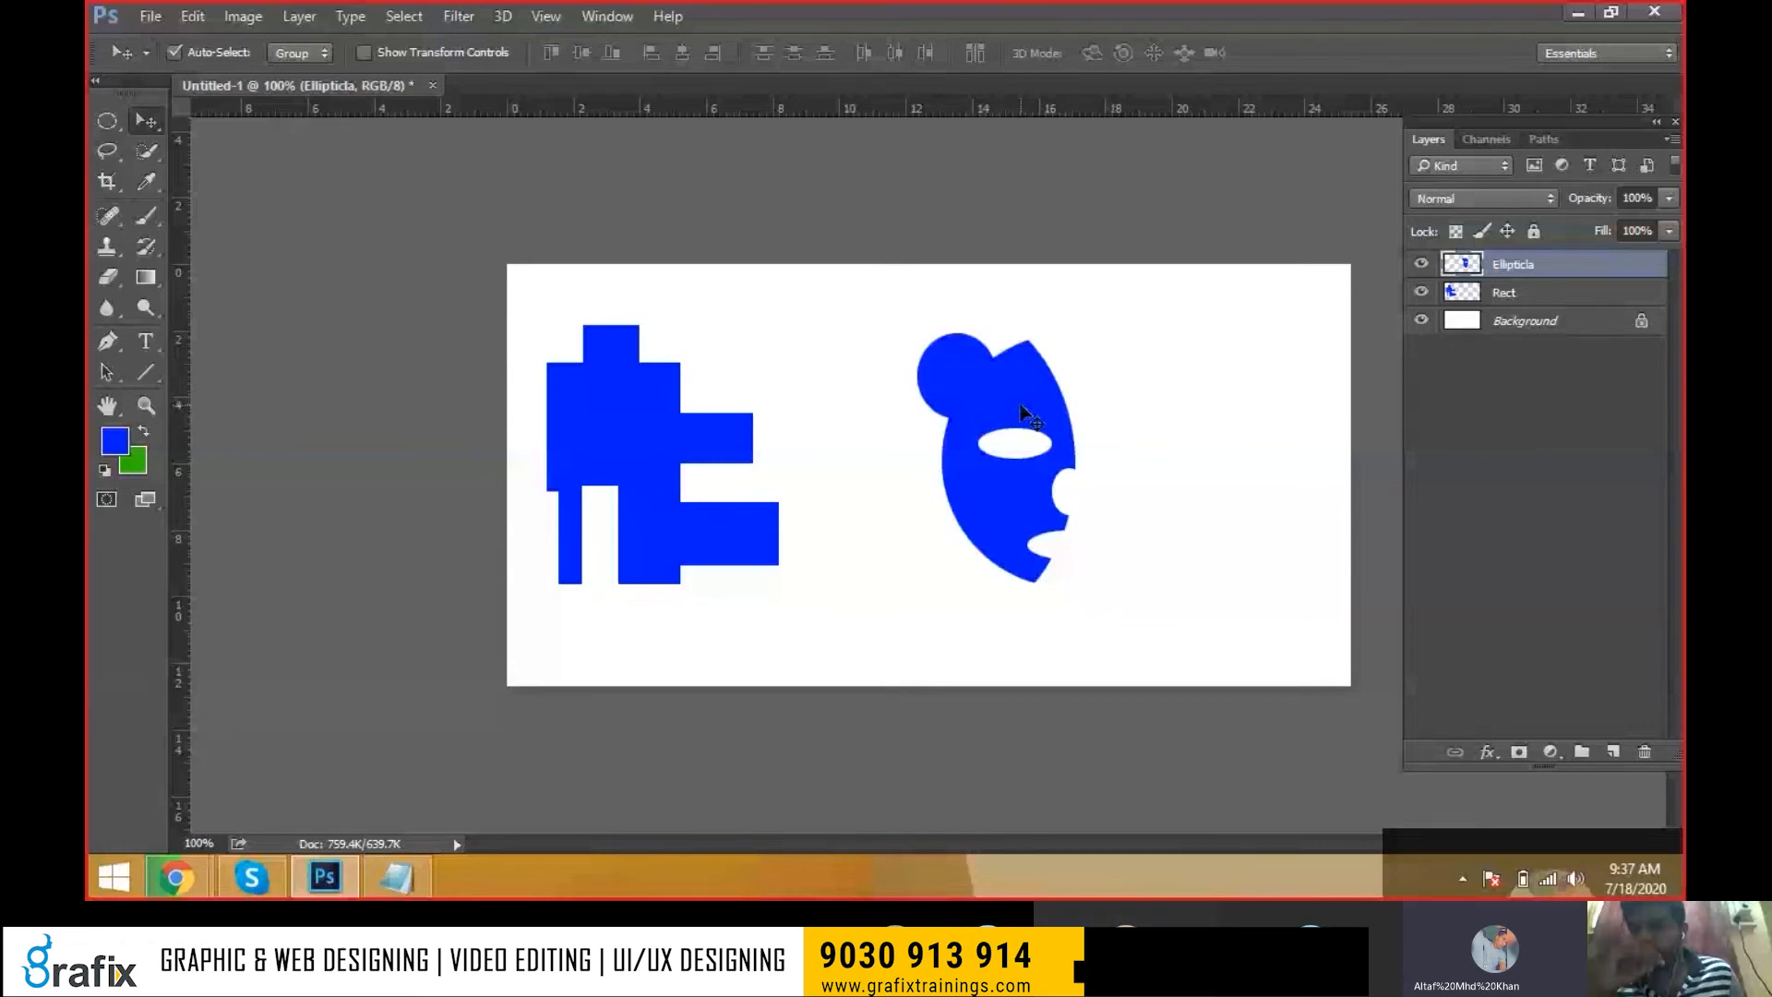
pyautogui.hotkey('ctrl', 'shift', 'BackSpace')
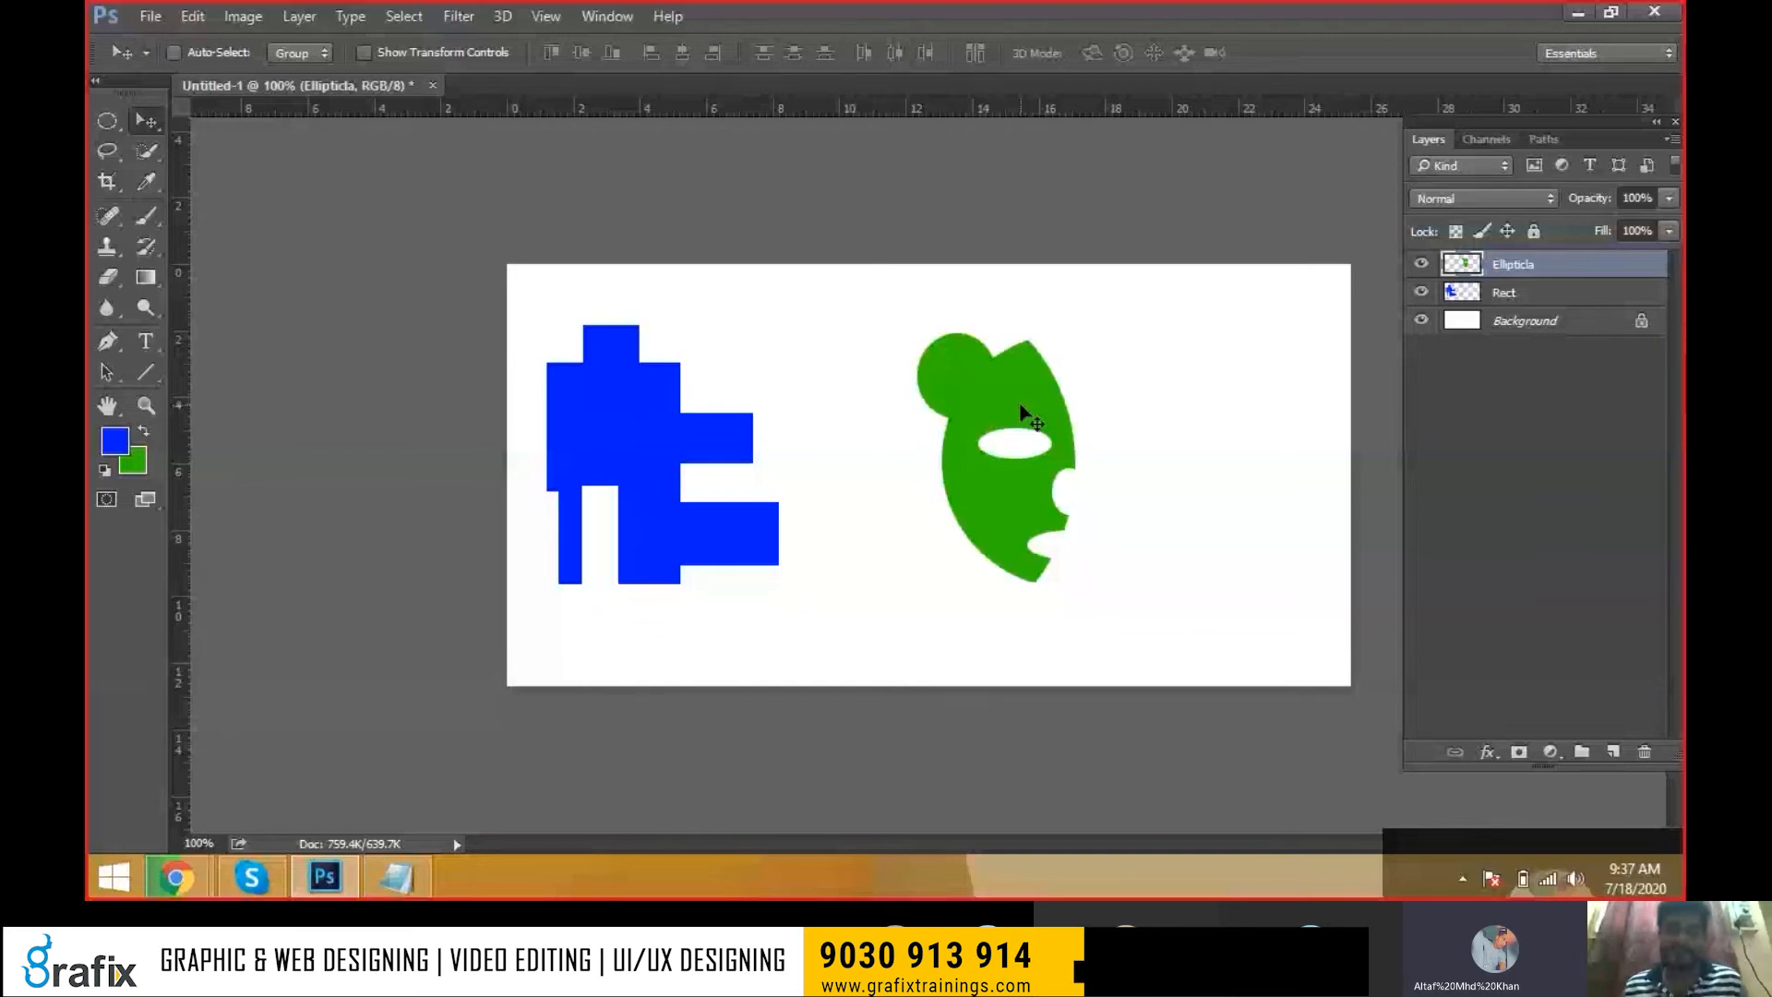
# Switch to the Psd-Keys notes in Notepad and begin a line under the Selction heading with "To get Selection to object"
pyautogui.hotkey('alt', 'Tab')
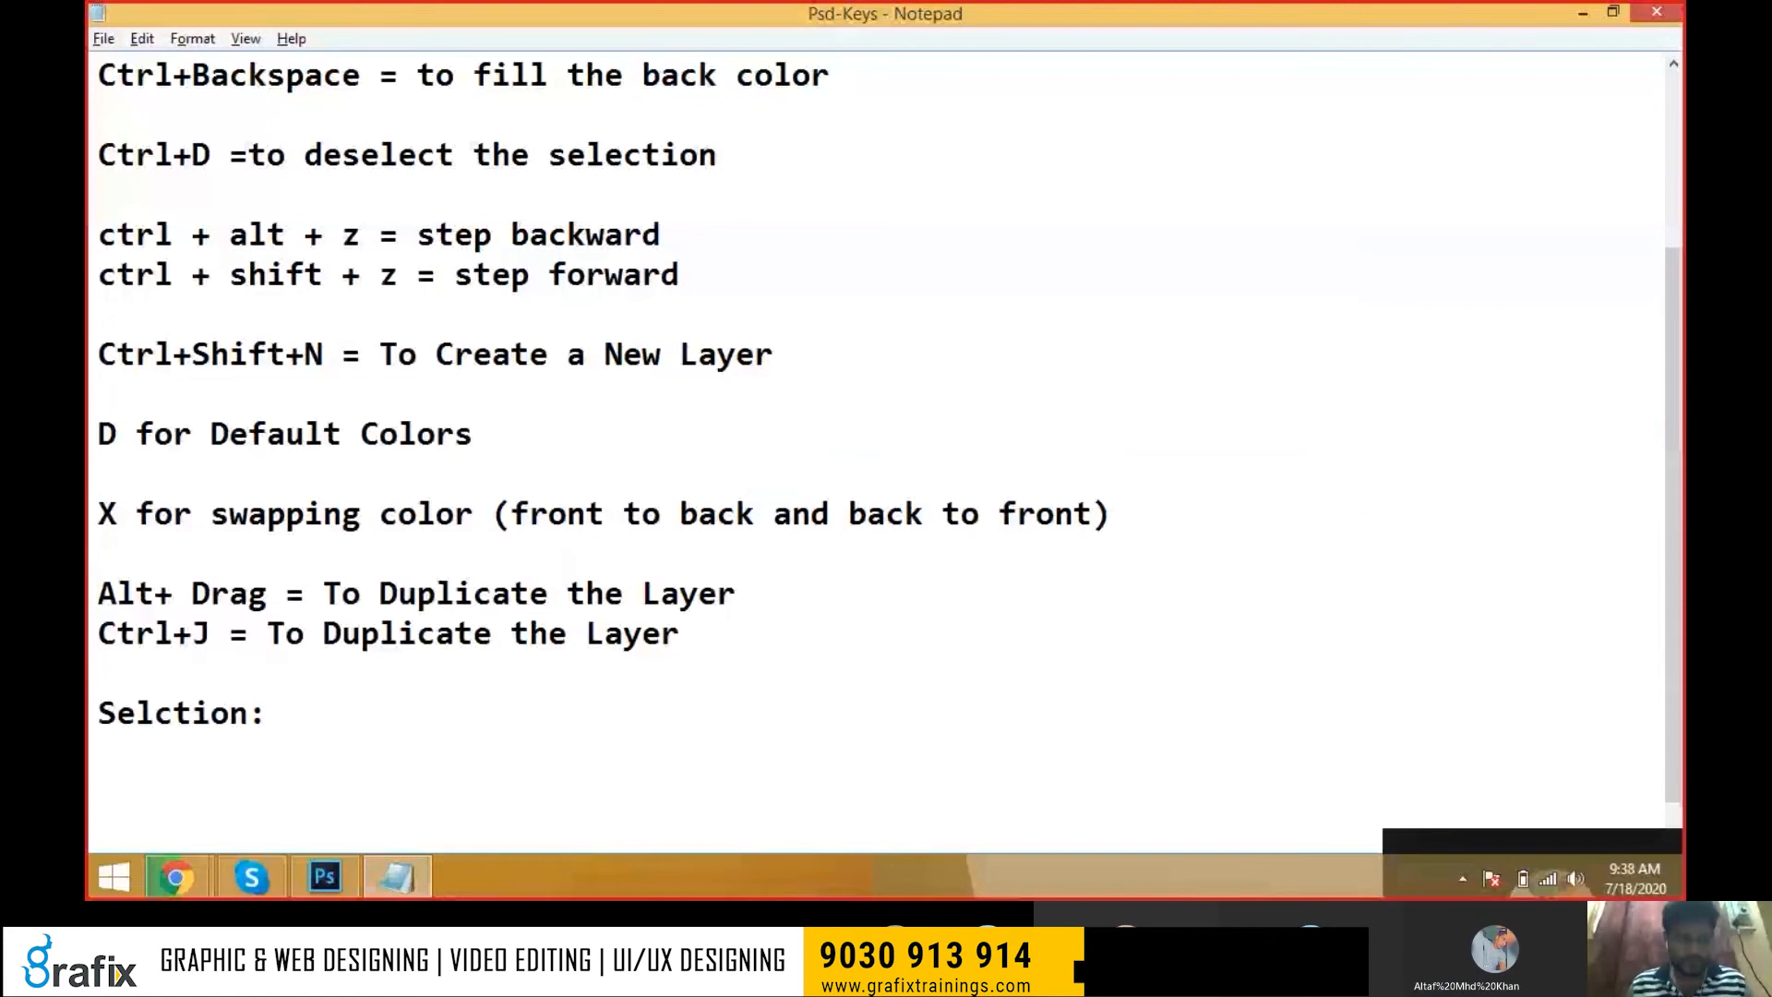
pyautogui.write('hold')
pyautogui.press('BackSpace')
pyautogui.press('BackSpace')
pyautogui.press('BackSpace')
pyautogui.press('BackSpace')
pyautogui.press('BackSpace')
pyautogui.write('To get Selection to obke')
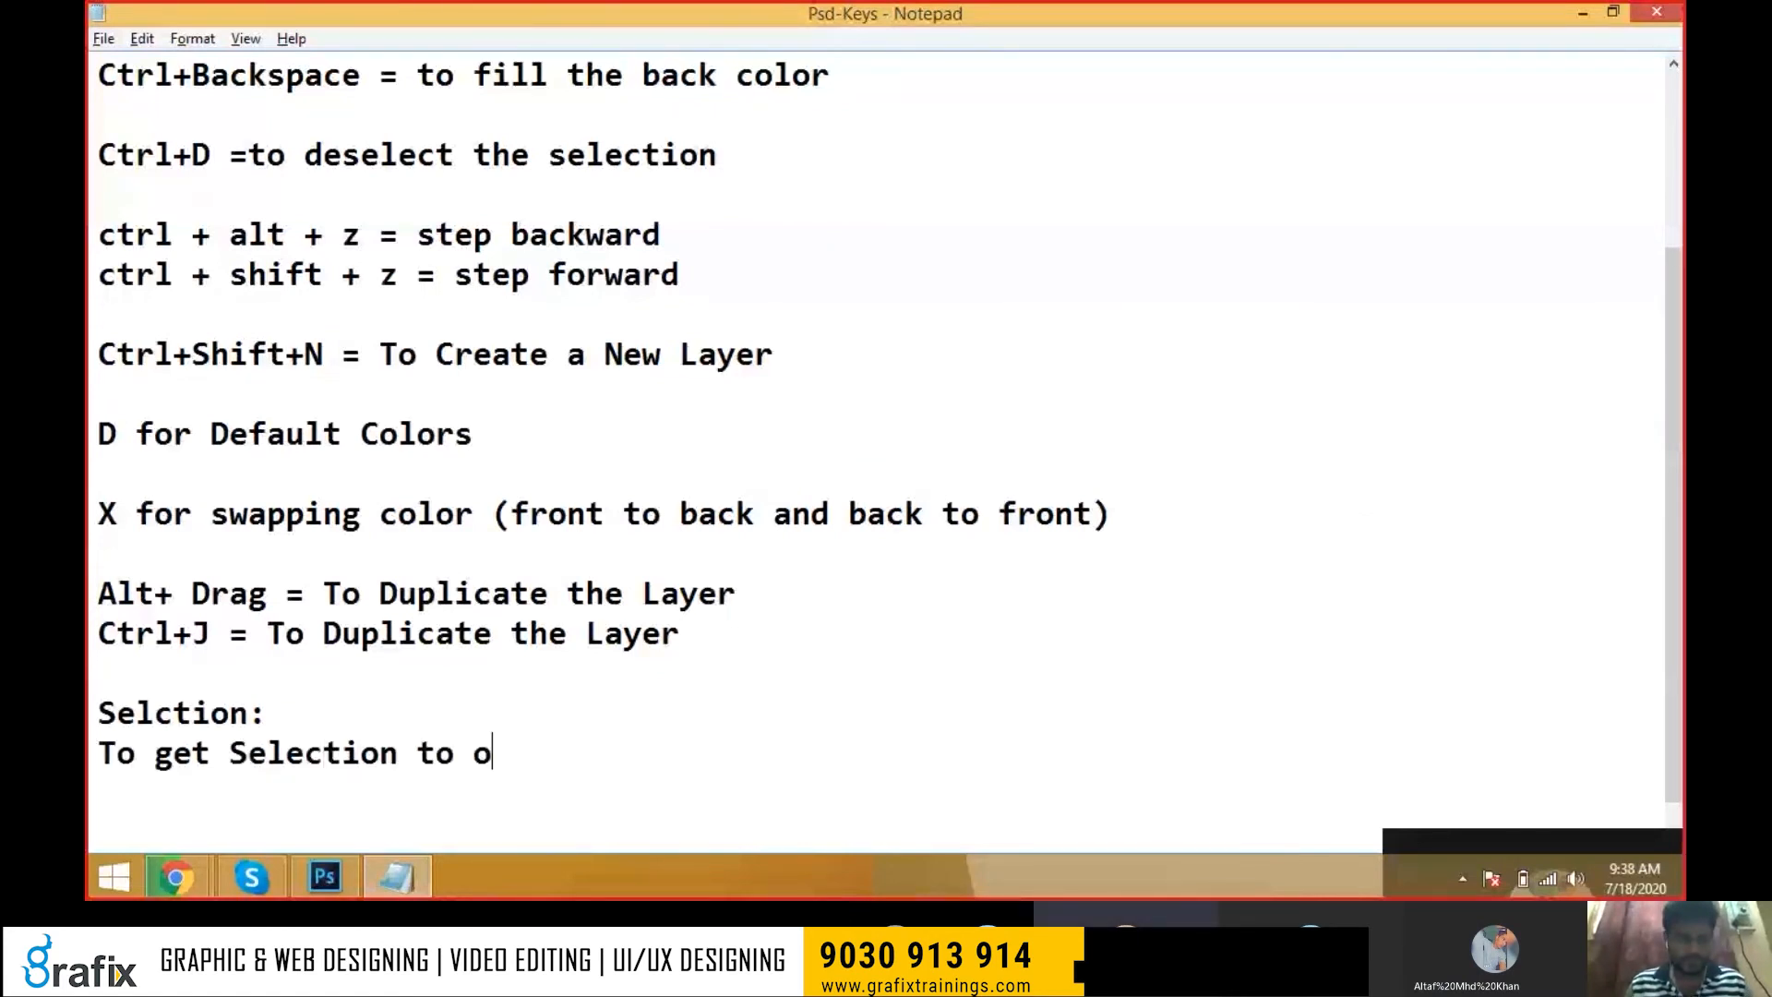
pyautogui.press('BackSpace')
pyautogui.press('BackSpace')
pyautogui.write('ject(')
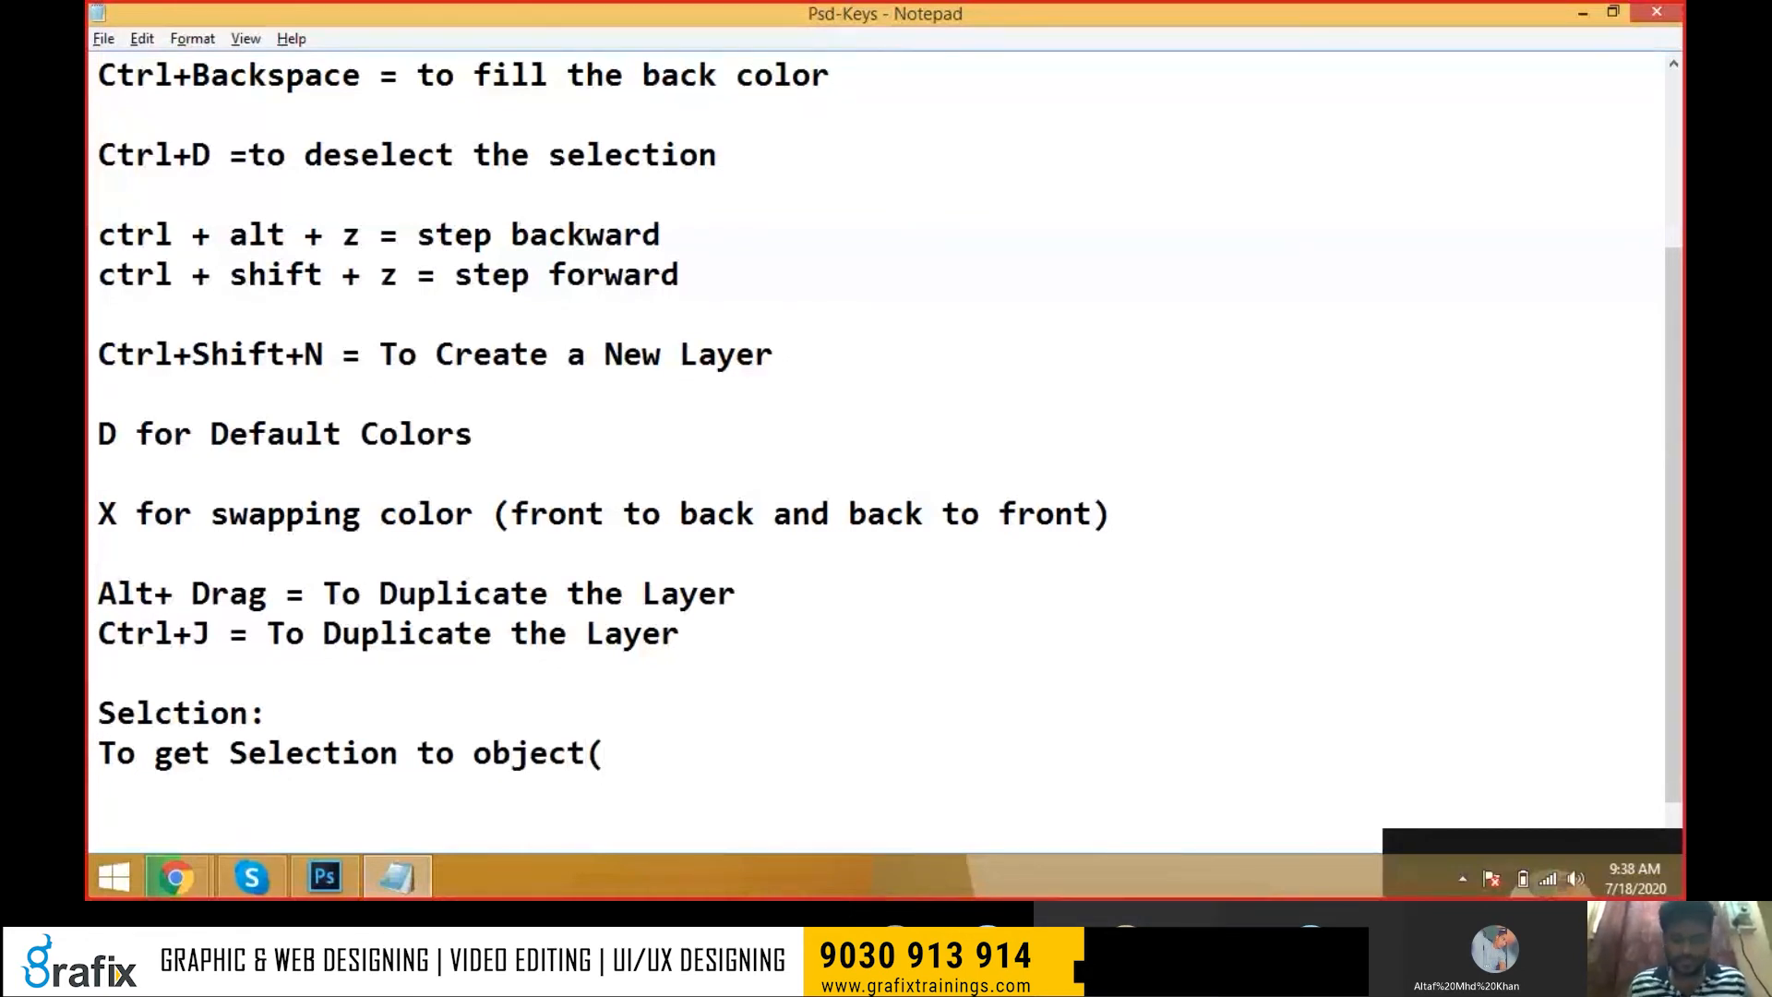
# Continue the line with "(Hold ctrl key and click tumbnail of" to explain how a layer's selection is loaded
pyautogui.press('BackSpace')
pyautogui.write('( Hold ctrl')
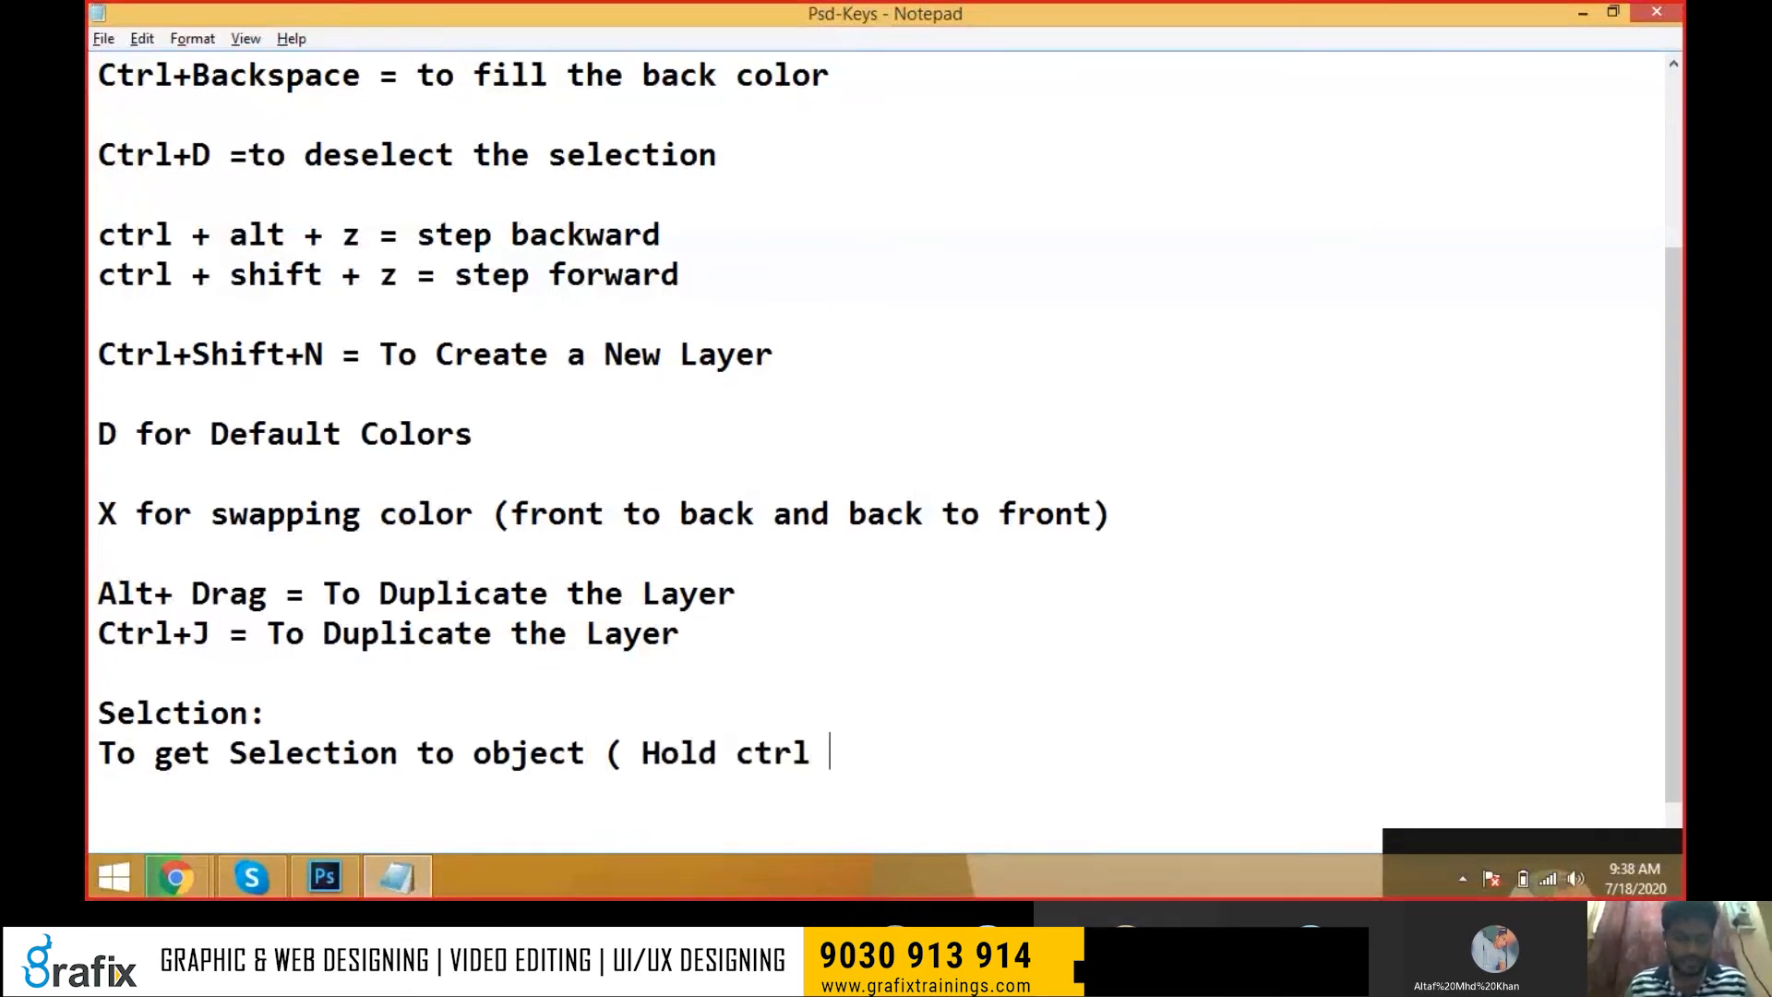
pyautogui.press('BackSpace')
pyautogui.write('key and click')
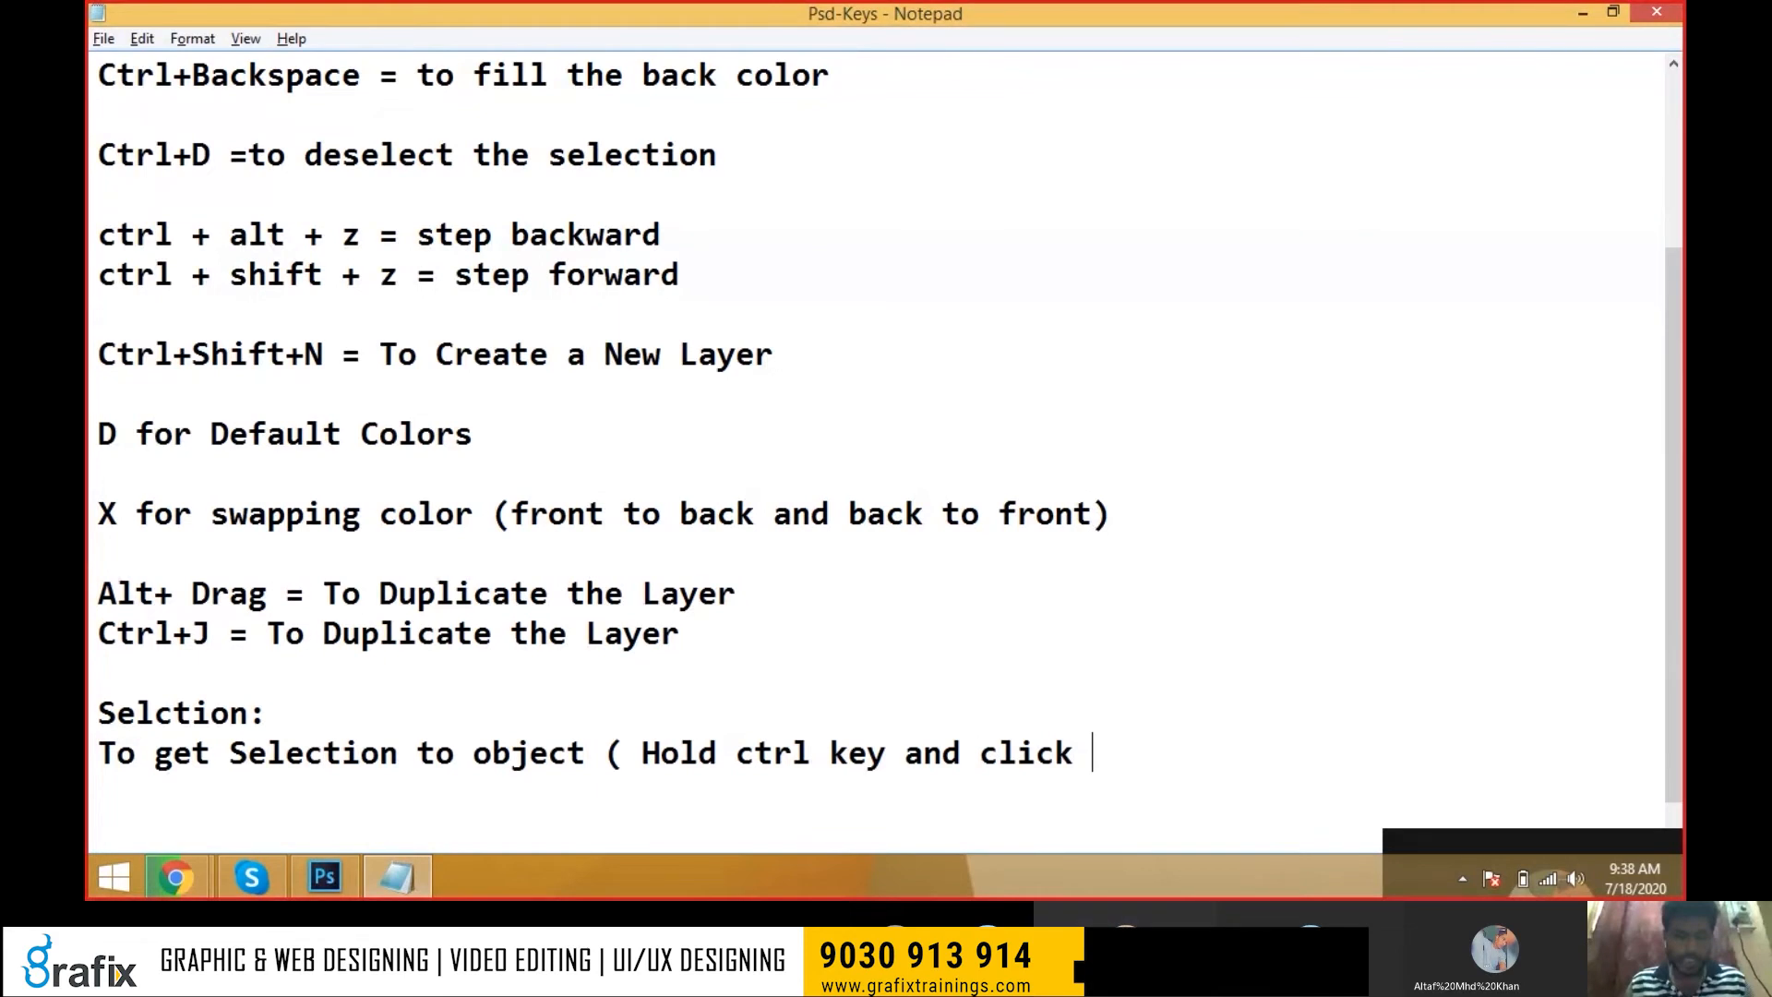
pyautogui.write('tumbnail')
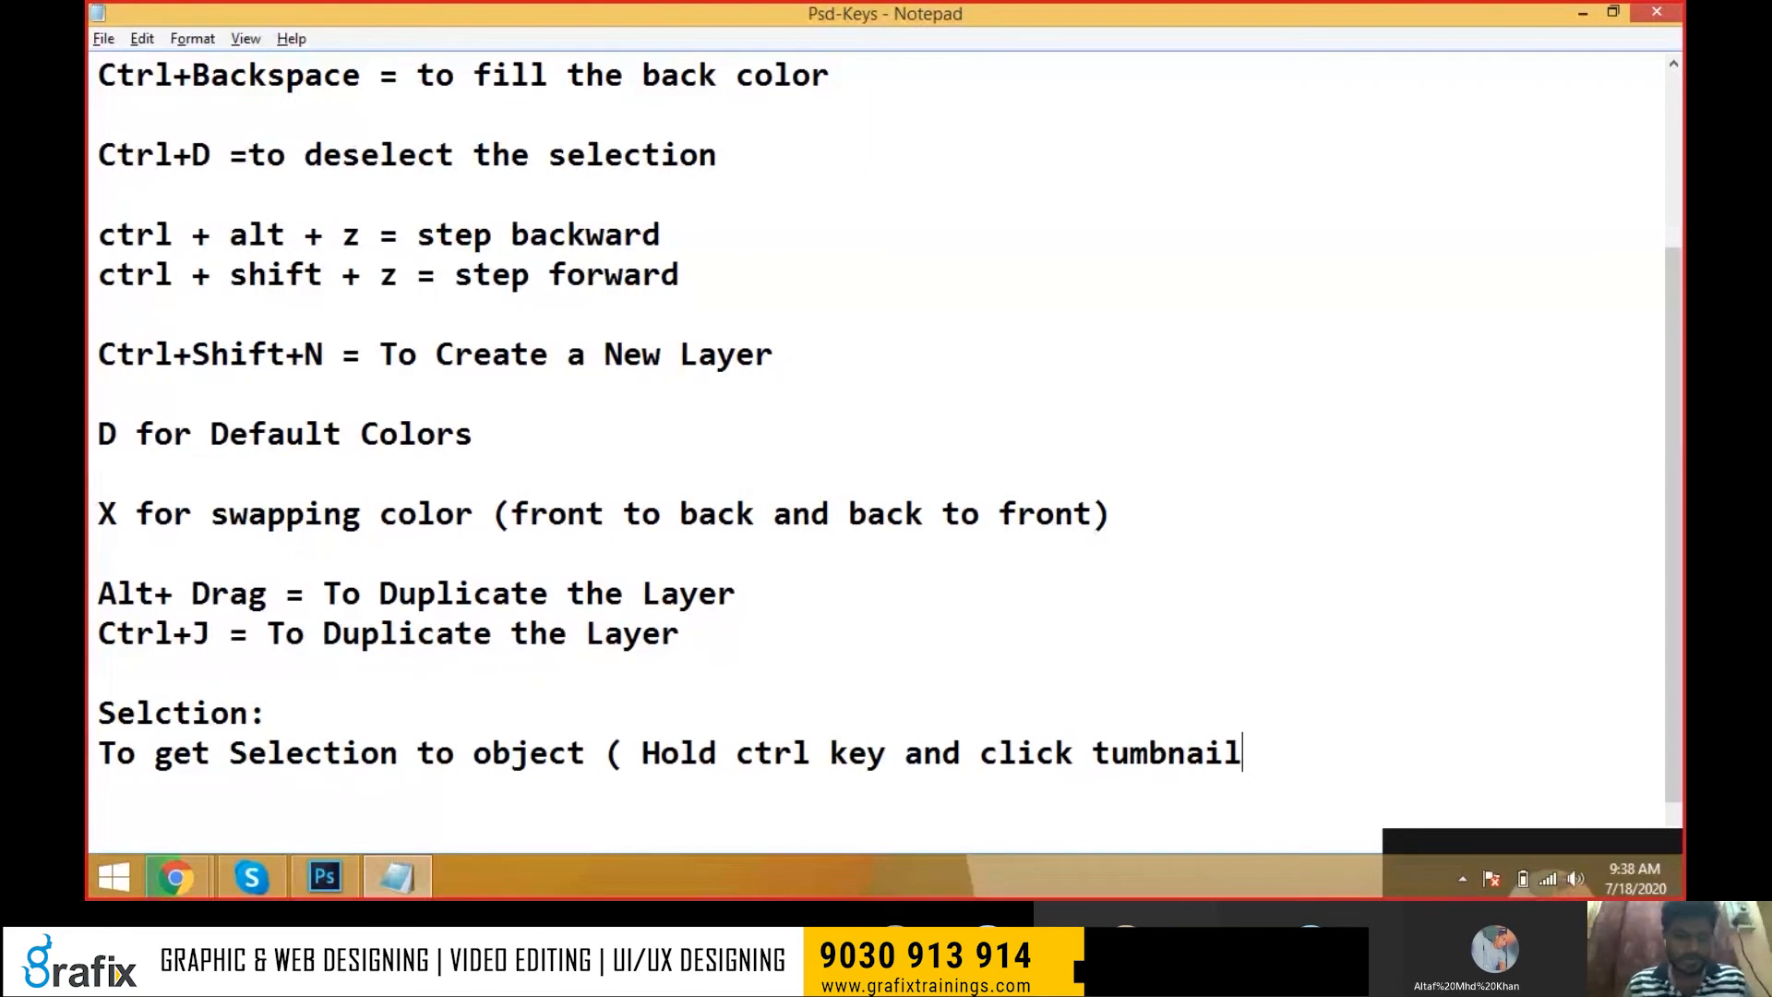
pyautogui.write('of')
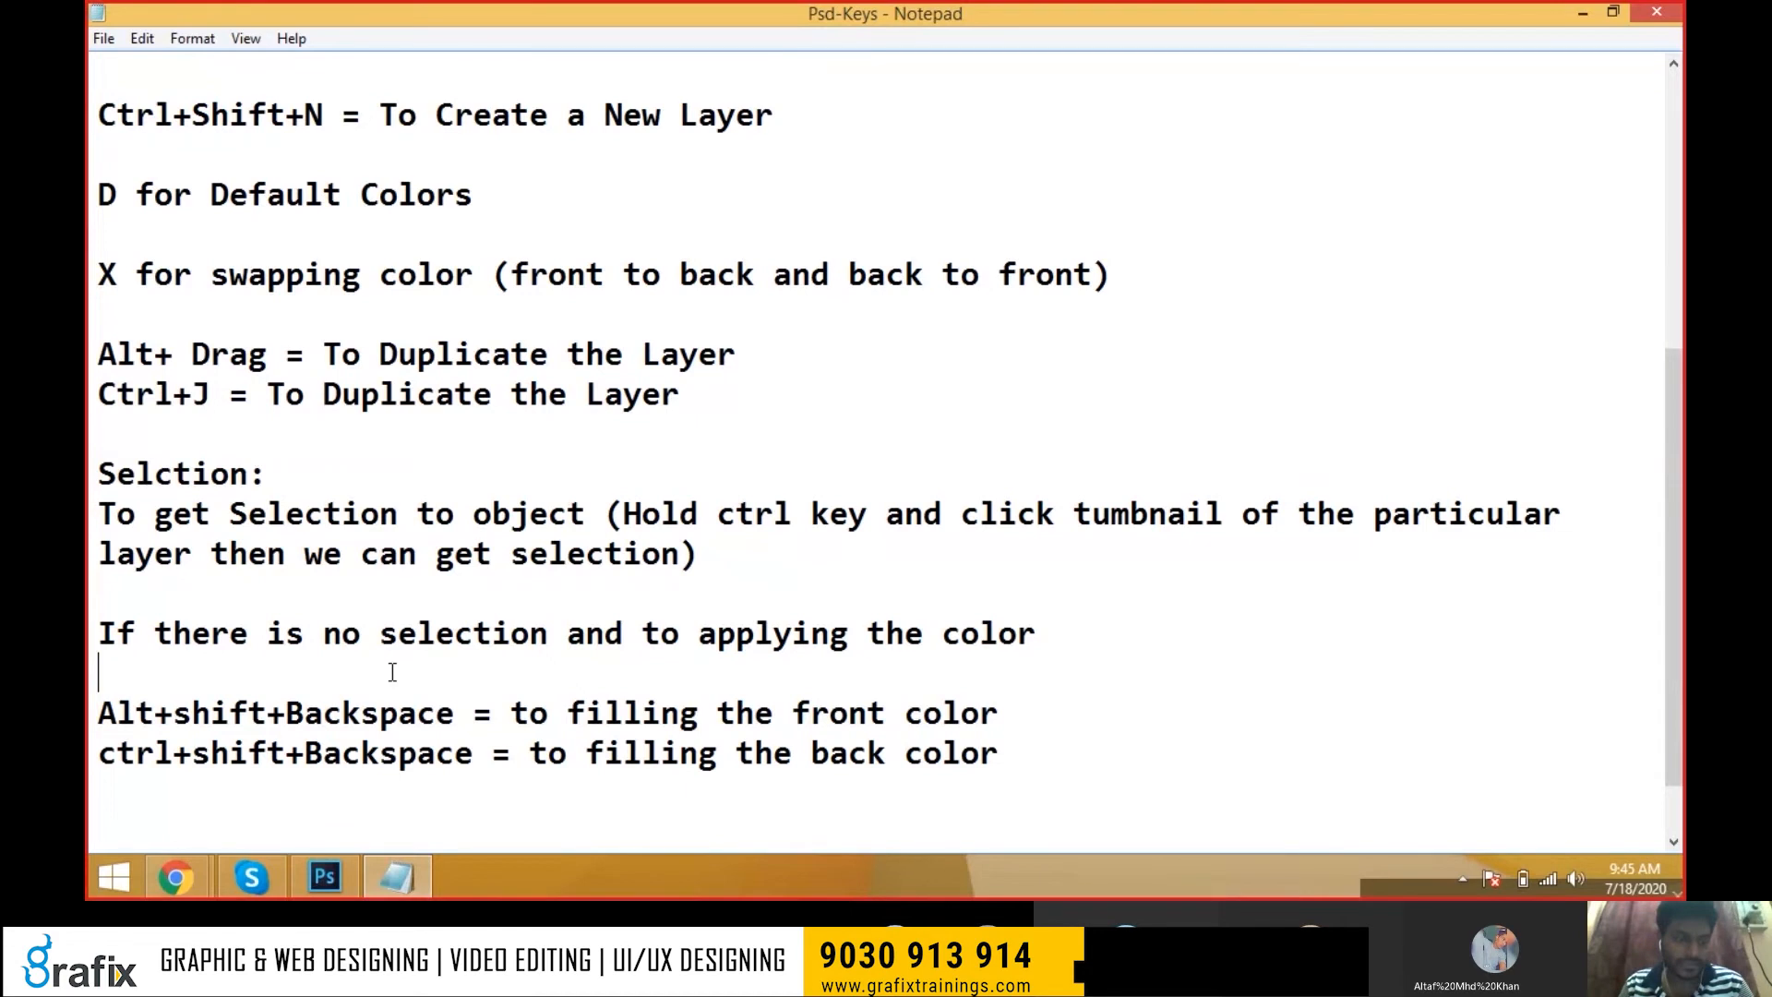
# Review the notes on loading a layer's selection and on filling front and back colors without a selection
pyautogui.moveTo(700, 554); pyautogui.dragTo(90, 519)
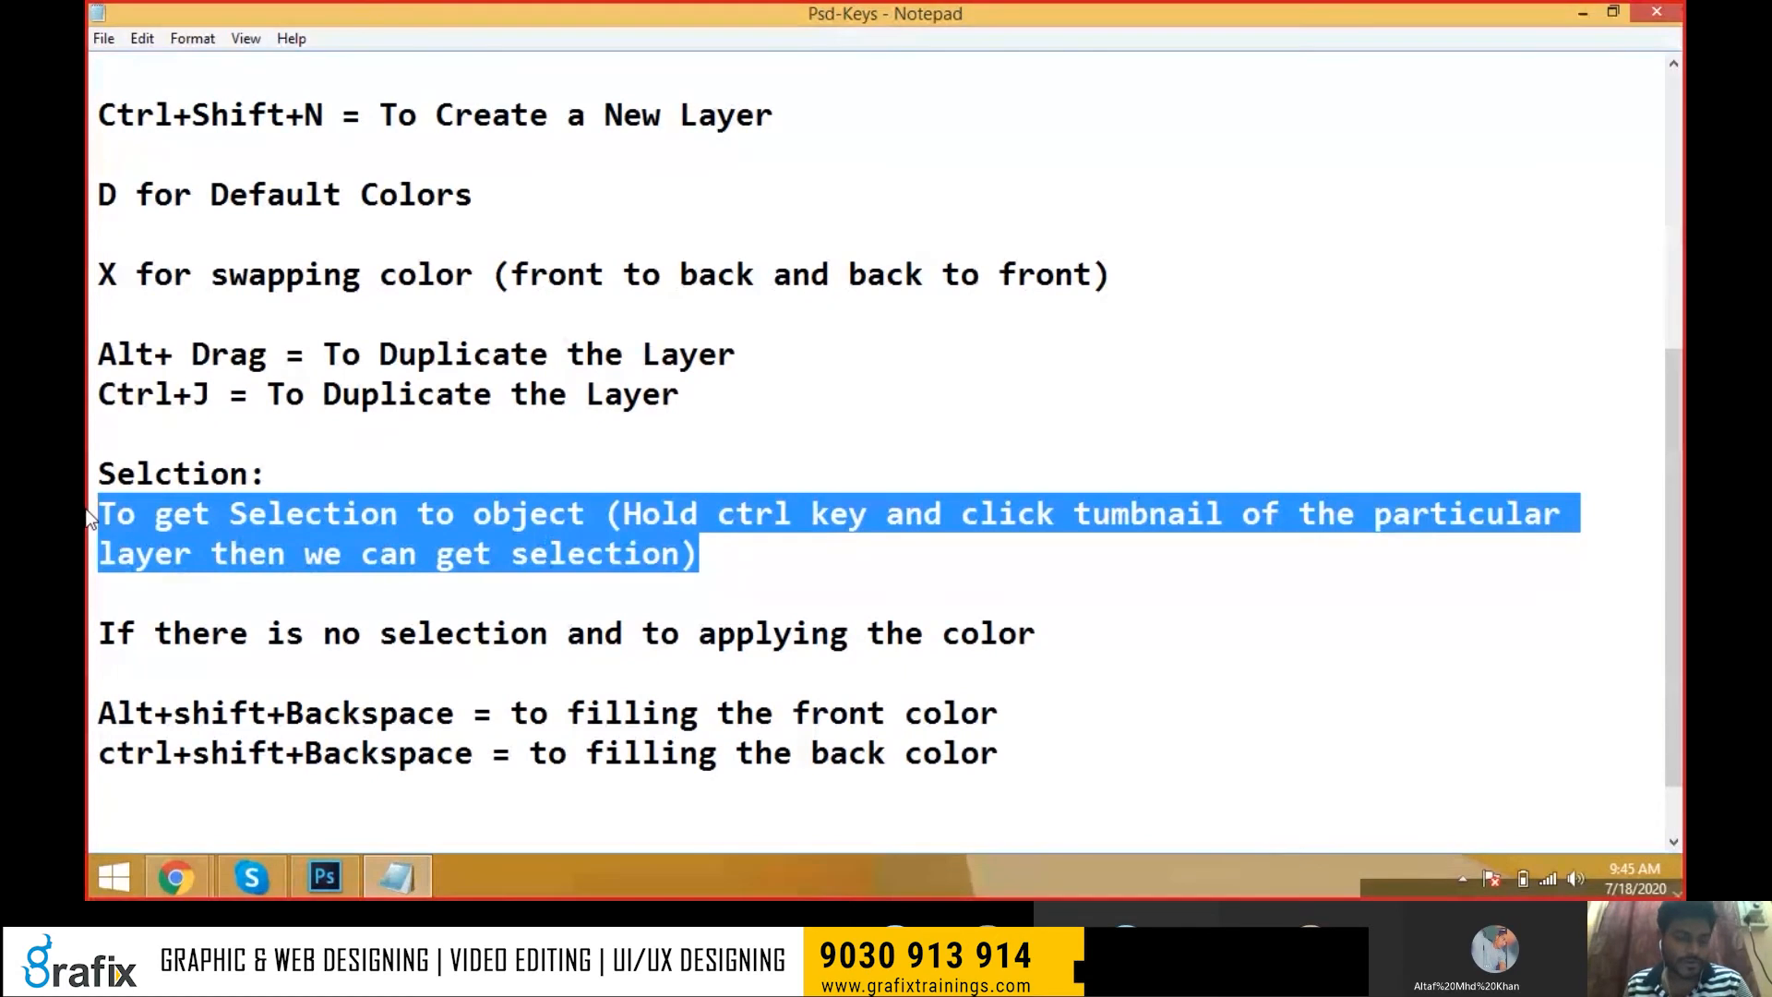
pyautogui.moveTo(1002, 715); pyautogui.dragTo(97, 715)
pyautogui.moveTo(1002, 755); pyautogui.dragTo(831, 715)
pyautogui.click(314, 759)
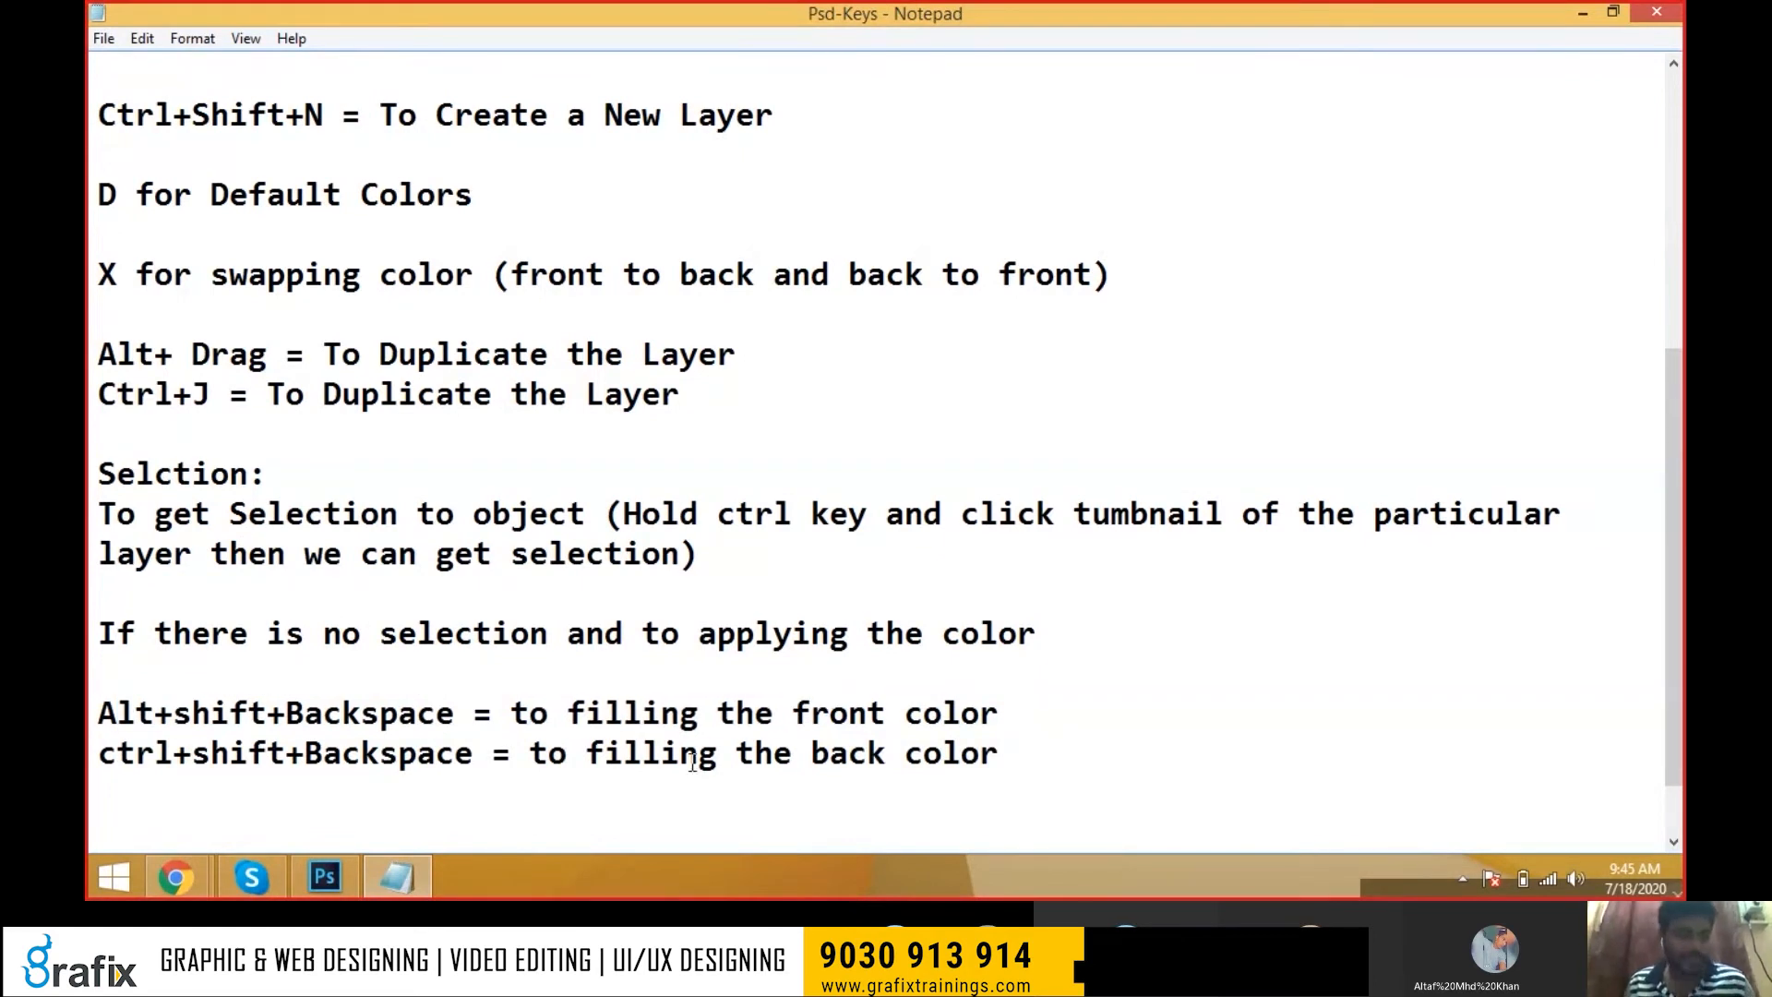
pyautogui.moveTo(698, 754); pyautogui.dragTo(801, 758)
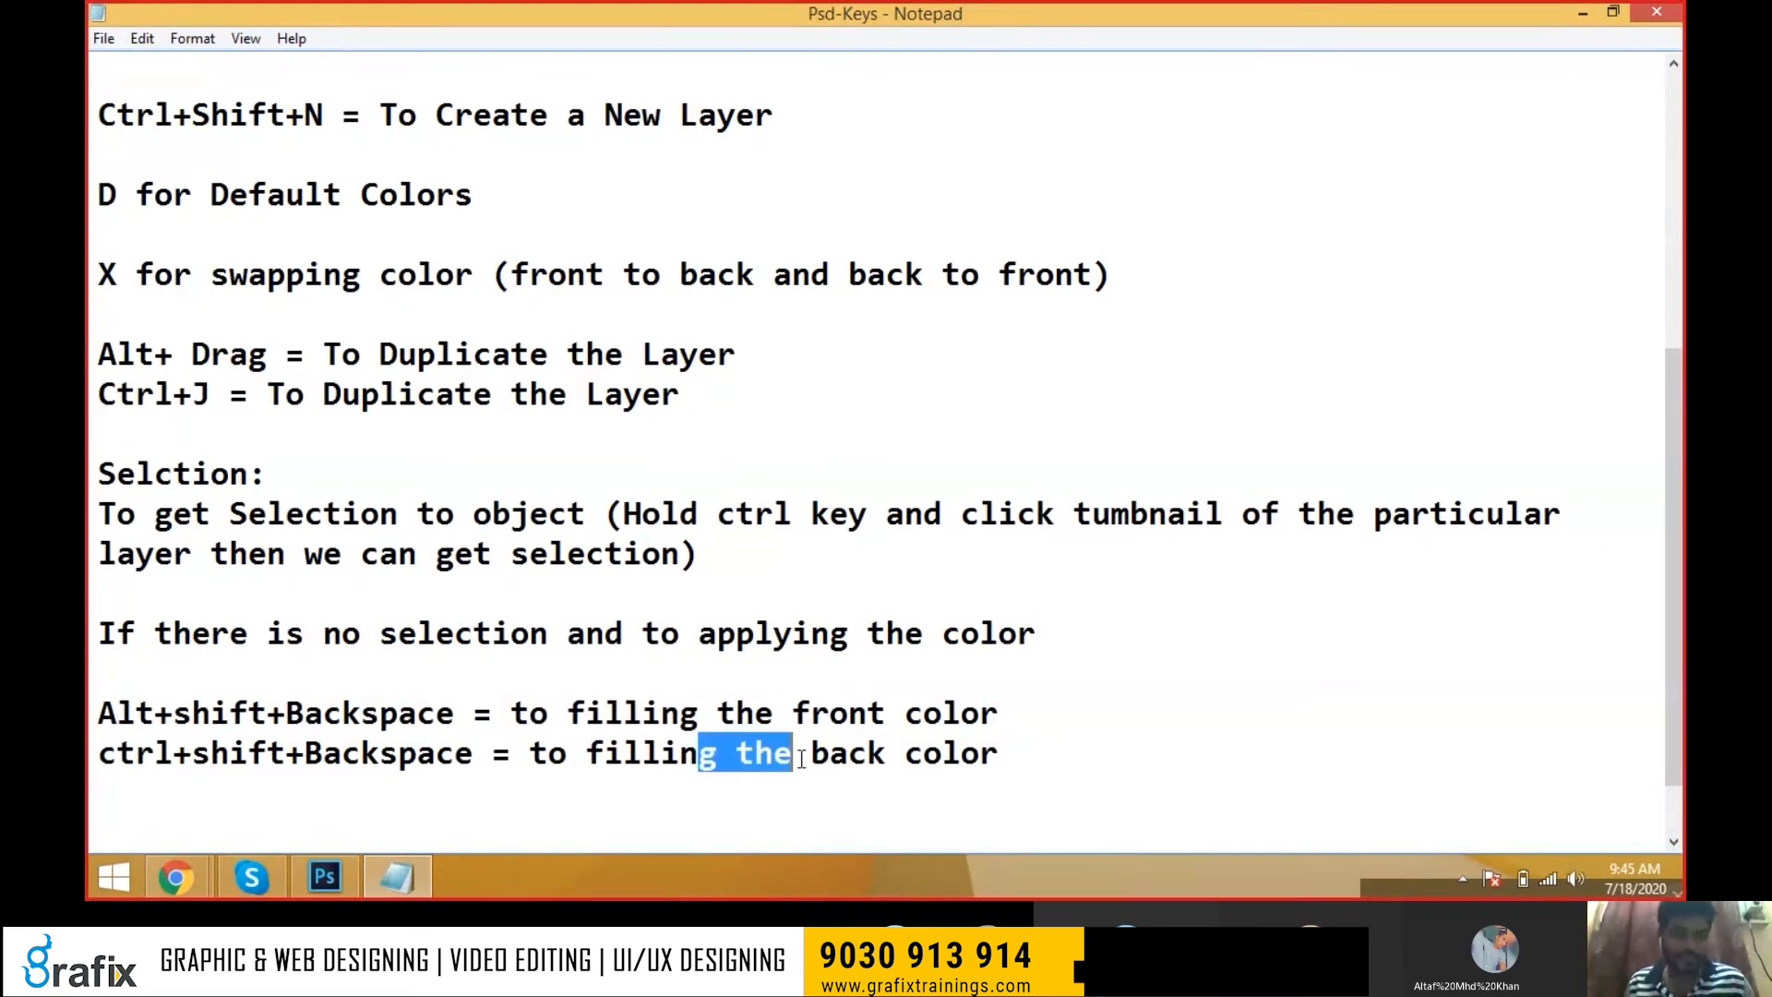
# Return to Photoshop and place a Single Row Marquee selection across the canvas below both shapes
pyautogui.hotkey('alt', 'Tab')
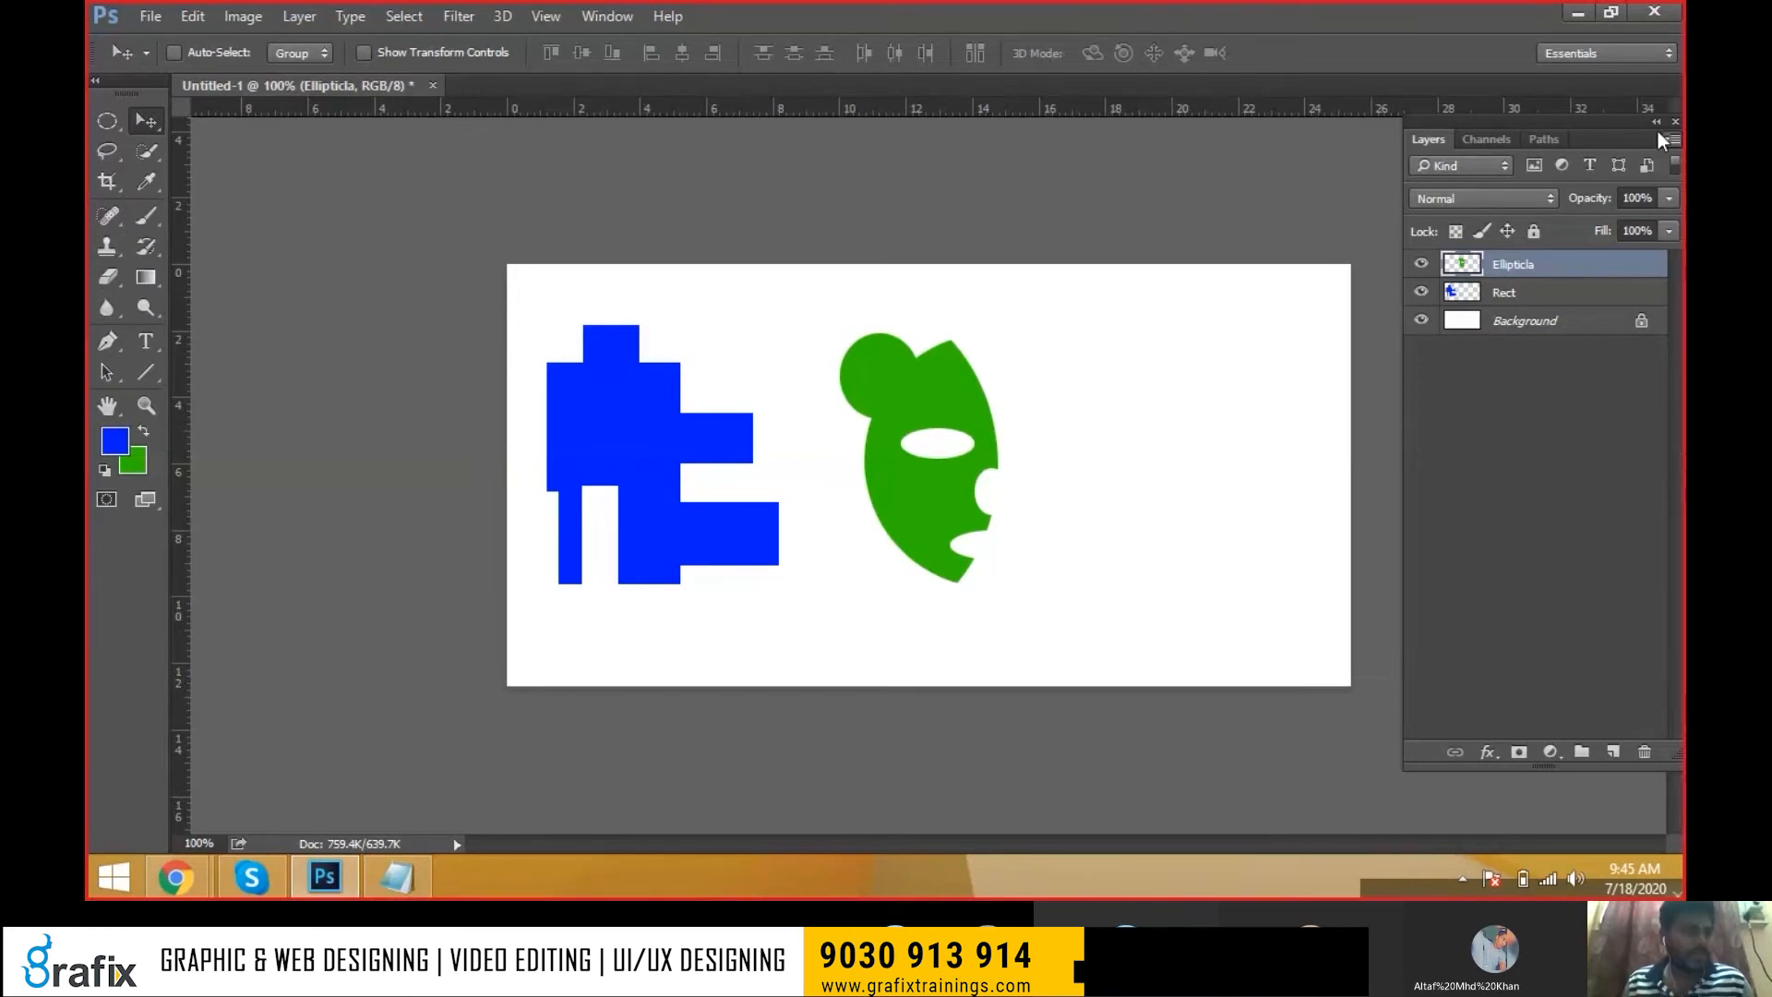
pyautogui.moveTo(1657, 131); pyautogui.dragTo(1633, 148)
pyautogui.rightClick(108, 121)
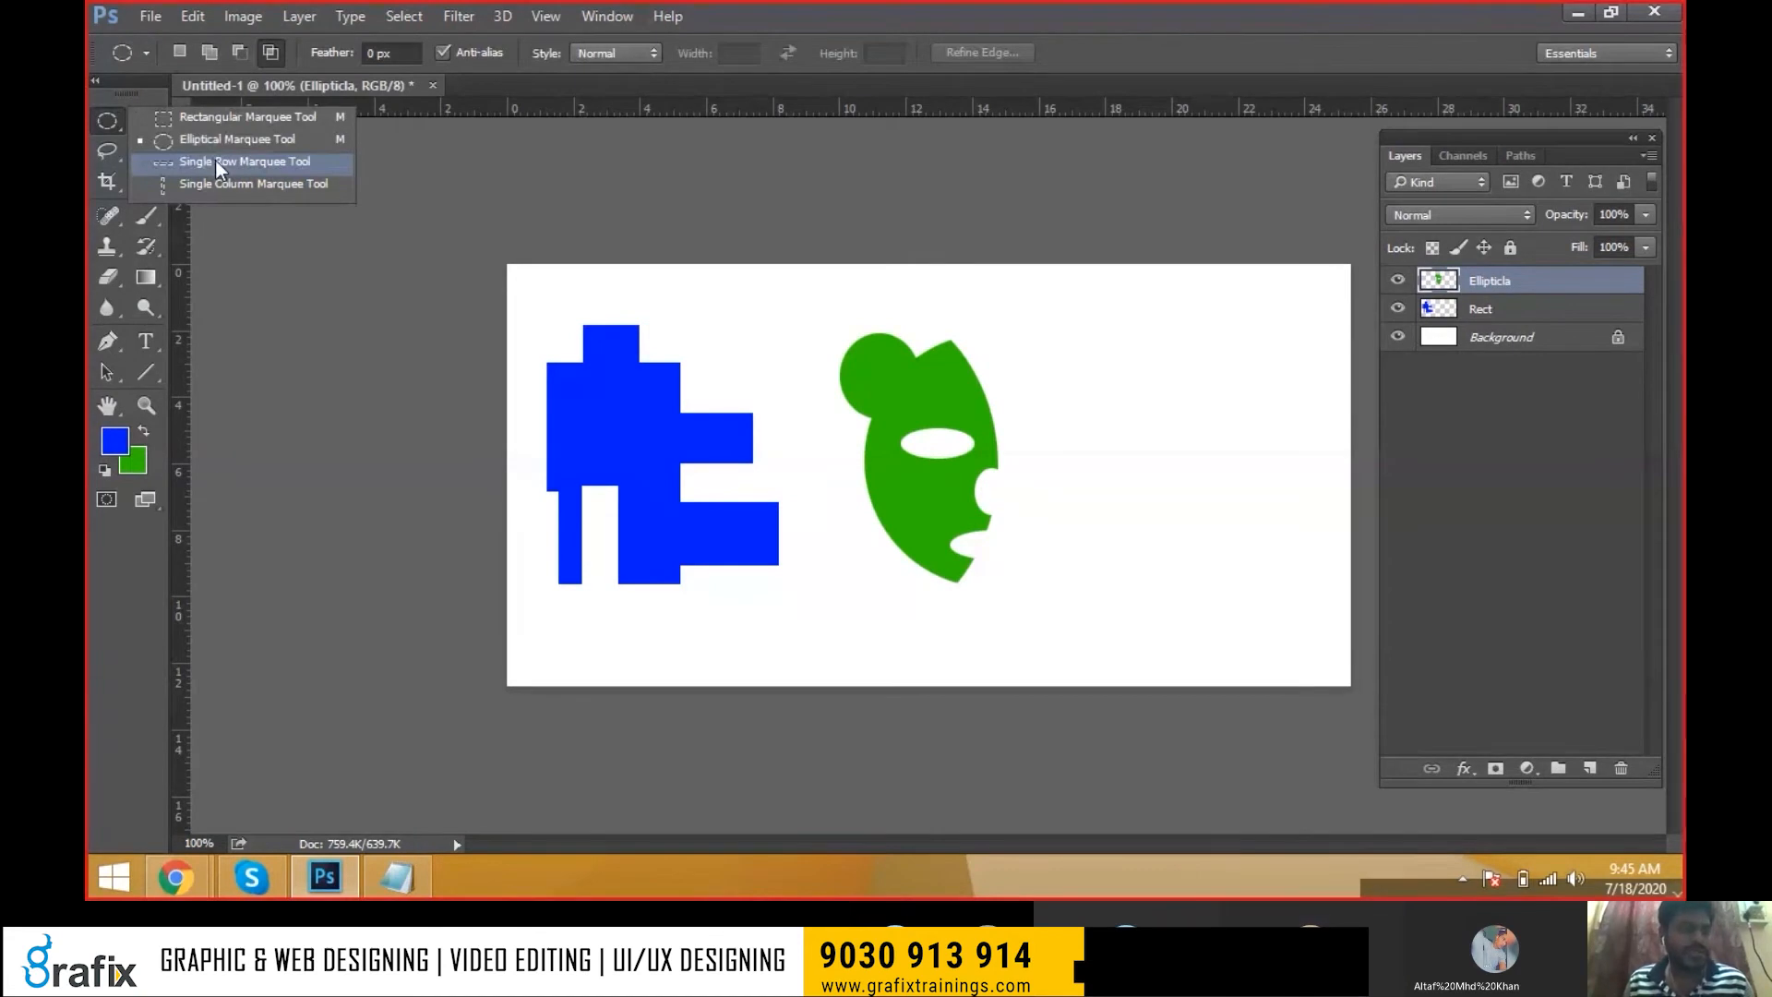
pyautogui.click(214, 160)
pyautogui.click(609, 625)
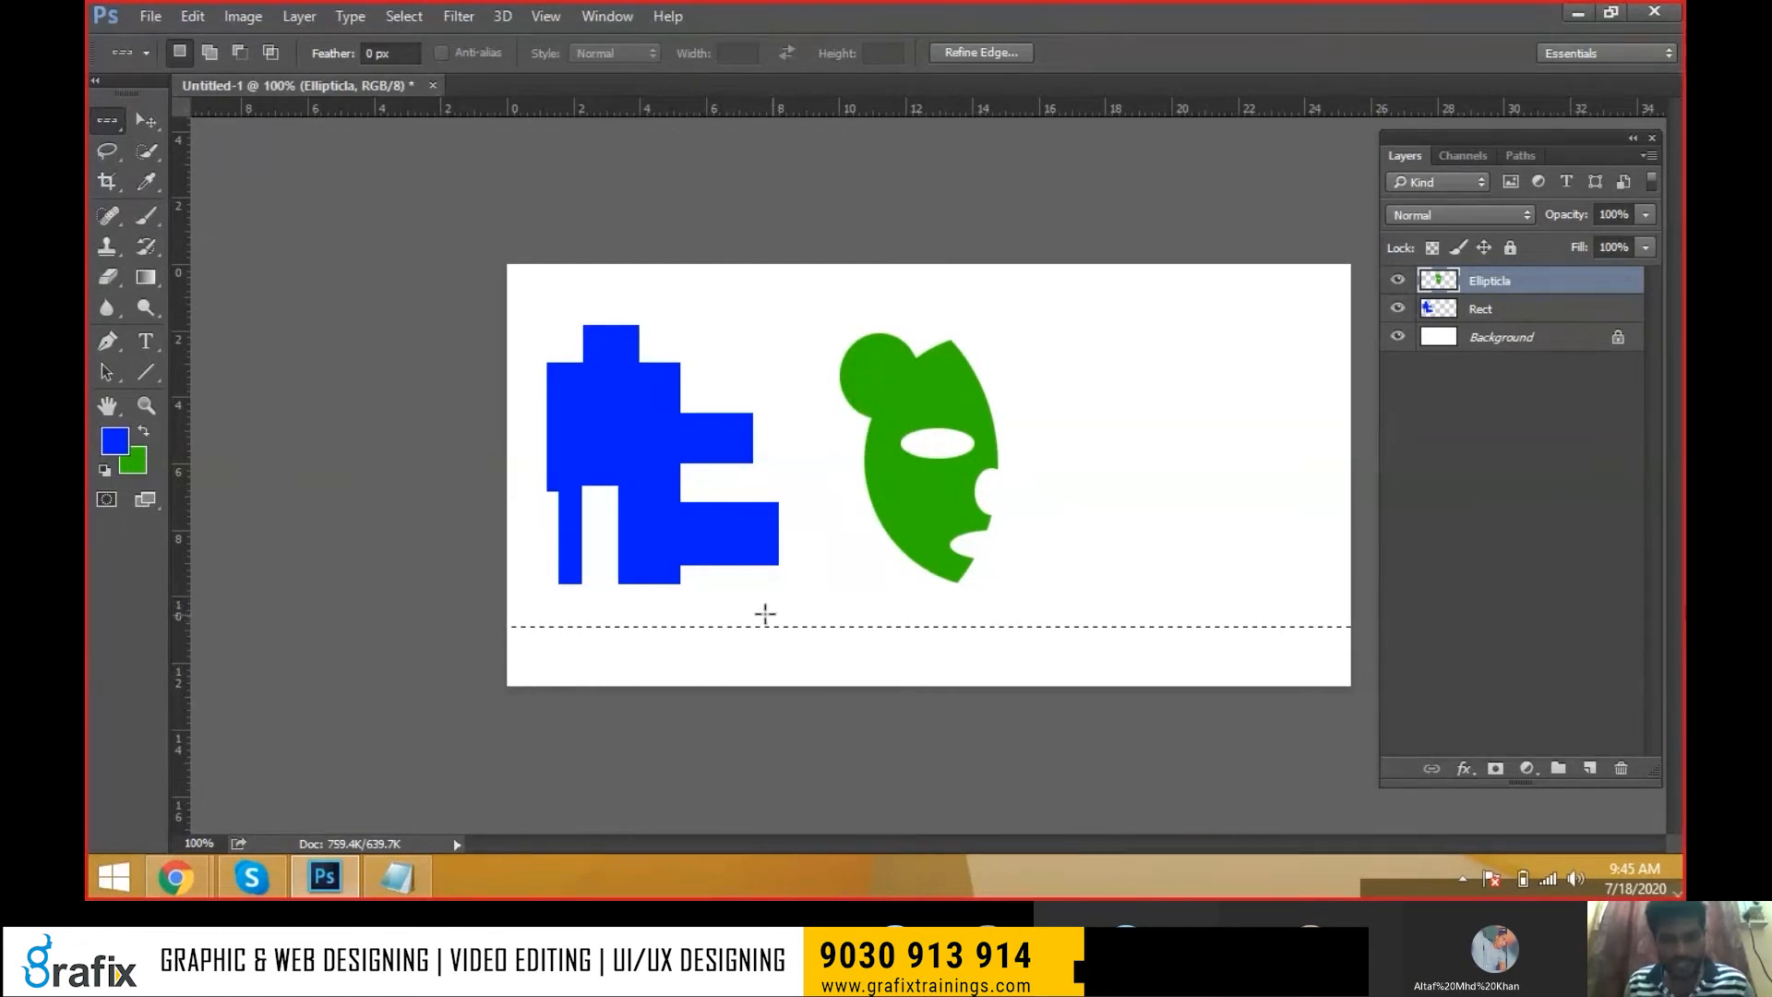
pyautogui.click(1124, 647)
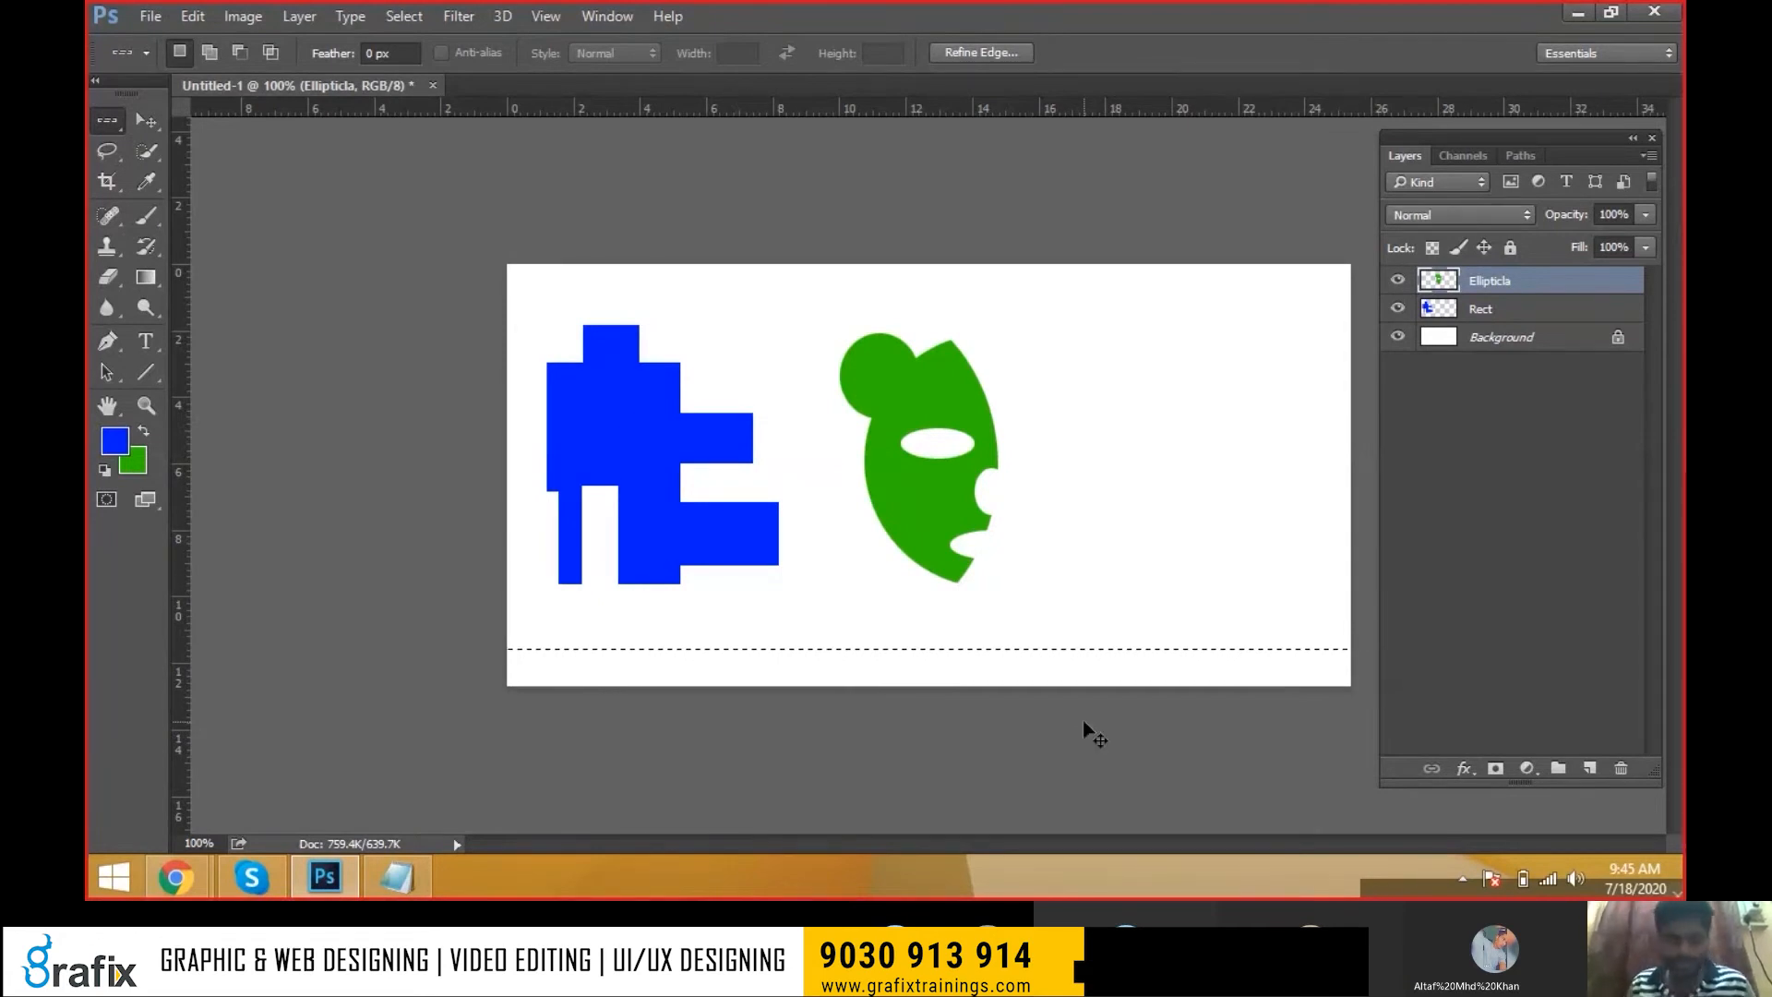
# Create a new layer named "Horizontal Line" above the Ellipticla layer
pyautogui.hotkey('ctrl', 'shift', 'n')
pyautogui.write('Line')
pyautogui.hotkey('ctrl', 'a')
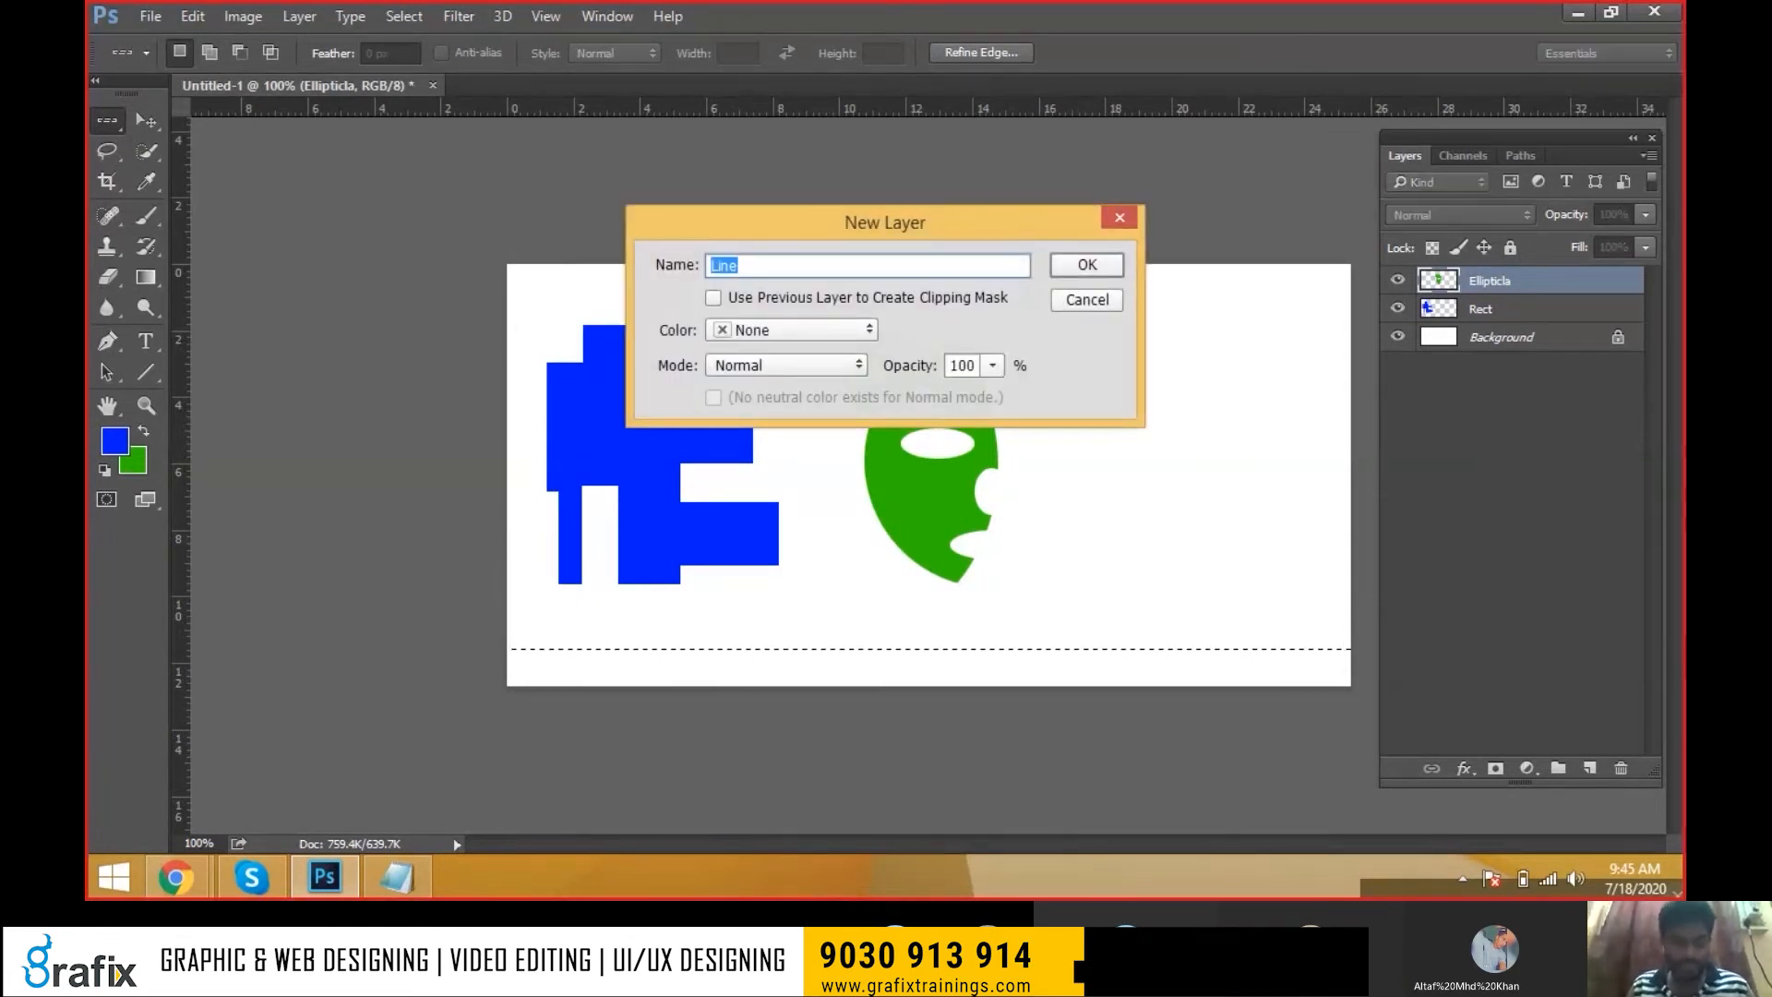
pyautogui.write('Horizo')
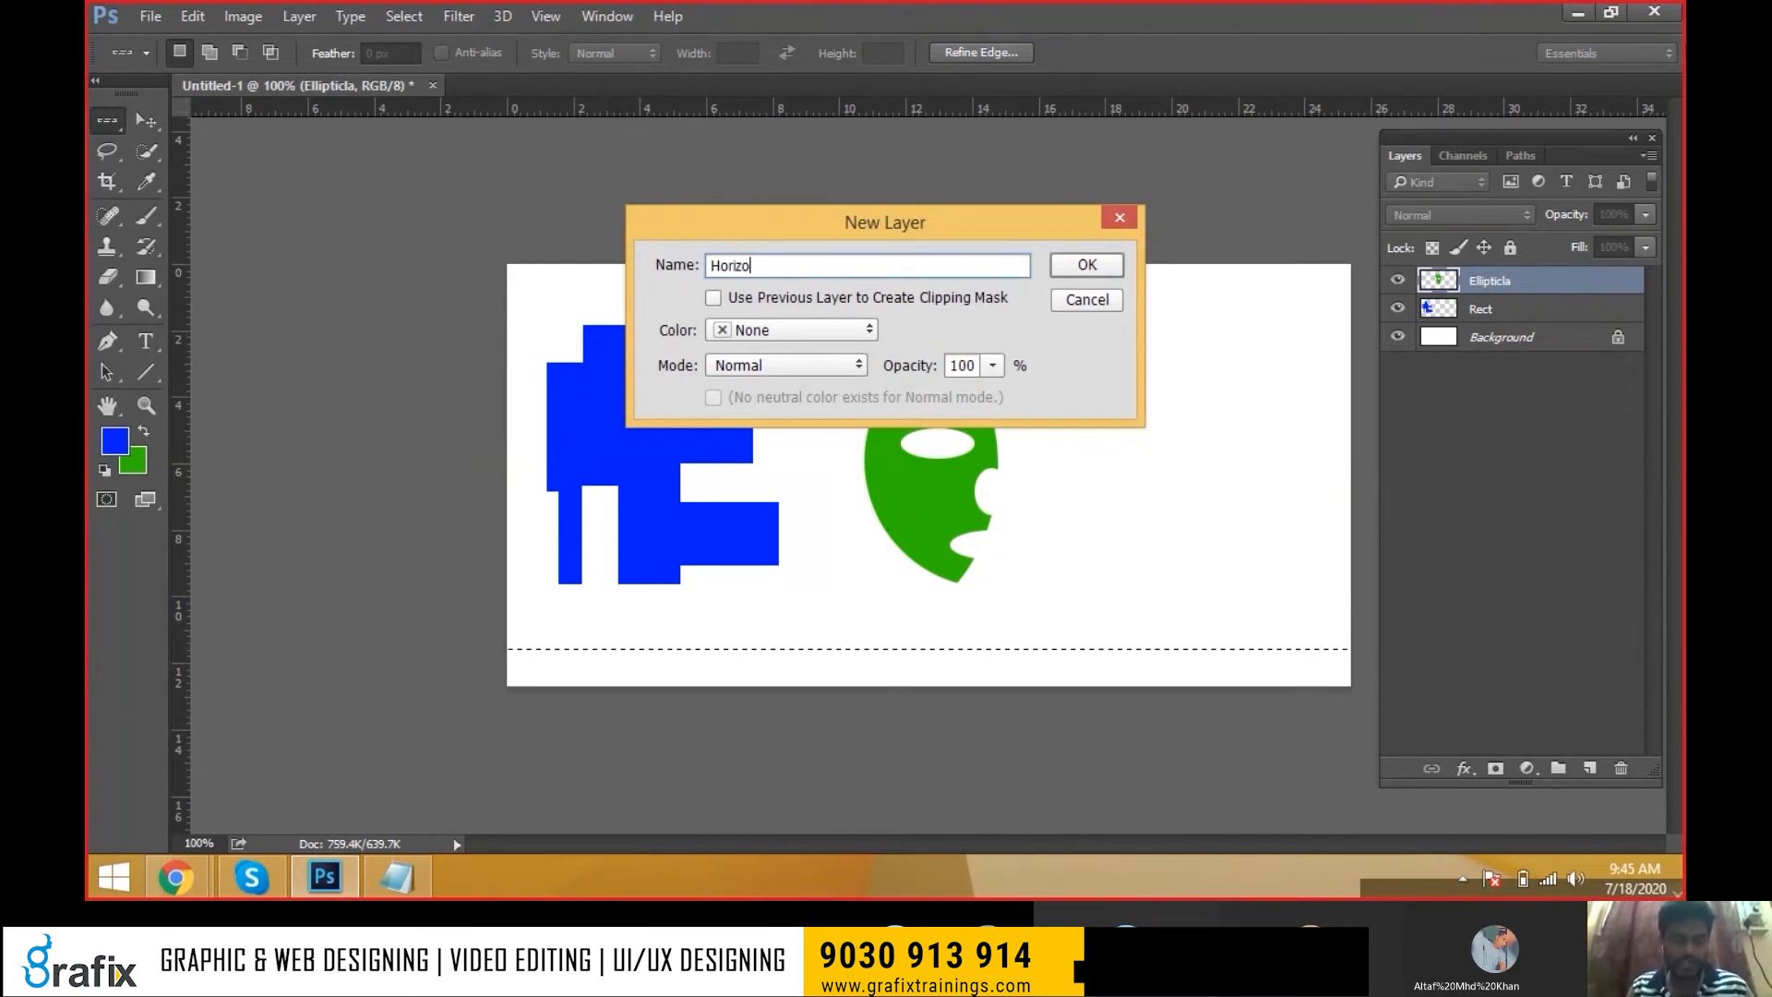
pyautogui.write('ntal Line')
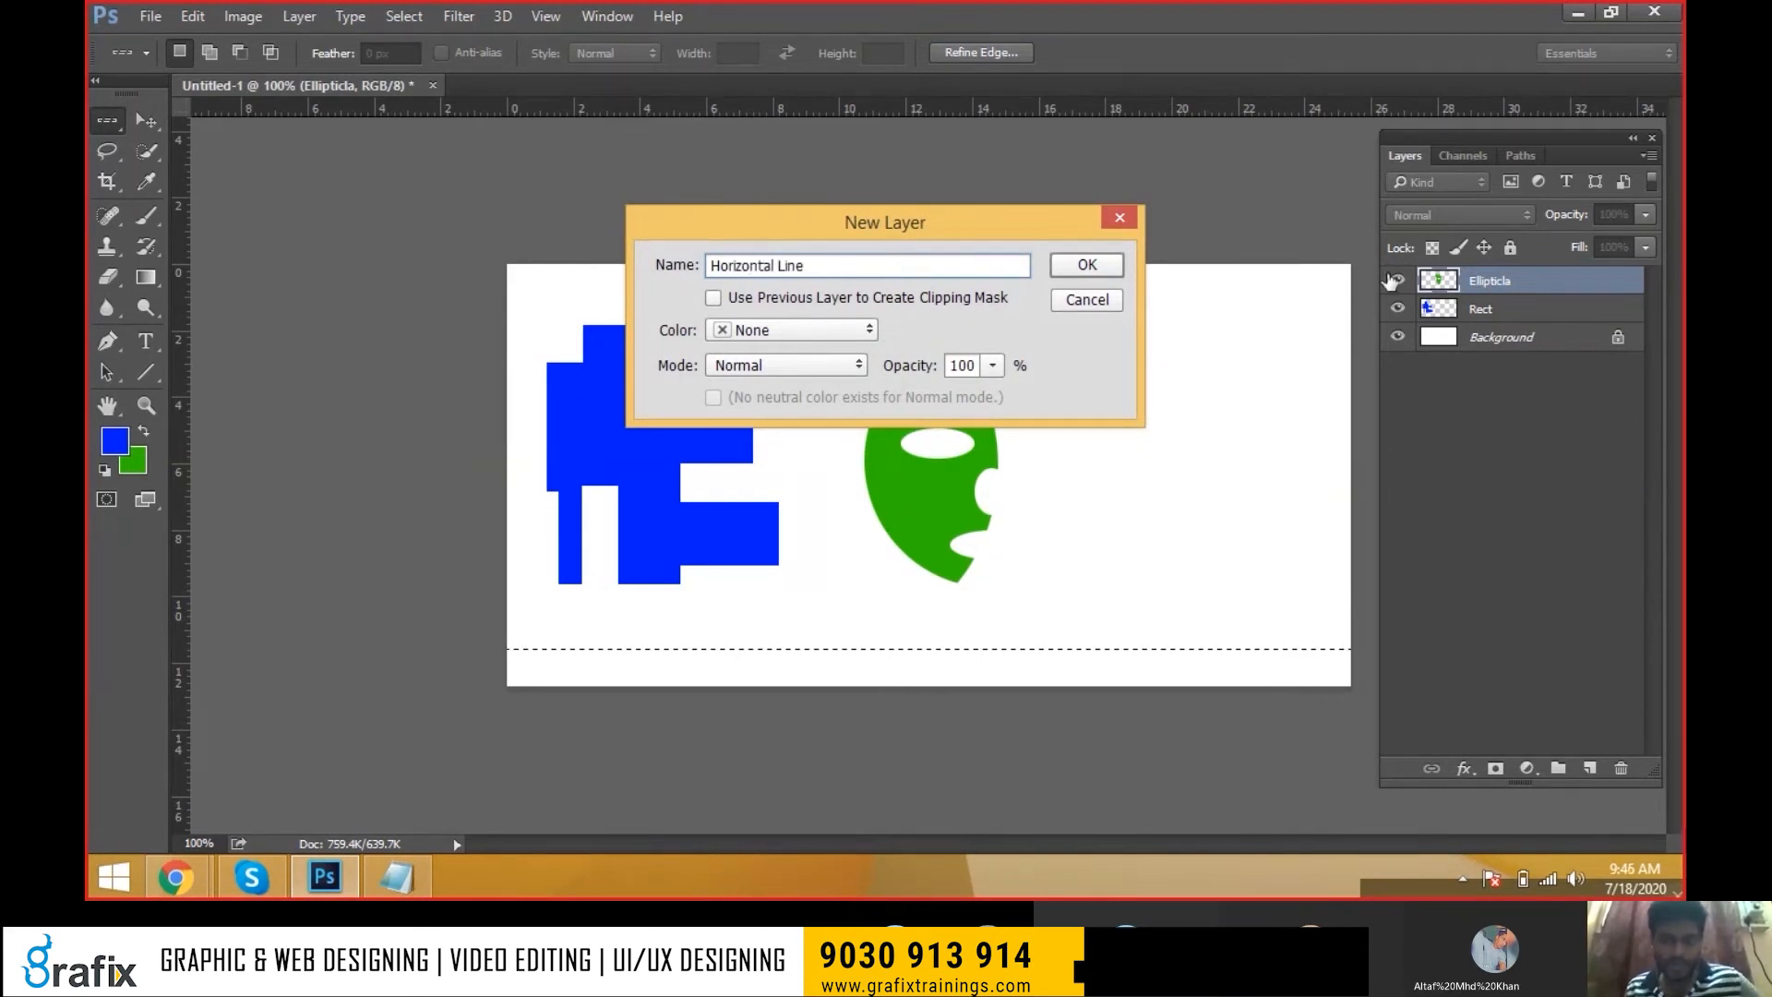
pyautogui.click(1081, 267)
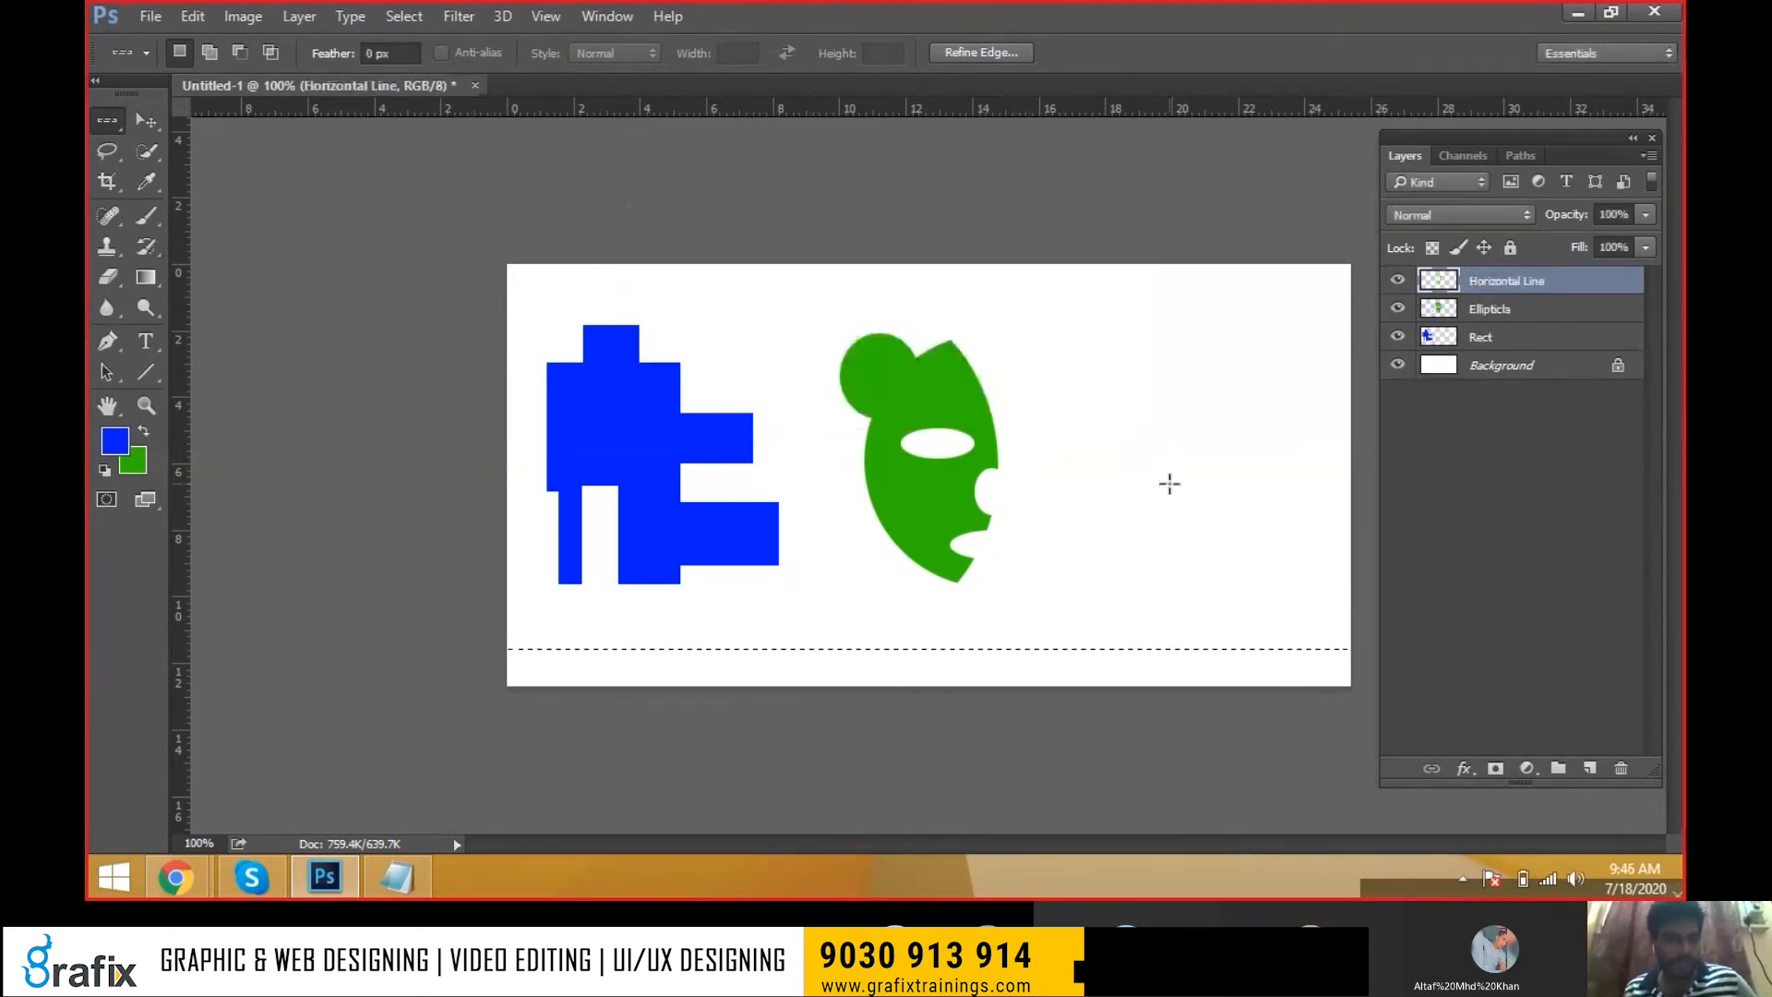
# Set the foreground color to pink ff00a8, fill the row selection on the Horizontal Line layer with it, and deselect
pyautogui.click(115, 441)
pyautogui.moveTo(1075, 394); pyautogui.dragTo(1074, 324)
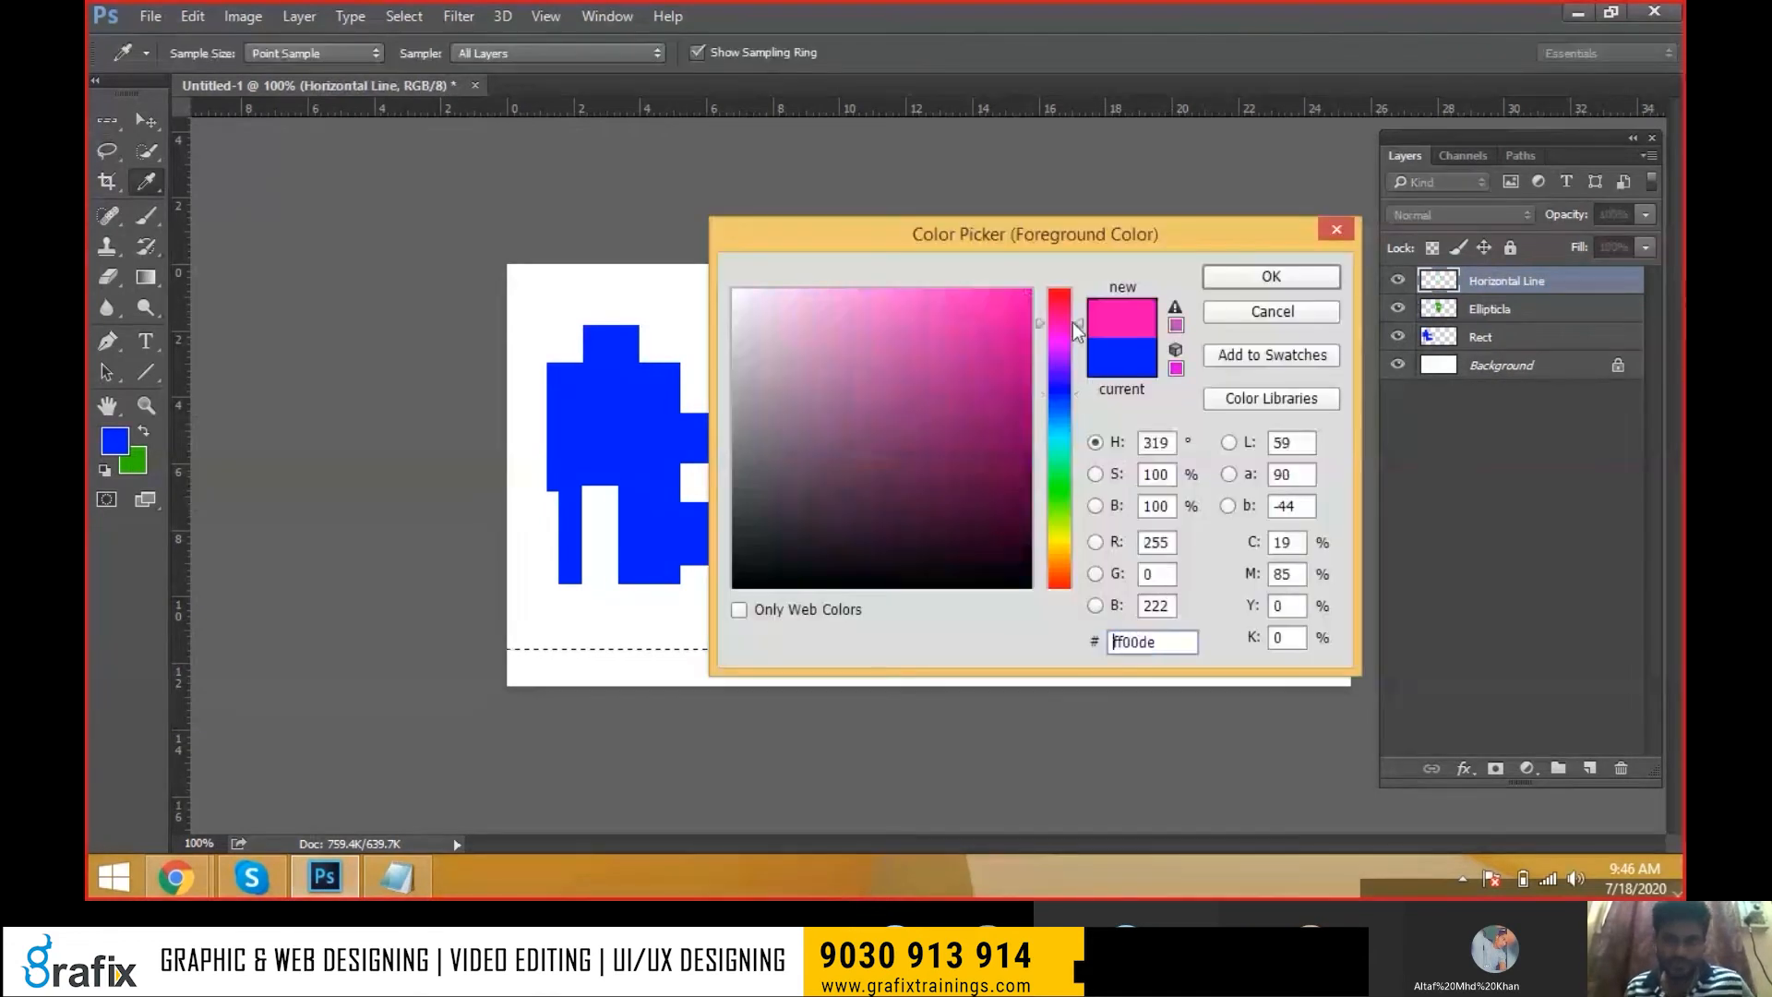
pyautogui.click(1267, 285)
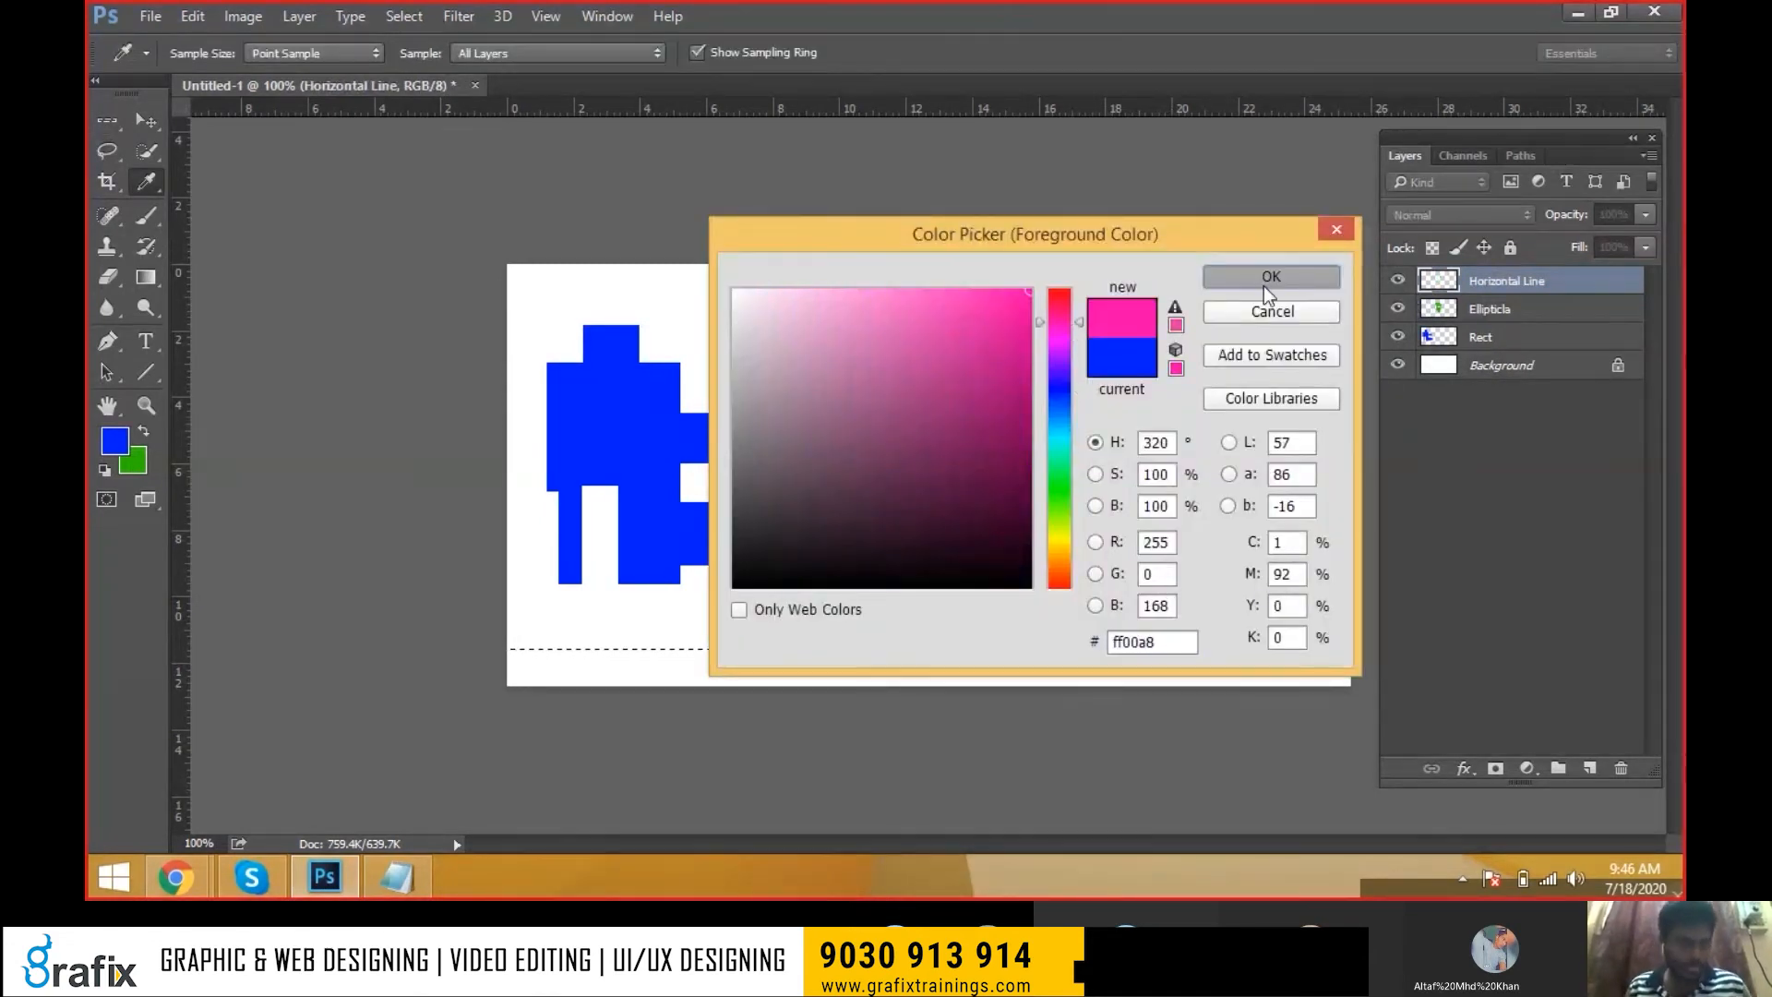
pyautogui.press('m')
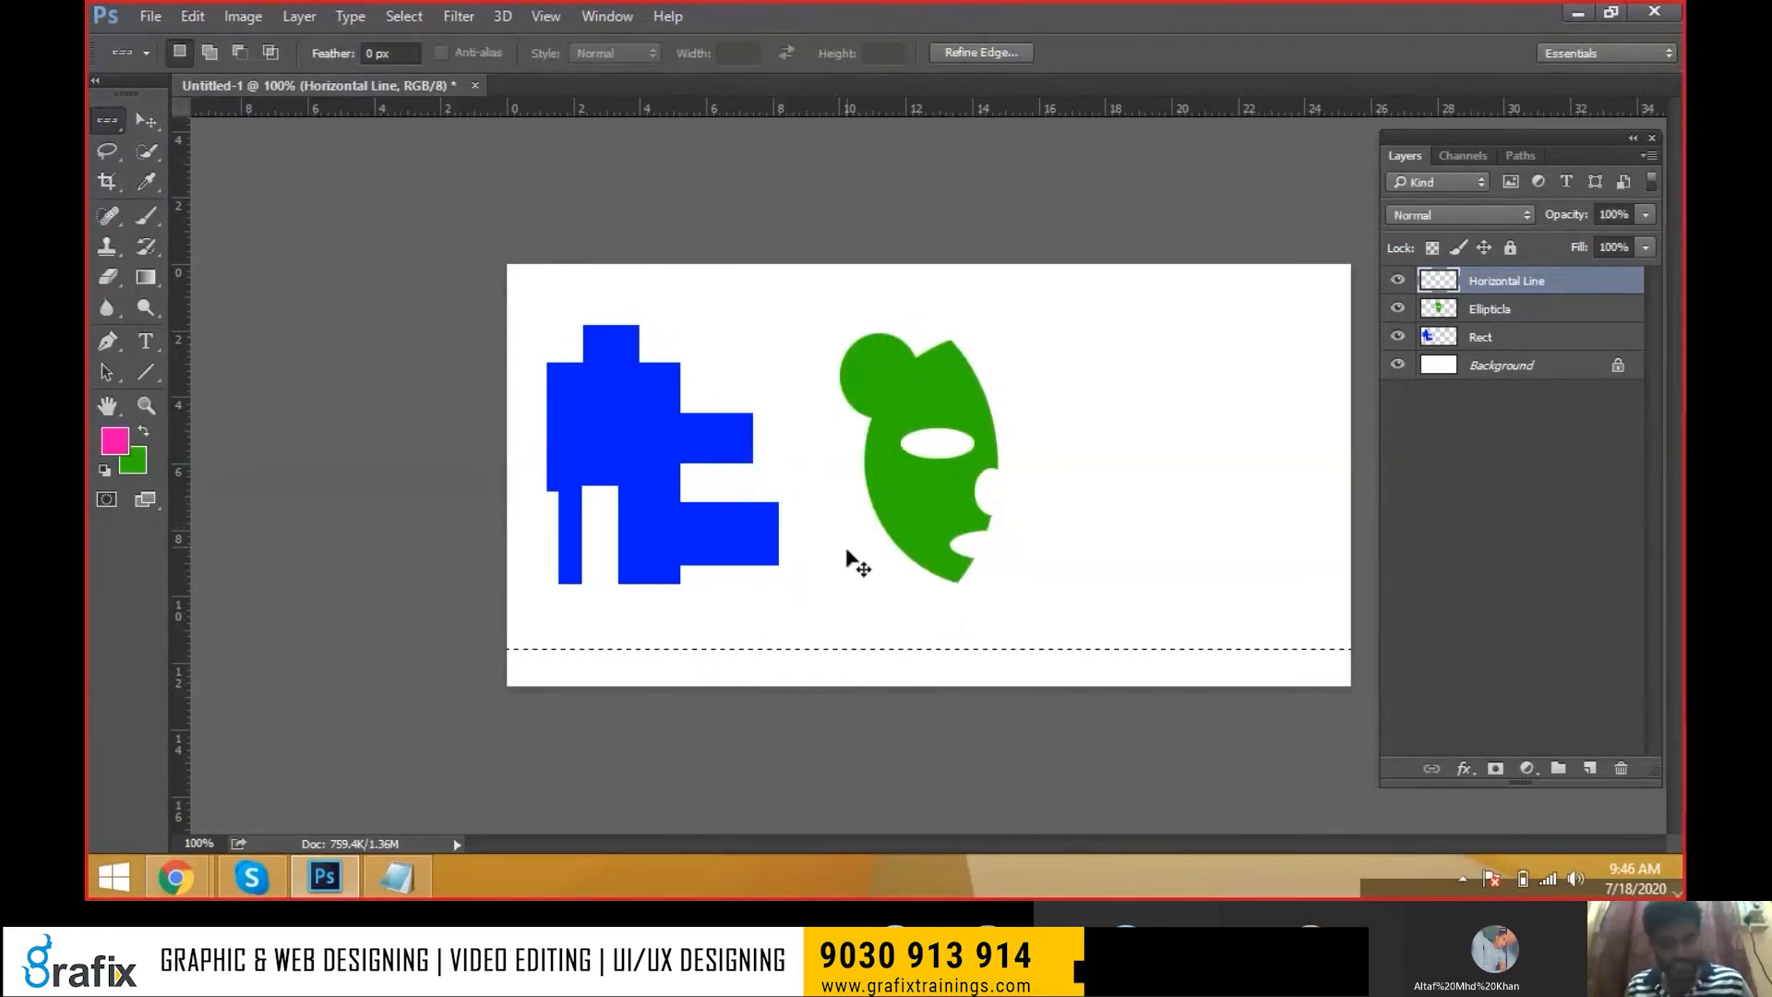
pyautogui.hotkey('alt', 'BackSpace')
pyautogui.hotkey('ctrl', 'd')
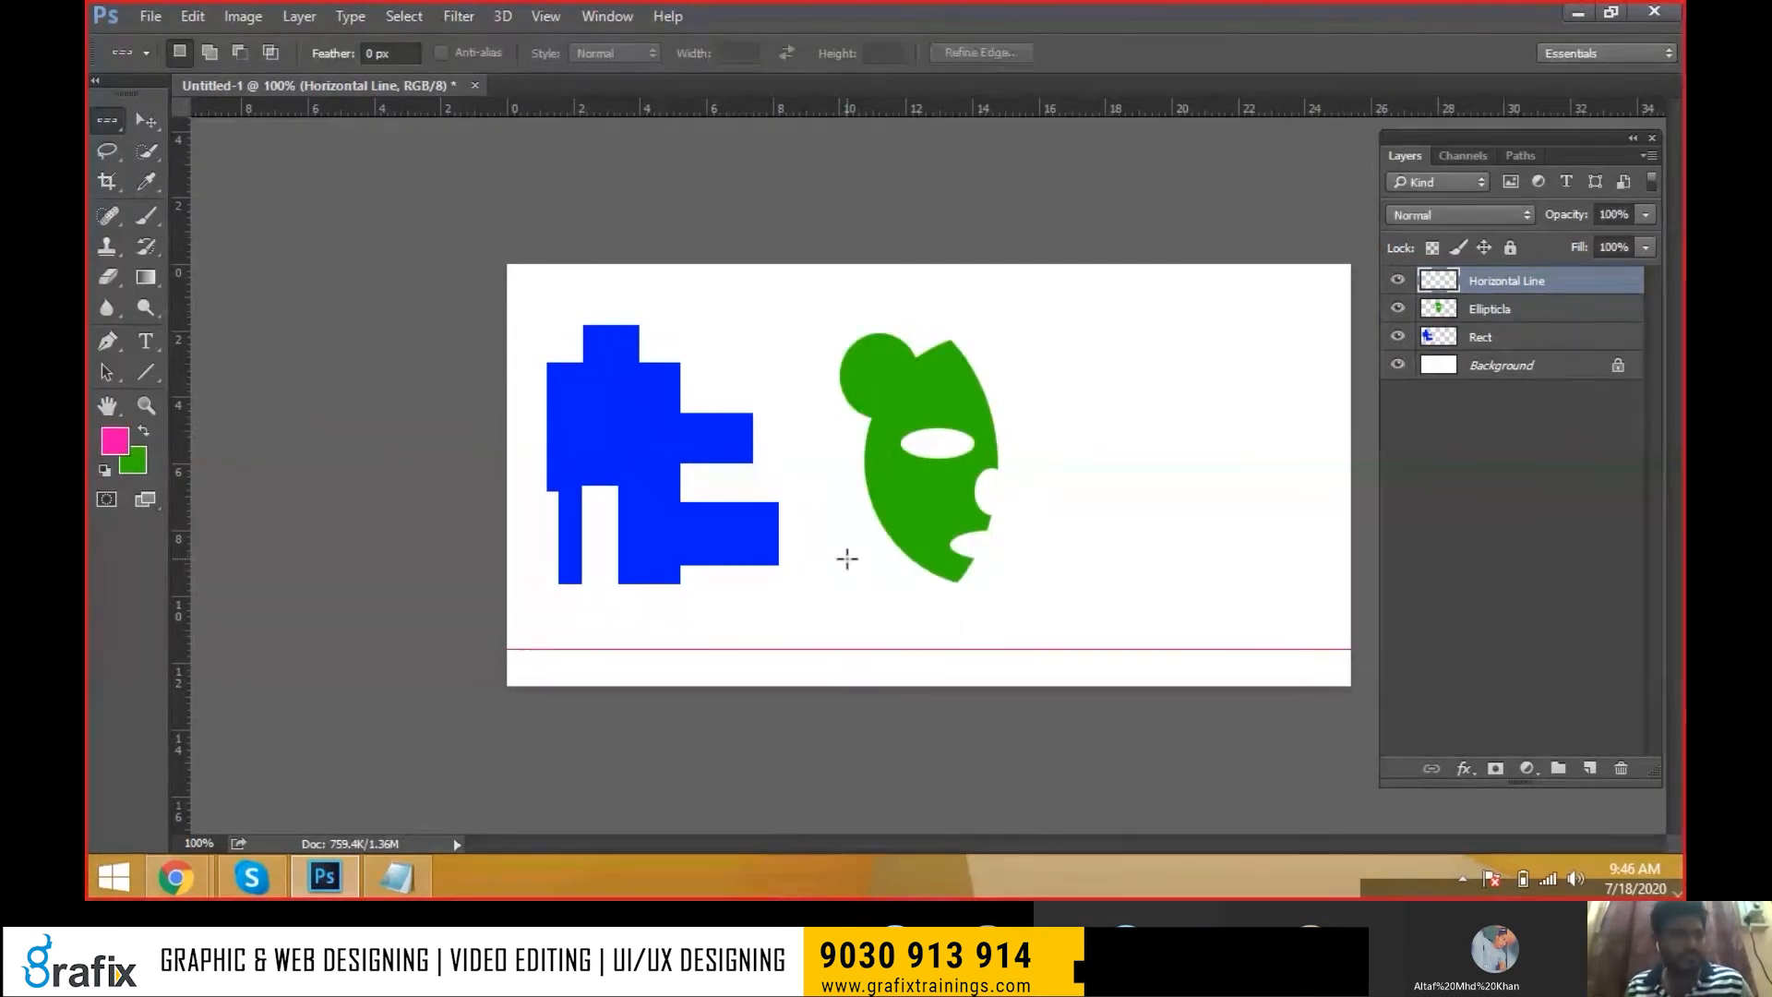
# Place a Single Column Marquee selection on the canvas to the right of the green shape
pyautogui.rightClick(111, 132)
pyautogui.click(172, 183)
pyautogui.rightClick(107, 121)
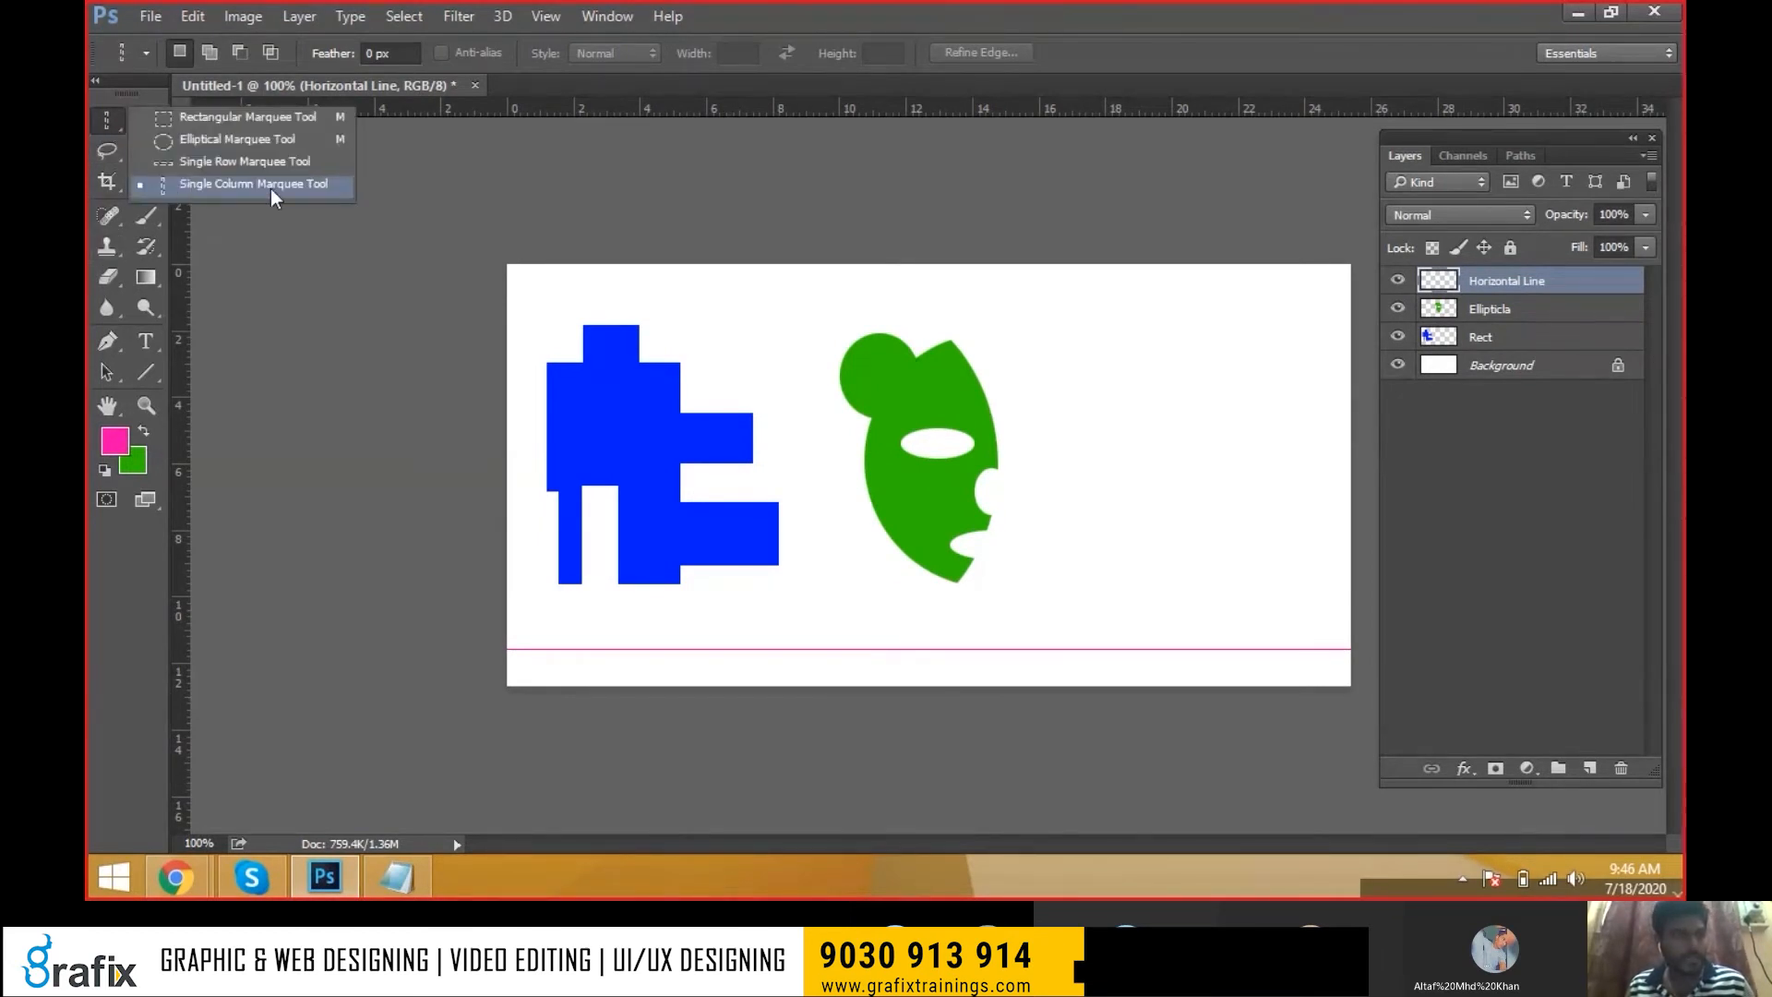
pyautogui.click(224, 185)
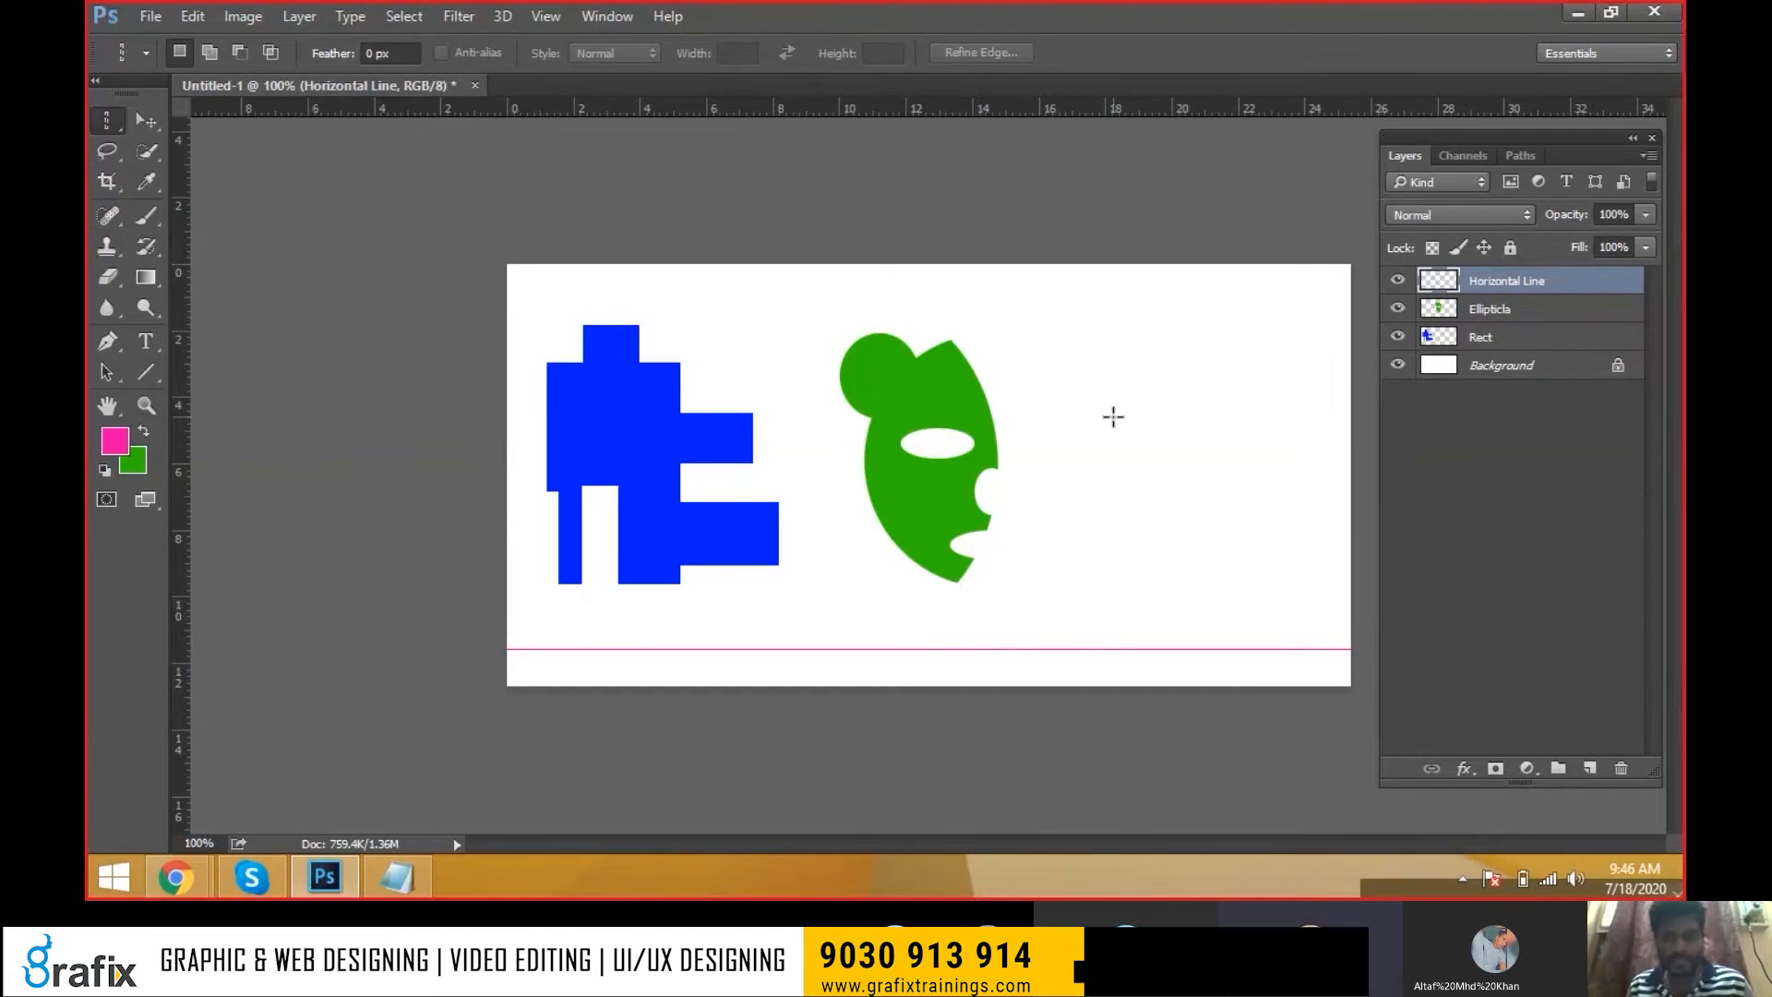
pyautogui.click(1113, 417)
# Create a new layer named "Single colum marq", fill its column selection with the green background color, and deselect
pyautogui.hotkey('ctrl', 'shift', 'n')
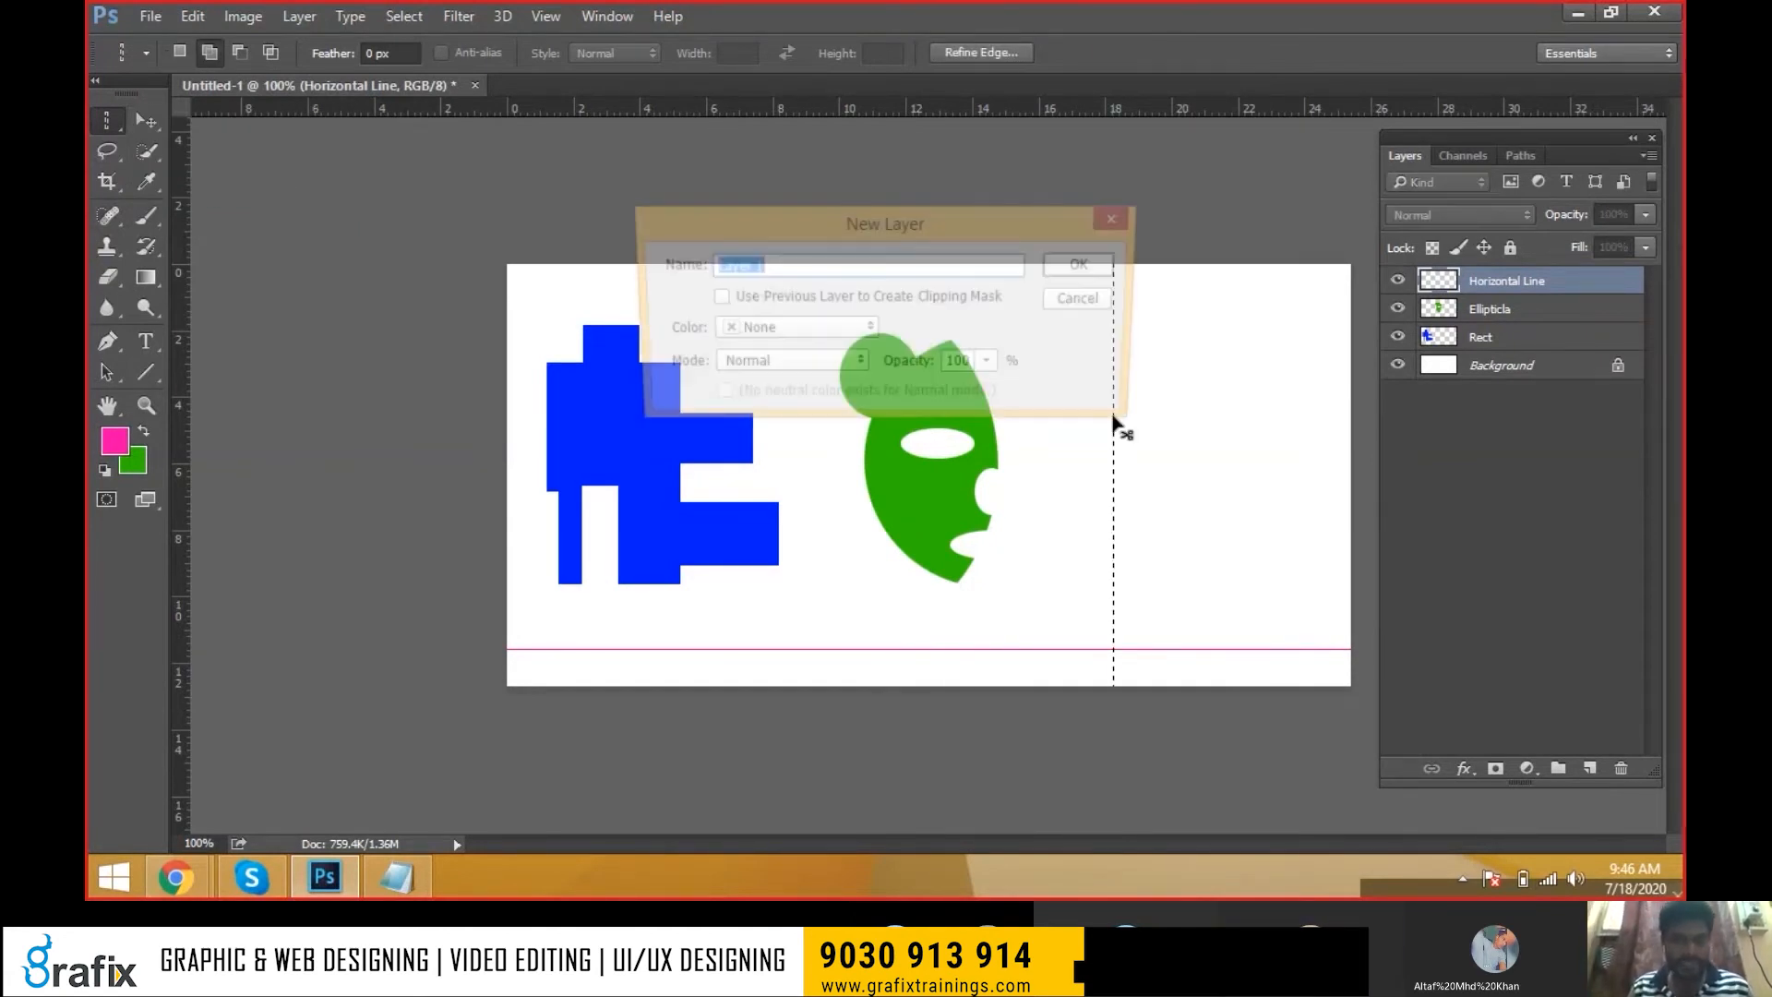
pyautogui.write('Single colo')
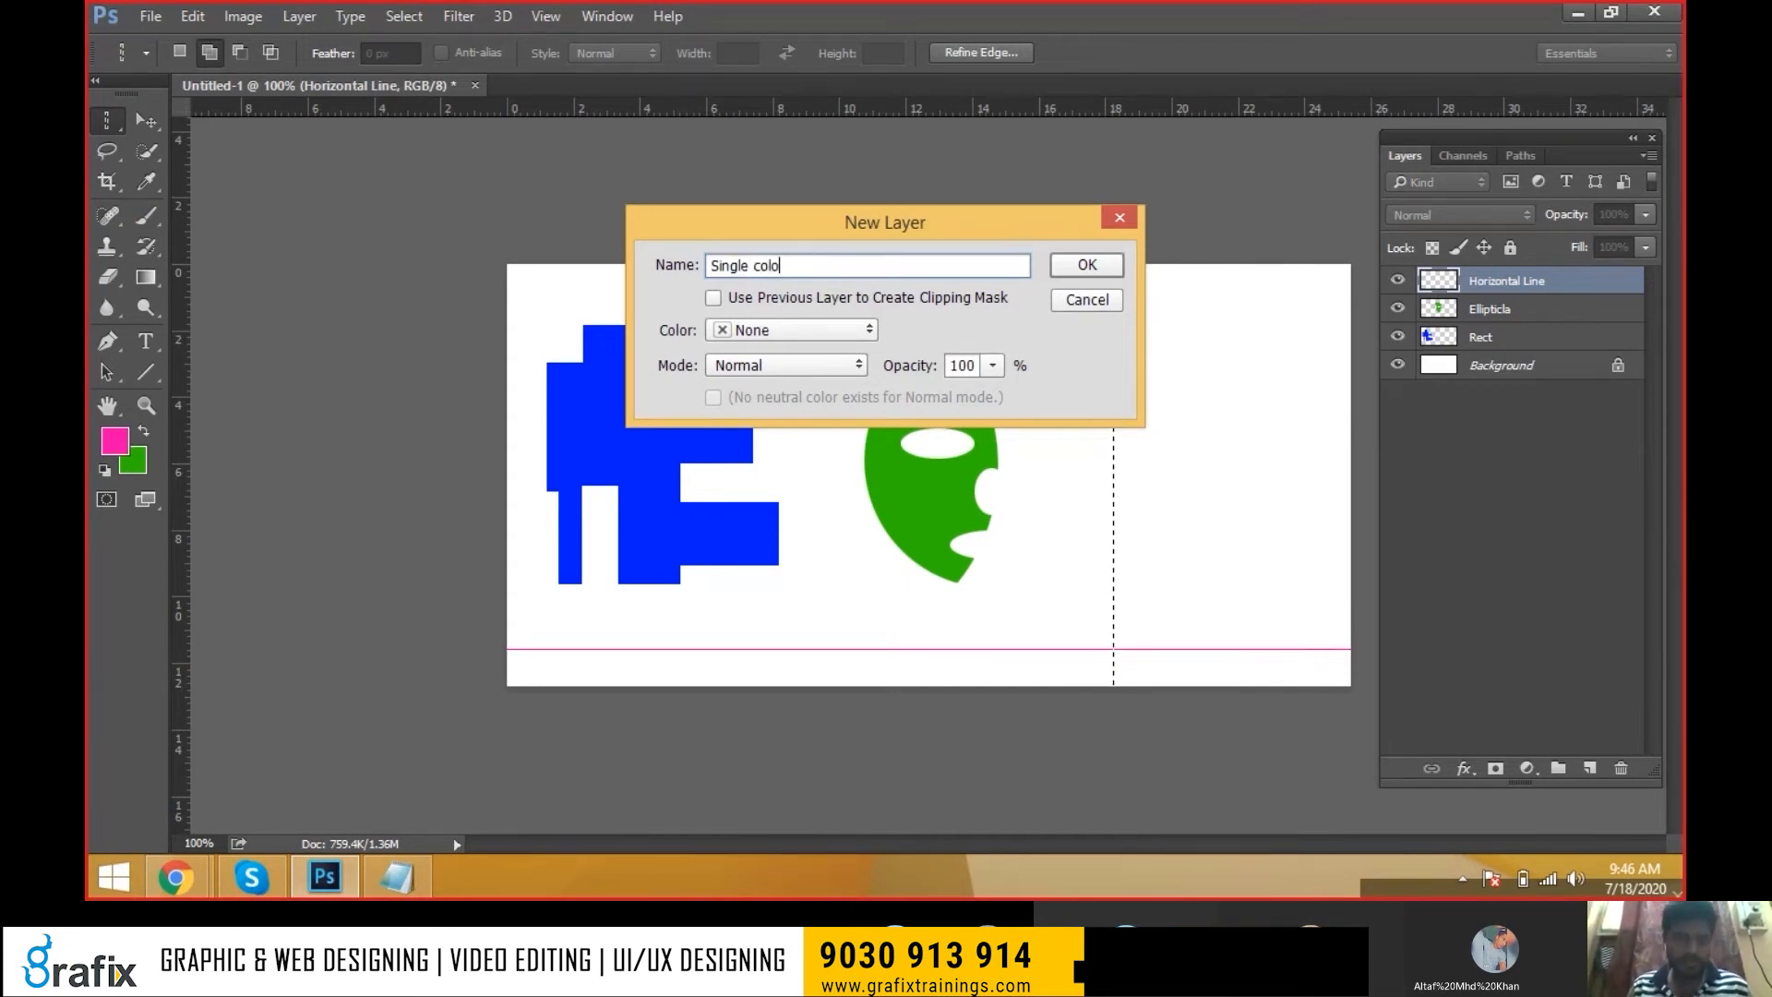
pyautogui.press('BackSpace')
pyautogui.write('um ')
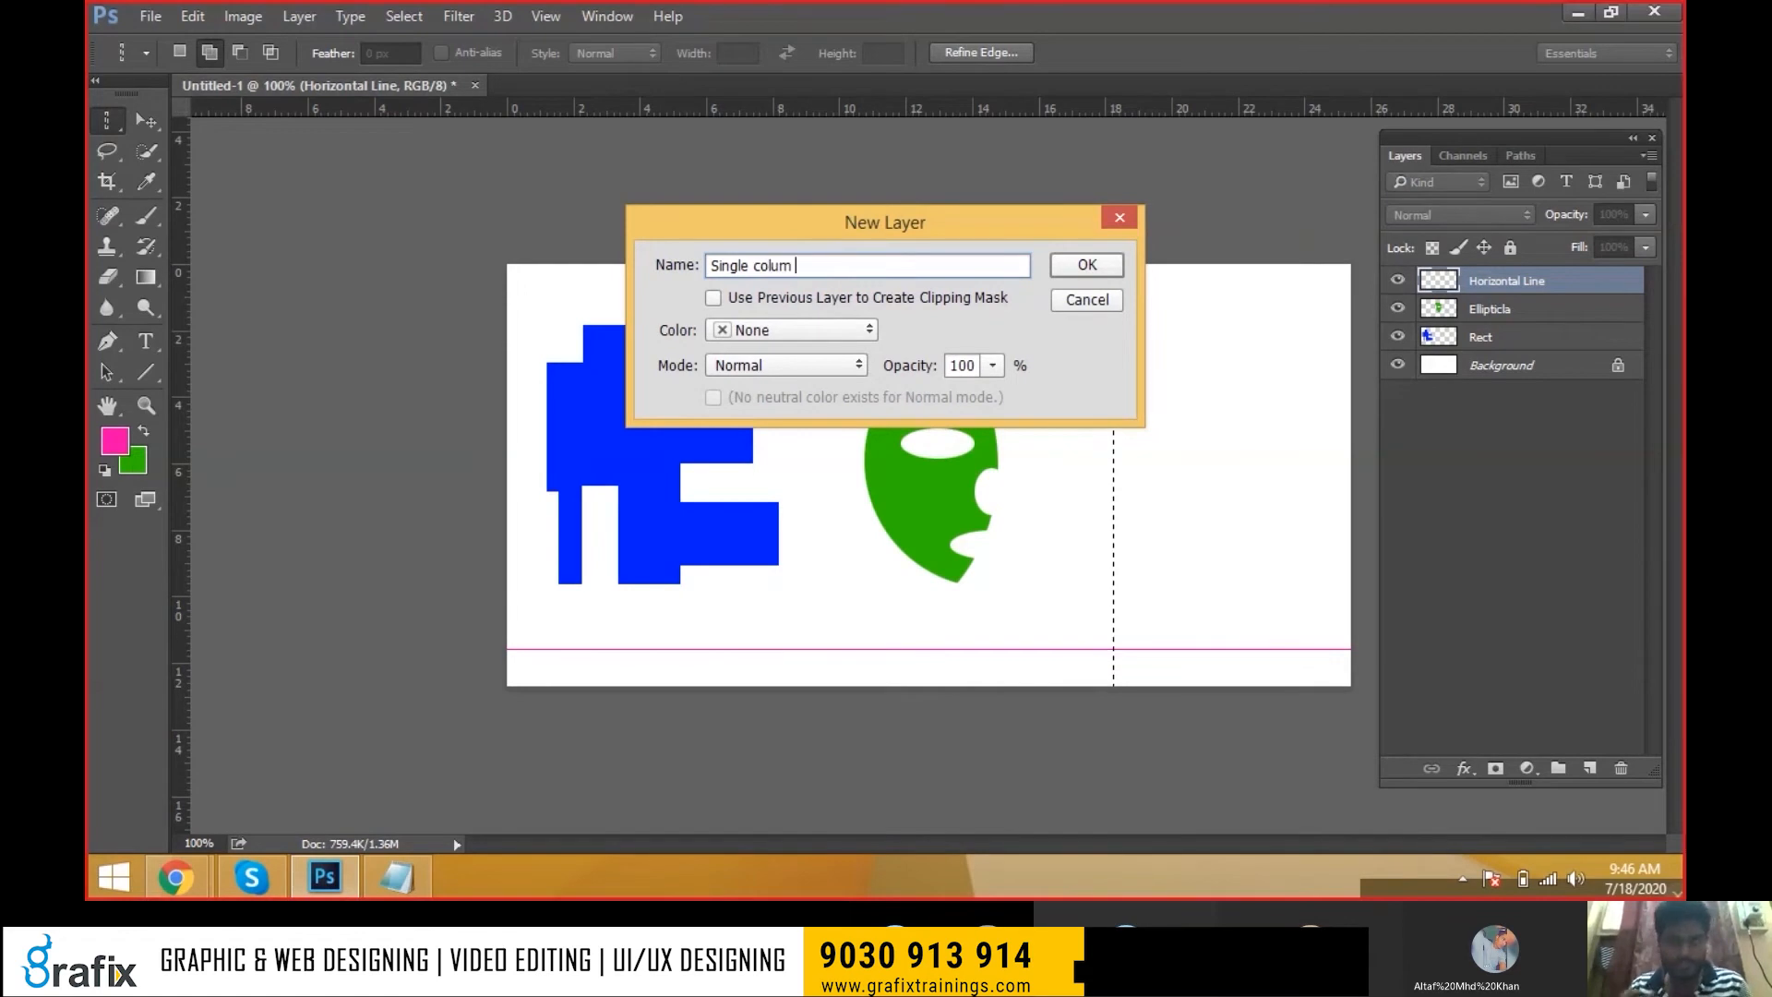
pyautogui.write('marq')
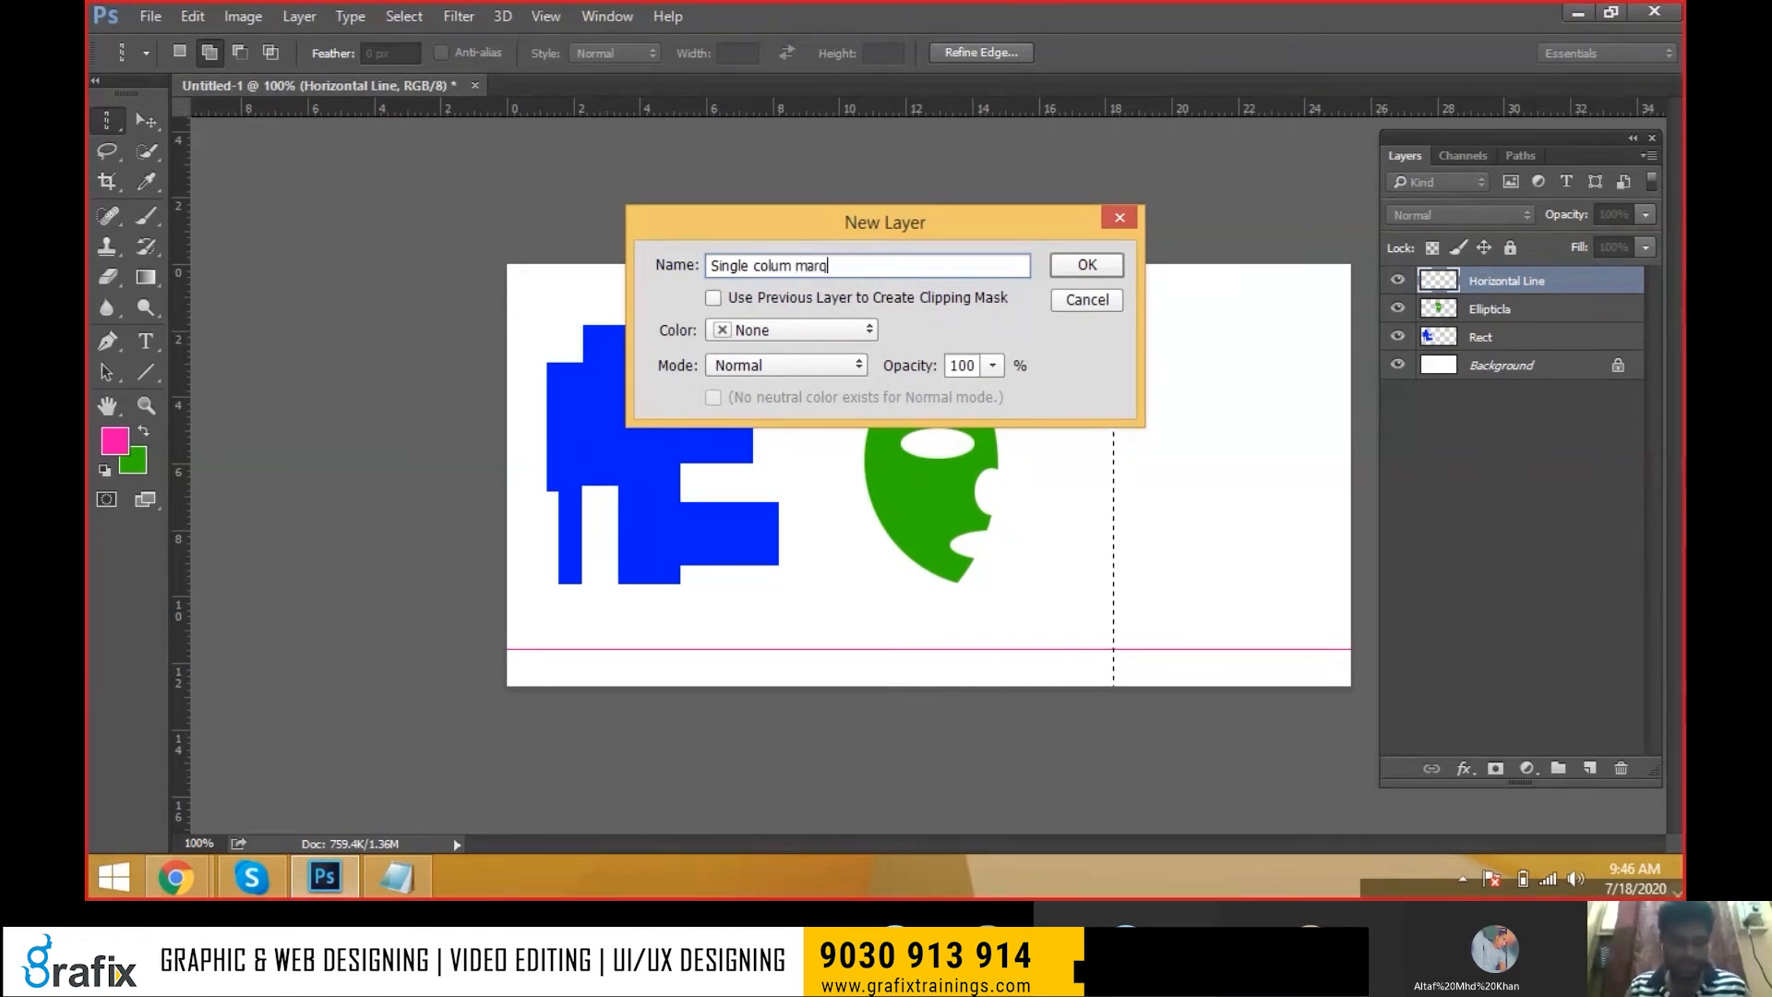
pyautogui.press('Return')
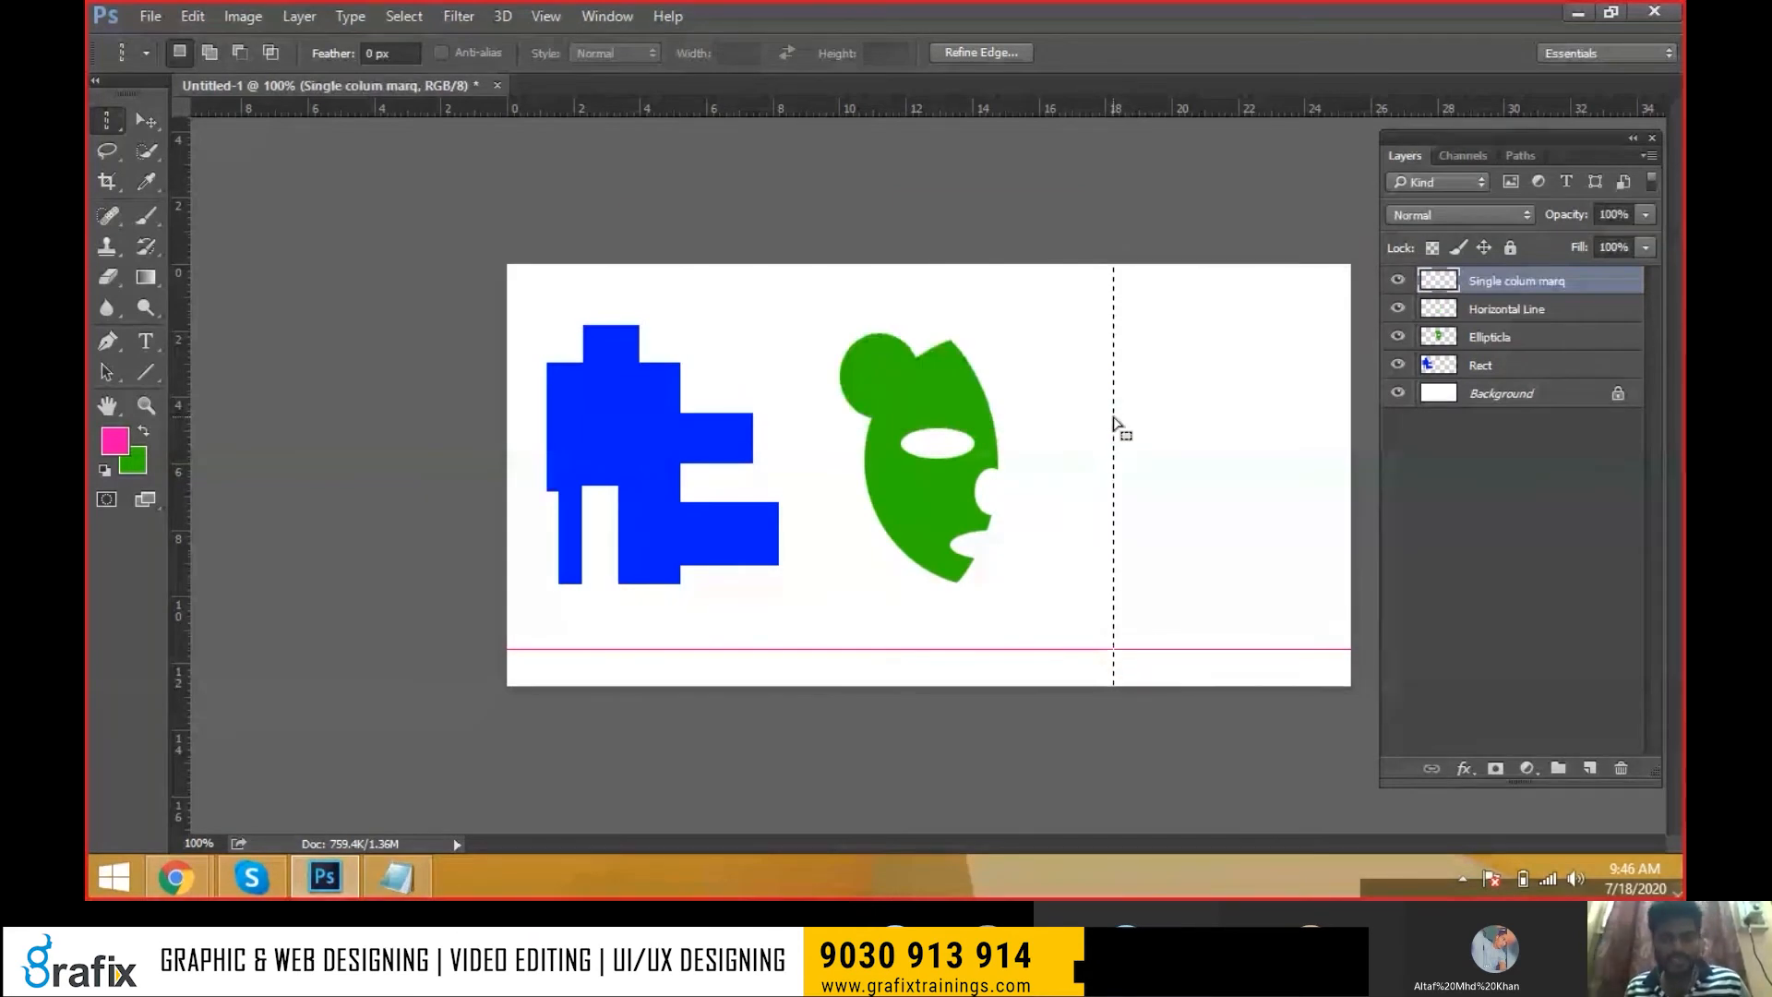
pyautogui.hotkey('ctrl', 'BackSpace')
pyautogui.hotkey('ctrl', 'd')
# Move the green vertical line further right and duplicate it into nine parallel copies spaced towards the green shape
pyautogui.press('v')
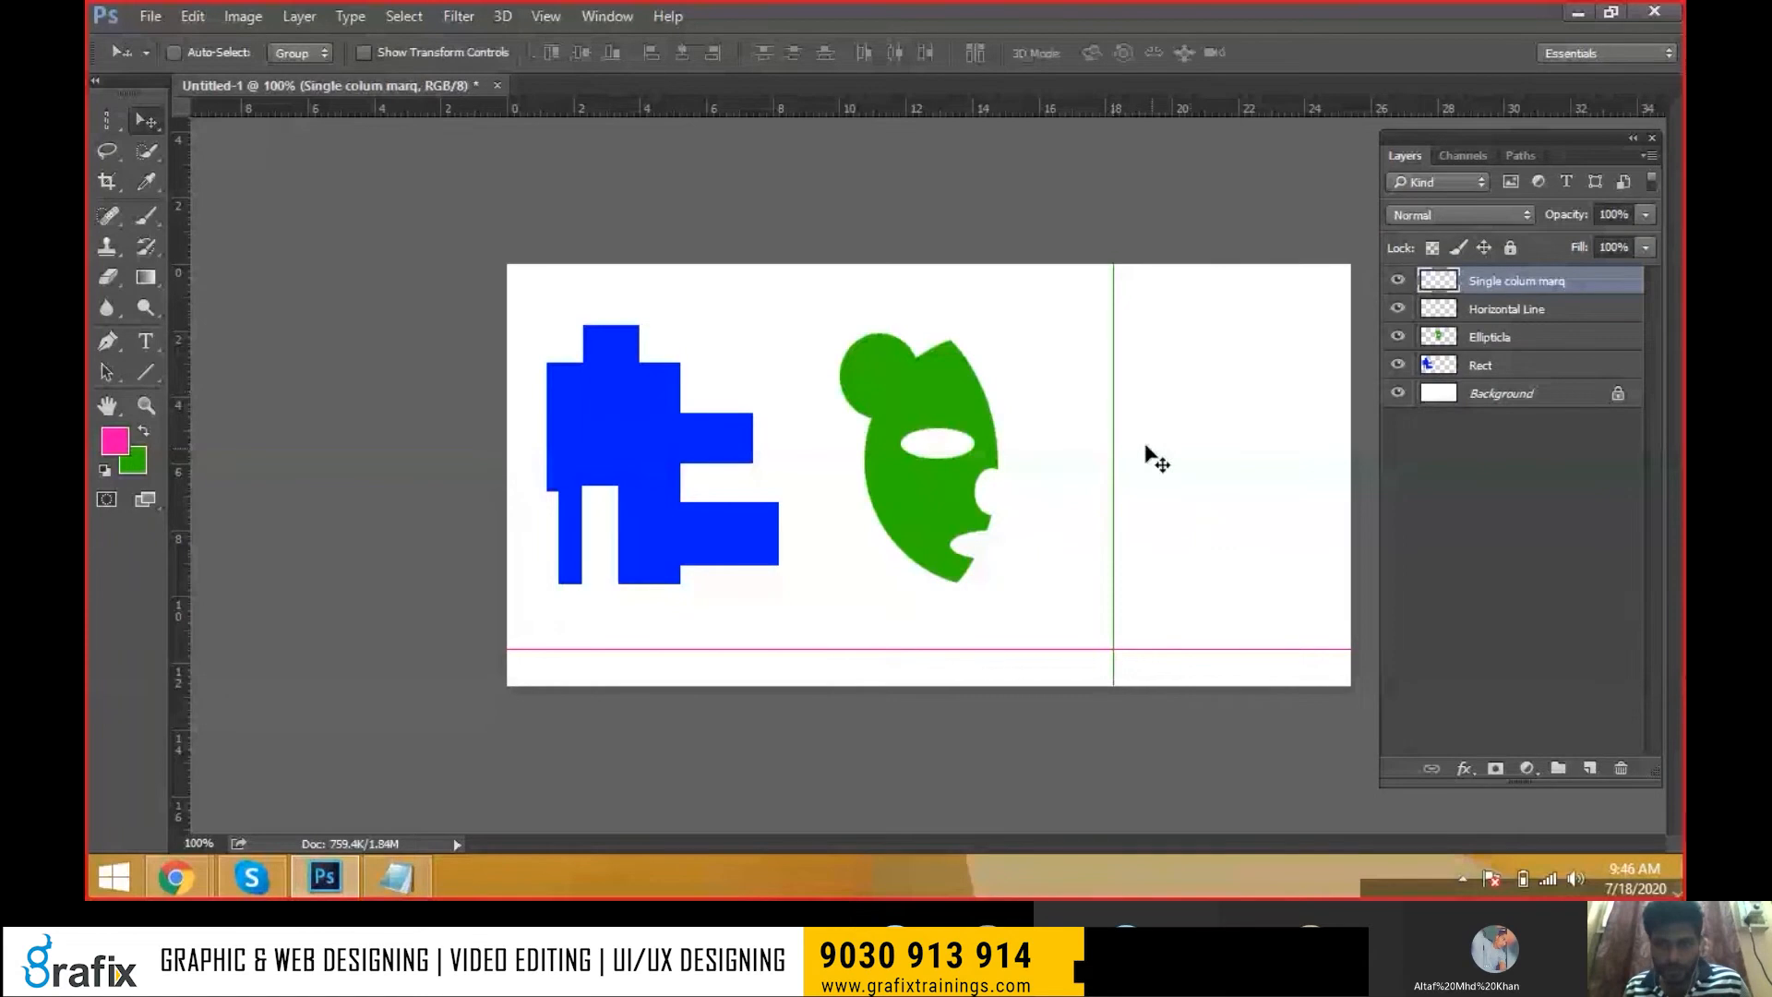
pyautogui.moveTo(1135, 447); pyautogui.dragTo(1266, 450)
pyautogui.keyDown('alt'); pyautogui.moveTo(1263, 447); pyautogui.dragTo(1223, 436); pyautogui.keyUp('alt')
pyautogui.keyDown('alt'); pyautogui.moveTo(1217, 433); pyautogui.dragTo(1119, 467); pyautogui.keyUp('alt')
pyautogui.keyDown('alt'); pyautogui.moveTo(1117, 474); pyautogui.dragTo(1080, 489); pyautogui.keyUp('alt')
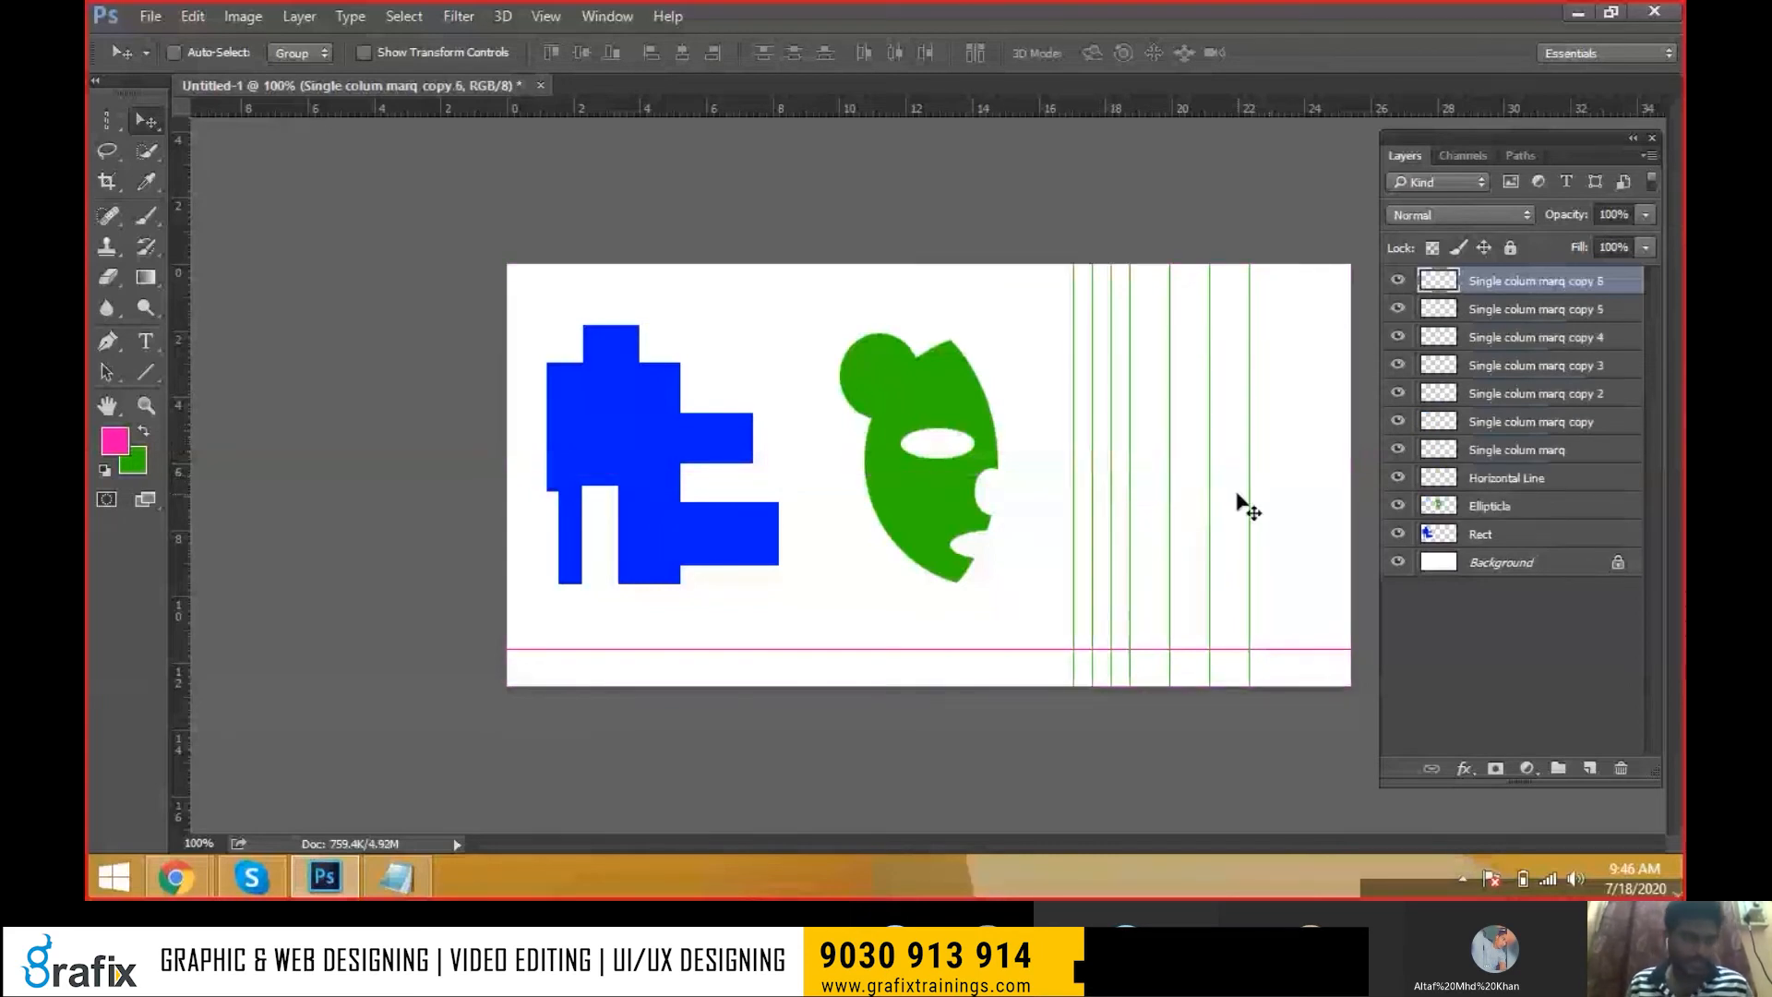
pyautogui.moveTo(1106, 471)
pyautogui.keyDown('alt'); pyautogui.mouseDown()
pyautogui.moveTo(1088, 467)
pyautogui.moveTo(1099, 446)
pyautogui.moveTo(1091, 467)
pyautogui.mouseUp(); pyautogui.keyUp('alt')
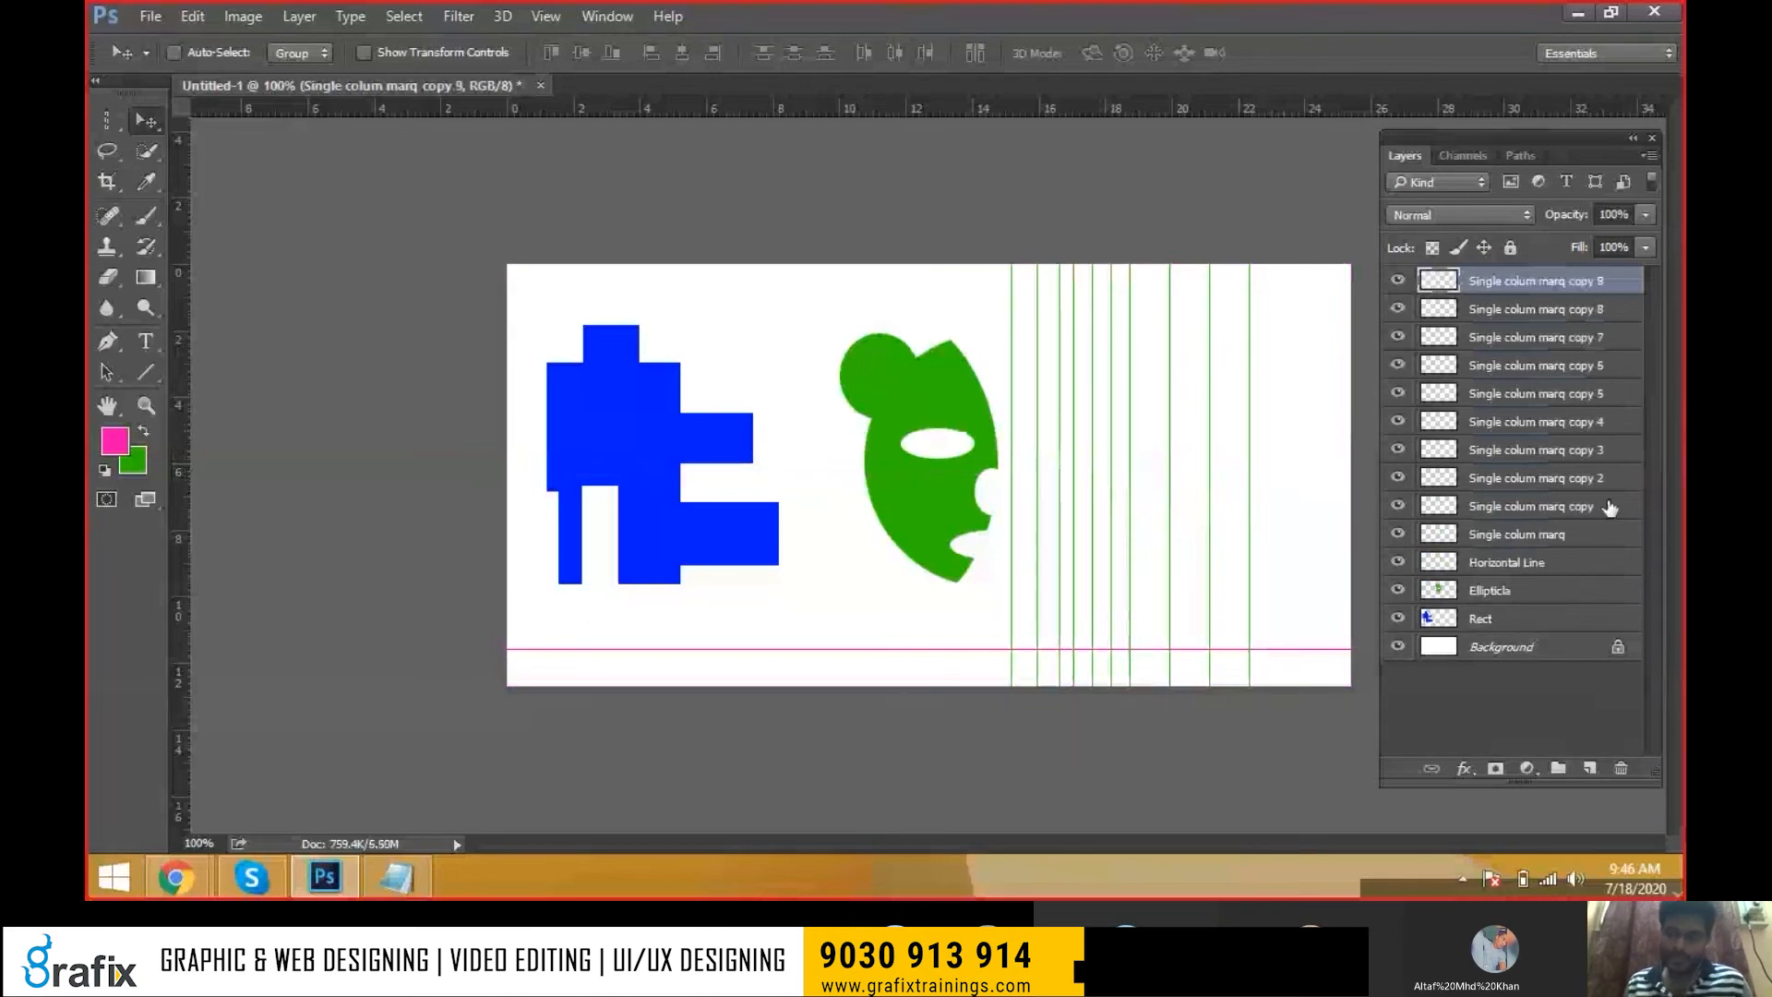
# Select the Single colum marq layers copy 9 through copy 5 together, and replace that with a selection of copy 9 alone
pyautogui.keyDown('ctrl'); pyautogui.click(1576, 314); pyautogui.keyUp('ctrl')
pyautogui.keyDown('ctrl'); pyautogui.click(1577, 341); pyautogui.keyUp('ctrl')
pyautogui.keyDown('ctrl'); pyautogui.click(1579, 374); pyautogui.keyUp('ctrl')
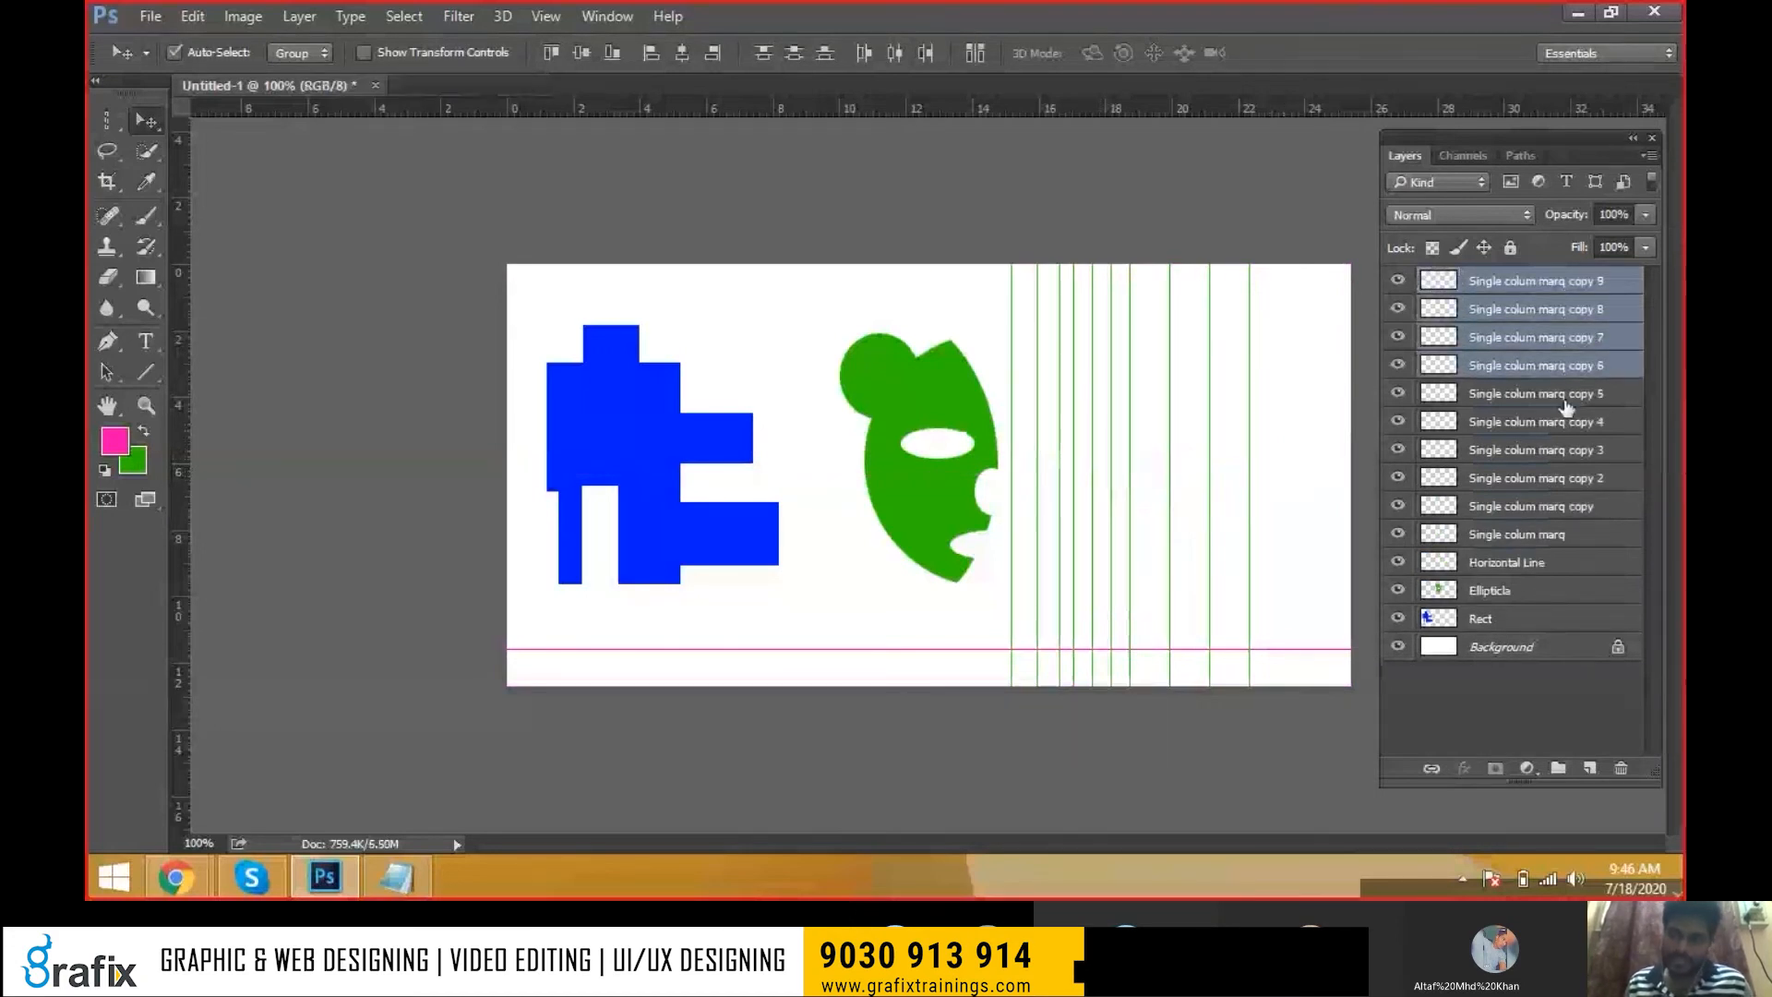
pyautogui.keyDown('ctrl'); pyautogui.click(1569, 397); pyautogui.keyUp('ctrl')
pyautogui.click(1559, 473)
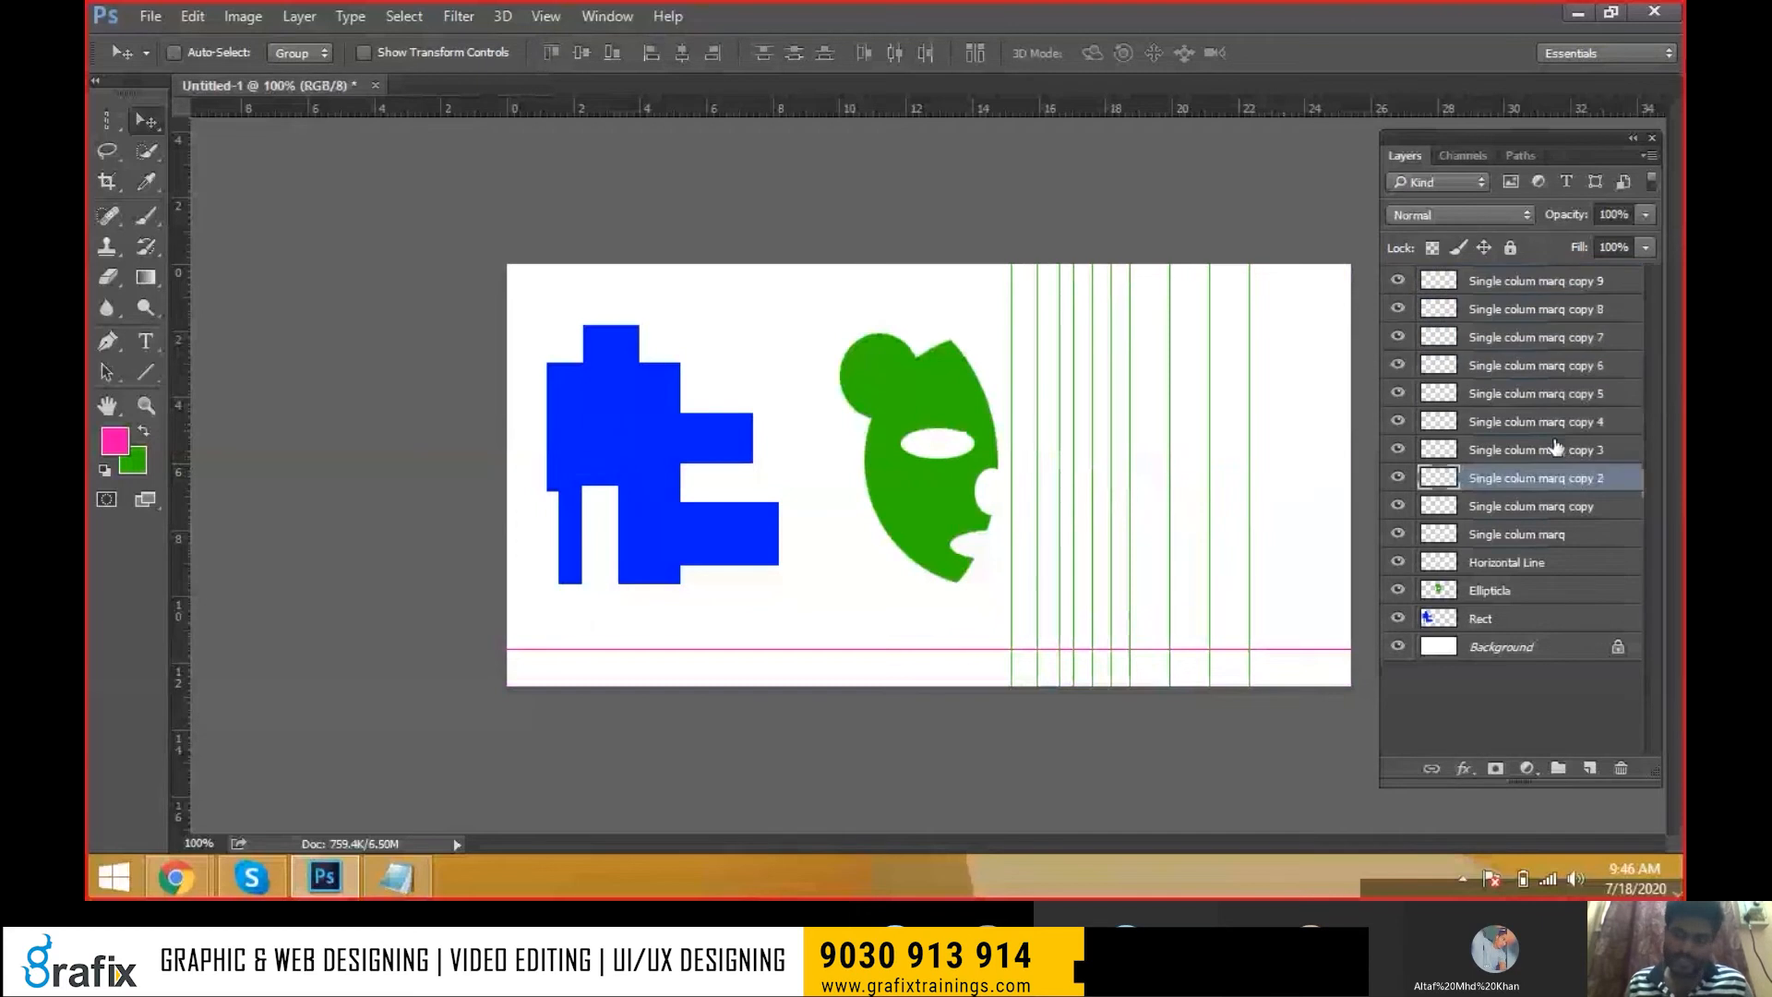
pyautogui.click(1519, 281)
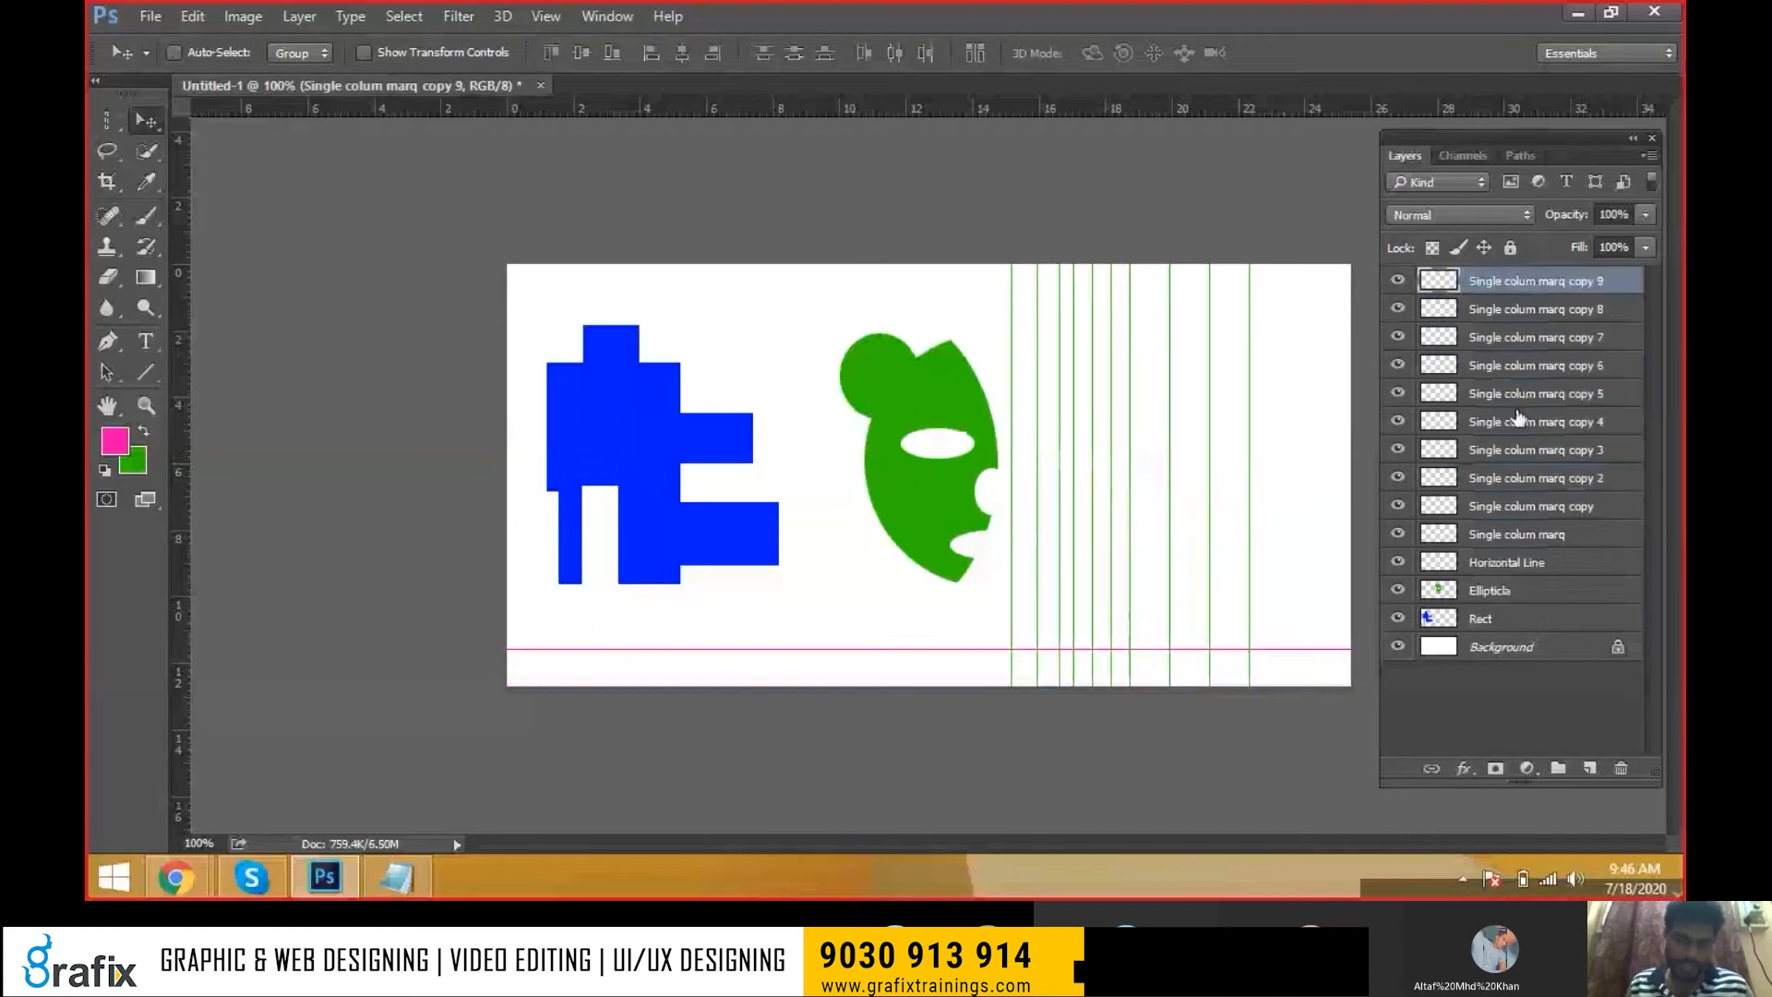
# Delete all the Single colum marq line layers together with the Horizontal Line layer
pyautogui.keyDown('shift'); pyautogui.click(1517, 515); pyautogui.keyUp('shift')
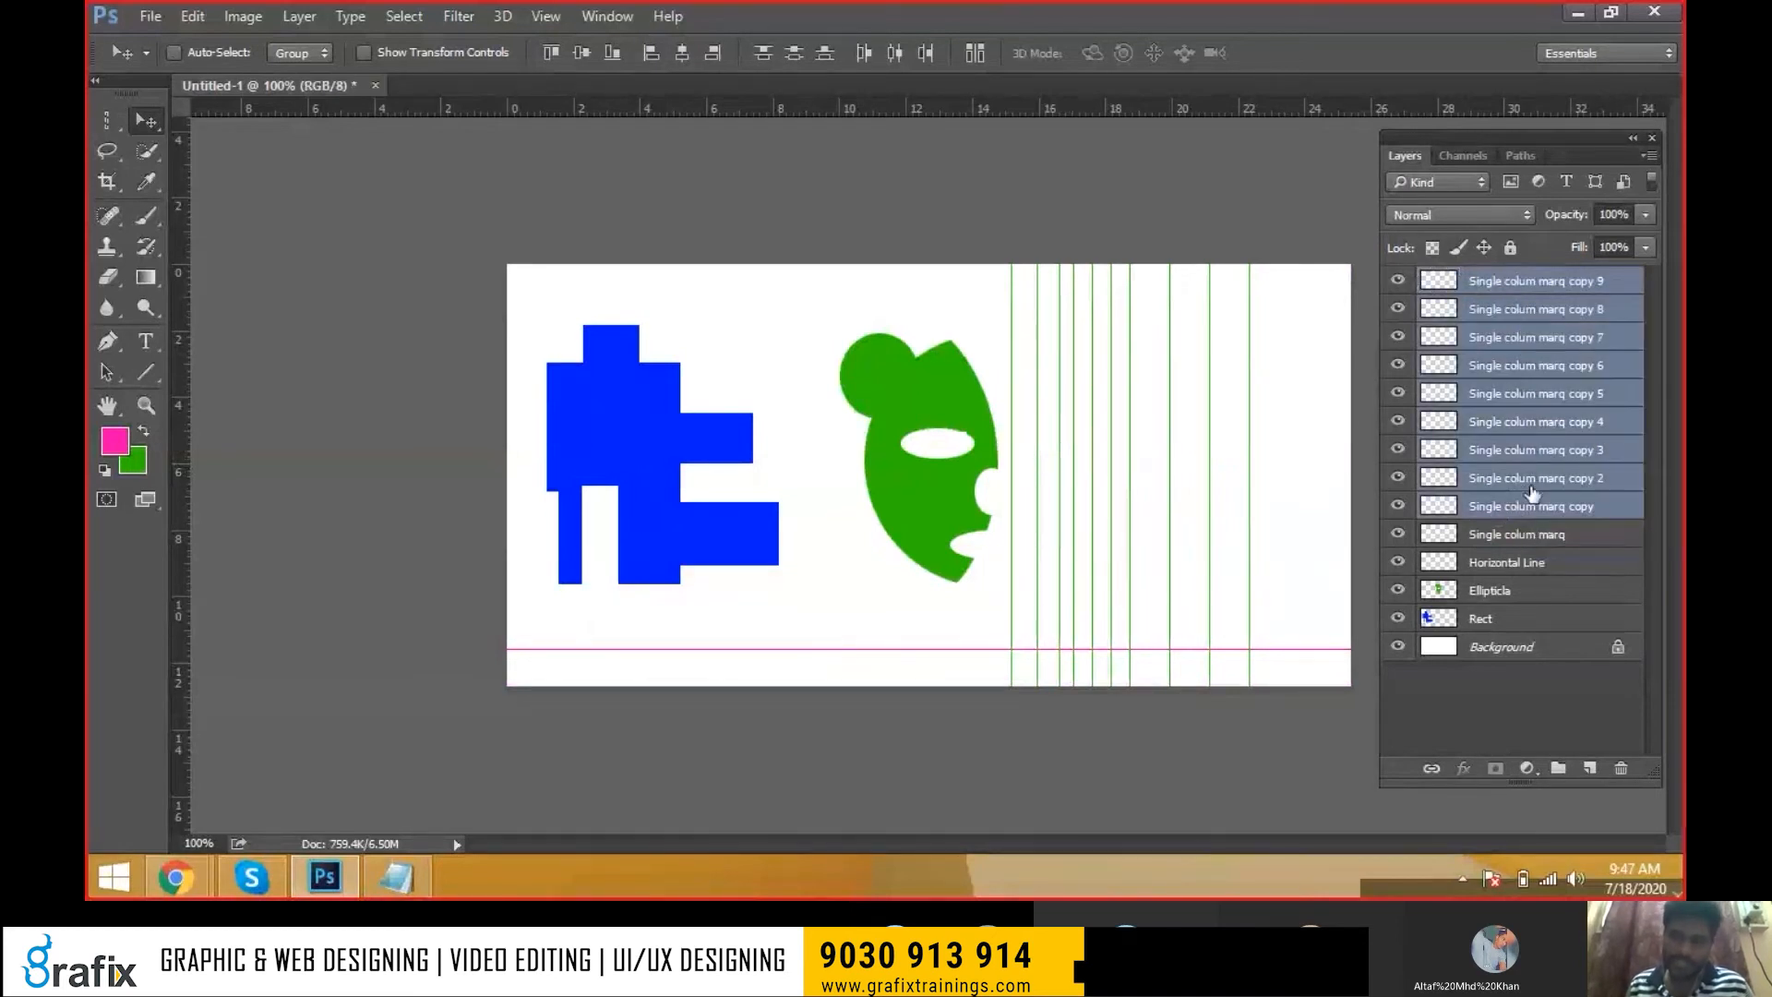
pyautogui.click(1622, 784)
pyautogui.click(830, 355)
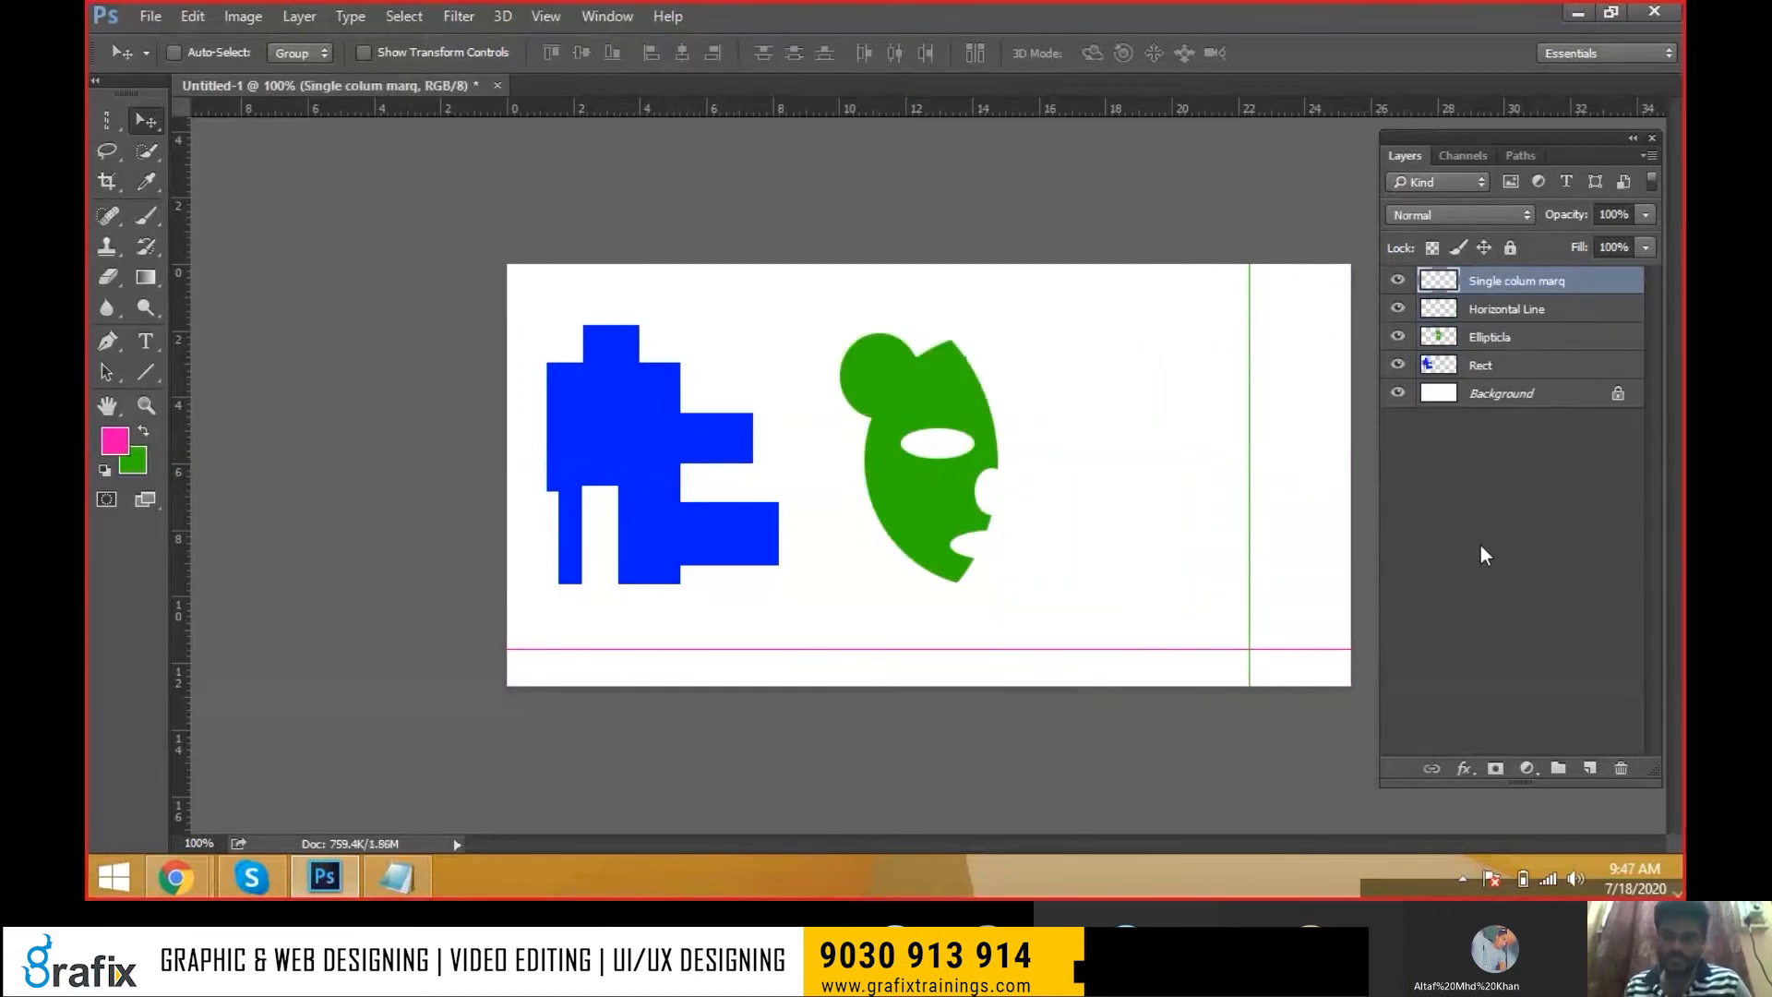
pyautogui.press('Delete')
pyautogui.press('Delete')
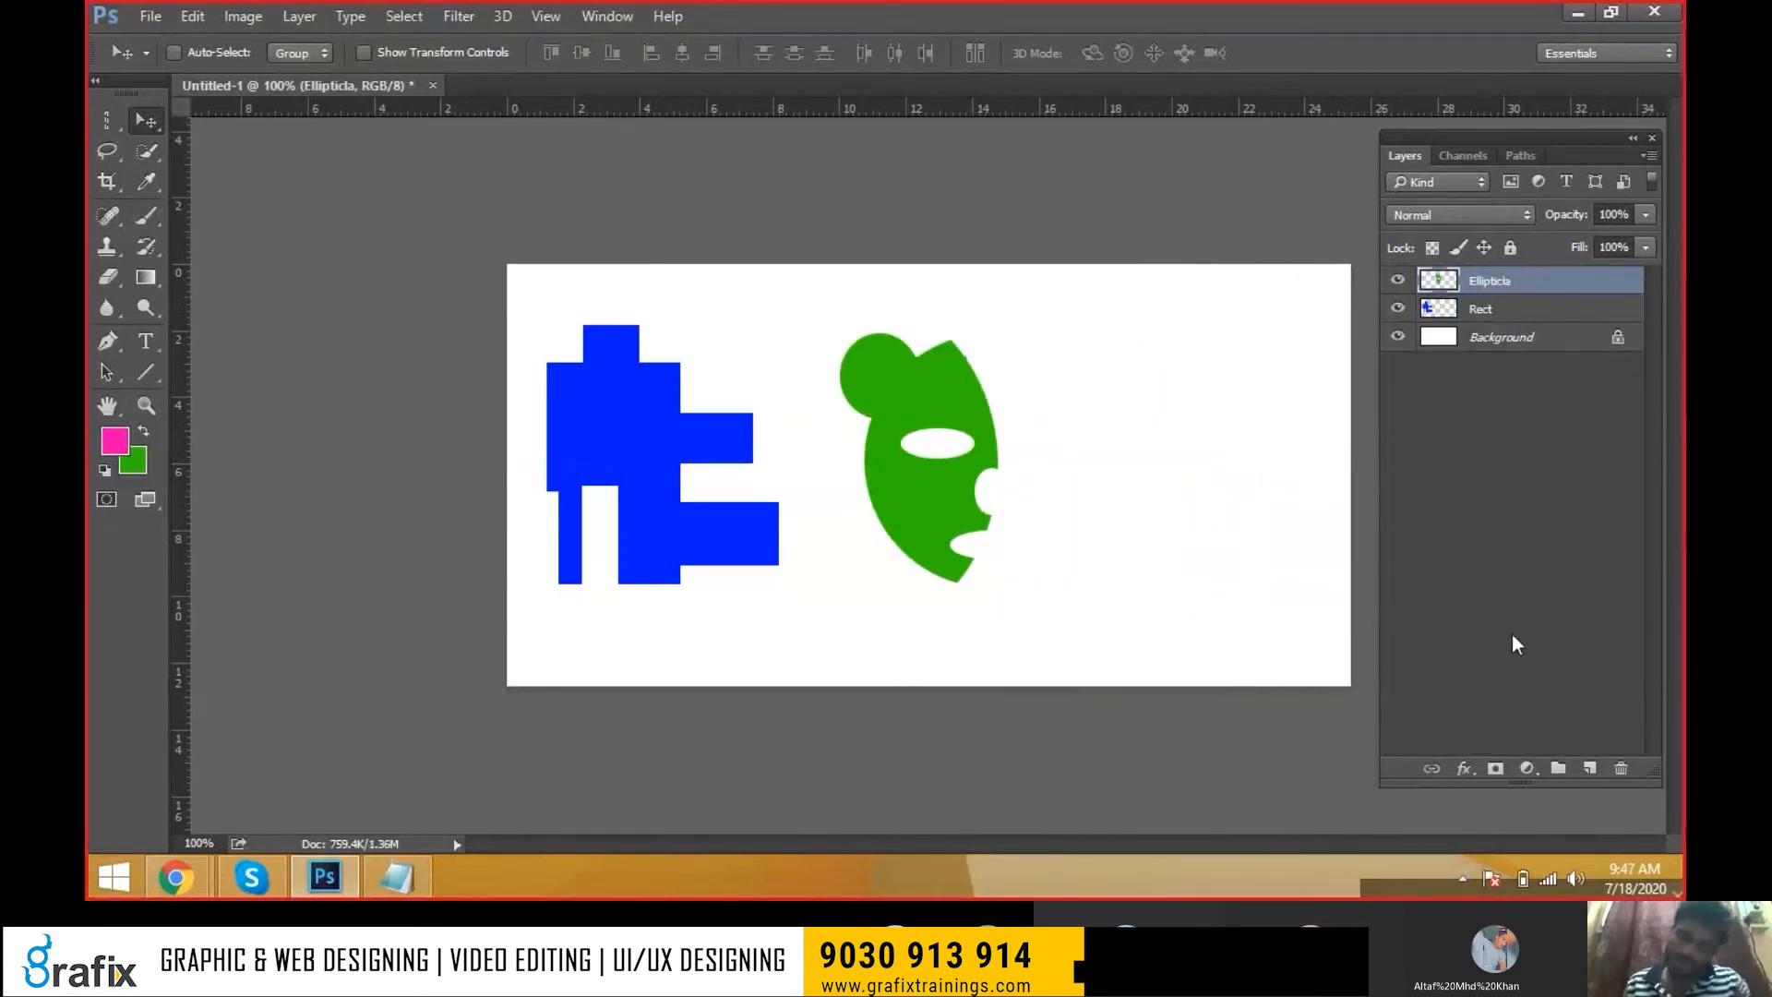
# Set the marquee tool to Elliptical Marquee and reposition the green Ellipticla shape slightly closer to the blue shape
pyautogui.rightClick(932, 427)
pyautogui.click(967, 441)
pyautogui.moveTo(939, 412); pyautogui.dragTo(1015, 412)
pyautogui.moveTo(107, 120); pyautogui.dragTo(242, 141)
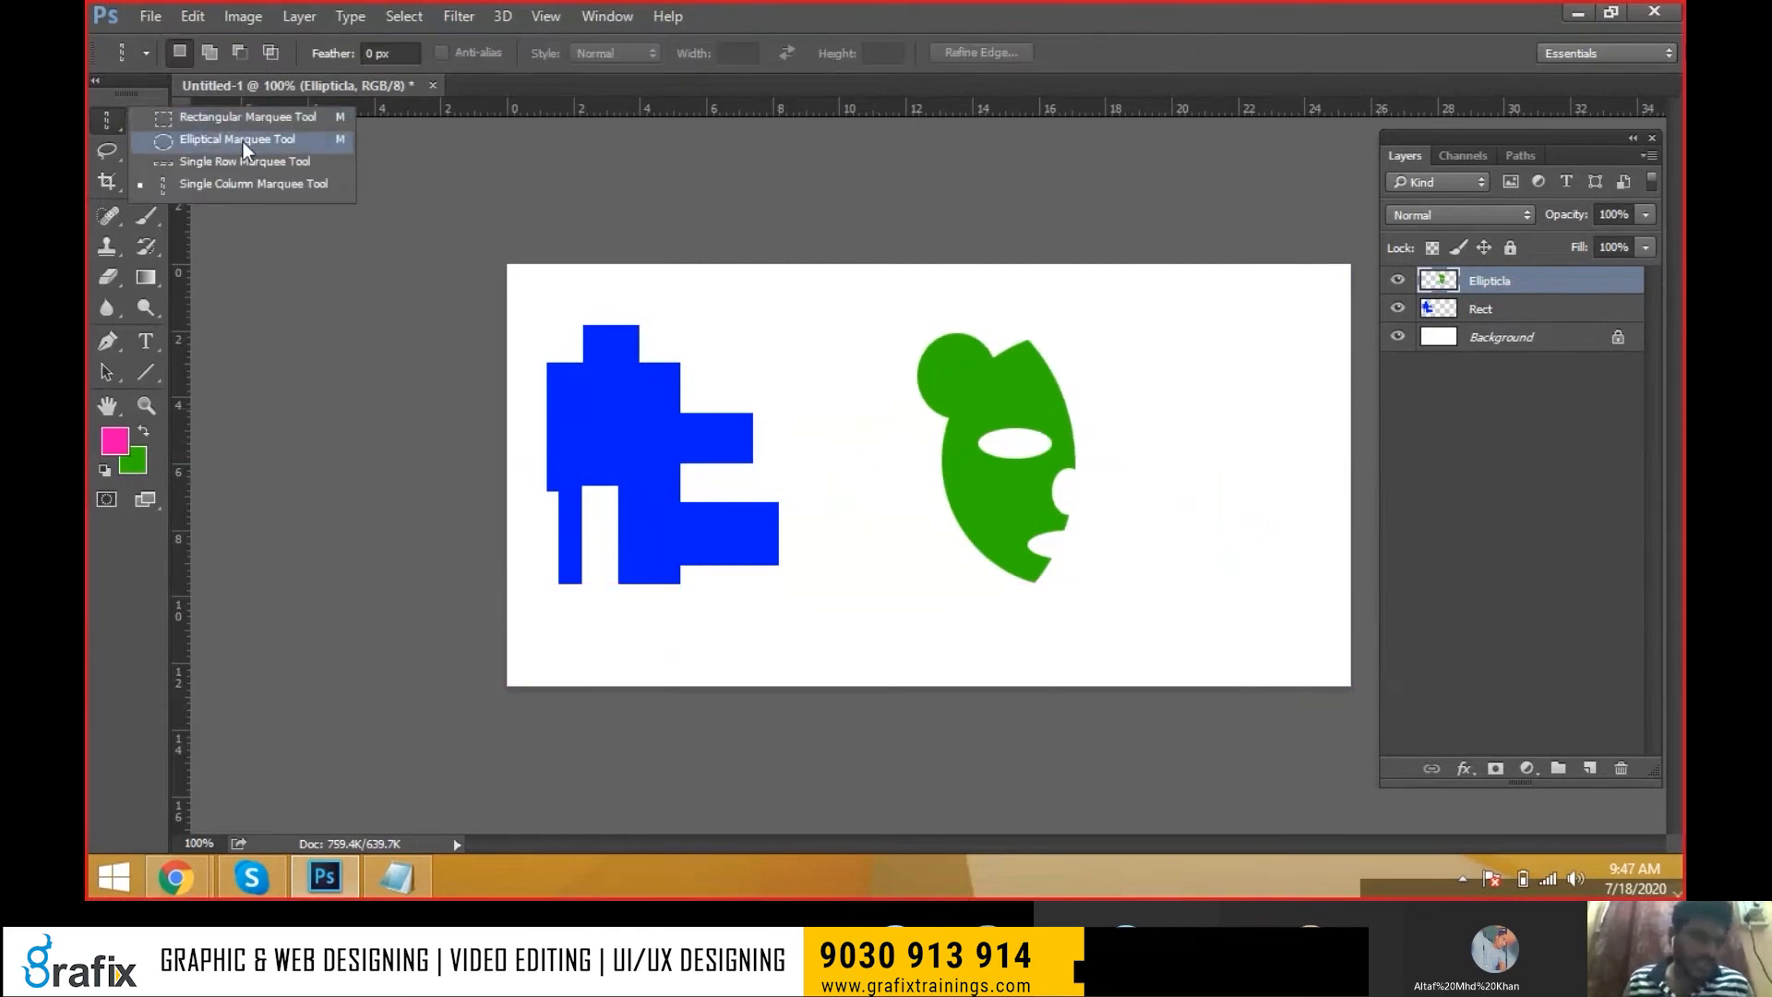
pyautogui.click(294, 139)
pyautogui.click(158, 120)
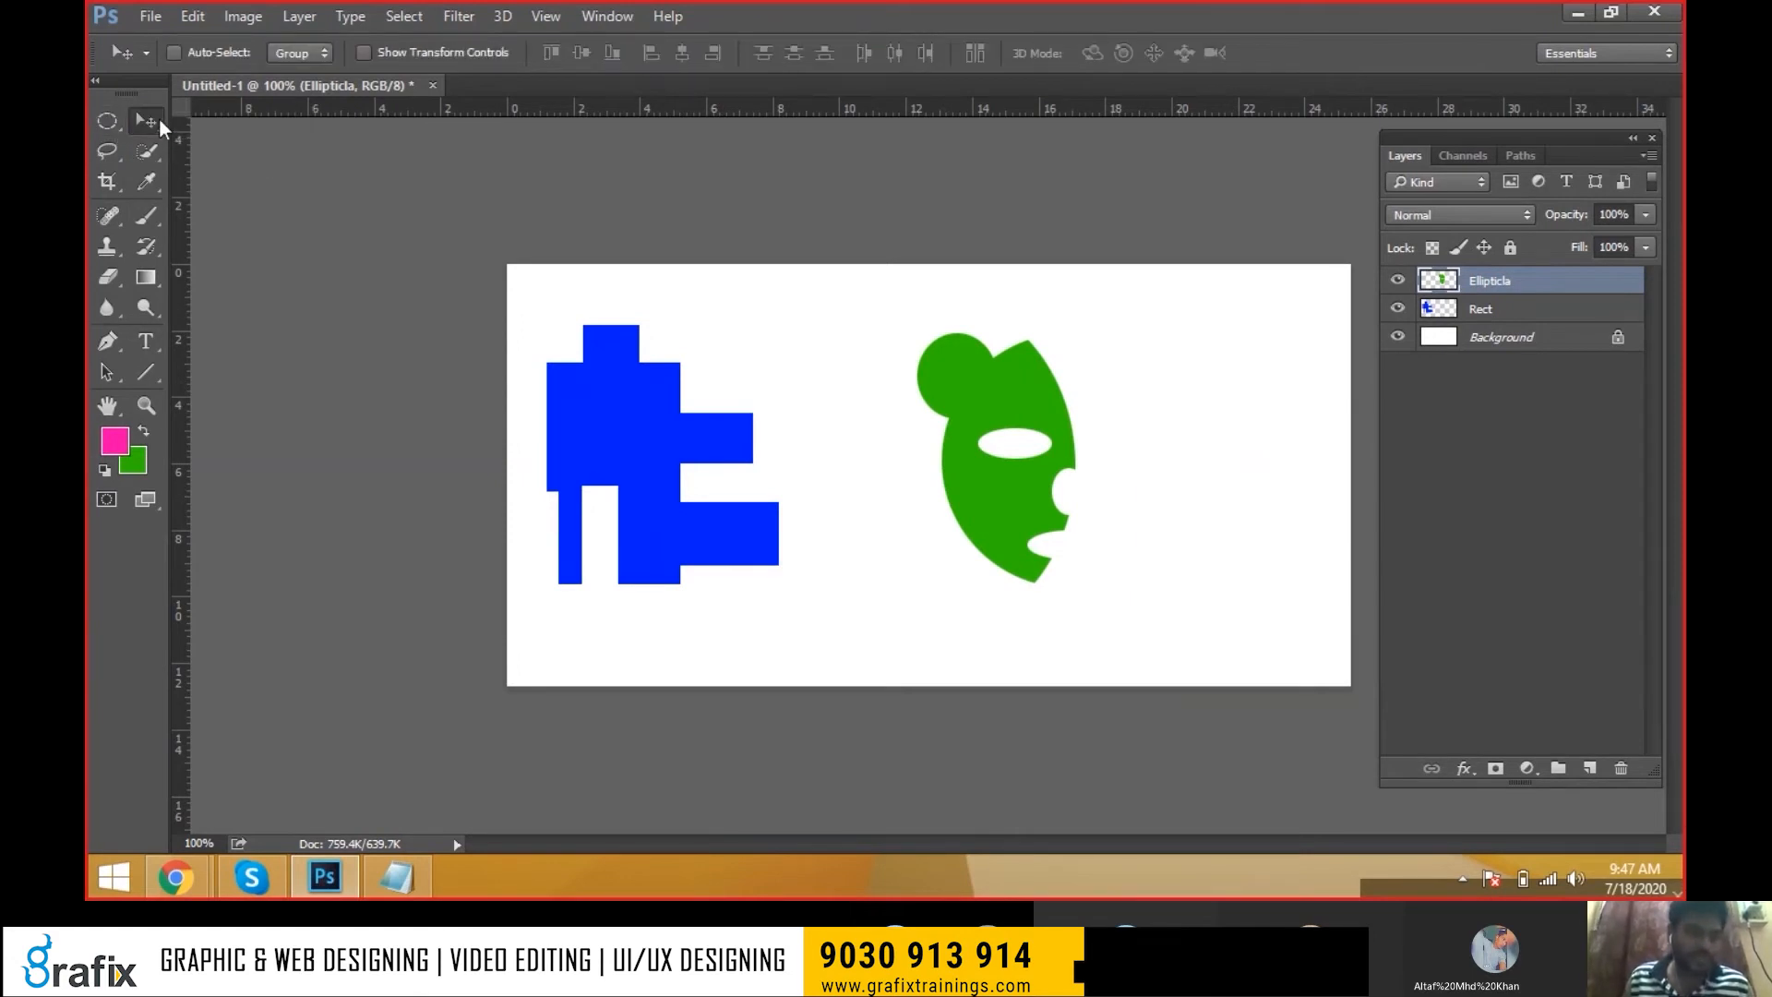
pyautogui.moveTo(999, 491); pyautogui.dragTo(909, 480)
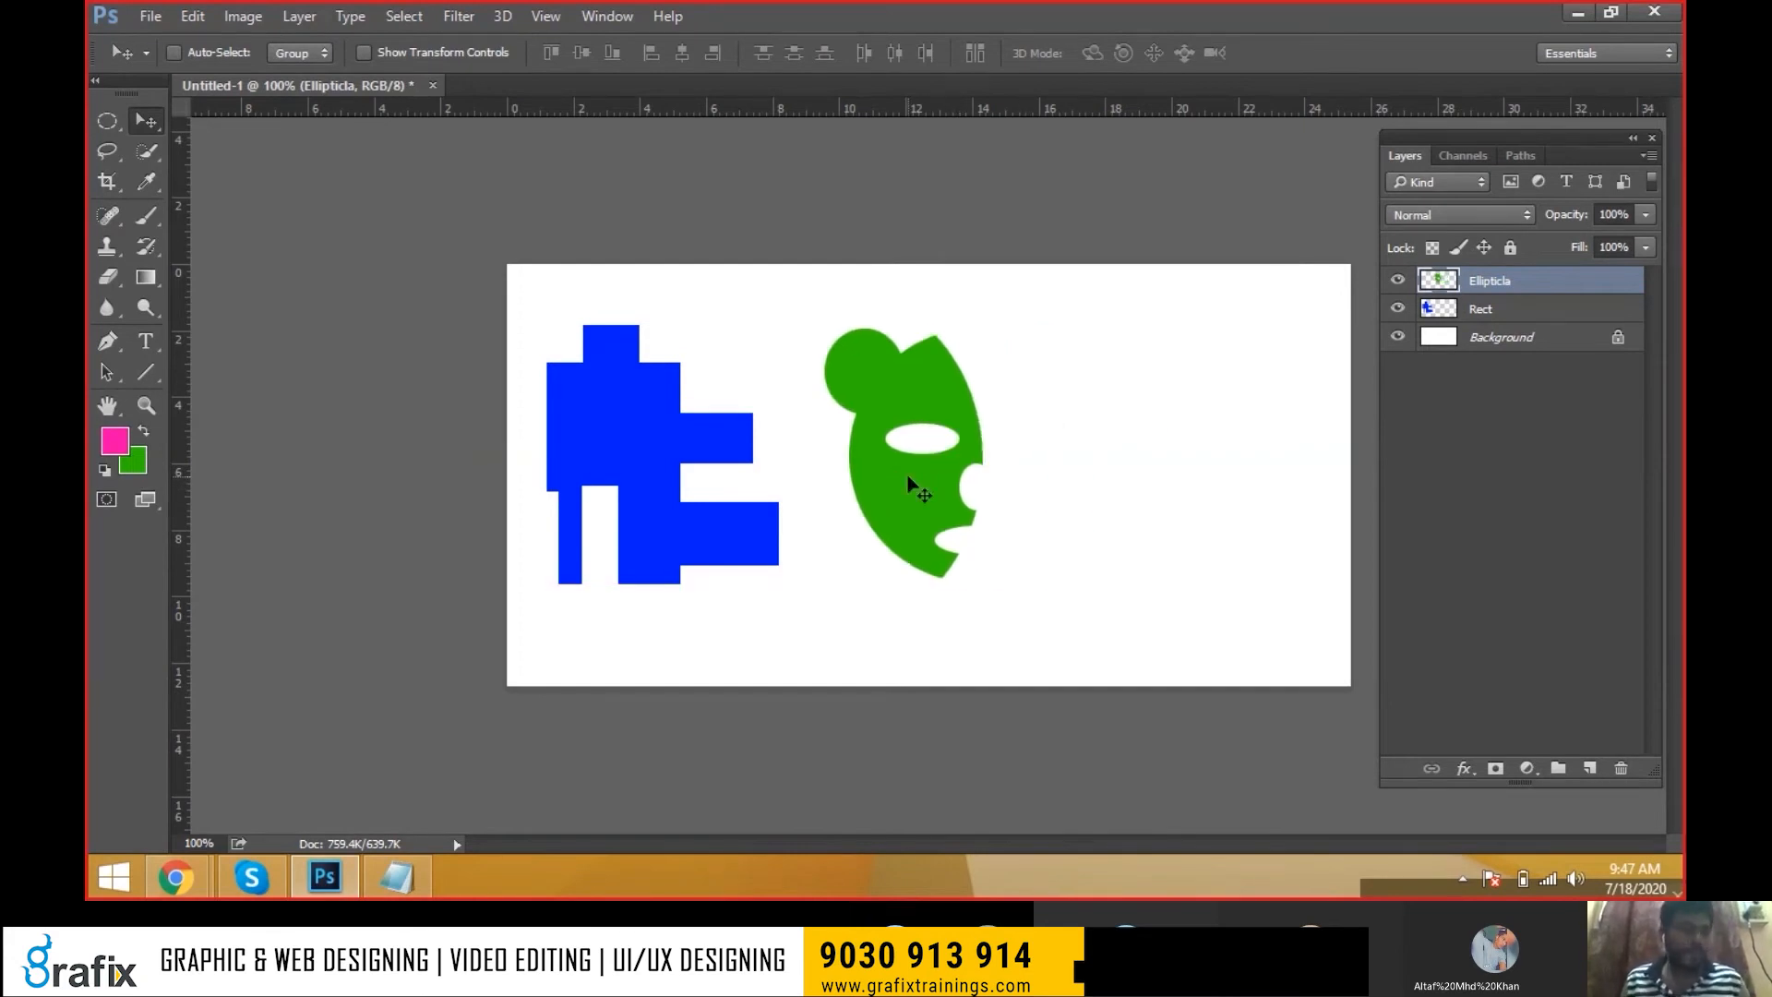
# Draw a tall wavy freehand Lasso shape beside the green shape and fill it with the pink foreground color on a new layer
pyautogui.click(110, 153)
pyautogui.click(257, 152)
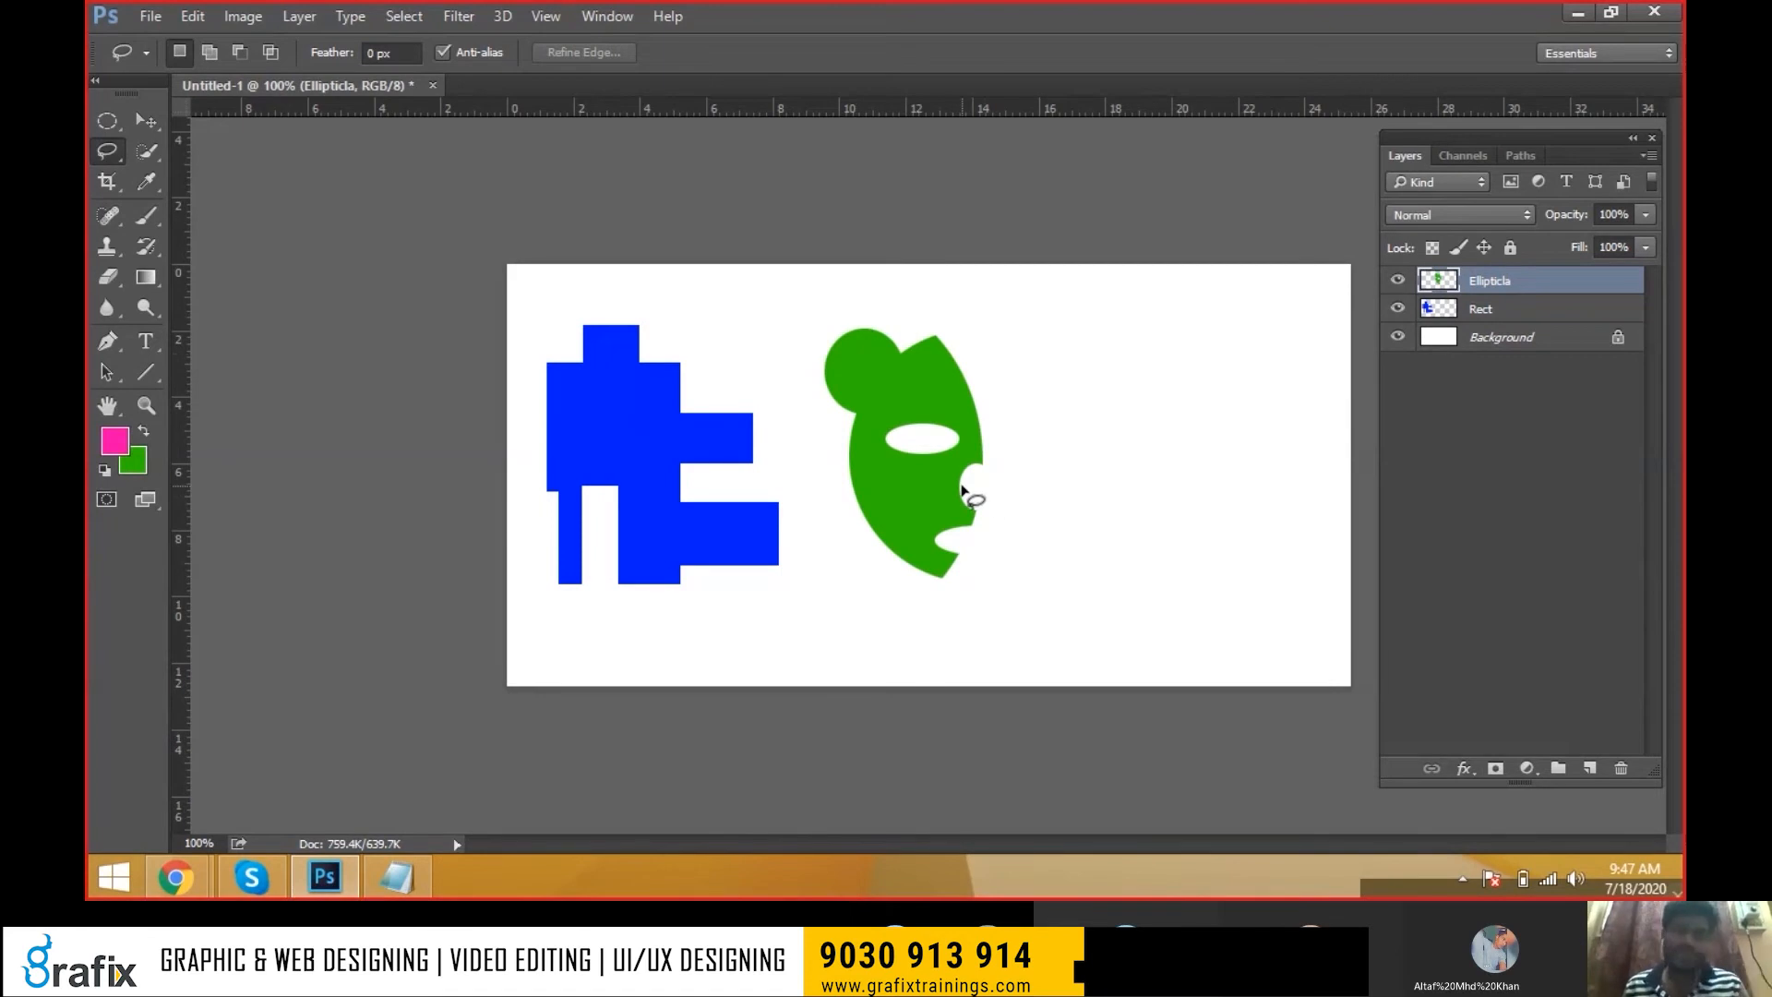
pyautogui.rightClick(116, 145)
pyautogui.click(190, 144)
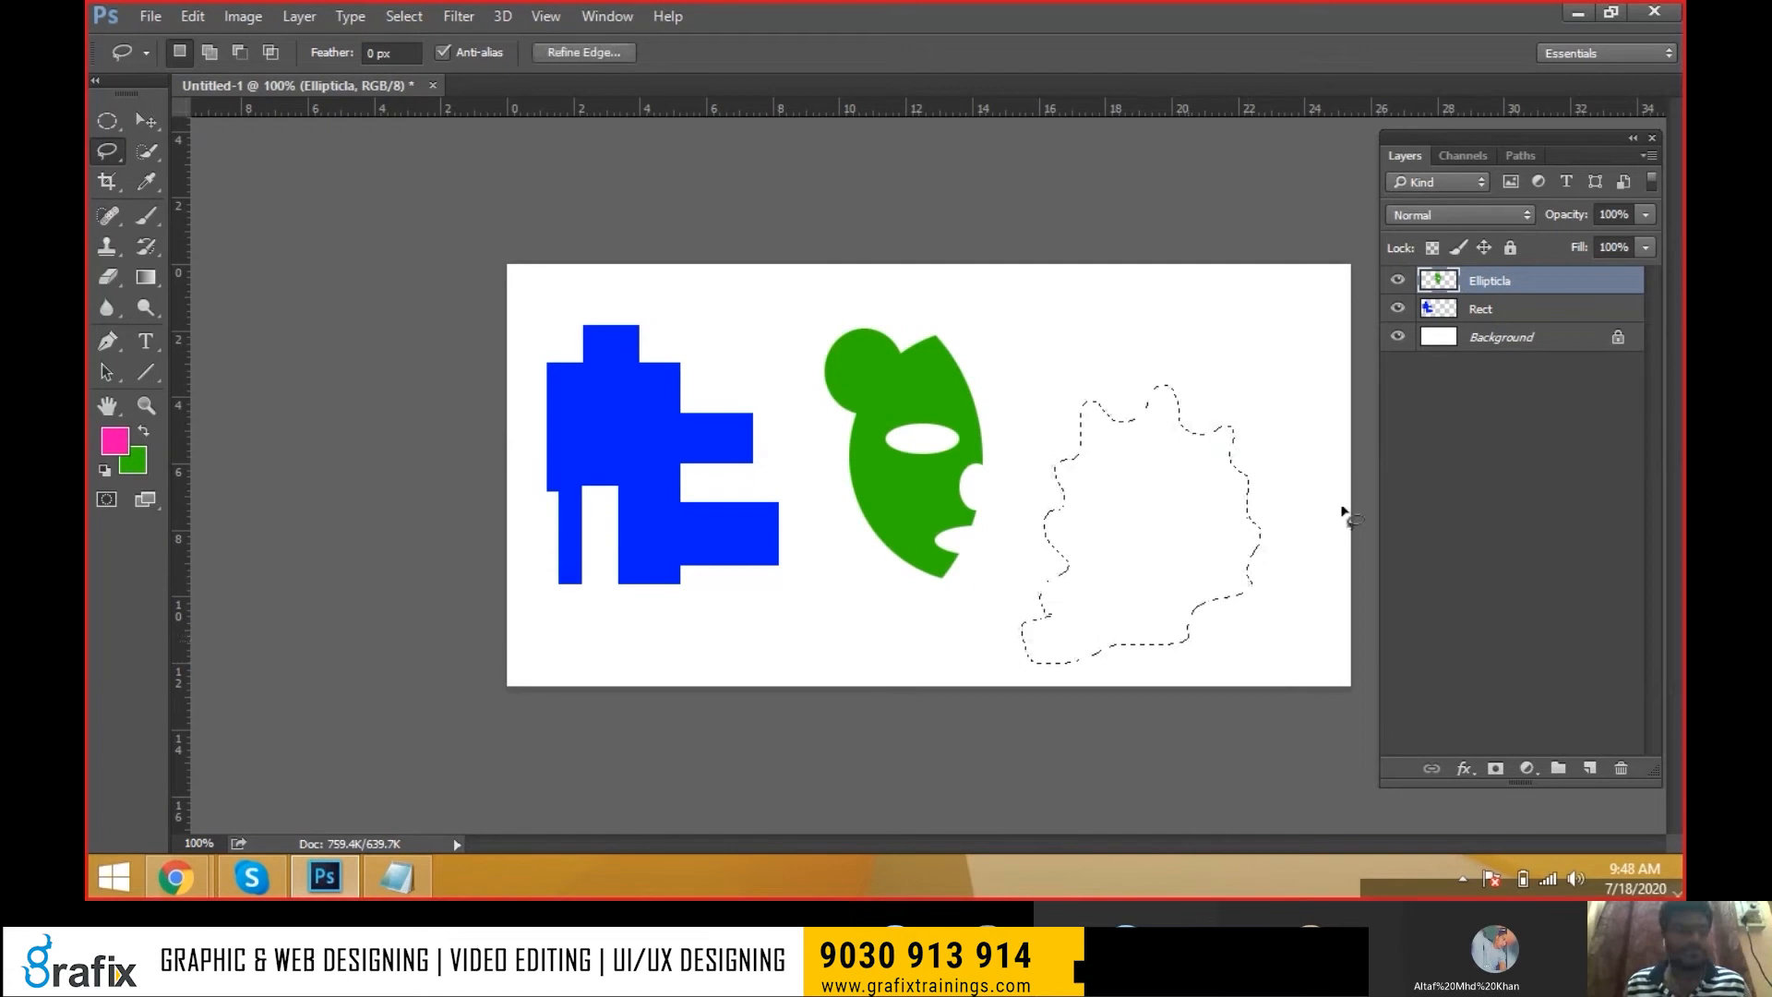
pyautogui.click(964, 588)
pyautogui.moveTo(923, 635)
pyautogui.mouseDown()
pyautogui.moveTo(1262, 407)
pyautogui.moveTo(1289, 585)
pyautogui.moveTo(1107, 656)
pyautogui.moveTo(851, 638)
pyautogui.mouseUp()
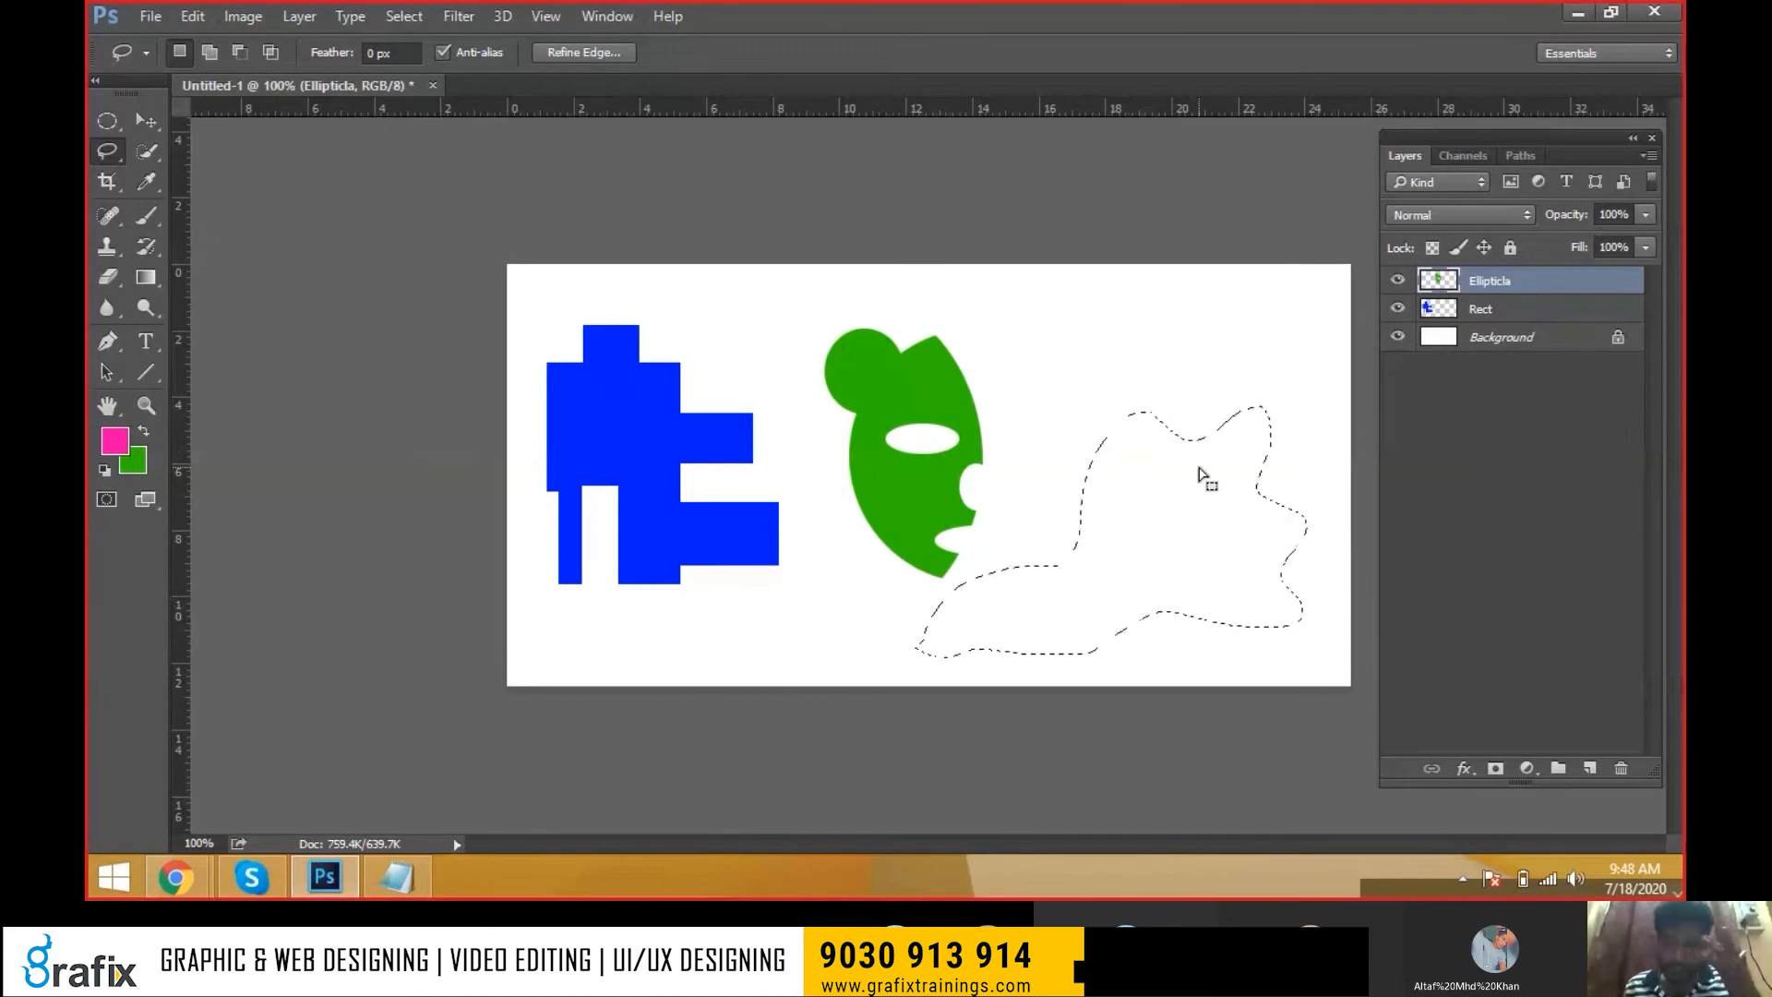
pyautogui.moveTo(1177, 304); pyautogui.dragTo(1174, 301)
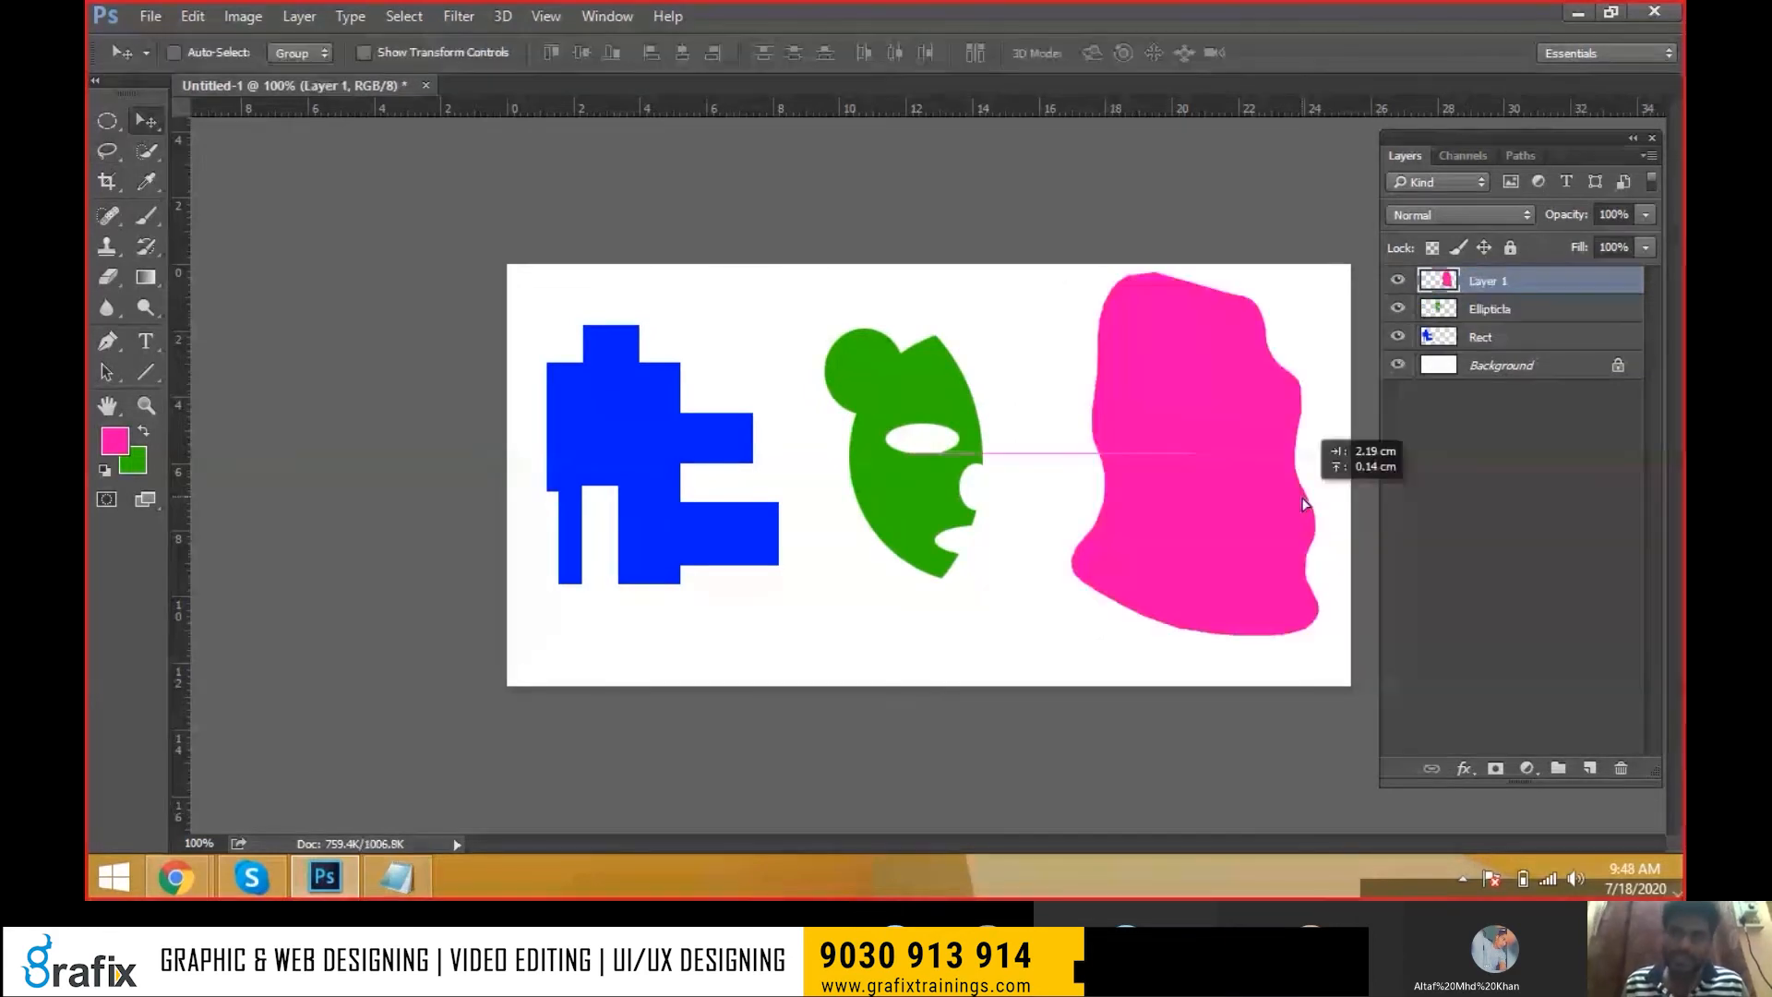
pyautogui.moveTo(1346, 435); pyautogui.dragTo(1347, 438)
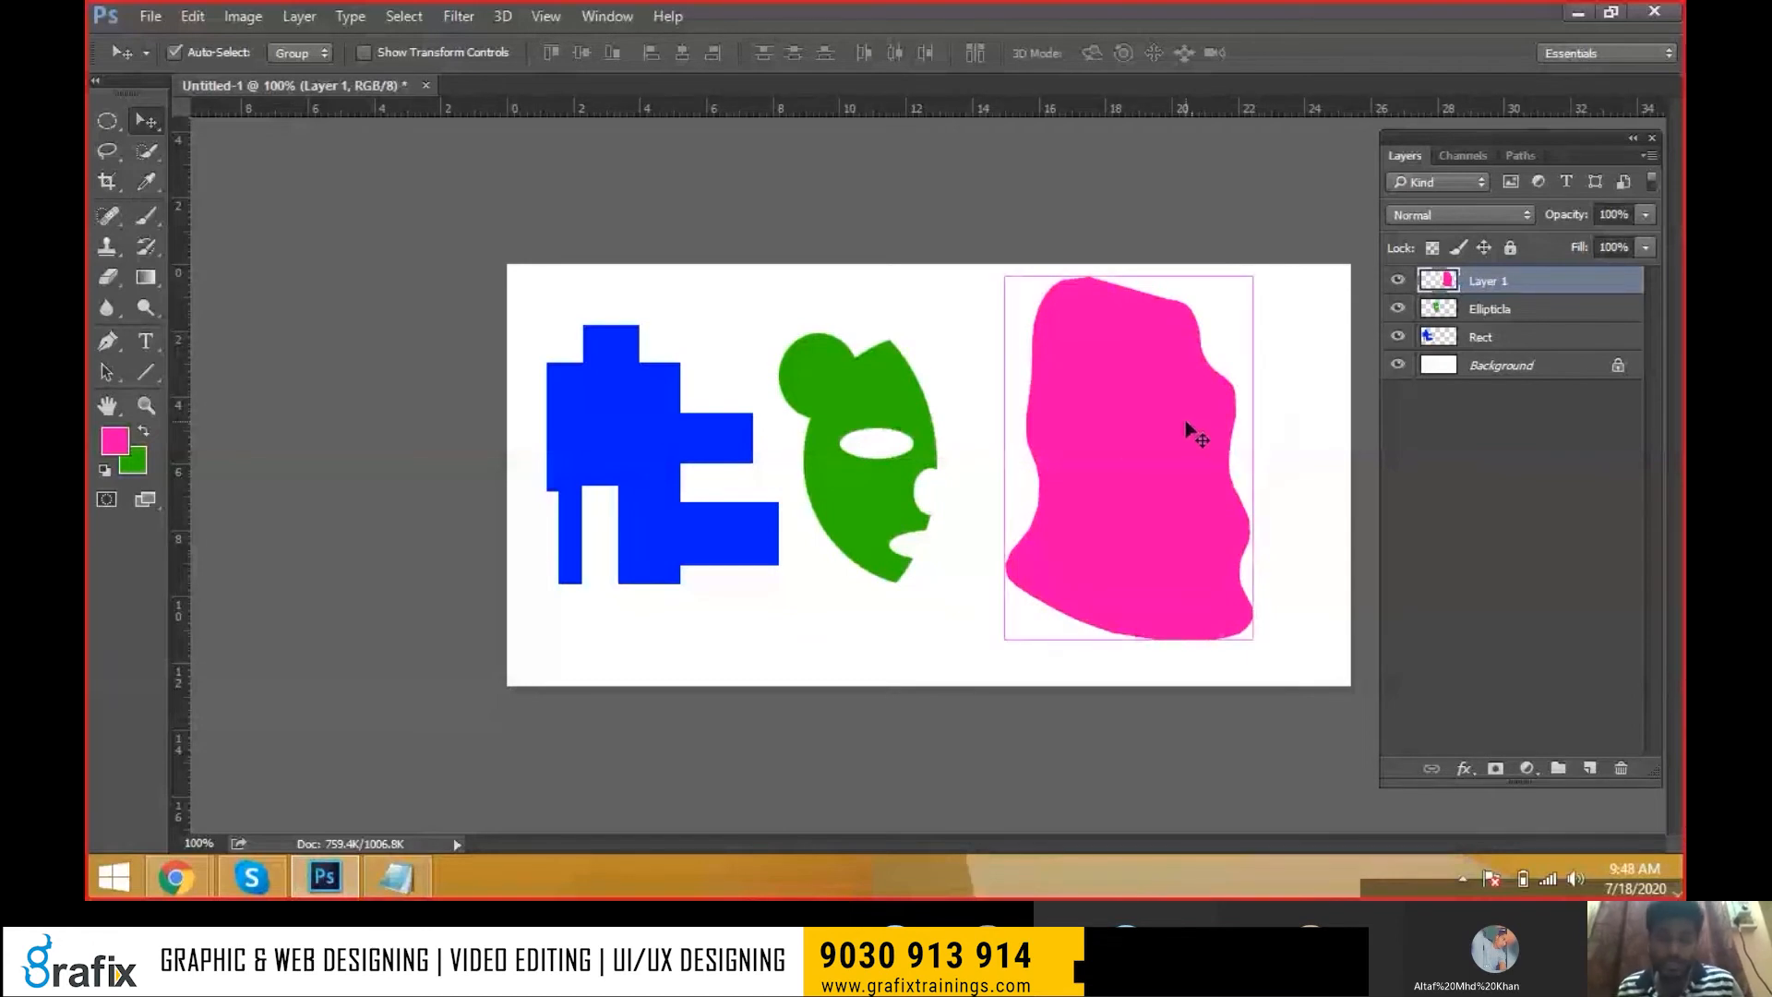
# Try stretching the pink shape wider and flattening its height with non-proportional Free Transform
pyautogui.hotkey('ctrl', 't')
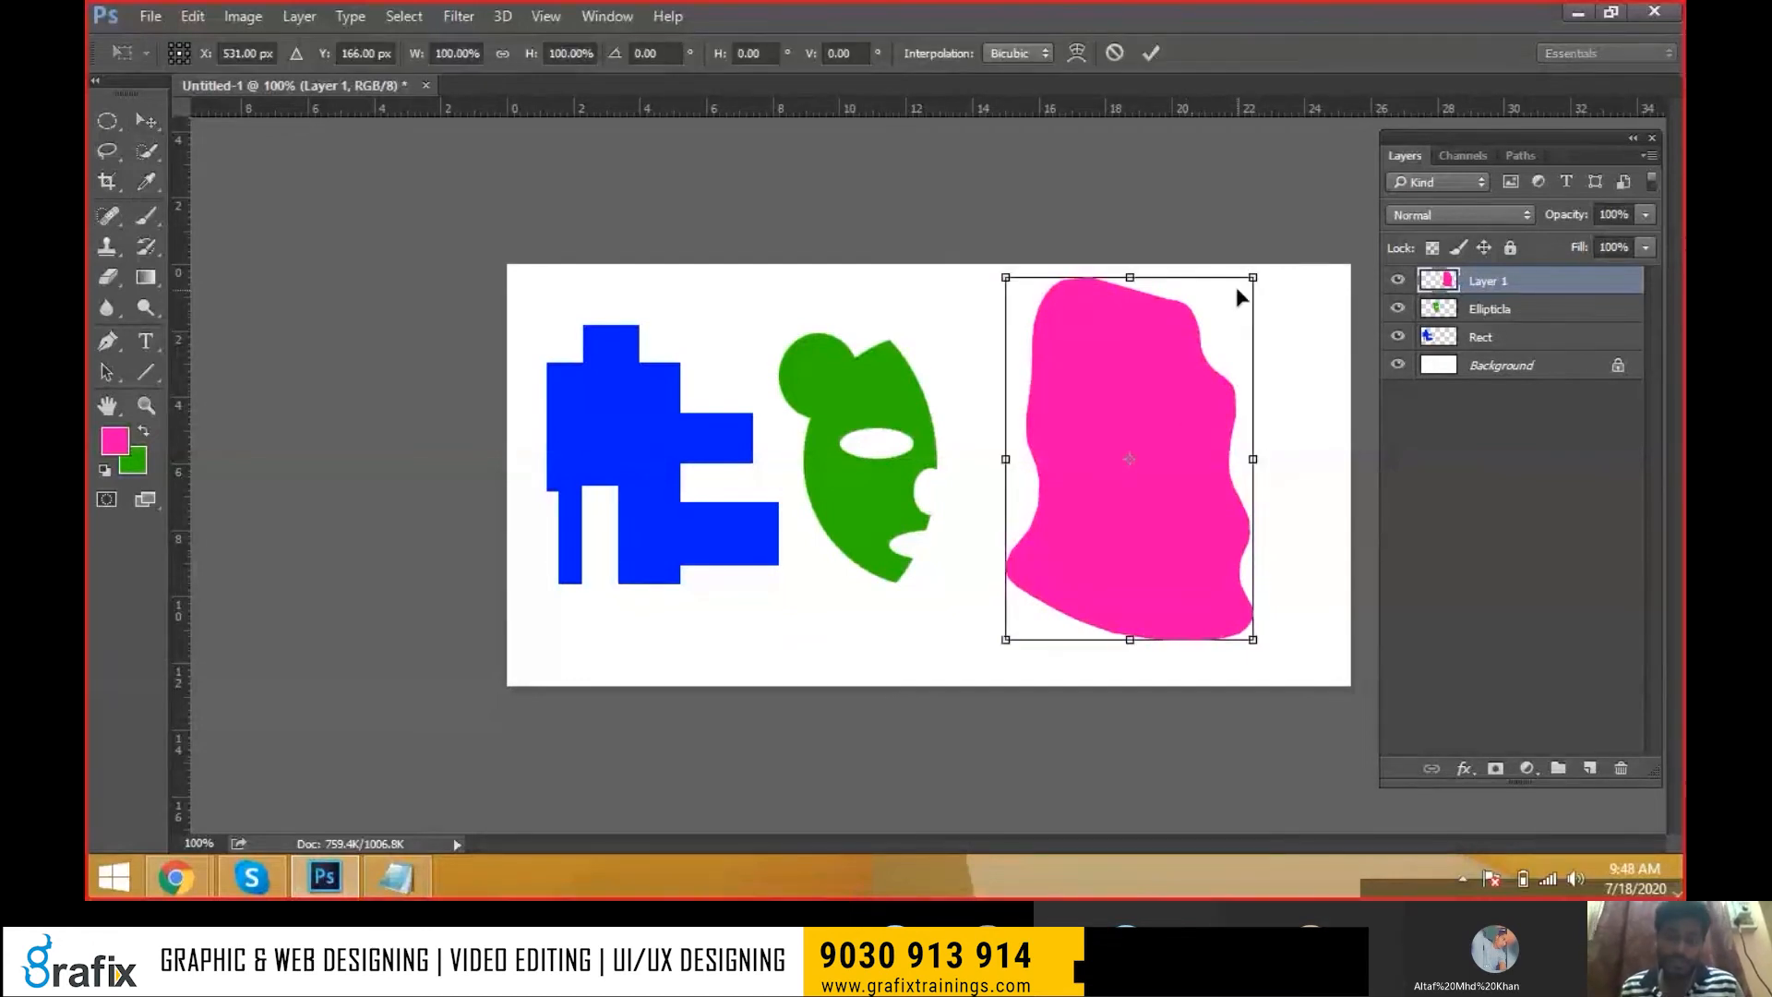
pyautogui.press('Return')
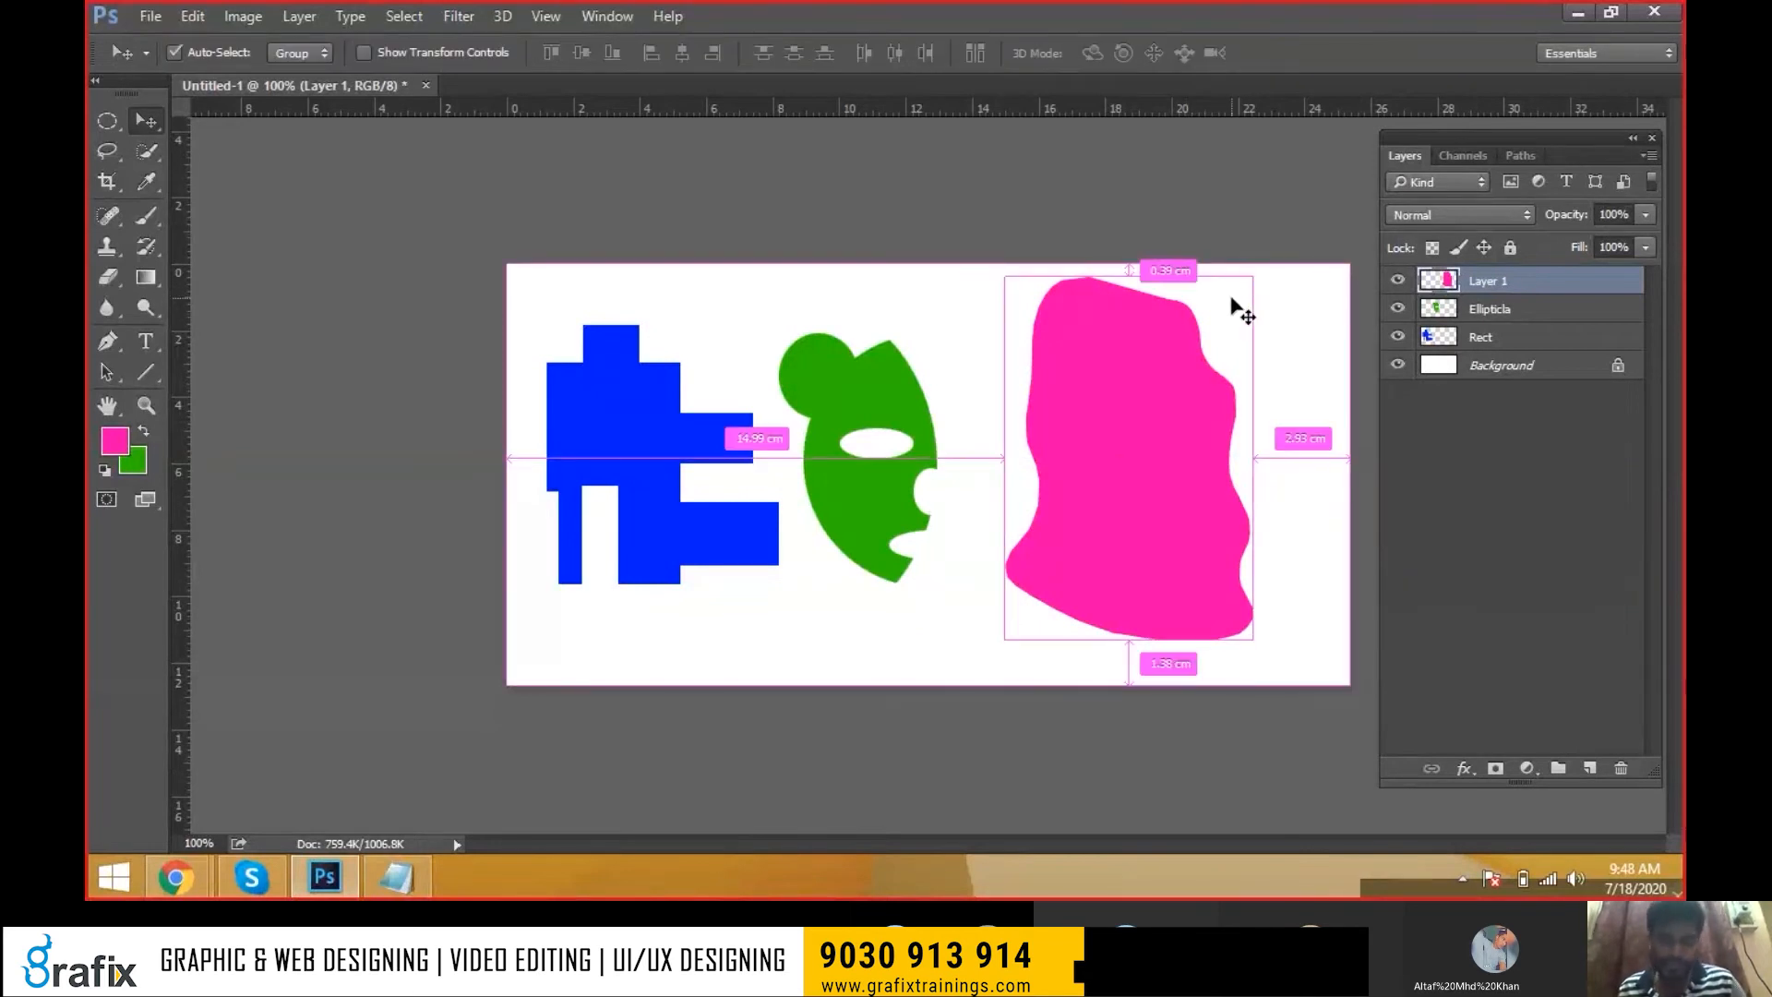
pyautogui.hotkey('ctrl', 't')
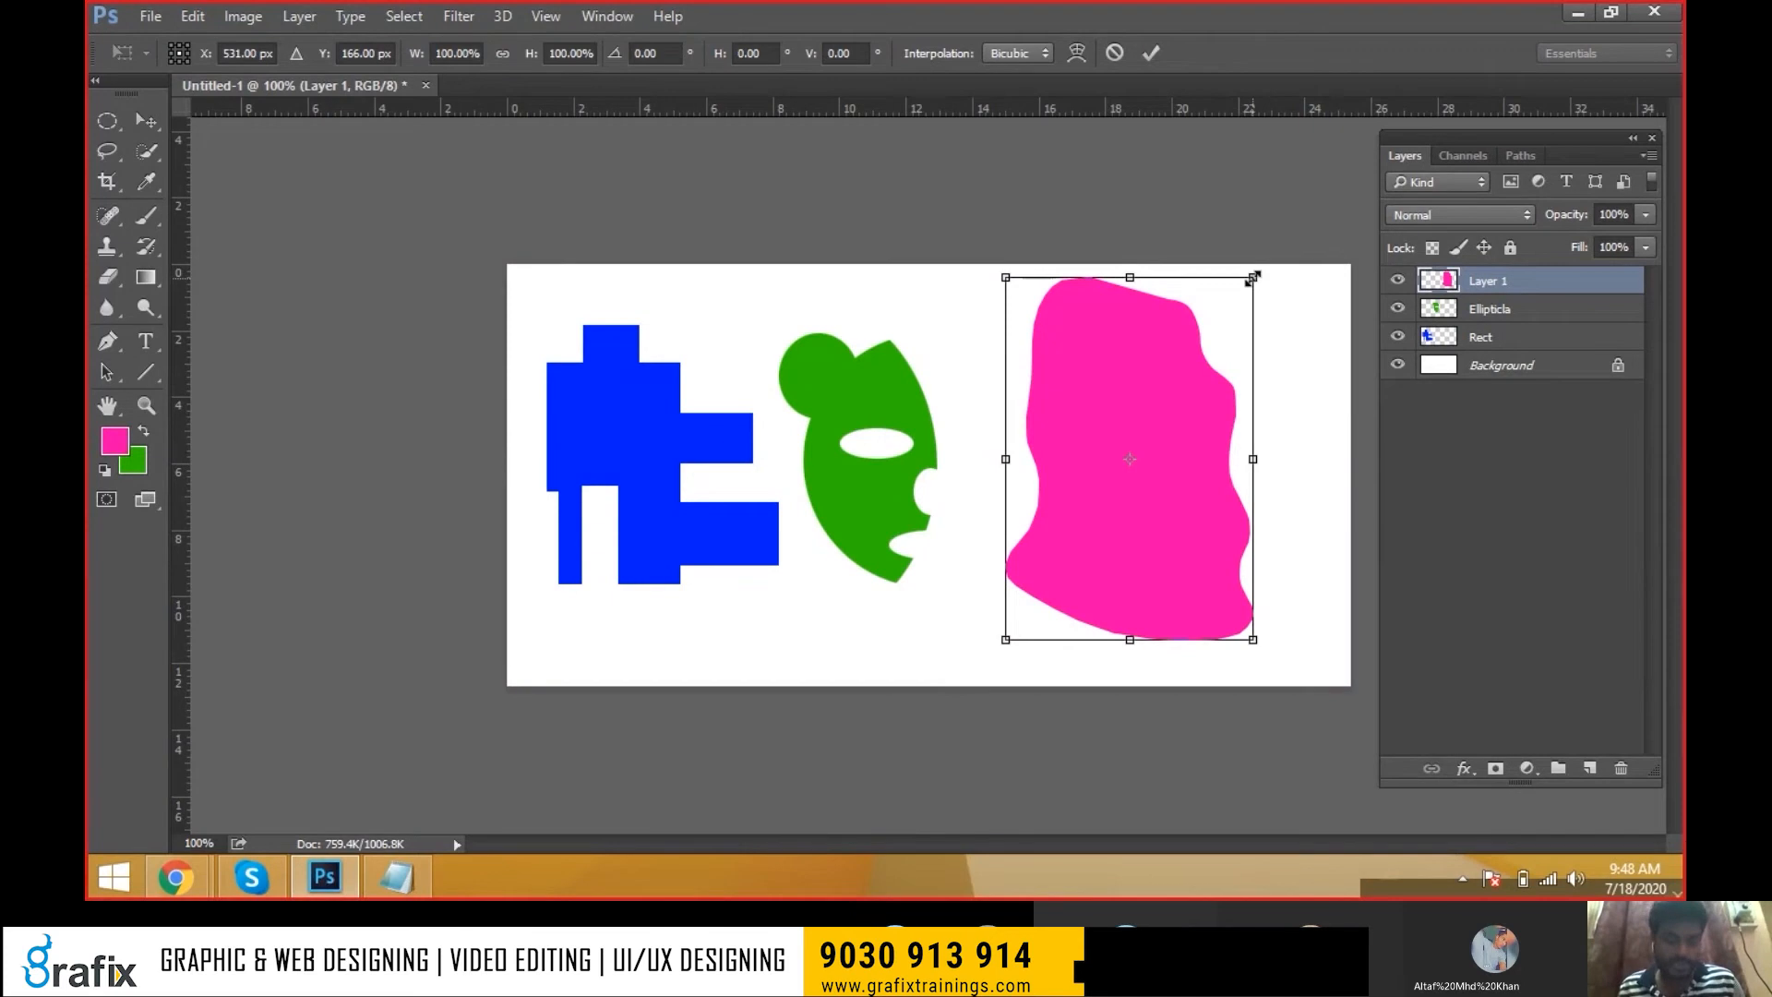
pyautogui.press('Return')
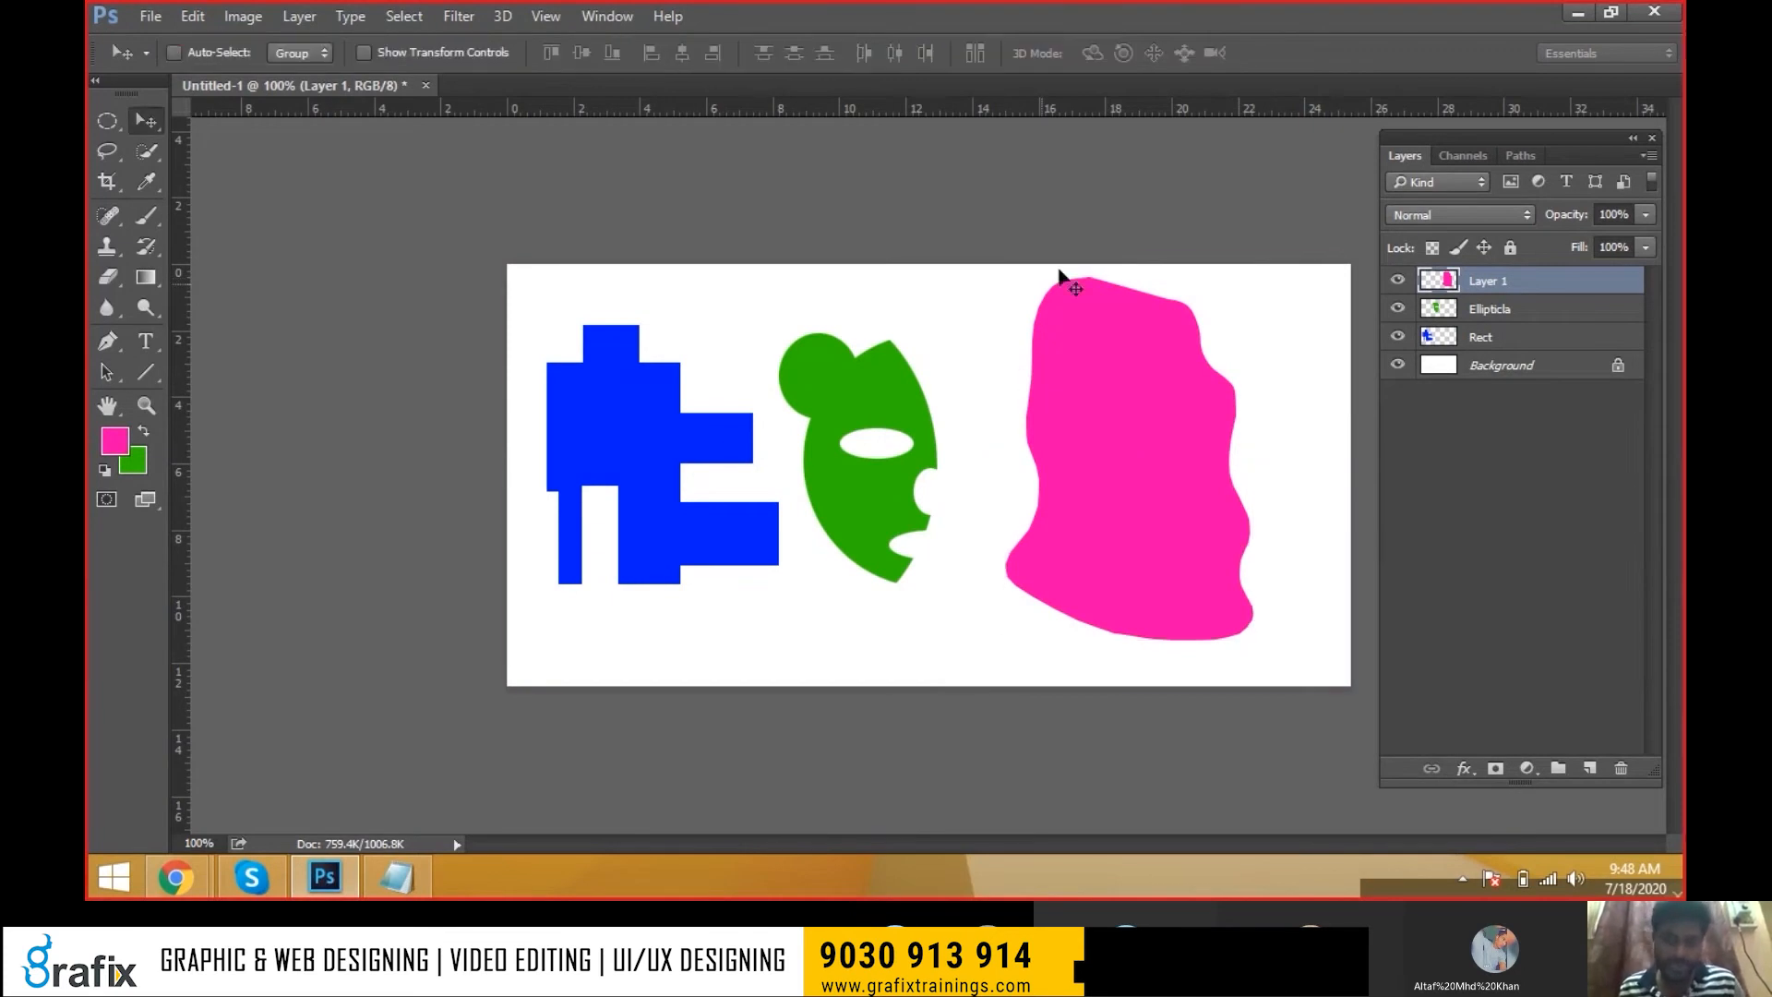
pyautogui.hotkey('ctrl', 't')
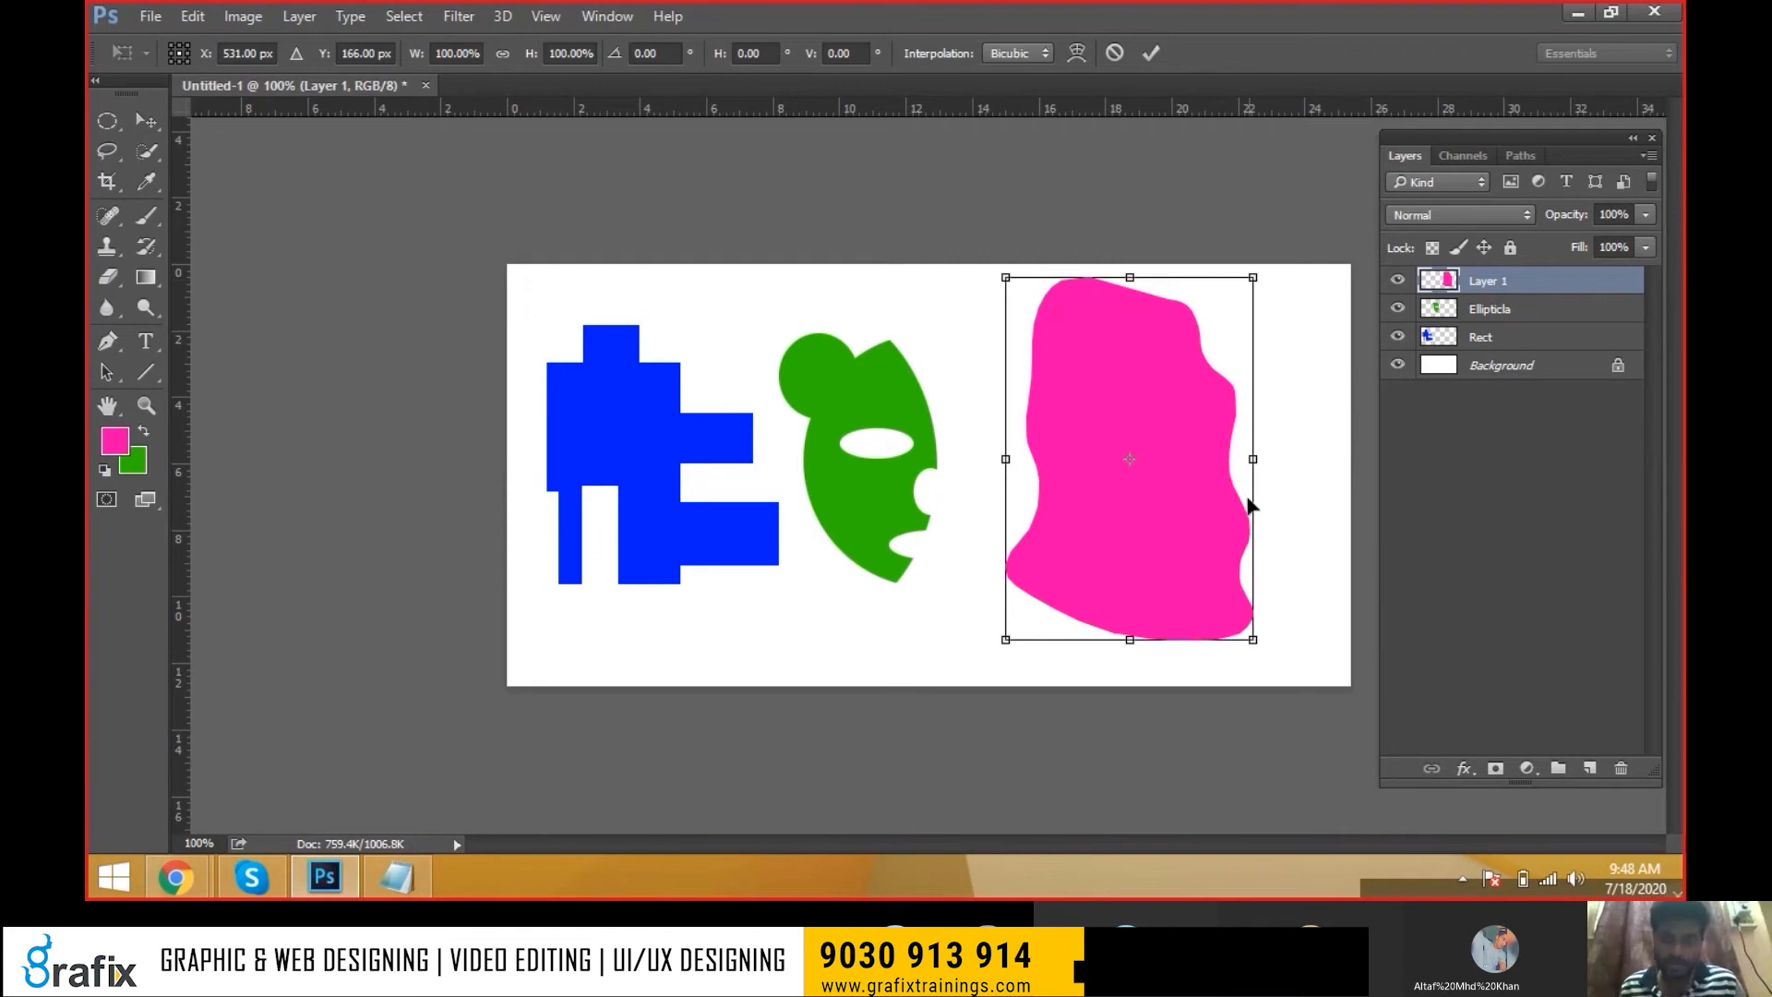
pyautogui.moveTo(1257, 459); pyautogui.dragTo(1321, 458)
pyautogui.moveTo(1005, 458); pyautogui.dragTo(929, 459)
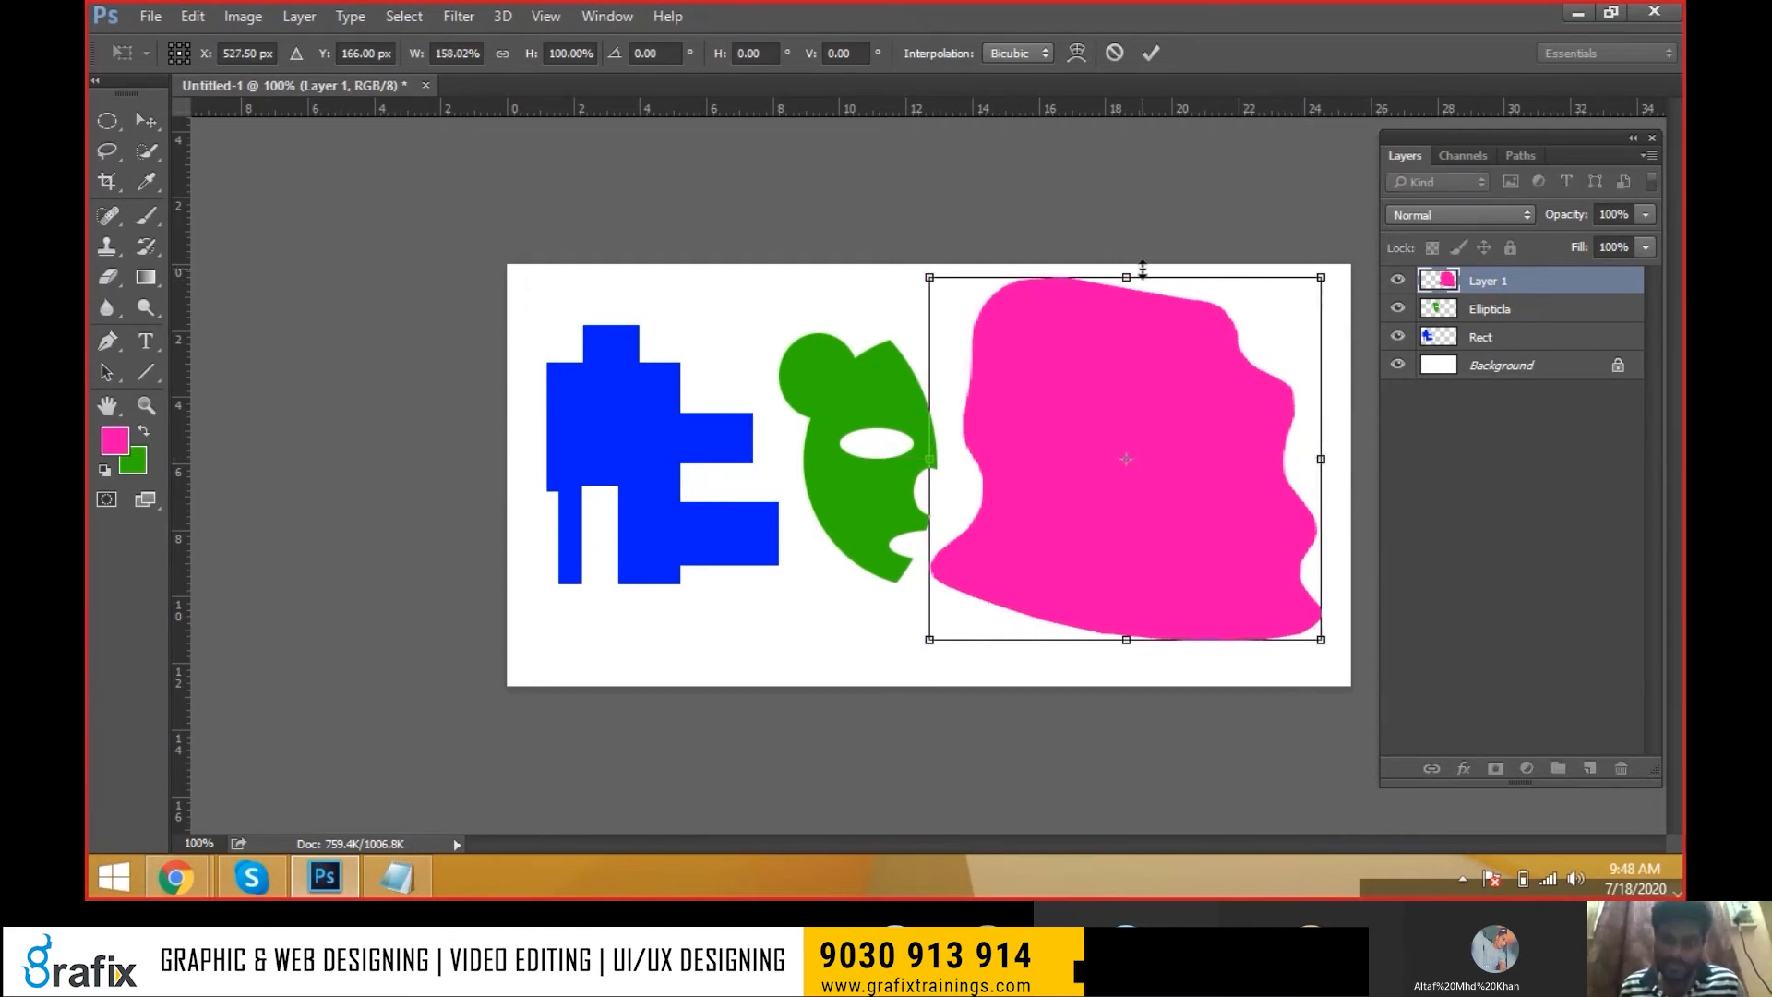
pyautogui.moveTo(1143, 269); pyautogui.dragTo(1141, 355)
pyautogui.moveTo(1119, 641); pyautogui.dragTo(985, 548)
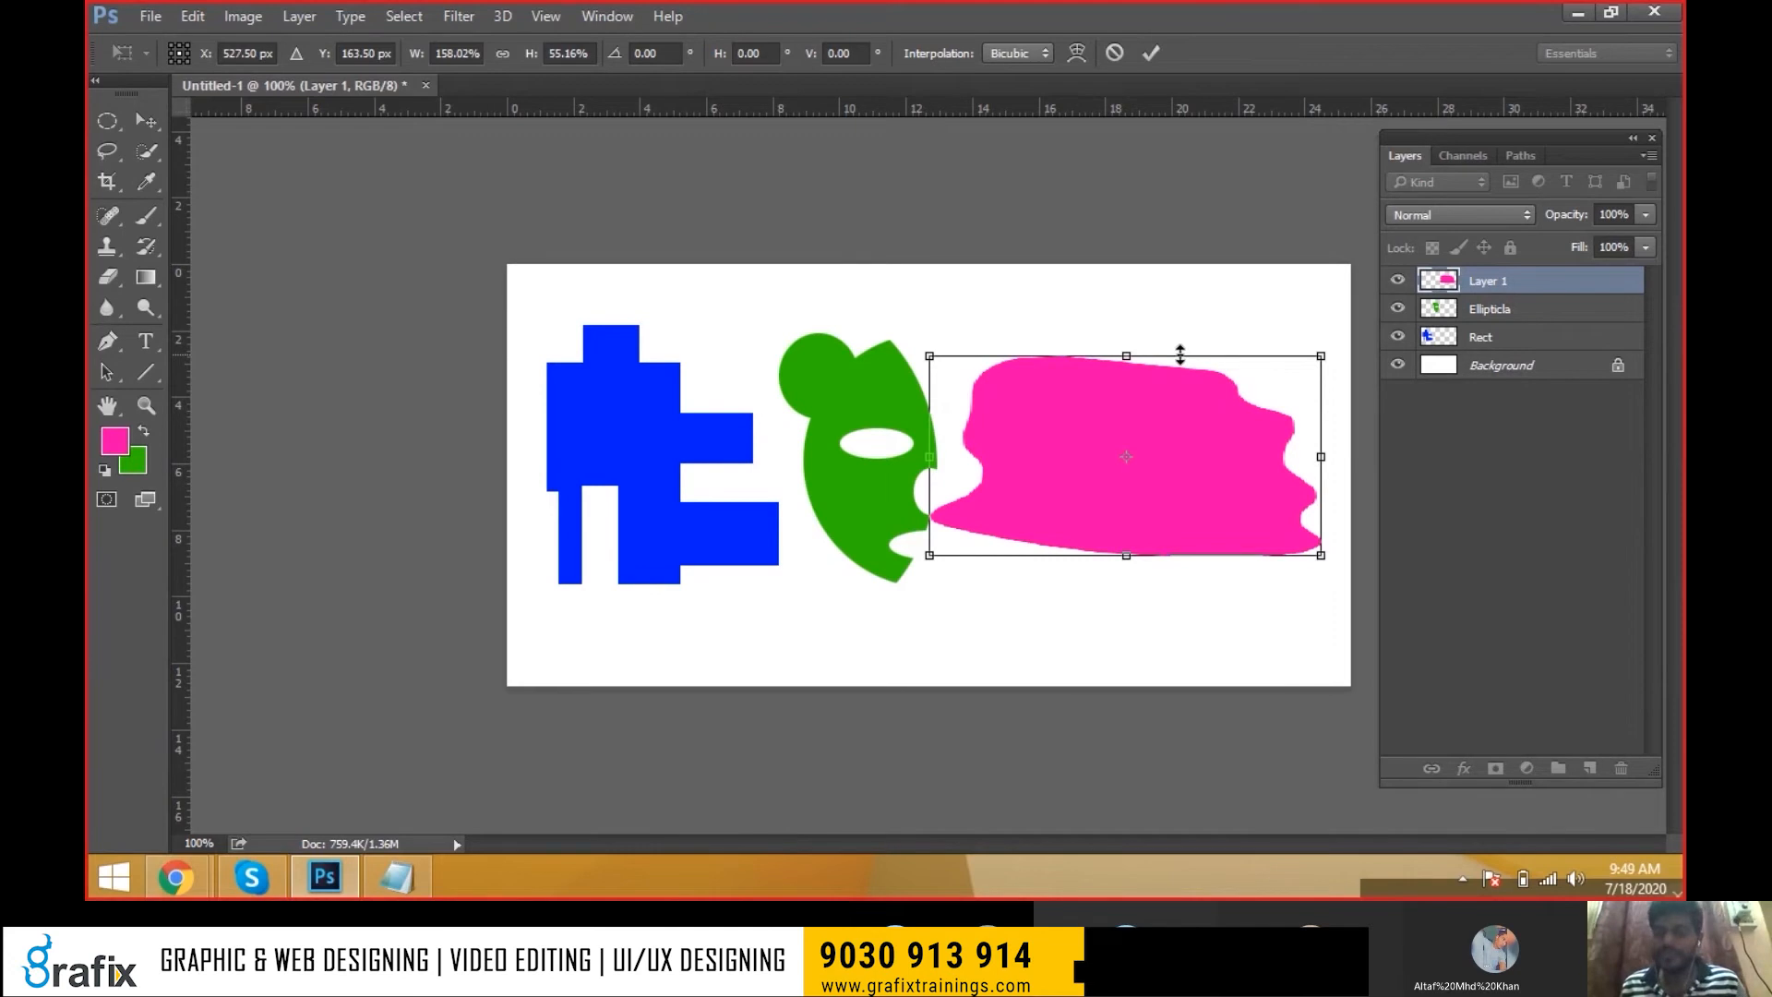
pyautogui.moveTo(1321, 457); pyautogui.dragTo(1152, 452)
pyautogui.press('Escape')
# Scale the pink shape proportionally about its center to about 55% and move it up beside the green shape
pyautogui.hotkey('ctrl', 't')
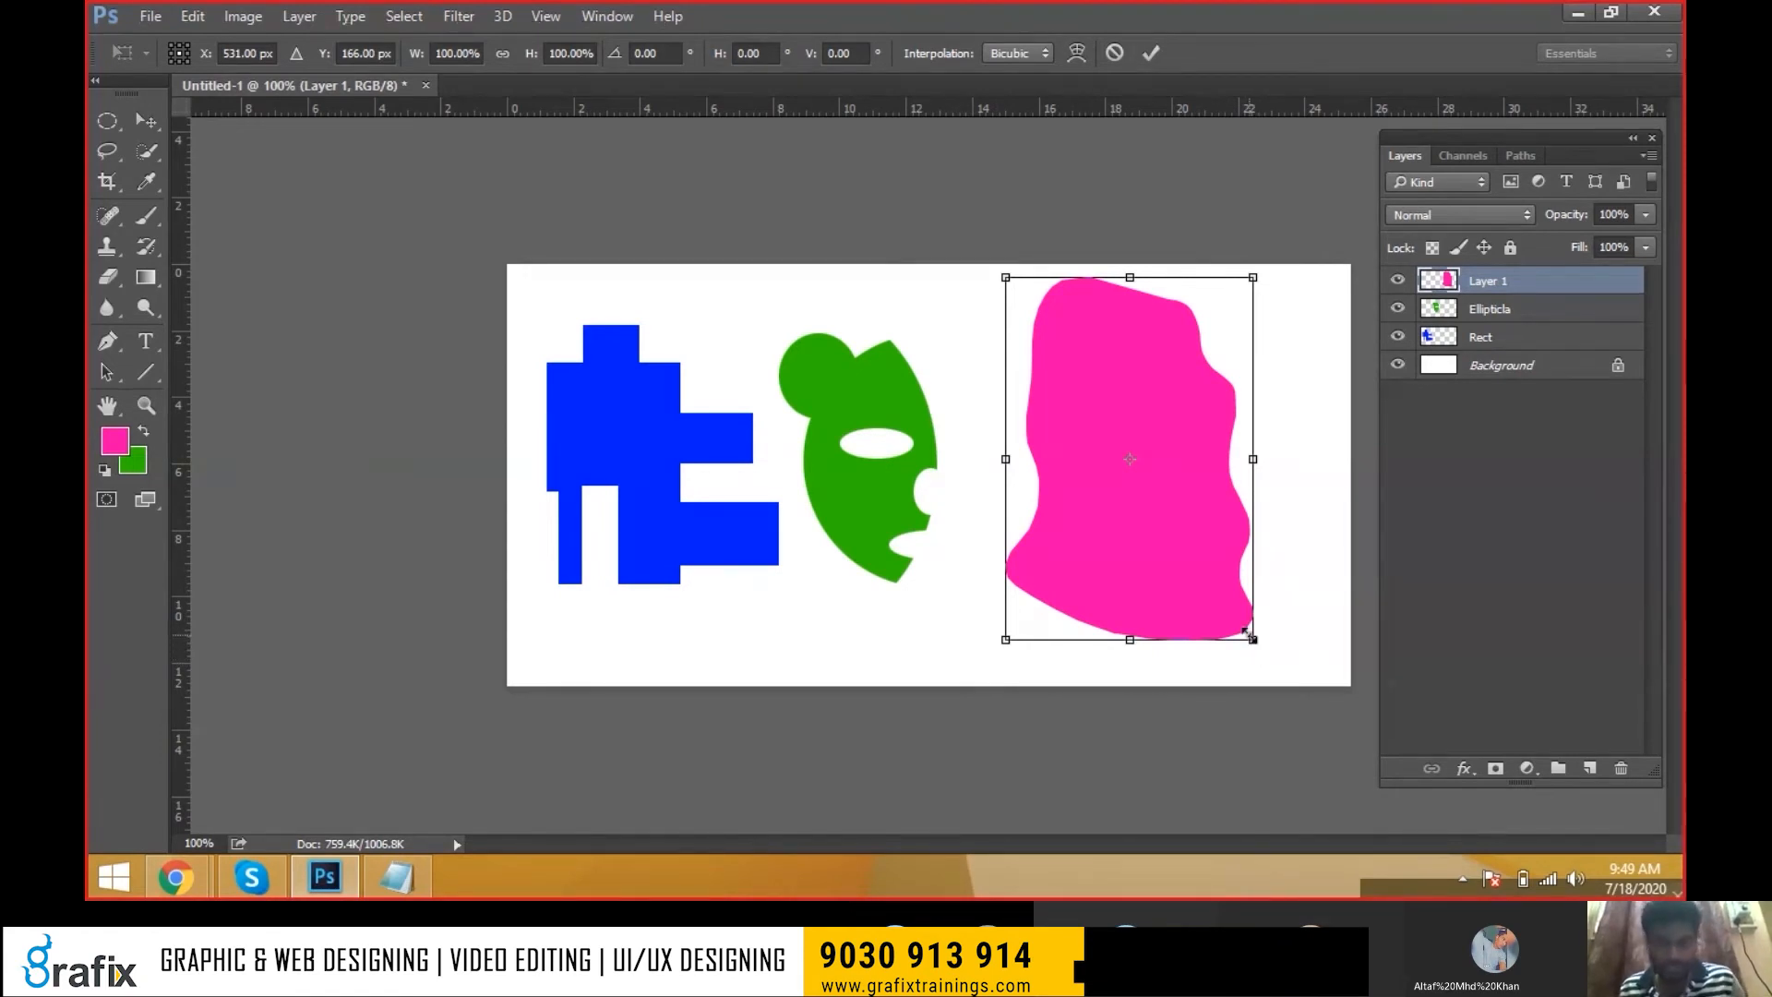
pyautogui.moveTo(1248, 635); pyautogui.dragTo(1221, 583)
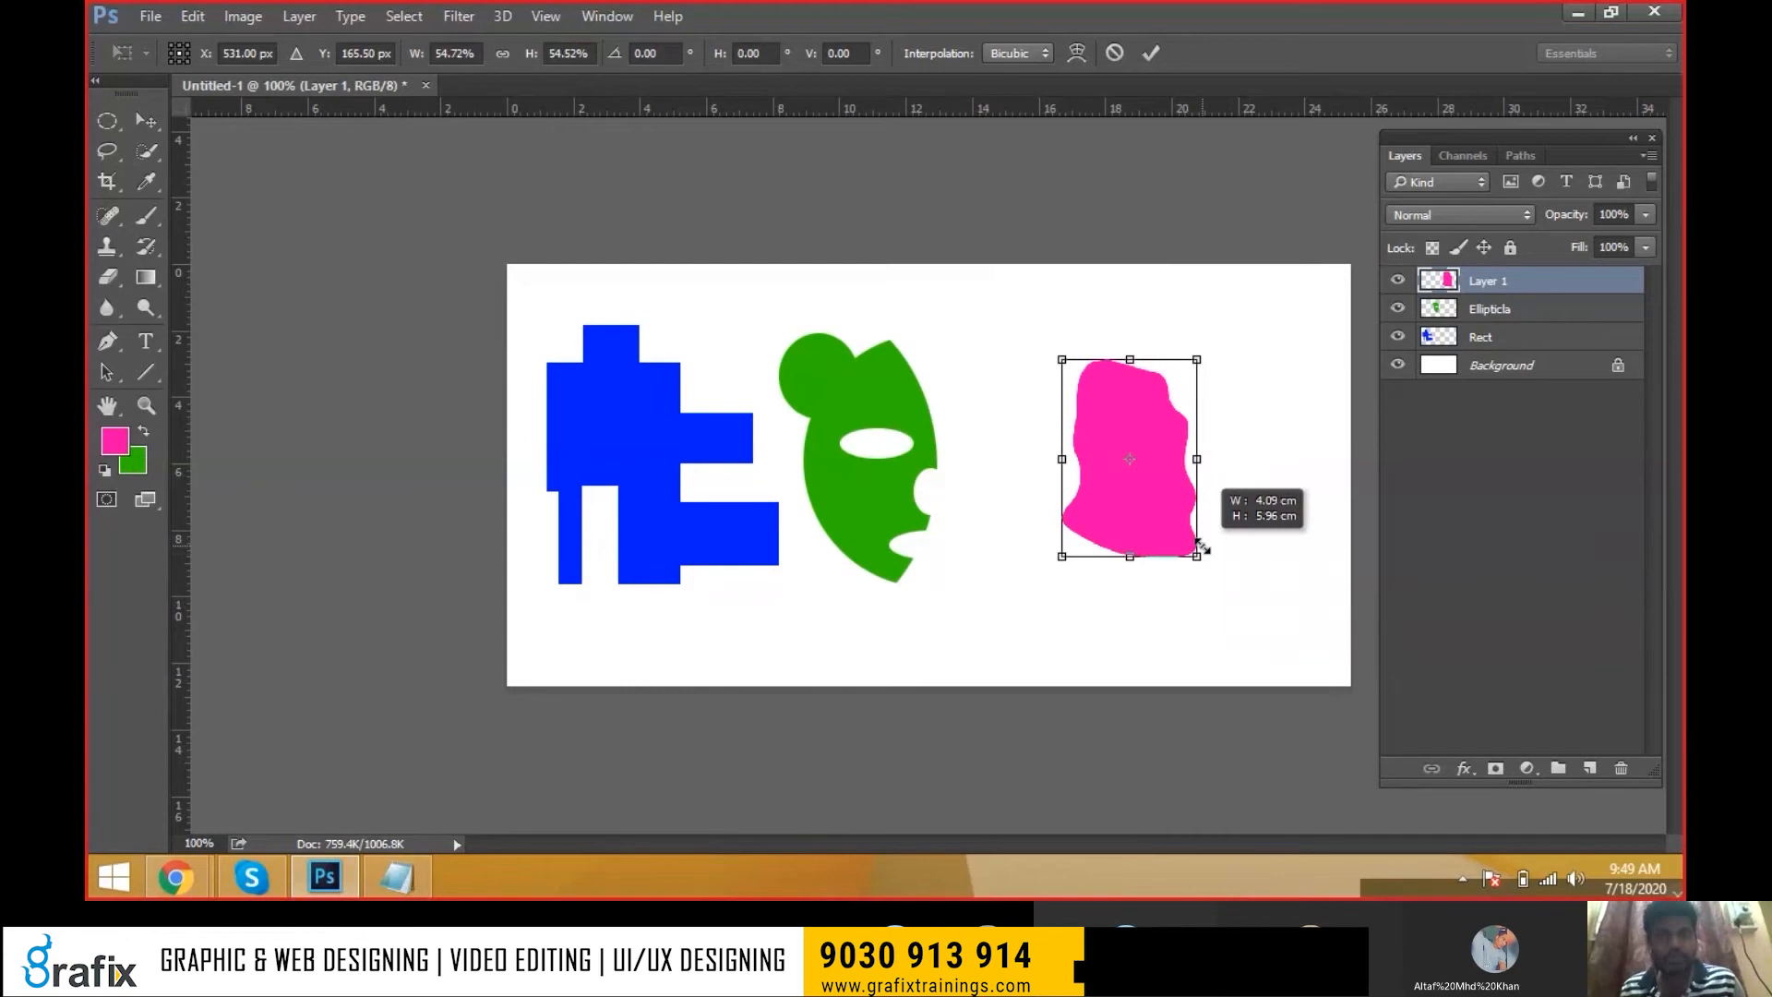
pyautogui.moveTo(1202, 547); pyautogui.dragTo(1203, 547)
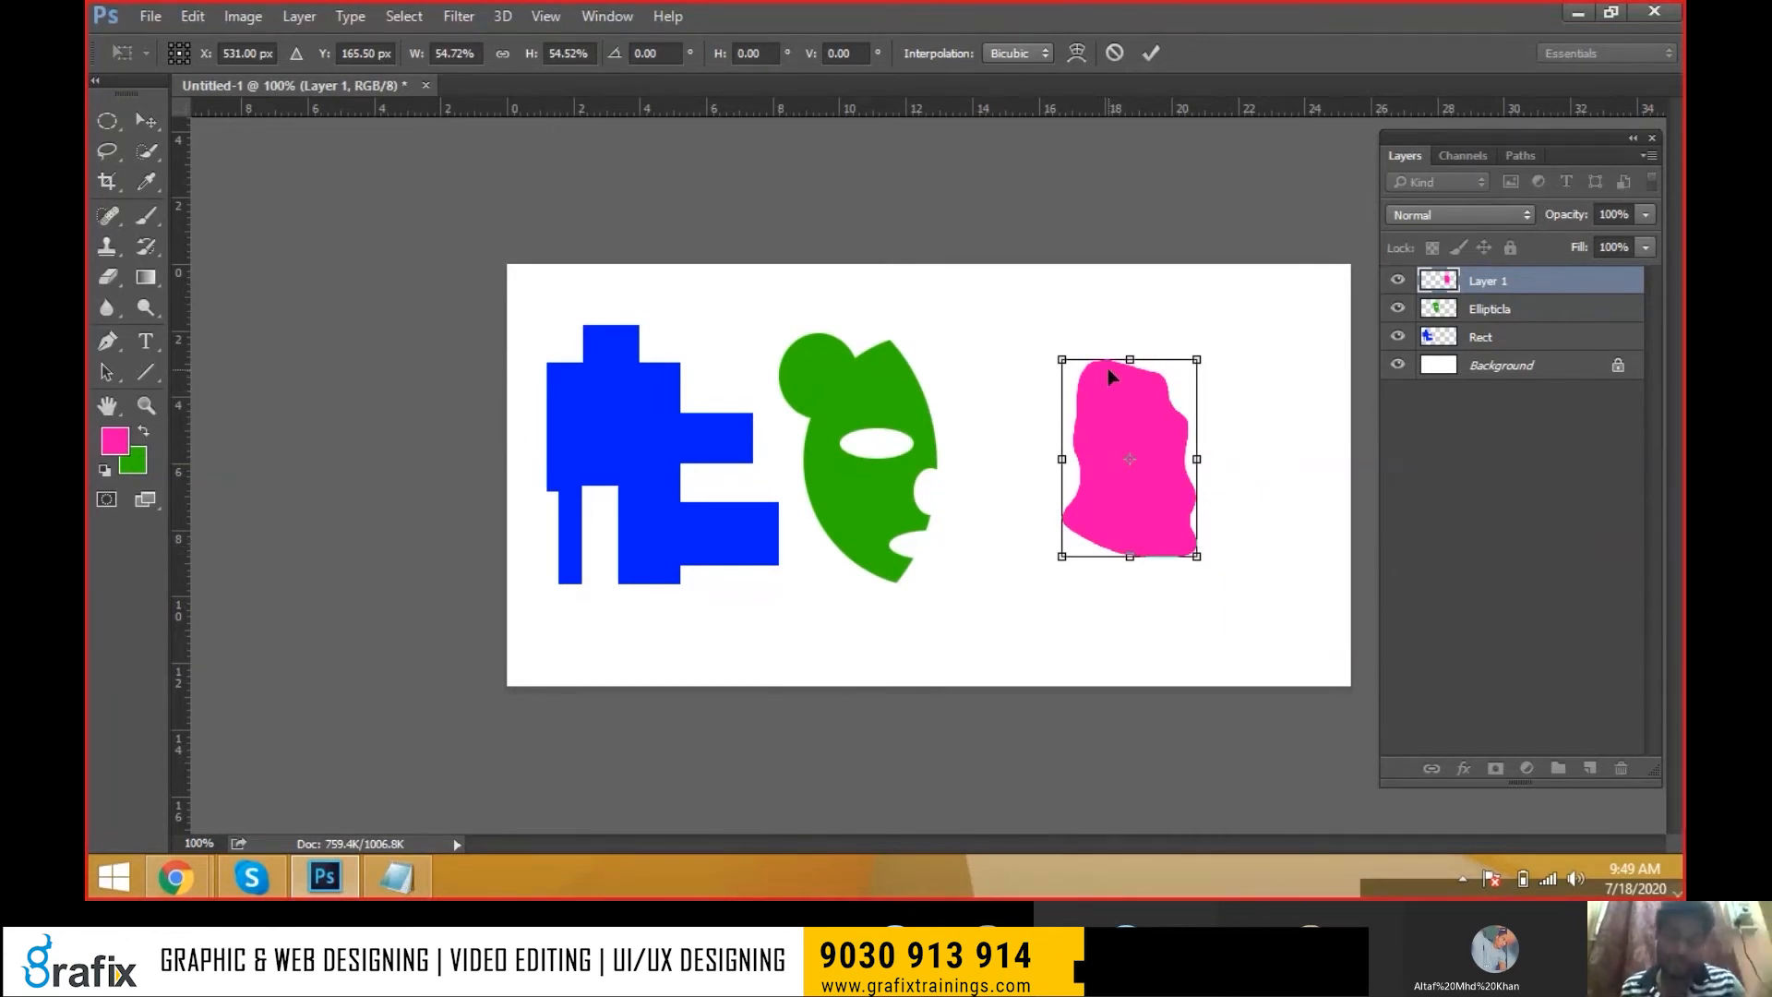
pyautogui.press('Return')
pyautogui.moveTo(1106, 395); pyautogui.dragTo(991, 327)
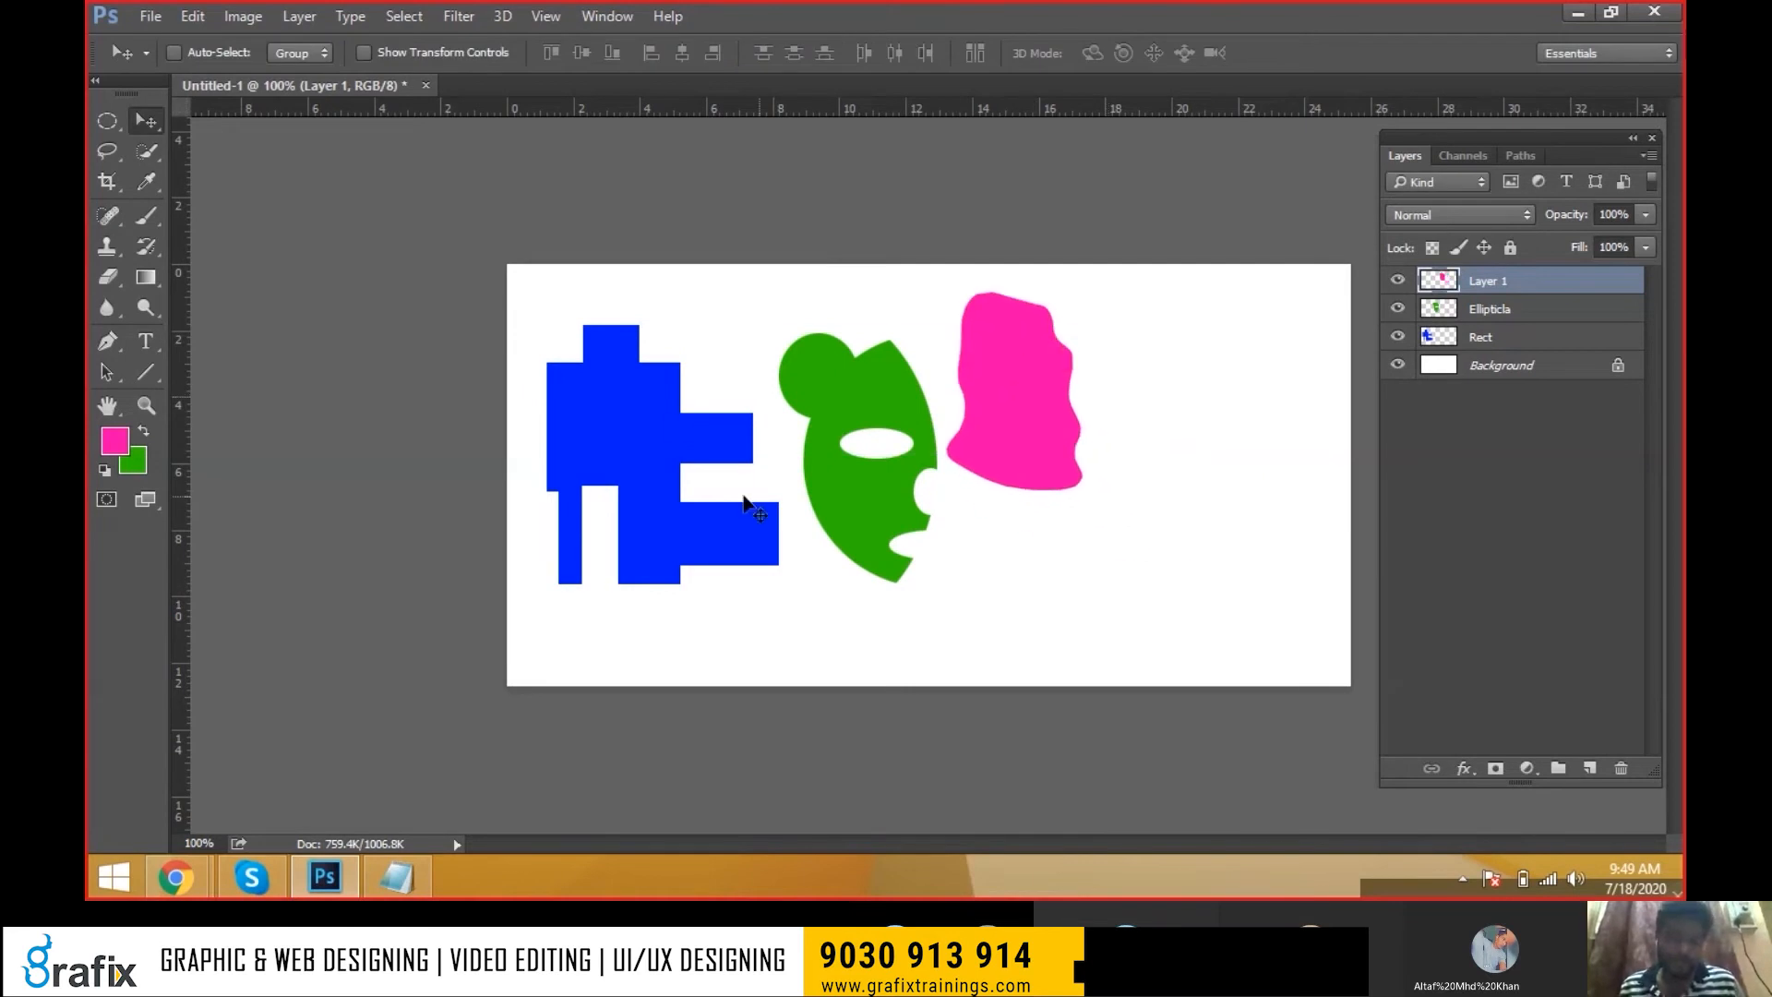
# Select the blue shape's Rect layer and try stretching it to about 231% width and 54% height with Free Transform
pyautogui.rightClick(673, 415)
pyautogui.click(711, 428)
pyautogui.hotkey('ctrl', 't')
pyautogui.moveTo(778, 454); pyautogui.dragTo(1096, 461)
pyautogui.moveTo(816, 325); pyautogui.dragTo(783, 451)
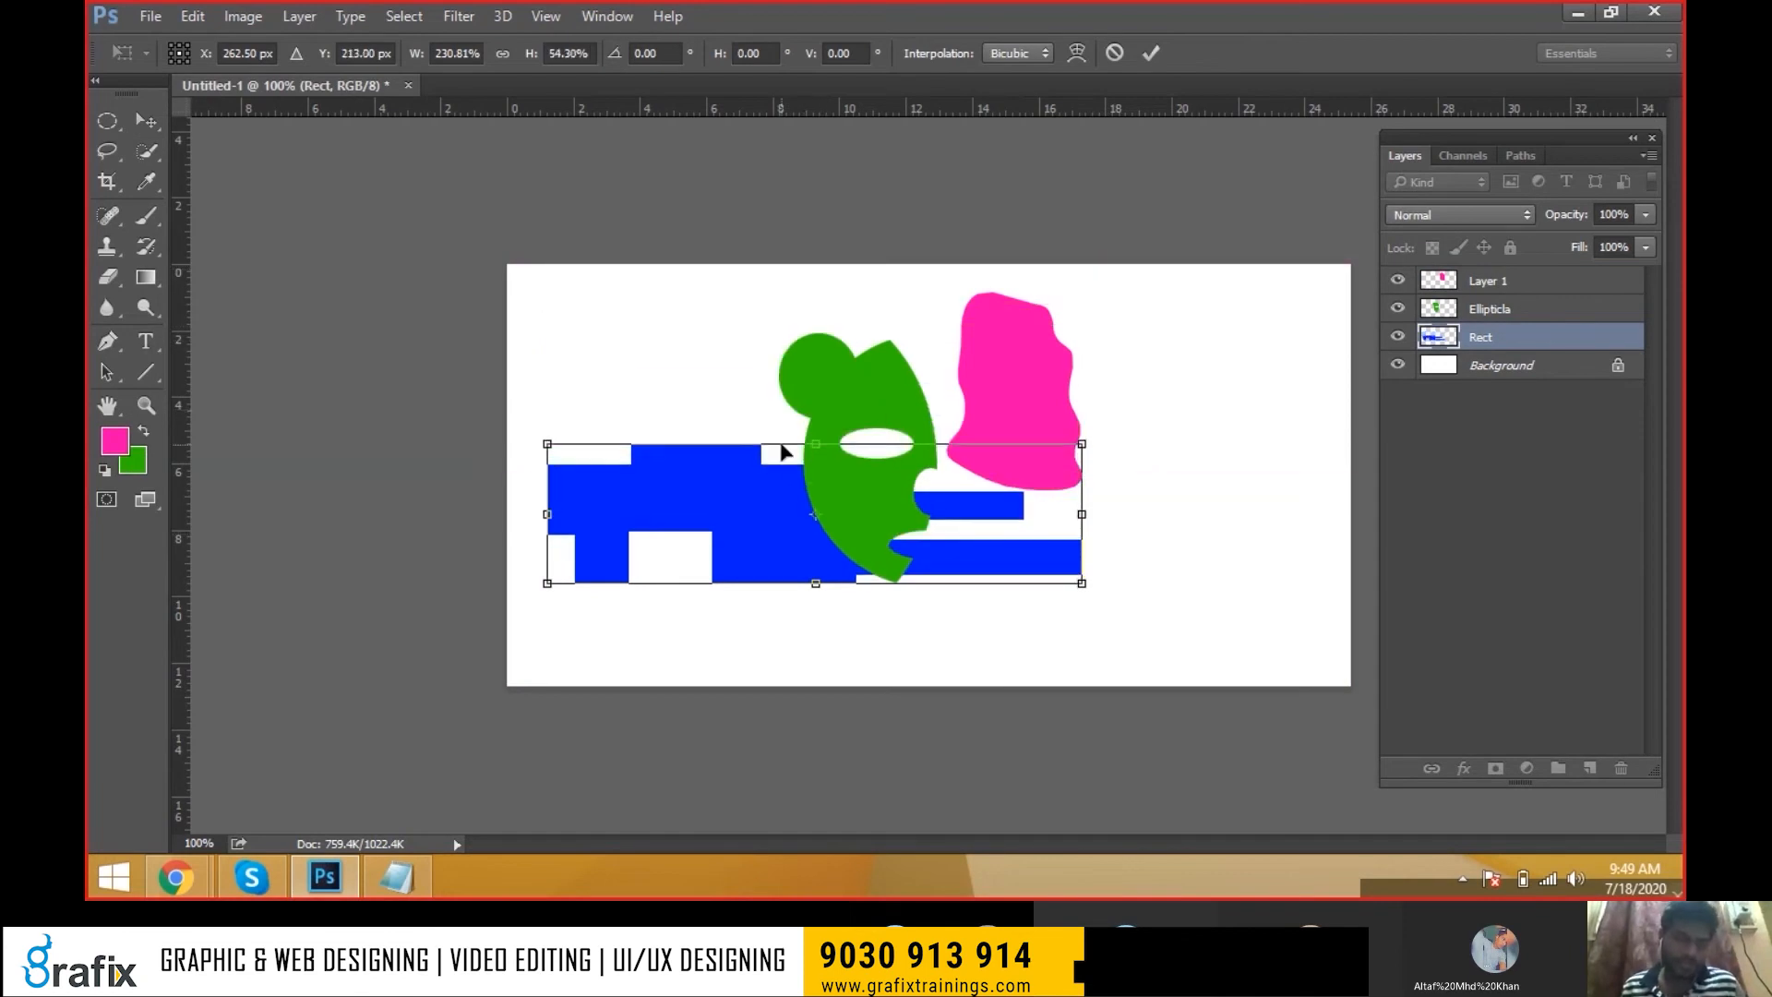
pyautogui.press('Escape')
# Scale the blue shape proportionally about its center, ending slightly larger than its original size
pyautogui.hotkey('ctrl', 't')
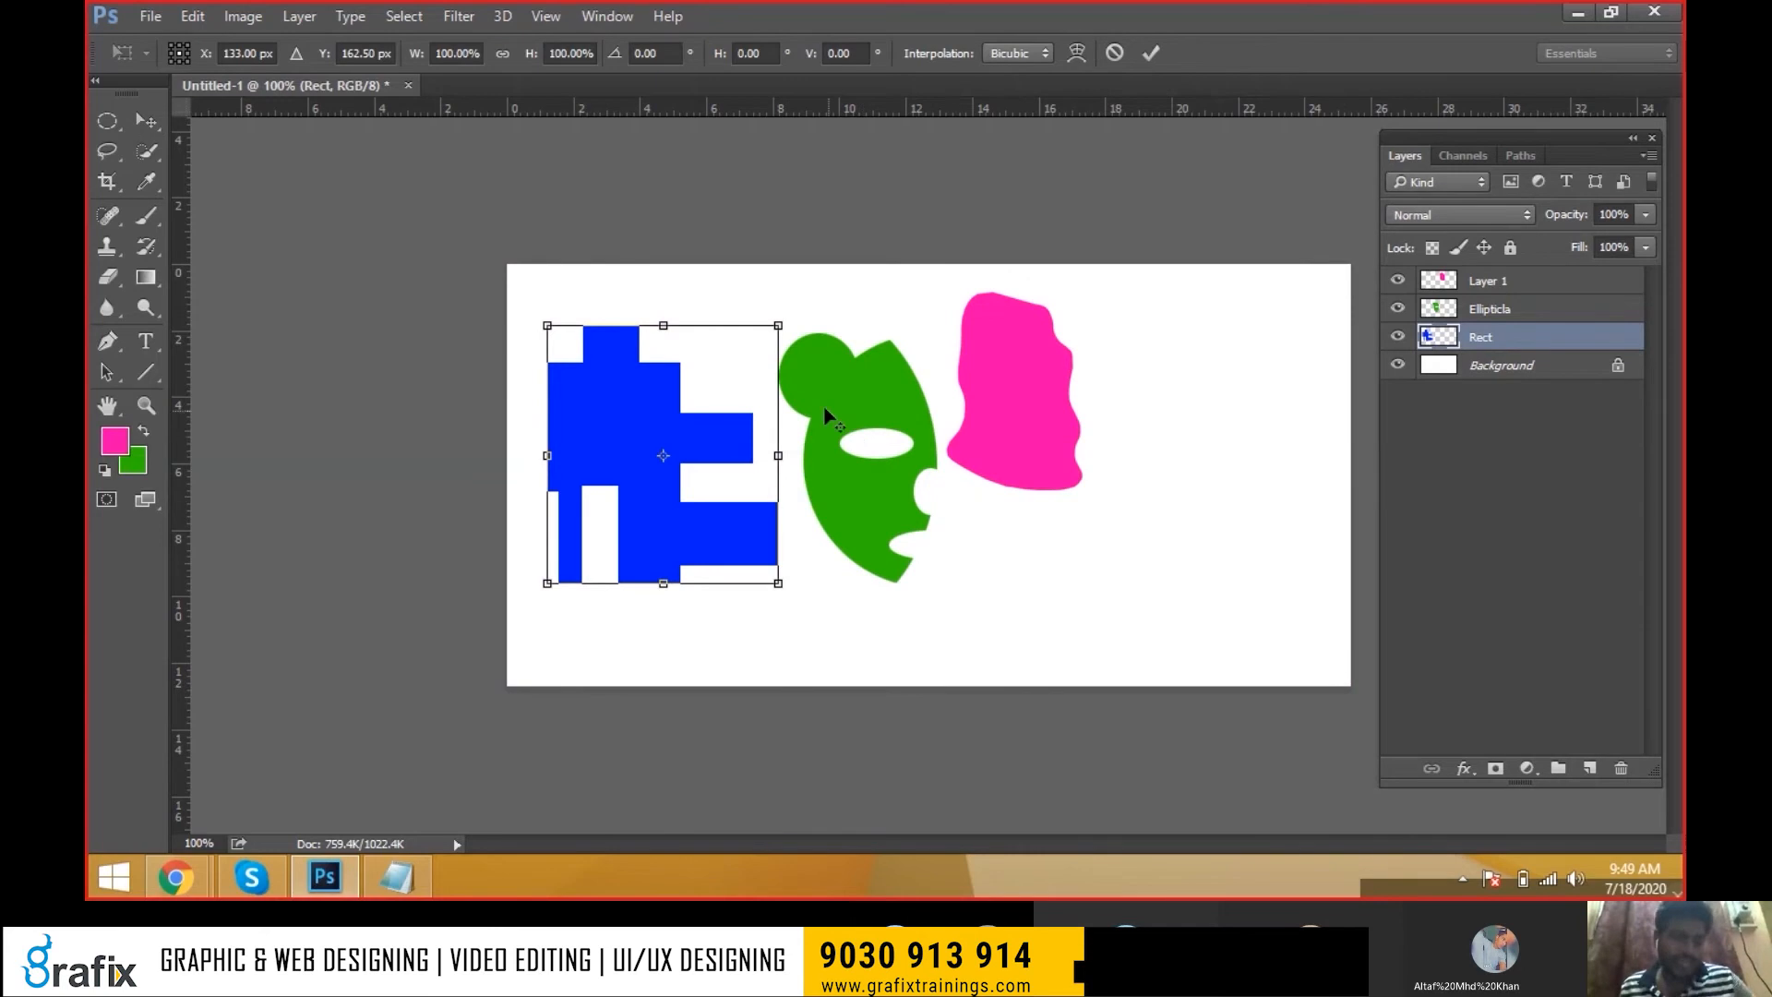
pyautogui.moveTo(782, 323); pyautogui.dragTo(725, 386)
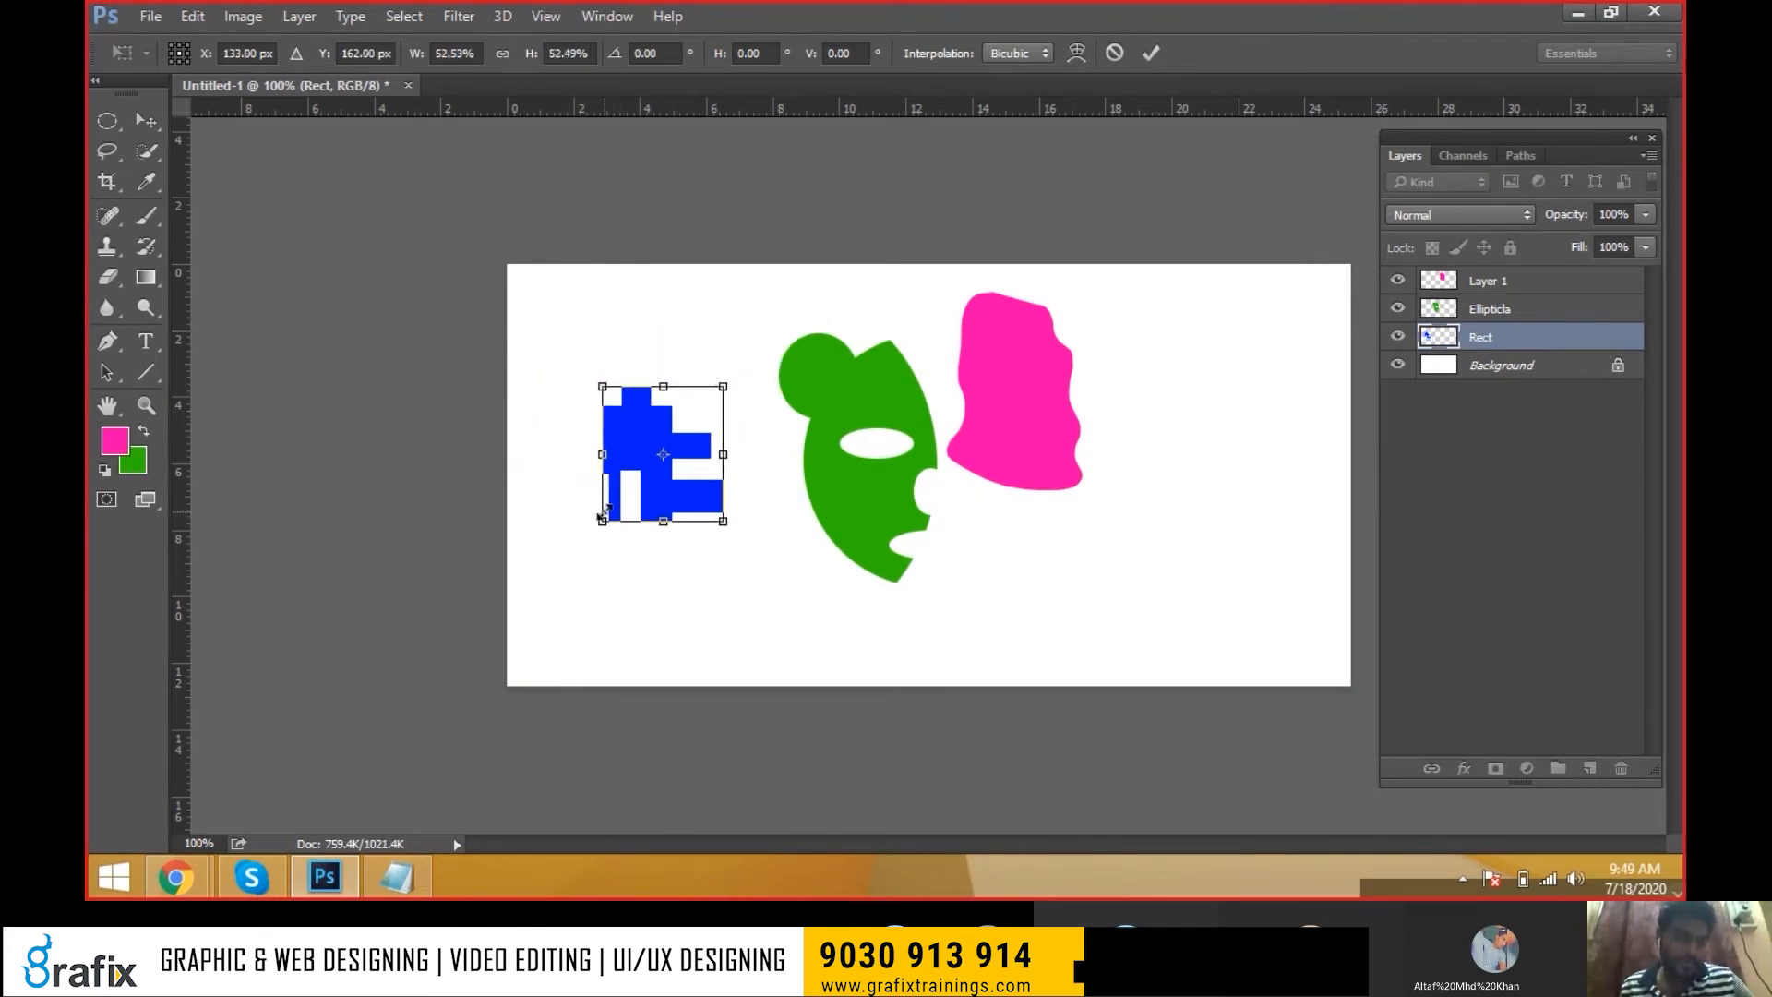
pyautogui.moveTo(721, 518); pyautogui.dragTo(789, 592)
pyautogui.press('Return')
# Select the green Ellipticla shape and try stretching it to about 333% width and 126% height with Free Transform
pyautogui.rightClick(872, 417)
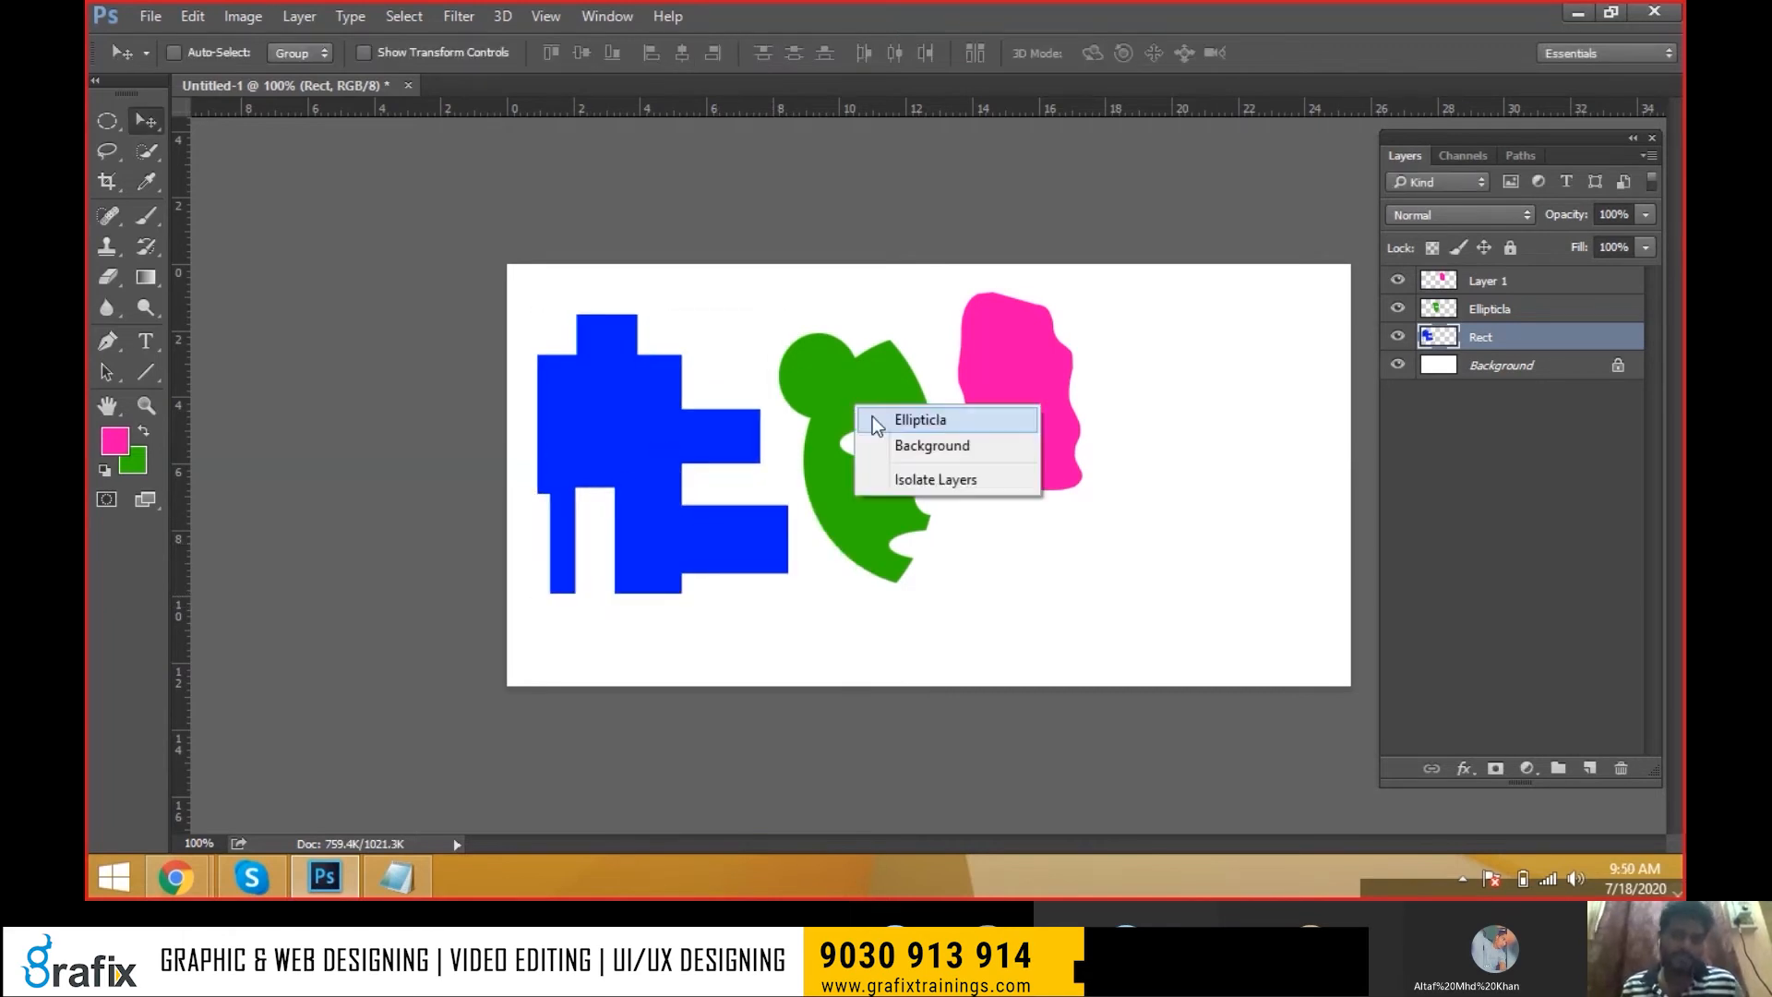
pyautogui.click(872, 418)
pyautogui.hotkey('ctrl', 't')
pyautogui.moveTo(941, 486); pyautogui.dragTo(1322, 467)
pyautogui.moveTo(1050, 582); pyautogui.dragTo(910, 648)
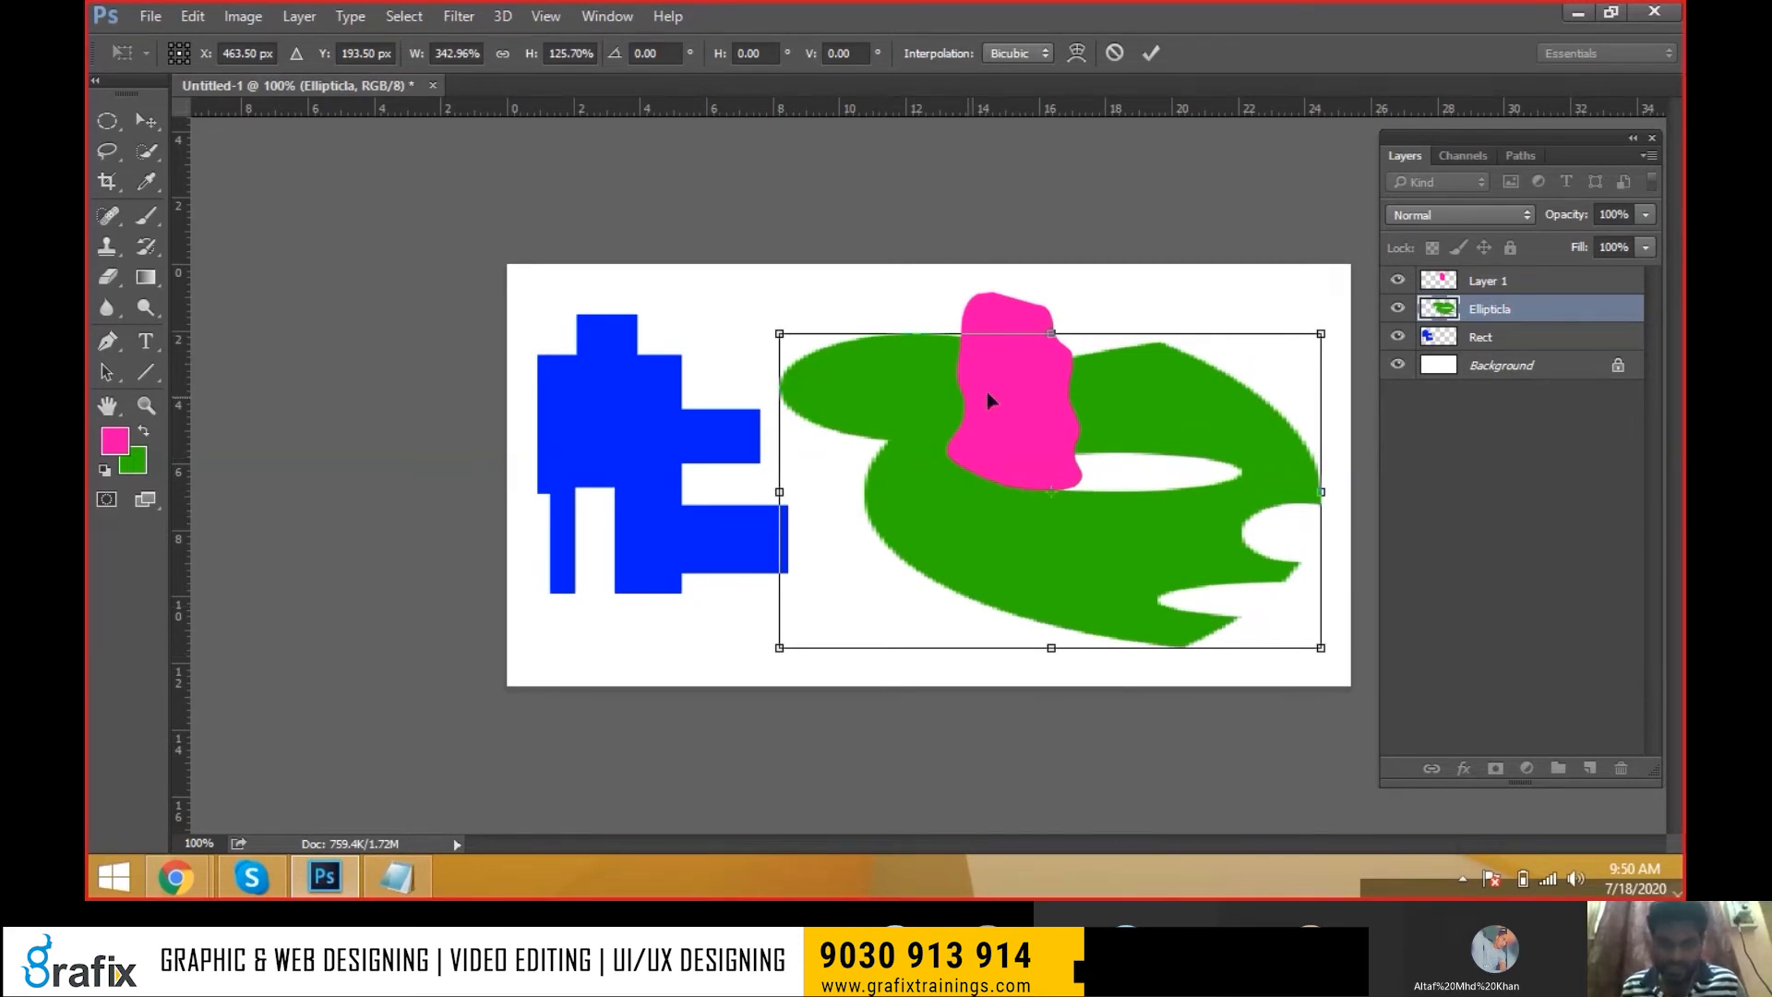
pyautogui.moveTo(1321, 492); pyautogui.dragTo(1306, 492)
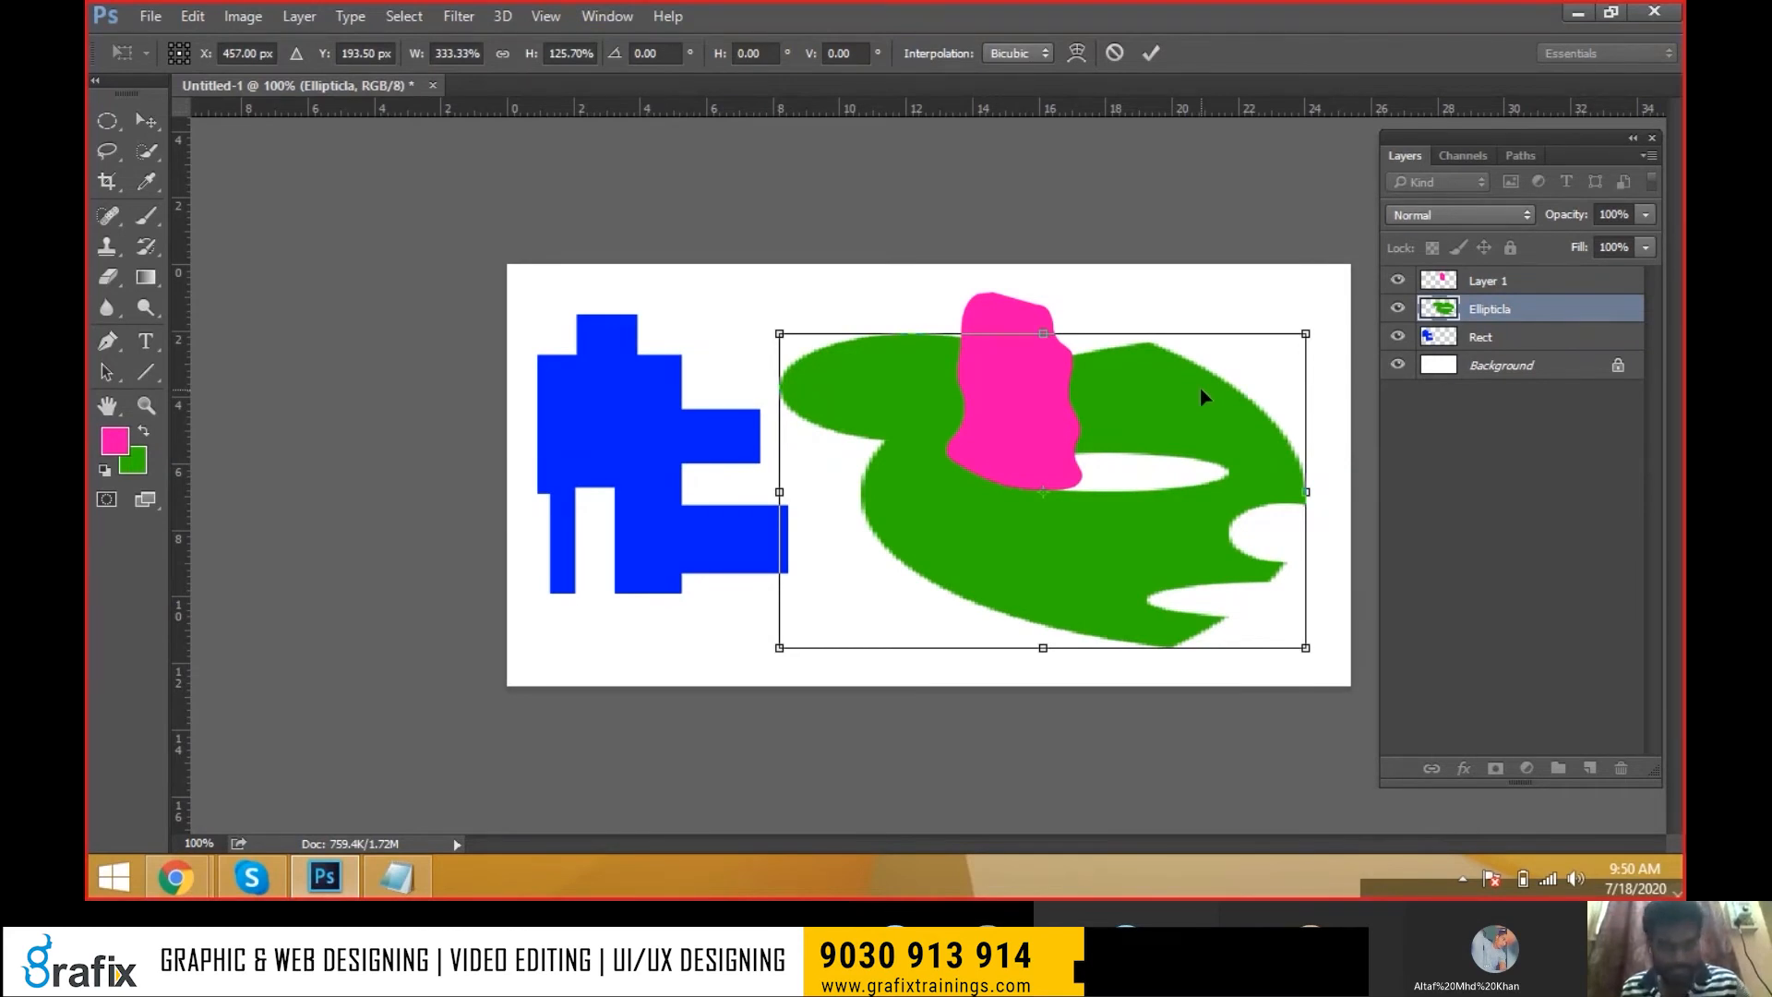
pyautogui.press('Escape')
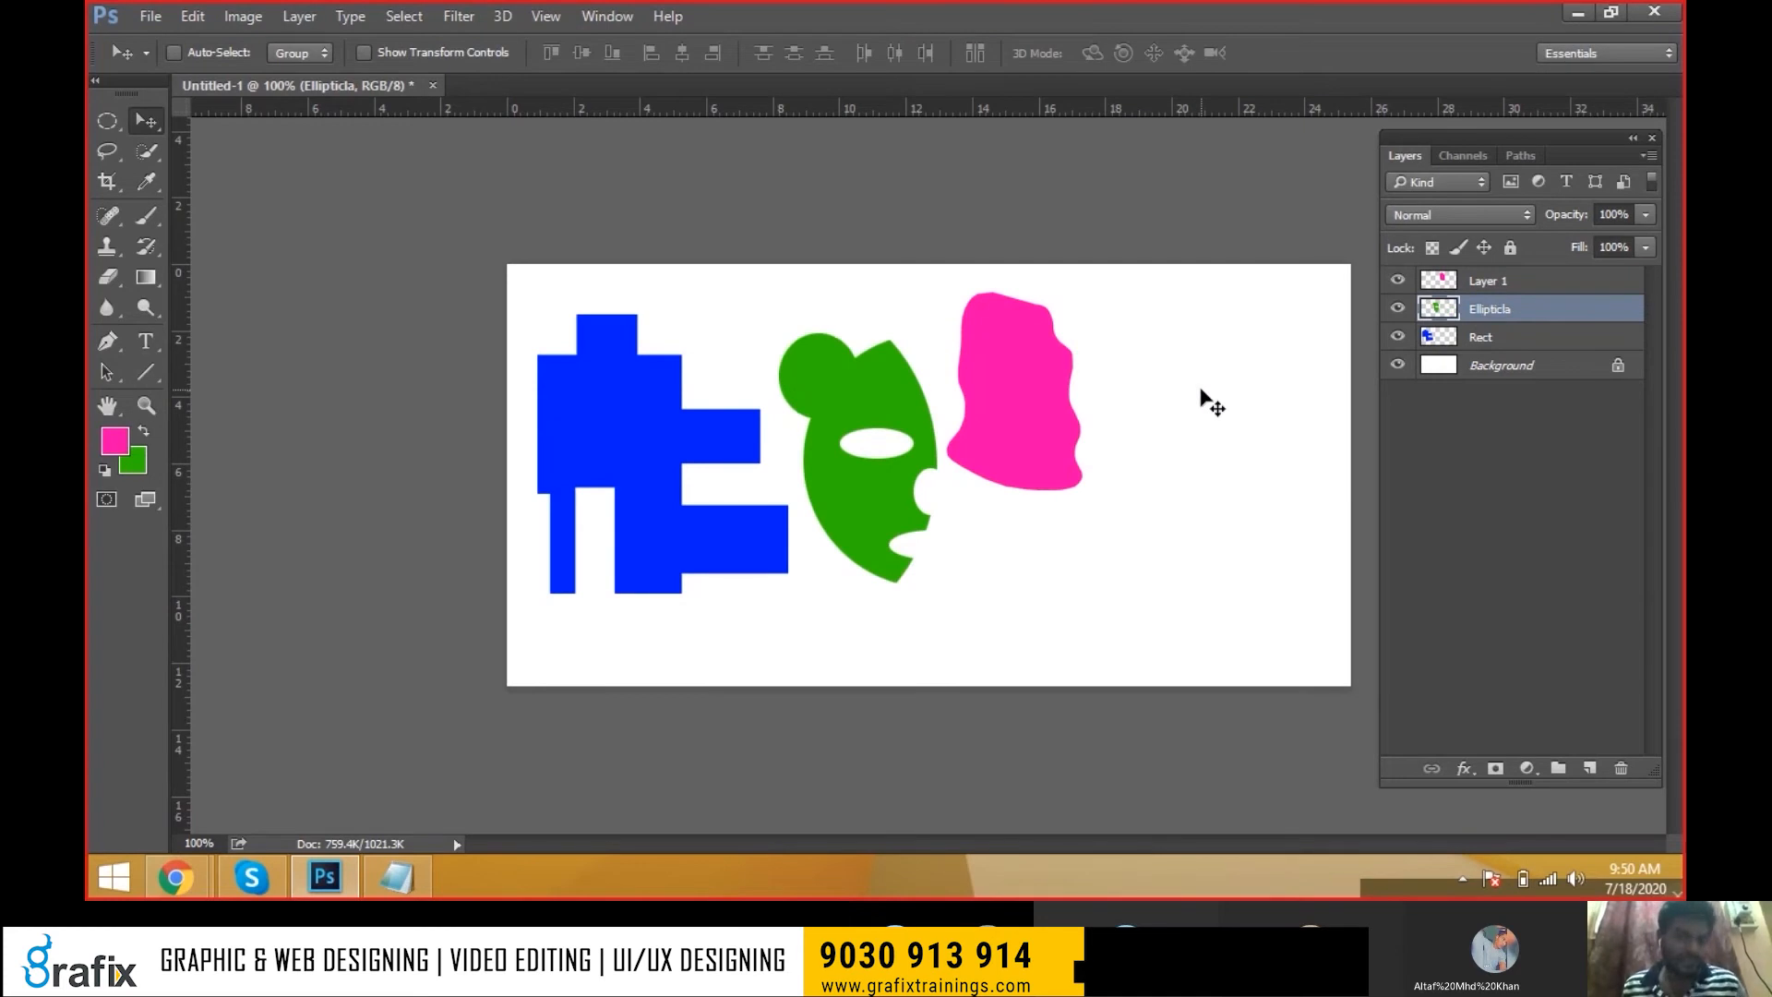
pyautogui.hotkey('ctrl', 't')
pyautogui.moveTo(938, 332); pyautogui.dragTo(960, 316)
pyautogui.press('Escape')
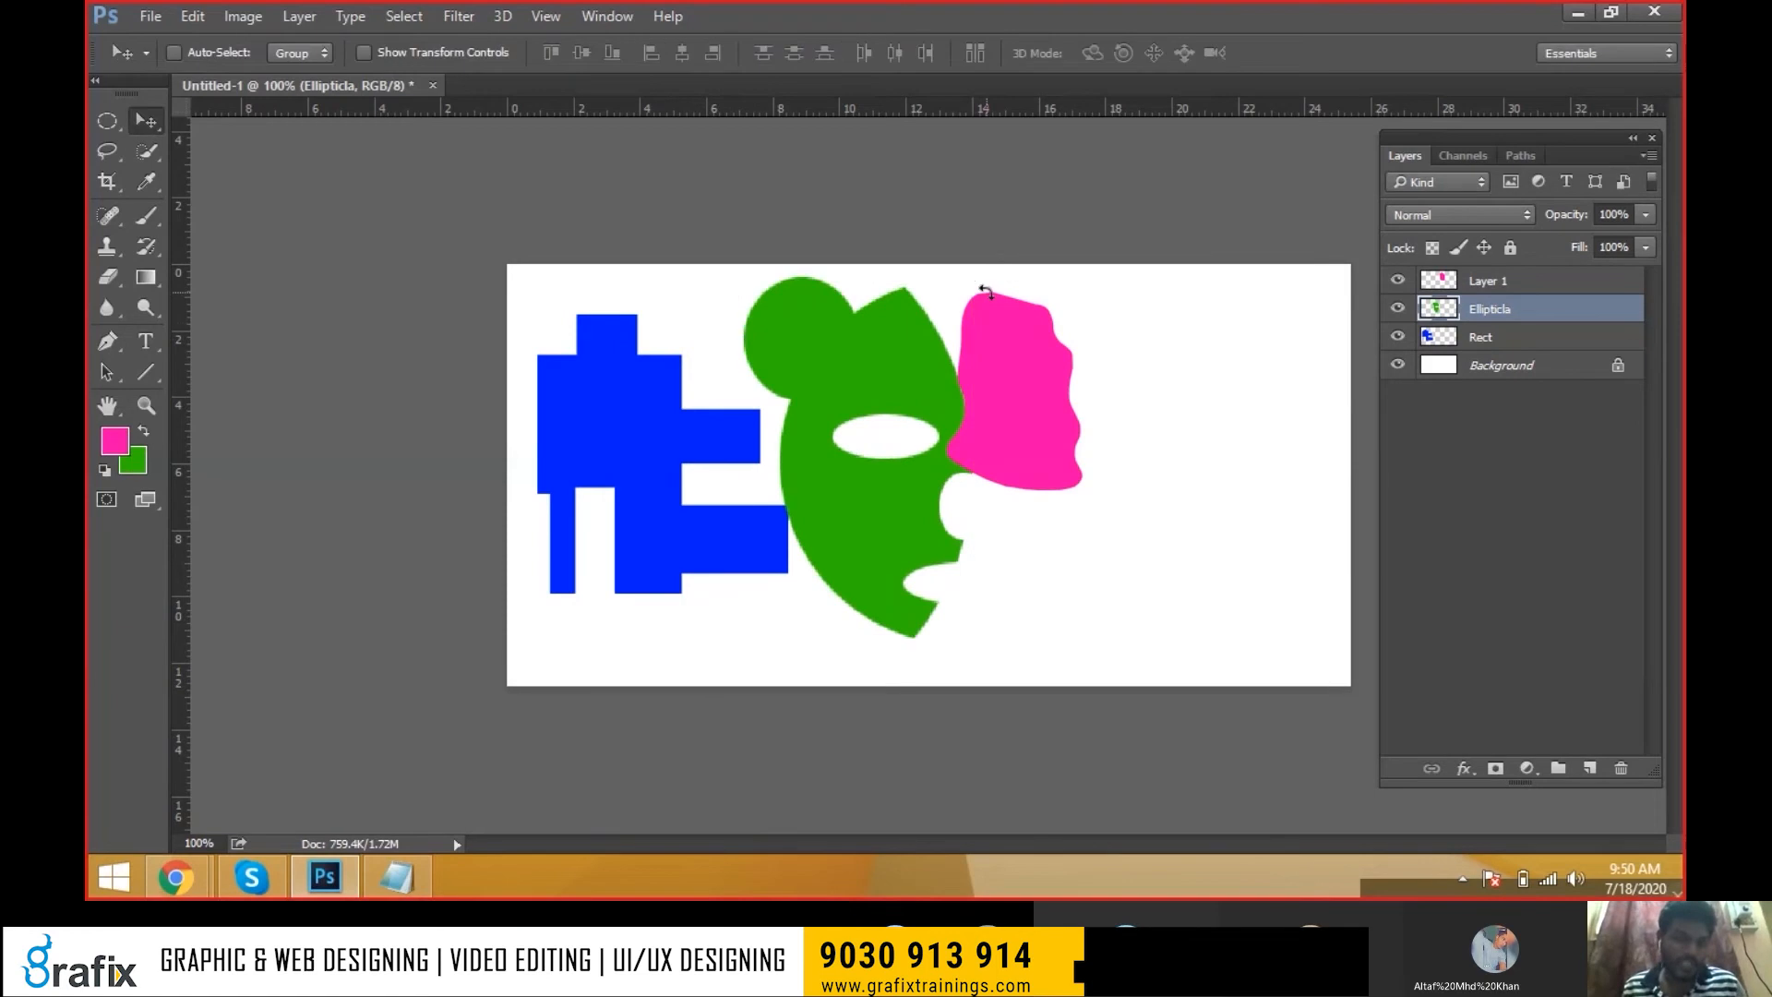
# Enlarge the green shape proportionally about its center to about 143% and space it and the pink shape clear of each other
pyautogui.hotkey('ctrl', 't')
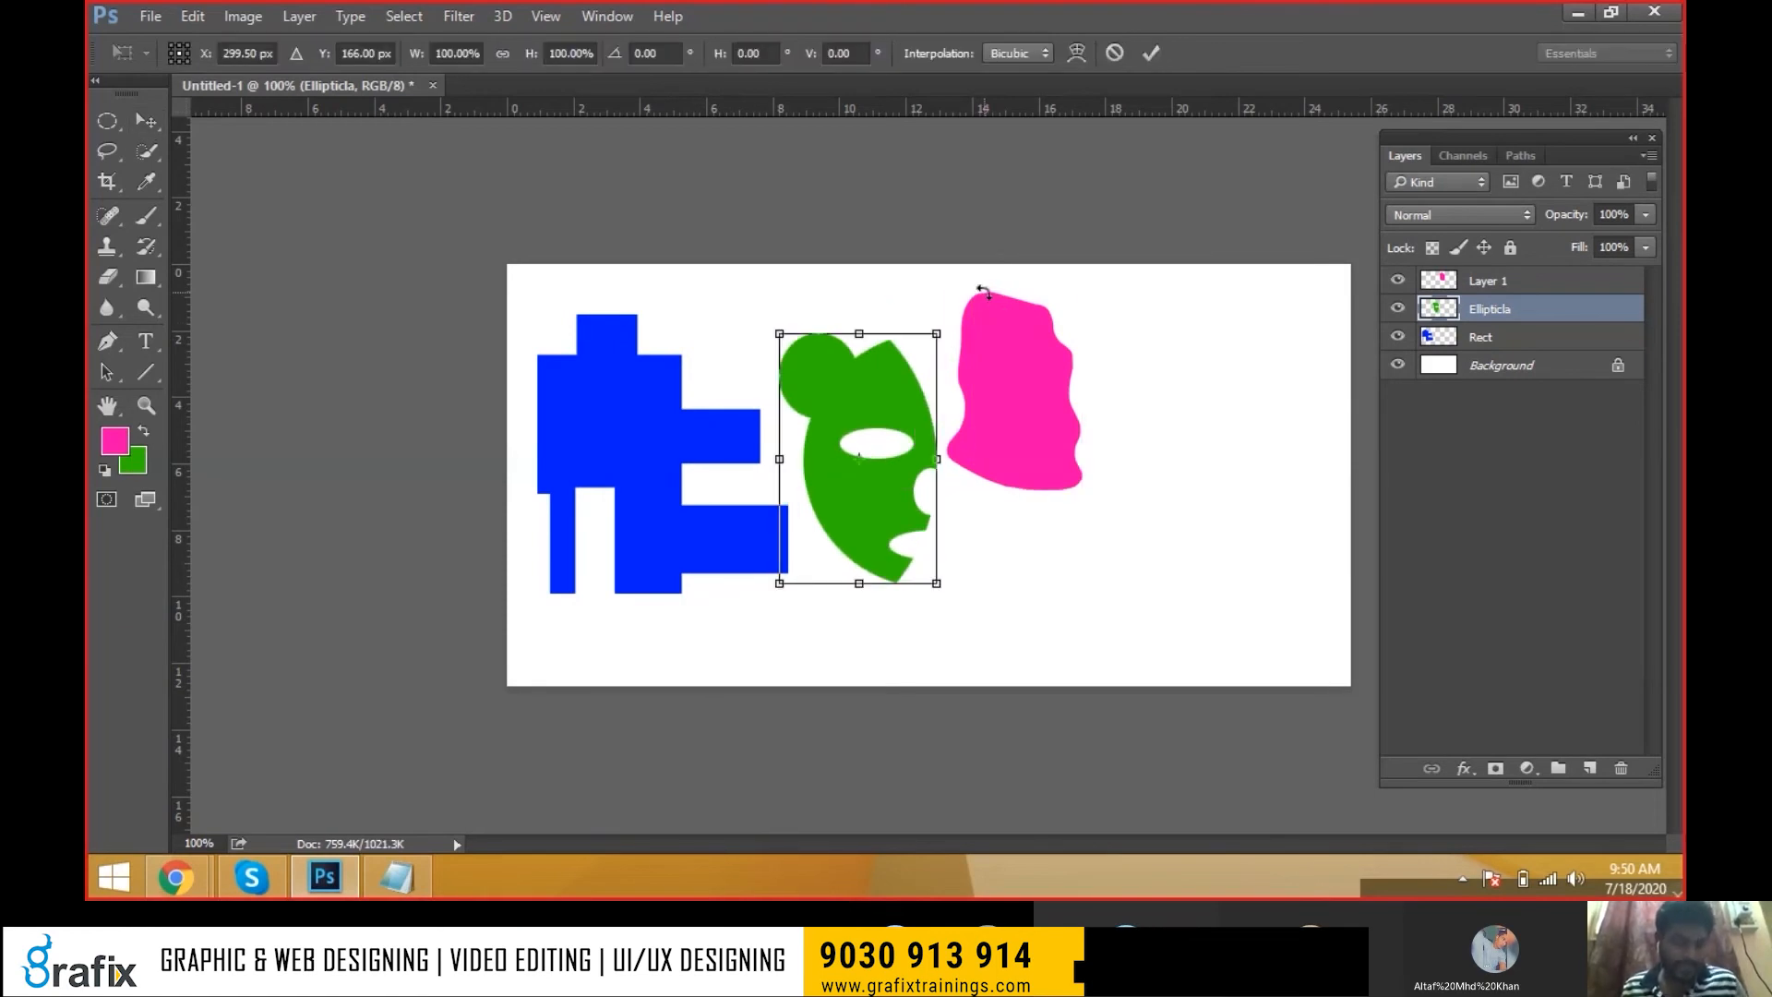
pyautogui.moveTo(943, 334); pyautogui.dragTo(982, 283)
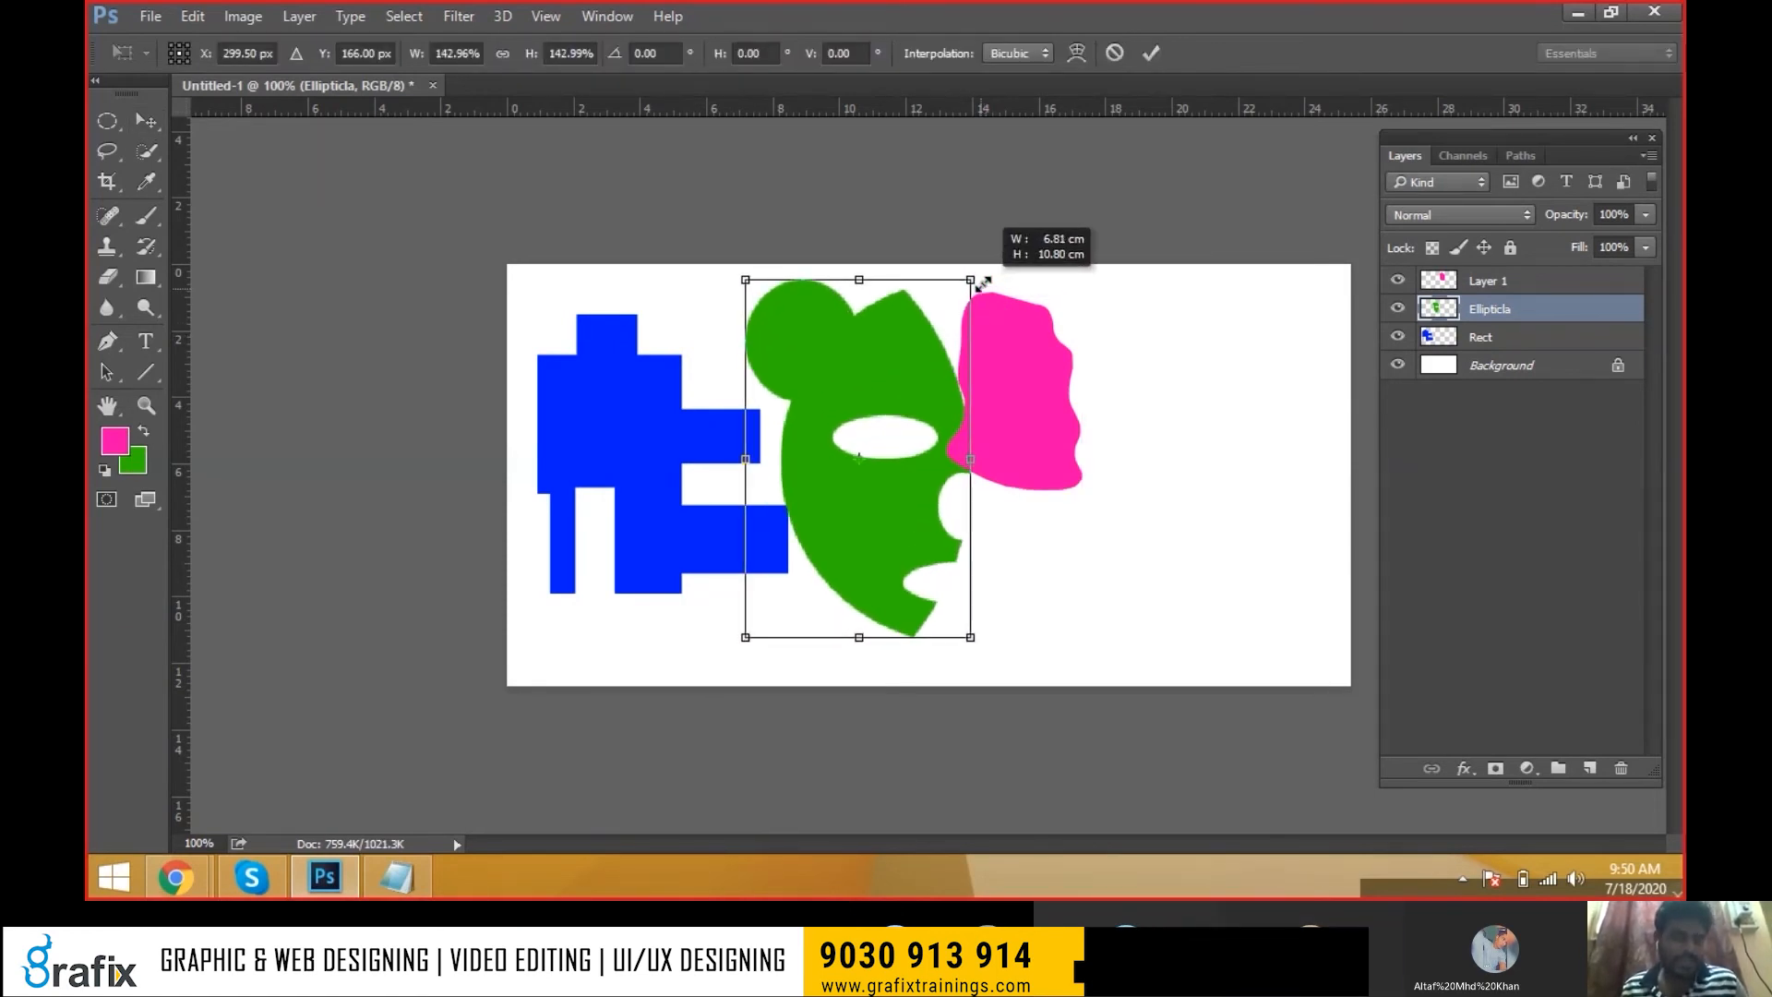
pyautogui.moveTo(901, 378); pyautogui.dragTo(926, 391)
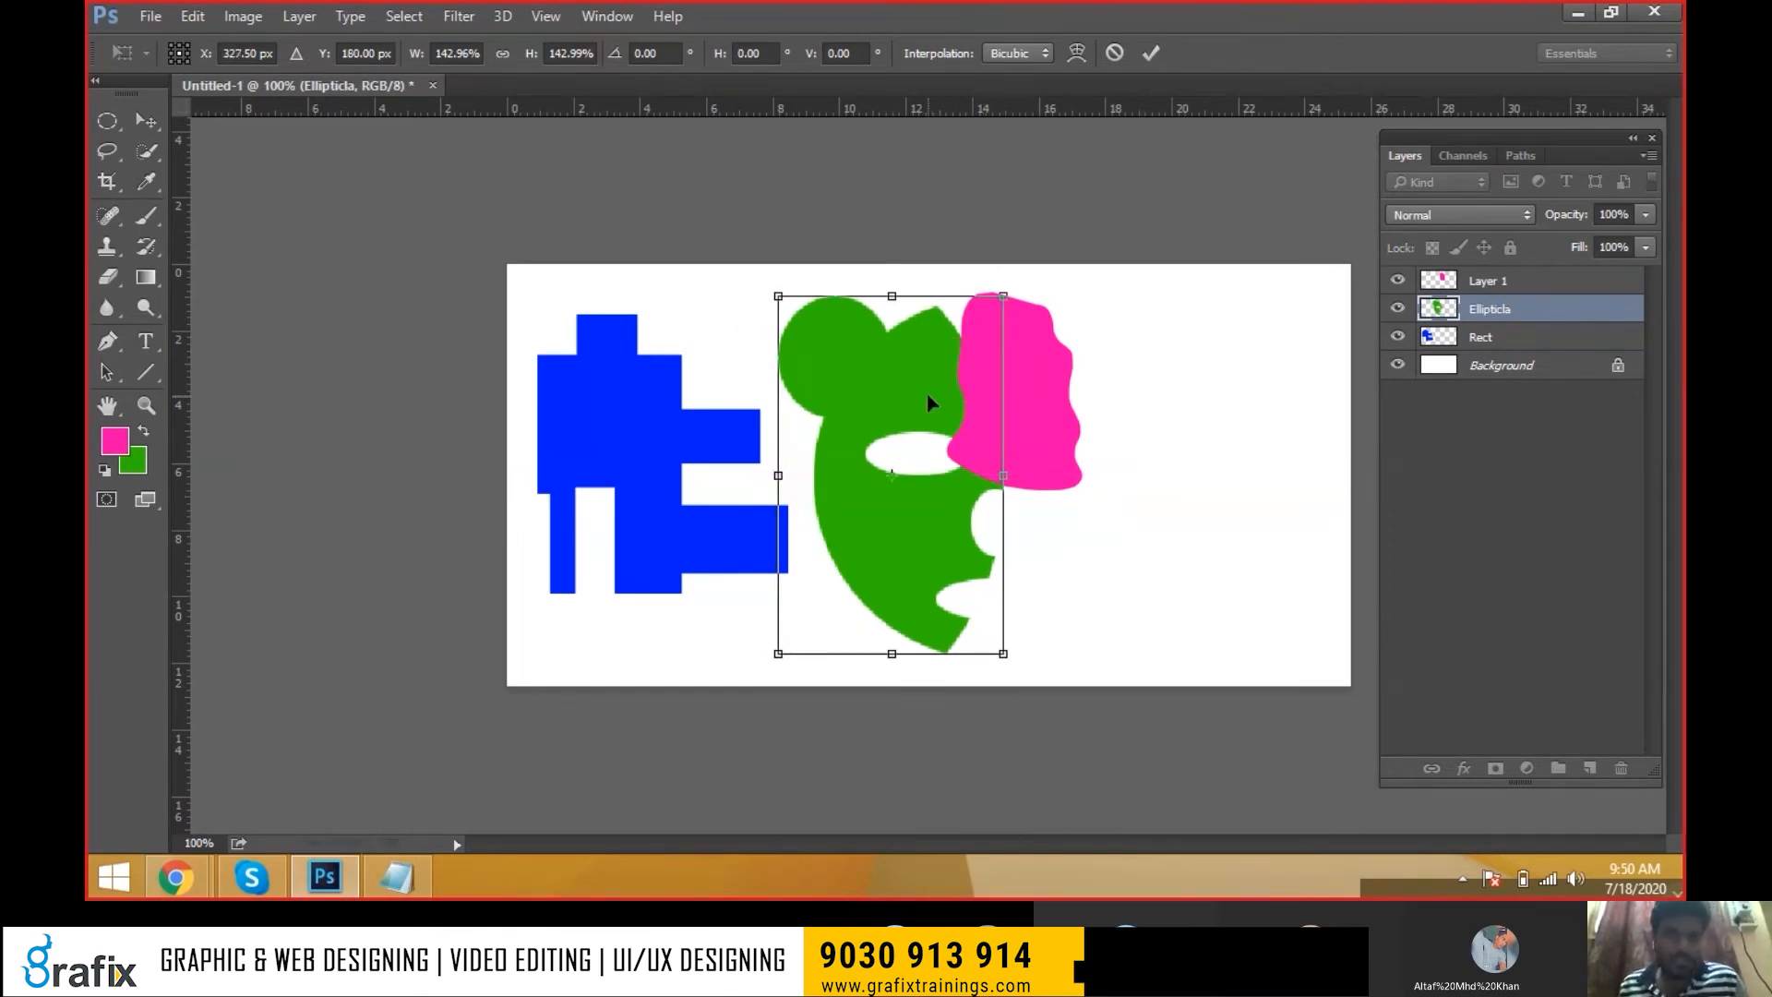
pyautogui.press('Return')
pyautogui.moveTo(926, 392); pyautogui.dragTo(954, 413)
pyautogui.press('ctrl')
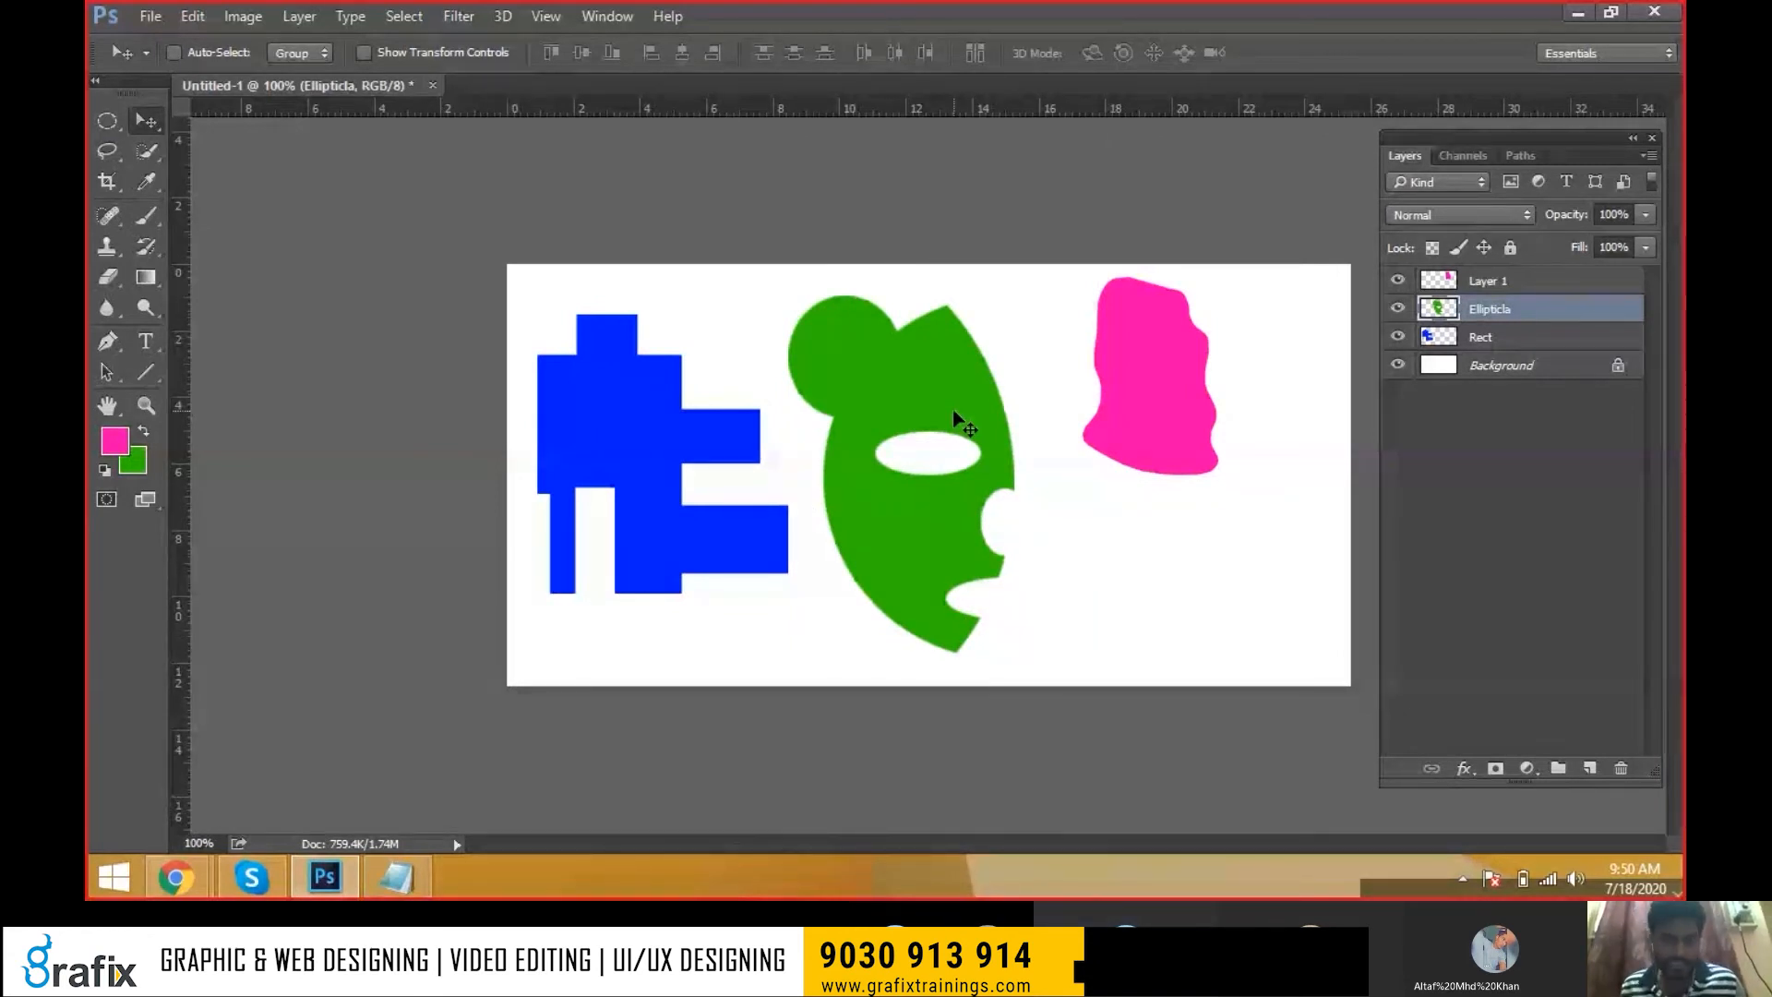
# Try widening the green Ellipticla shape to about 114% from its side edges with Free Transform
pyautogui.hotkey('ctrl', 't')
pyautogui.moveTo(1016, 474); pyautogui.dragTo(1100, 476)
pyautogui.moveTo(789, 475); pyautogui.dragTo(829, 466)
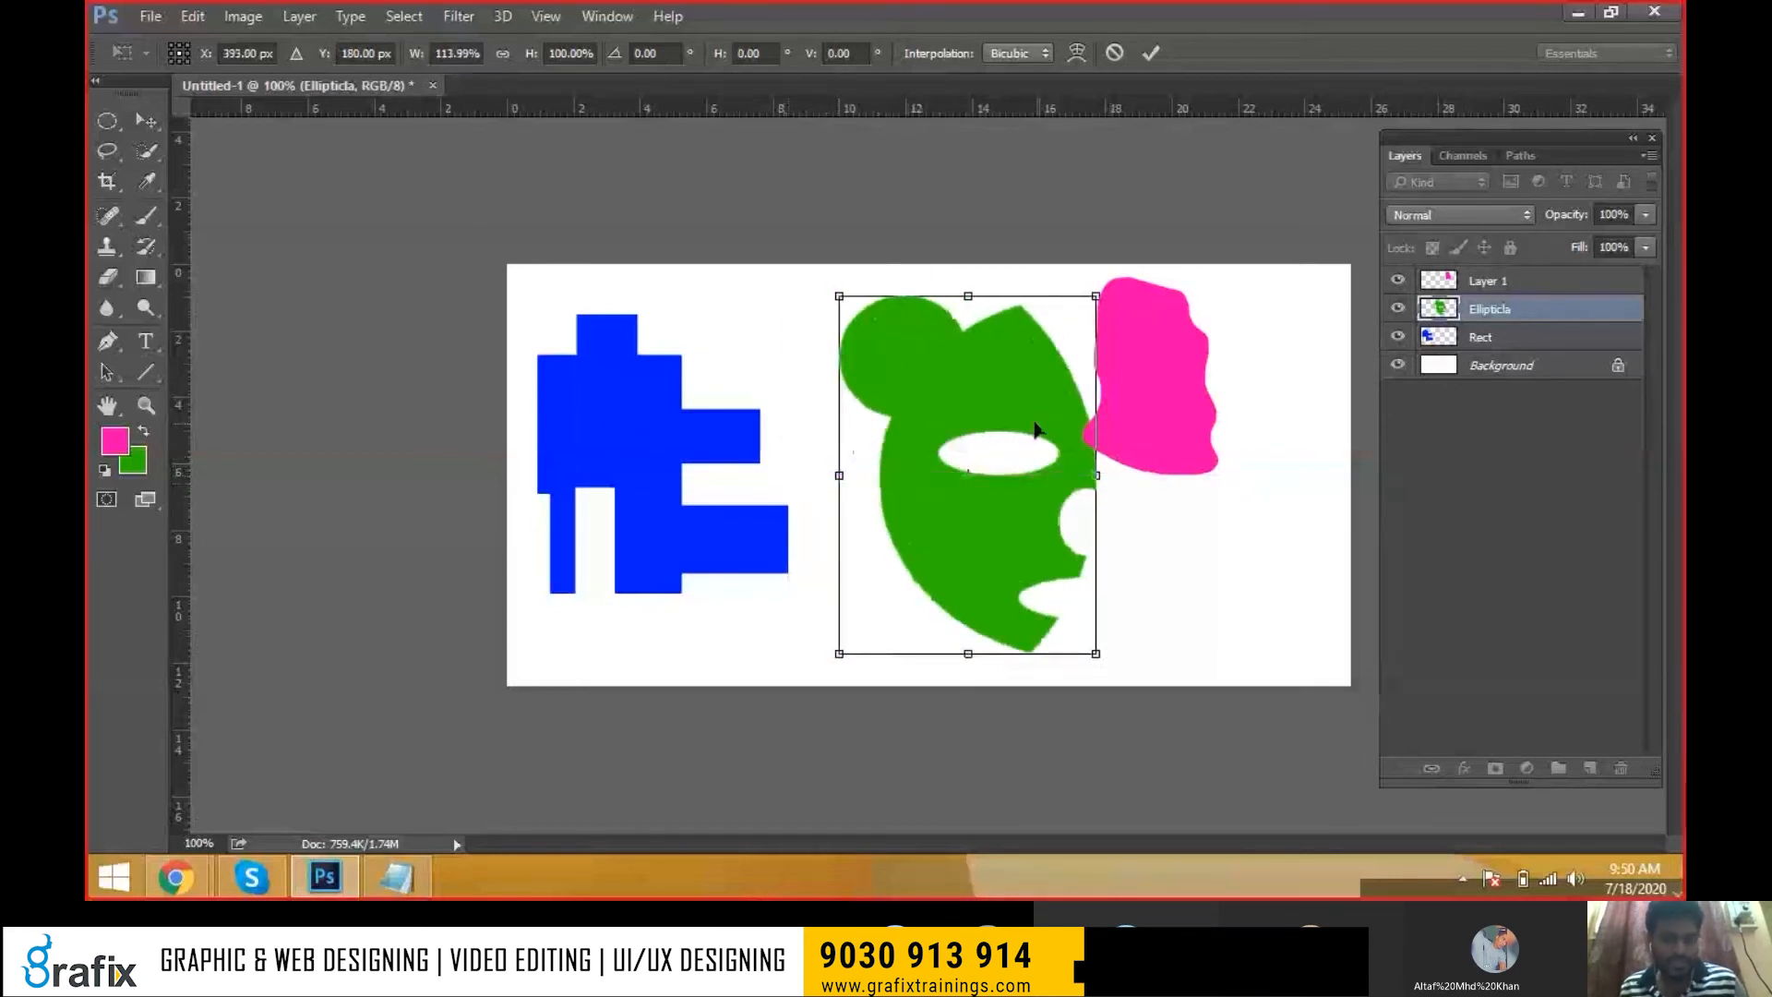
pyautogui.press('Return')
pyautogui.press('Escape')
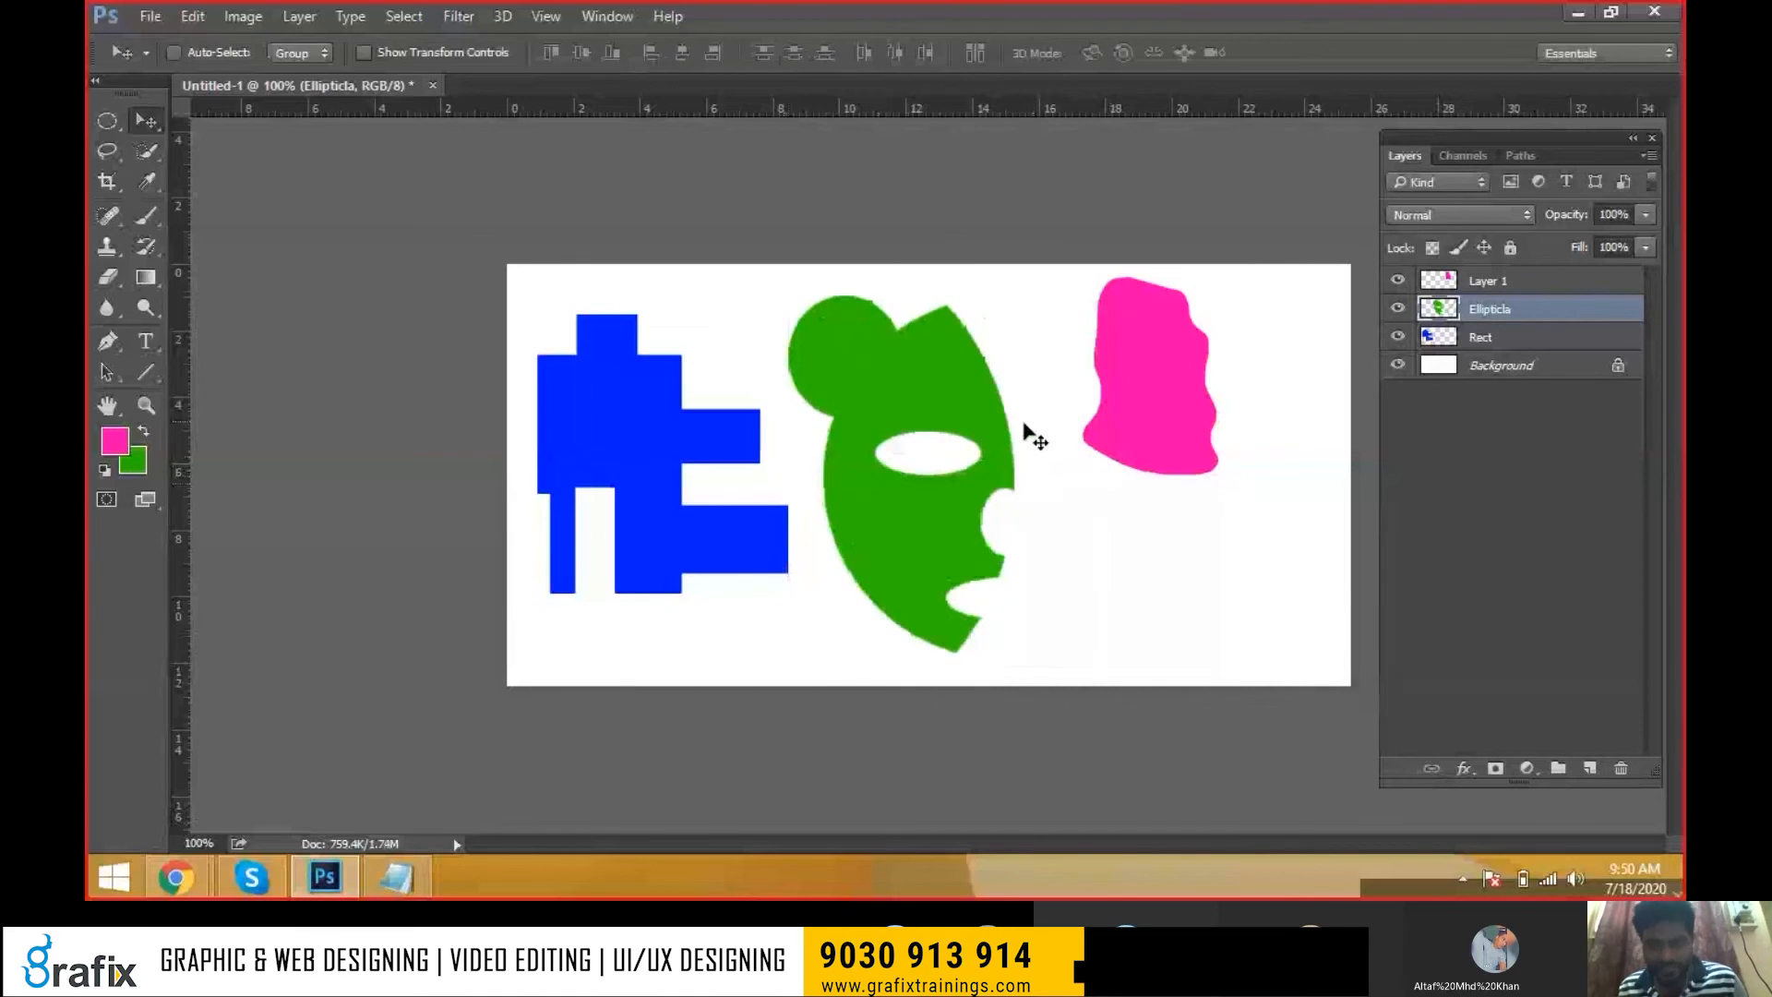
# Try stretching only the green shape's right side outward to about 176% width with Free Transform
pyautogui.hotkey('ctrl', 't')
pyautogui.moveTo(1023, 455); pyautogui.dragTo(1185, 457)
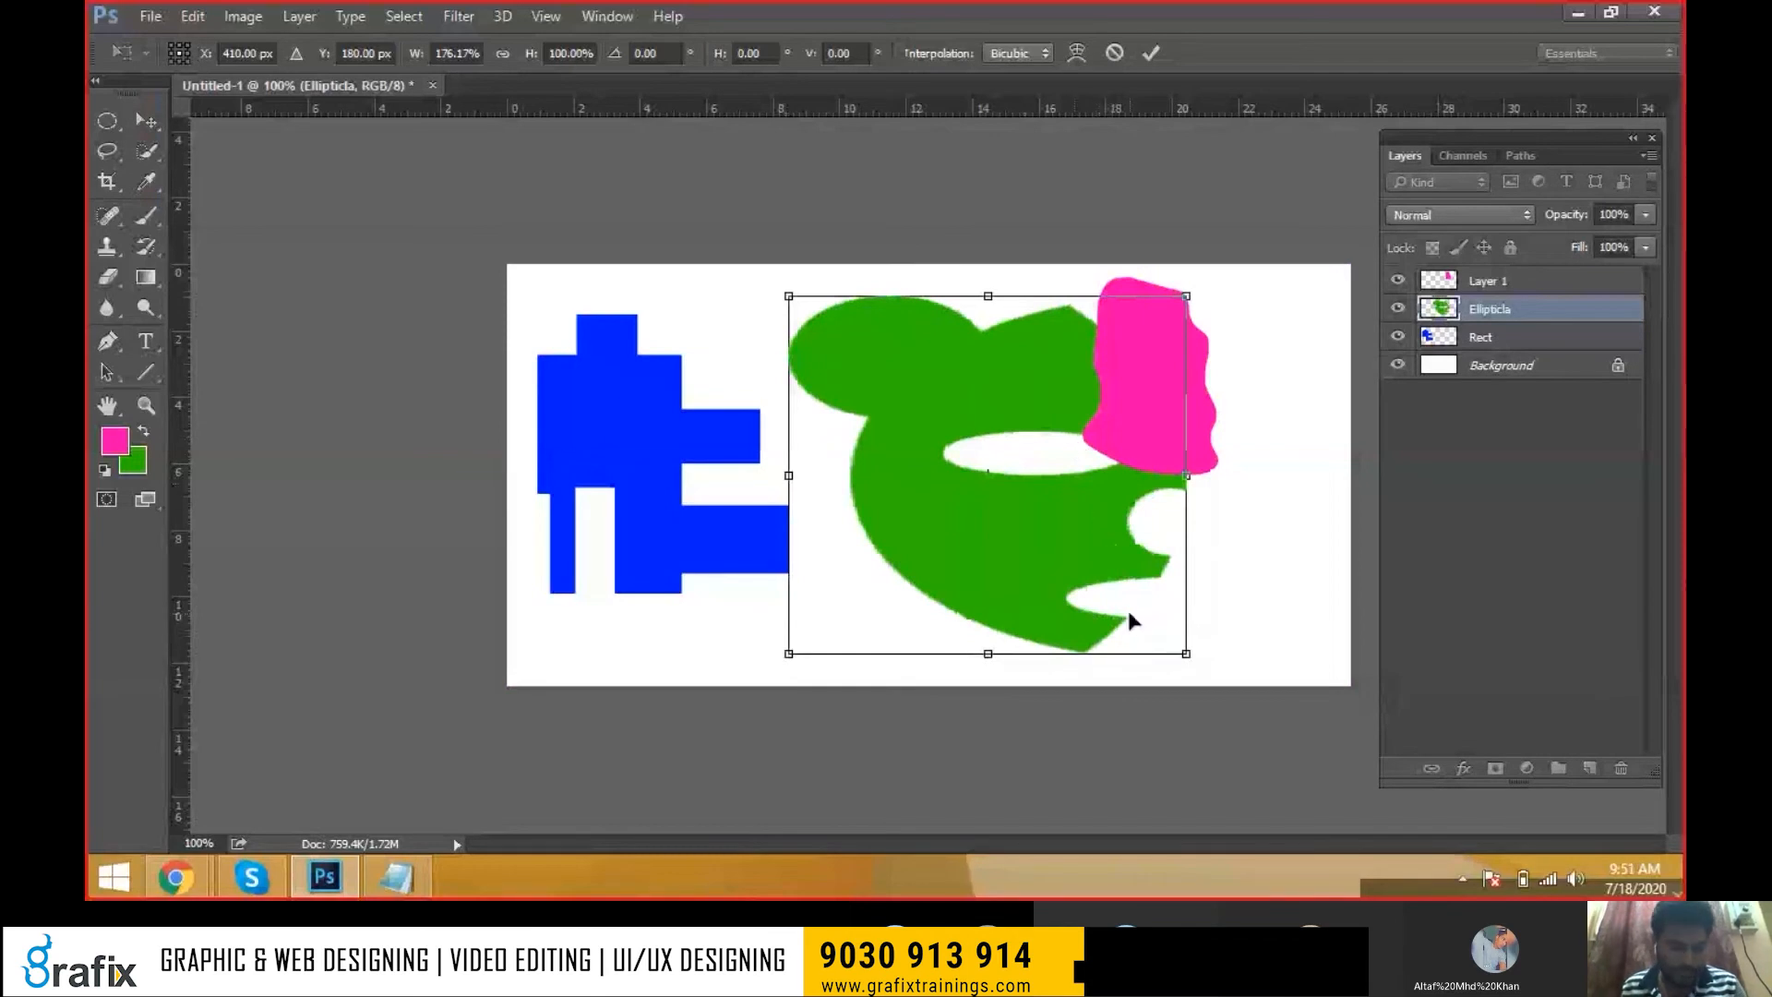
pyautogui.press('Escape')
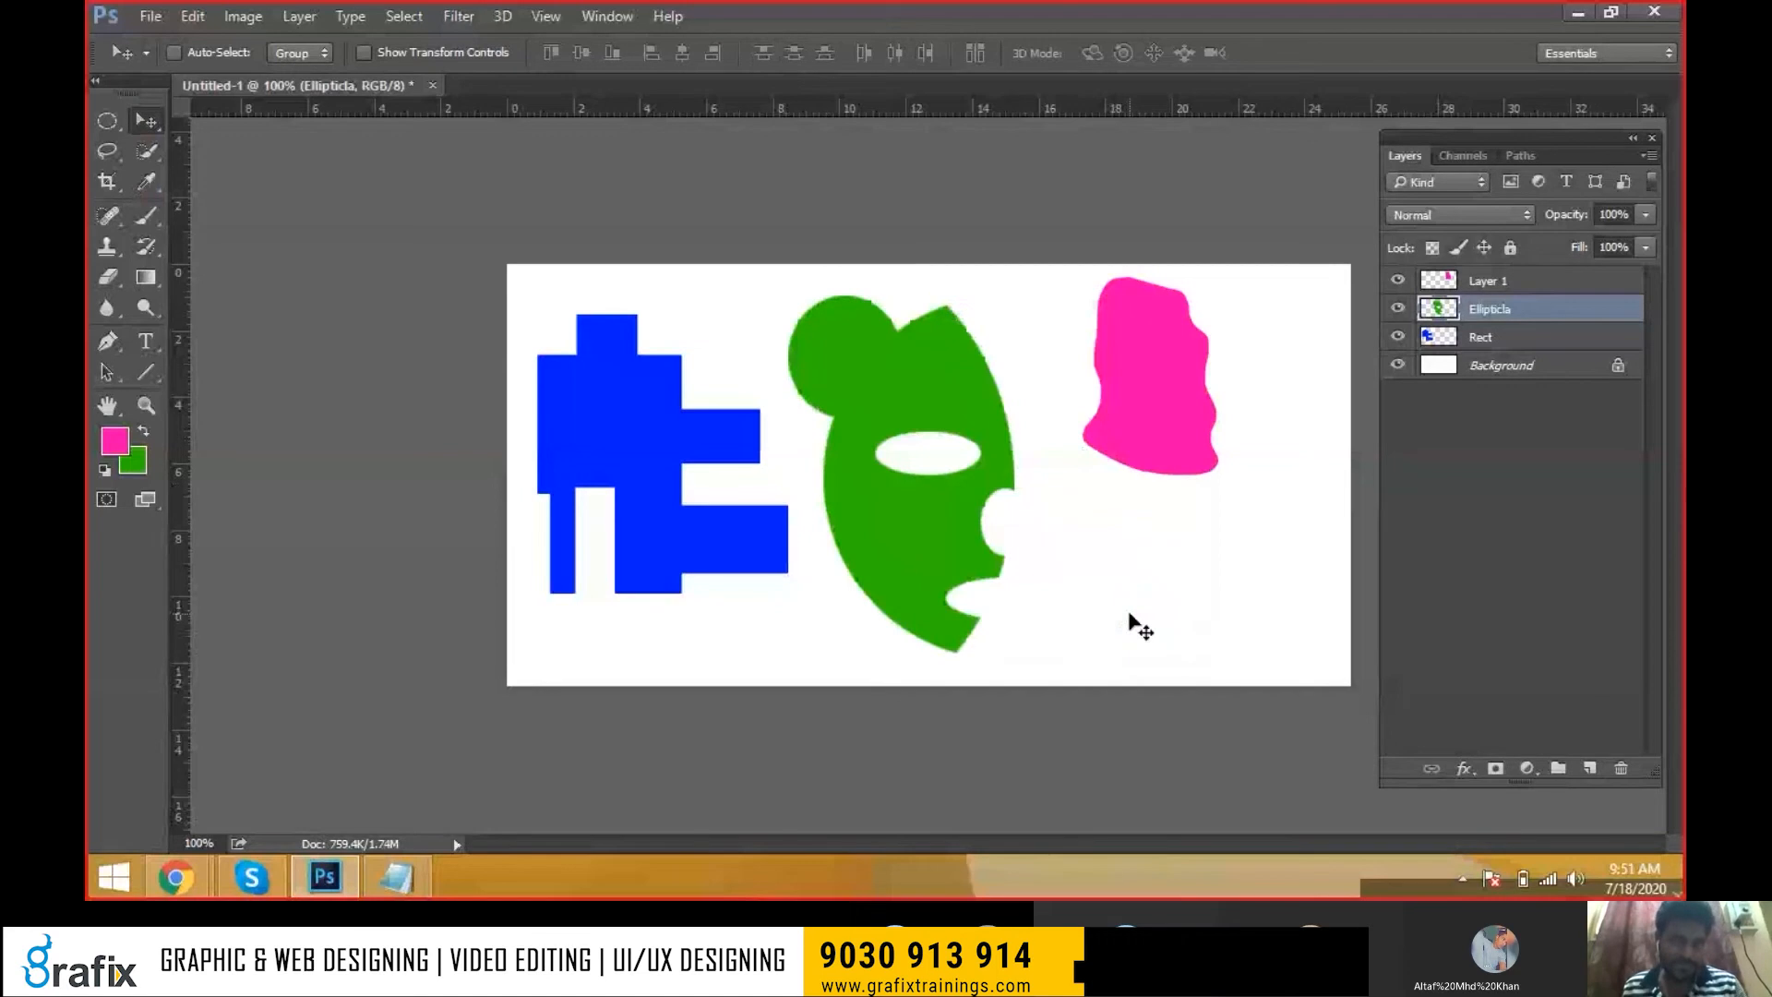
pyautogui.press('ctrl')
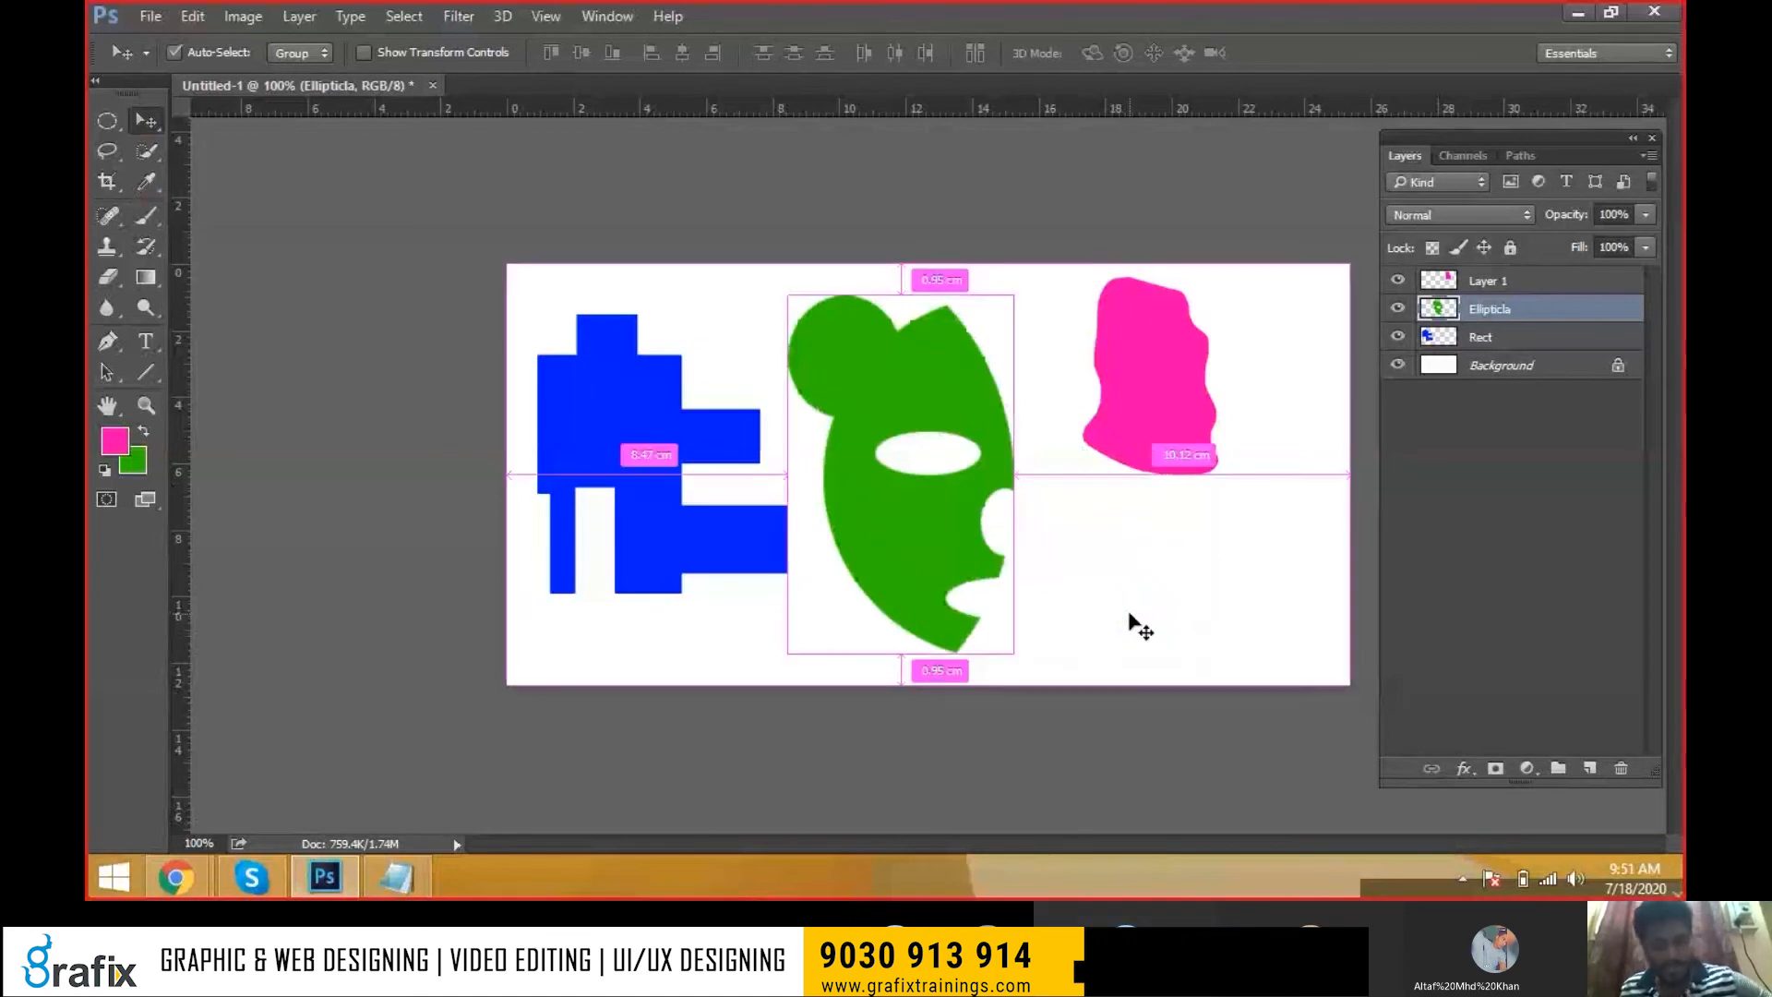
# Shrink the green shape proportionally about its center to about 70% with Free Transform
pyautogui.hotkey('ctrl', 't')
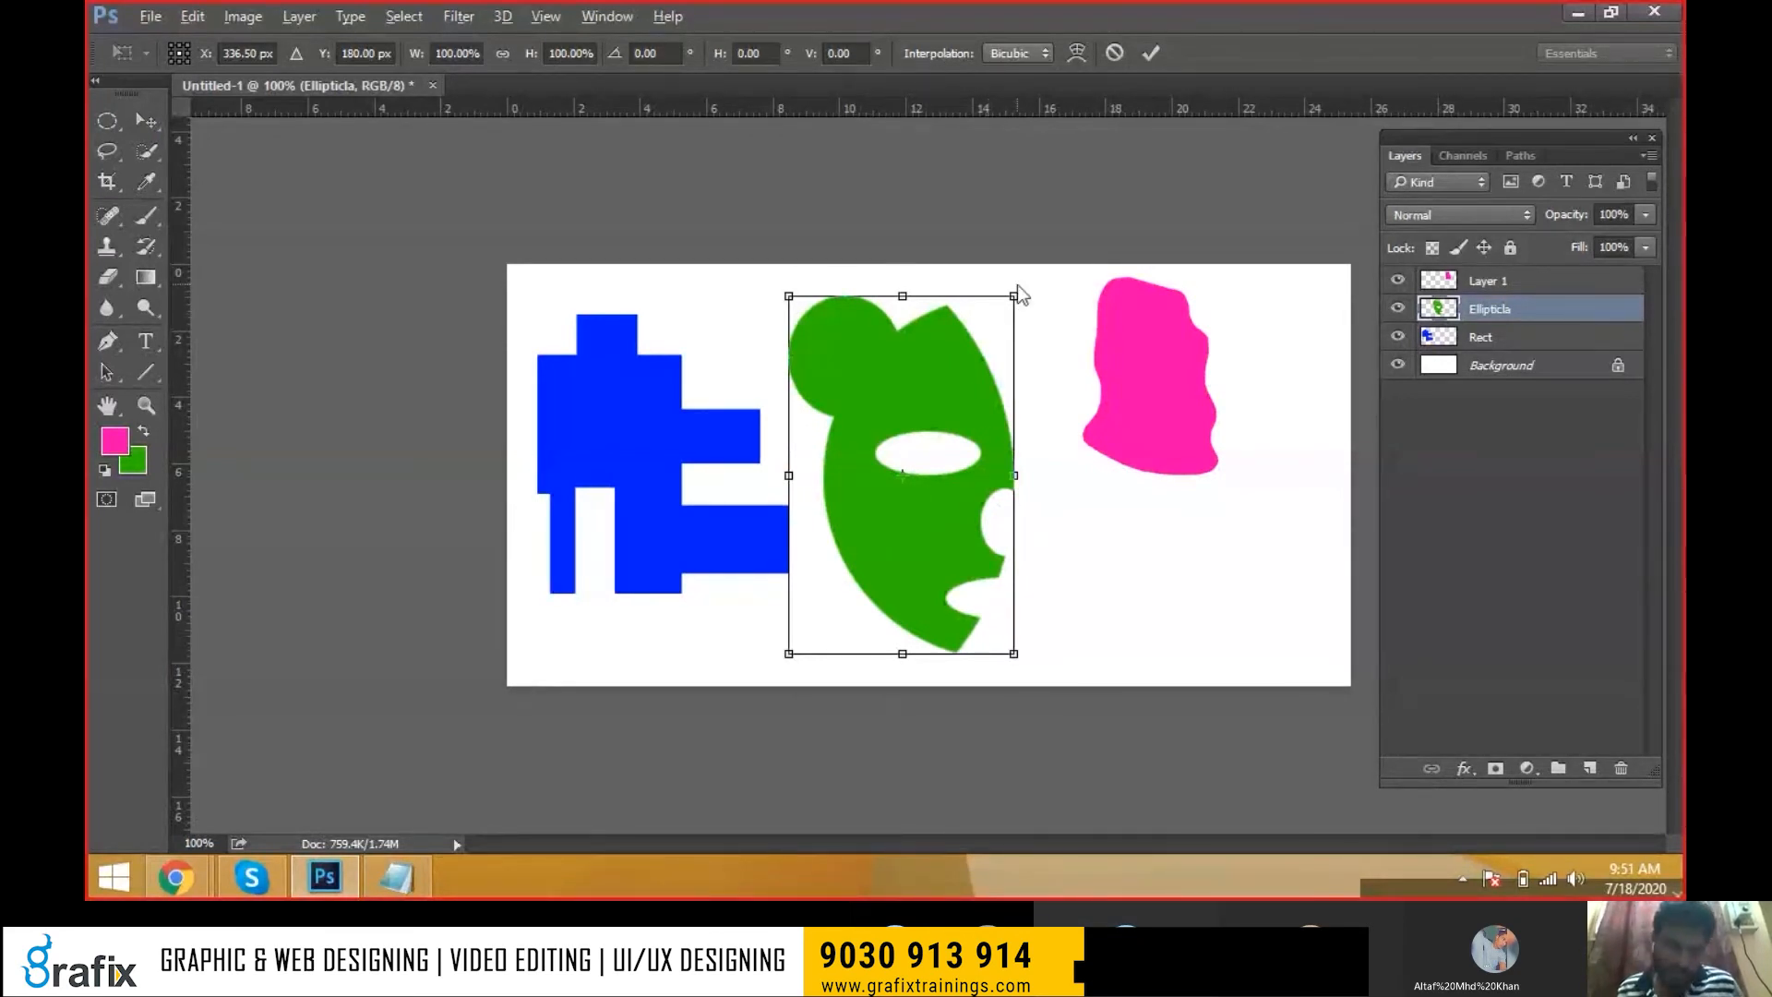
pyautogui.moveTo(1014, 296); pyautogui.dragTo(991, 360)
pyautogui.moveTo(980, 604)
pyautogui.mouseDown()
pyautogui.moveTo(968, 588)
pyautogui.moveTo(979, 604)
pyautogui.mouseUp()
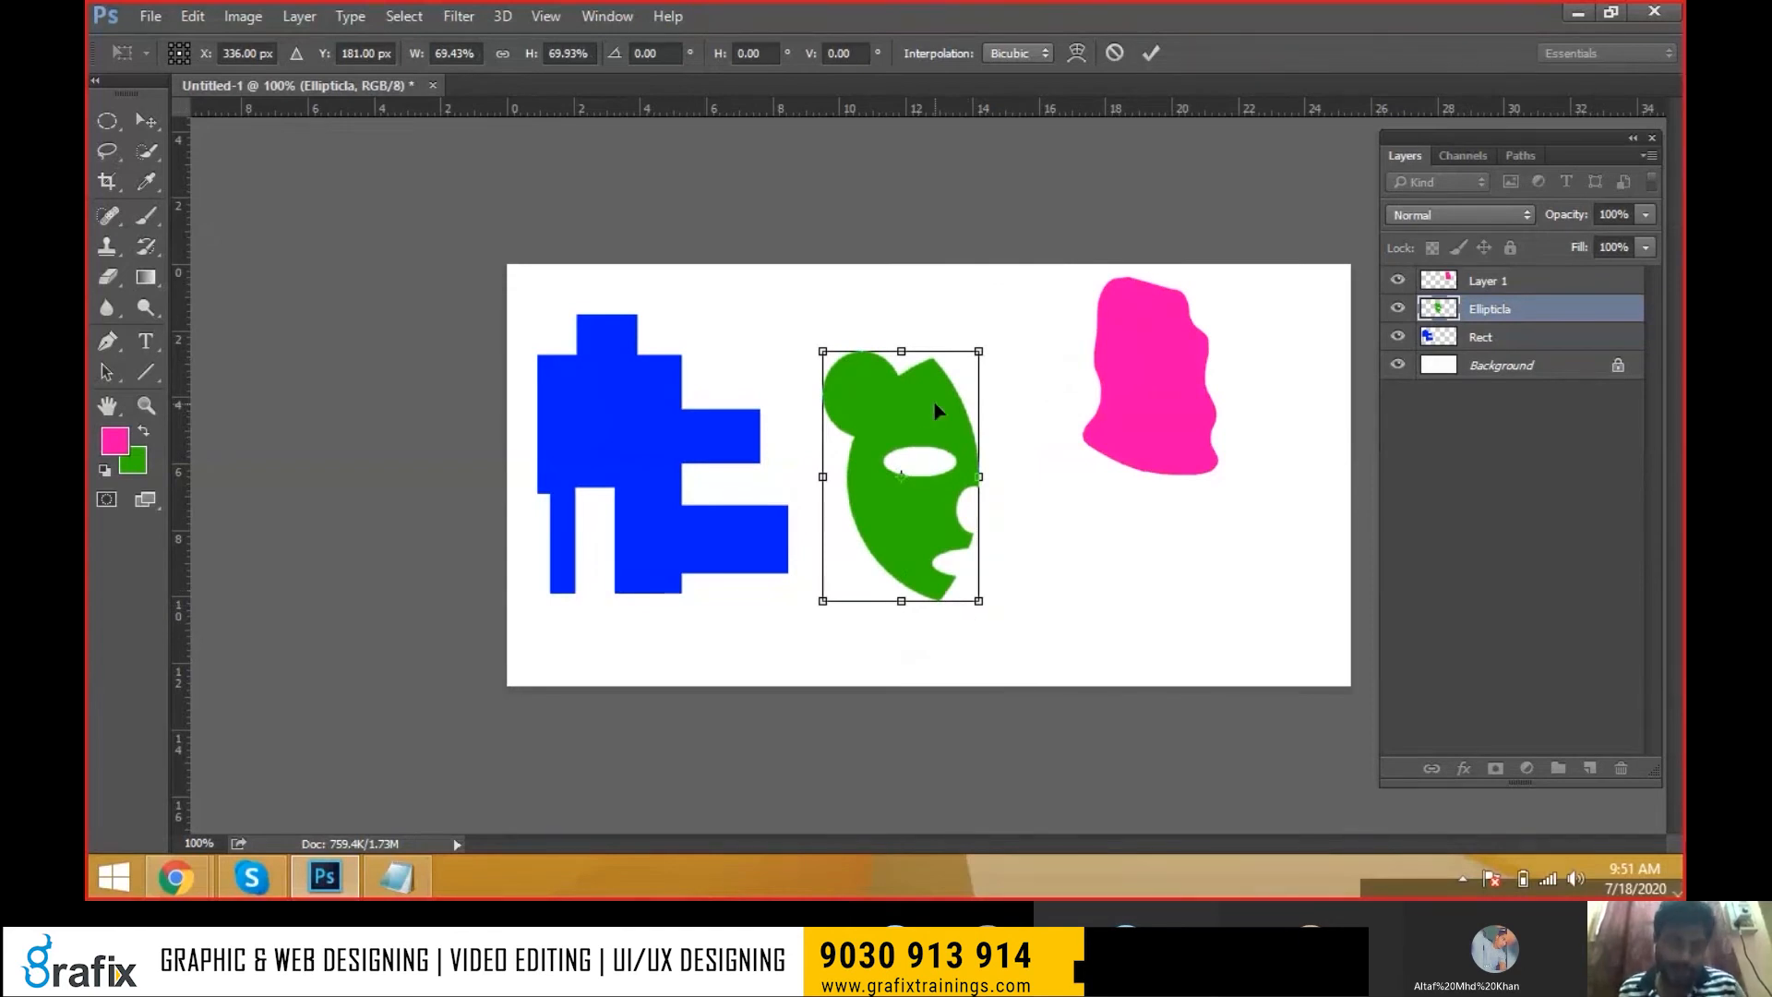
pyautogui.press('Return')
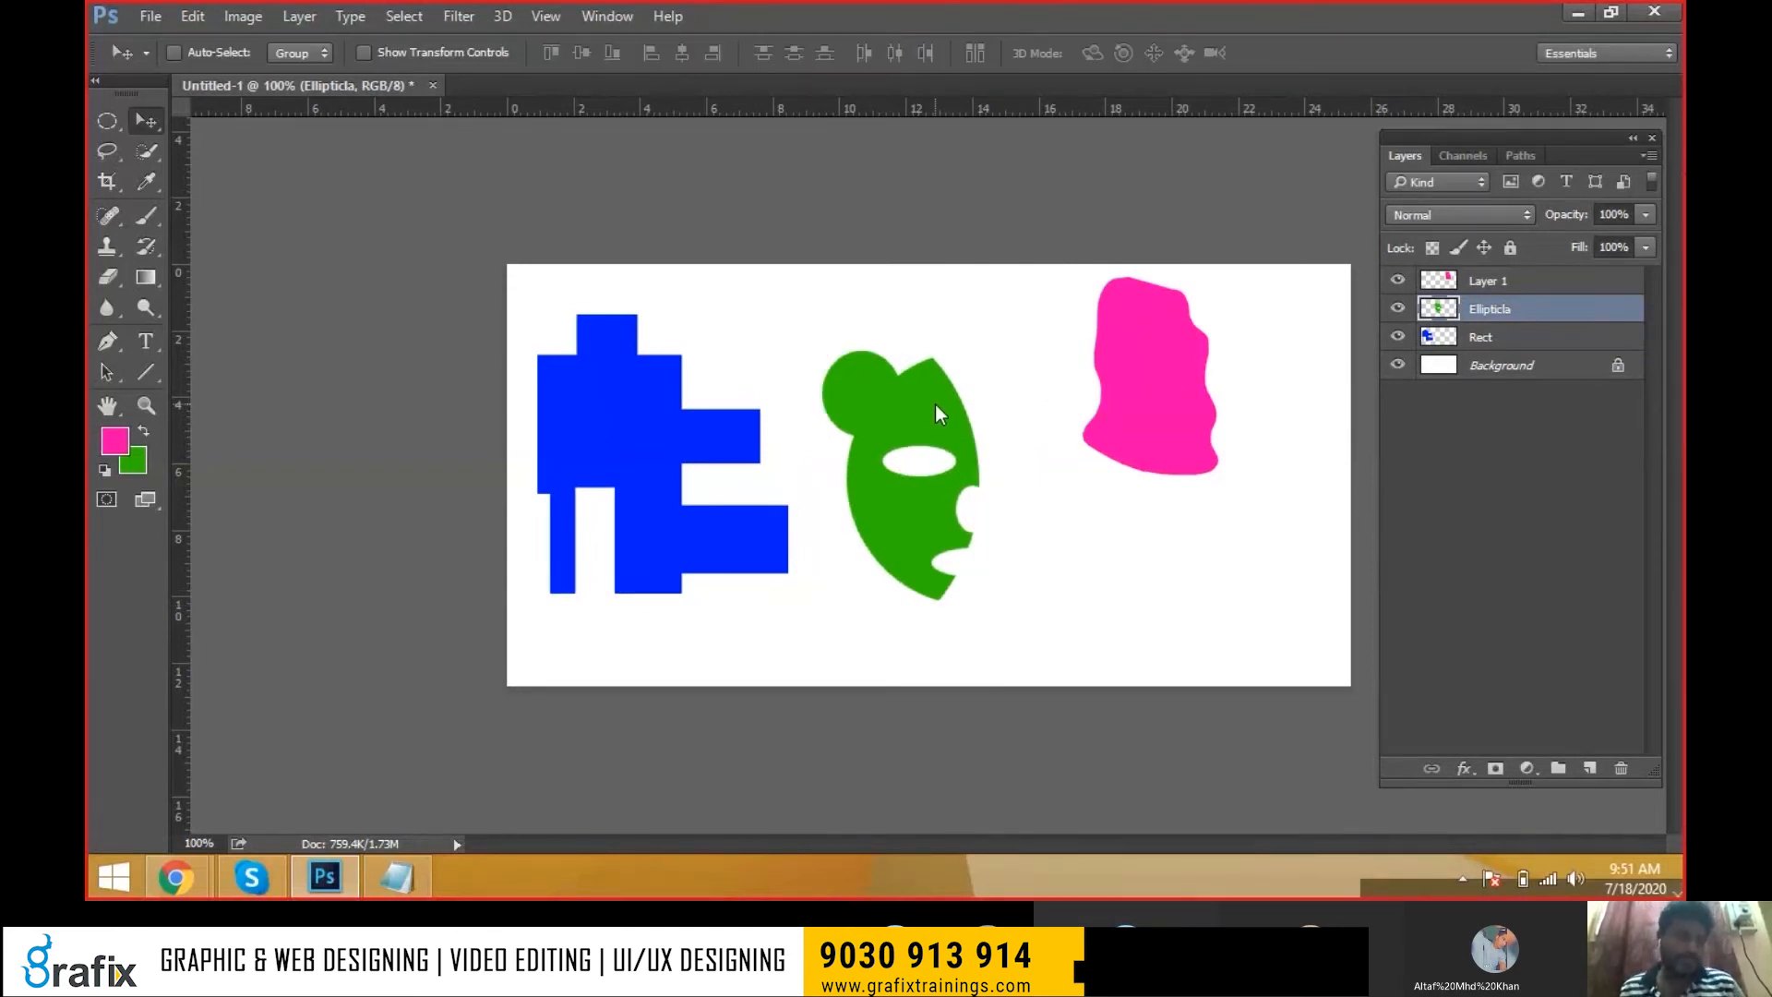
# Reduce the green shape again about its center, to about 3.3 cm wide and 5.3 cm high
pyautogui.hotkey('ctrl', 't')
pyautogui.moveTo(979, 350); pyautogui.dragTo(948, 394)
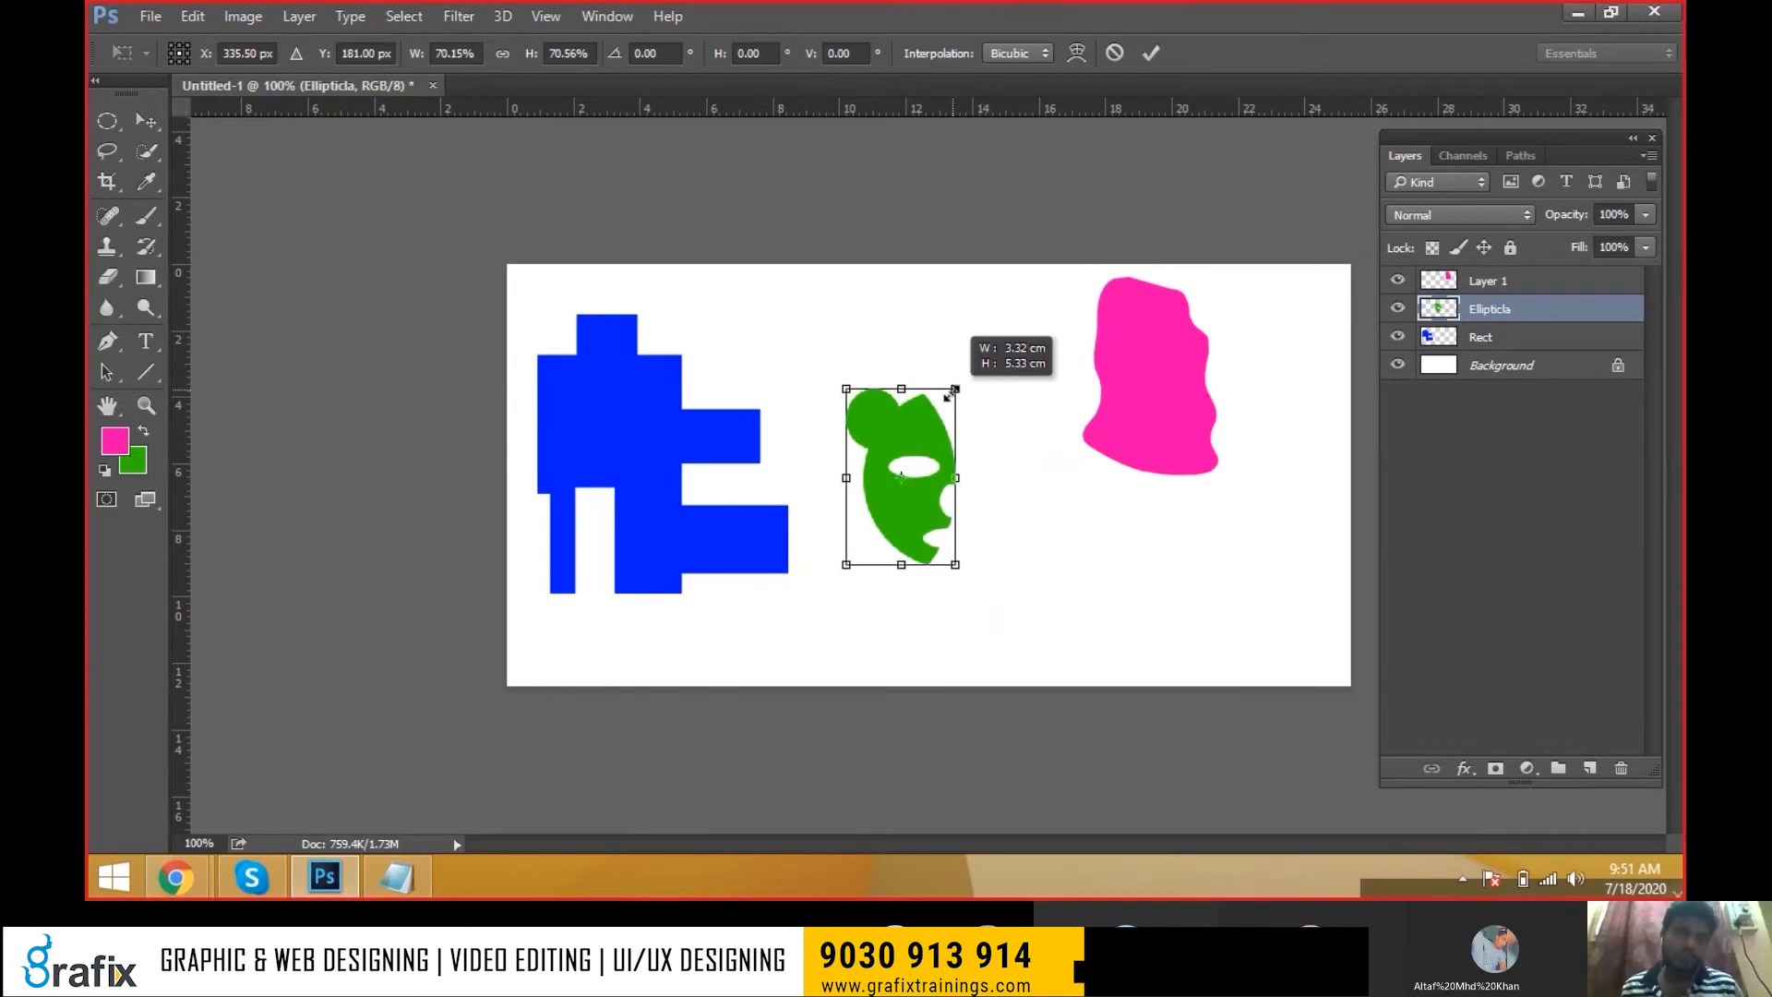
pyautogui.press('Return')
# Try enlarging the reduced green shape proportionally about its center with Free Transform
pyautogui.hotkey('ctrl', 't')
pyautogui.moveTo(956, 389); pyautogui.dragTo(995, 333)
pyautogui.hotkey('ctrl', 'z')
pyautogui.press('Escape')
# Enlarge the green shape proportionally to about 167% and move it close beside the blue shape
pyautogui.hotkey('ctrl', 't')
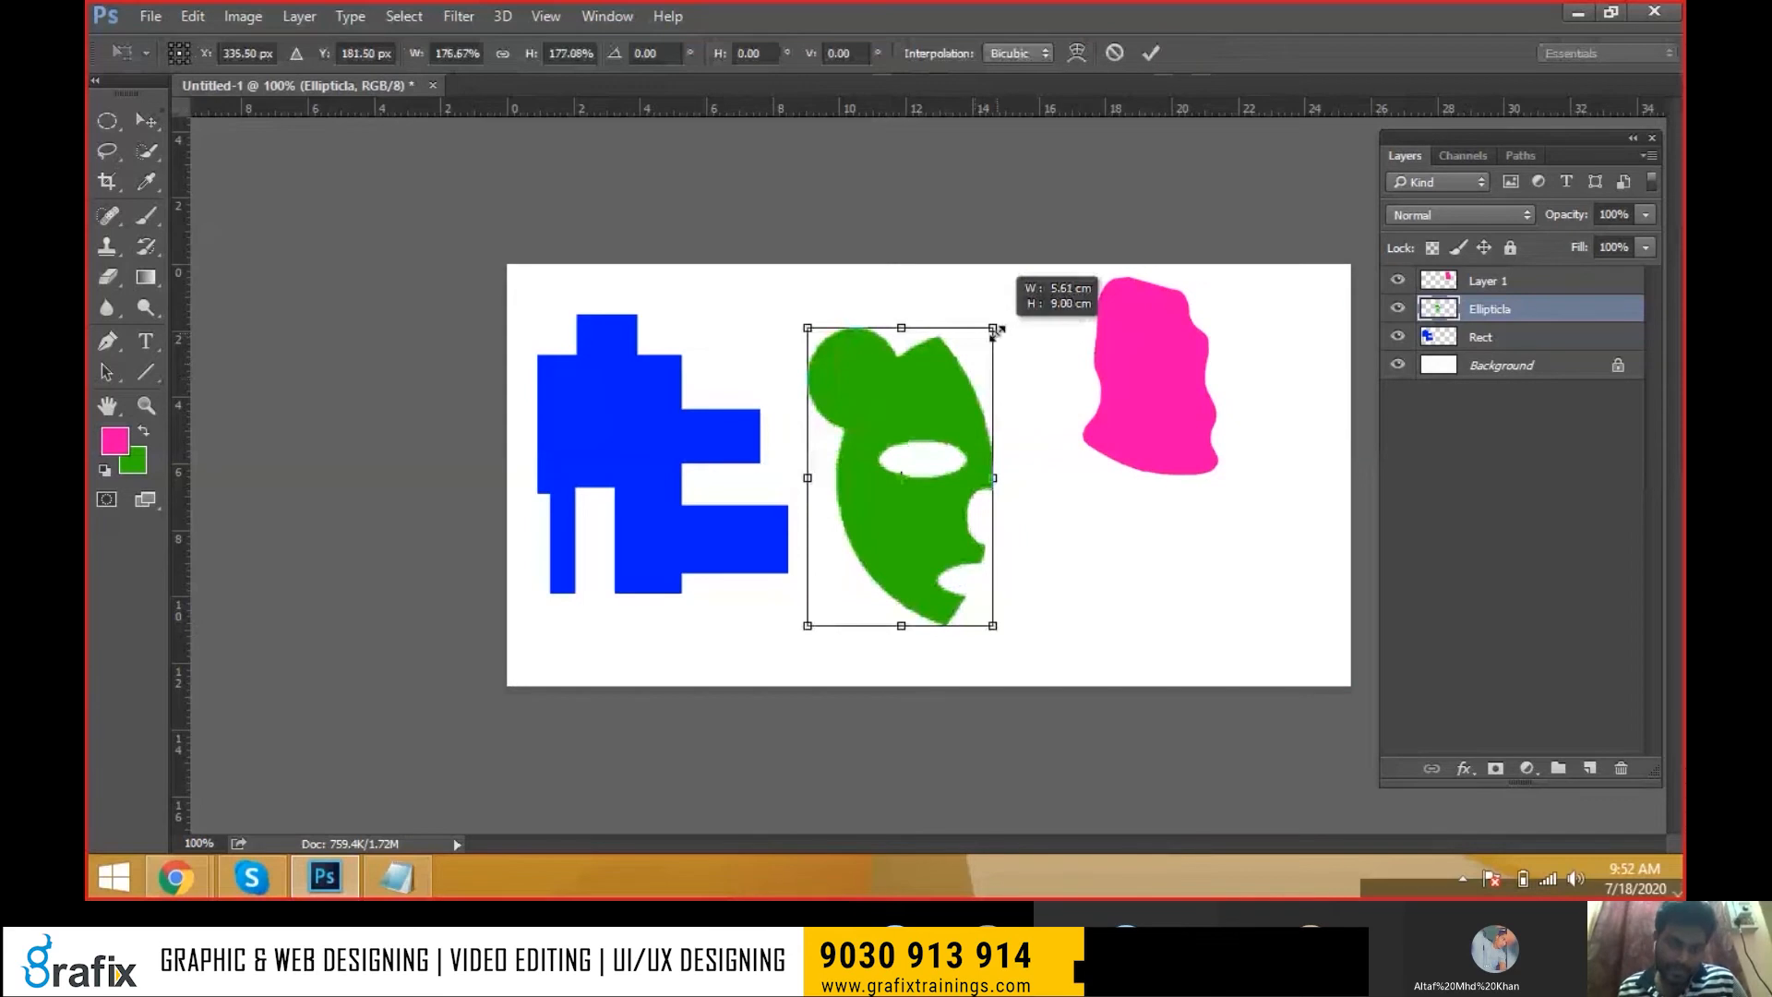
pyautogui.moveTo(997, 333); pyautogui.dragTo(971, 364)
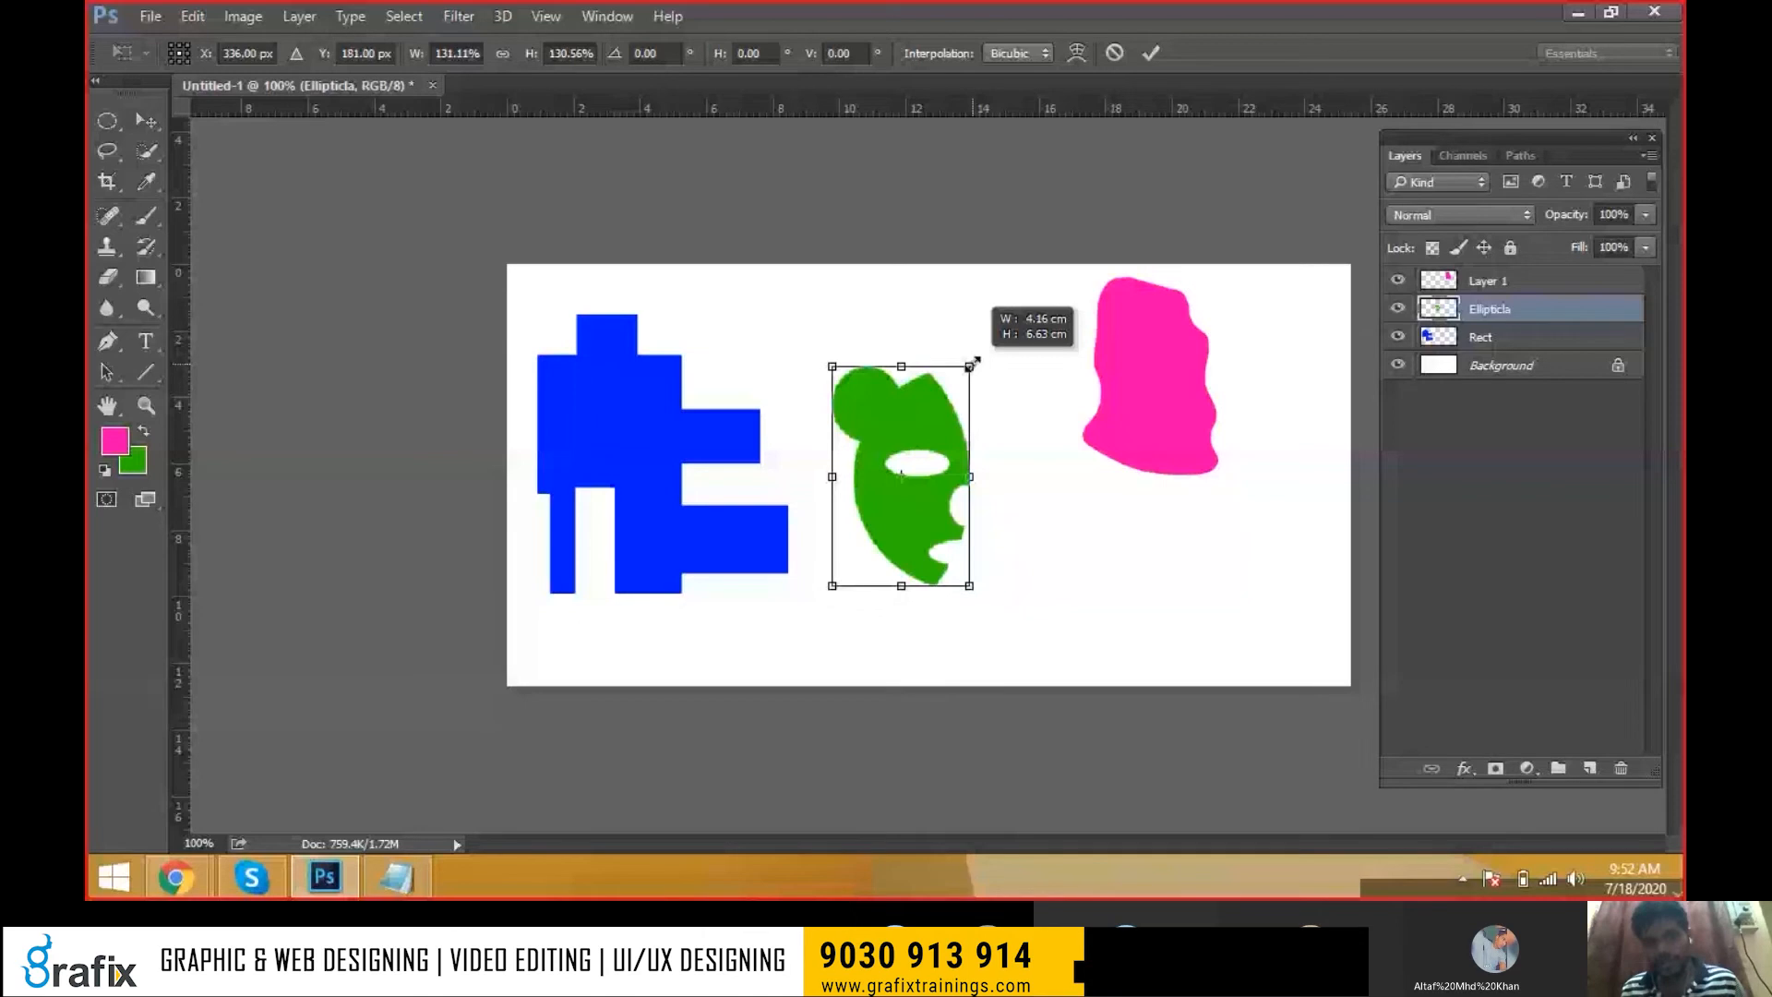
pyautogui.moveTo(972, 362); pyautogui.dragTo(1016, 336)
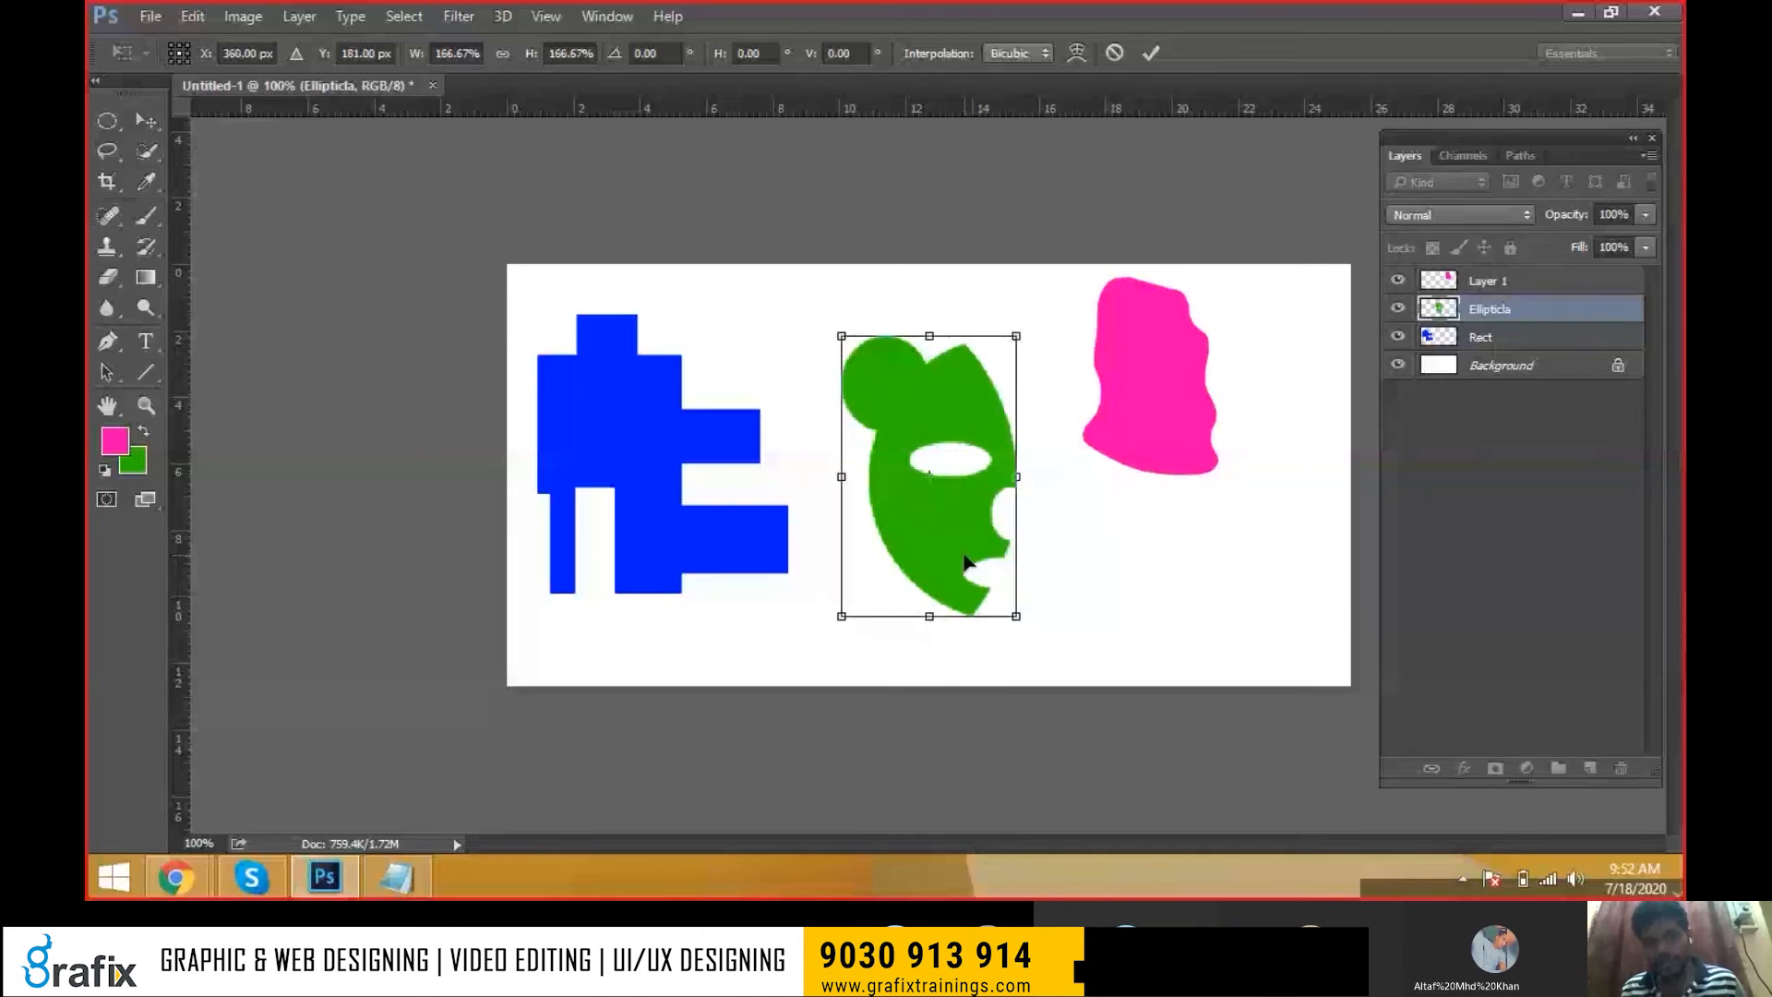
pyautogui.press('Return')
pyautogui.moveTo(920, 412); pyautogui.dragTo(877, 423)
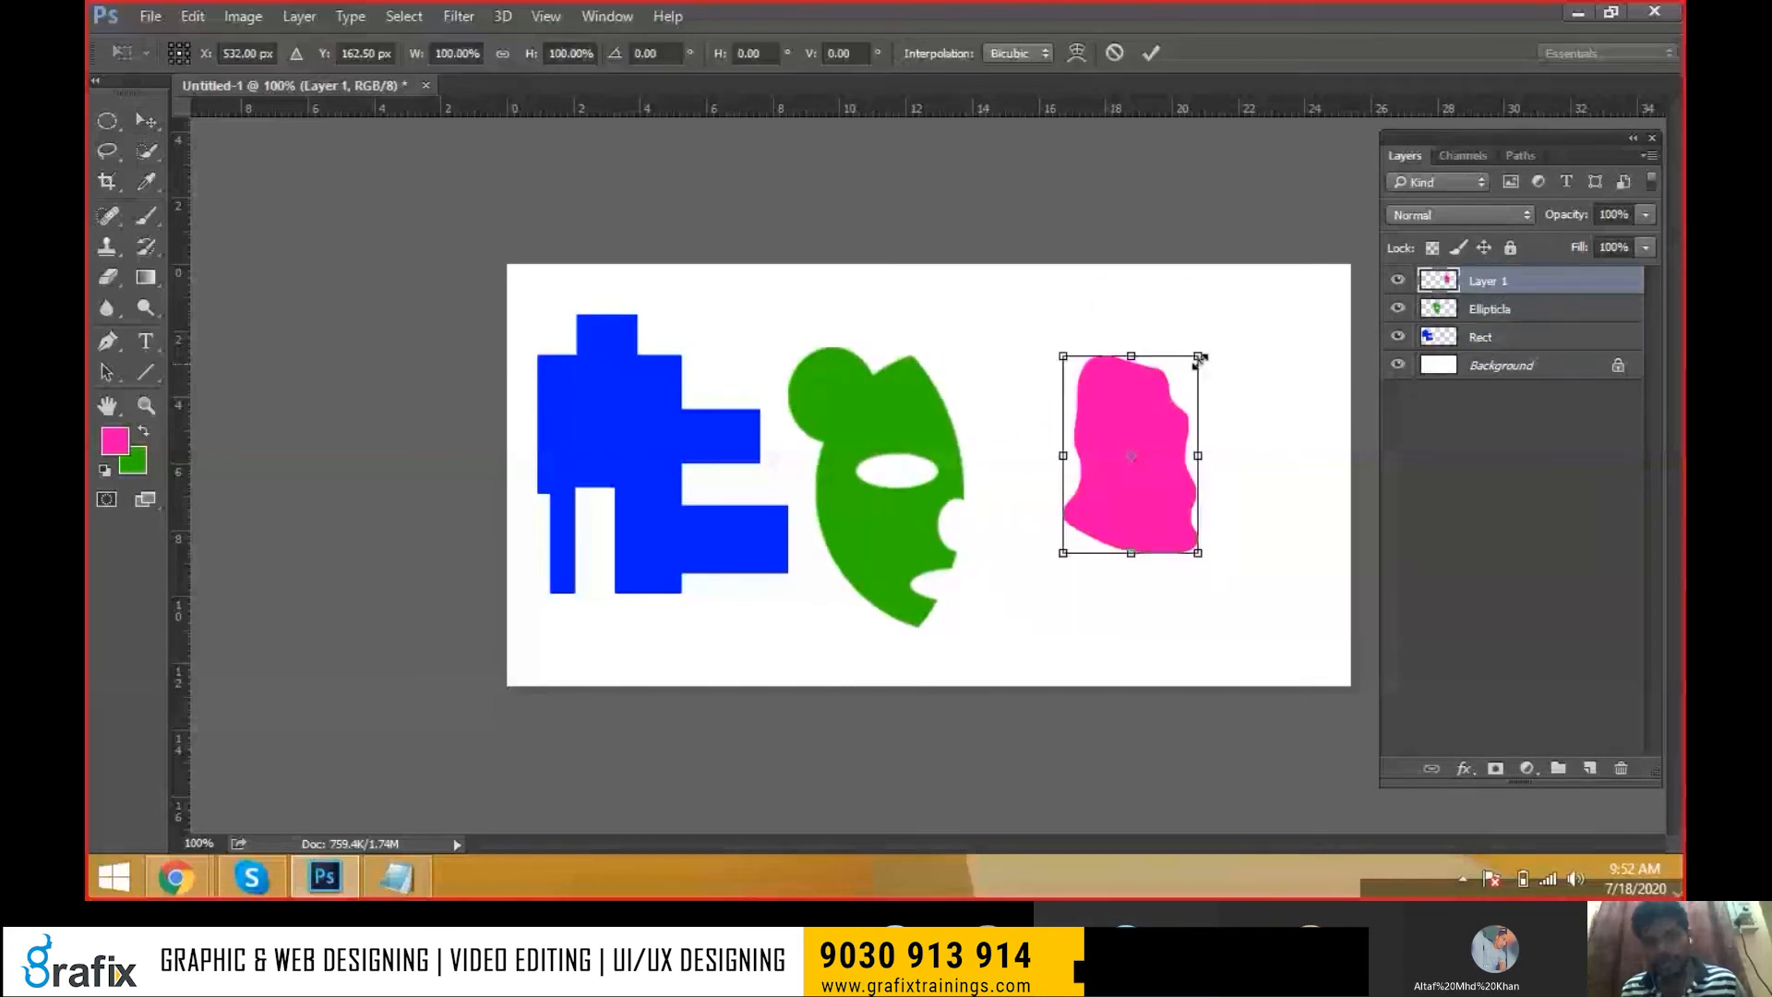
# Enlarge the pink shape on Layer 1 proportionally to about 167% and shift it slightly lower on the canvas
pyautogui.moveTo(1200, 359)
pyautogui.mouseDown()
pyautogui.moveTo(1238, 261)
pyautogui.moveTo(1224, 349)
pyautogui.mouseUp()
pyautogui.moveTo(1202, 473)
pyautogui.mouseDown()
pyautogui.moveTo(1169, 513)
pyautogui.moveTo(1187, 517)
pyautogui.moveTo(1182, 502)
pyautogui.mouseUp()
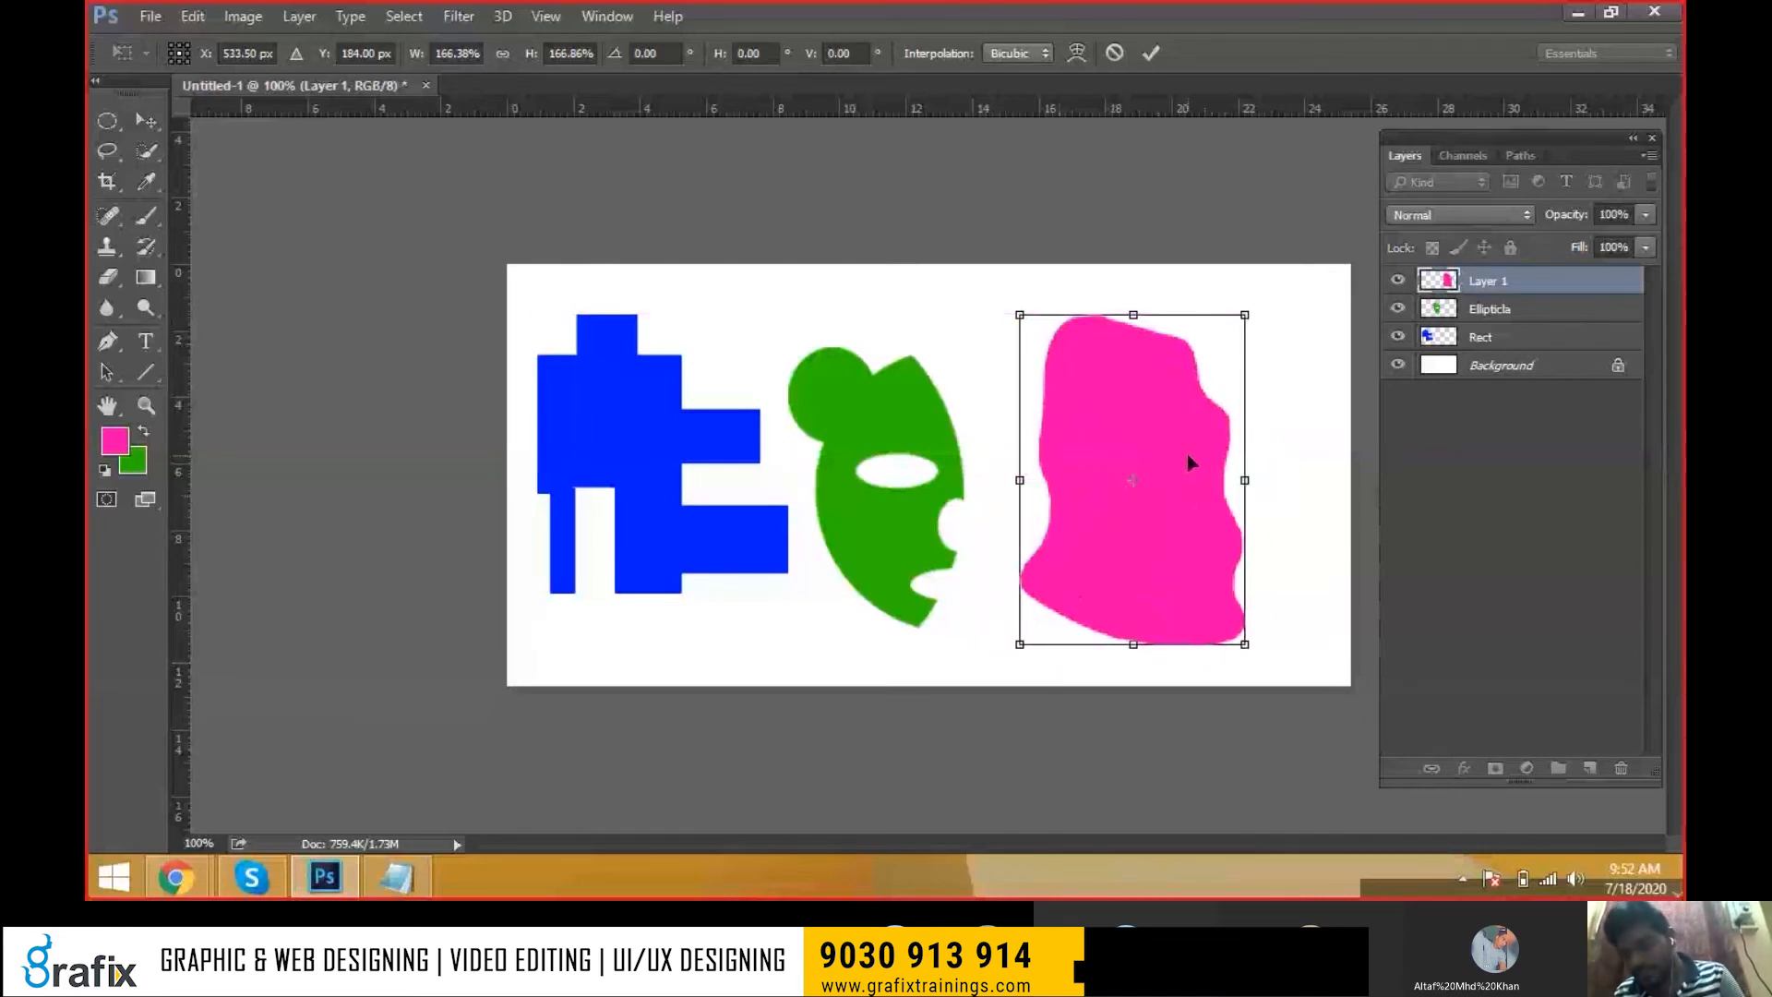
# Apply the pink shape's enlargement of about 166%, and fine-tune its size with another Free Transform from its upper-right corner
pyautogui.press('Return')
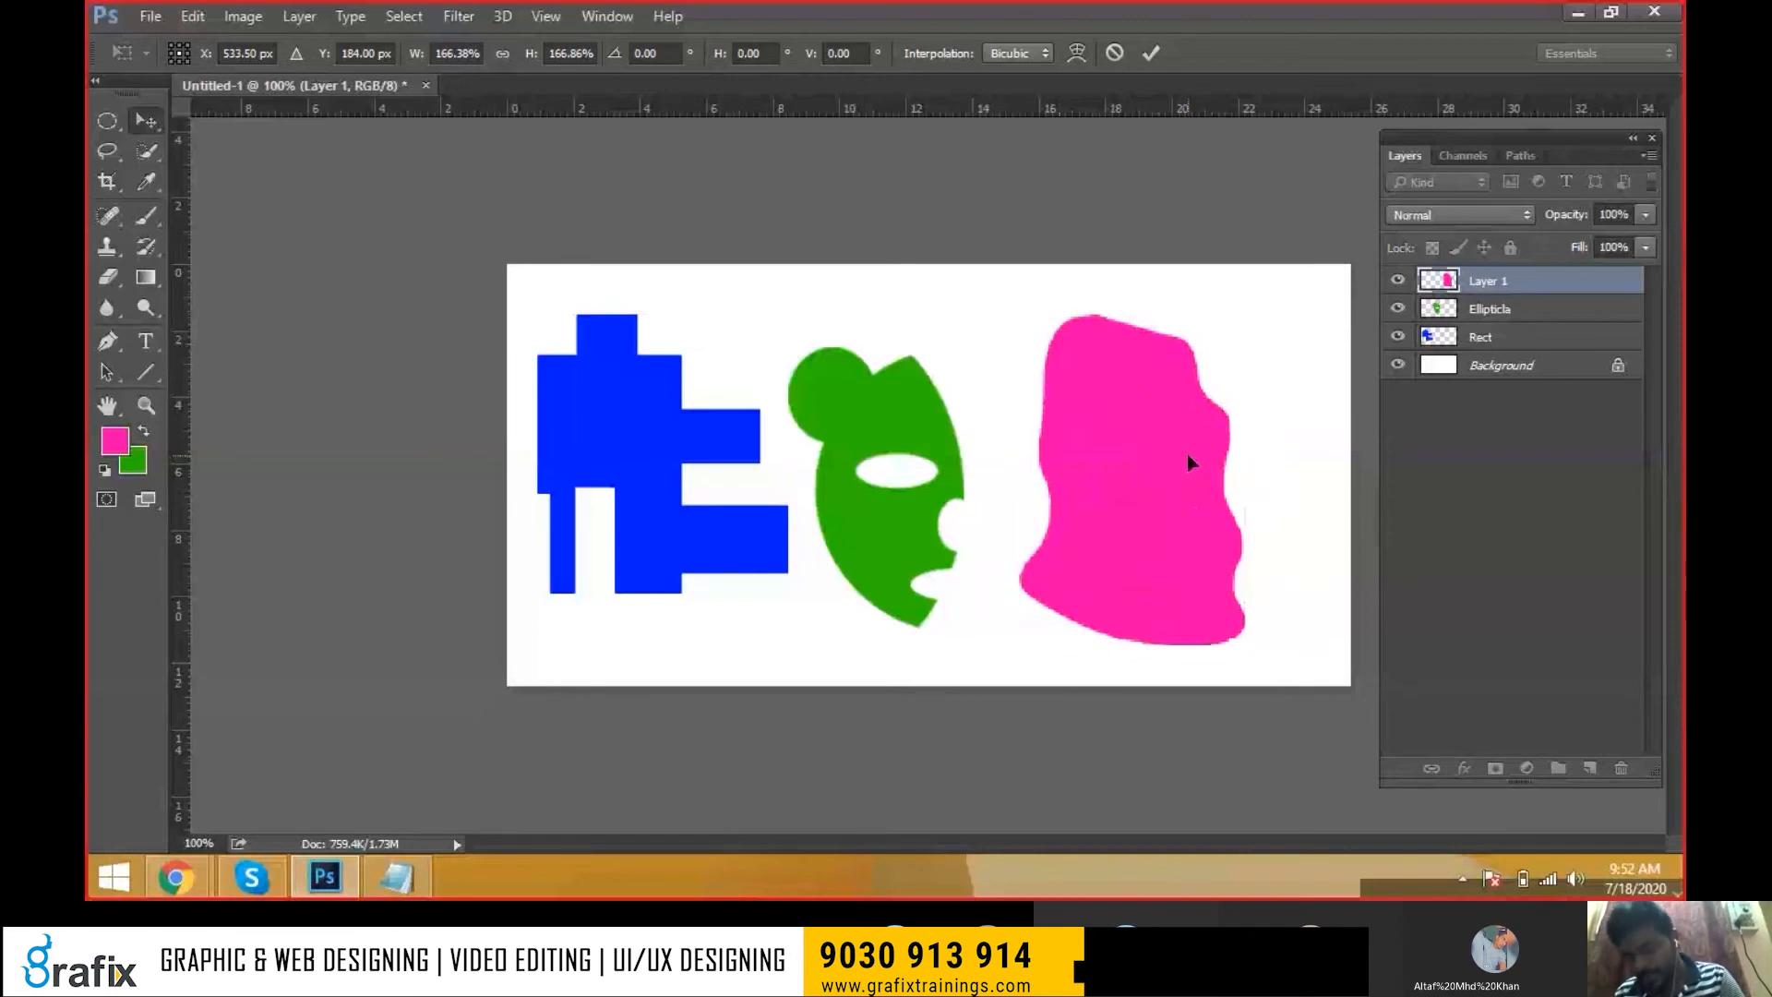
pyautogui.hotkey('ctrl', 't')
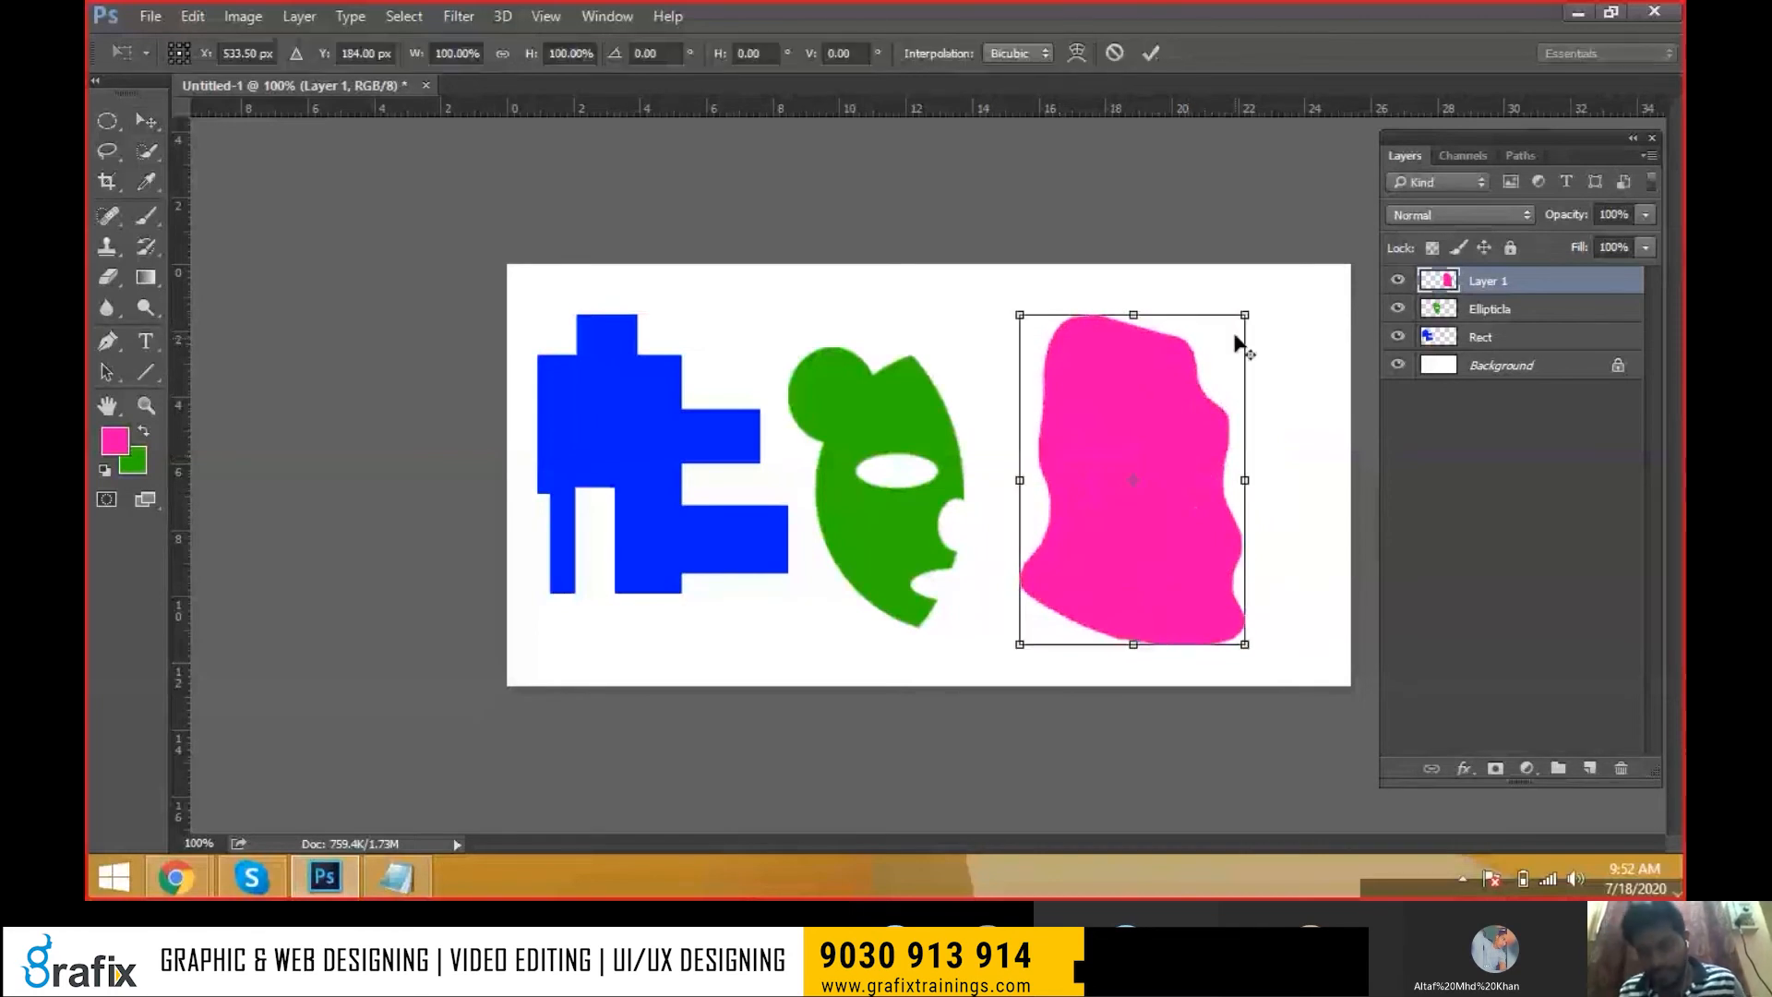
pyautogui.moveTo(1236, 325)
pyautogui.mouseDown()
pyautogui.moveTo(1225, 347)
pyautogui.moveTo(1246, 314)
pyautogui.mouseUp()
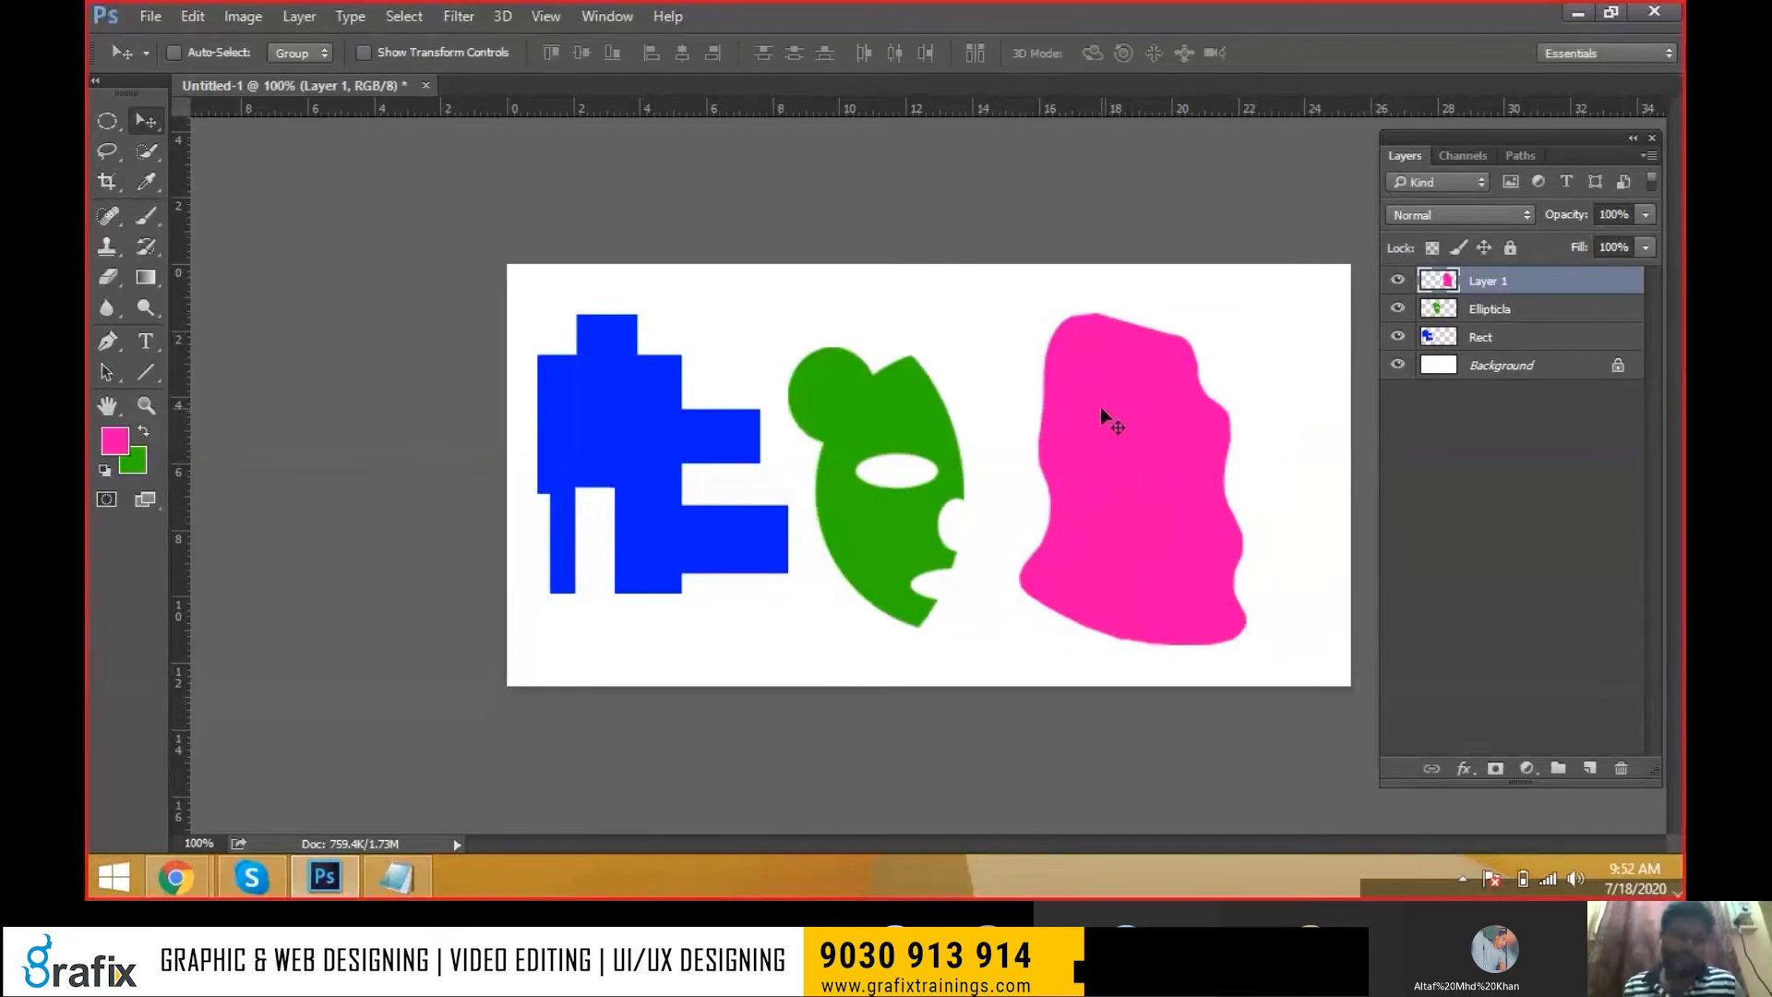
# Select the blue, green and pink shapes together and move them slightly to the right on the canvas
pyautogui.click(173, 52)
pyautogui.moveTo(506, 270); pyautogui.dragTo(1143, 498)
pyautogui.moveTo(651, 436); pyautogui.dragTo(690, 436)
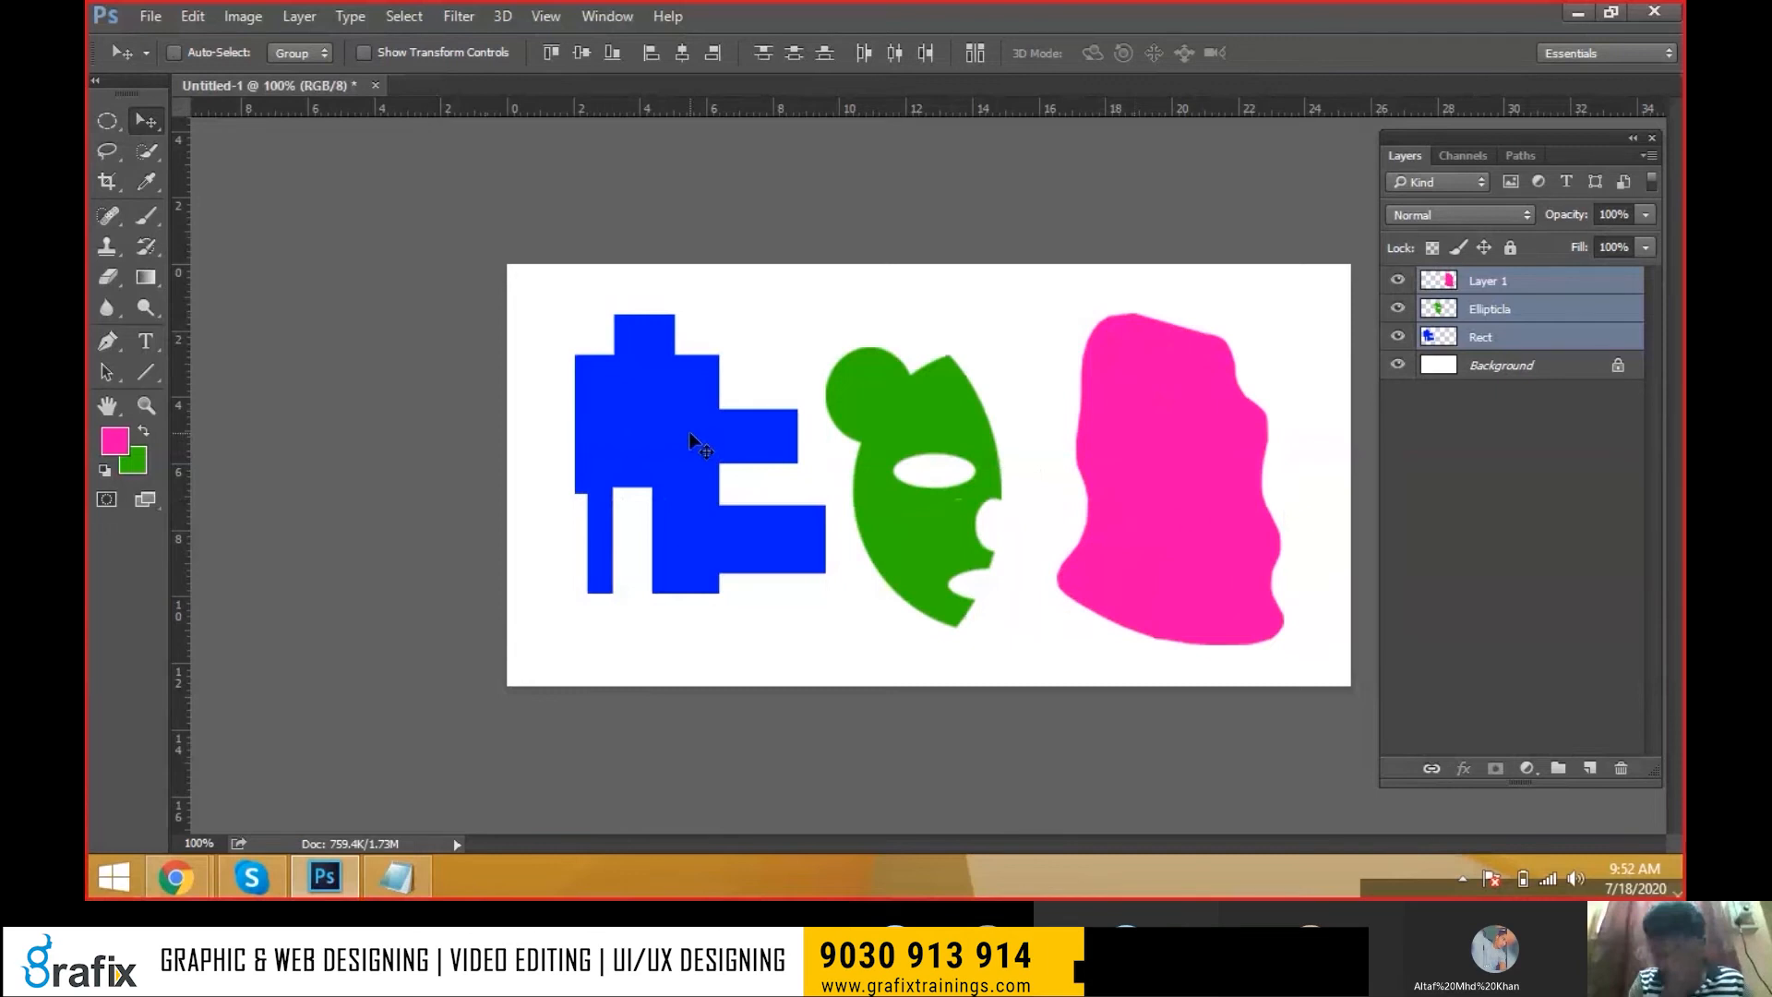
# Switch to the Psd-Keys notes in Notepad and complete the last line with "and drag into one of the corner then it will transform porportionally..."
pyautogui.hotkey('alt', 'Tab')
pyautogui.write('and drag int')
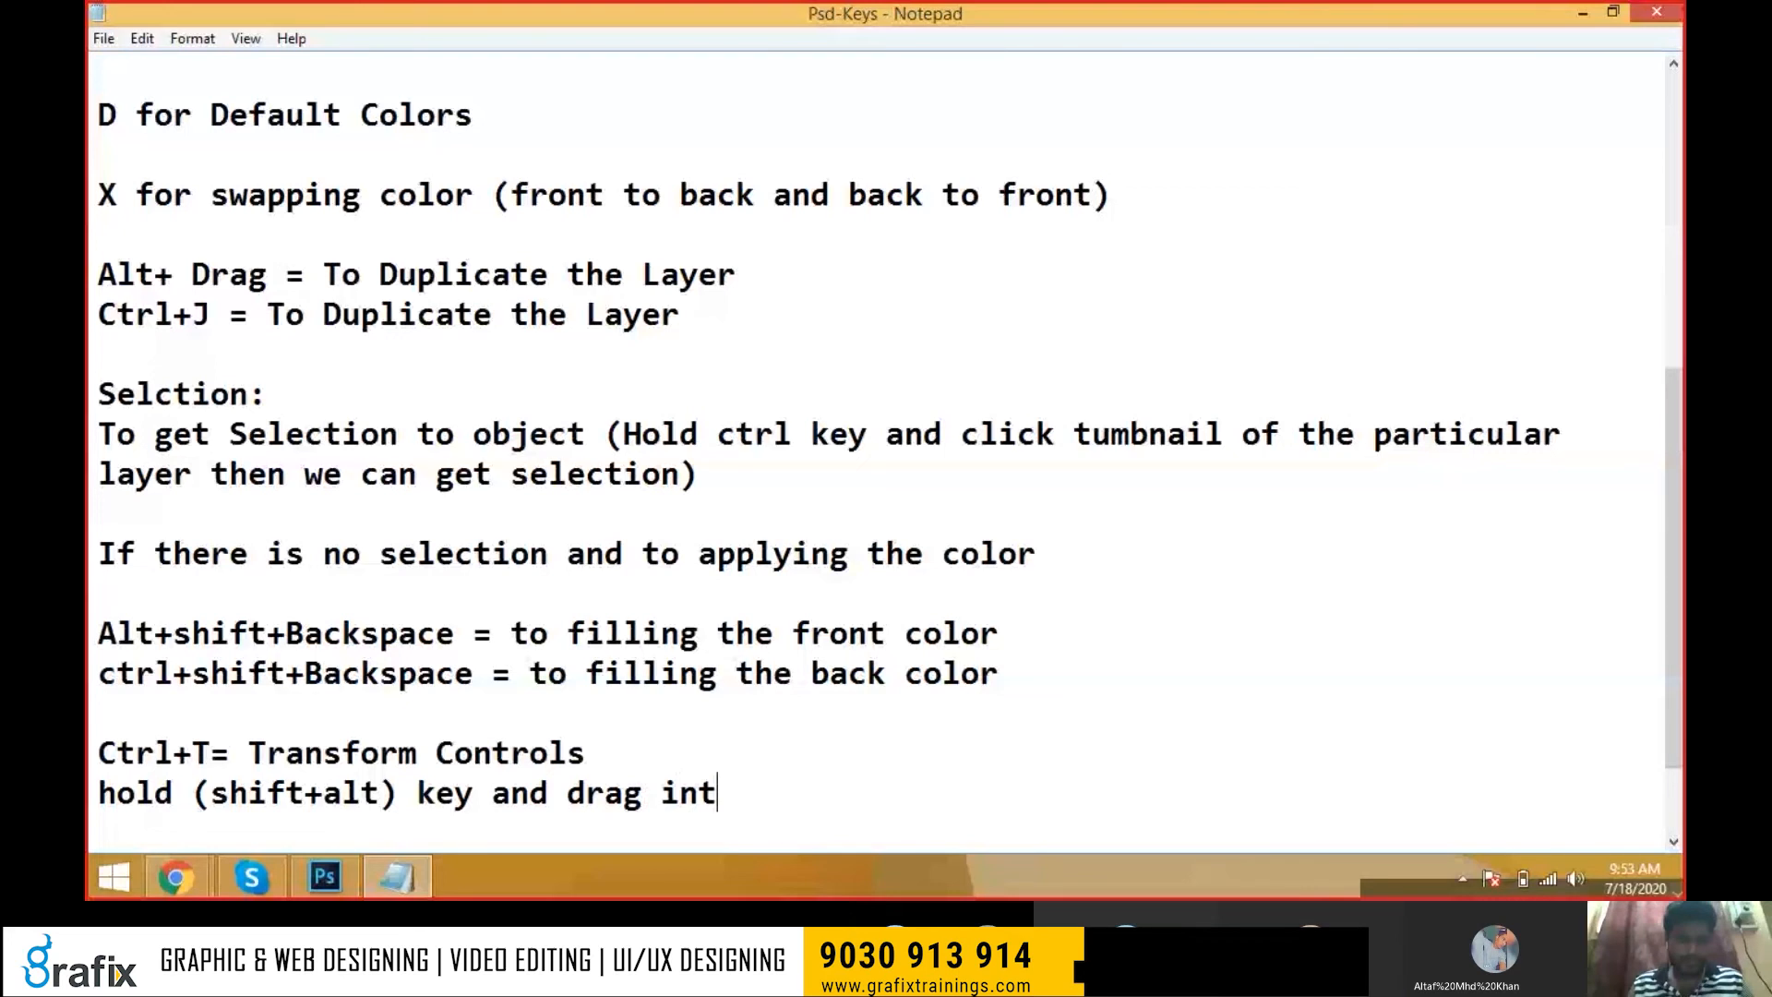
pyautogui.write('o one of')
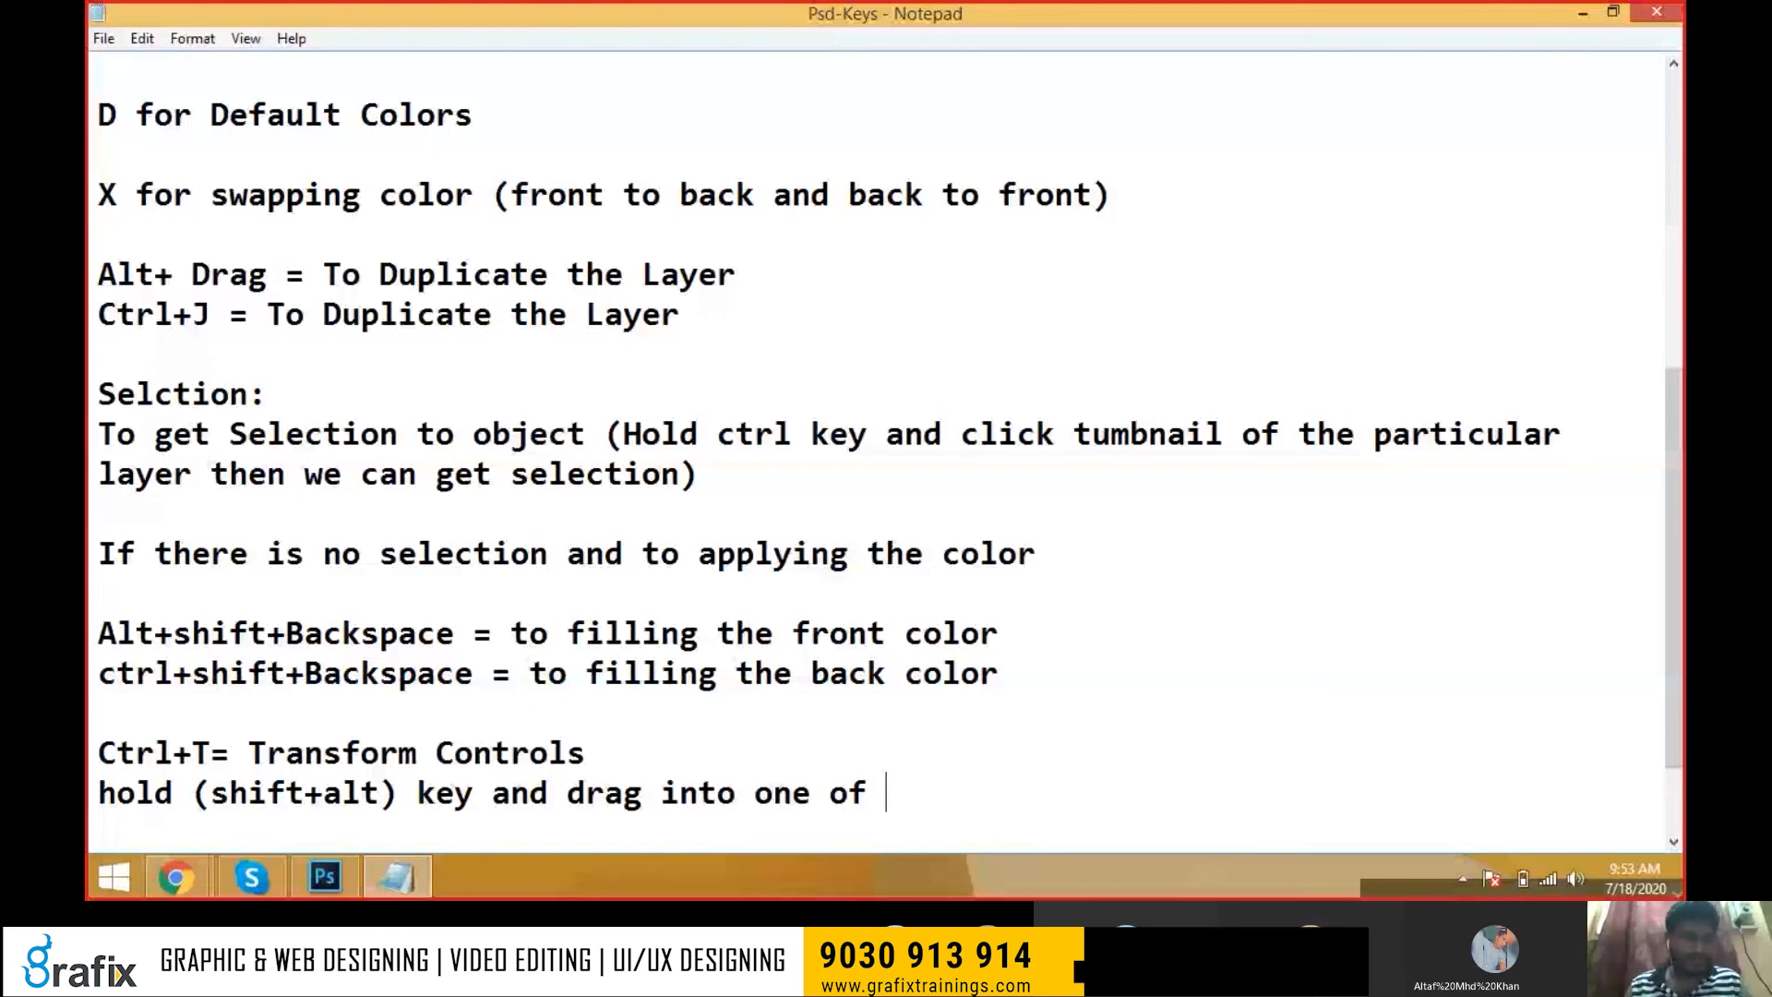
pyautogui.write('the corne then it will transform porportionally...')
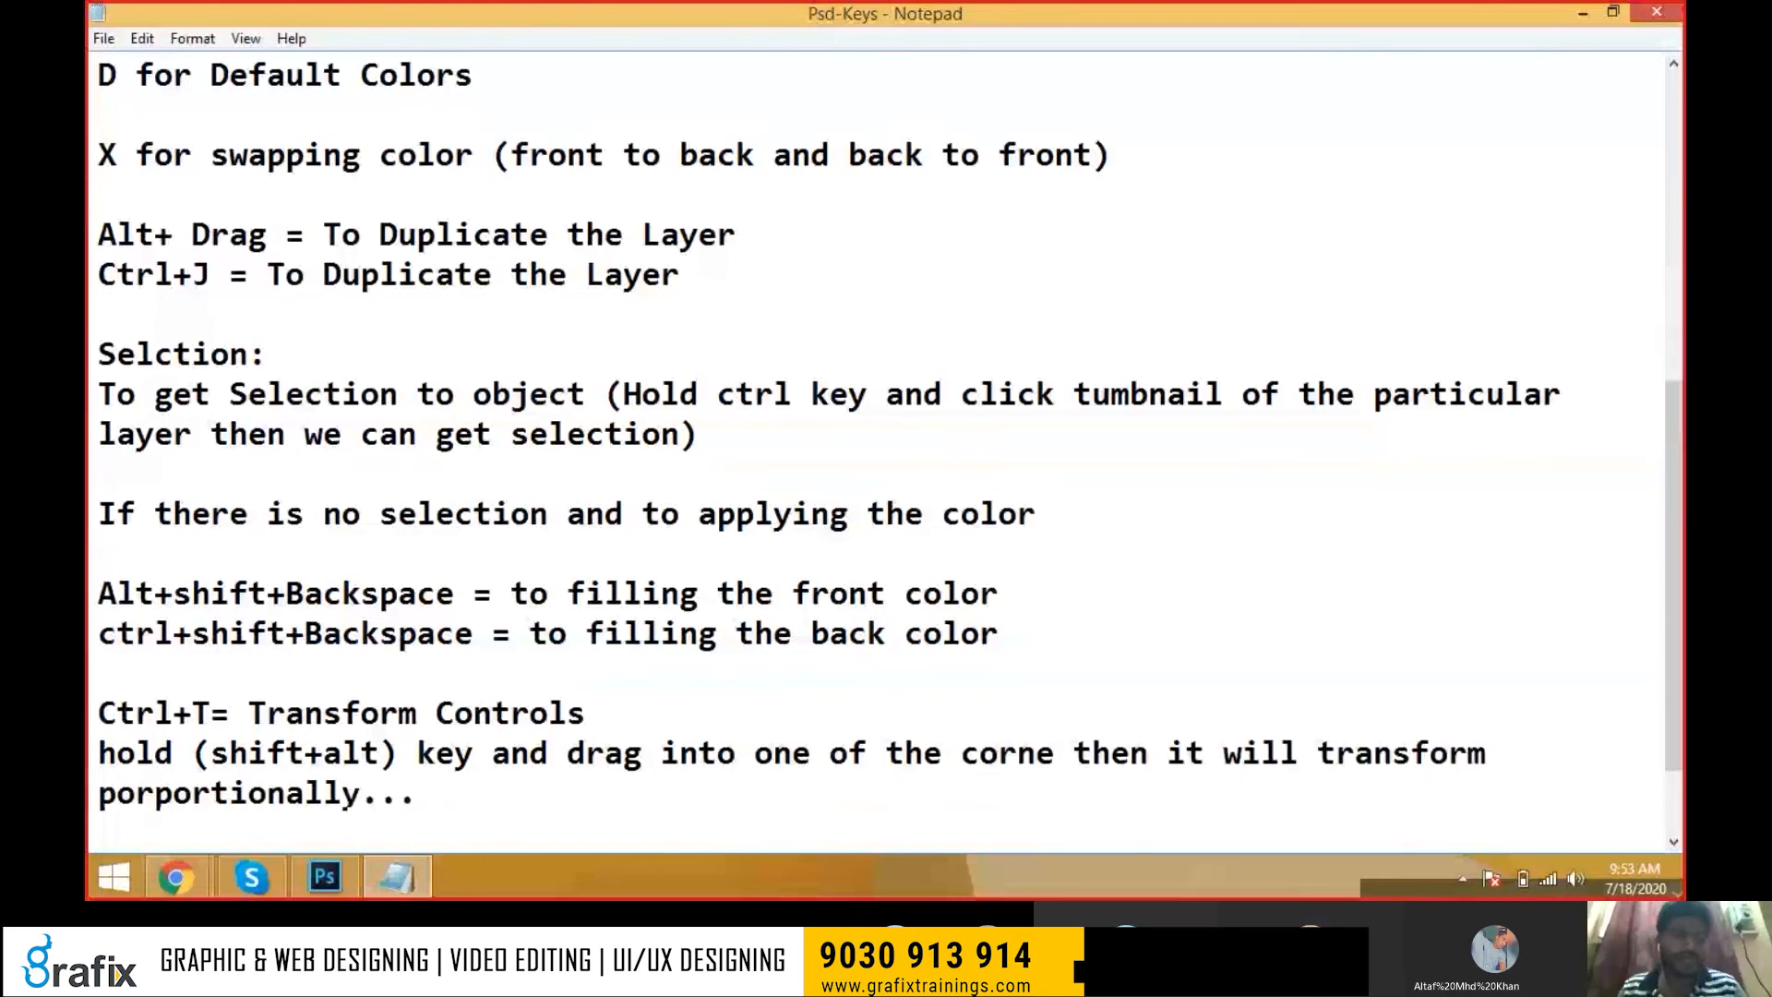
pyautogui.click(1061, 755)
pyautogui.write('r')
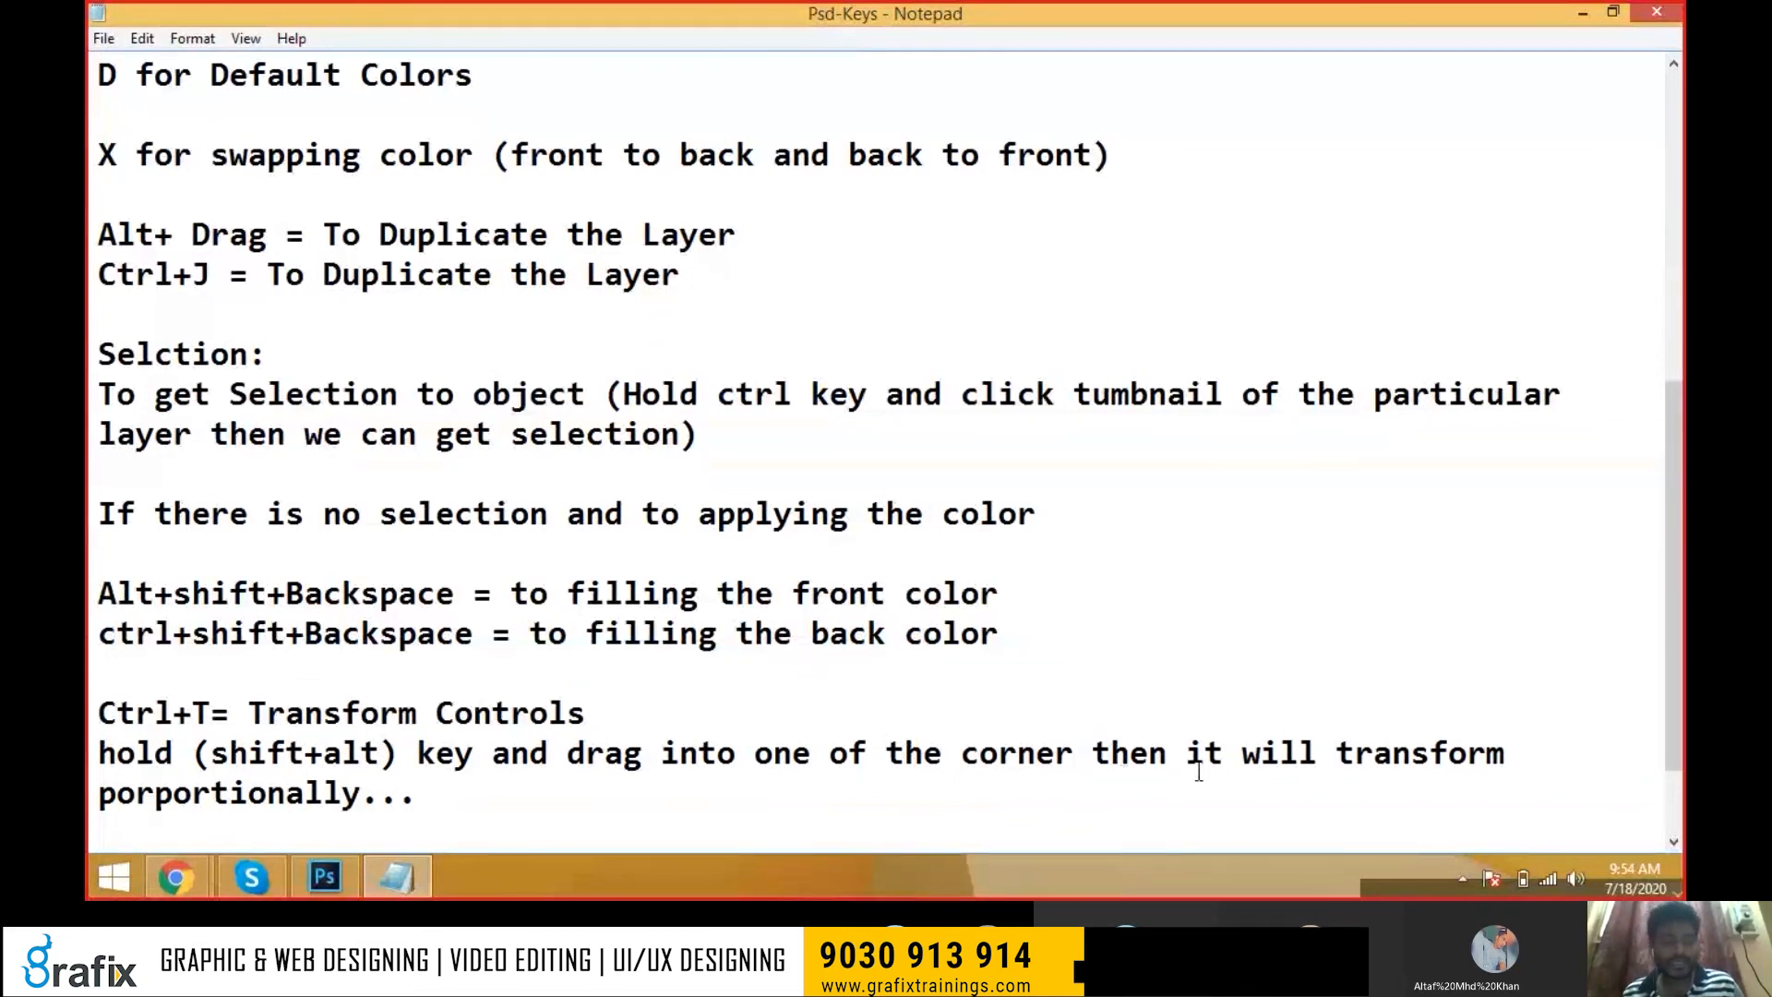
pyautogui.click(99, 793)
pyautogui.write('s')
pyautogui.write('elec')
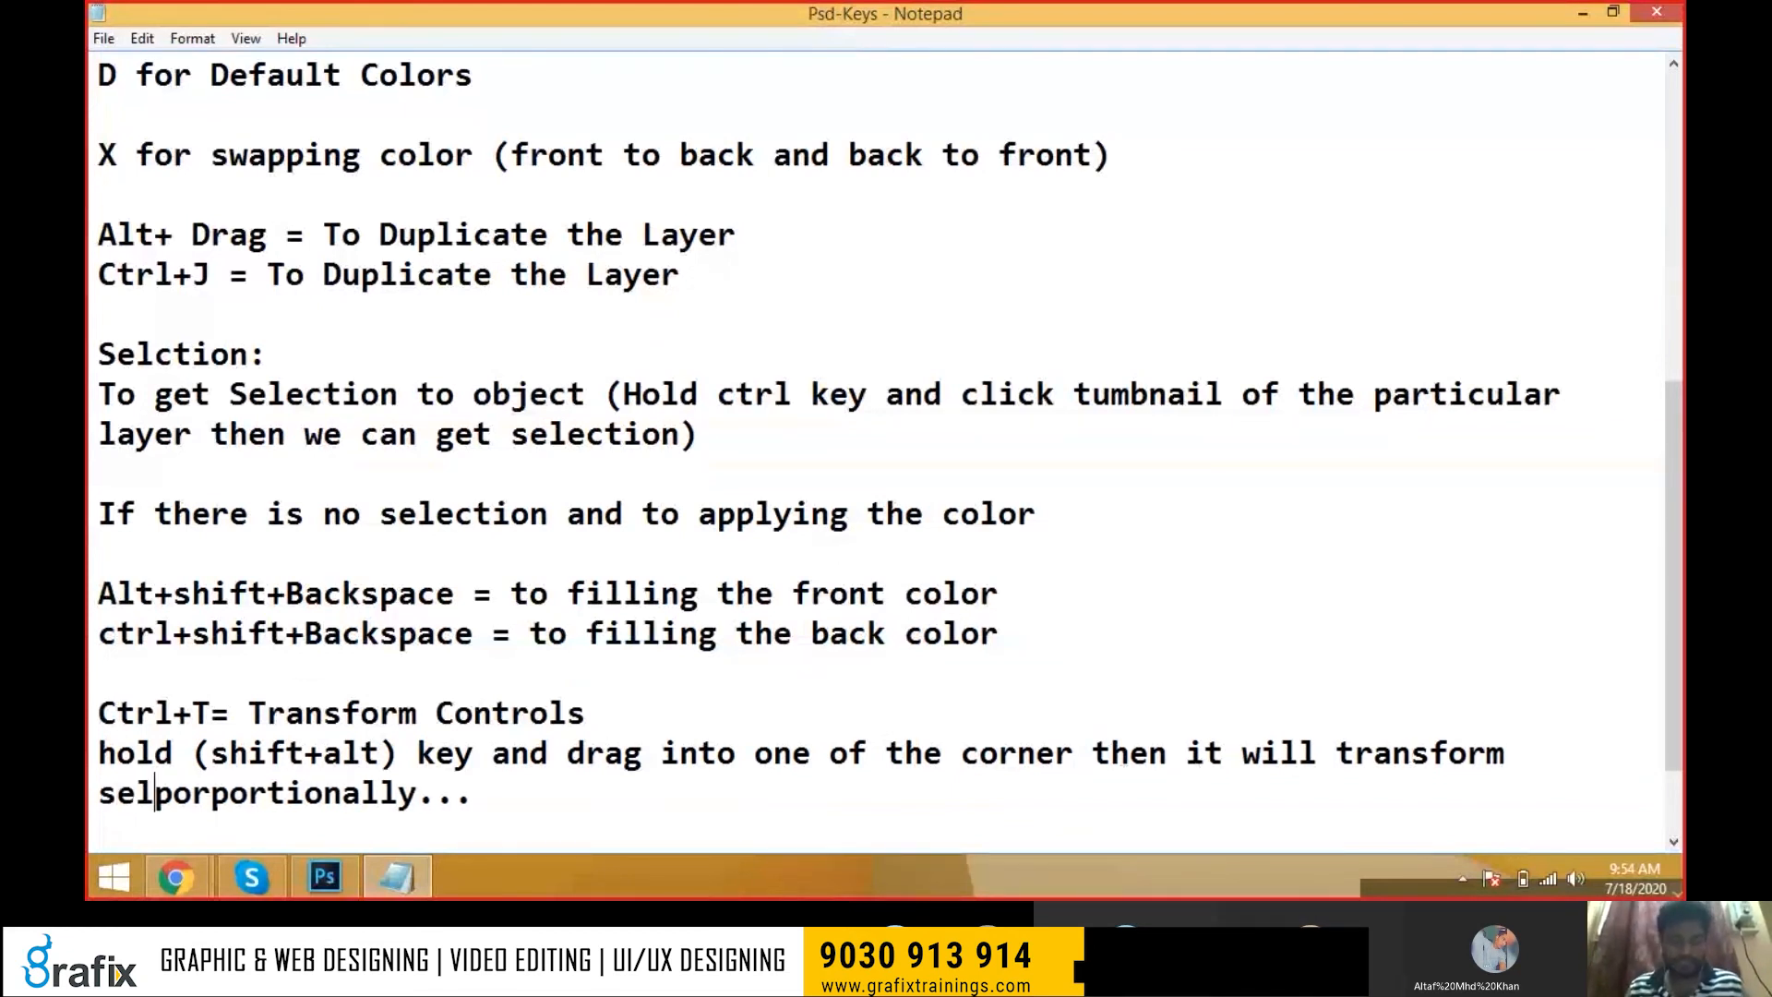
pyautogui.press('BackSpace')
pyautogui.press('BackSpace')
pyautogui.press('BackSpace')
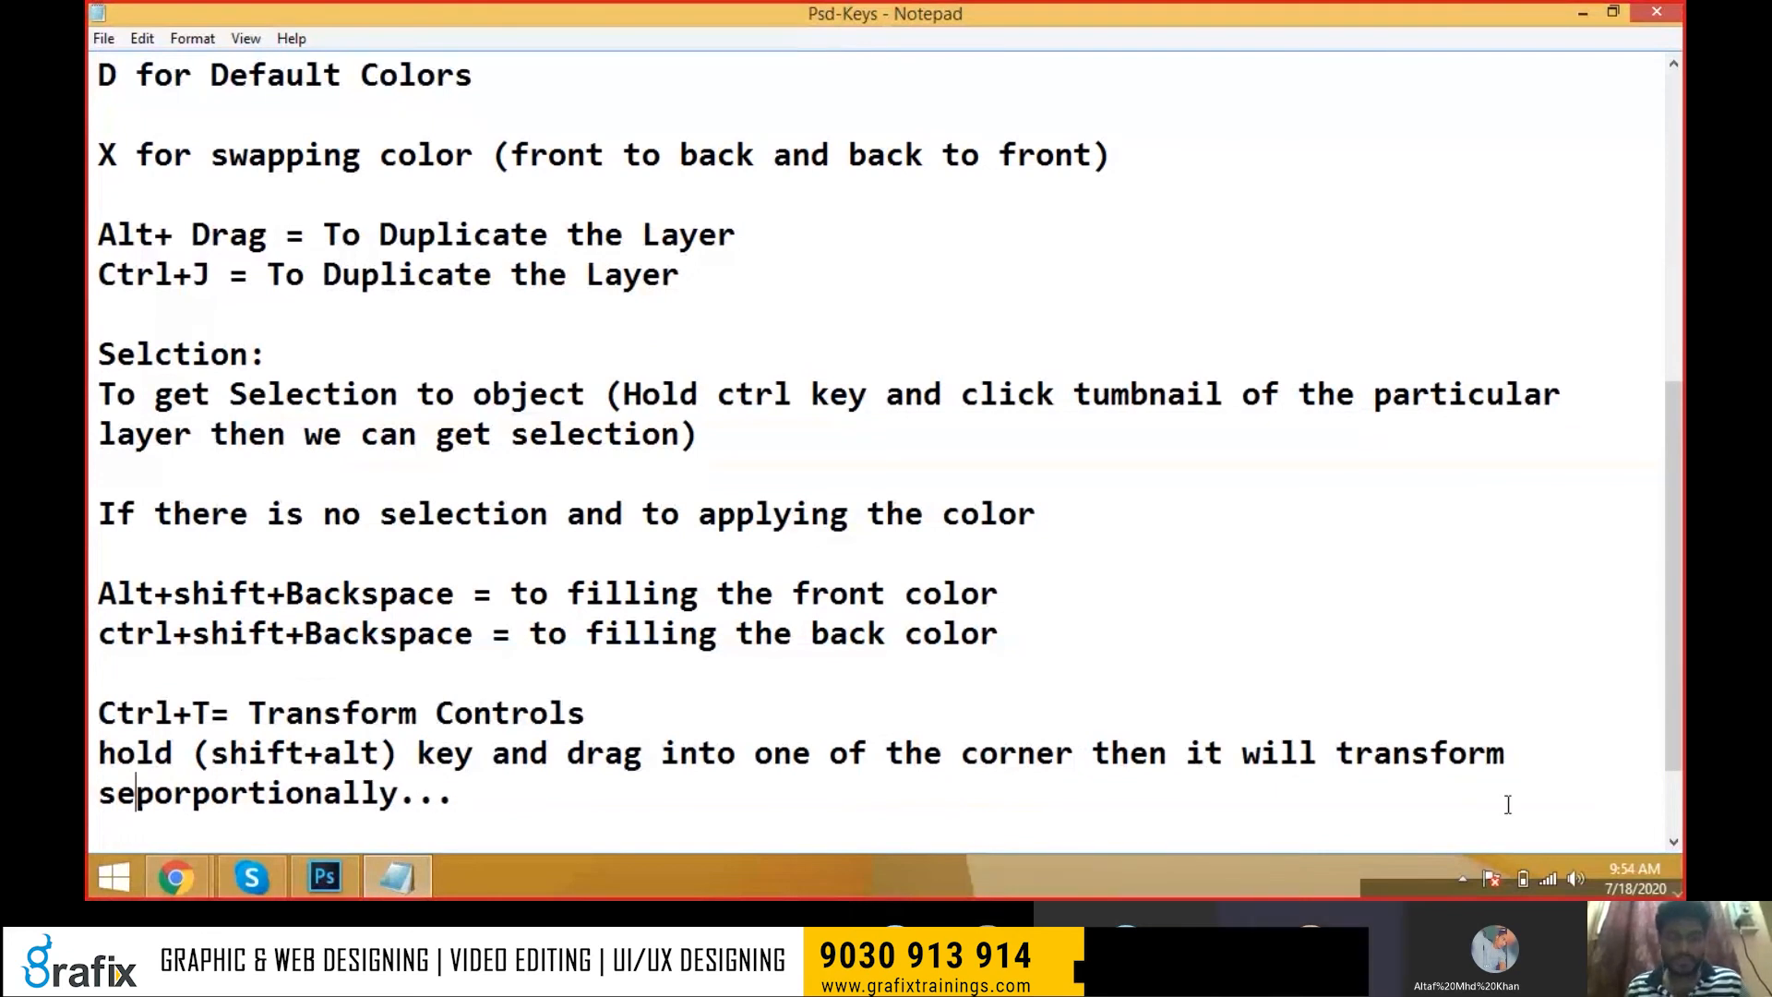
pyautogui.press('BackSpace')
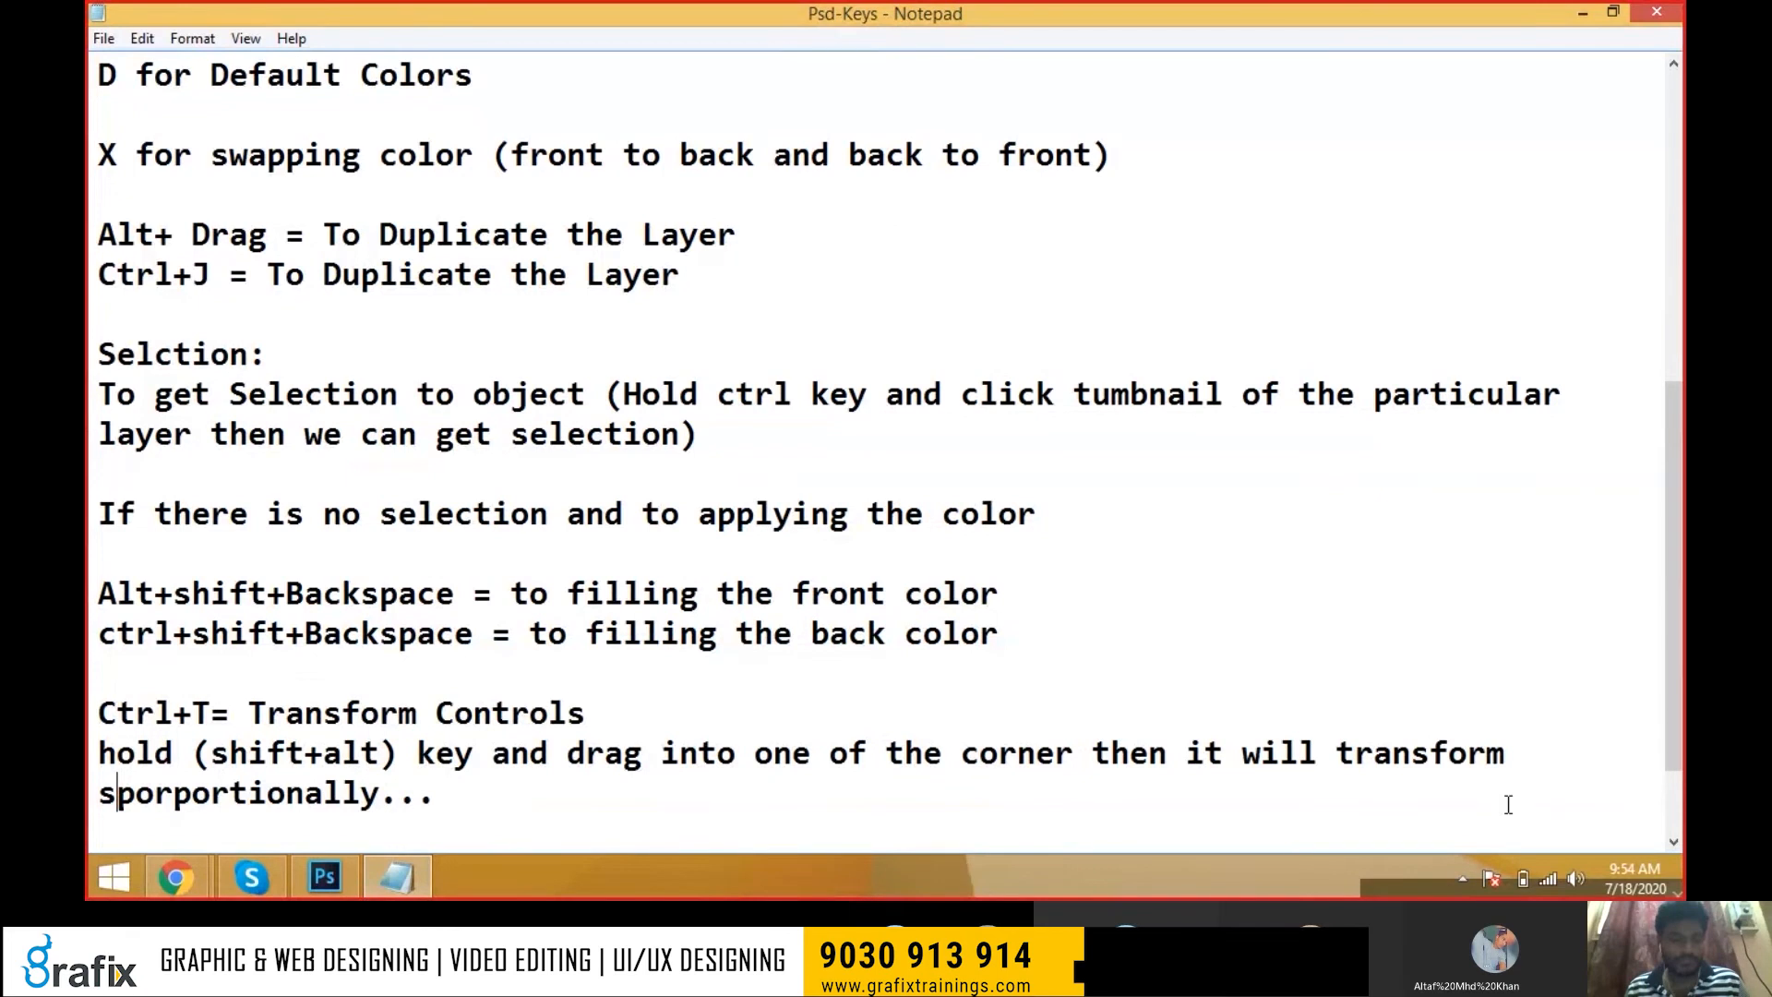
pyautogui.press('BackSpace')
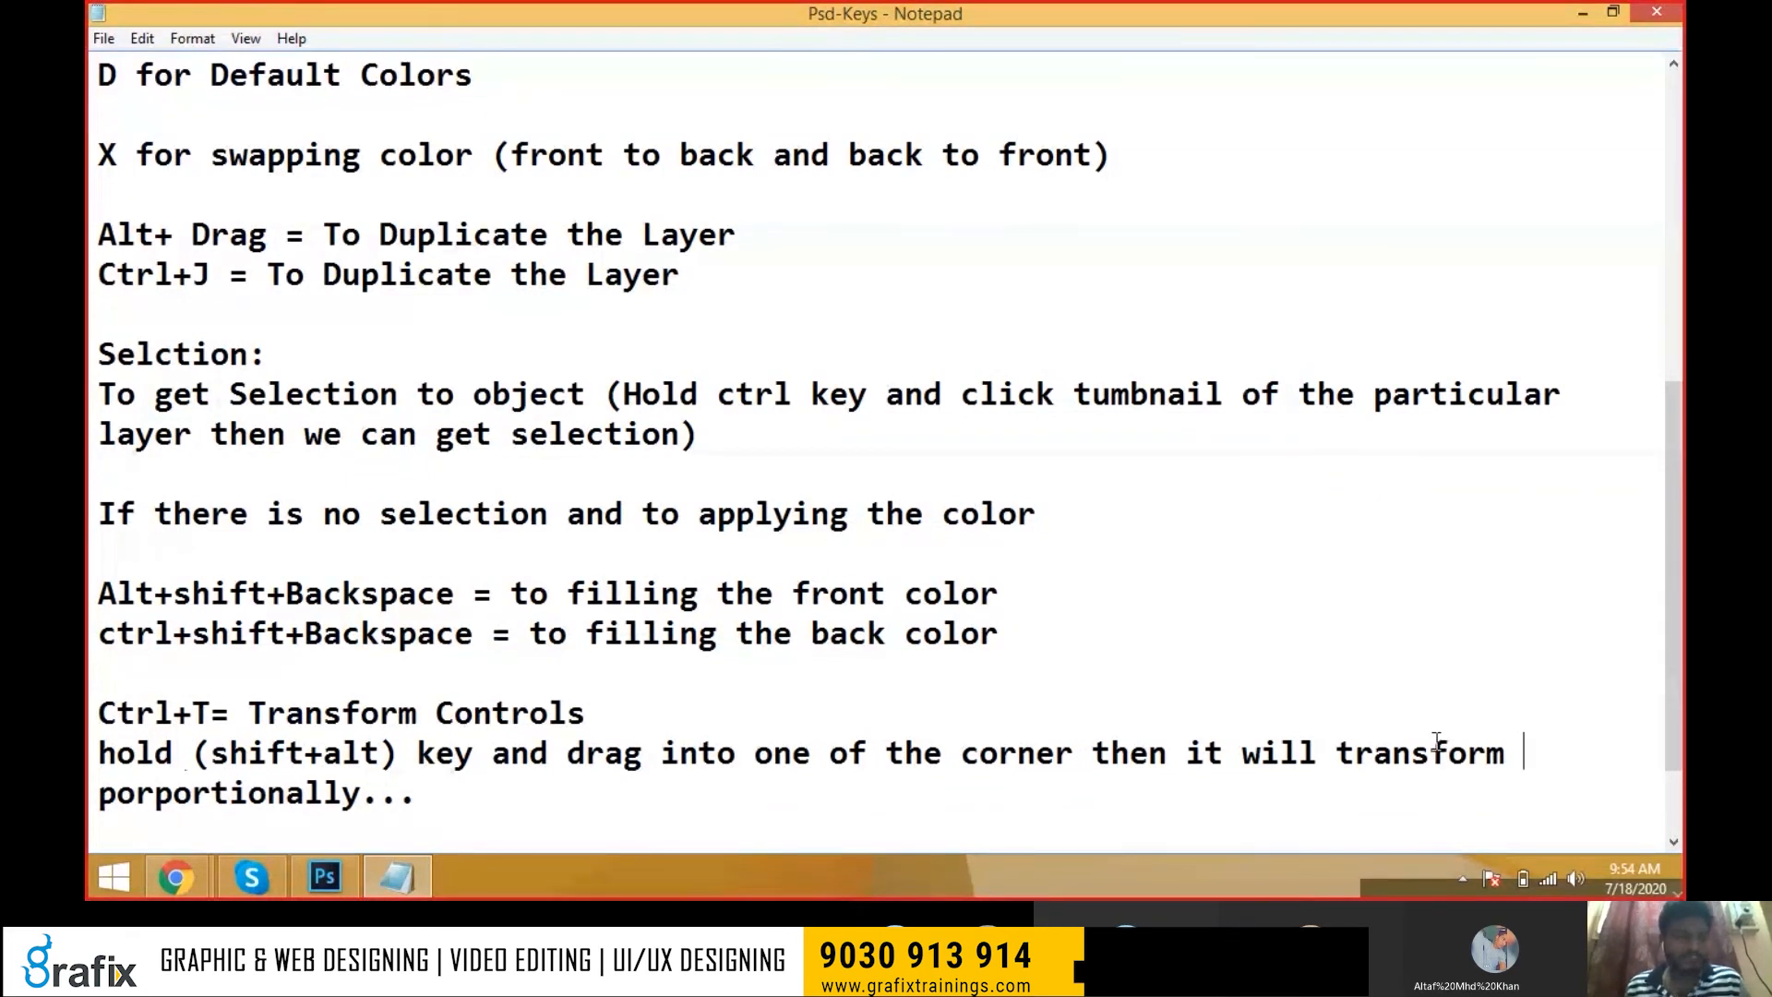
# Move the word "transform" down to the start of the note's last line
pyautogui.press('BackSpace')
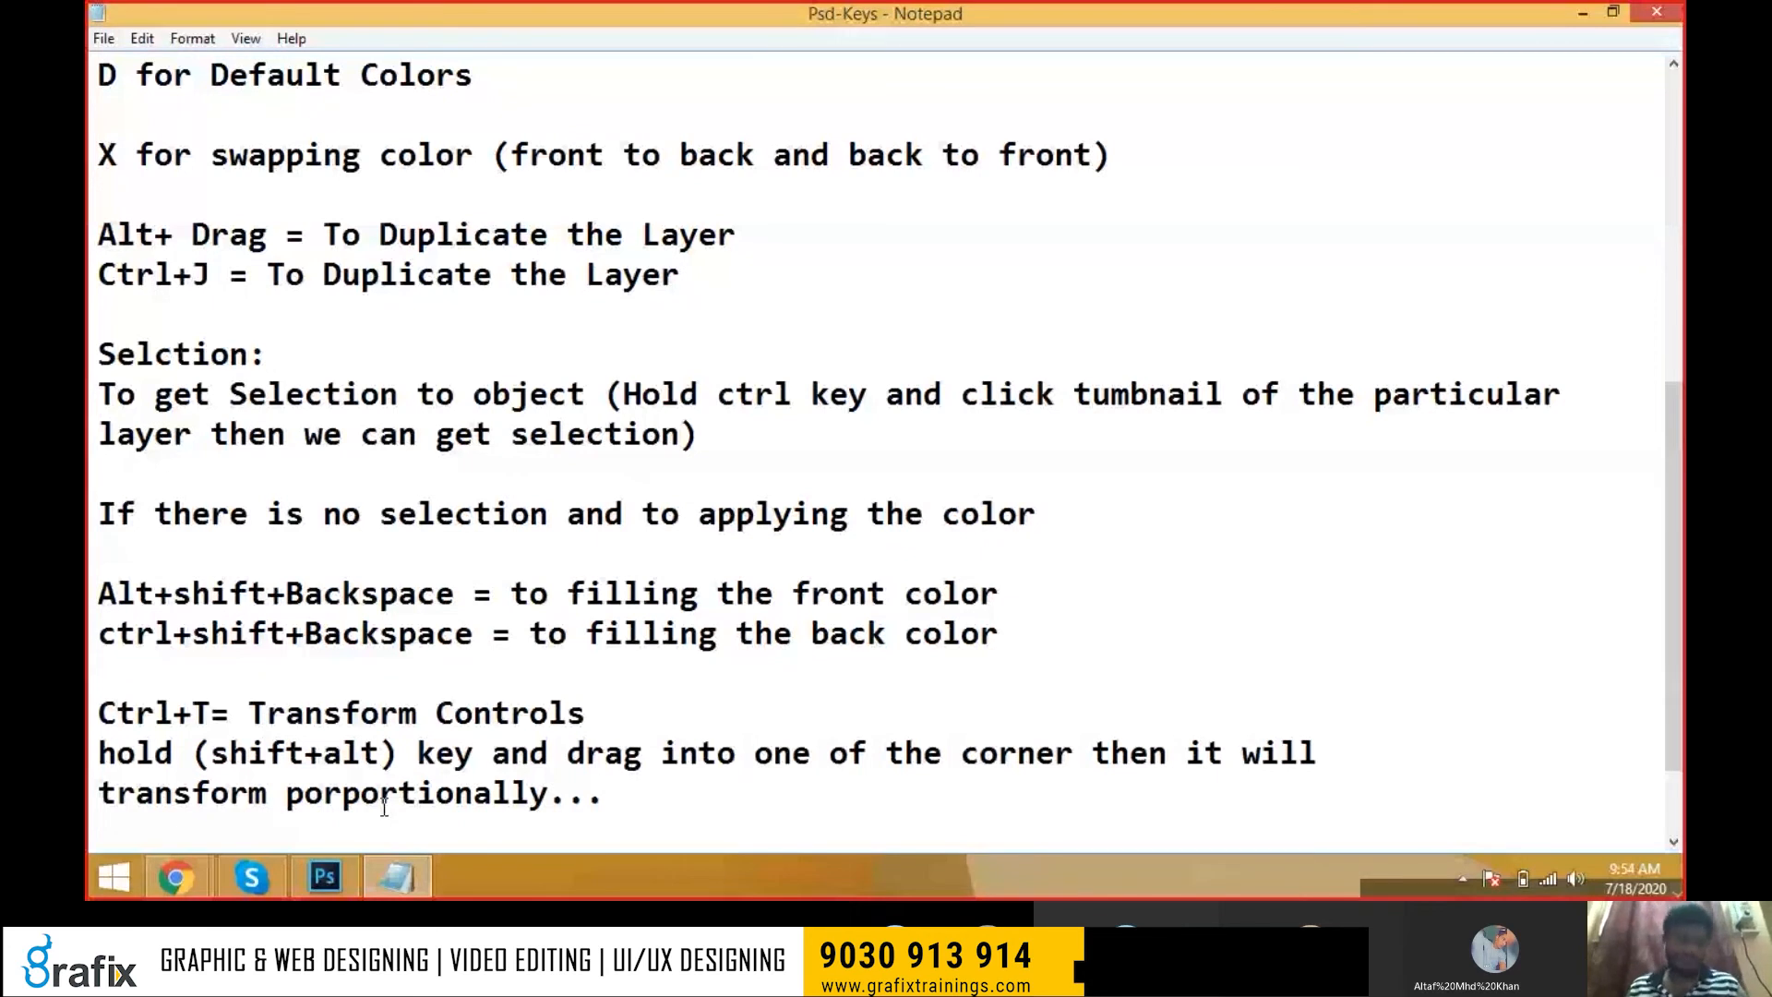
pyautogui.click(247, 793)
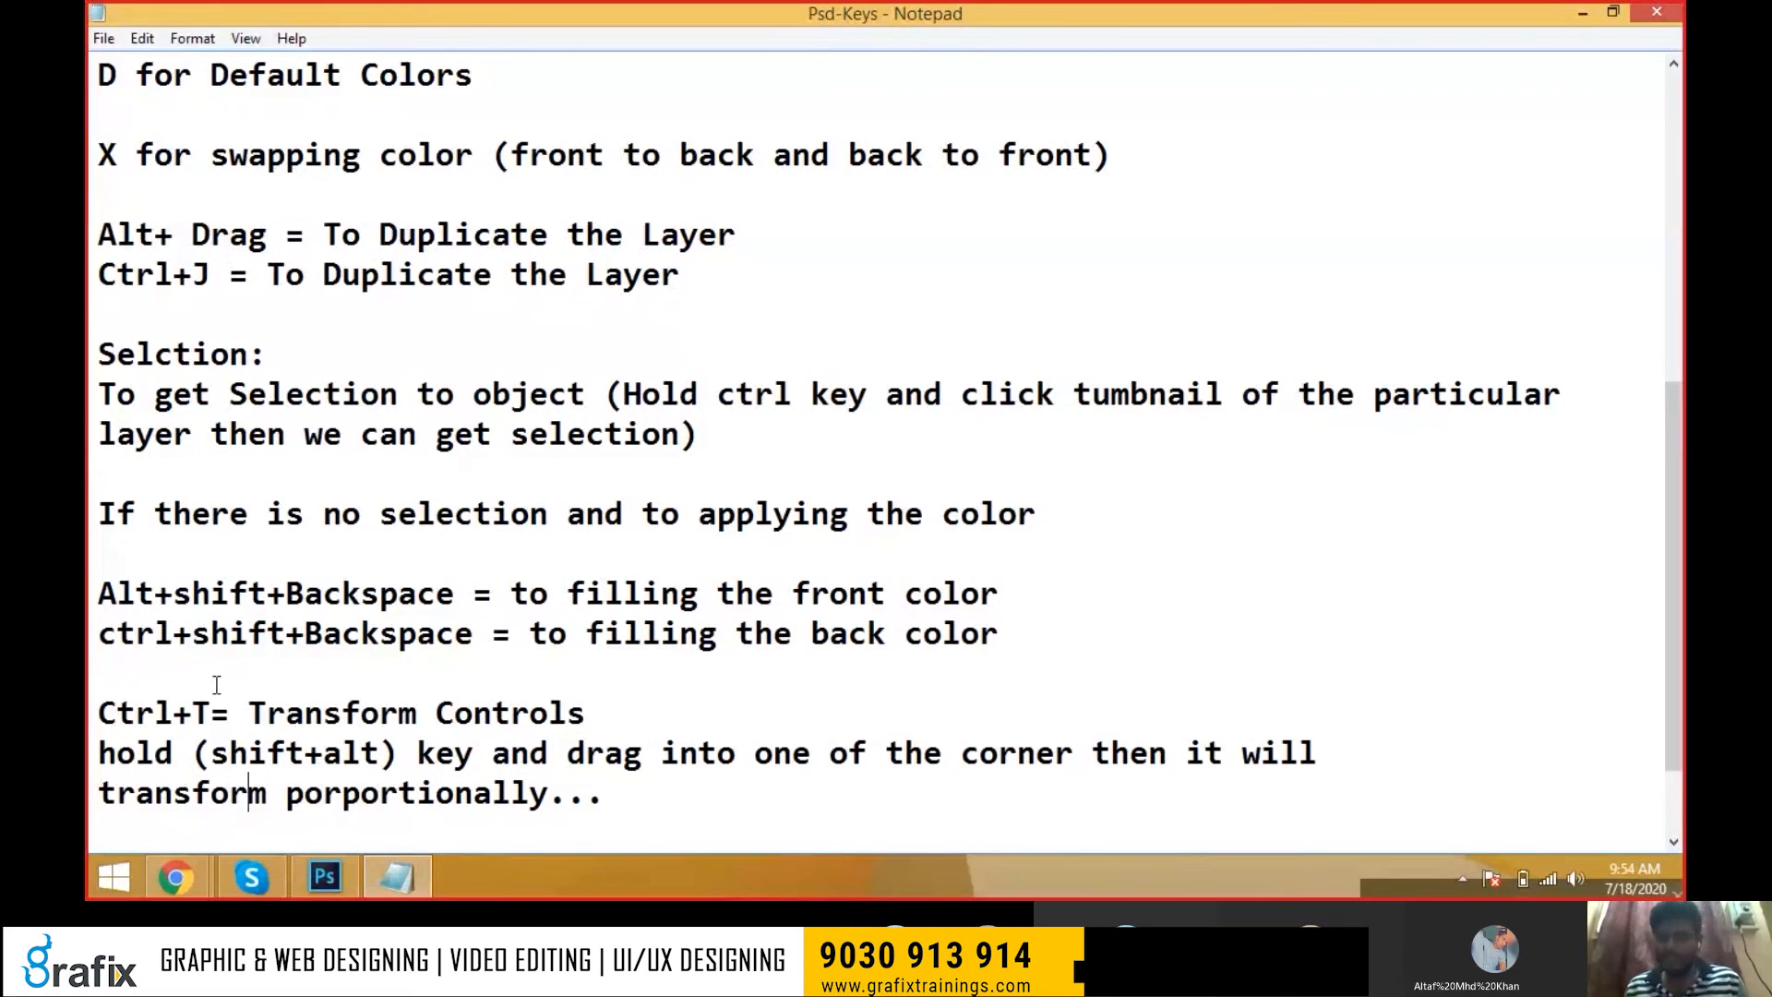
# Switch back to Photoshop and delete the three shape layers, leaving only the Background
pyautogui.hotkey('alt', 'Tab')
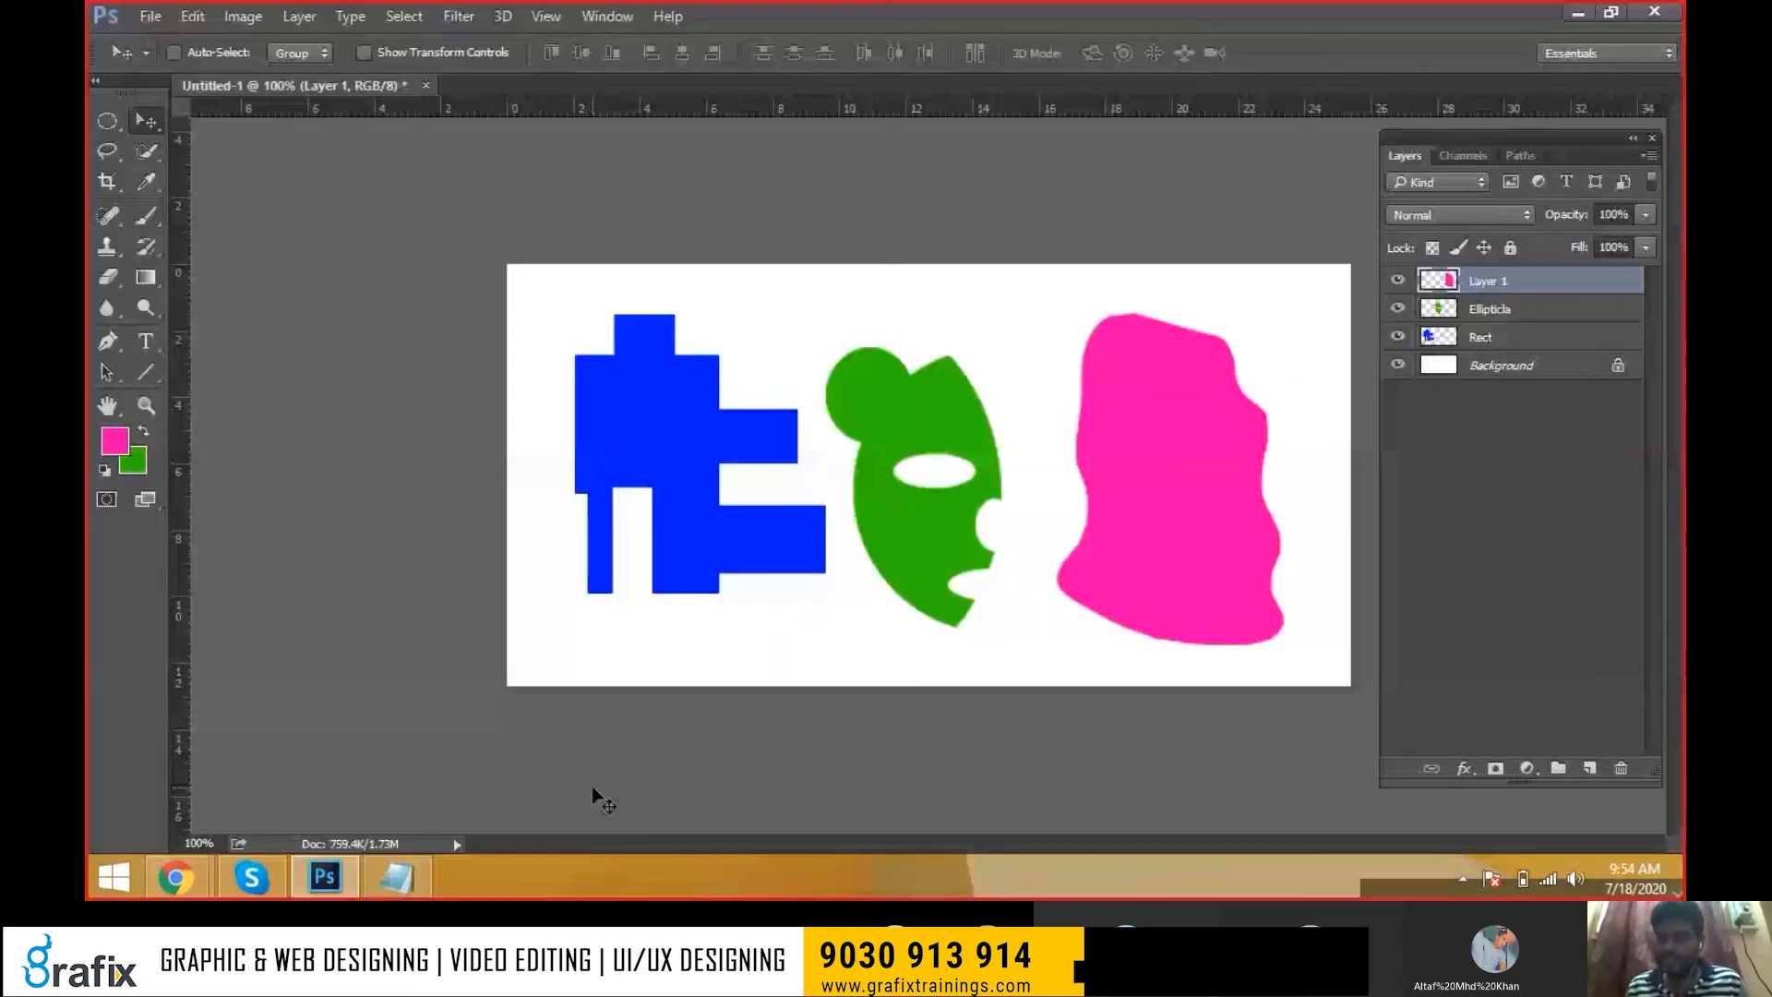
pyautogui.click(1504, 306)
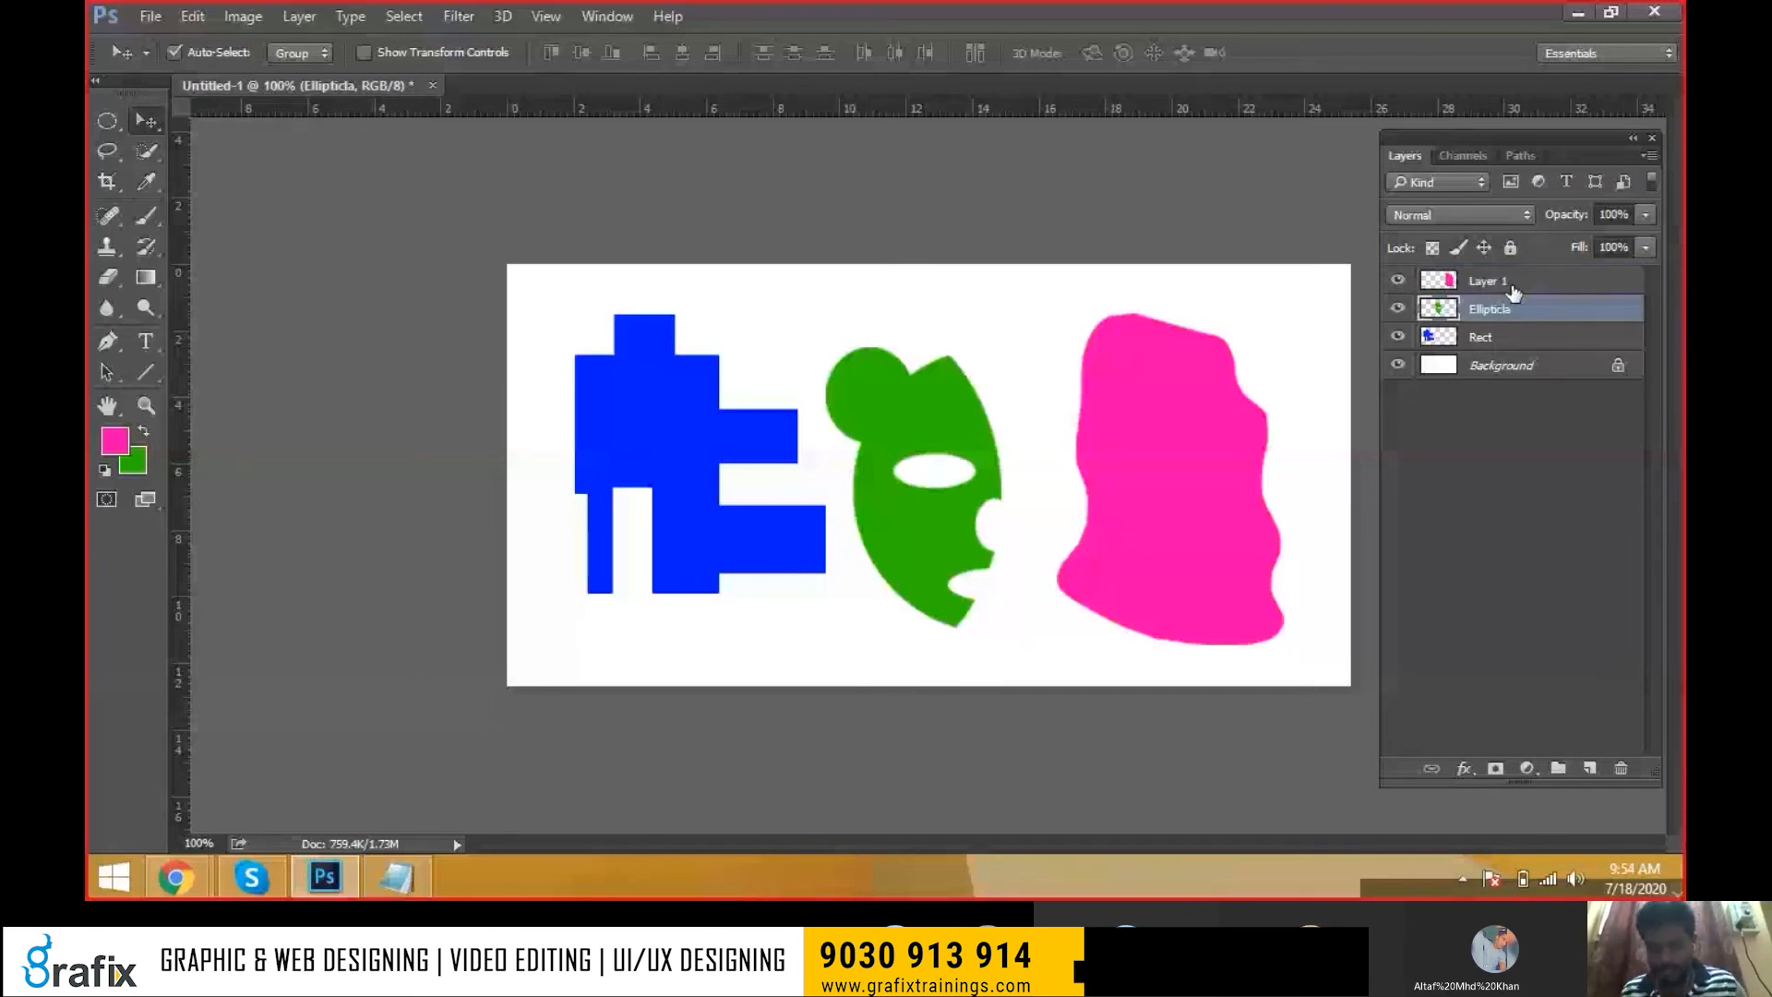
pyautogui.keyDown('ctrl'); pyautogui.click(1163, 535); pyautogui.keyUp('ctrl')
pyautogui.press('Delete')
pyautogui.press('Delete')
pyautogui.press('Delete')
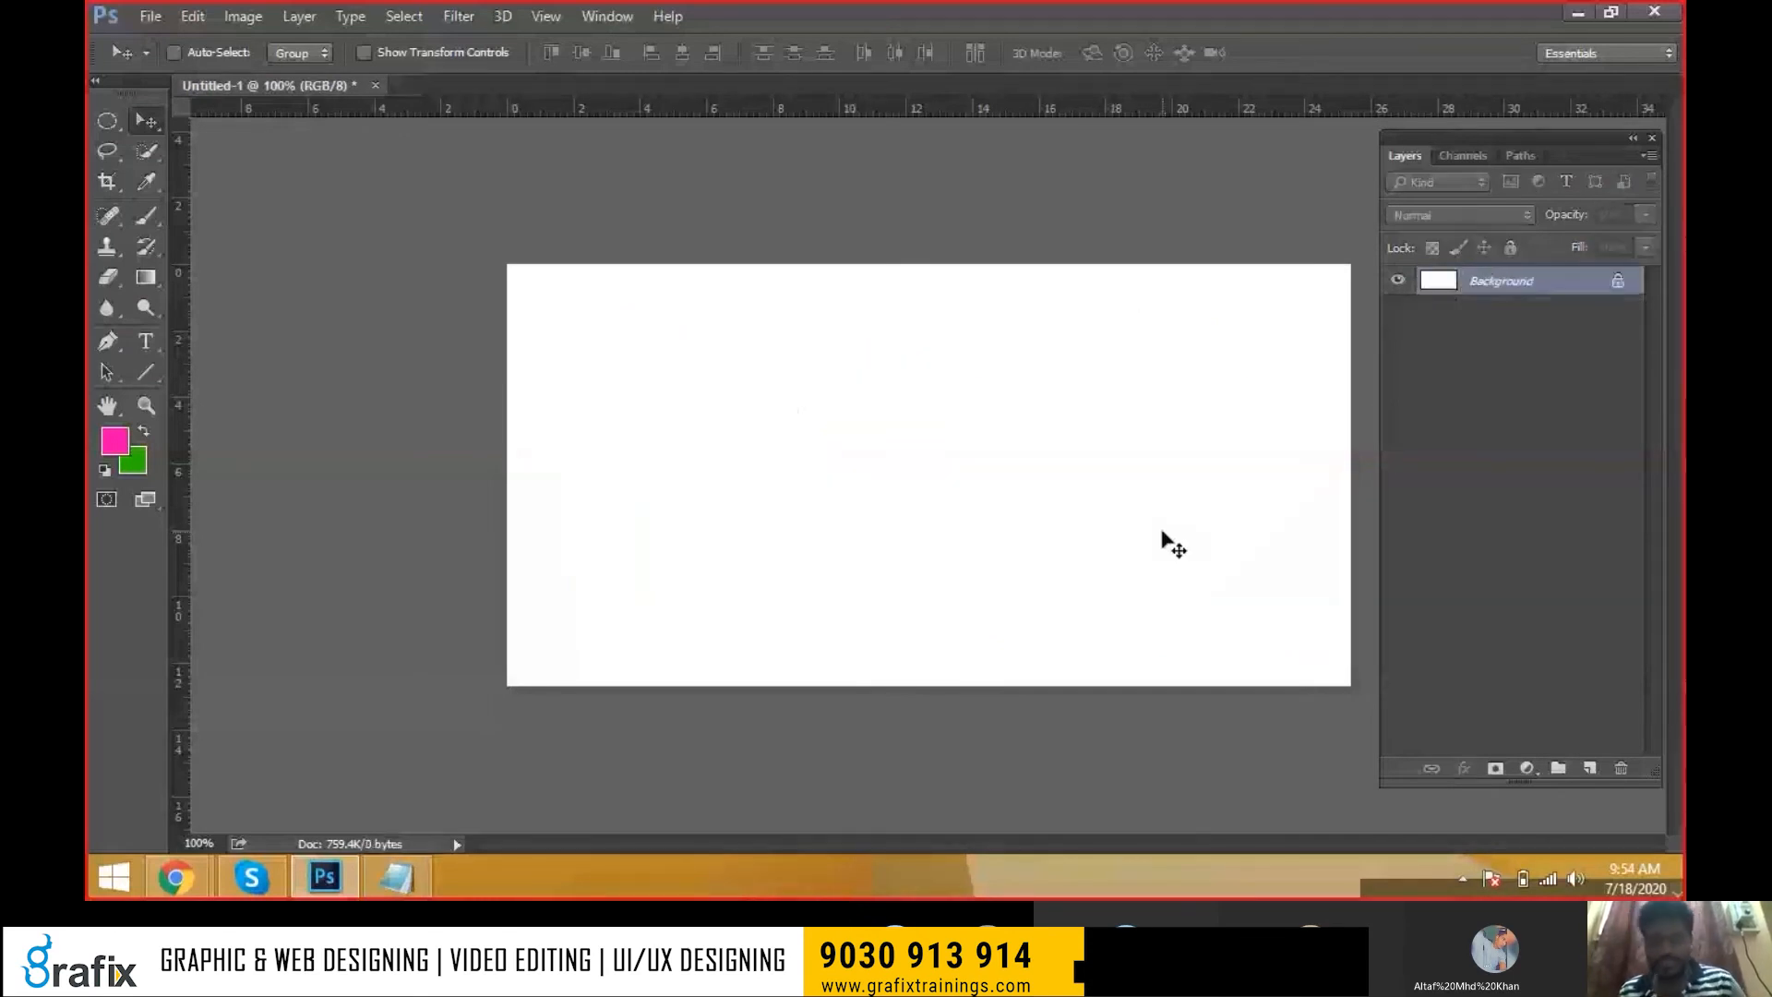
# Try the Polygonal Lasso on the blank canvas, and draw a wavy freehand Lasso outline in the canvas's lower-left area
pyautogui.click(99, 141)
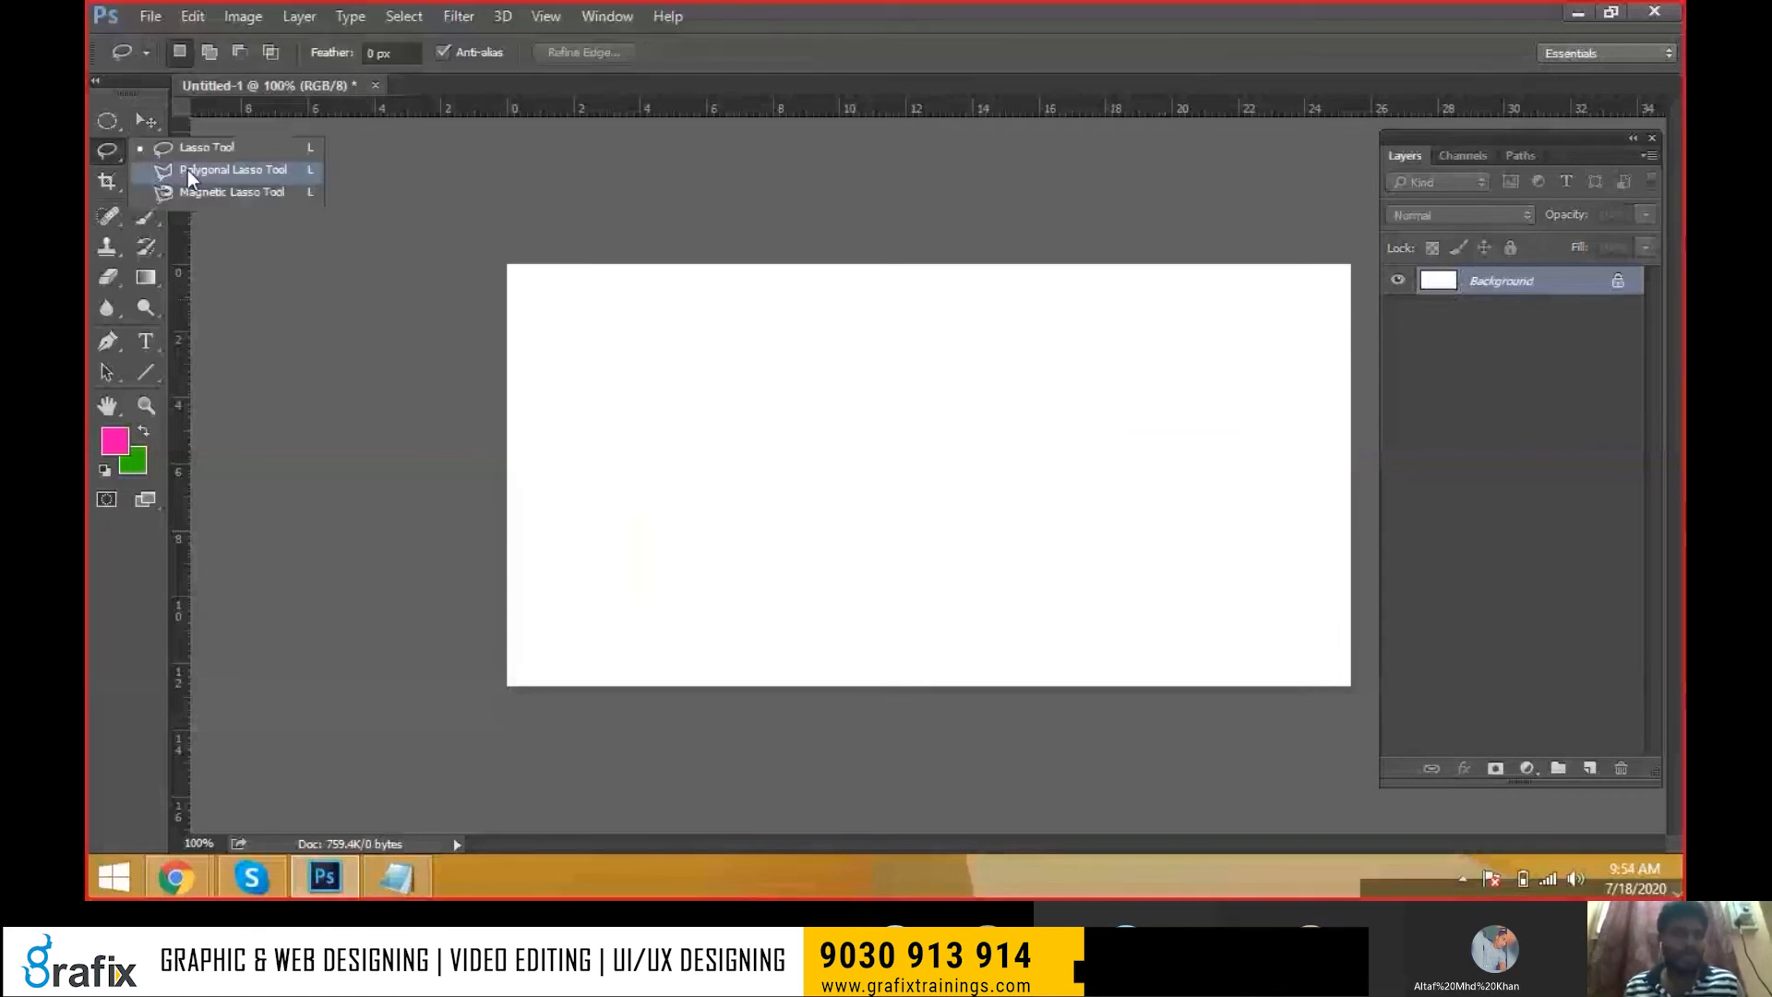
pyautogui.click(186, 170)
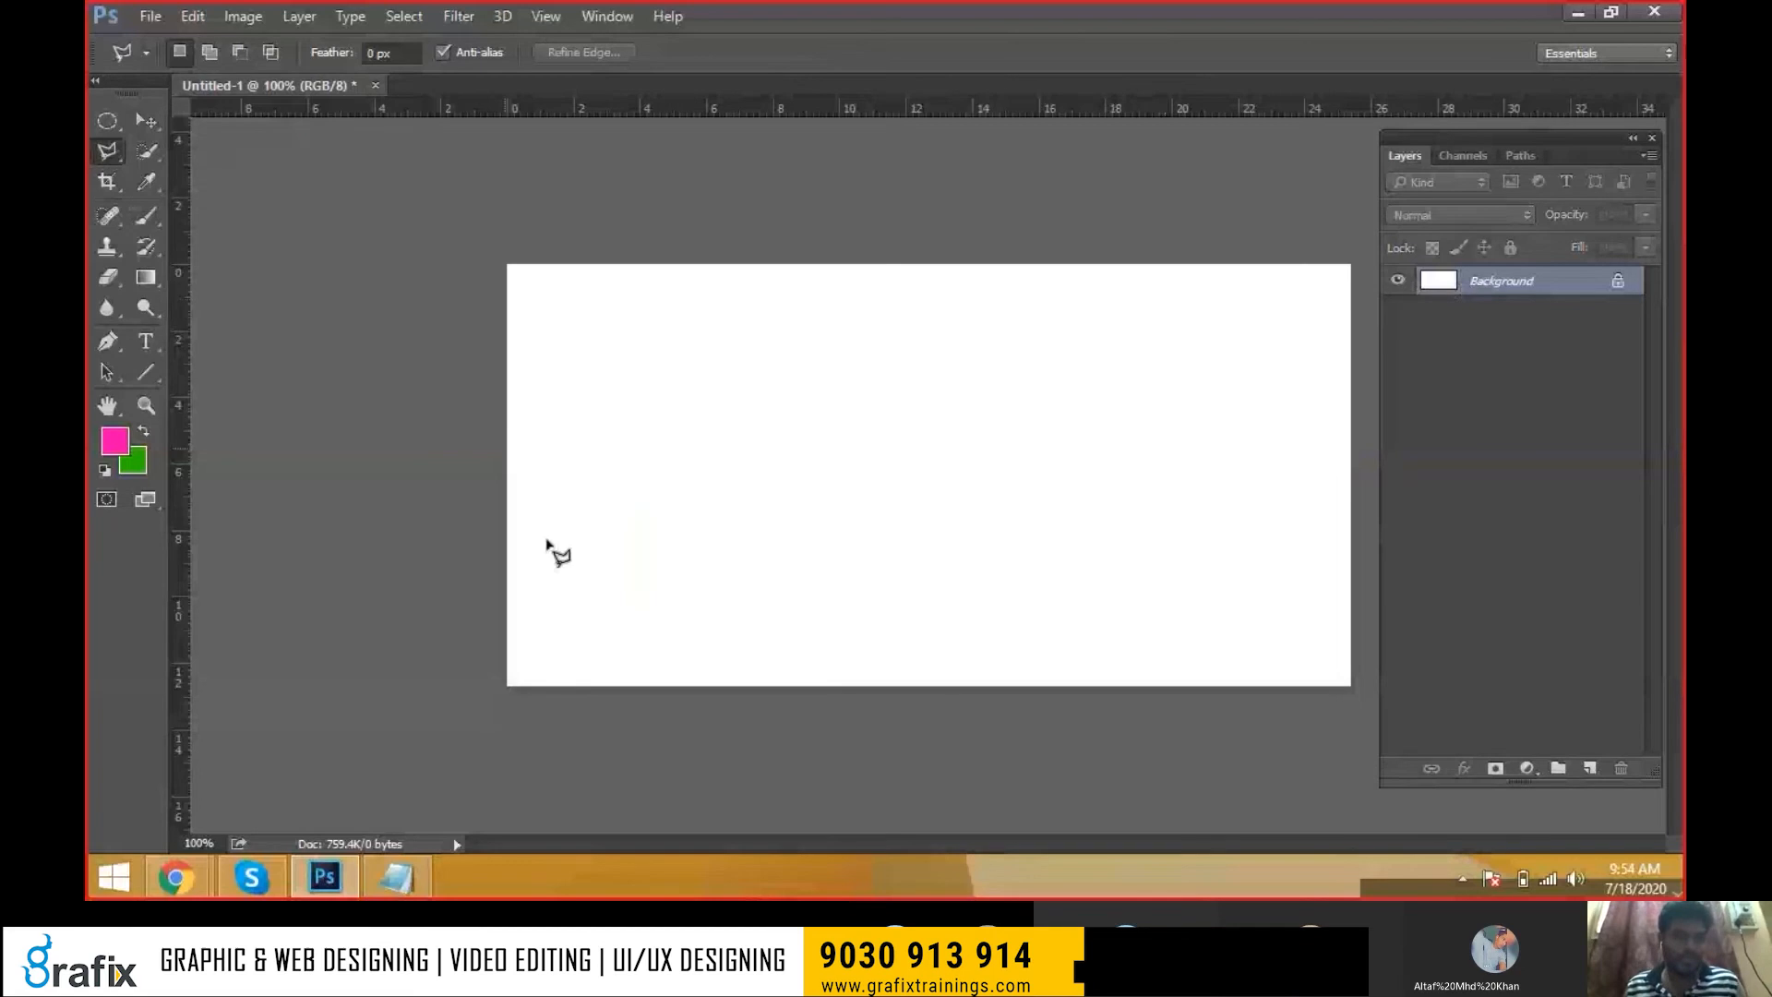
pyautogui.click(574, 601)
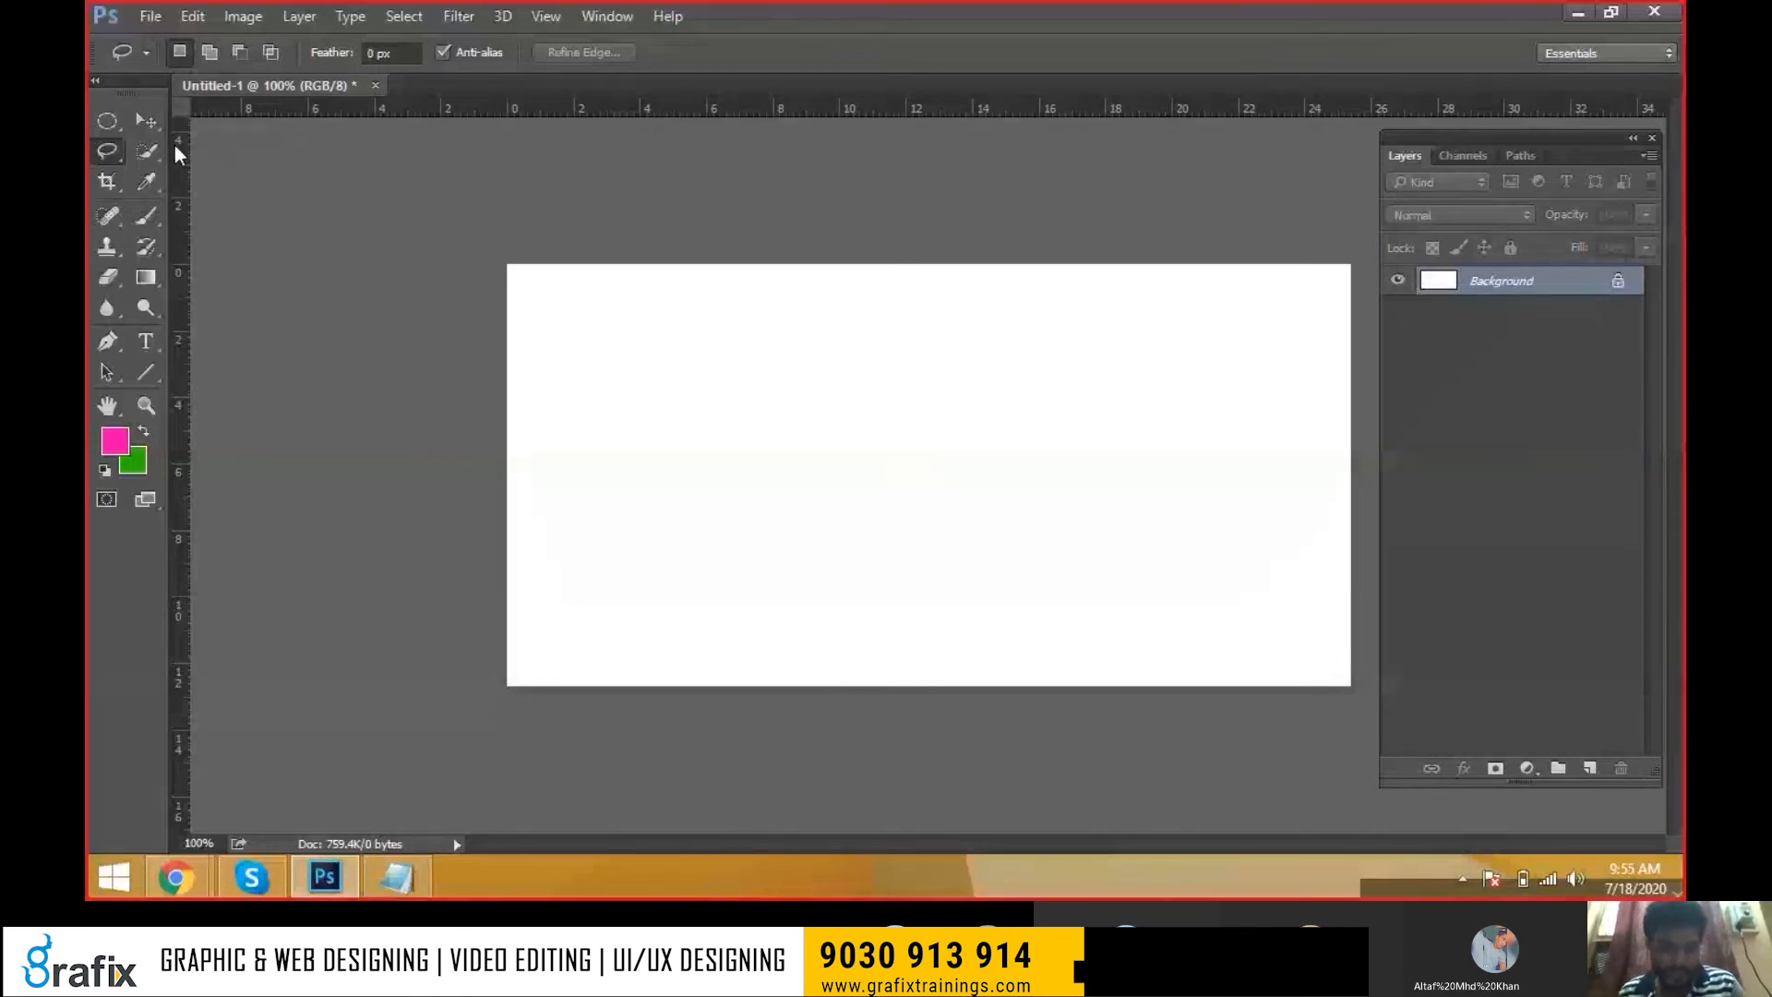
pyautogui.moveTo(595, 591)
pyautogui.mouseDown()
pyautogui.moveTo(873, 621)
pyautogui.moveTo(613, 604)
pyautogui.mouseUp()
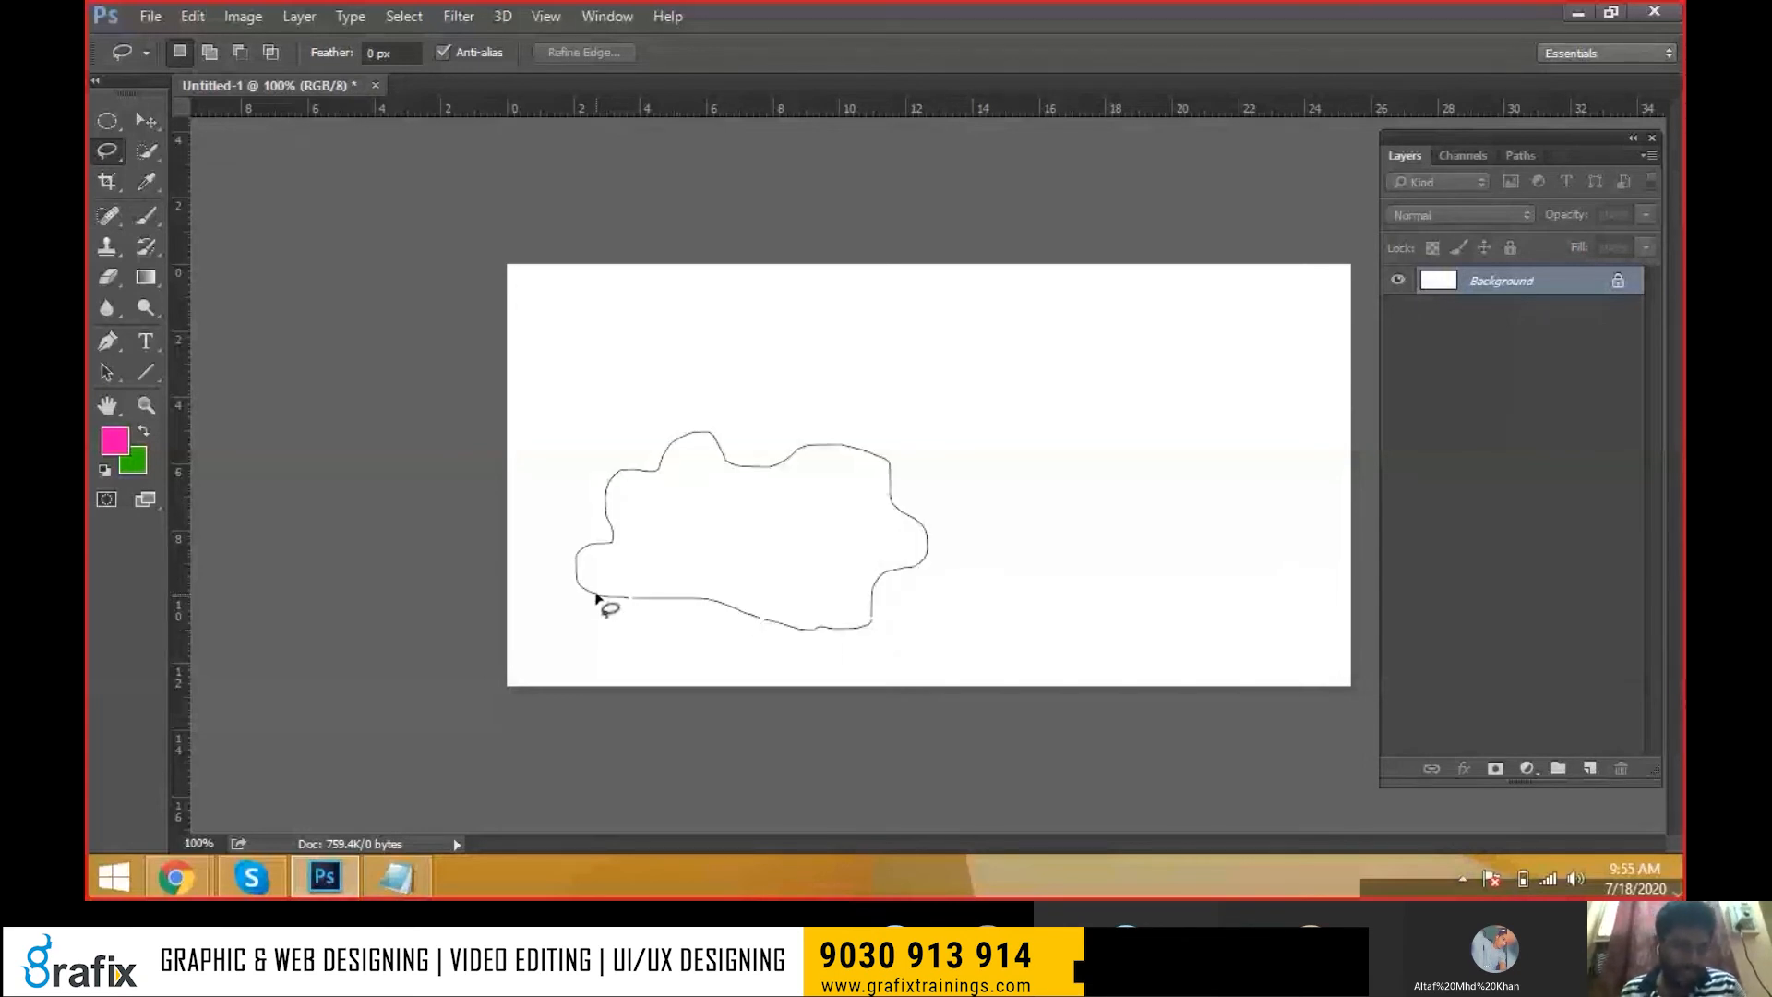
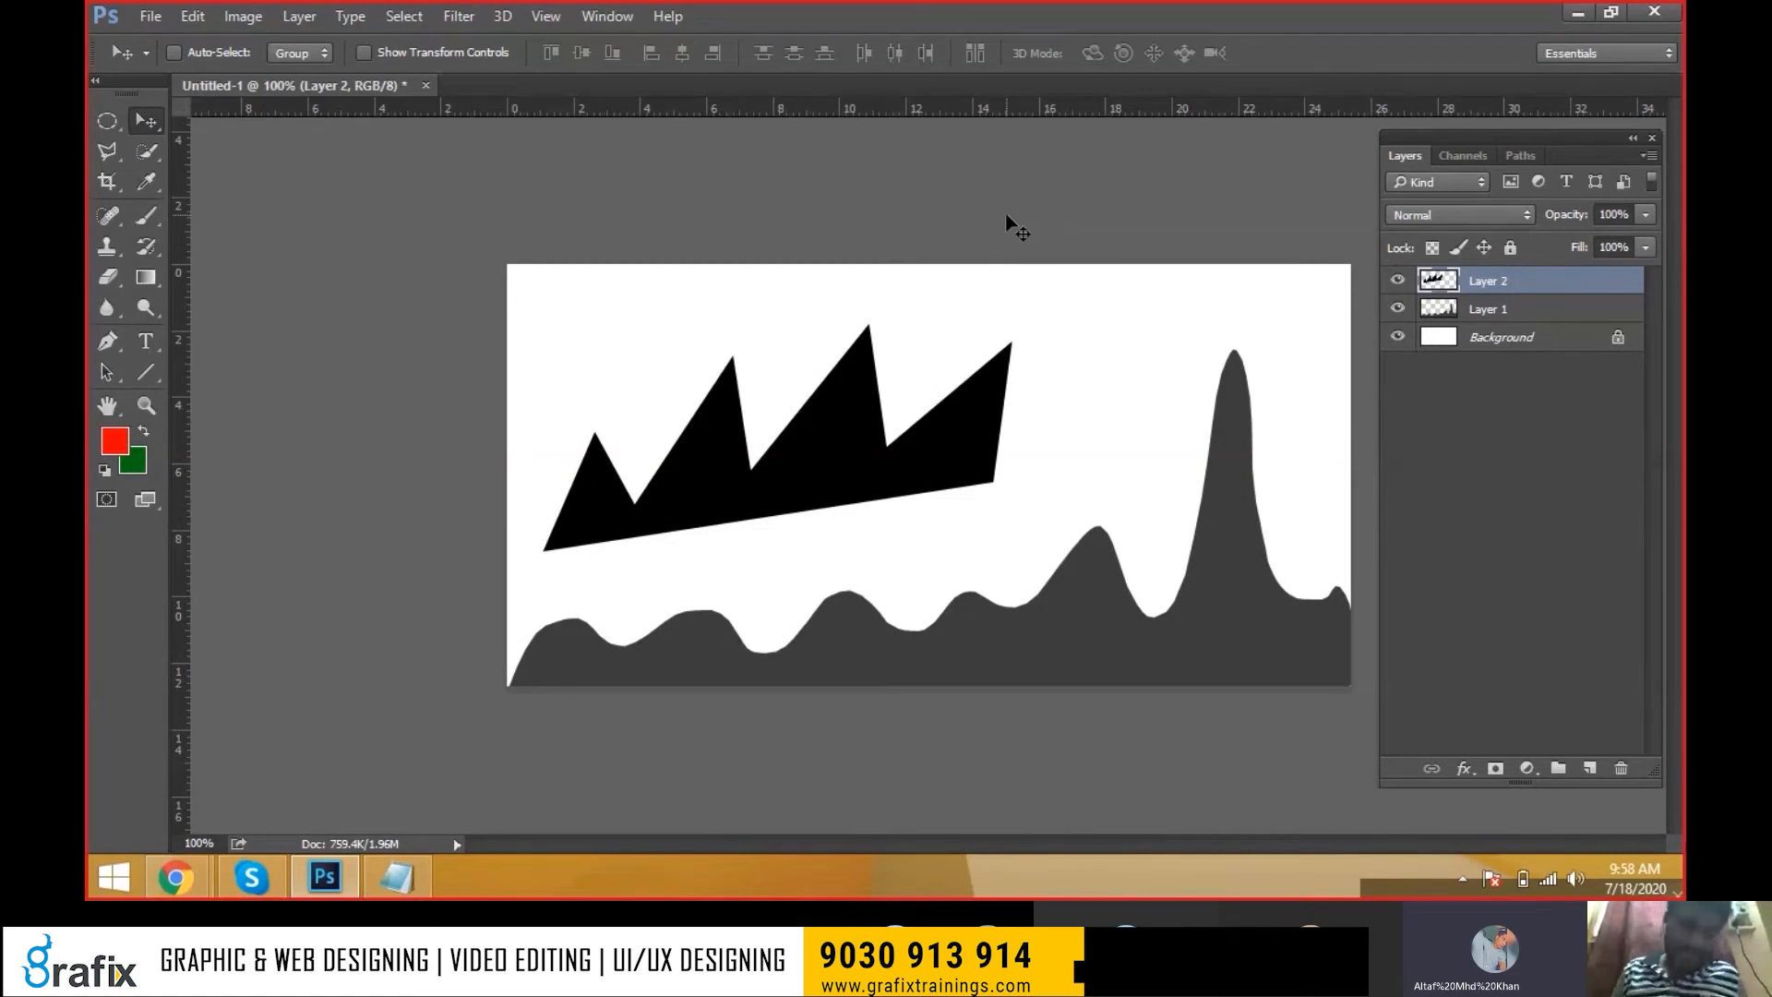
# Fill the jagged shape on Layer 2 with the green background colour and the red foreground colour, and delete that layer
pyautogui.hotkey('ctrl', 'shift', 'BackSpace')
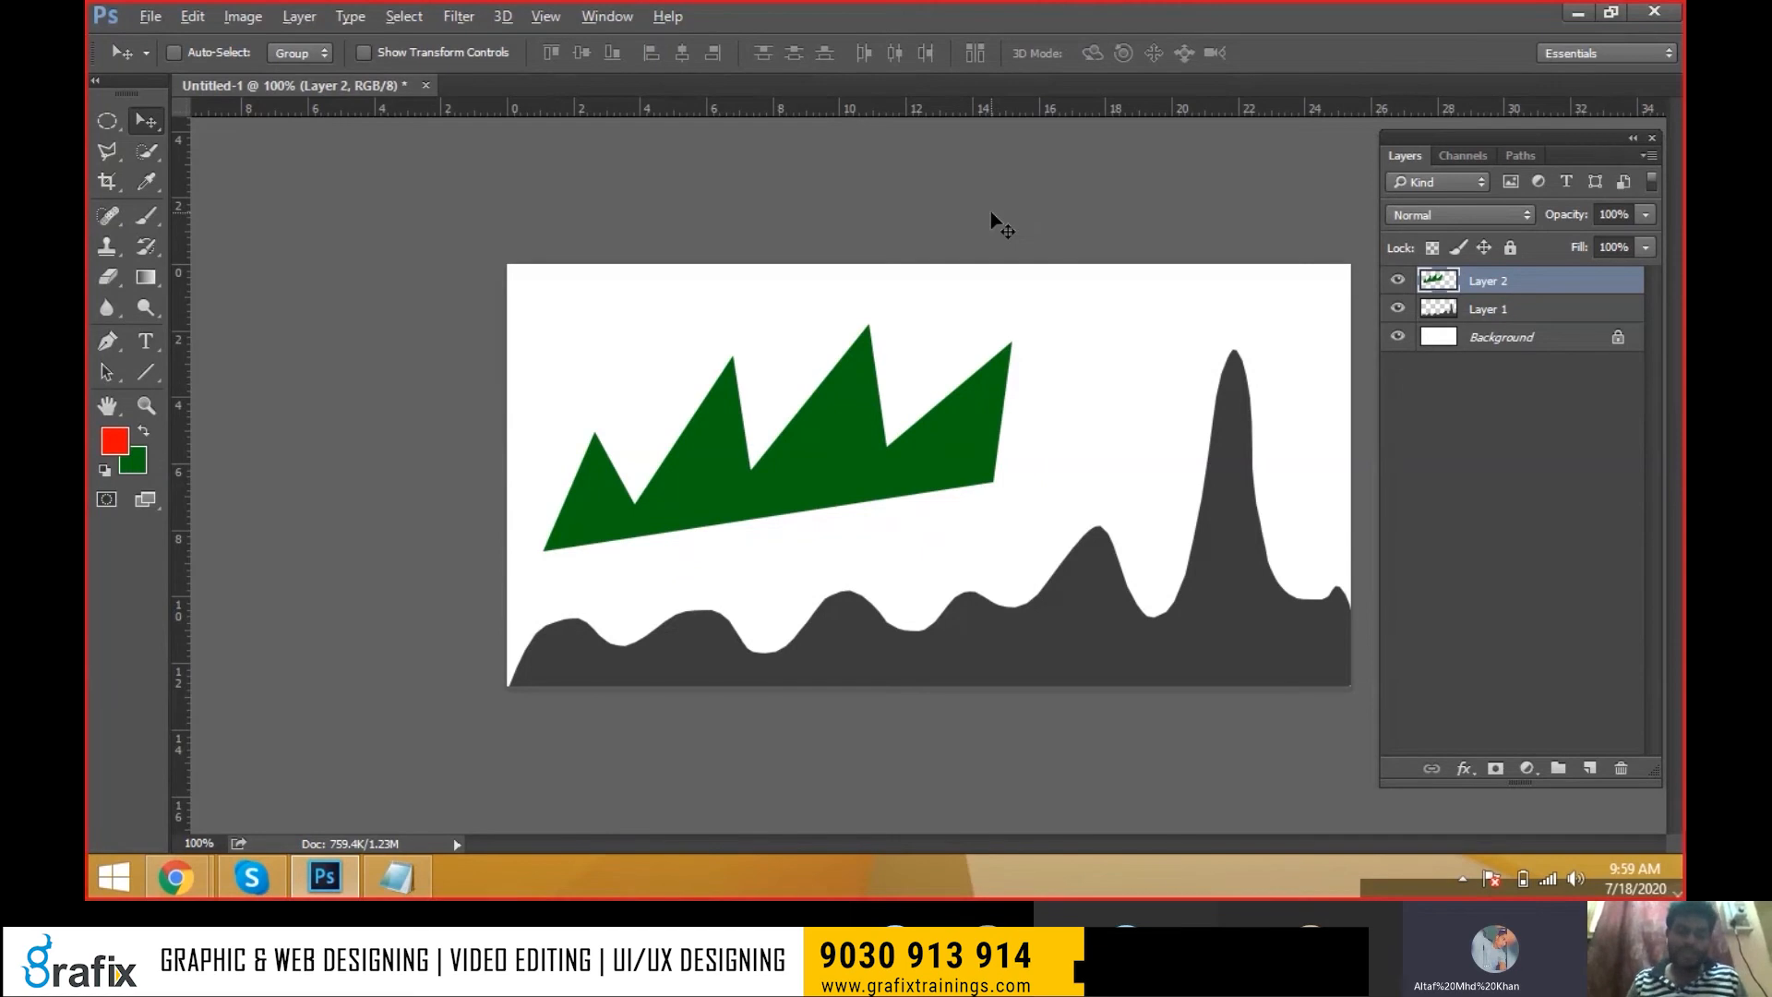
pyautogui.hotkey('shift', 'alt', 'BackSpace')
pyautogui.press('Delete')
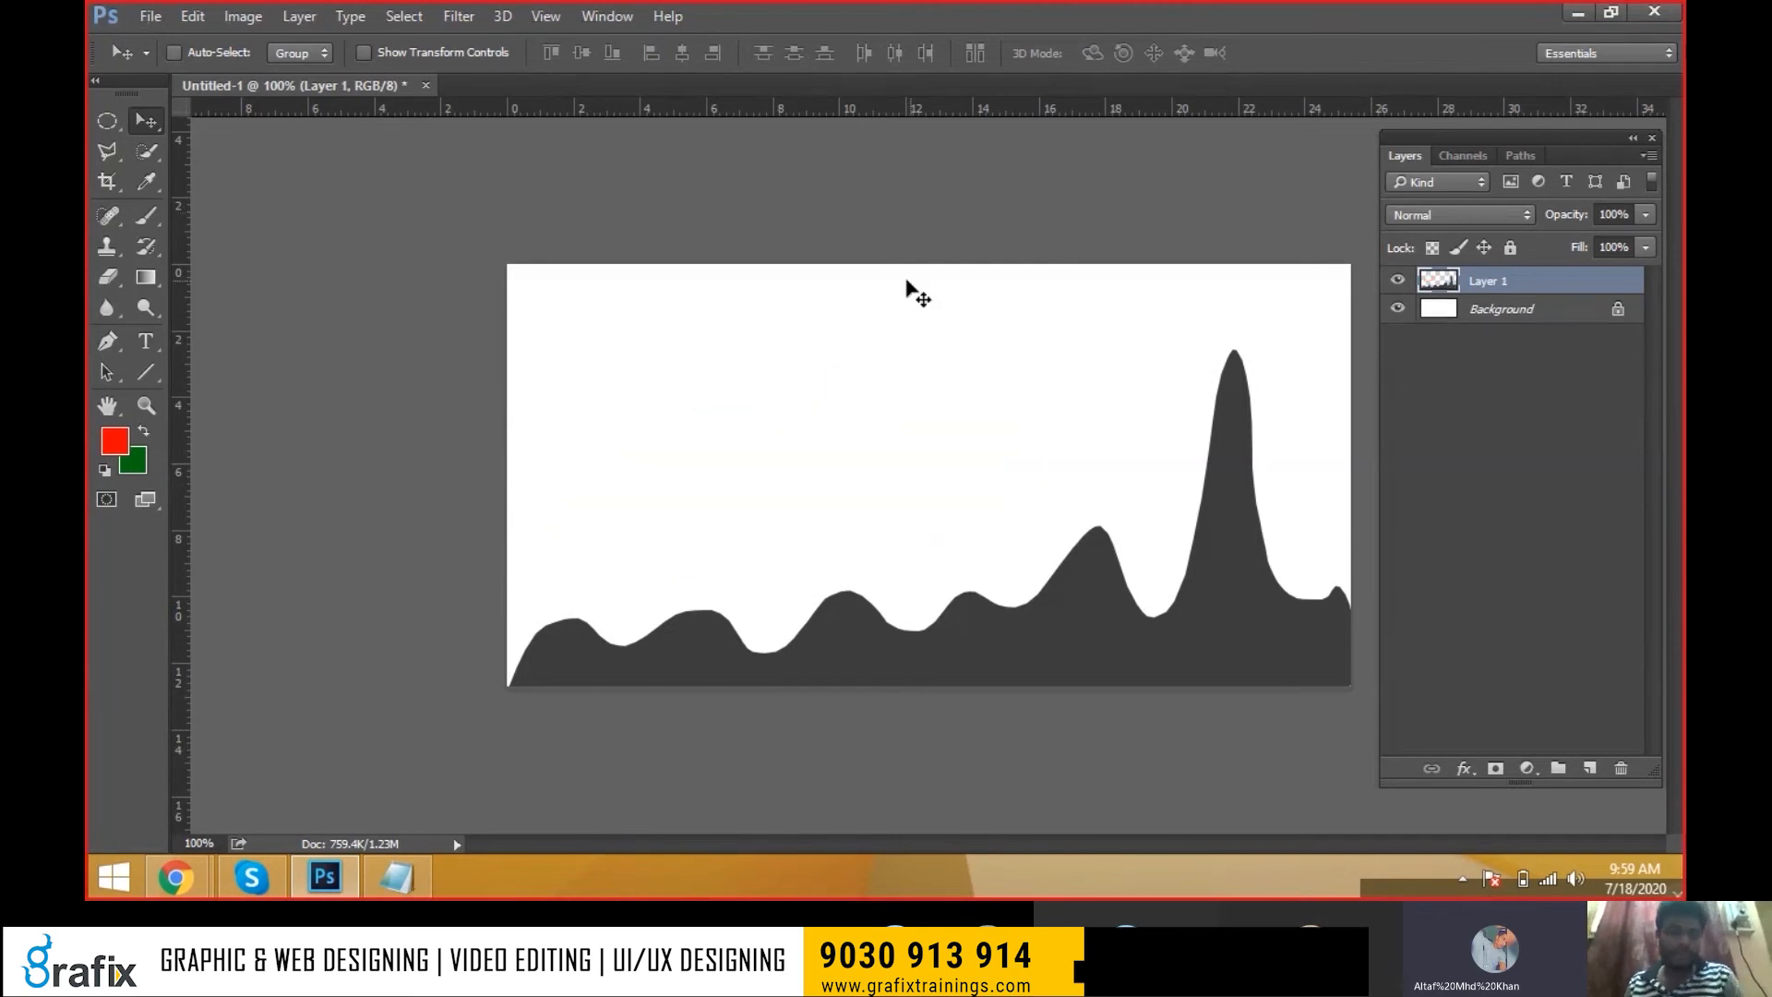
# Trace a closed outline with the Magnetic Lasso in the empty white area above the grey hills
pyautogui.click(123, 160)
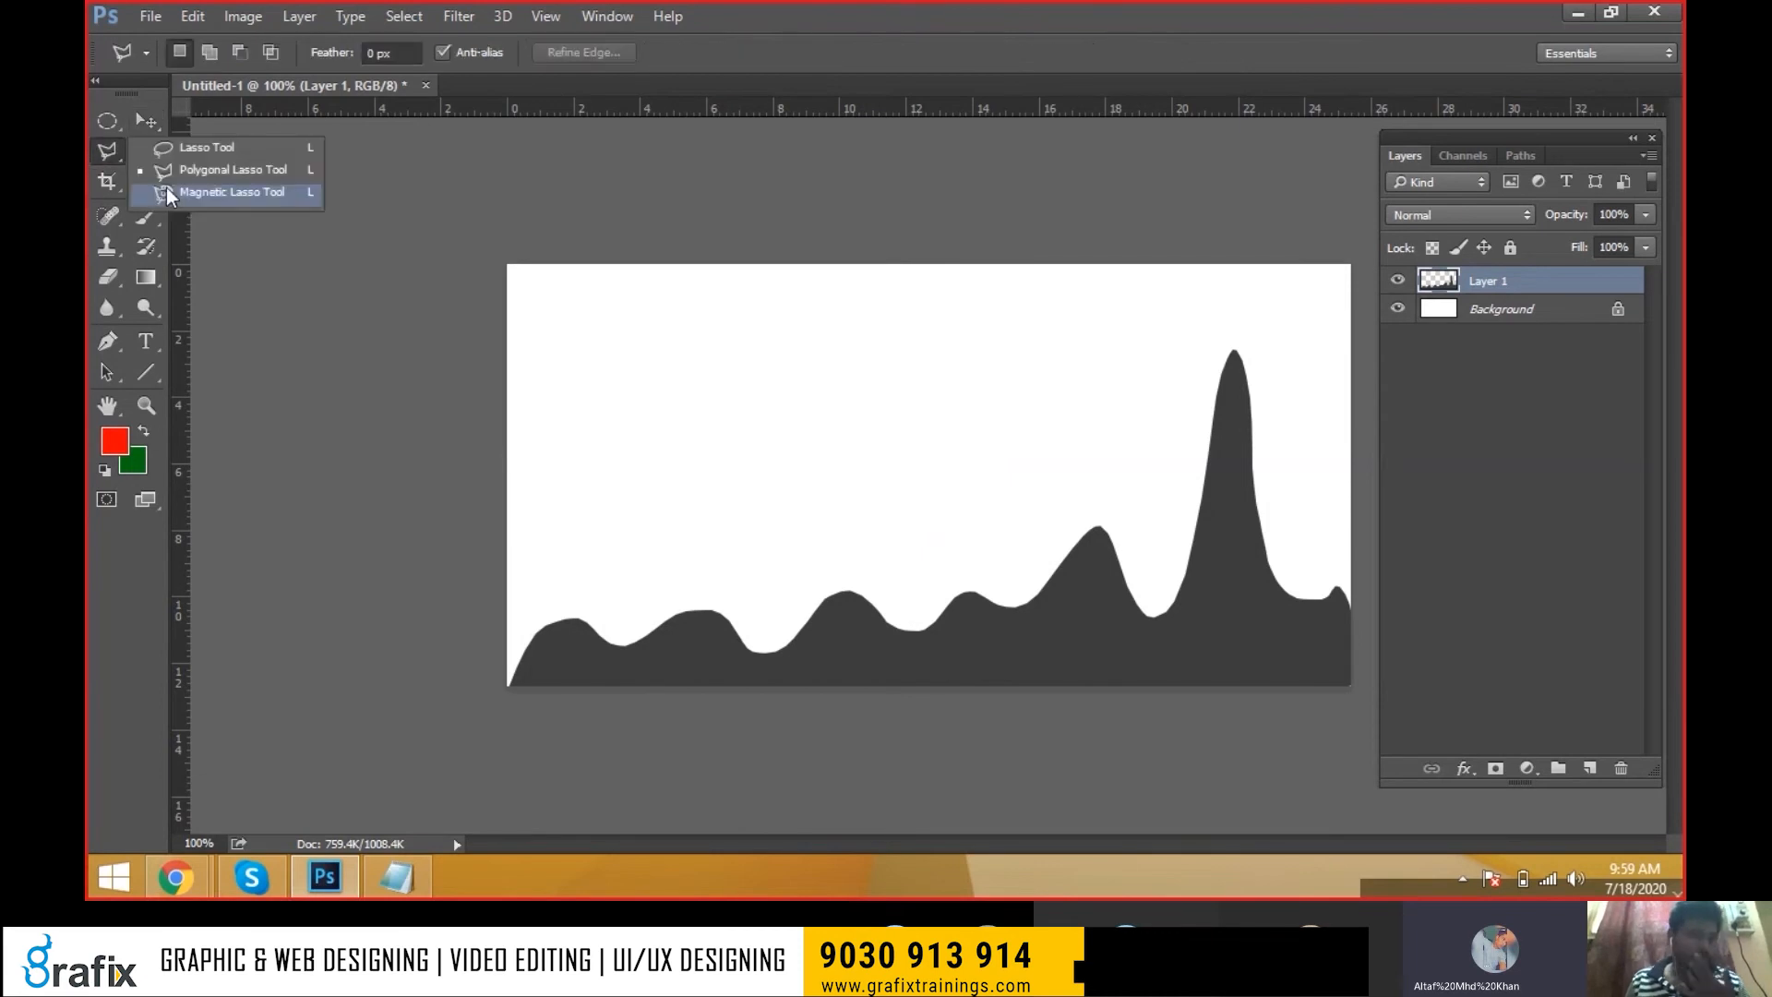
pyautogui.click(187, 194)
pyautogui.click(604, 531)
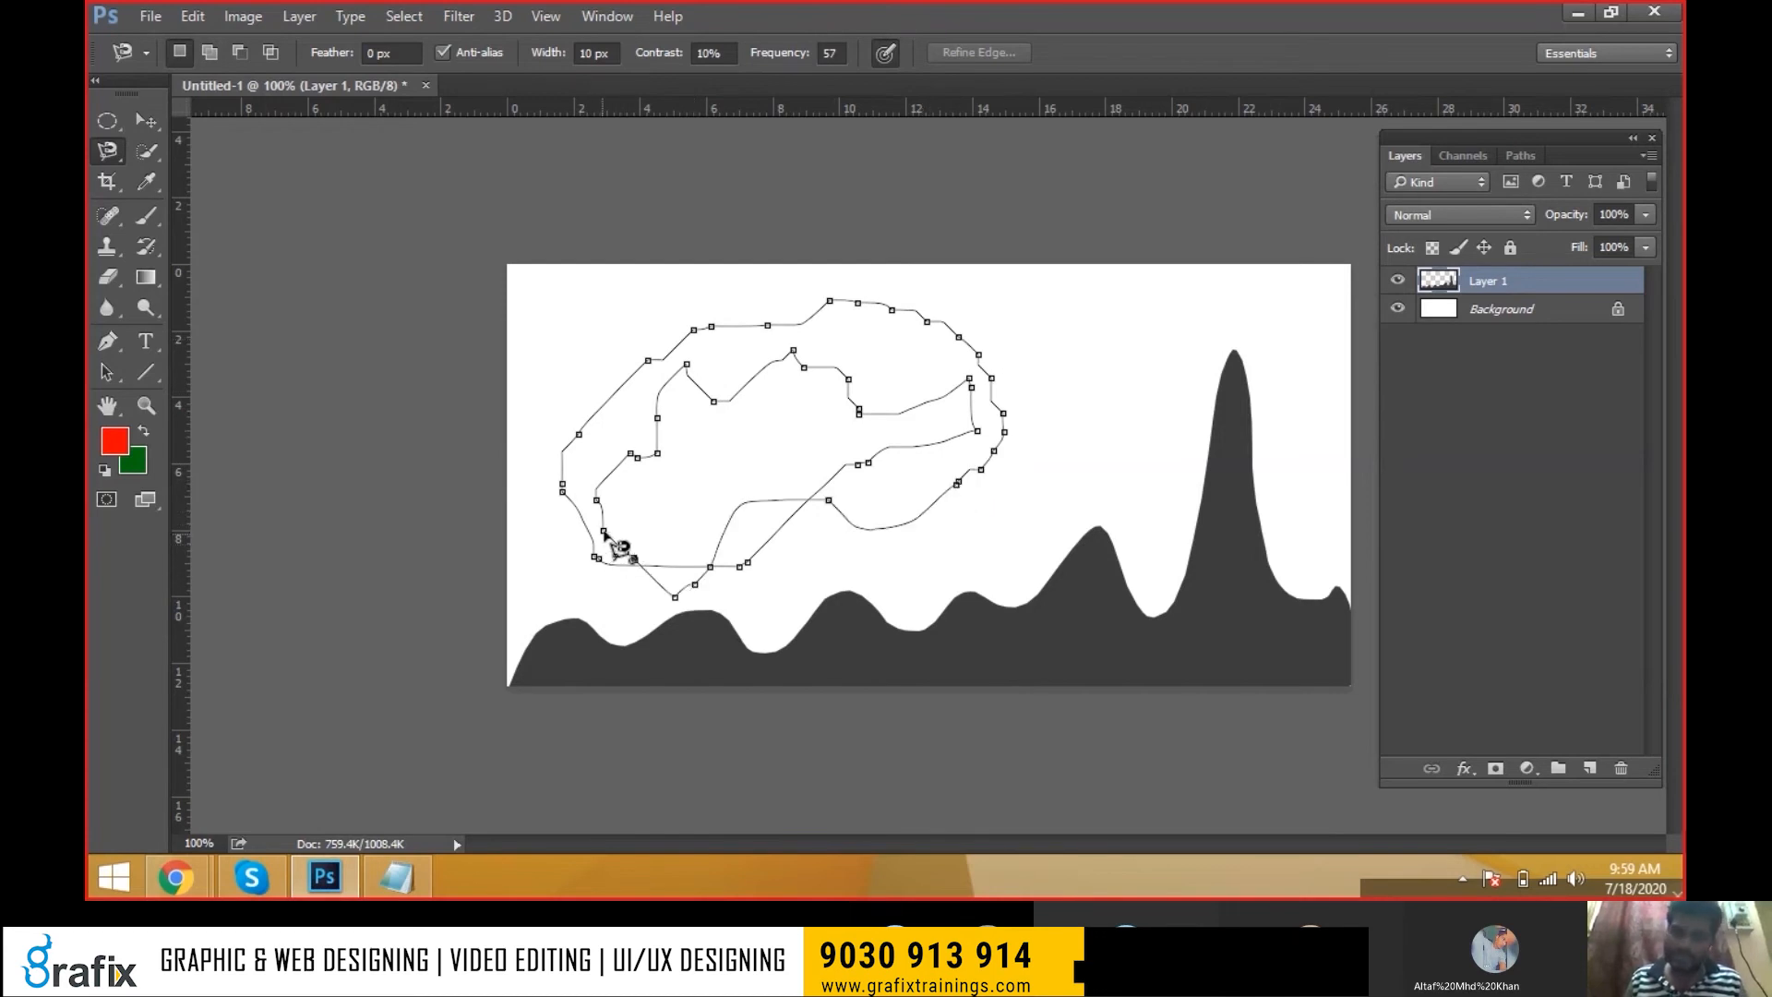
pyautogui.click(621, 551)
# Trace a Magnetic Lasso selection along the tops of the grey hills and across the tall peak, and deselect it
pyautogui.click(637, 566)
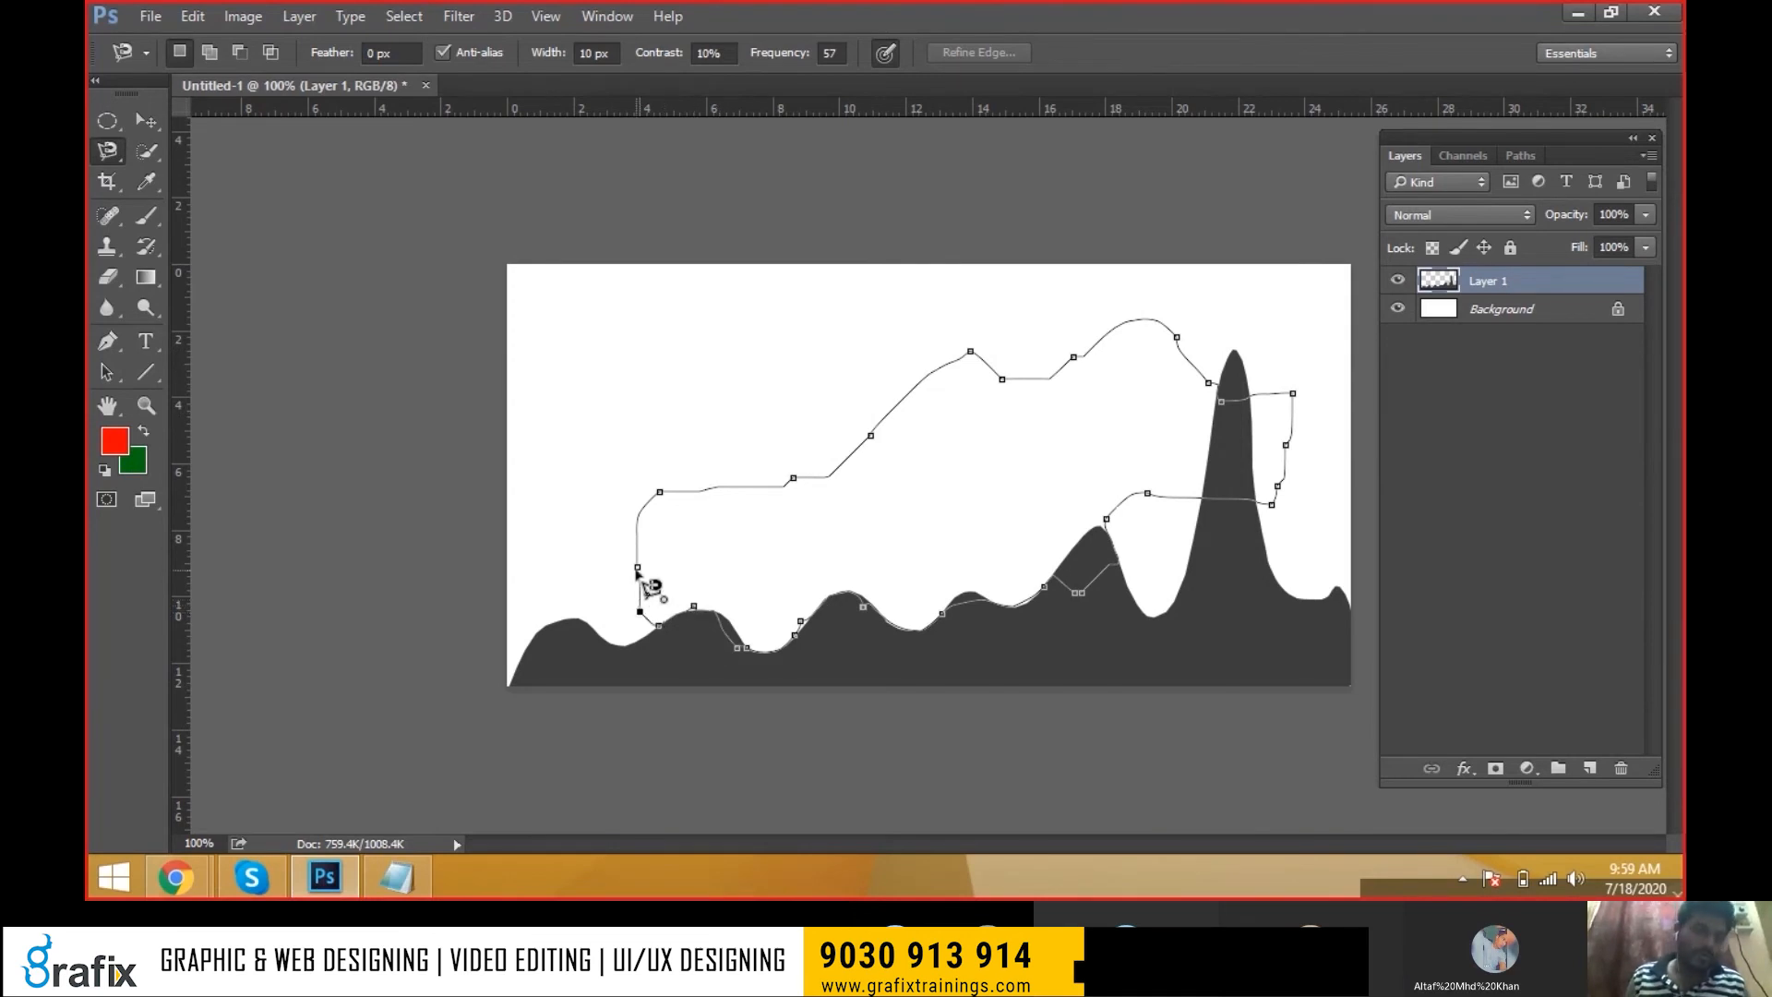
pyautogui.click(638, 569)
pyautogui.hotkey('ctrl', 'd')
# Trace another Magnetic Lasso selection through the white area above the hills and over the tall peak, and deselect it
pyautogui.click(638, 525)
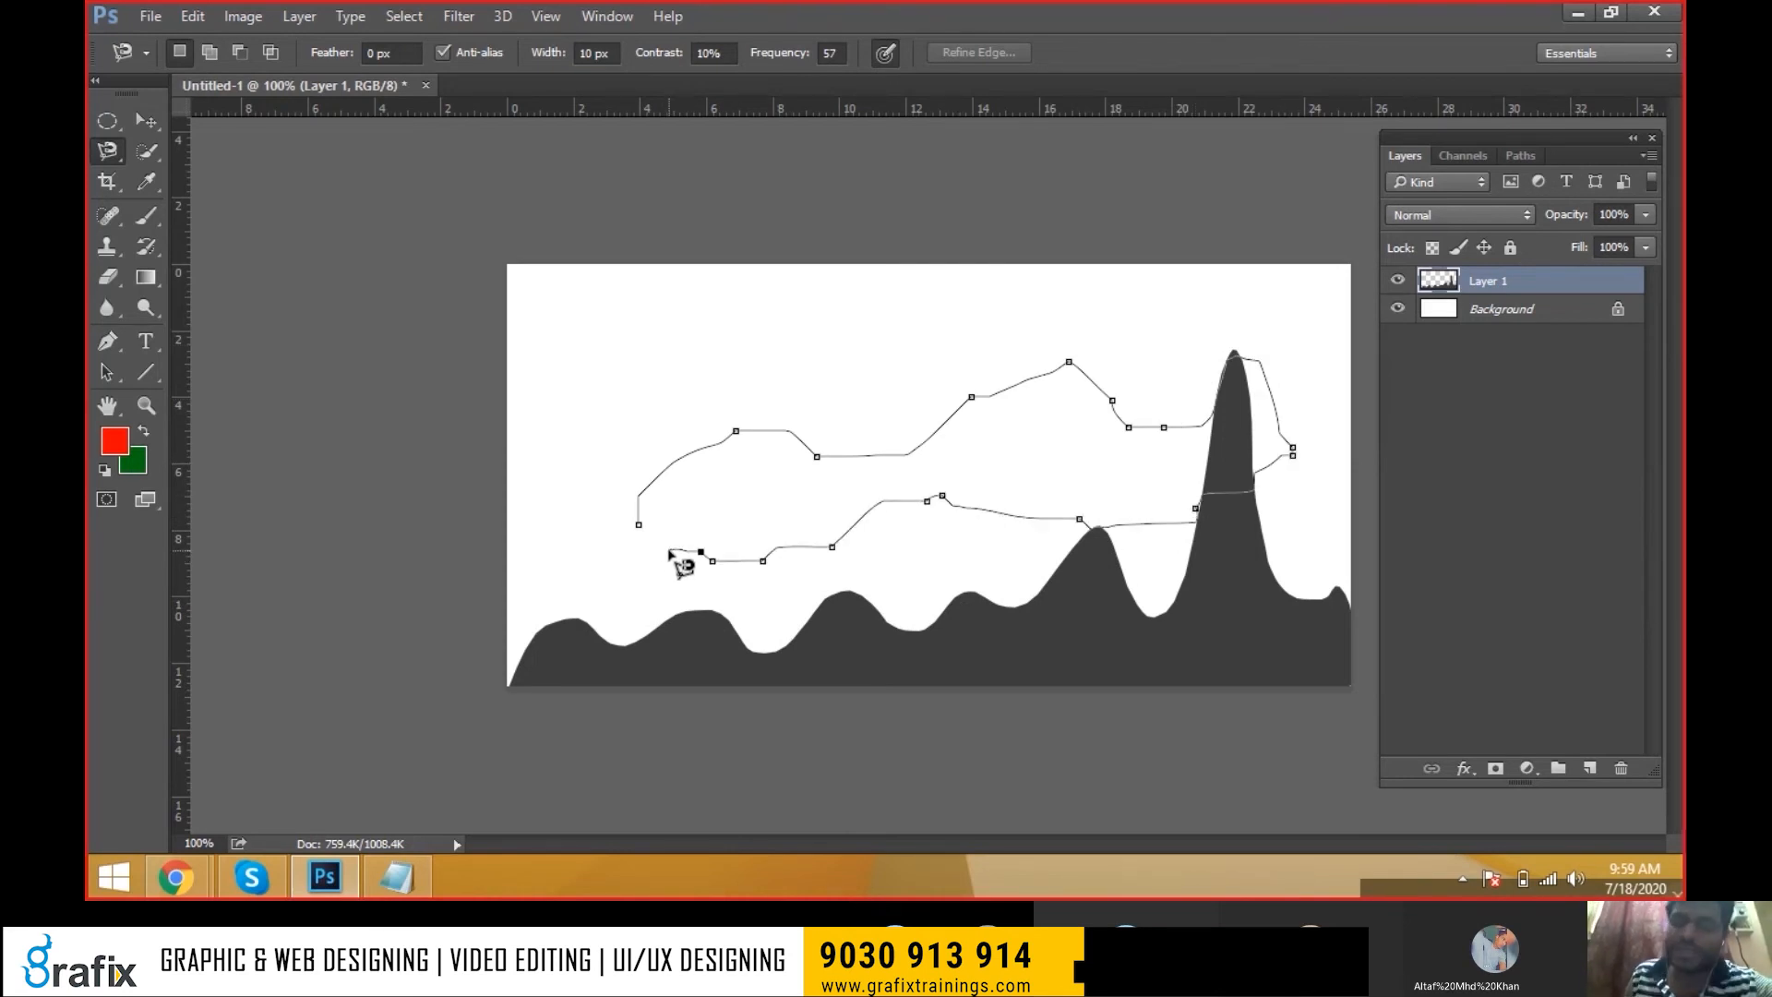
pyautogui.doubleClick(655, 545)
pyautogui.hotkey('ctrl', 'd')
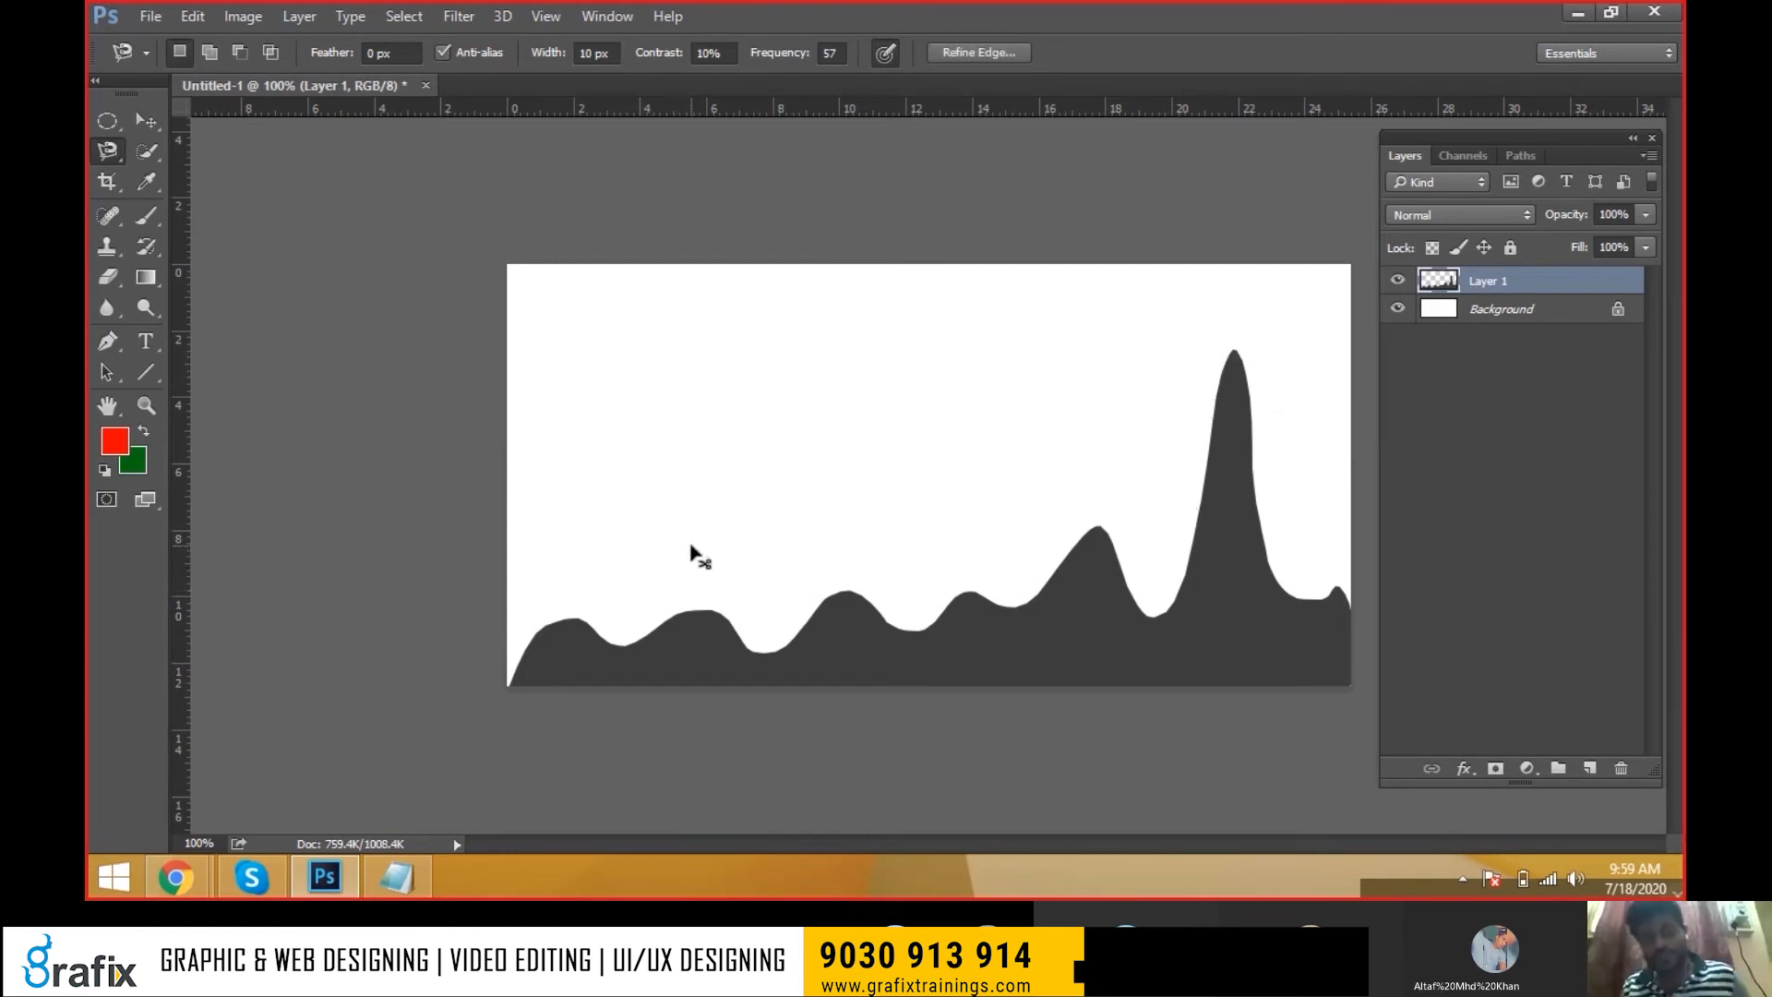
# Change from the Magnetic Lasso to the Move tool, and cycle the screen mode through full screen back to the standard view
pyautogui.rightClick(121, 163)
pyautogui.click(178, 201)
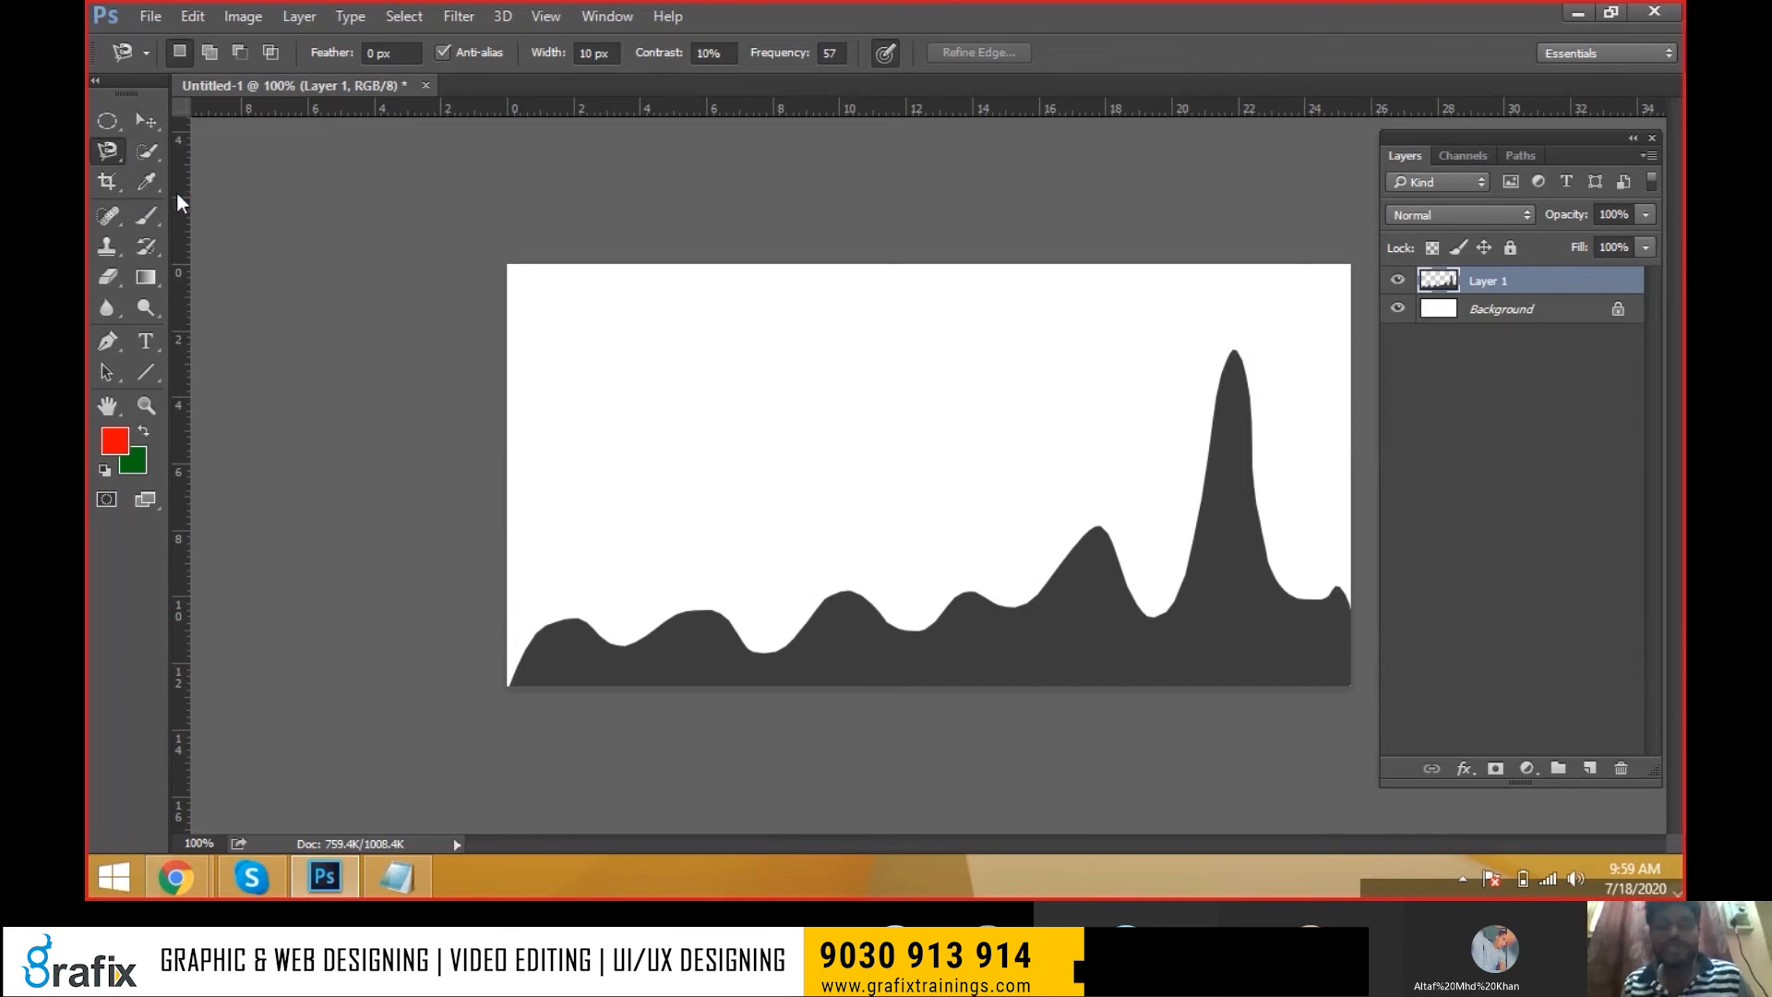
pyautogui.press('v')
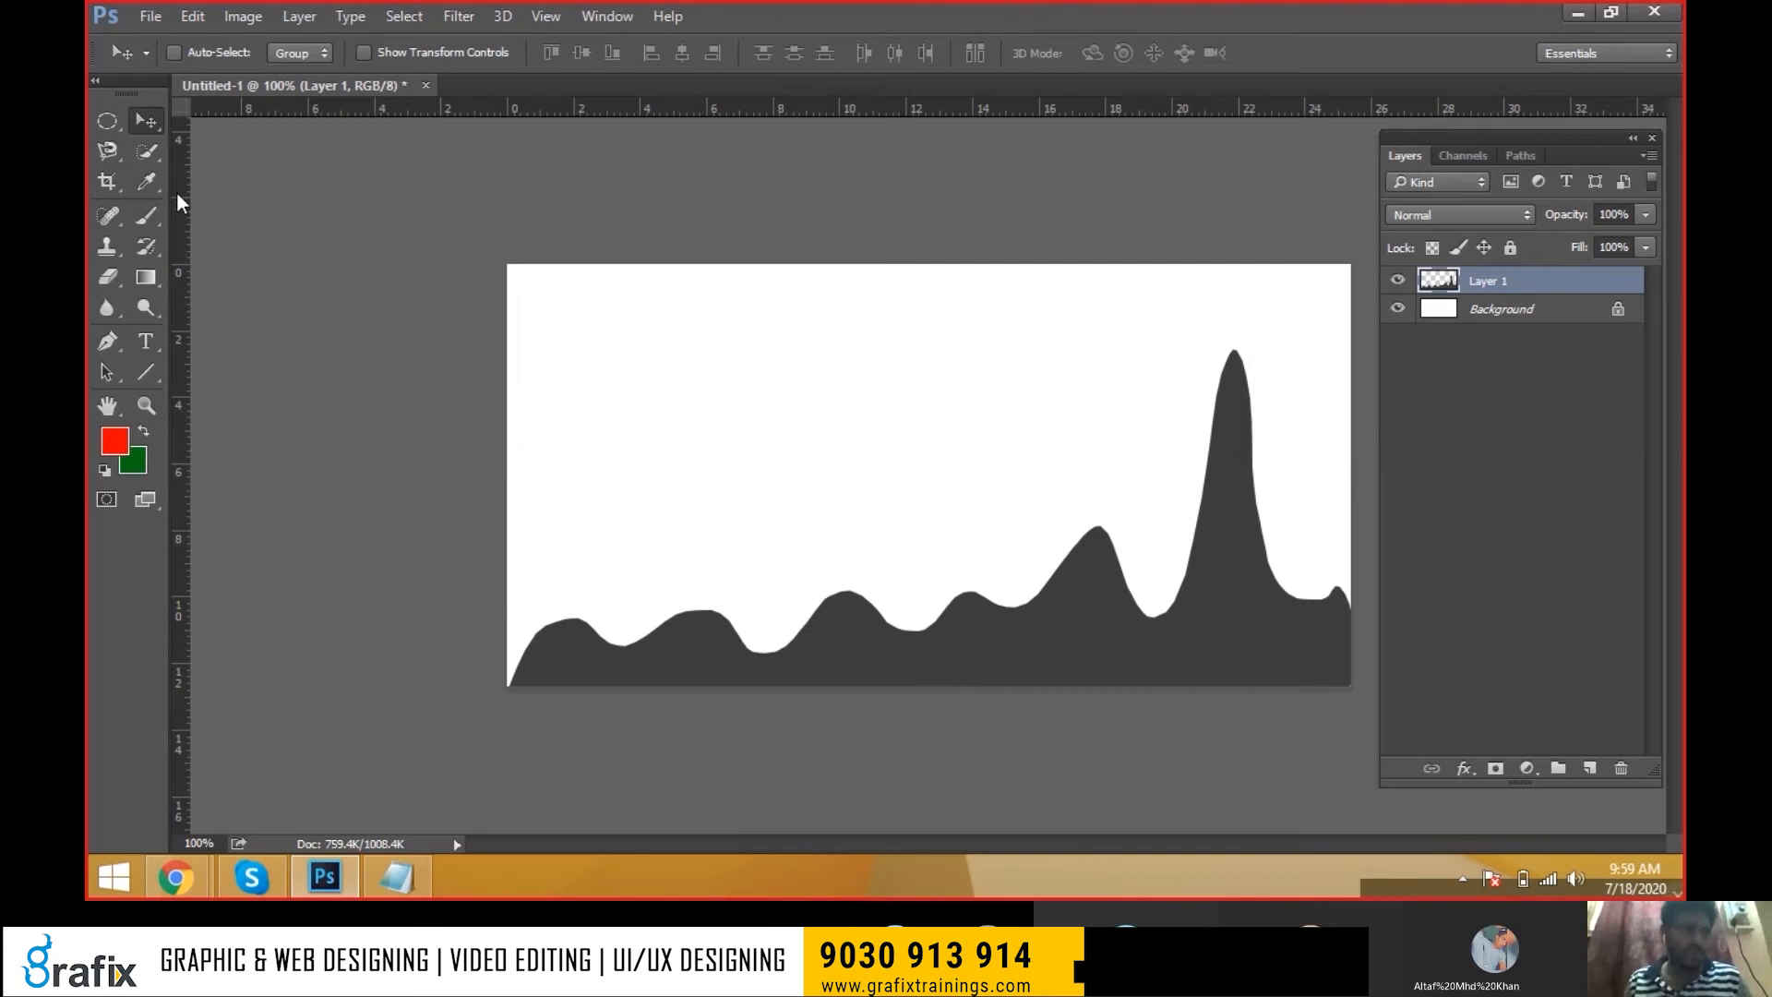
pyautogui.press('f')
pyautogui.press('f')
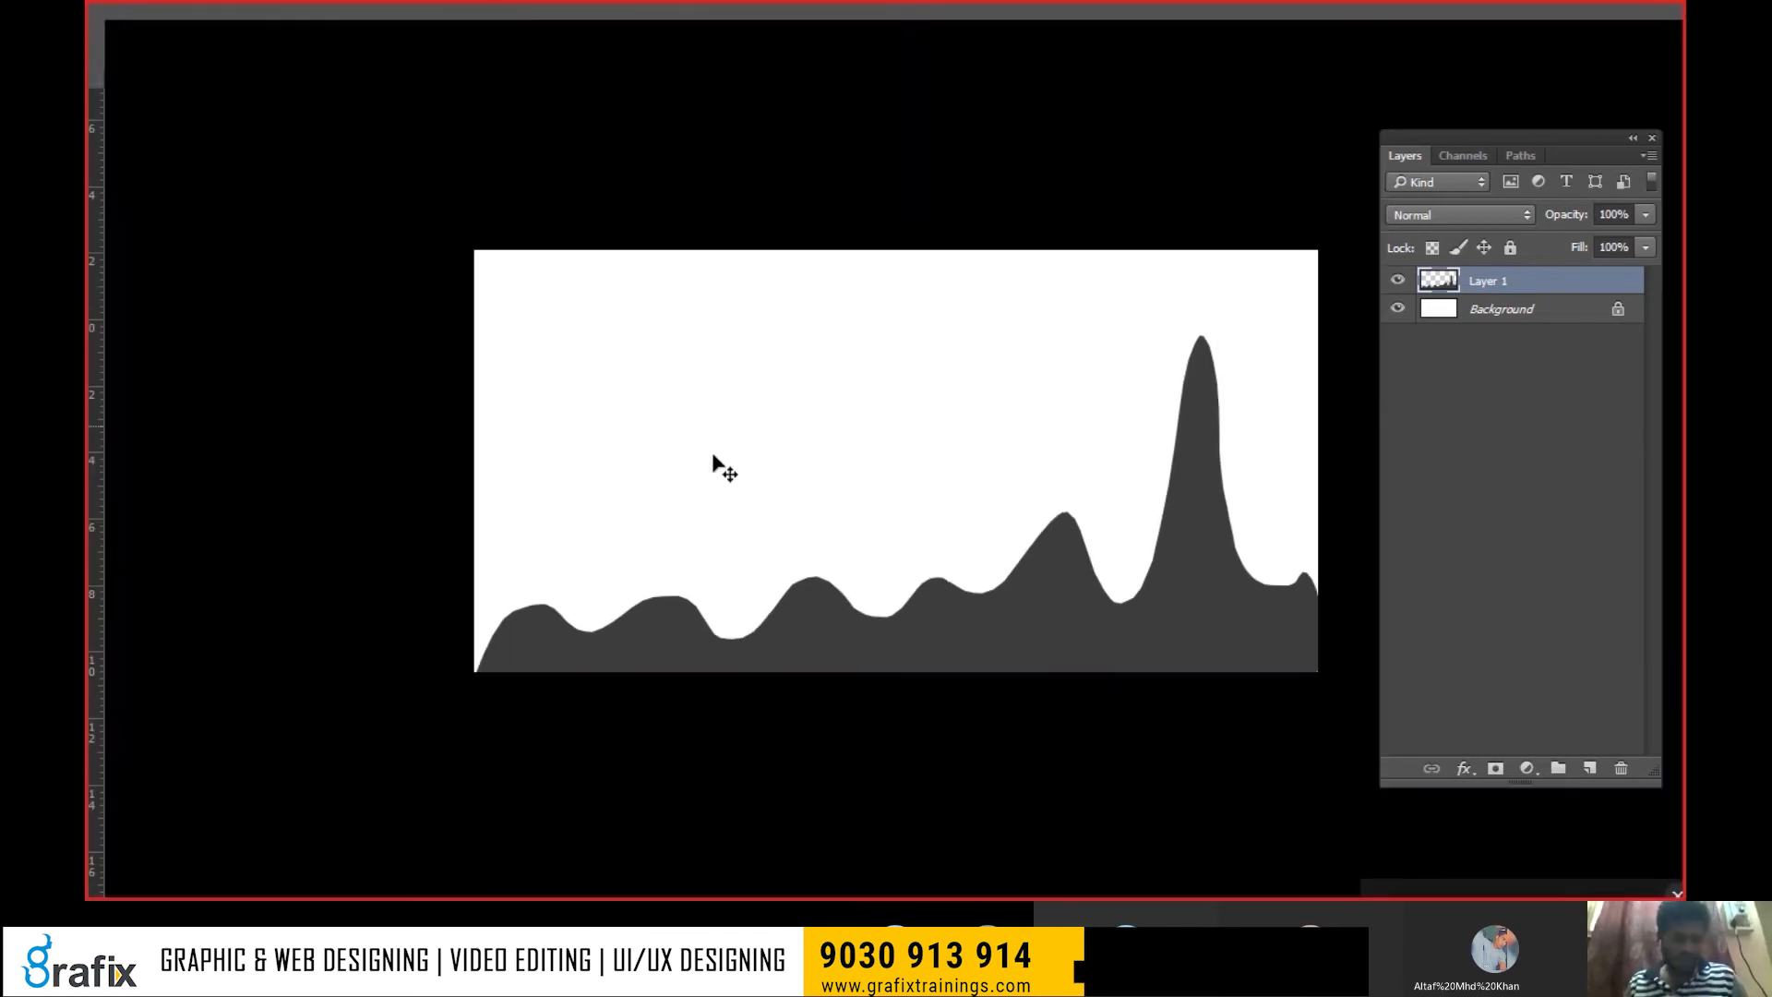
pyautogui.press('f')
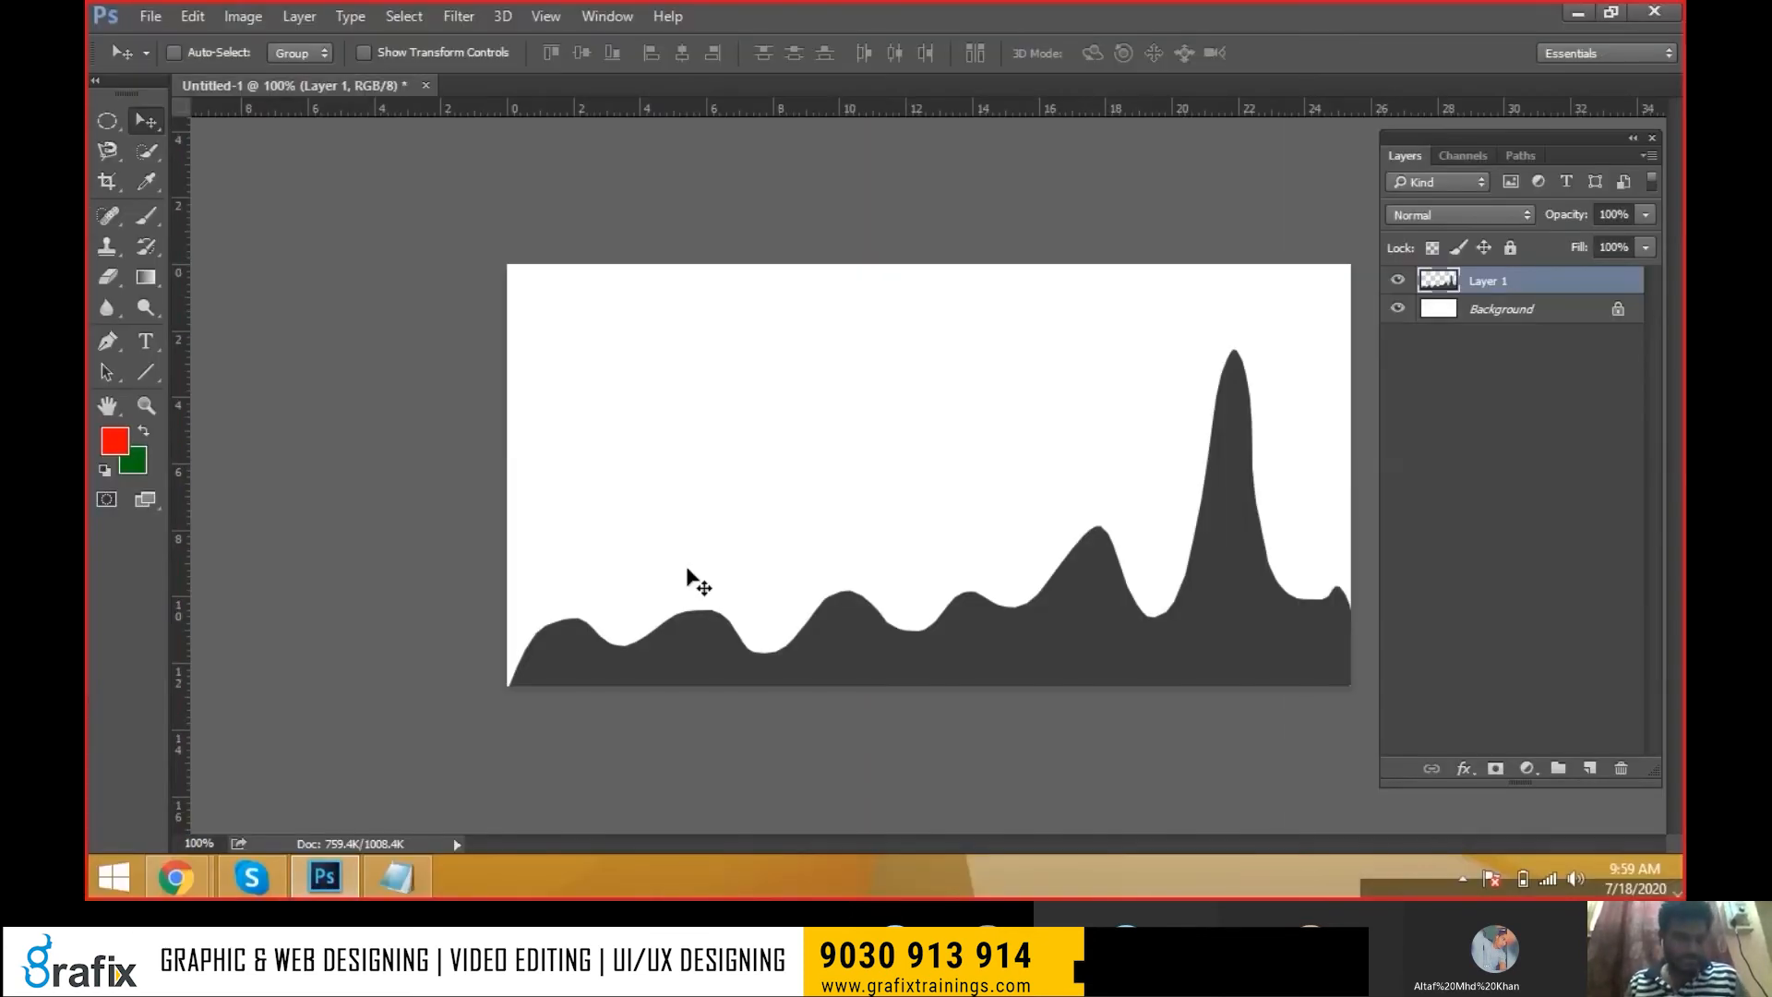
# Switch to the Chrome window and open google.com
pyautogui.moveTo(203, 872)
pyautogui.click(453, 788)
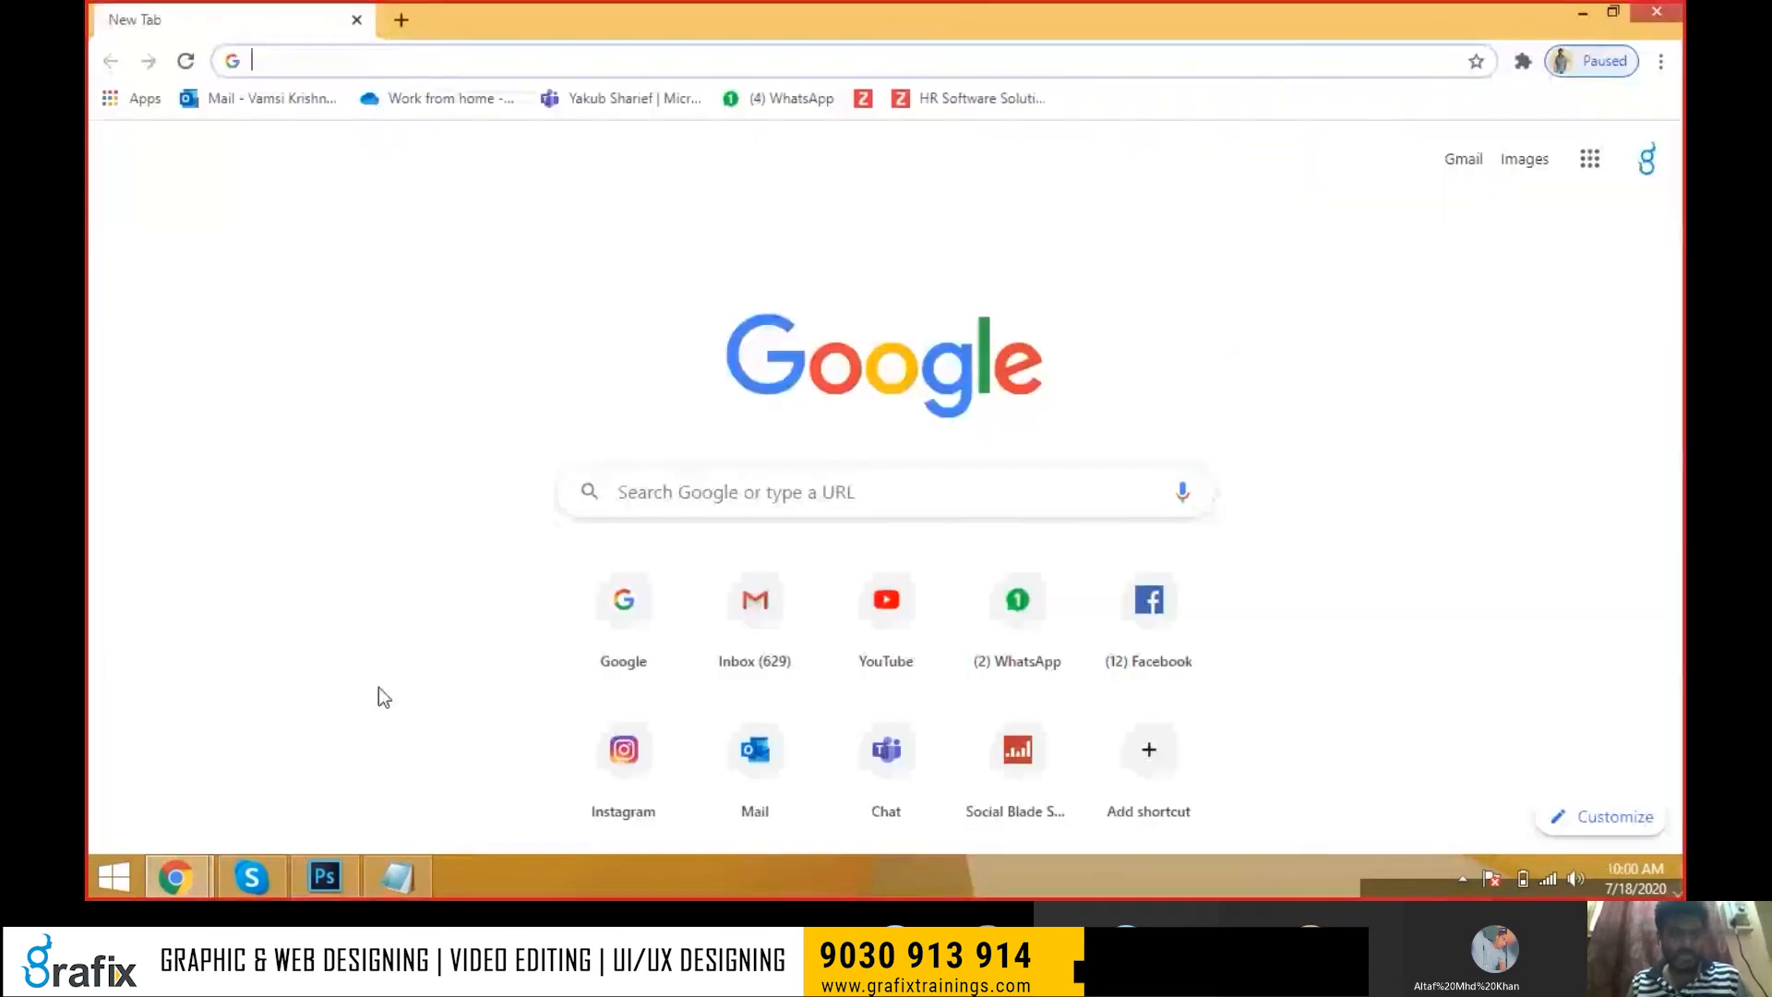
pyautogui.write('google.com')
pyautogui.press('Return')
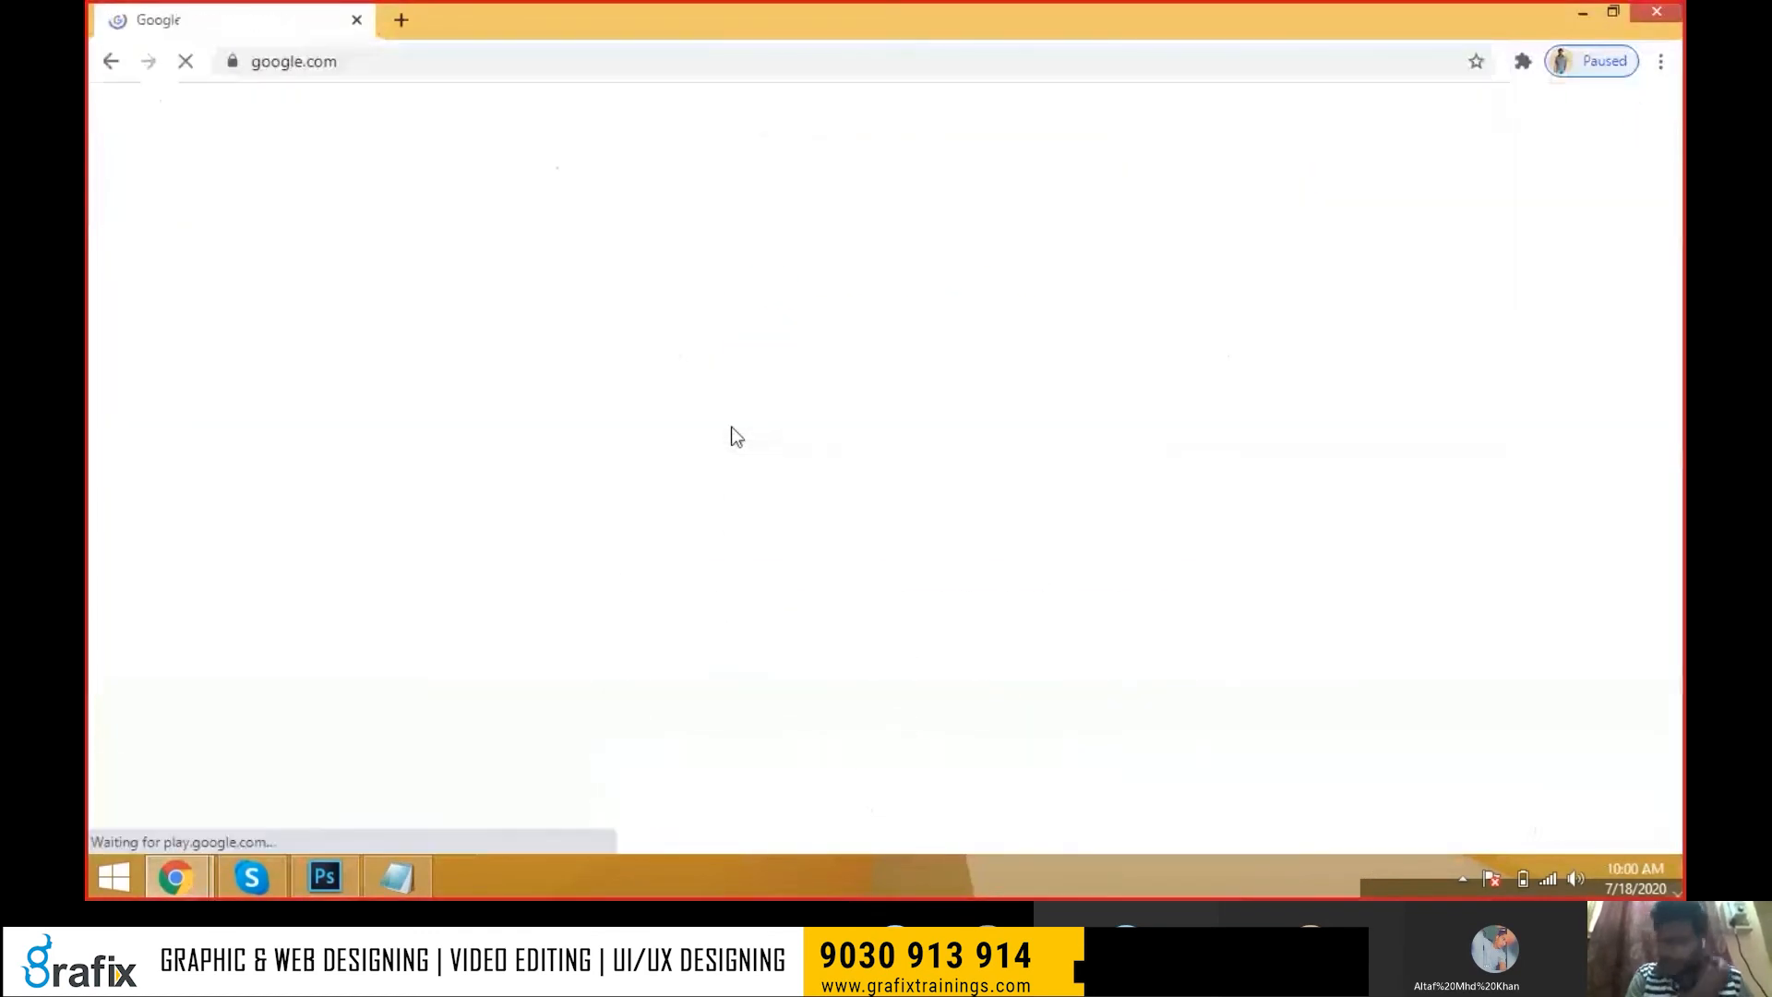
# Search Google for "actors" and switch to the image results
pyautogui.click(734, 428)
pyautogui.write('actors')
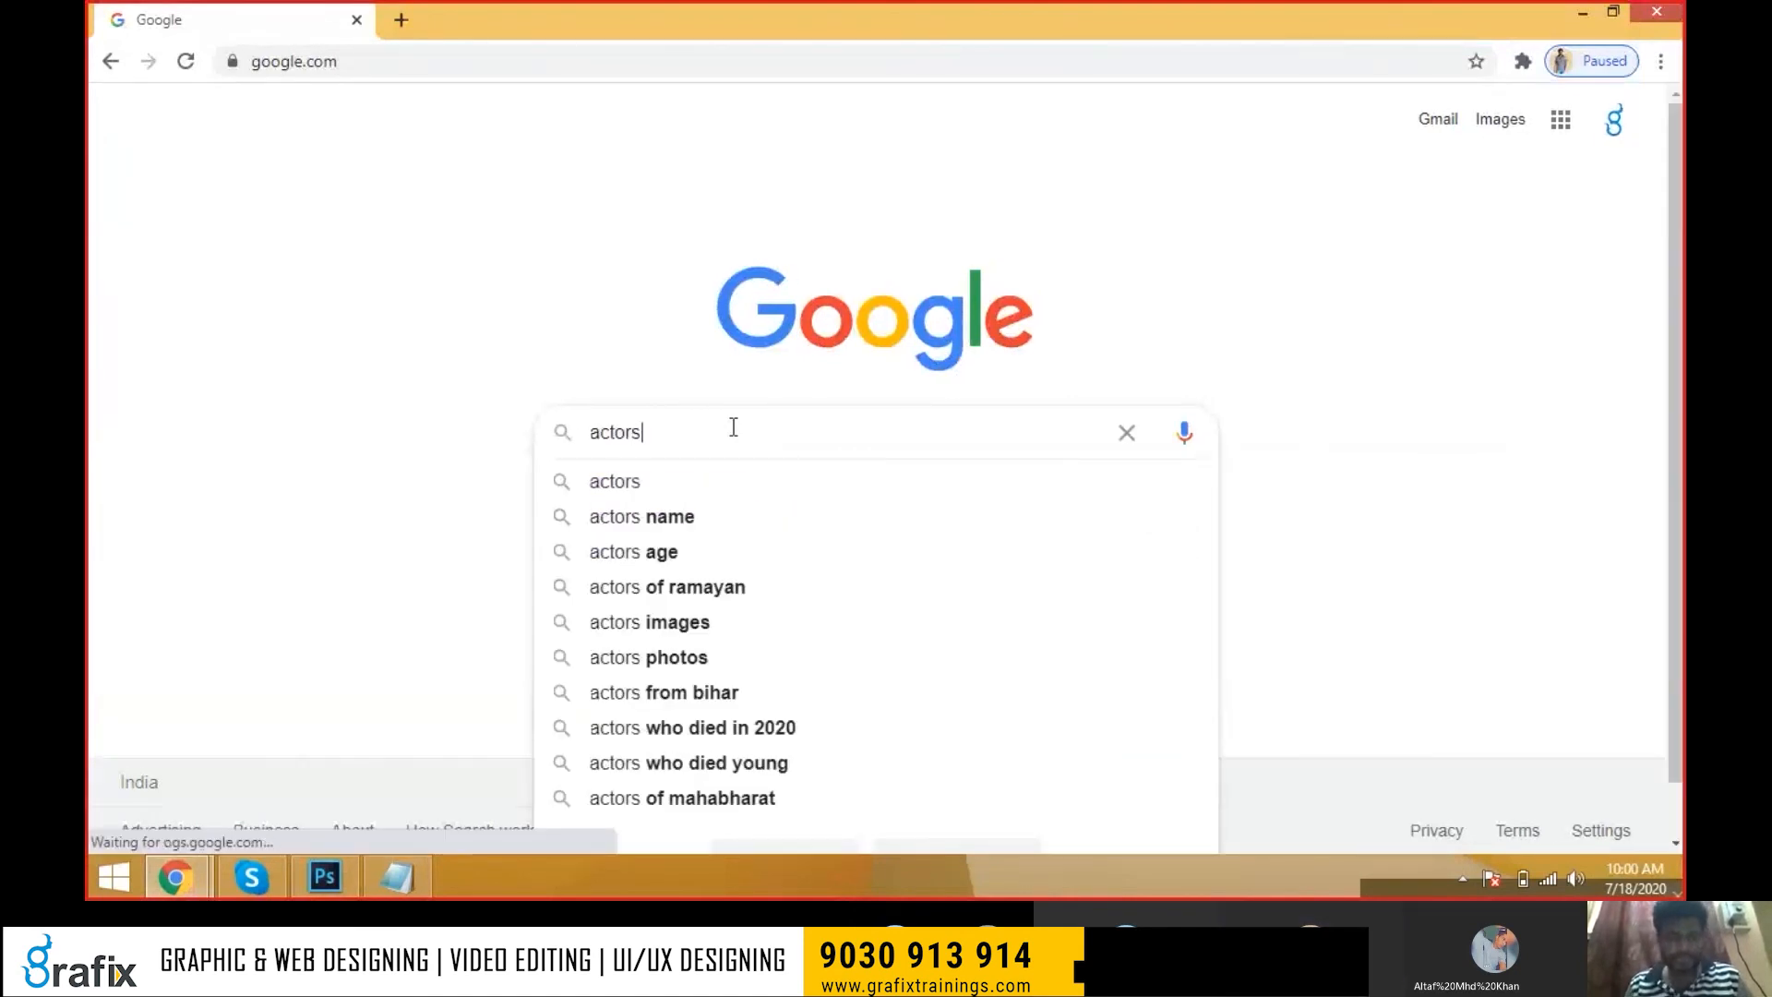
pyautogui.press('Return')
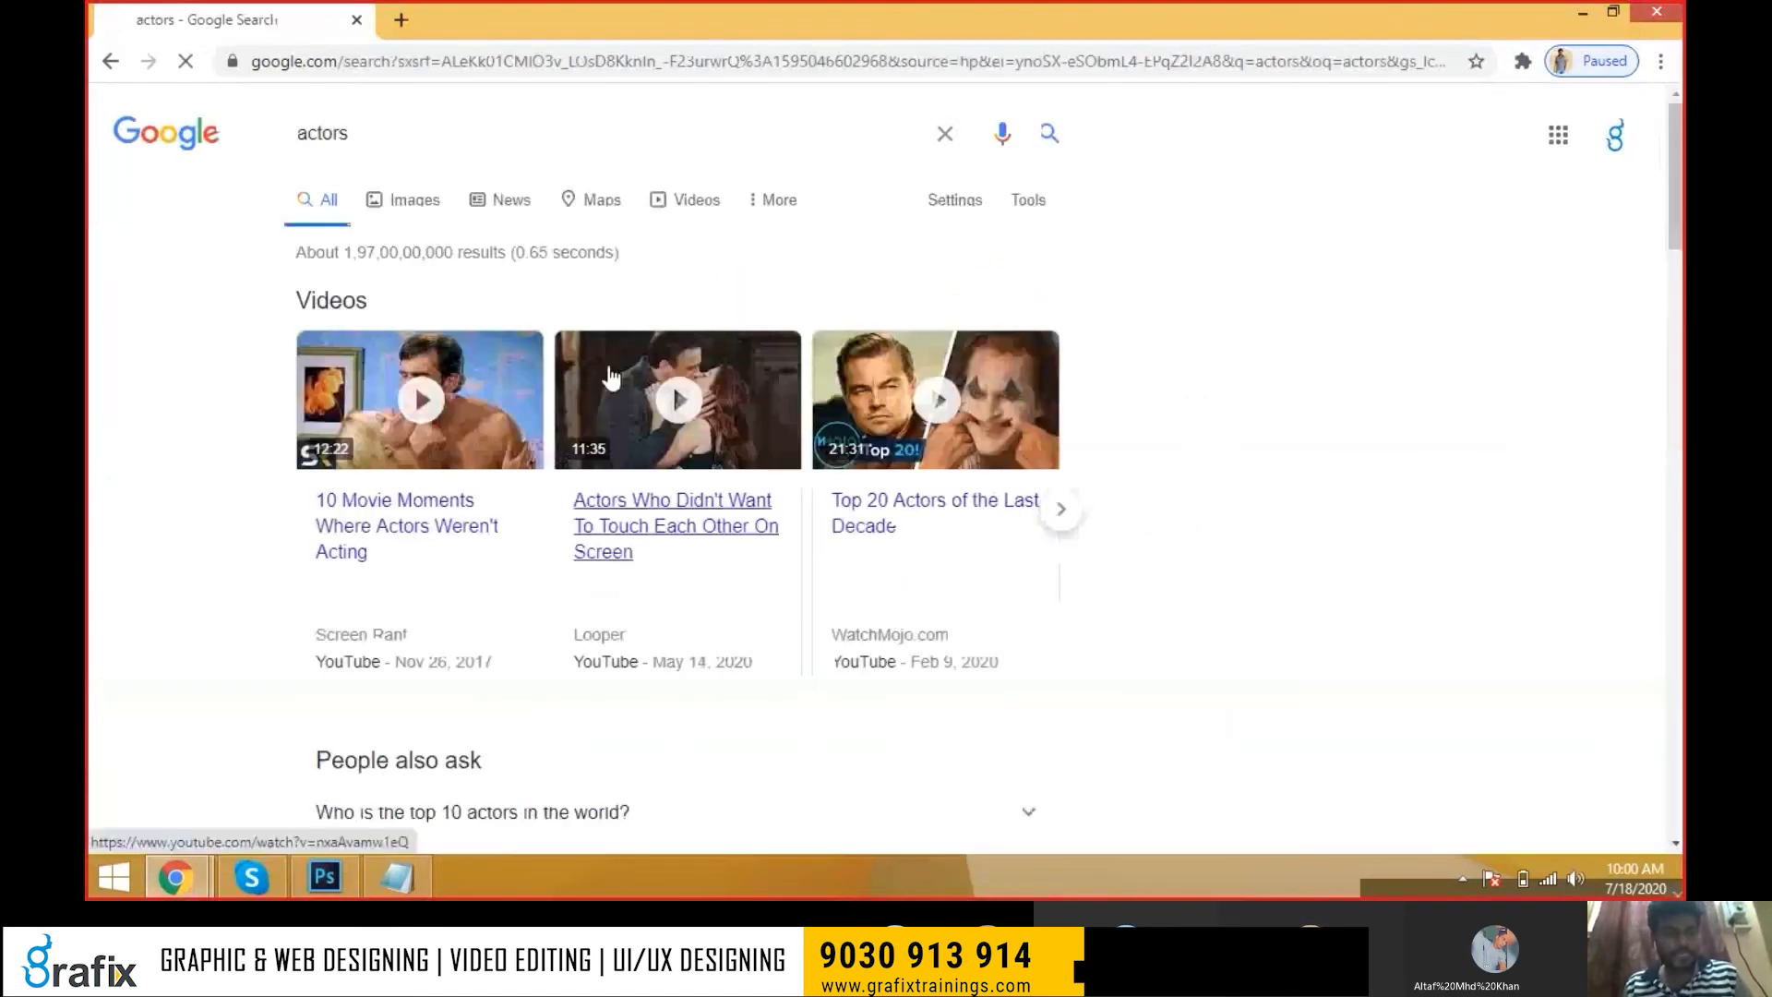
pyautogui.click(420, 201)
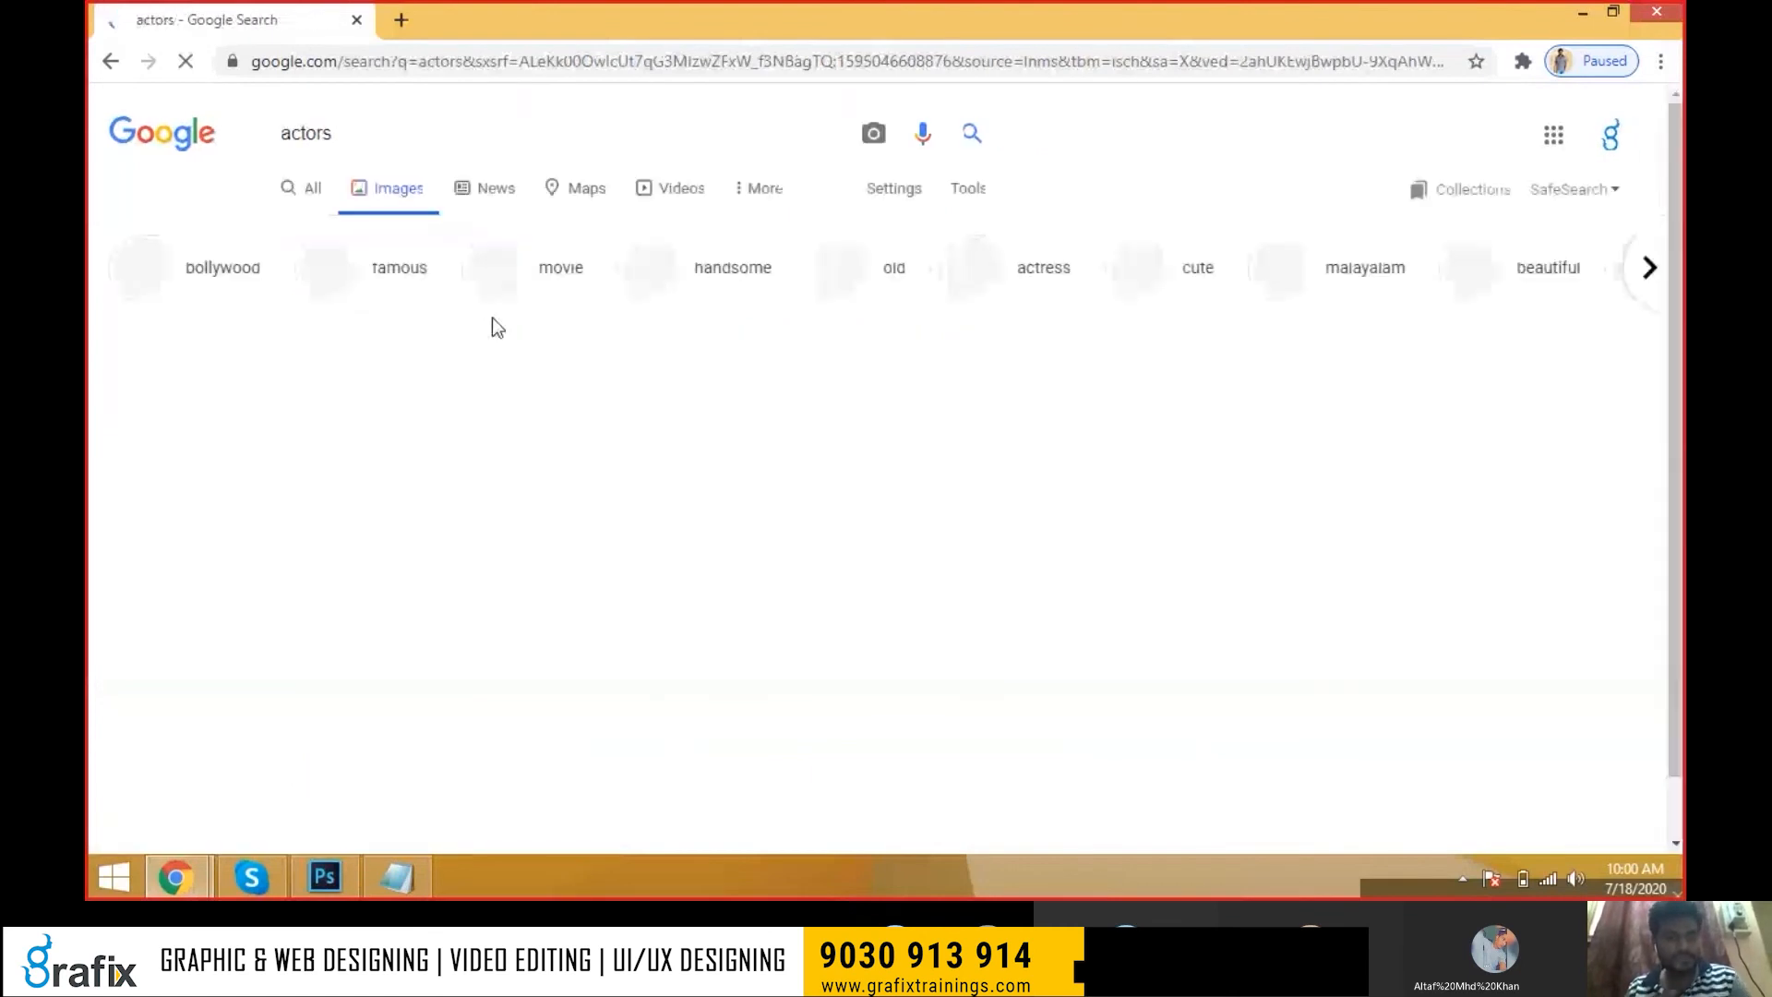
# Look through the actor image results for a suitable portrait and return to the start of the results
pyautogui.scroll(-5, 585, 384)
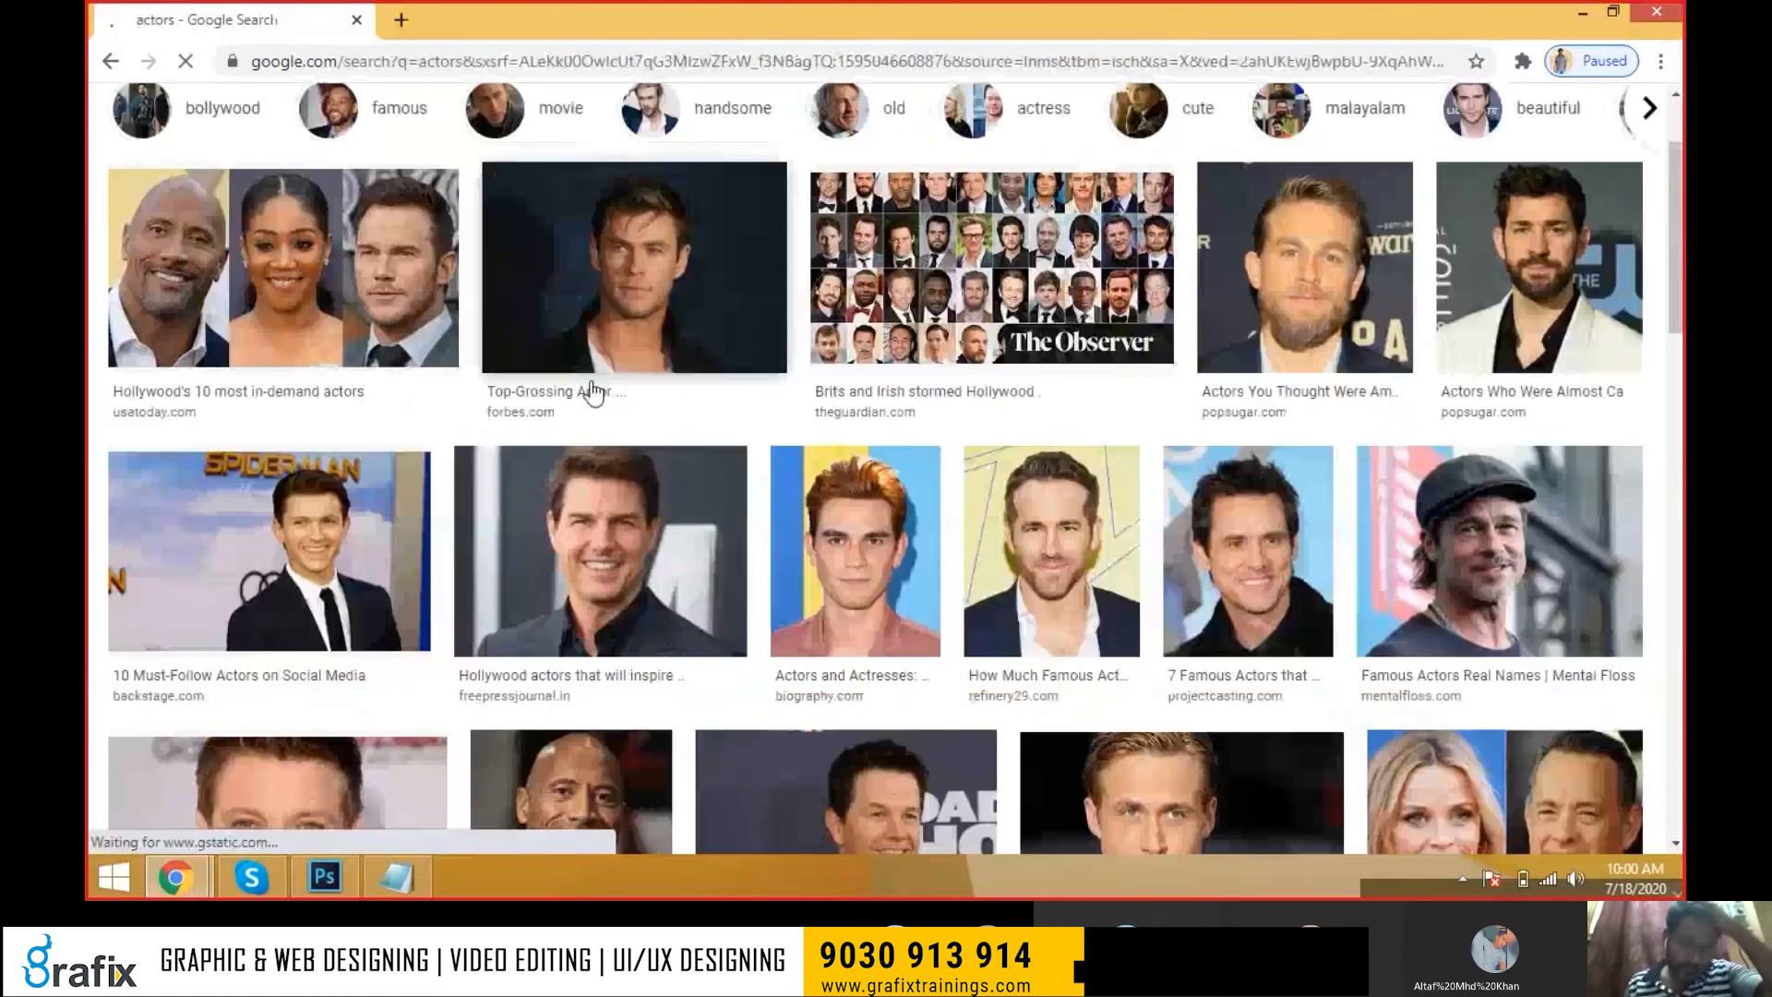
pyautogui.scroll(-4, 599, 378)
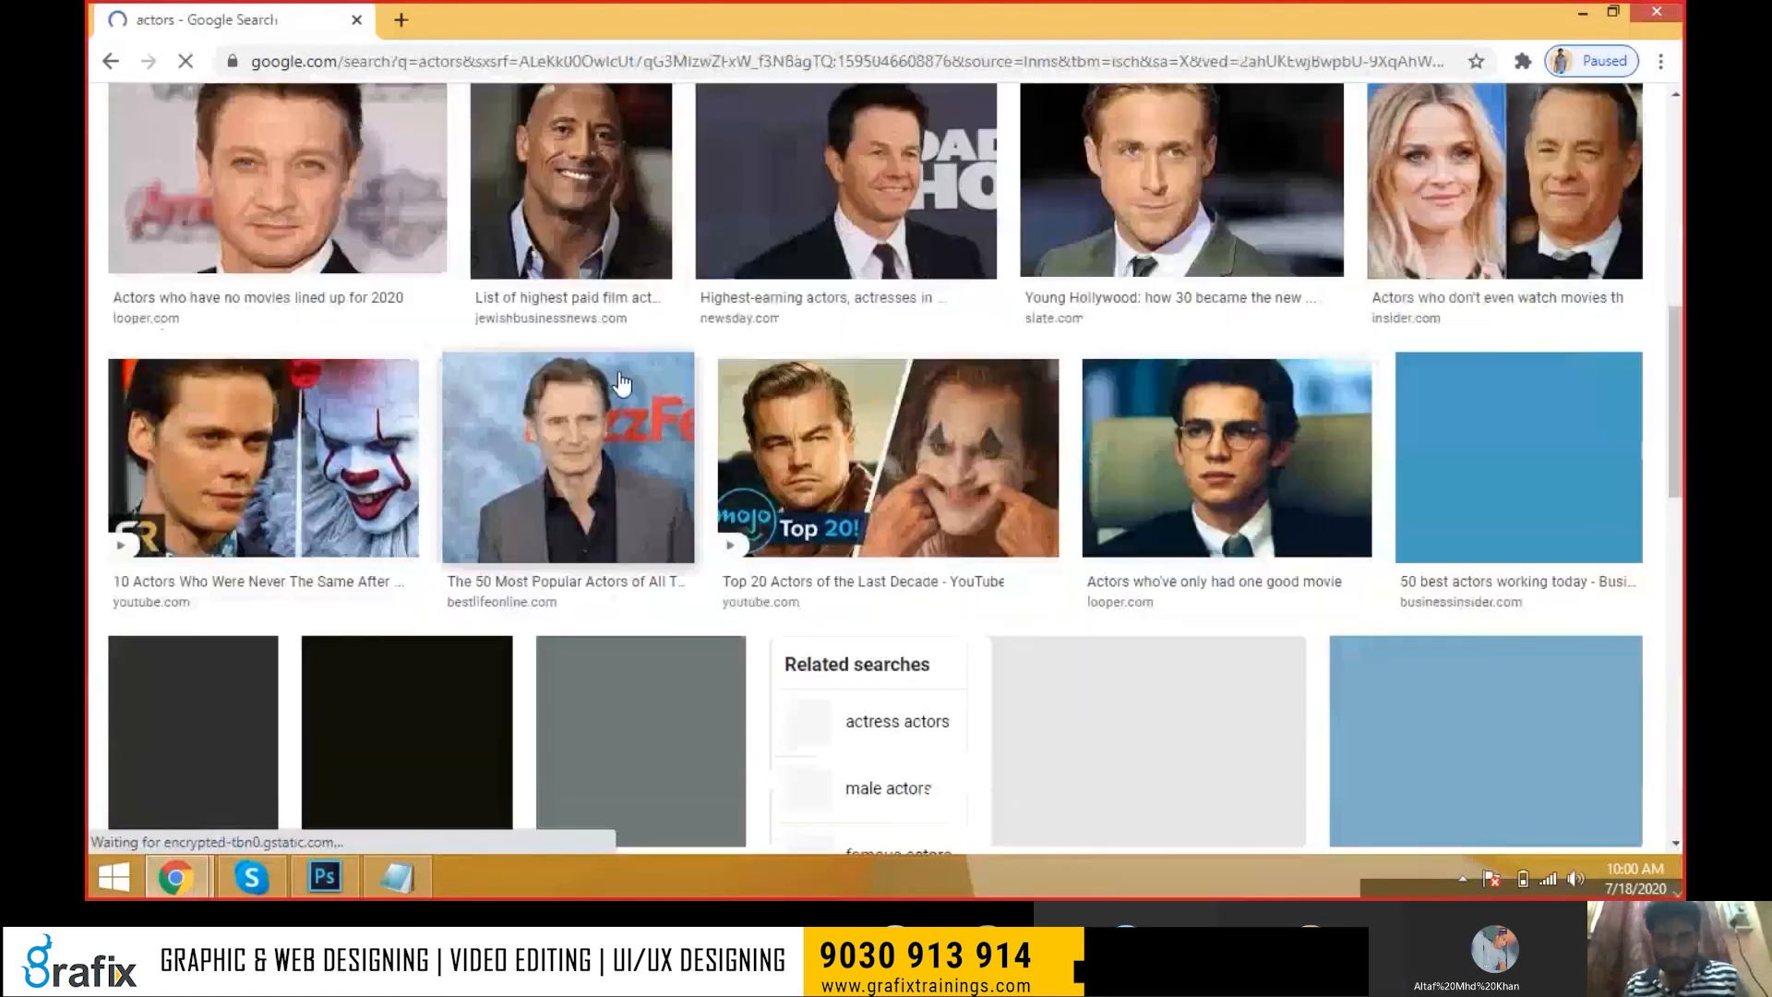
pyautogui.scroll(-6, 903, 443)
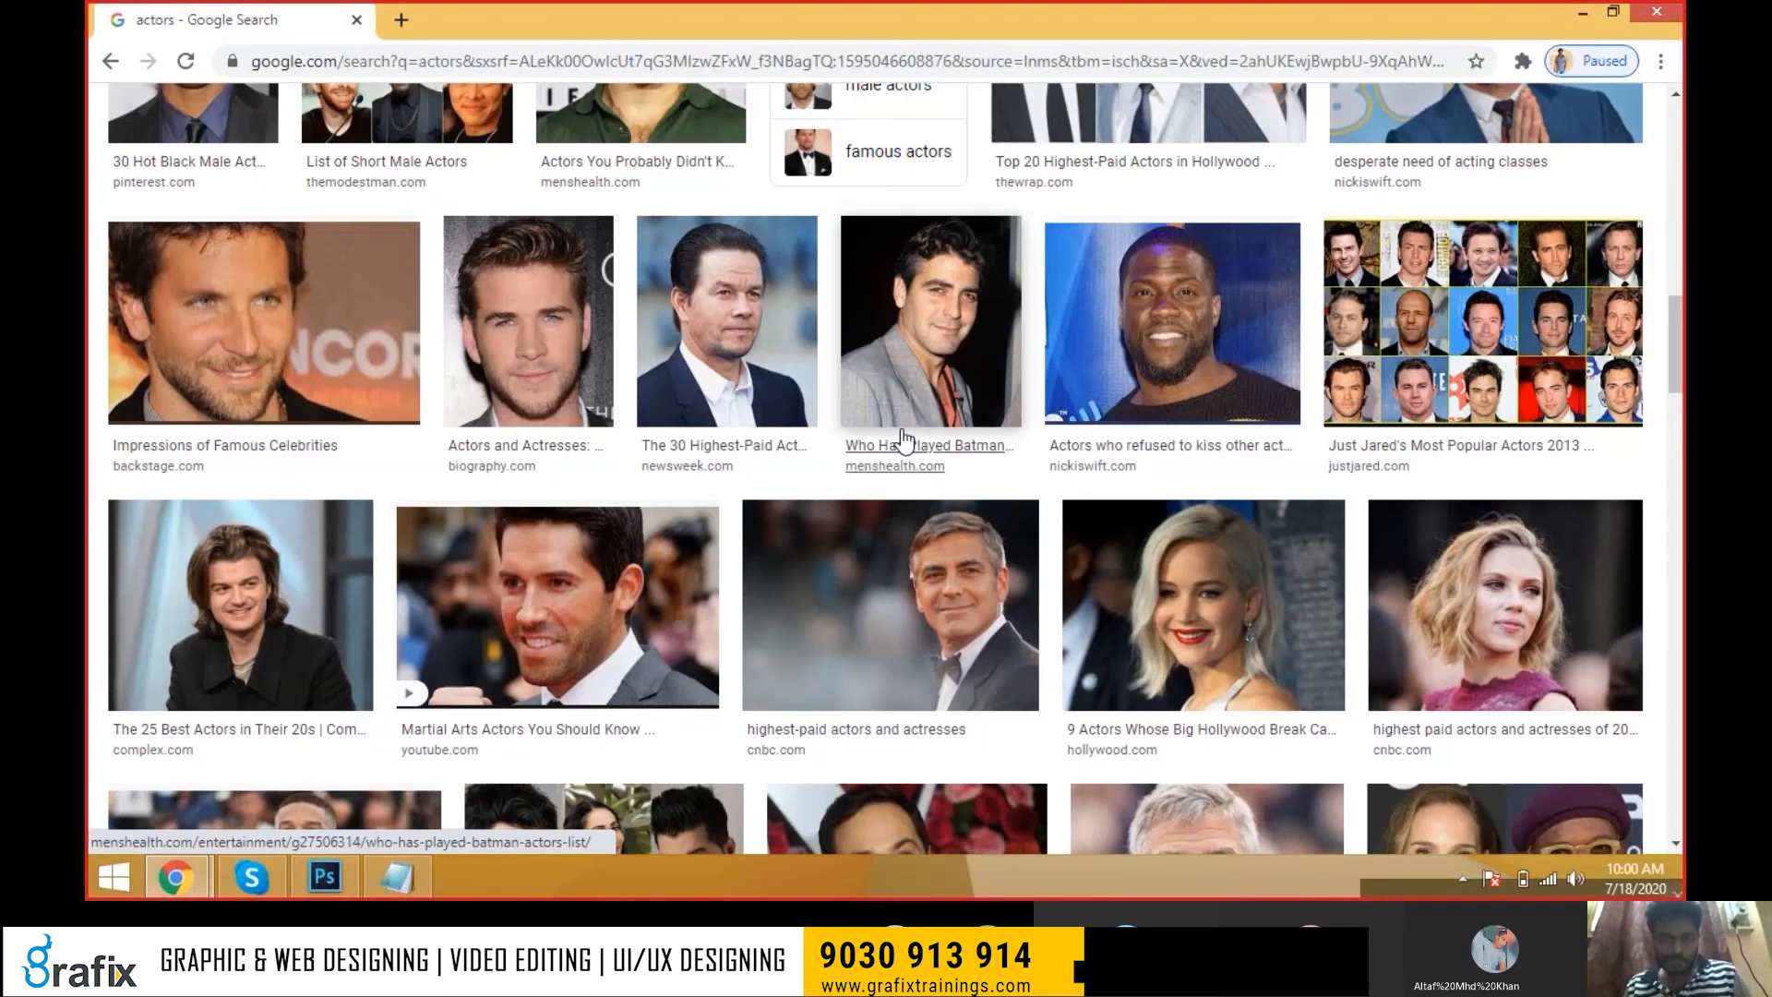
pyautogui.scroll(-2, 903, 440)
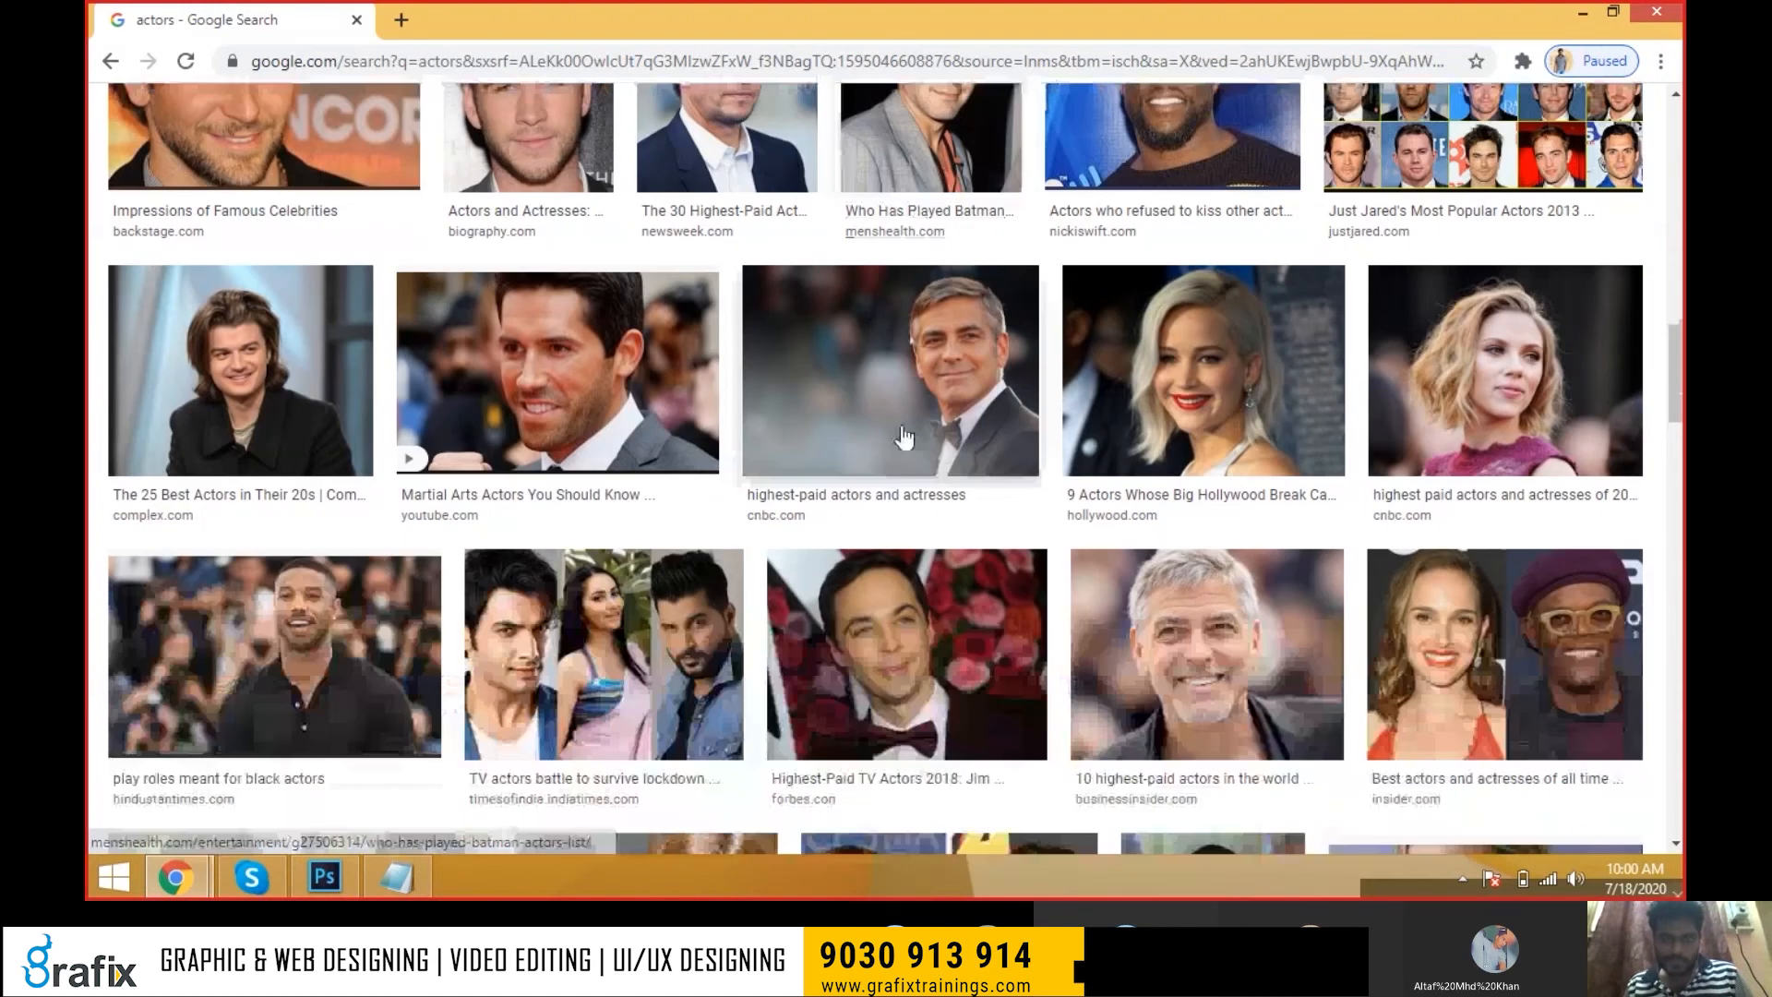
pyautogui.scroll(-10, 904, 438)
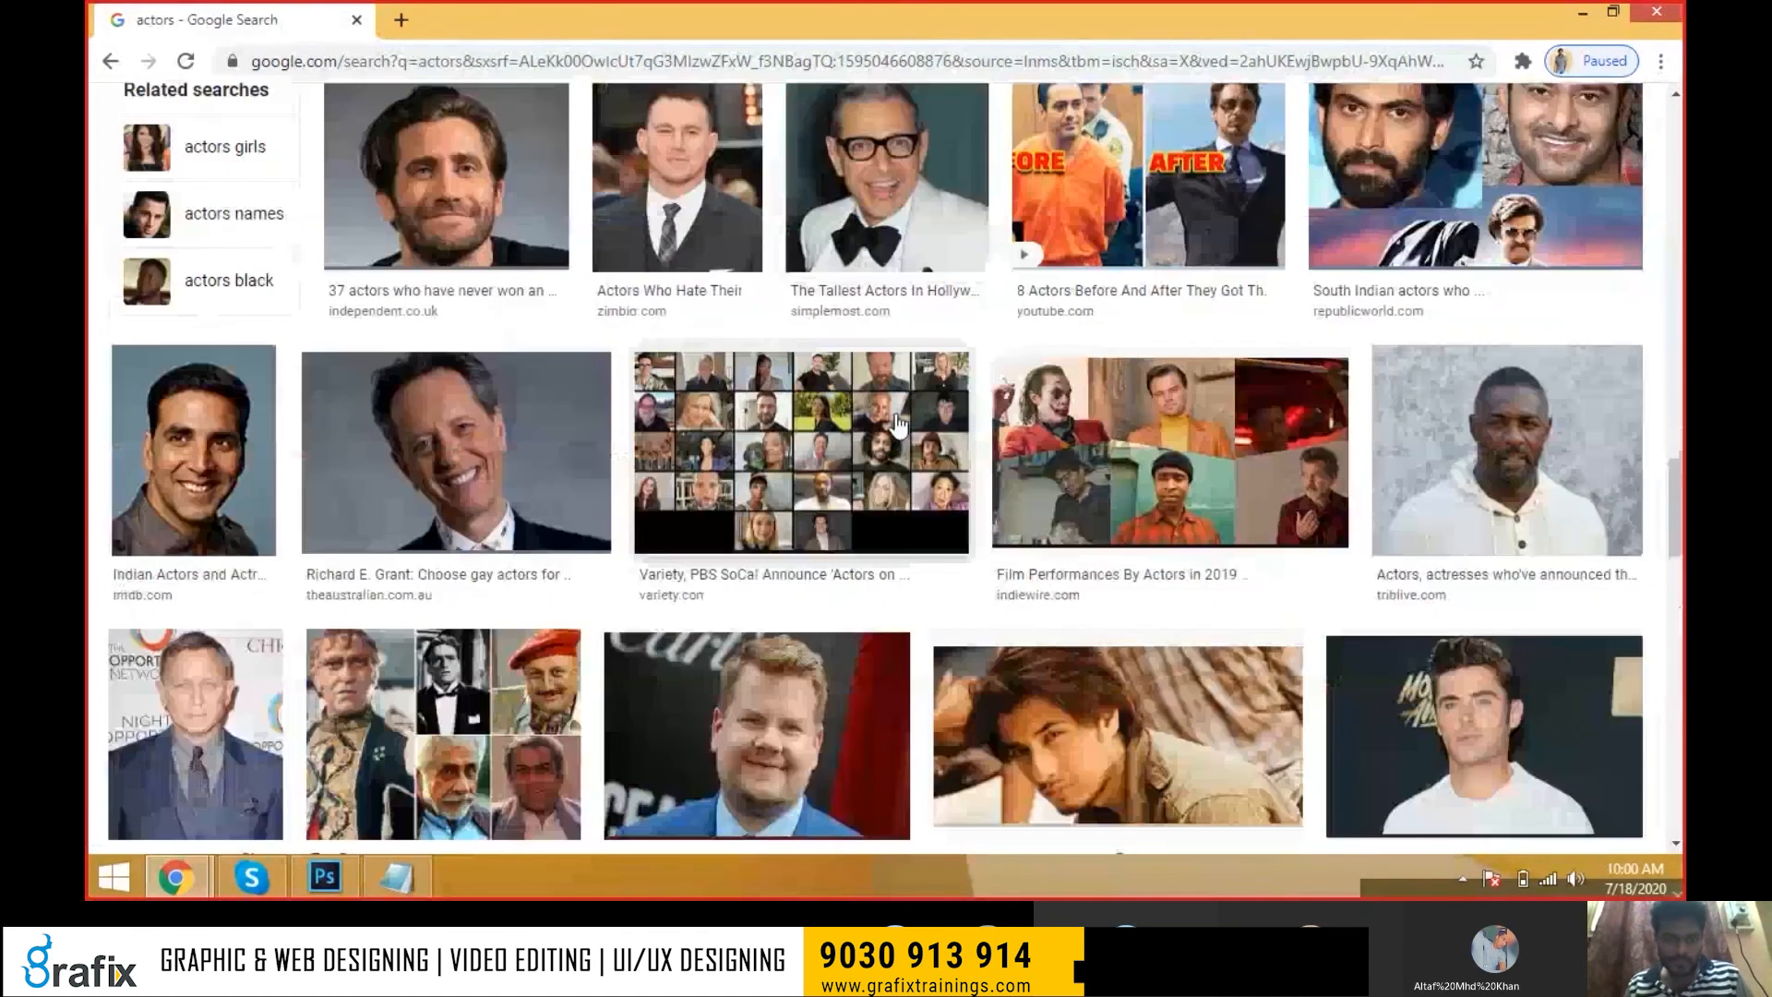
pyautogui.scroll(-7, 897, 425)
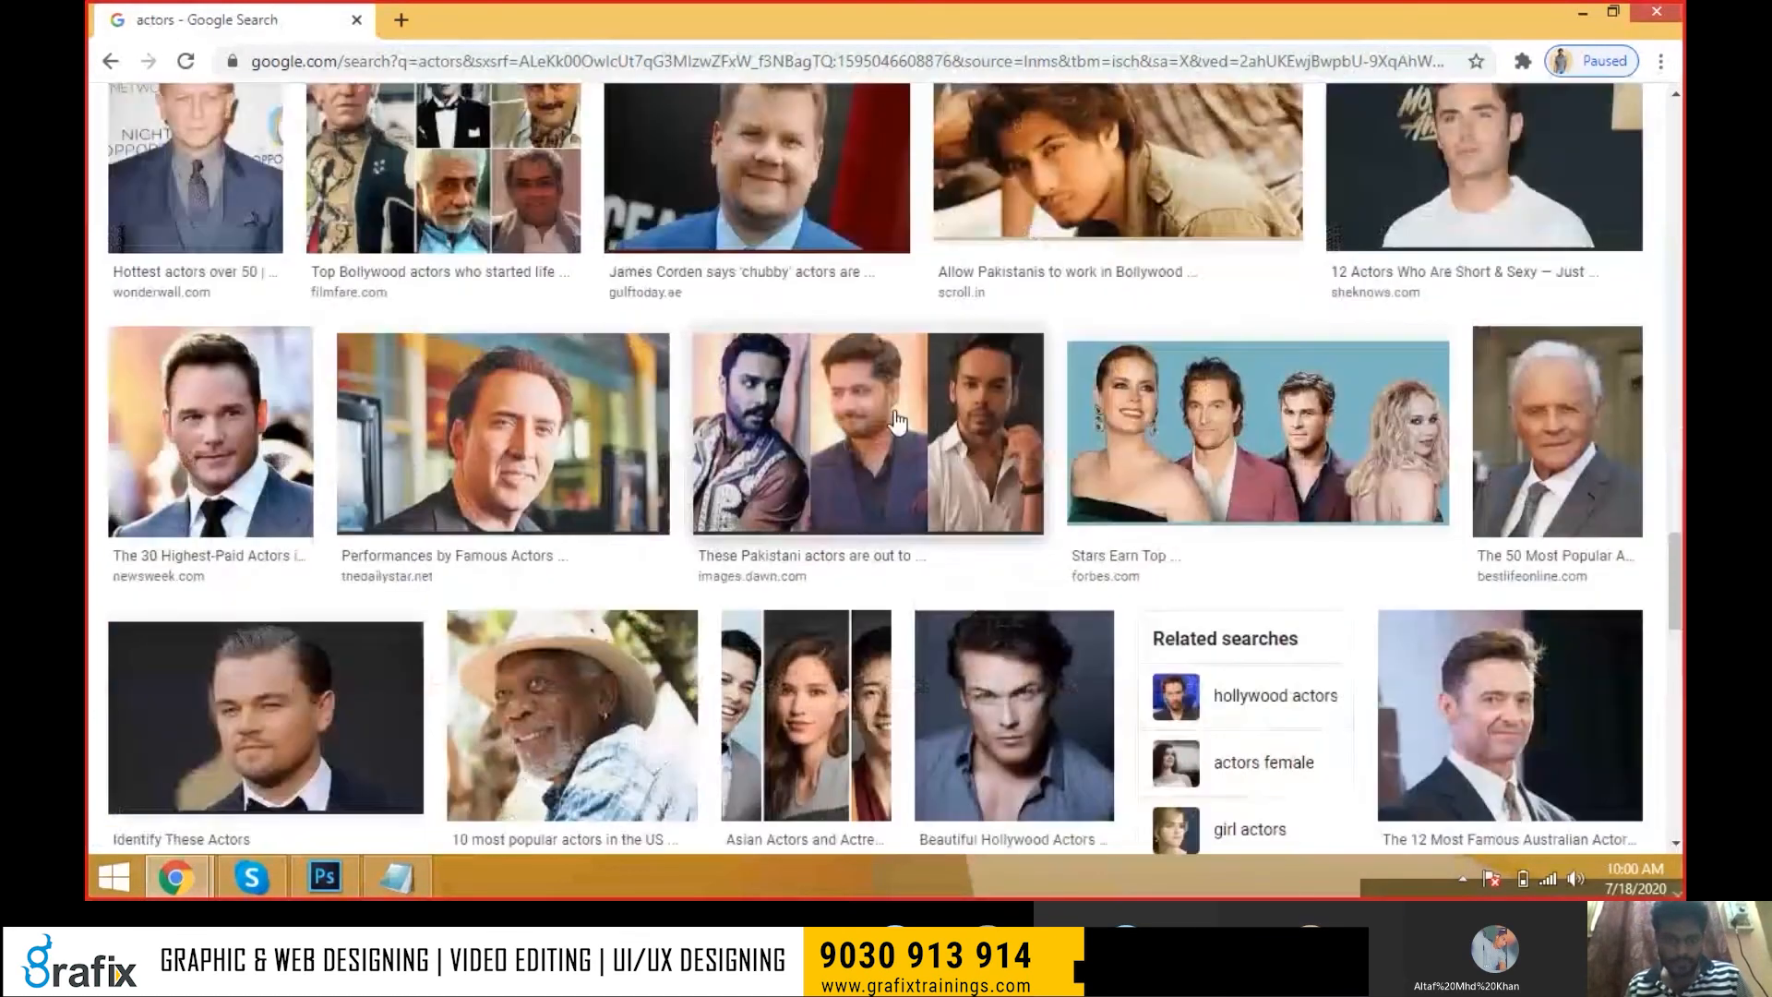
pyautogui.moveTo(1677, 604); pyautogui.dragTo(1682, 440)
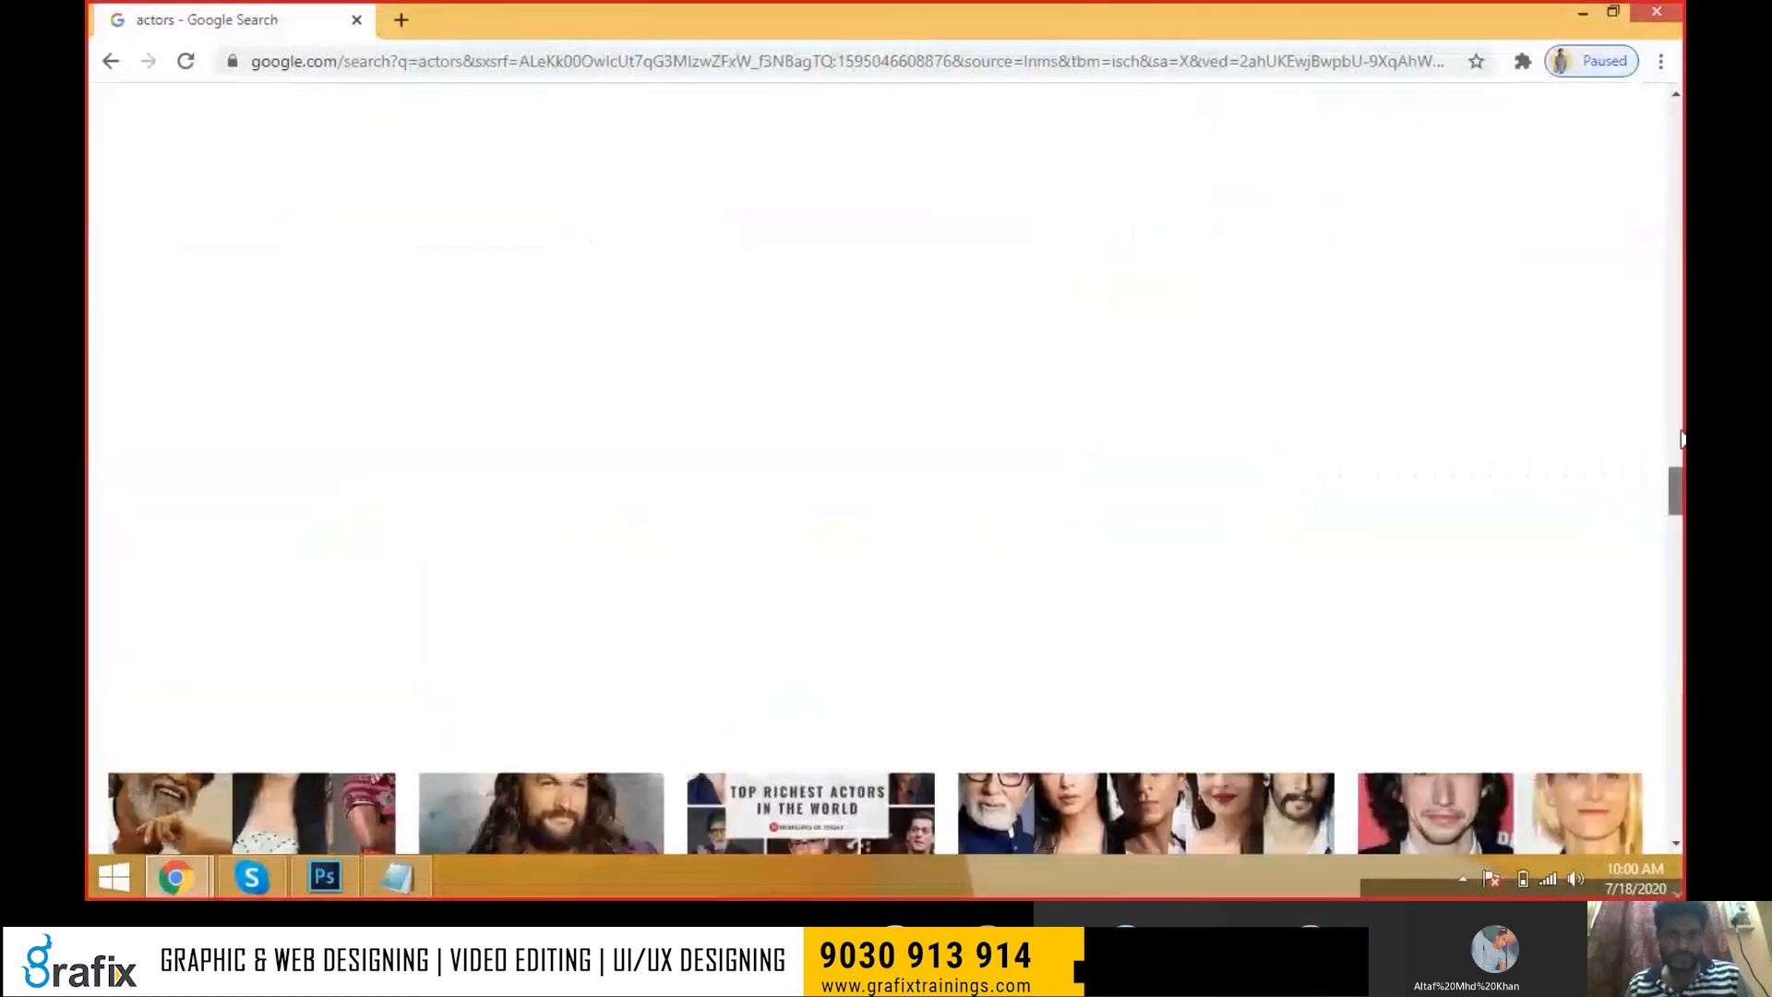
pyautogui.moveTo(1682, 440); pyautogui.dragTo(1678, 102)
# Filter the image results by "handsome" and preview the Pinterest portrait titled "Top 10 Most Handsome Actors in The world"
pyautogui.click(466, 136)
pyautogui.click(736, 277)
pyautogui.scroll(-1, 1040, 341)
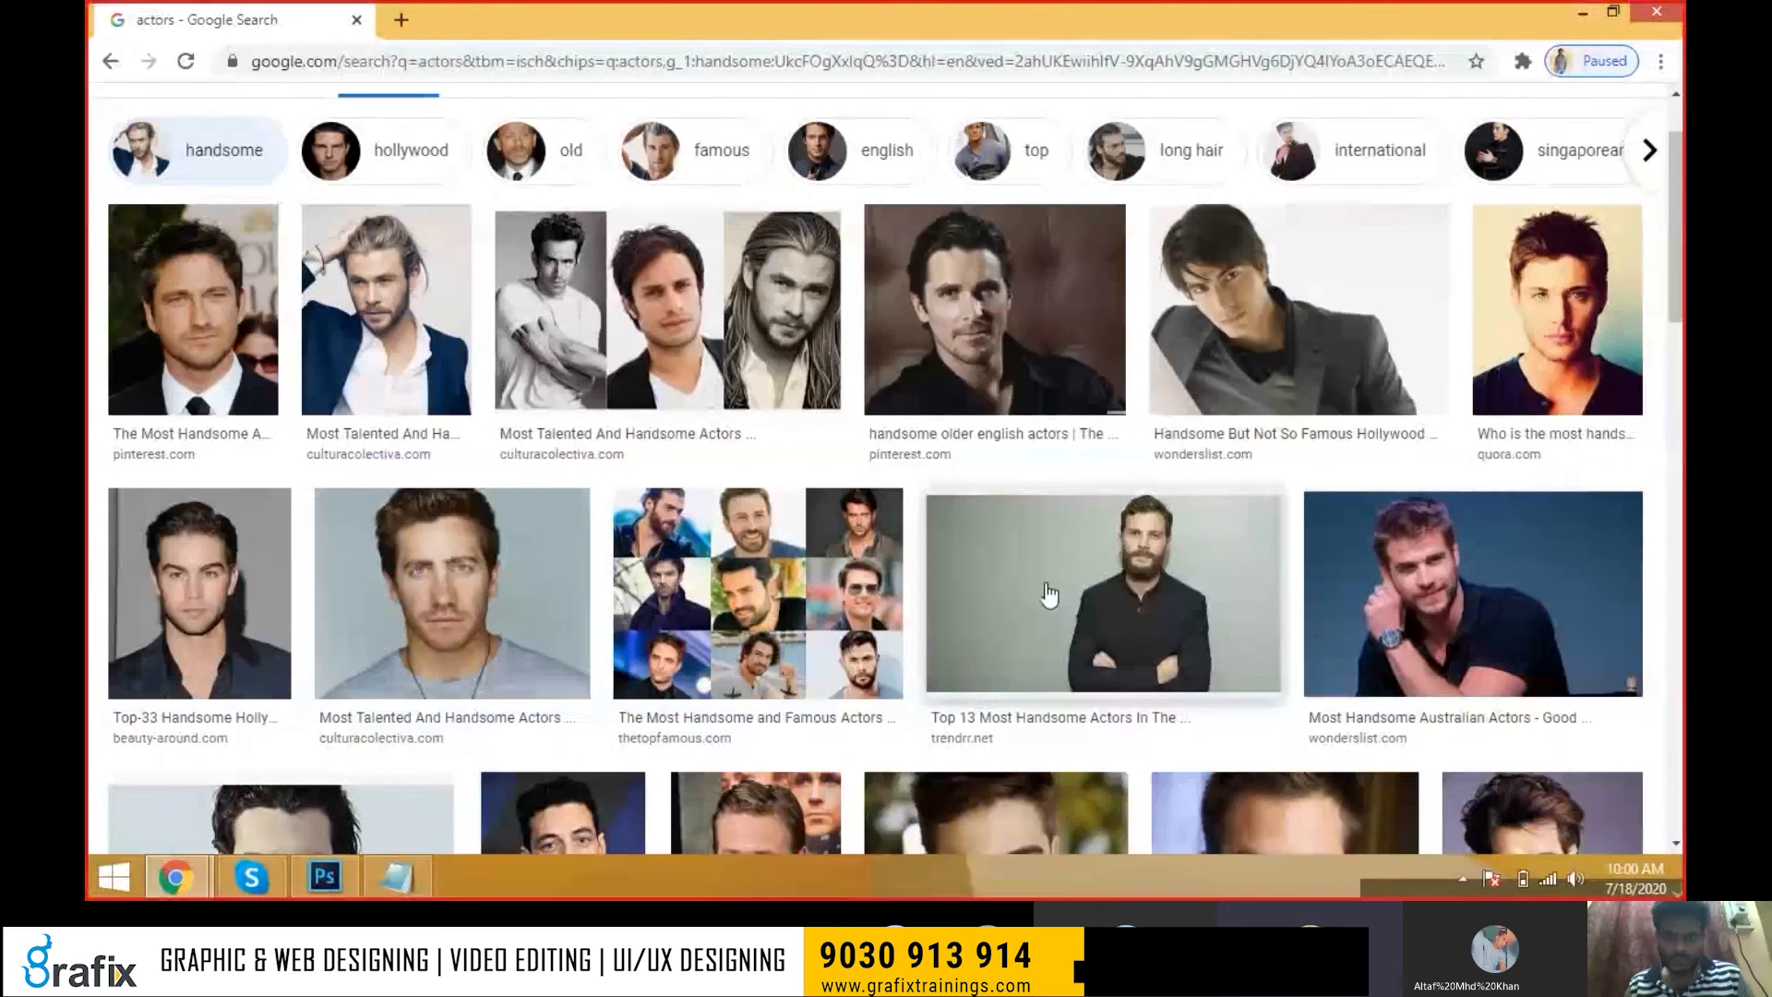
pyautogui.scroll(-1, 1048, 596)
pyautogui.scroll(-2, 450, 521)
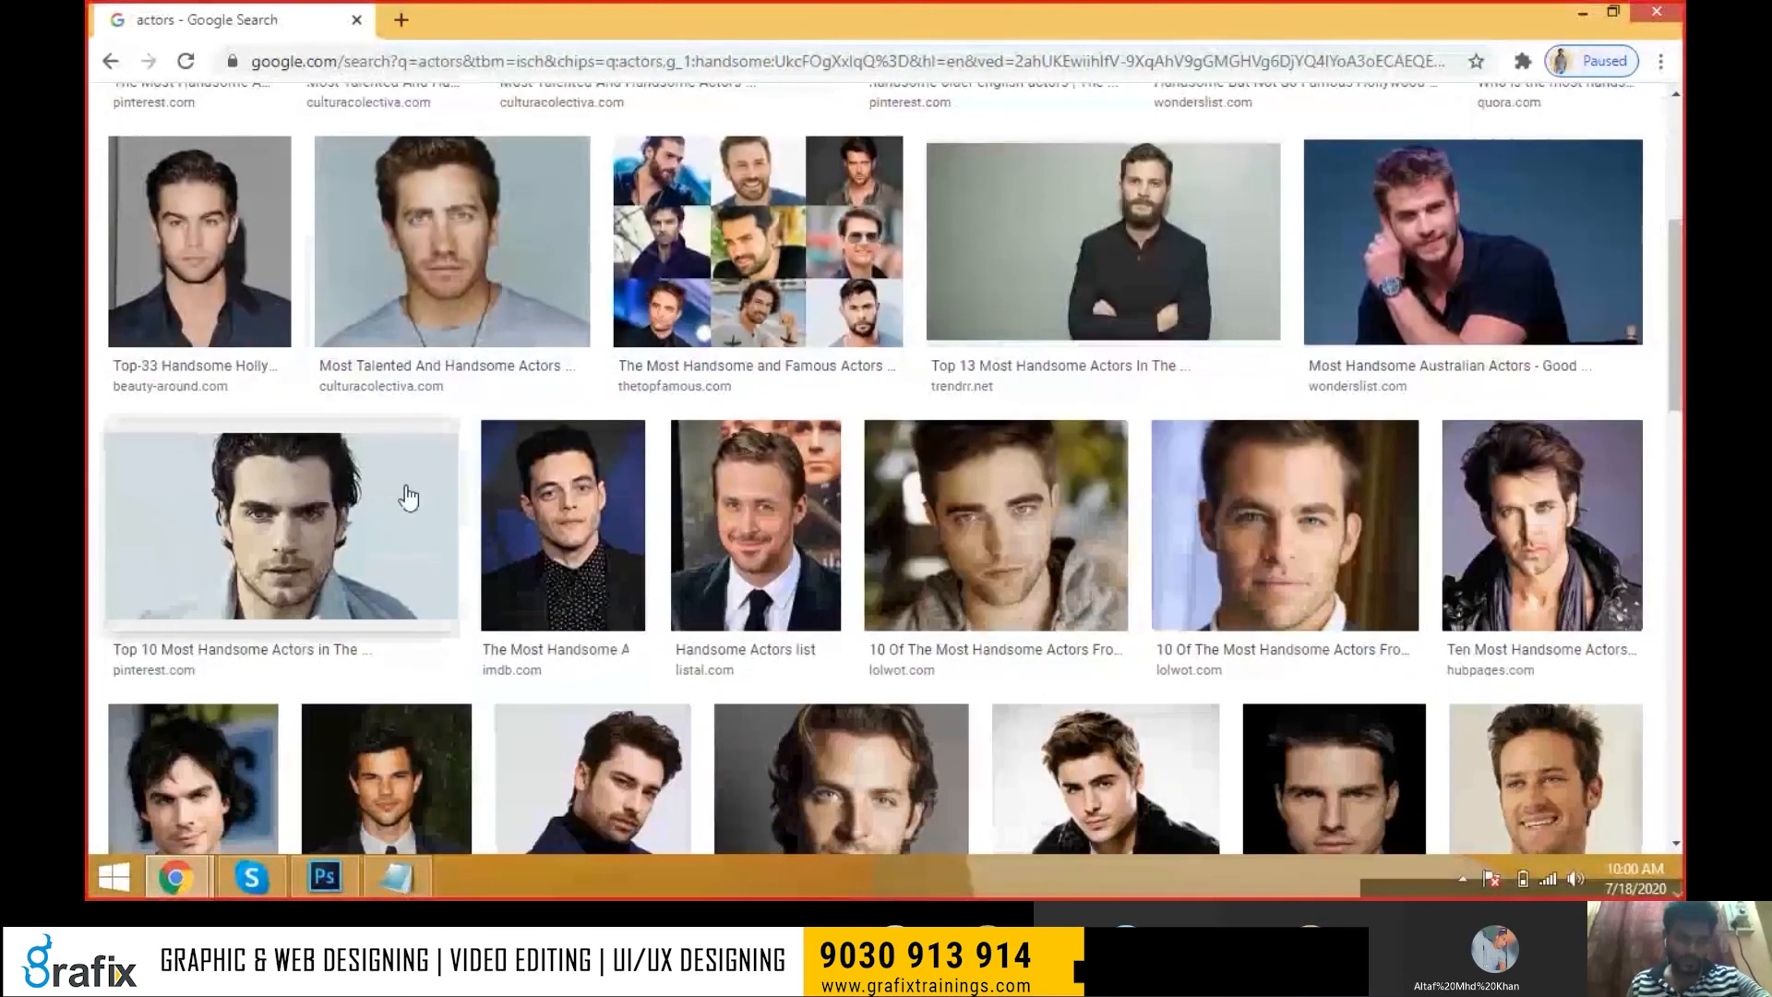
pyautogui.click(408, 499)
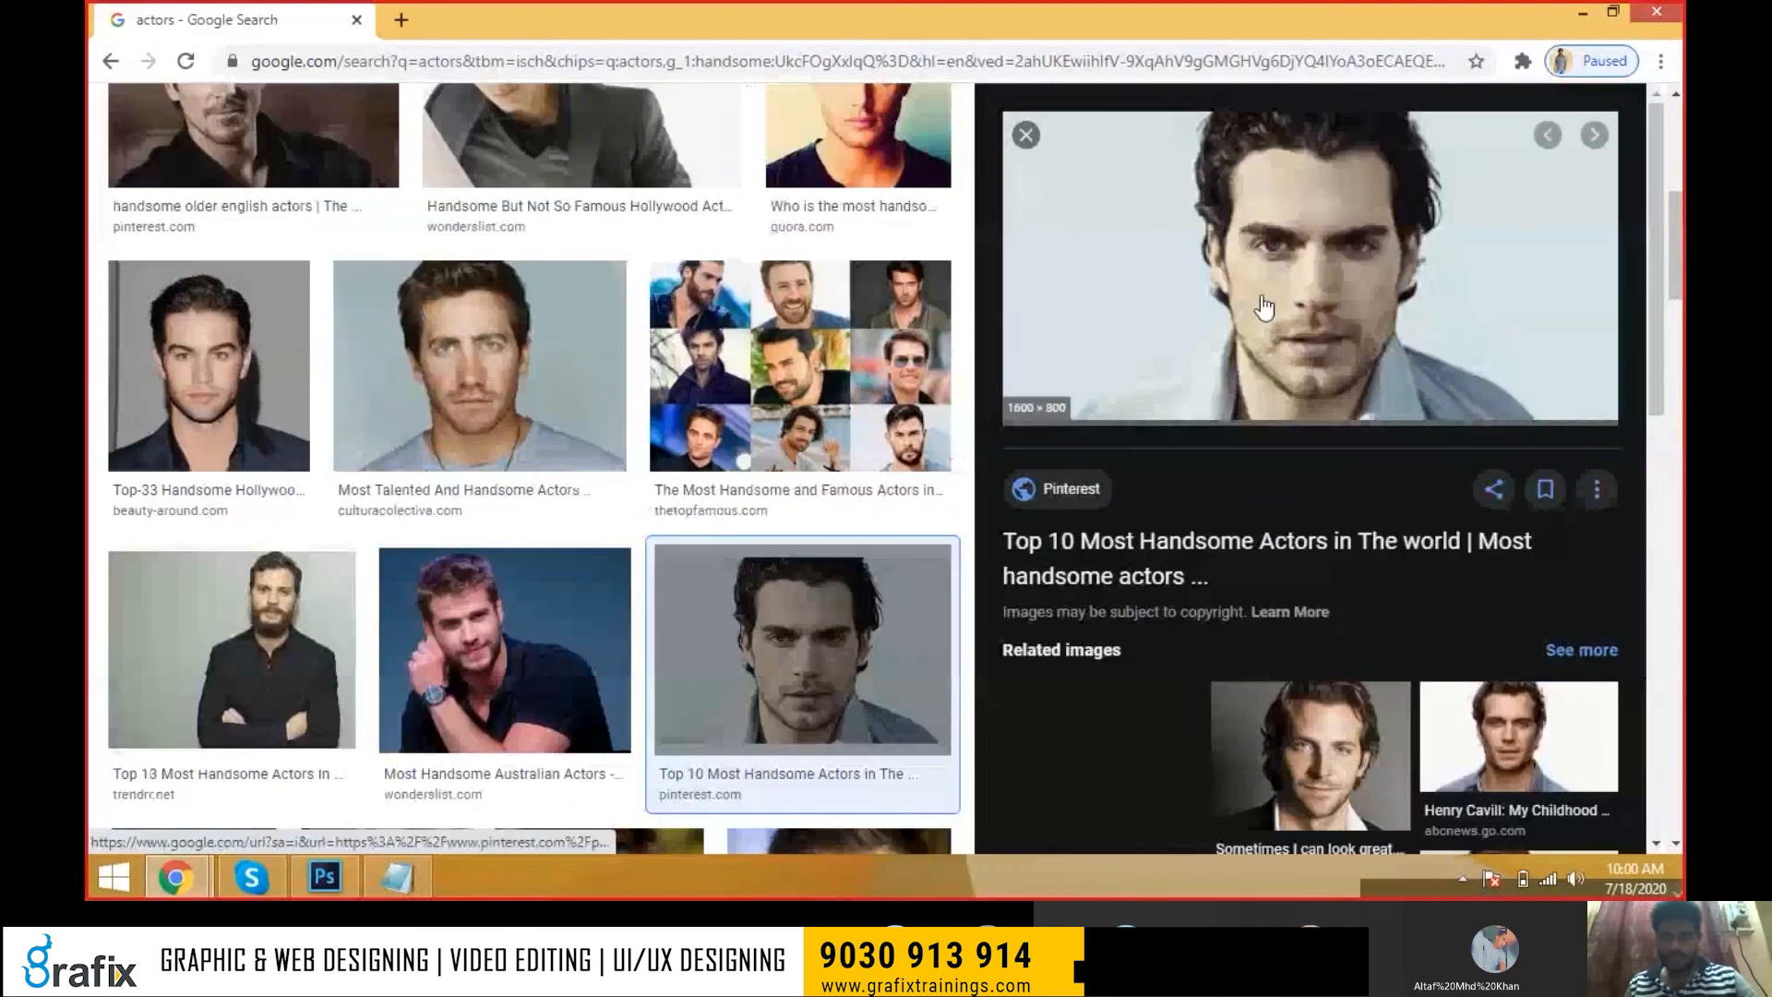
pyautogui.scroll(-1, 1279, 307)
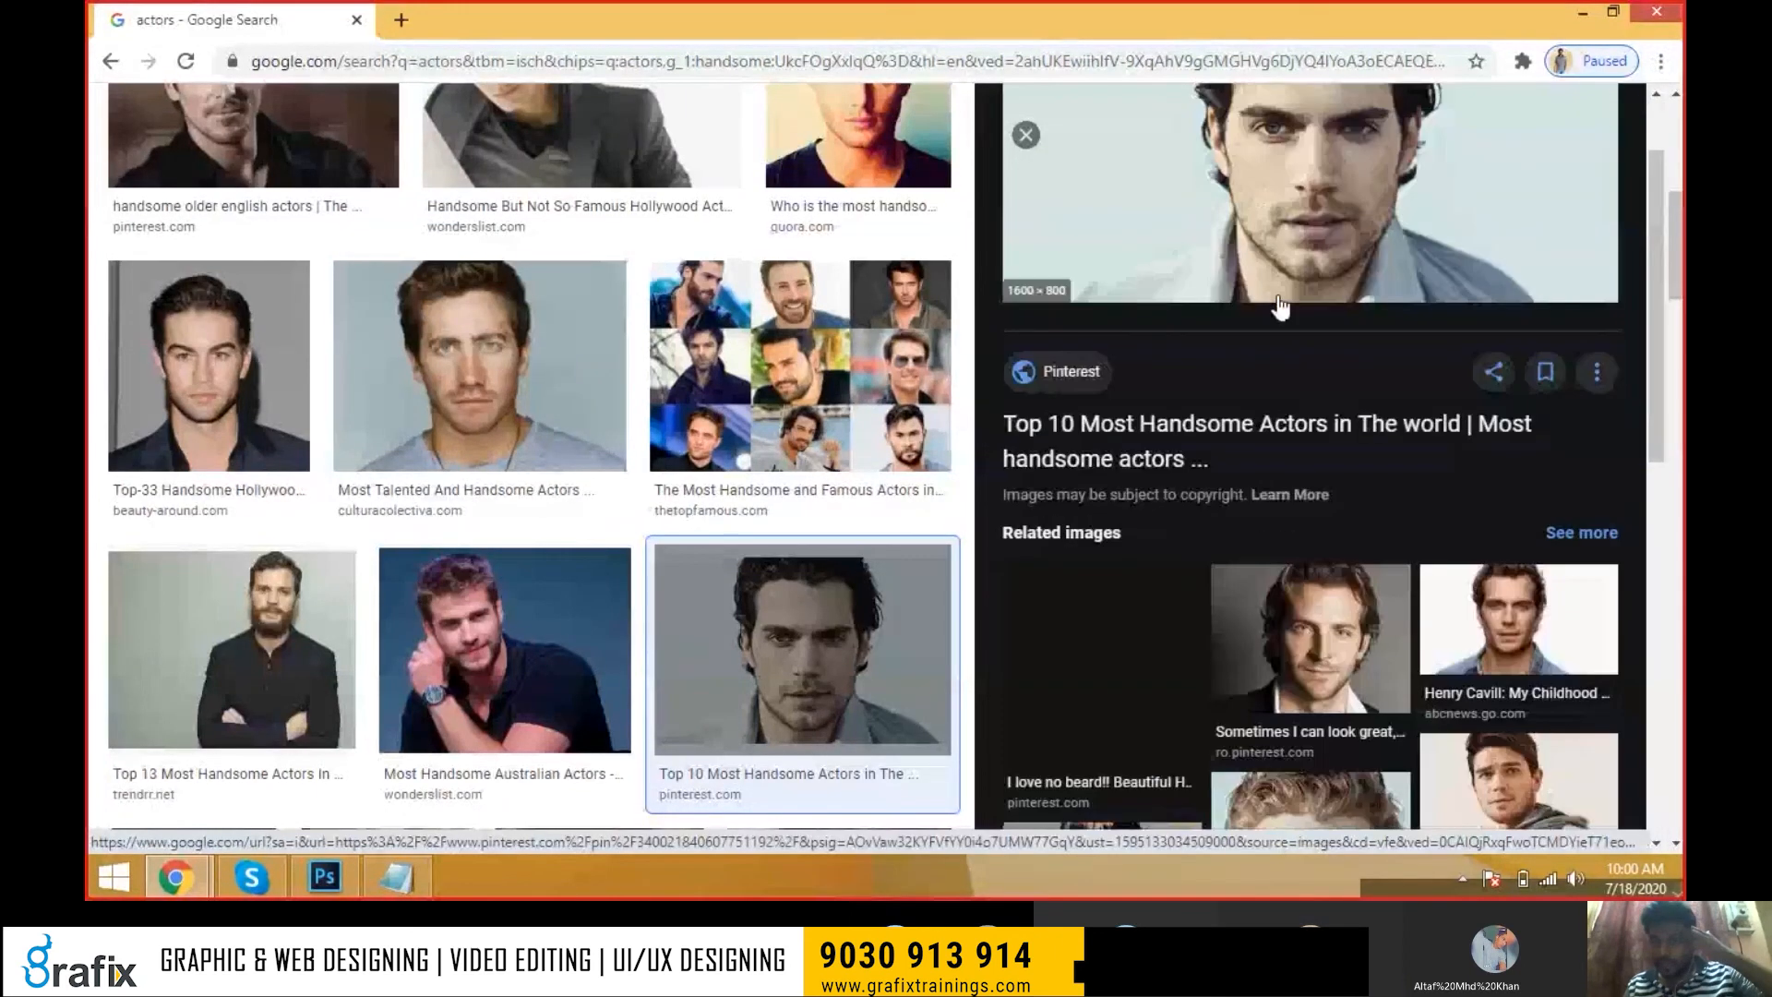
pyautogui.scroll(1, 1279, 308)
# Open the previewed Pinterest portrait as a full-size image in a new tab and switch to it
pyautogui.rightClick(1232, 265)
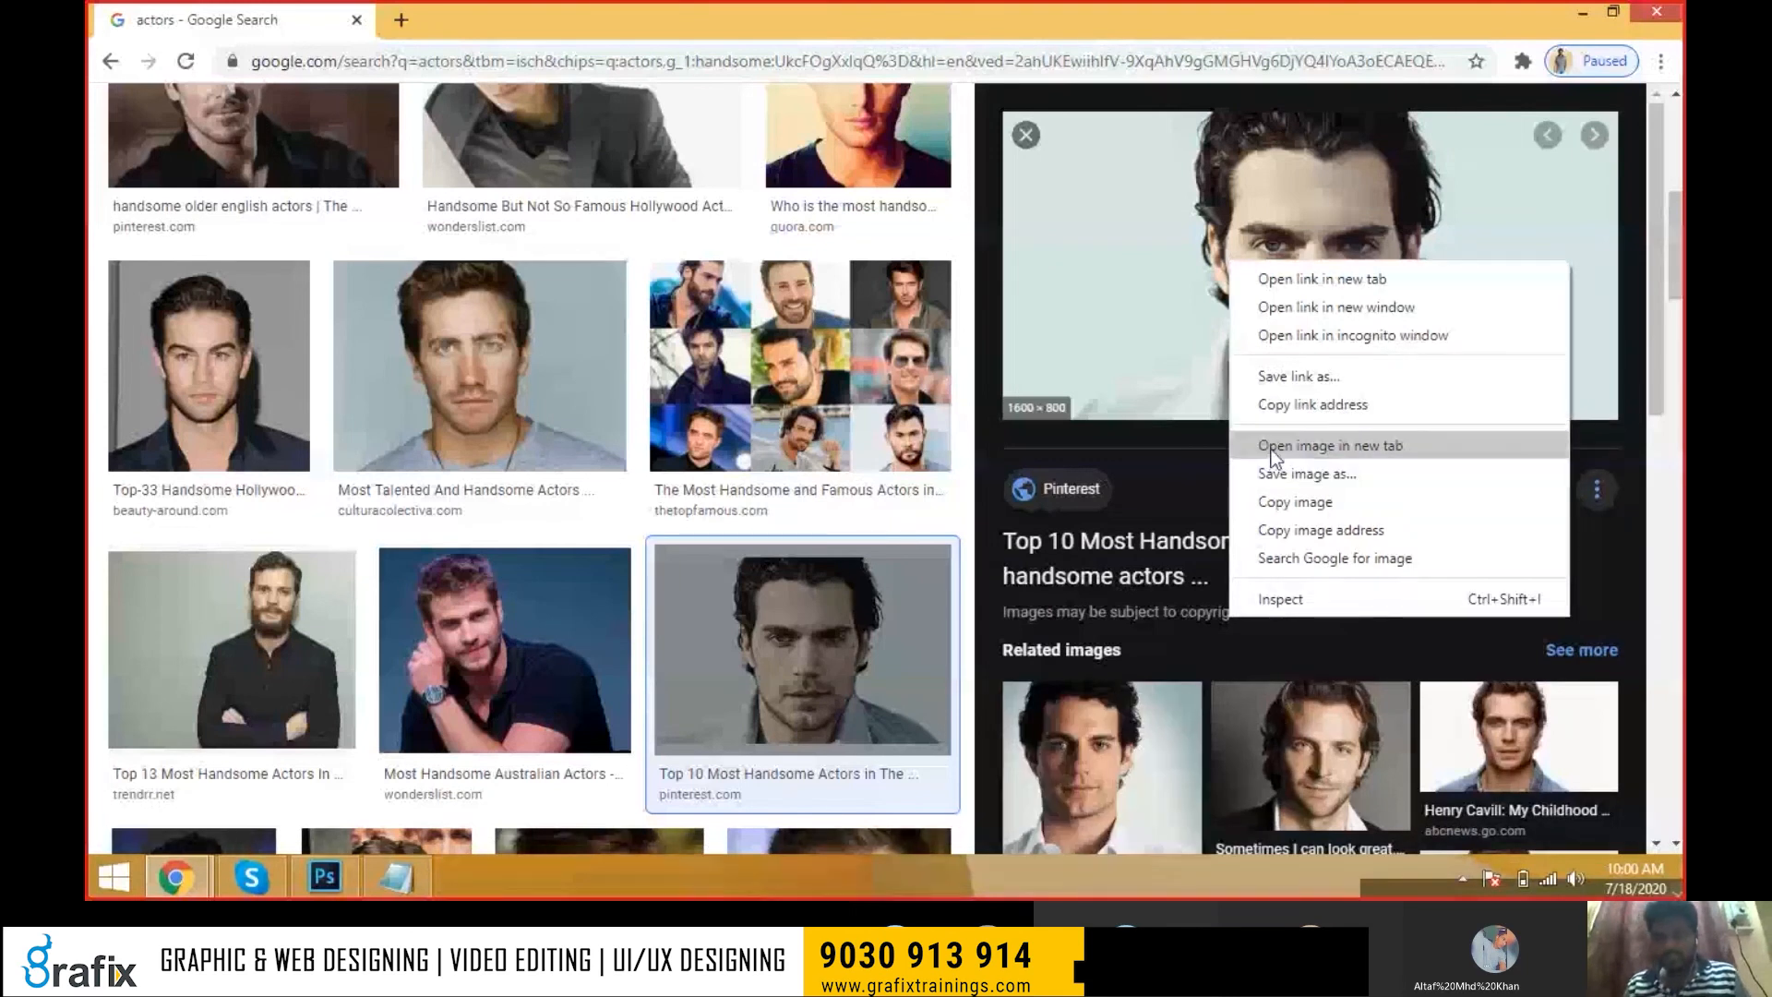
pyautogui.click(1174, 229)
pyautogui.rightClick(1174, 231)
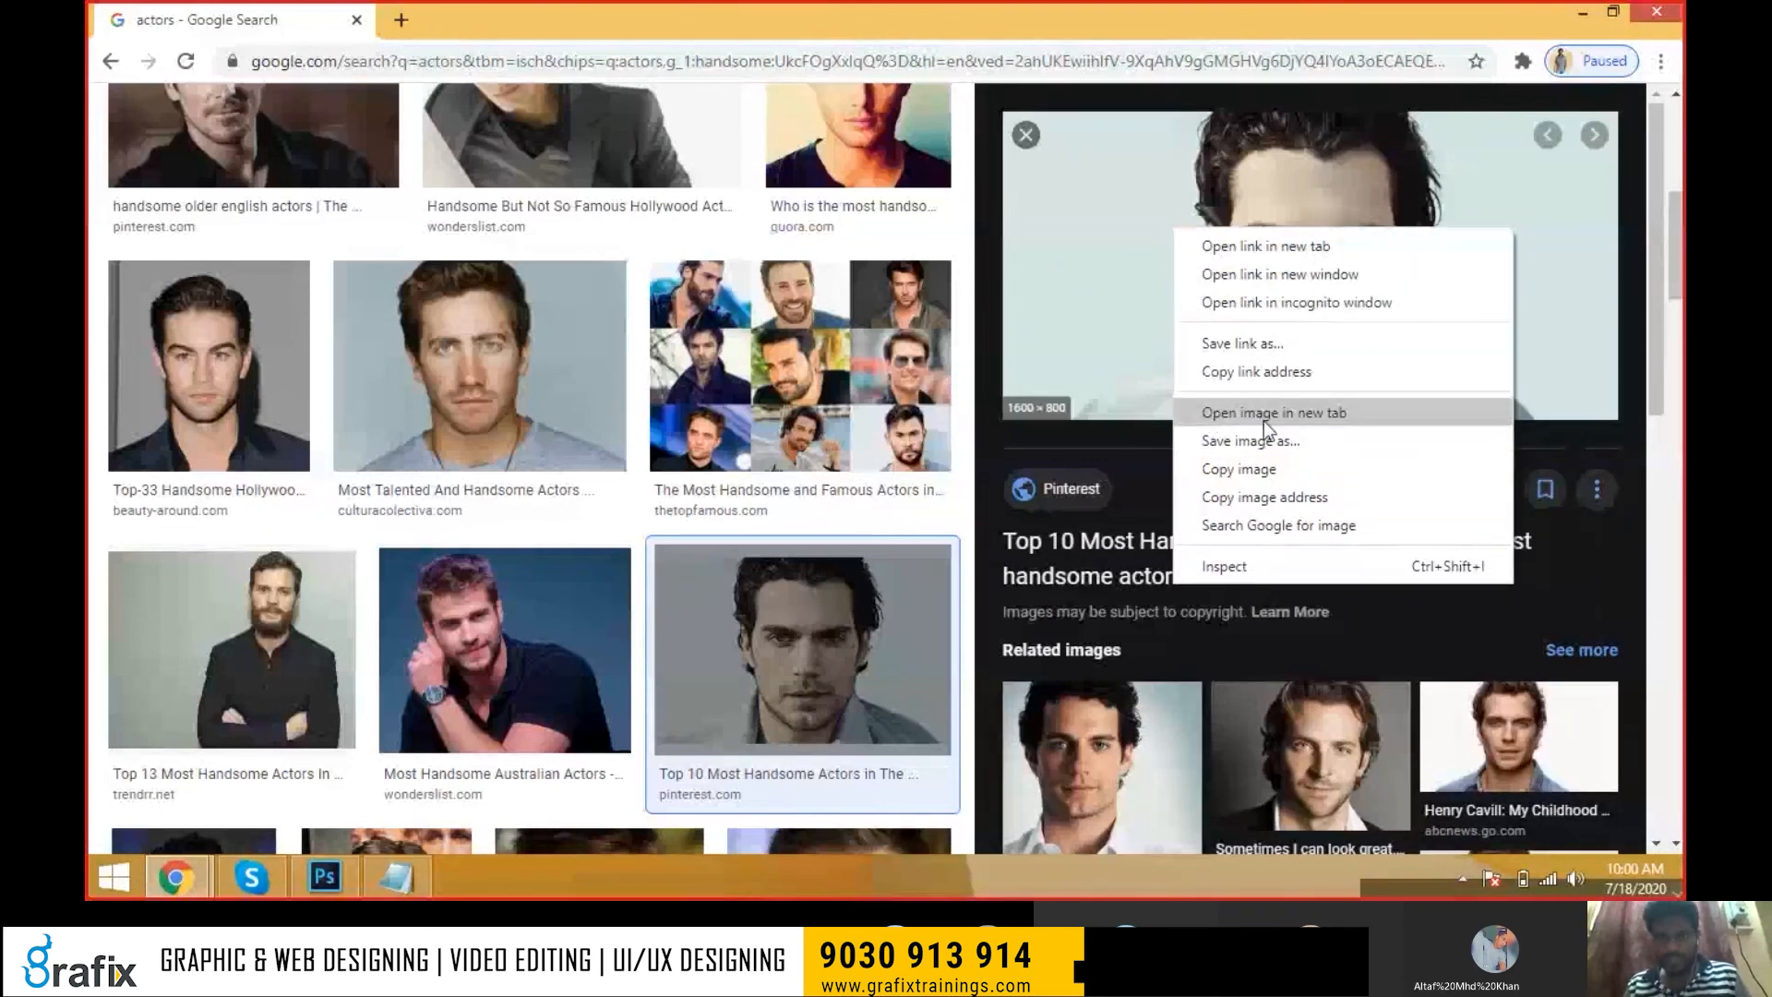
pyautogui.click(1262, 421)
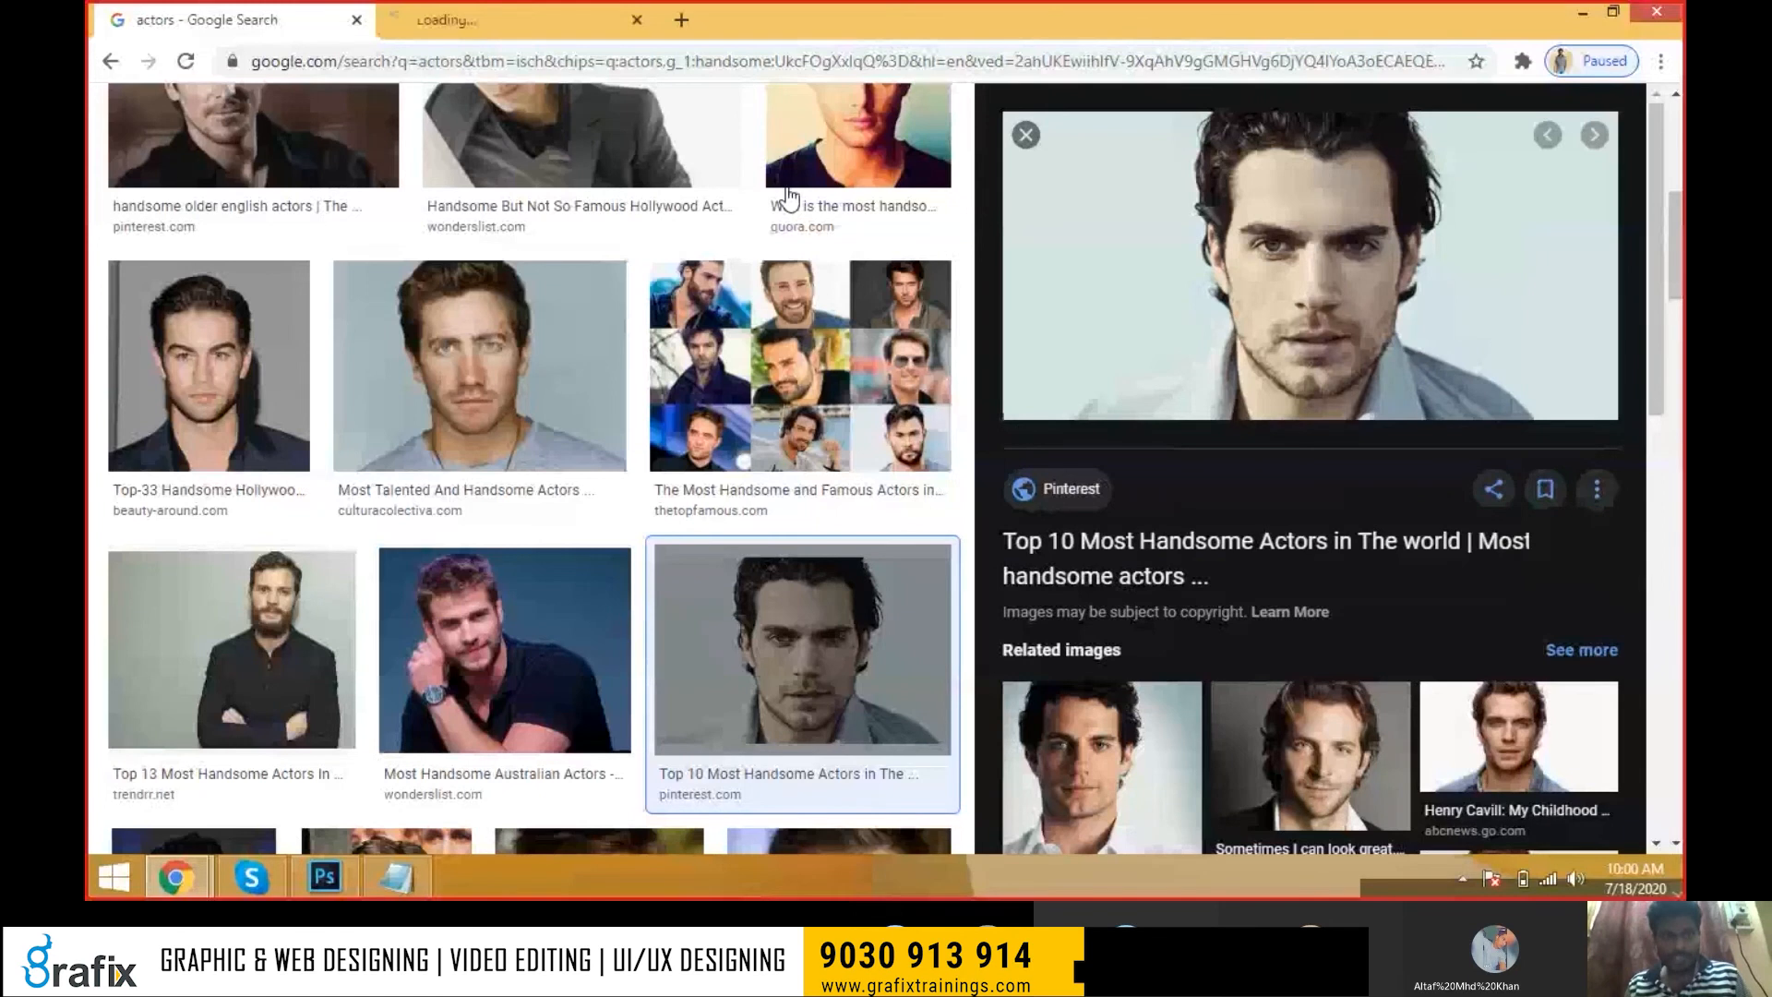
pyautogui.hotkey('ctrl', 'Tab')
# Save the full-size Pinterest portrait to the Desktop as a JPEG under its default name and close its tab
pyautogui.rightClick(882, 318)
pyautogui.click(900, 354)
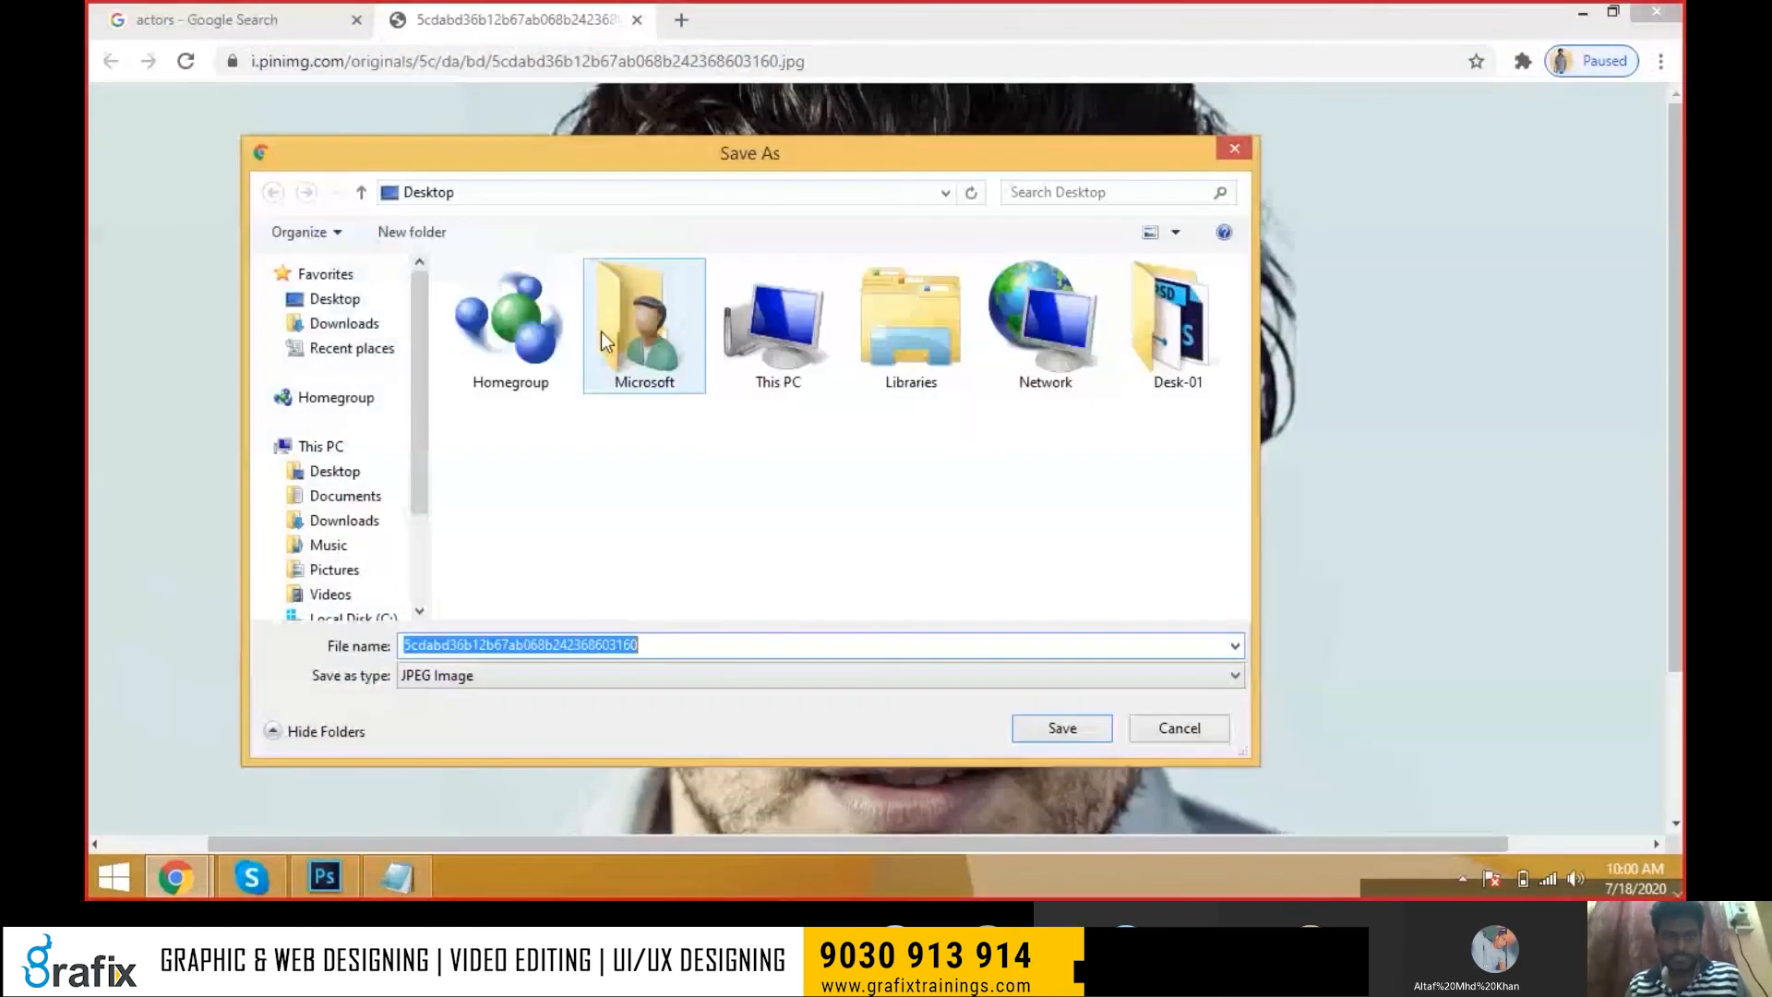
pyautogui.click(1062, 726)
pyautogui.click(637, 19)
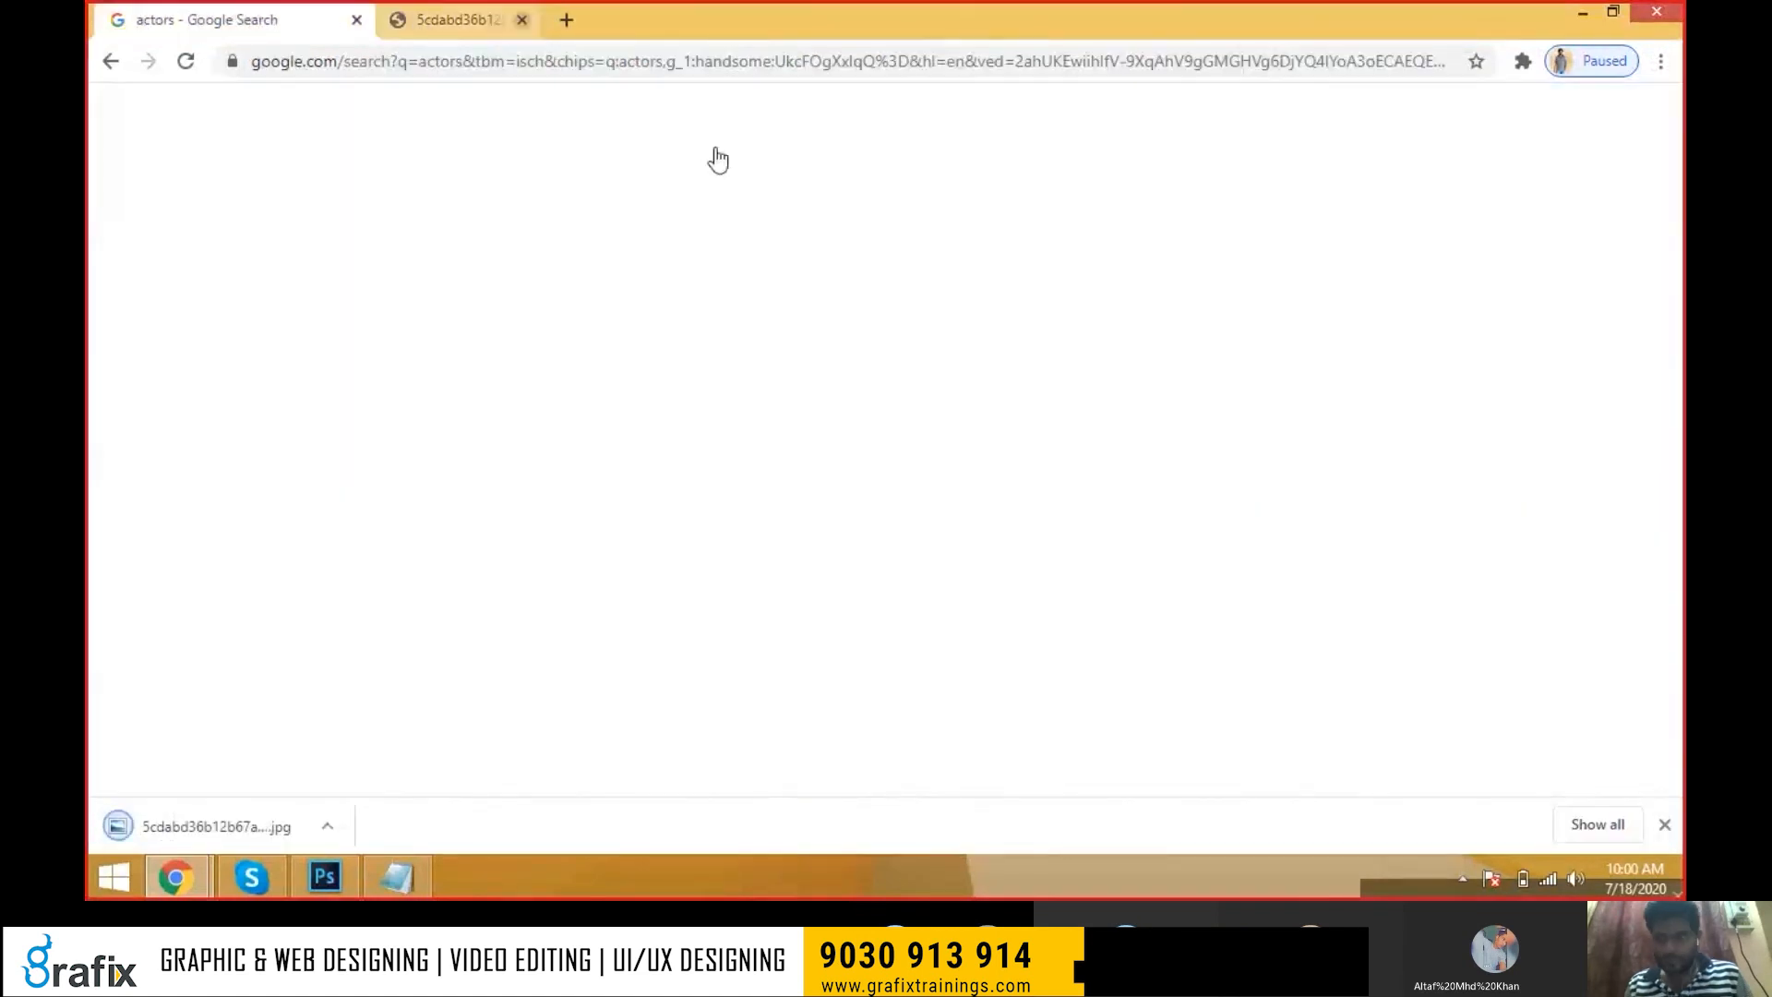
# Preview the related ABC News portrait on a white background and open its full-size image in a new tab
pyautogui.scroll(-4, 1523, 579)
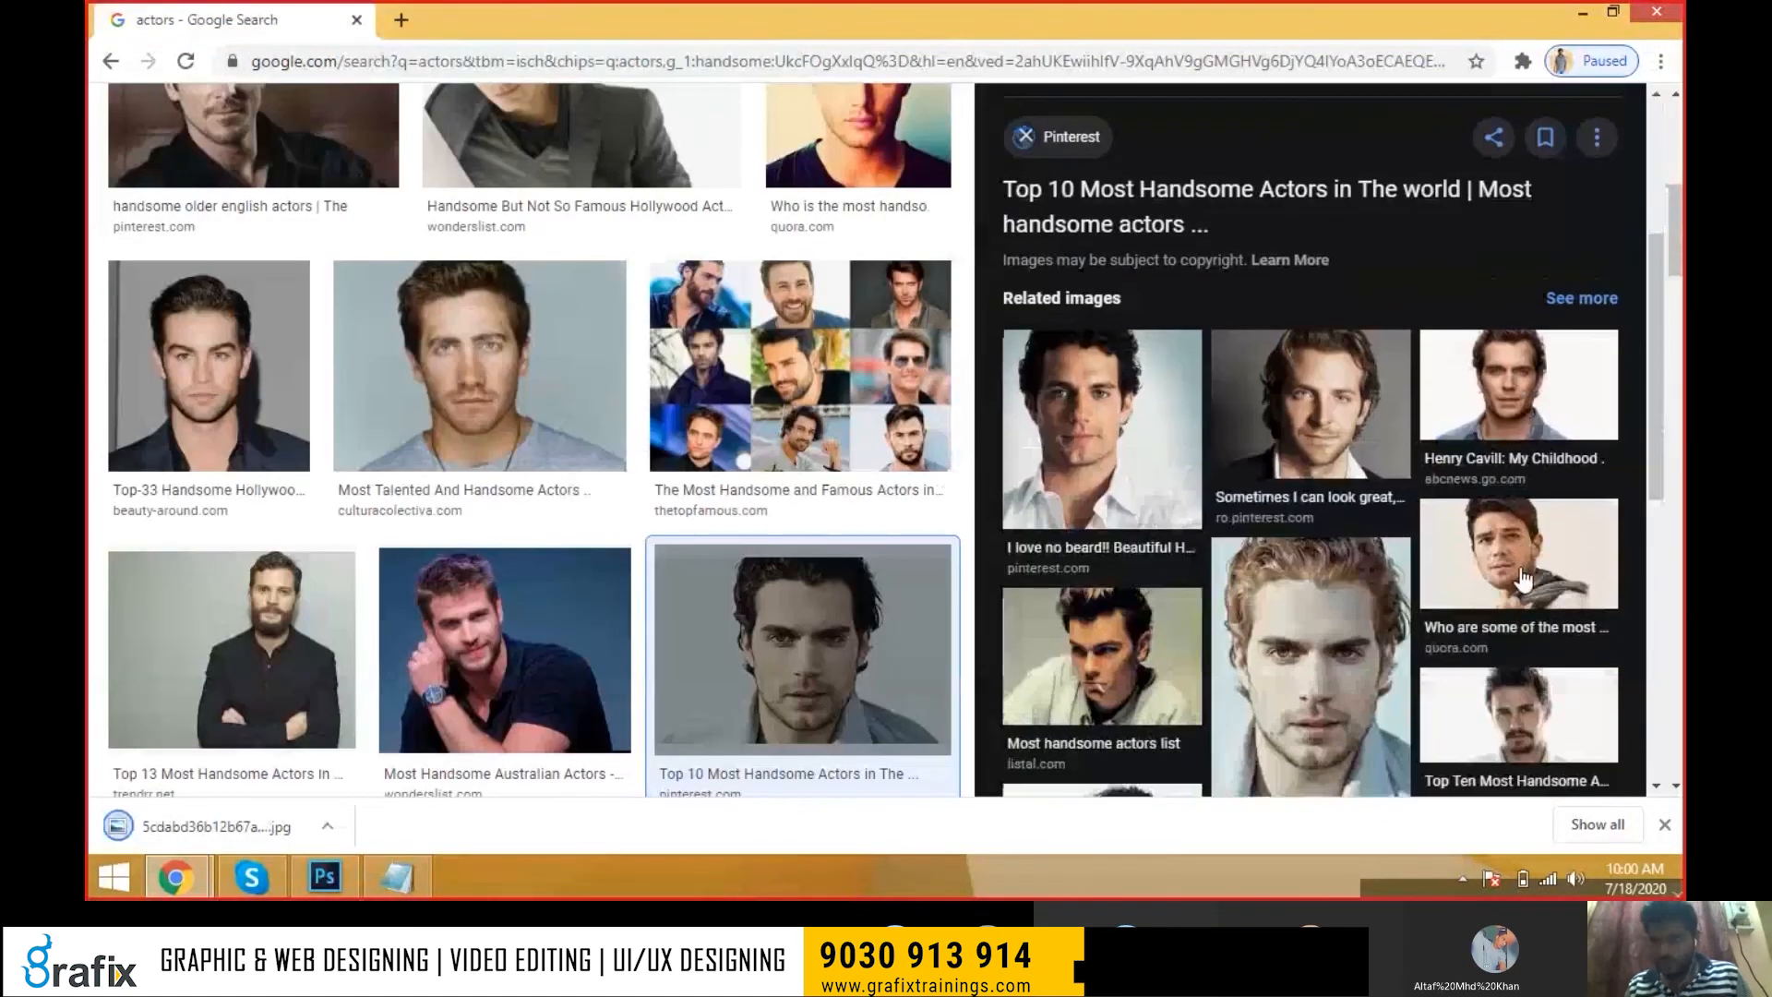
pyautogui.click(1532, 406)
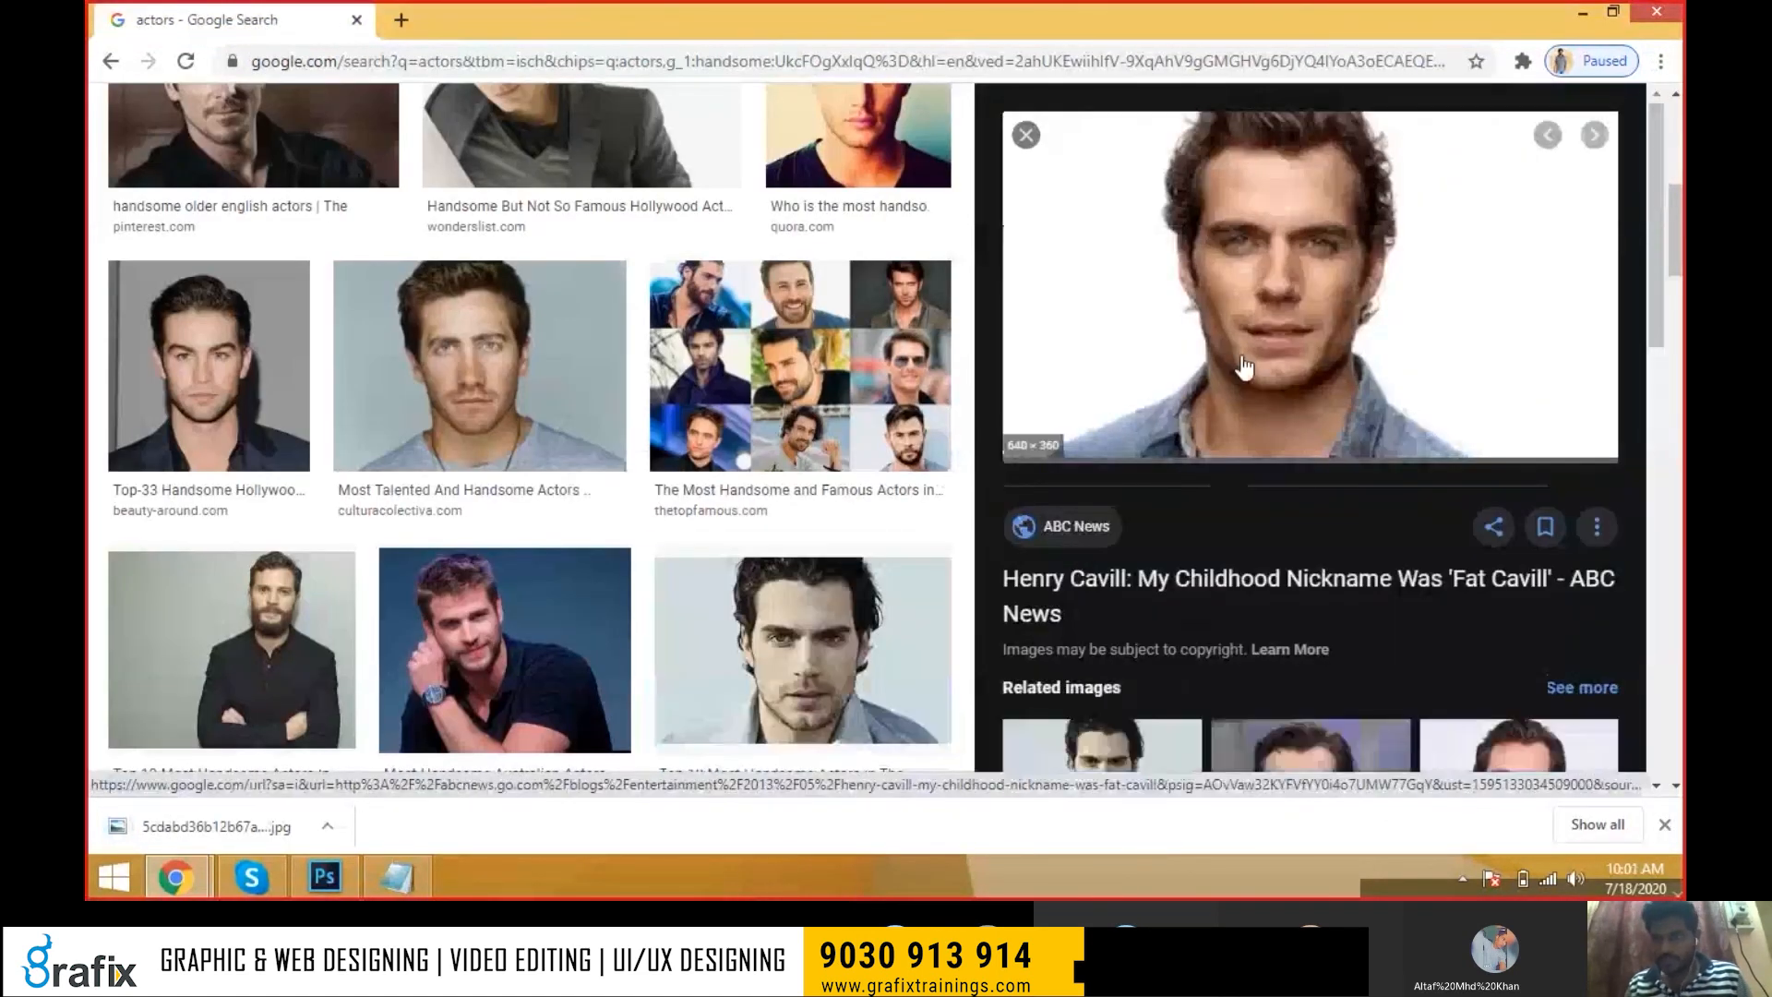
pyautogui.rightClick(1315, 323)
pyautogui.click(1359, 501)
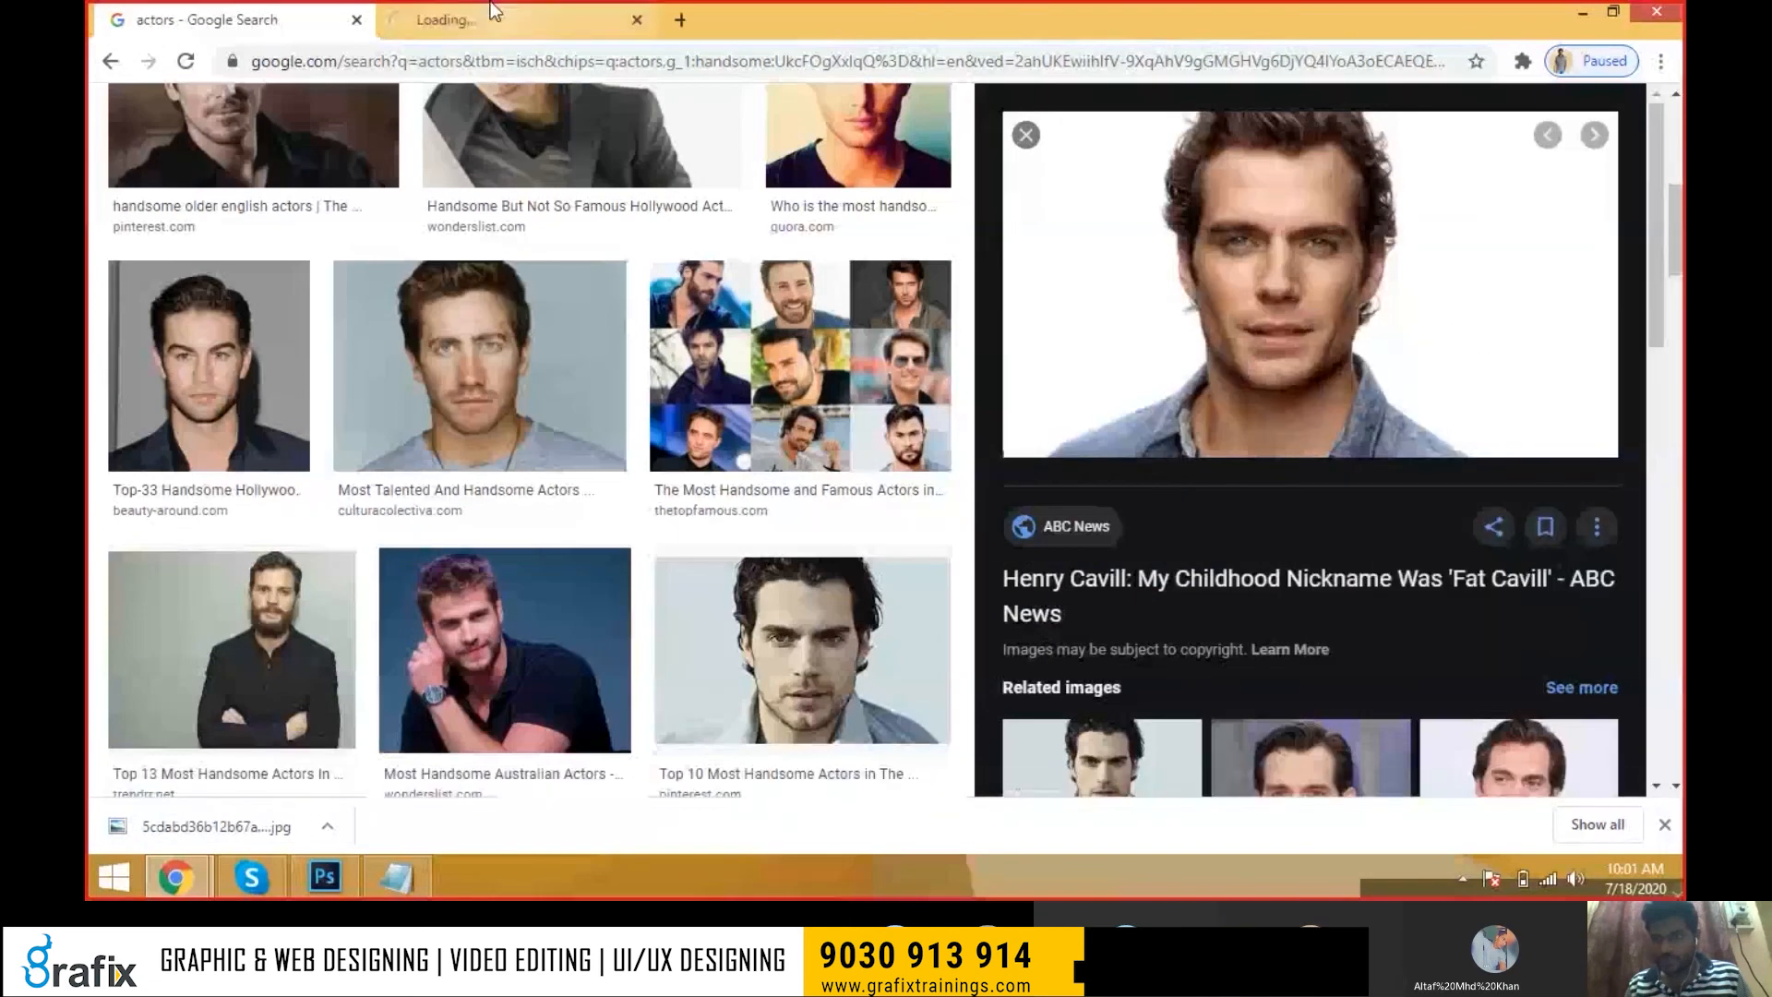
pyautogui.click(512, 19)
# Save the ABC News portrait to the Desktop as ht_jeff_cavill_dm_130529_wmain and close its tab
pyautogui.rightClick(884, 374)
pyautogui.click(914, 417)
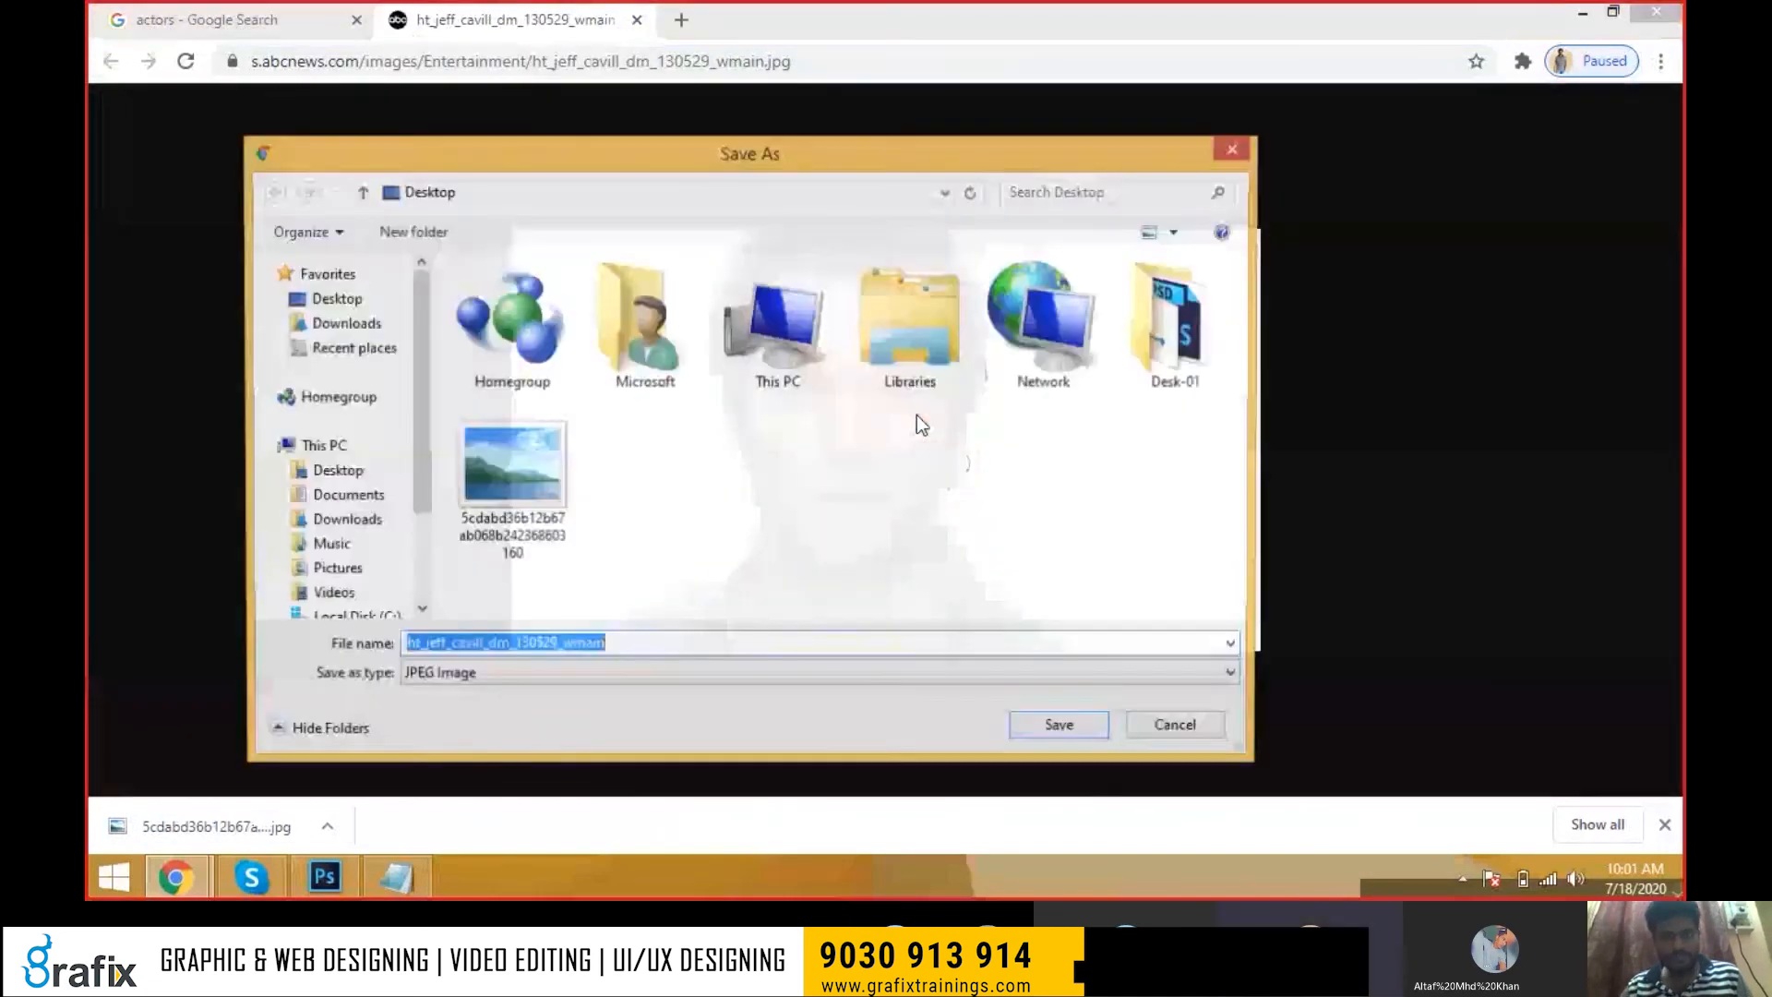
pyautogui.press('Return')
pyautogui.hotkey('ctrl', 'w')
# Preview the related grey-sweater photo from dailypop.wordpress.com and look through its related images
pyautogui.scroll(-4, 1388, 556)
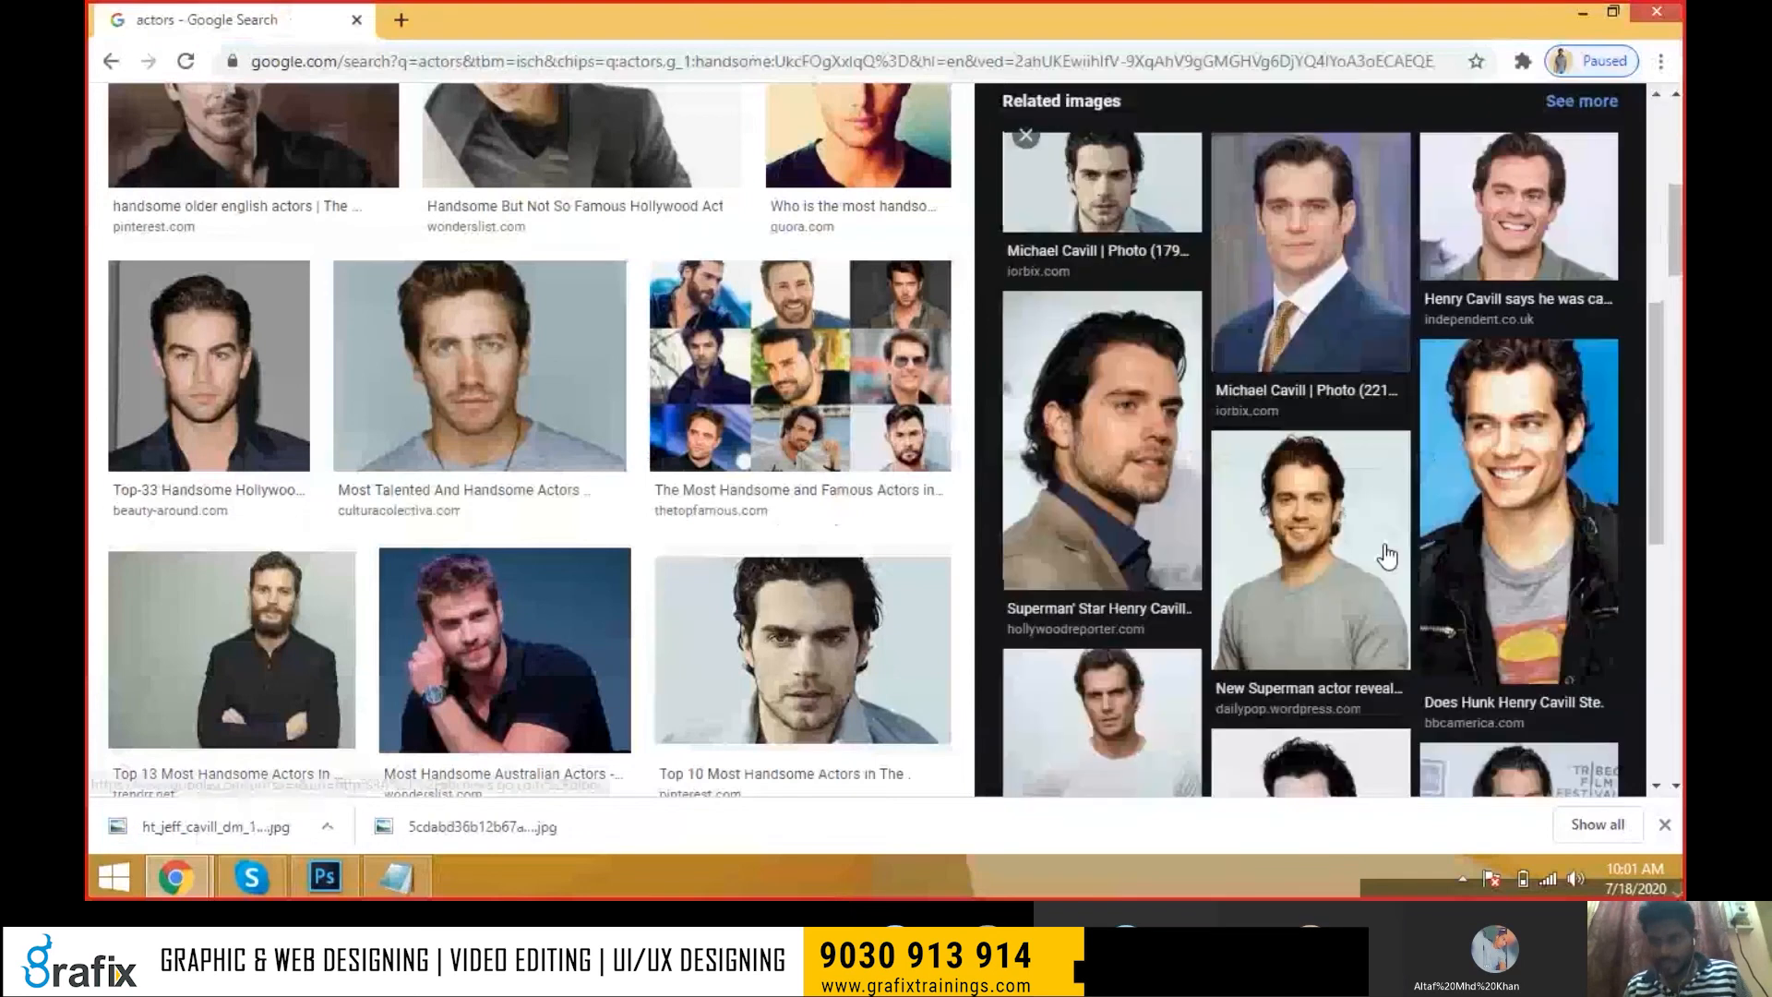
pyautogui.scroll(-1, 1336, 404)
pyautogui.click(1343, 410)
pyautogui.scroll(-5, 1384, 439)
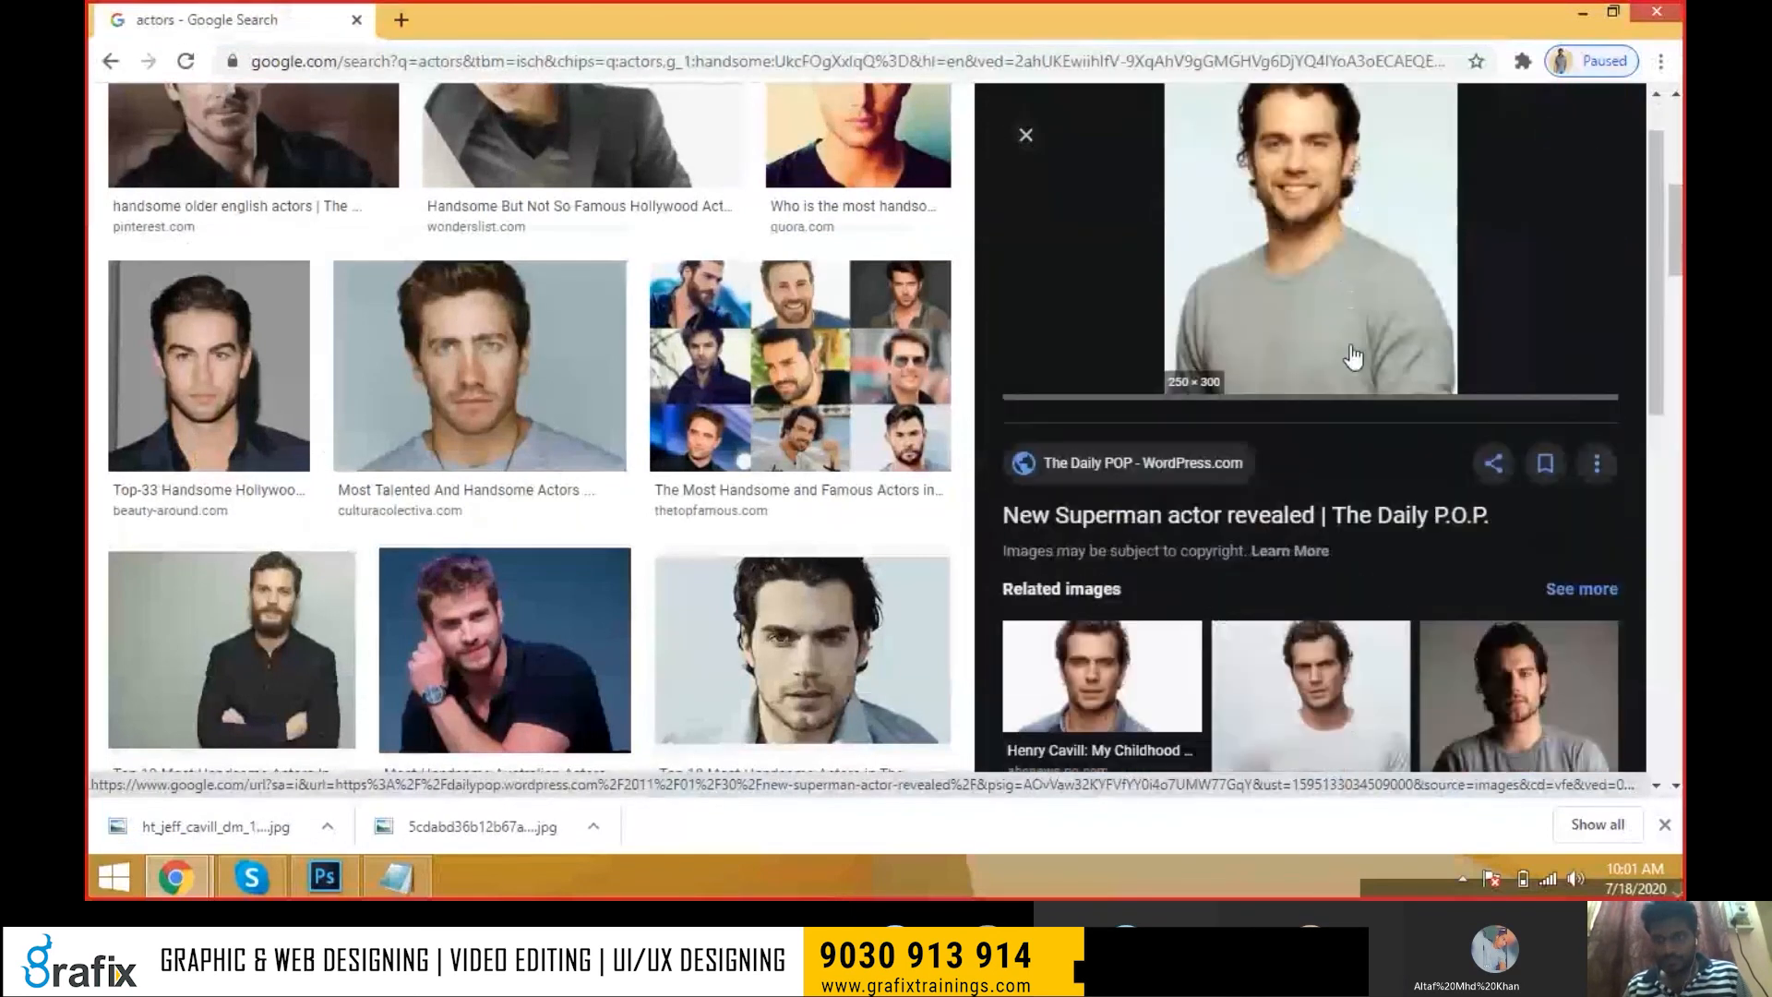
pyautogui.scroll(-3, 1338, 416)
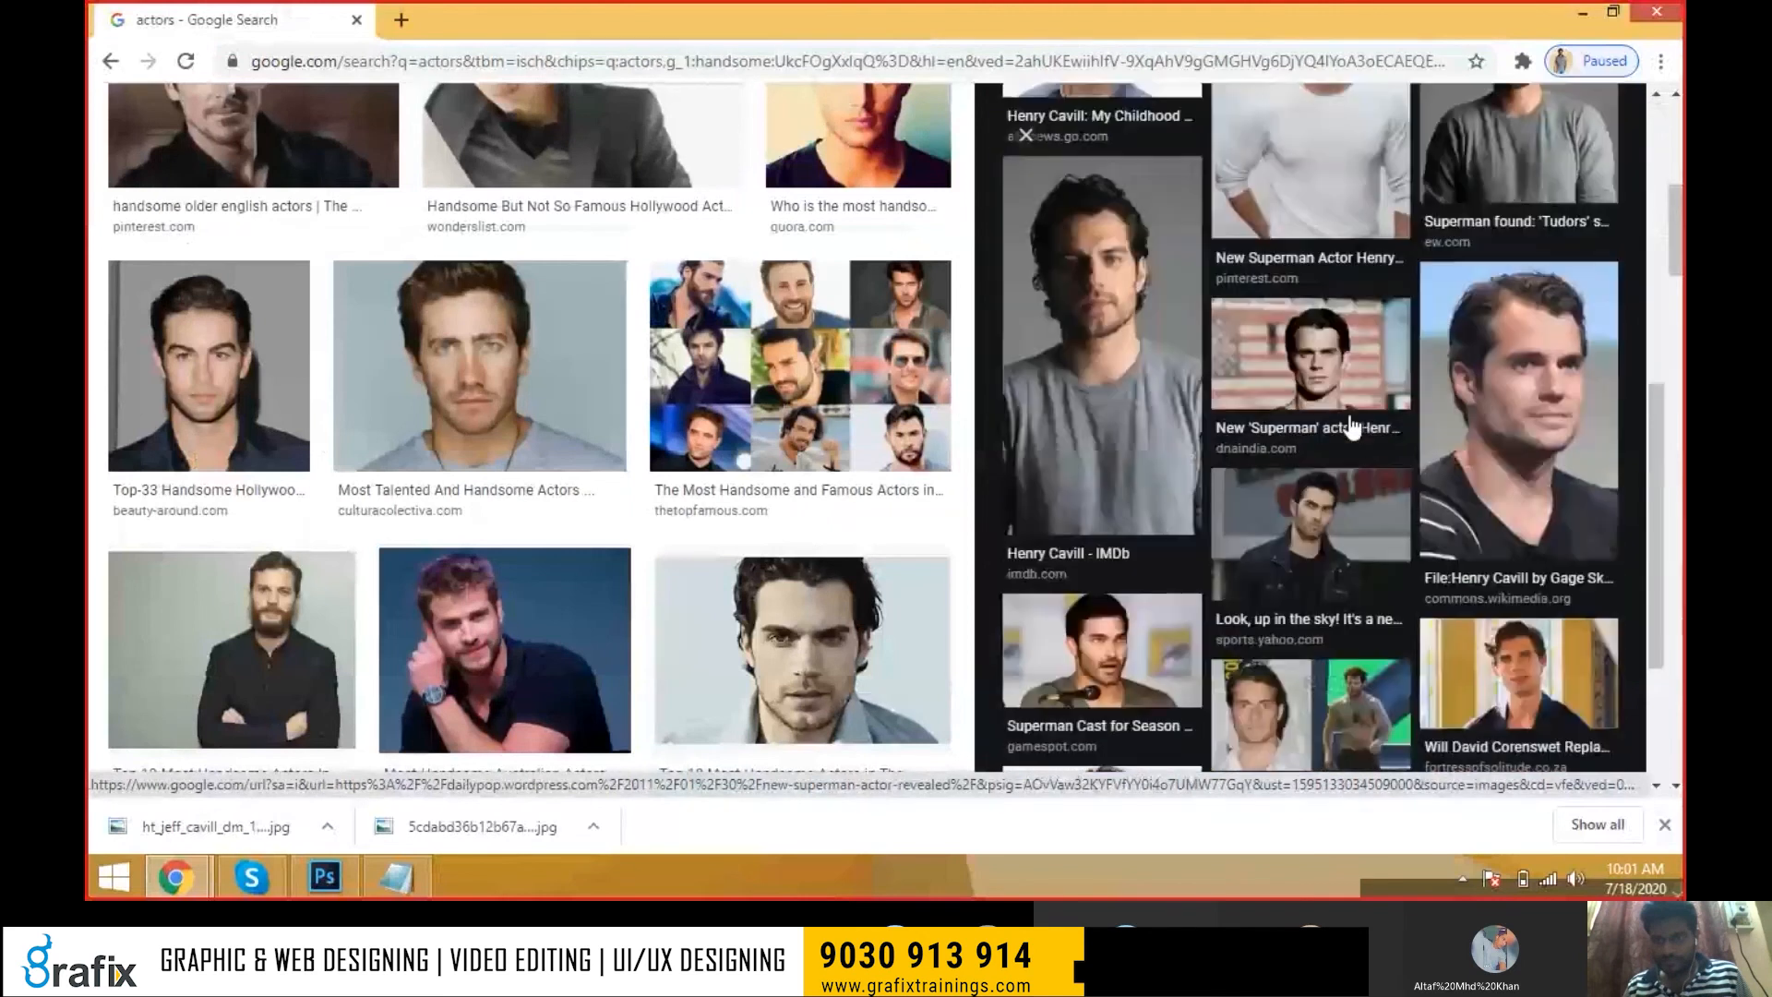
# Preview the IMDb portrait in the grey T-shirt and open its full-size image in a new tab
pyautogui.click(1178, 388)
pyautogui.rightClick(1346, 370)
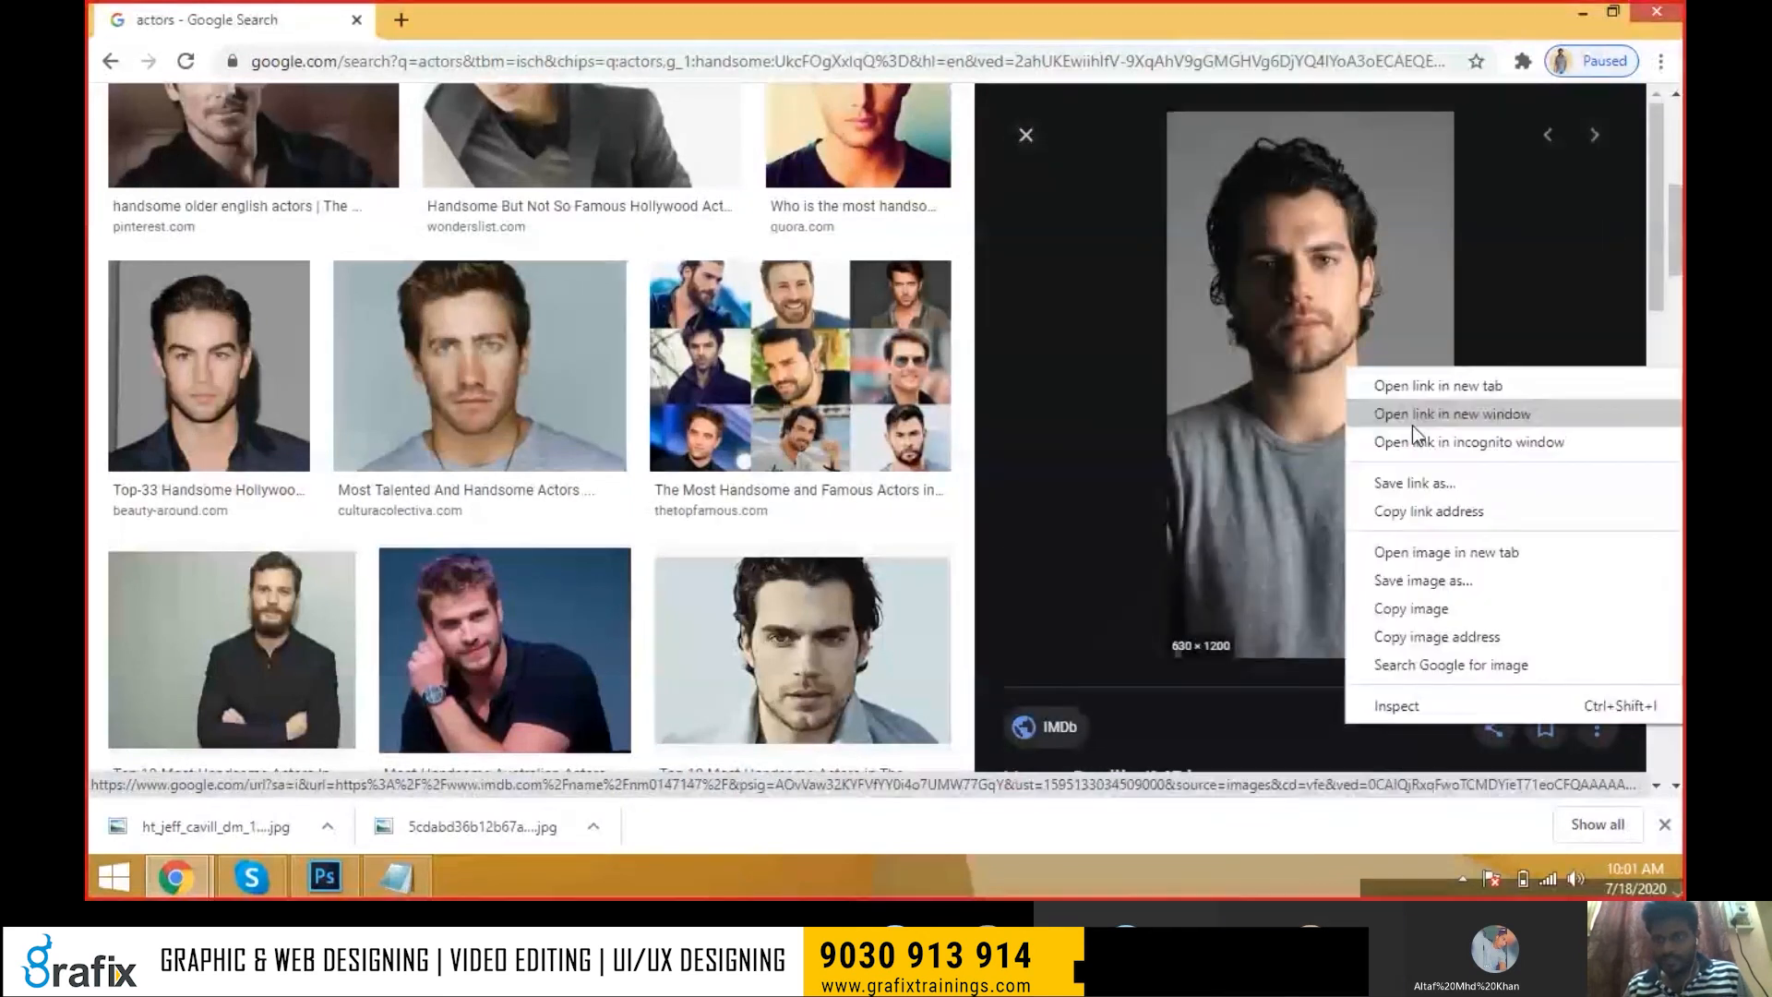
pyautogui.click(1422, 546)
pyautogui.click(503, 19)
pyautogui.click(1054, 300)
# Save the full-size IMDb portrait under its default name and close its tab
pyautogui.rightClick(1039, 297)
pyautogui.click(1065, 334)
pyautogui.press('Return')
pyautogui.hotkey('ctrl', 'w')
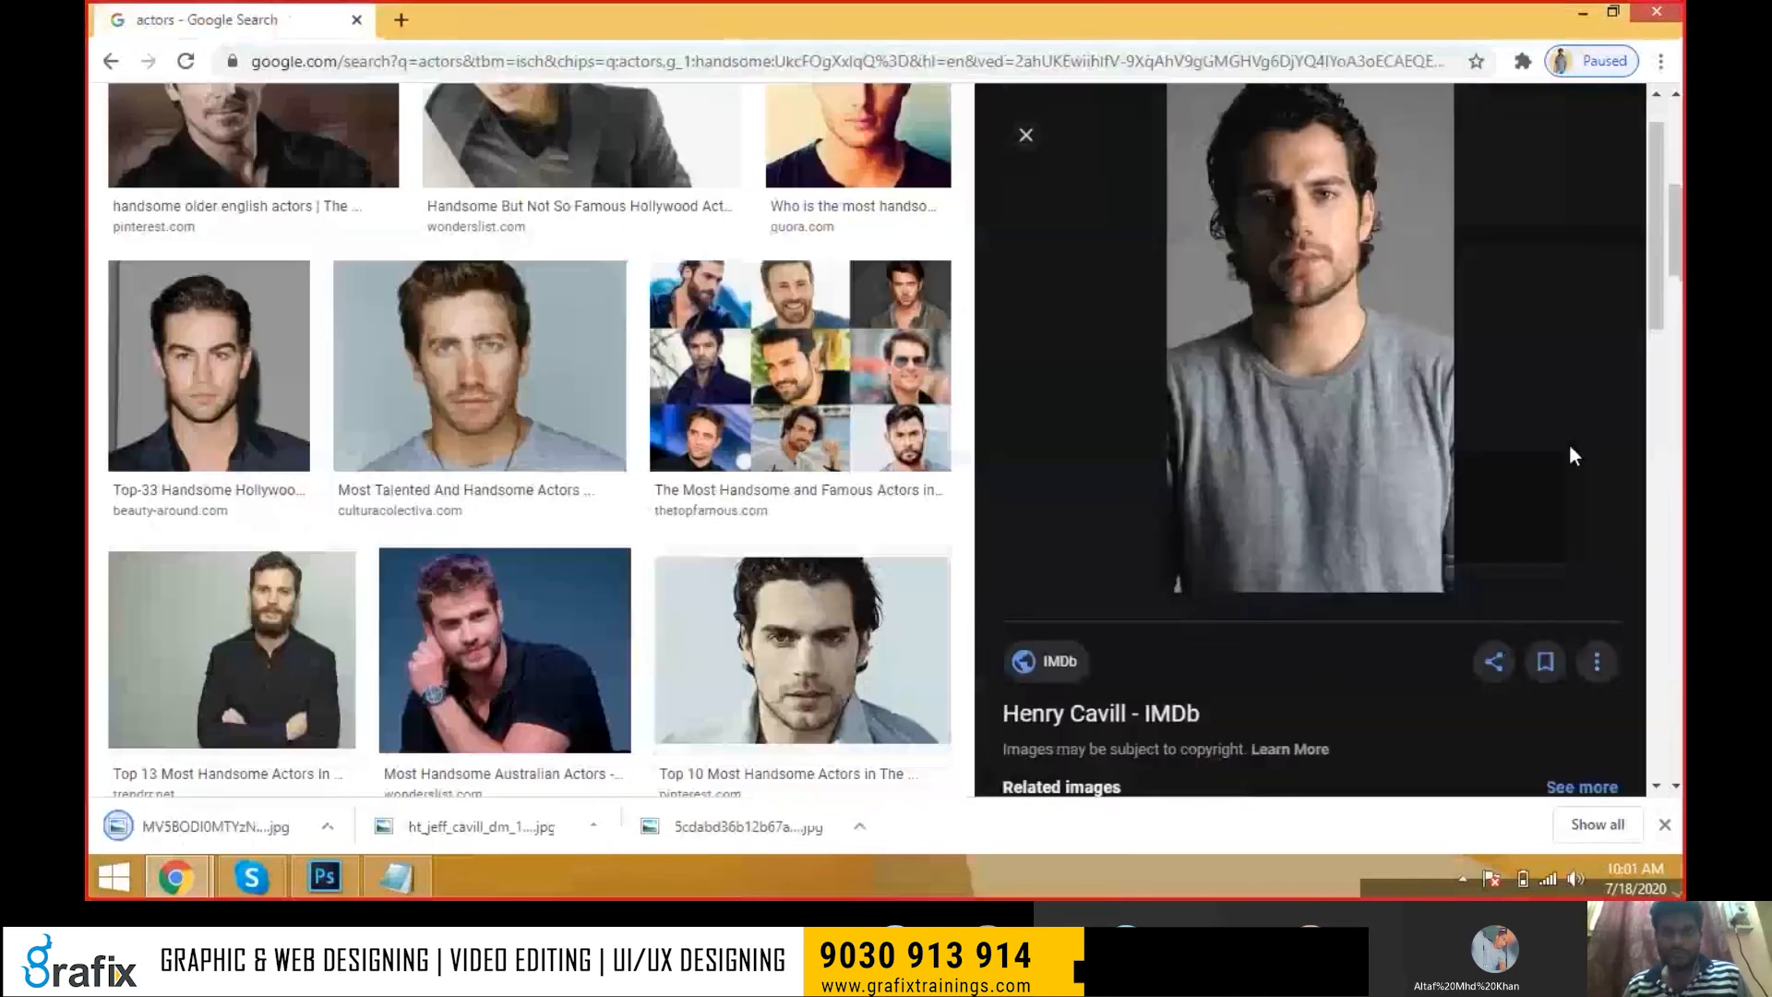
# Look through the remaining related images, and run a new image search for "bollywood actors body"
pyautogui.scroll(-10, 1569, 443)
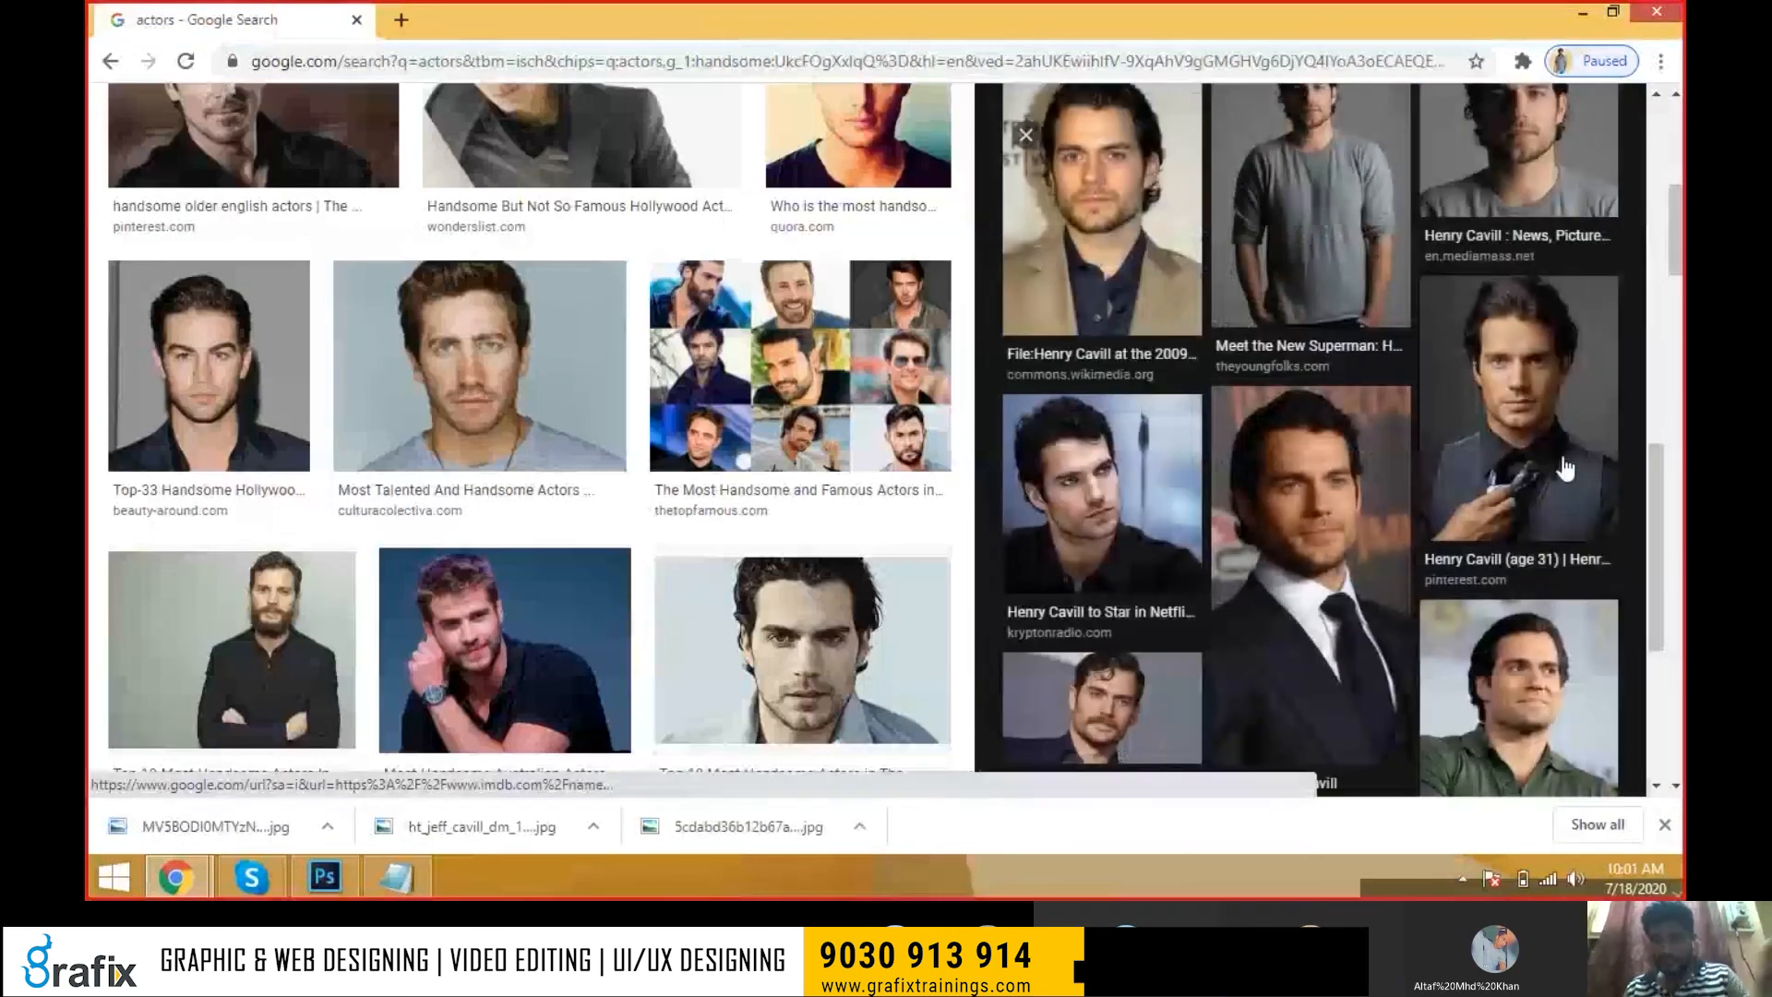
pyautogui.scroll(-5, 1551, 453)
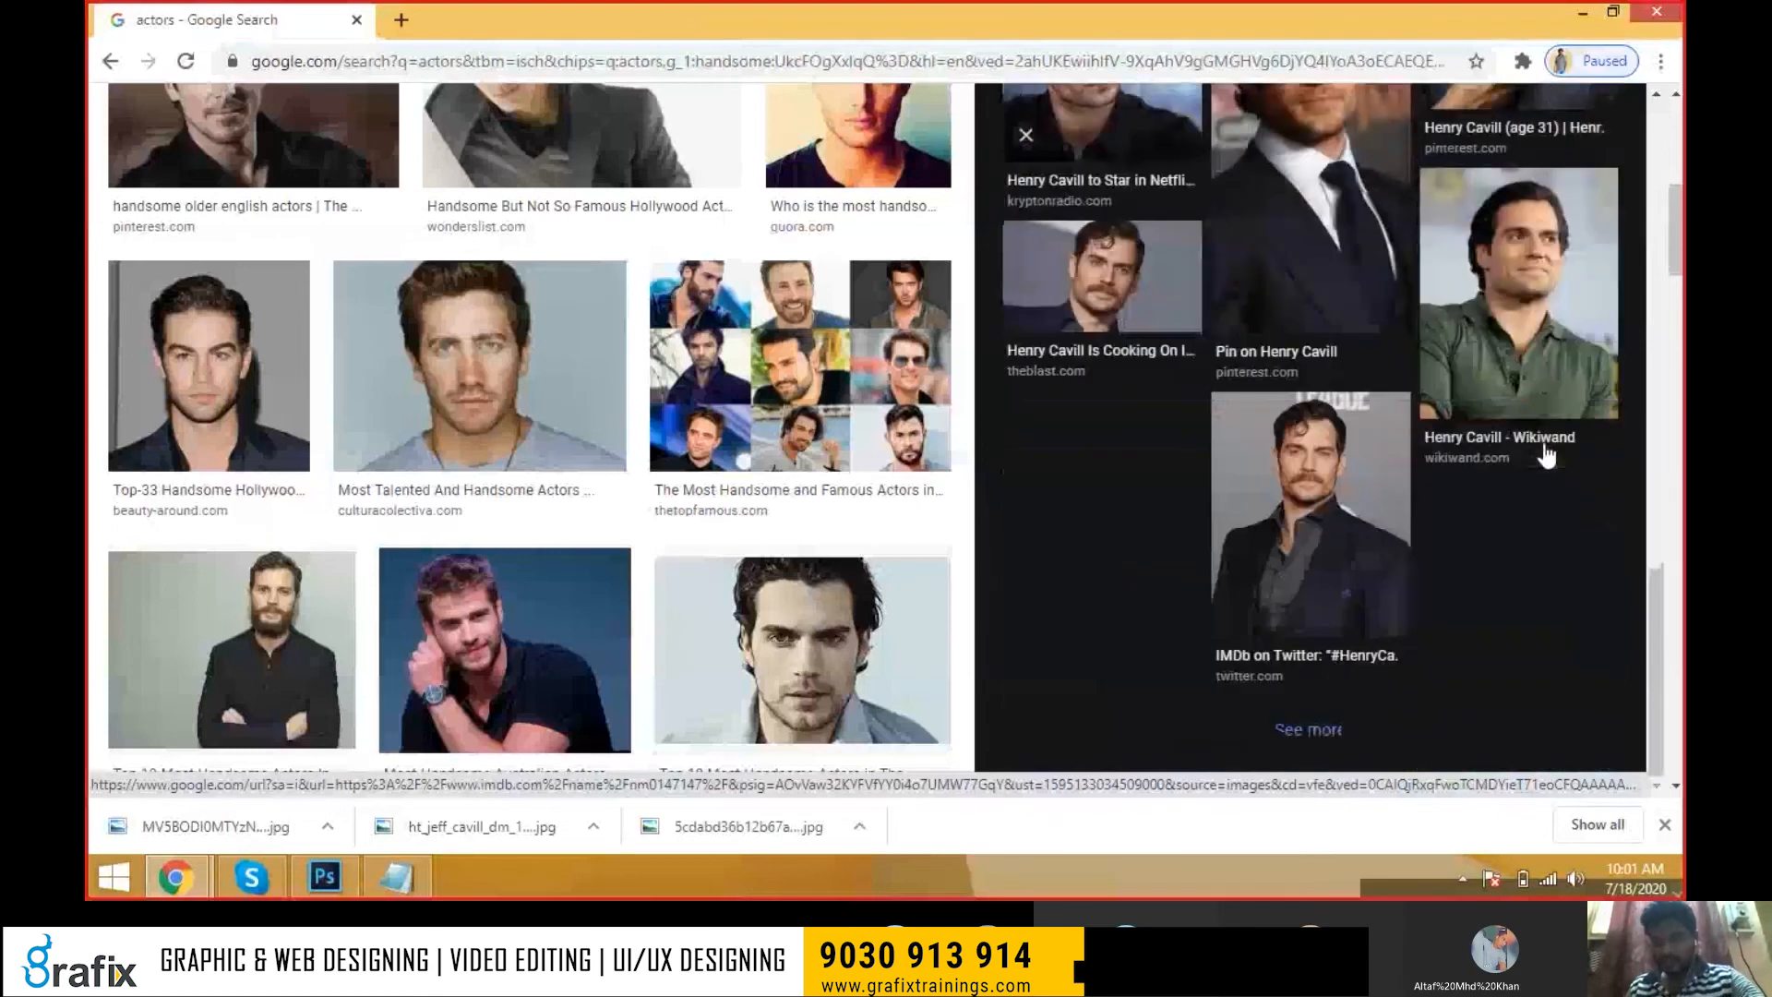
pyautogui.scroll(5, 699, 334)
pyautogui.scroll(2, 699, 334)
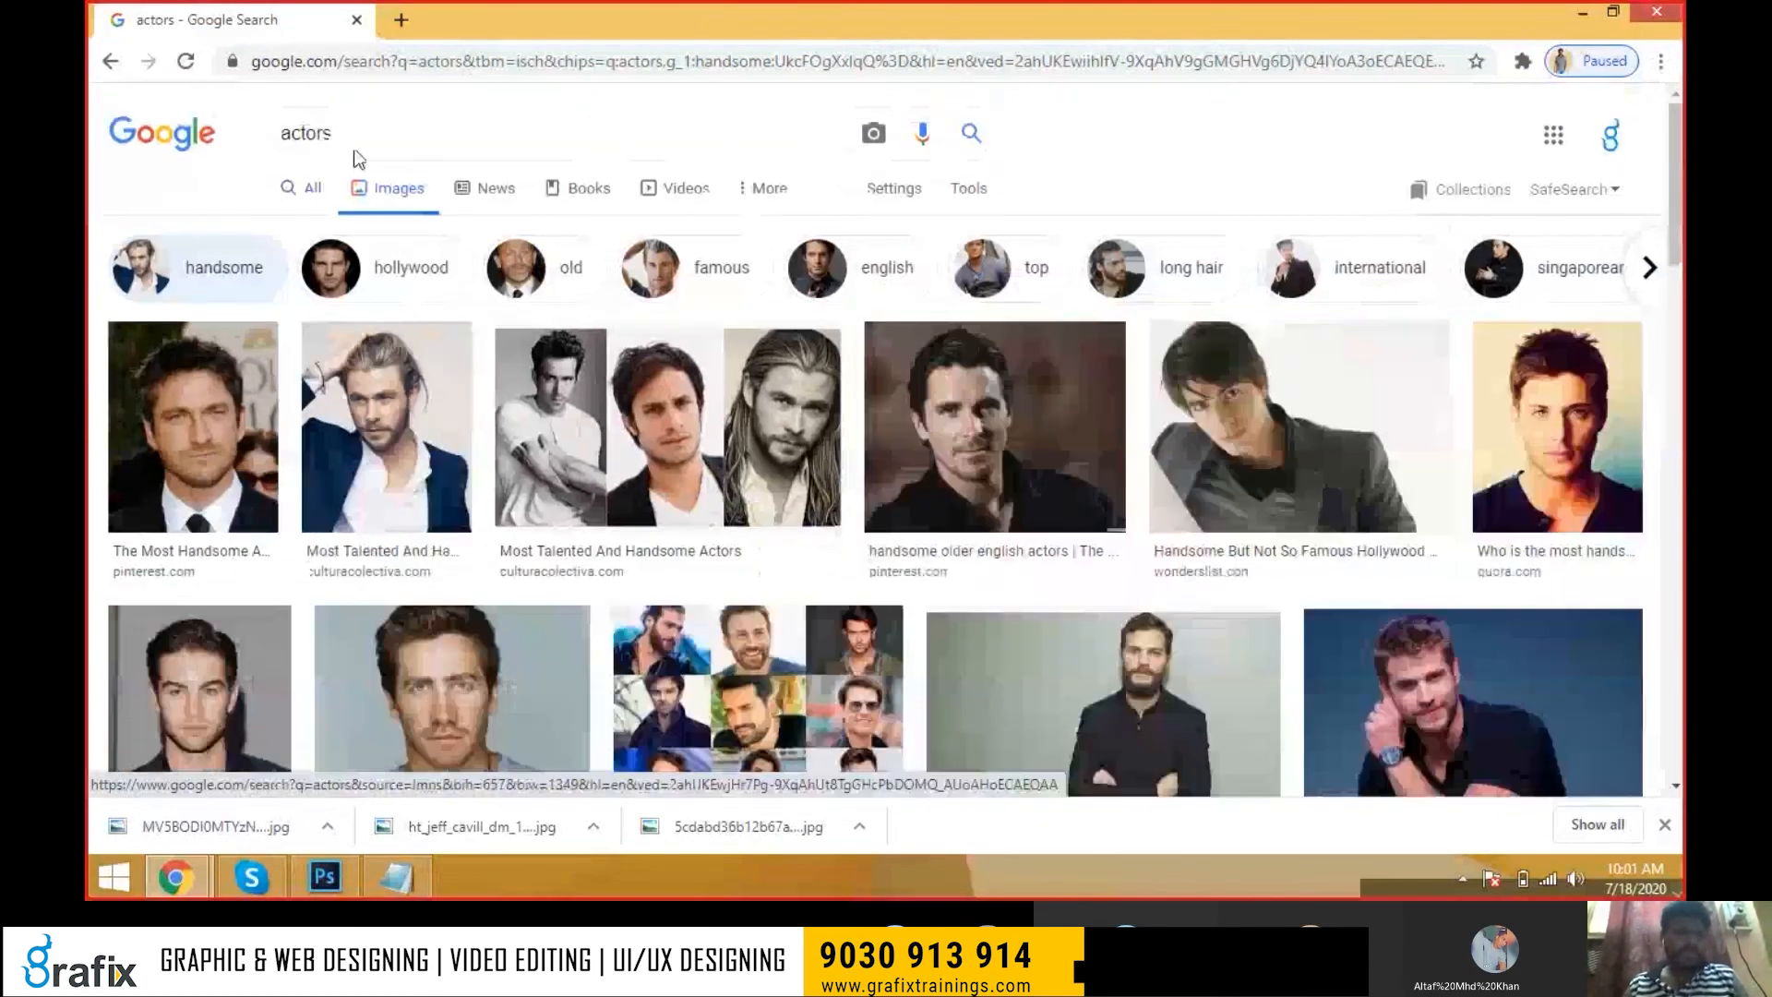
pyautogui.hotkey('ctrl', 'a')
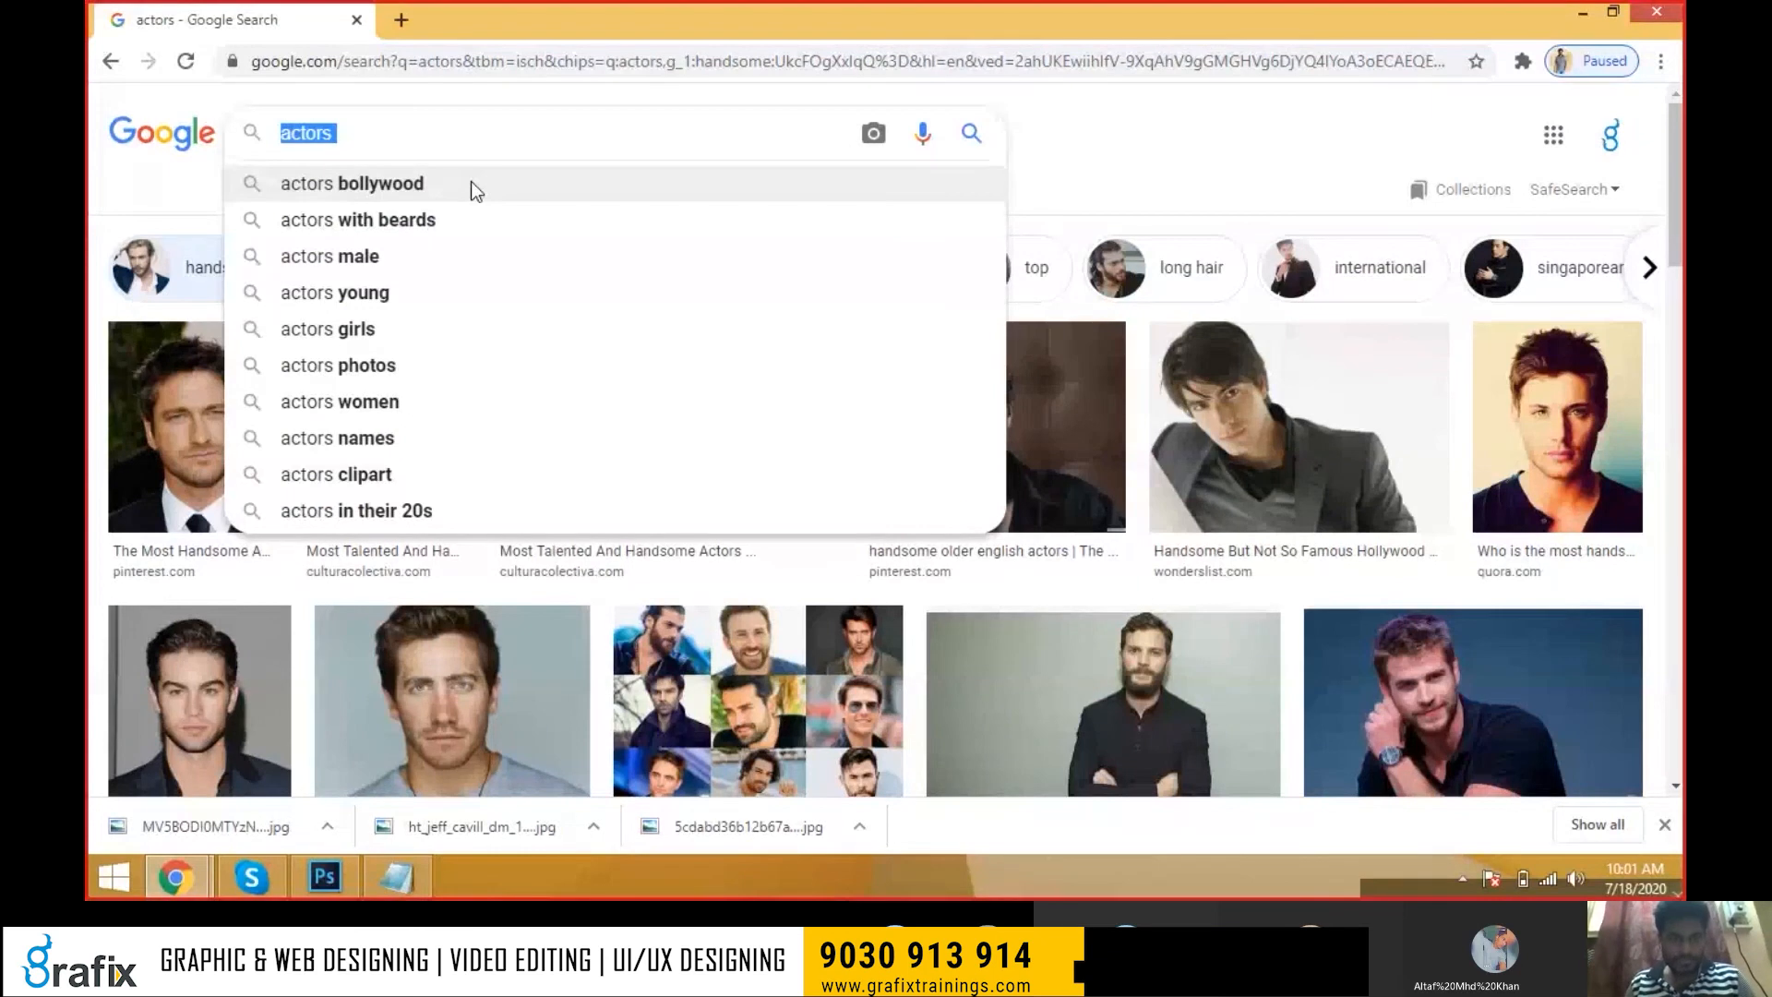
pyautogui.write('bollw')
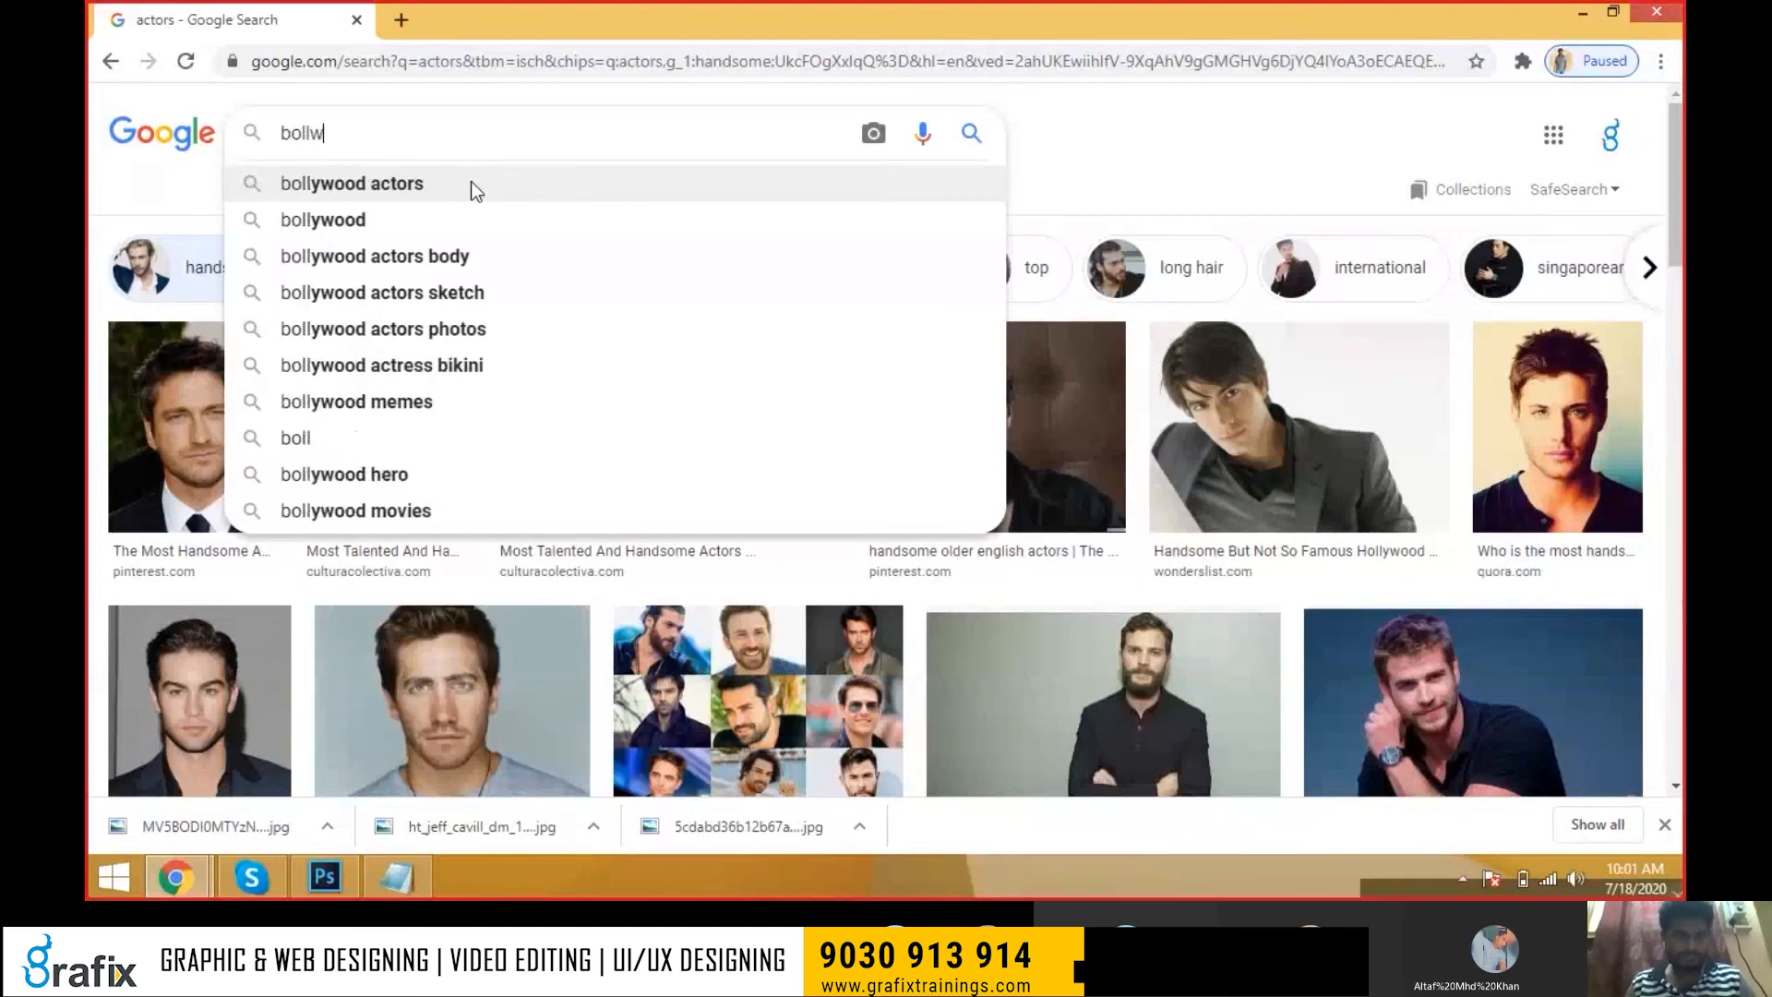
pyautogui.press('BackSpace')
pyautogui.write('ywood ')
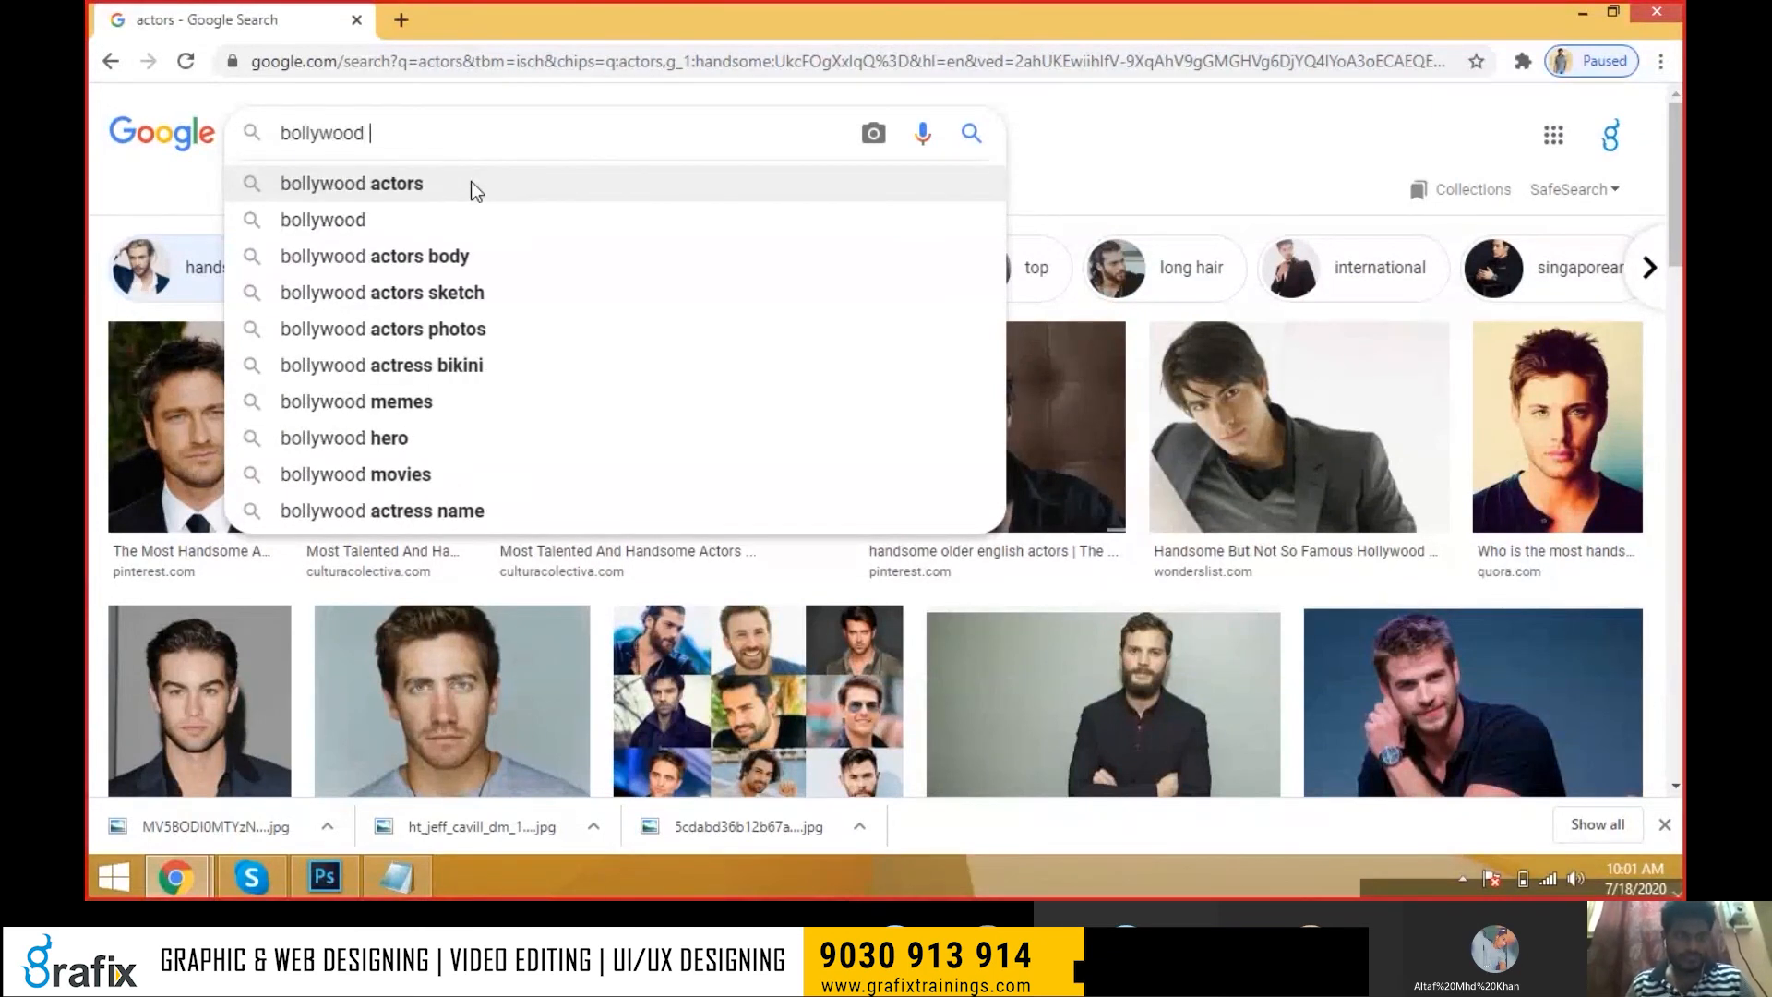
pyautogui.write('actors body')
pyautogui.press('Return')
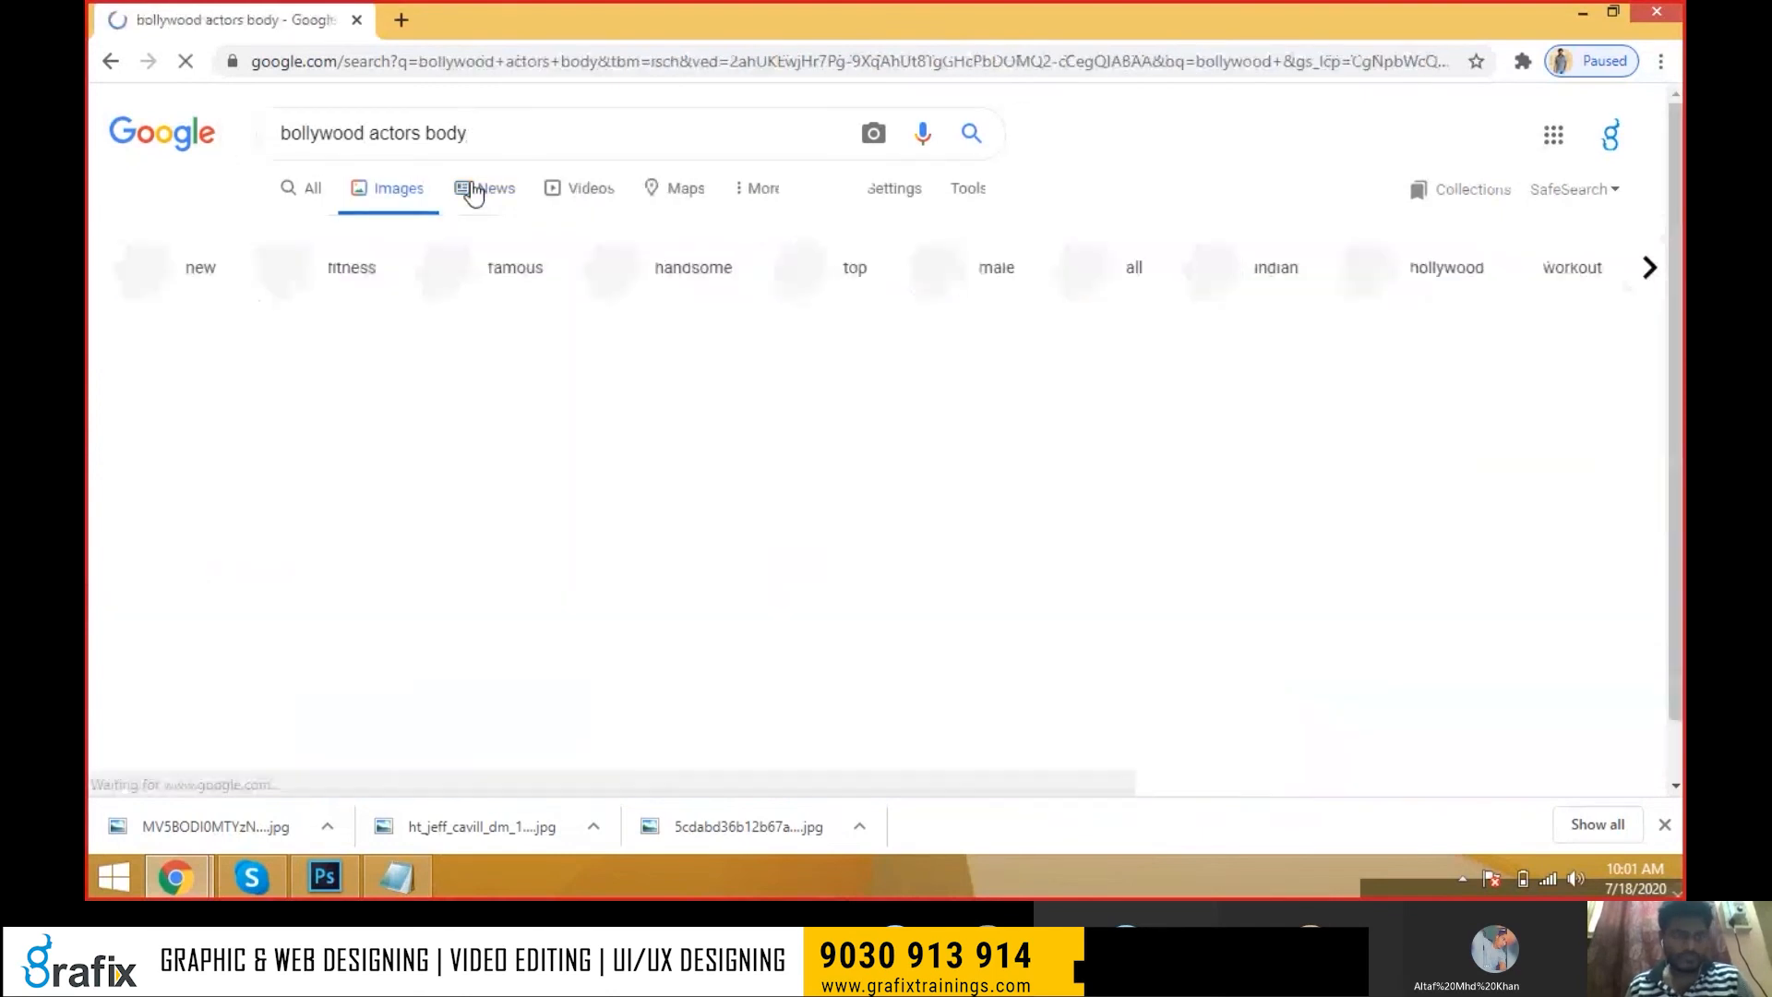
# Change the image search to "bollywood actors" and preview the mensxp.com portrait in the dark blue jacket
pyautogui.hotkey('ctrl', 'shift', 'Left')
pyautogui.press('BackSpace')
pyautogui.press('Return')
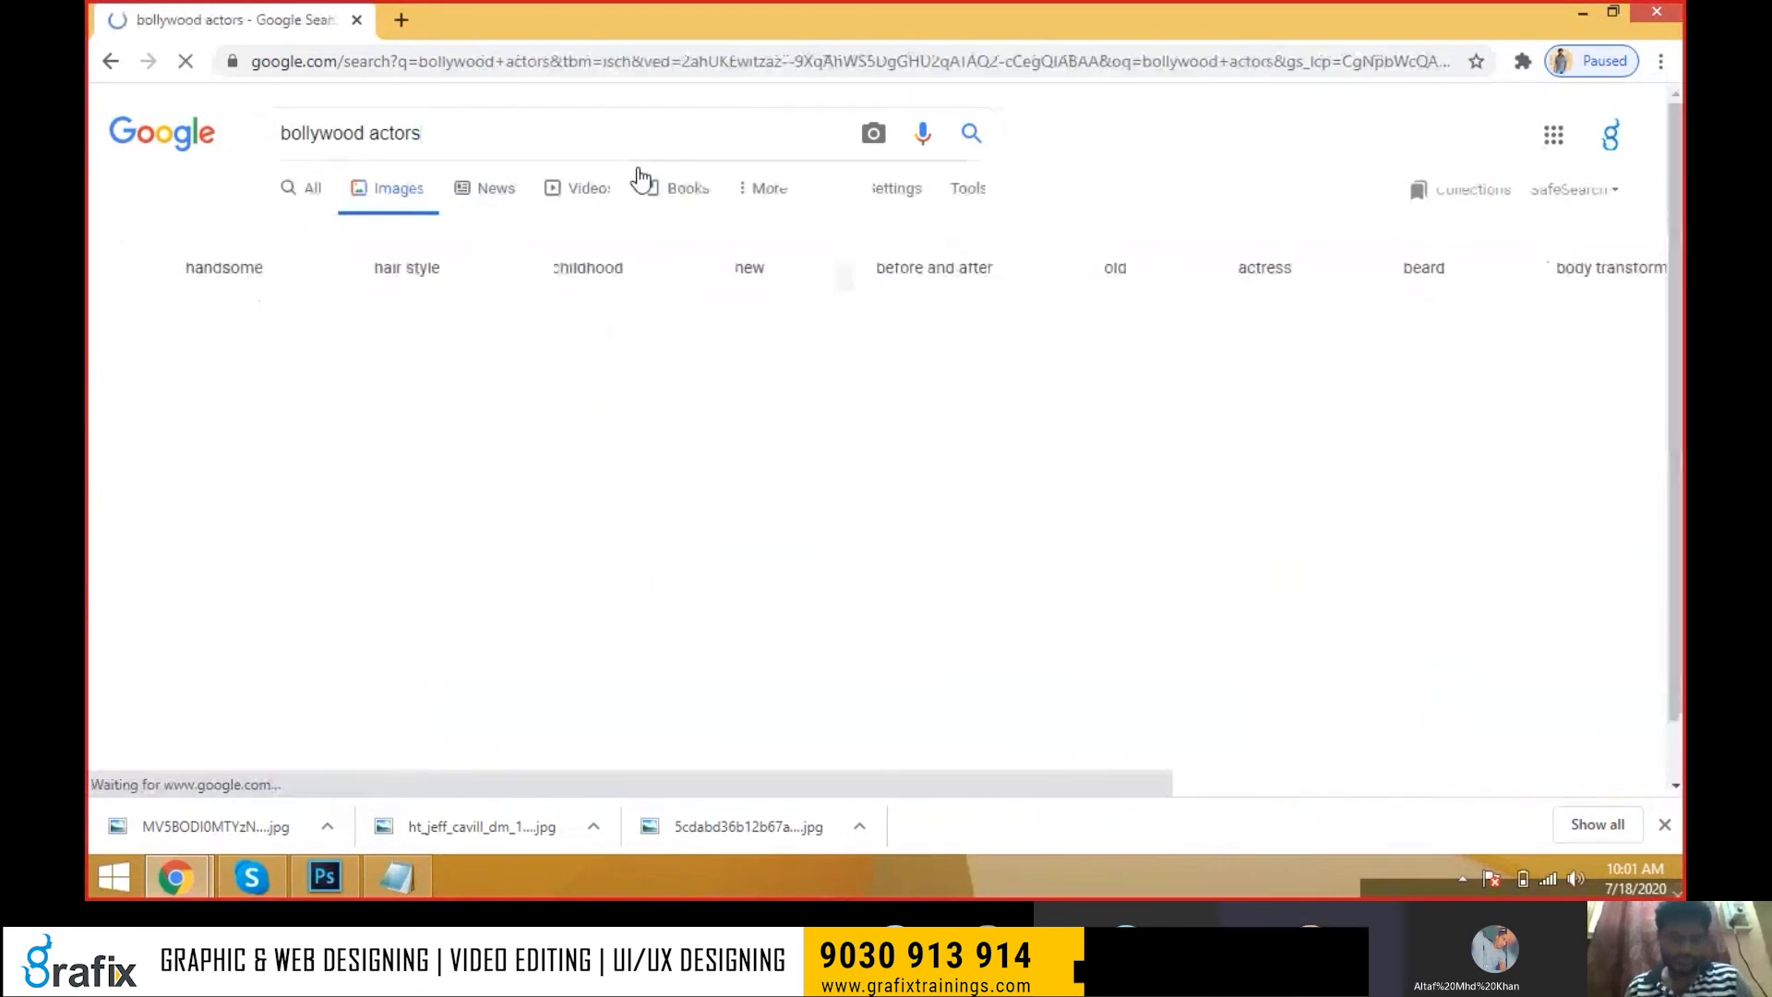
pyautogui.scroll(-3, 969, 471)
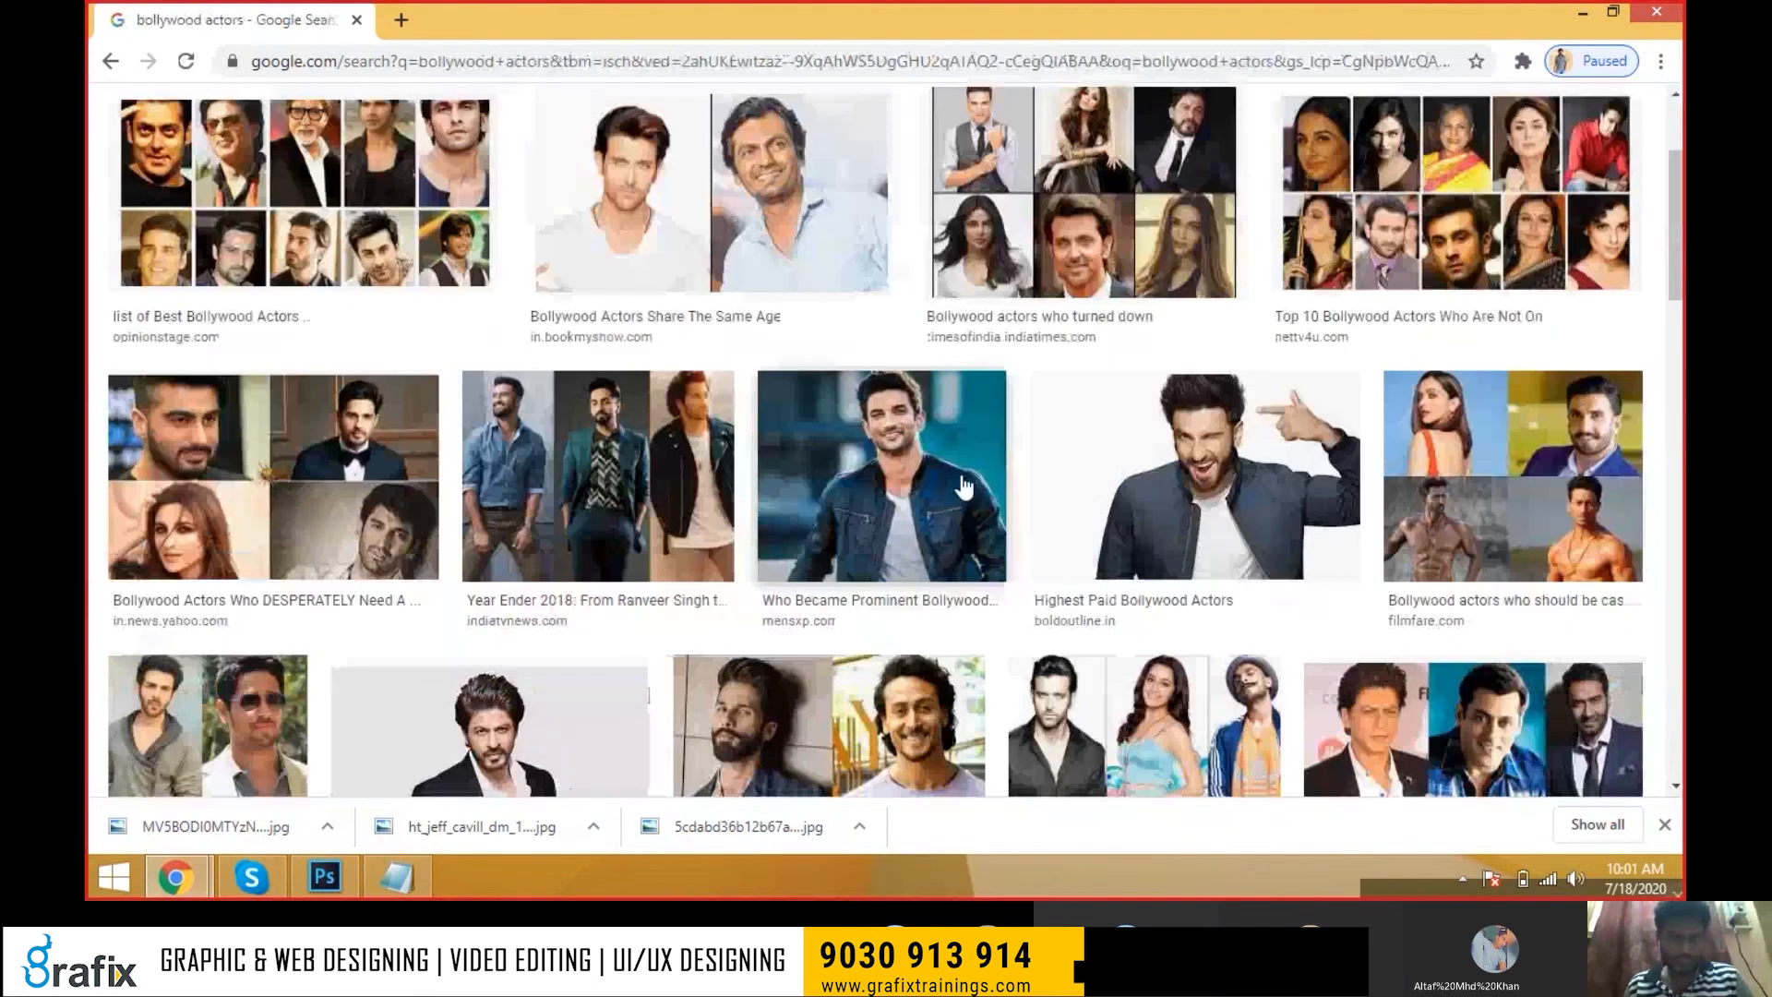
pyautogui.click(950, 486)
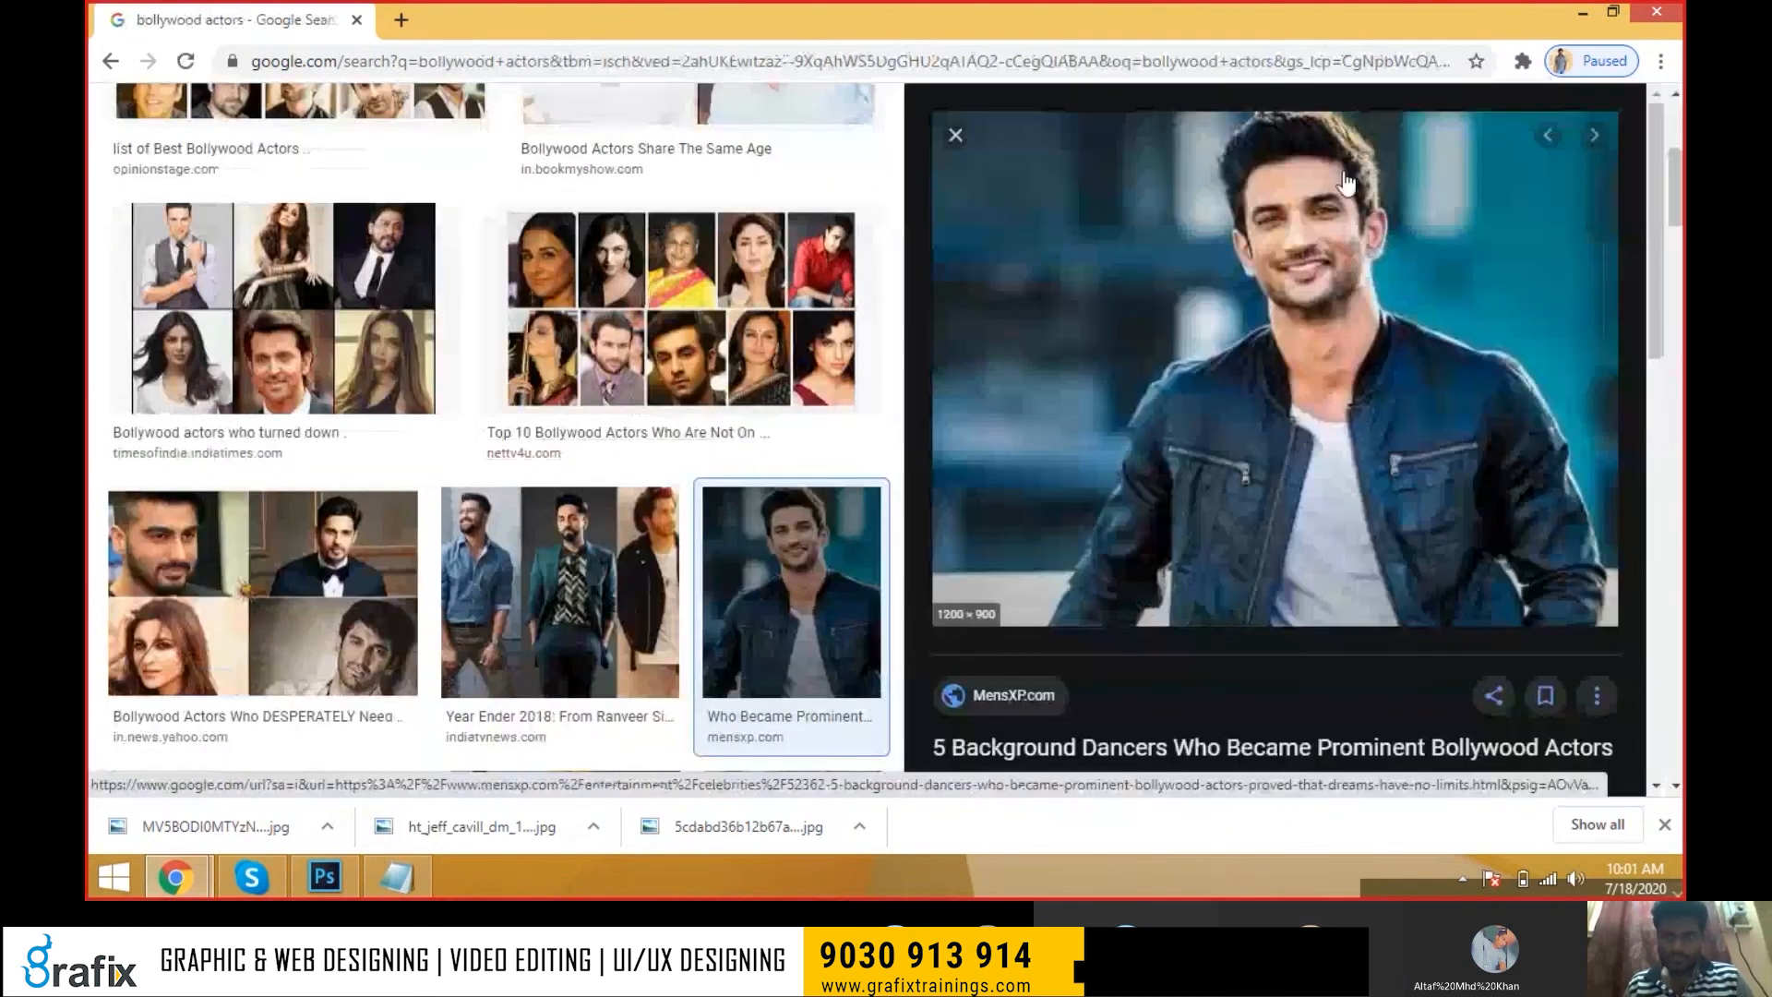
# Open the full-size MensXP portrait in a new tab, save it under its default name, and close its tab
pyautogui.rightClick(1242, 270)
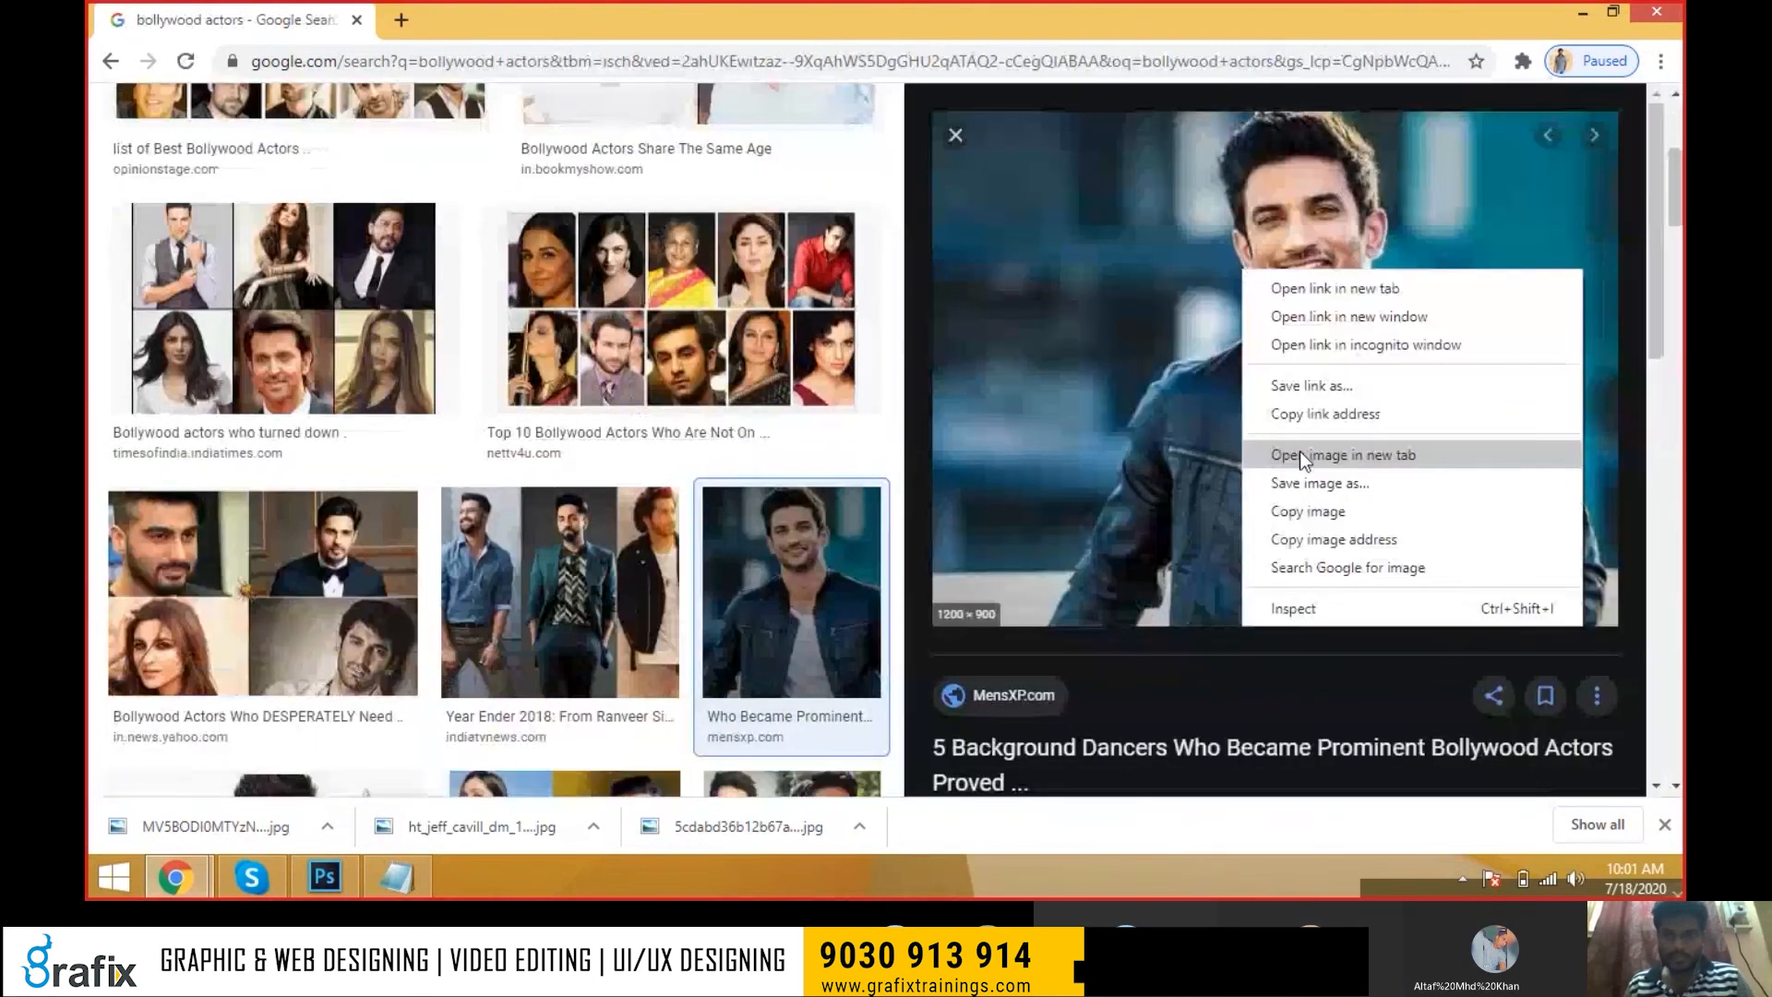
pyautogui.click(1300, 450)
pyautogui.click(559, 11)
pyautogui.rightClick(833, 344)
pyautogui.click(864, 379)
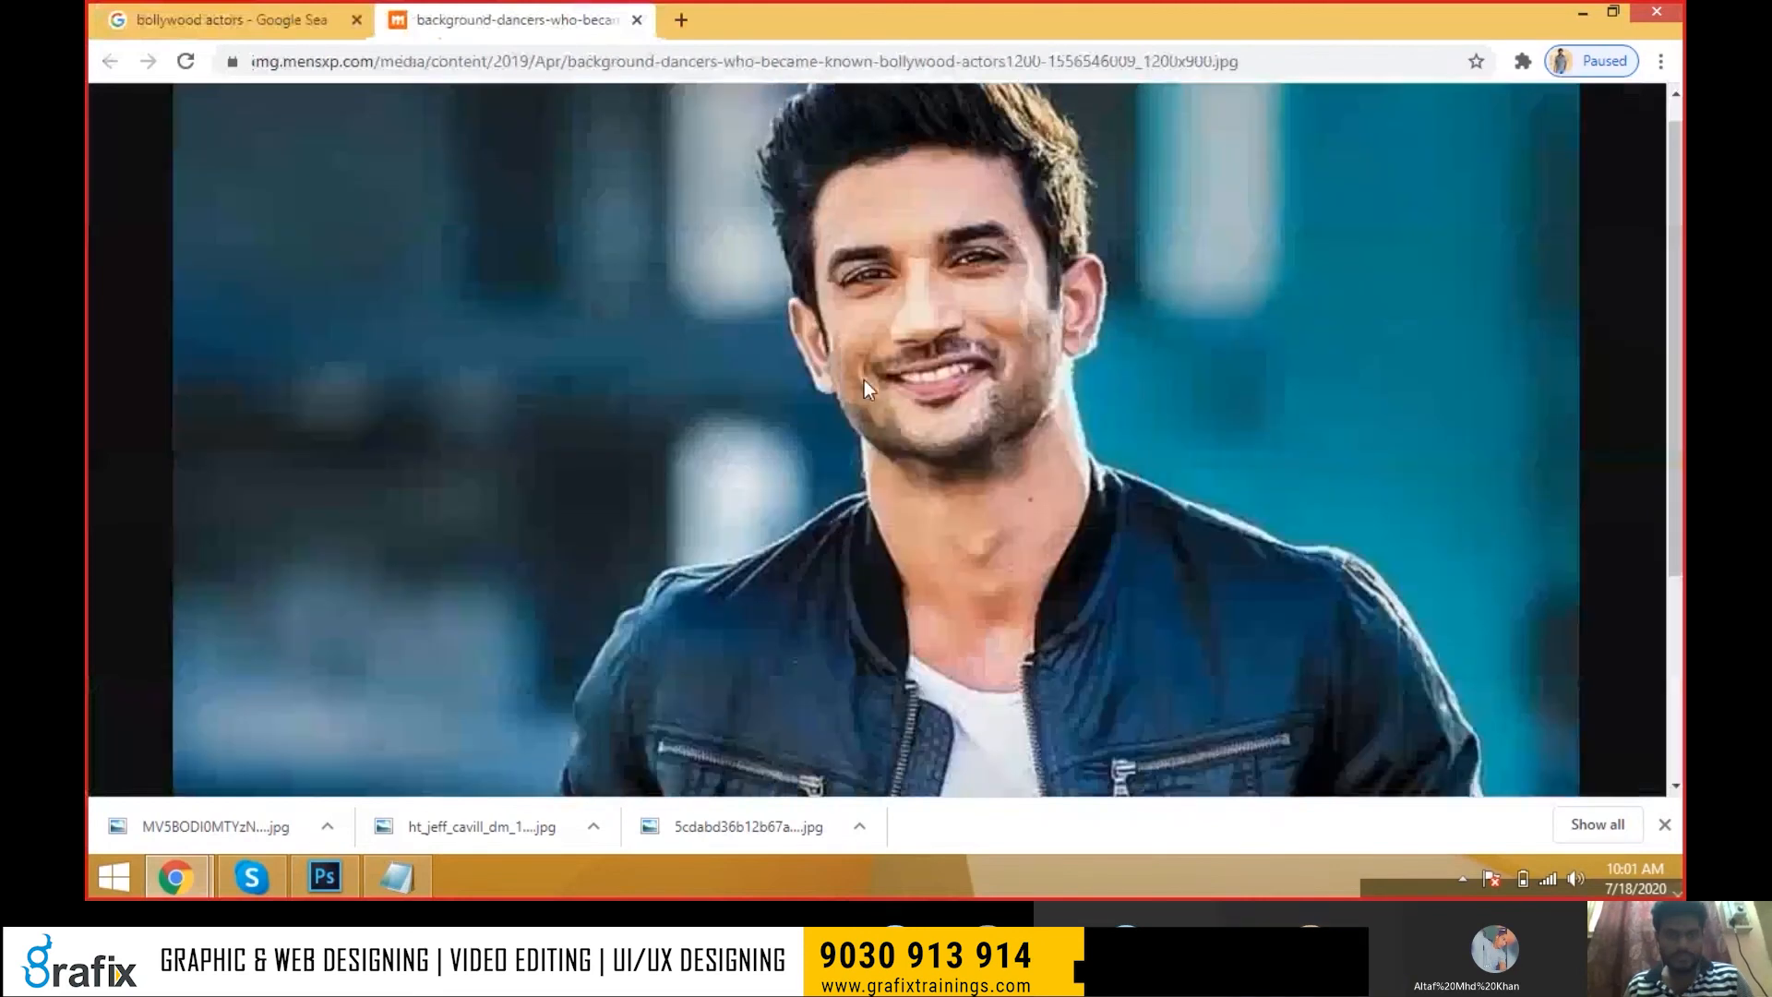
pyautogui.press('Return')
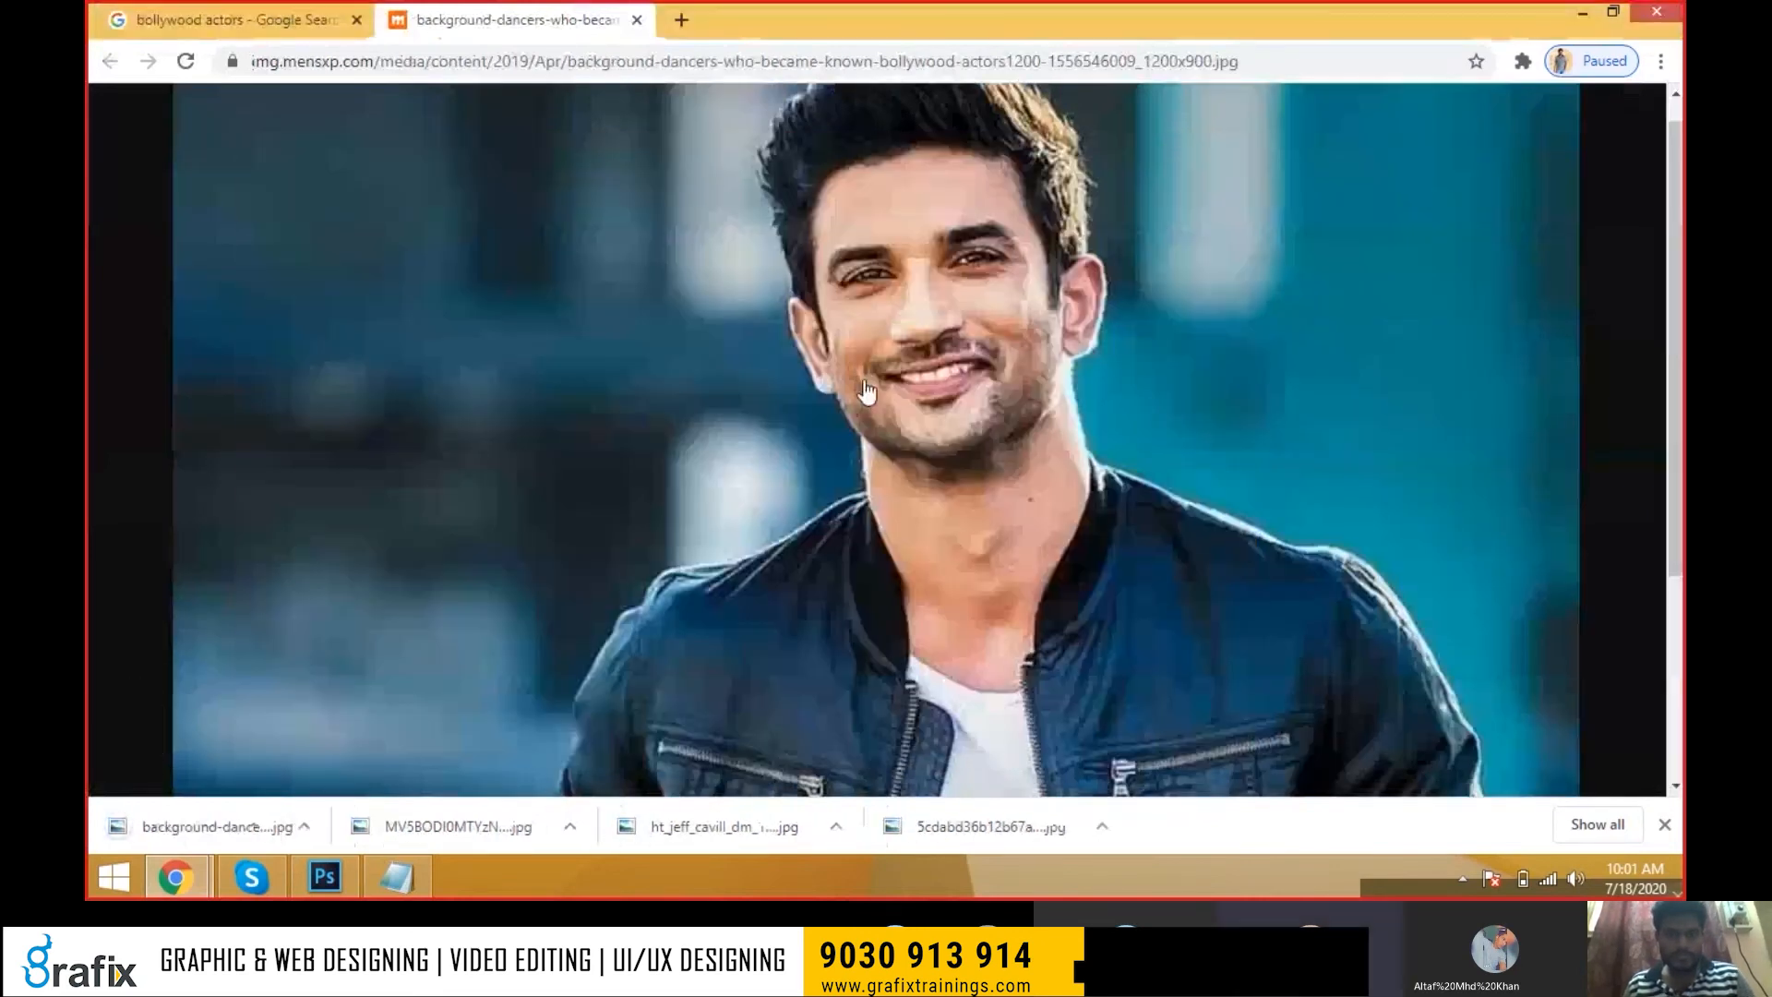
pyautogui.hotkey('ctrl', 'w')
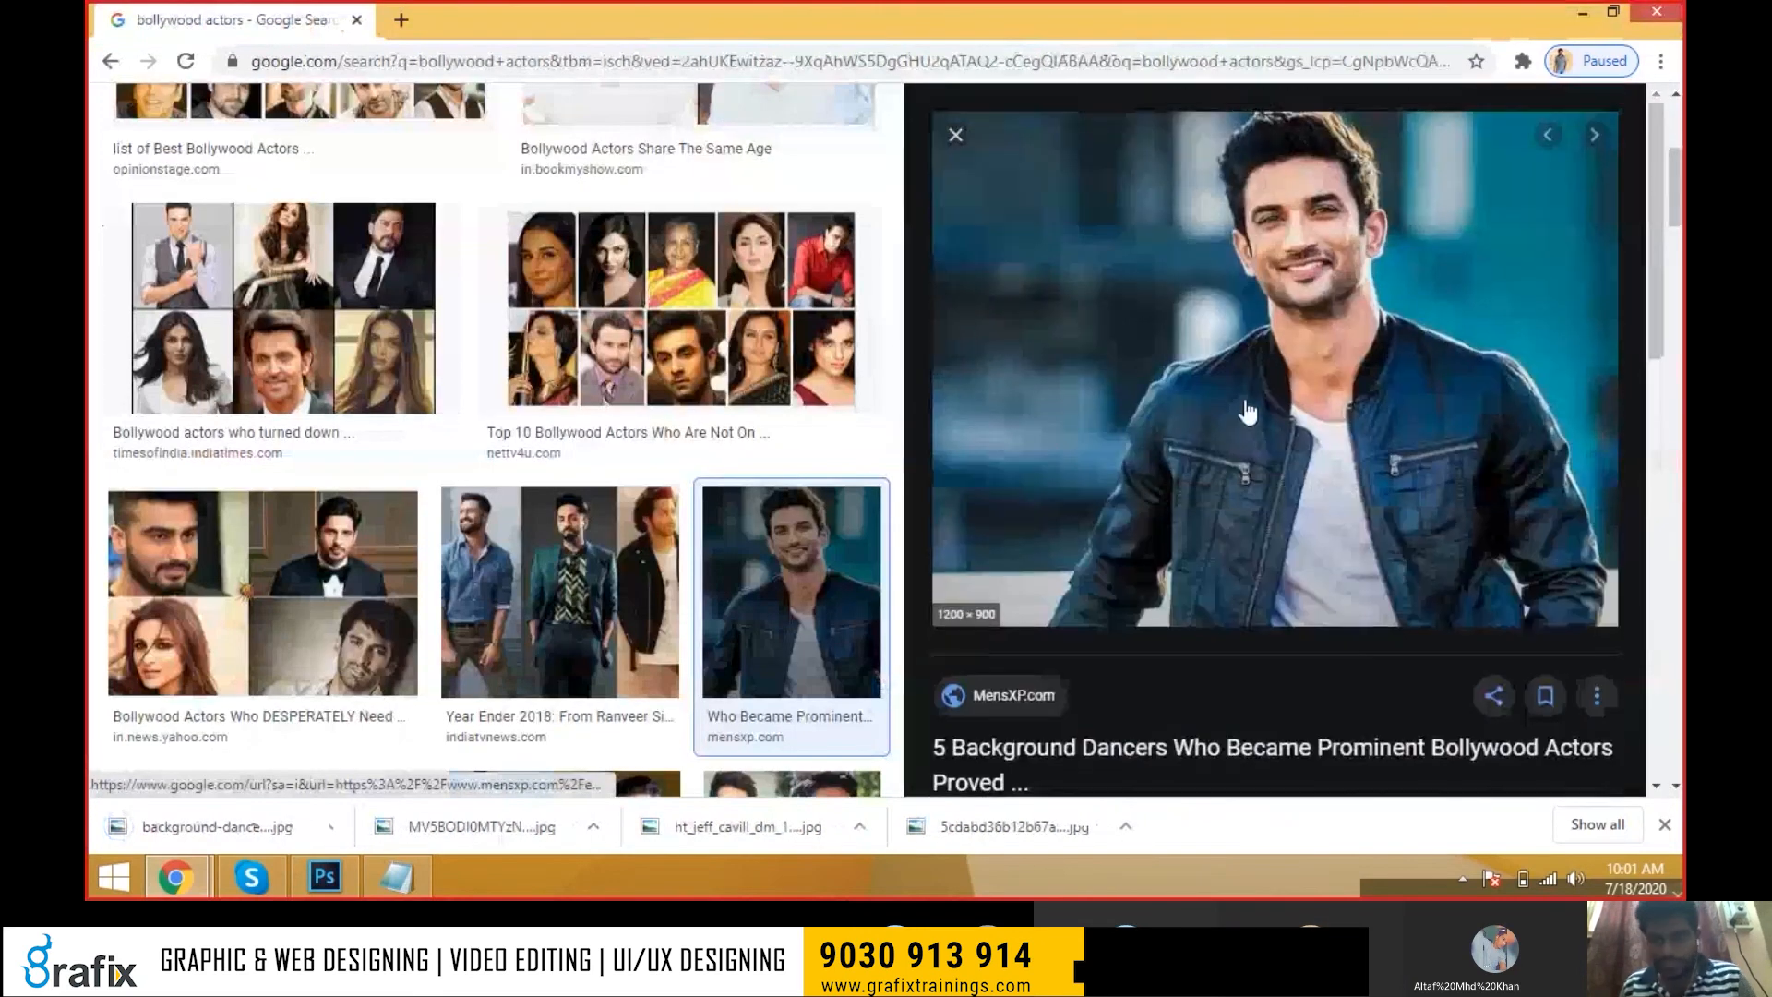
# Reopen the full-size MensXP portrait in its own tab, examine it from head to waist, and close the tab
pyautogui.rightClick(1244, 395)
pyautogui.click(1286, 575)
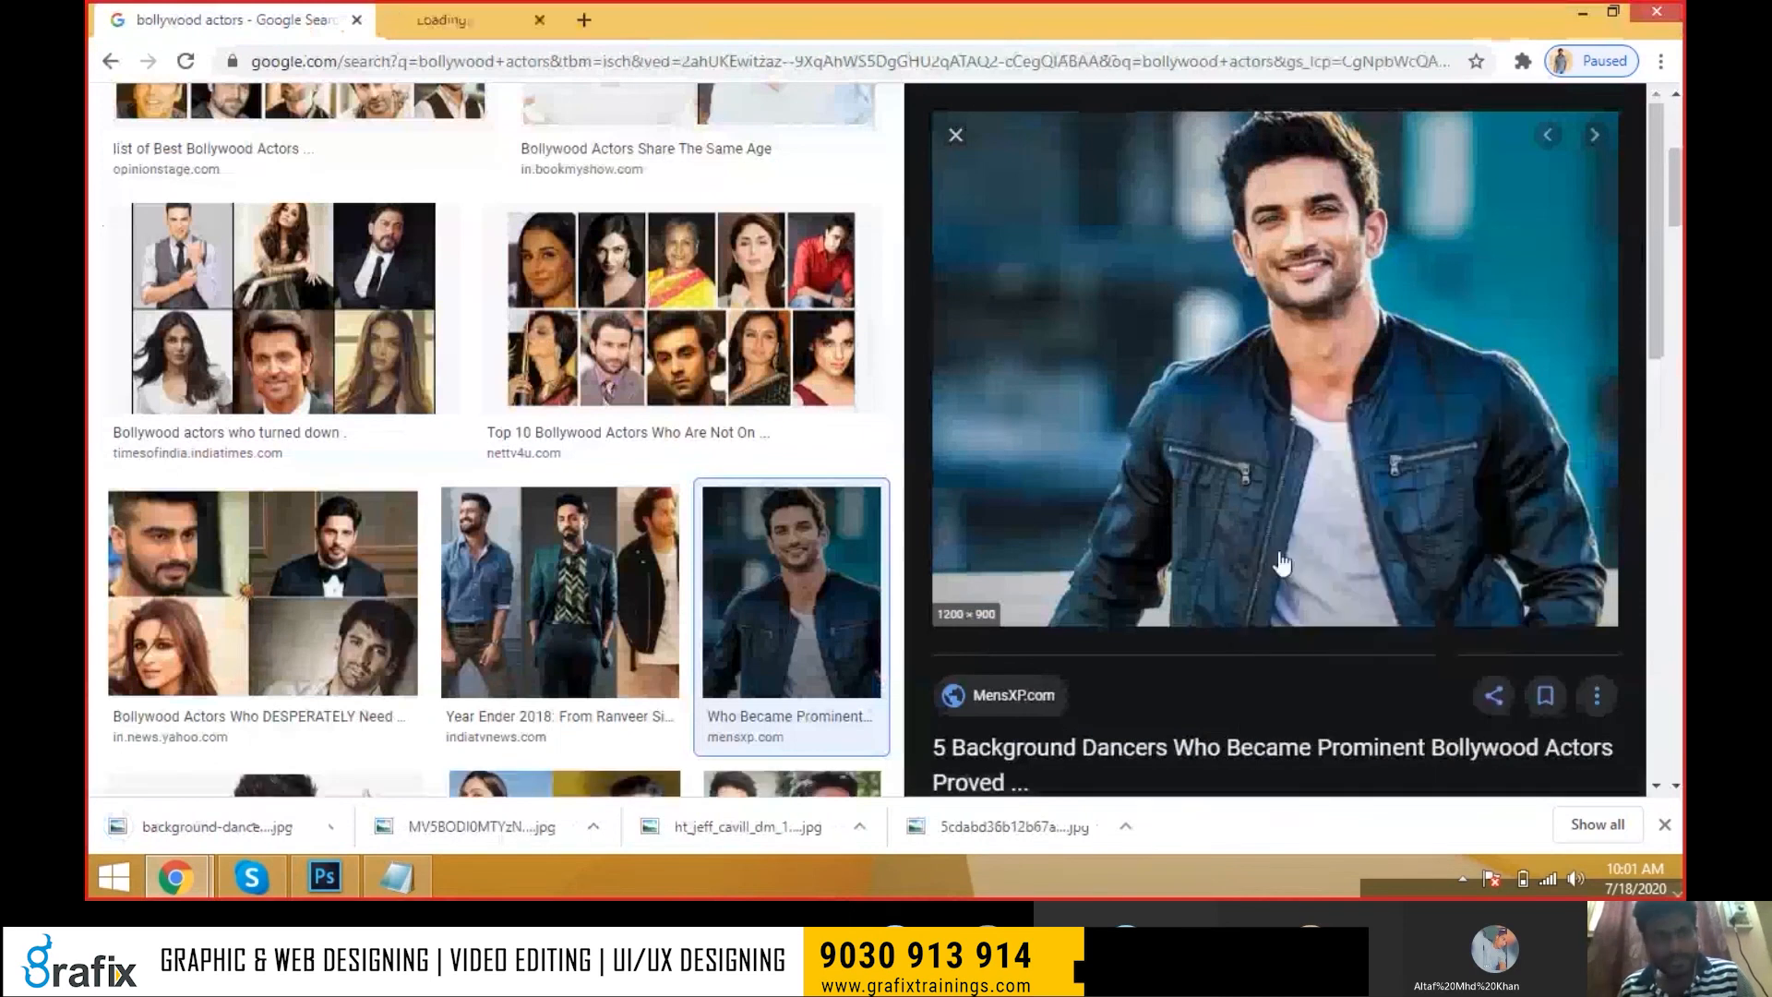
pyautogui.click(513, 20)
pyautogui.click(964, 293)
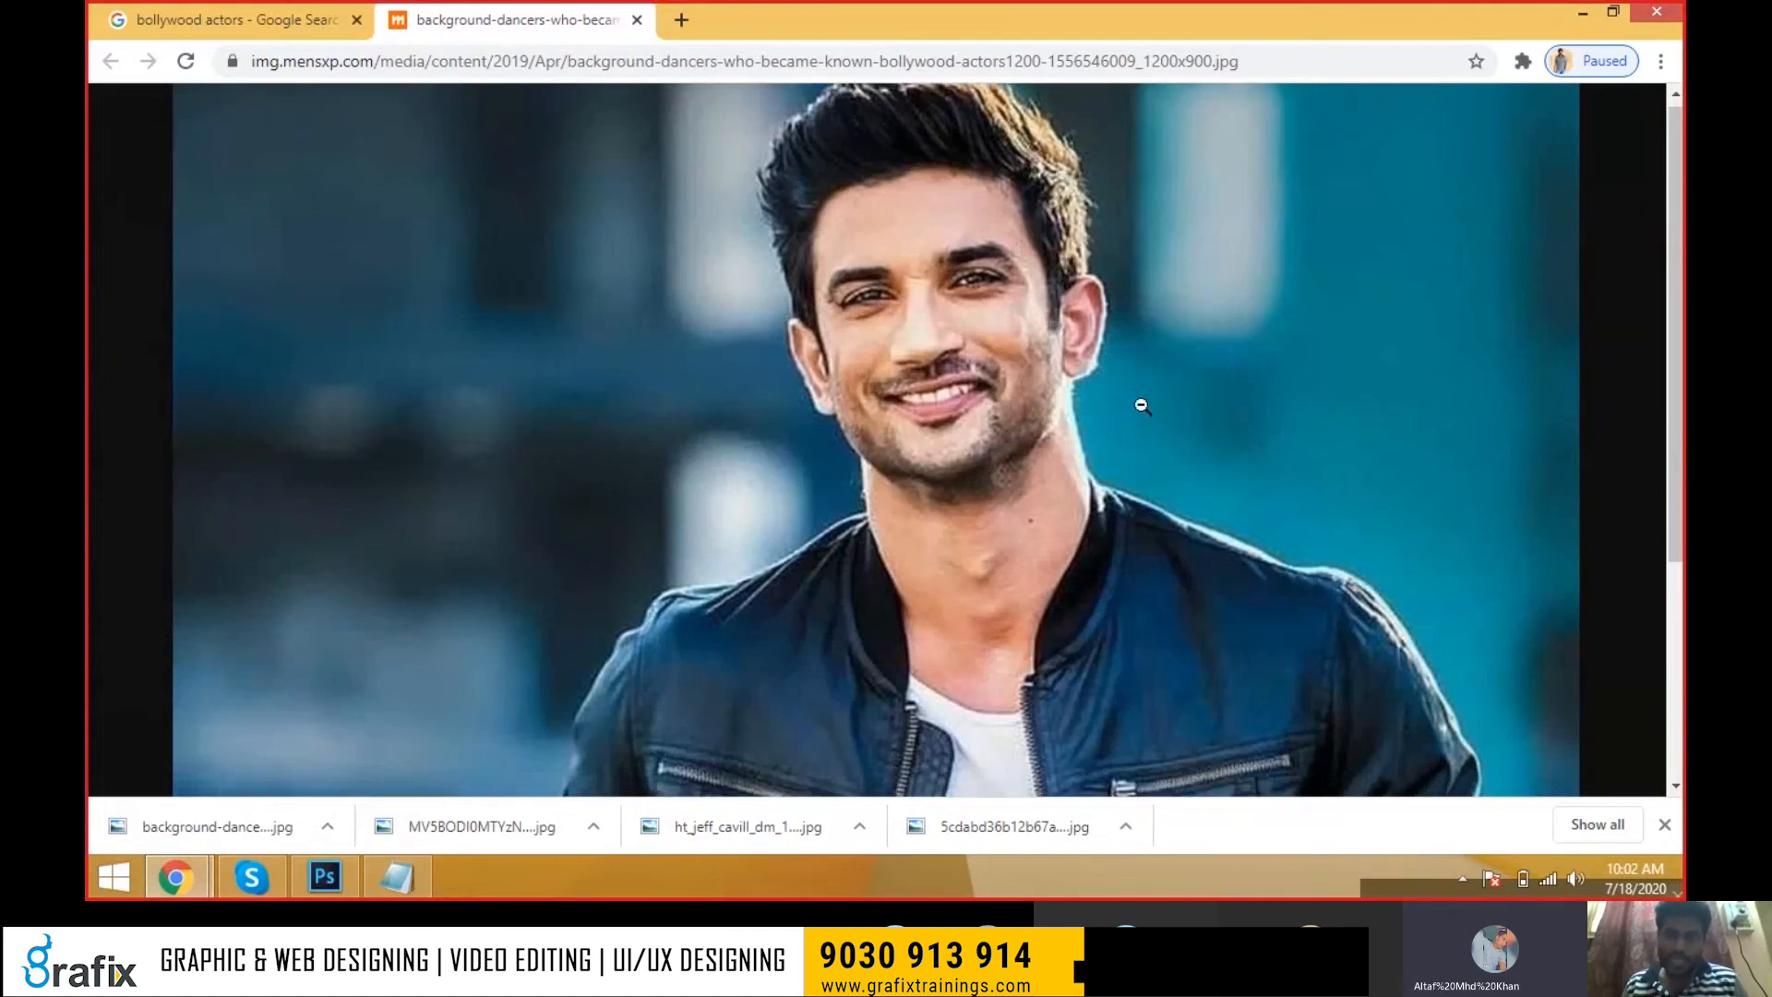
pyautogui.scroll(-4, 1139, 400)
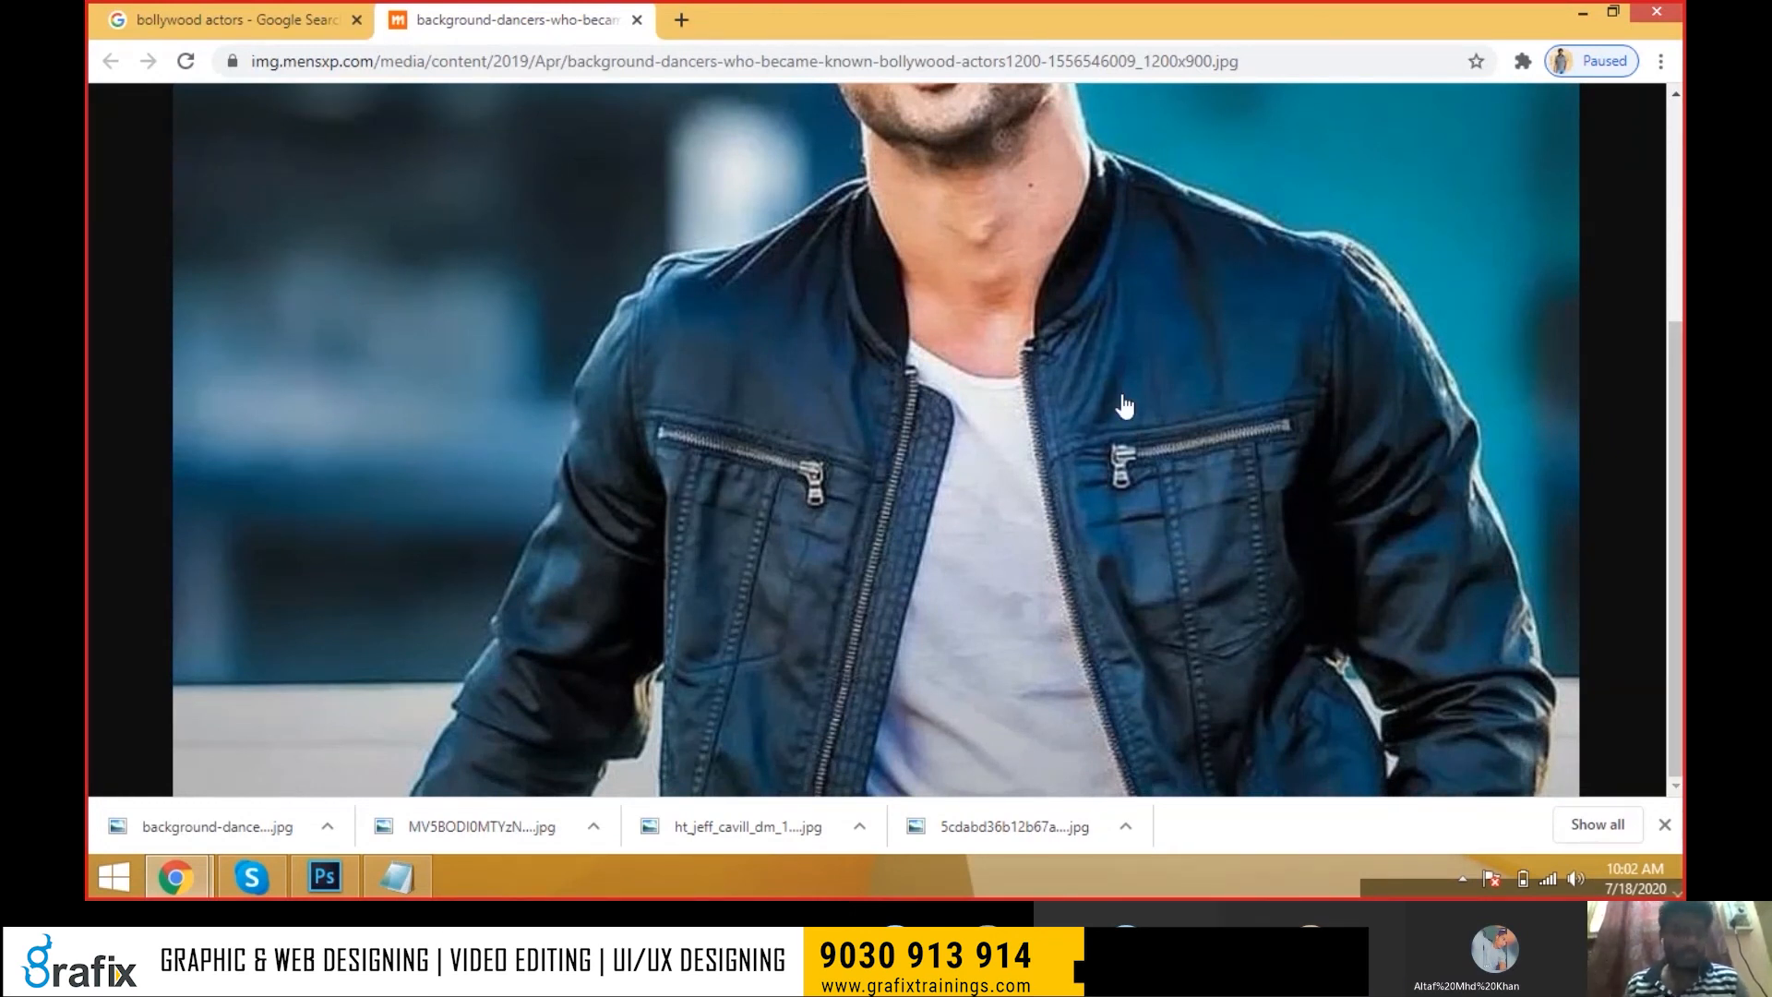
pyautogui.hotkey('ctrl', 'w')
# Switch to Photoshop and open the saved background-dancers portrait from the Desktop
pyautogui.press('super+d')
pyautogui.click(337, 877)
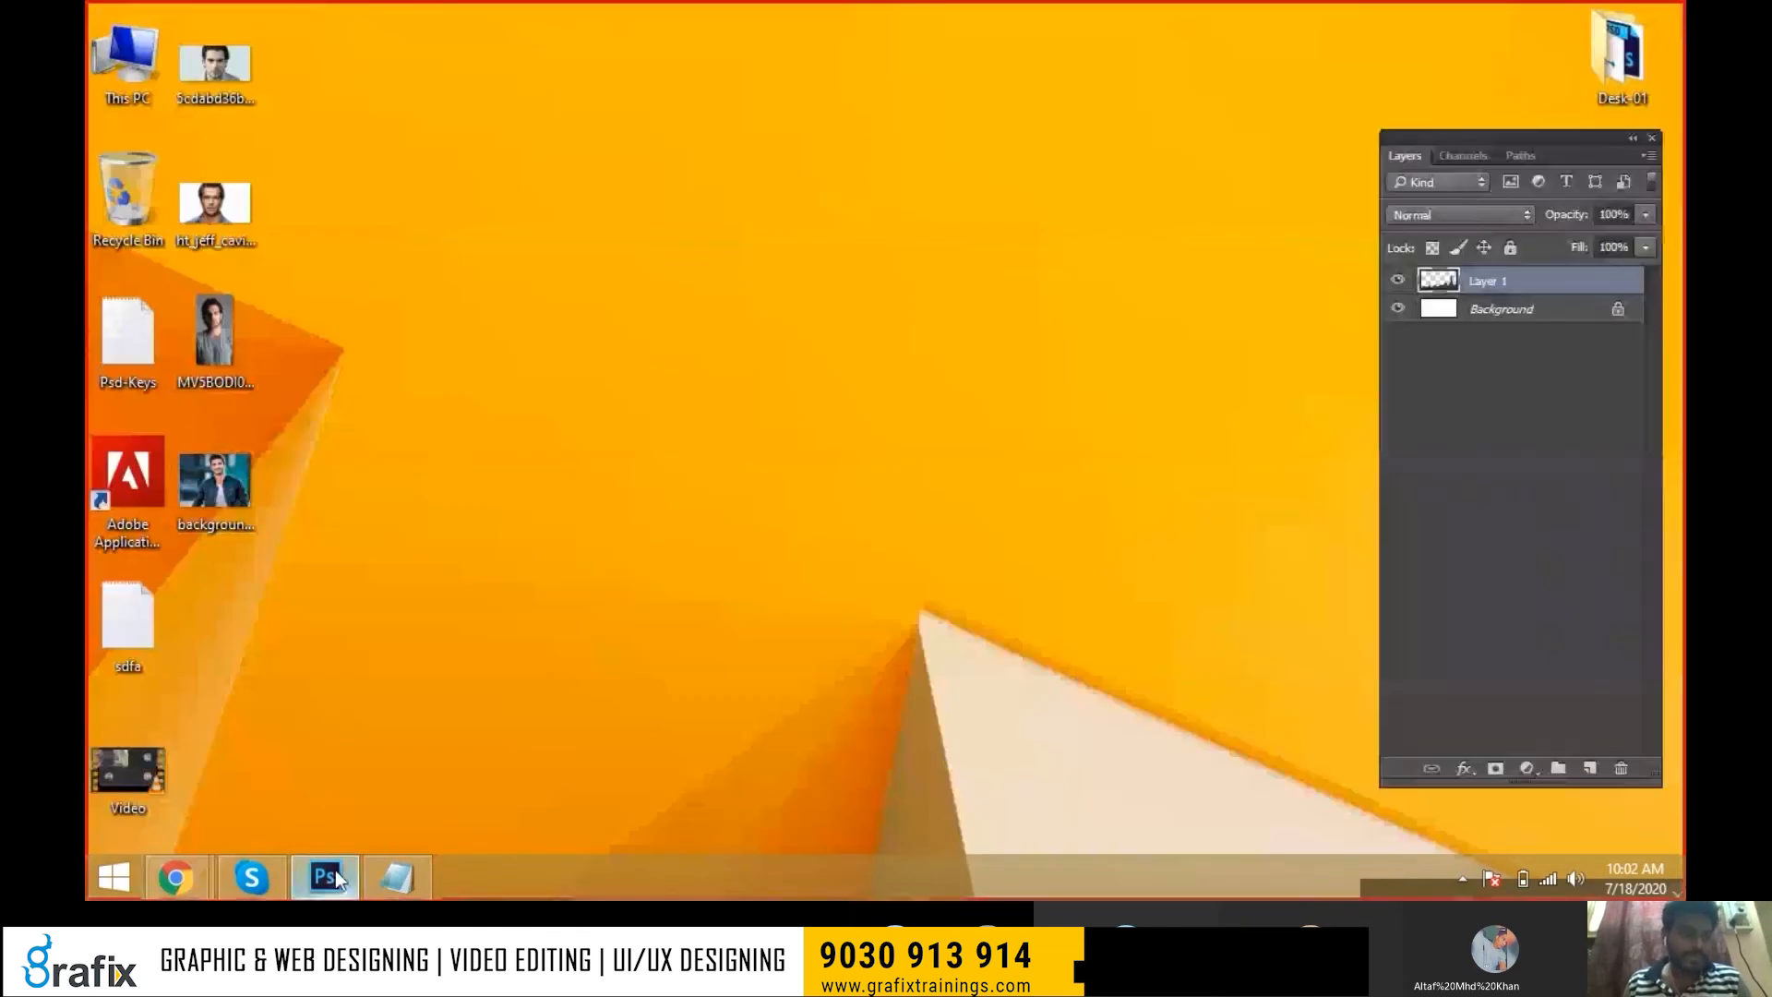
pyautogui.moveTo(1566, 139); pyautogui.dragTo(1574, 131)
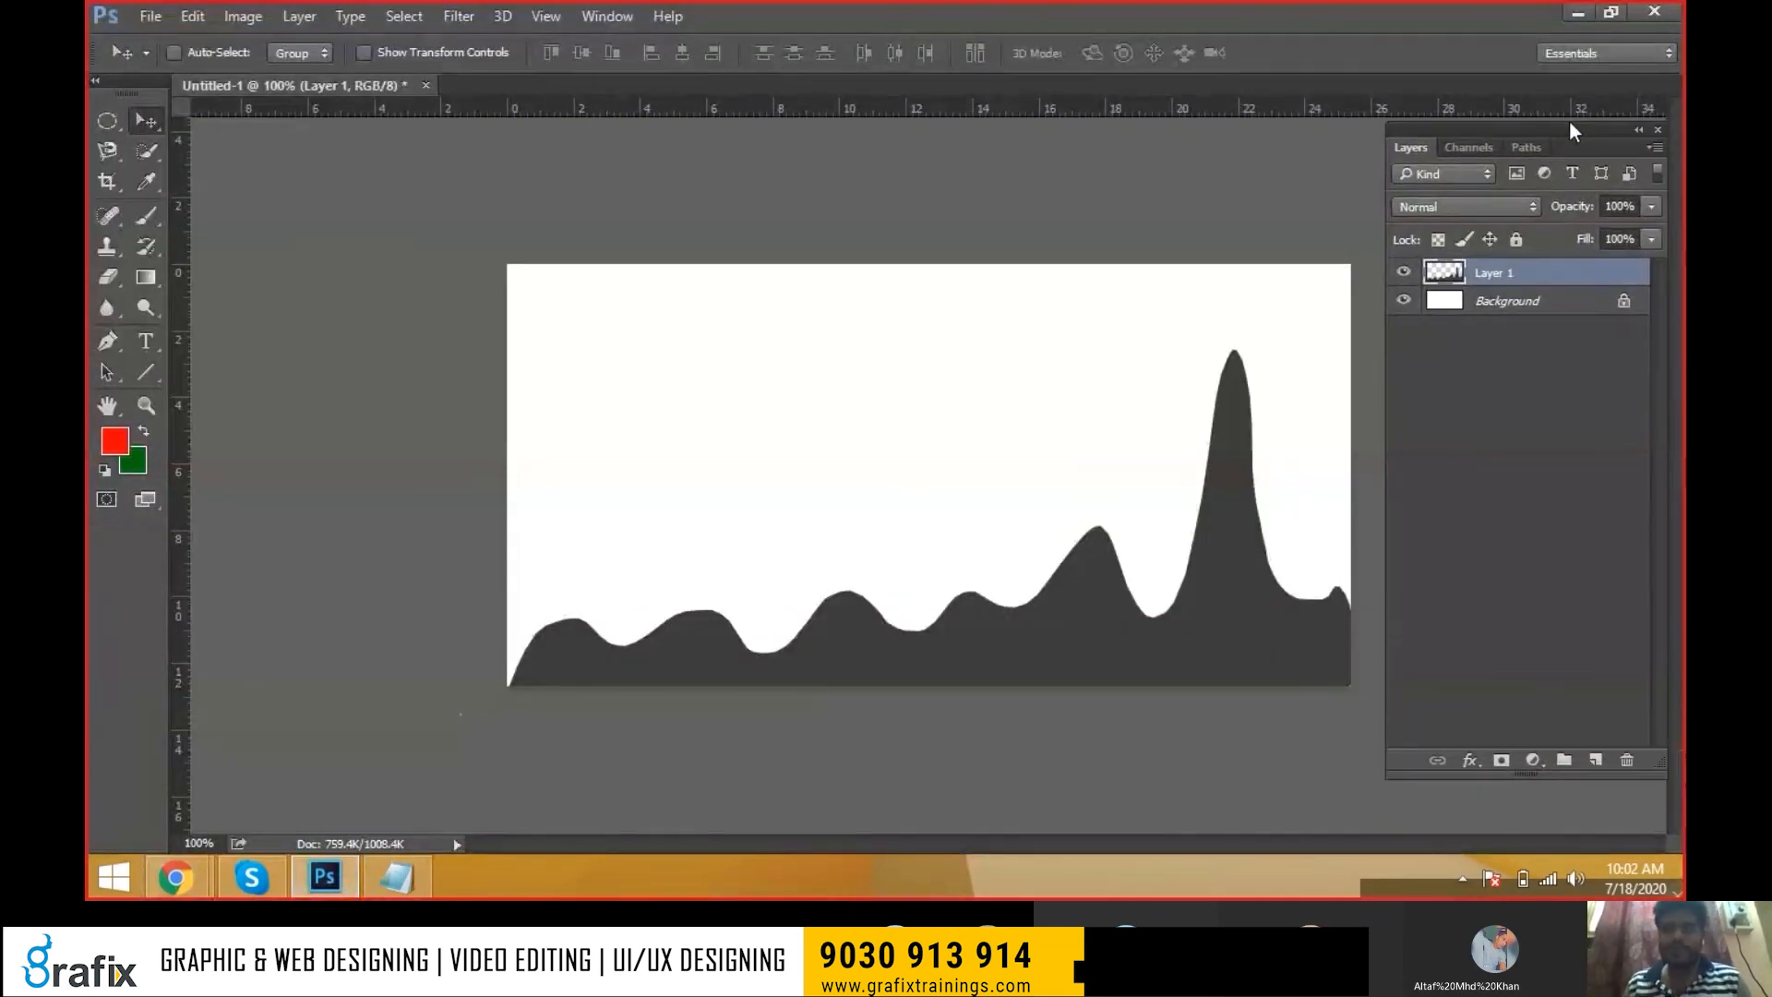
pyautogui.click(148, 16)
pyautogui.click(152, 60)
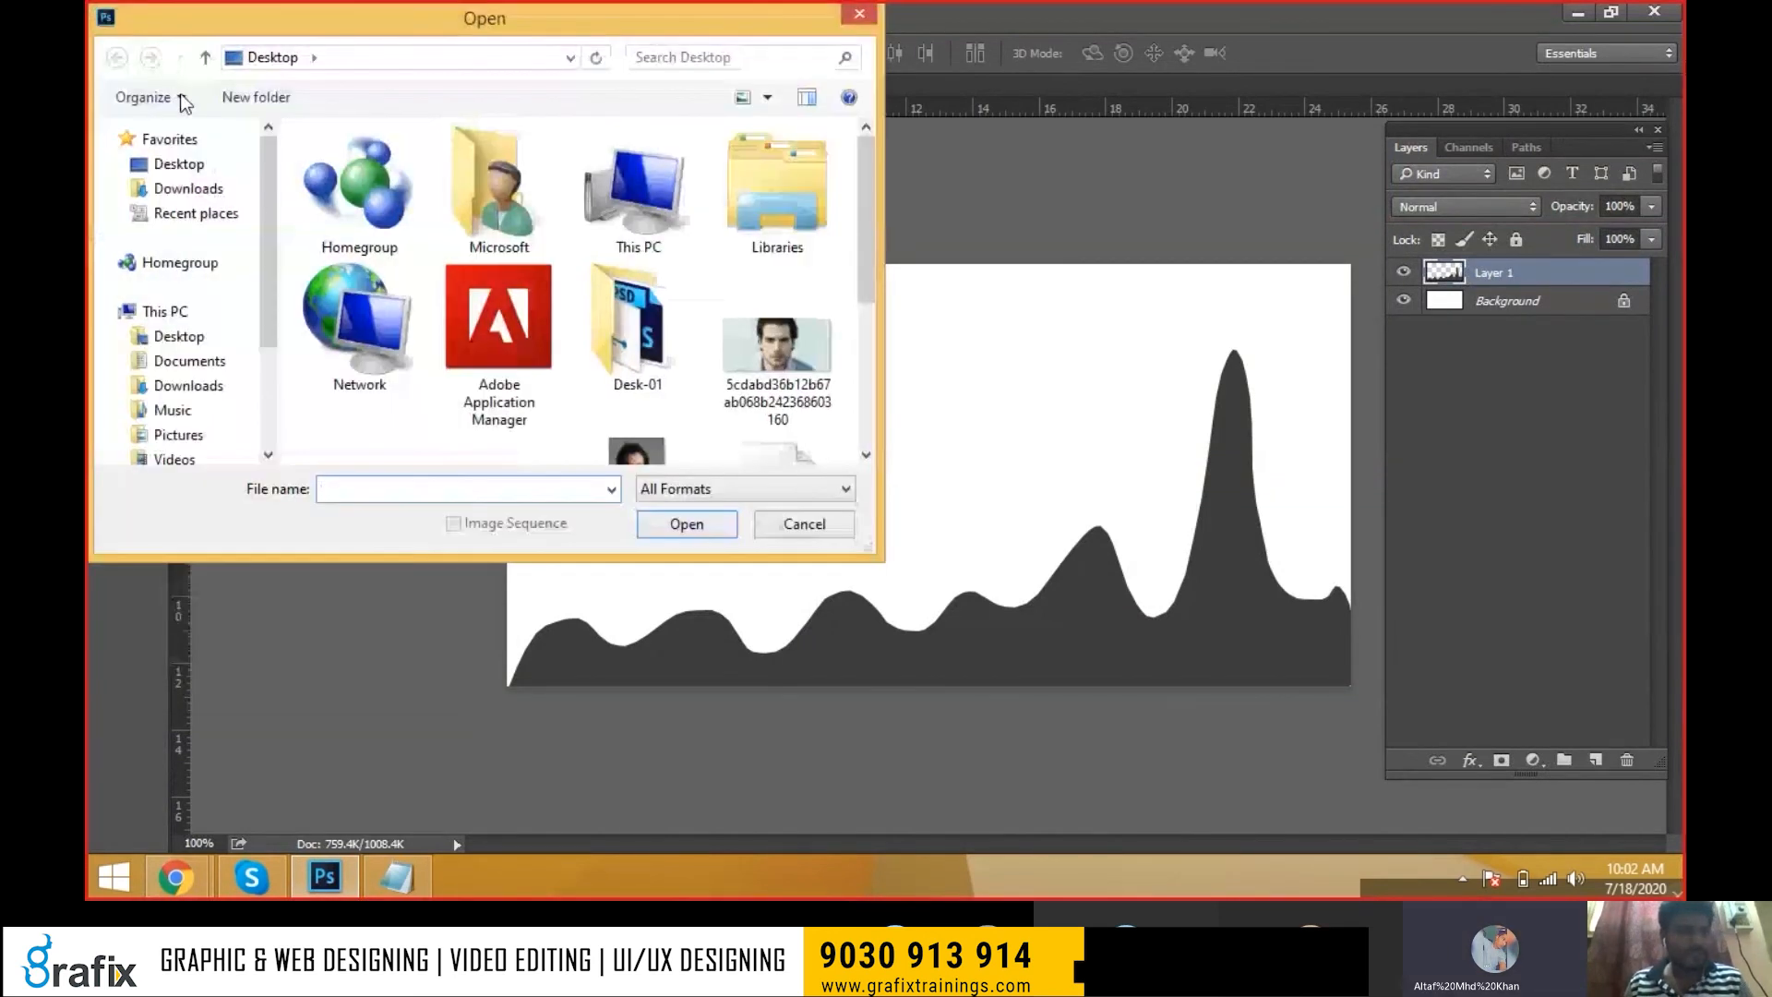
pyautogui.scroll(-3, 180, 277)
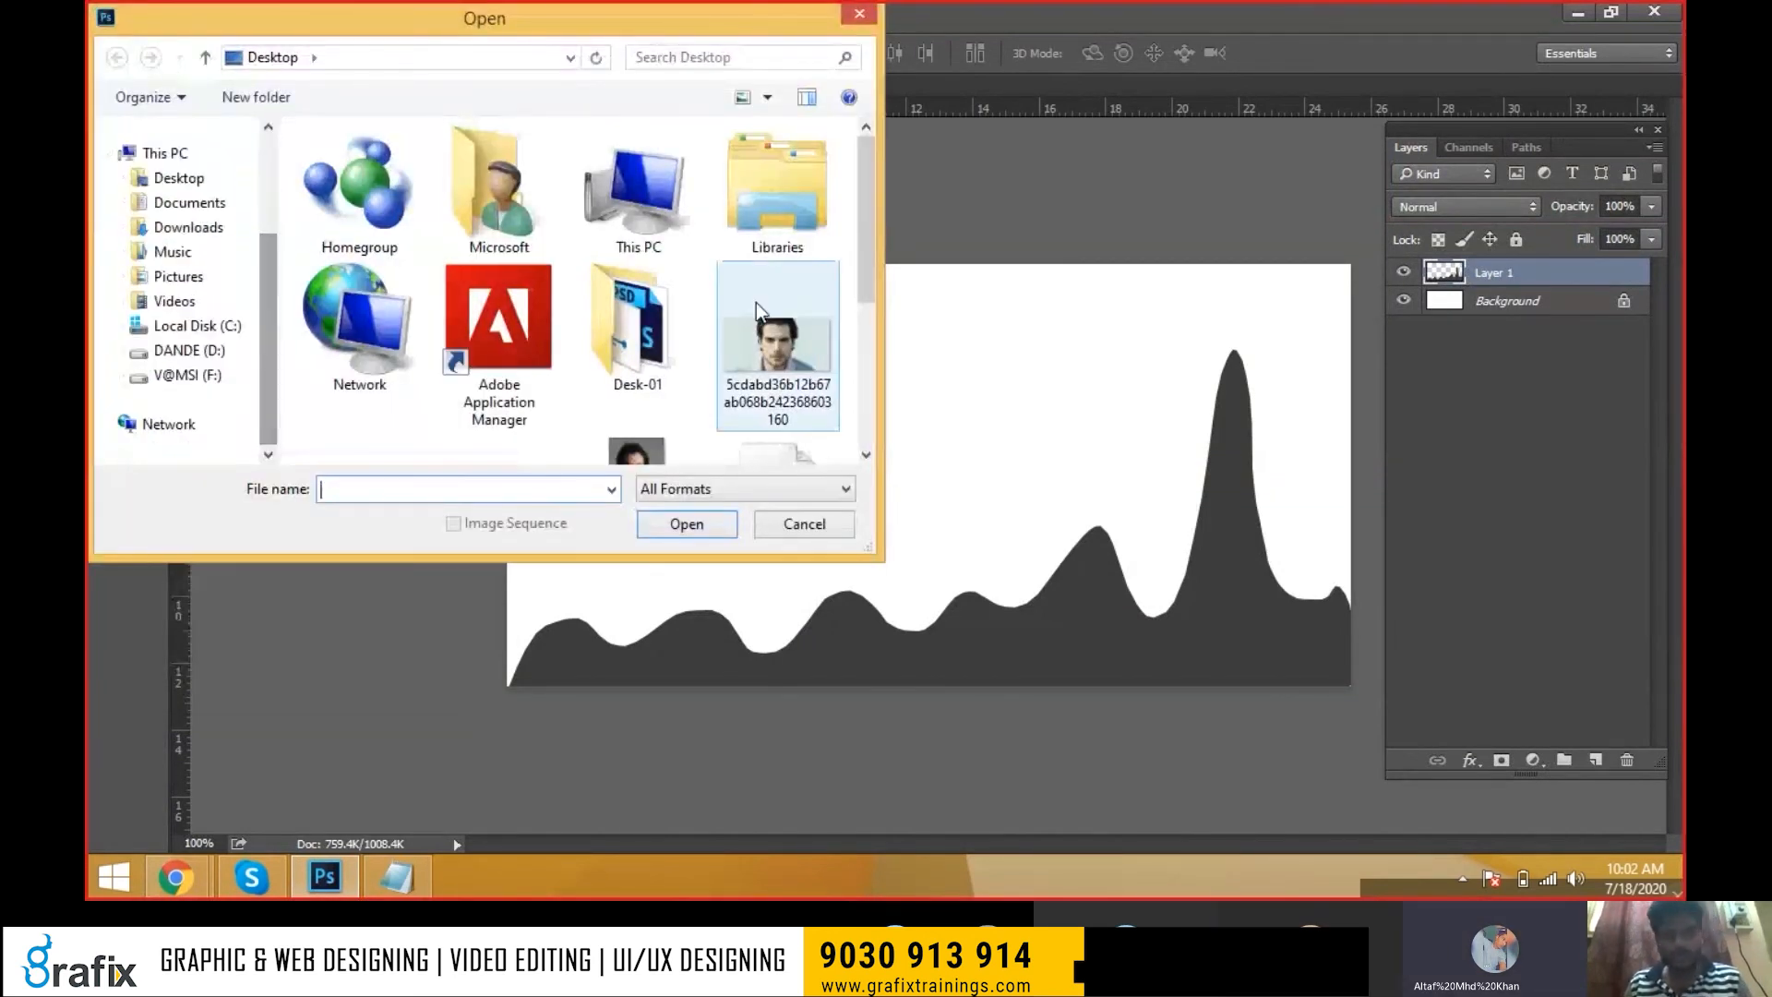
pyautogui.click(780, 450)
pyautogui.scroll(-2, 700, 396)
pyautogui.doubleClick(411, 237)
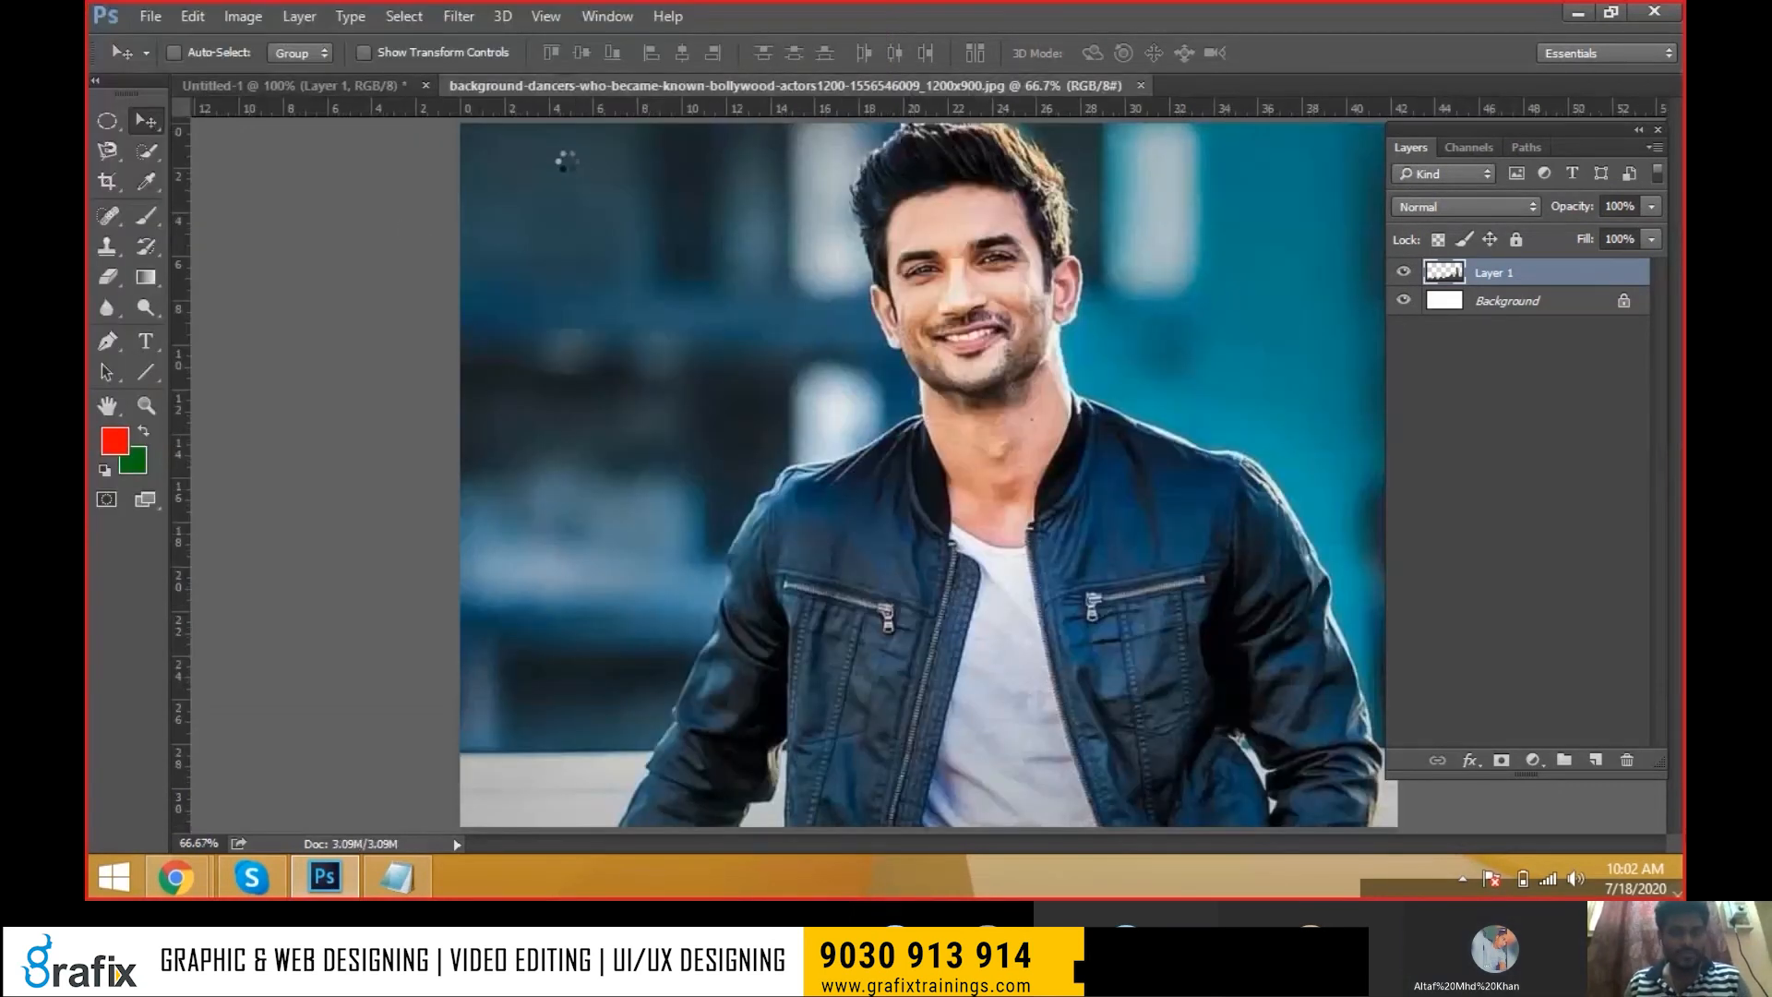
pyautogui.click(150, 15)
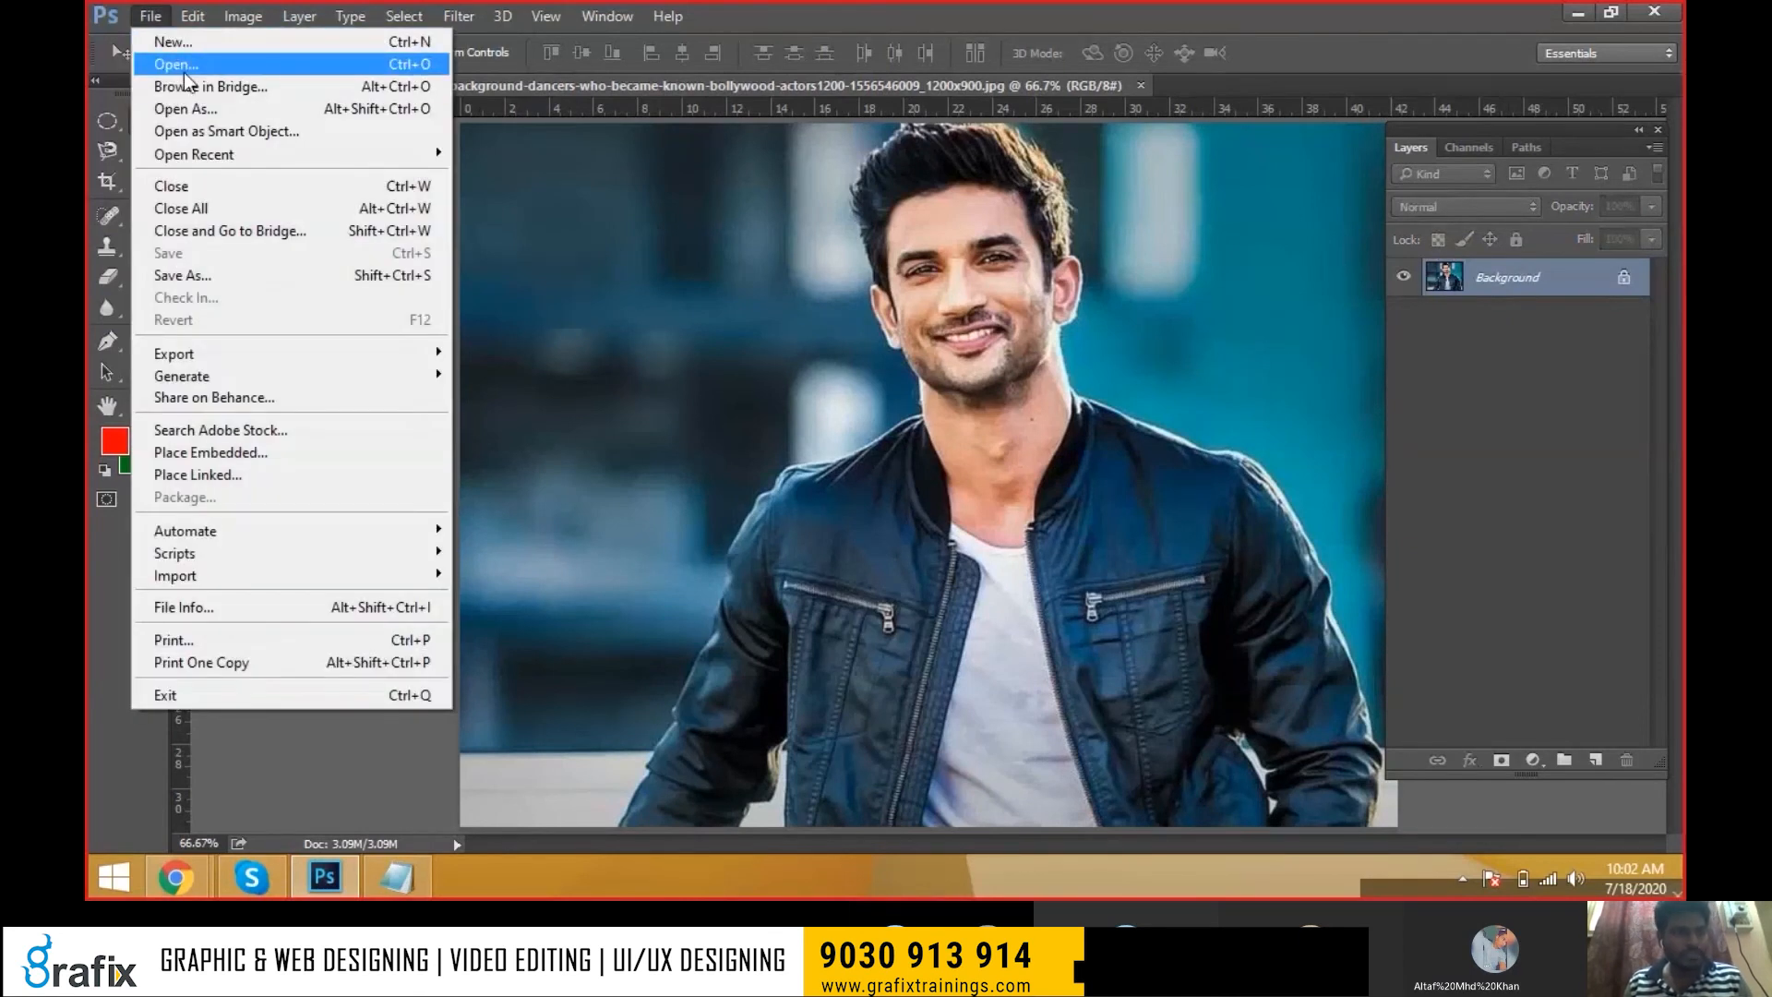
pyautogui.click(184, 72)
pyautogui.scroll(-2, 868, 300)
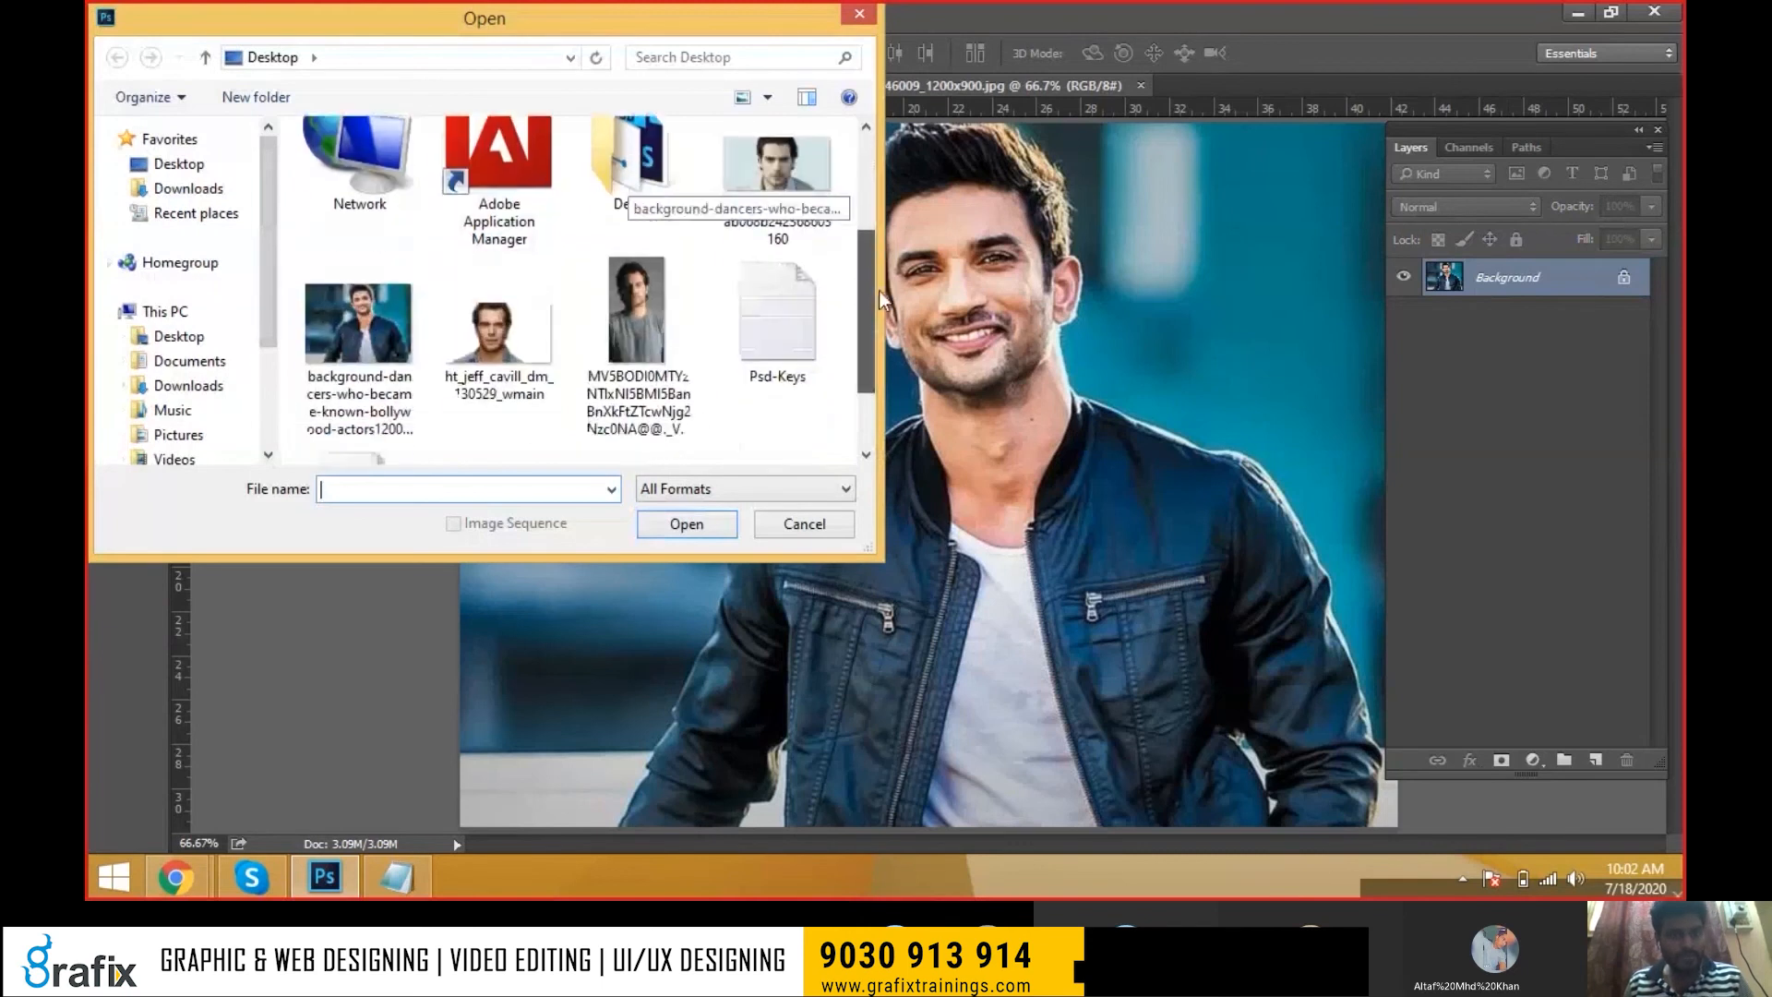
pyautogui.press('Escape')
# Bring up the file-opening dialog and browse the Desktop to the saved portraits
pyautogui.hotkey('ctrl', 'o')
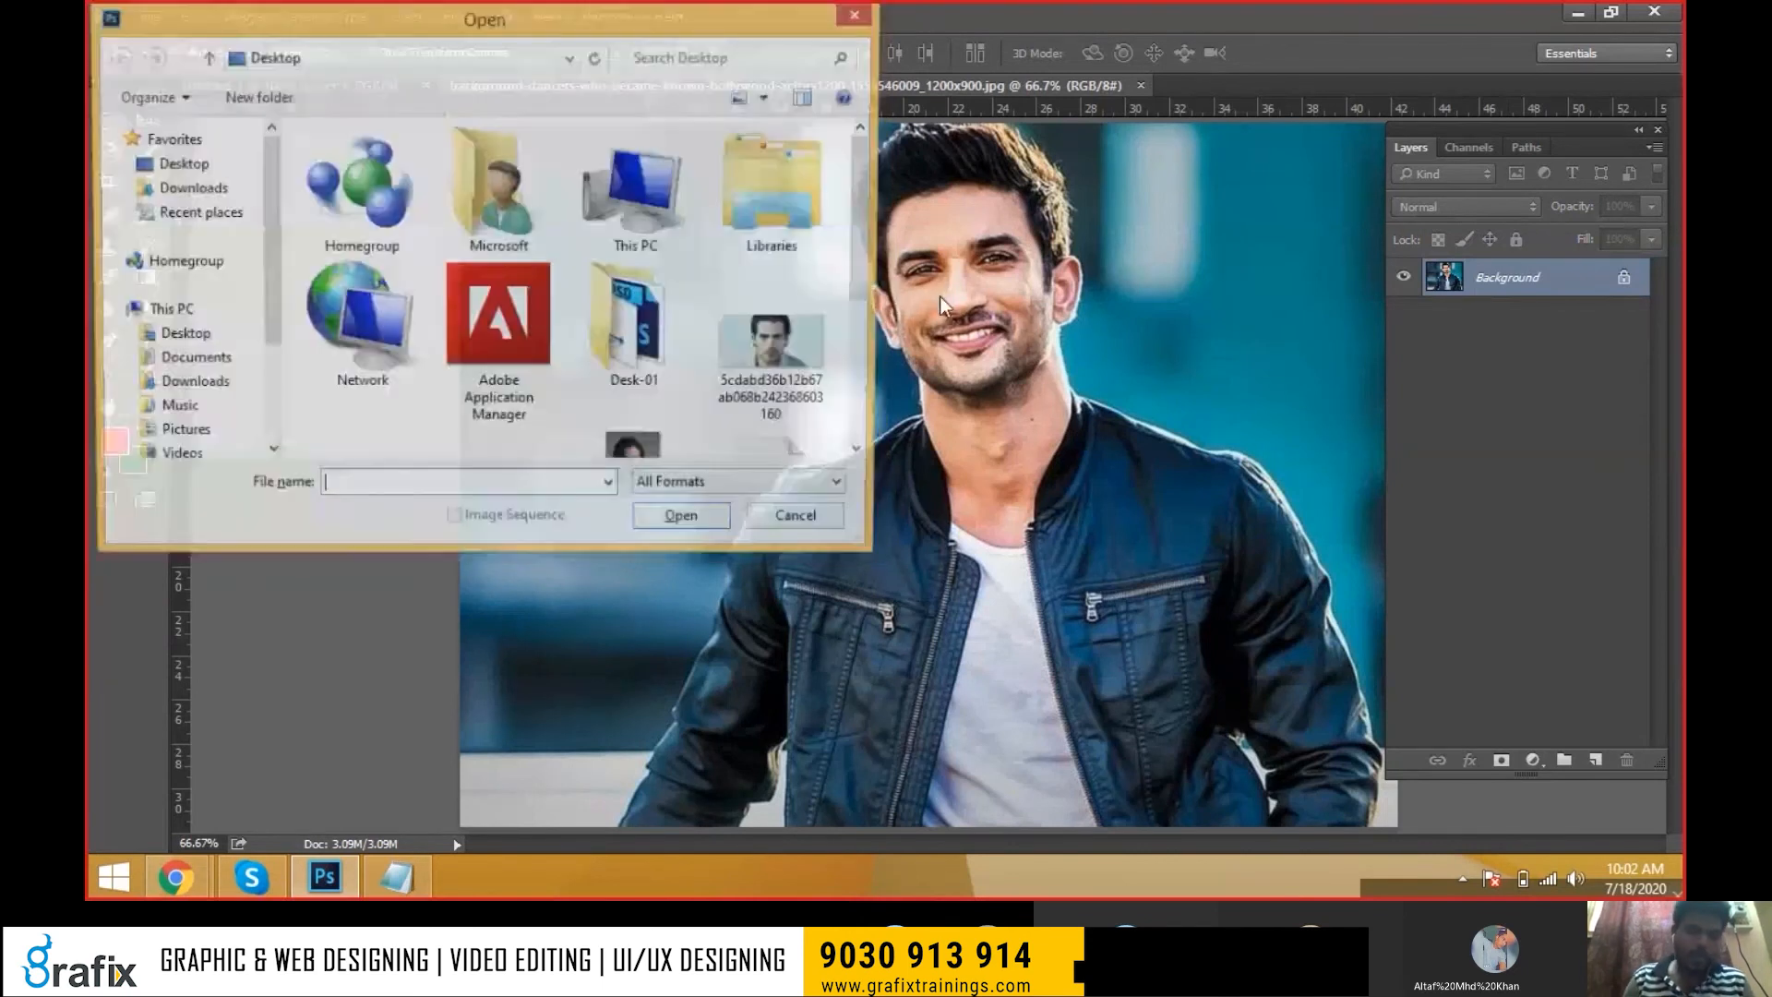
pyautogui.scroll(-1, 868, 201)
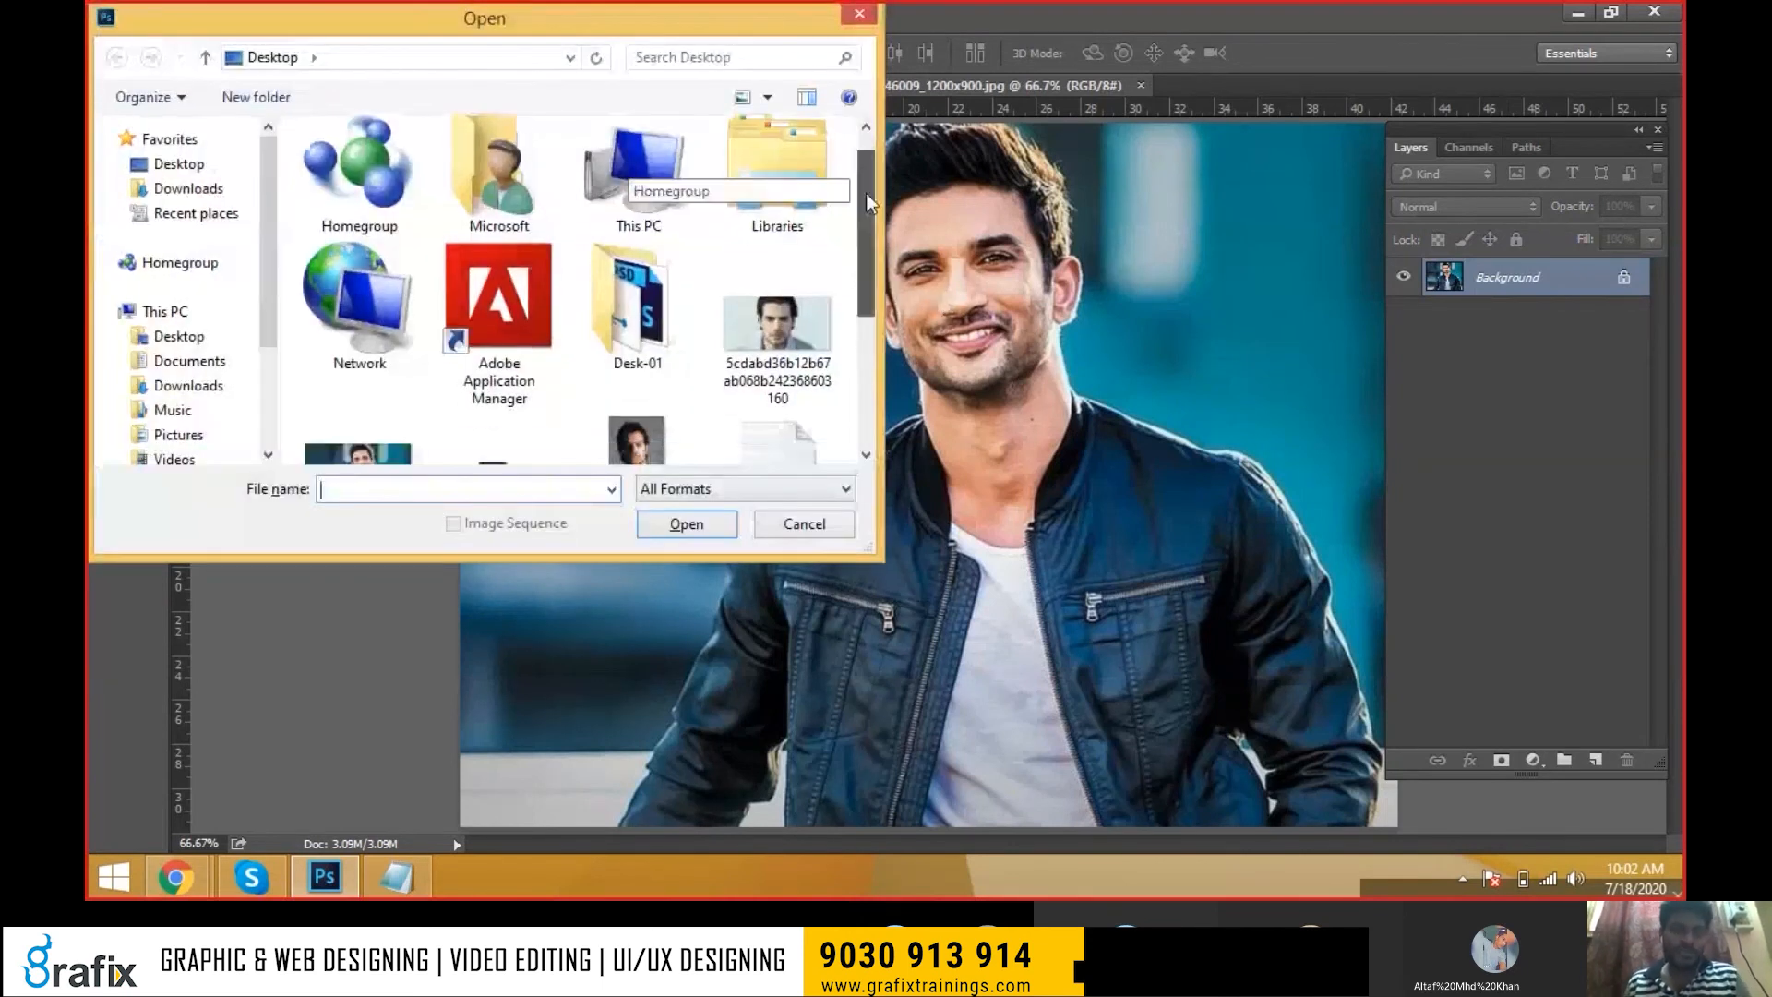
pyautogui.scroll(-3, 867, 201)
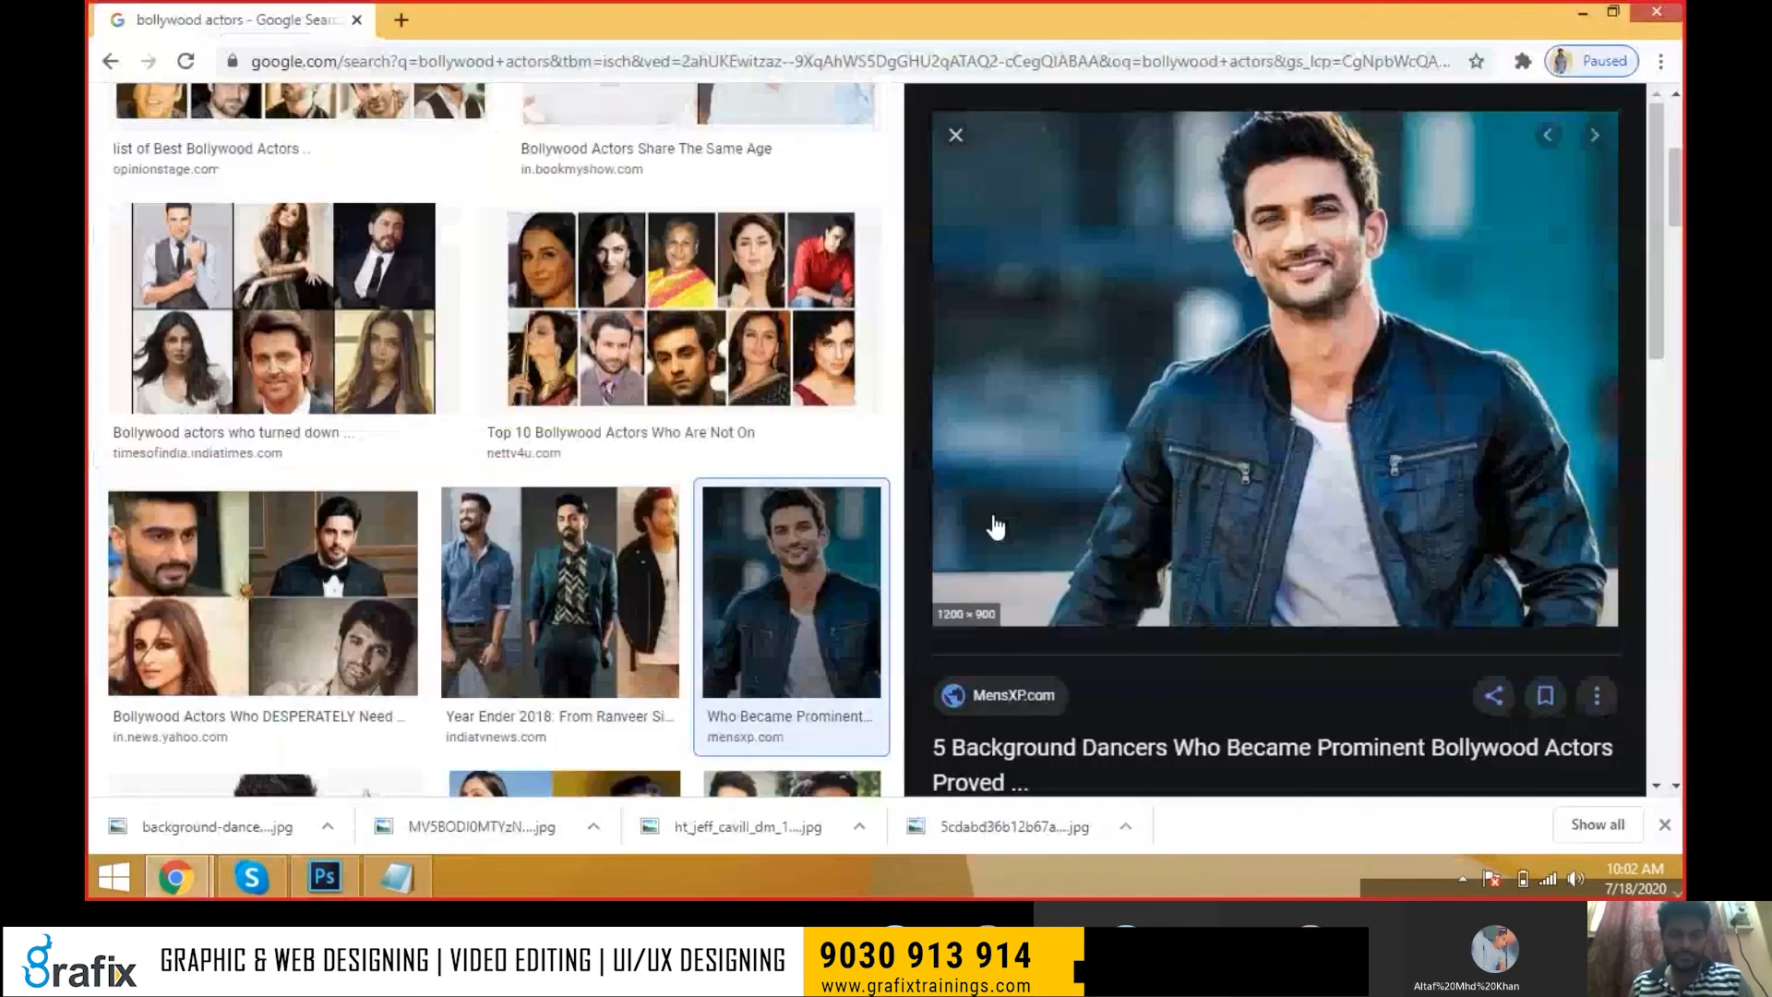
# Switch to the Psd-Keys note in Notepad and add the line "ctrl+ o =to open the image" at the end
pyautogui.hotkey('alt', 'Tab')
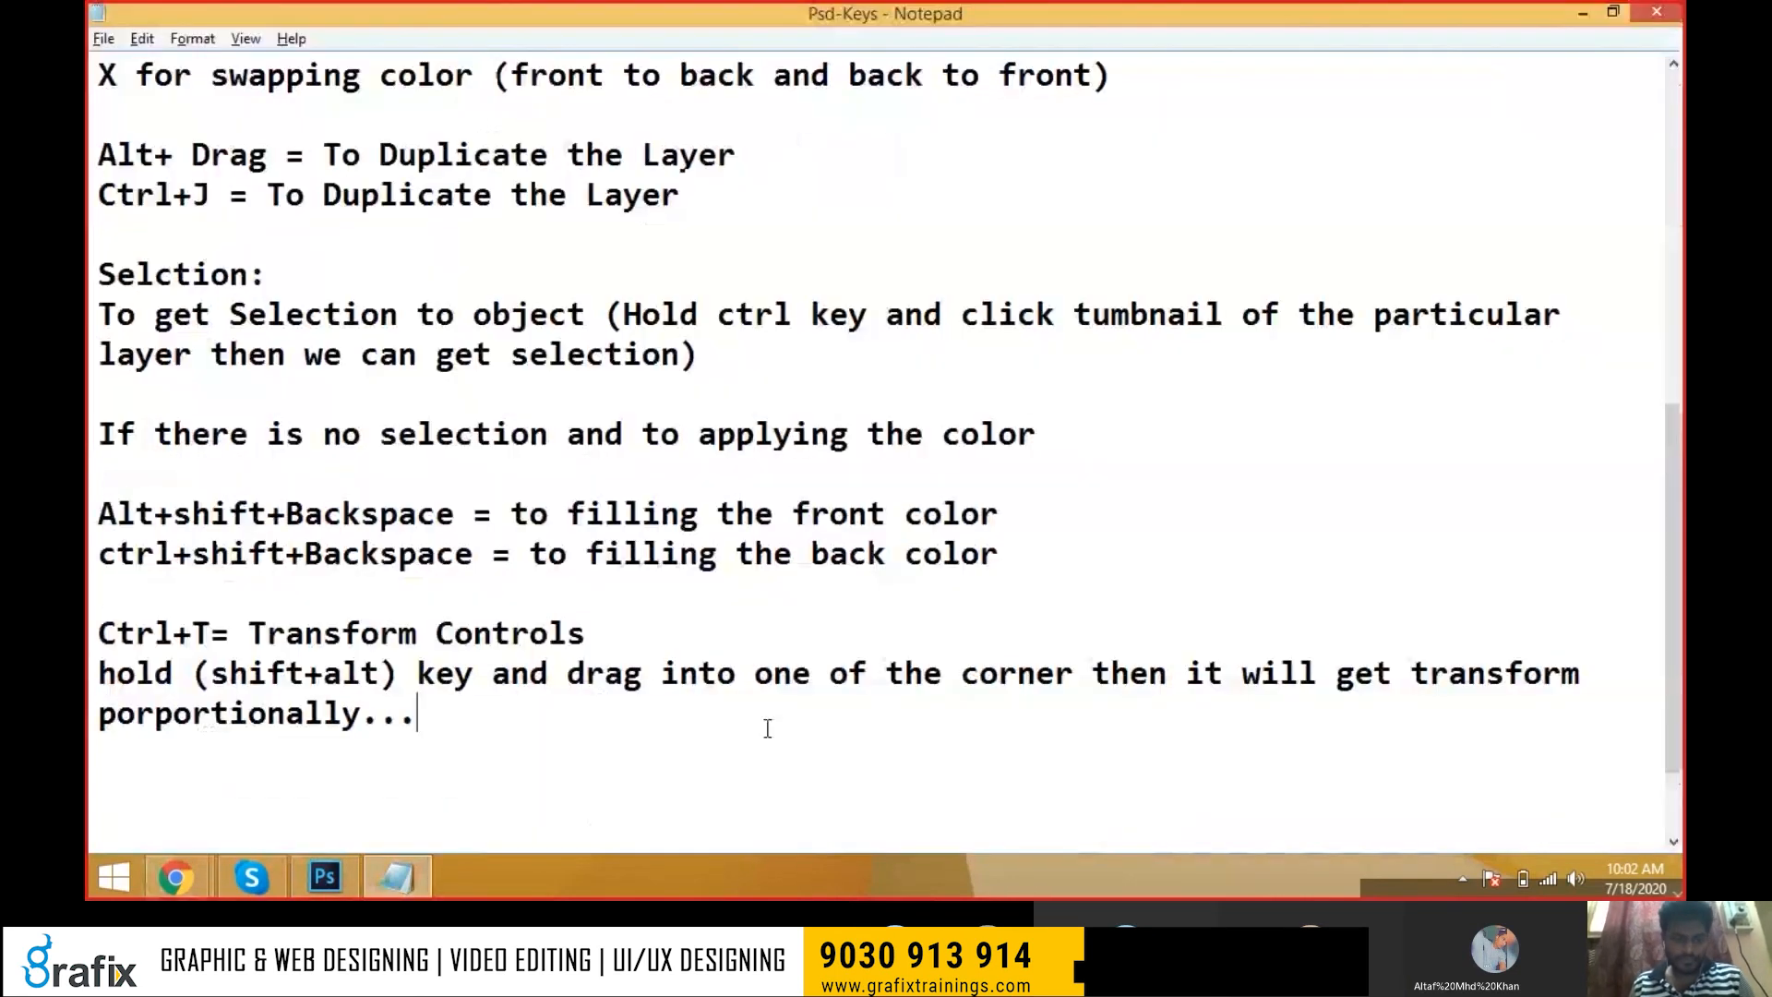
pyautogui.press('Return')
pyautogui.write('ctrl')
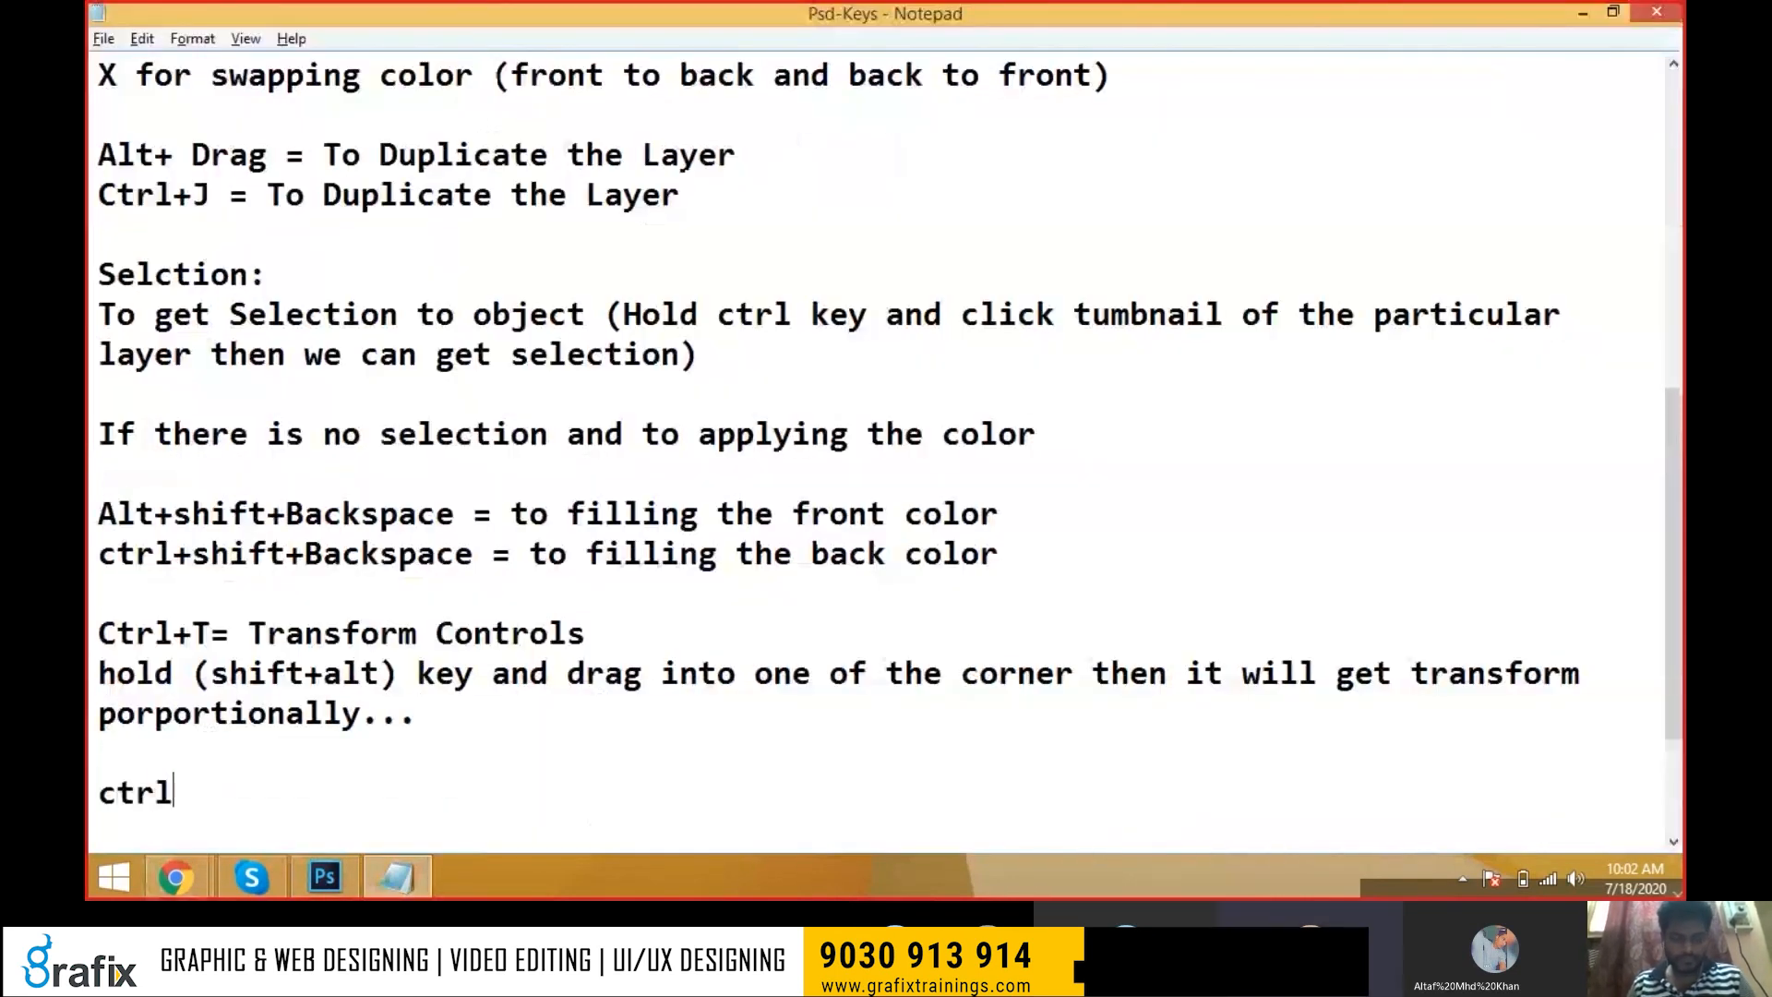
pyautogui.write('+ o =to open the imag')
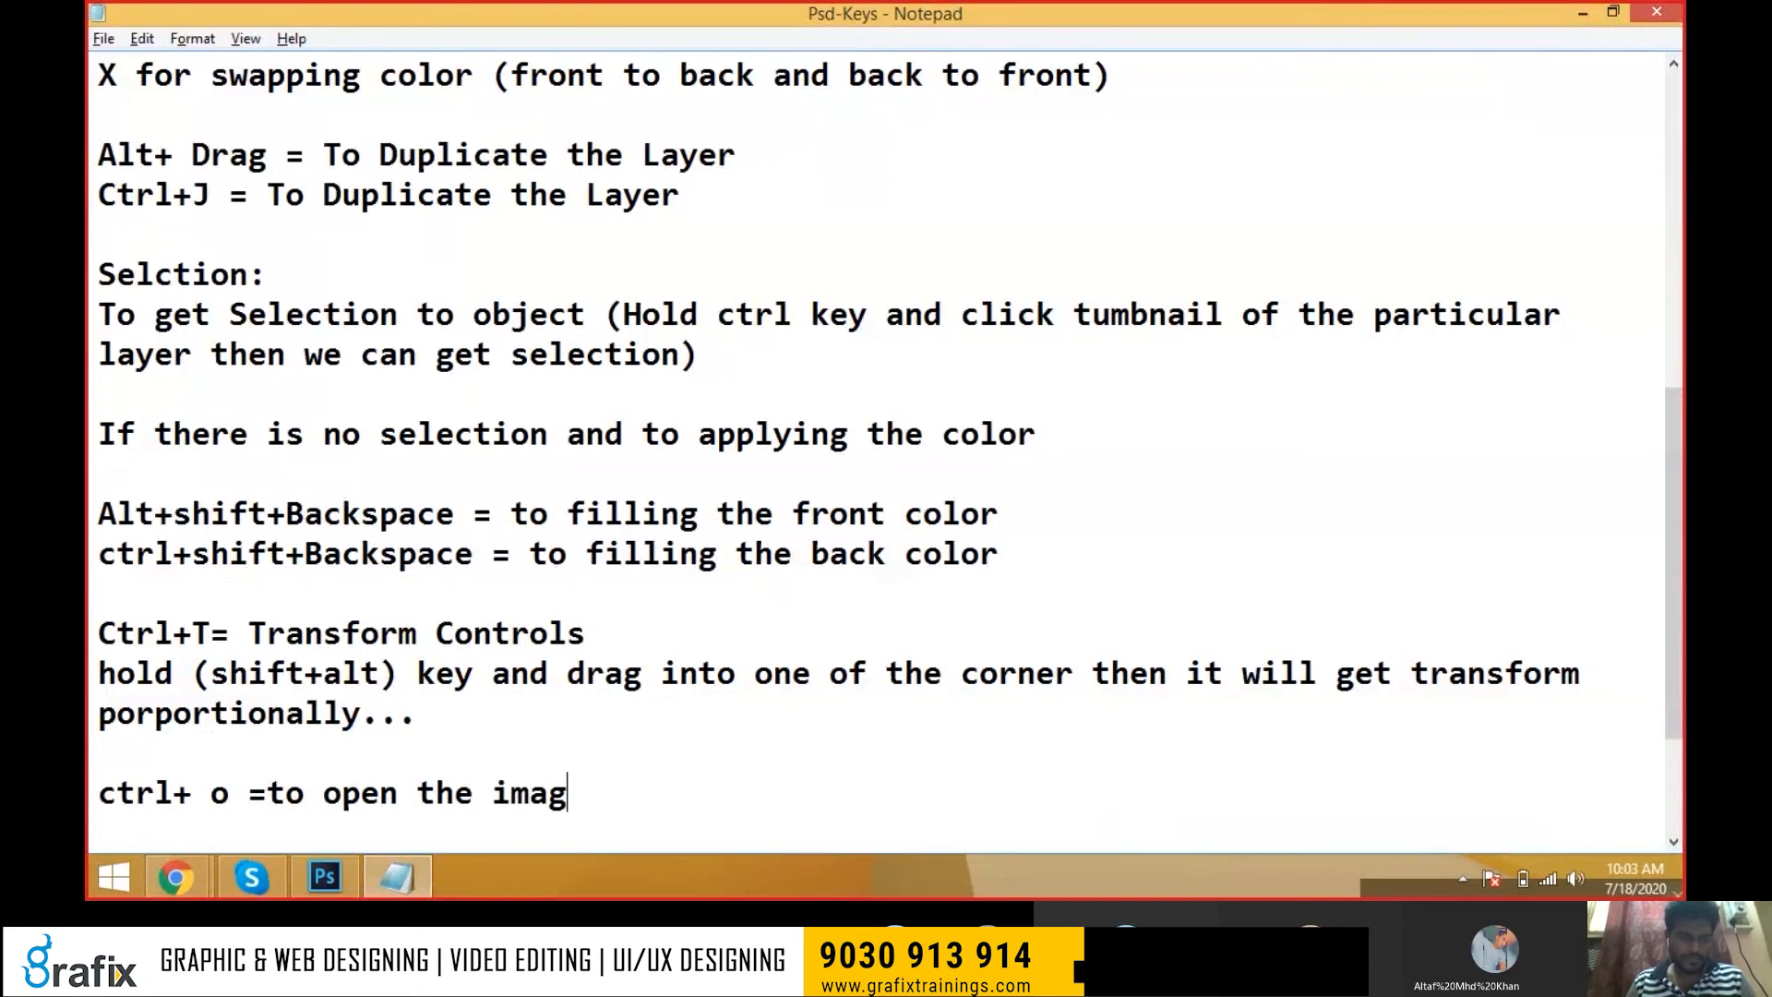
pyautogui.write('e documen')
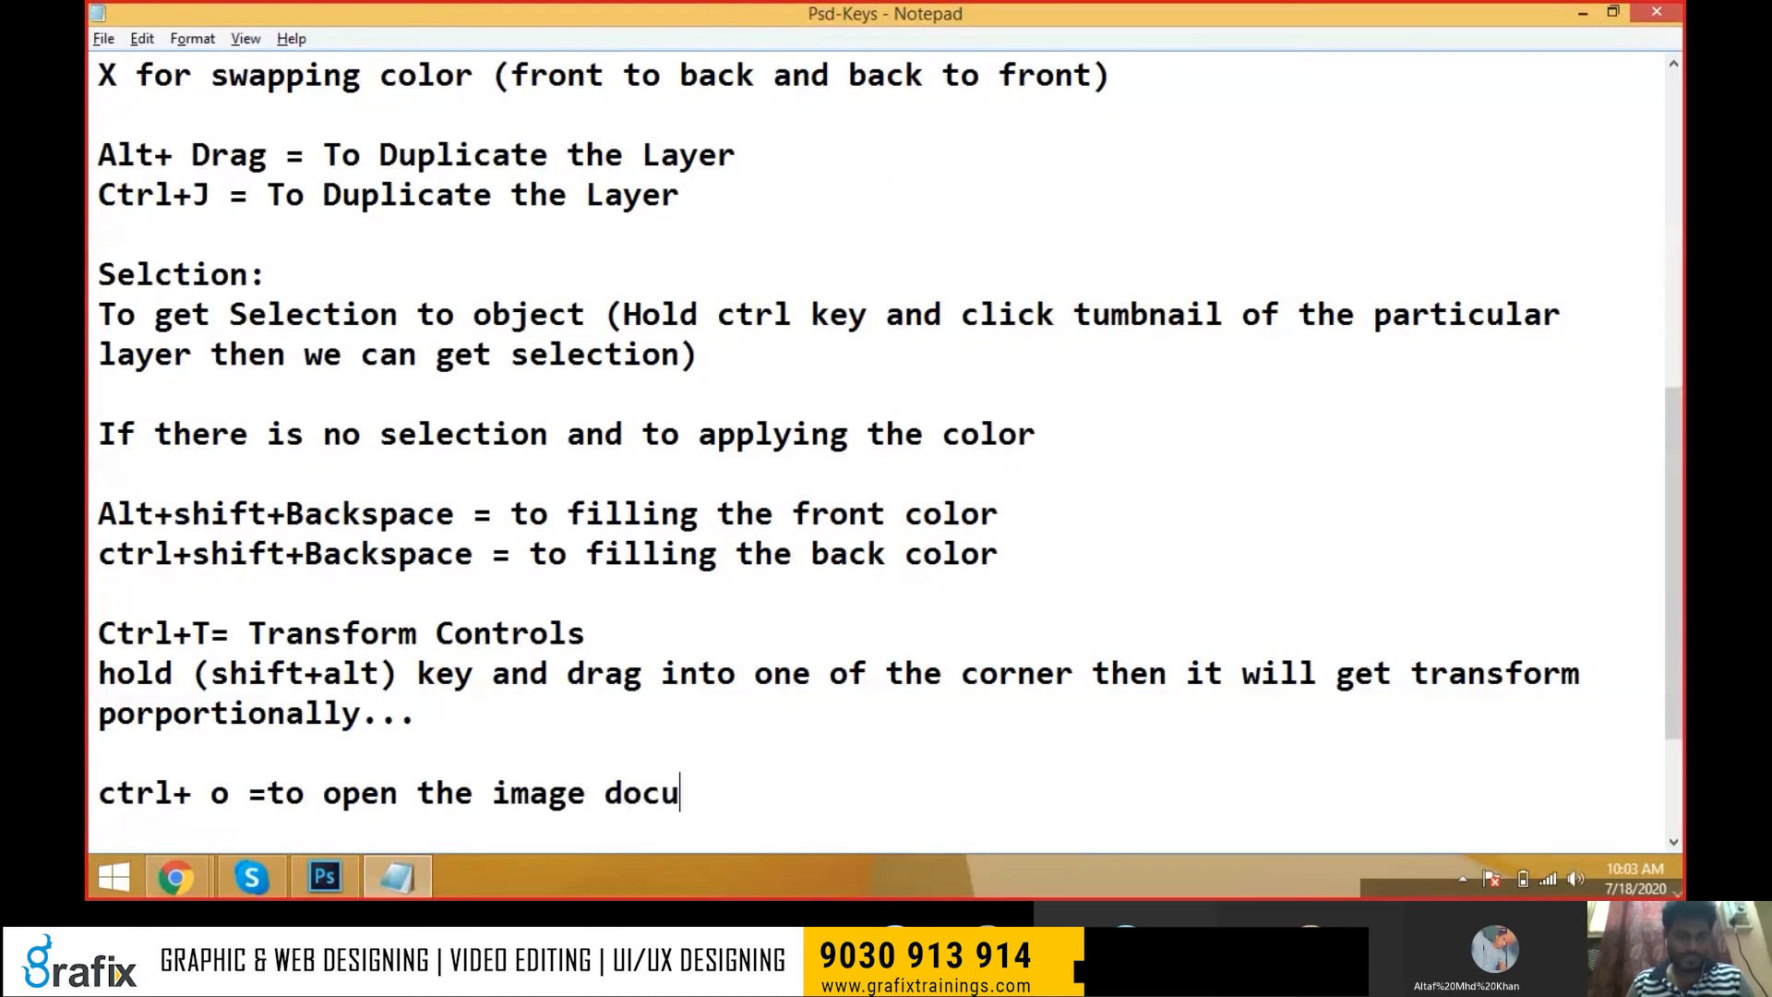
pyautogui.press('BackSpace')
pyautogui.press('BackSpace')
pyautogui.press('BackSpace')
pyautogui.press('BackSpace')
pyautogui.press('BackSpace')
pyautogui.press('BackSpace')
pyautogui.press('BackSpace')
pyautogui.press('BackSpace')
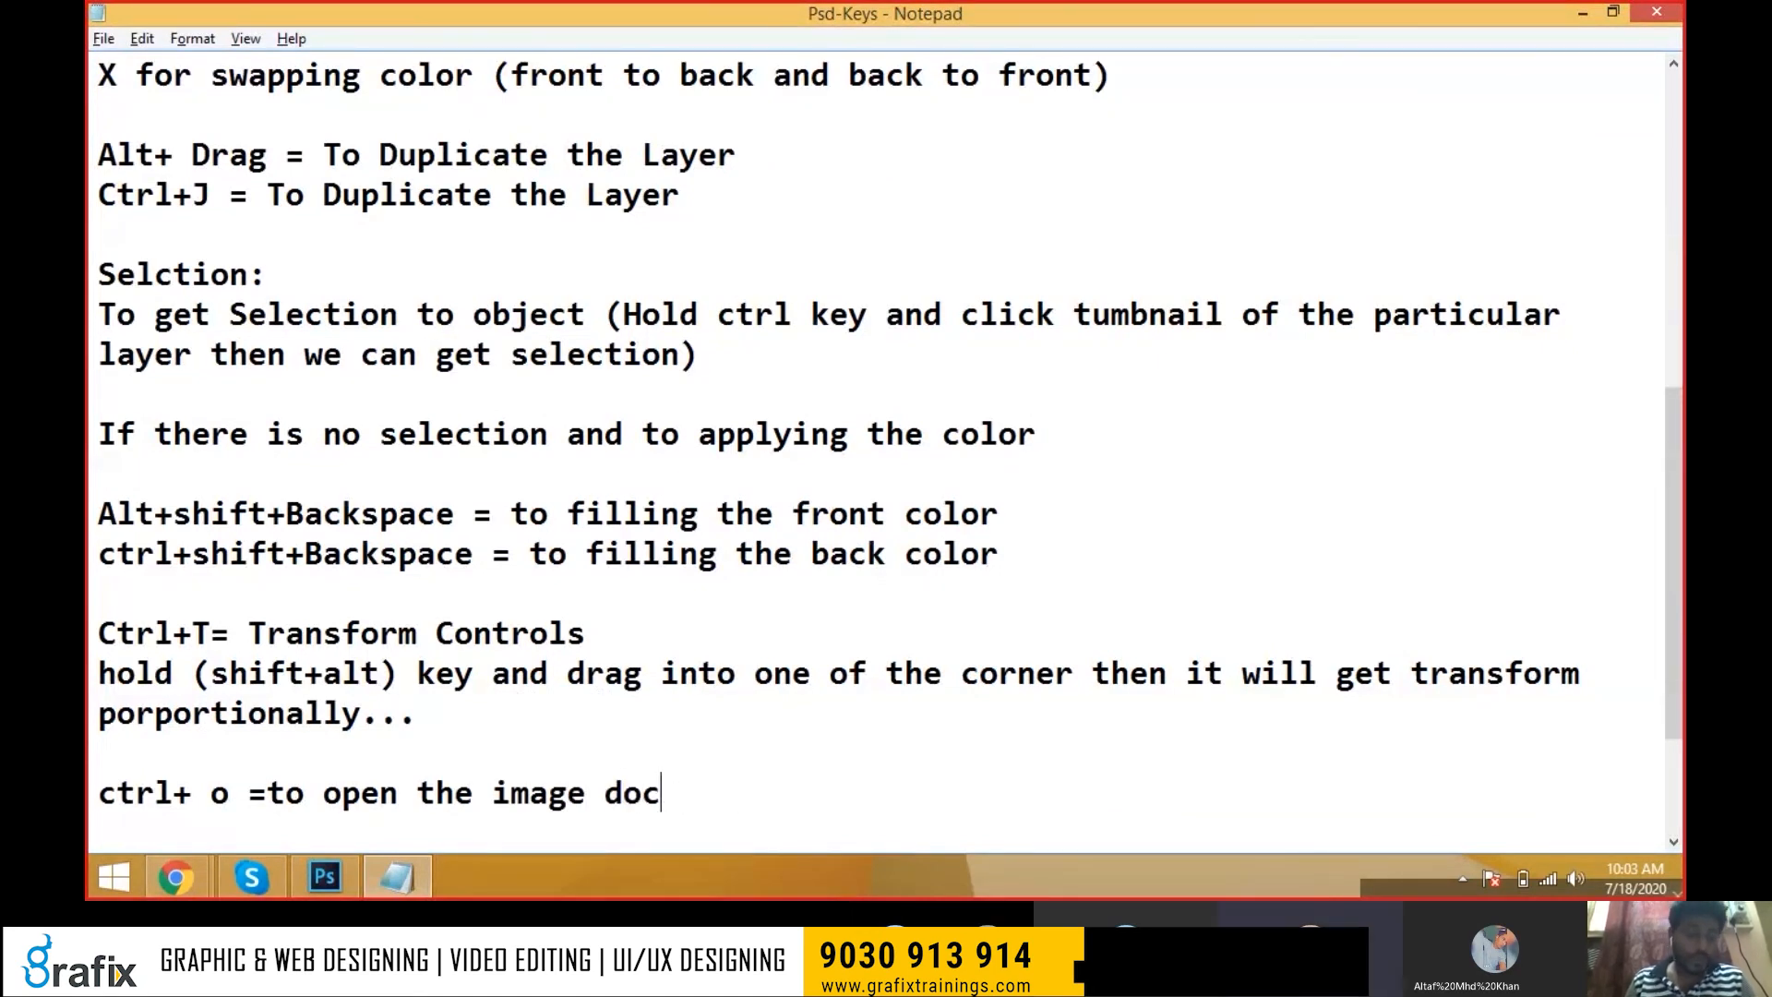
# Extend the new shortcut line with "s and saved documents" and remove the space before the "o"
pyautogui.write('s and sa')
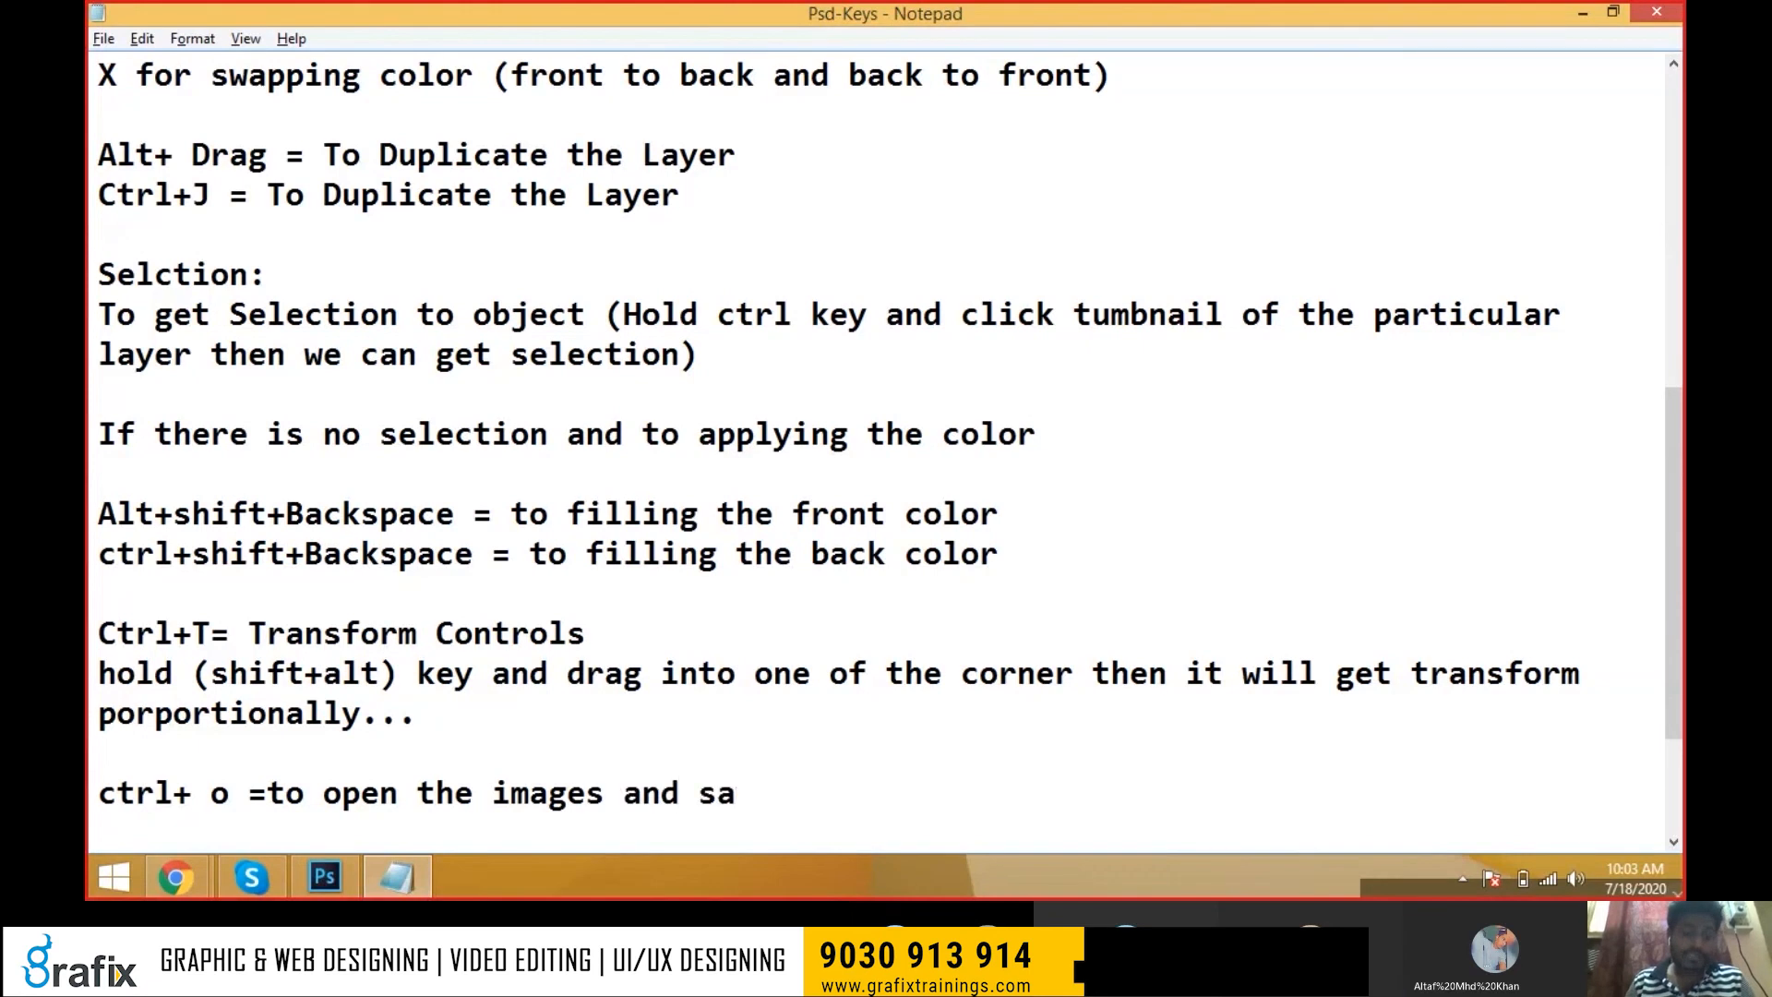
pyautogui.write('ved docume')
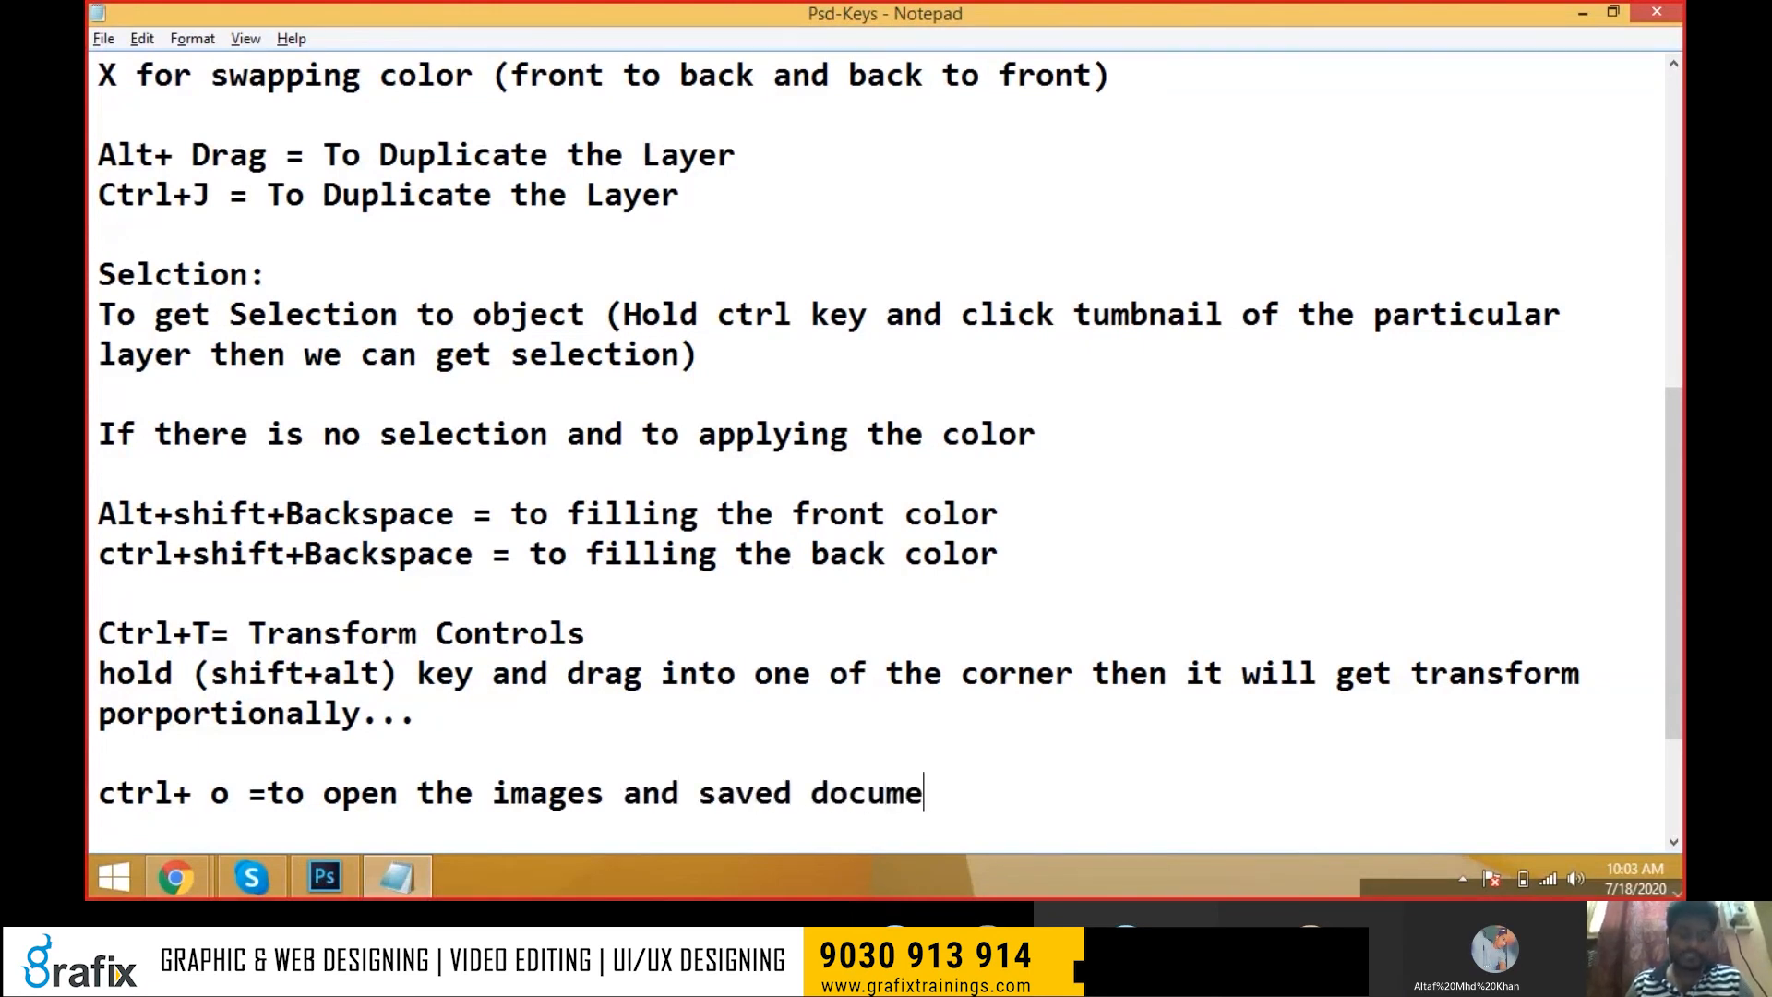
pyautogui.write('nts')
pyautogui.click(214, 794)
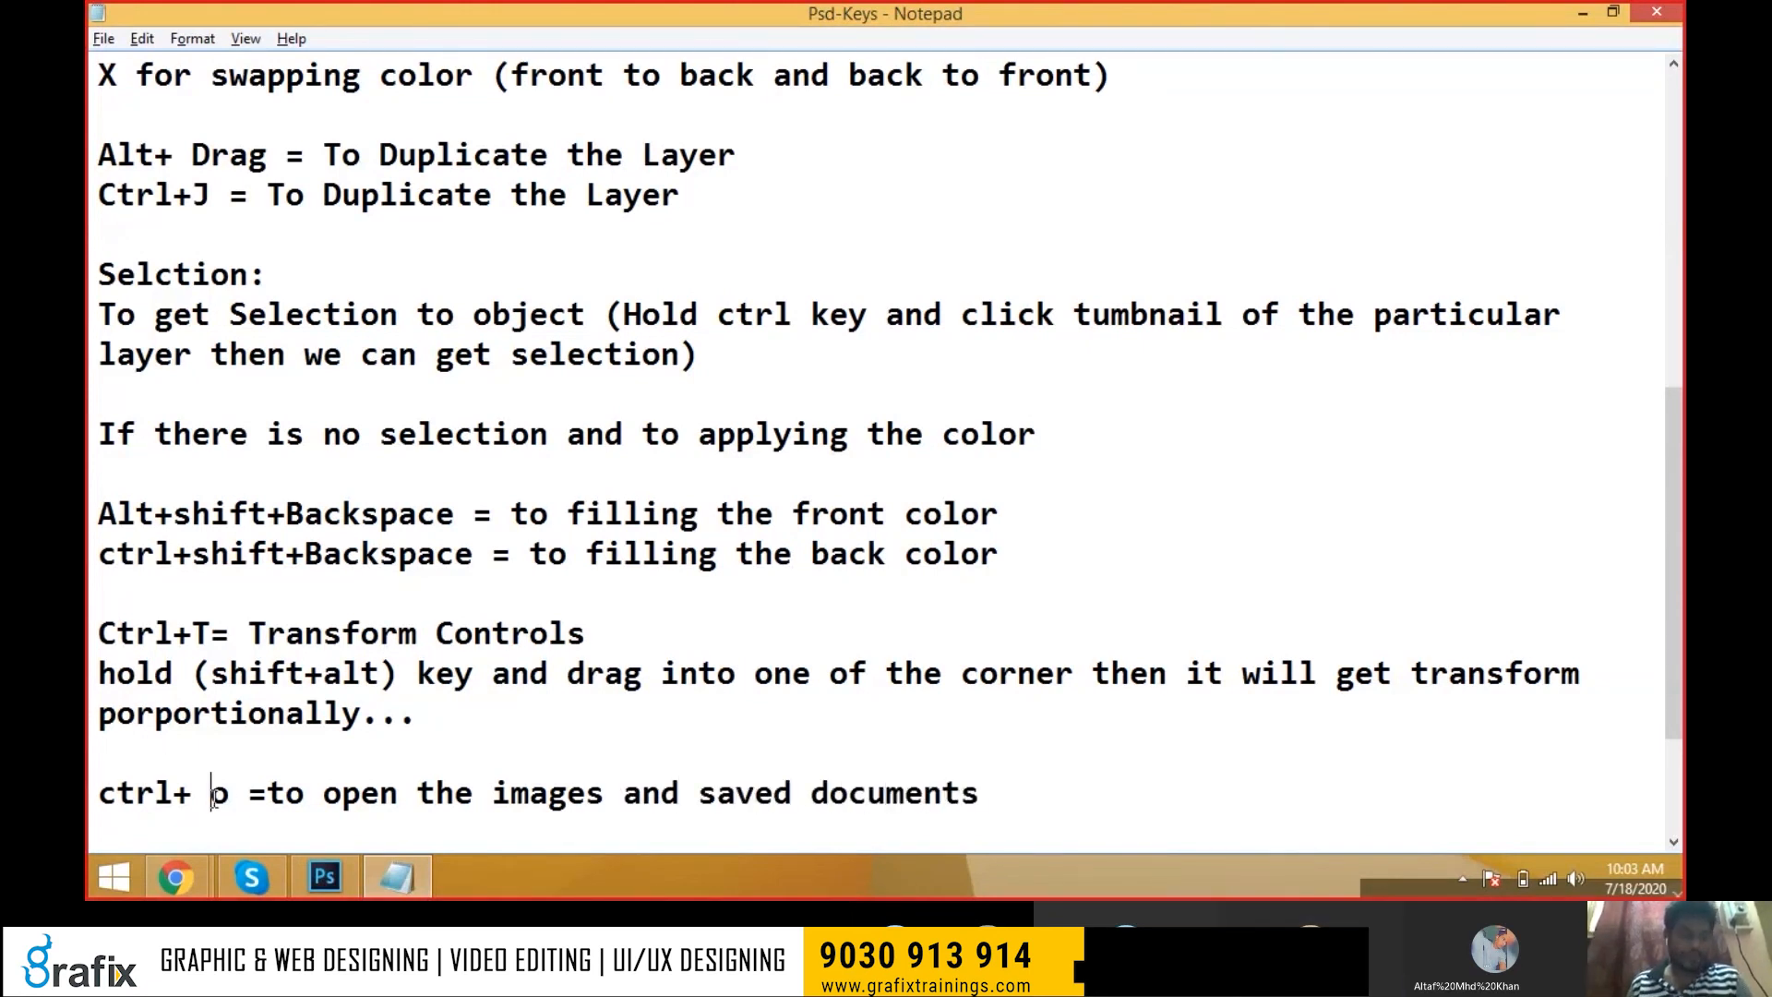
pyautogui.press('BackSpace')
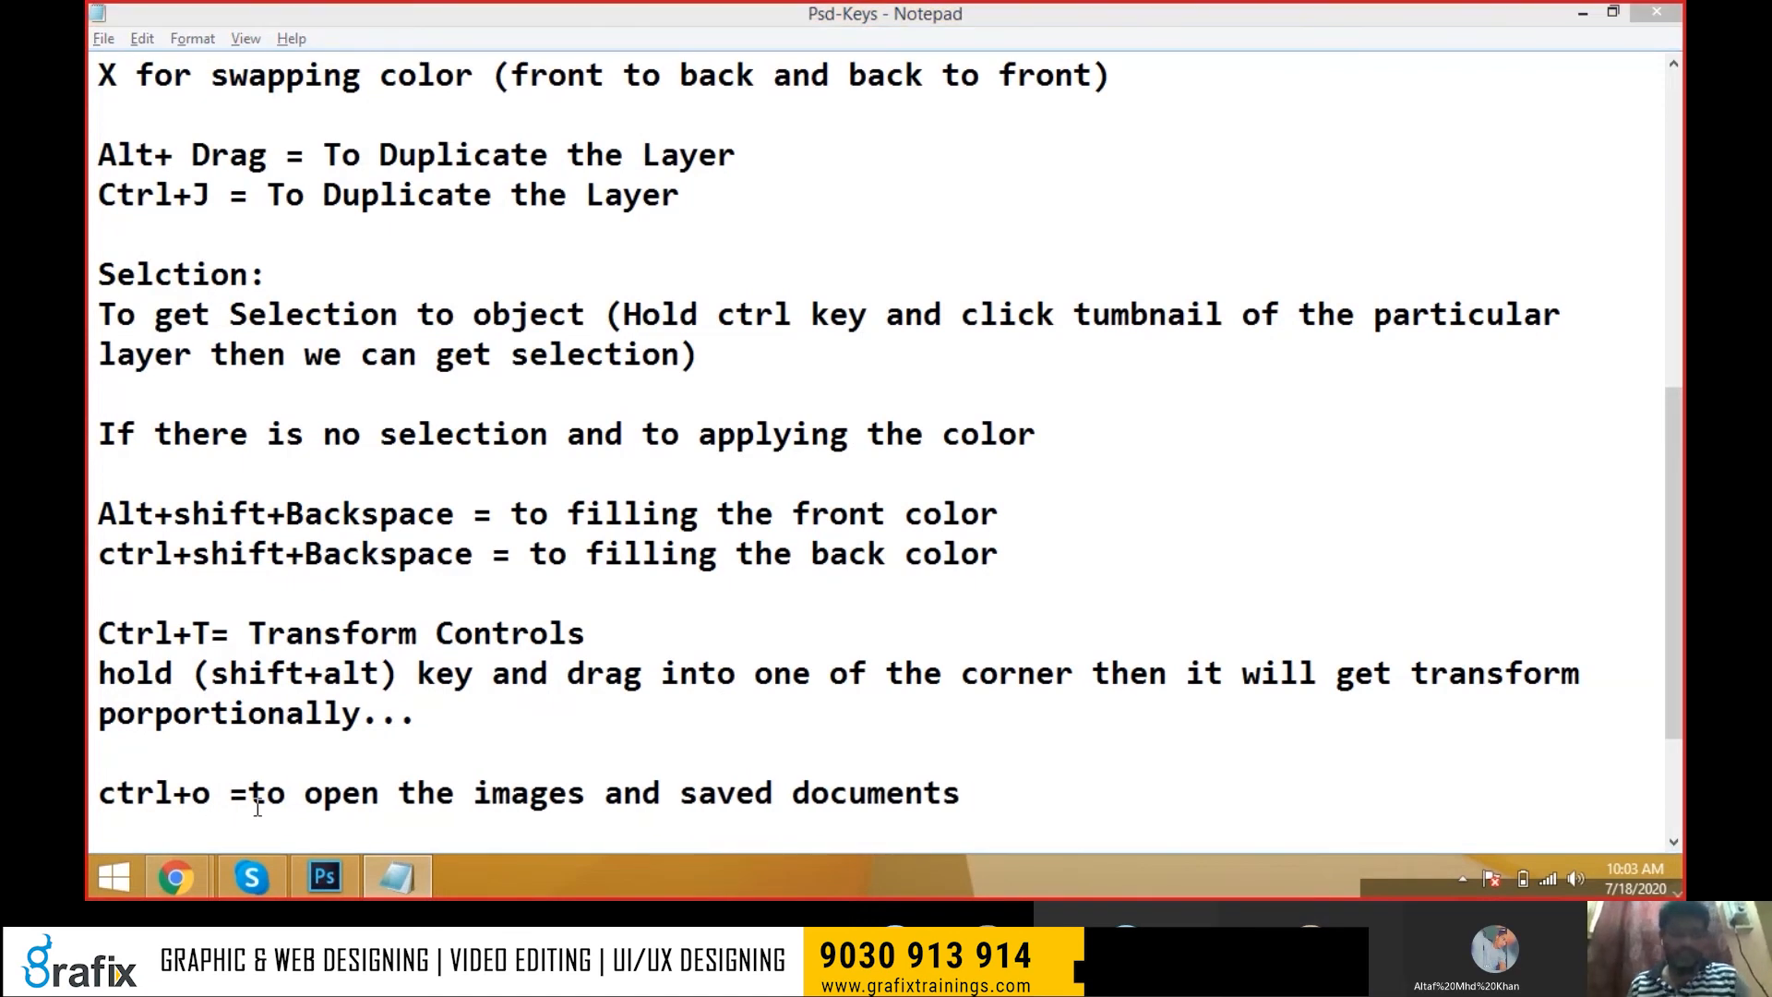
# Return to Photoshop and open ht_jeff_cavill_dm_130529_wmain from the Desktop
pyautogui.hotkey('alt', 'Tab')
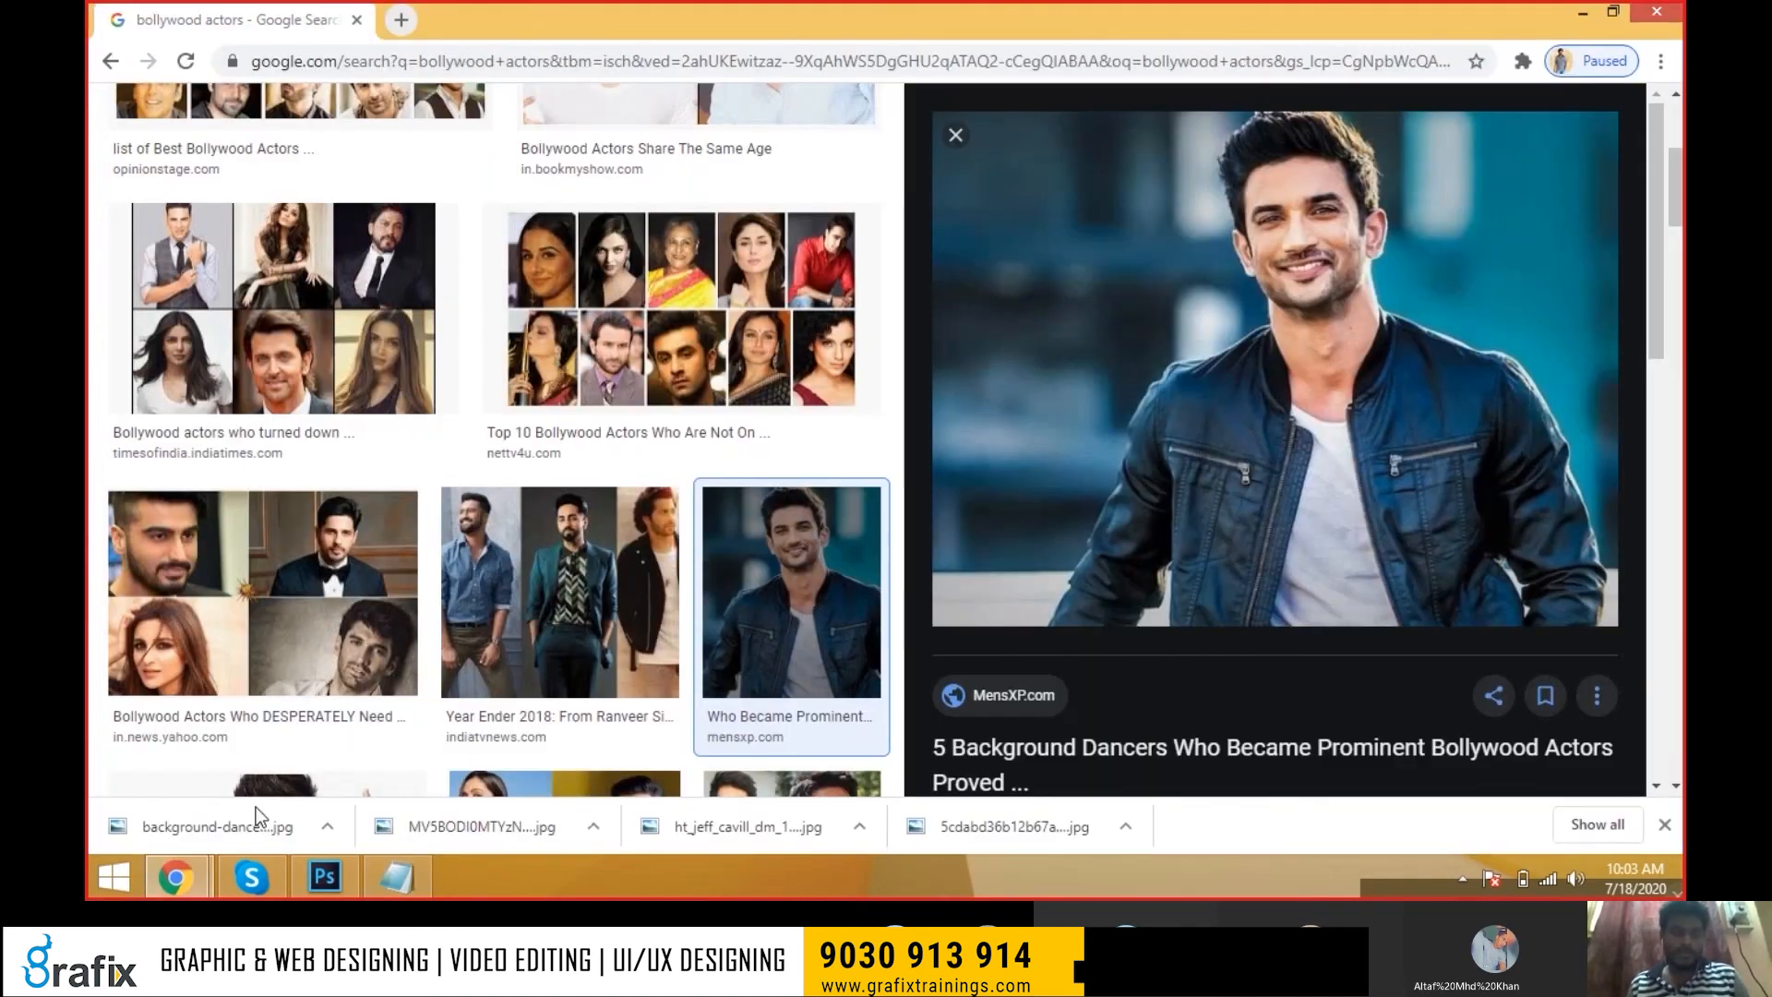
pyautogui.hotkey('alt', 'Tab')
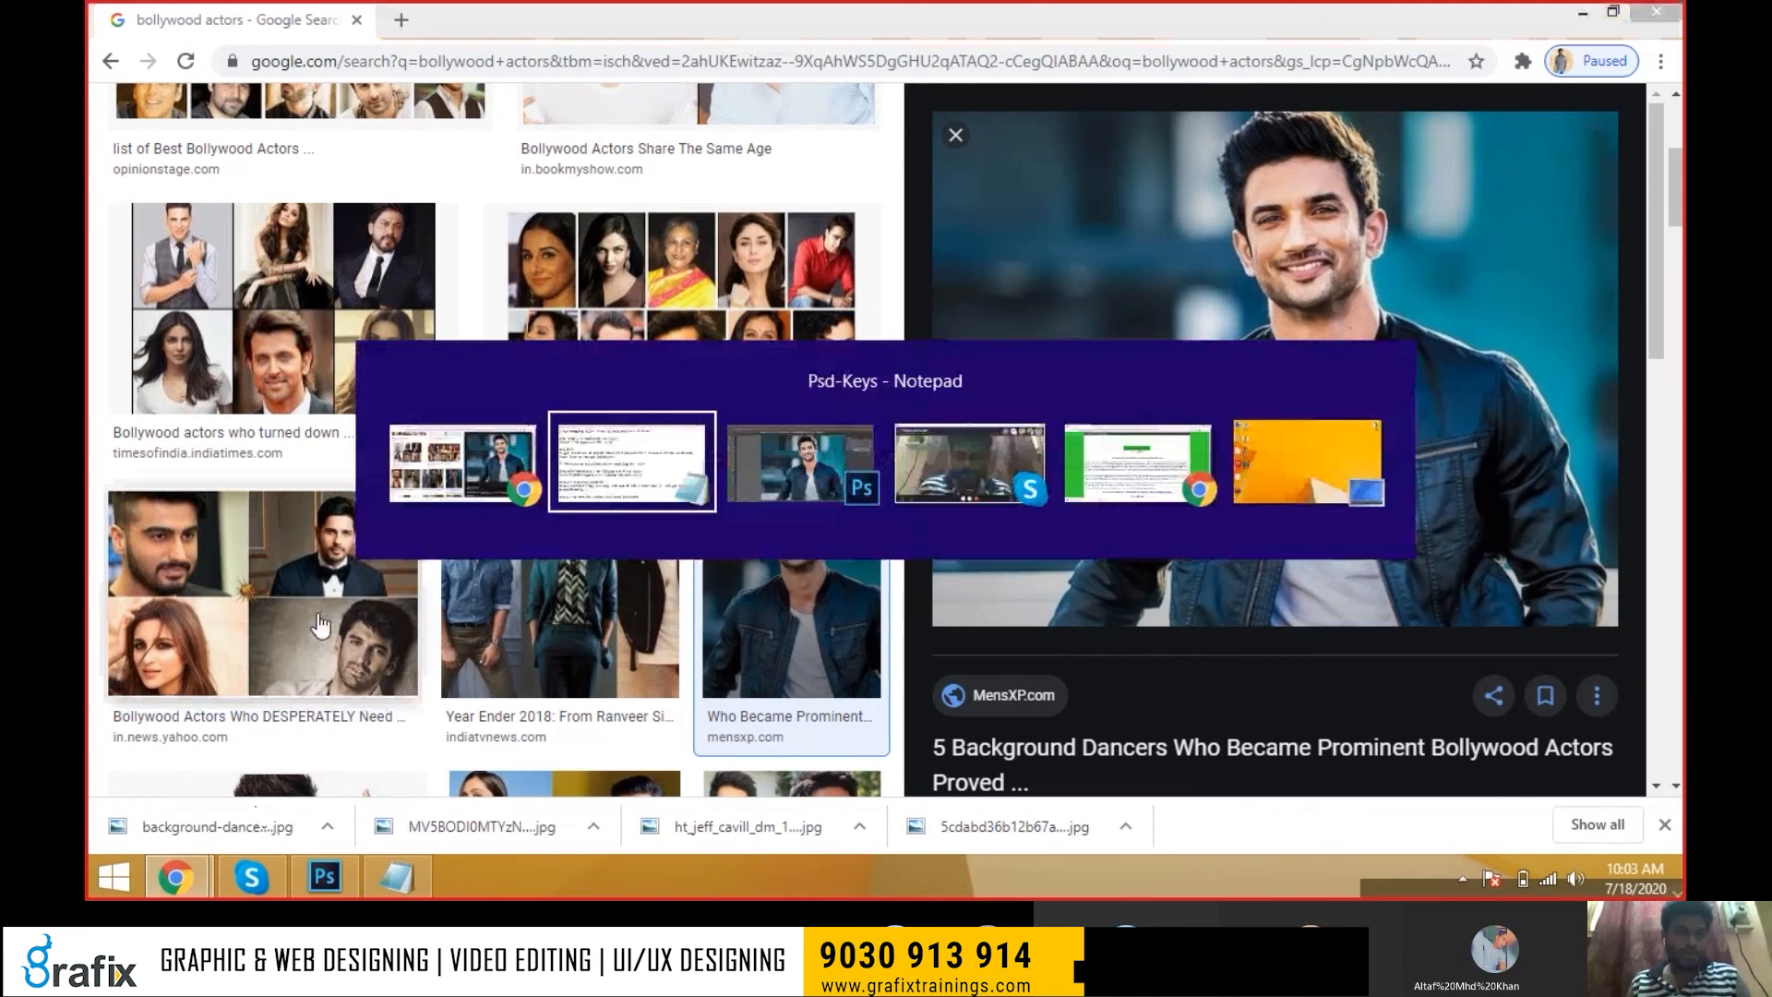
pyautogui.press('Tab')
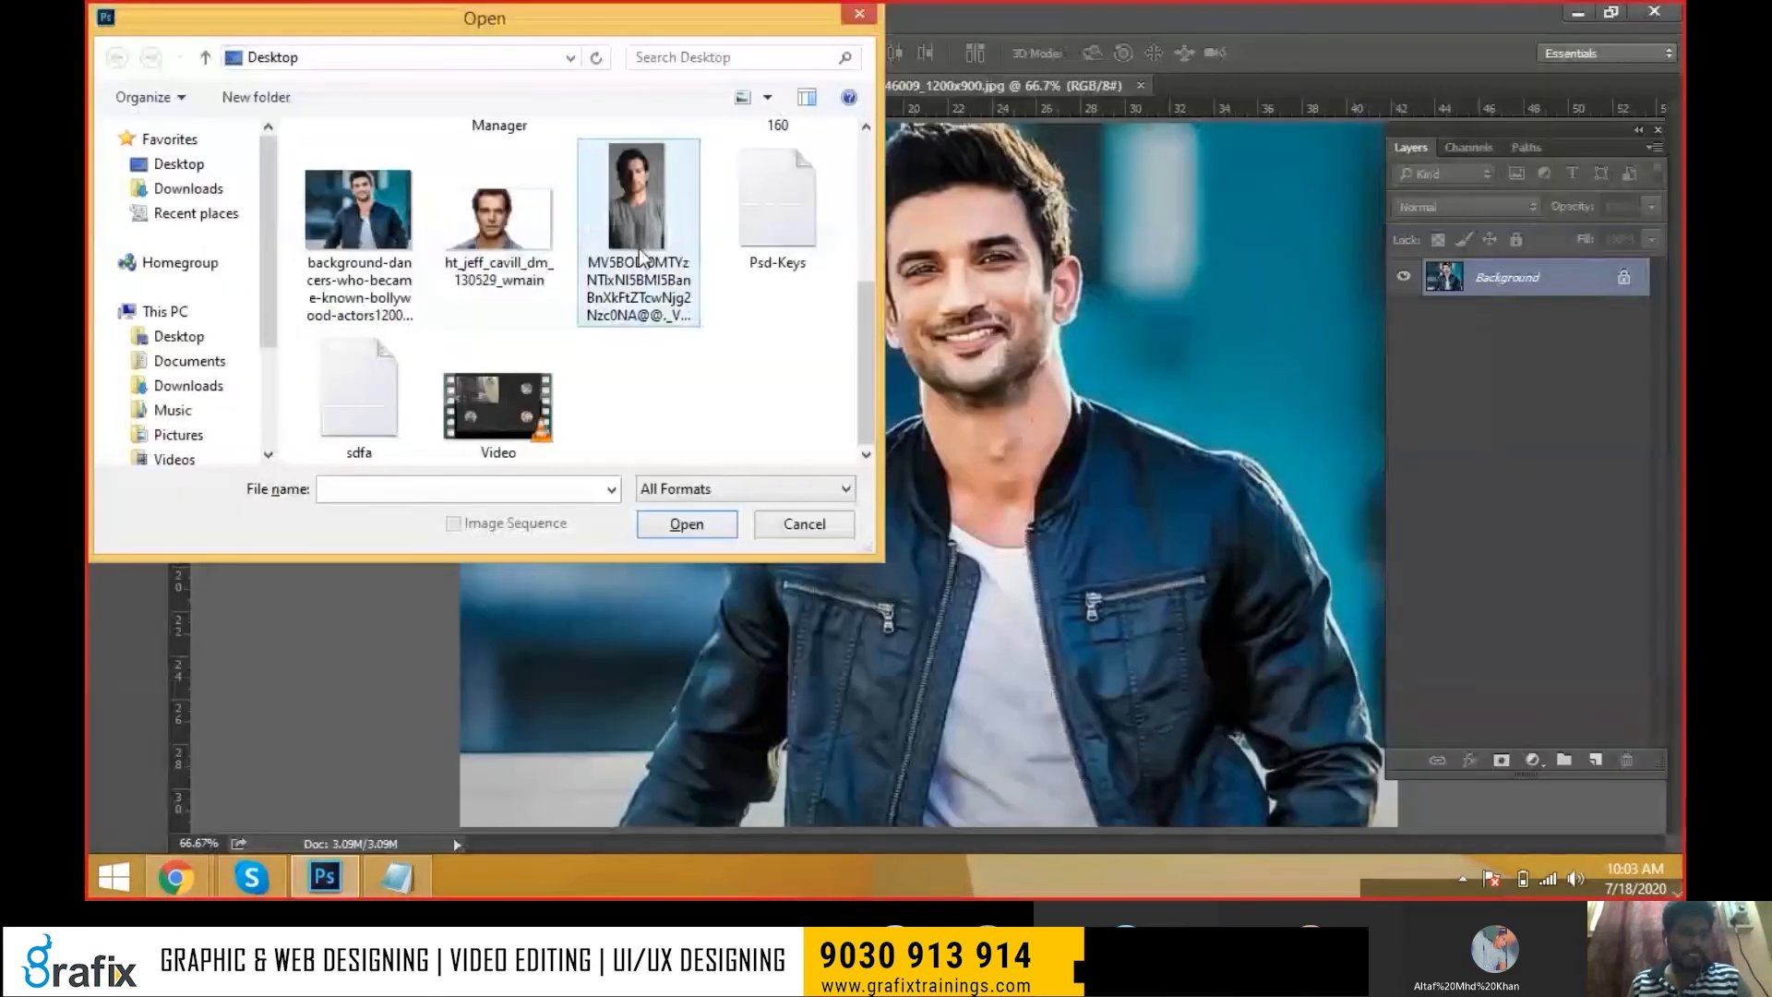
pyautogui.click(515, 245)
pyautogui.doubleClick(514, 245)
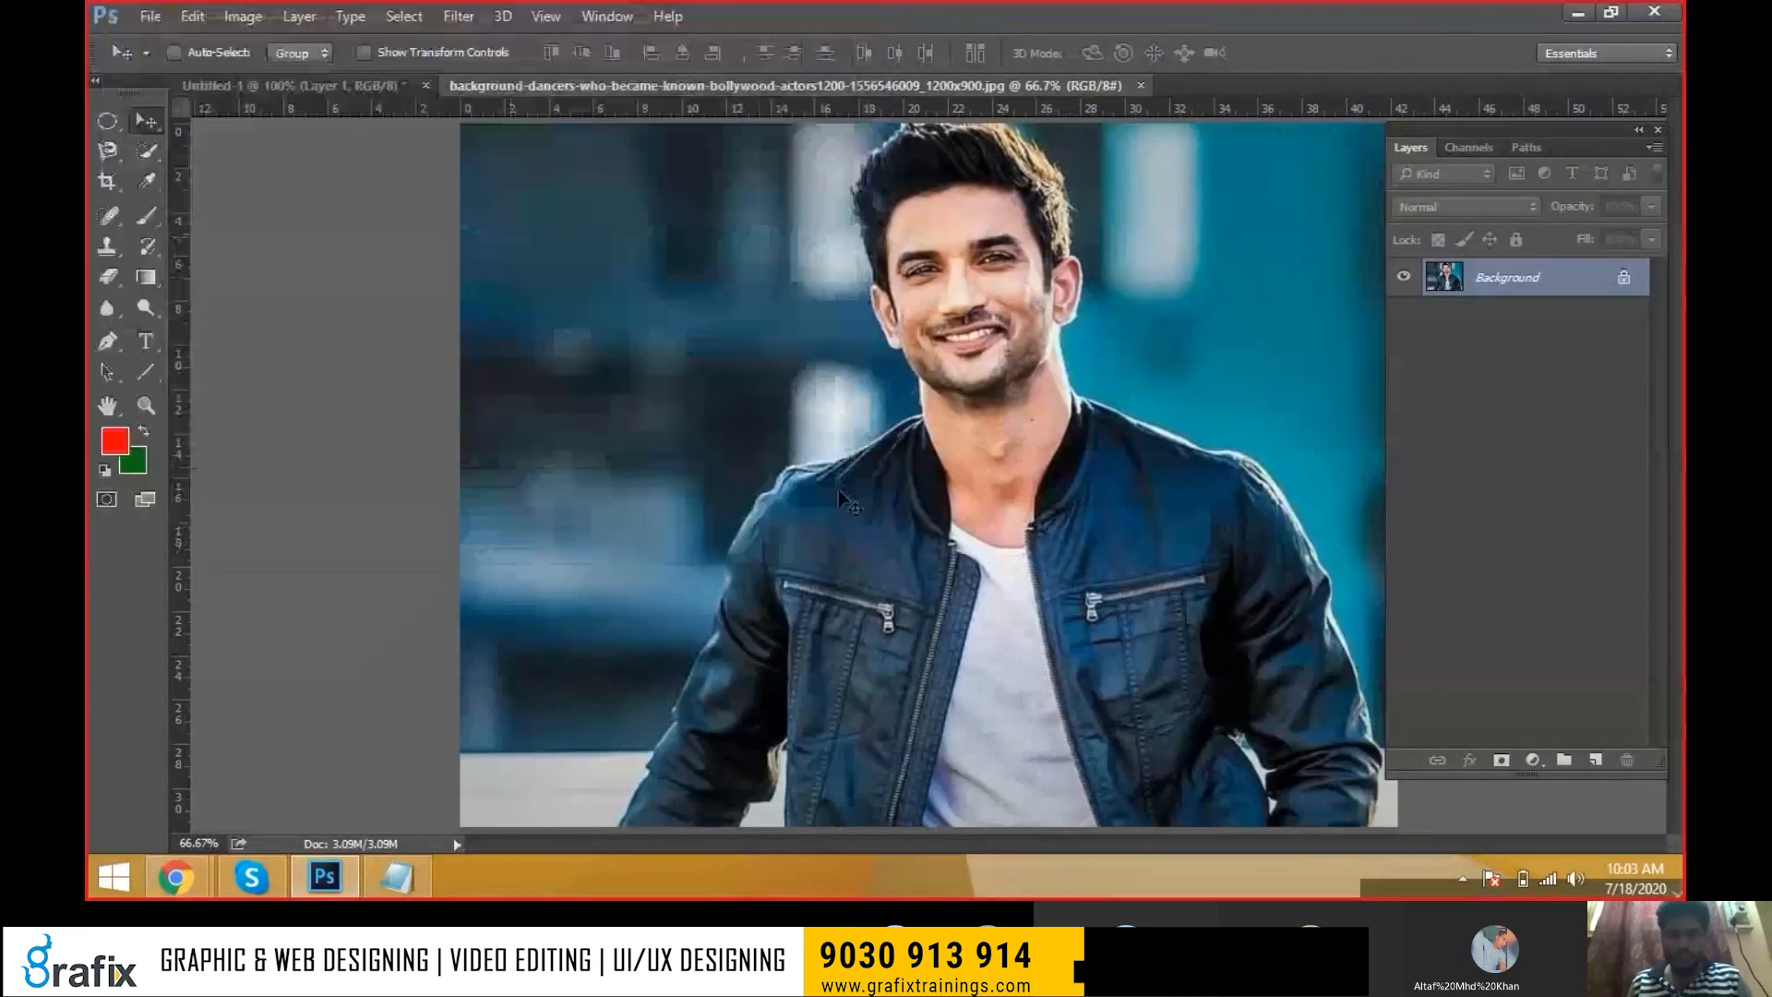
pyautogui.click(500, 89)
pyautogui.click(384, 89)
pyautogui.click(614, 88)
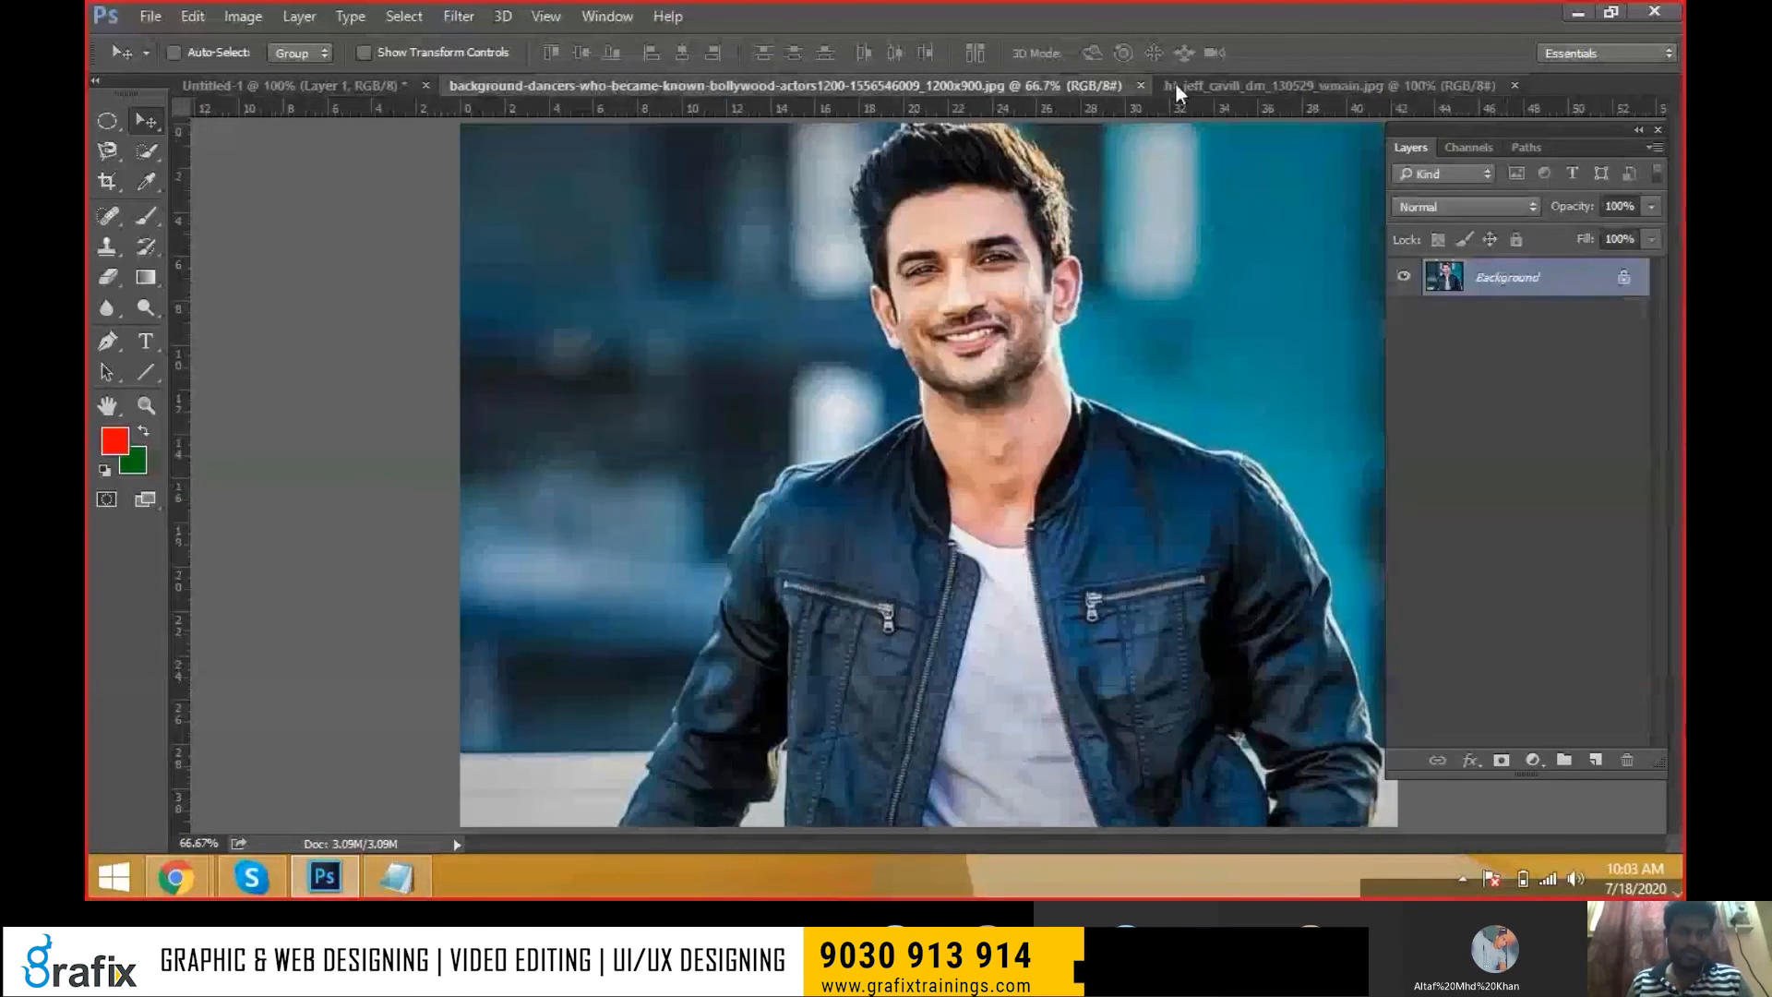
pyautogui.click(1180, 85)
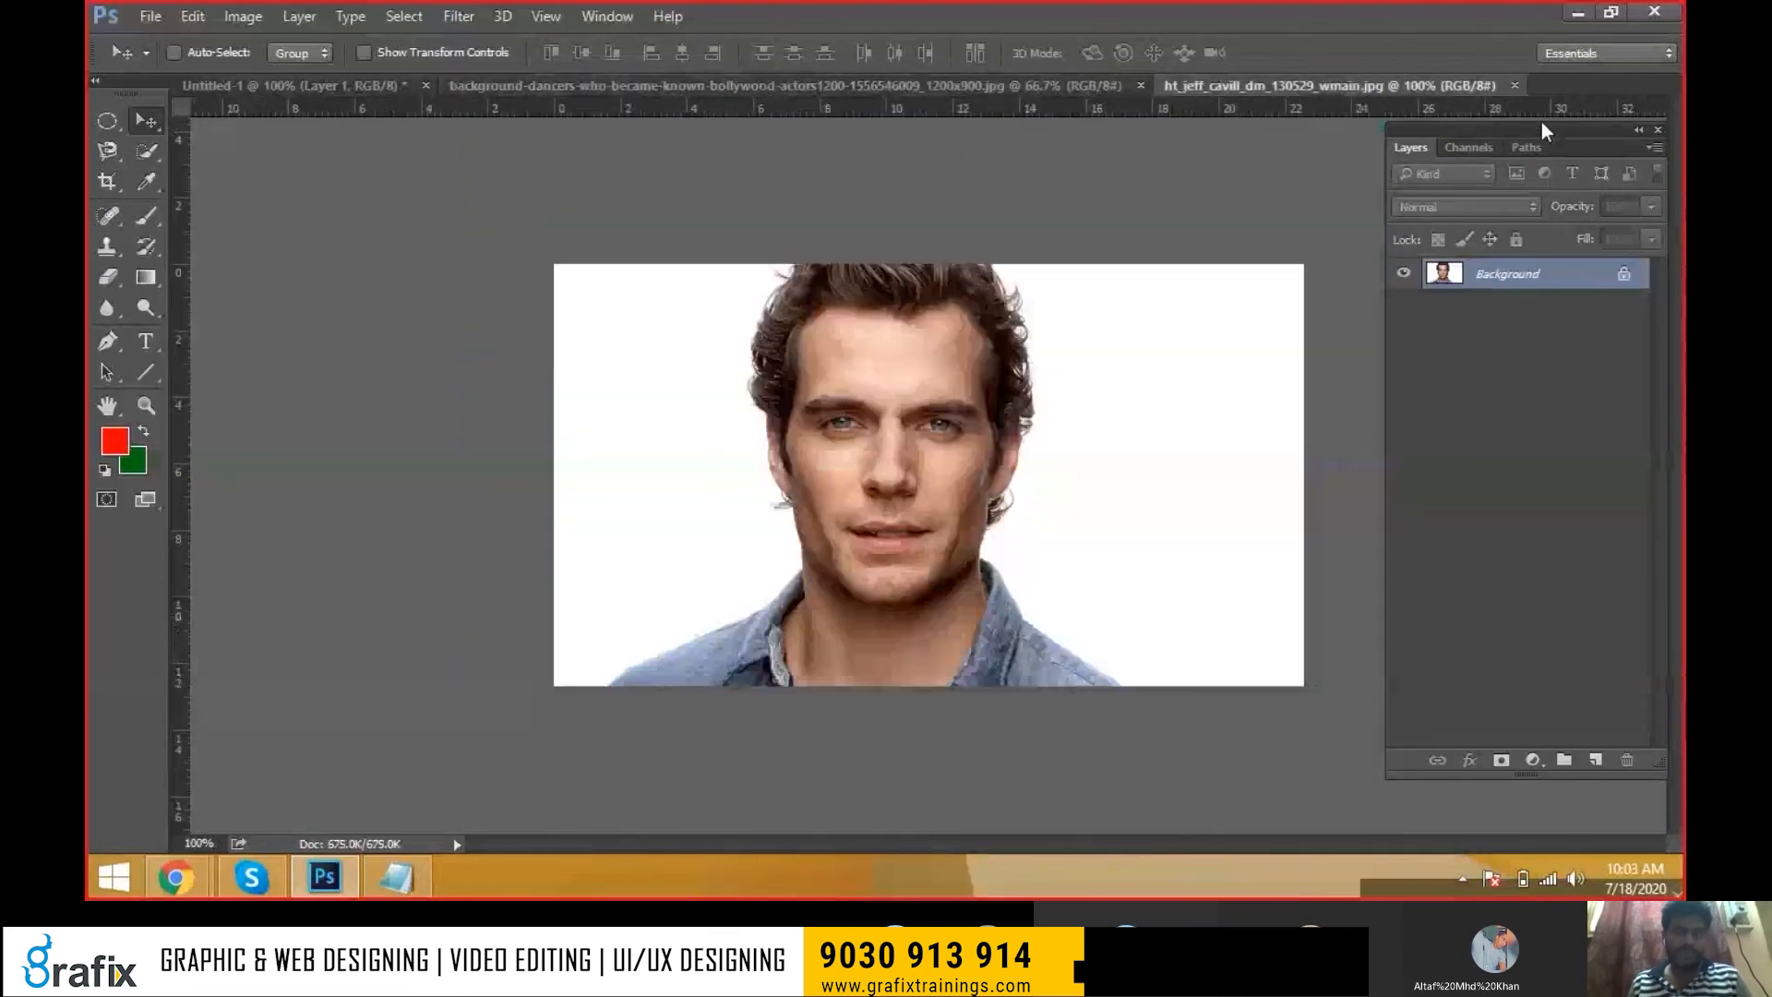
# Switch to Chrome and run a Google Images search for "background"
pyautogui.moveTo(1558, 139); pyautogui.dragTo(1553, 169)
pyautogui.hotkey('alt', 'Tab')
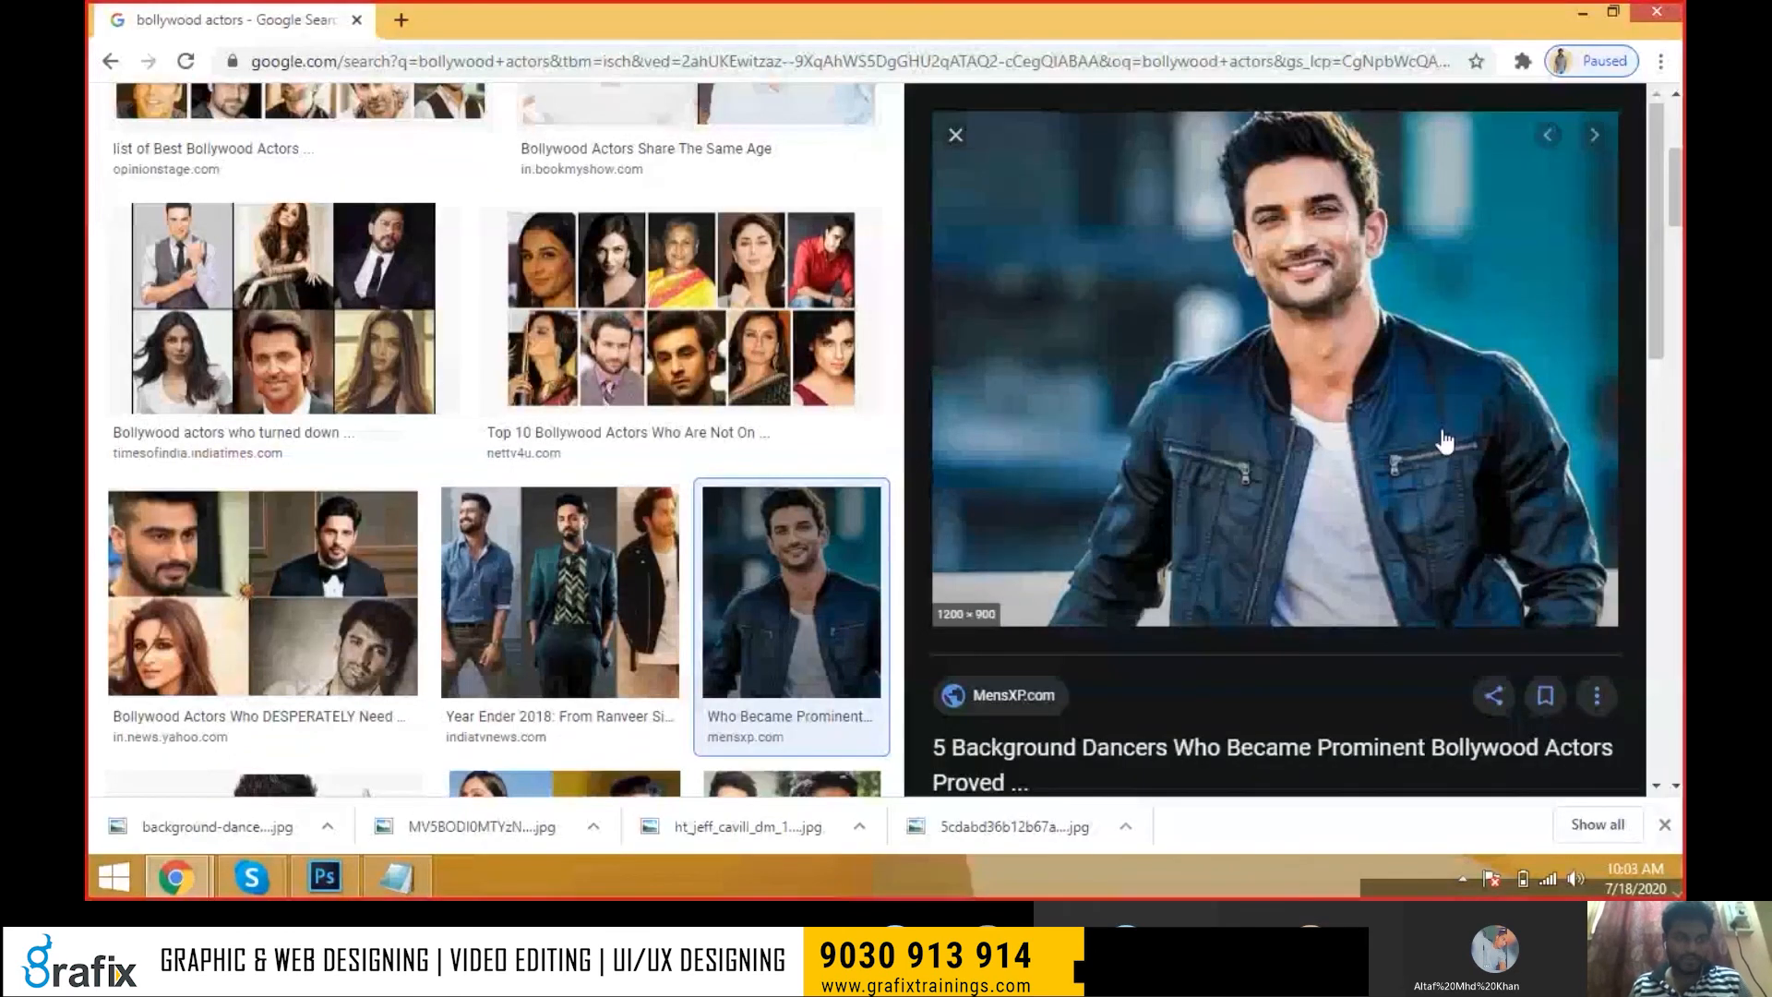
pyautogui.press('Escape')
pyautogui.scroll(4, 551, 450)
pyautogui.tripleClick(562, 151)
pyautogui.write('background')
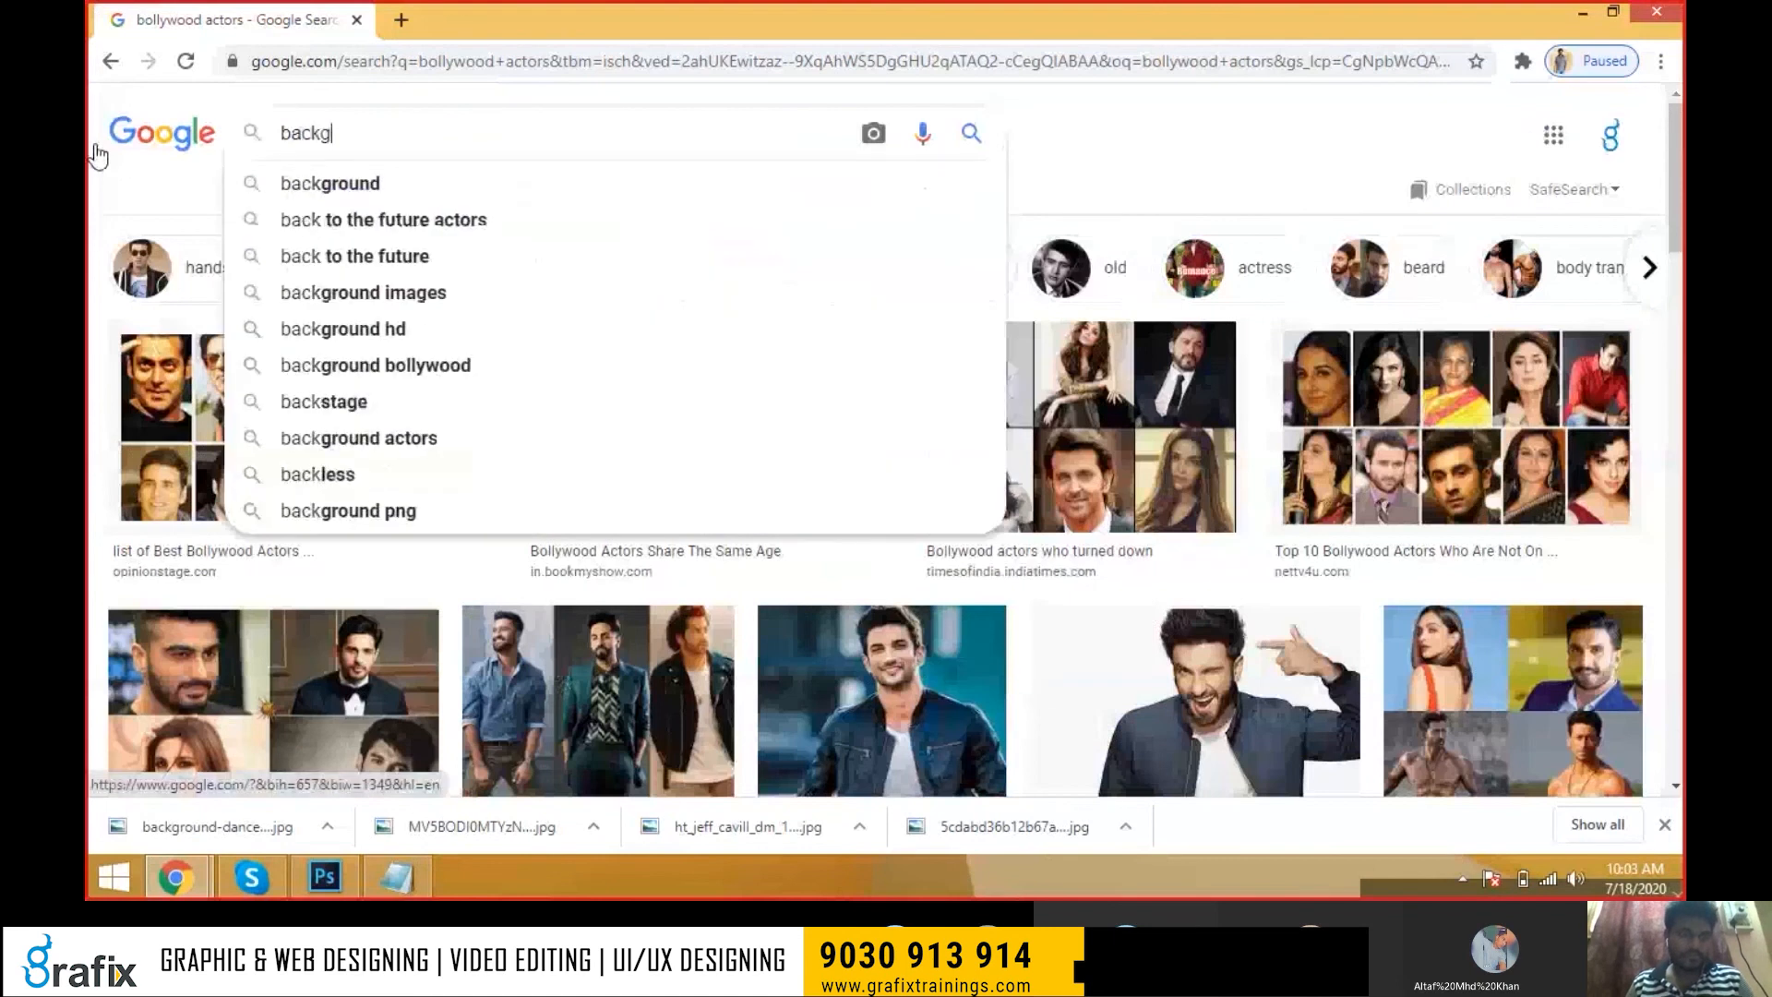
pyautogui.press('Return')
pyautogui.scroll(-1, 167, 134)
pyautogui.scroll(1, 259, 97)
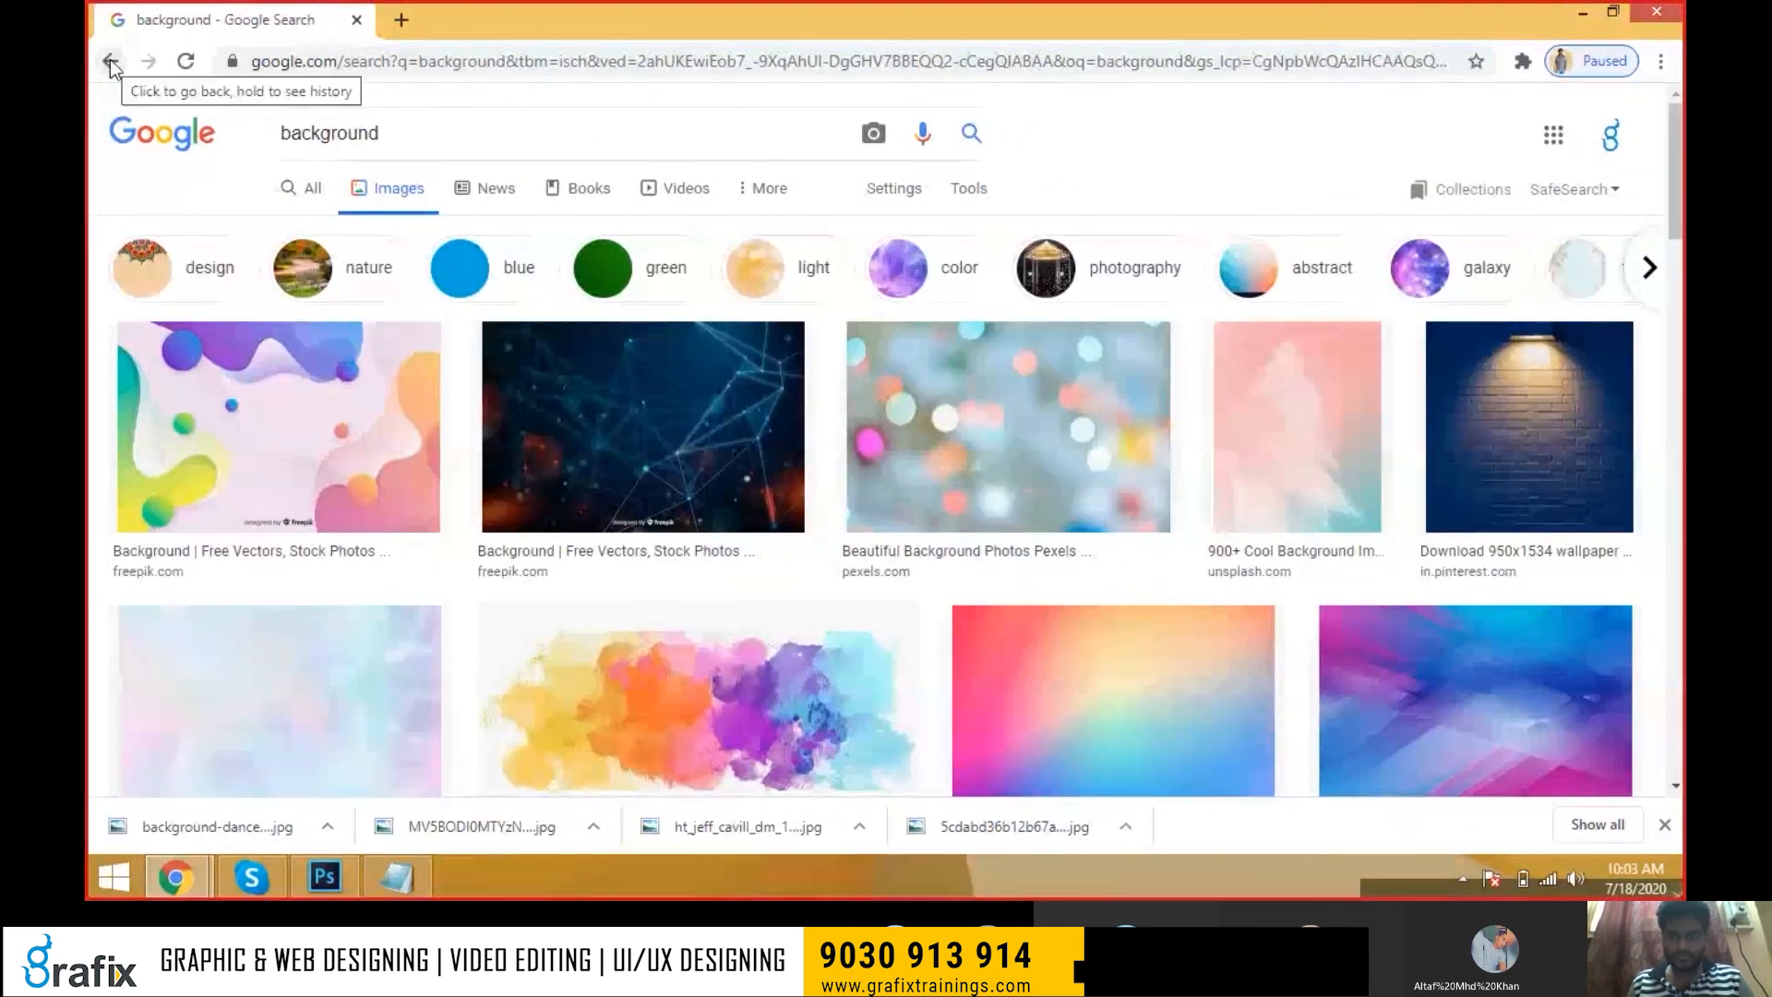
# Open the 950x1534 wallpaper of the lamp-lit blue brick wall in its own browser tab
pyautogui.click(111, 61)
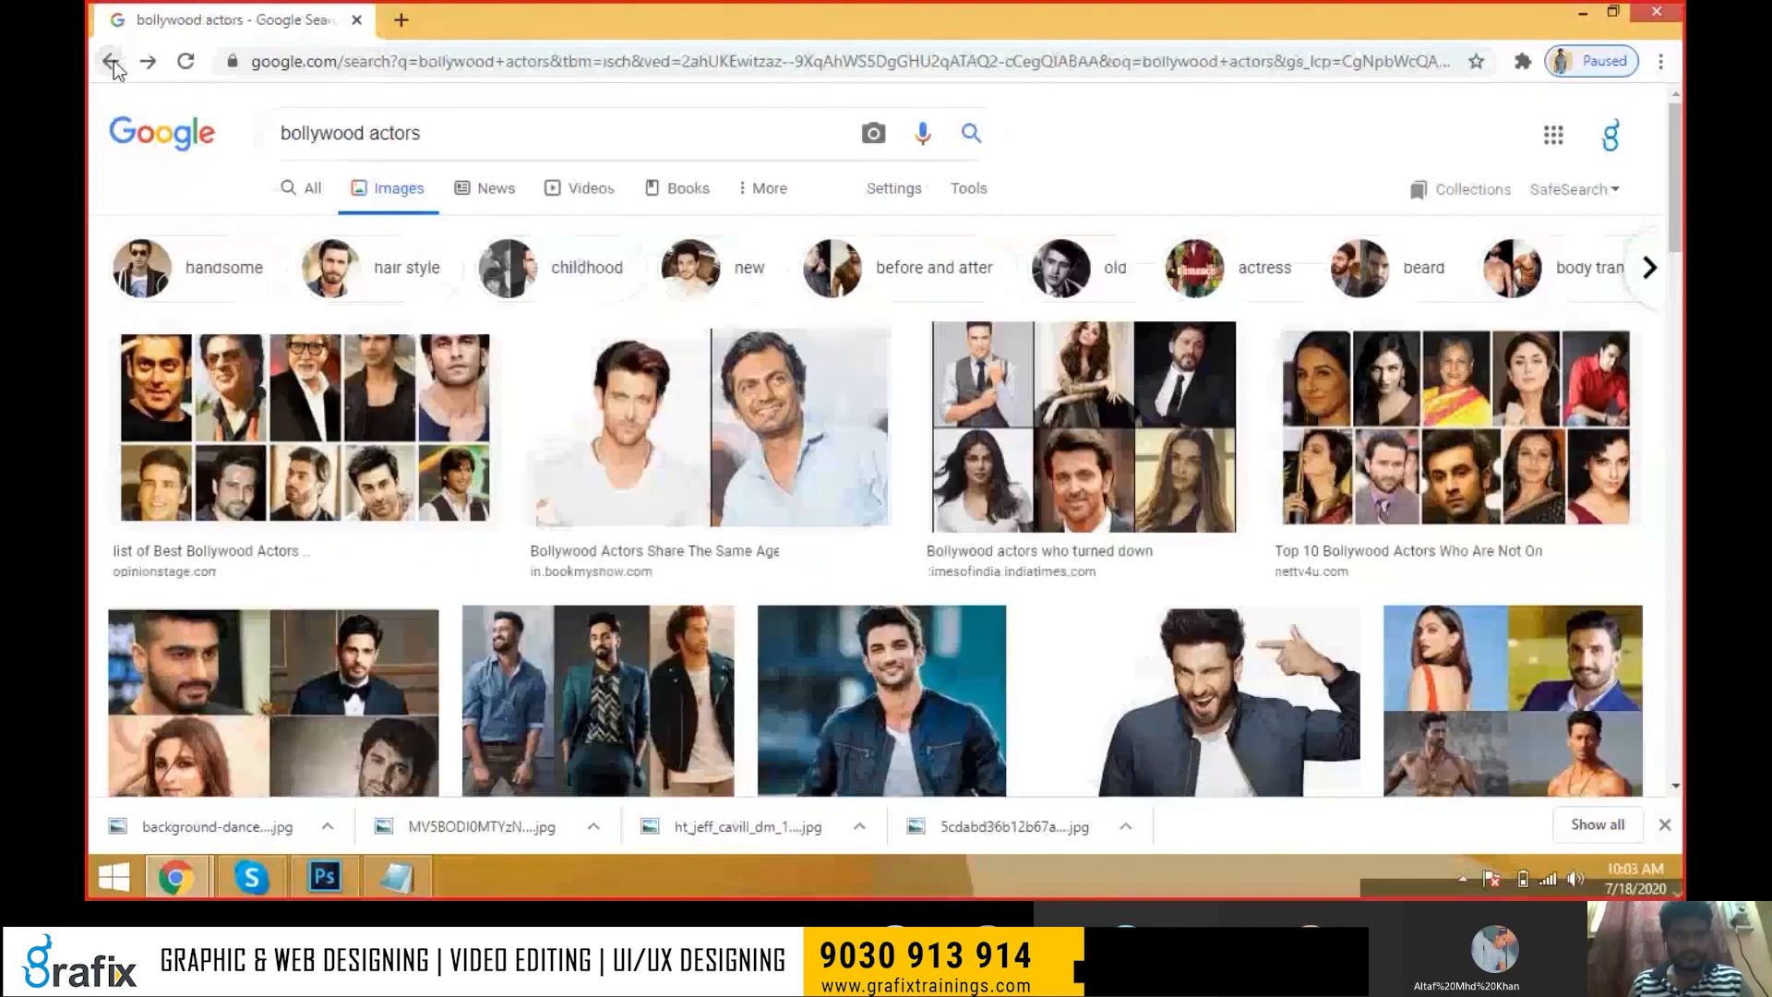
pyautogui.click(148, 61)
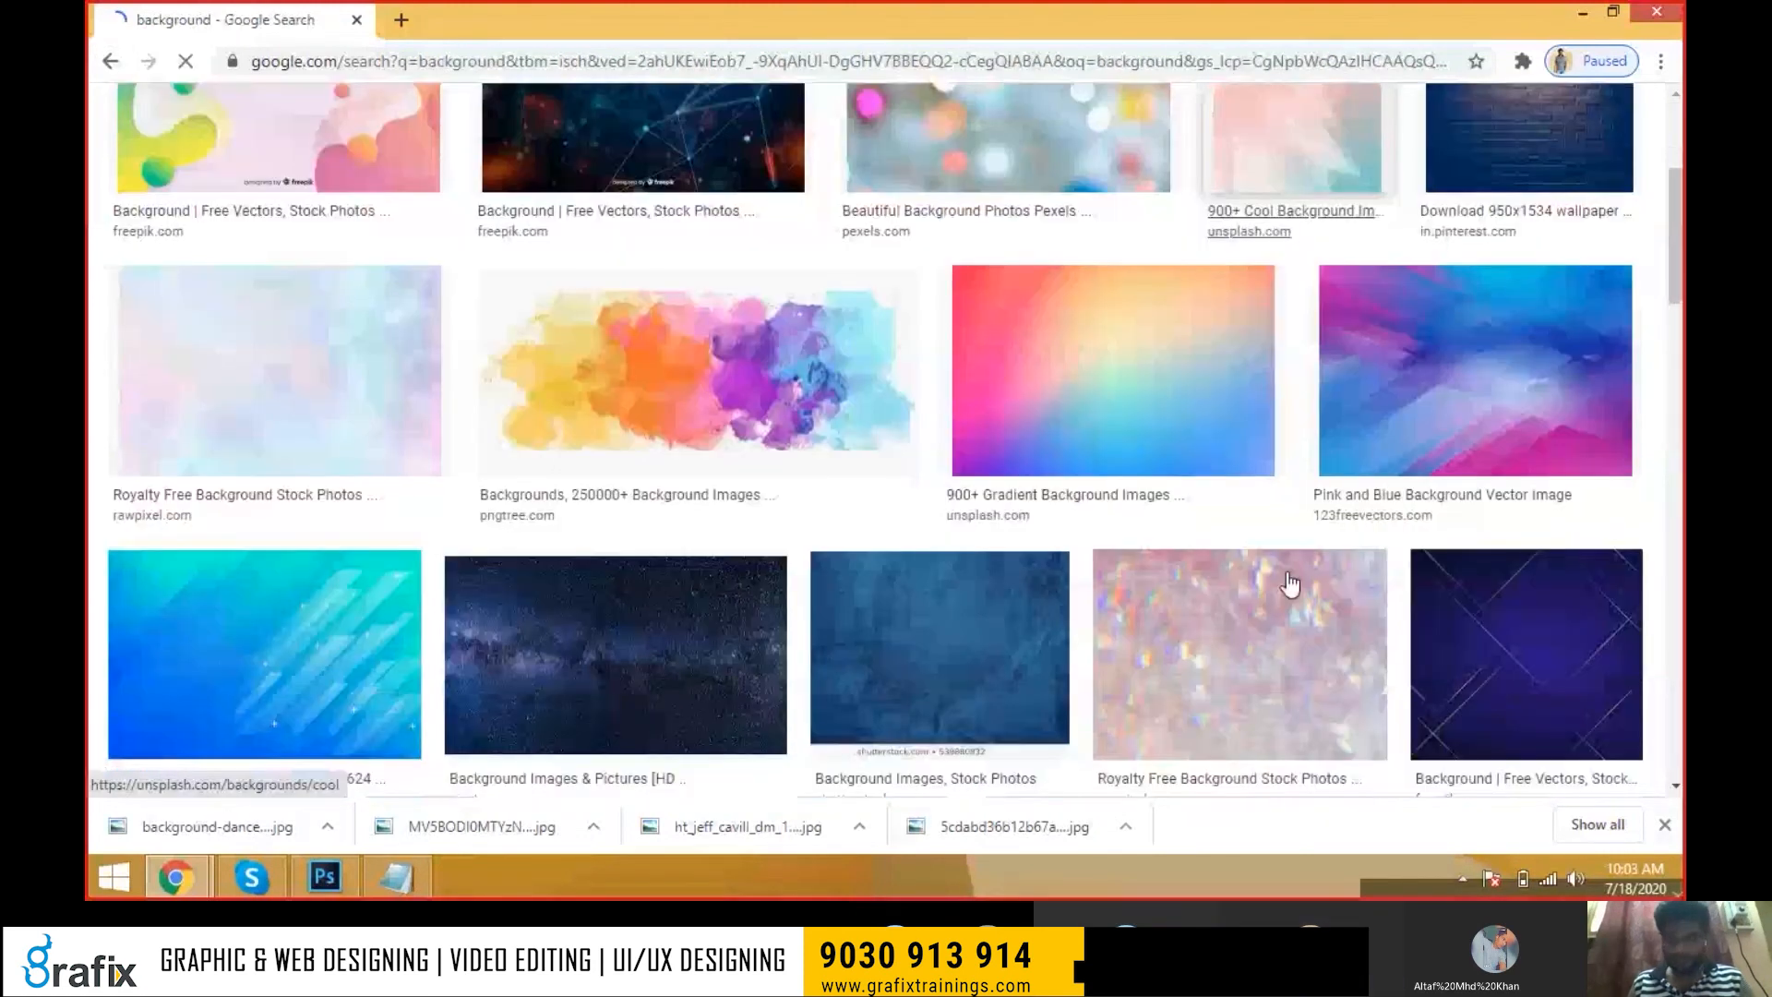
pyautogui.scroll(3, 1497, 473)
pyautogui.scroll(-1, 1476, 462)
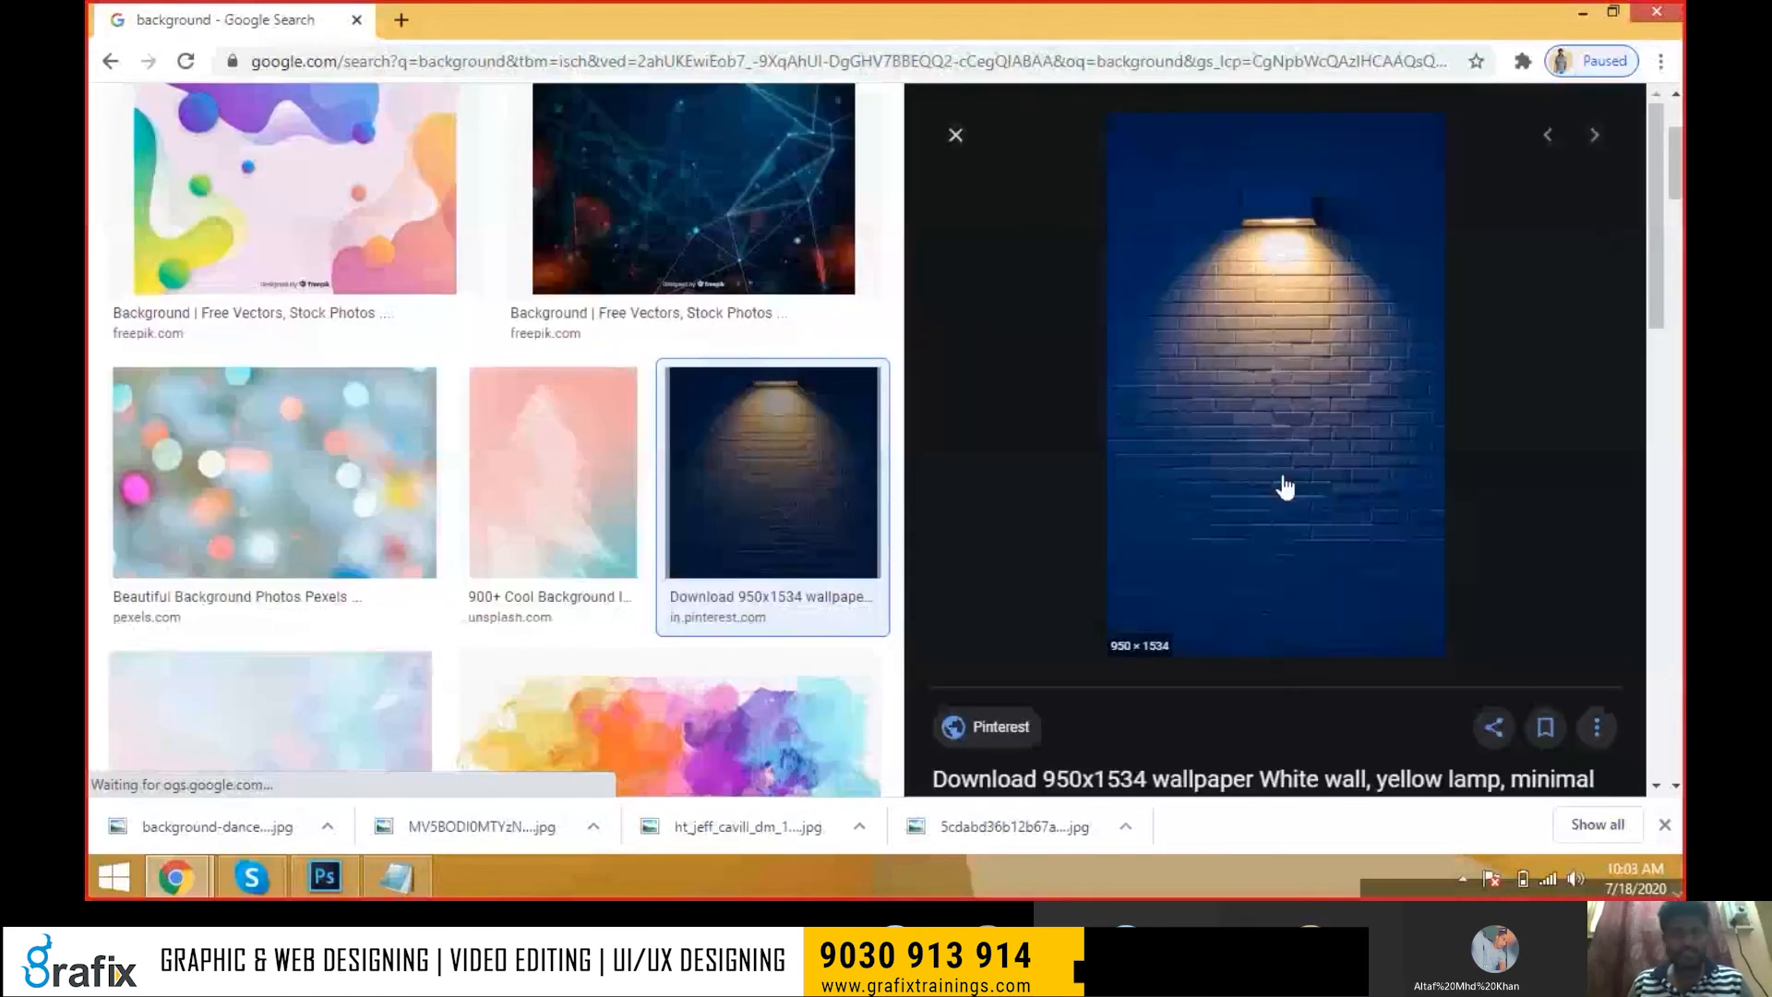
pyautogui.rightClick(1284, 487)
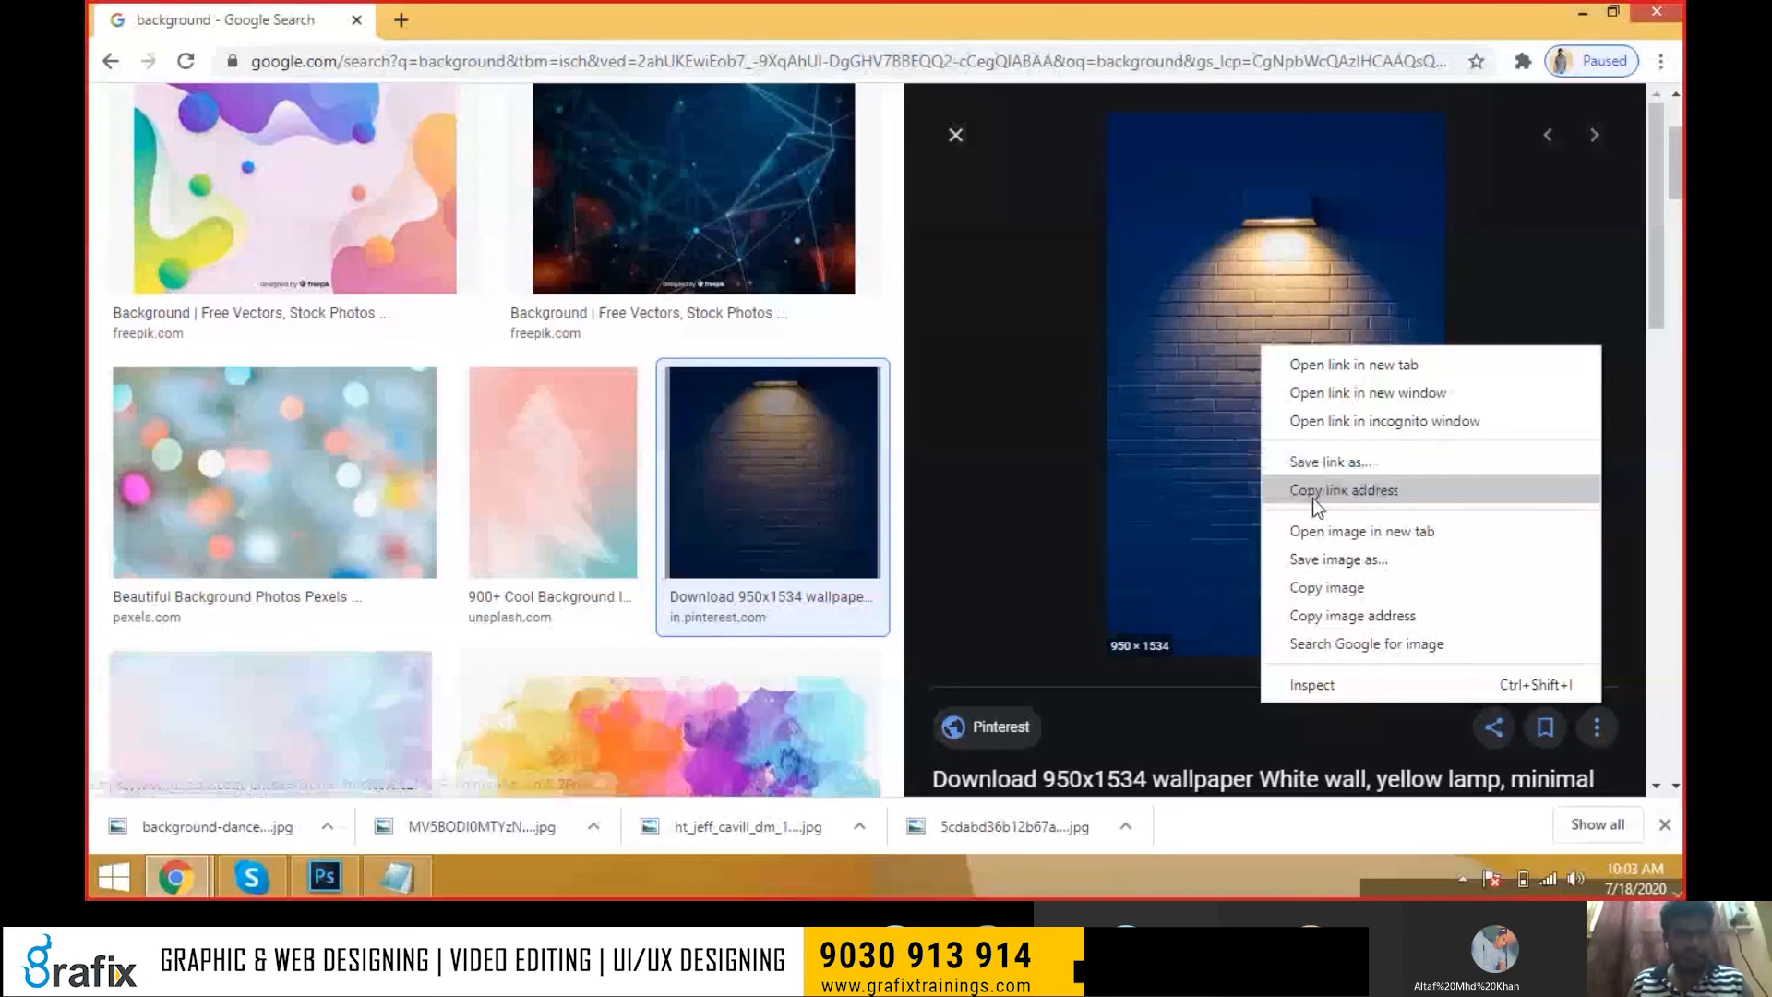
pyautogui.click(1322, 531)
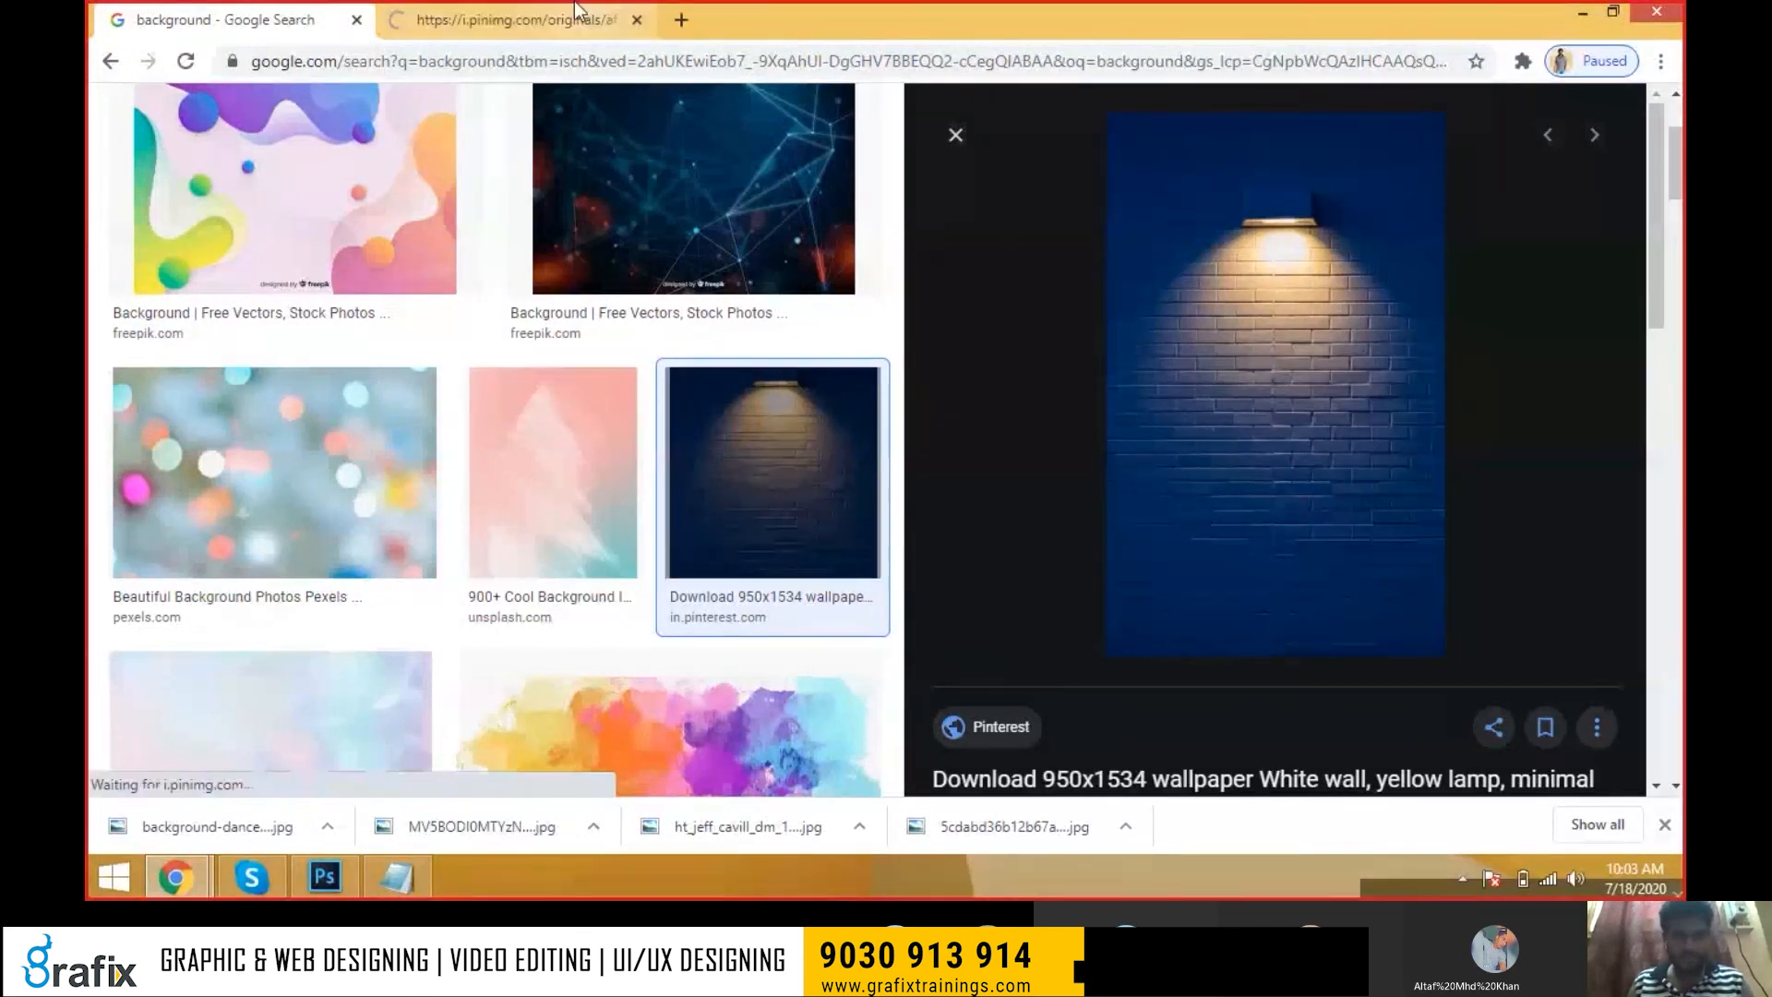
# Save the brick wall wallpaper to the Desktop as a JPEG image, and close its tab and the preview
pyautogui.click(581, 16)
pyautogui.click(843, 319)
pyautogui.hotkey('ctrl', 's')
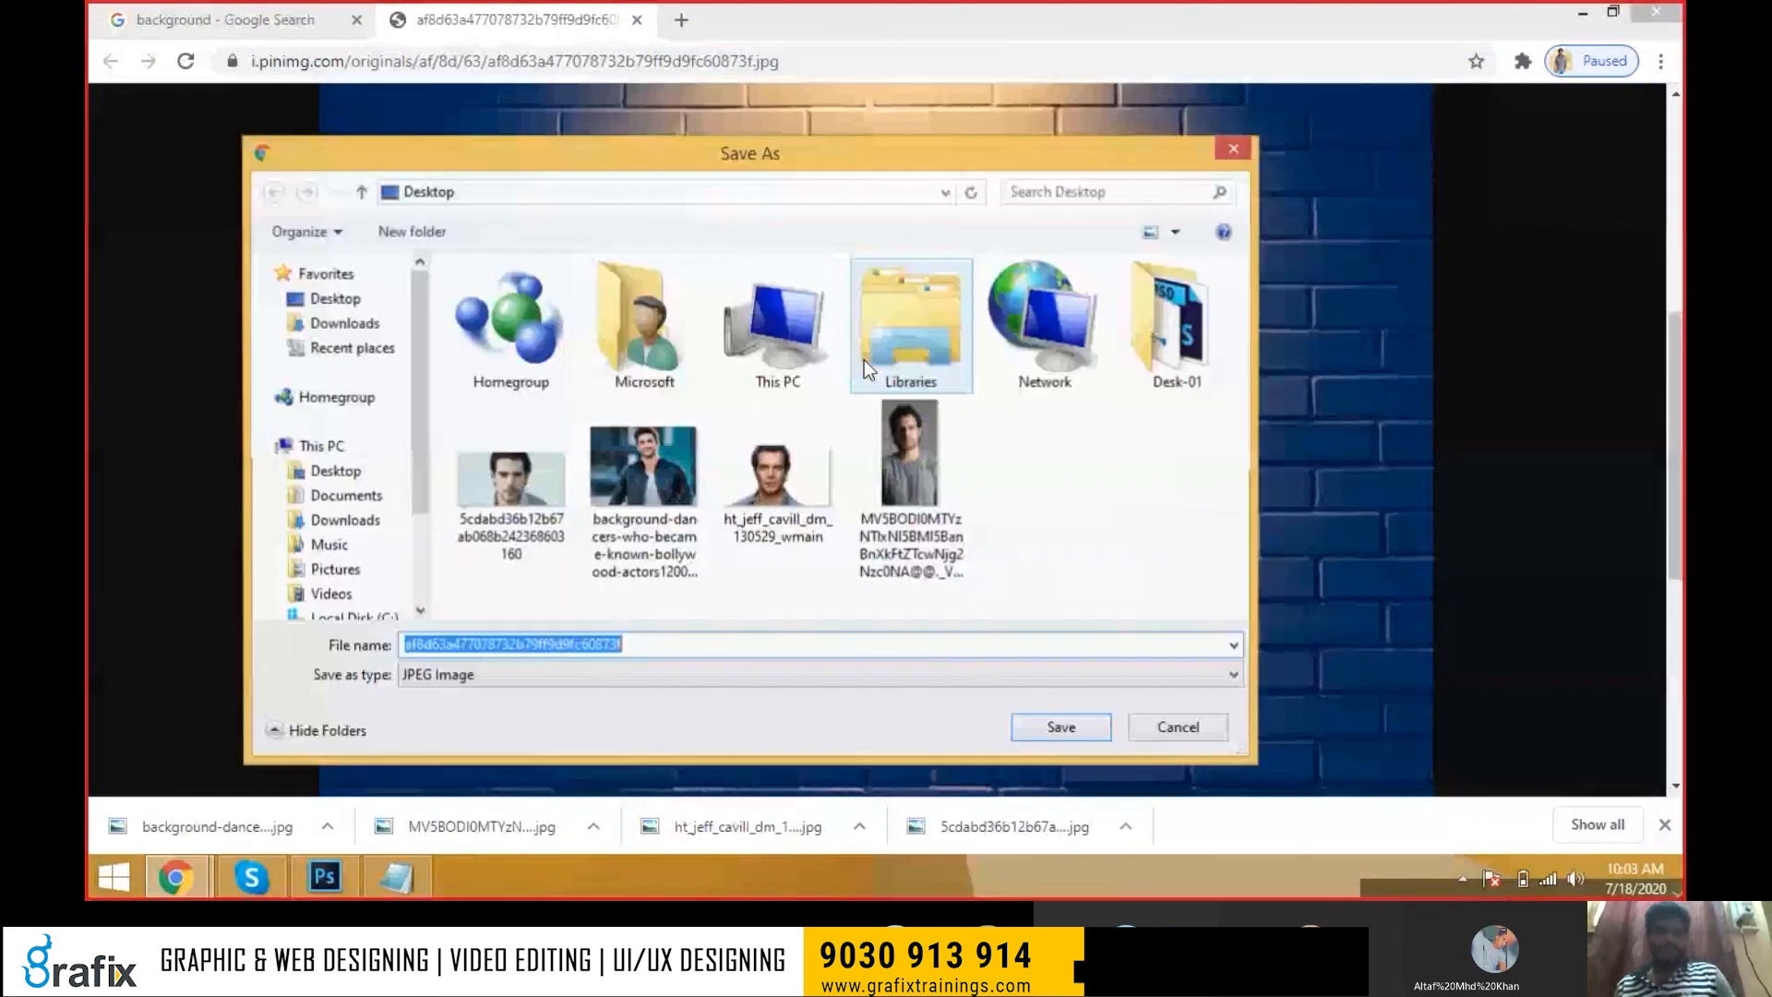
pyautogui.click(1075, 721)
pyautogui.hotkey('ctrl', 'w')
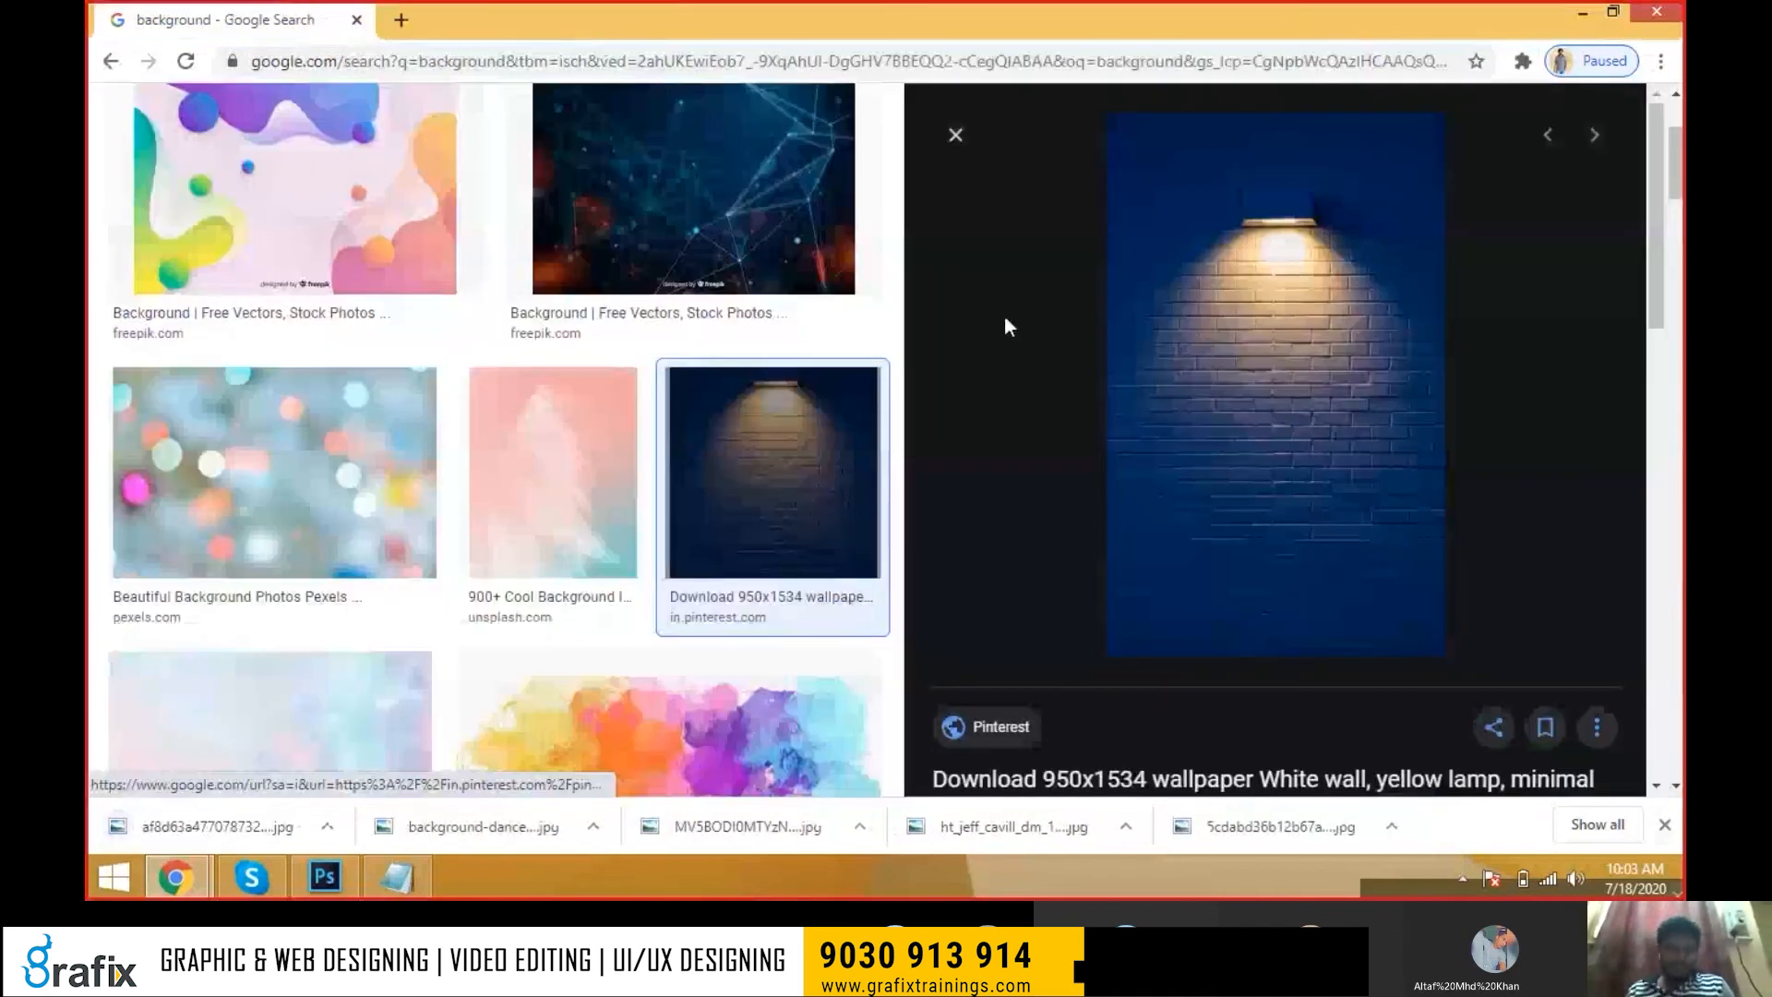
pyautogui.press('Escape')
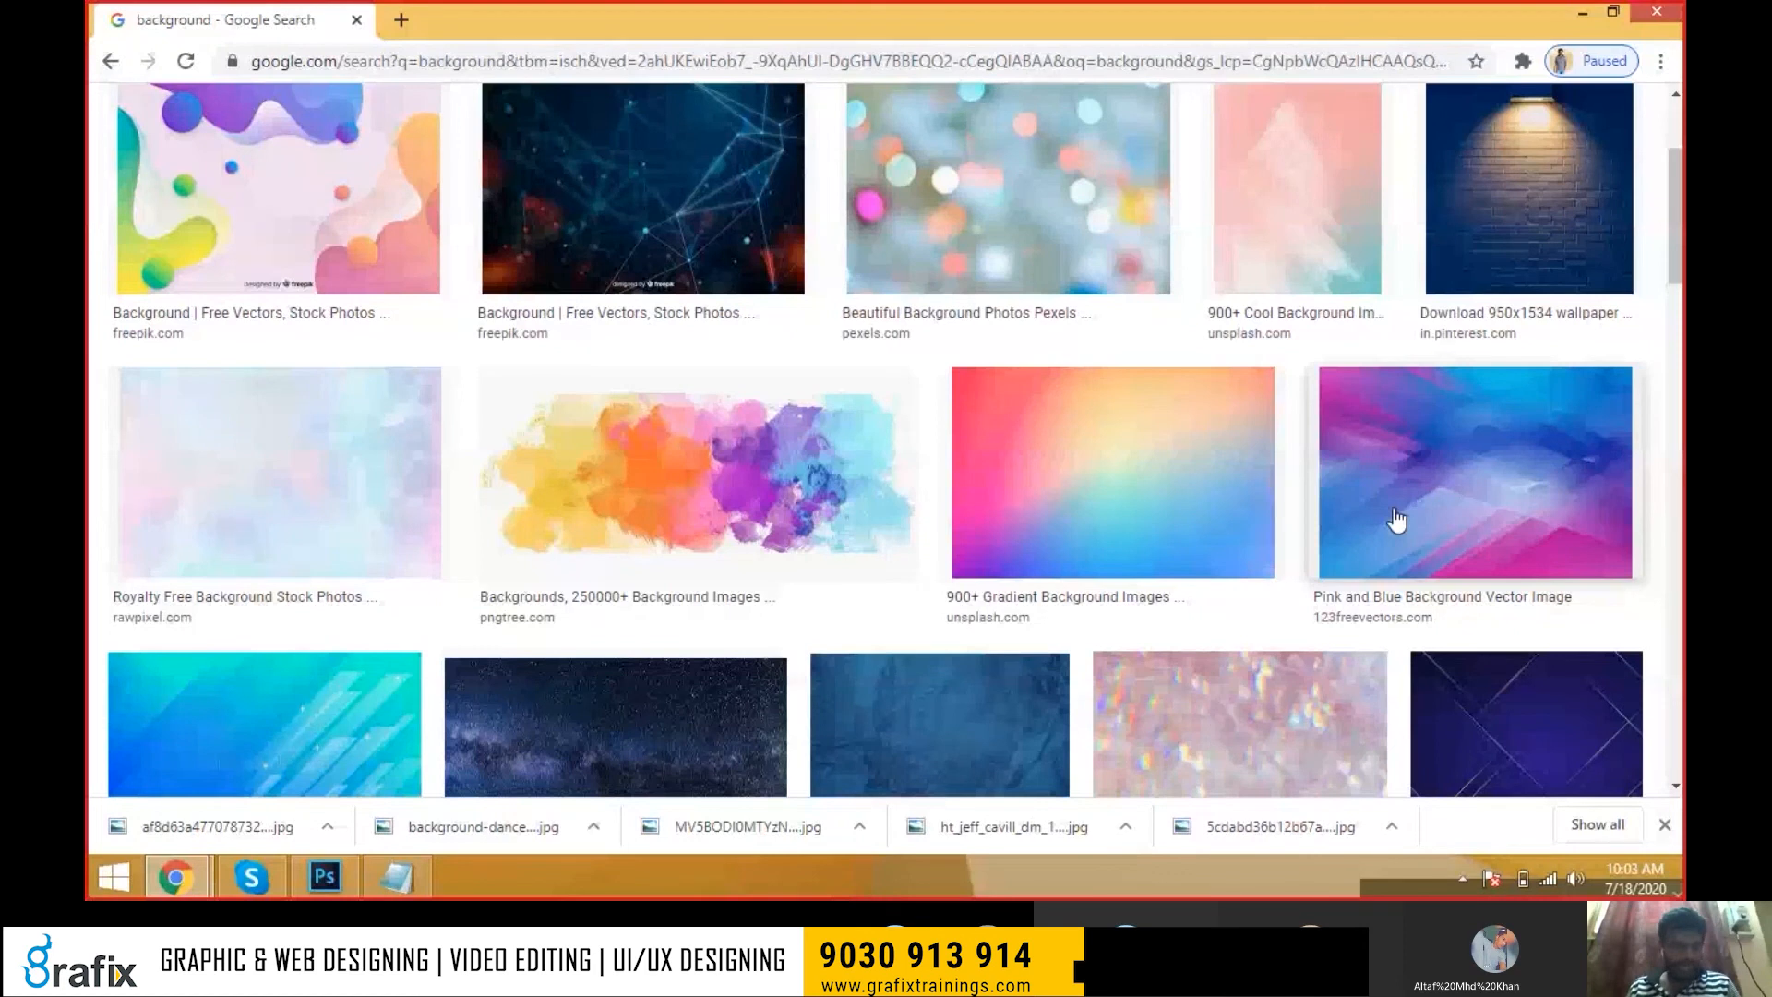
# Preview the "900+ Gradient Background Images" and "Pink and Blue Background Vector Image" results
pyautogui.scroll(-5, 859, 506)
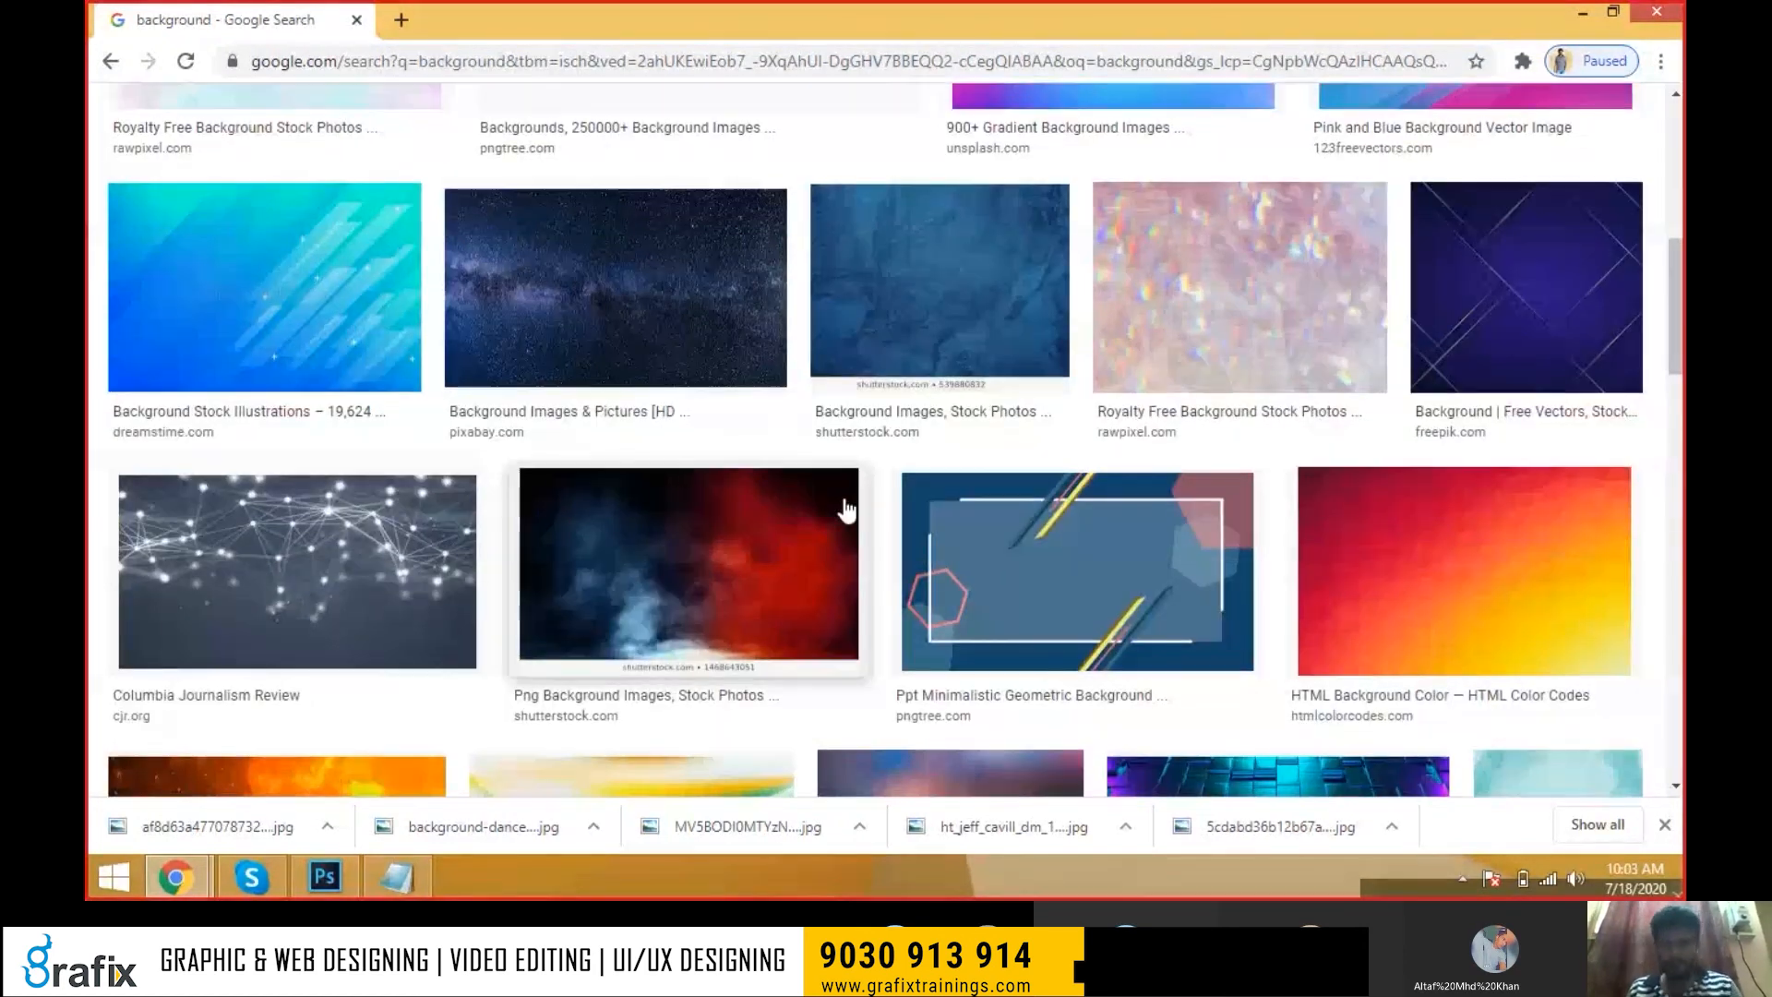
pyautogui.scroll(4, 1121, 433)
pyautogui.click(1182, 398)
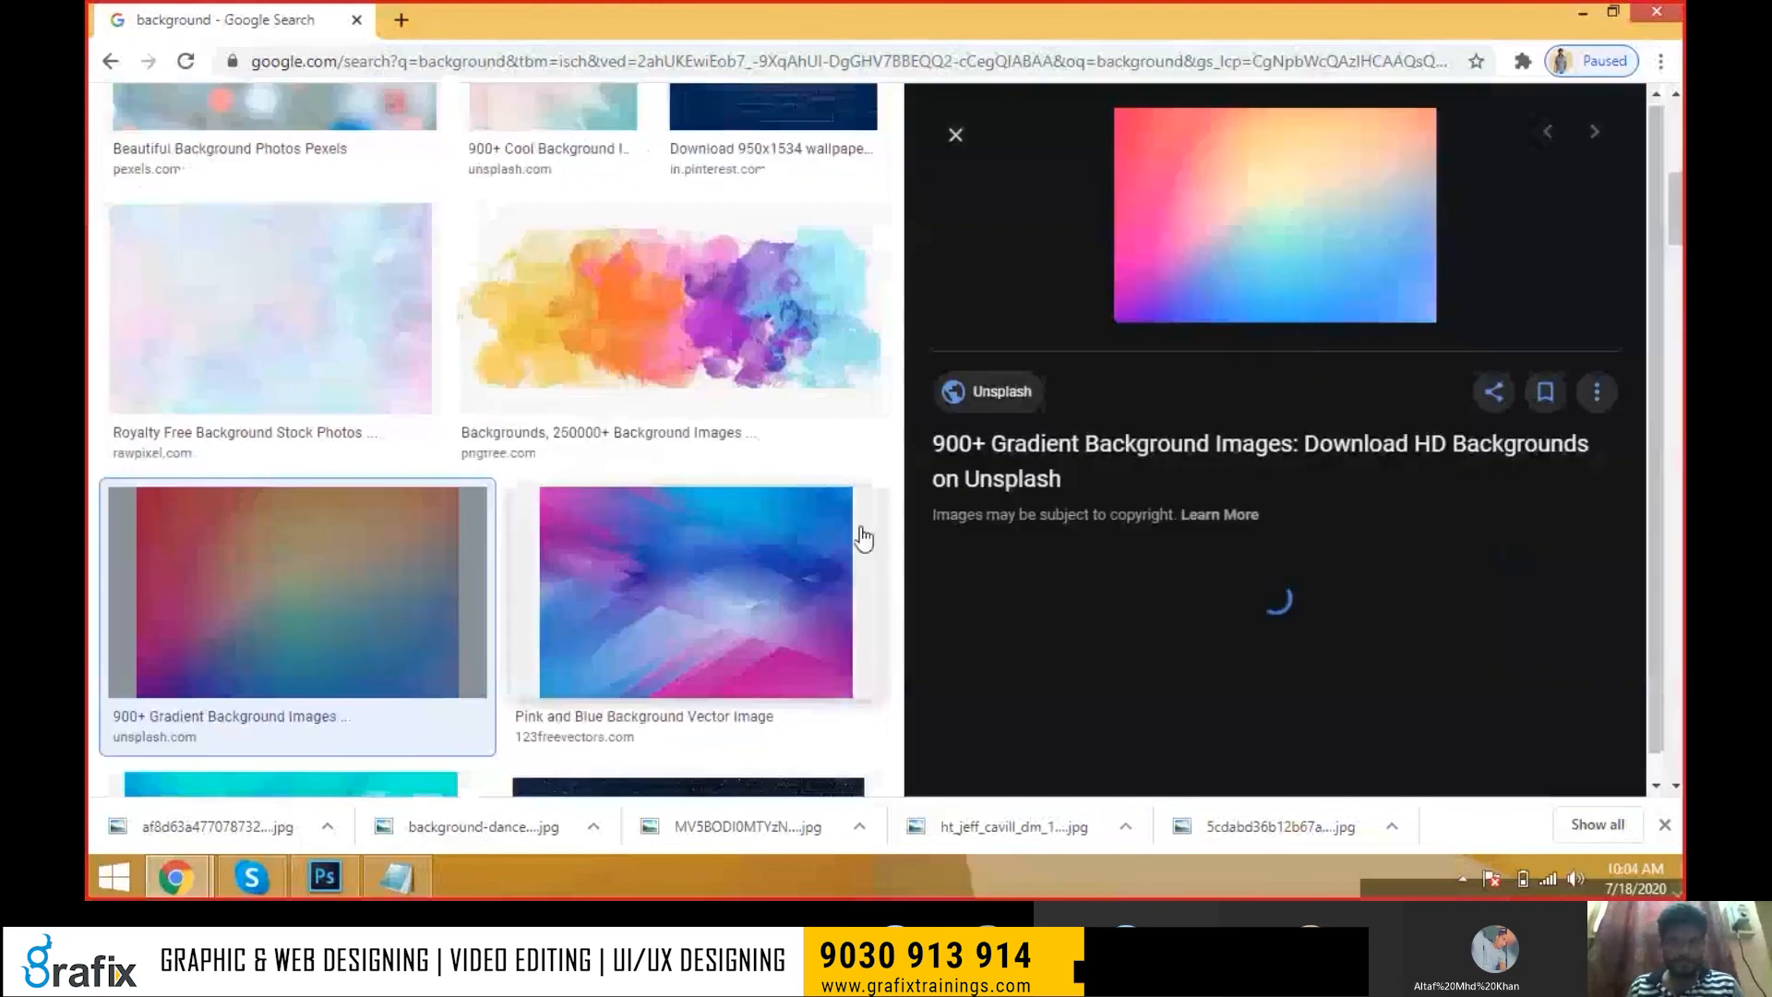
pyautogui.click(735, 545)
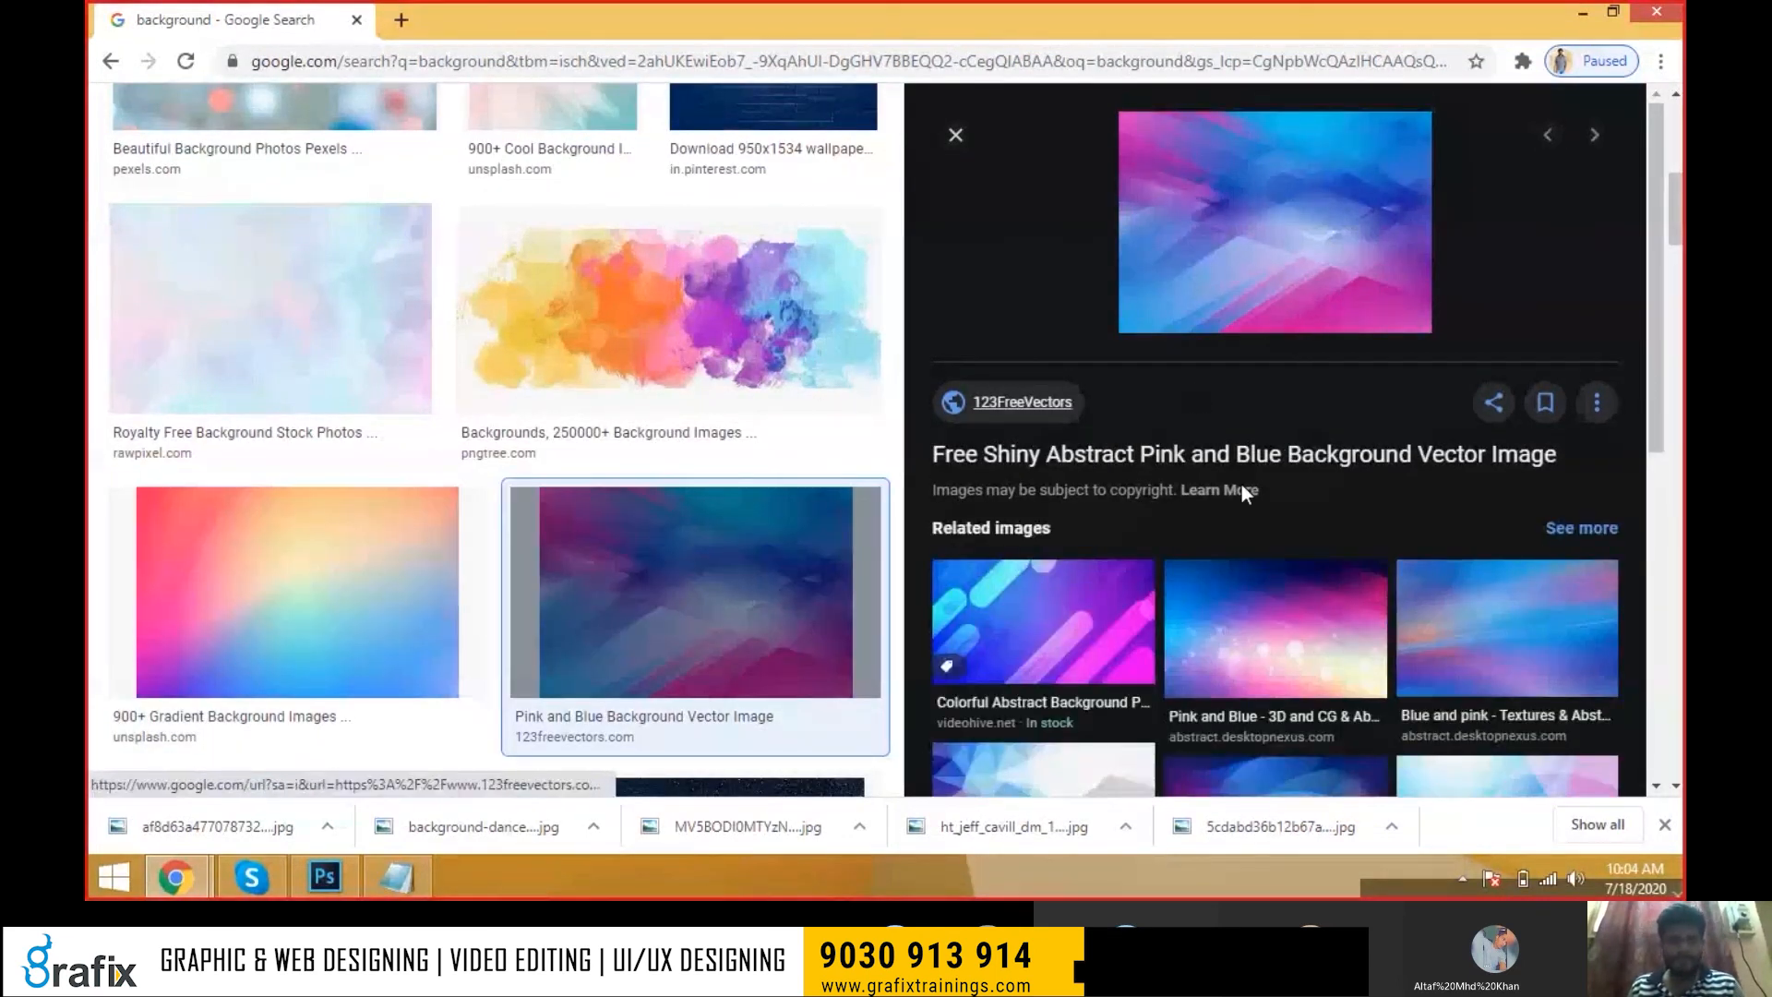
pyautogui.press('Escape')
# View the "Beautiful Background Photos Pexels" image in its own tab and return to the search results
pyautogui.click(1043, 455)
pyautogui.rightClick(1240, 304)
pyautogui.click(1311, 487)
pyautogui.click(515, 16)
pyautogui.rightClick(893, 386)
pyautogui.click(858, 332)
pyautogui.click(226, 20)
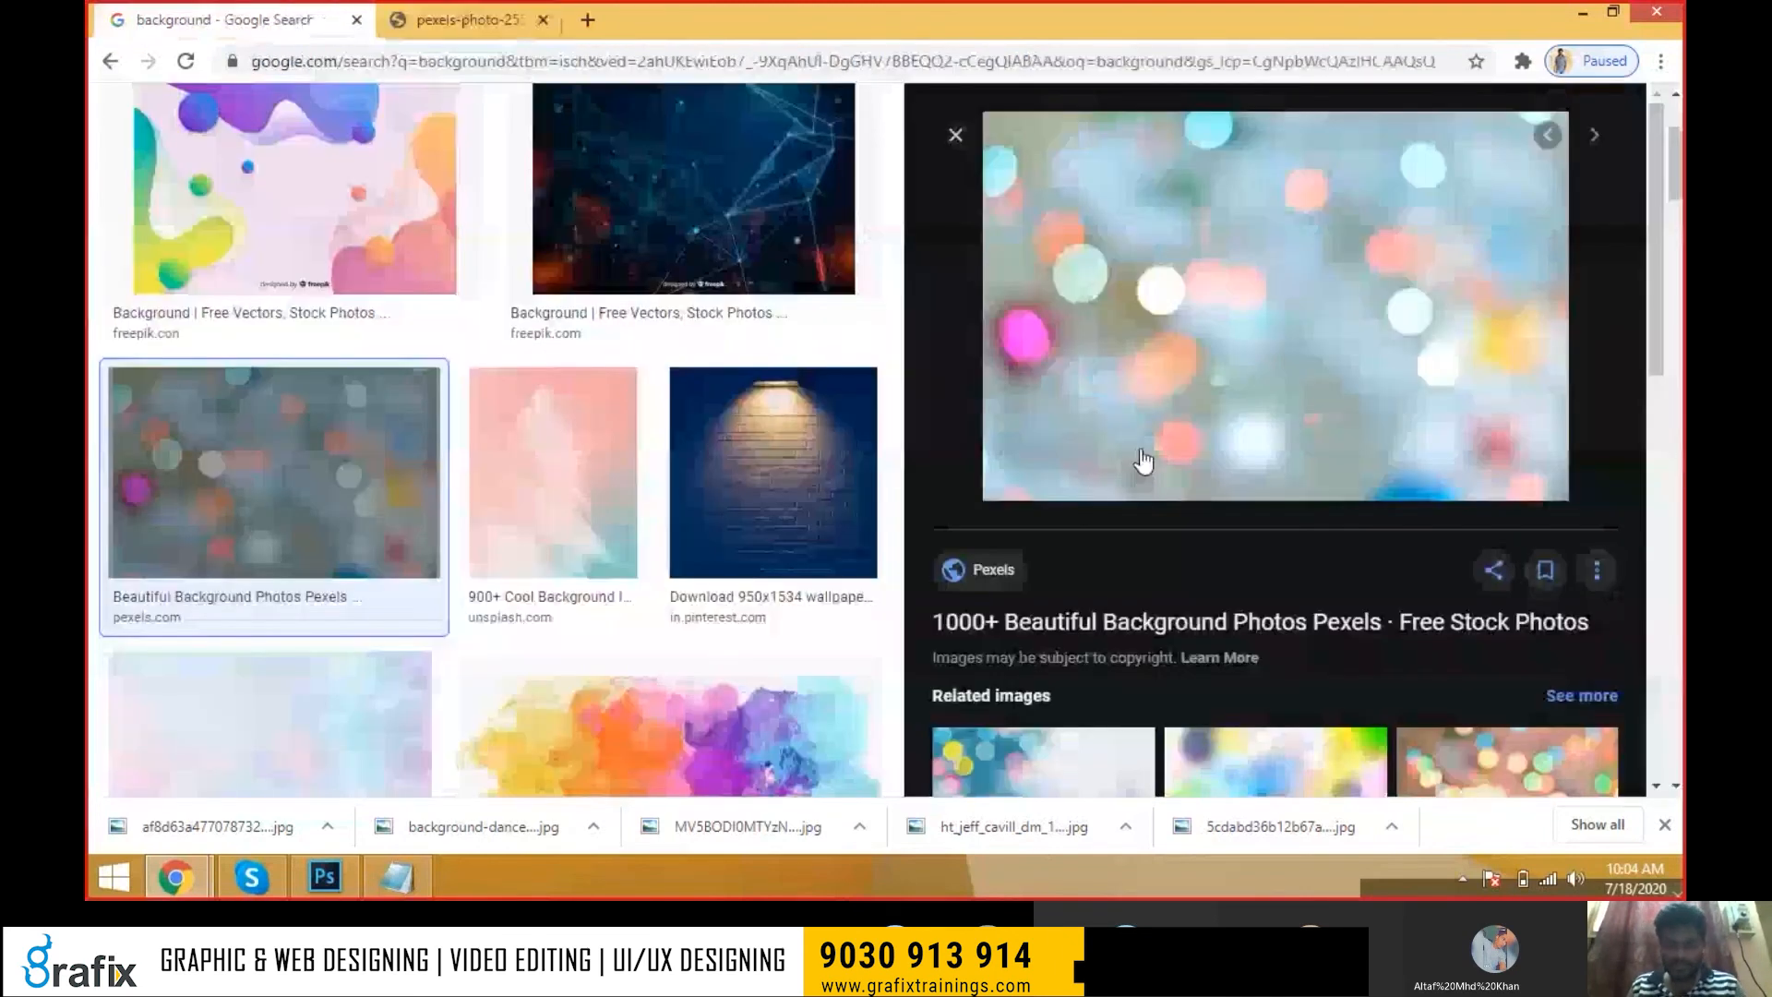
# Filter the background image results to the Large size
pyautogui.scroll(3, 1143, 461)
pyautogui.scroll(-3, 1171, 523)
pyautogui.scroll(2, 1068, 490)
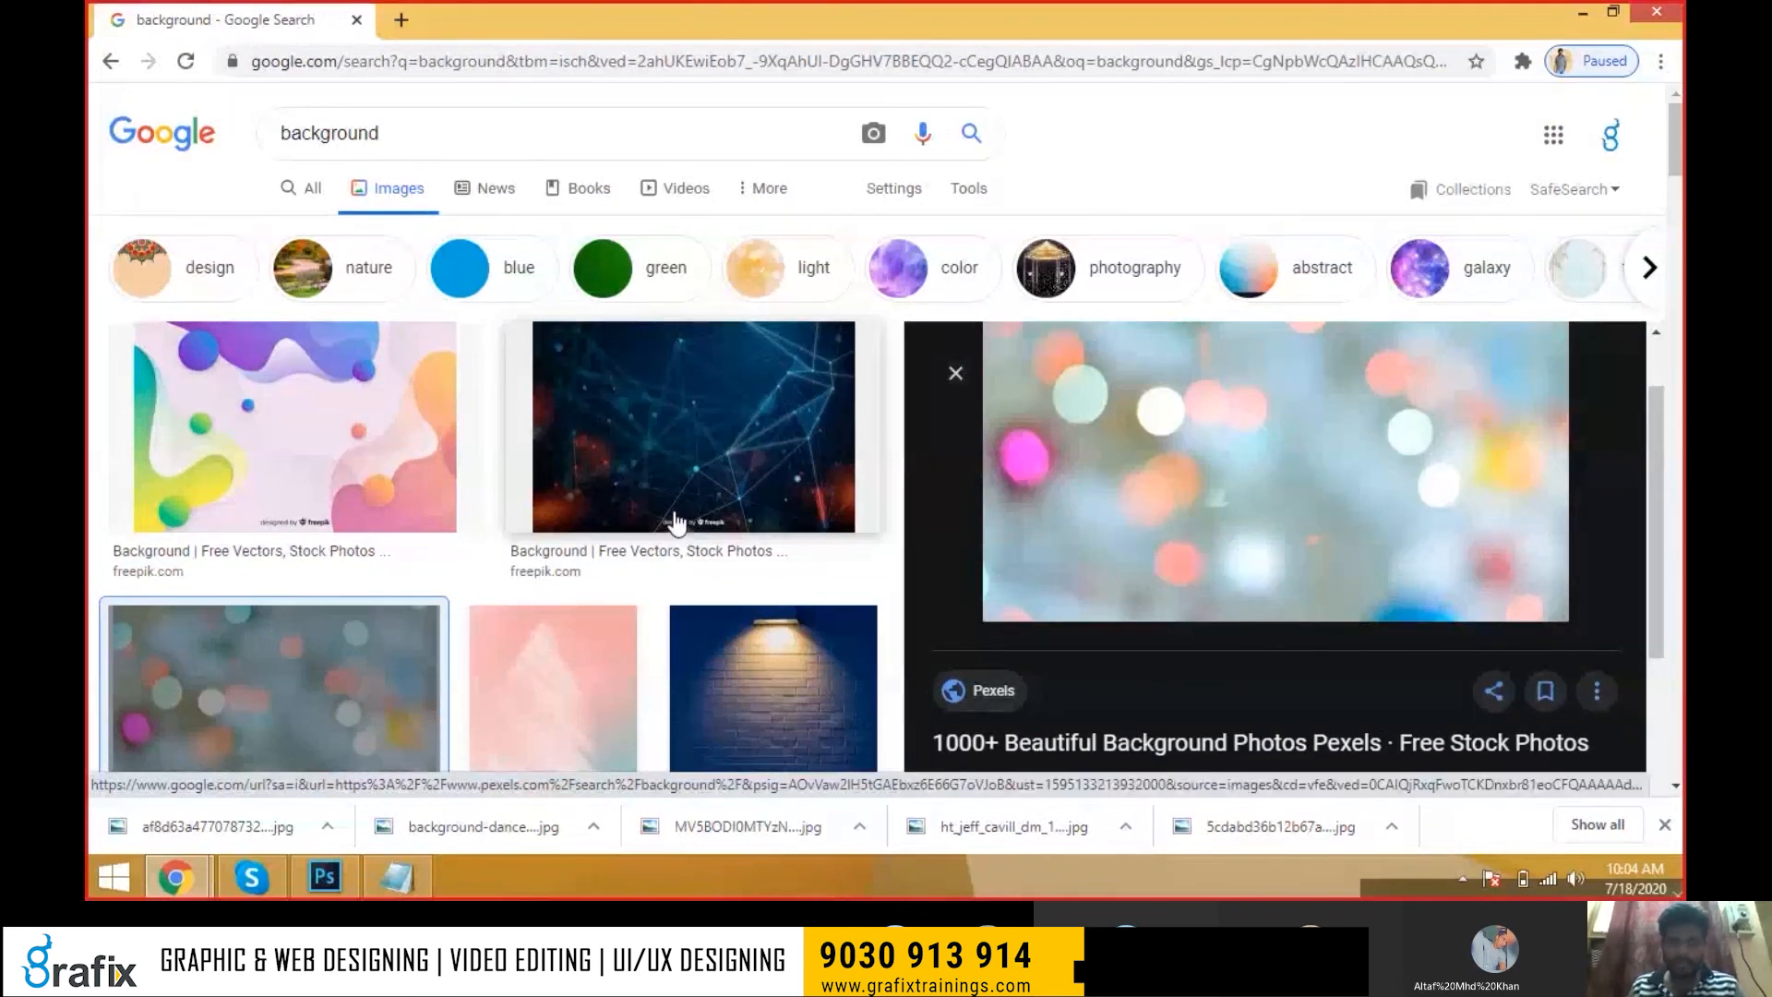
pyautogui.click(964, 188)
pyautogui.click(317, 233)
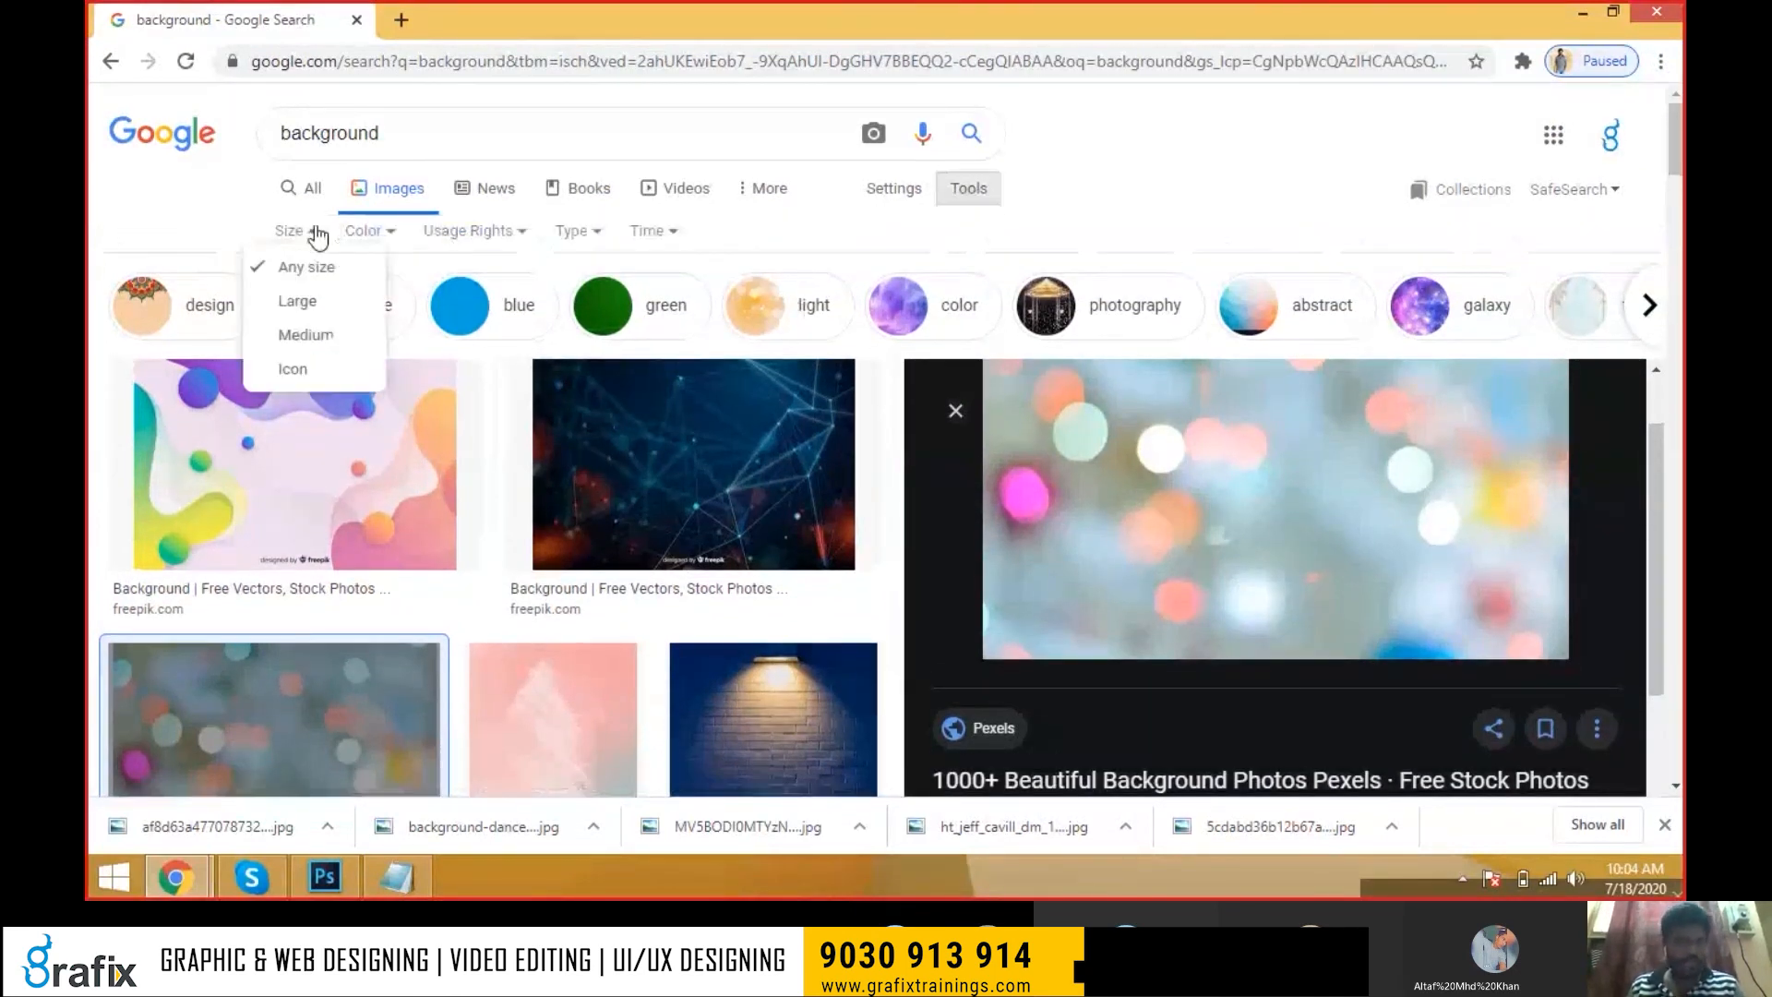
pyautogui.click(316, 304)
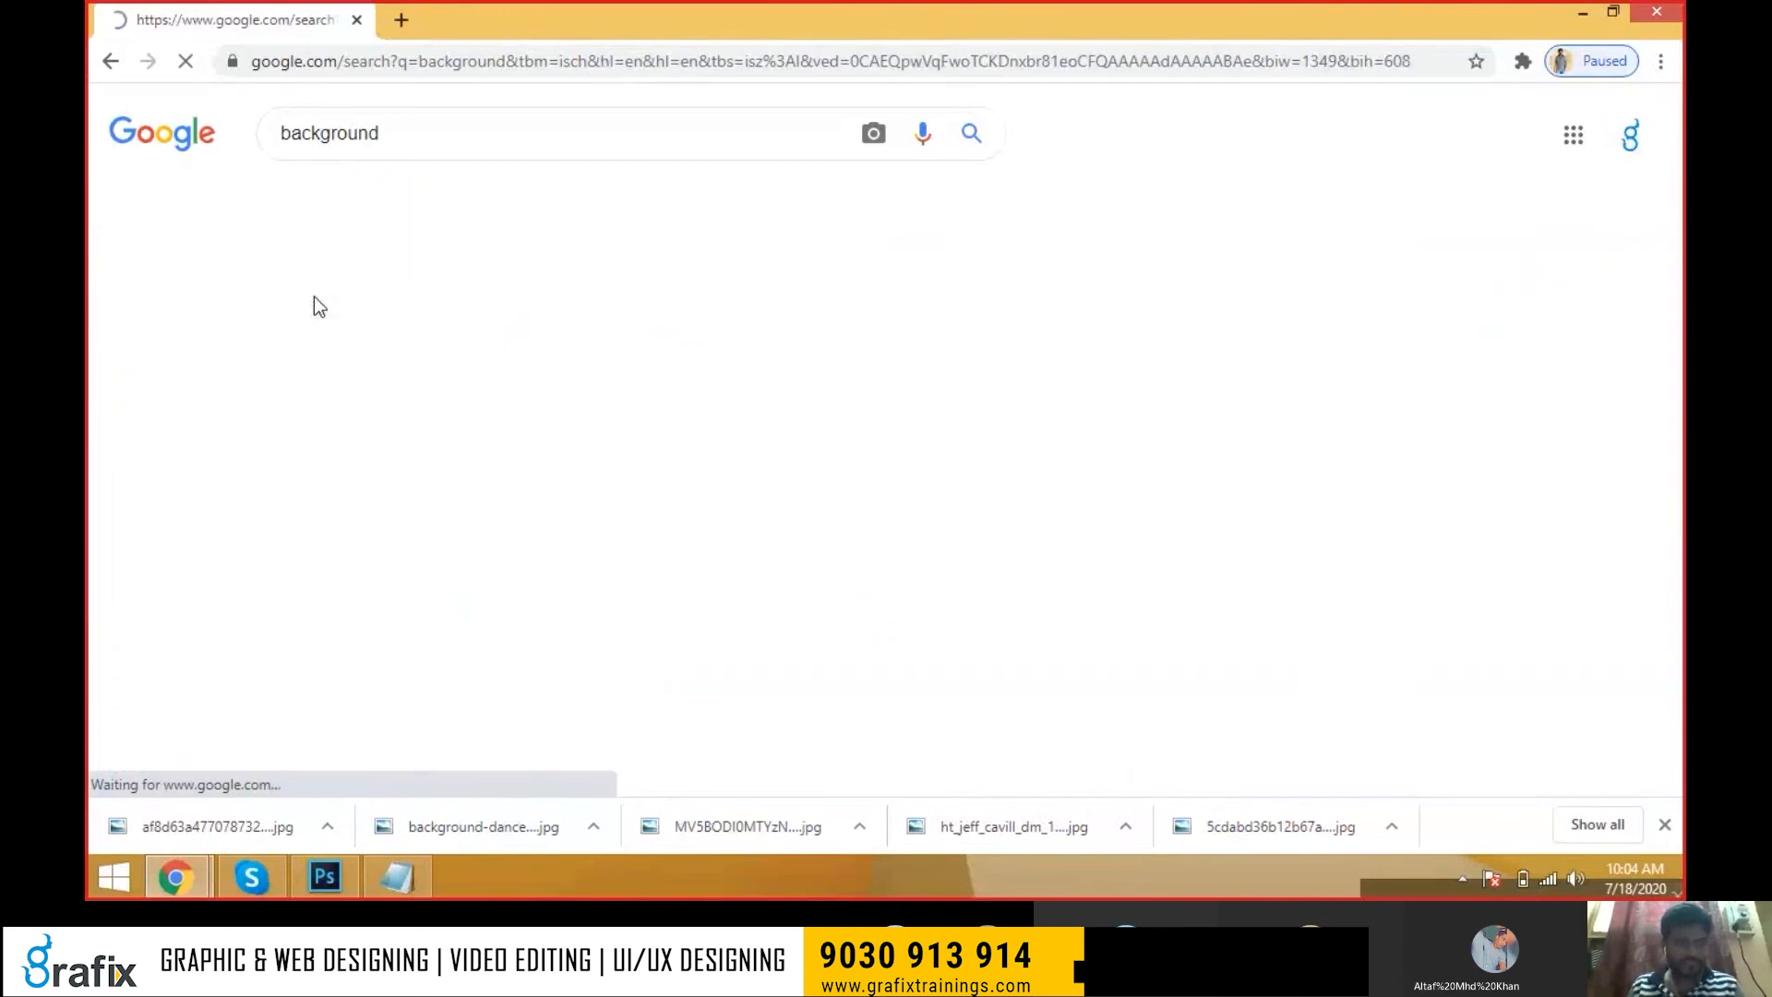
pyautogui.scroll(-2, 1292, 558)
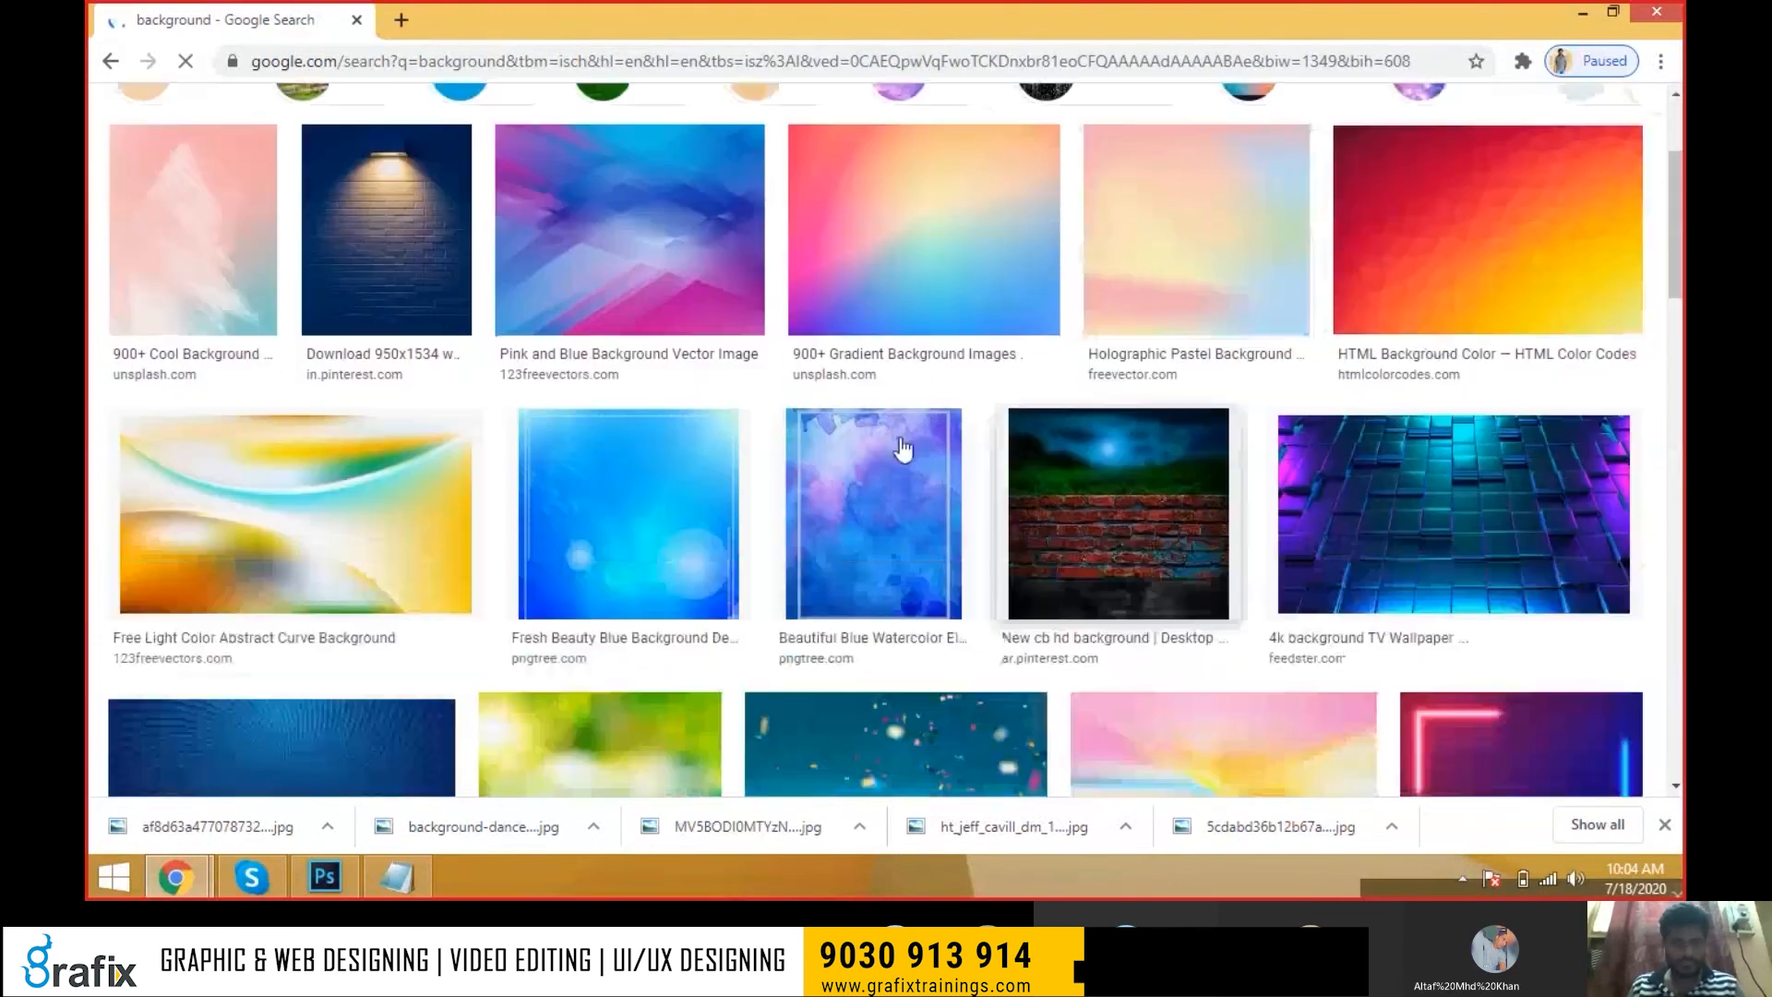
# From the gradient background's related images, open the Unsplash "Colorful Wallpaper Pictures" image in its own tab
pyautogui.click(980, 321)
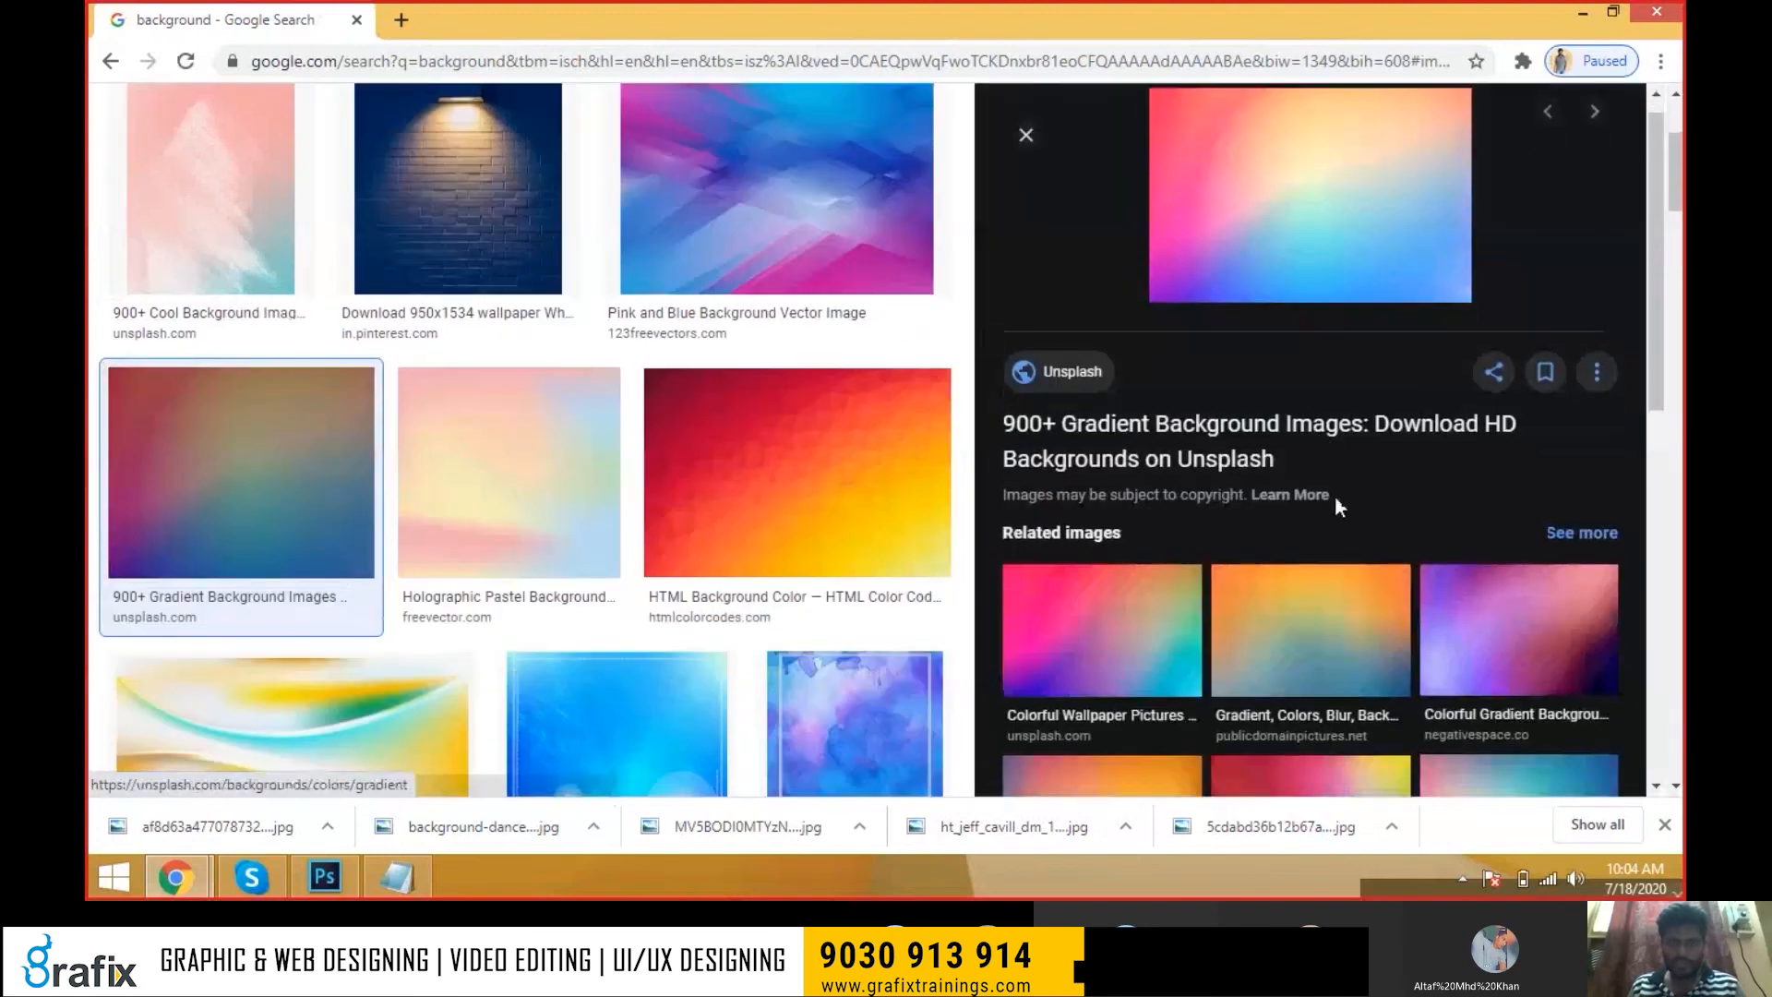
pyautogui.scroll(-3, 1335, 495)
pyautogui.click(1076, 423)
pyautogui.scroll(3, 1375, 461)
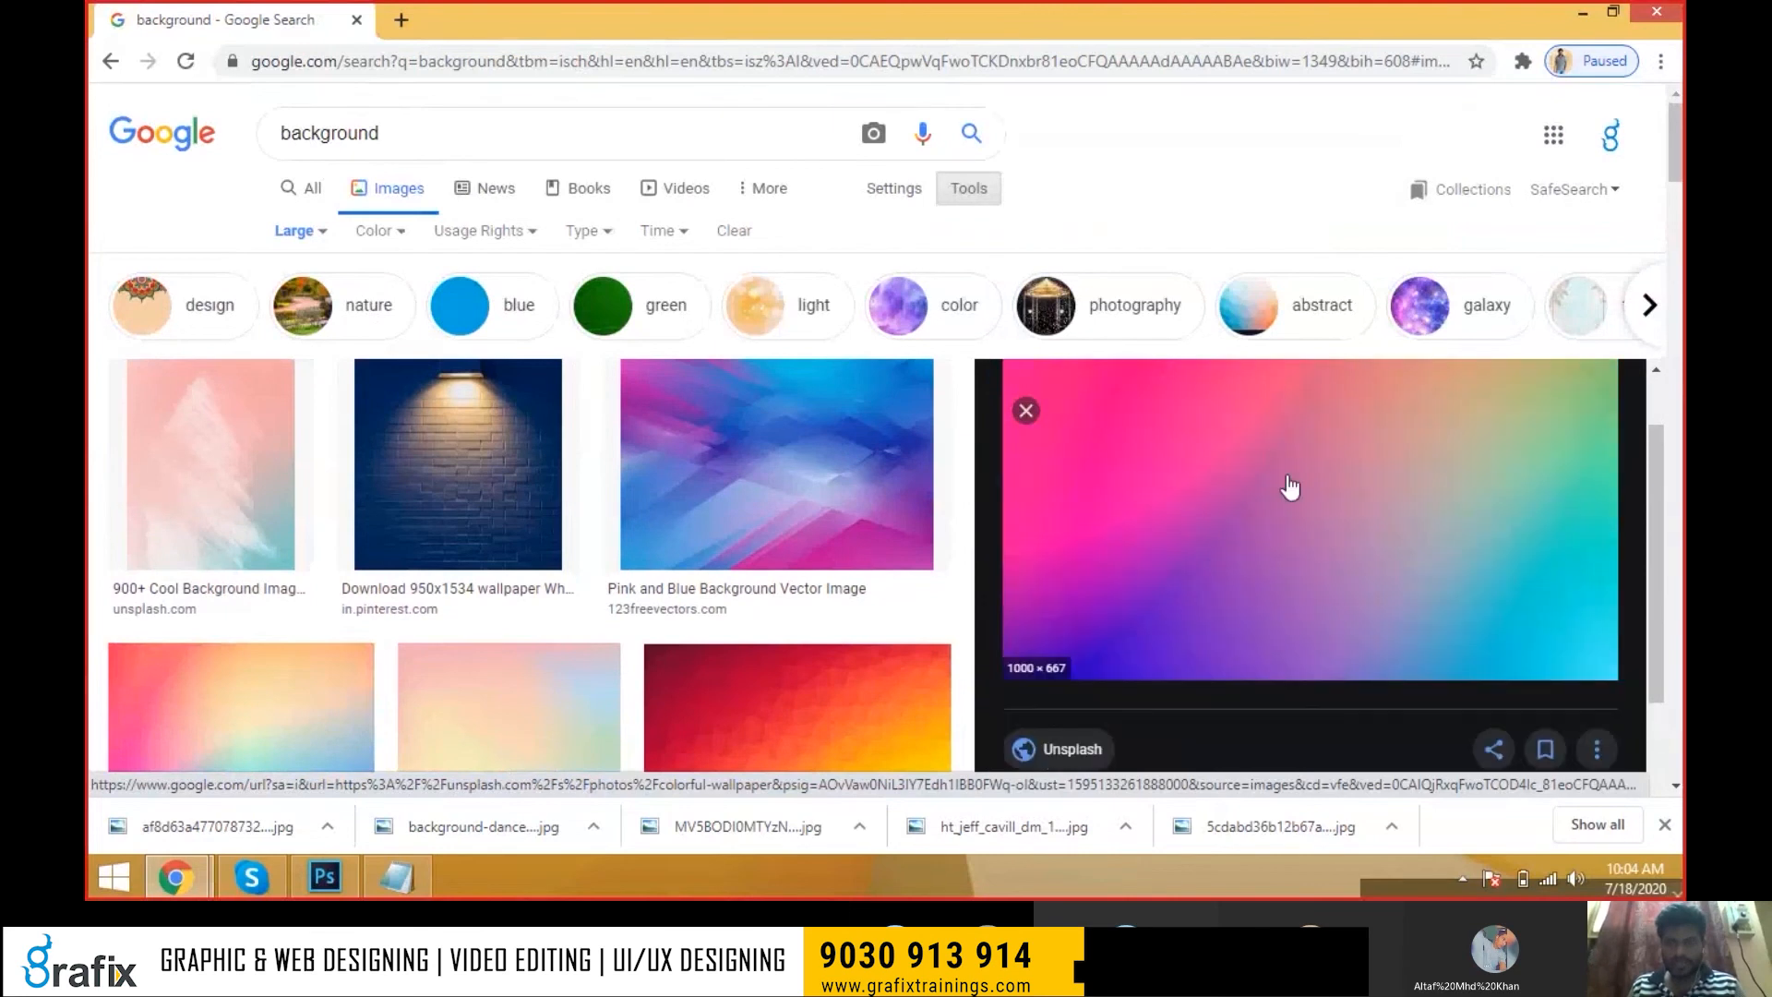
pyautogui.rightClick(1286, 480)
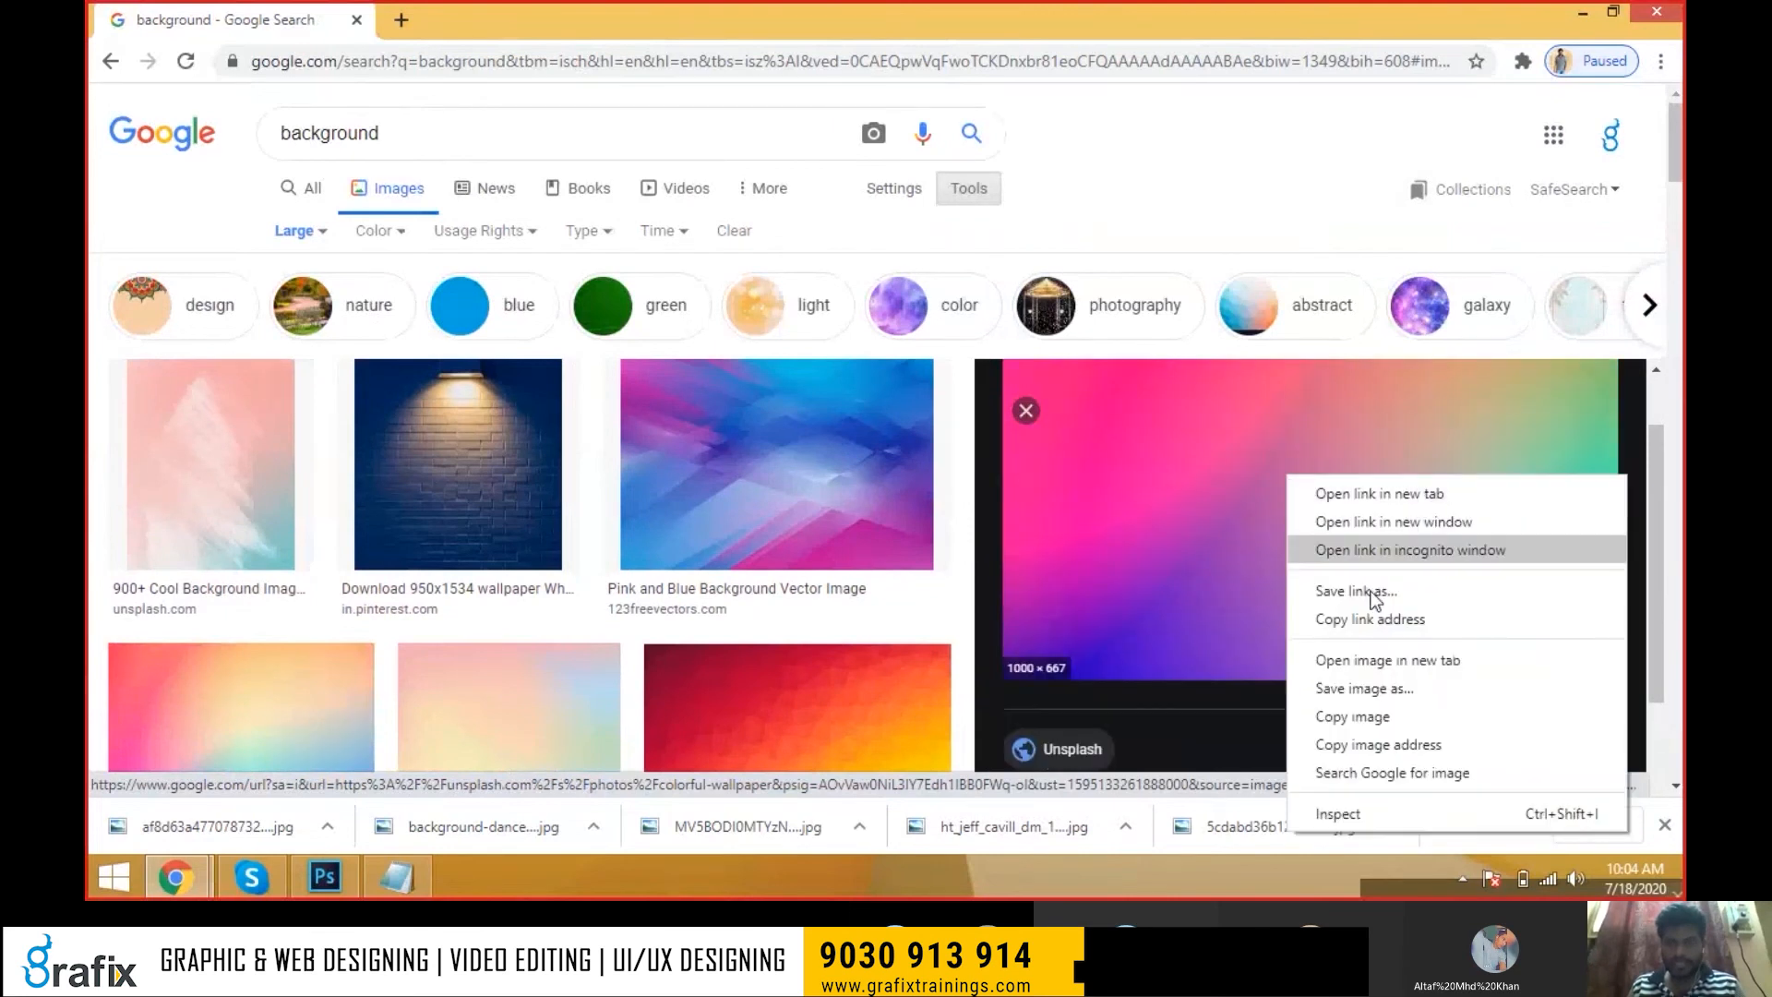
pyautogui.click(1433, 663)
pyautogui.click(552, 20)
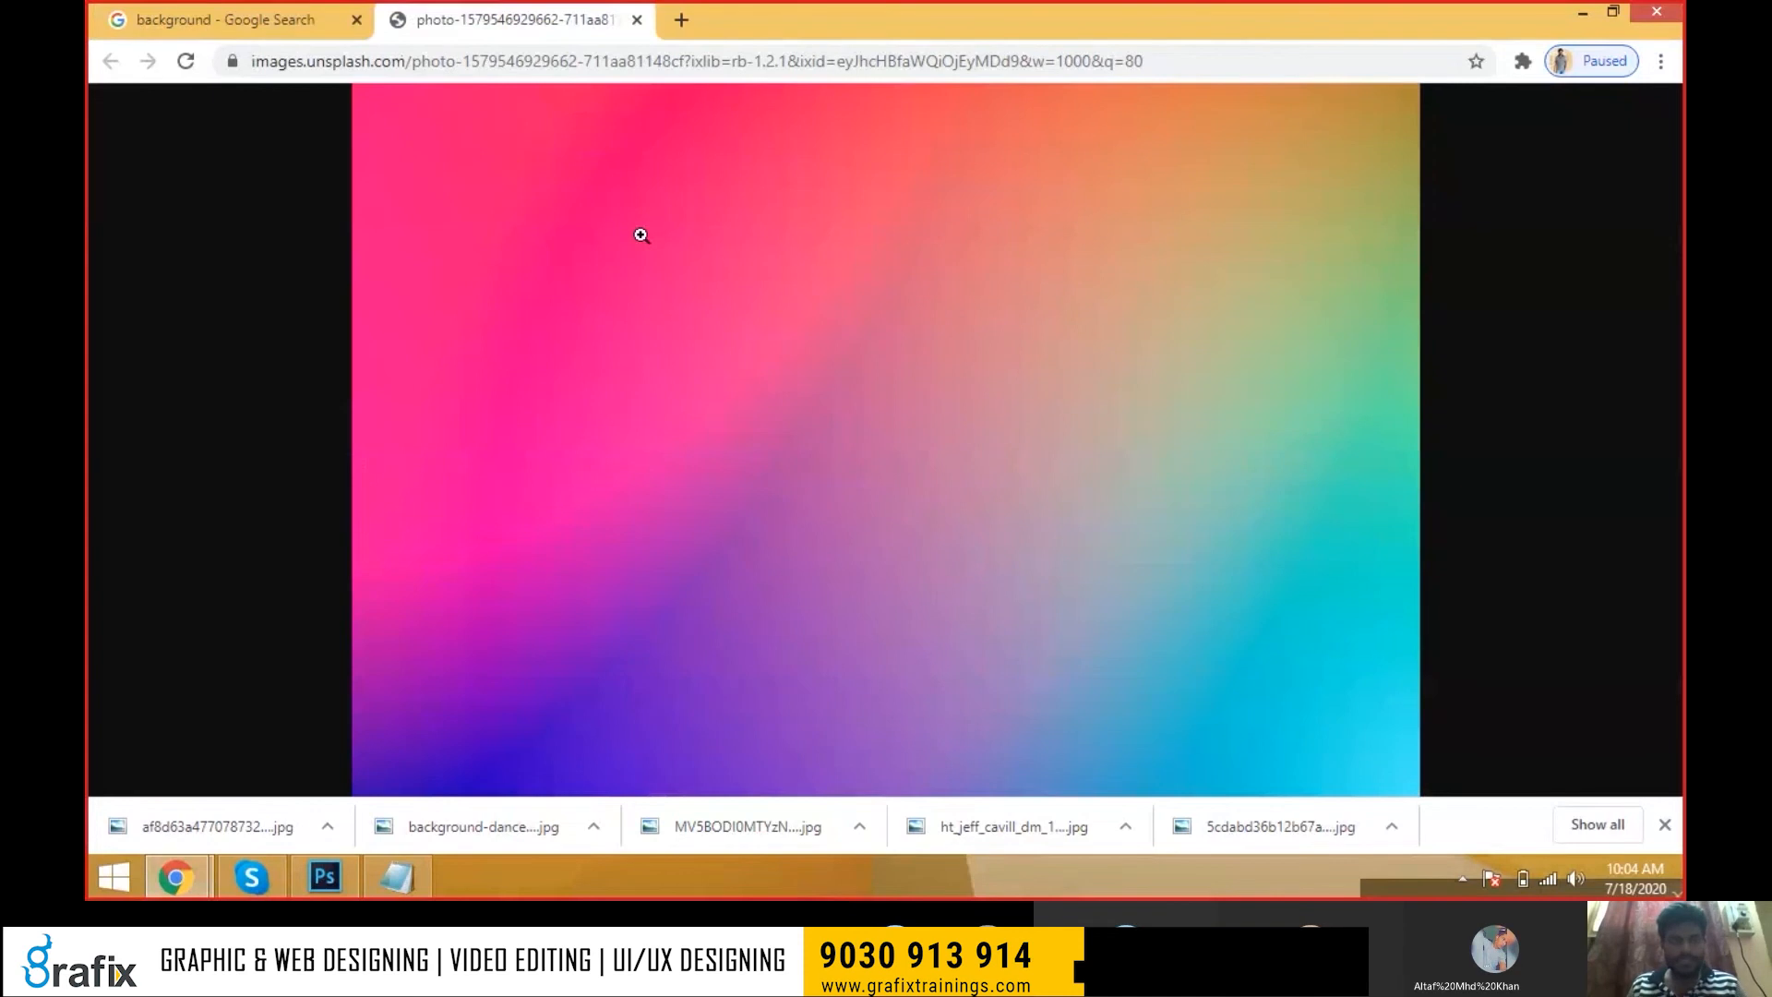
# Save the colorful gradient photo to the Desktop as a JPEG image and close its tab
pyautogui.rightClick(641, 235)
pyautogui.click(670, 284)
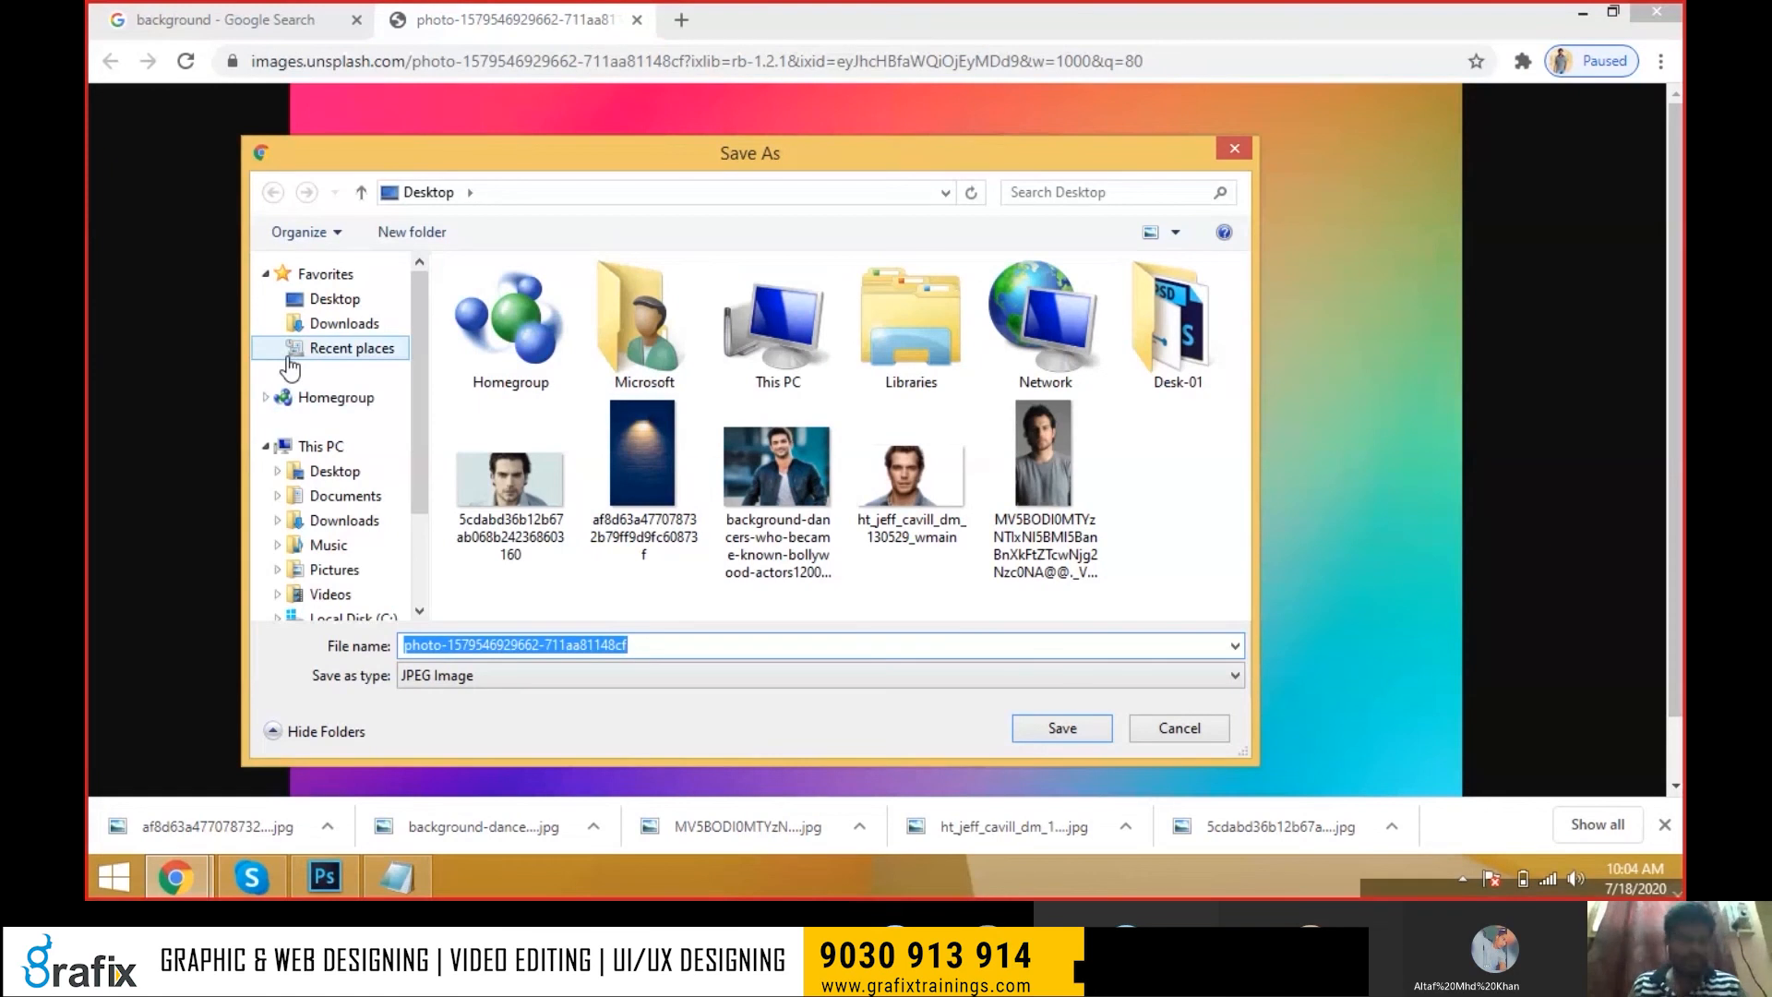
pyautogui.click(1085, 729)
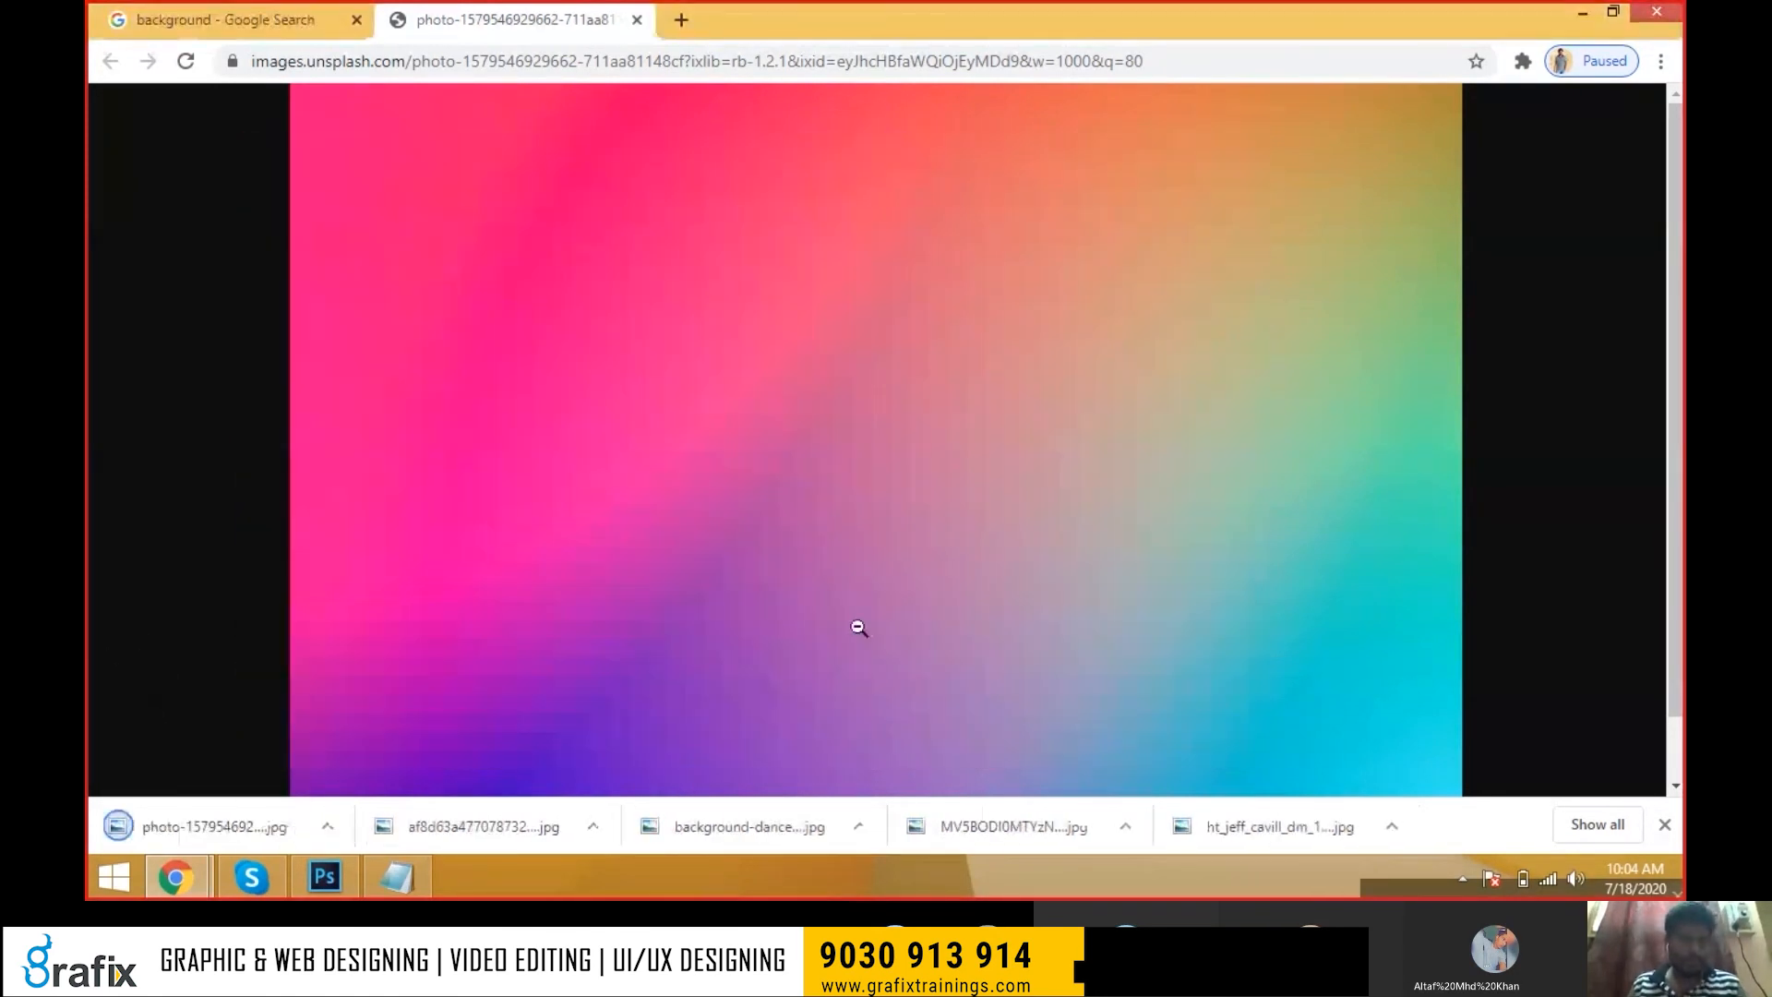
pyautogui.click(637, 19)
# Show the Desktop and move the gradient, brick wall and background-dancers image files to its empty middle area
pyautogui.press('super+d')
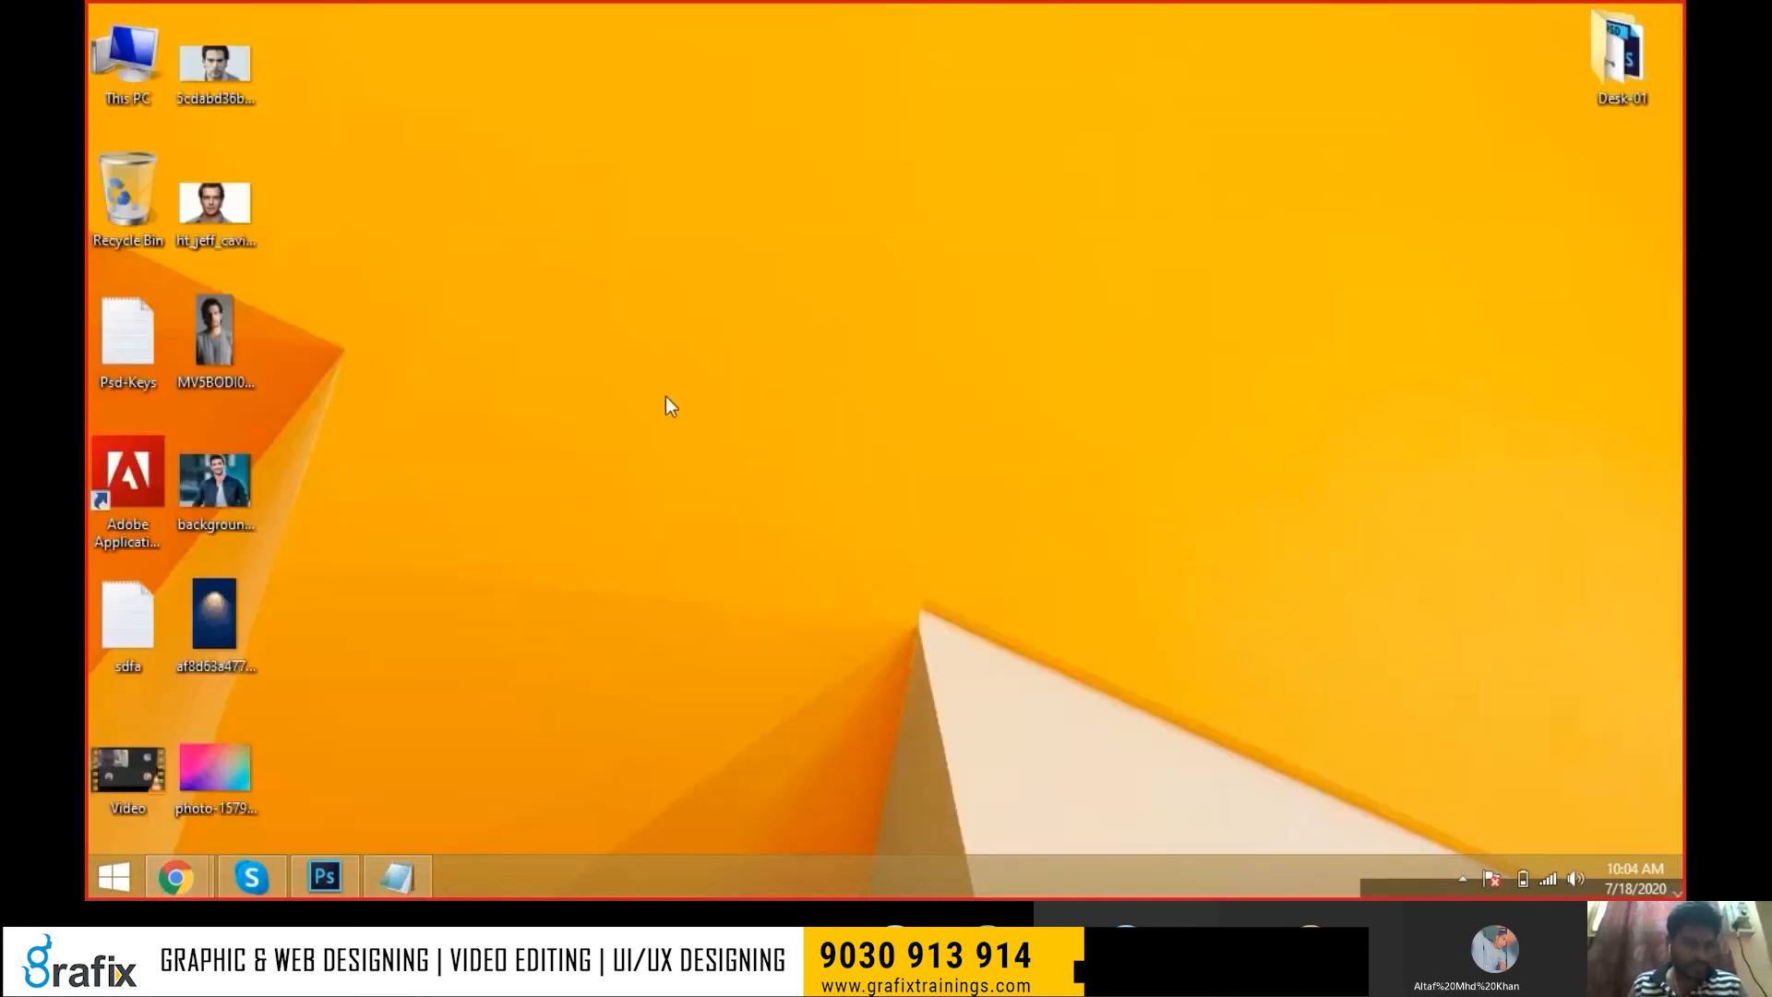
pyautogui.moveTo(215, 771); pyautogui.dragTo(860, 325)
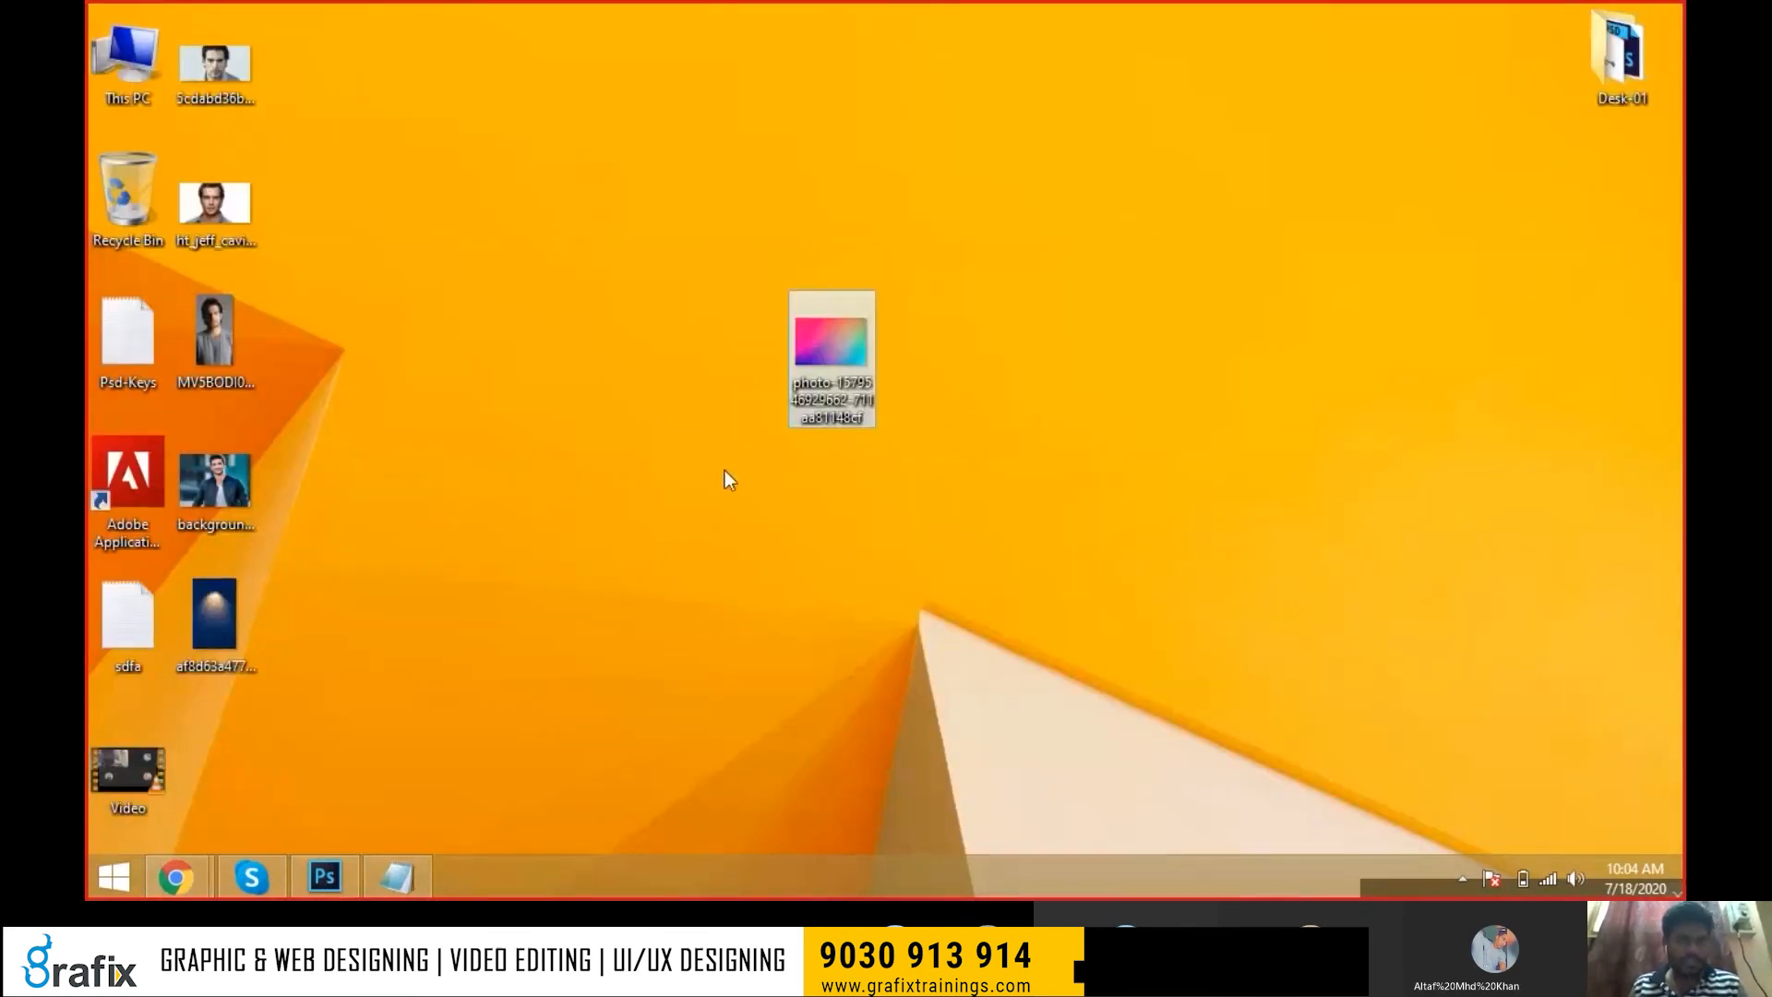
pyautogui.click(578, 550)
pyautogui.moveTo(215, 614); pyautogui.dragTo(1006, 330)
pyautogui.moveTo(242, 466); pyautogui.dragTo(863, 208)
pyautogui.click(951, 460)
# Return to Chrome, search Google Images for "telugu actors" and look through the large results
pyautogui.hotkey('alt', 'Tab')
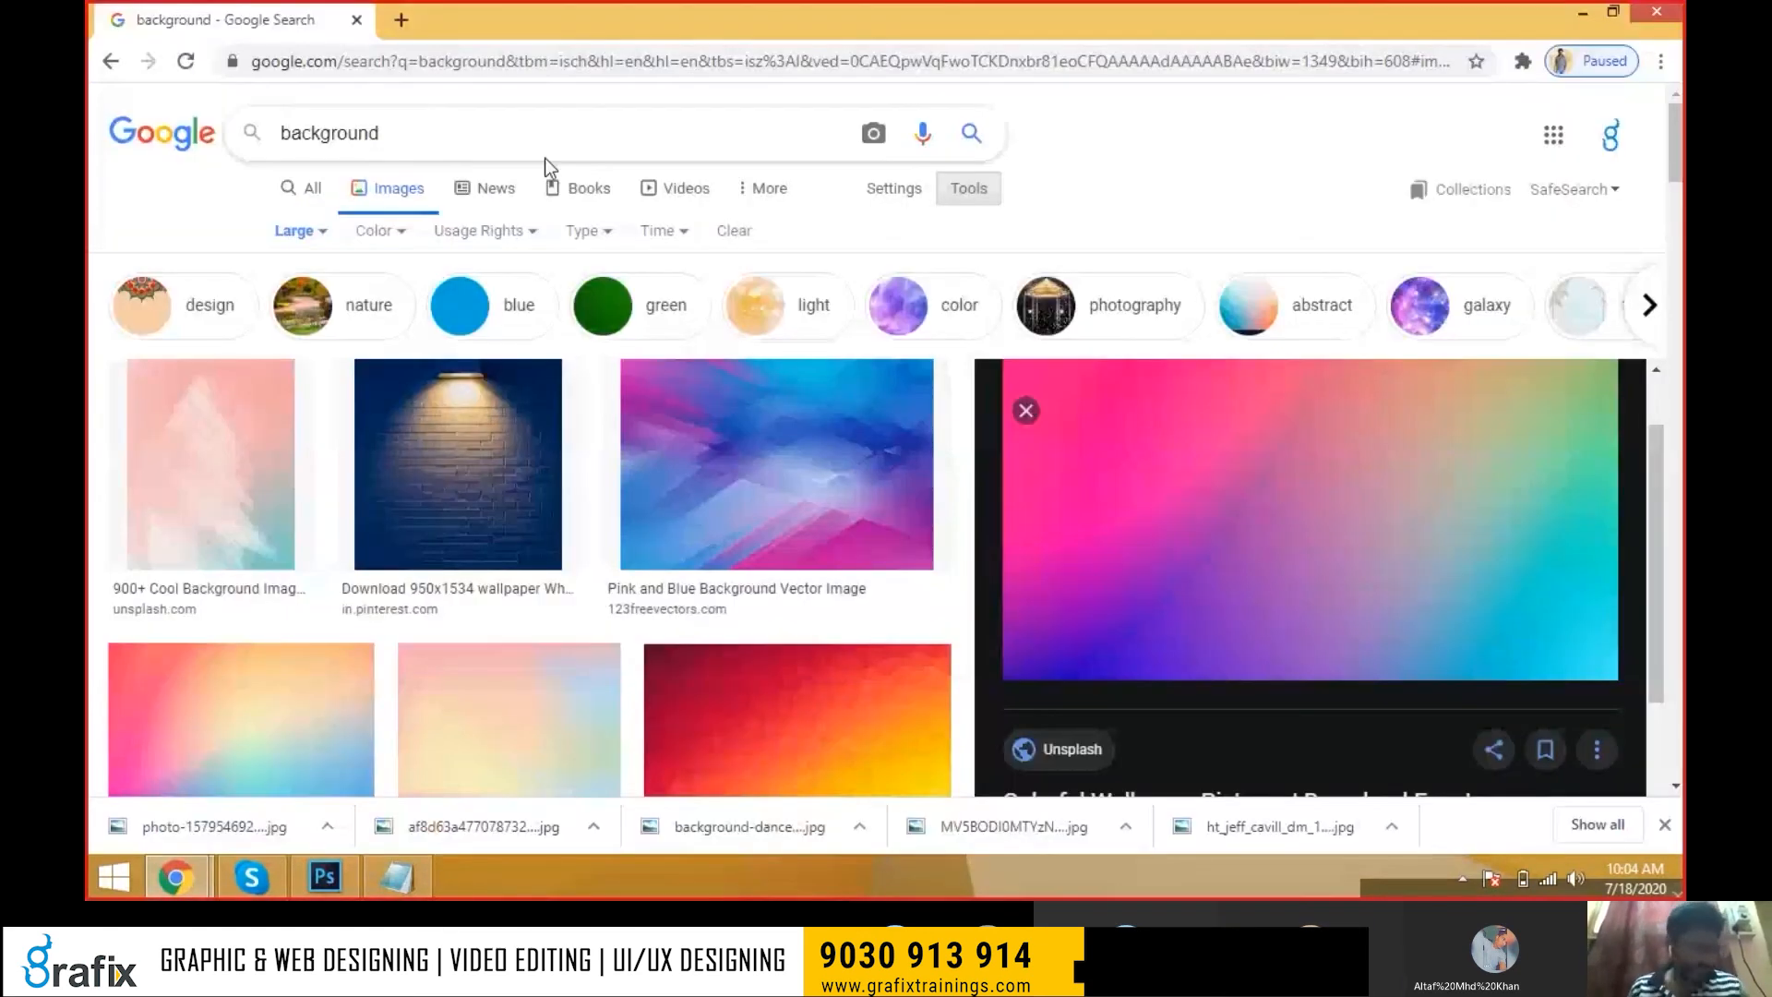
pyautogui.doubleClick(544, 158)
pyautogui.write('telugu ')
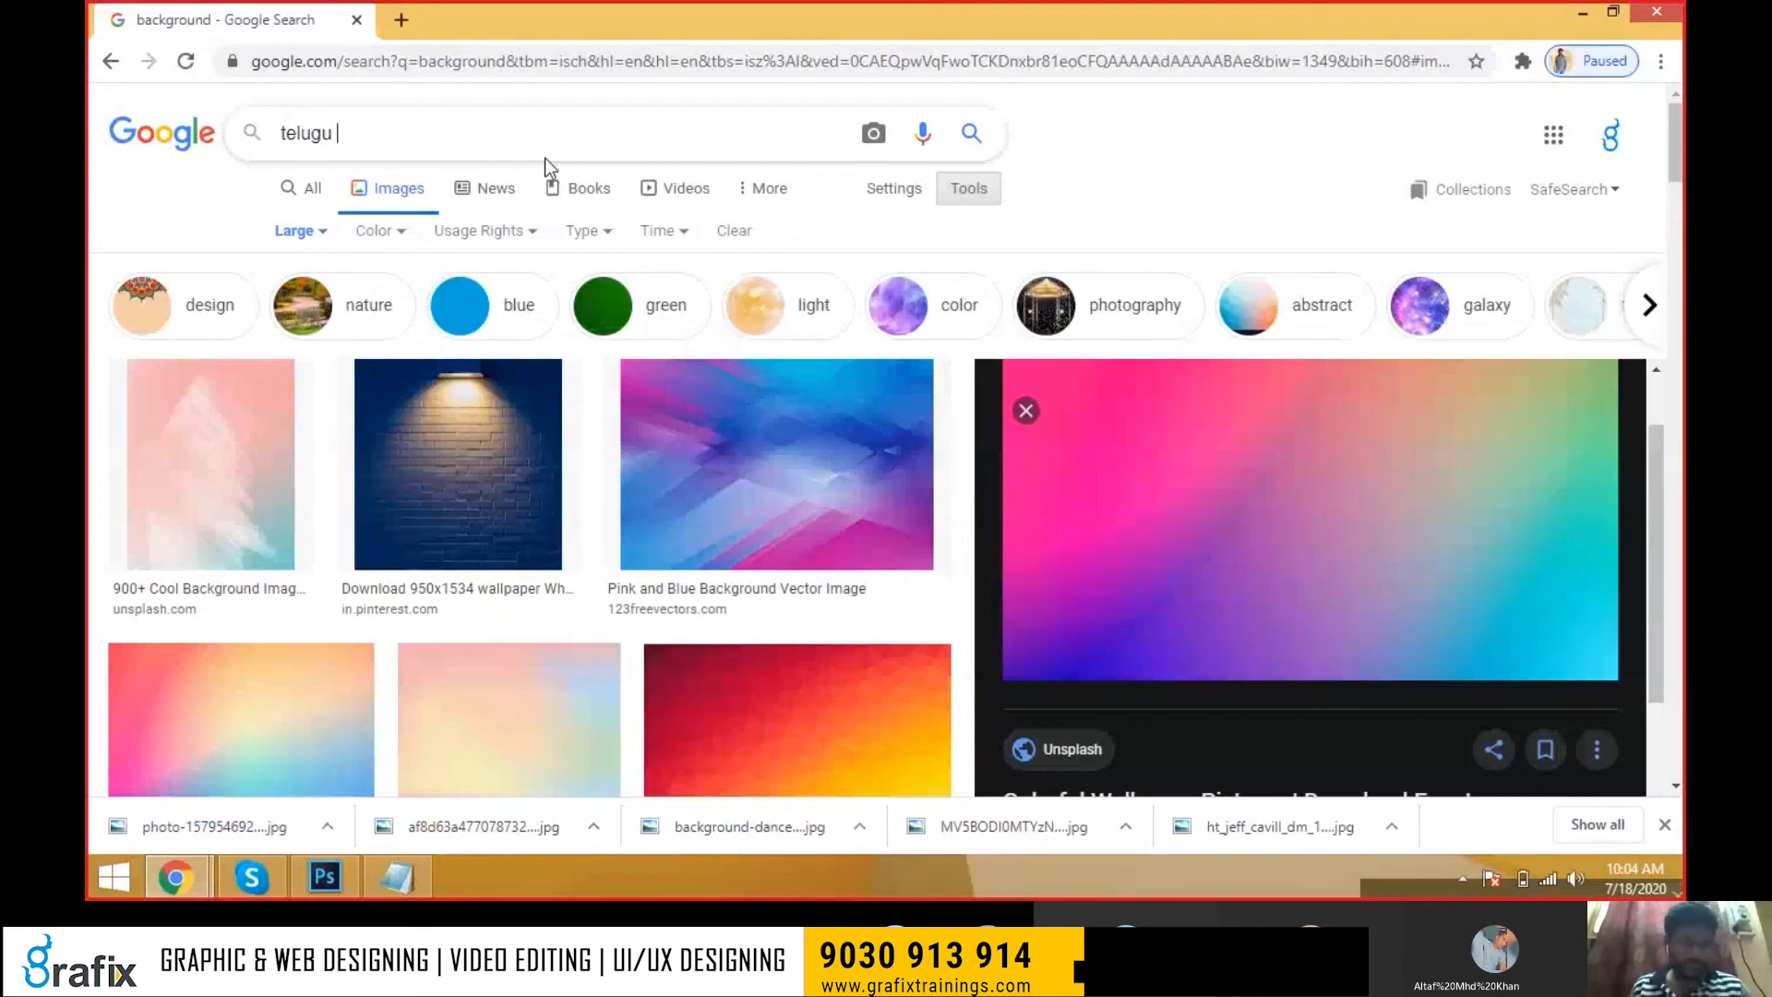
pyautogui.write('actors')
pyautogui.press('Return')
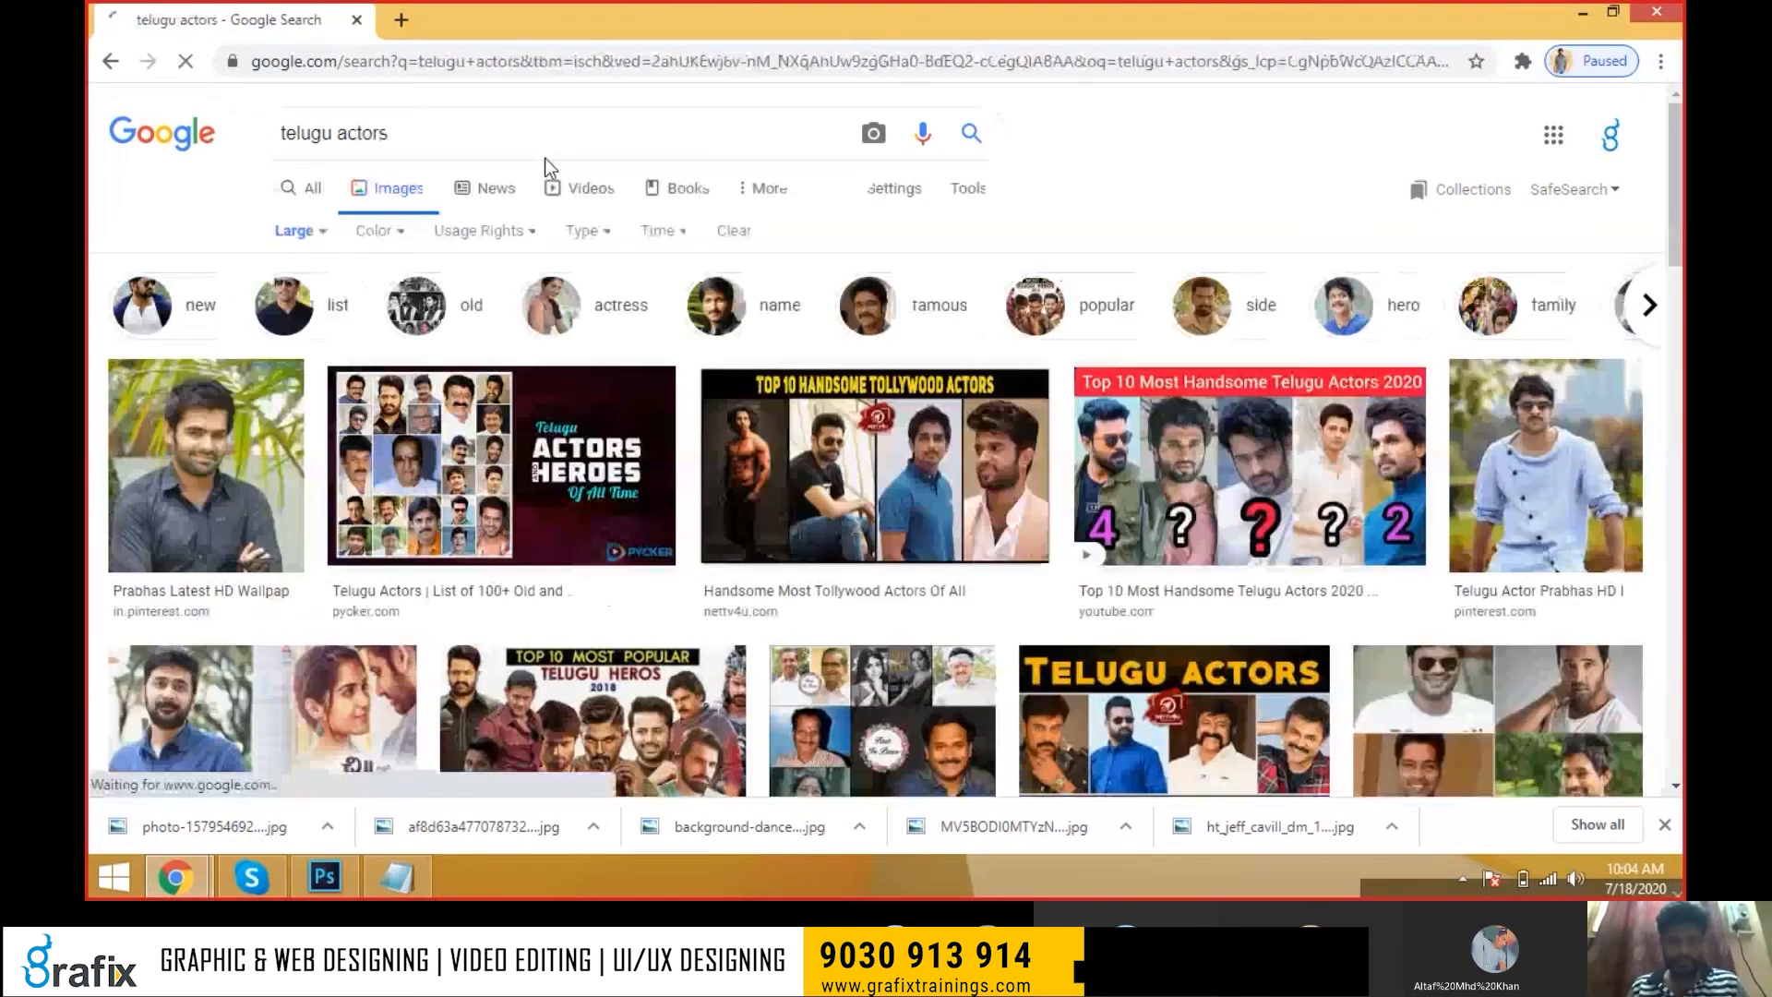
pyautogui.scroll(-1, 364, 329)
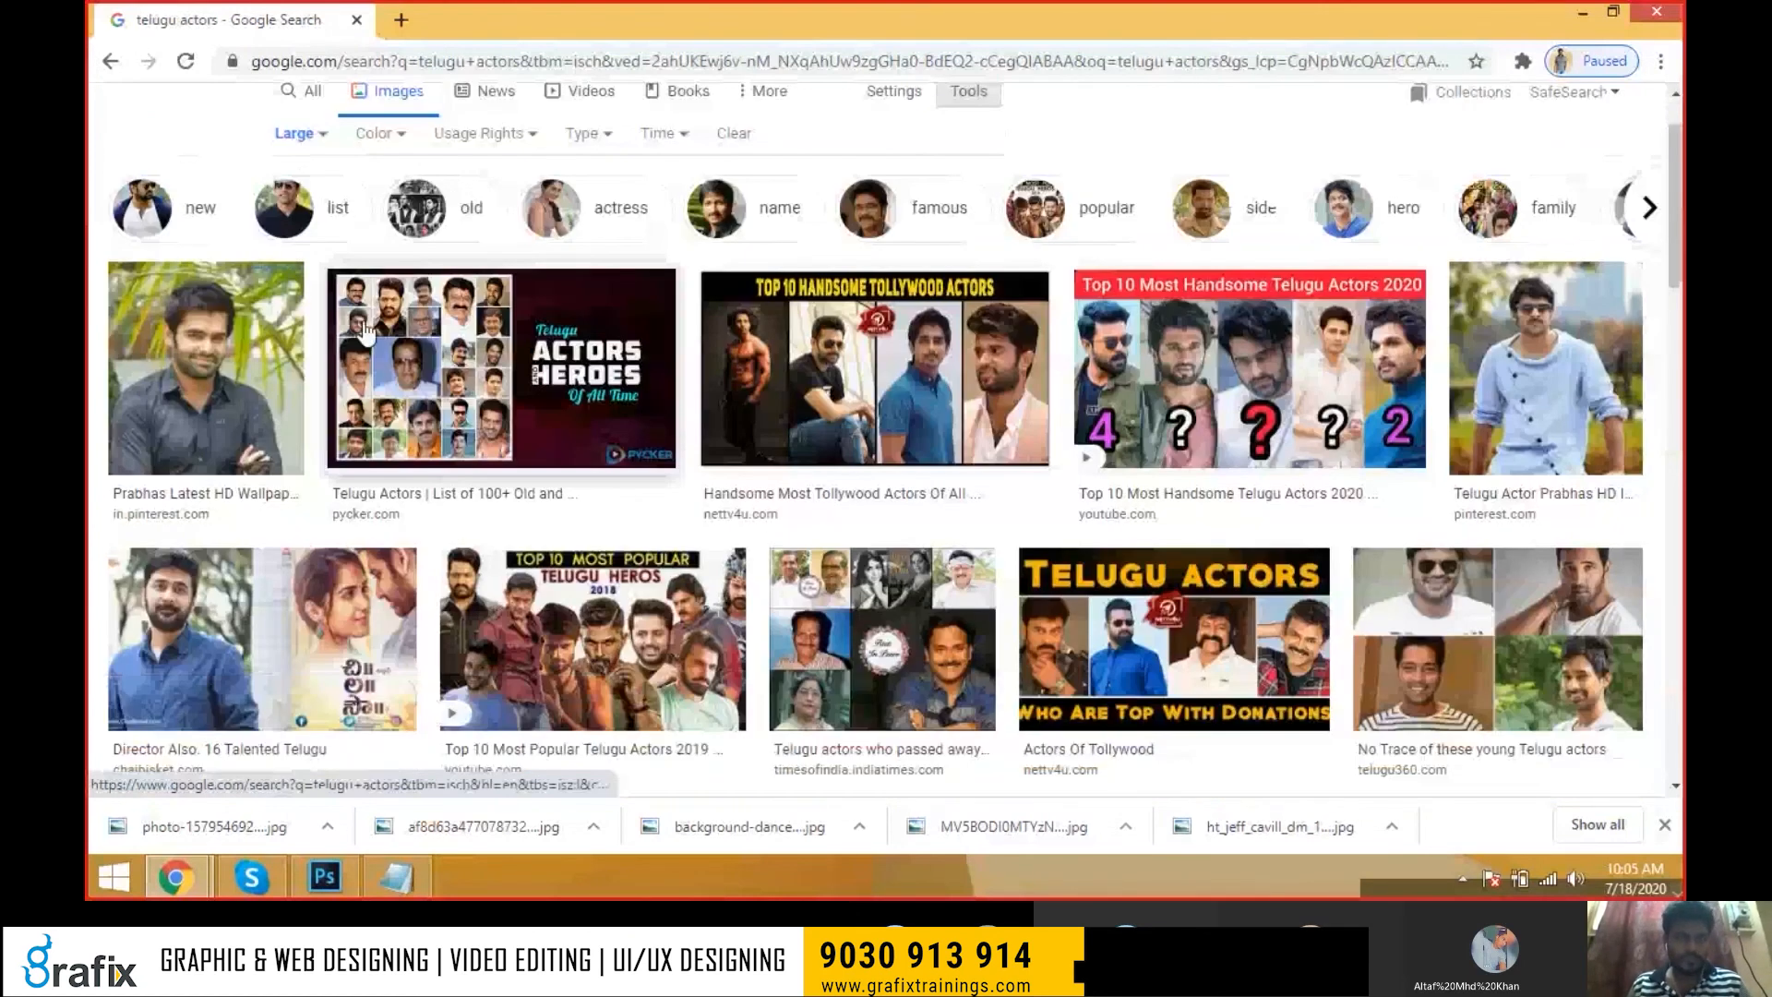
pyautogui.scroll(-9, 729, 429)
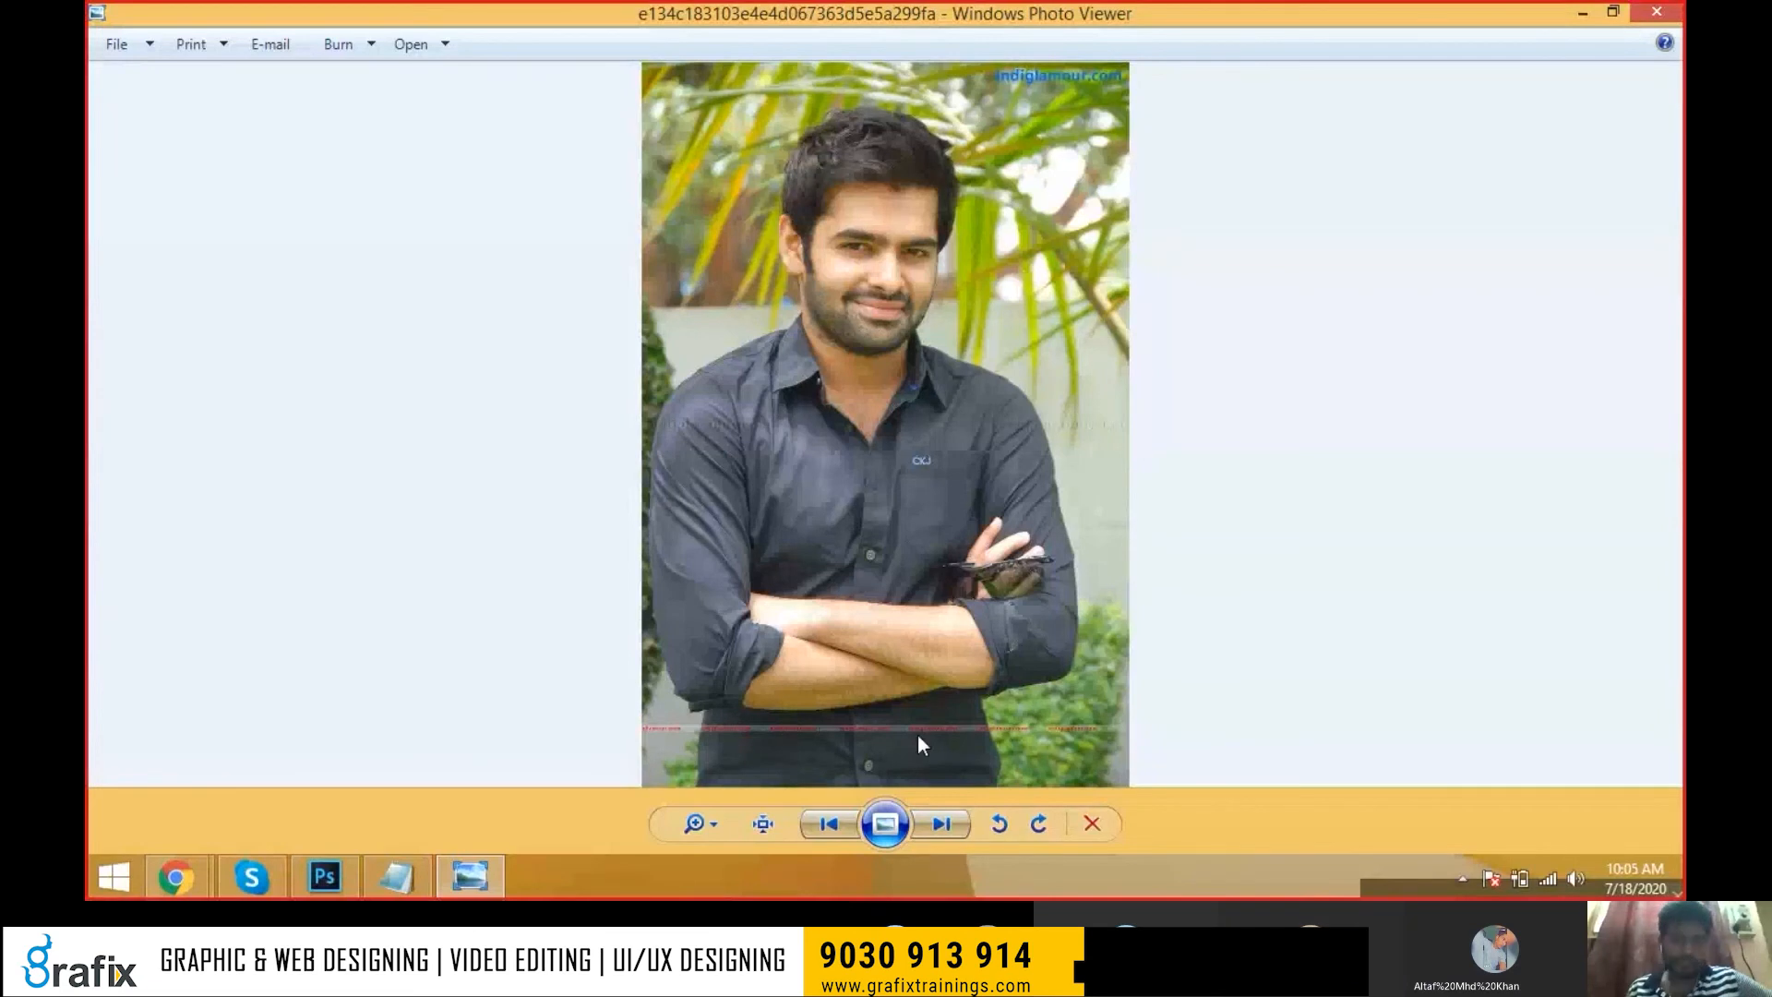
# Browse forward through the downloaded portraits and backgrounds in Windows Photo Viewer
pyautogui.click(941, 824)
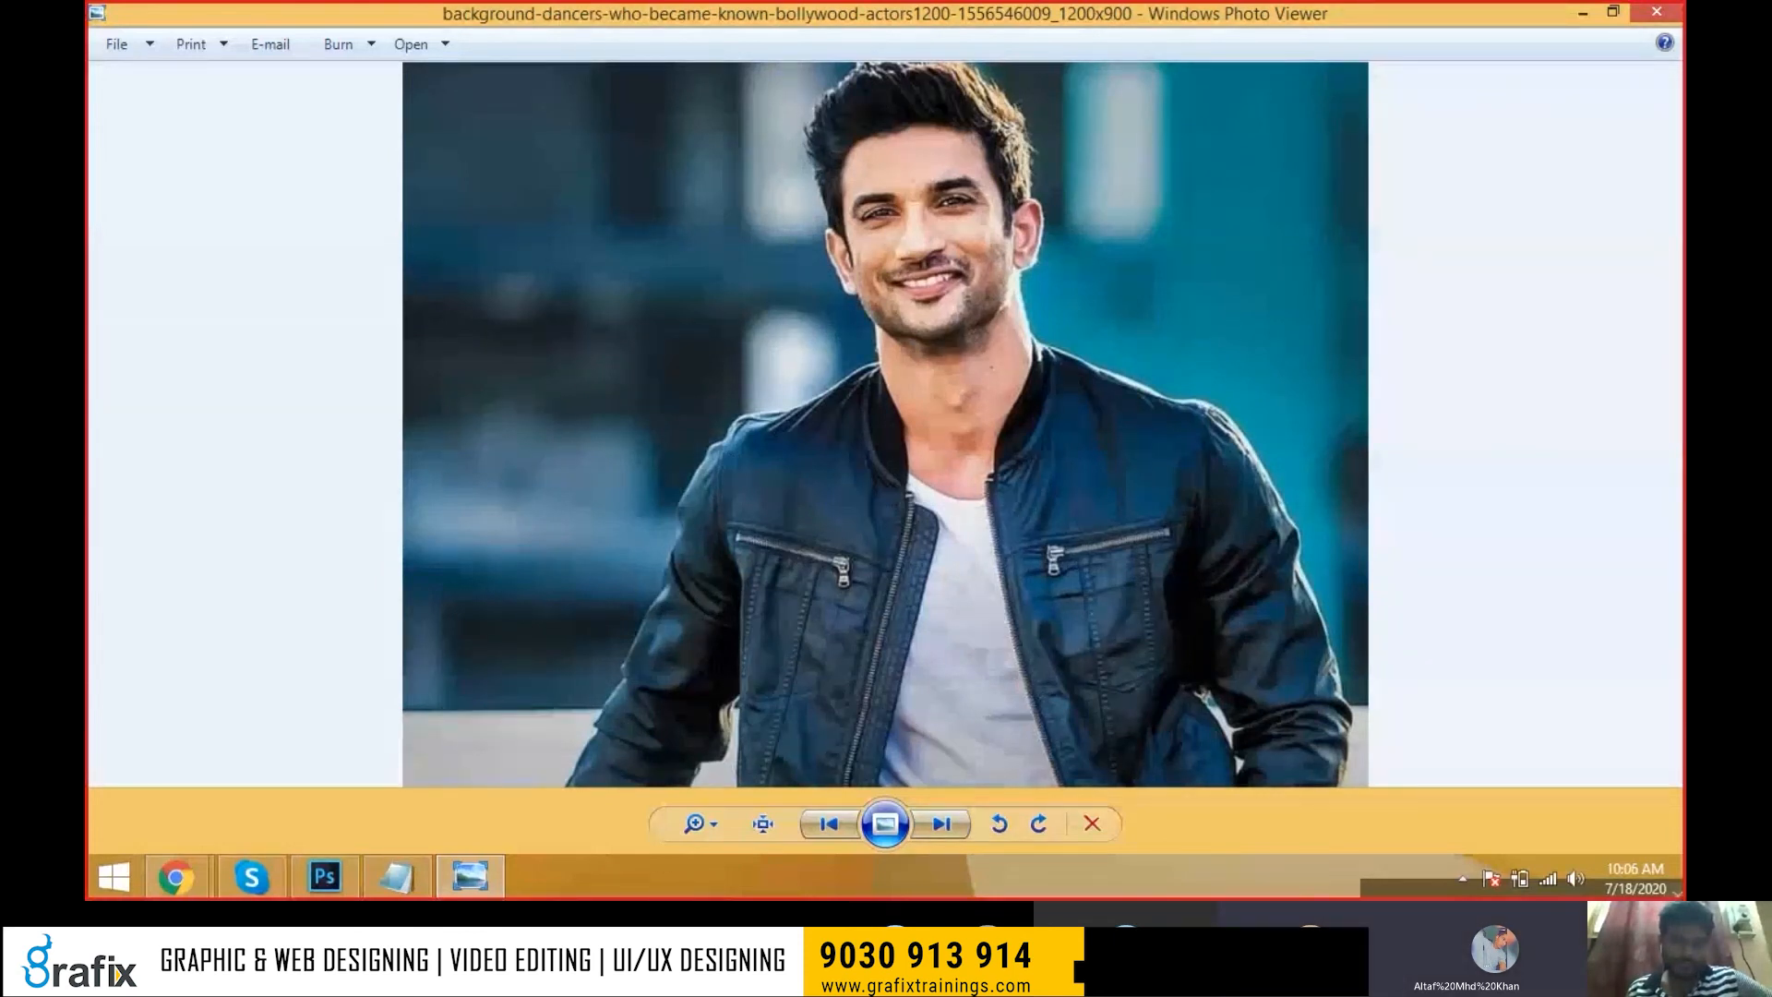
pyautogui.click(954, 826)
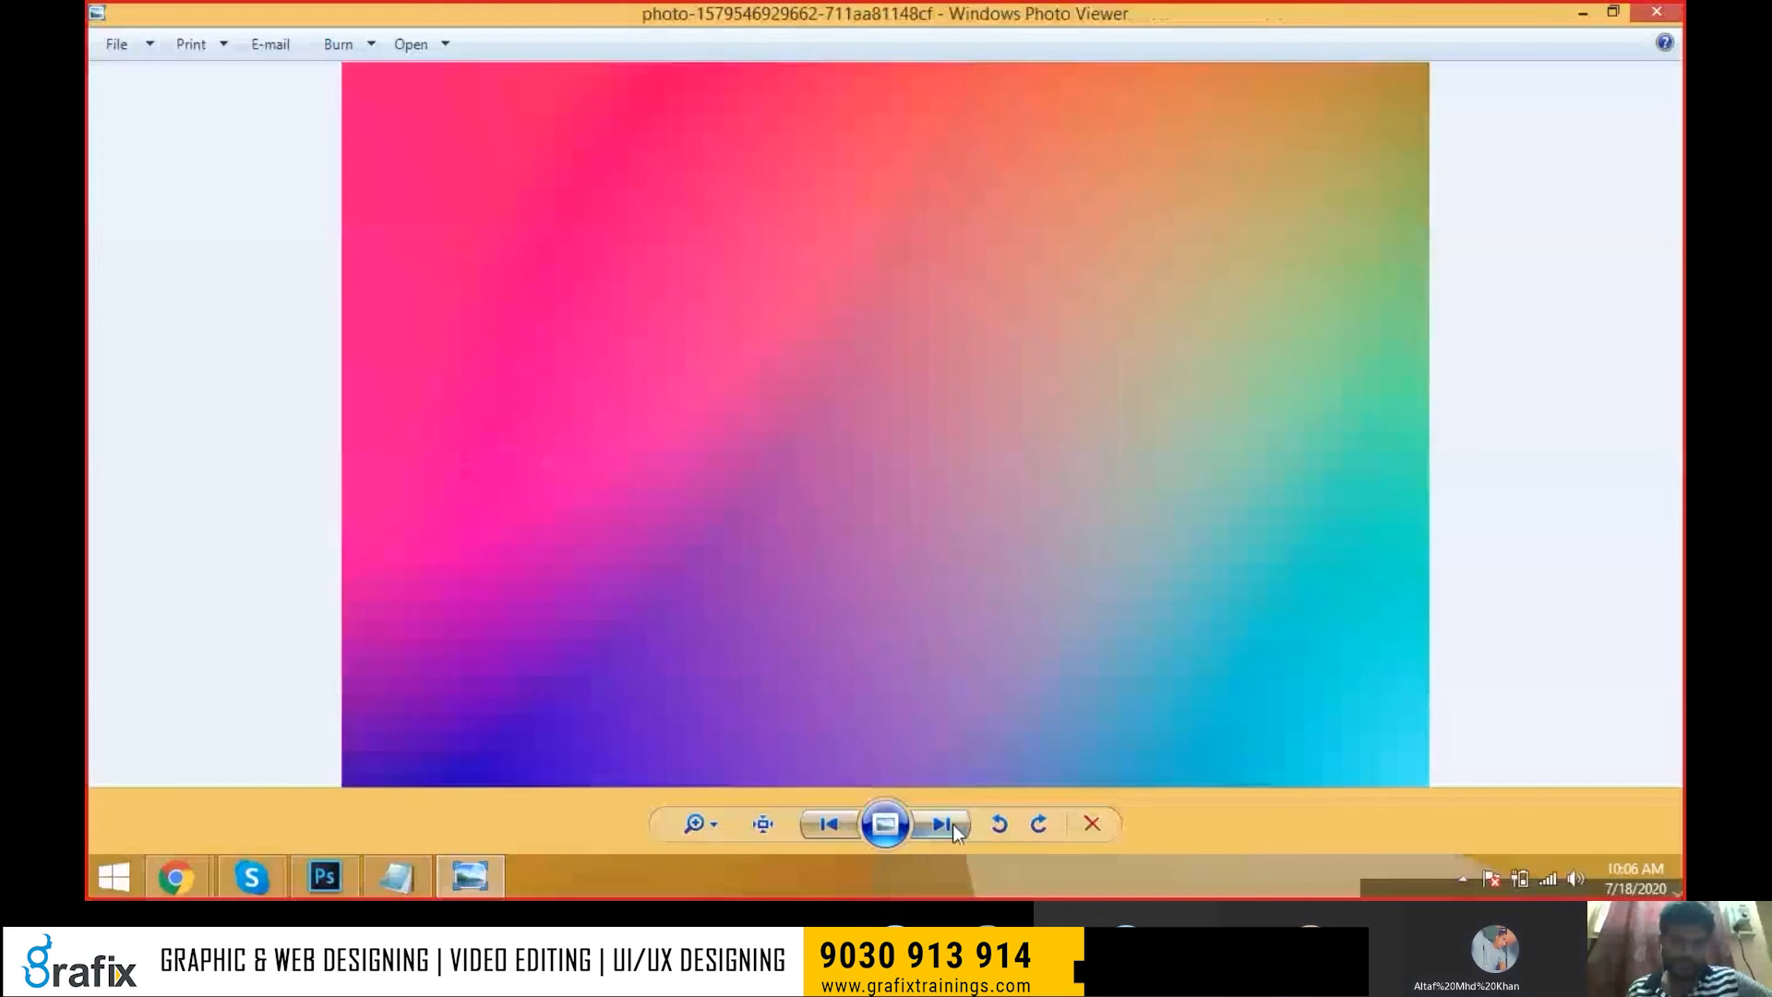
pyautogui.click(954, 826)
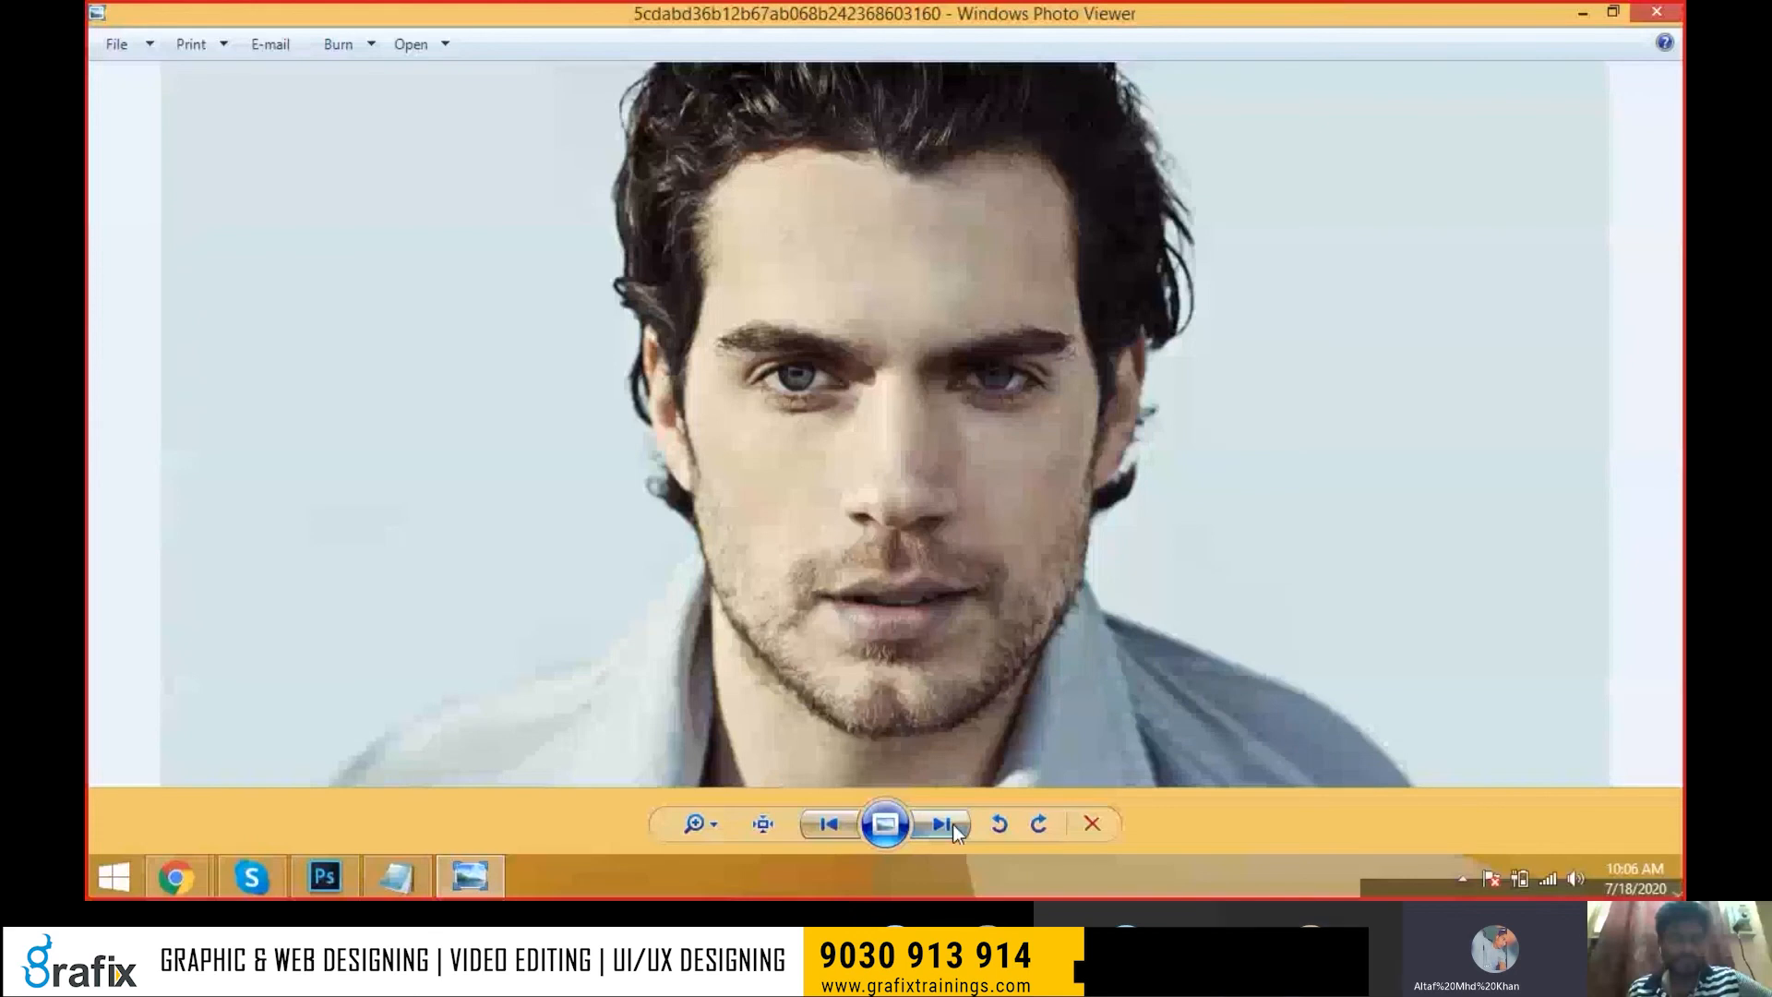
# View the remaining downloaded portraits in Windows Photo Viewer and close the viewer
pyautogui.click(941, 824)
pyautogui.click(951, 828)
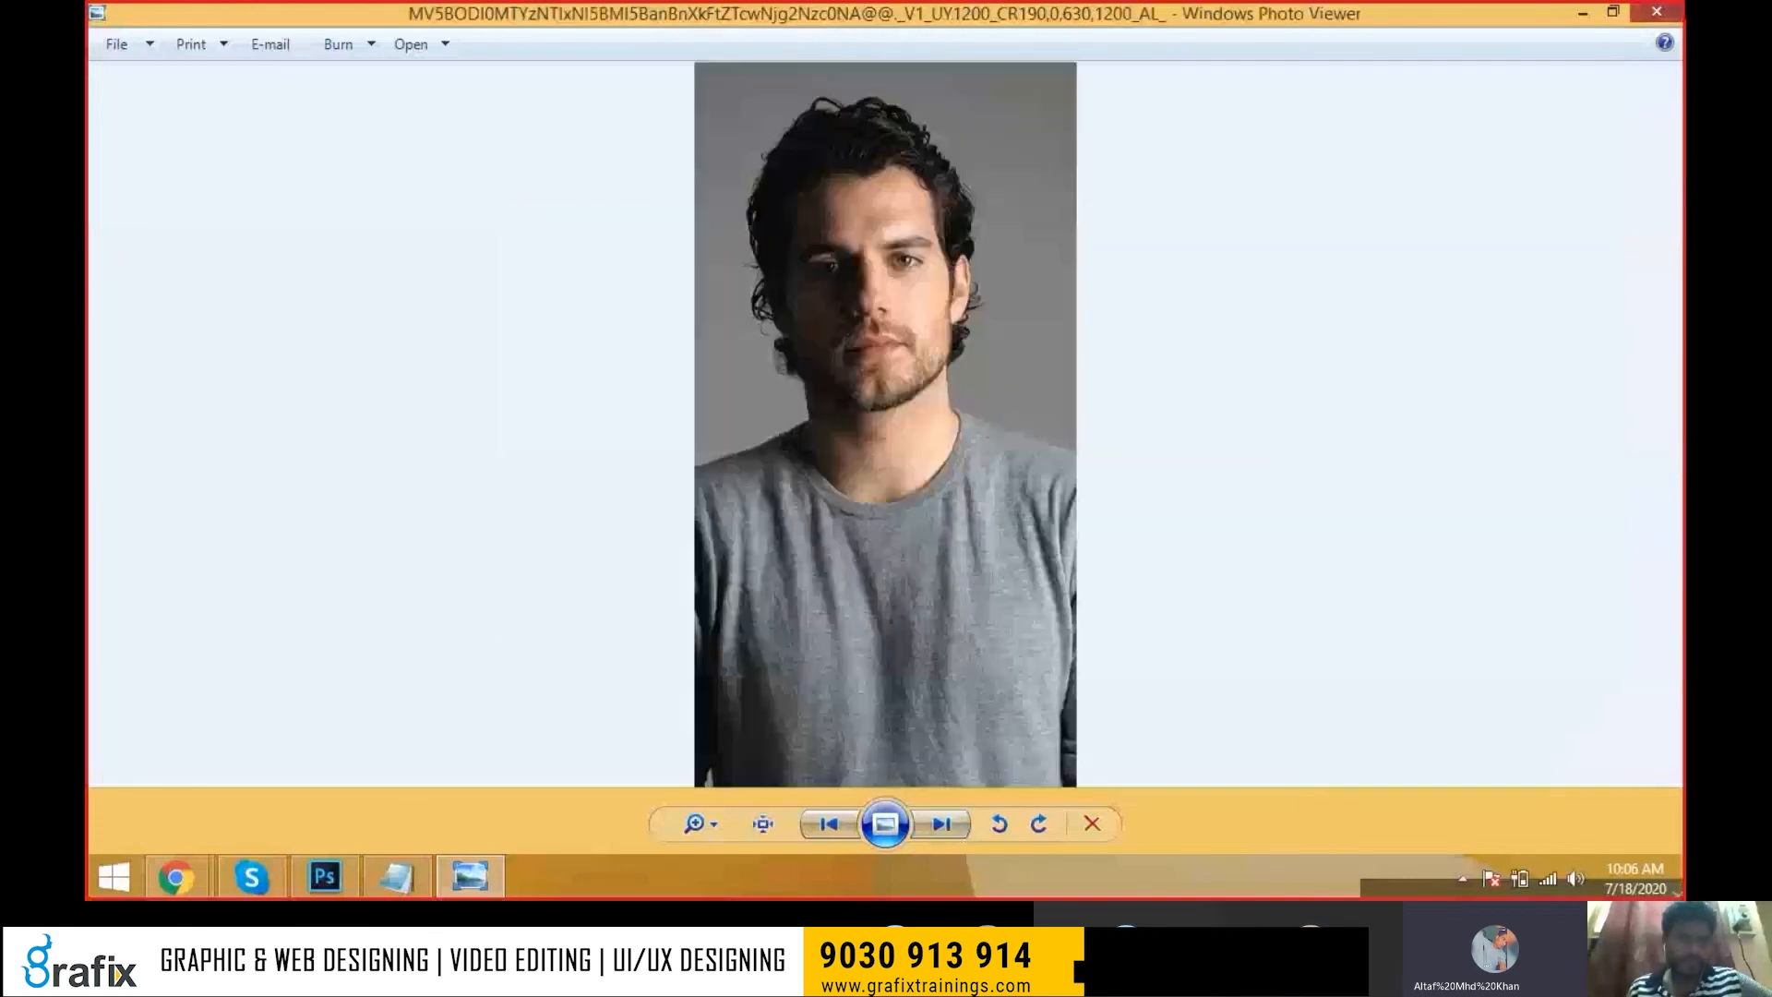
pyautogui.hotkey('alt', 'F4')
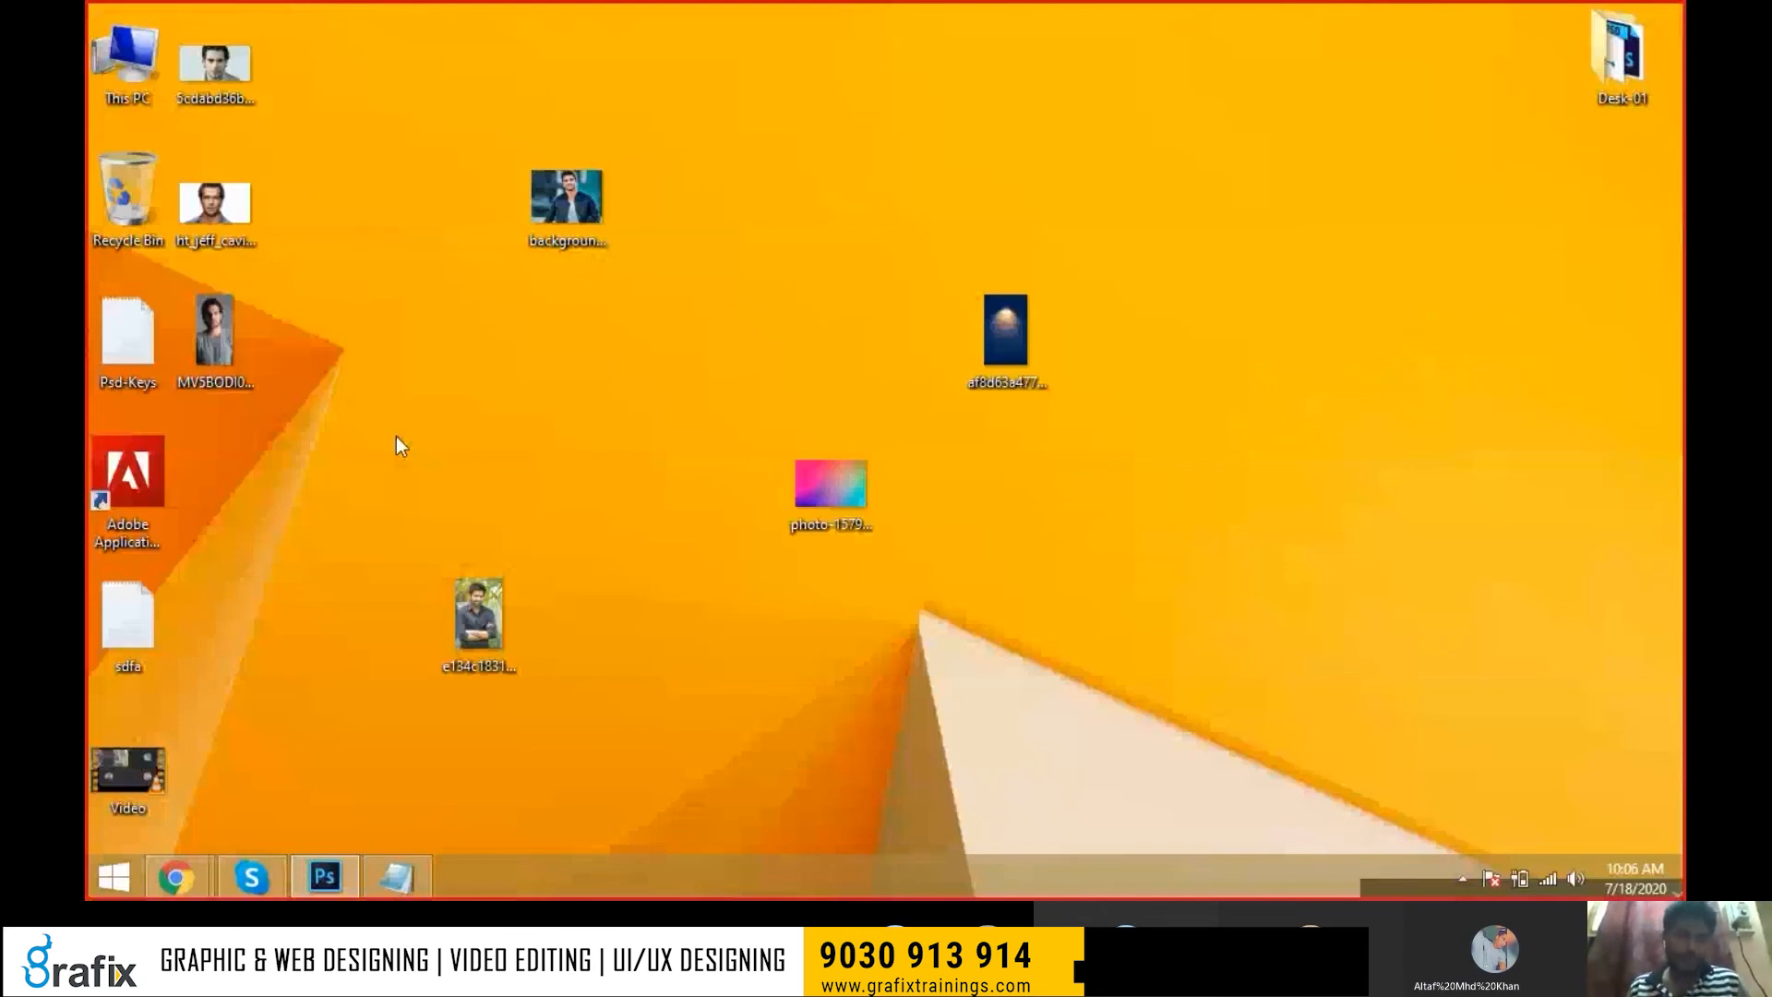
# Switch to Photoshop and open the crossed-arms actor portrait and the colorful gradient photo from the Desktop
pyautogui.hotkey('alt', 'Tab')
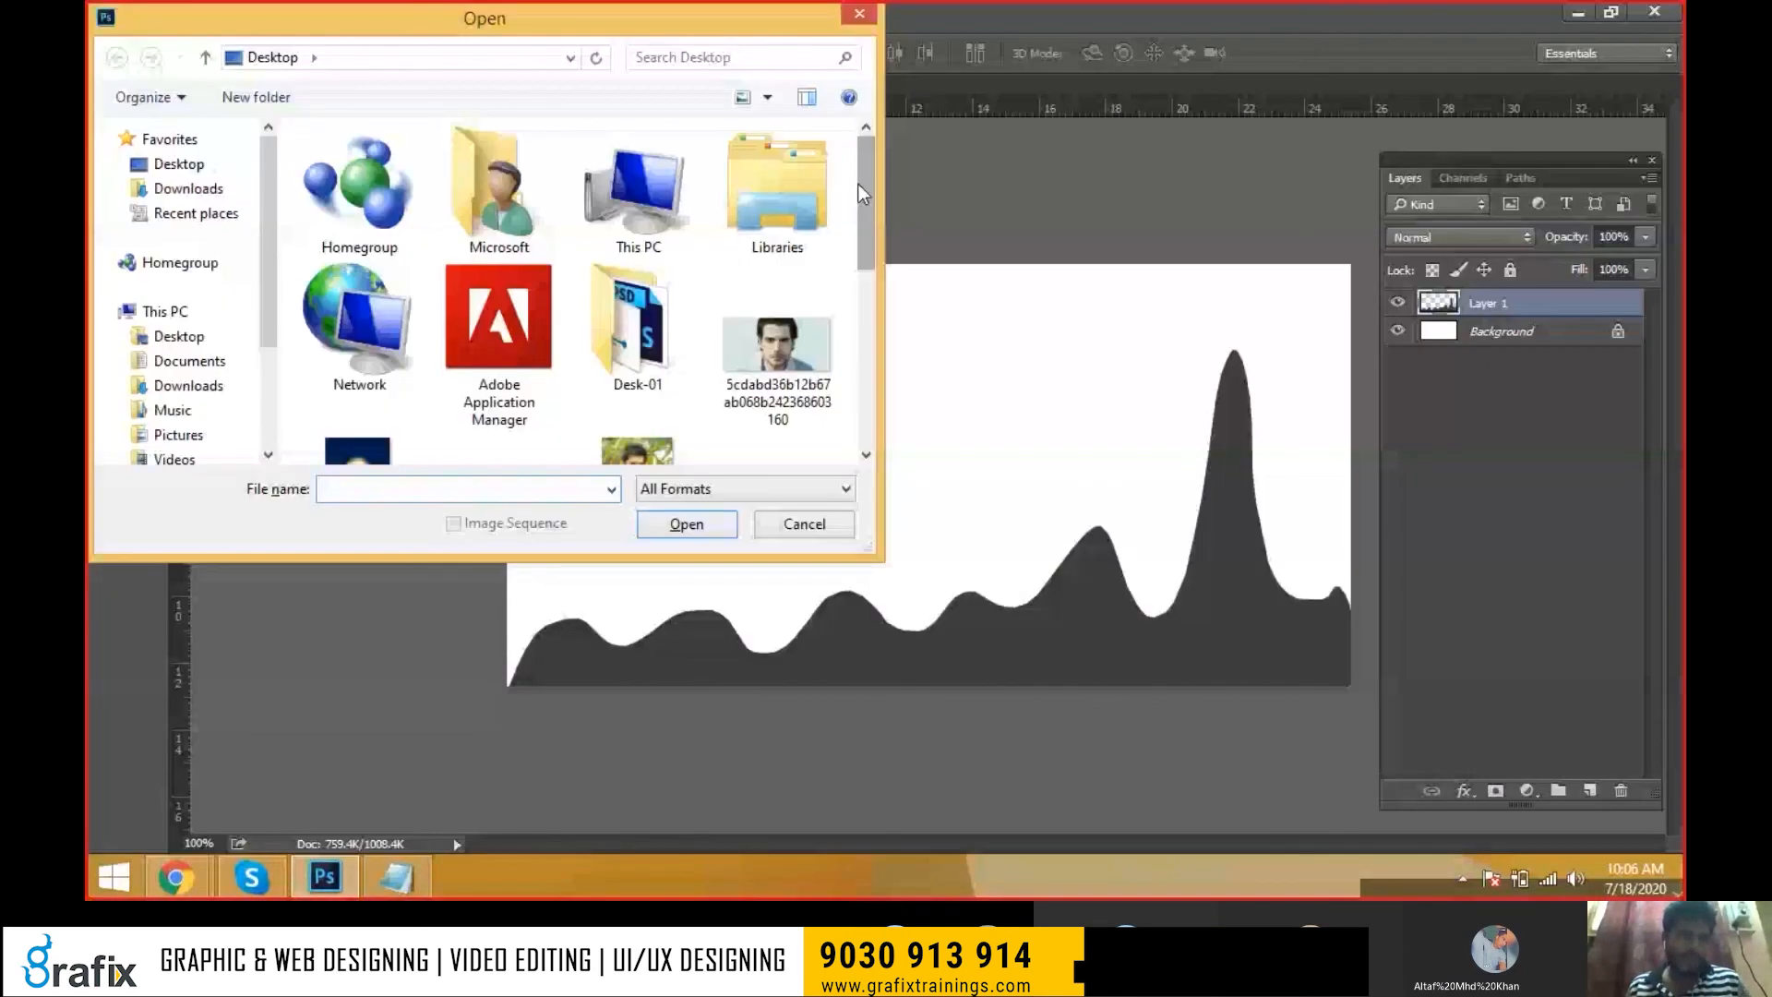
pyautogui.moveTo(861, 194); pyautogui.dragTo(879, 317)
pyautogui.press('Escape')
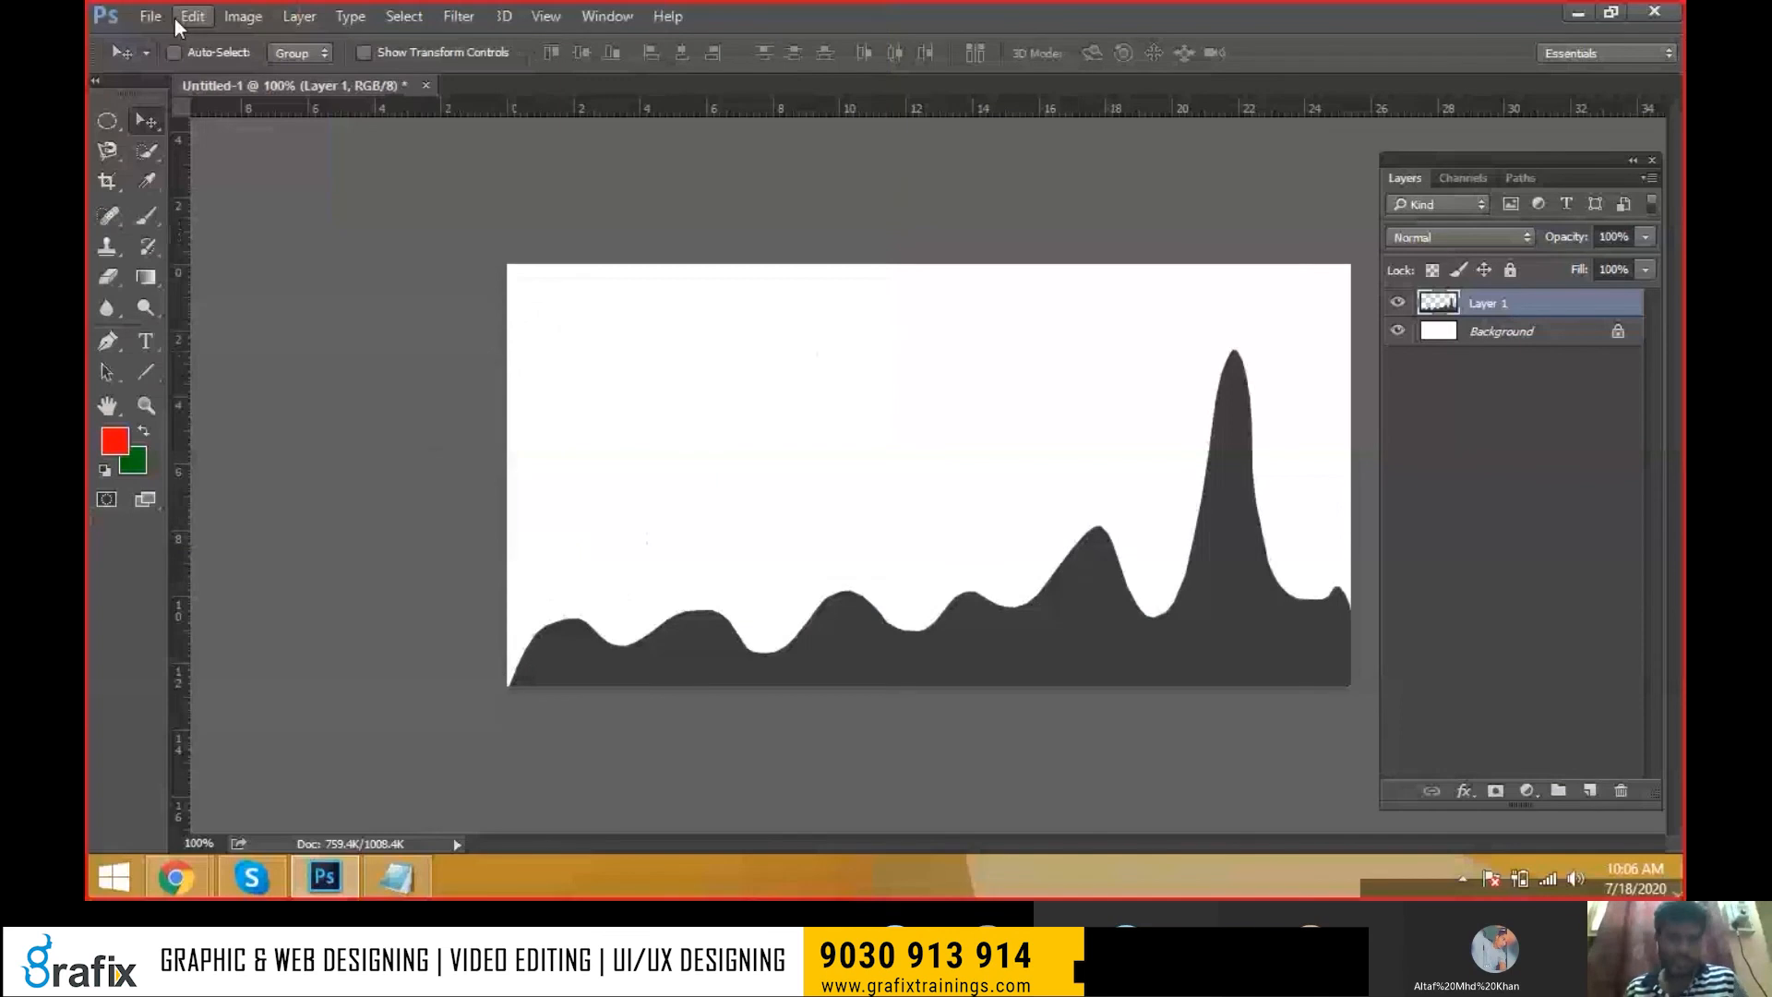
pyautogui.click(174, 53)
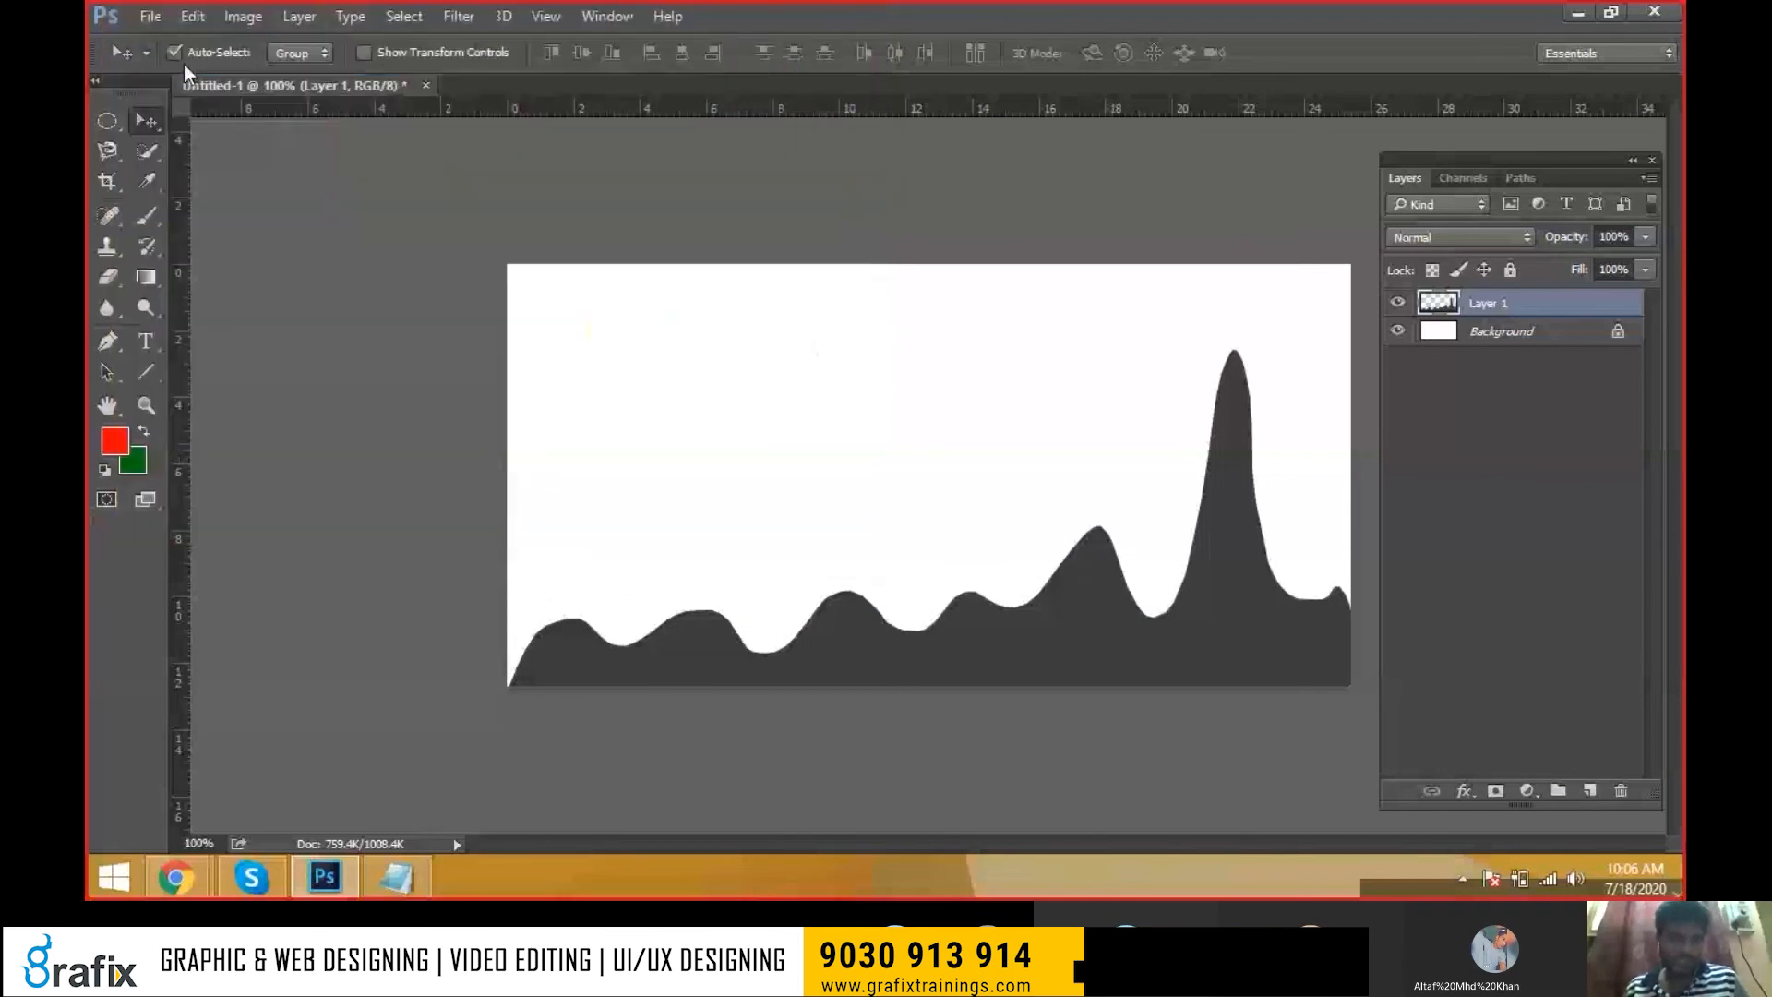
pyautogui.hotkey('ctrl', 'o')
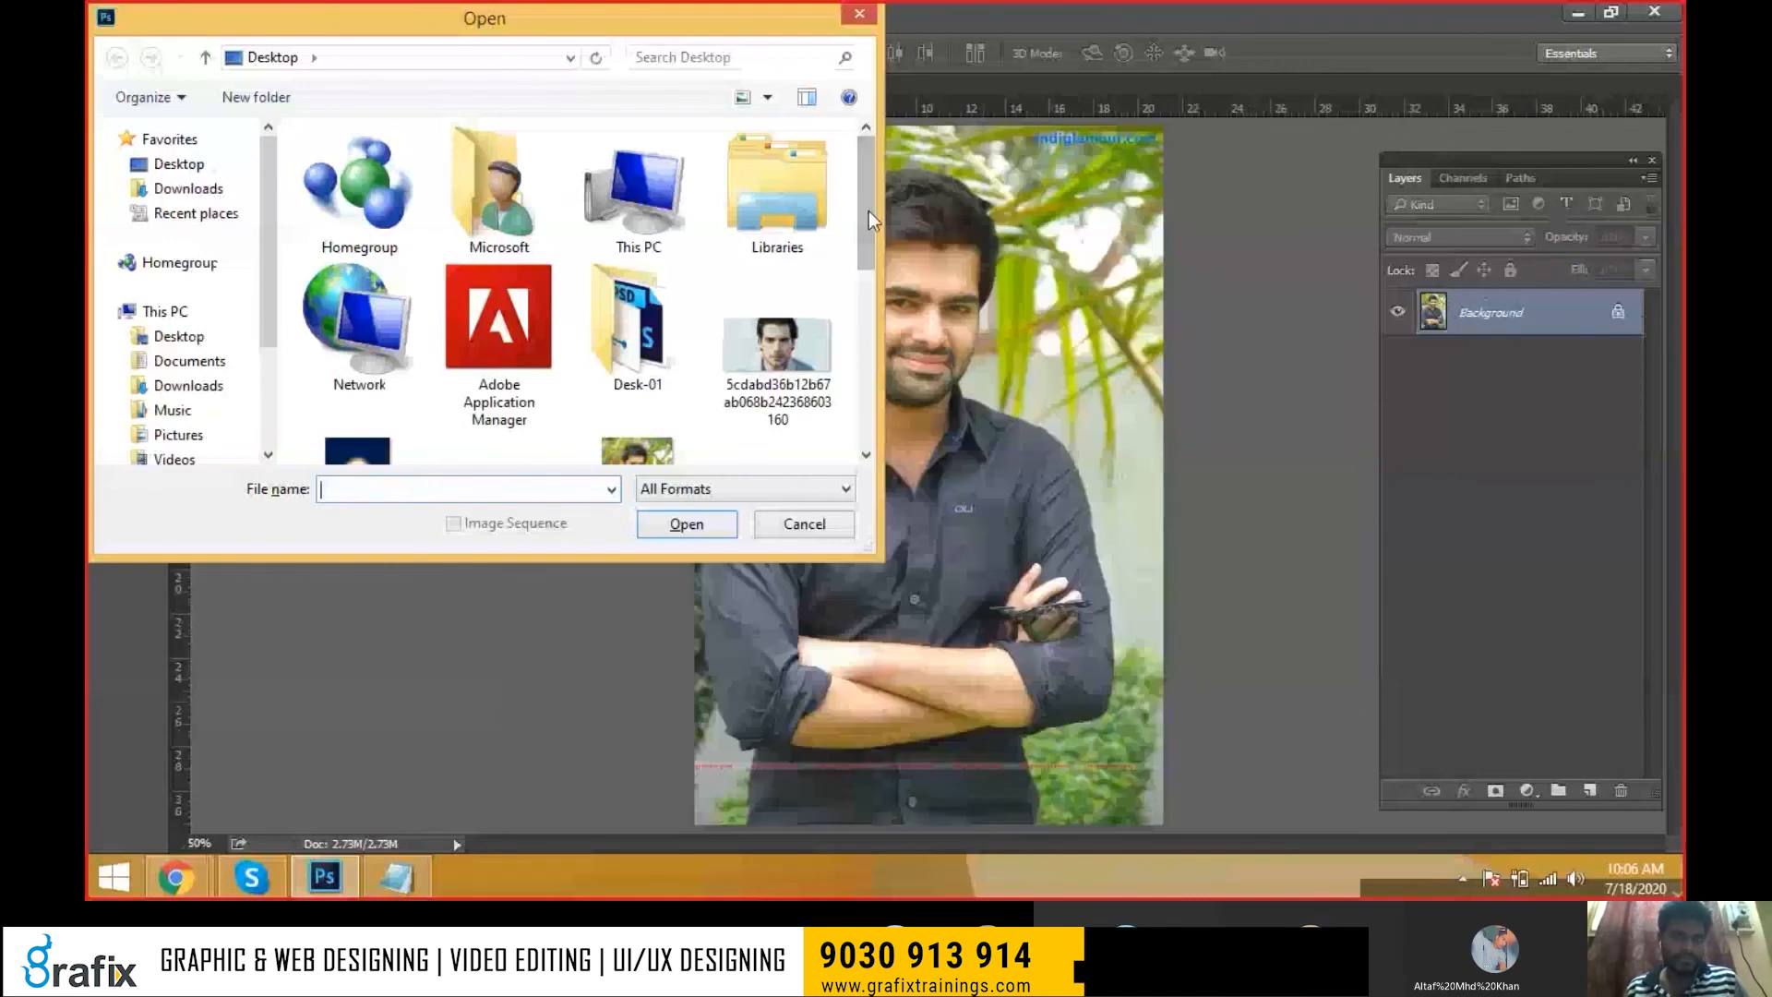
pyautogui.scroll(-5, 524, 277)
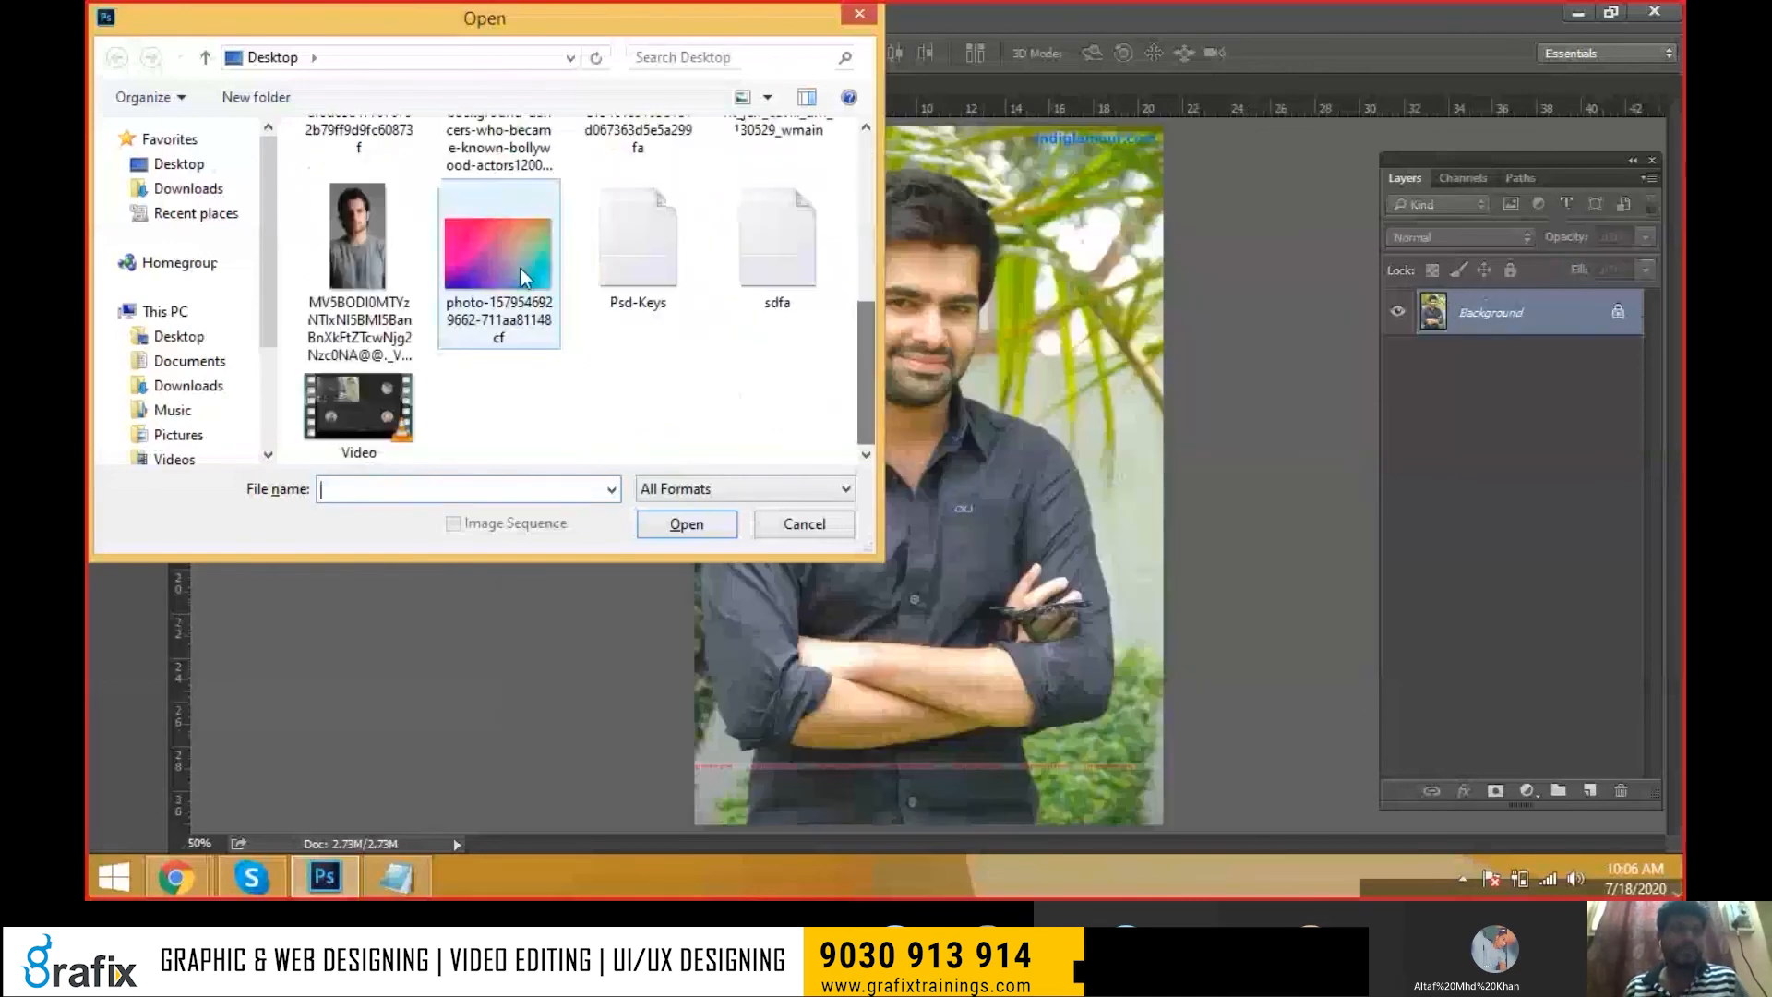
pyautogui.doubleClick(524, 277)
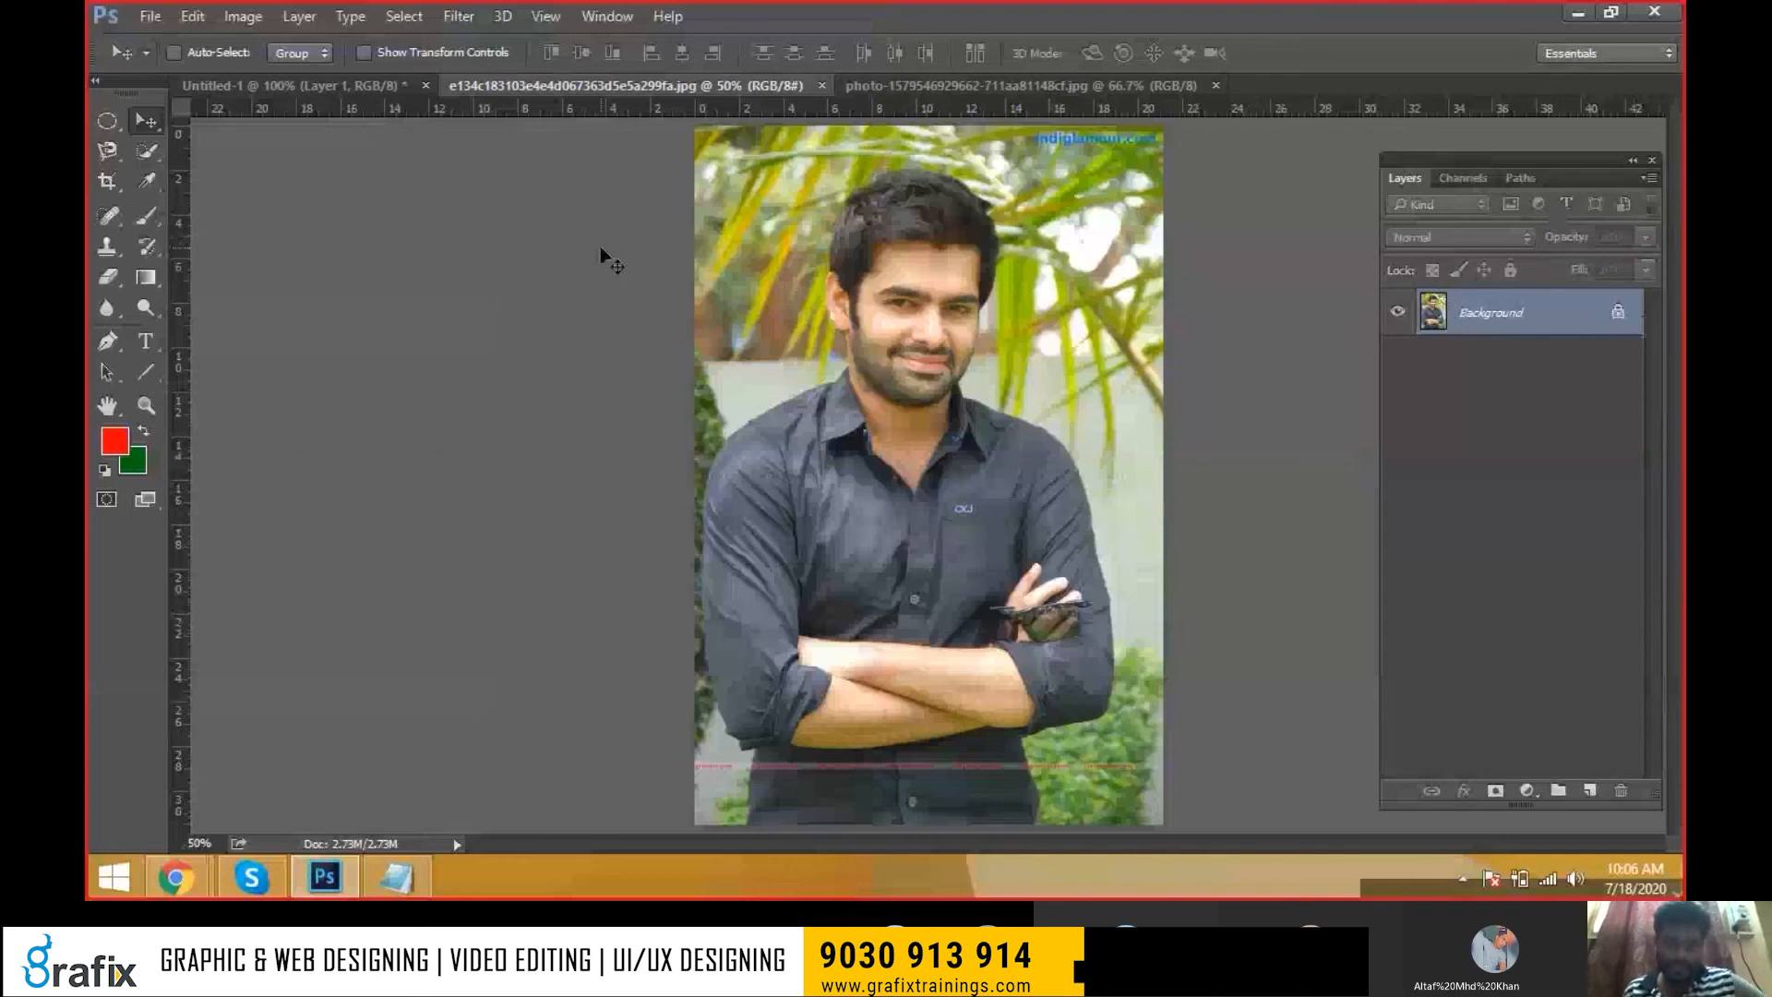
# Select the actor's face with a circular marquee and move the cut-out into the left half of the gradient image
pyautogui.click(107, 121)
pyautogui.moveTo(821, 185); pyautogui.dragTo(1045, 408)
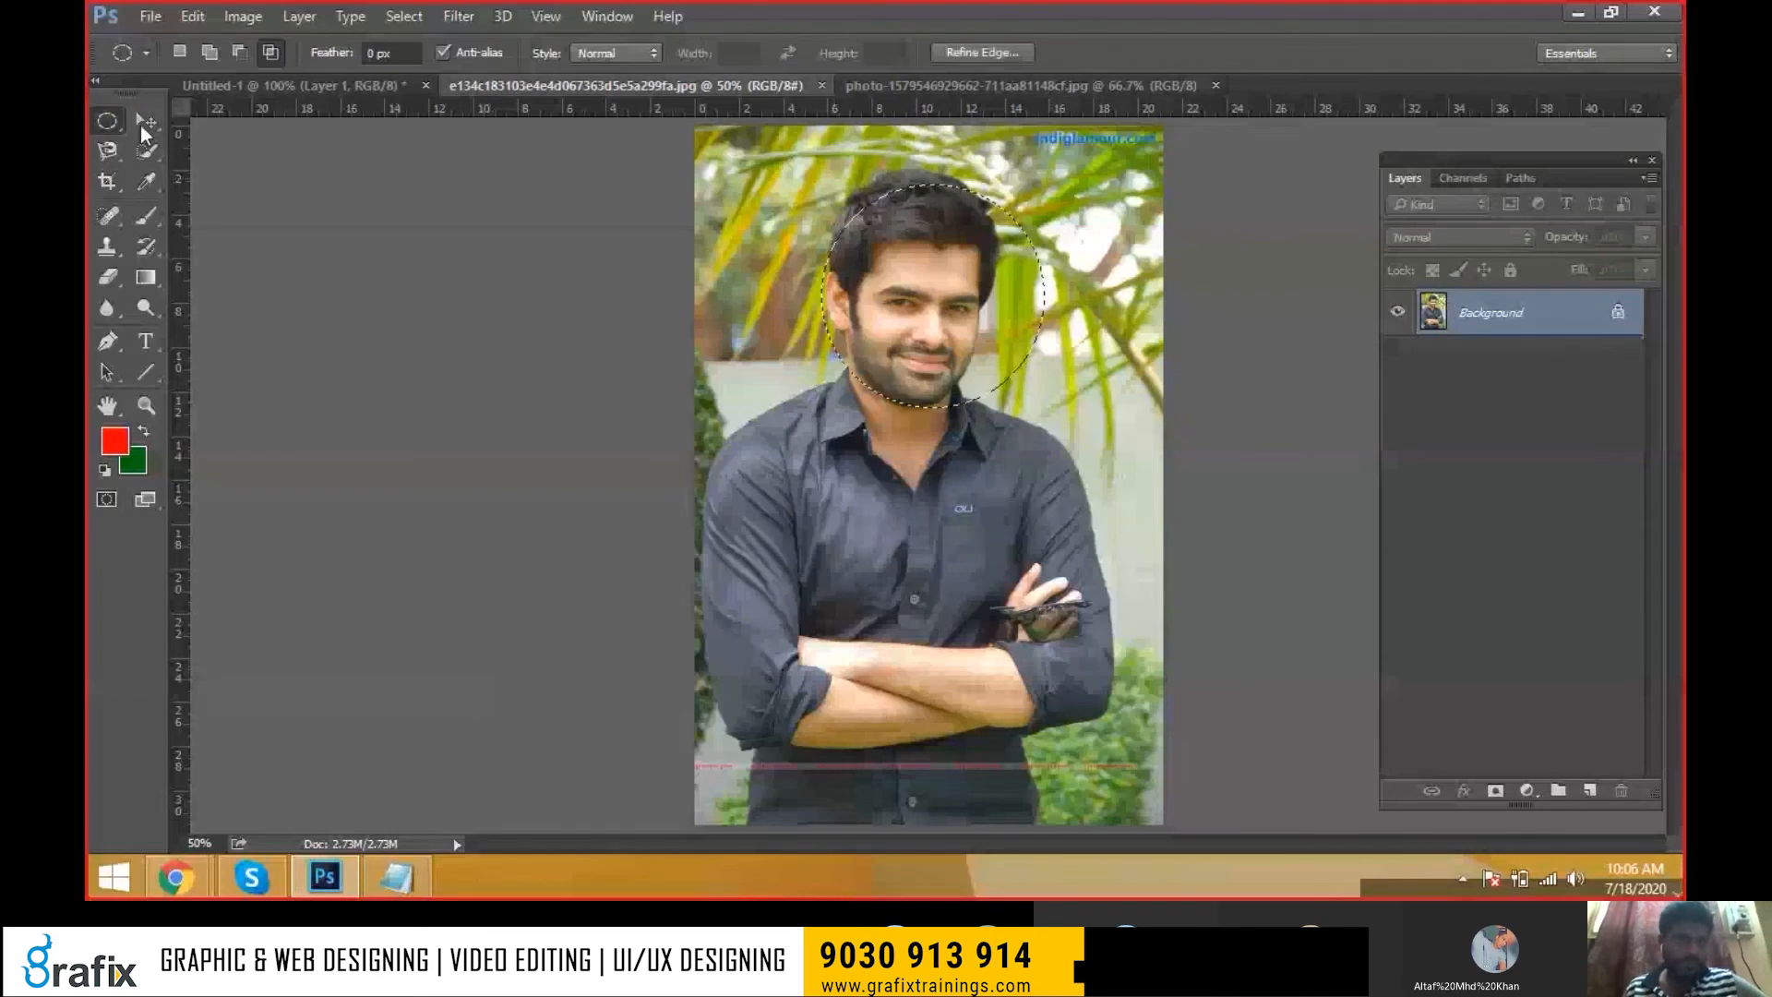
pyautogui.click(144, 123)
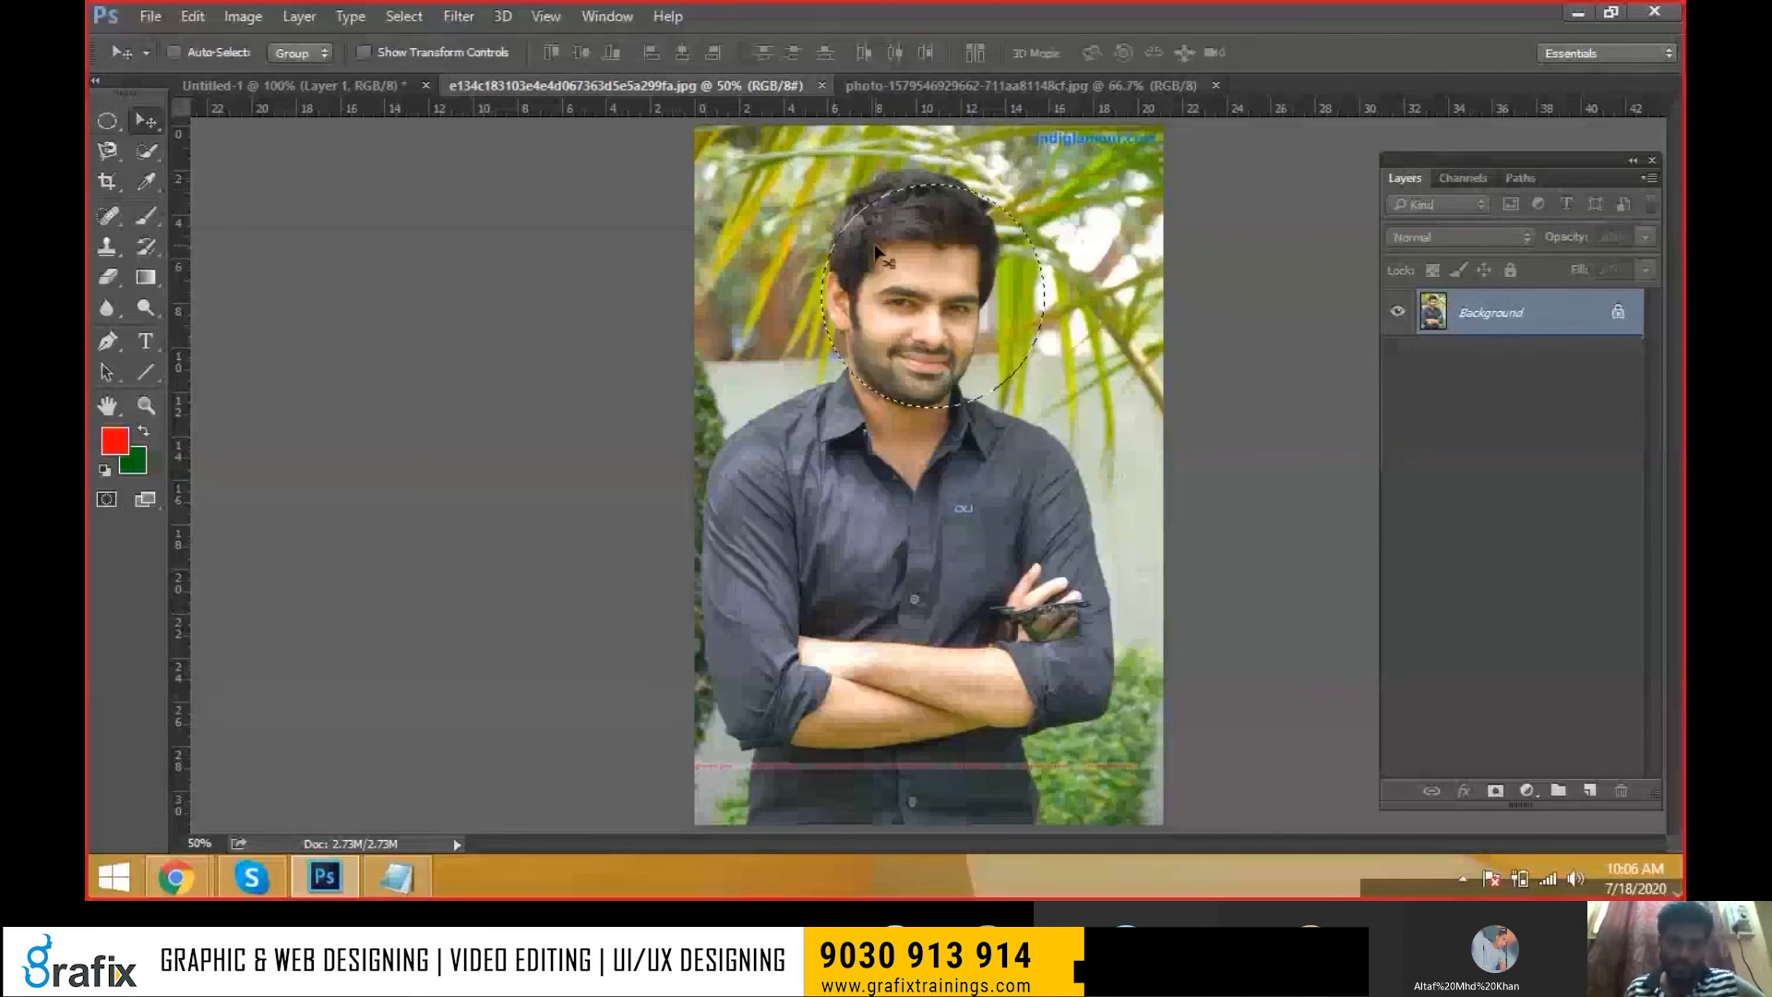
pyautogui.moveTo(875, 249); pyautogui.dragTo(893, 93)
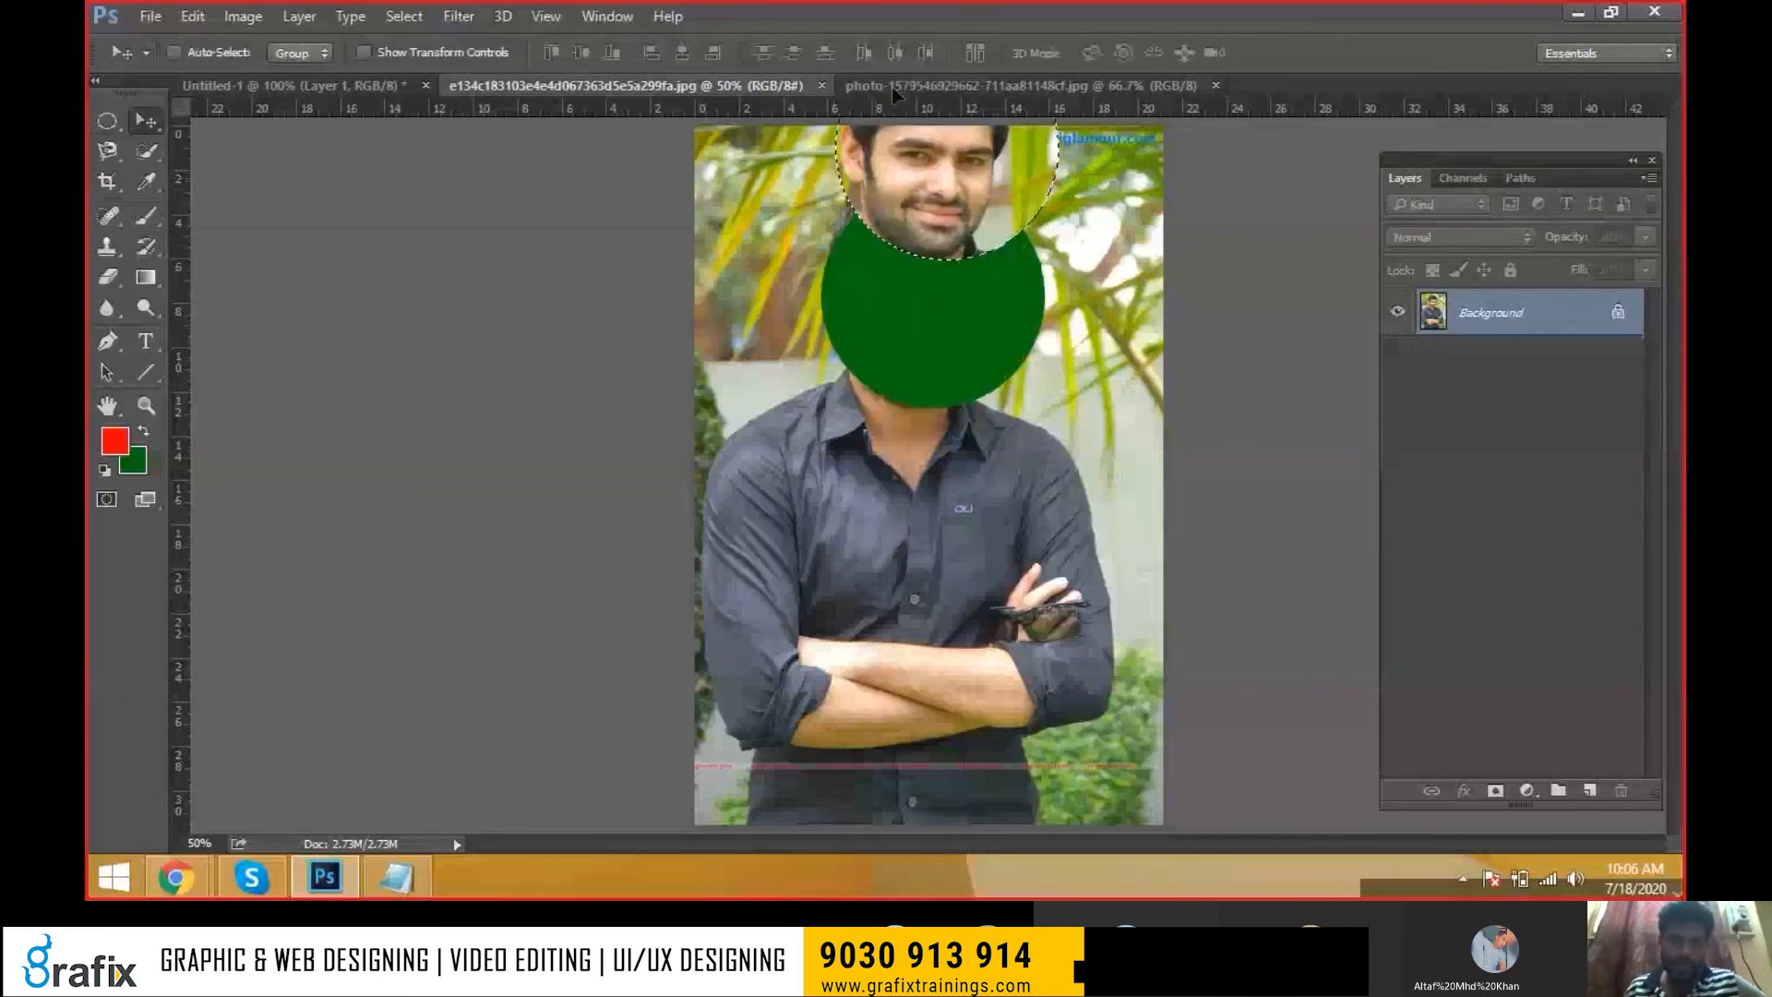
pyautogui.moveTo(893, 92); pyautogui.dragTo(774, 469)
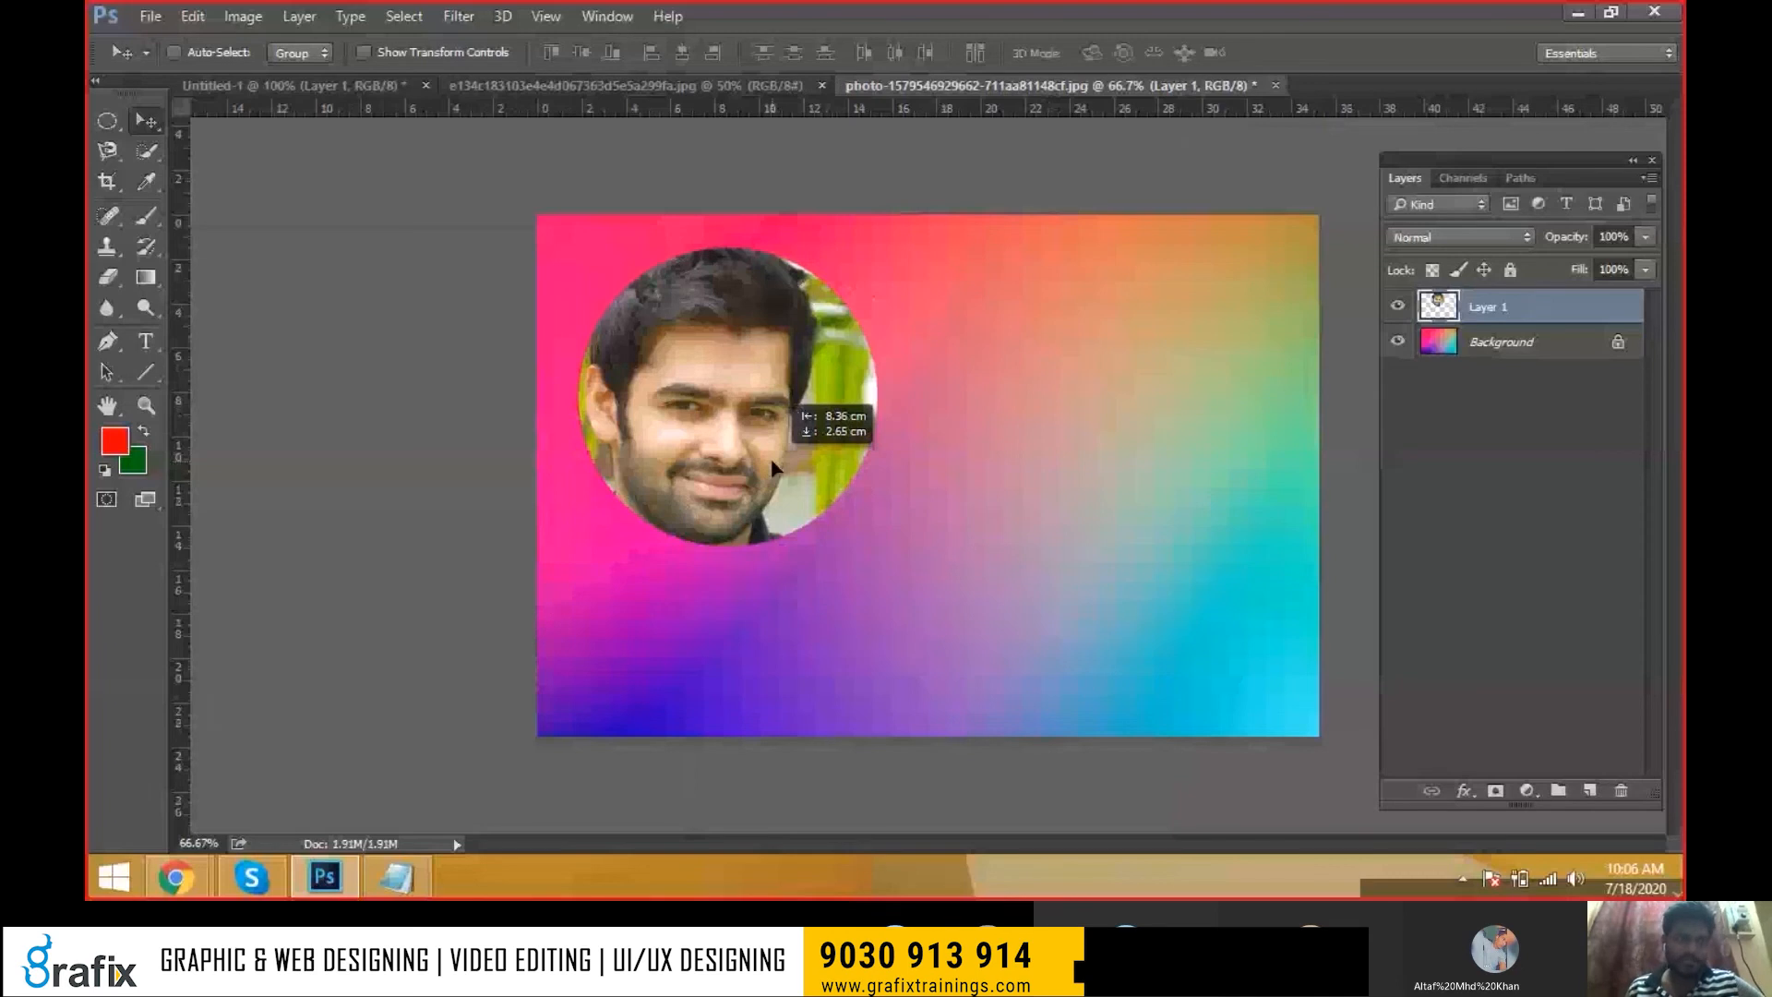
# Select the actor's head with a rectangular marquee and move it into the gradient image beside the circular cut-out
pyautogui.rightClick(107, 120)
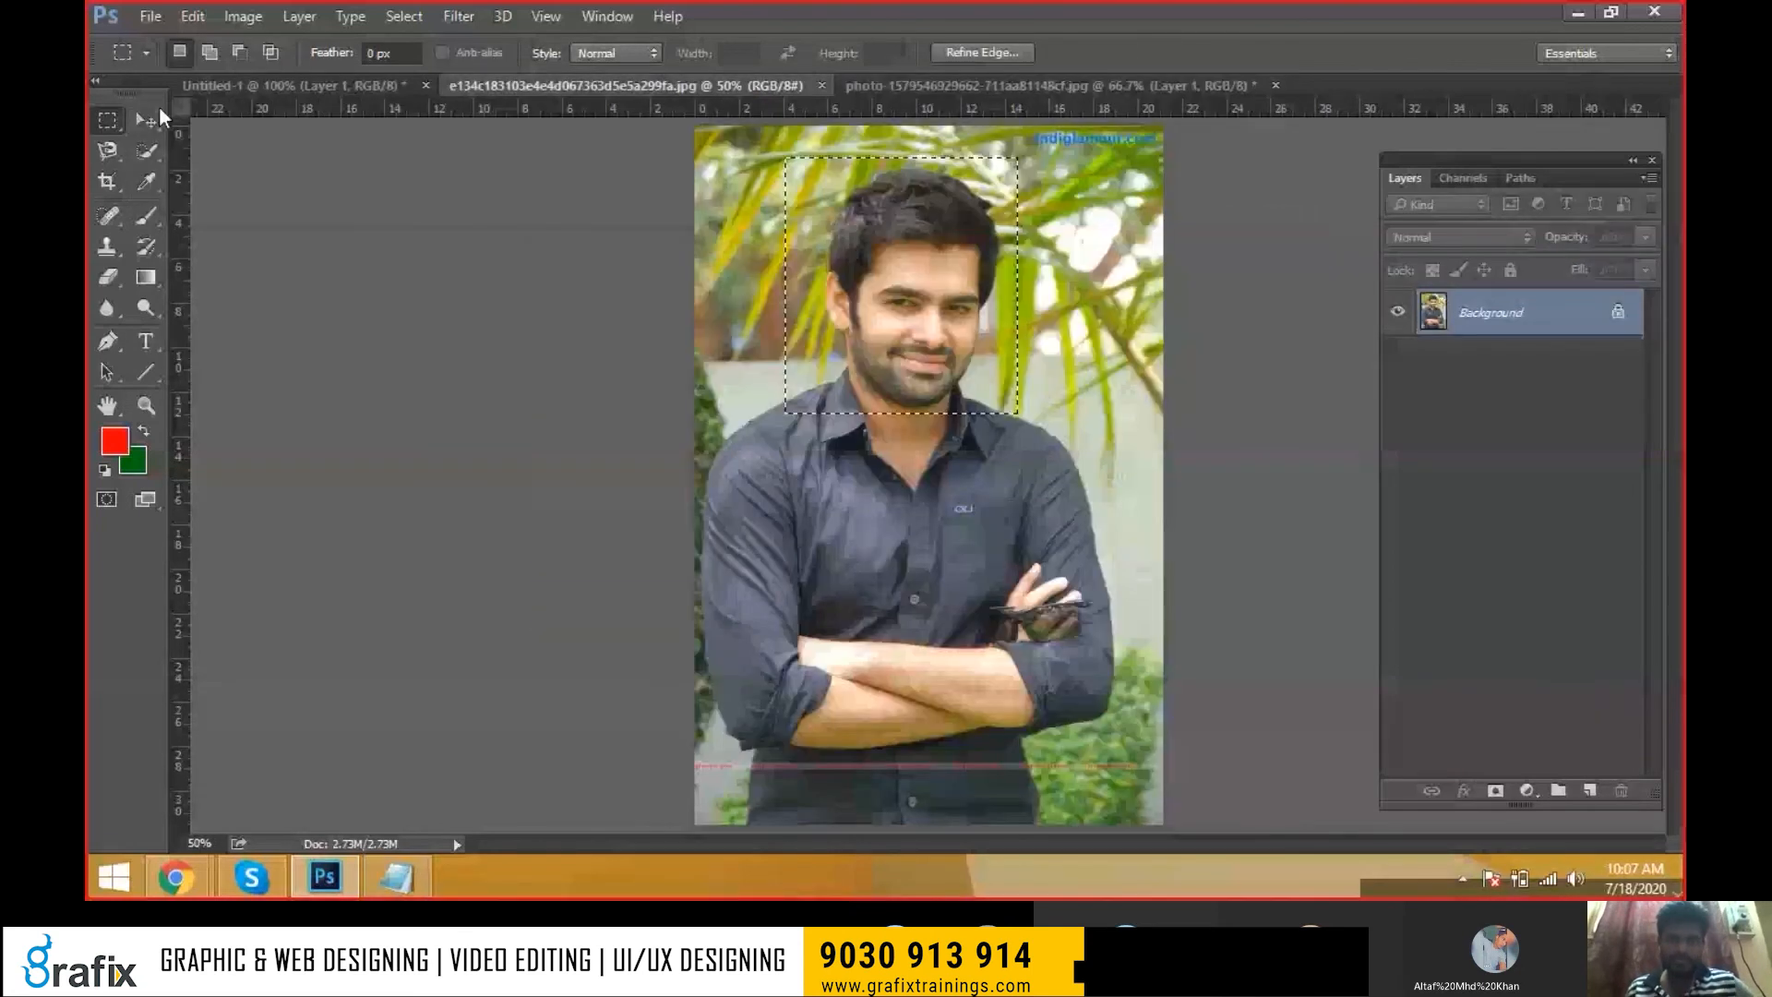
pyautogui.click(144, 120)
pyautogui.moveTo(943, 256); pyautogui.dragTo(752, 355)
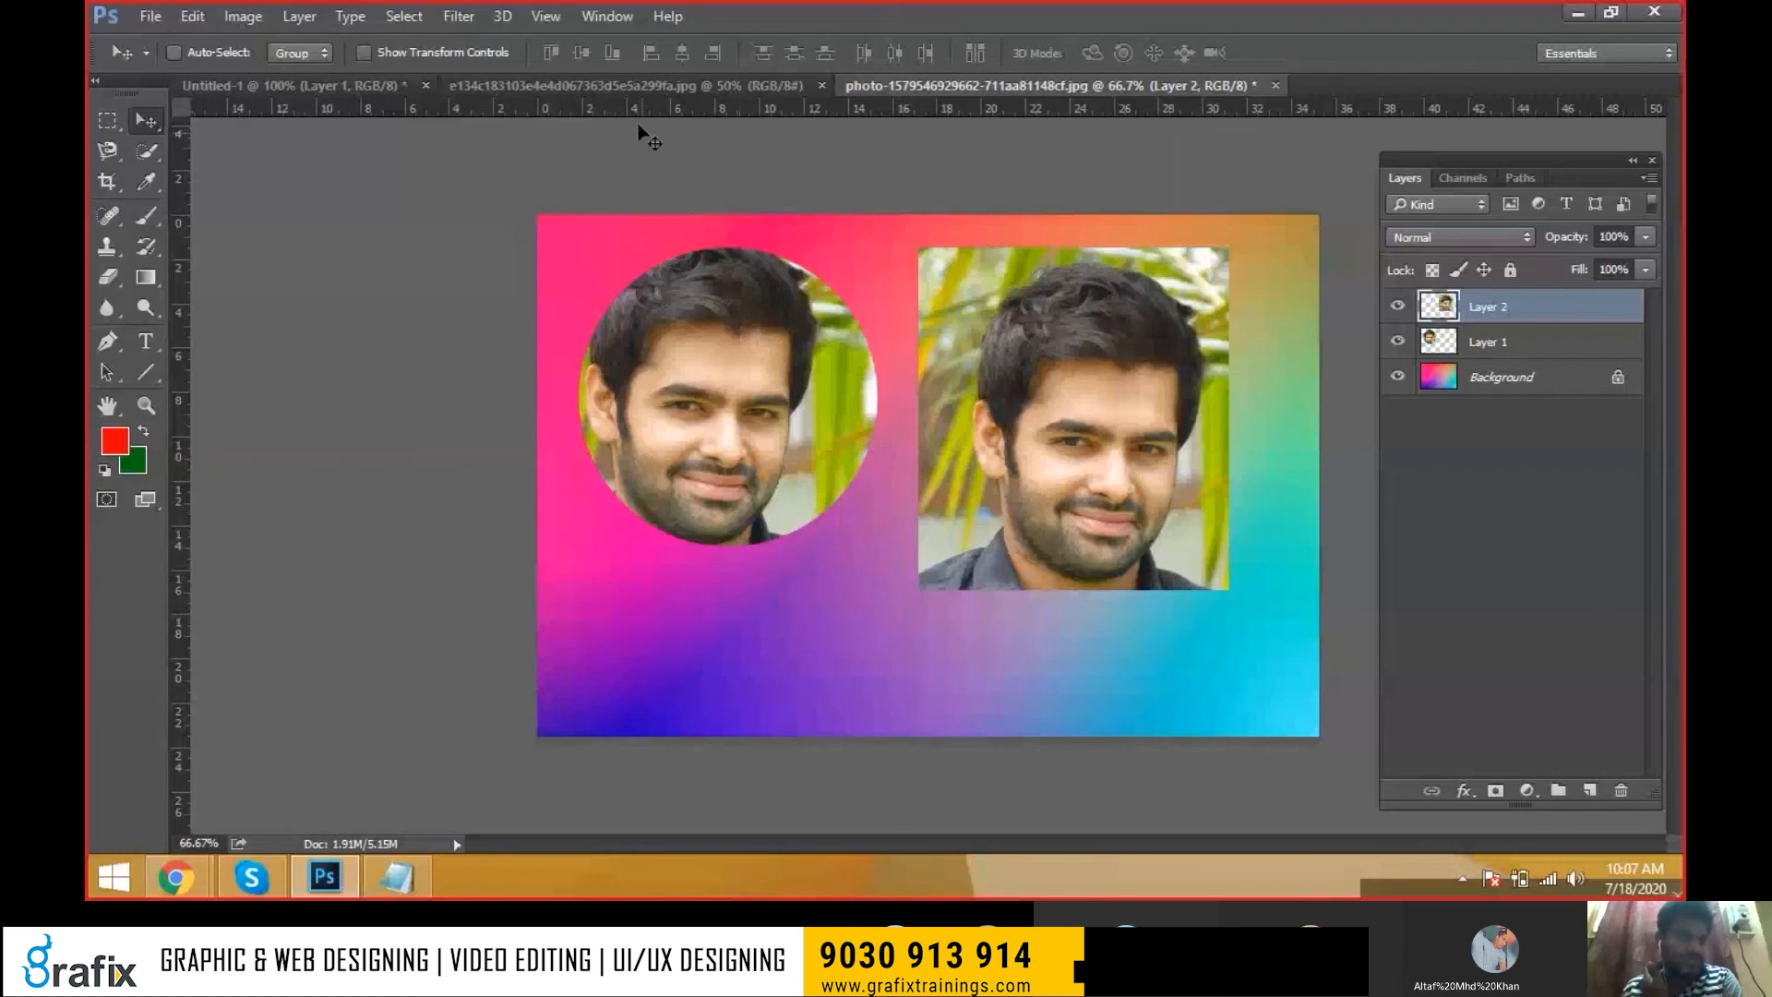
# Scale down the circular and rectangular face cut-outs with Free Transform and place them side by side near the gradient's upper left
pyautogui.click(627, 85)
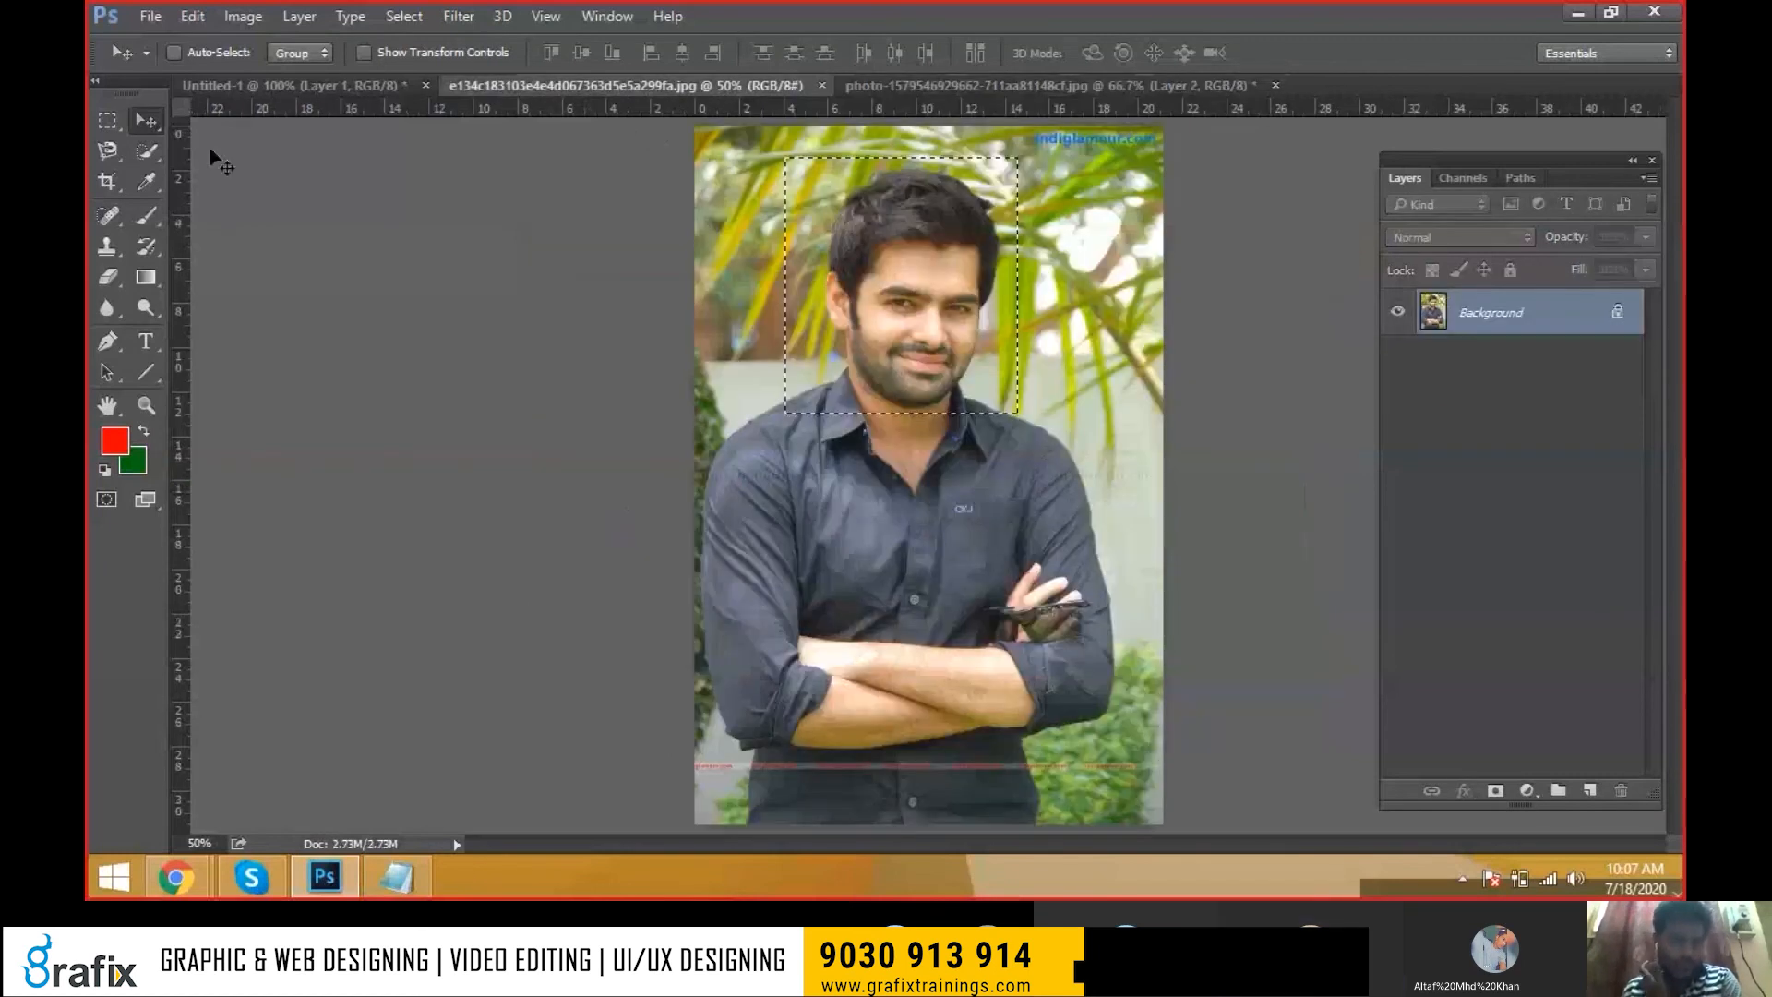
pyautogui.click(107, 121)
pyautogui.click(965, 86)
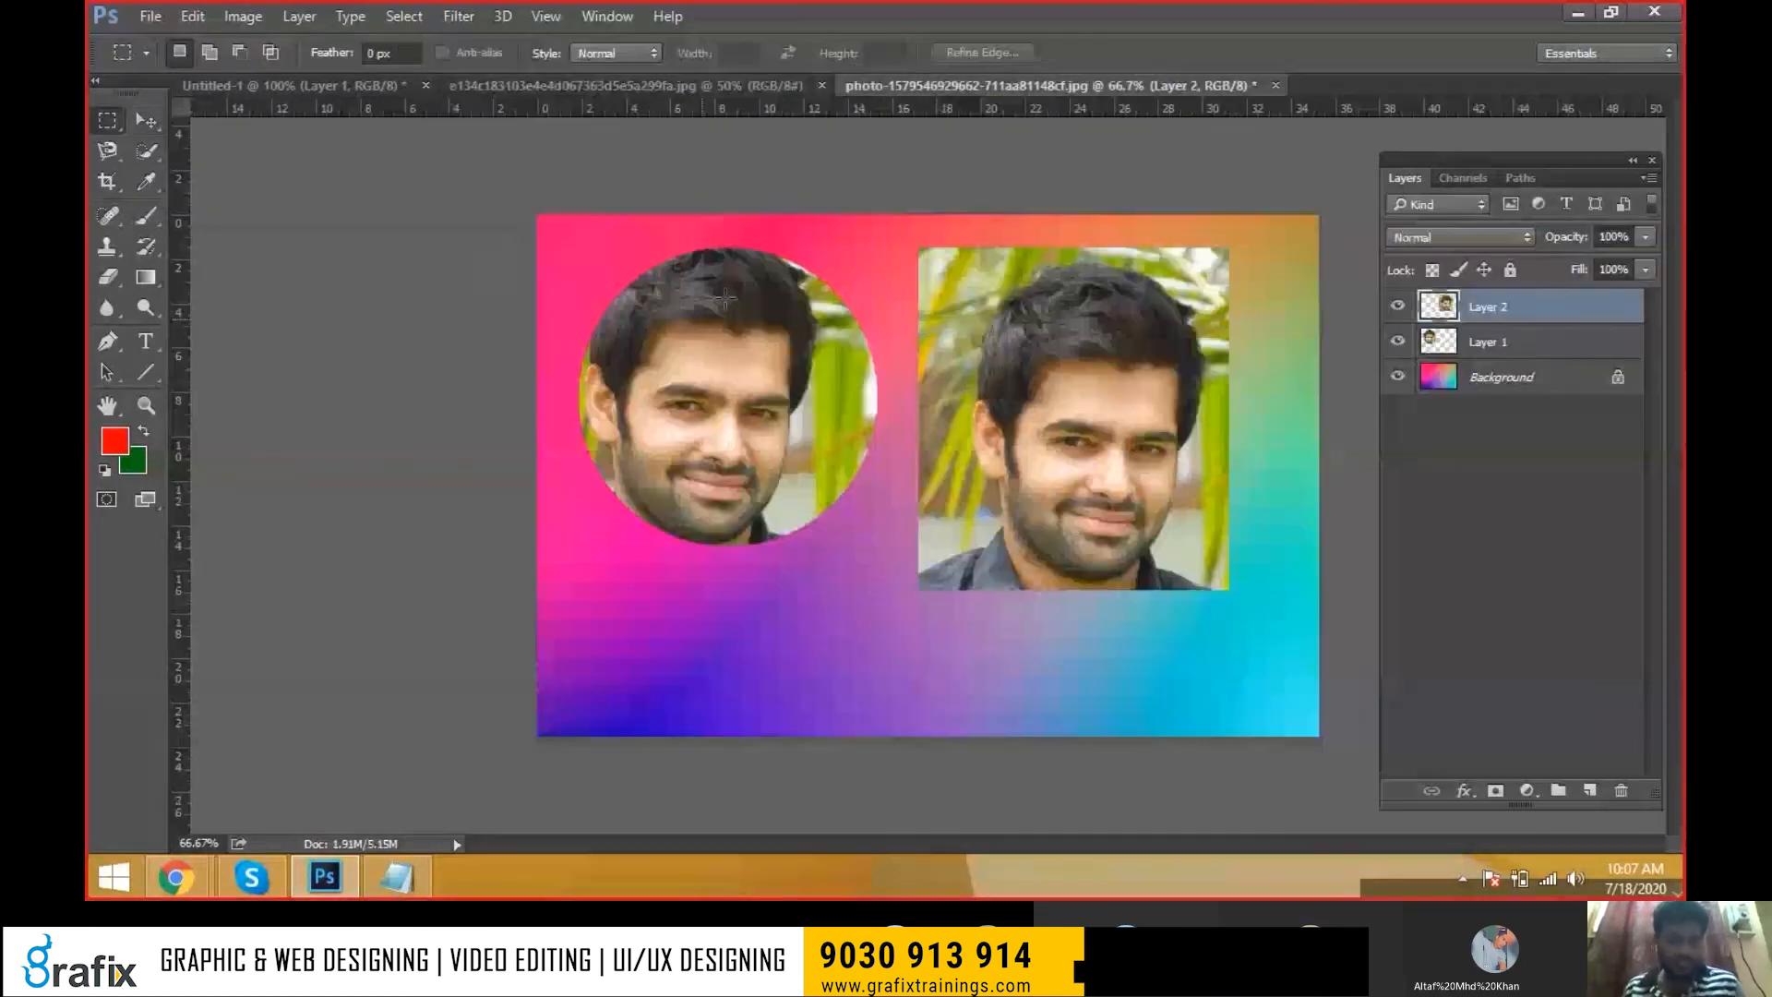
pyautogui.keyDown('ctrl'); pyautogui.click(793, 392); pyautogui.keyUp('ctrl')
pyautogui.hotkey('ctrl', 't')
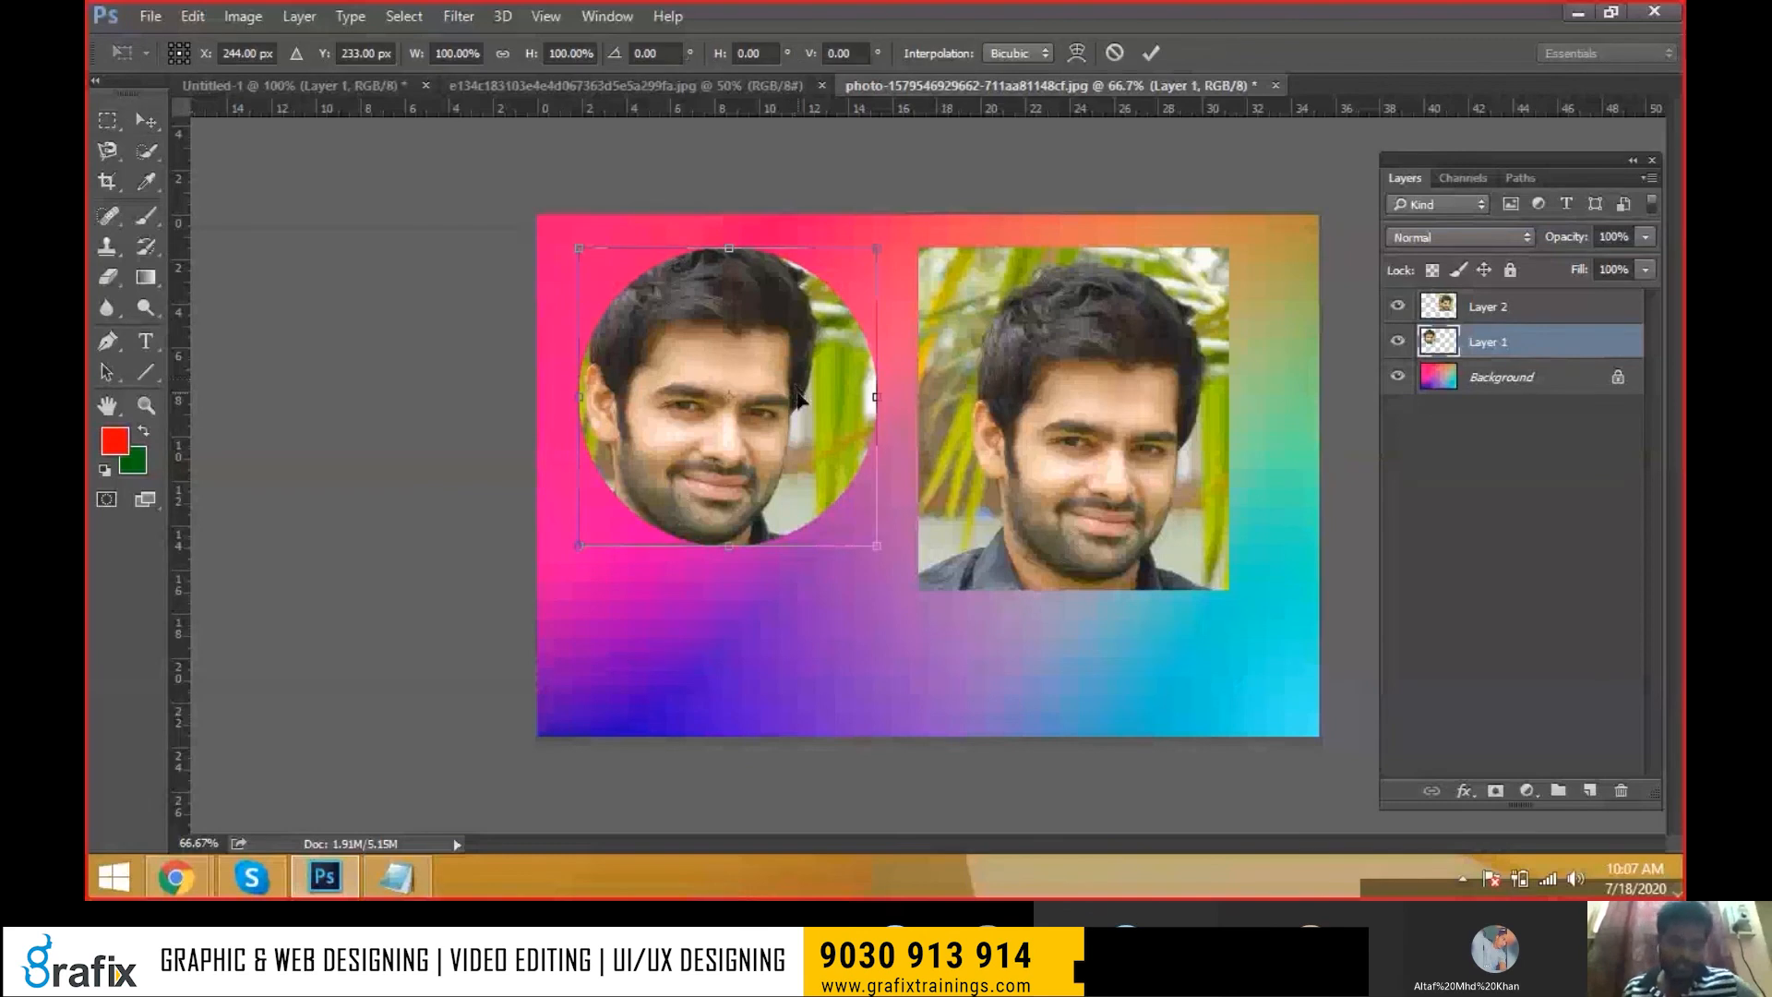
pyautogui.moveTo(877, 242); pyautogui.dragTo(849, 277)
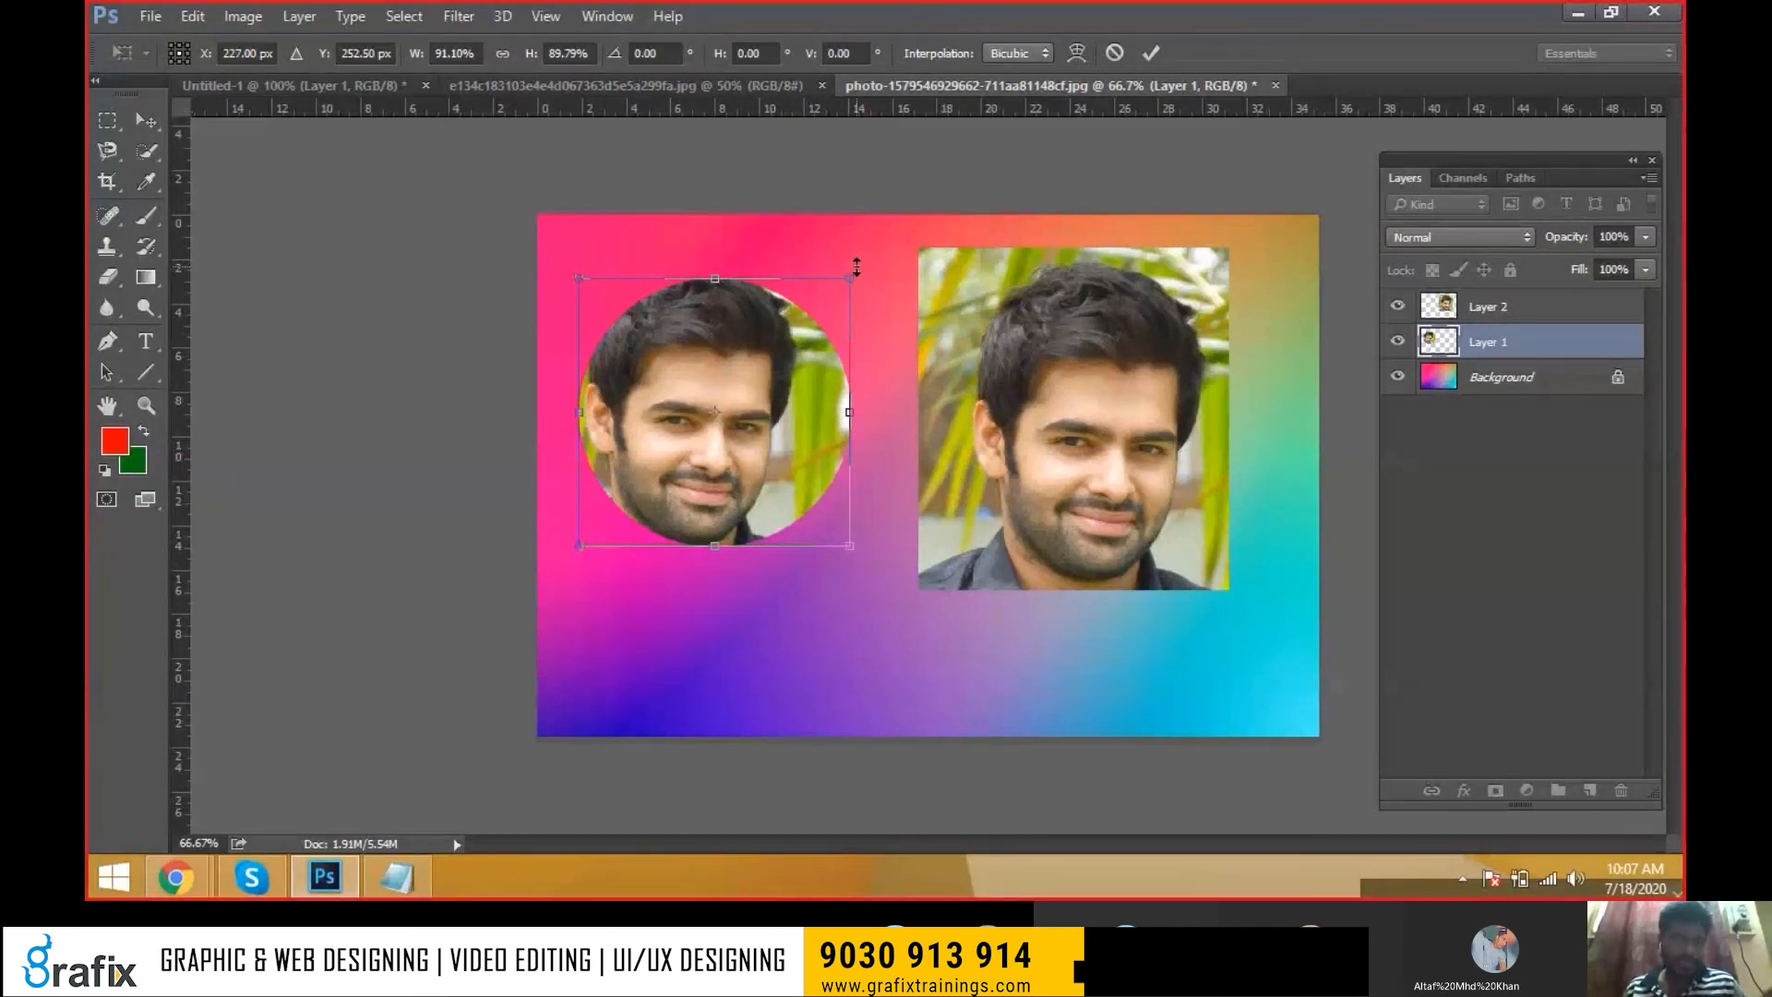
pyautogui.hotkey('ctrl', 'z')
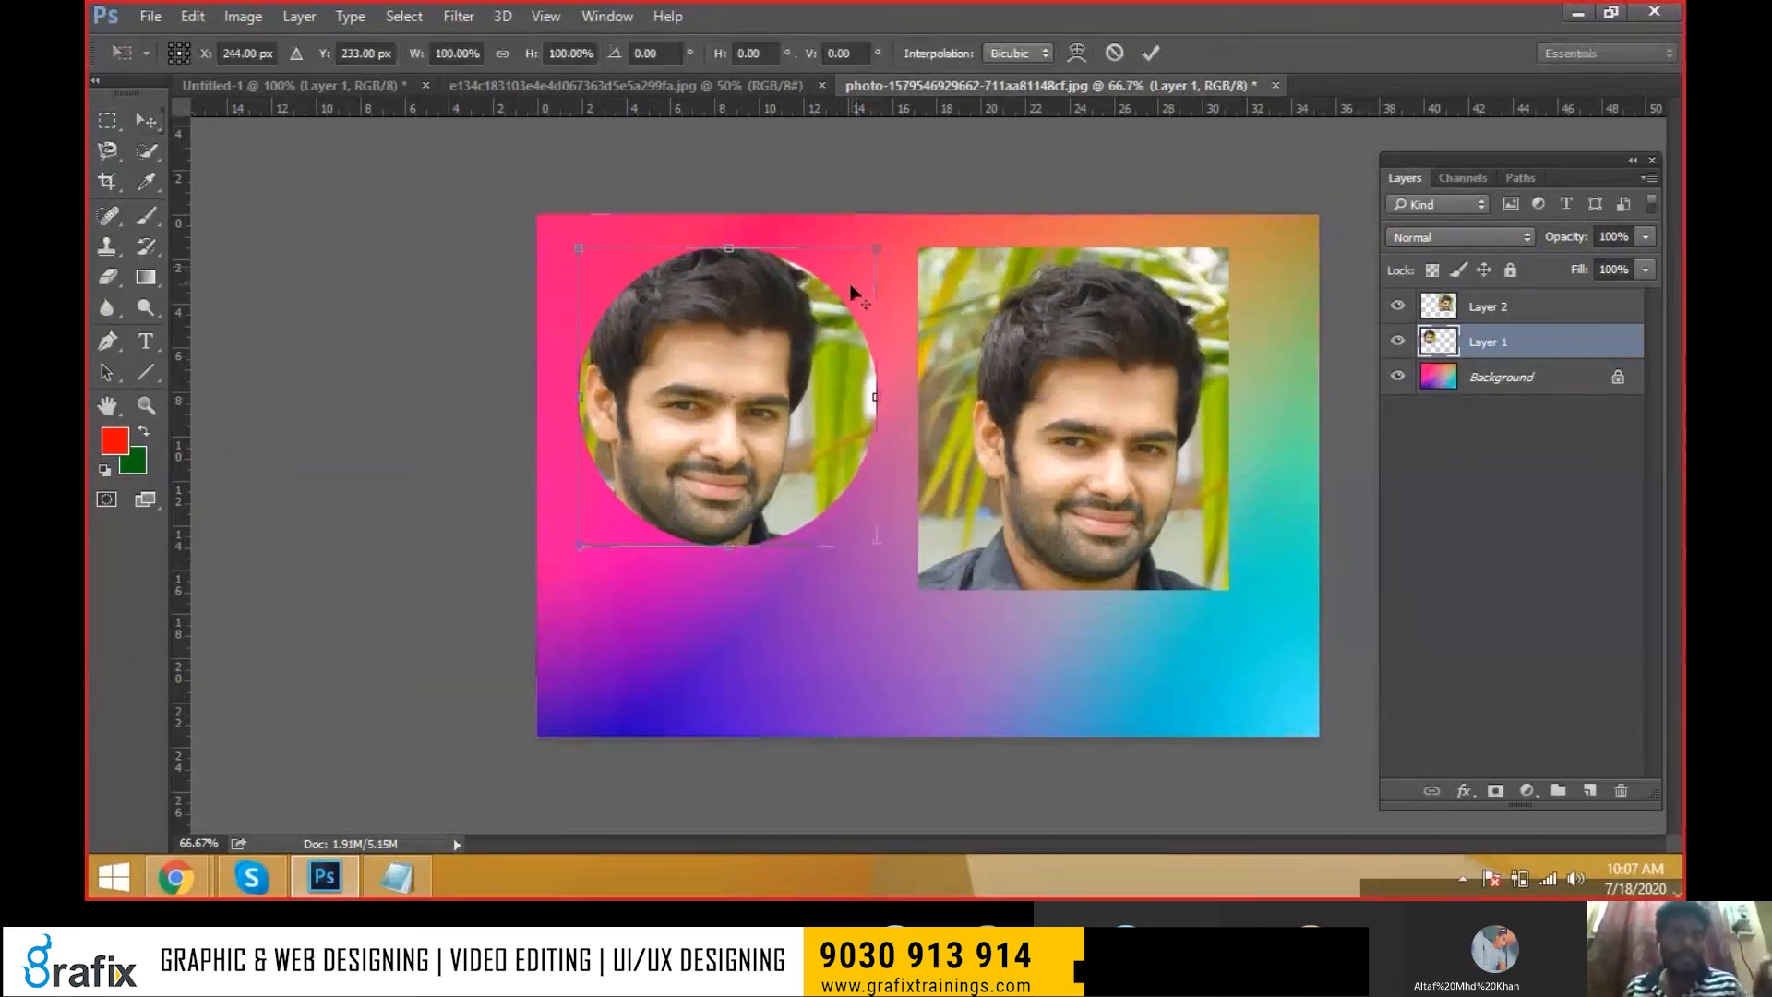
pyautogui.moveTo(874, 262); pyautogui.dragTo(818, 300)
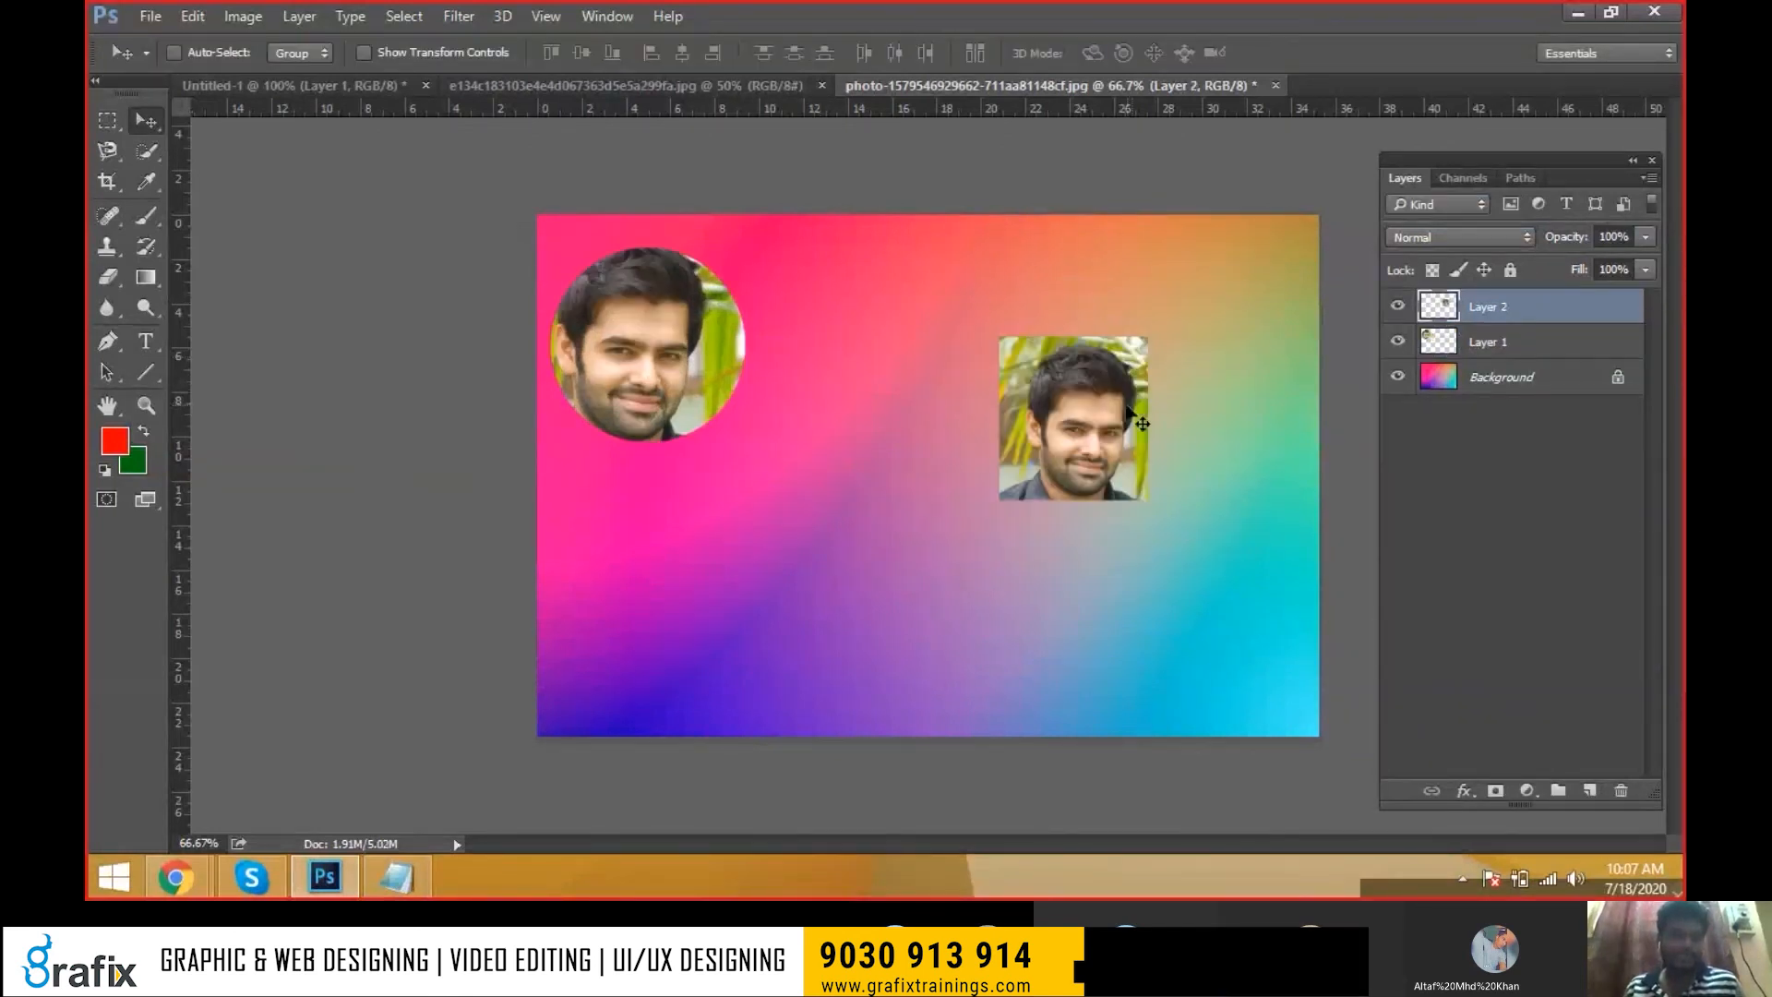
pyautogui.moveTo(1133, 410); pyautogui.dragTo(916, 341)
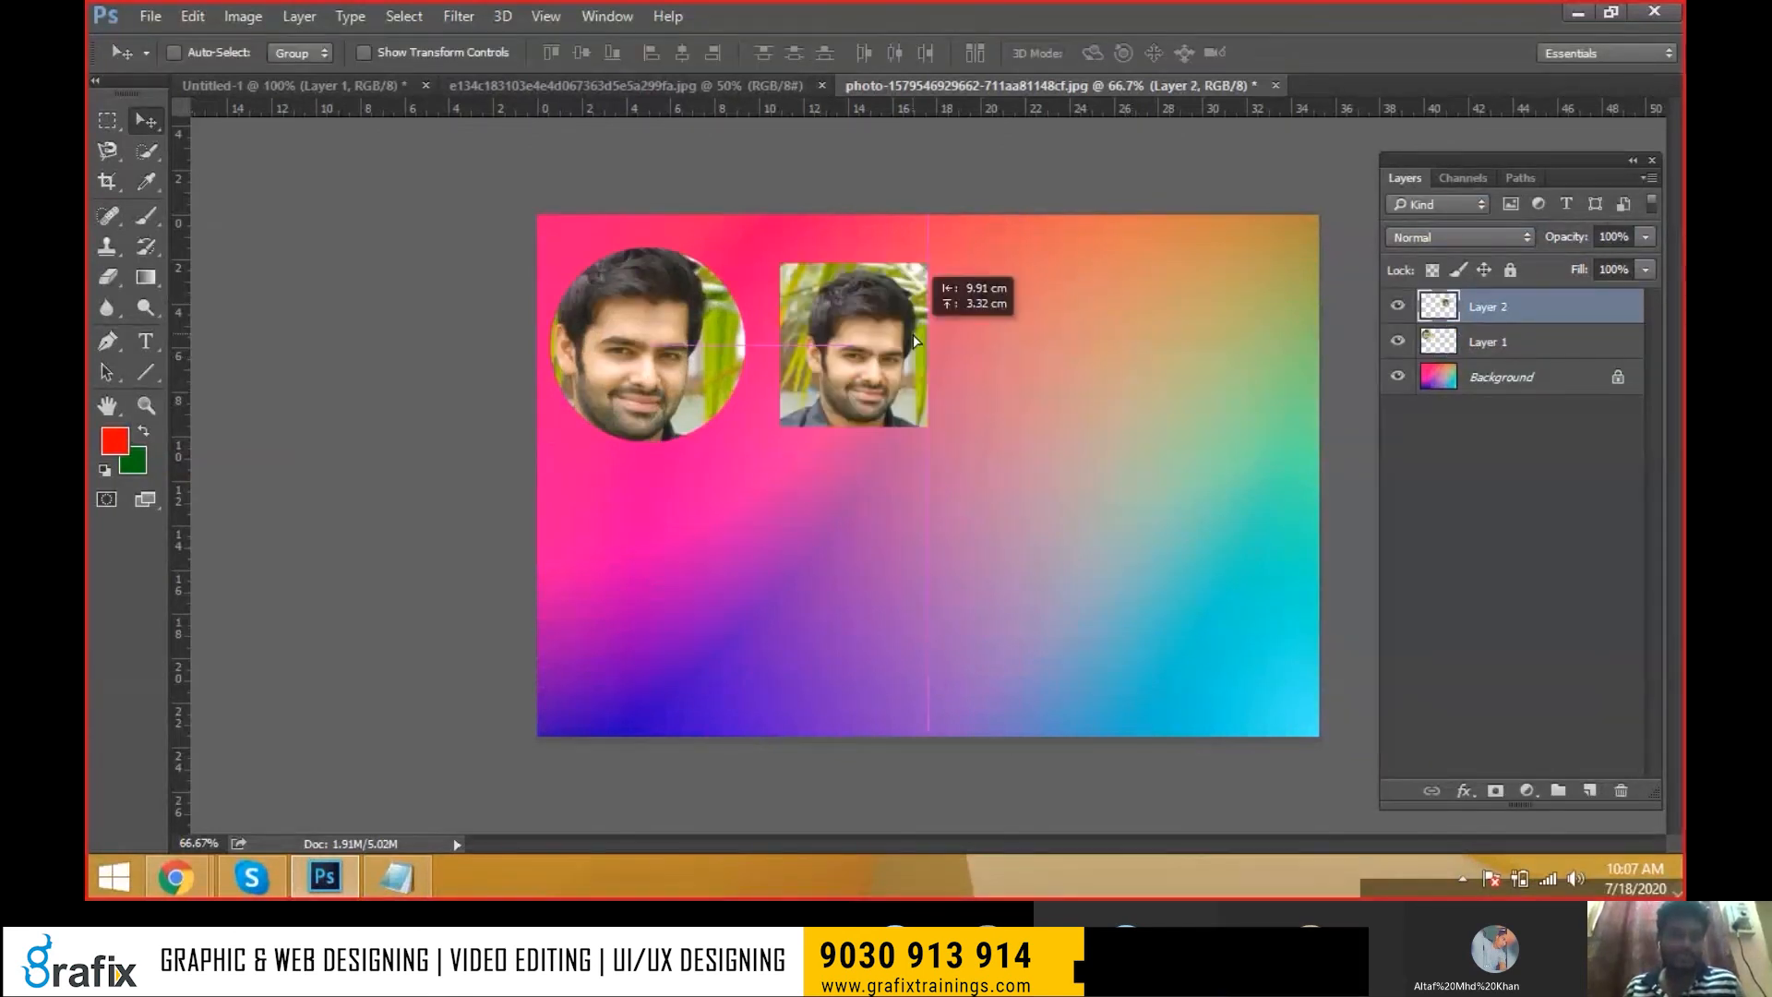
# Clear the rectangular selection in the actor portrait and compare the photo with the gradient composition
pyautogui.click(646, 84)
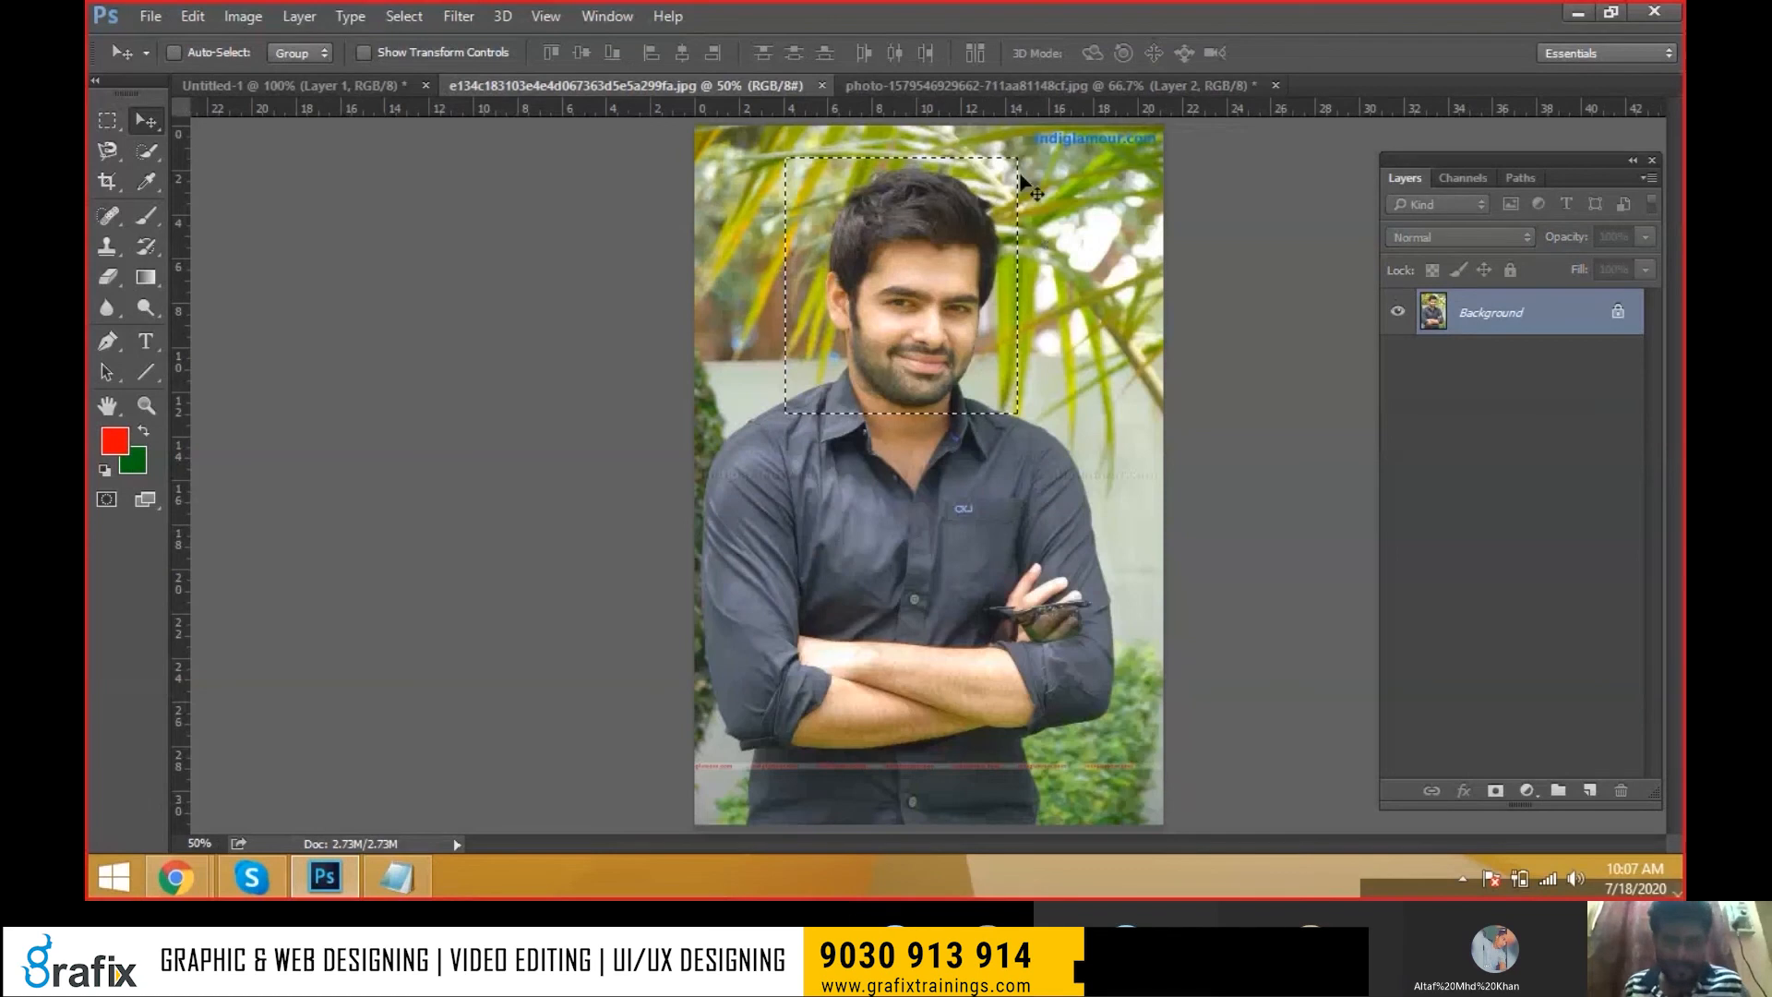
pyautogui.click(995, 87)
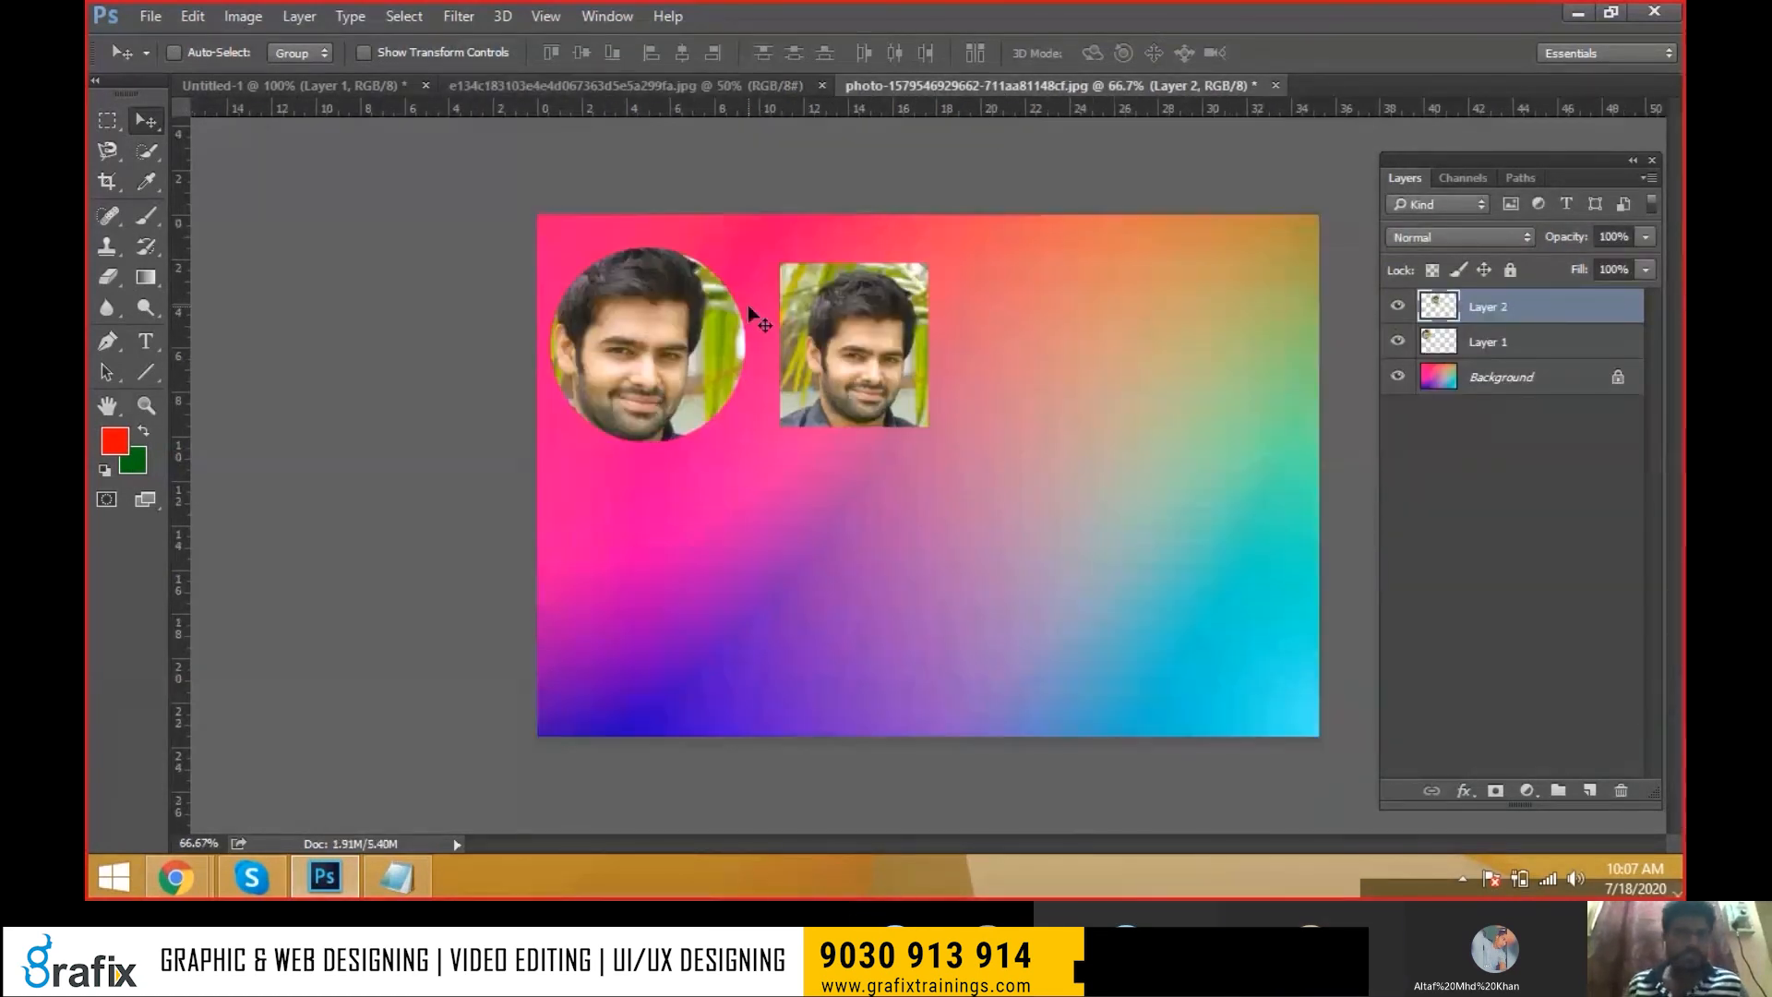
pyautogui.click(728, 88)
pyautogui.hotkey('ctrl', 'd')
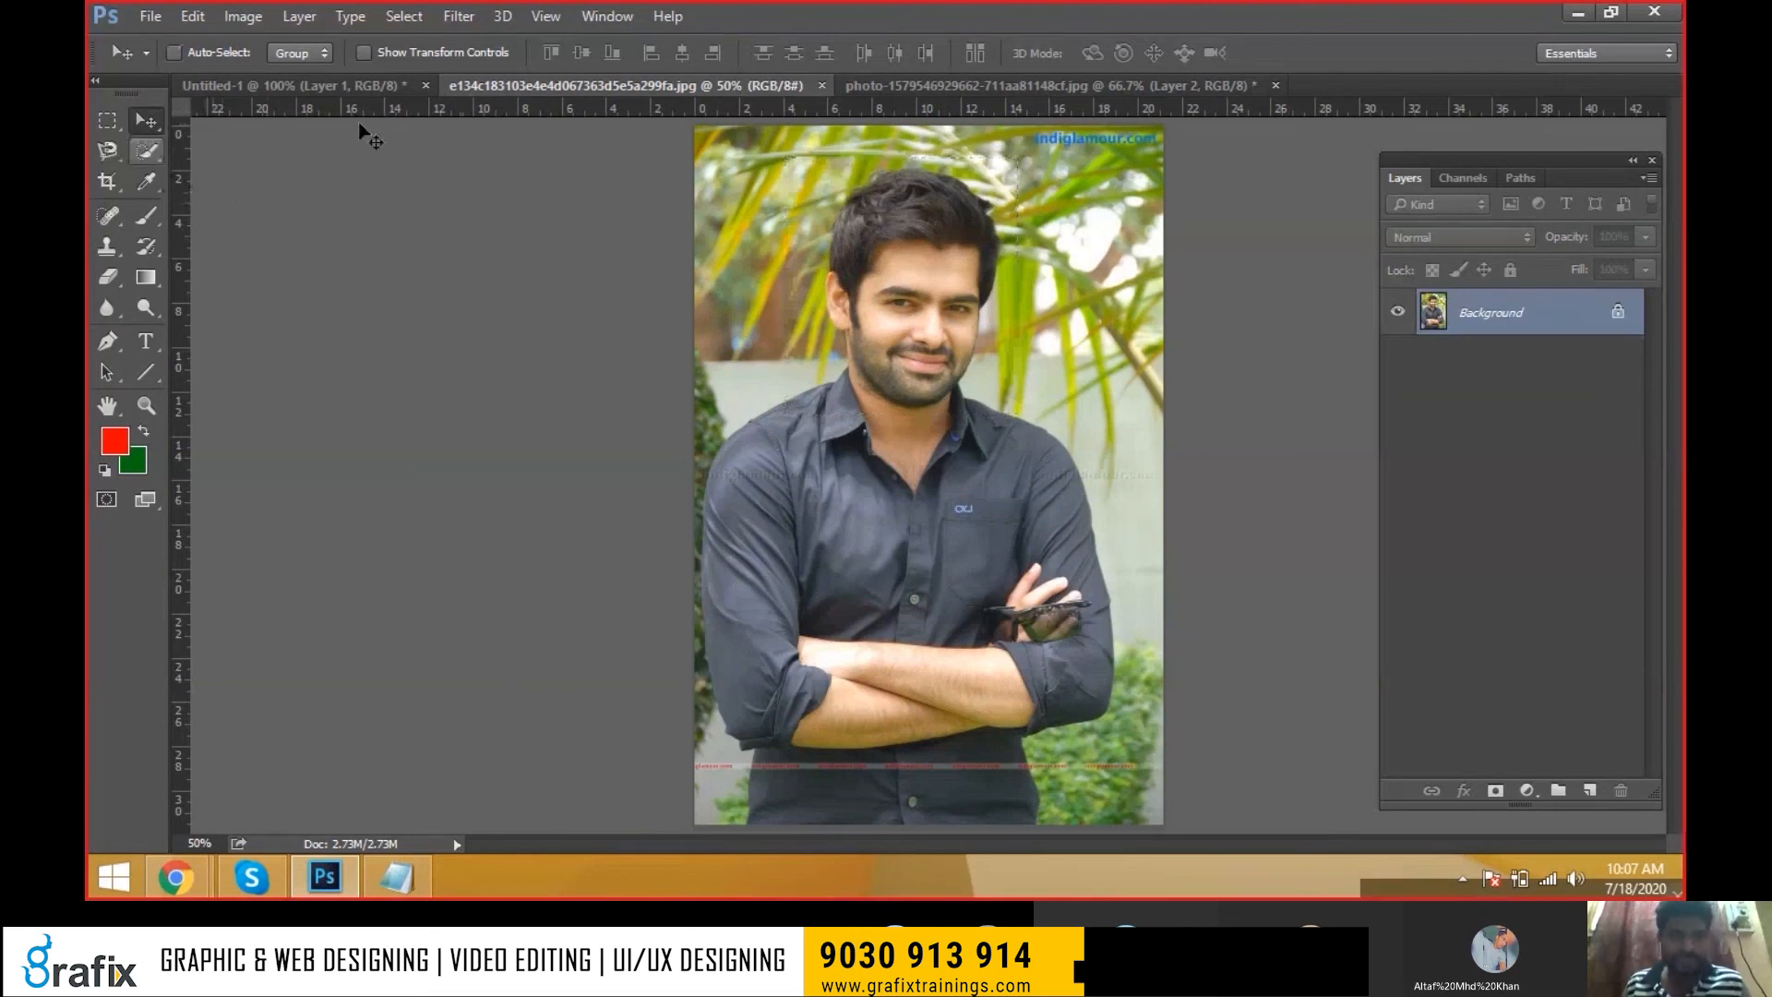
pyautogui.click(949, 88)
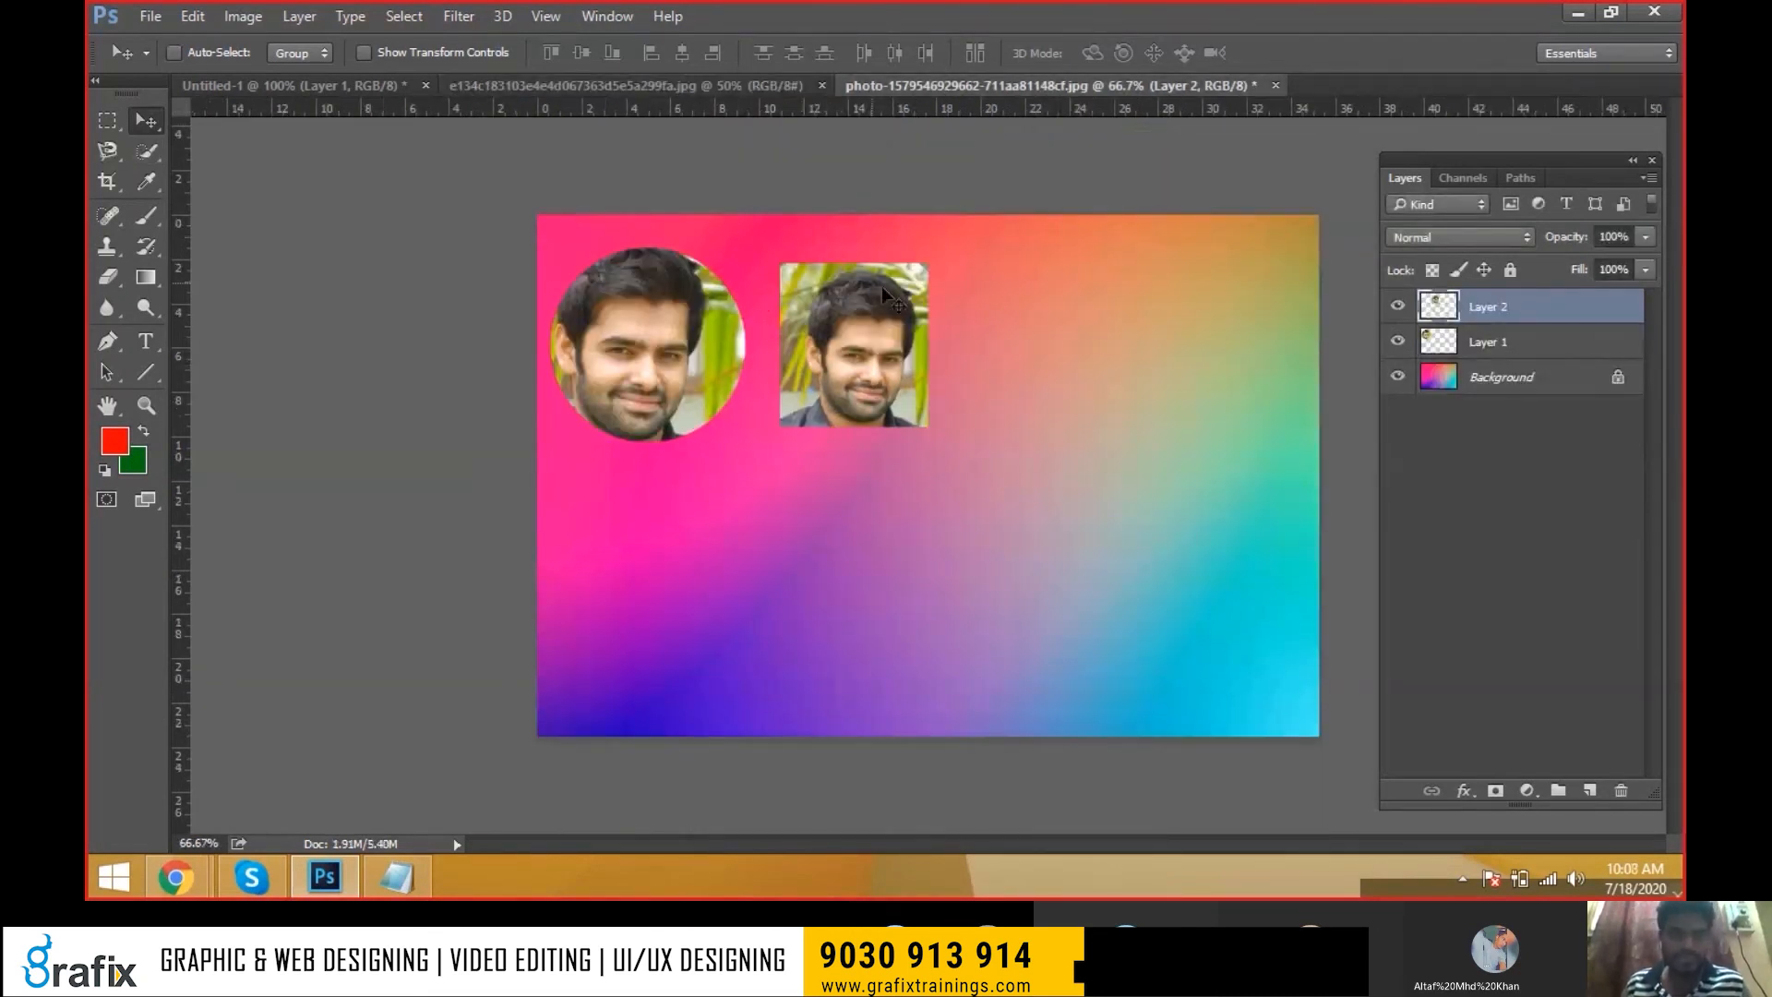
pyautogui.click(709, 86)
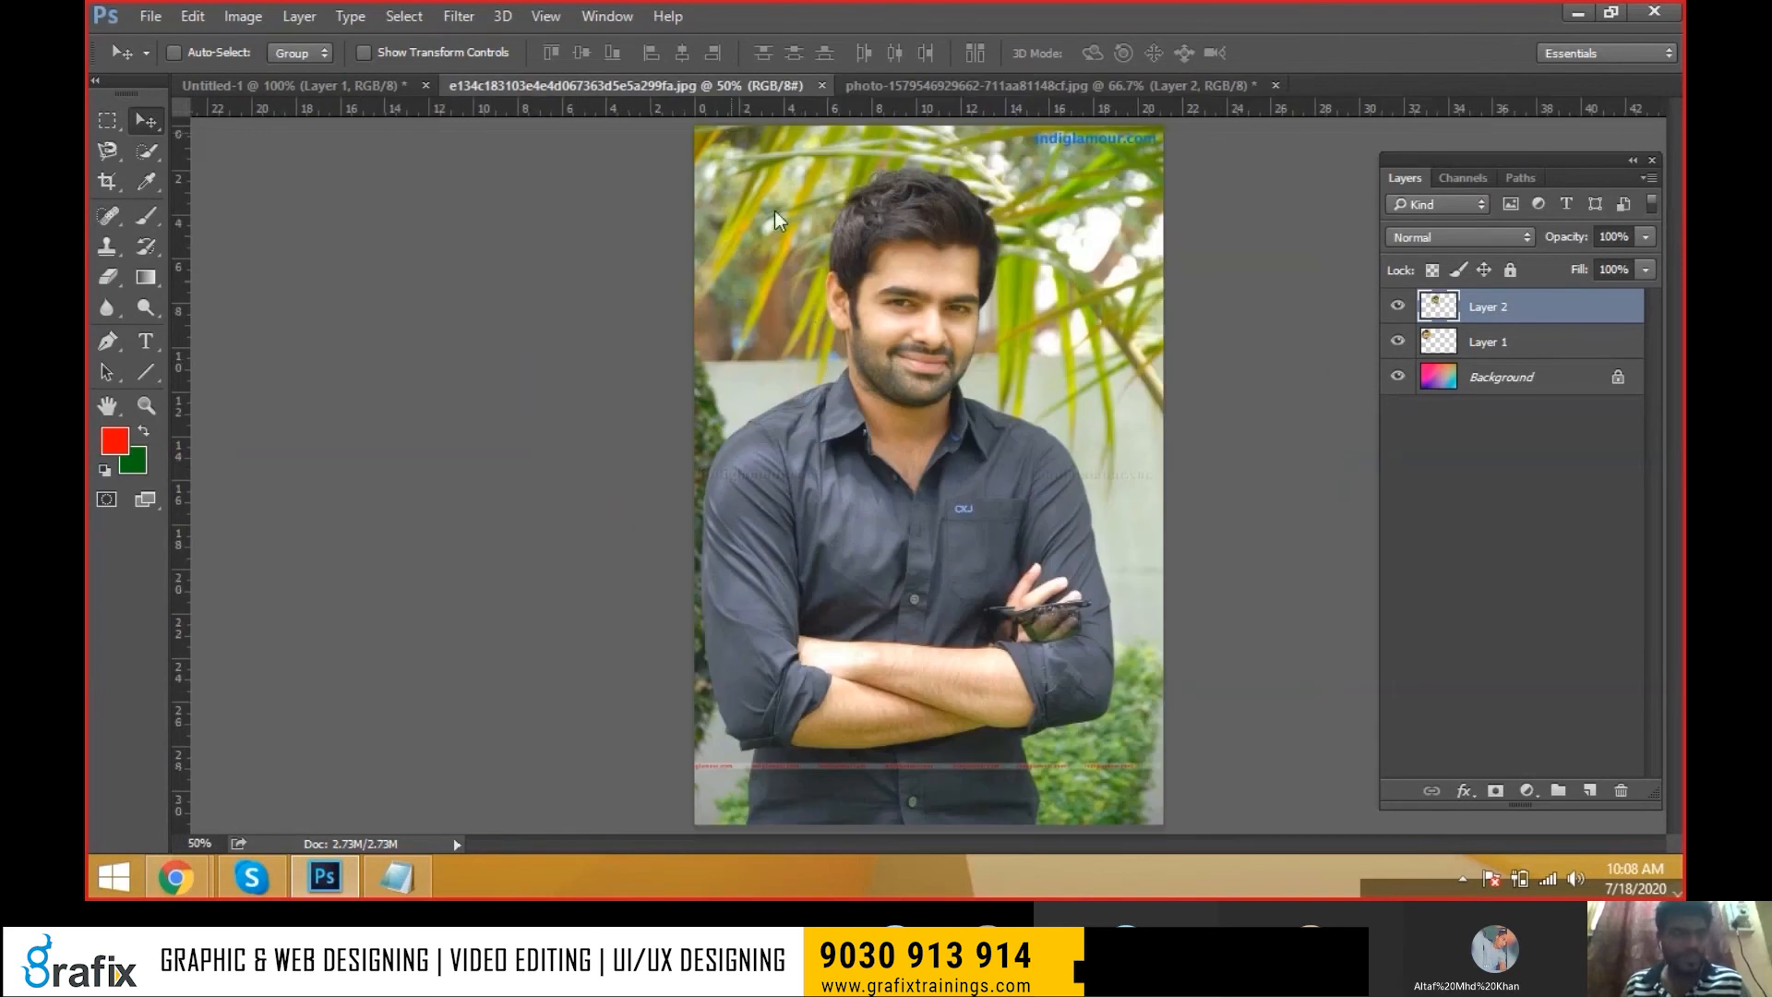
# Draw a circular marquee around the face in the portrait and feather the selection by 5 pixels
pyautogui.rightClick(107, 121)
pyautogui.click(169, 141)
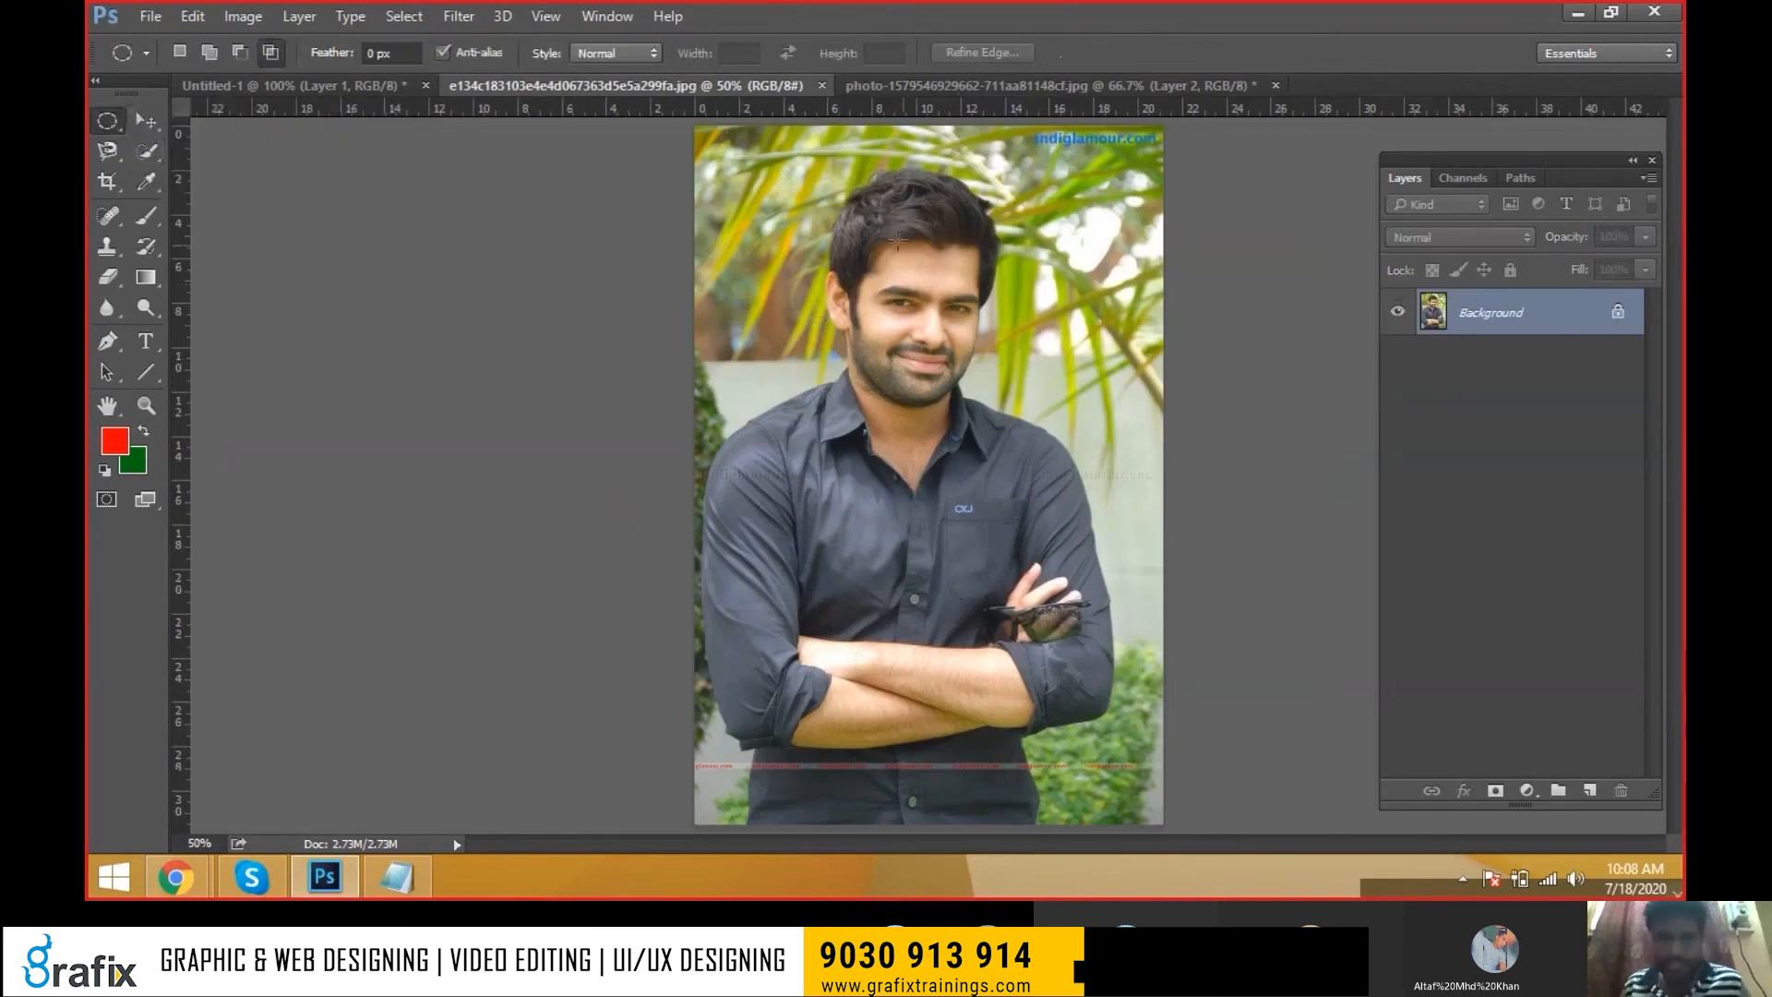
pyautogui.moveTo(806, 202); pyautogui.dragTo(1015, 414)
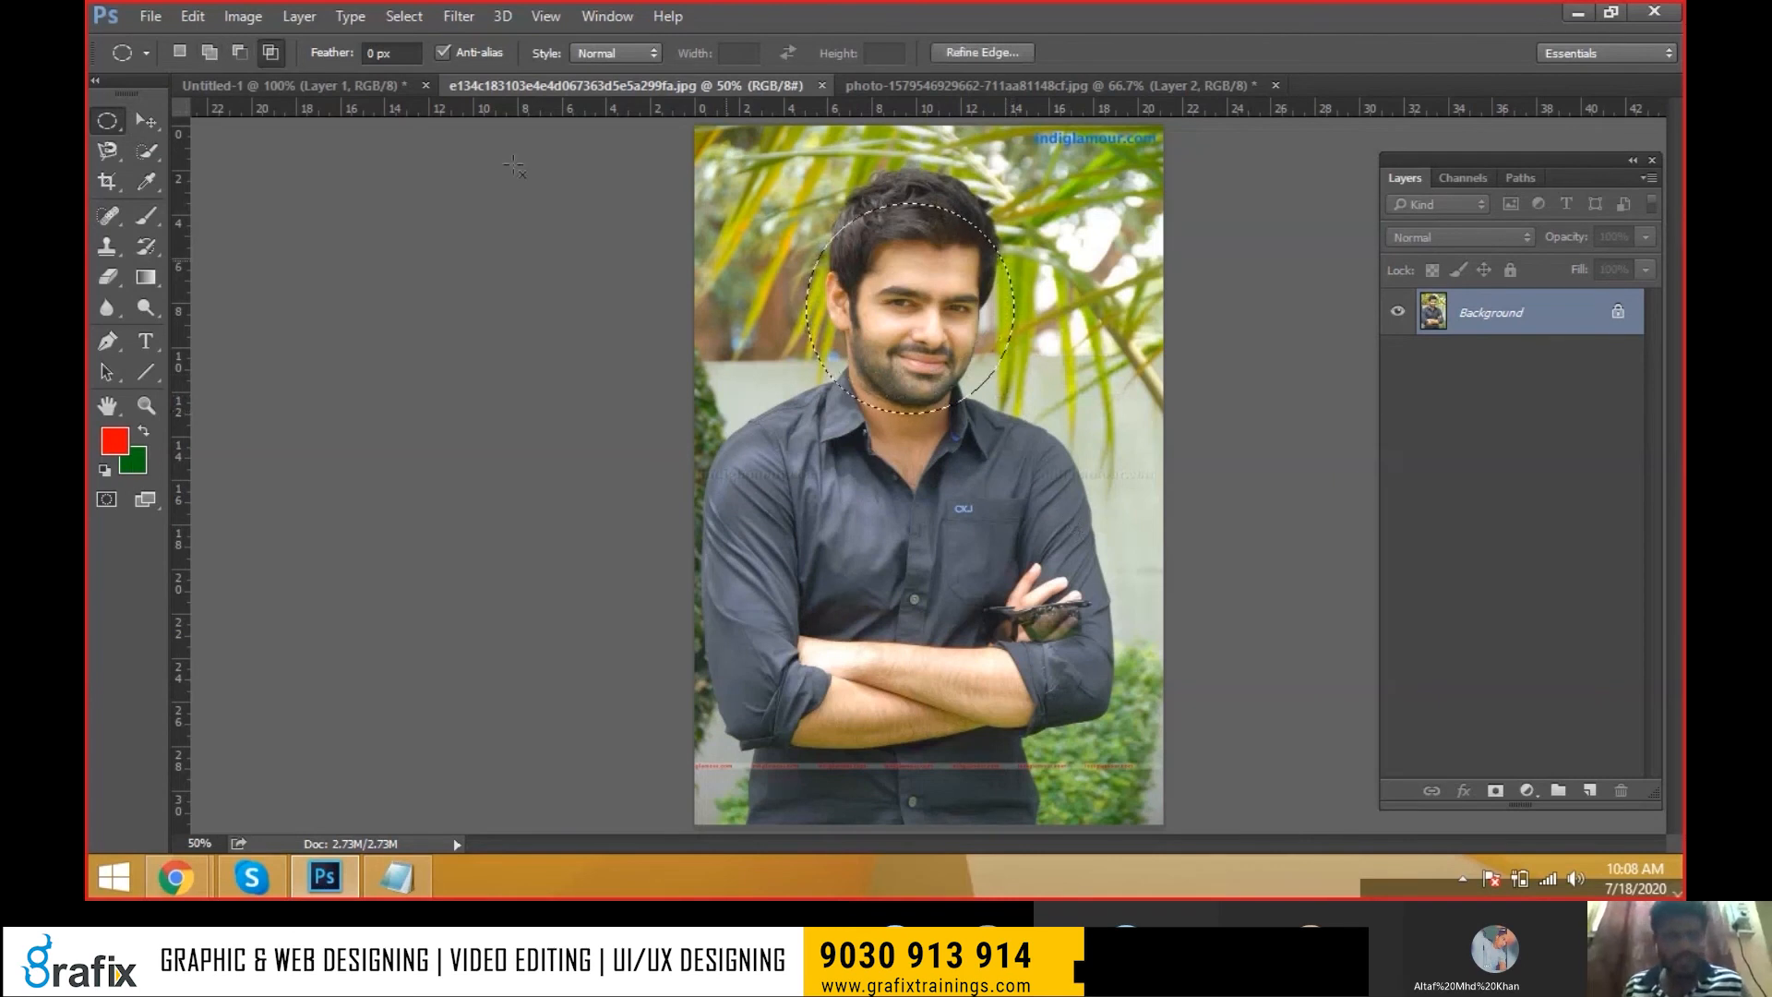
pyautogui.click(404, 16)
pyautogui.moveTo(489, 319)
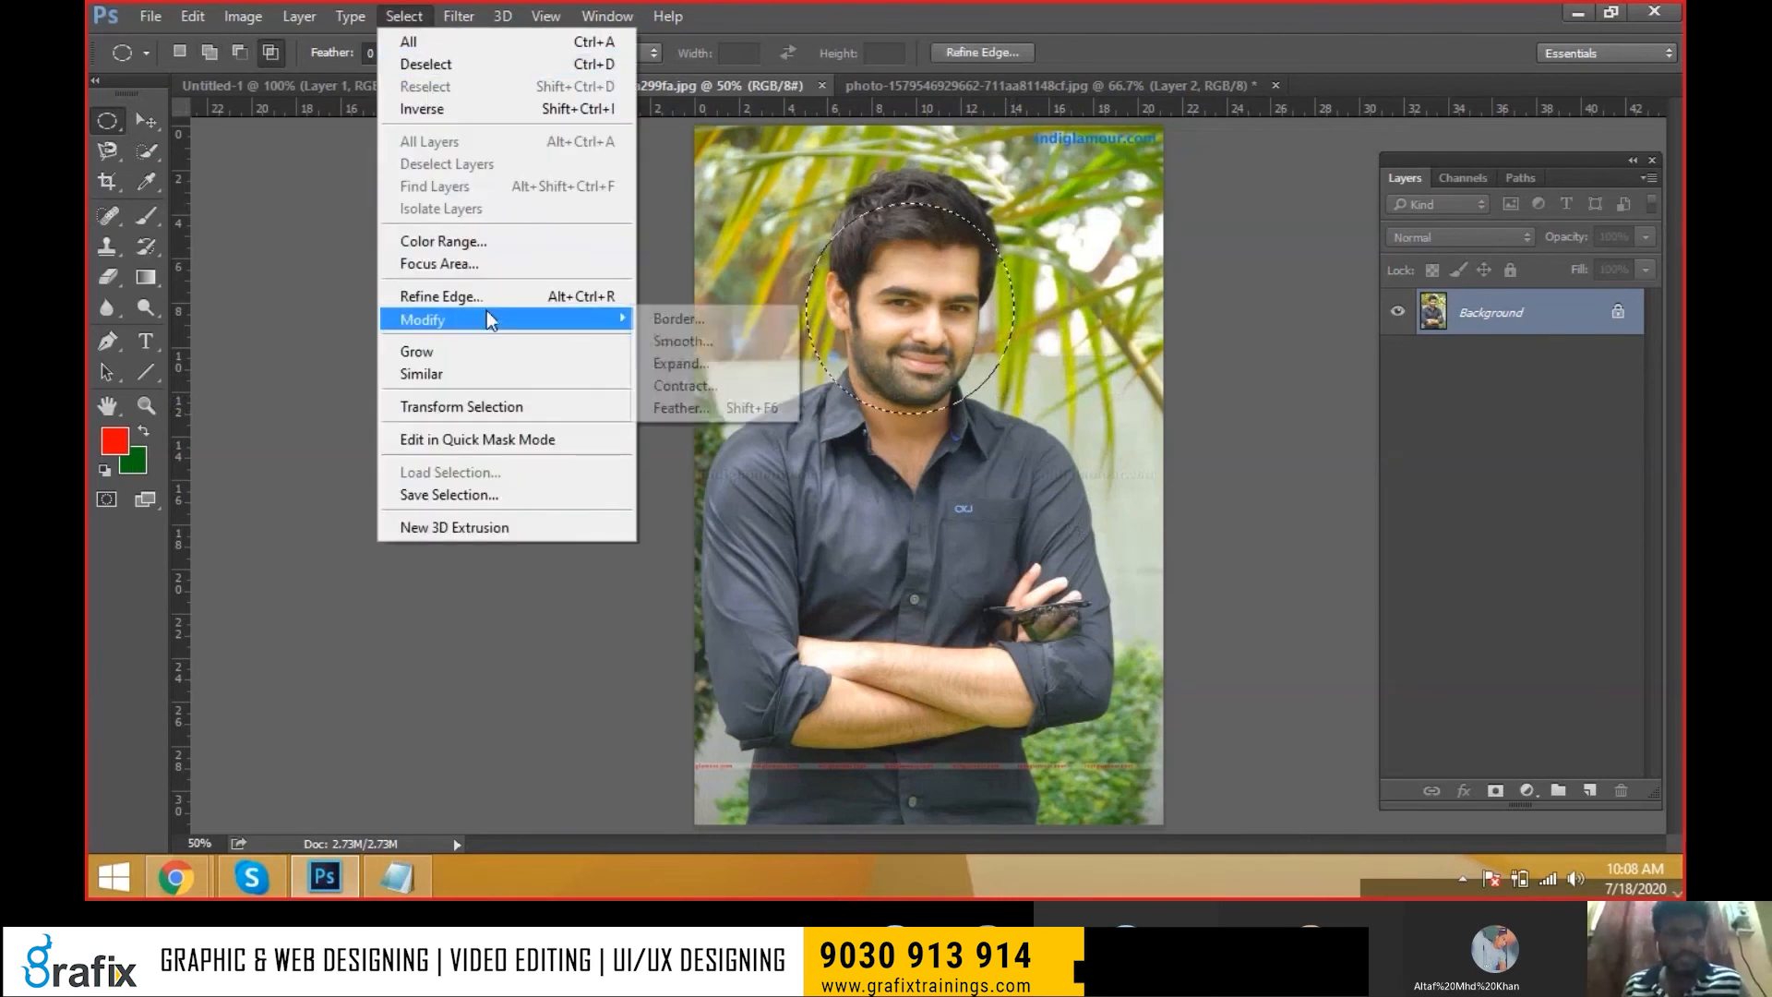
pyautogui.click(681, 407)
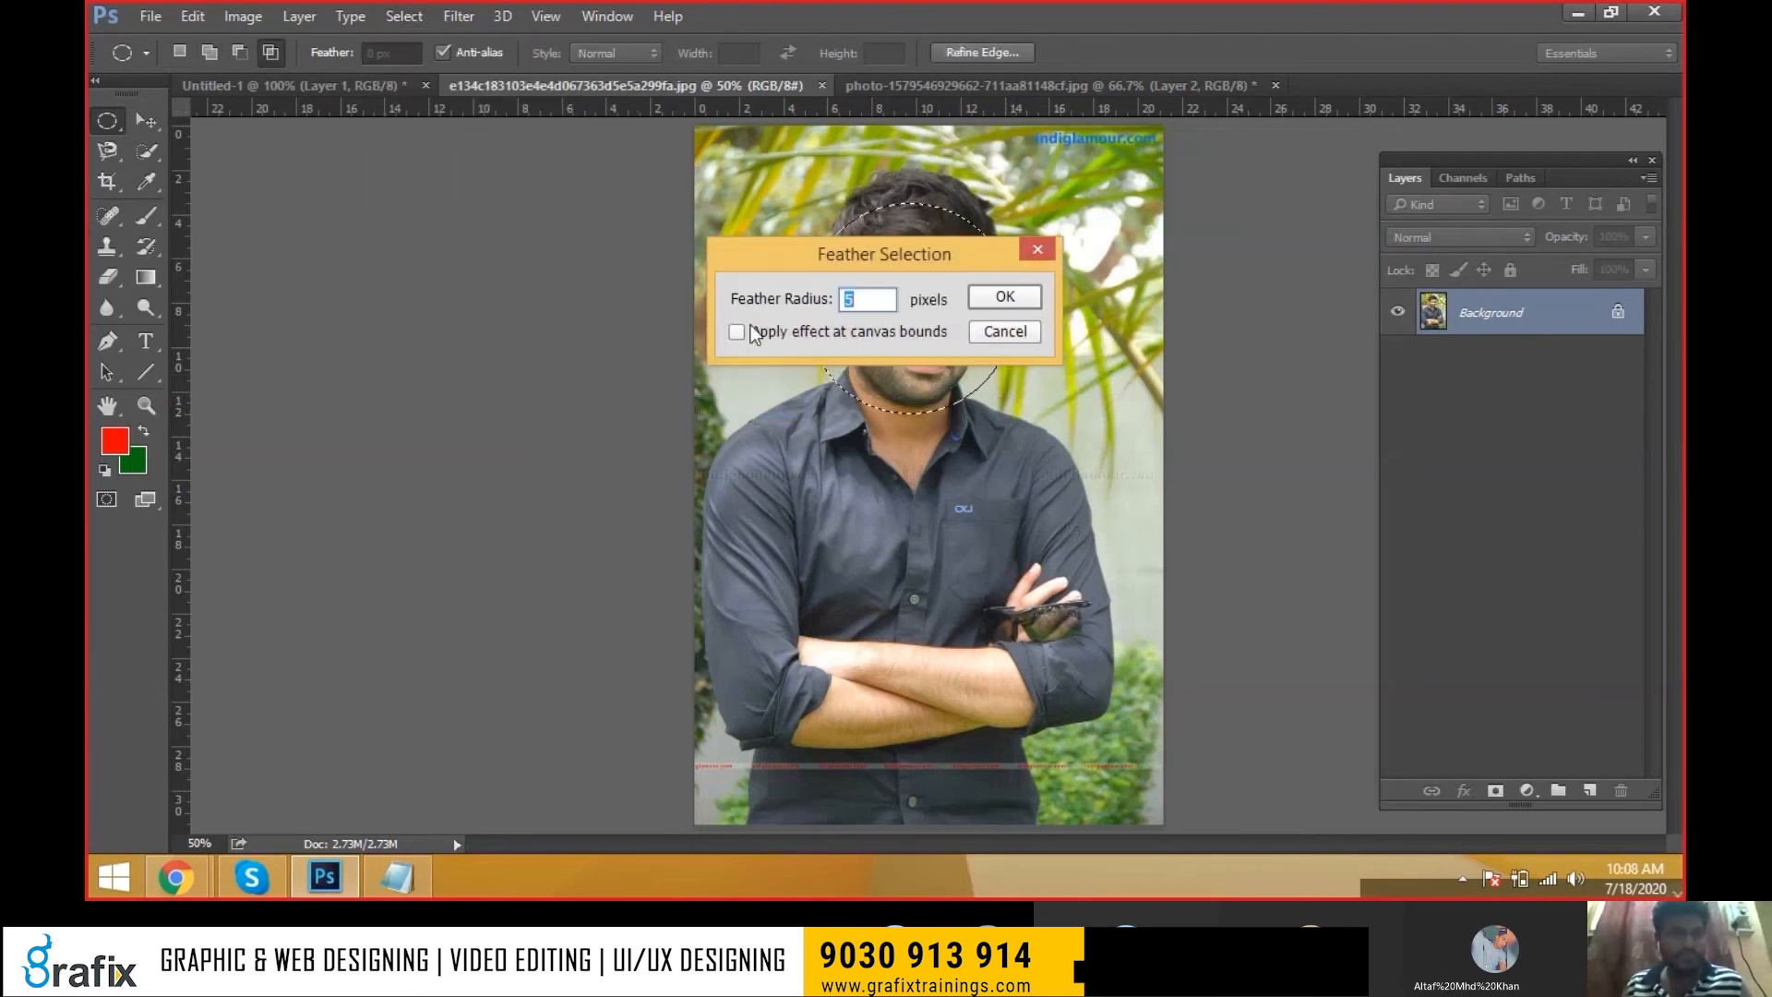
pyautogui.click(1005, 296)
# Feather the circular face selection a second time with a radius of 5 pixels
pyautogui.click(404, 15)
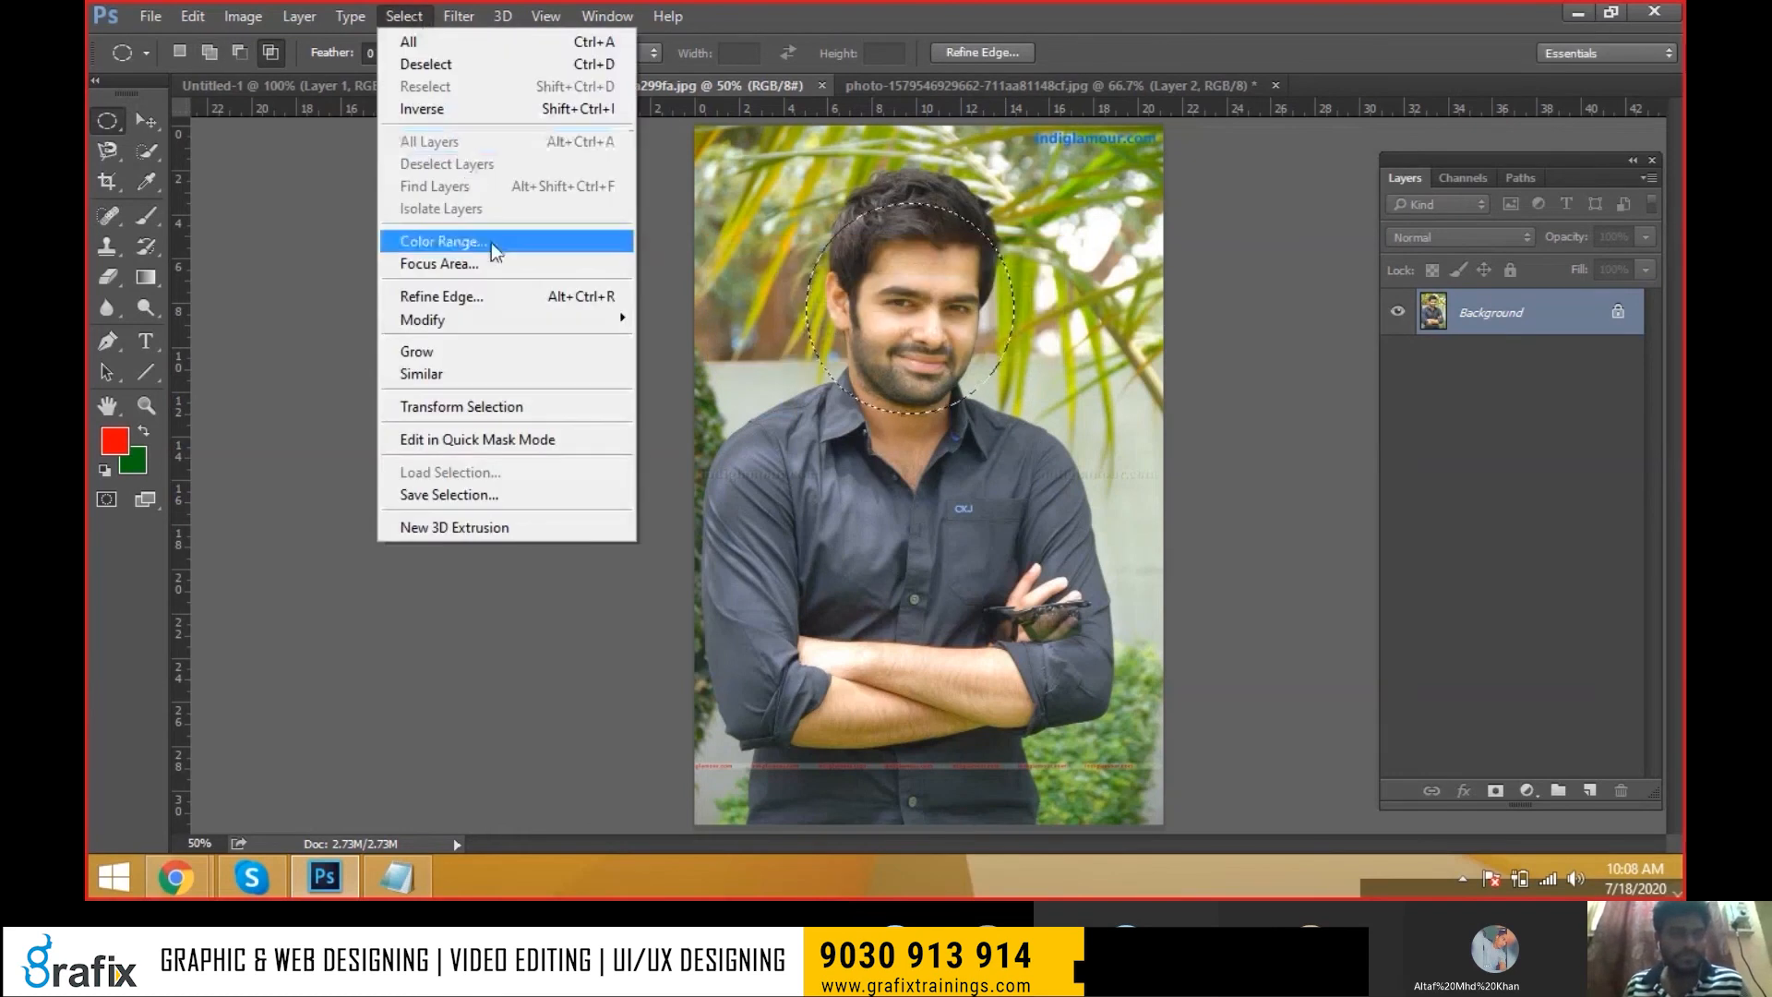
pyautogui.moveTo(522, 320)
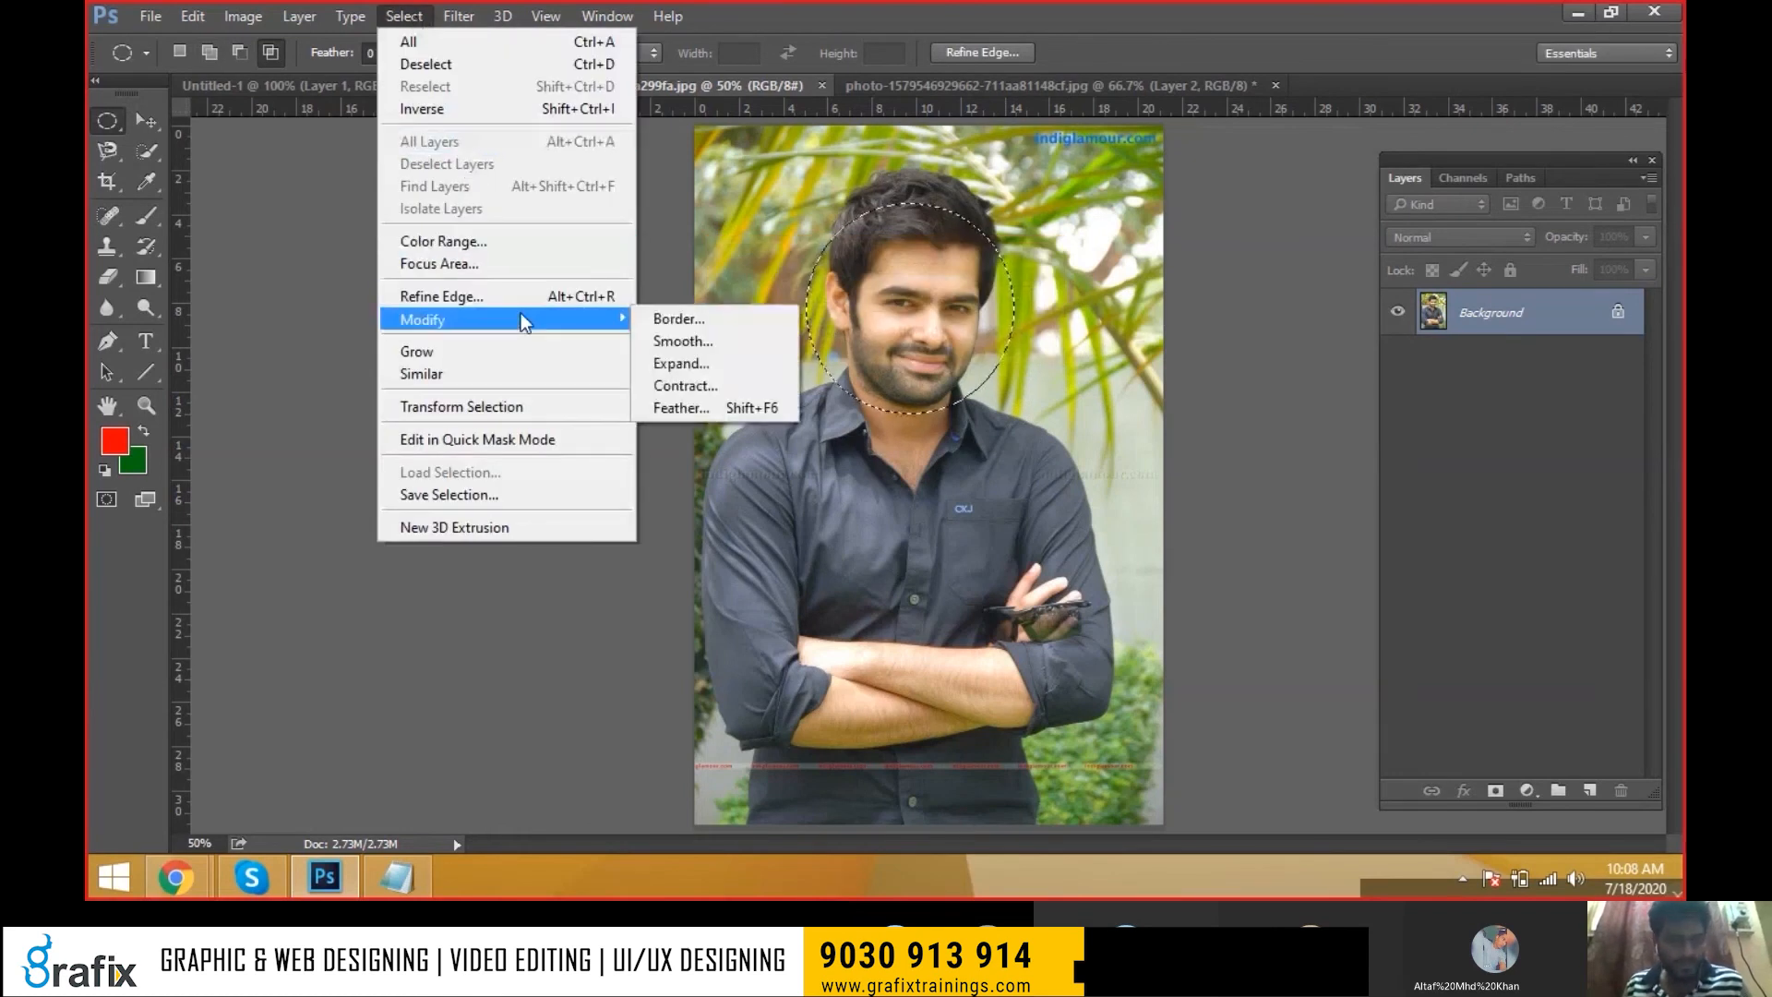
pyautogui.click(735, 407)
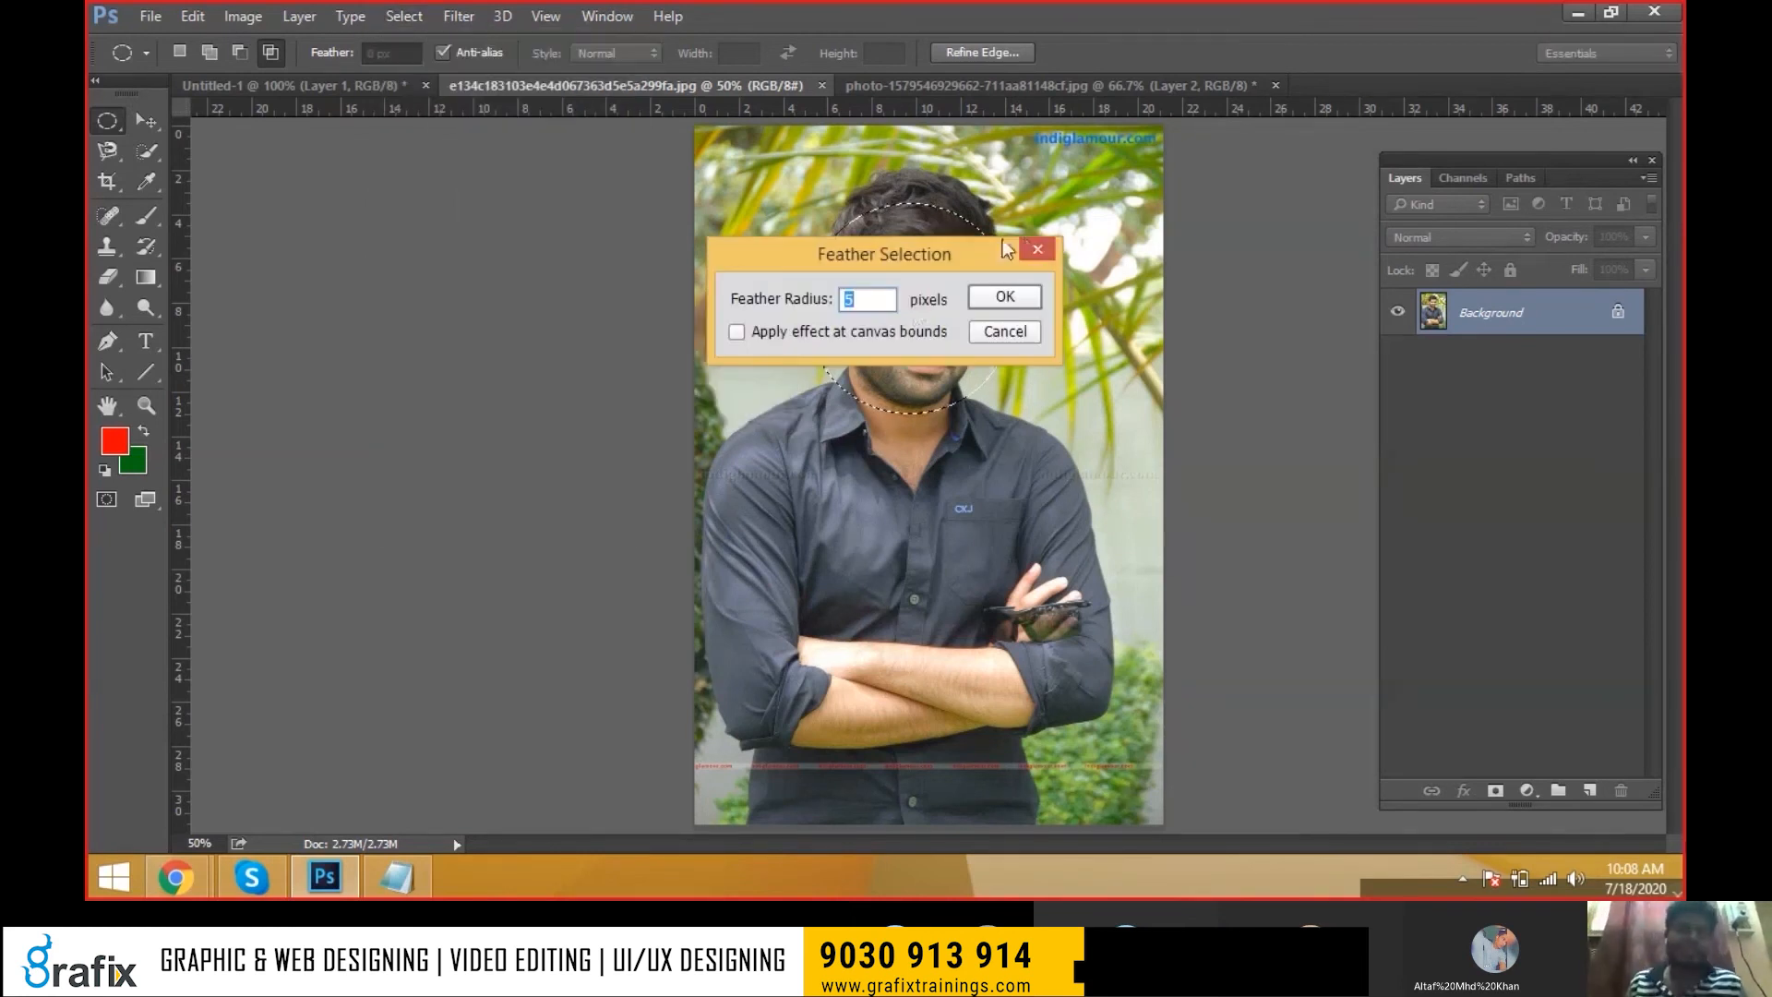
pyautogui.moveTo(1006, 247); pyautogui.dragTo(865, 459)
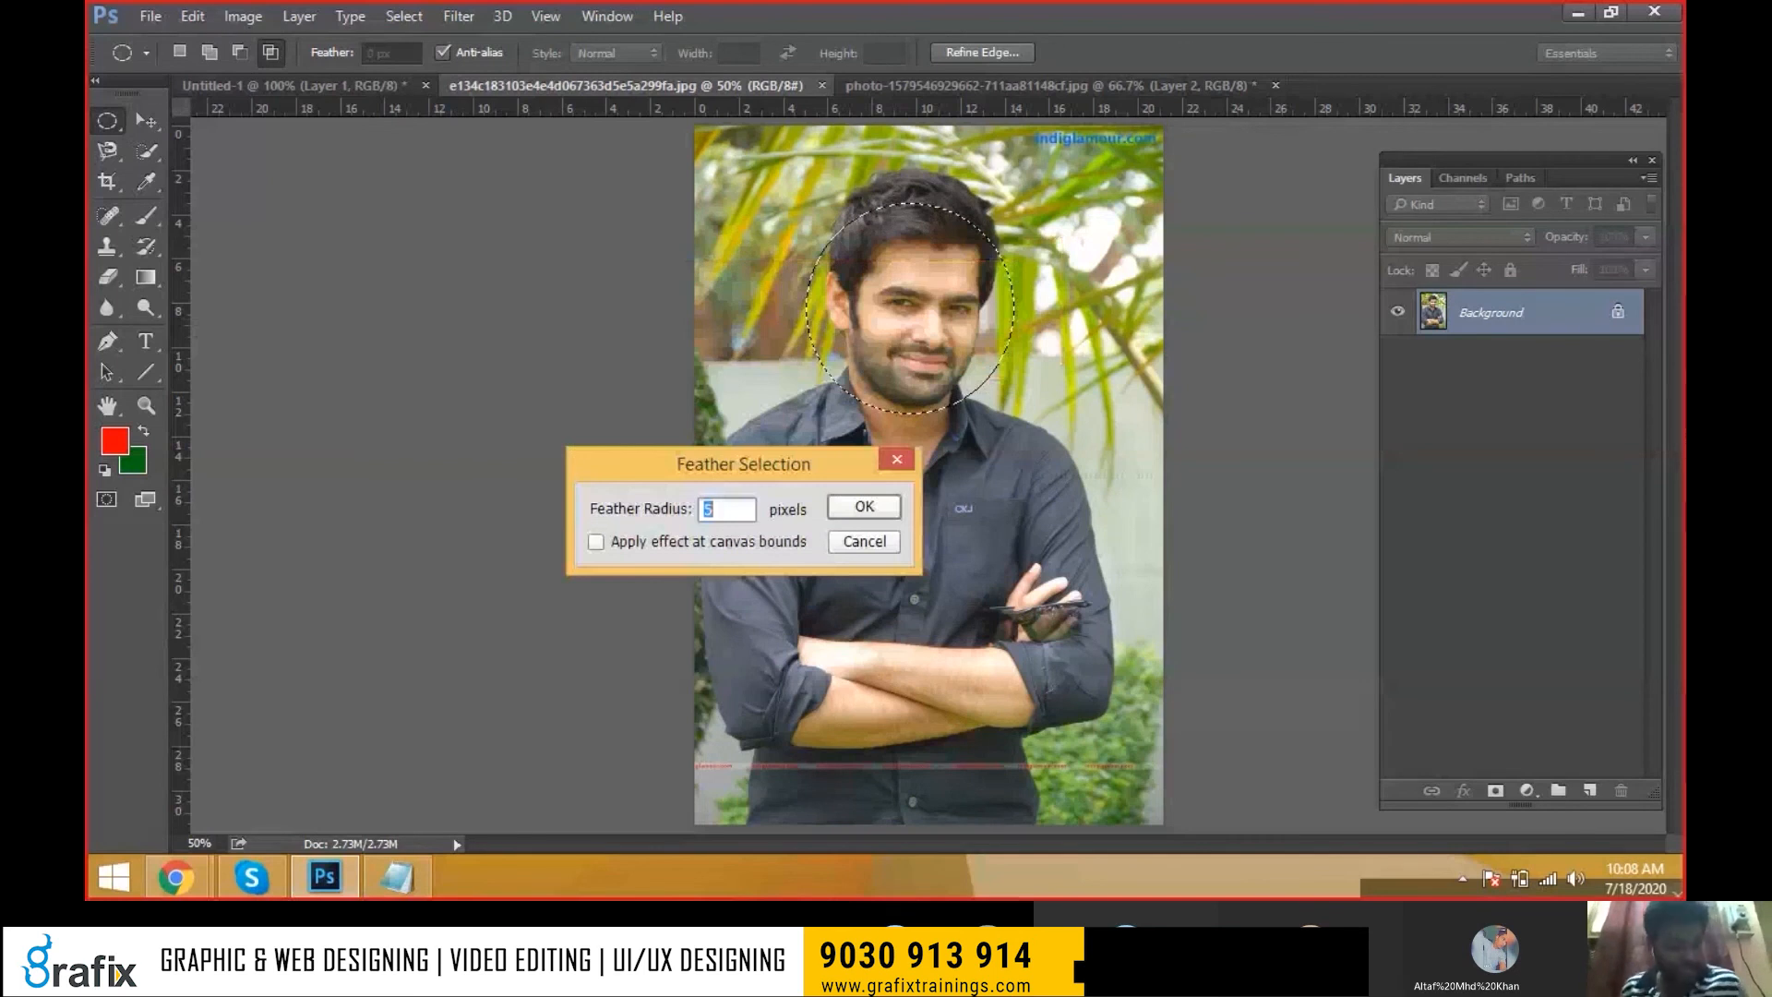
pyautogui.press('Return')
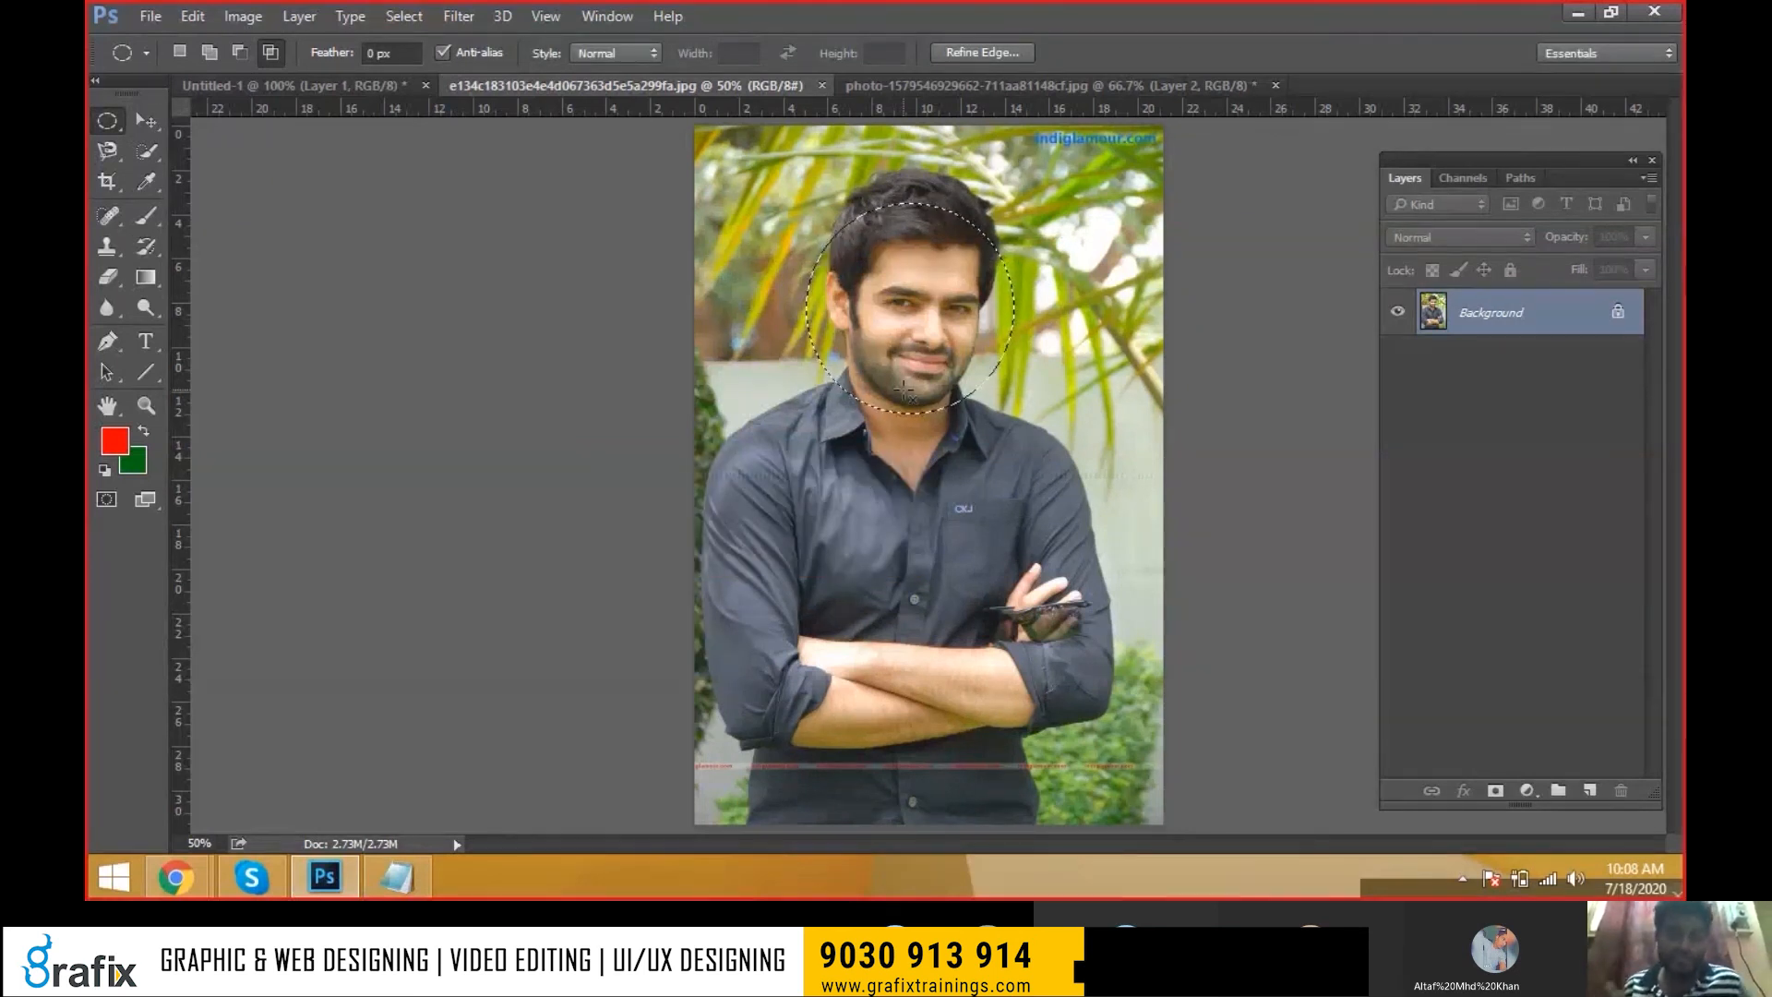
# Feather the circular face selection by 50 pixels and move the cut-out onto the right side of the gradient composition
pyautogui.hotkey('shift', 'F6')
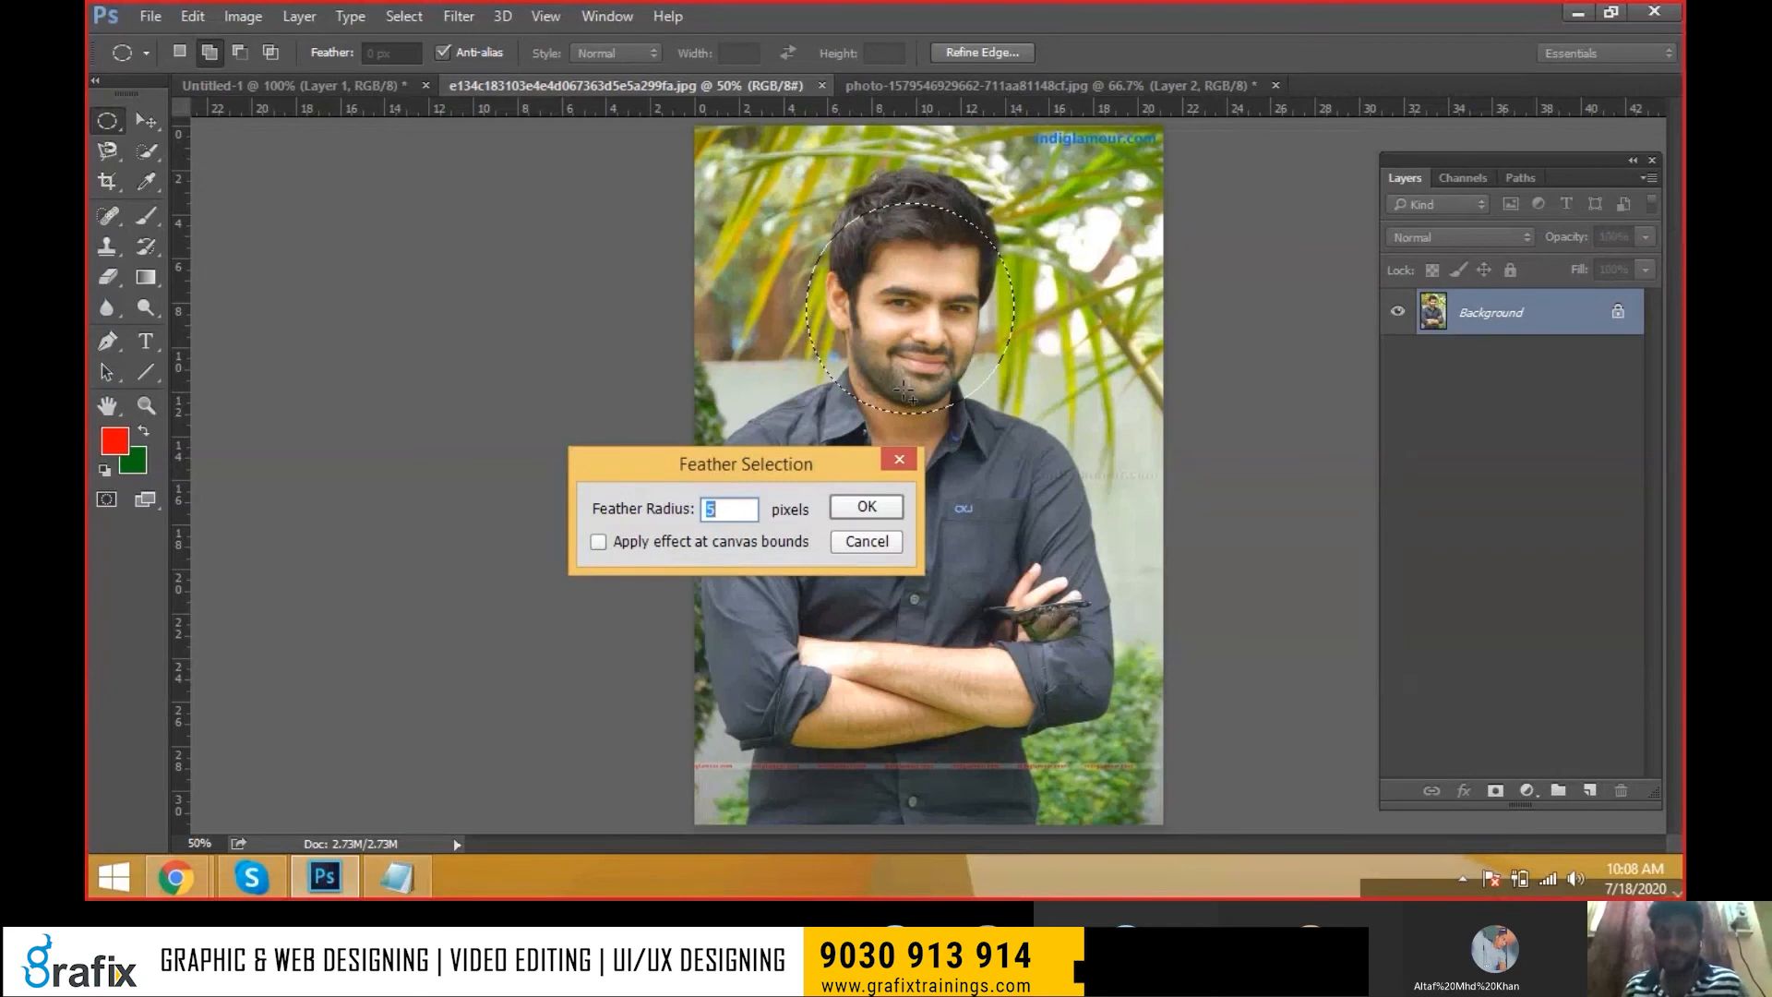
pyautogui.write('10')
pyautogui.press('Return')
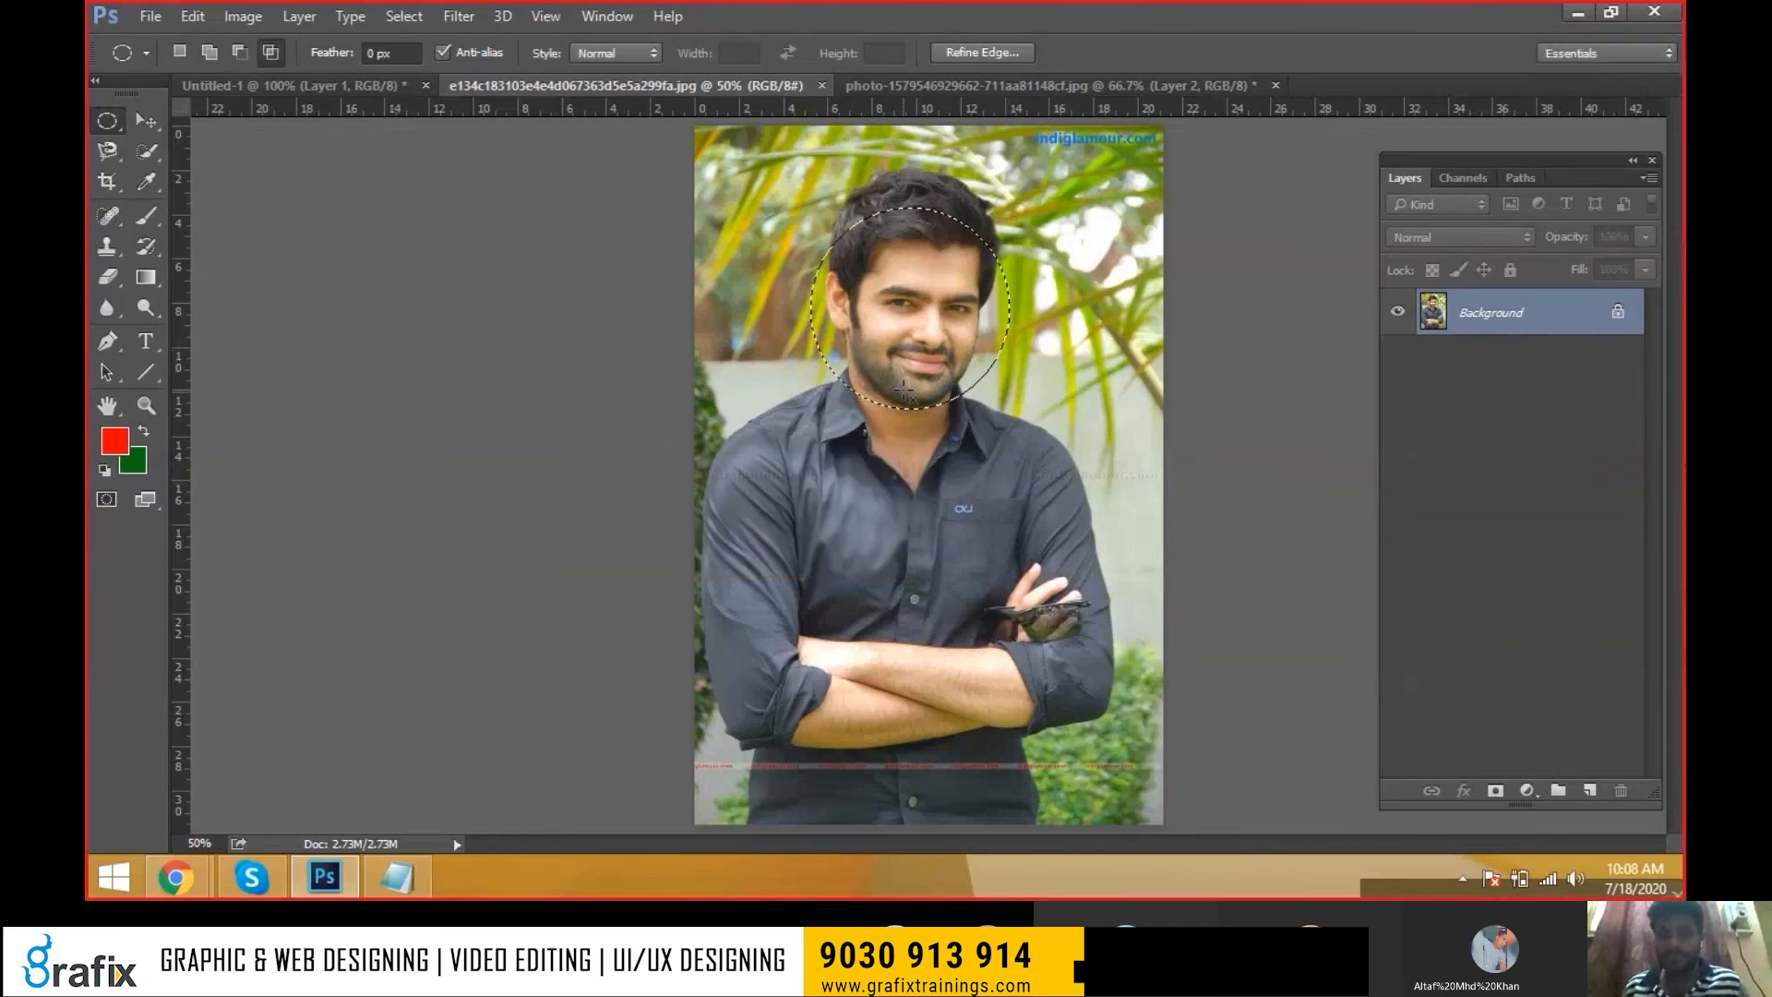
pyautogui.click(162, 127)
pyautogui.moveTo(956, 268); pyautogui.dragTo(981, 97)
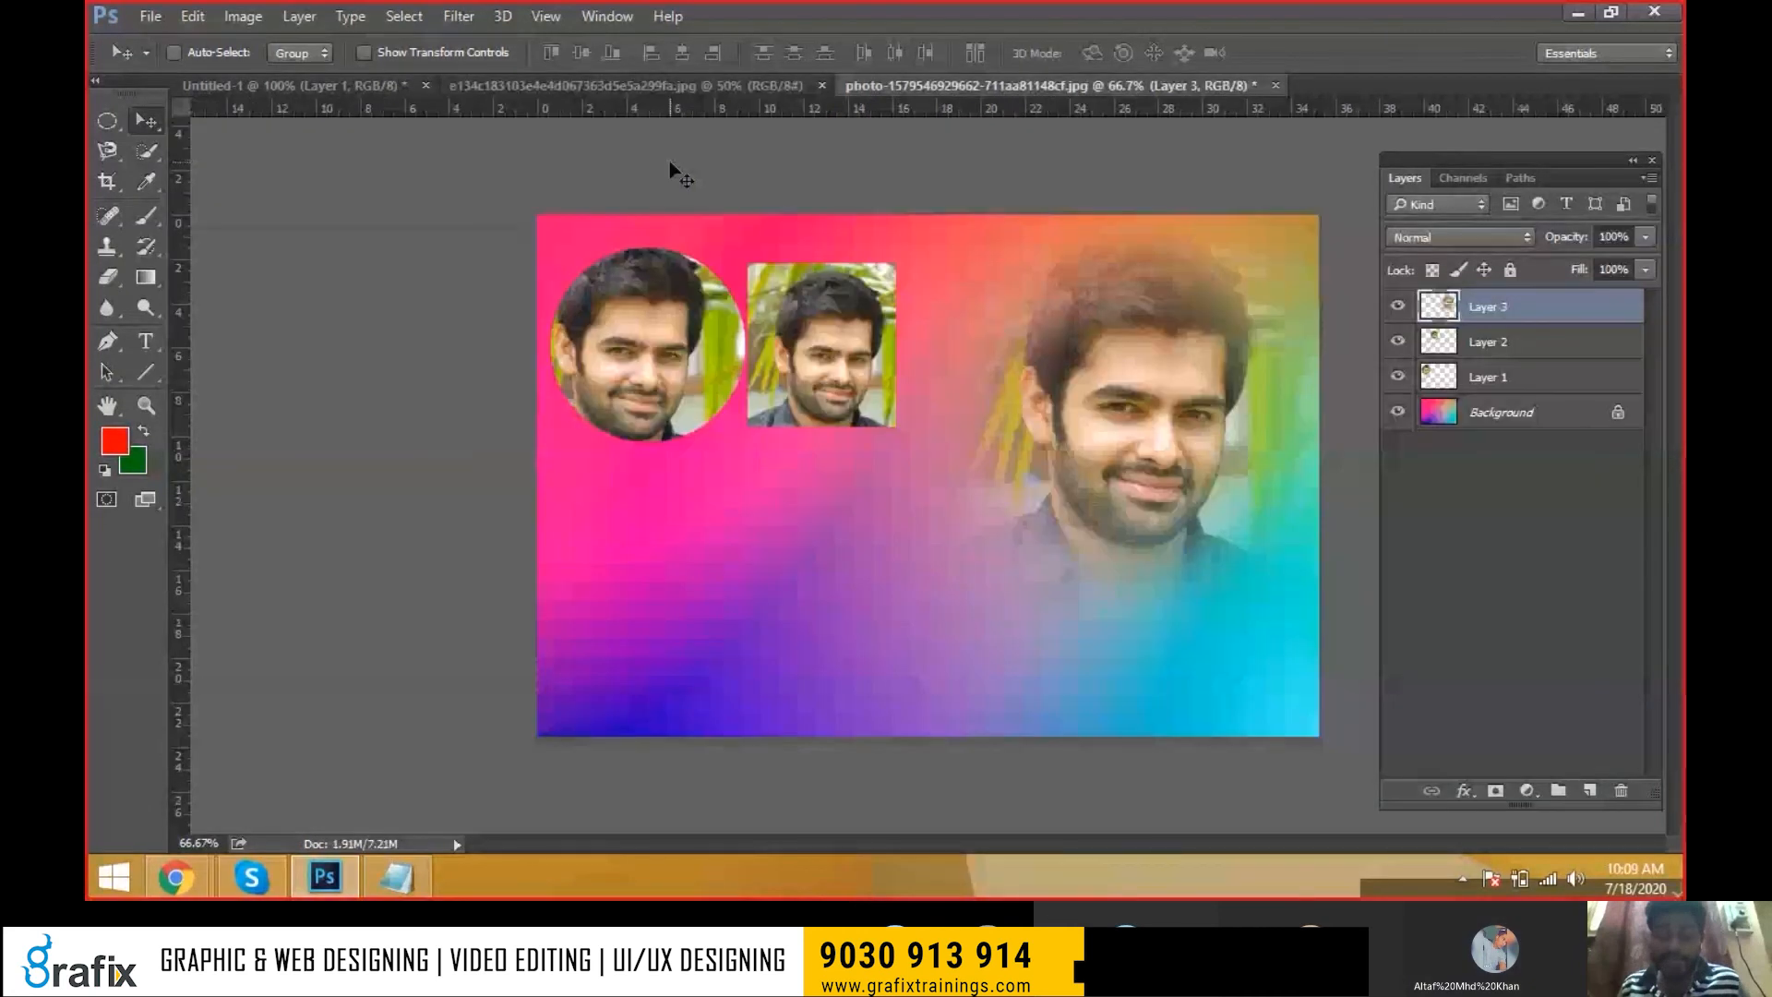
# Open Feather Selection in the portrait, switch to the Psd-Keys notes in Notepad and add the line "Shift+f6 = Edge smoothness"
pyautogui.click(723, 83)
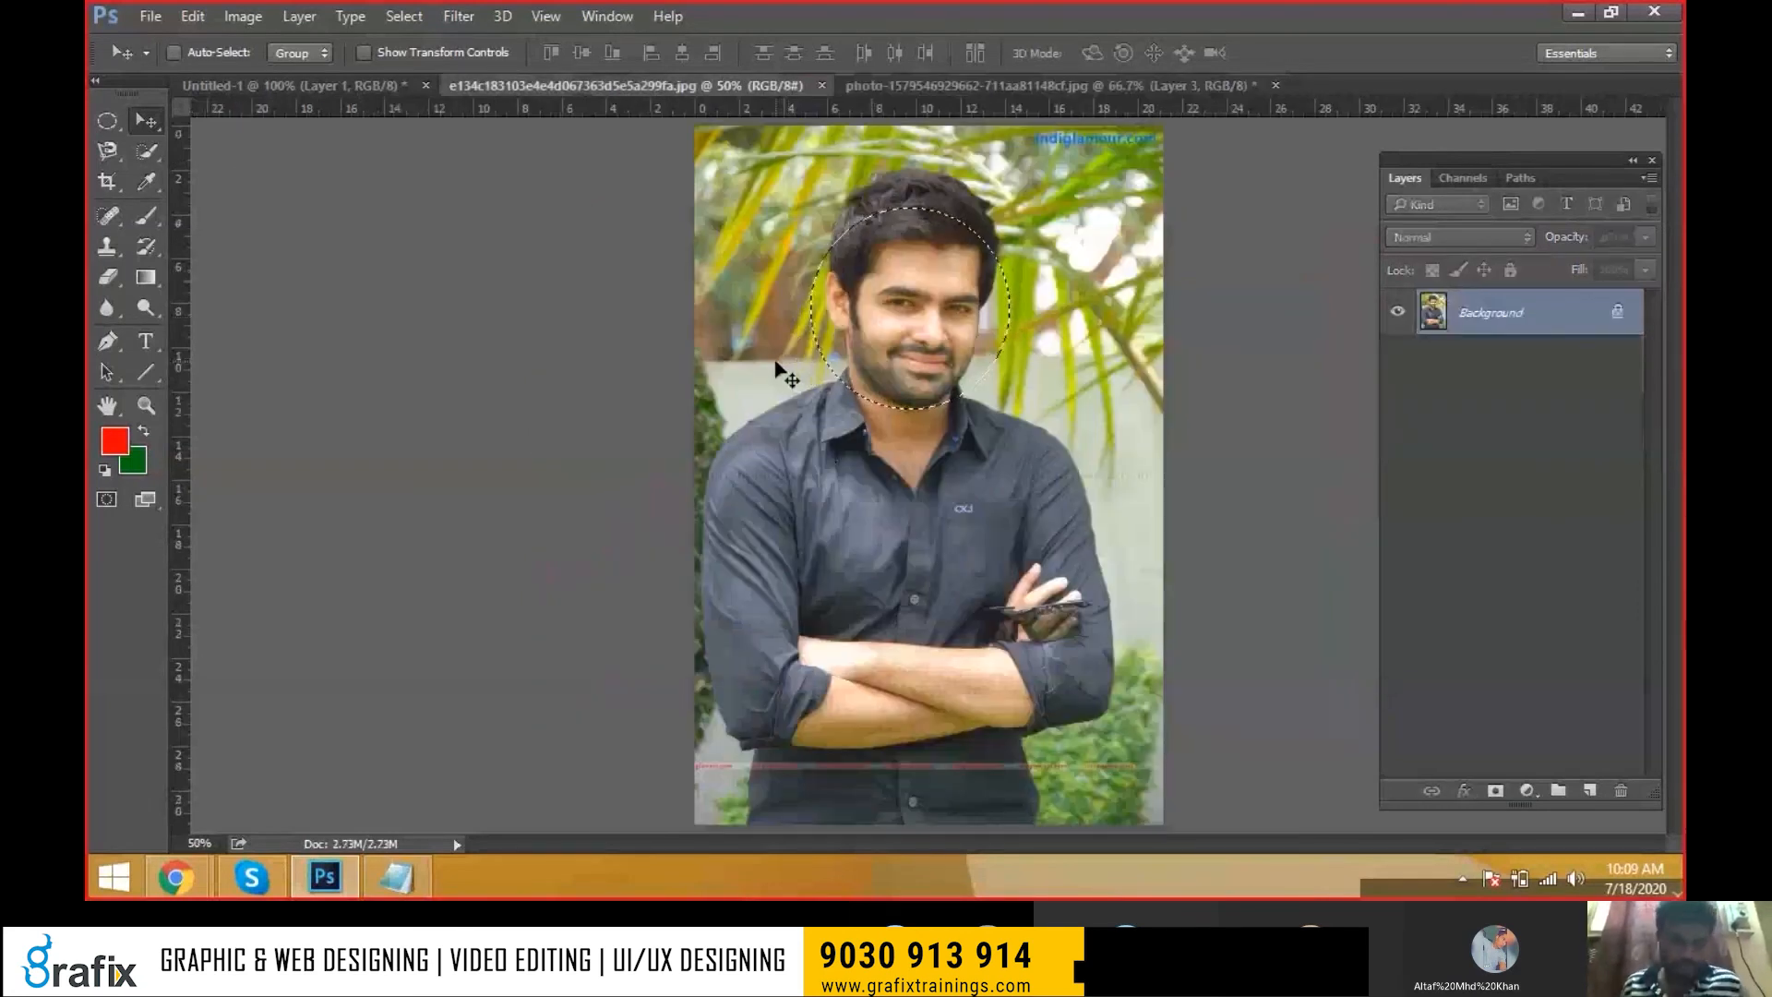
pyautogui.hotkey('shift', 'F6')
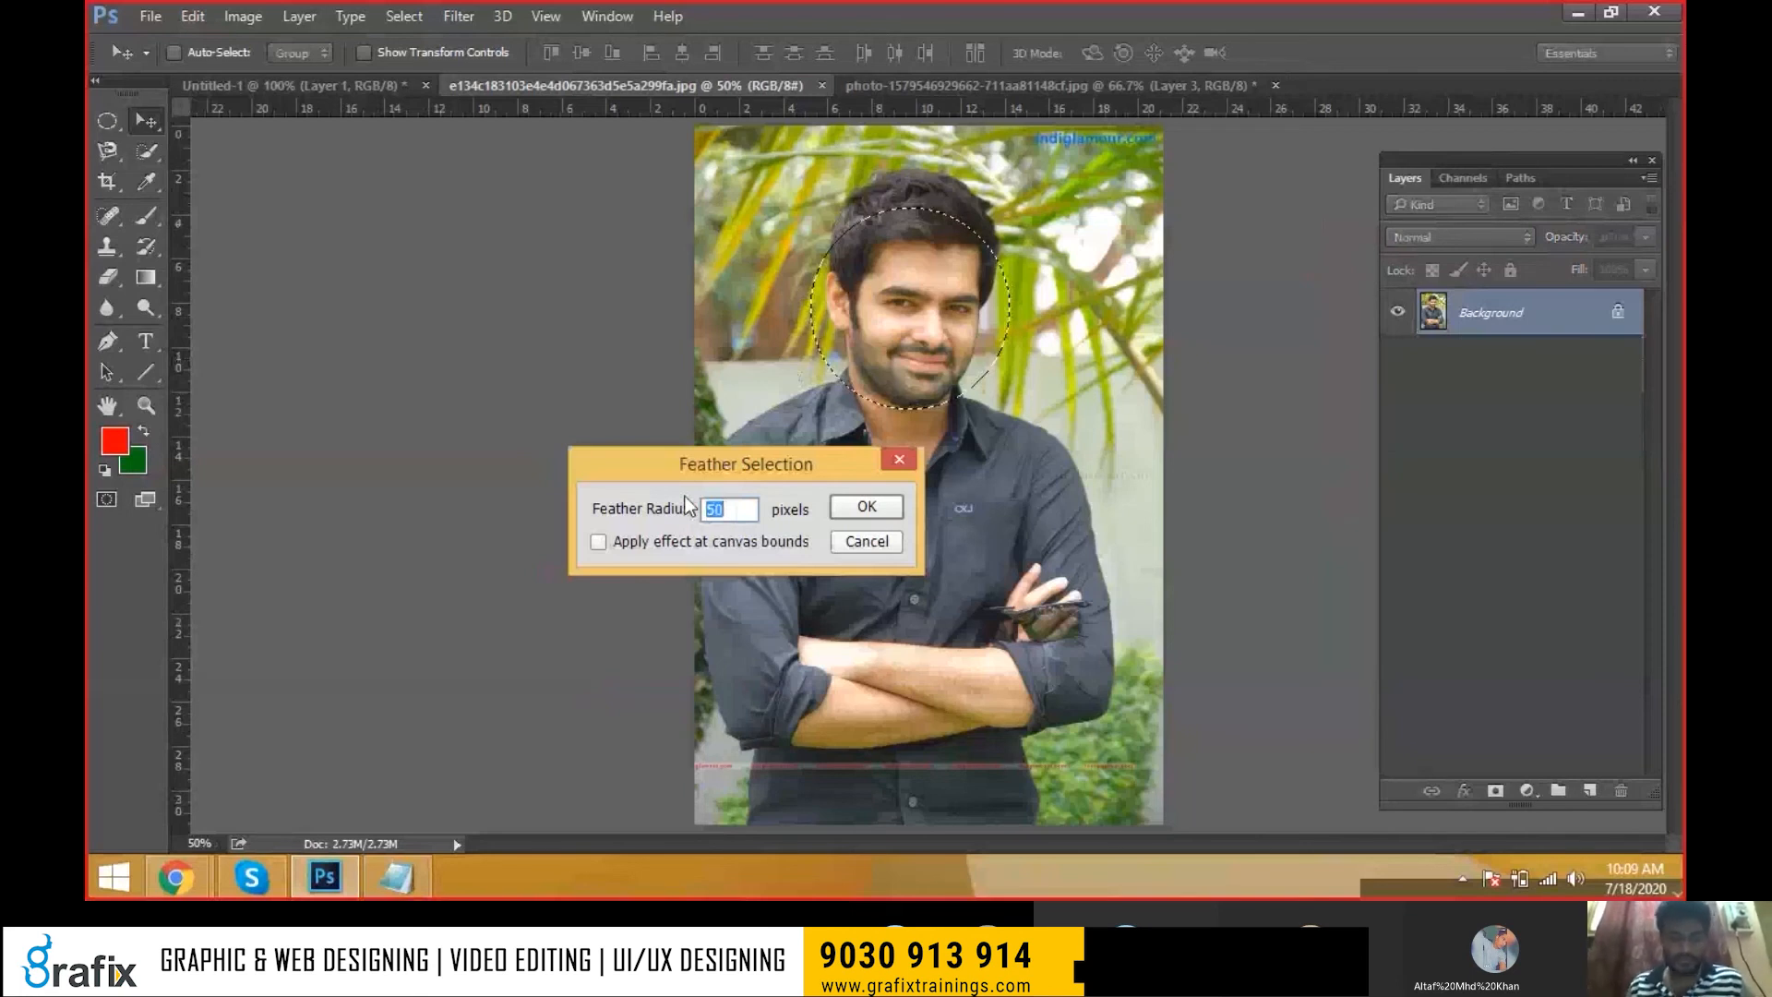
pyautogui.hotkey('alt', 'Tab')
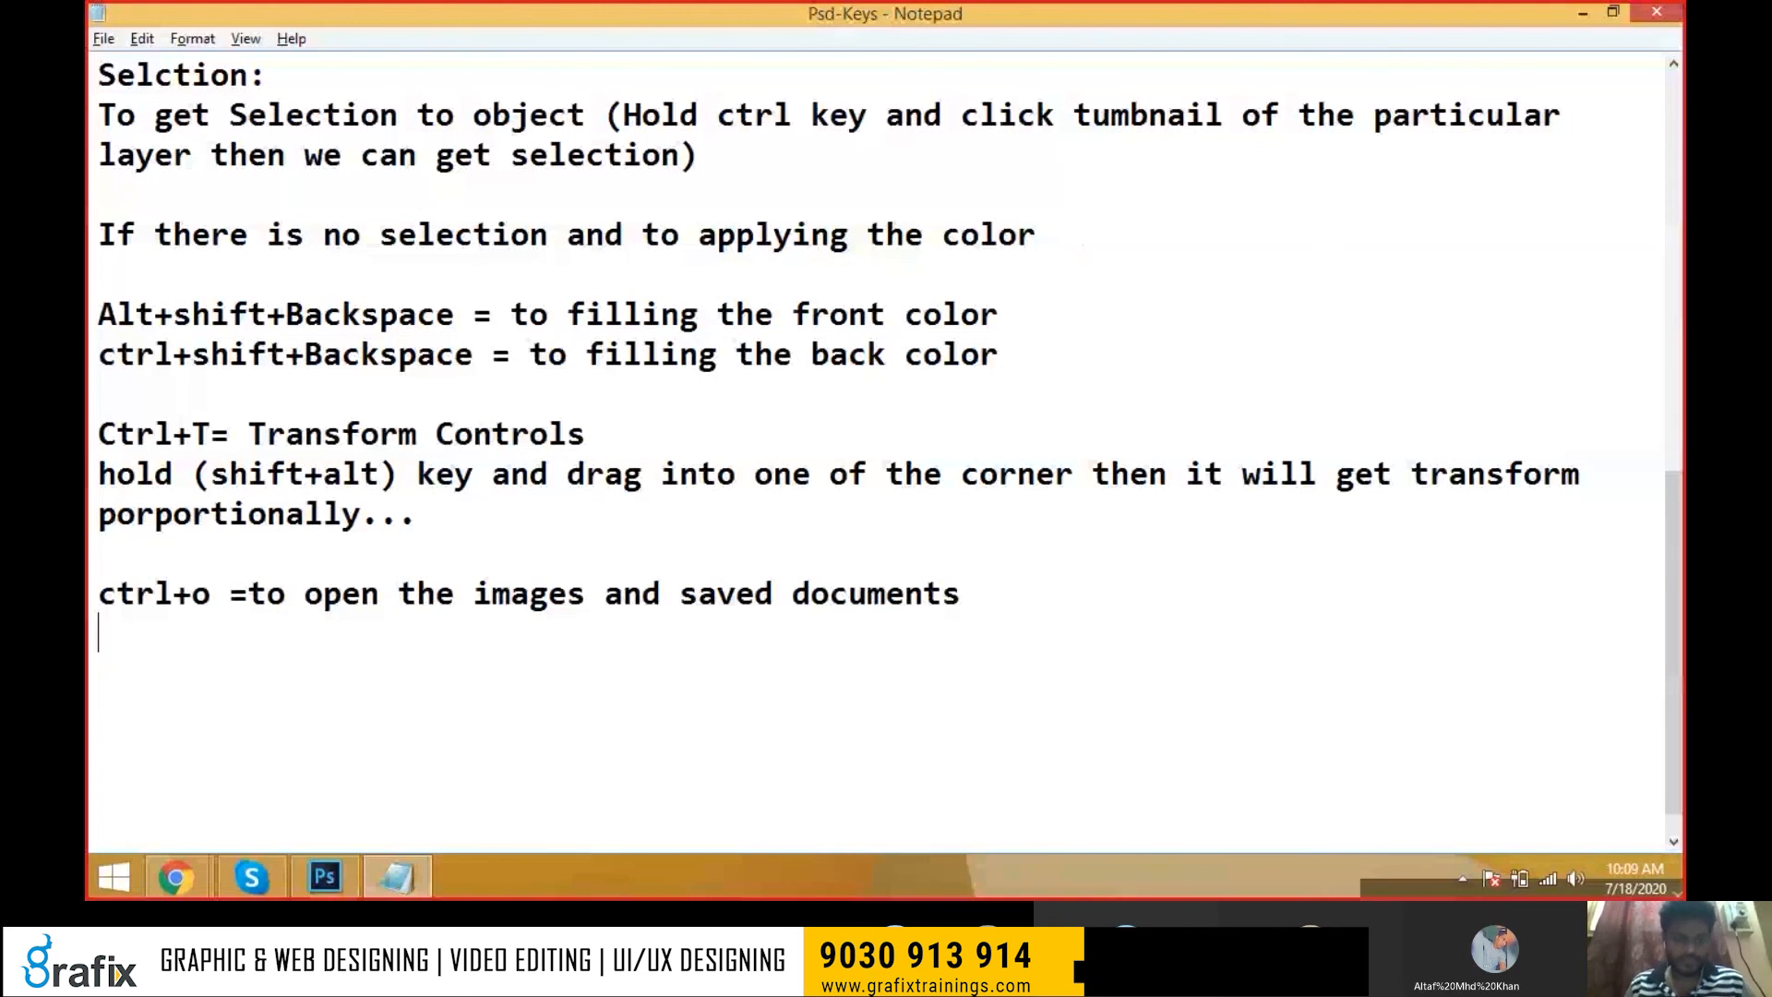
pyautogui.press('Return')
pyautogui.write('Shift+f6 = Edge sm')
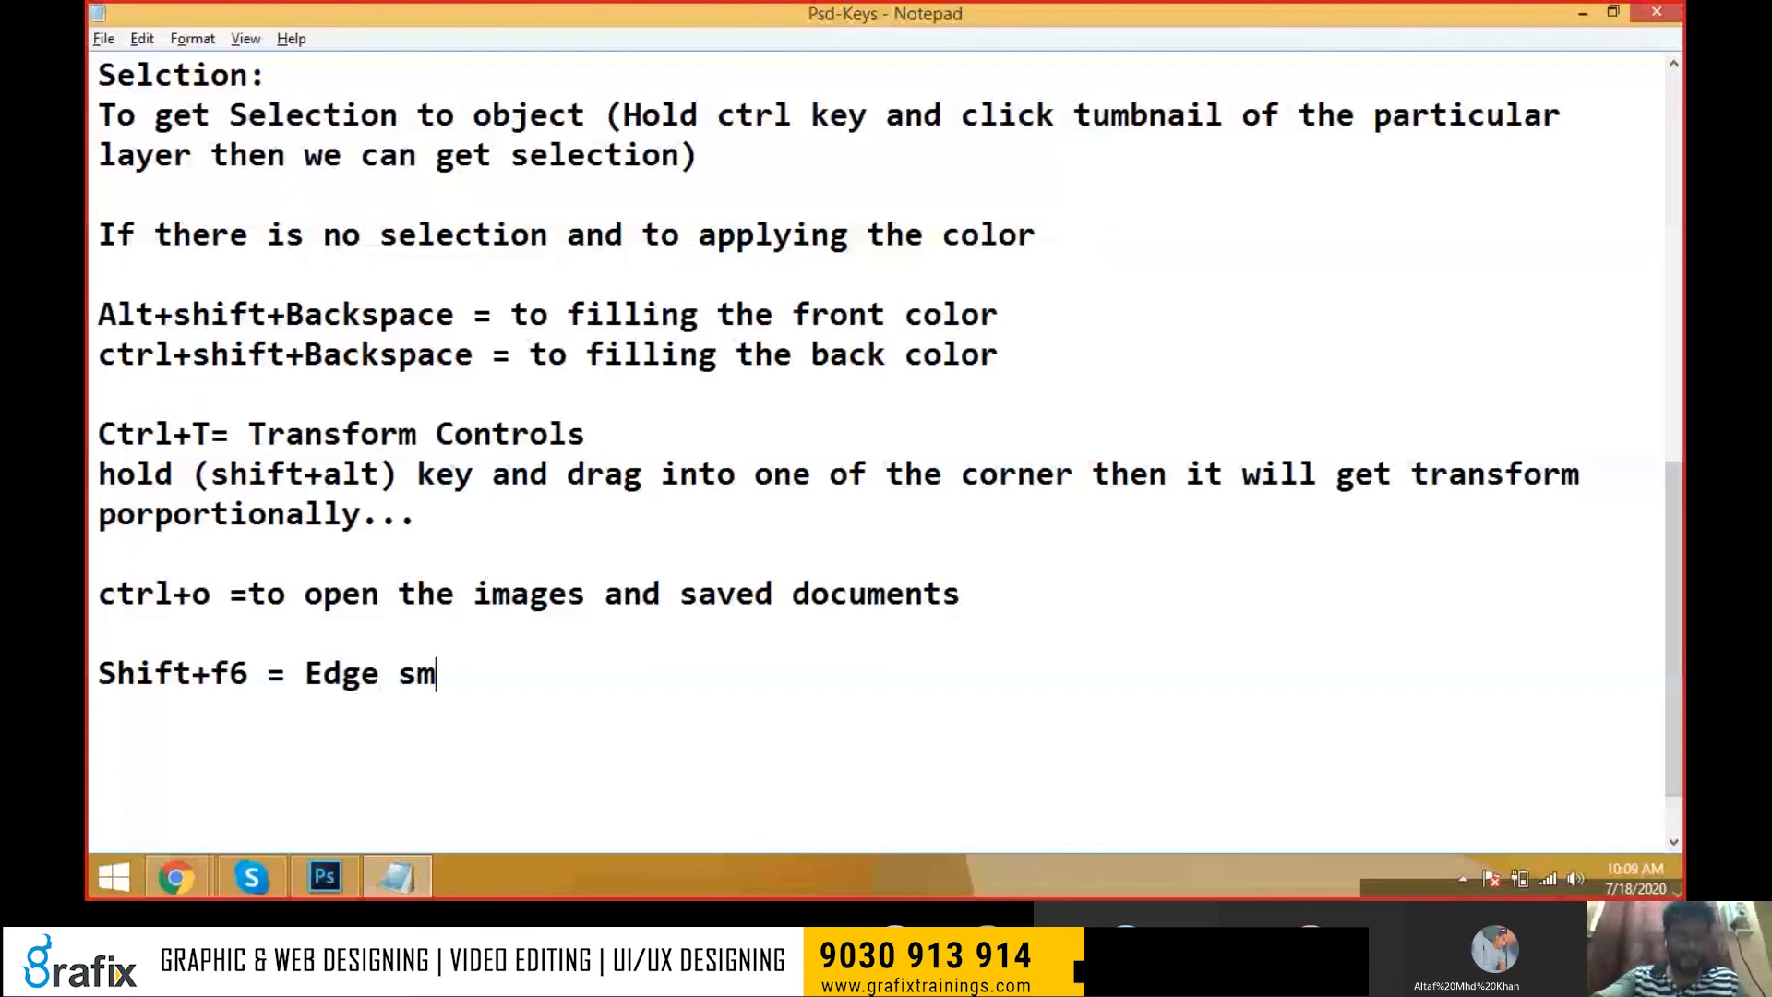
pyautogui.write('oothness')
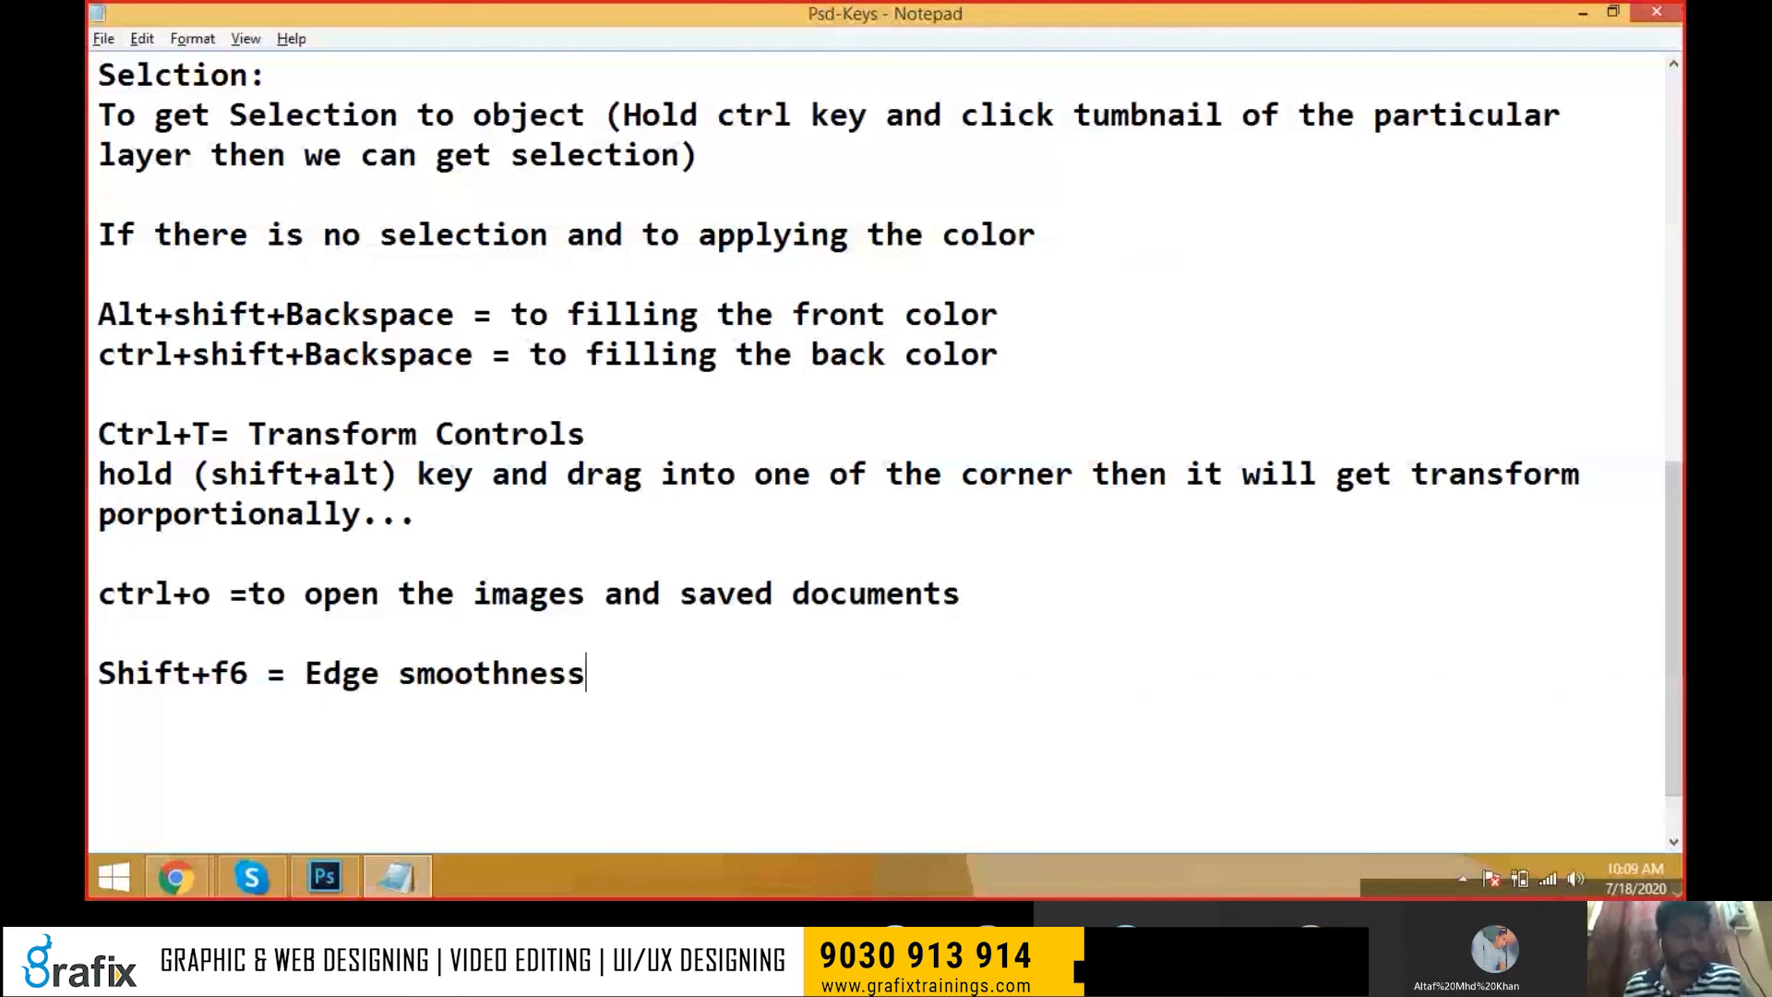
# Start a second shortcut line reading "ctrl+alt+D=" below the Shift+f6 note
pyautogui.press('Return')
pyautogui.write('ctrl+alt+D')
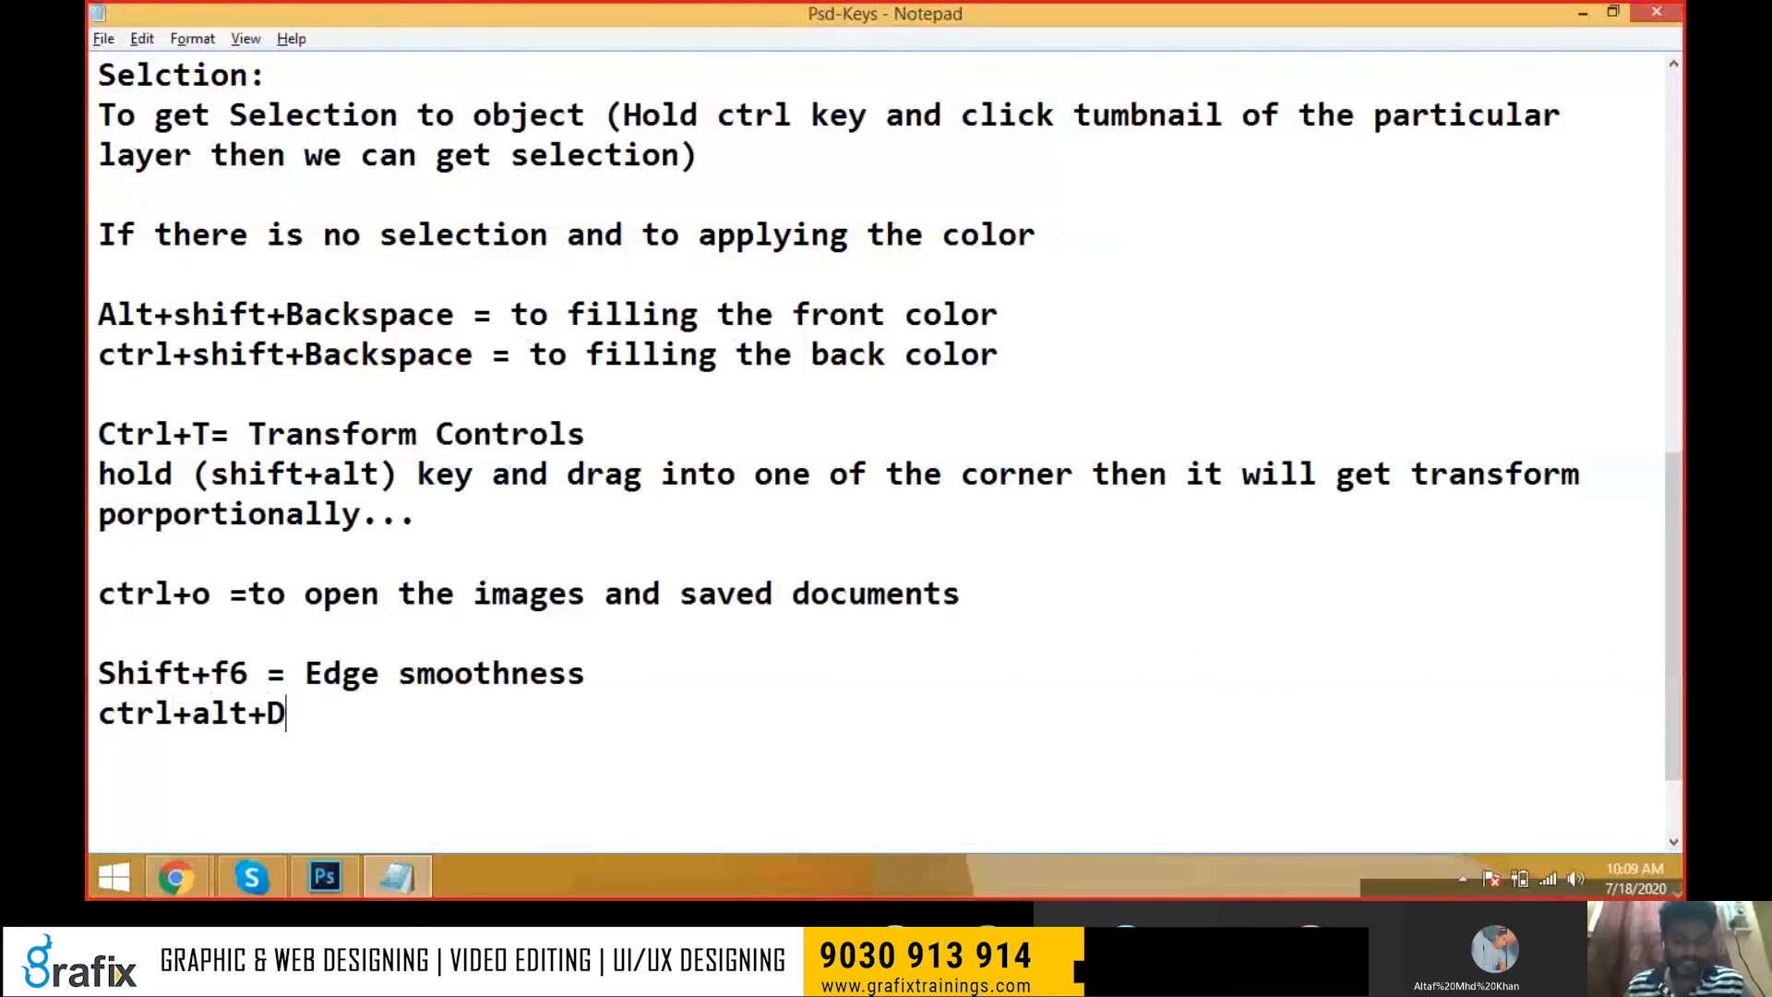
pyautogui.write('= d')
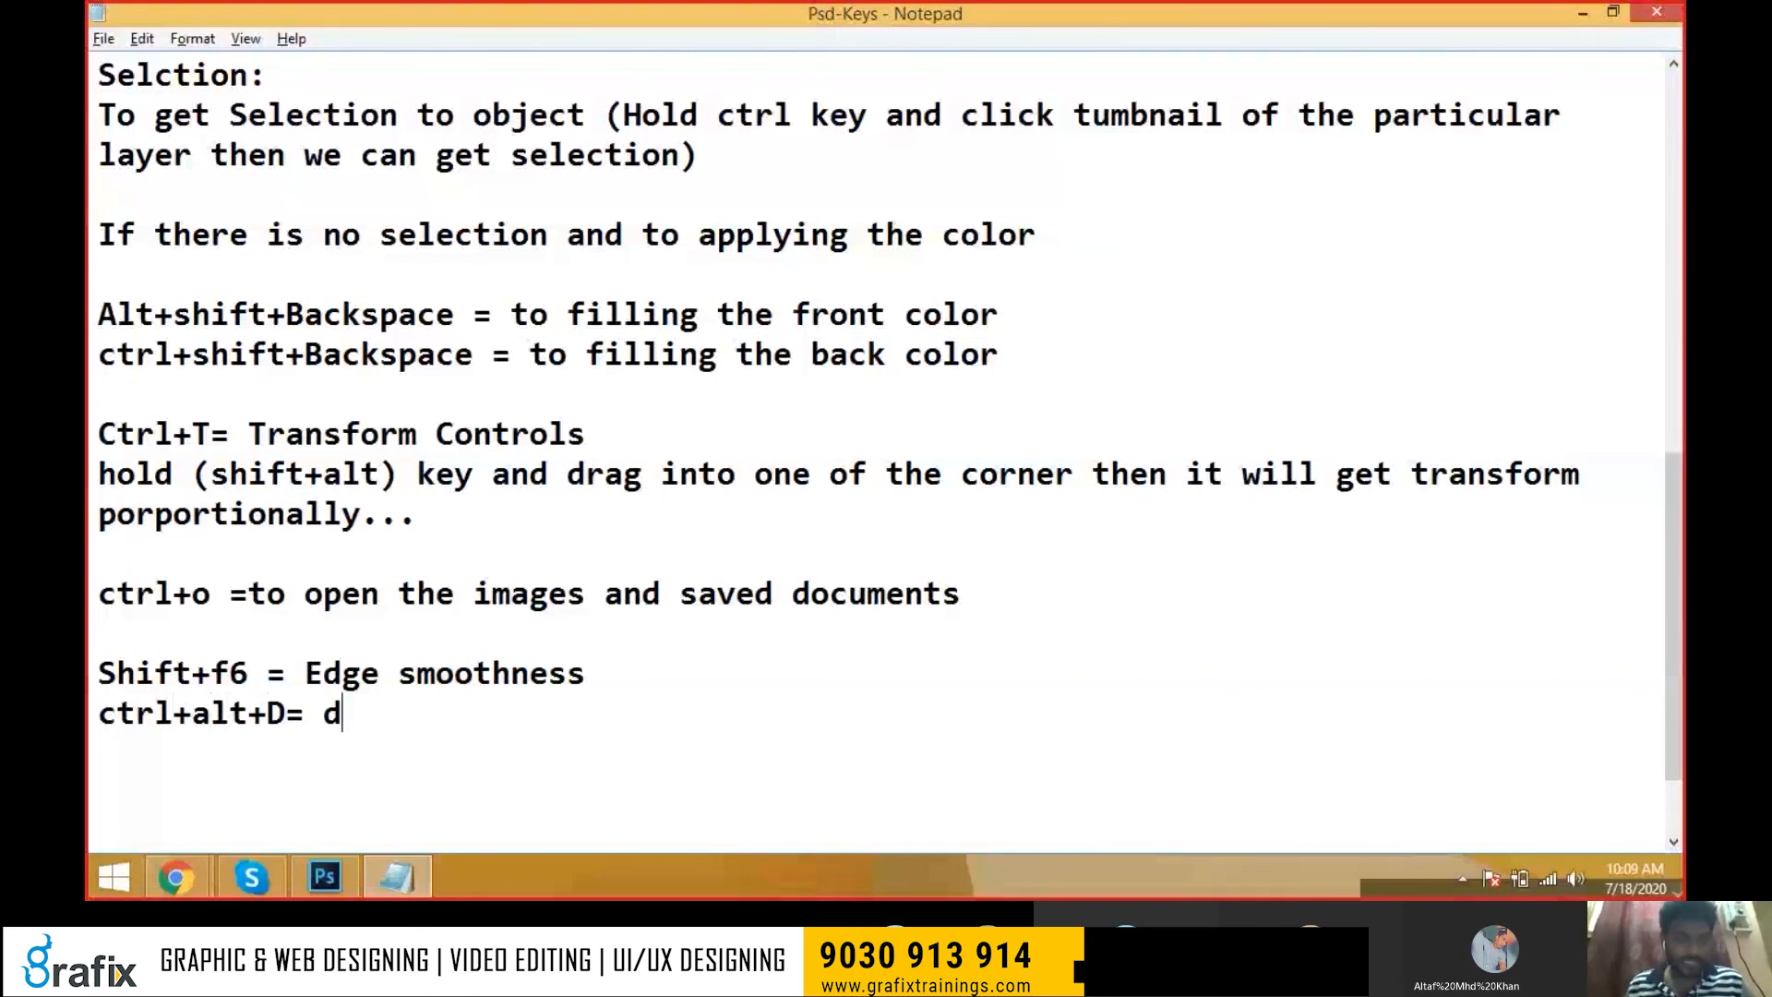
pyautogui.press('BackSpace')
pyautogui.press('BackSpace')
# Expand the Shift+f6 description to read "Feather Selection (Edge smoothness)"
pyautogui.press('Up')
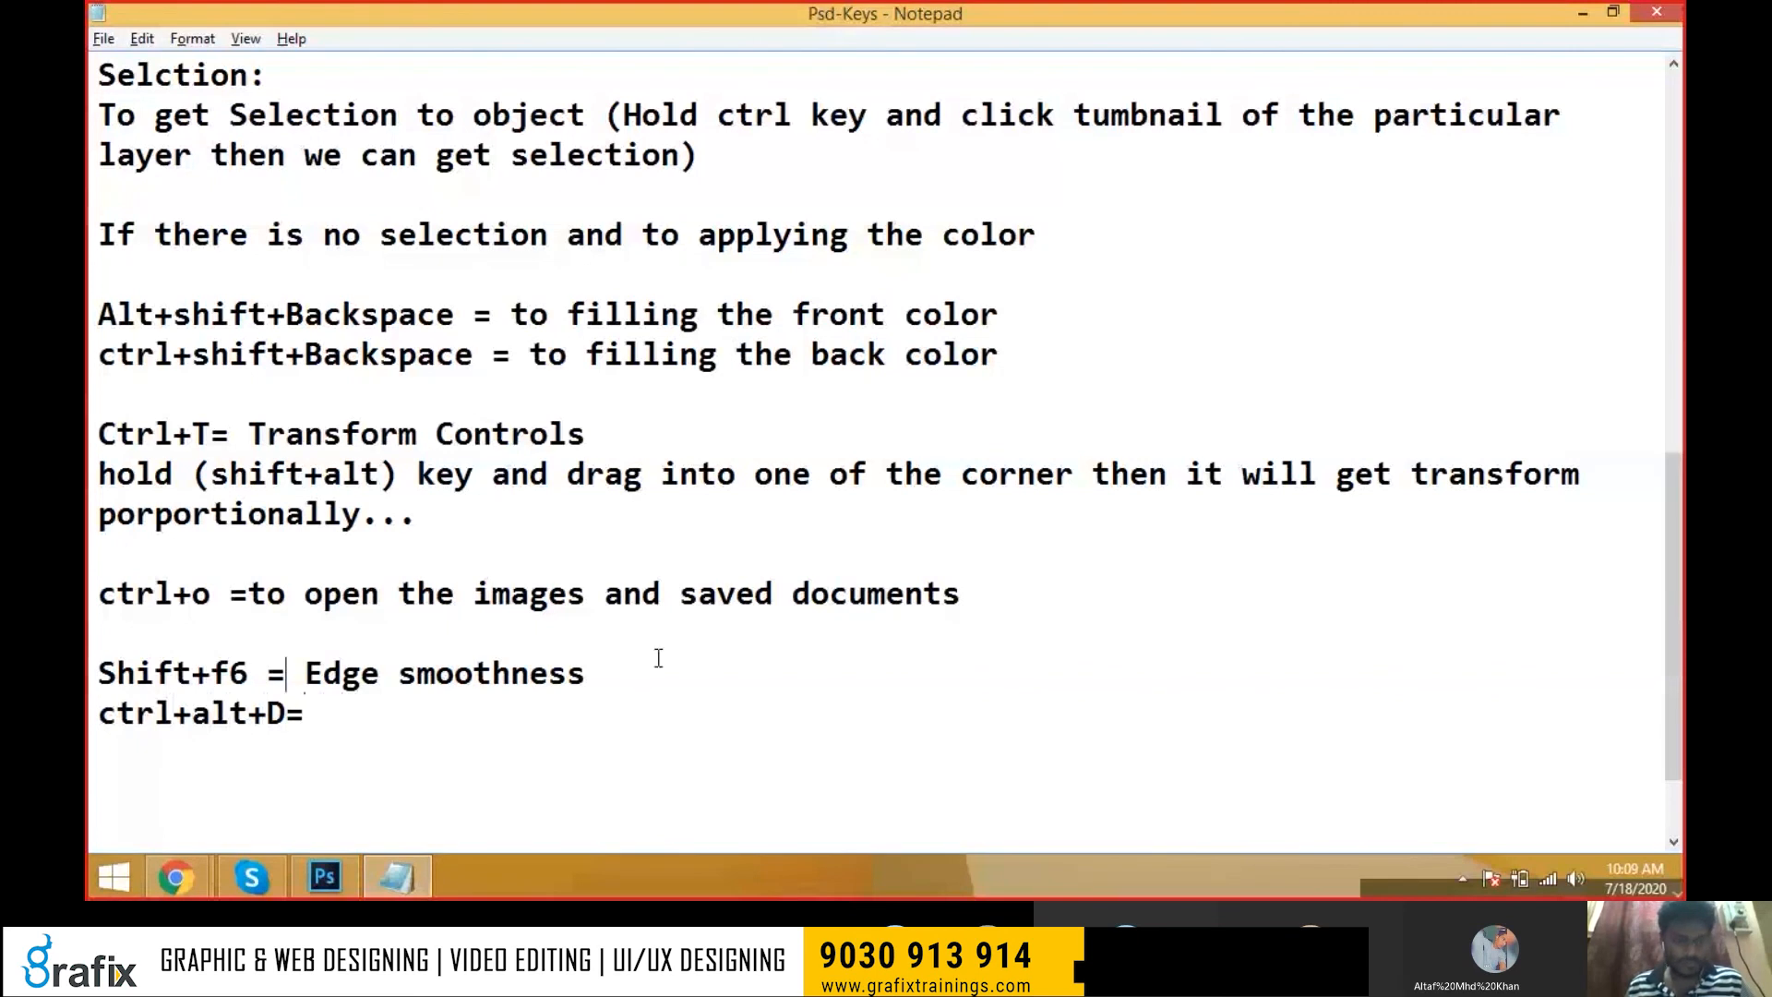
pyautogui.write('Feat')
pyautogui.write('her Select')
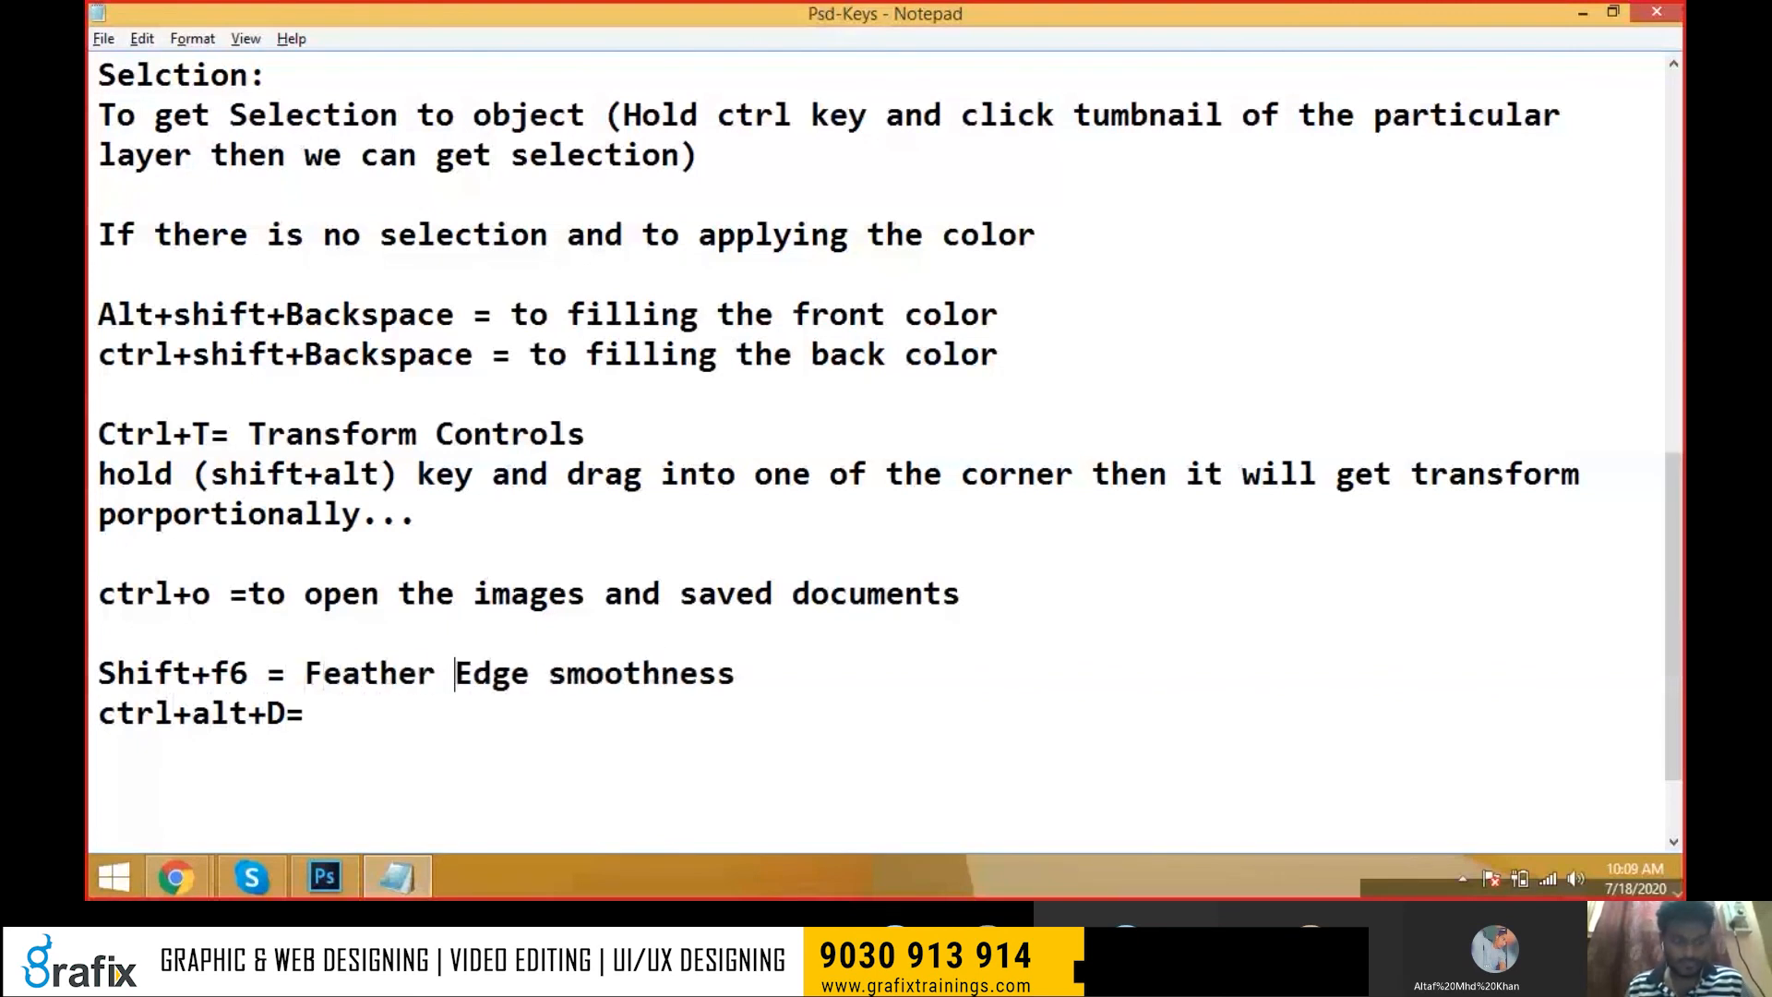
pyautogui.write('ion (')
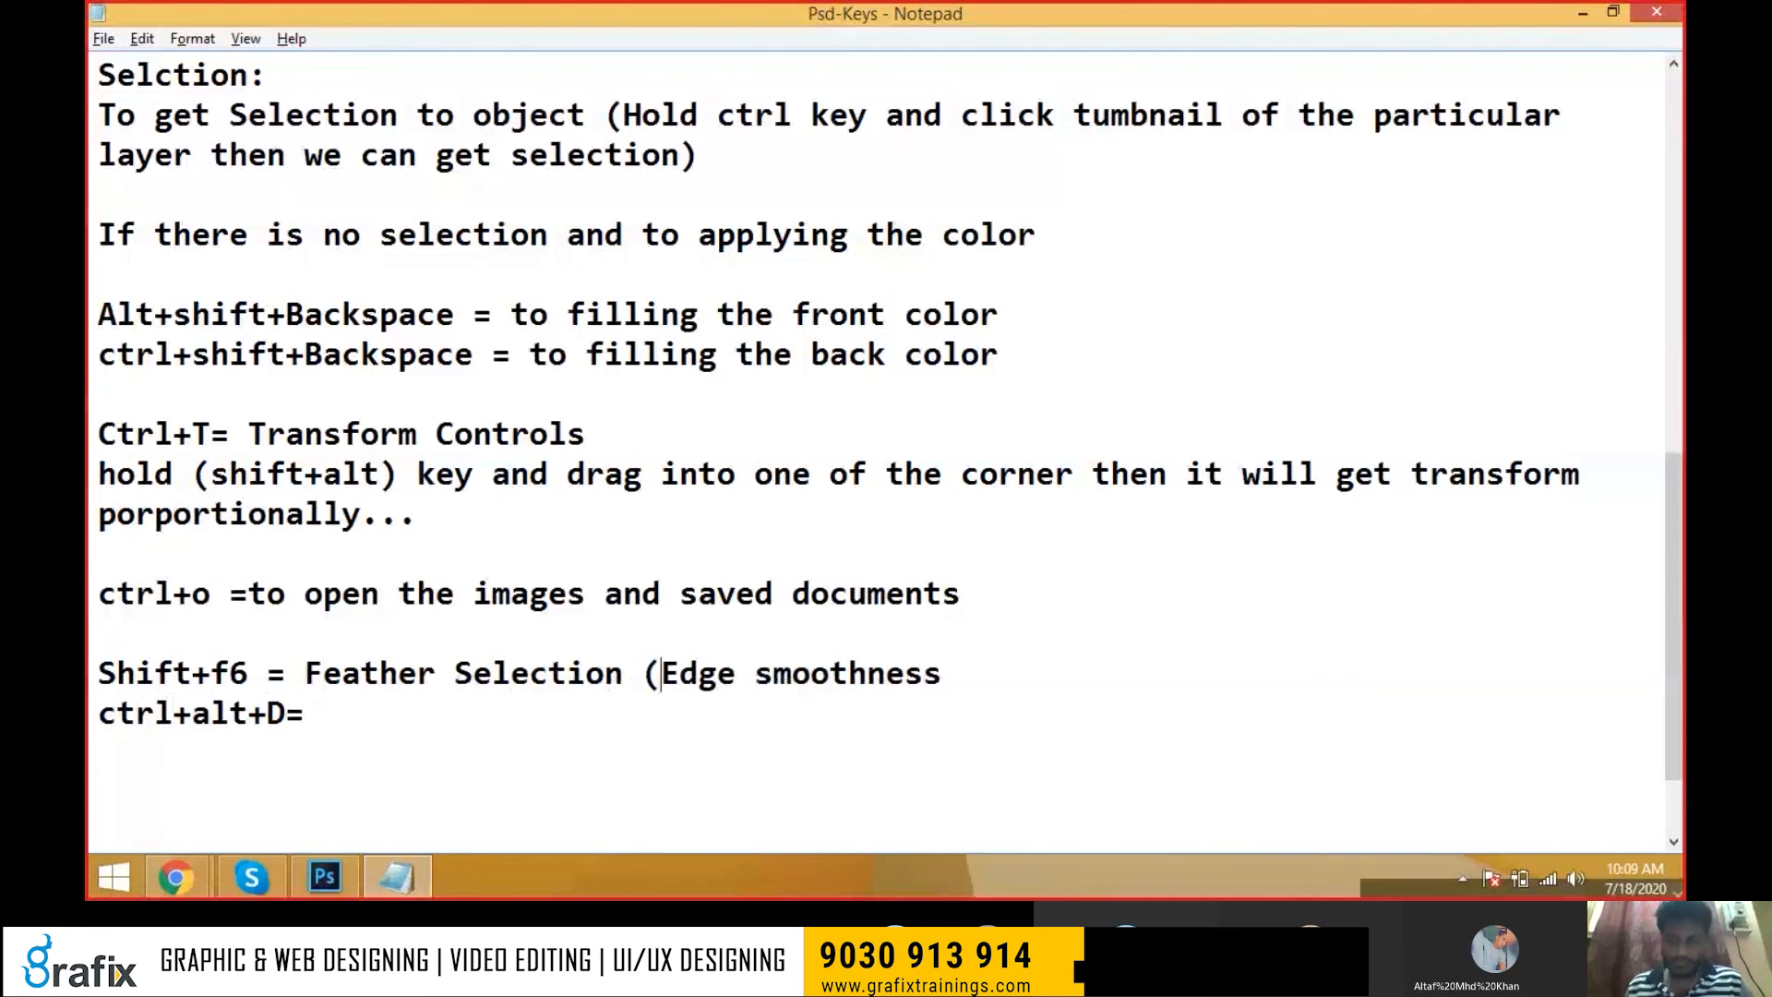
pyautogui.press('End')
pyautogui.write(')')
# Copy the description "Feather Selection (Edge smoothness)" from the Shift+f6 line to the ctrl+alt+D line
pyautogui.hotkey('ctrl', 'shift', 'Left')
pyautogui.hotkey('ctrl', 'shift', 'Left')
pyautogui.hotkey('ctrl', 'shift', 'Left')
pyautogui.hotkey('ctrl', 'shift', 'Left')
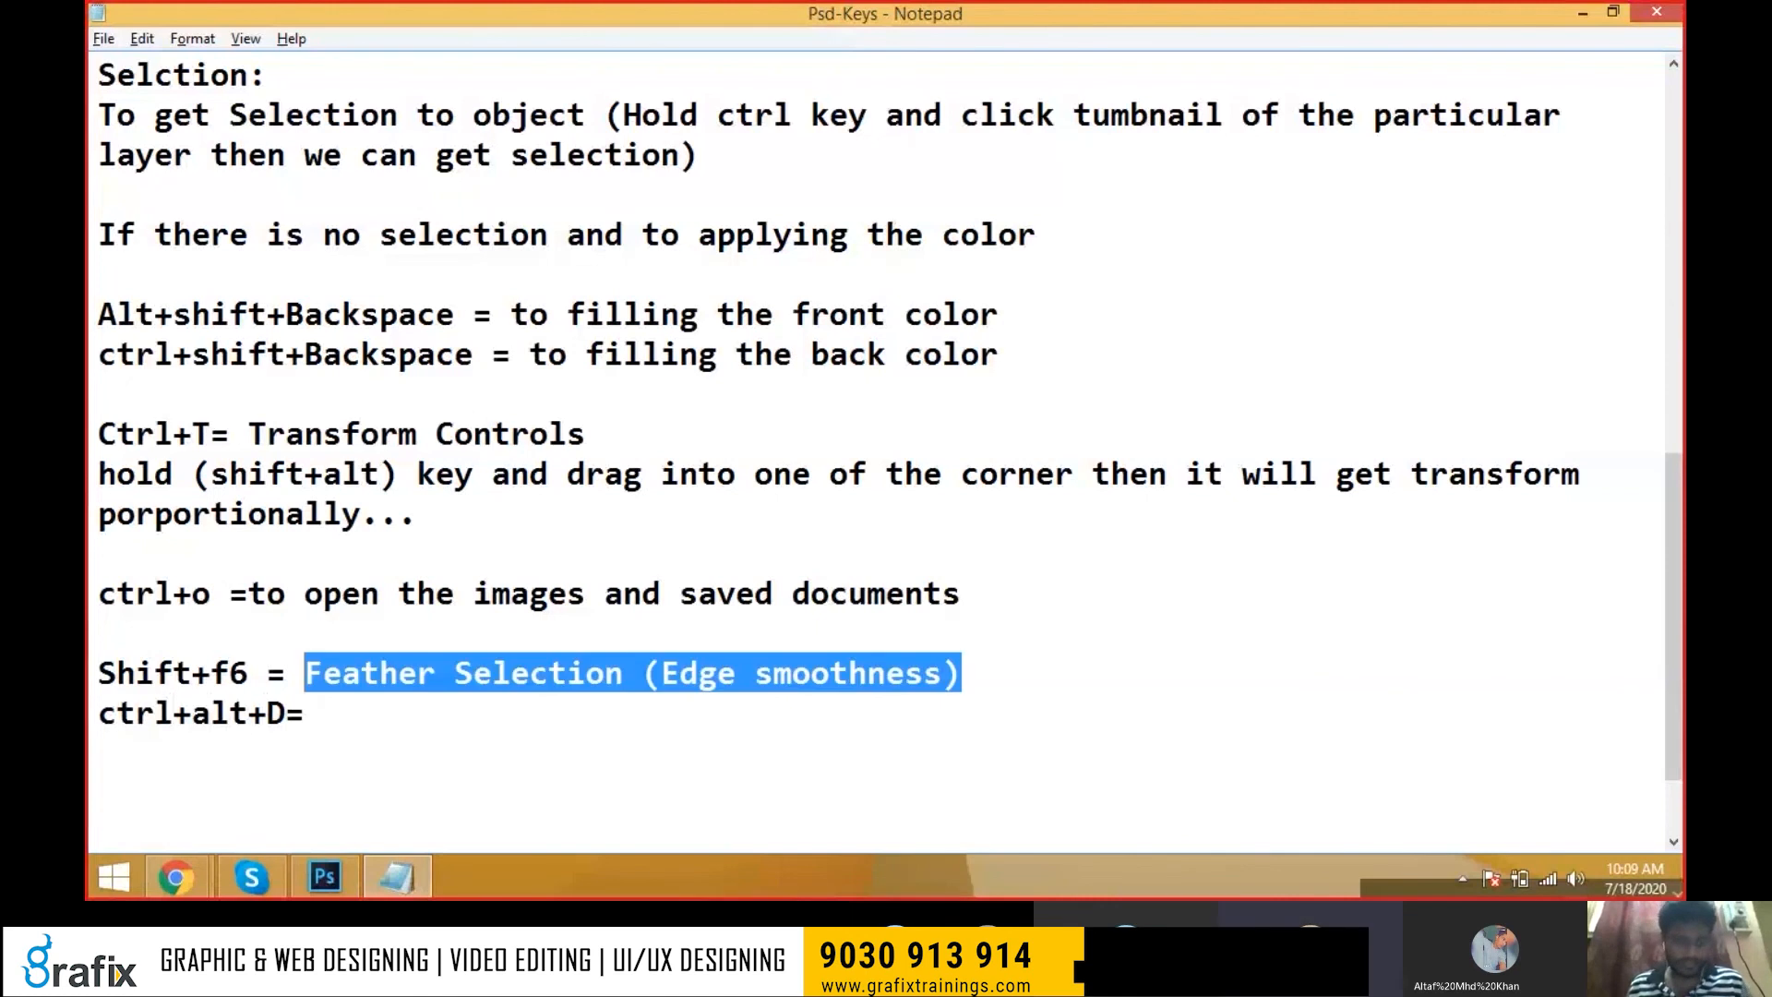
pyautogui.hotkey('ctrl', 'c')
pyautogui.press('Down')
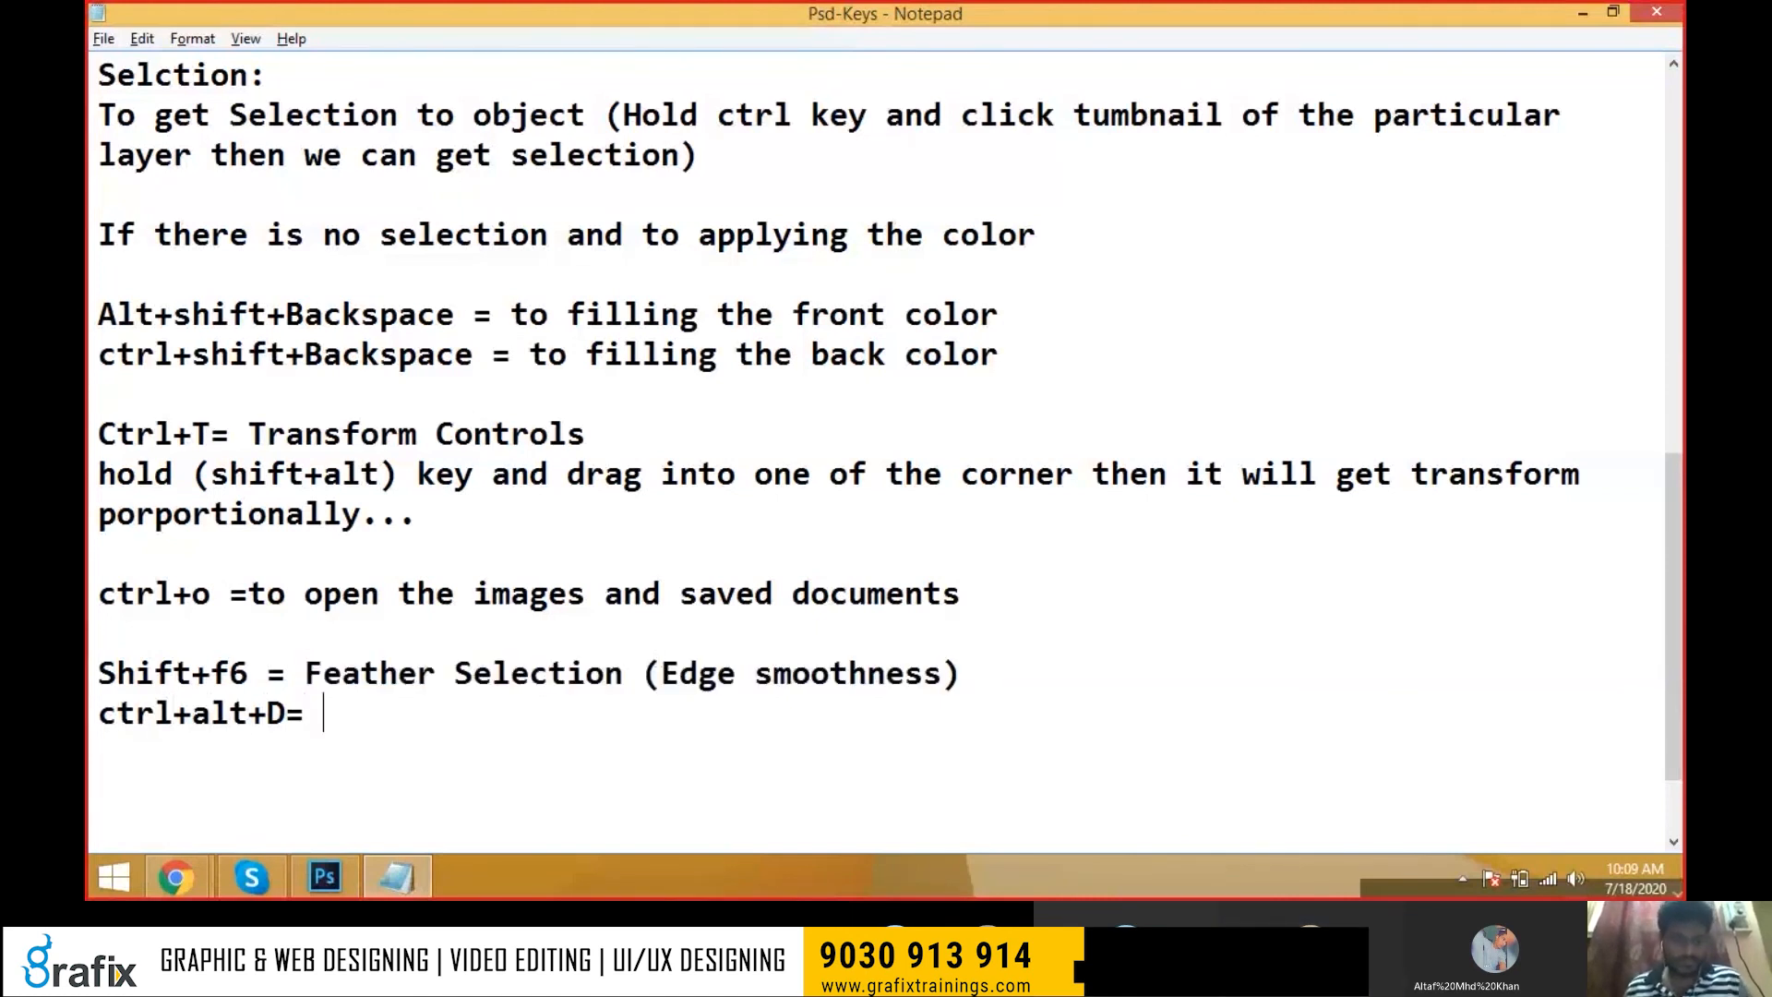
pyautogui.hotkey('ctrl', 'v')
# Append the remark "(Old versions)" to the end of the ctrl+alt+D line
pyautogui.write('(')
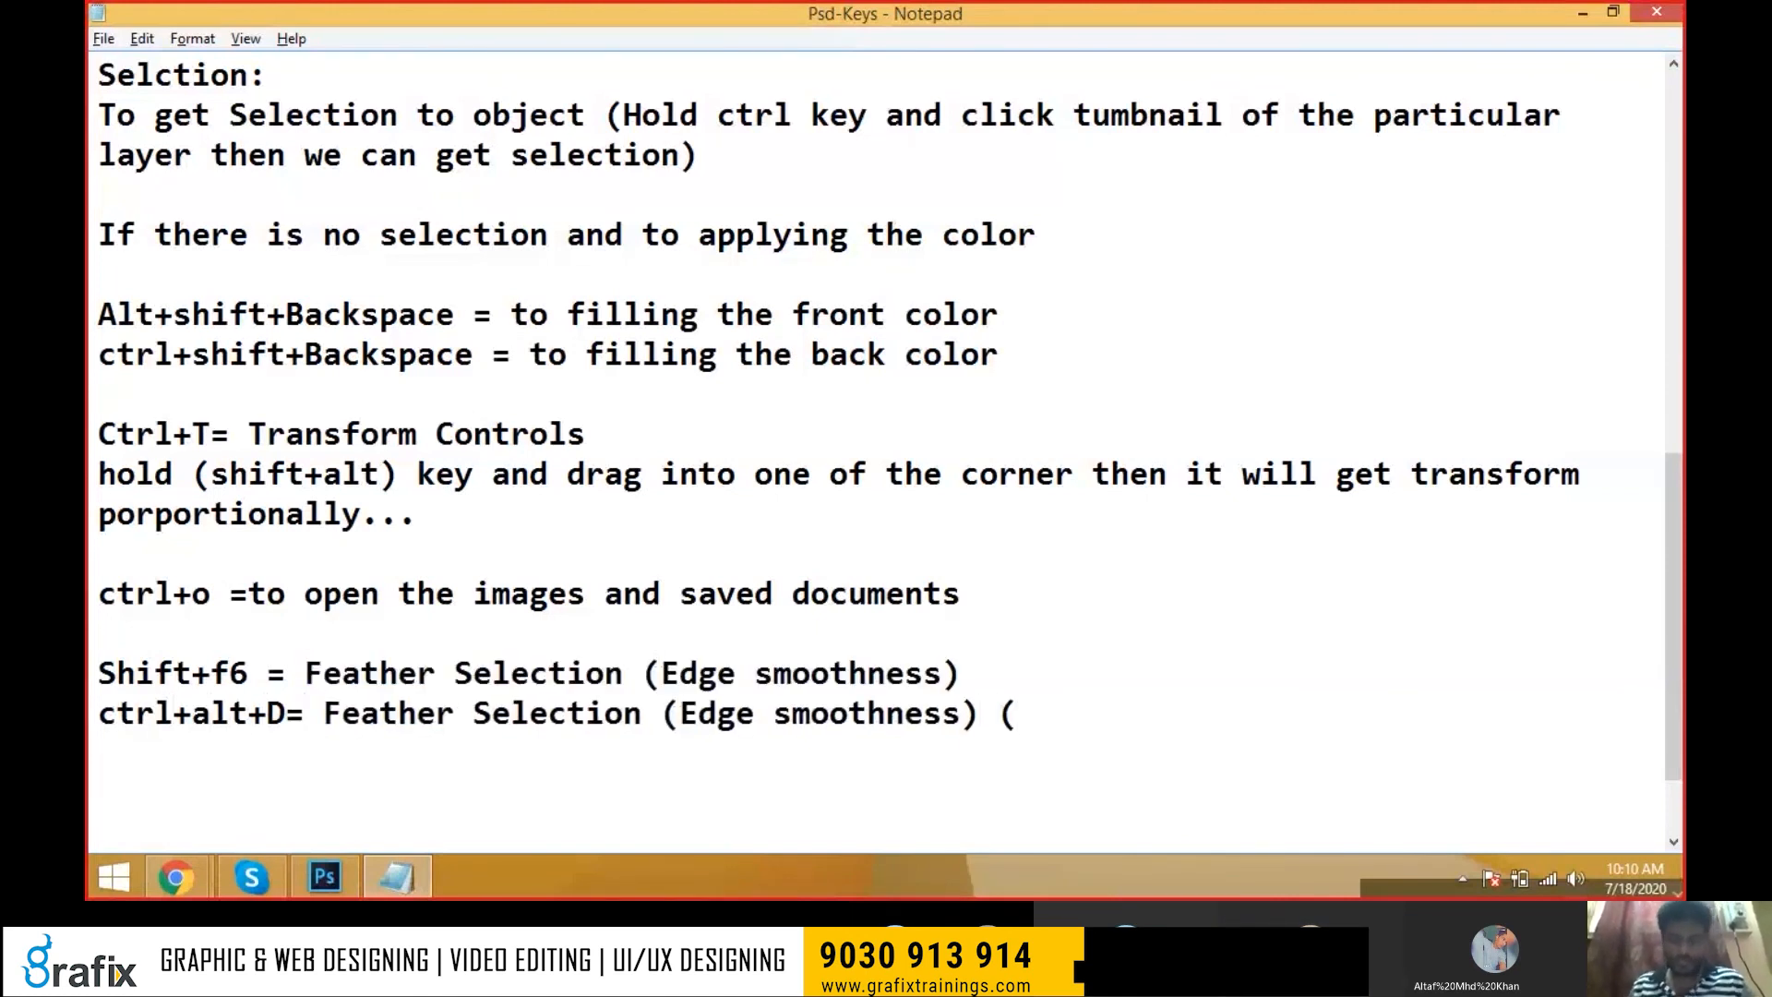
pyautogui.write('Cs4')
pyautogui.press('BackSpace')
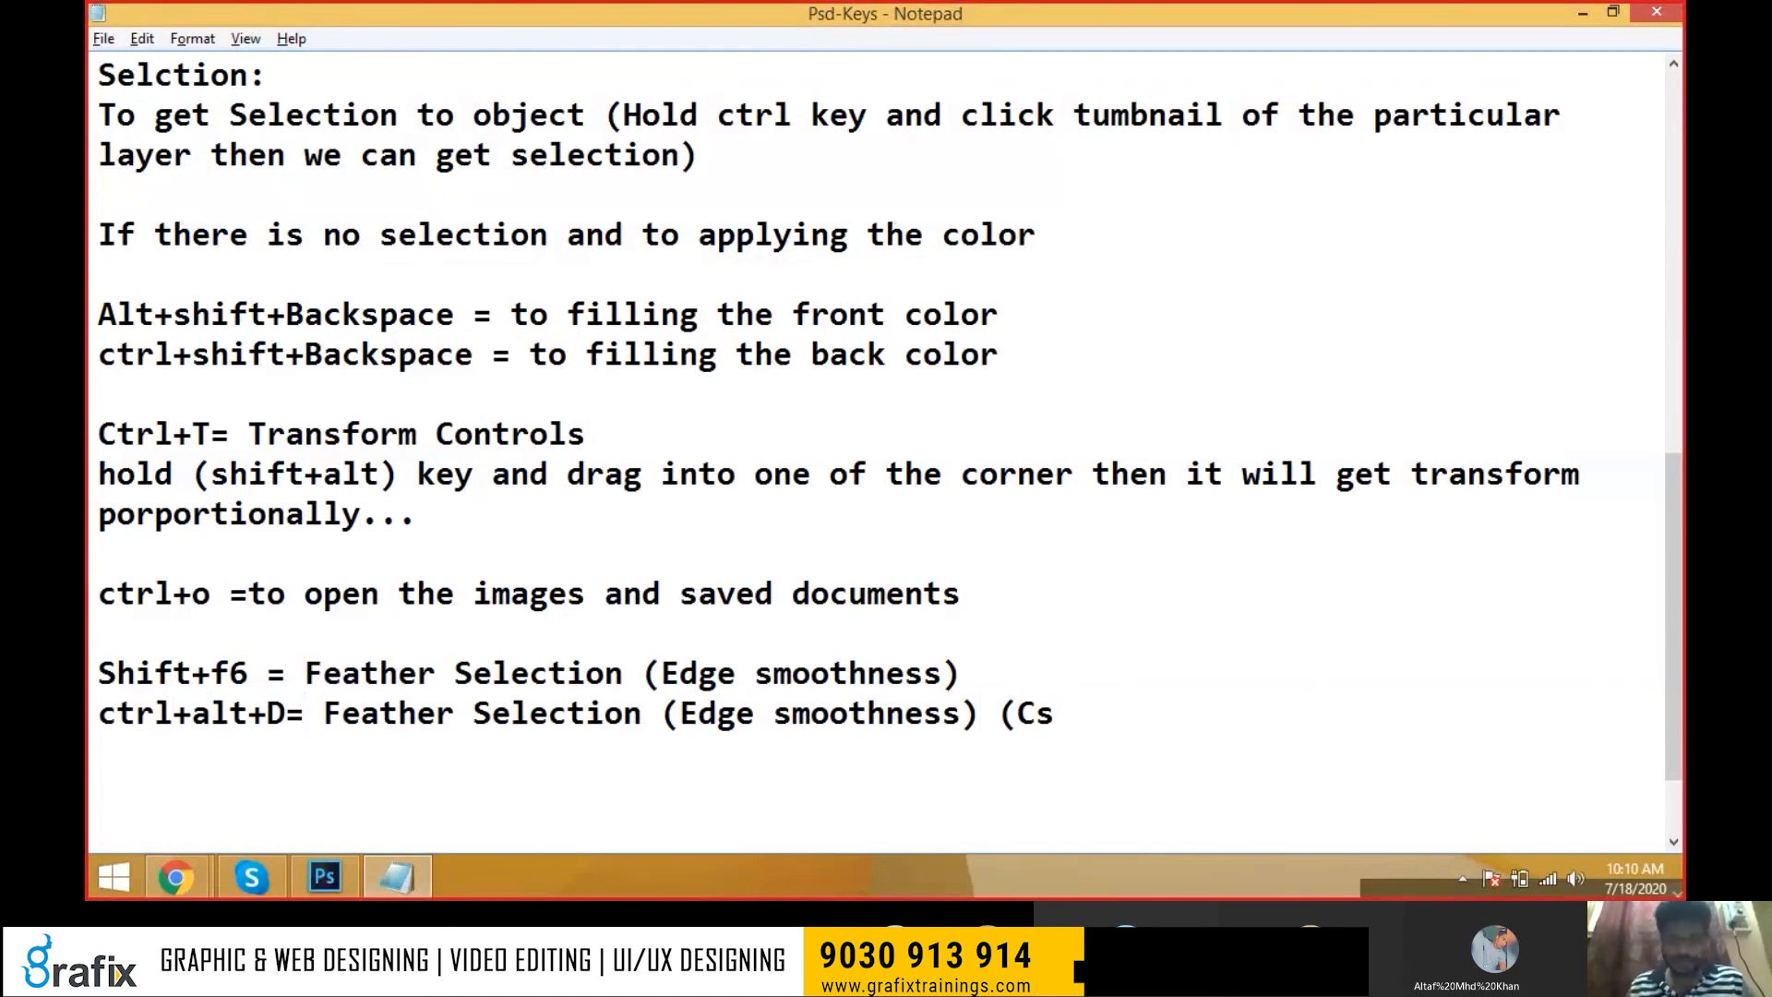
pyautogui.press('BackSpace')
pyautogui.press('BackSpace')
pyautogui.write('Old ')
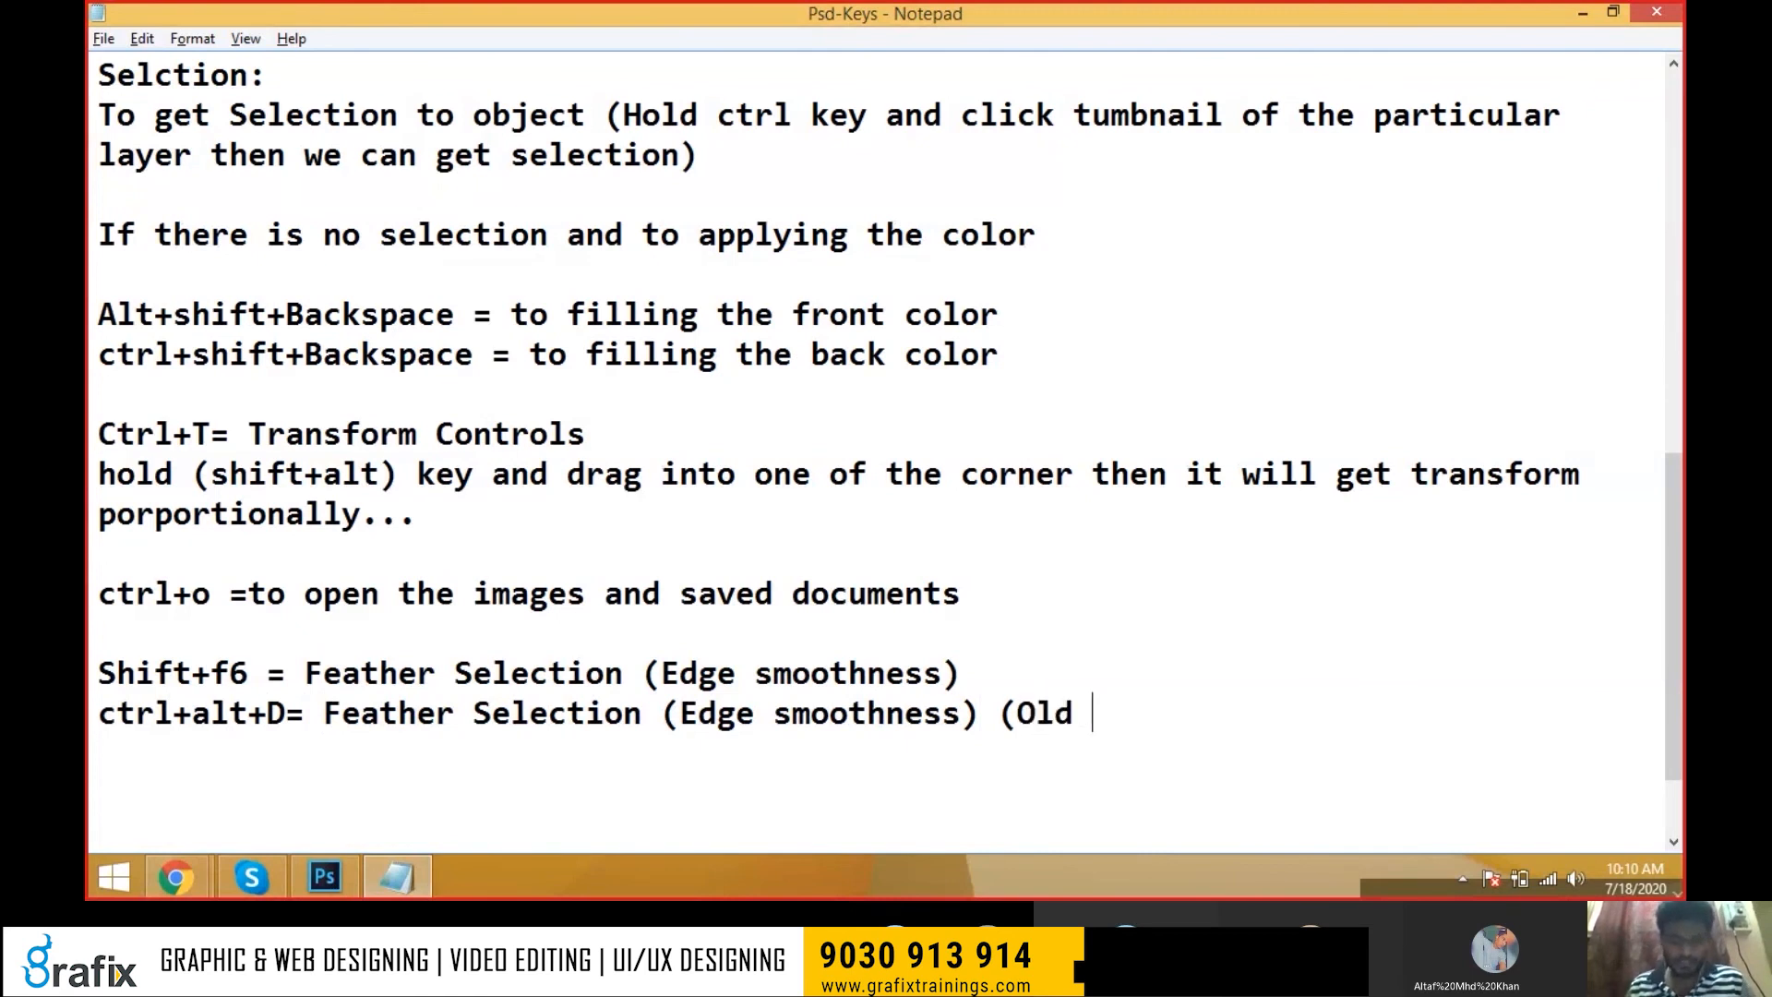
pyautogui.write('versions)')
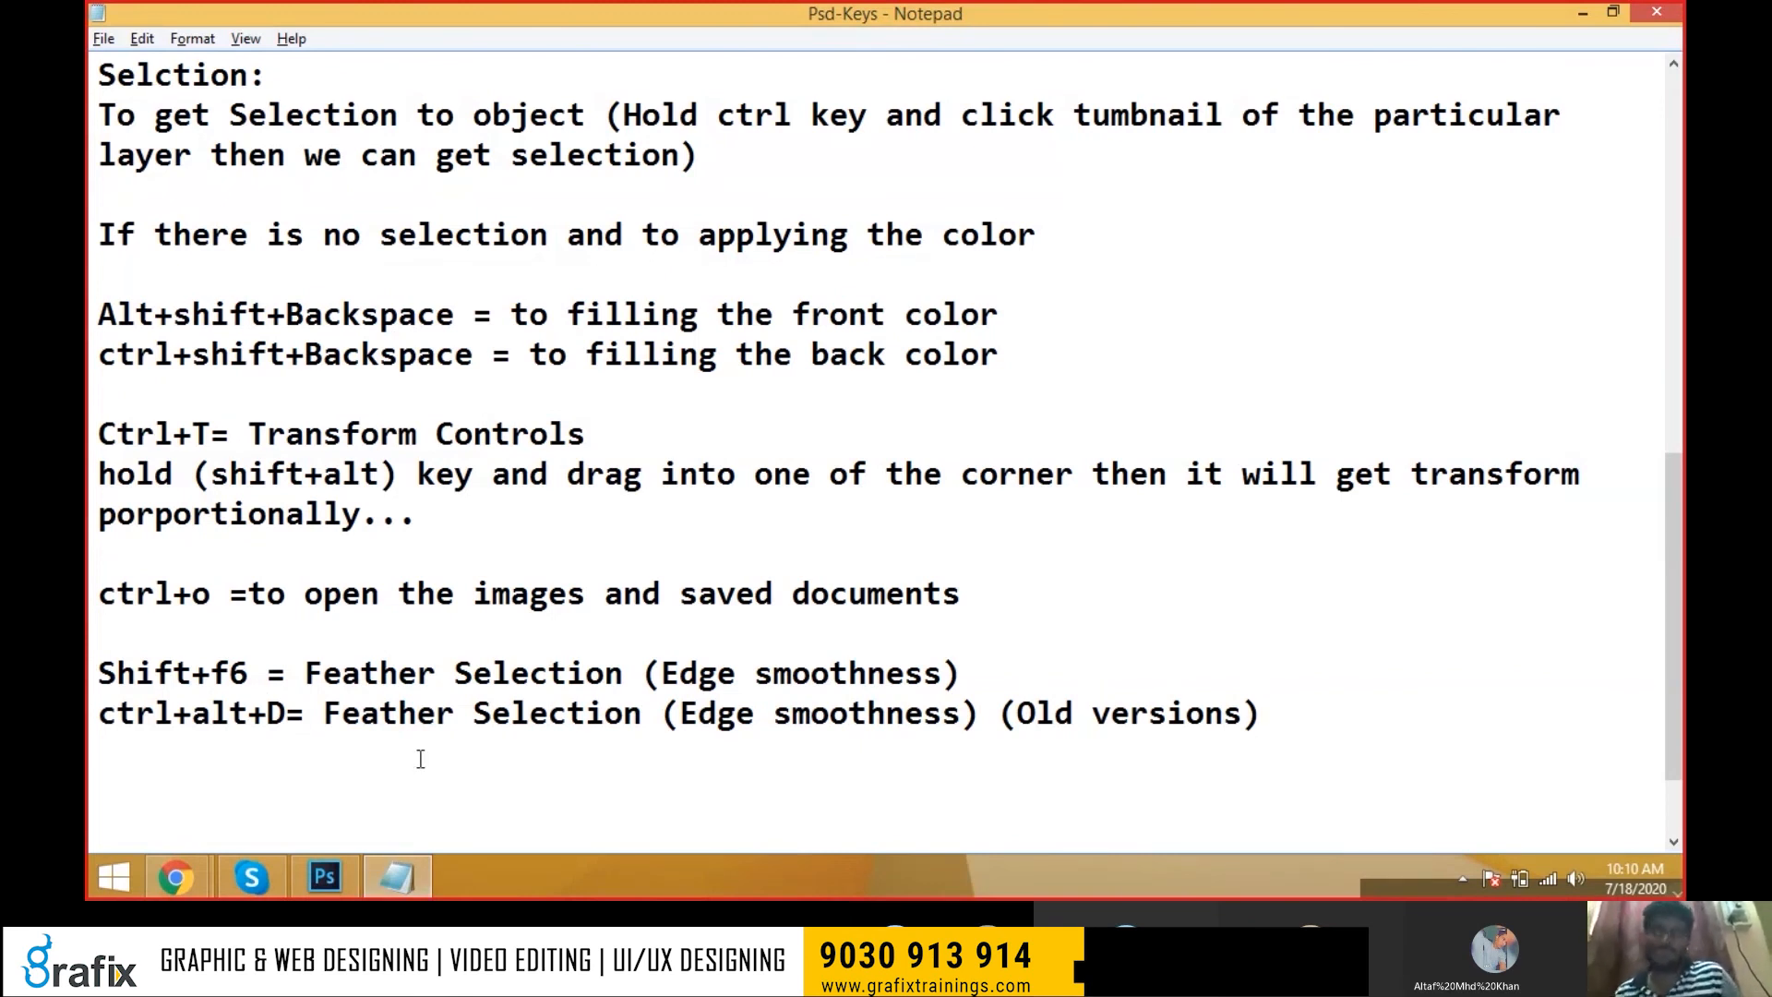
# Switch back to the portrait in Photoshop and dismiss the open Feather Selection dialog without applying it
pyautogui.moveTo(136, 673); pyautogui.dragTo(535, 673)
pyautogui.click(811, 673)
pyautogui.press('alt')
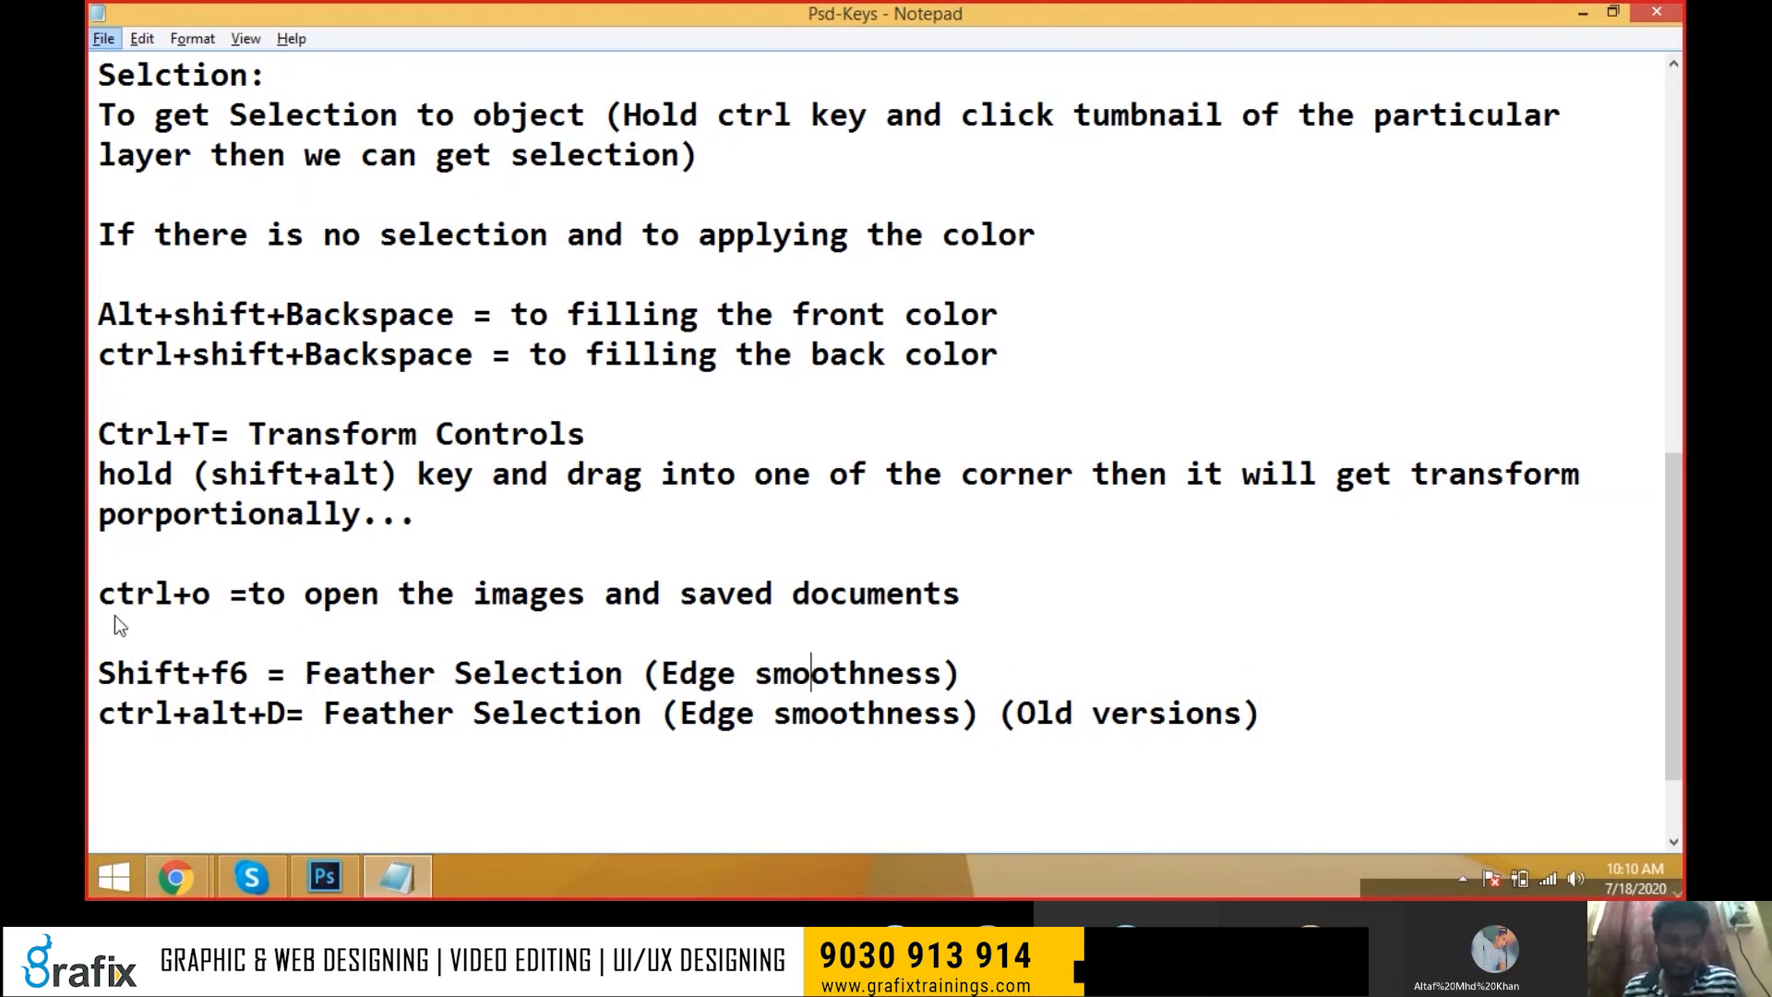
pyautogui.hotkey('alt', 'Tab')
pyautogui.hotkey('alt', 'Tab')
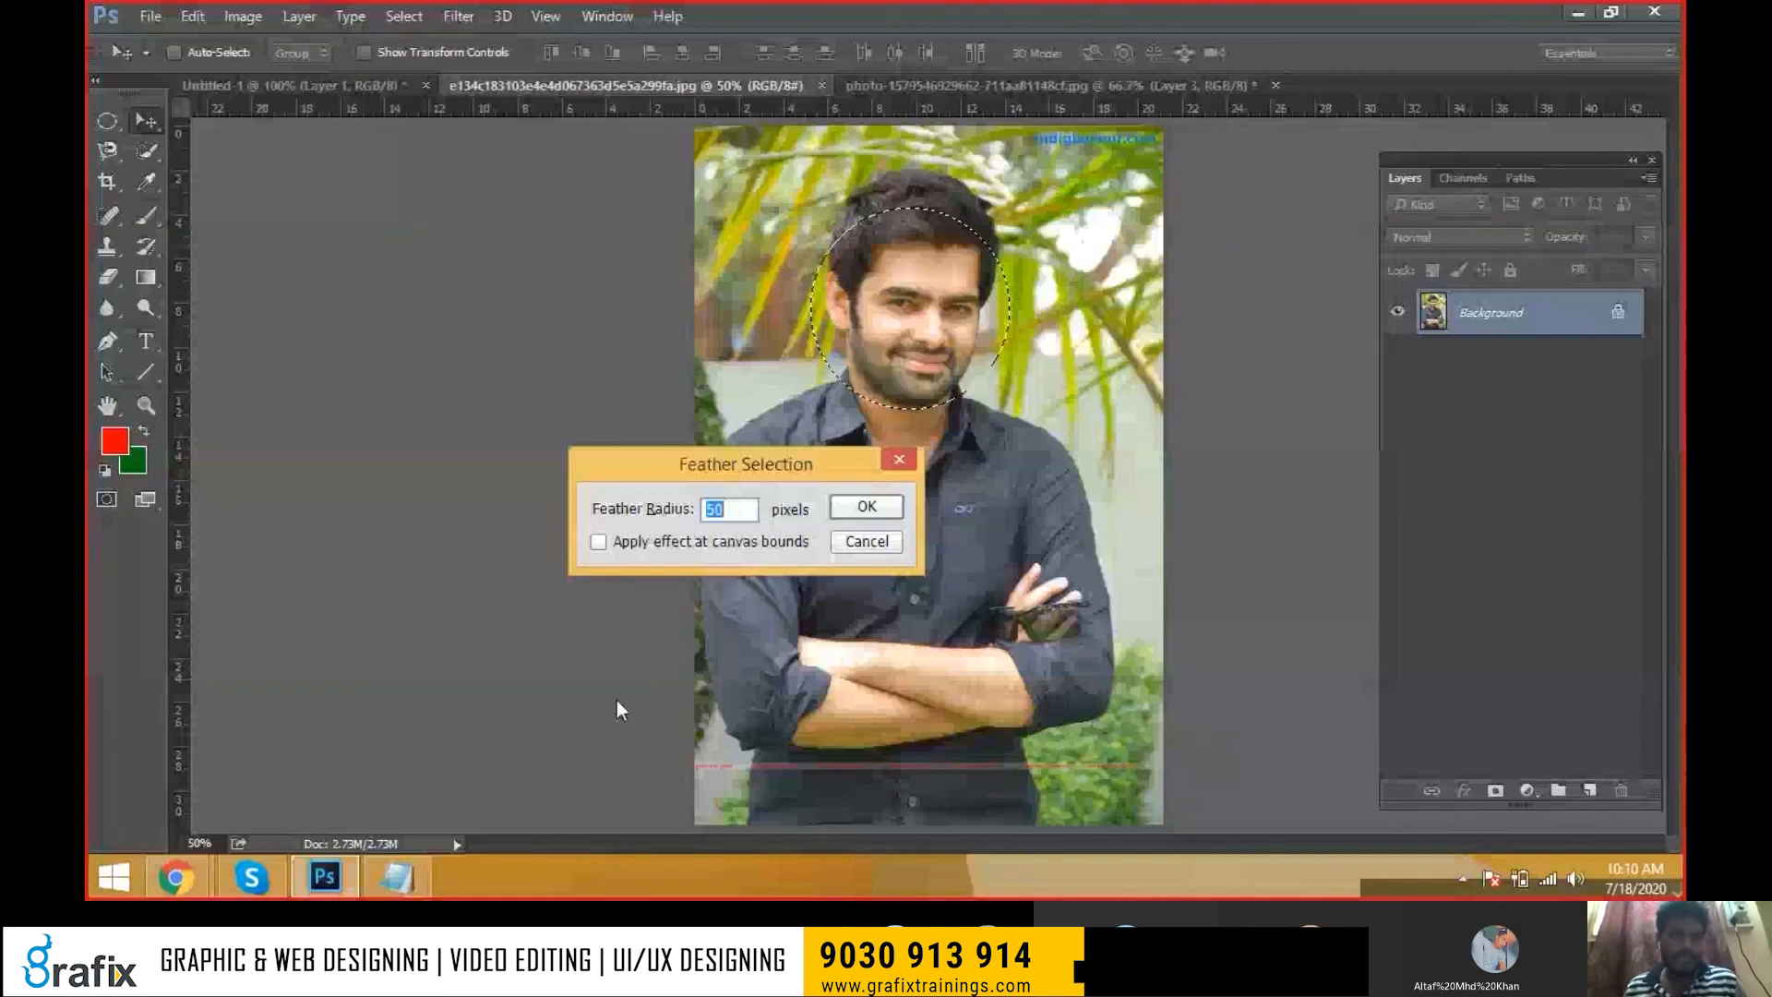
pyautogui.press('Escape')
# Draw a rectangular marquee around the face in the actor portrait
pyautogui.click(1001, 91)
pyautogui.hotkey('shift', 'm')
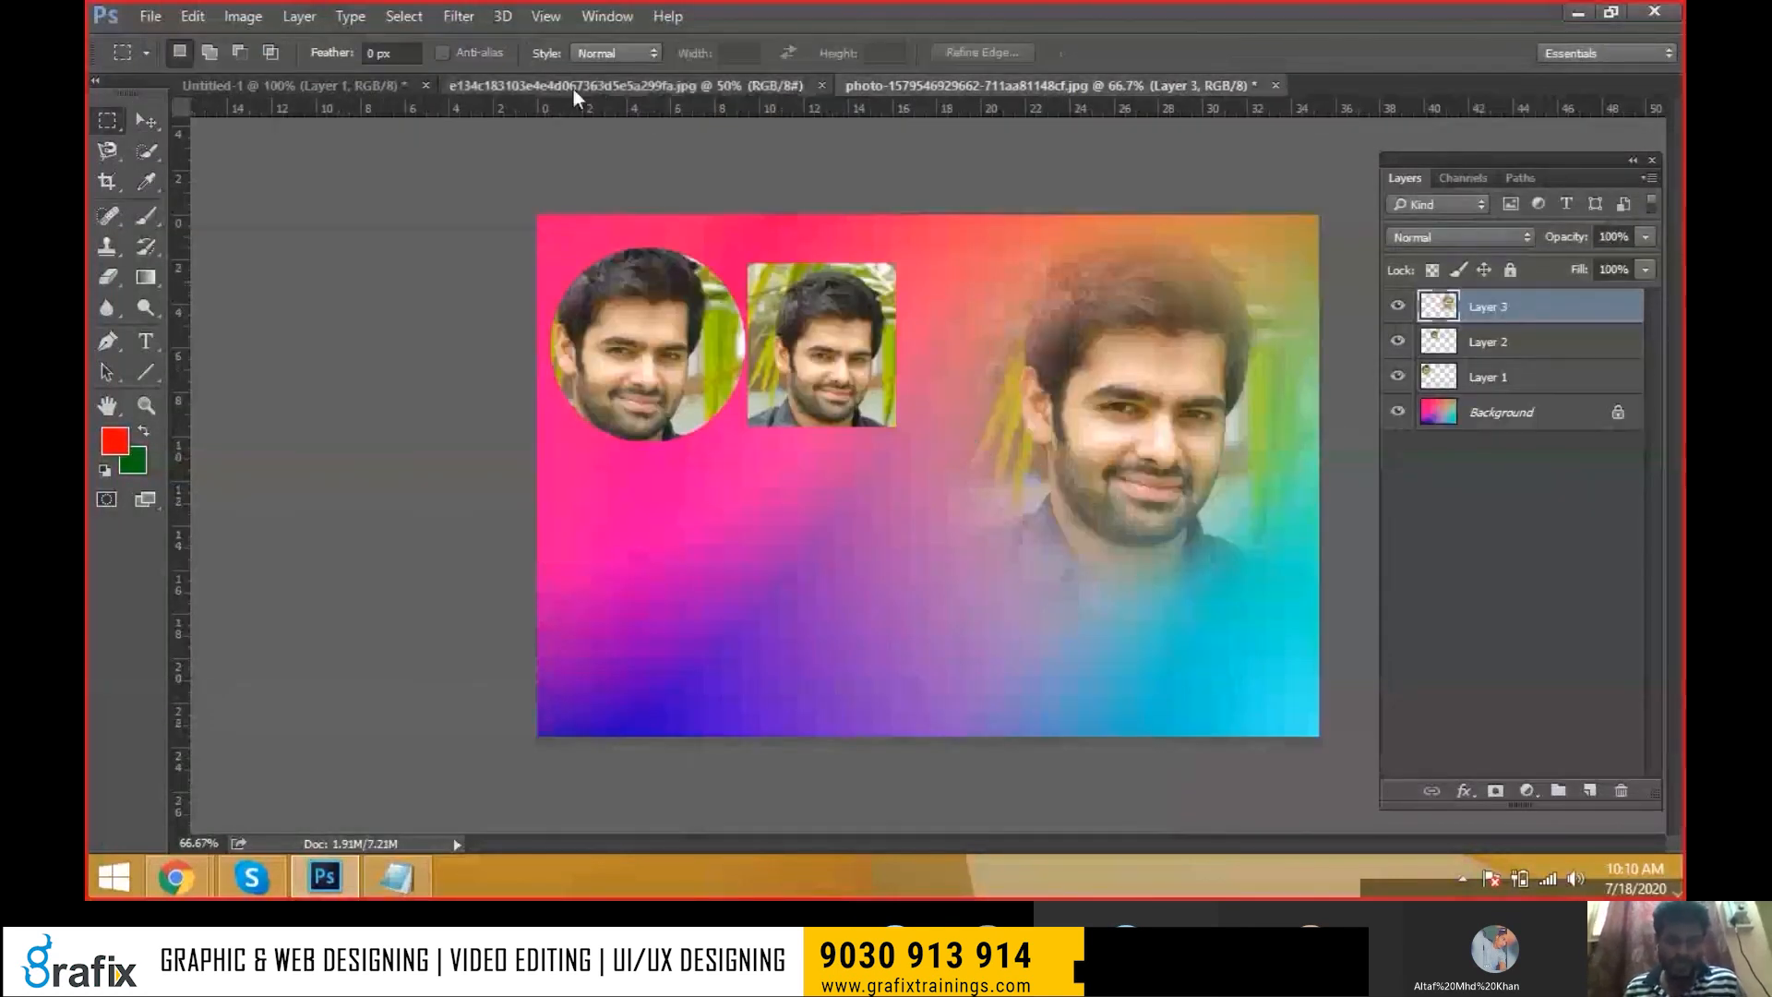
pyautogui.click(573, 89)
pyautogui.moveTo(824, 235); pyautogui.dragTo(994, 406)
# Try feathering the rectangular face selection by 30 pixels and undo the feather
pyautogui.hotkey('shift', 'F6')
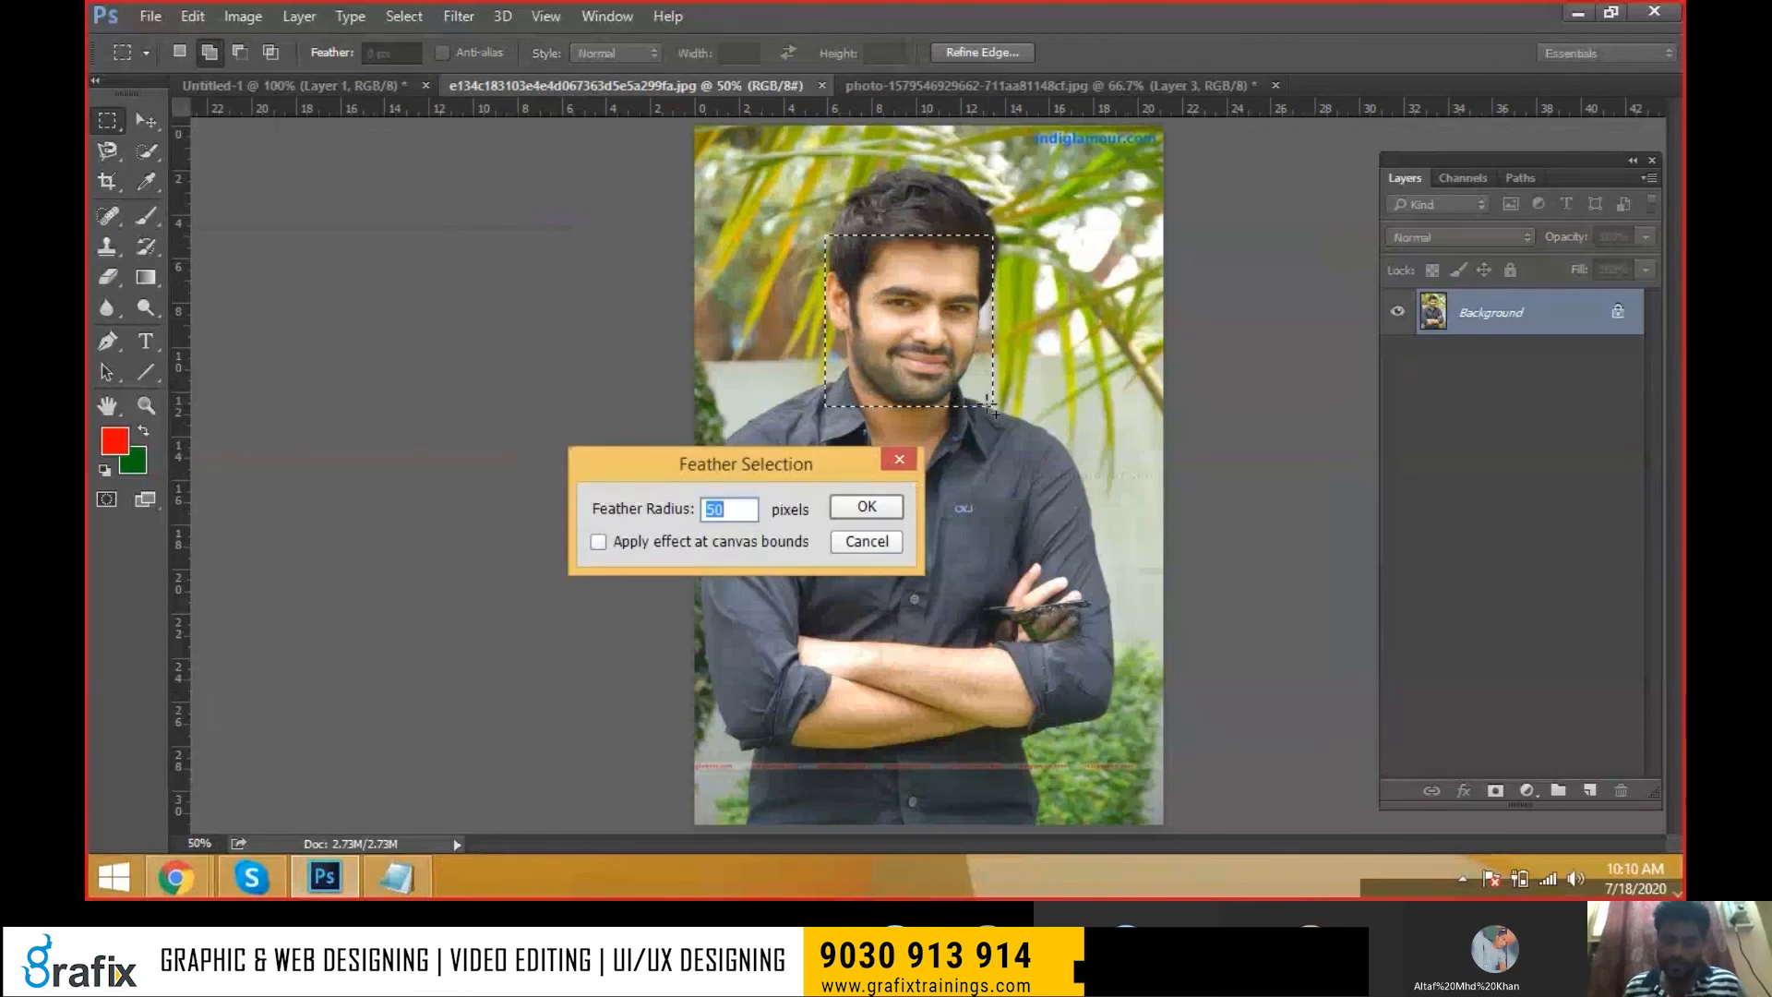
pyautogui.write('3')
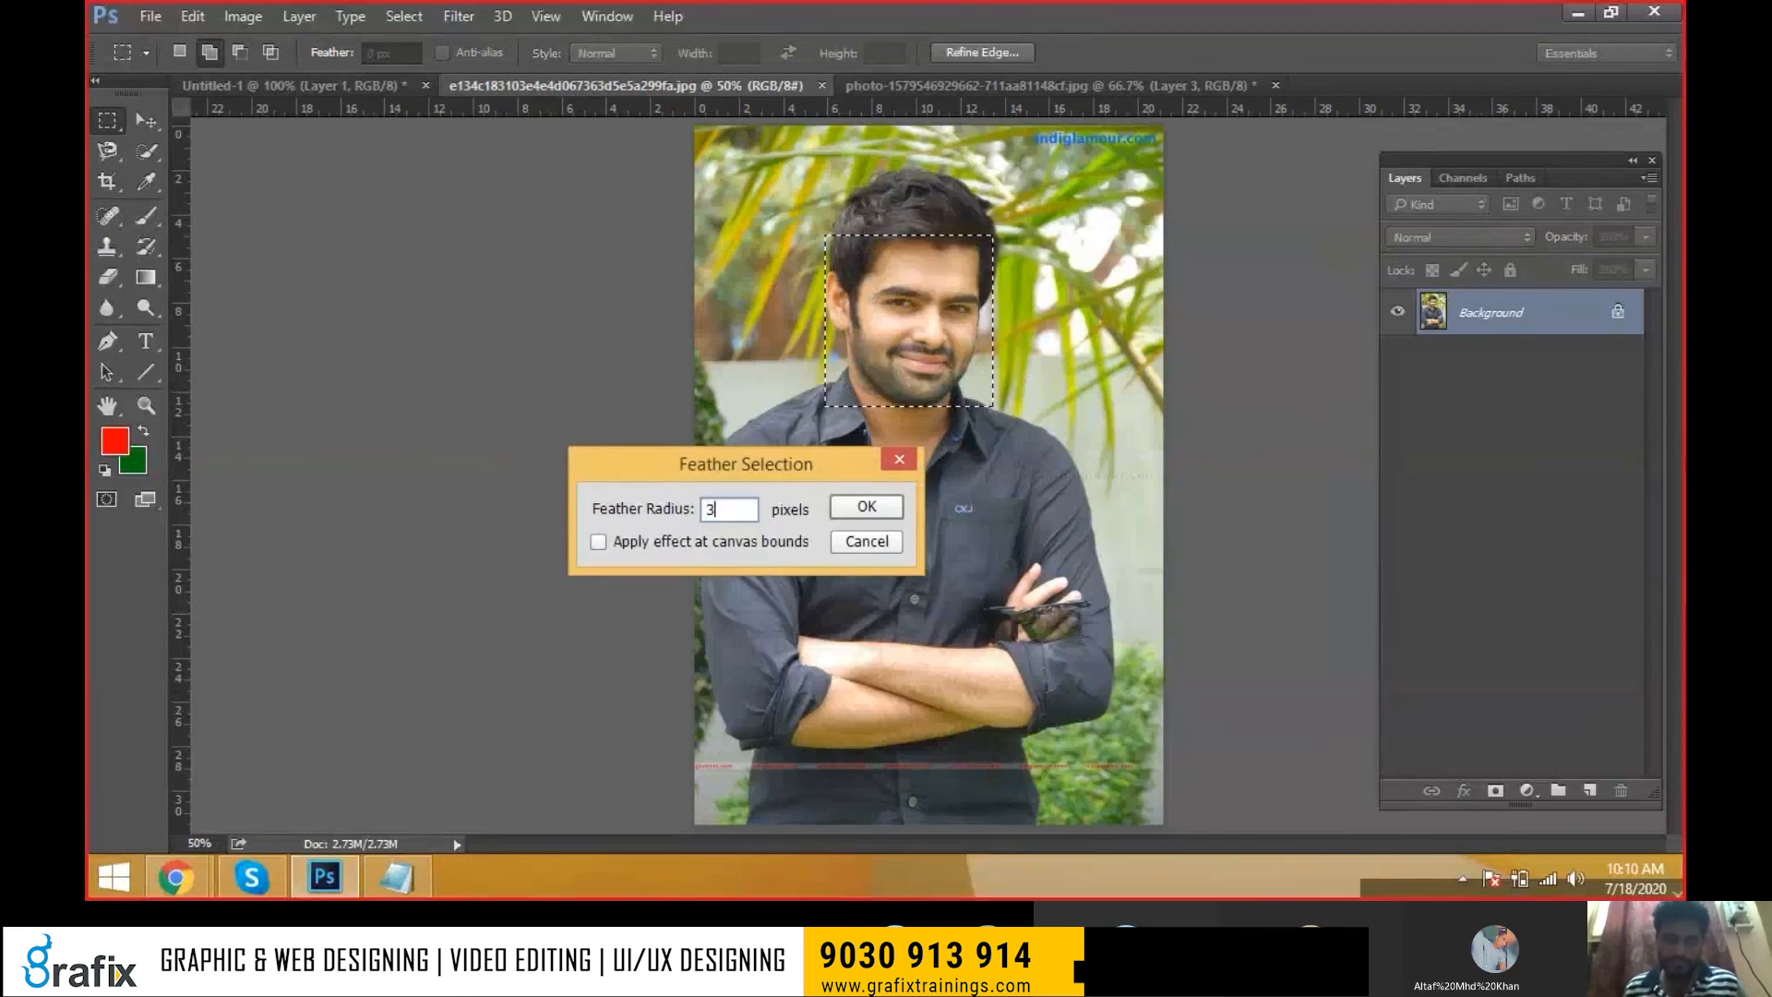
pyautogui.write('0')
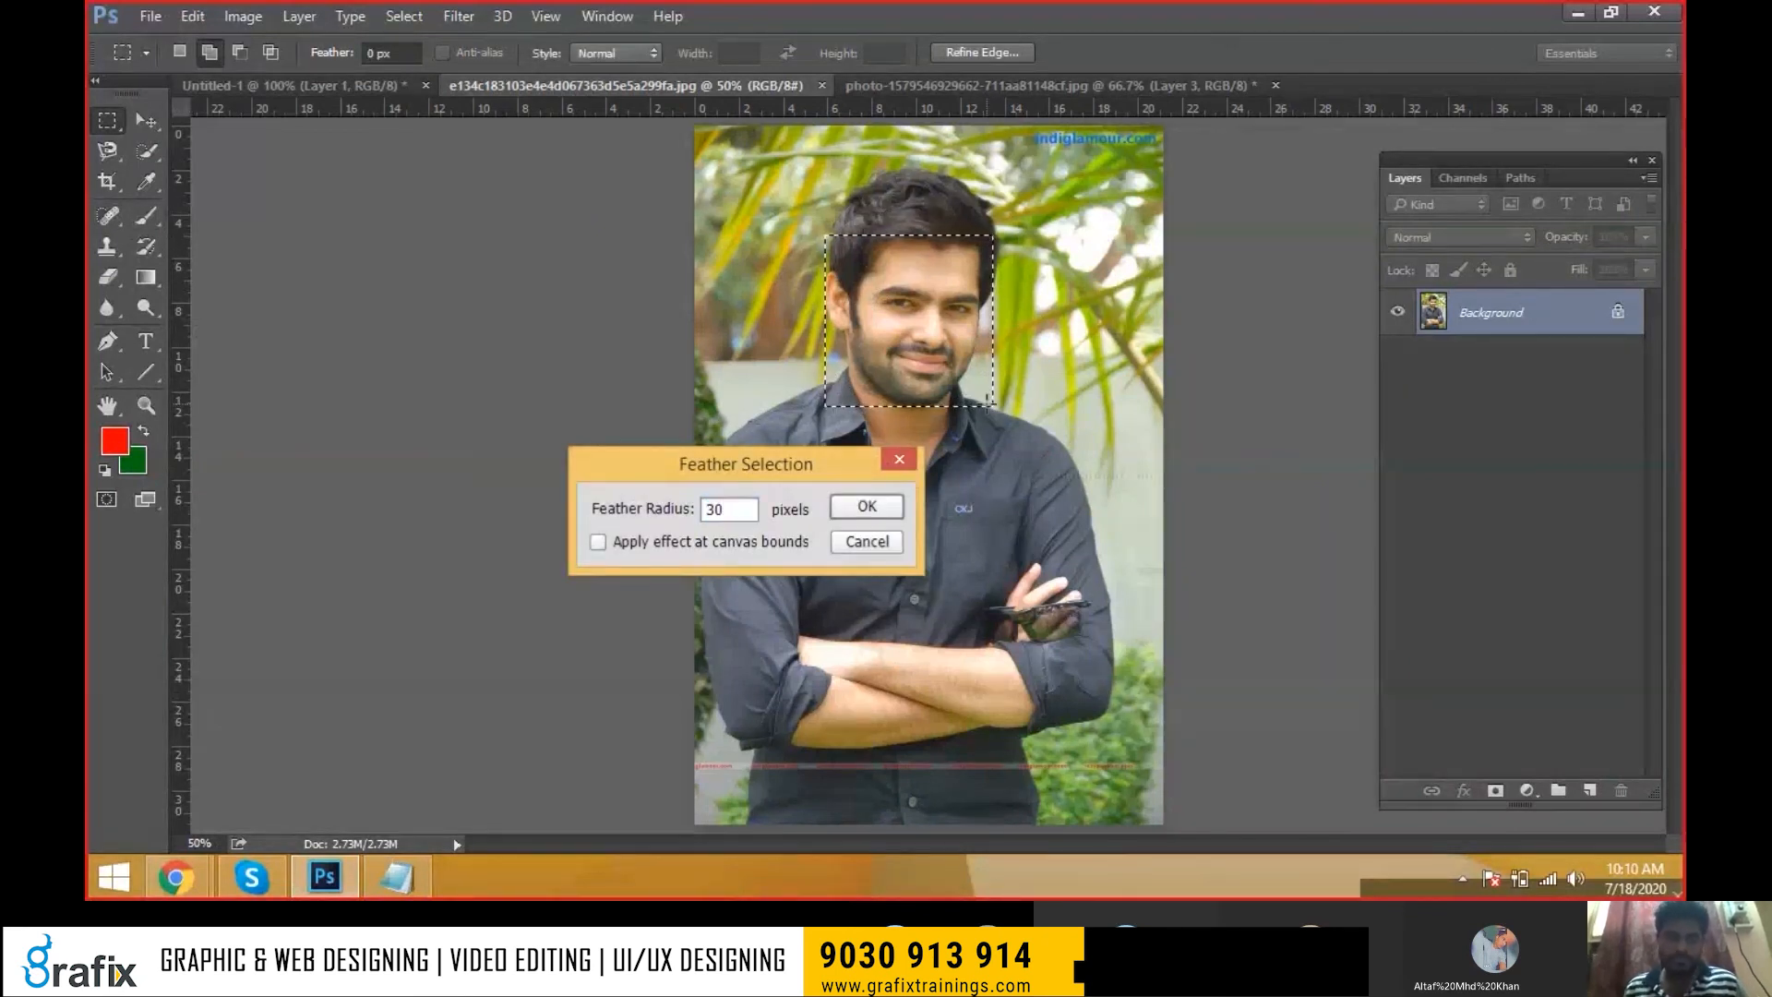
pyautogui.press('Return')
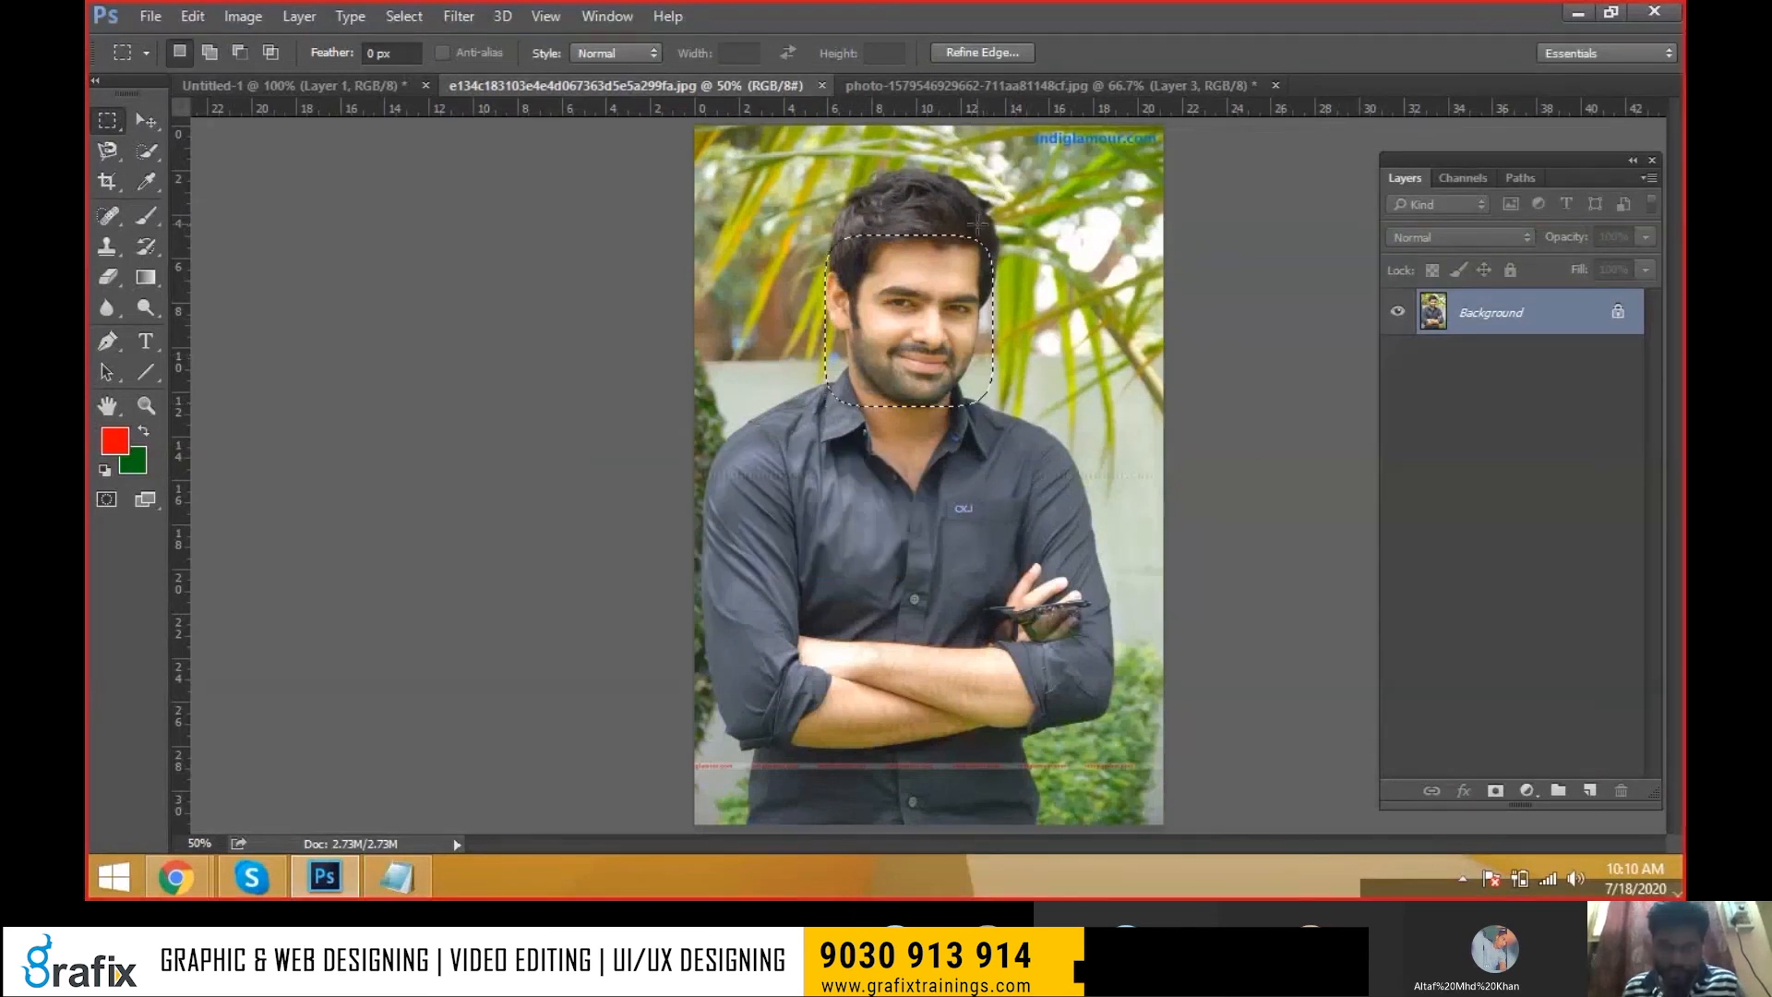
pyautogui.hotkey('ctrl', 'z')
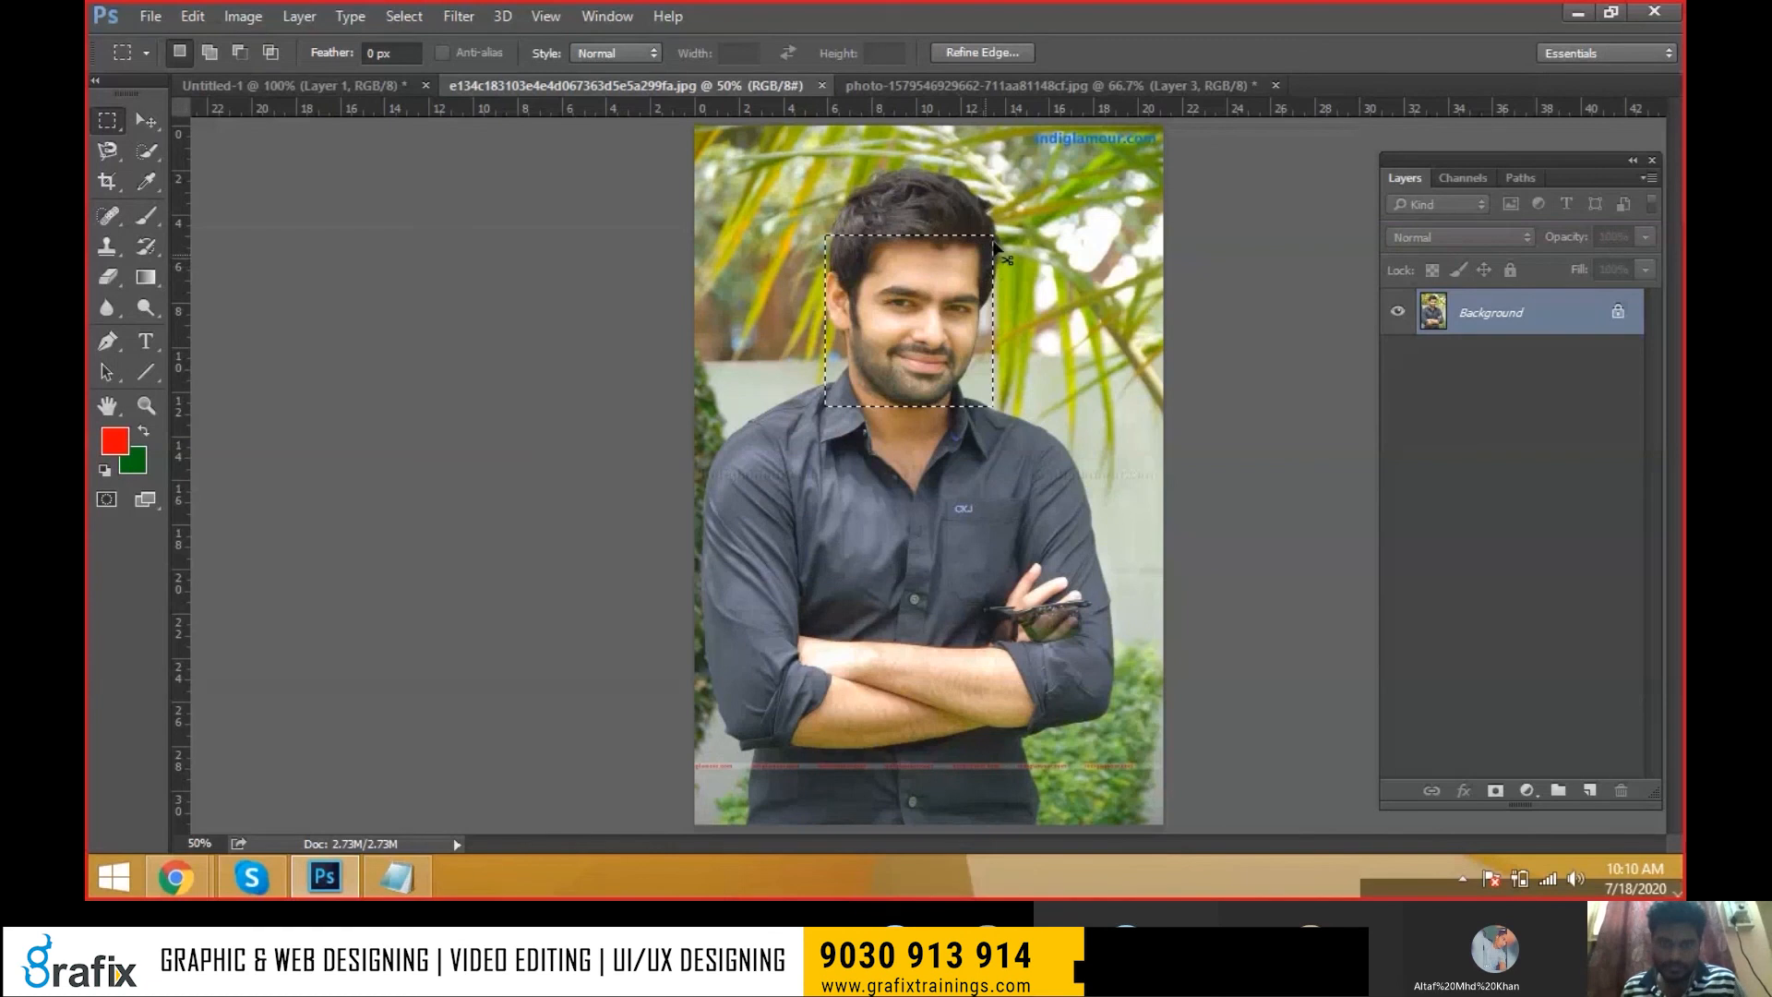
pyautogui.keyDown('ctrl'); pyautogui.click(995, 242); pyautogui.keyUp('ctrl')
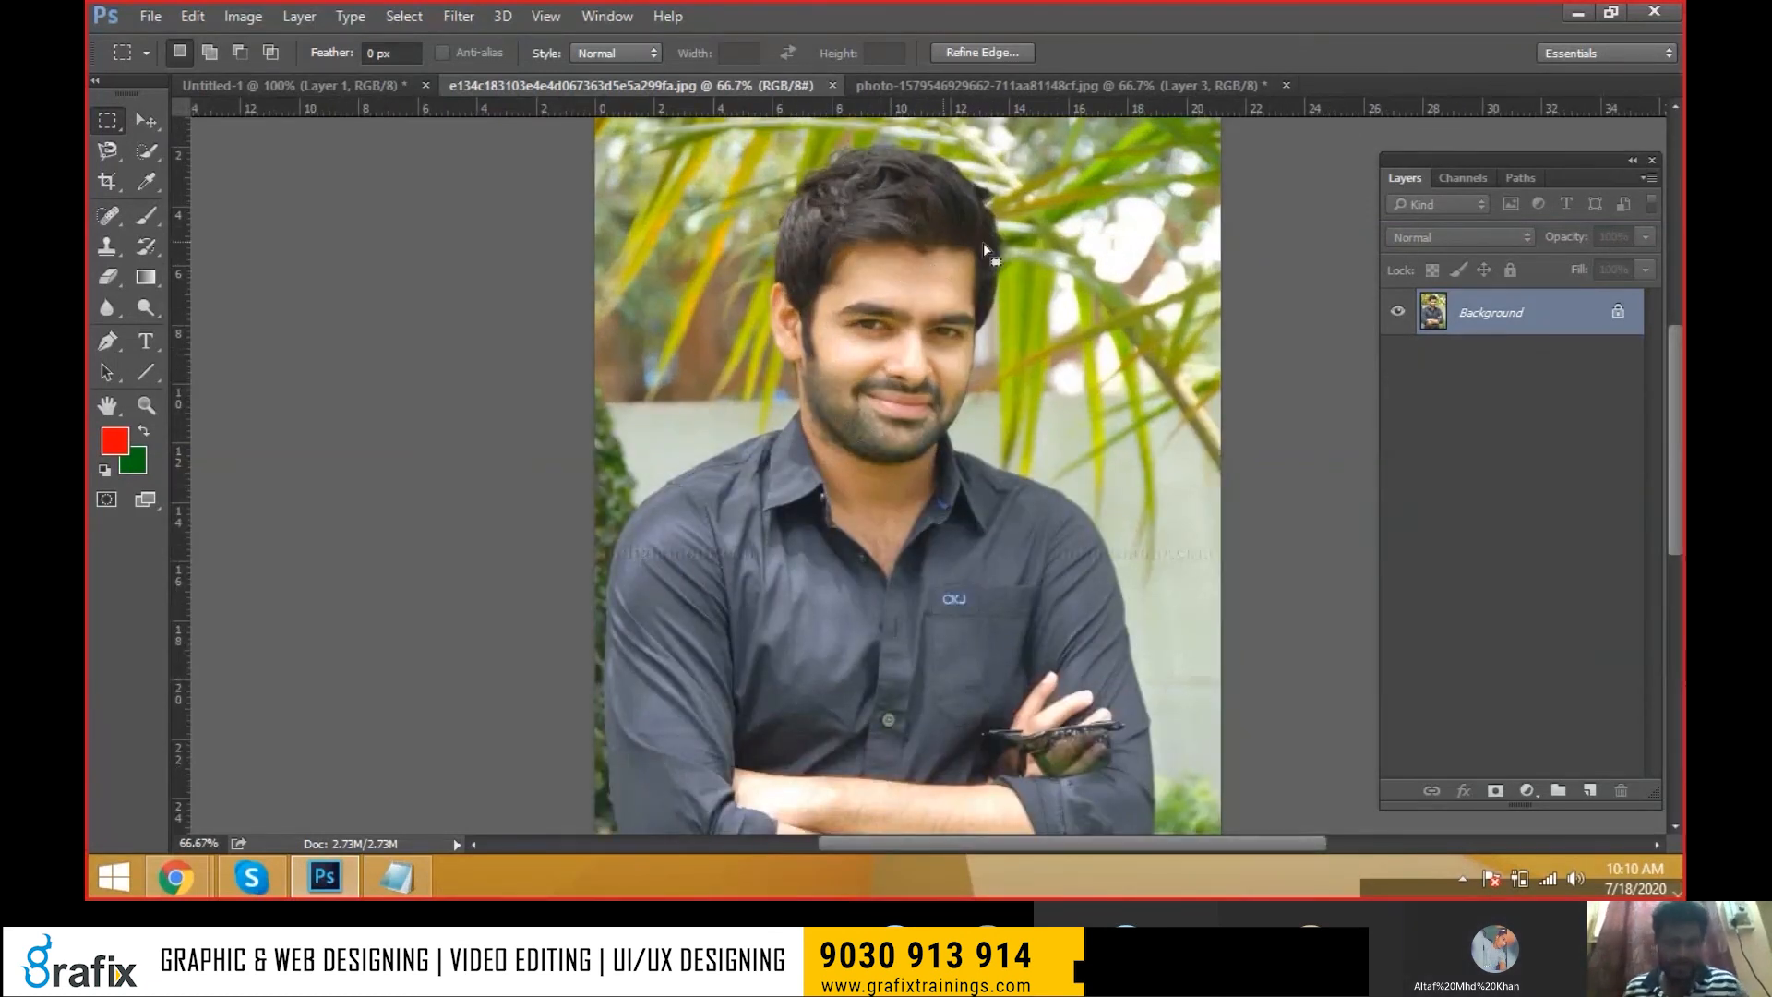
pyautogui.press('v')
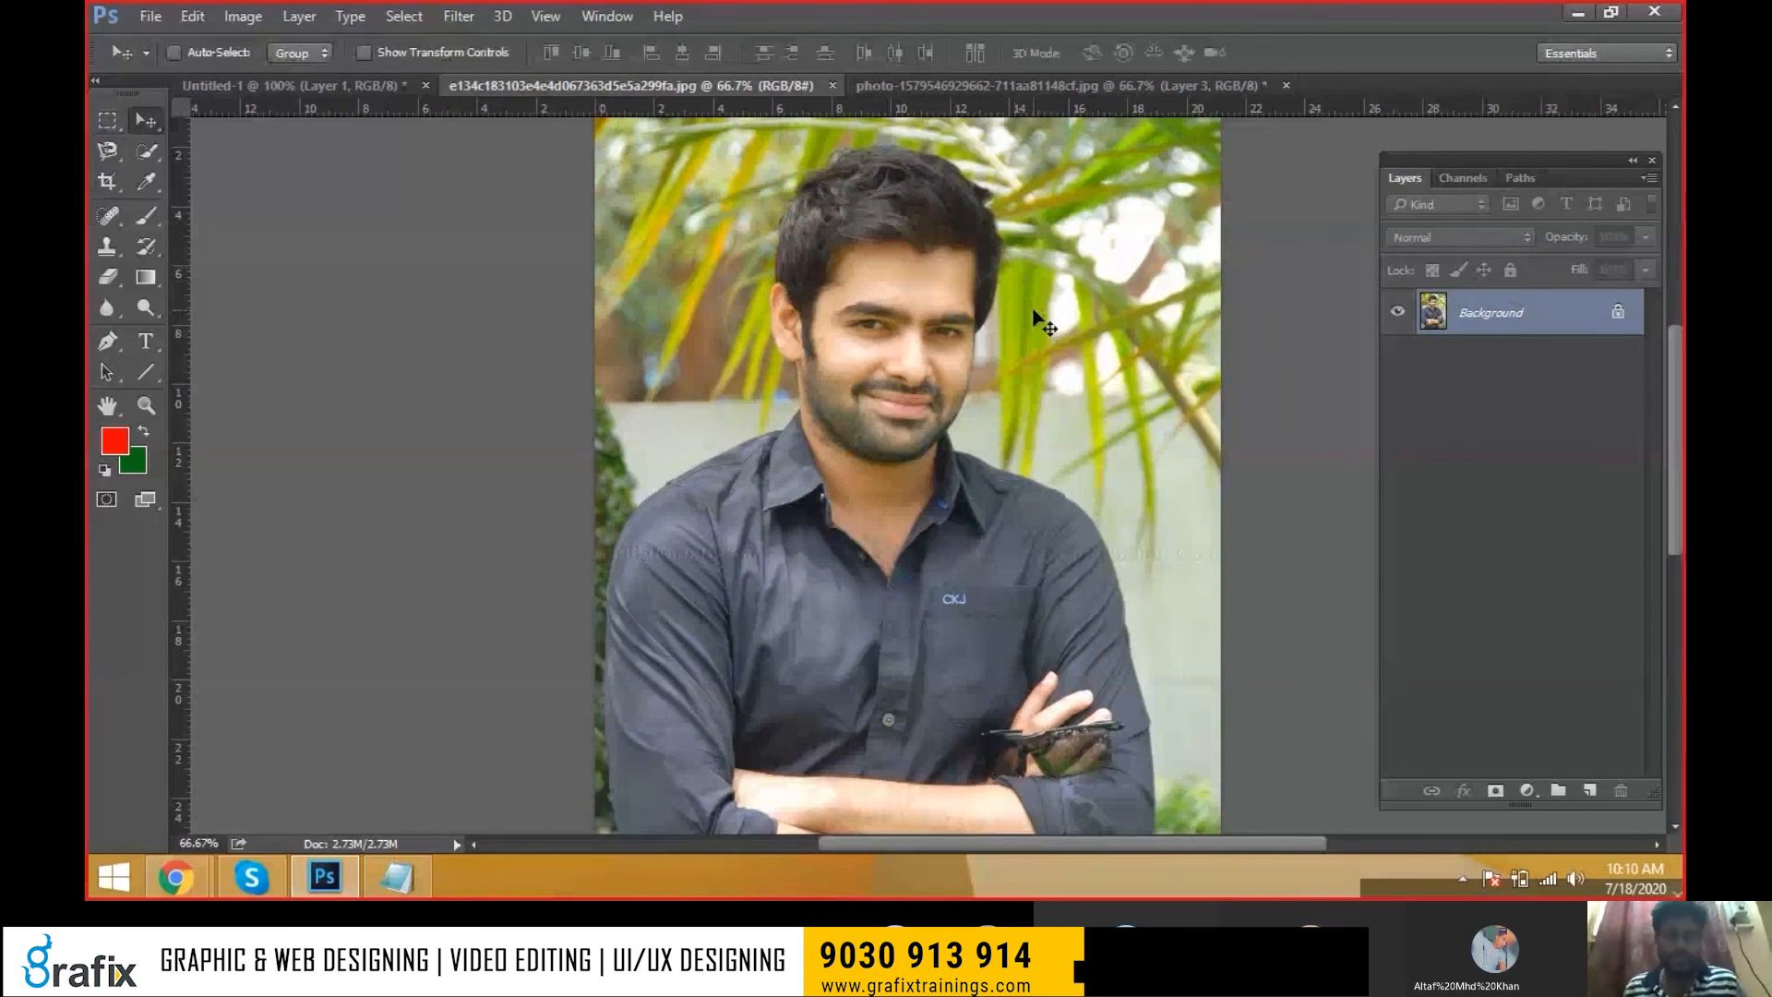
pyautogui.hotkey('ctrl', 'z')
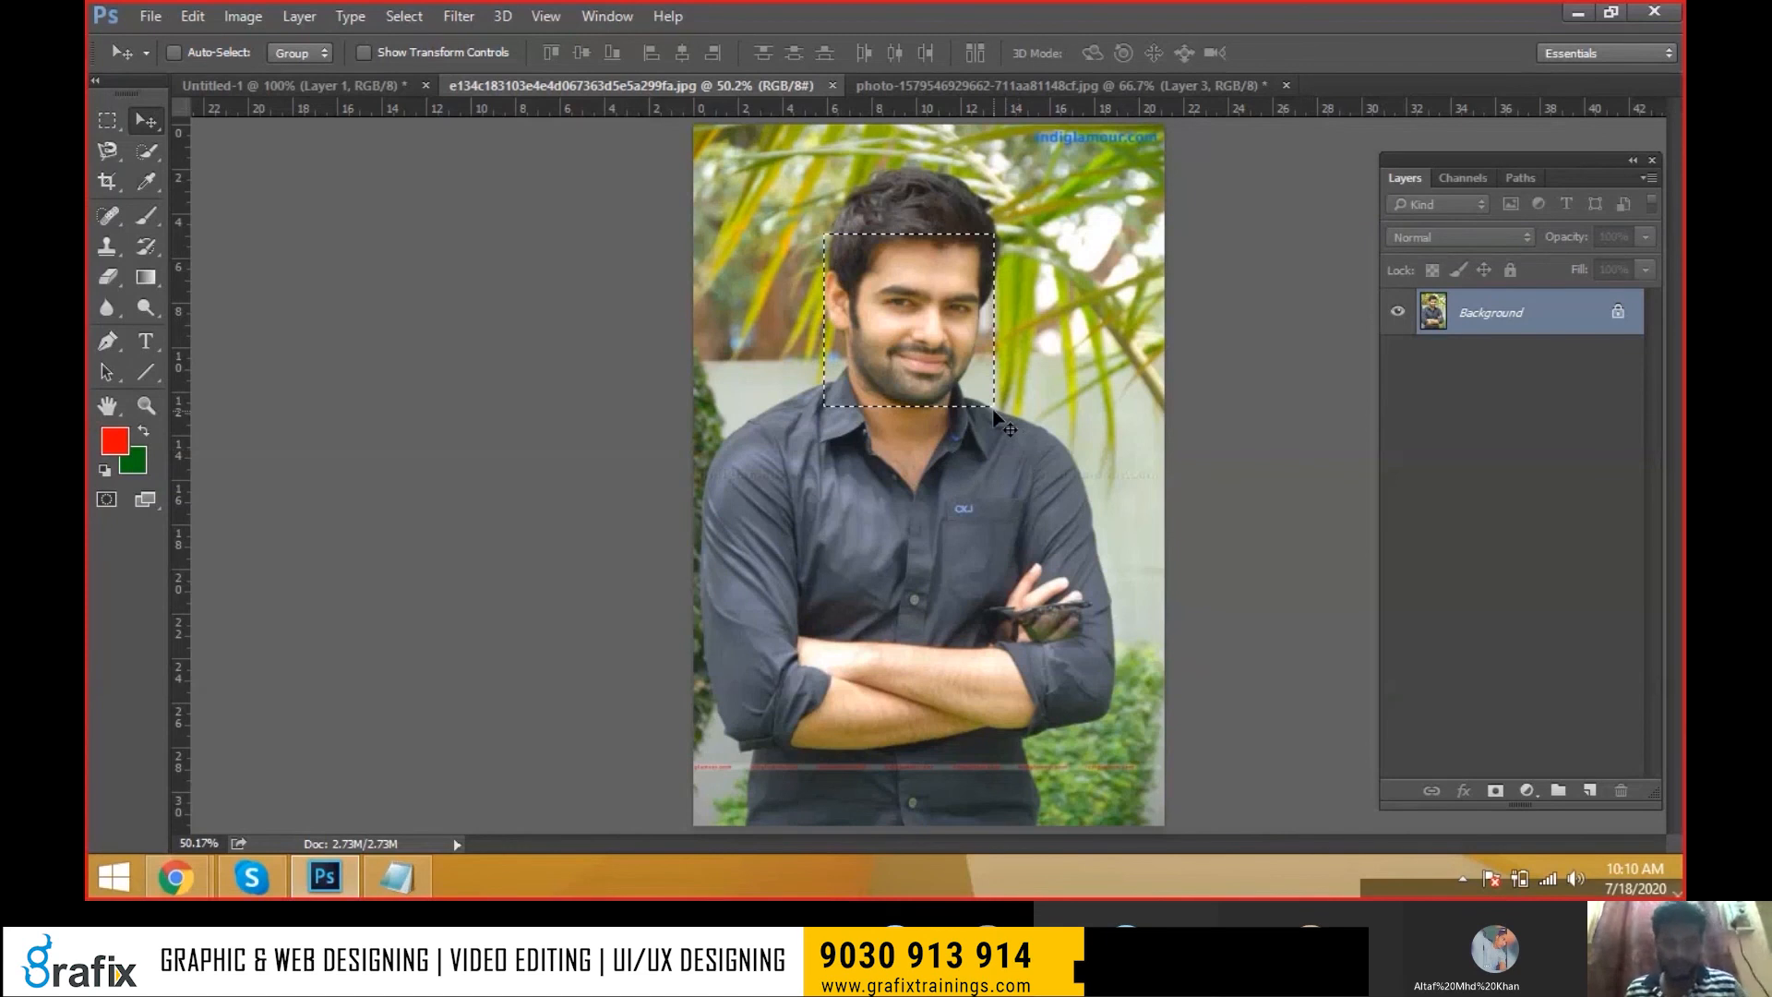
# Feather the rectangular face selection by 50 pixels and place the cut-out near the gradient composition's lower left
pyautogui.hotkey('shift', 'F6')
pyautogui.write('50')
pyautogui.press('Return')
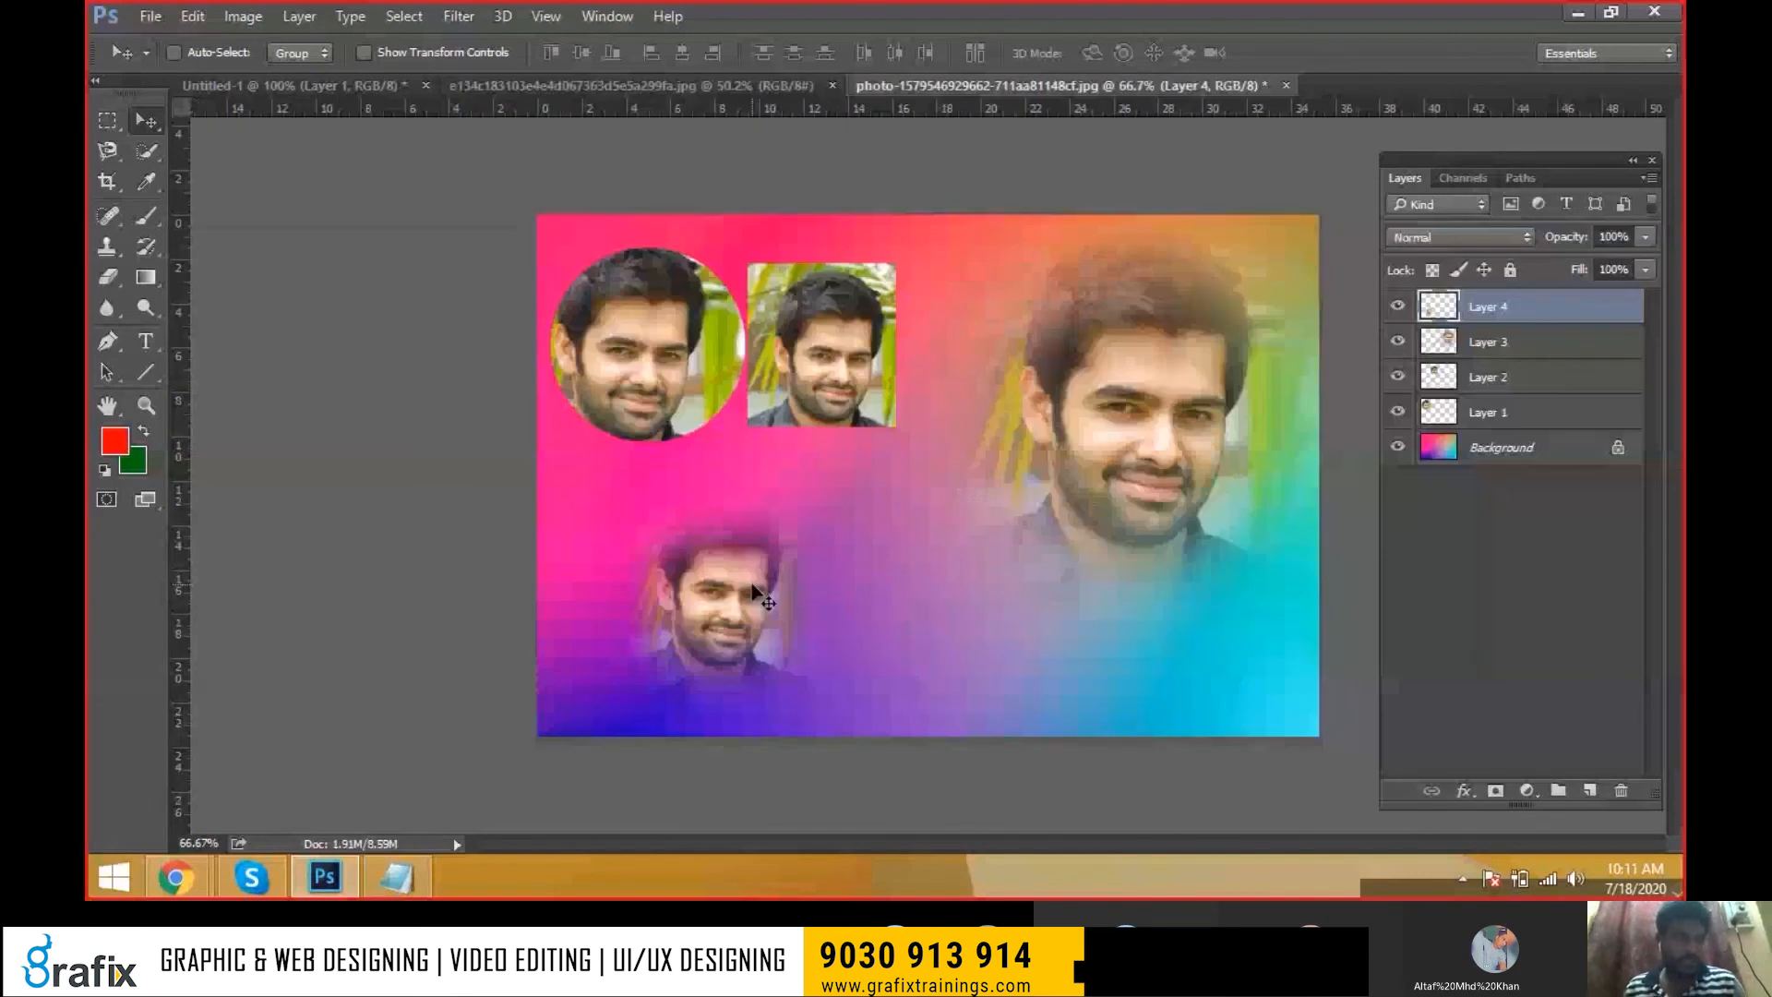
pyautogui.moveTo(752, 586); pyautogui.dragTo(703, 587)
# Select the layer of the large feathered face, scale it down slightly with Free Transform and reposition it
pyautogui.rightClick(1138, 389)
pyautogui.click(1156, 404)
pyautogui.hotkey('ctrl', 't')
pyautogui.moveTo(914, 177); pyautogui.dragTo(951, 217)
pyautogui.press('Return')
pyautogui.moveTo(1117, 409); pyautogui.dragTo(1102, 397)
# Select the layer of the small feathered face in the composition's lower left with the Move tool
pyautogui.click(108, 121)
pyautogui.press('v')
pyautogui.rightClick(611, 576)
pyautogui.click(647, 588)
# Replace the portrait's rectangular selection with a freehand Lasso outline running from the elbow around the head to the opposite shoulder
pyautogui.click(621, 90)
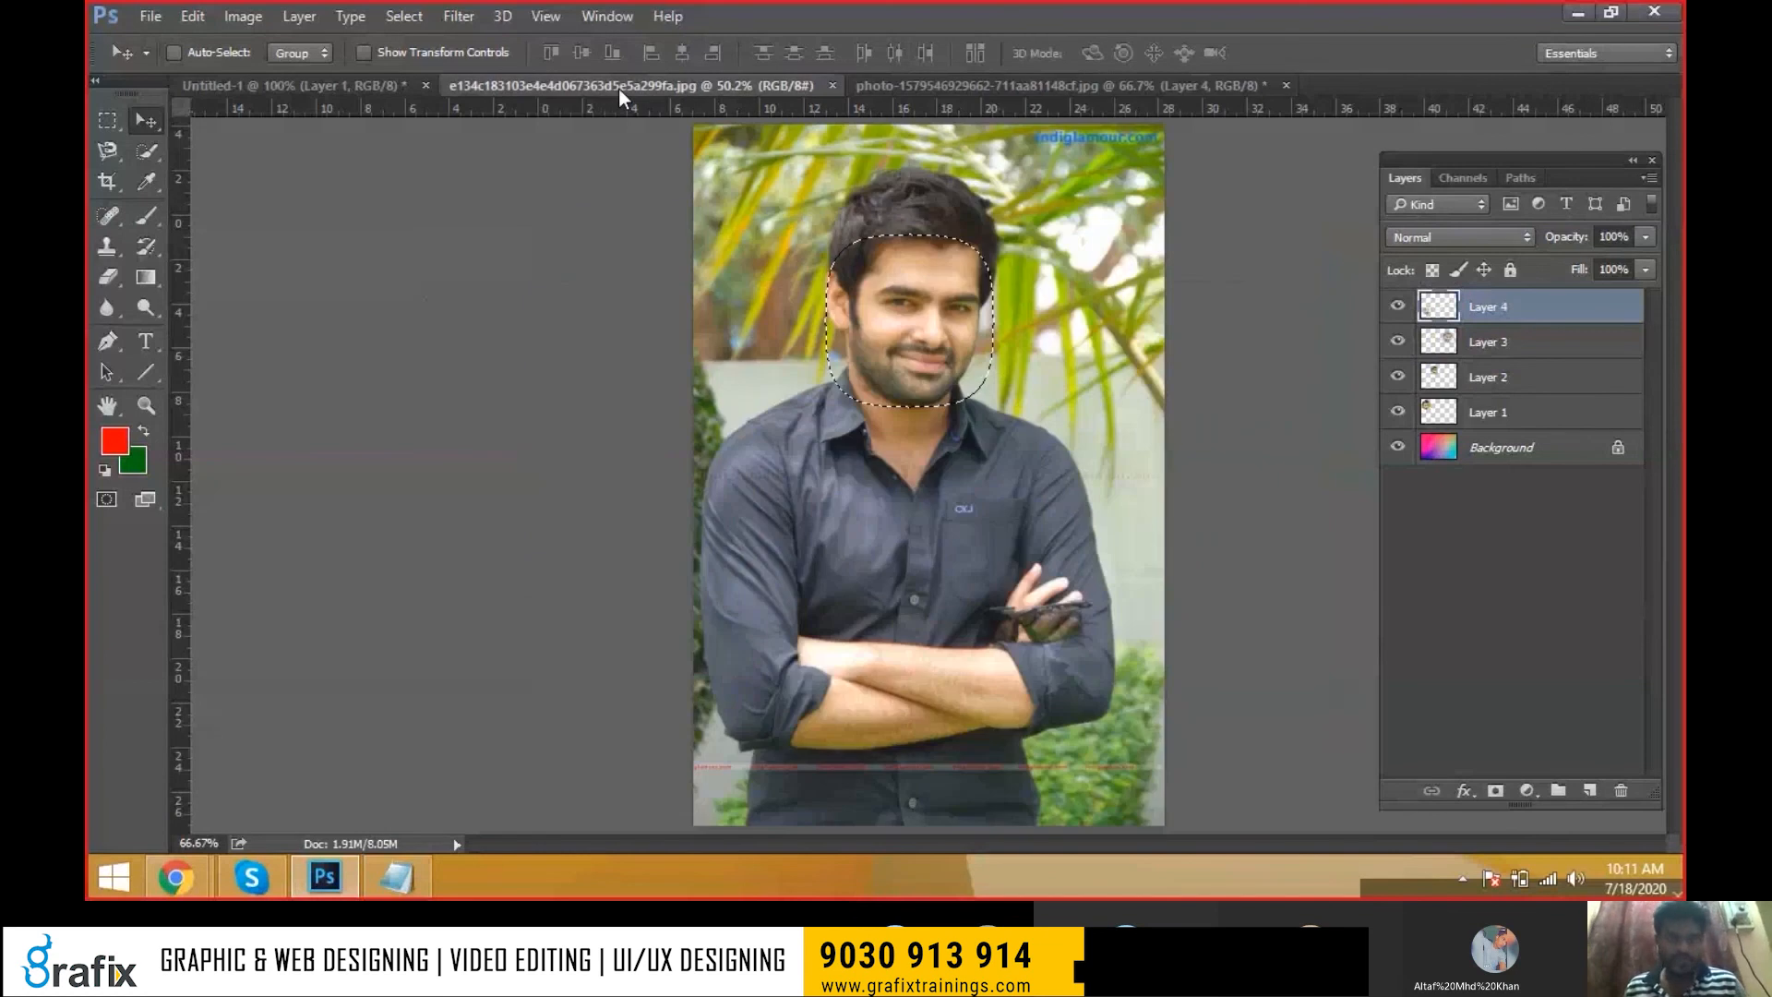
pyautogui.click(108, 121)
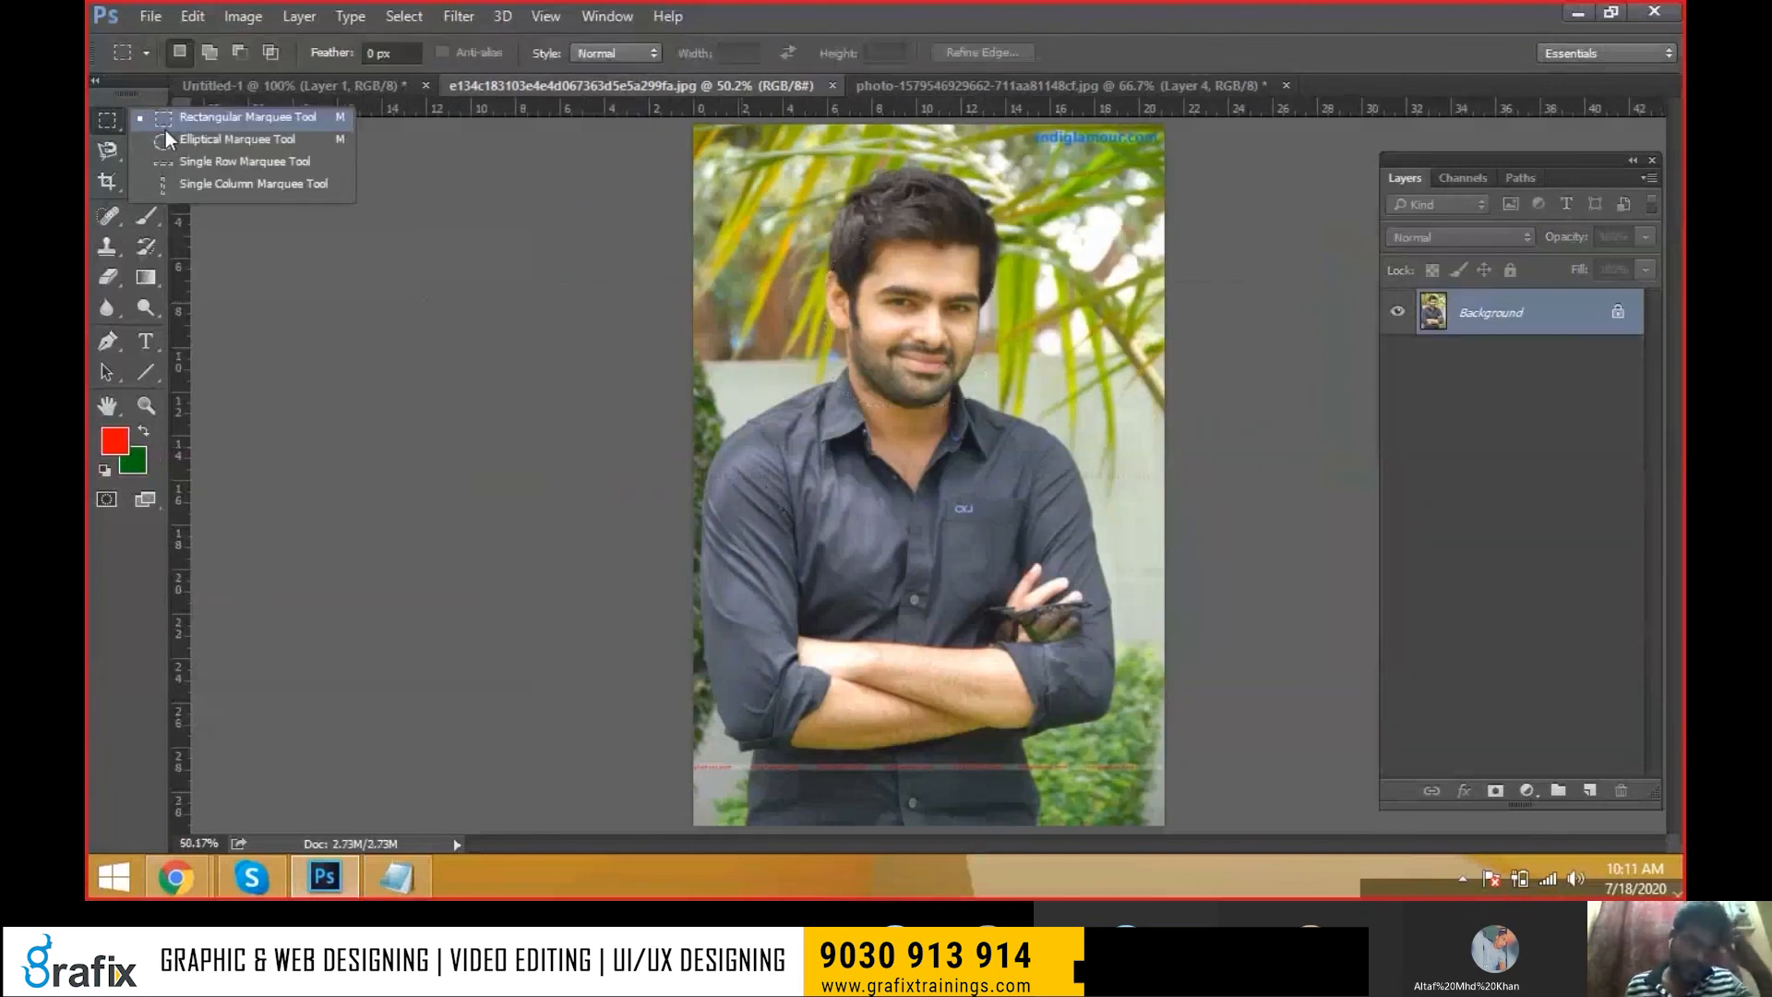
pyautogui.click(109, 154)
pyautogui.click(234, 146)
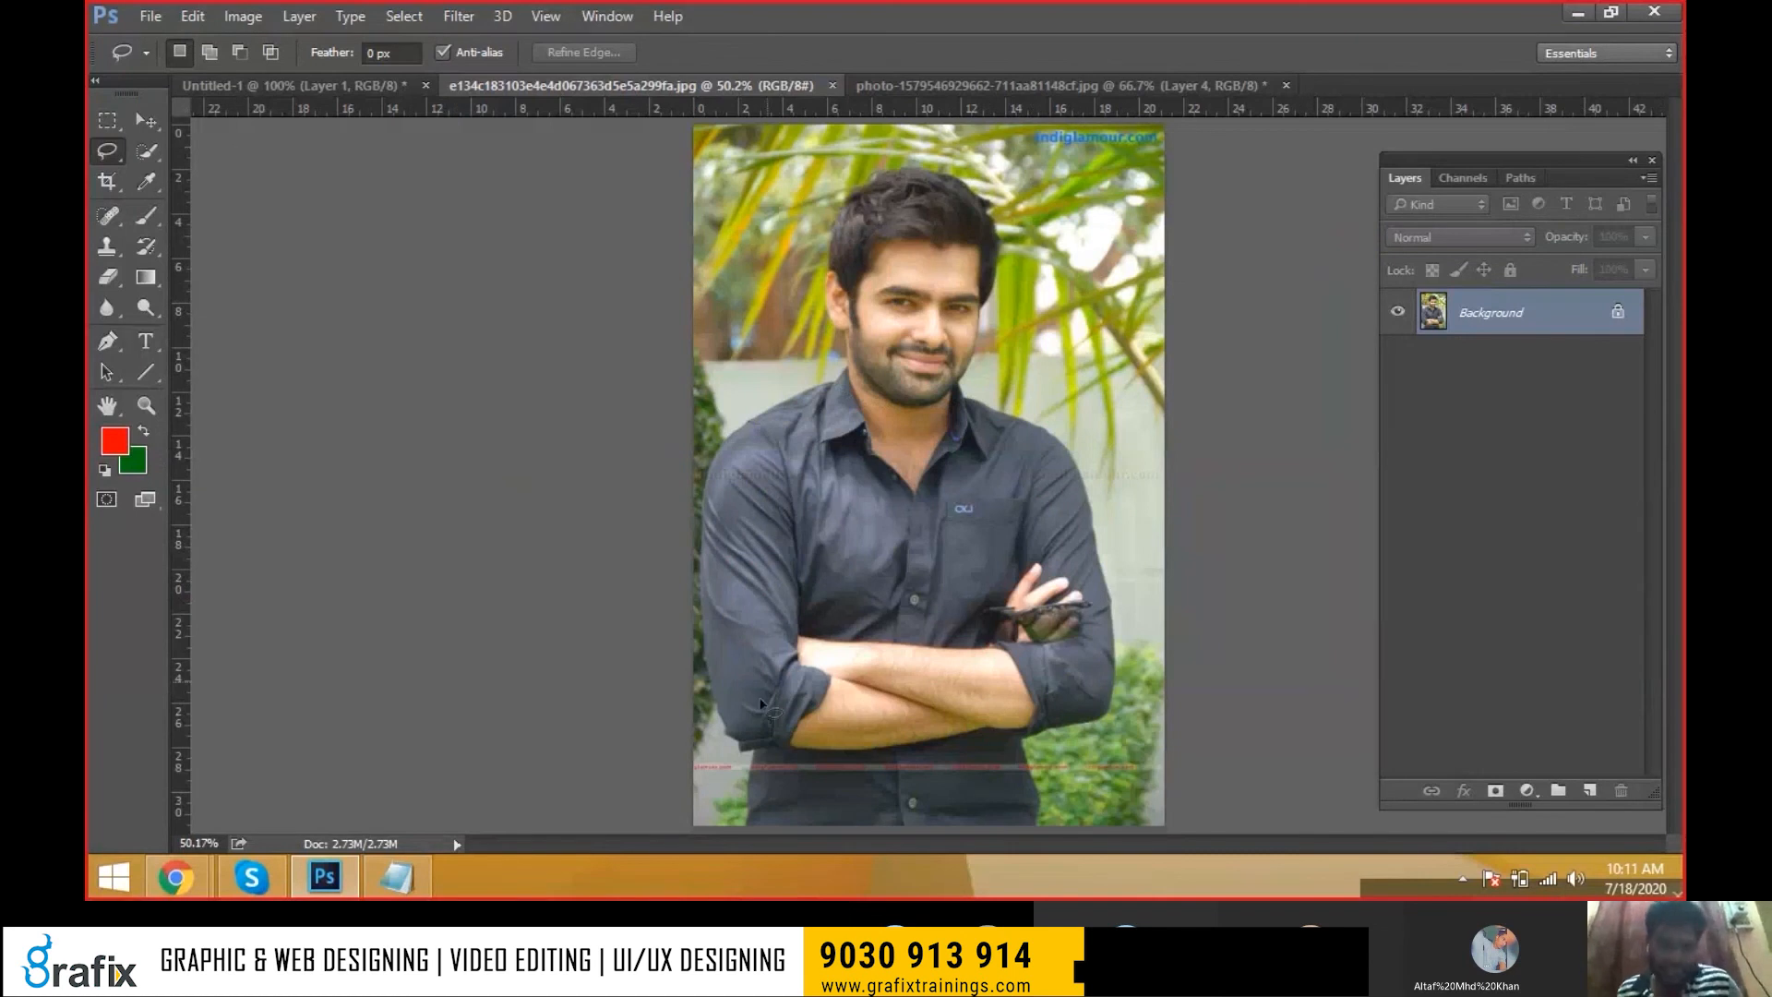
pyautogui.moveTo(732, 741)
pyautogui.mouseDown()
pyautogui.moveTo(696, 656)
pyautogui.moveTo(720, 514)
pyautogui.moveTo(962, 197)
pyautogui.moveTo(999, 320)
pyautogui.moveTo(973, 384)
pyautogui.moveTo(1055, 440)
pyautogui.mouseUp()
pyautogui.press('v')
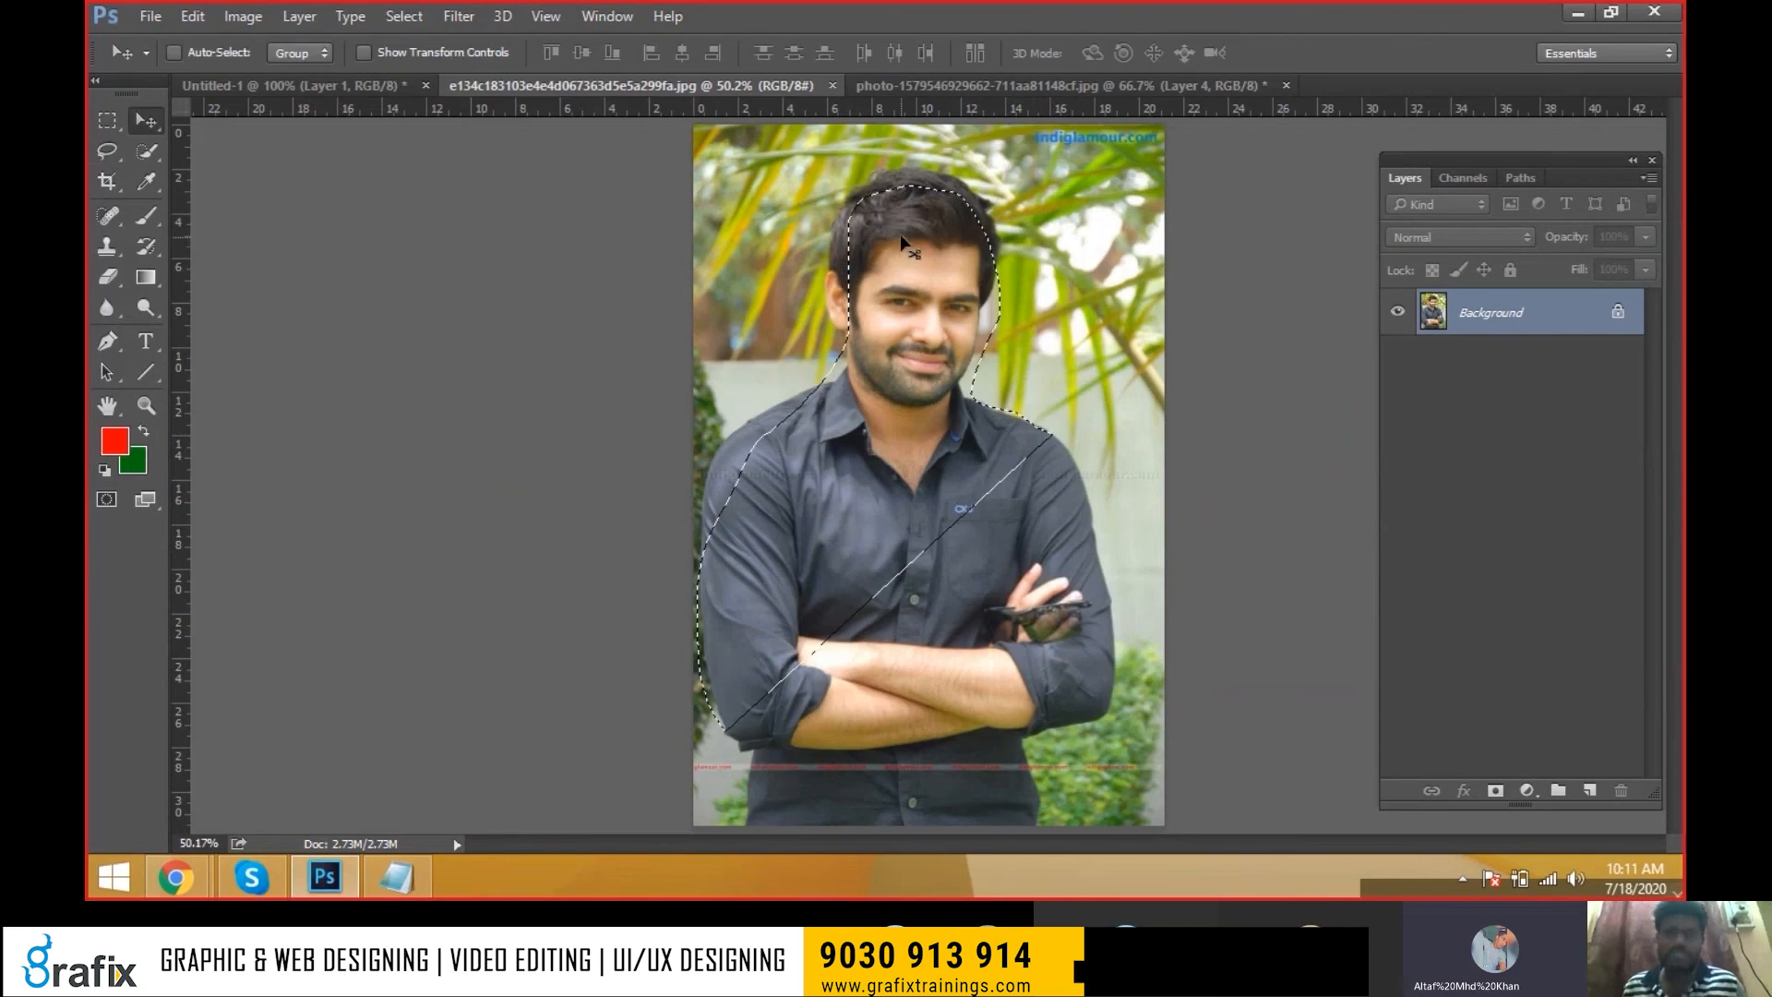
# Place the lassoed cut-out on the gradient composition and delete it together with both feathered face layers
pyautogui.moveTo(902, 242)
pyautogui.mouseDown()
pyautogui.moveTo(952, 90)
pyautogui.moveTo(960, 467)
pyautogui.mouseUp()
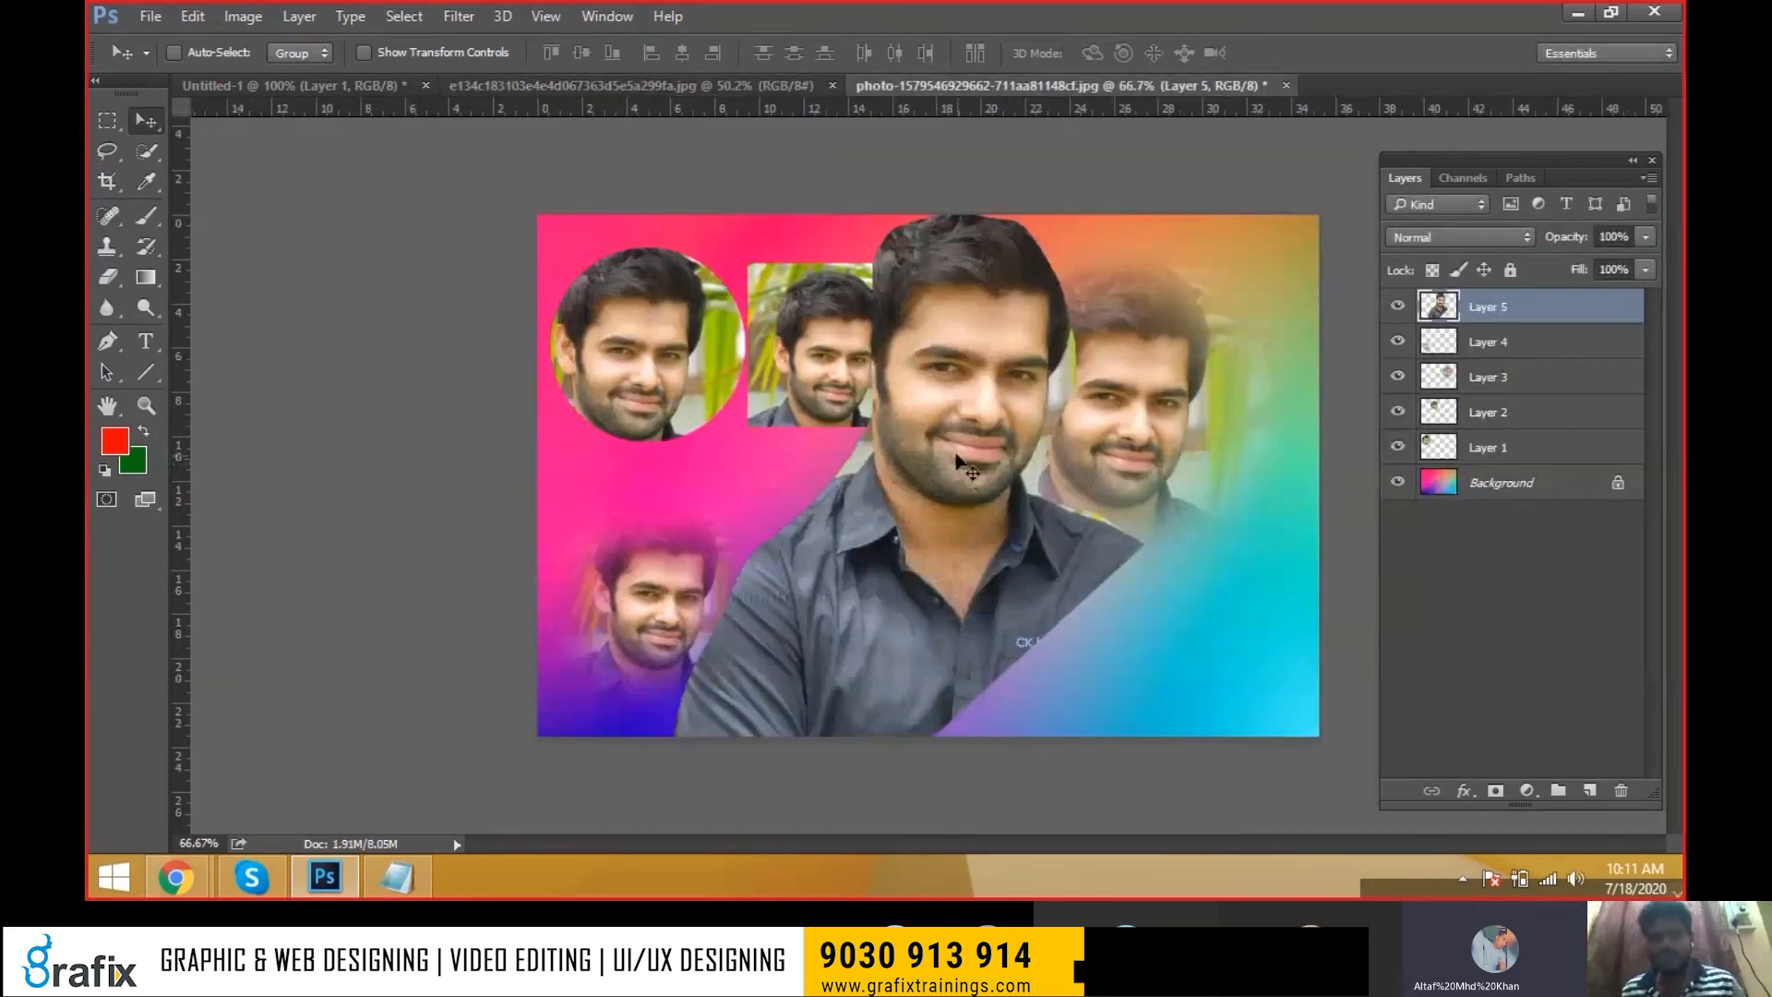
pyautogui.press('Delete')
pyautogui.press('Delete')
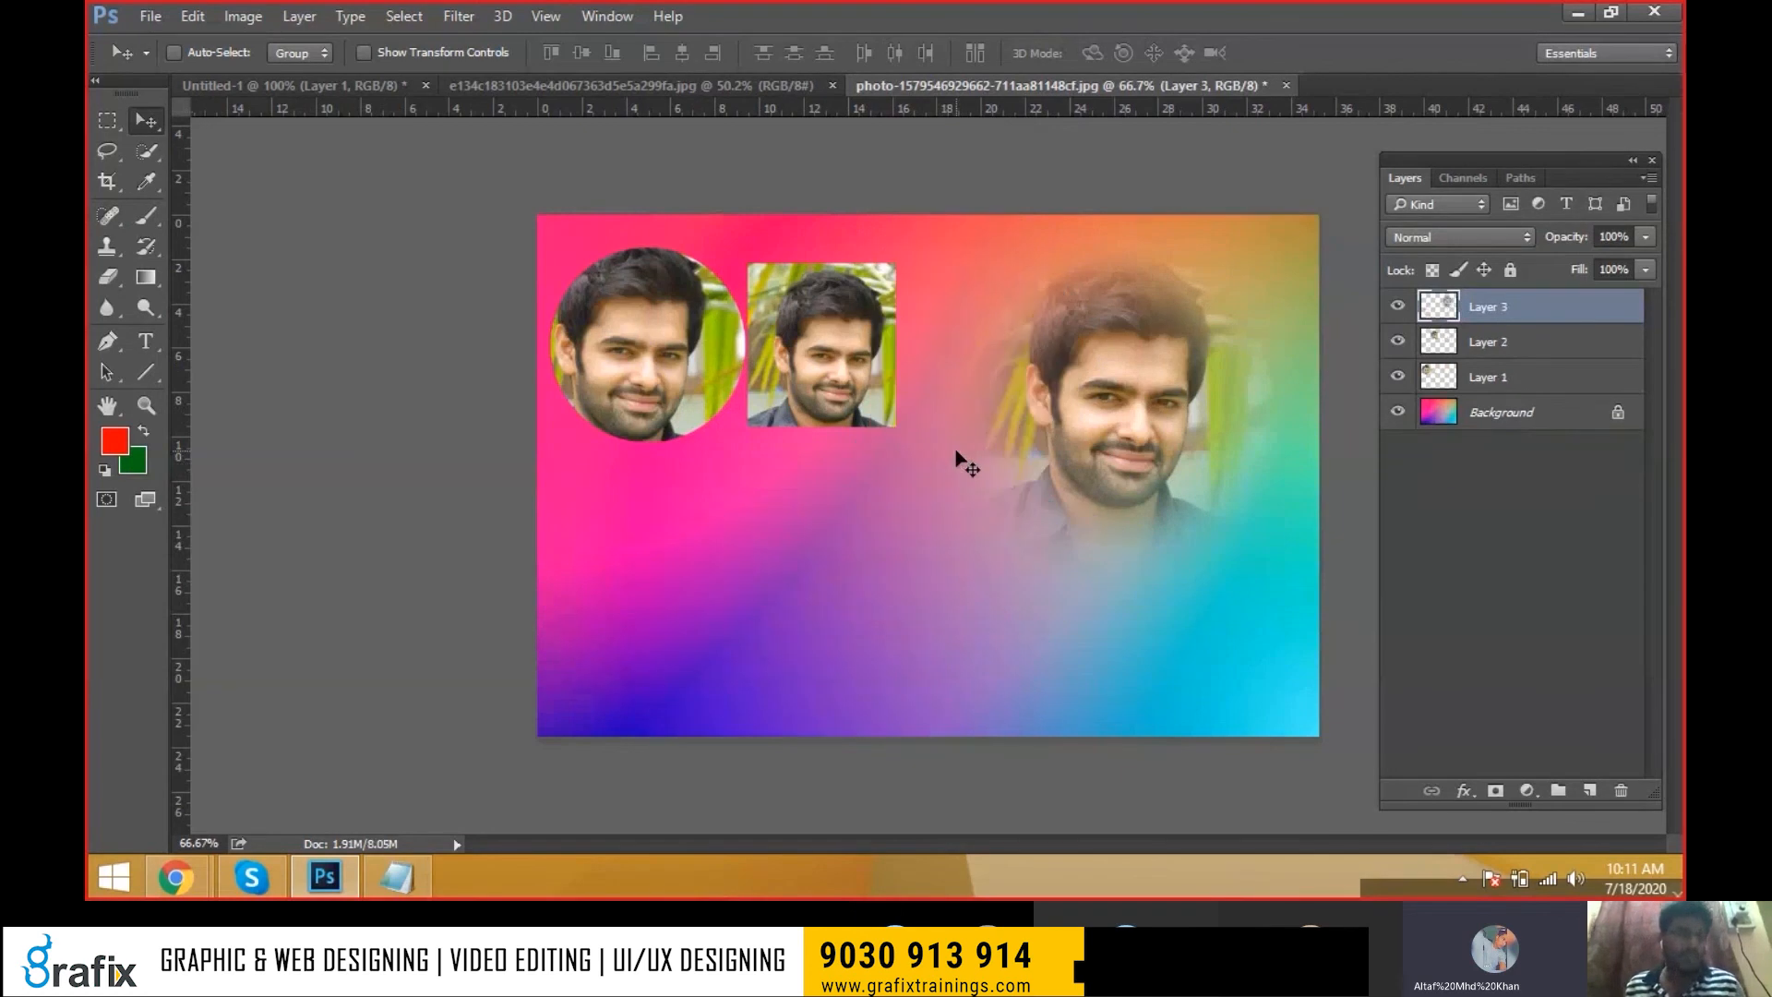
pyautogui.press('Delete')
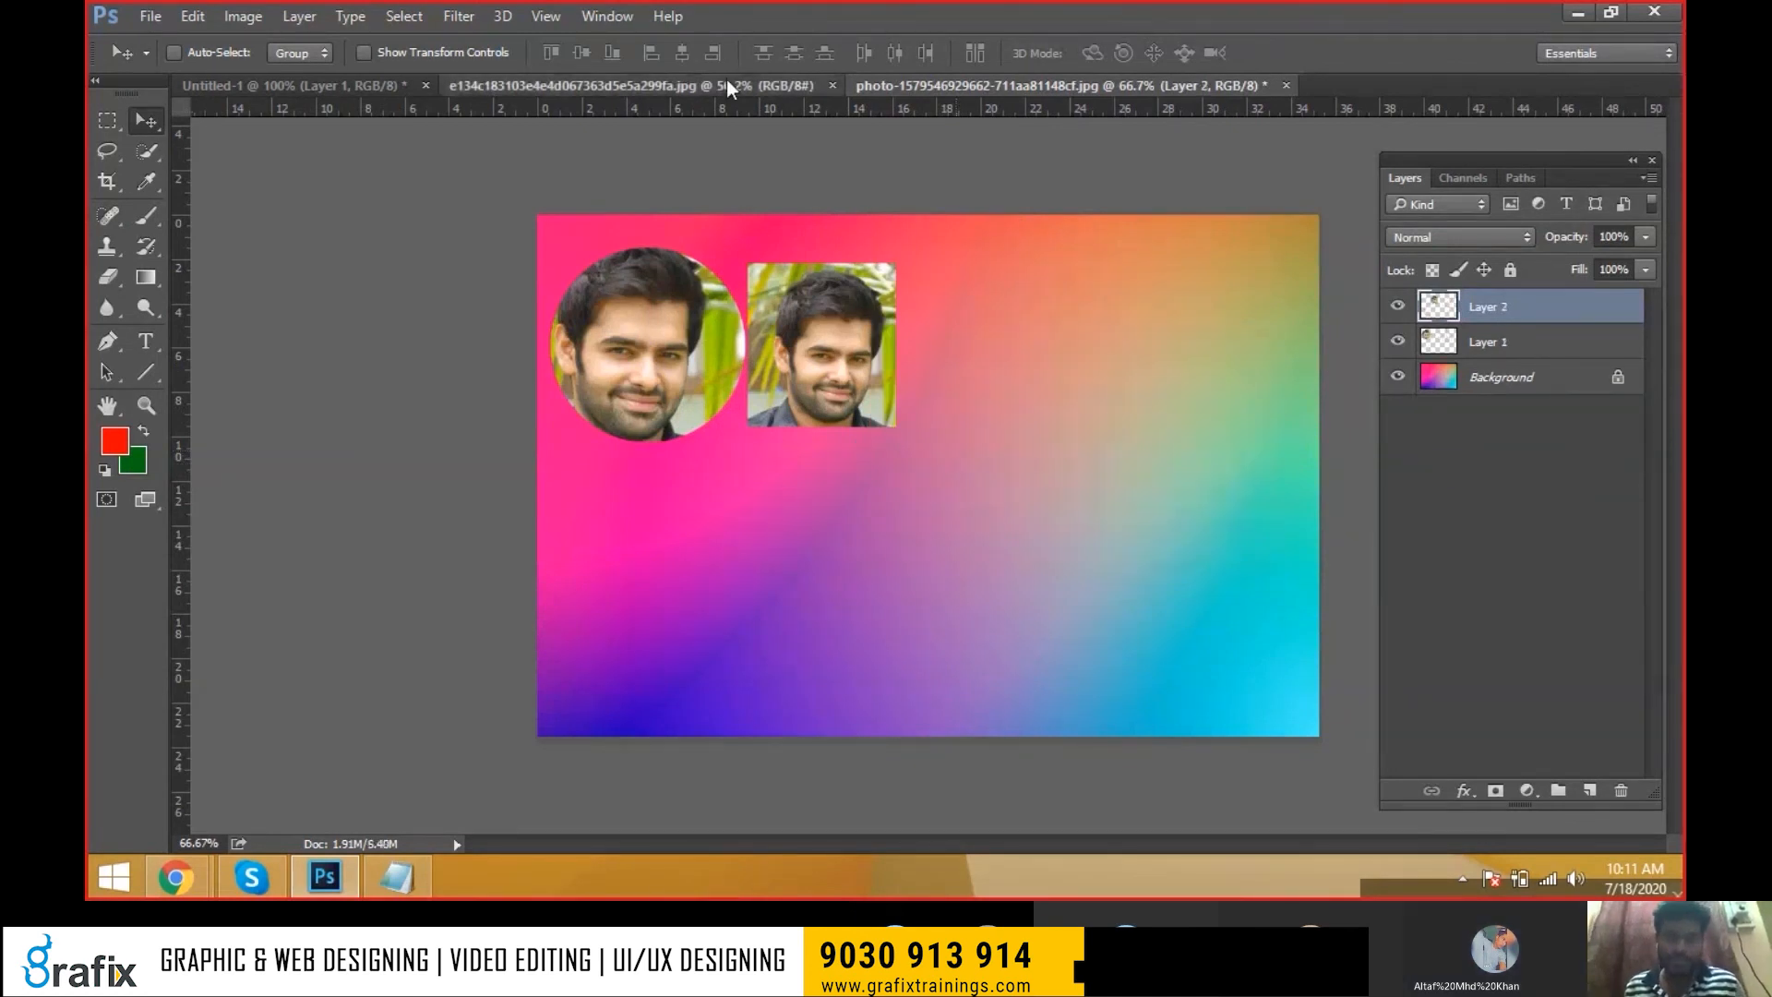
# Draw a new freehand Lasso outline around the portrait's head, shoulders and chest
pyautogui.click(727, 85)
pyautogui.press('l')
pyautogui.moveTo(976, 209)
pyautogui.mouseDown()
pyautogui.moveTo(1006, 436)
pyautogui.moveTo(766, 397)
pyautogui.moveTo(894, 233)
pyautogui.moveTo(914, 73)
pyautogui.moveTo(926, 219)
pyautogui.moveTo(1119, 359)
pyautogui.mouseUp()
# Move the lassoed cut-out onto the gradient composition, scale it down with Free Transform and position it below the circular face
pyautogui.press('v')
pyautogui.hotkey('ctrl', 't')
pyautogui.moveTo(832, 260); pyautogui.dragTo(960, 384)
pyautogui.press('Return')
pyautogui.moveTo(1024, 538); pyautogui.dragTo(630, 569)
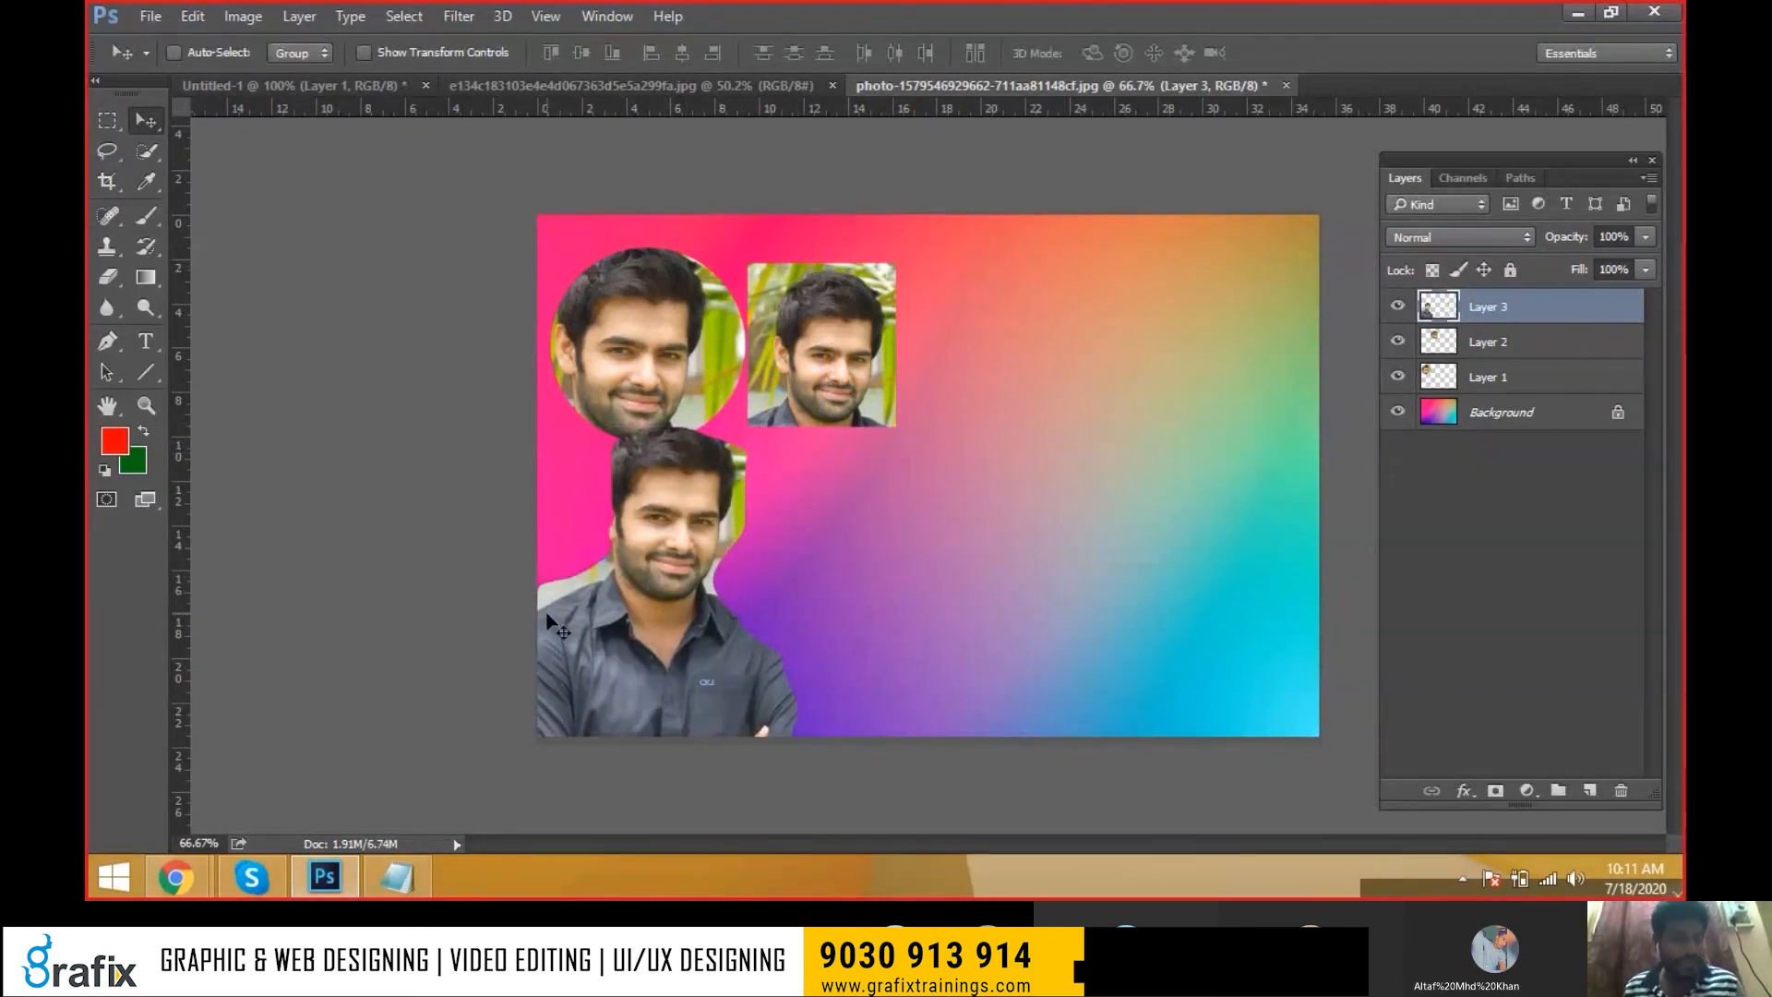
pyautogui.moveTo(749, 613); pyautogui.dragTo(787, 552)
pyautogui.moveTo(704, 405); pyautogui.dragTo(657, 516)
# Return to the portrait document, clear its selection and activate the Polygonal Lasso tool
pyautogui.click(712, 85)
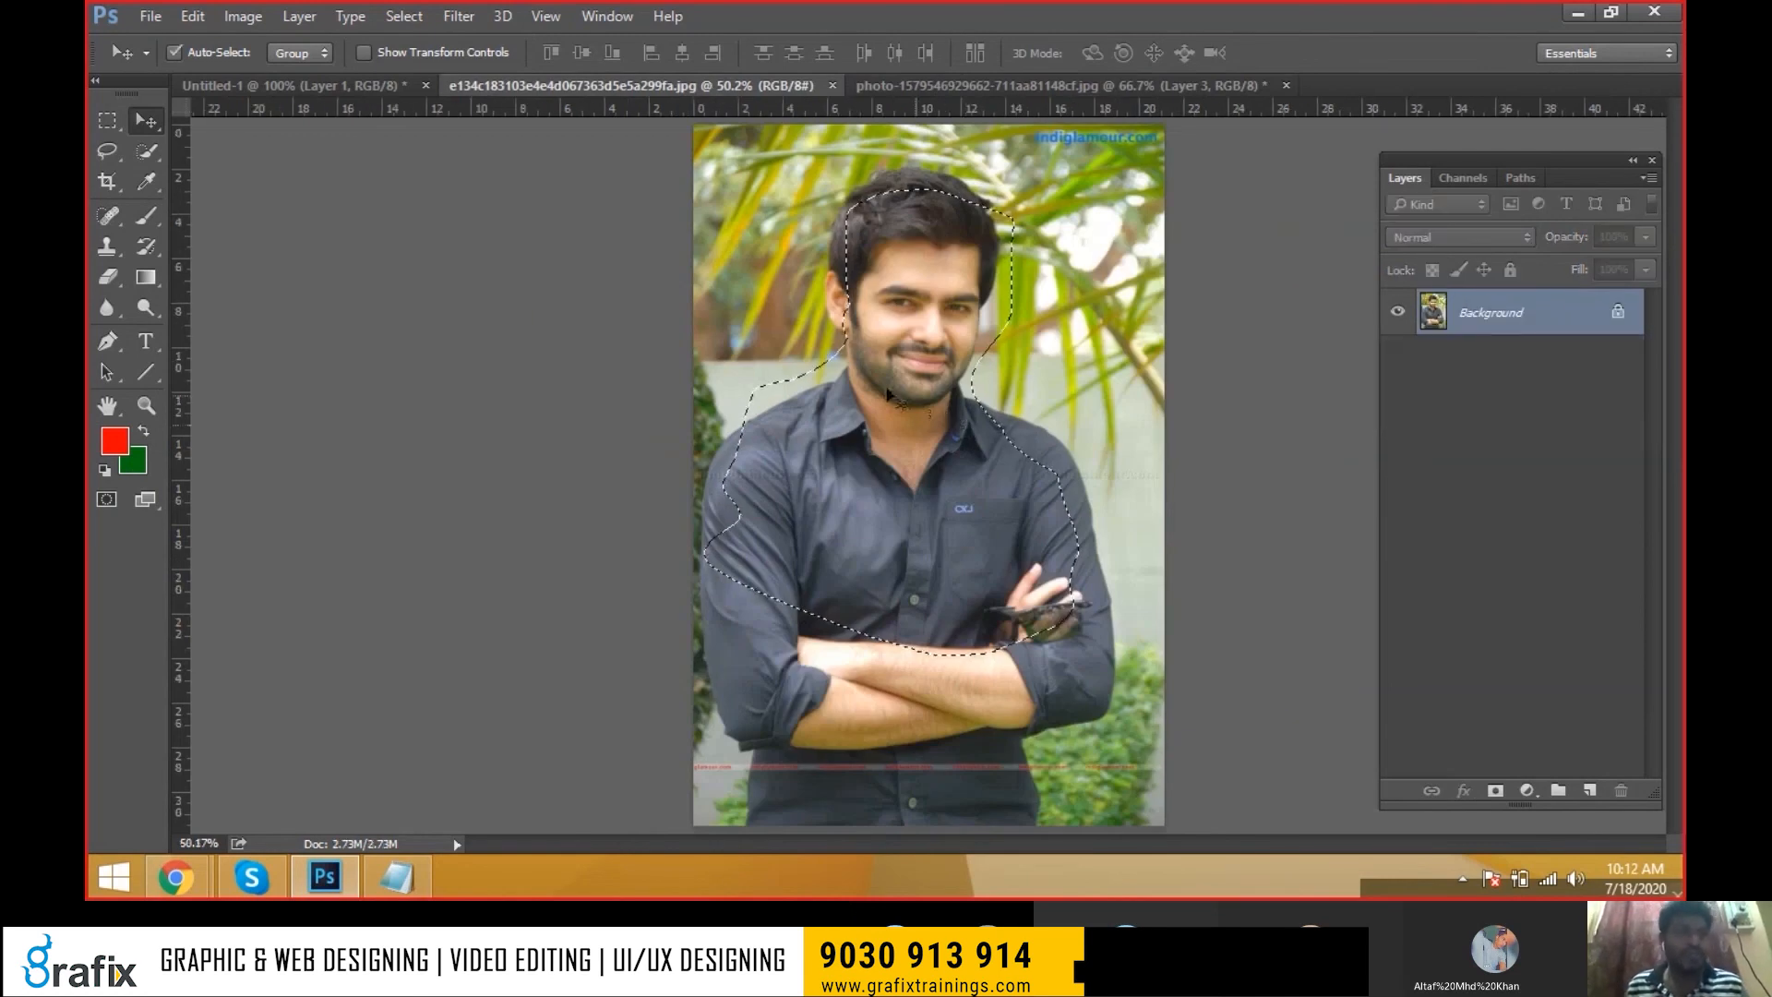
pyautogui.hotkey('ctrl', 'd')
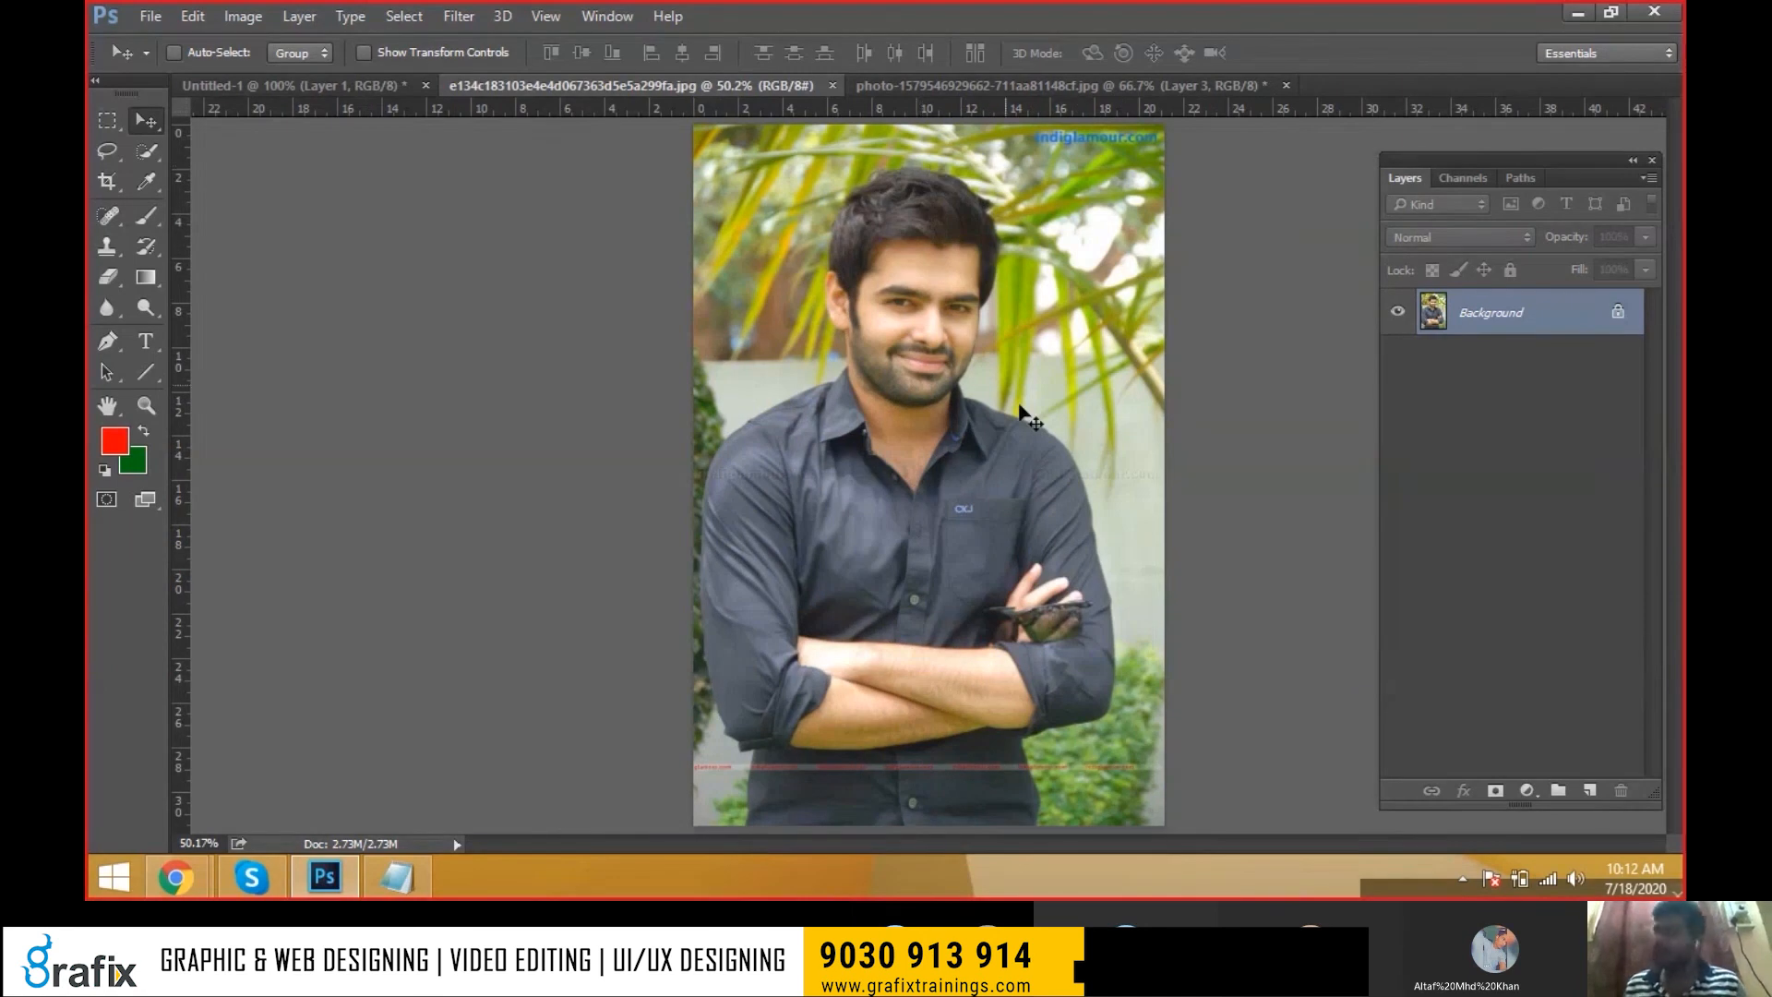
pyautogui.click(107, 151)
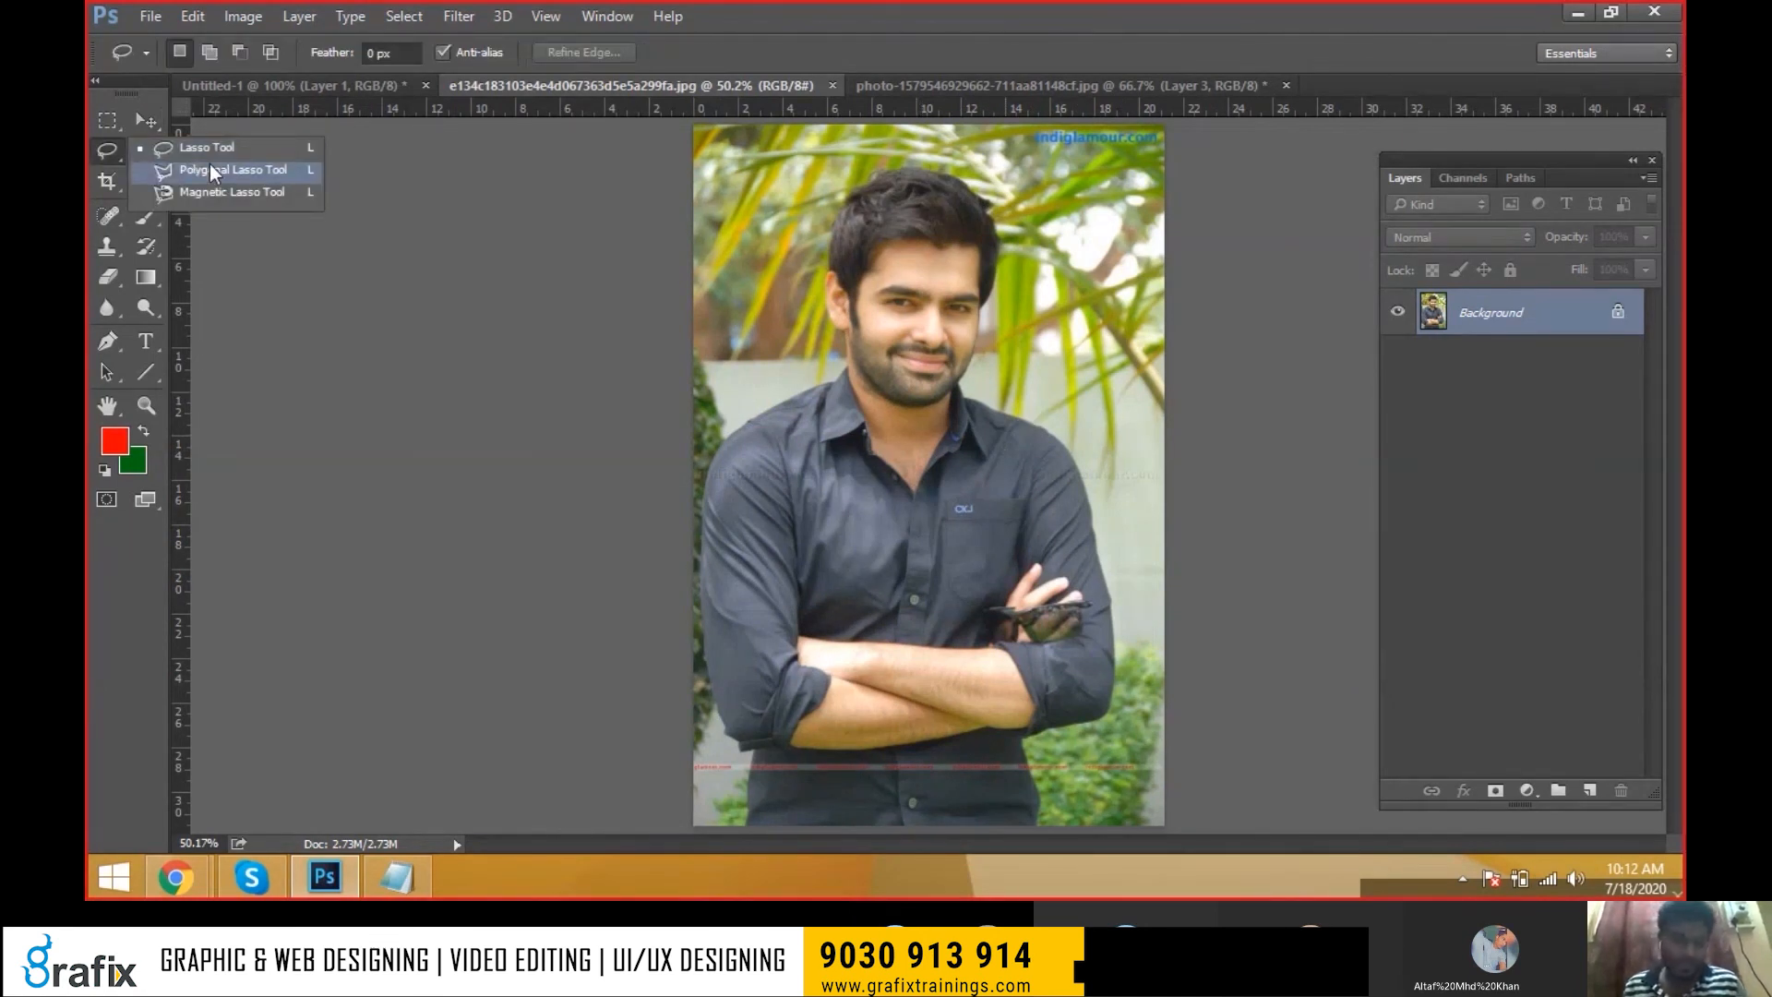
pyautogui.click(210, 171)
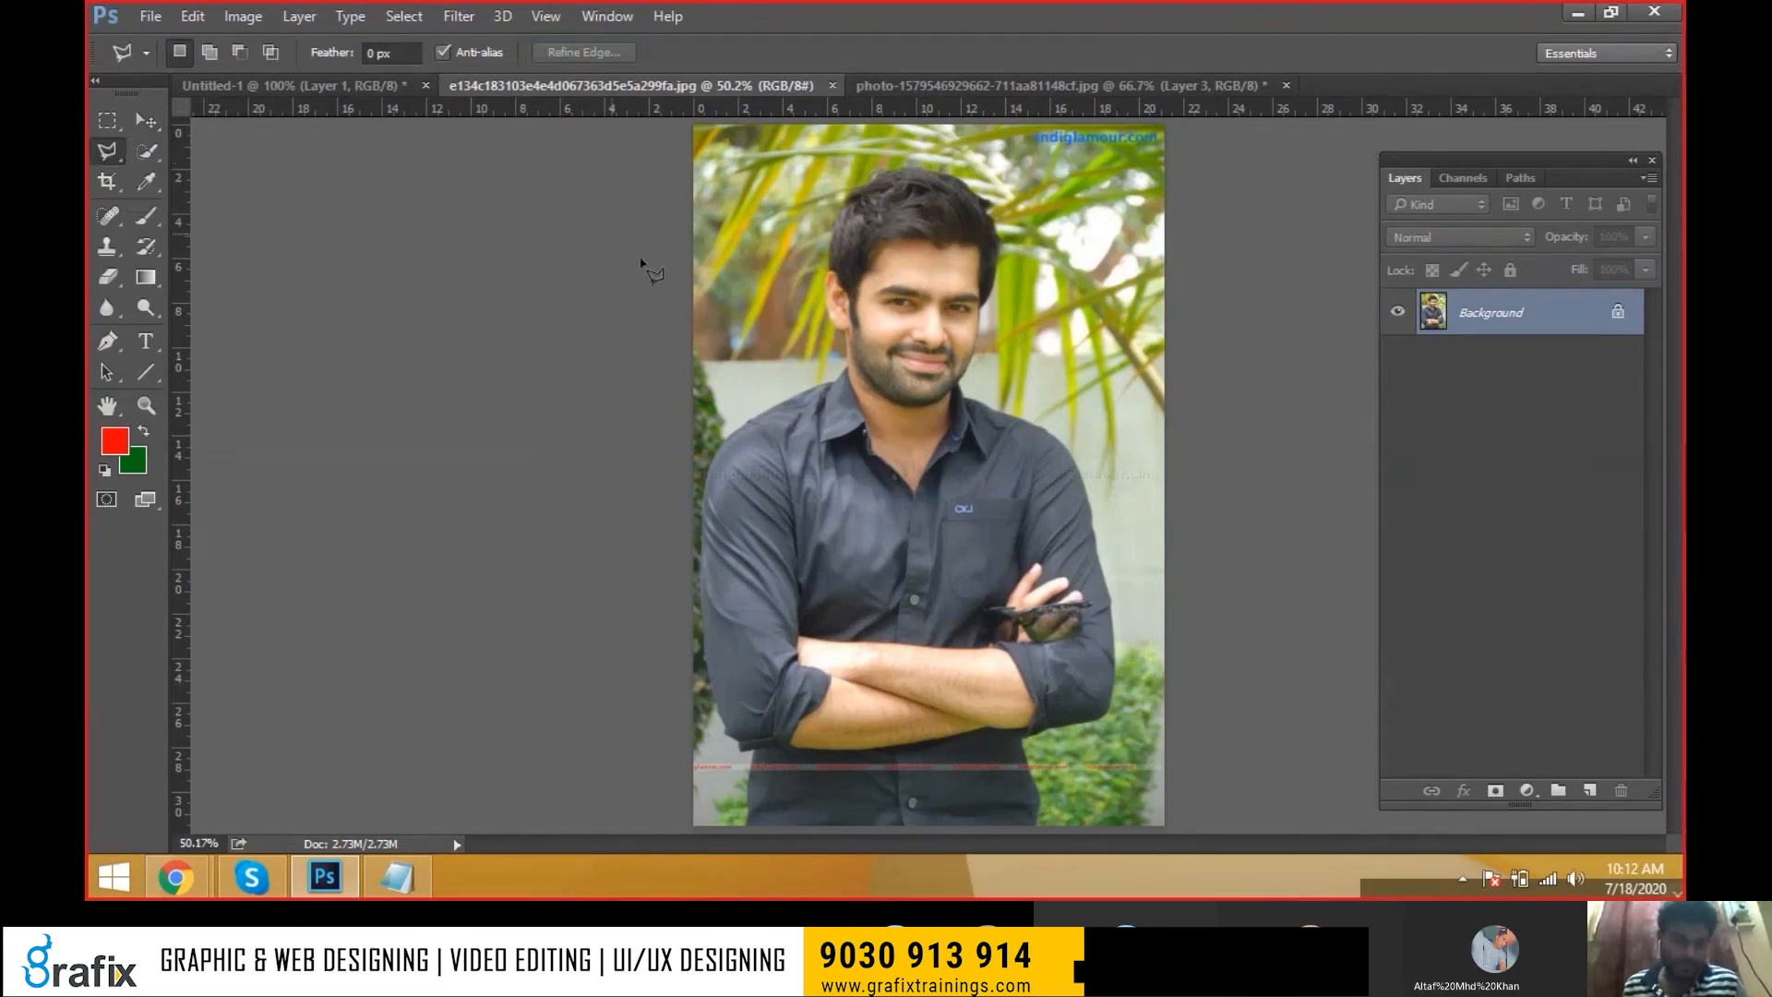
# Start a polygonal lasso outline at the photo's lower edge and trace the shirt's side up to the rolled cuff
pyautogui.keyDown('ctrl'); pyautogui.click(801, 740); pyautogui.keyUp('ctrl')
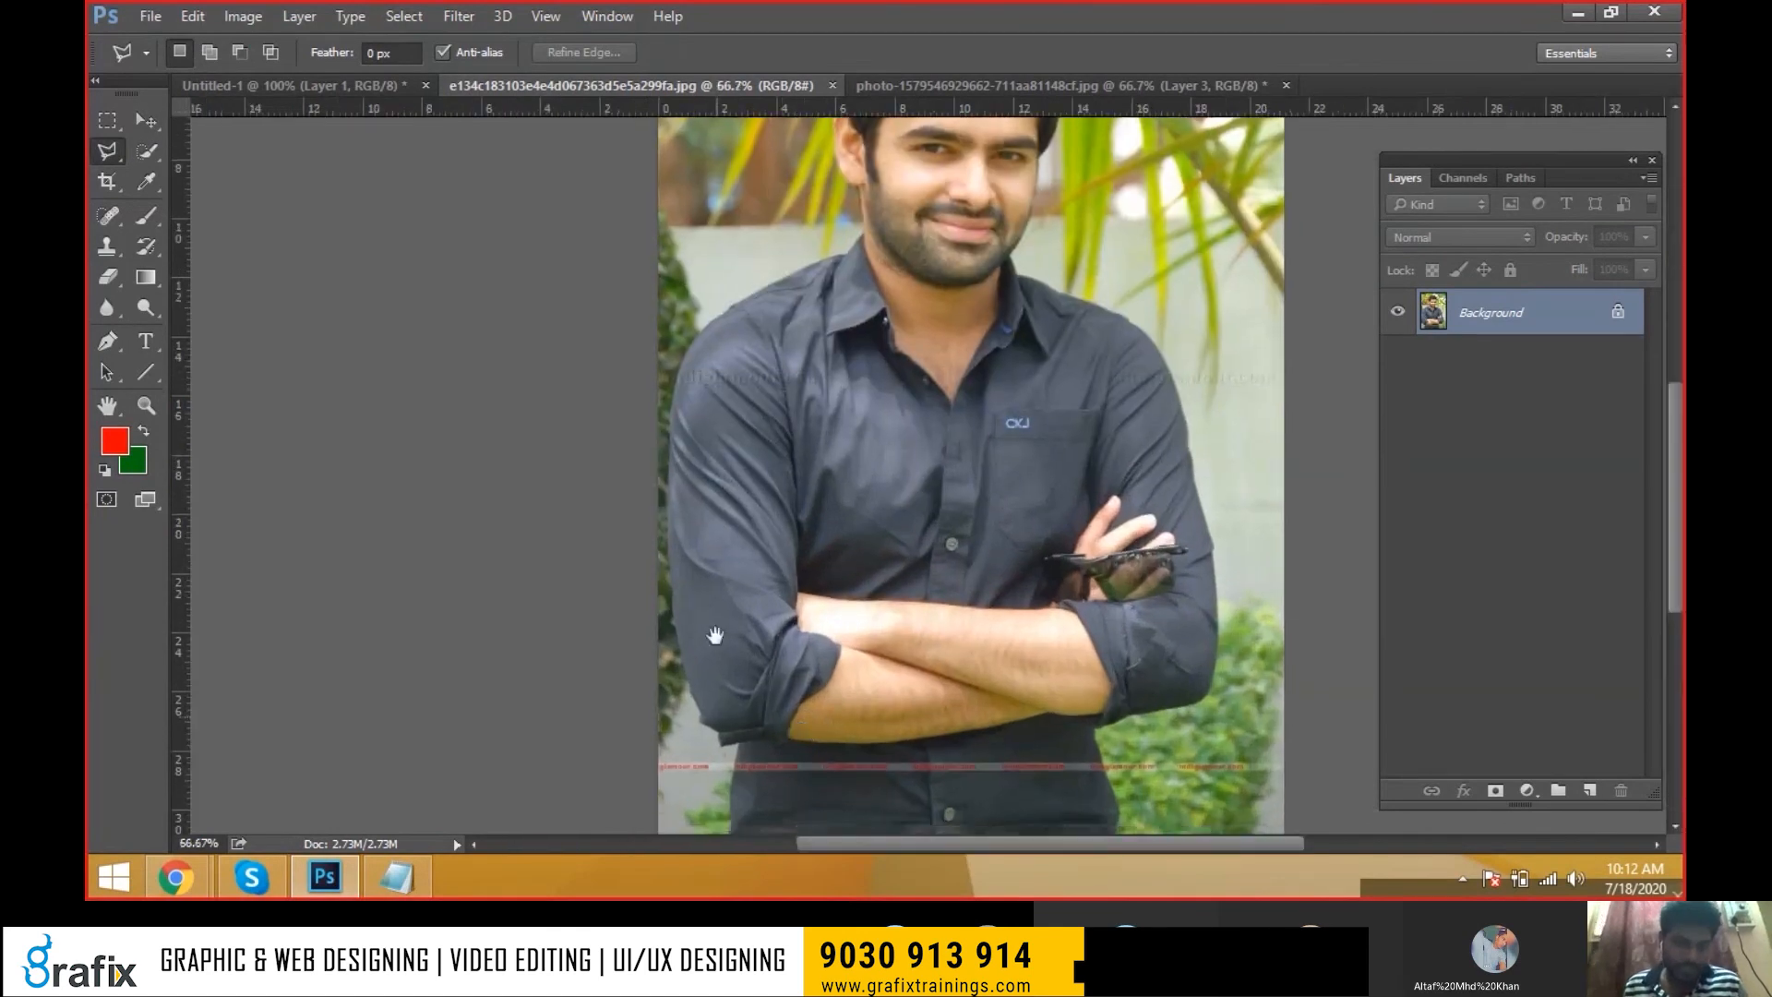
pyautogui.scroll(-3, 767, 611)
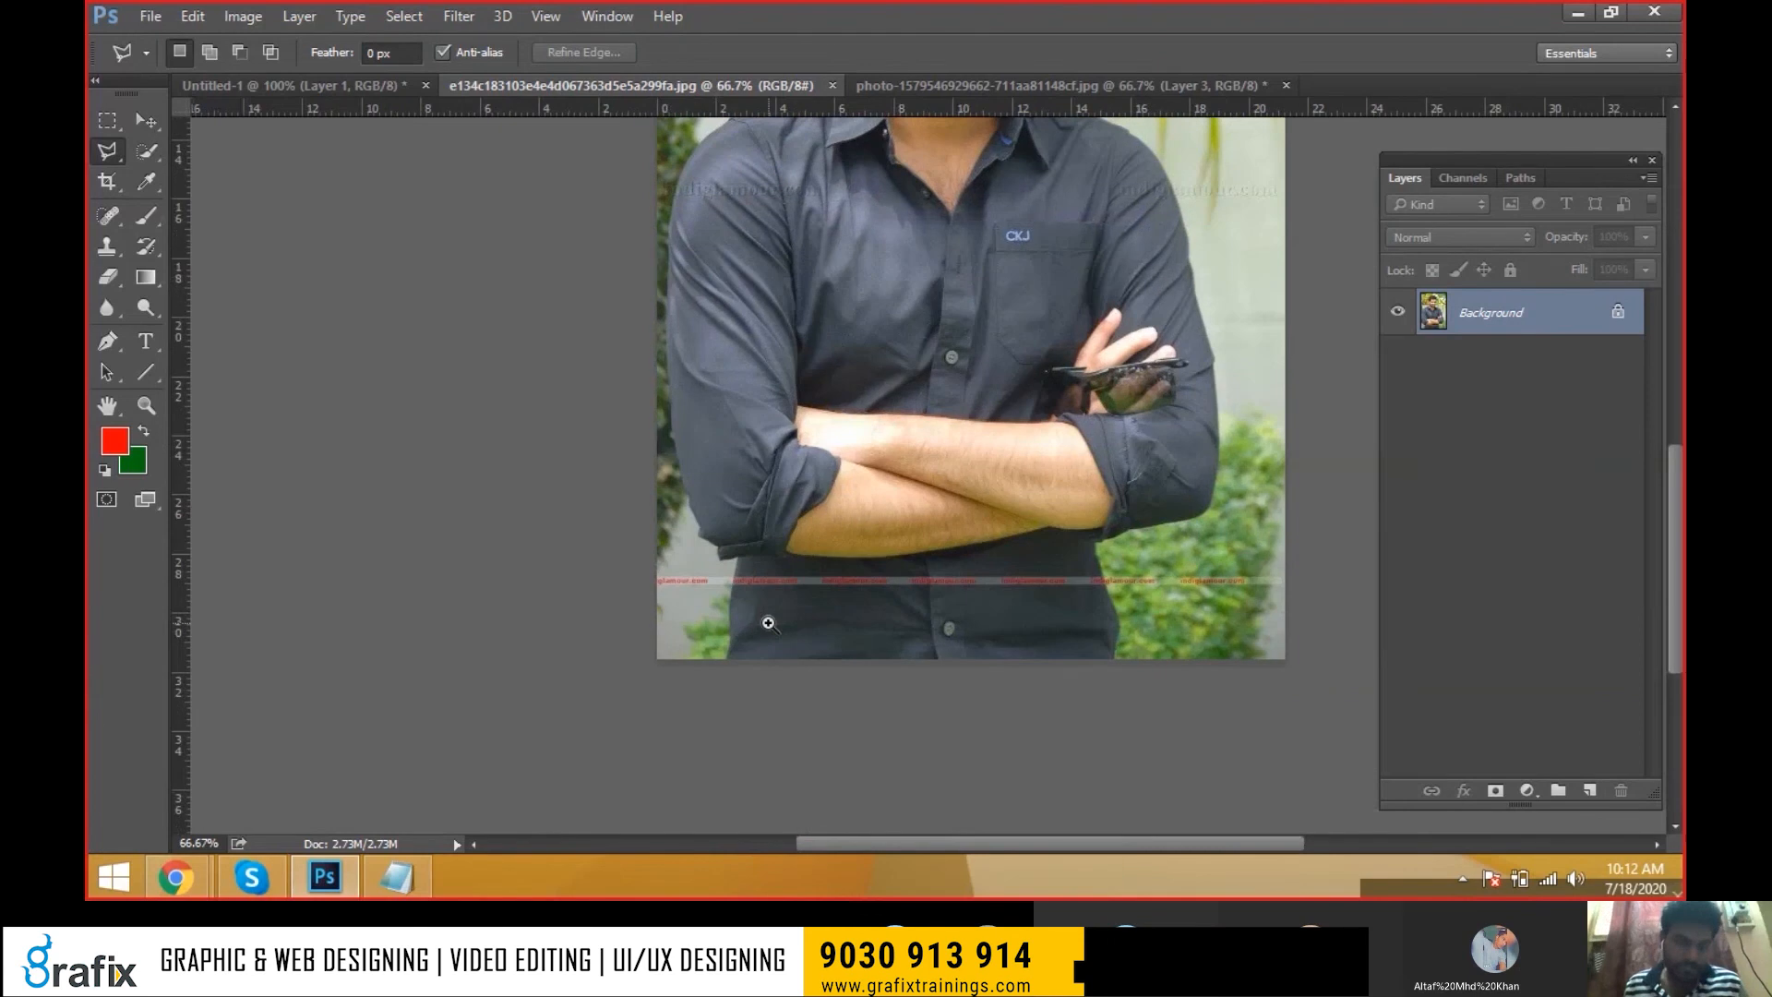
pyautogui.keyDown('ctrl'); pyautogui.click(765, 623); pyautogui.keyUp('ctrl')
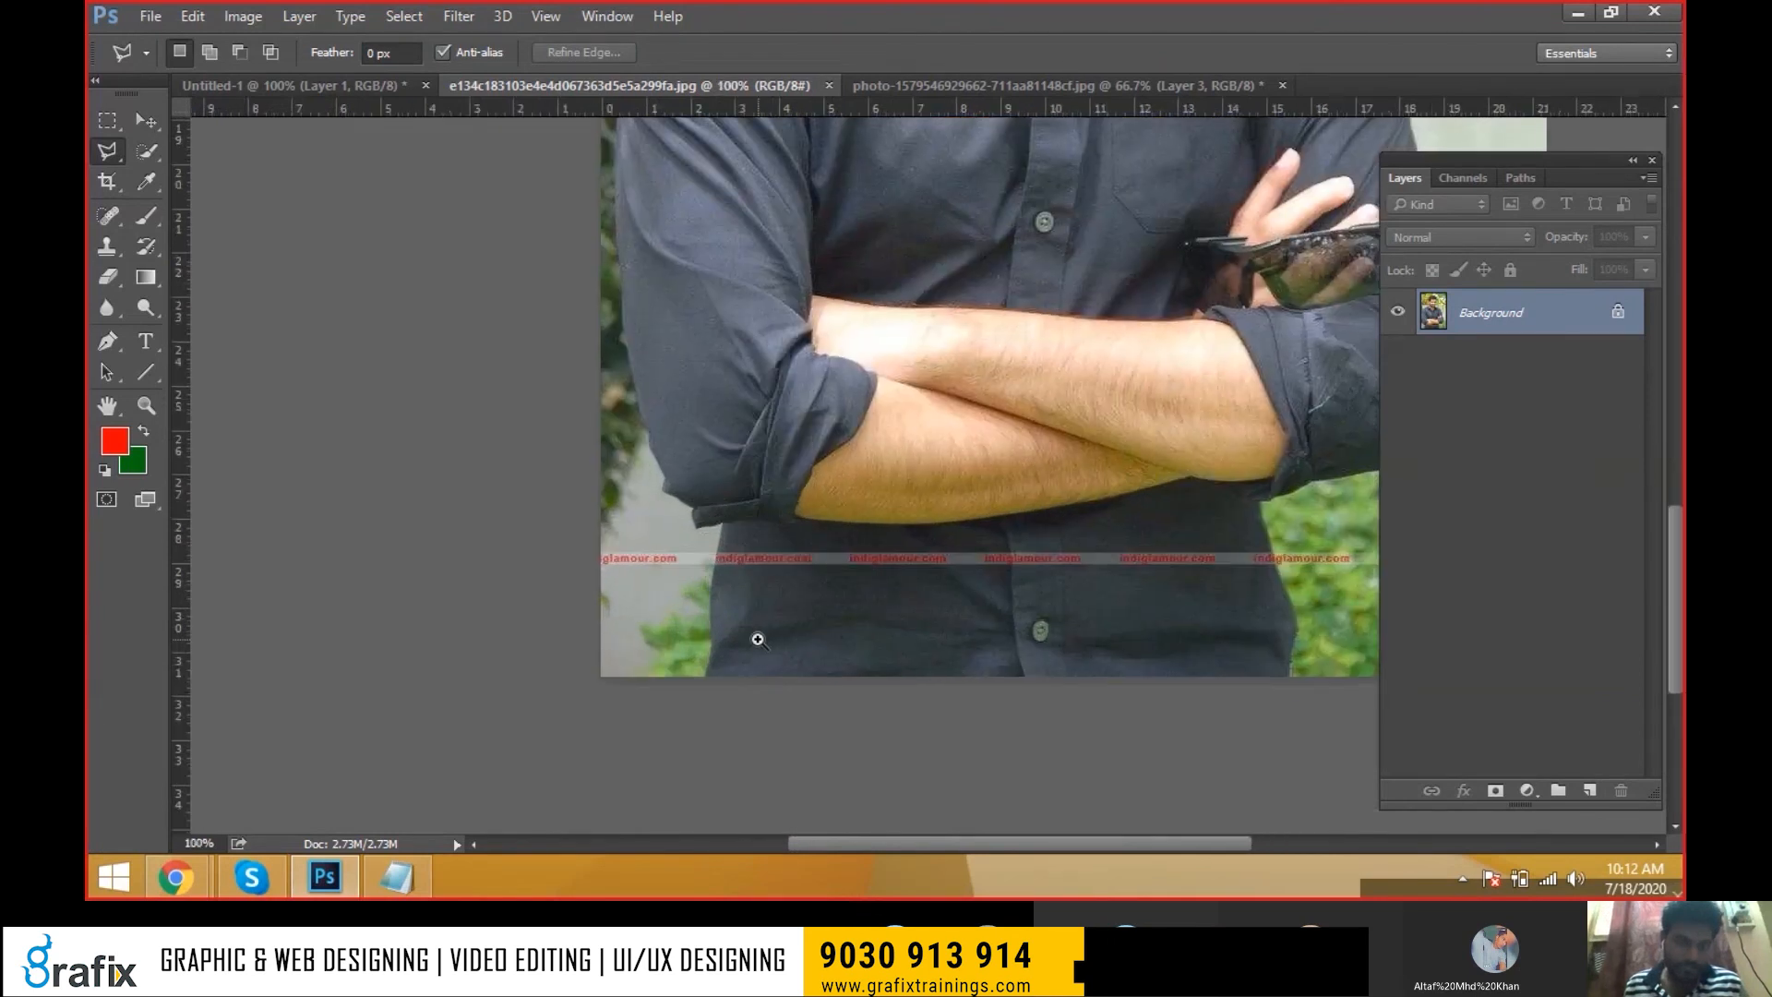
pyautogui.keyDown('ctrl'); pyautogui.click(758, 638); pyautogui.keyUp('ctrl')
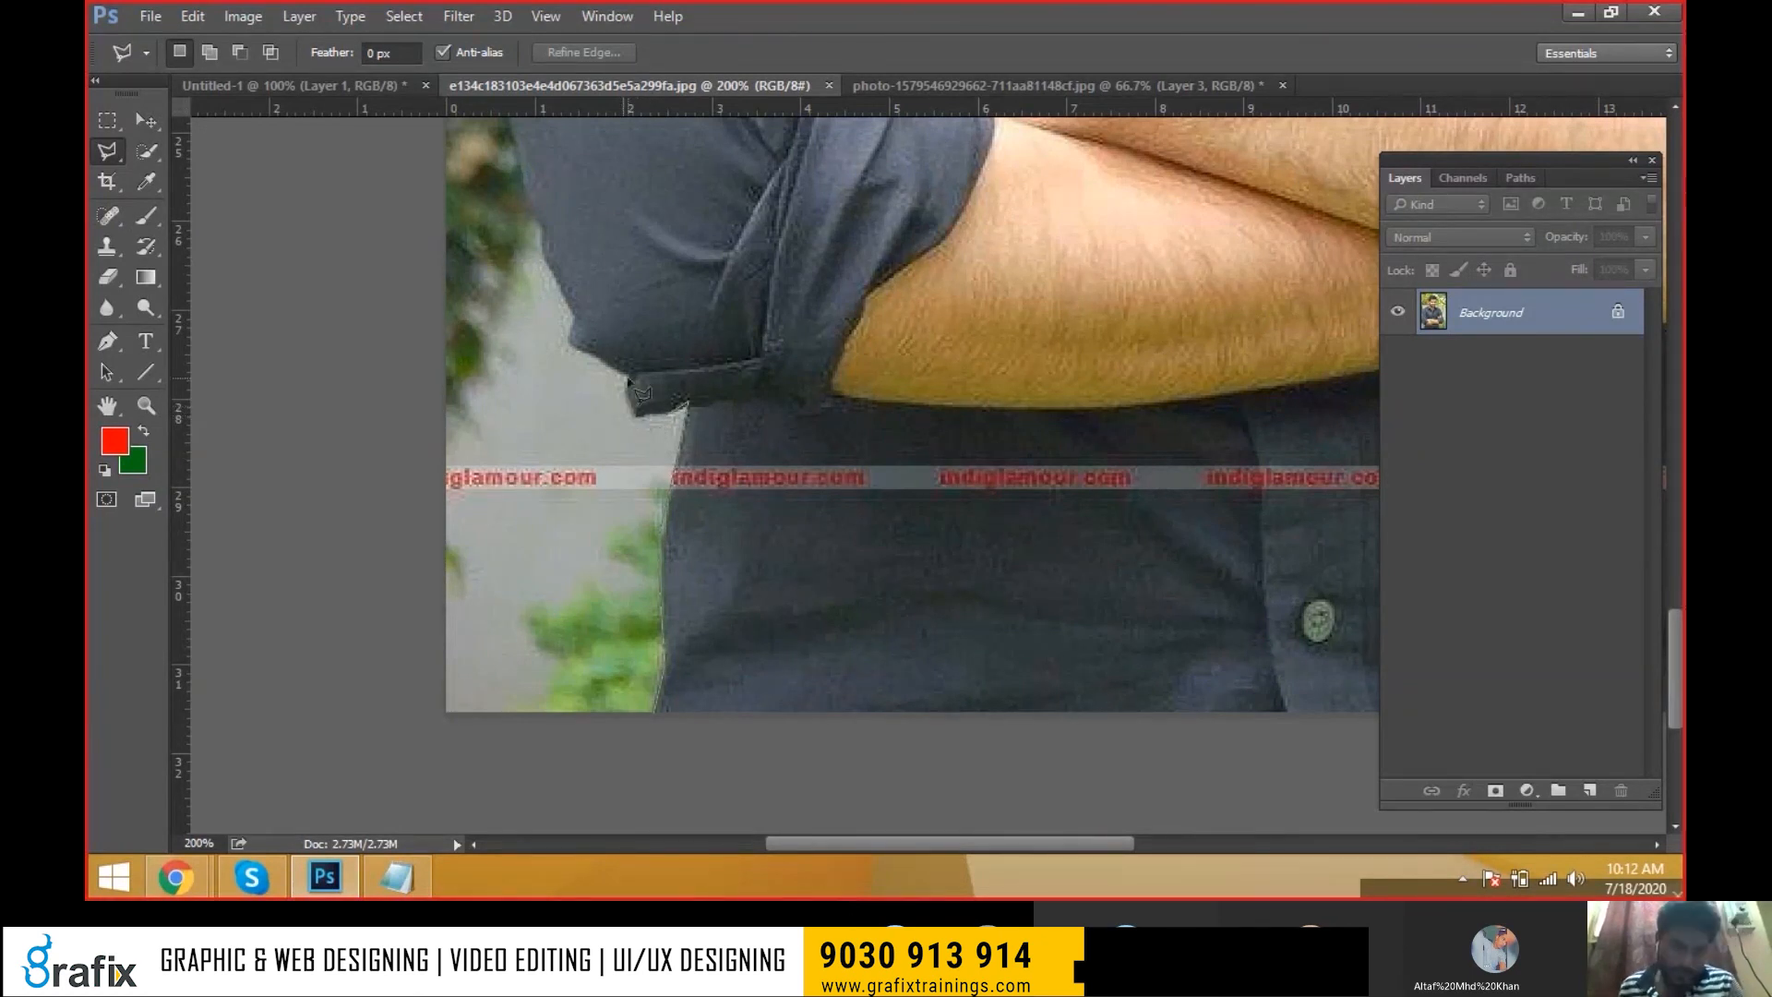
pyautogui.click(570, 344)
# Continue the polygonal outline around the rolled cuff and the elbow to the lower sleeve
pyautogui.press('space')
pyautogui.moveTo(635, 400); pyautogui.dragTo(669, 524)
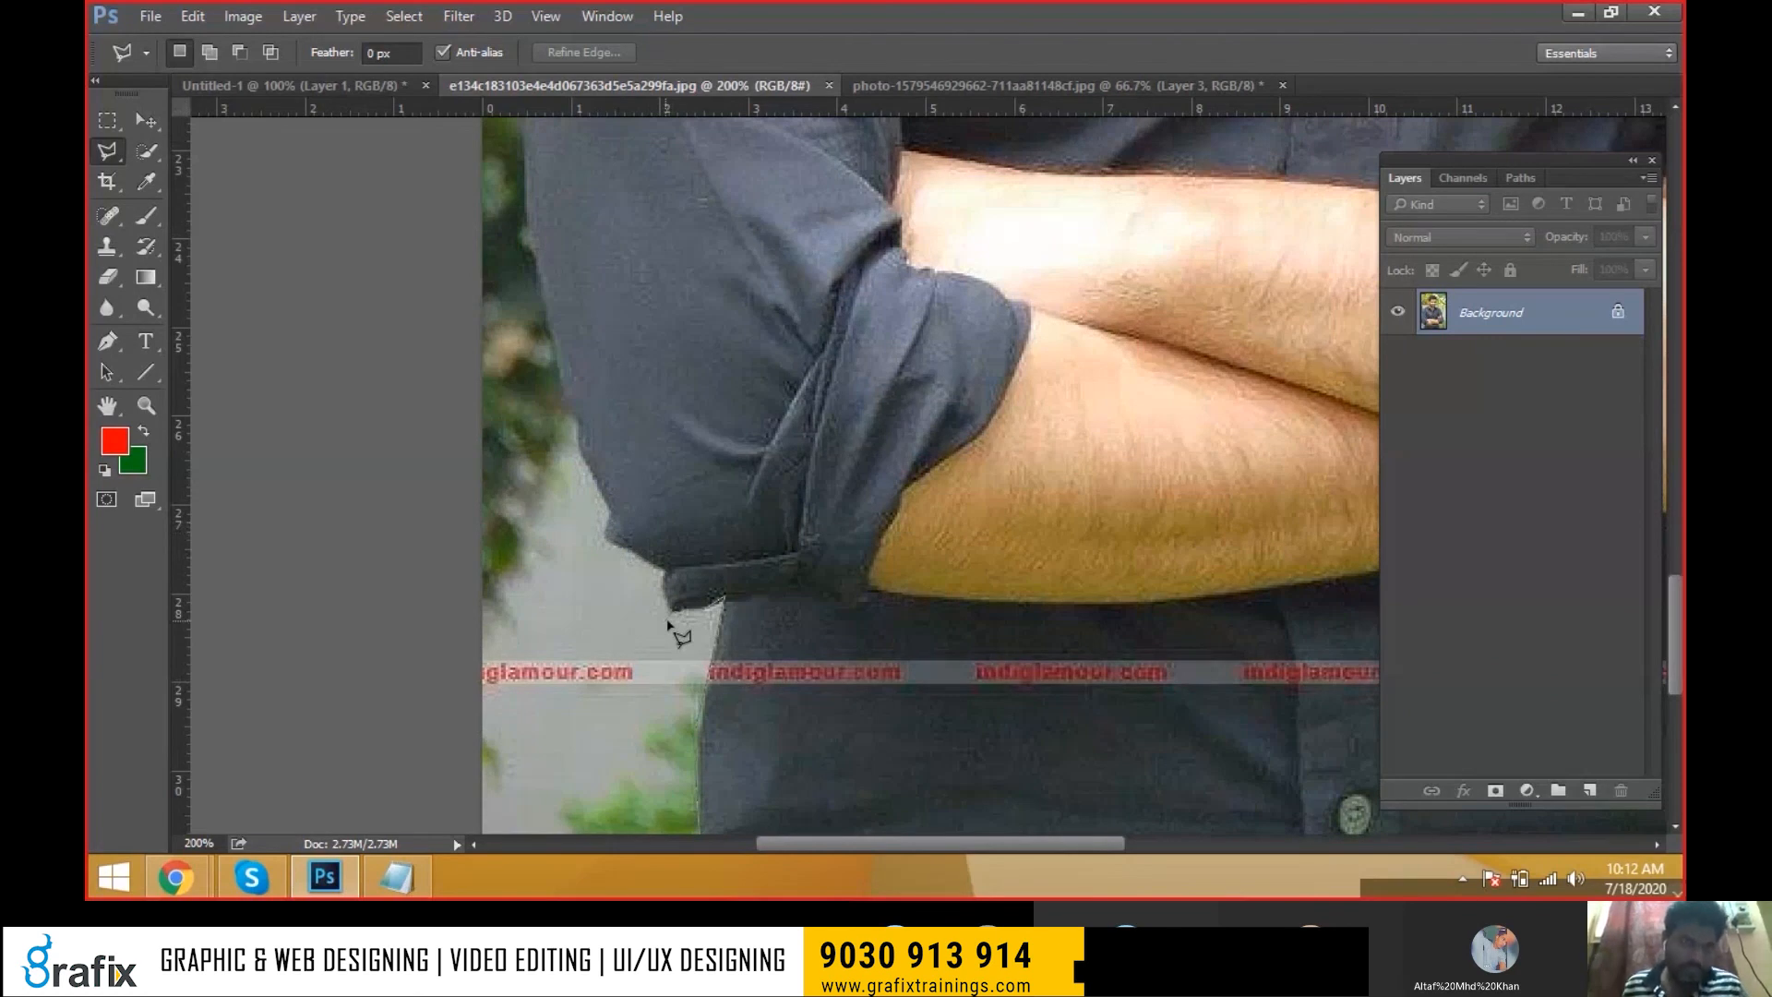
pyautogui.click(670, 610)
pyautogui.click(664, 568)
pyautogui.click(606, 537)
pyautogui.click(611, 512)
pyautogui.click(580, 432)
# Add a stray anchor inside the sleeve with two more along its edge, and remove these last polygonal lasso points
pyautogui.click(653, 394)
pyautogui.click(559, 360)
pyautogui.click(540, 290)
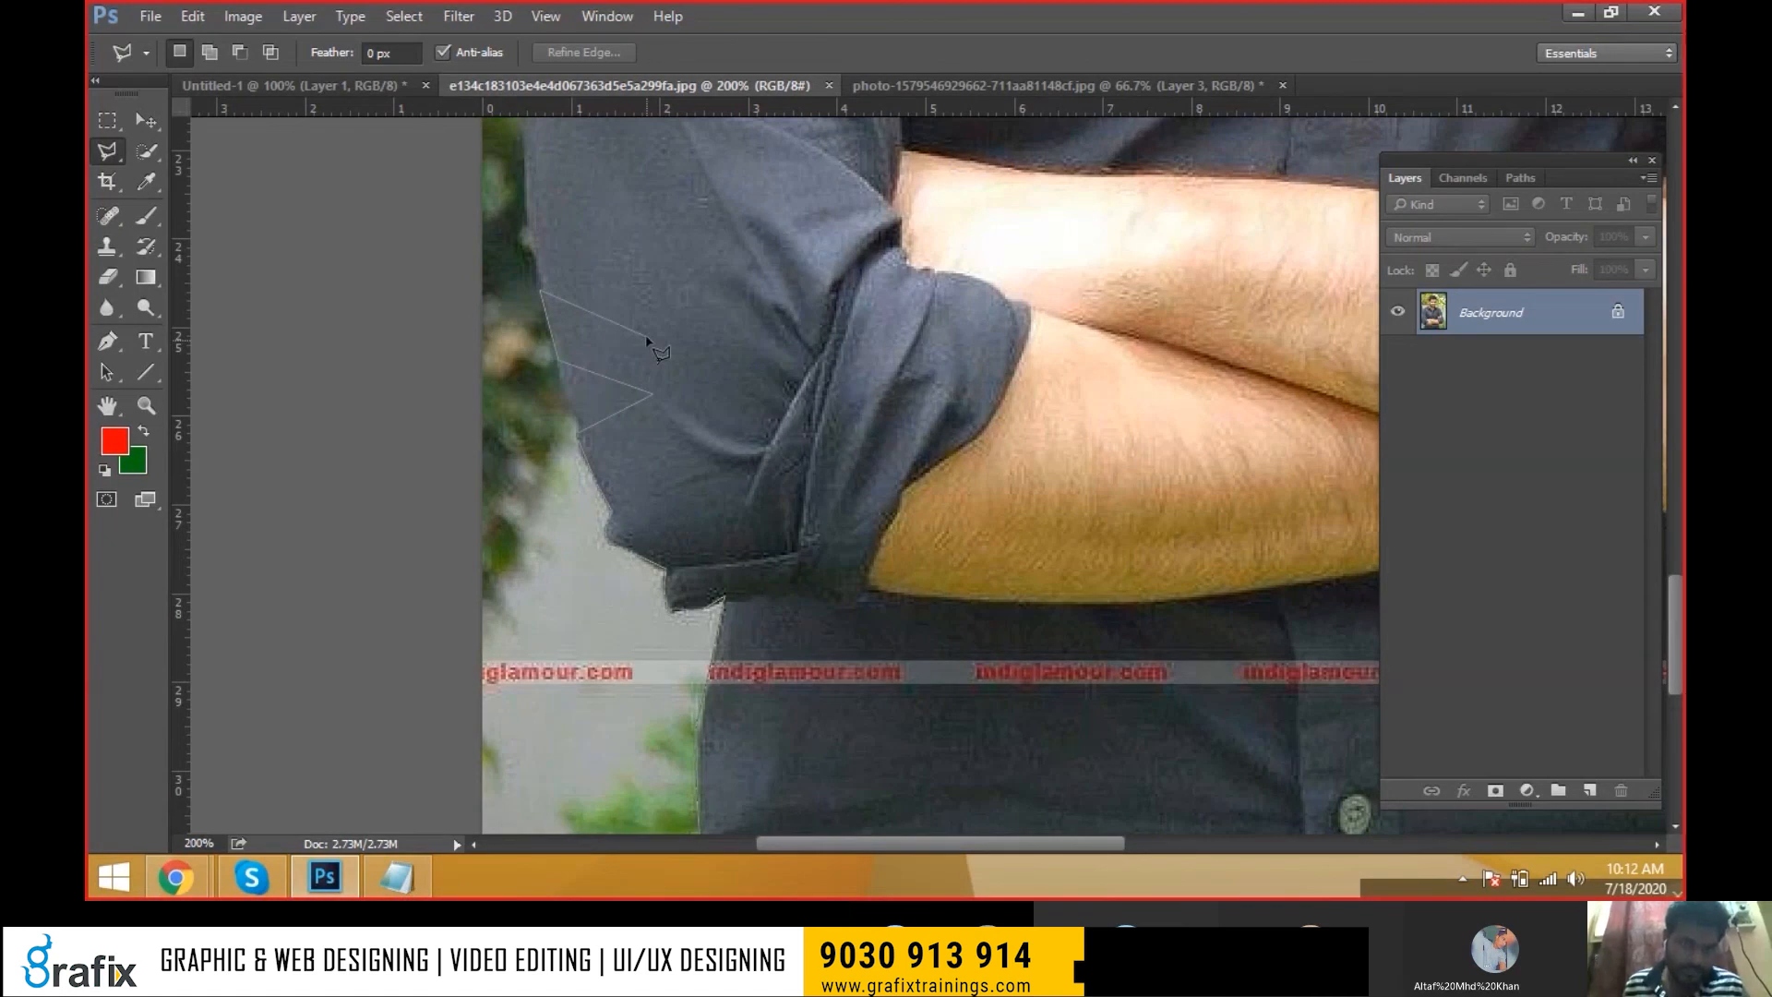
pyautogui.press('BackSpace')
pyautogui.press('BackSpace')
pyautogui.press('BackSpace')
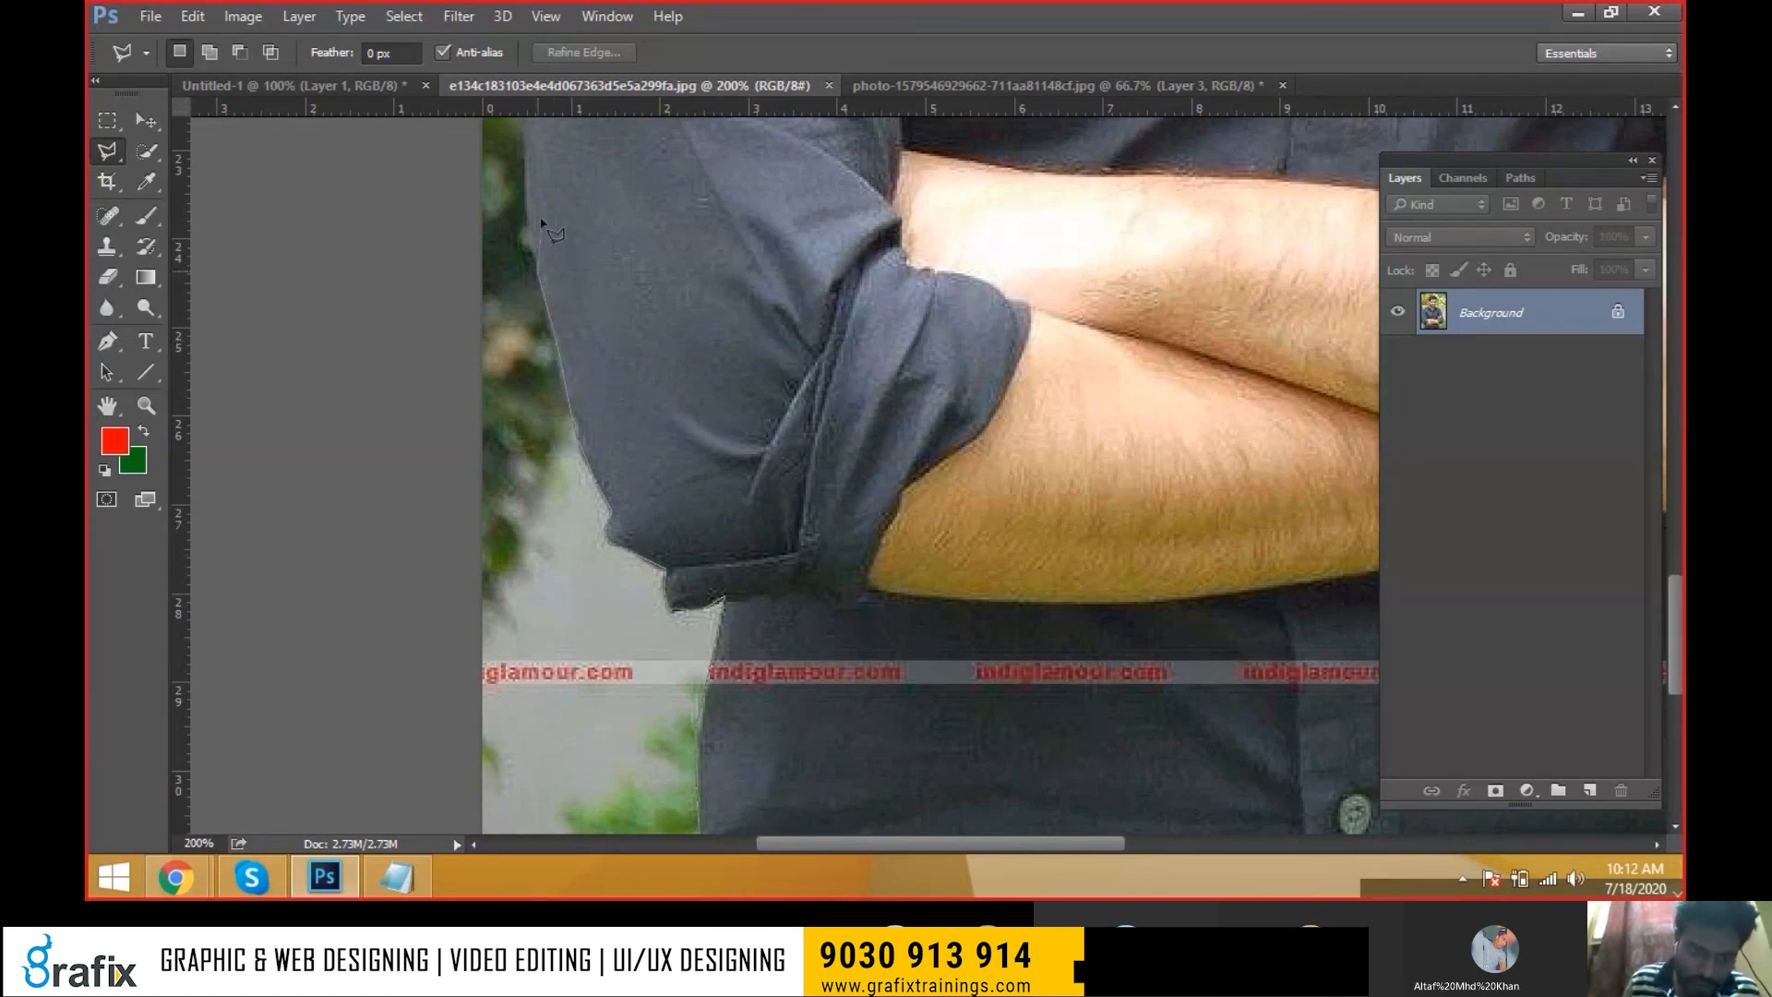
# Trace the outer edge of the sleeve with polygonal lasso points from the elbow up to the shoulder seam
pyautogui.click(527, 185)
pyautogui.press('space')
pyautogui.moveTo(568, 242); pyautogui.dragTo(595, 500)
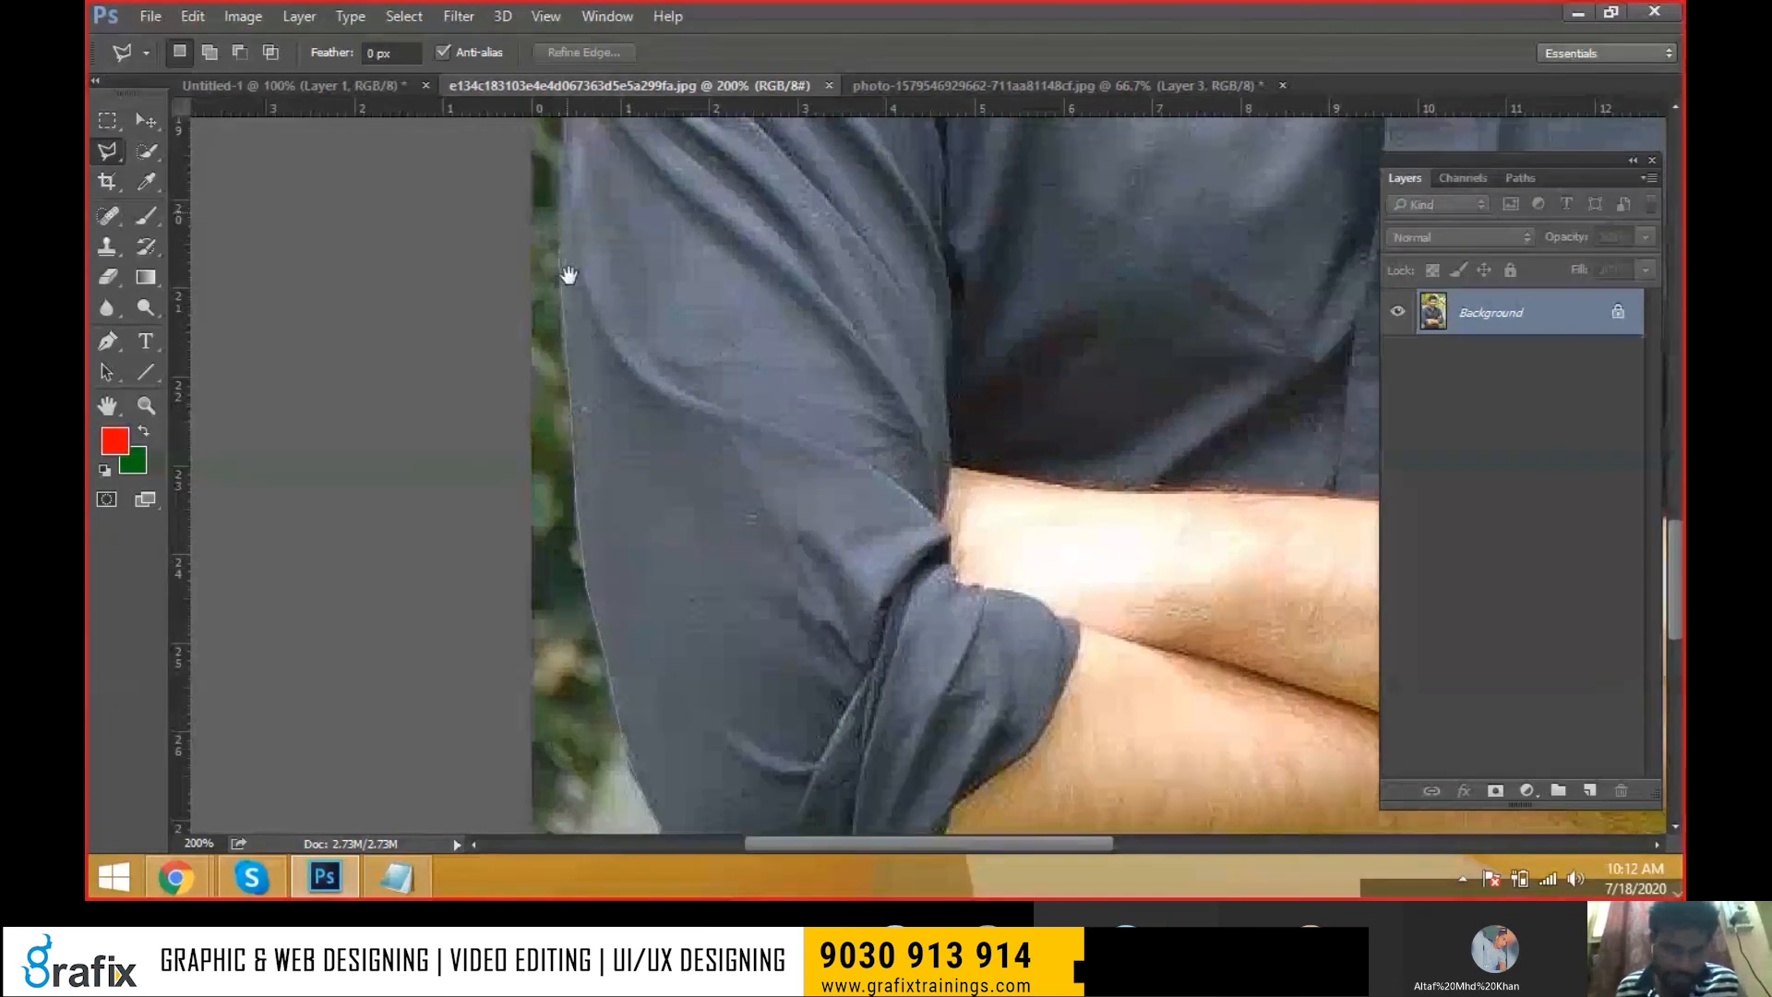
pyautogui.moveTo(573, 277); pyautogui.dragTo(608, 530)
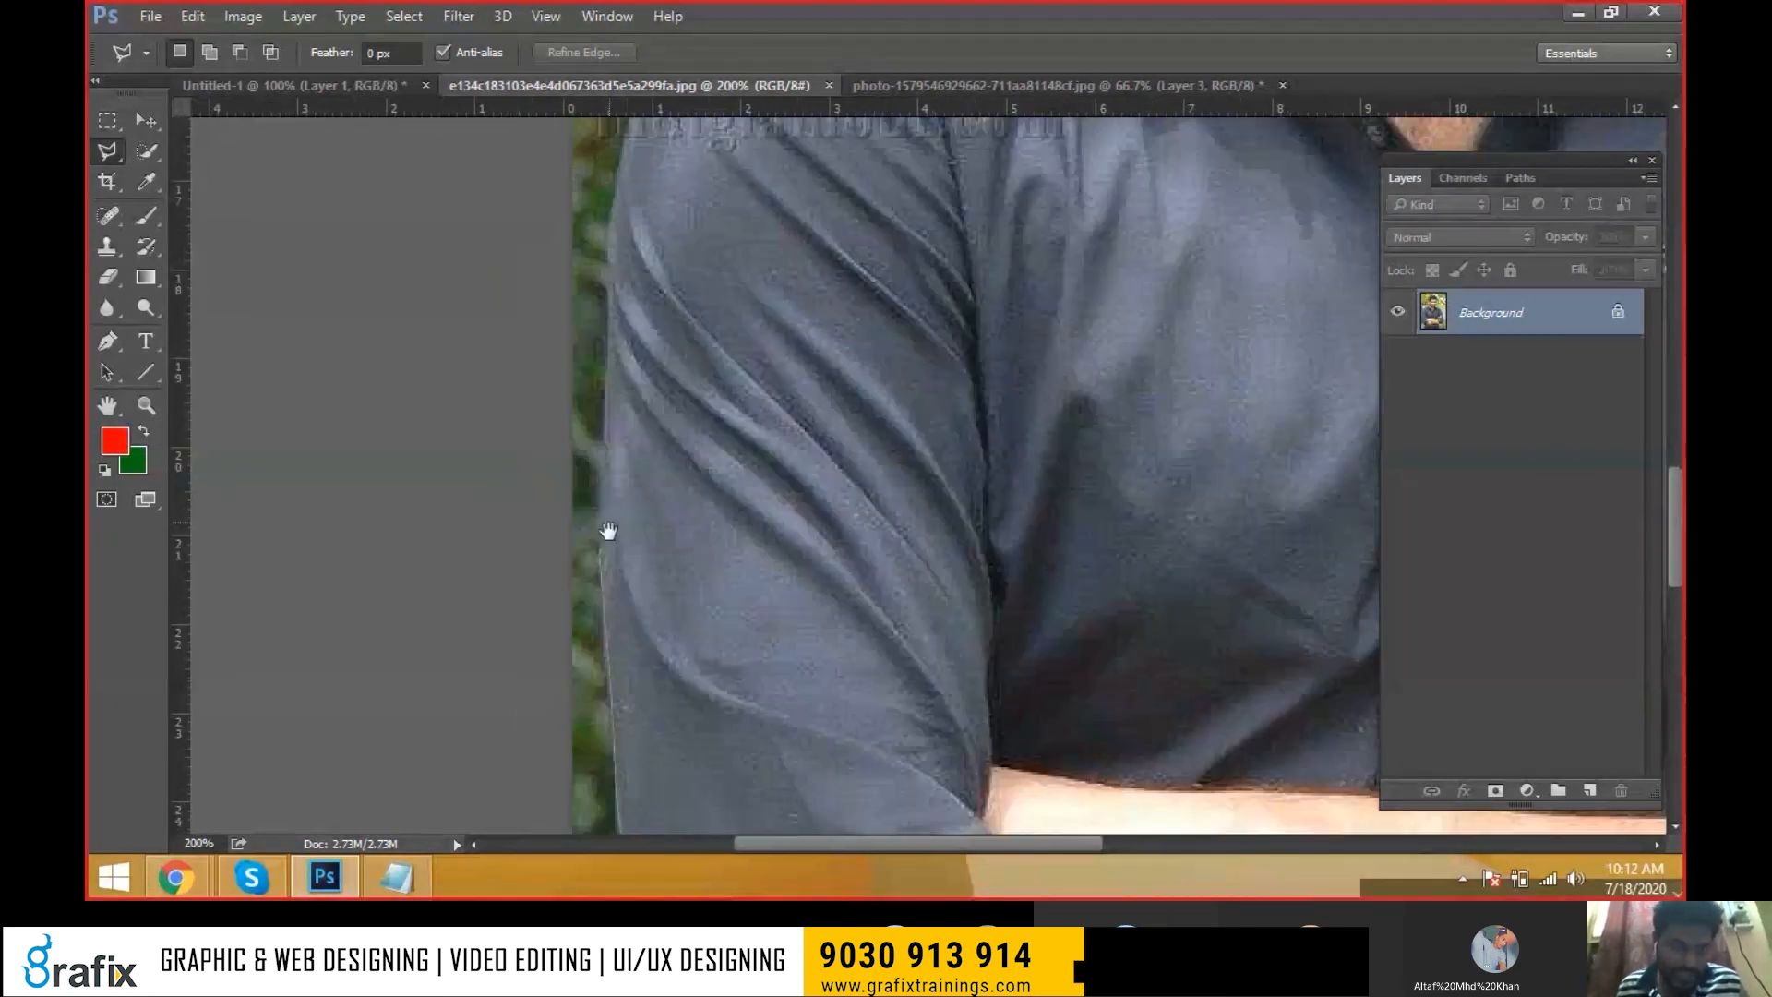
pyautogui.moveTo(625, 301); pyautogui.dragTo(637, 574)
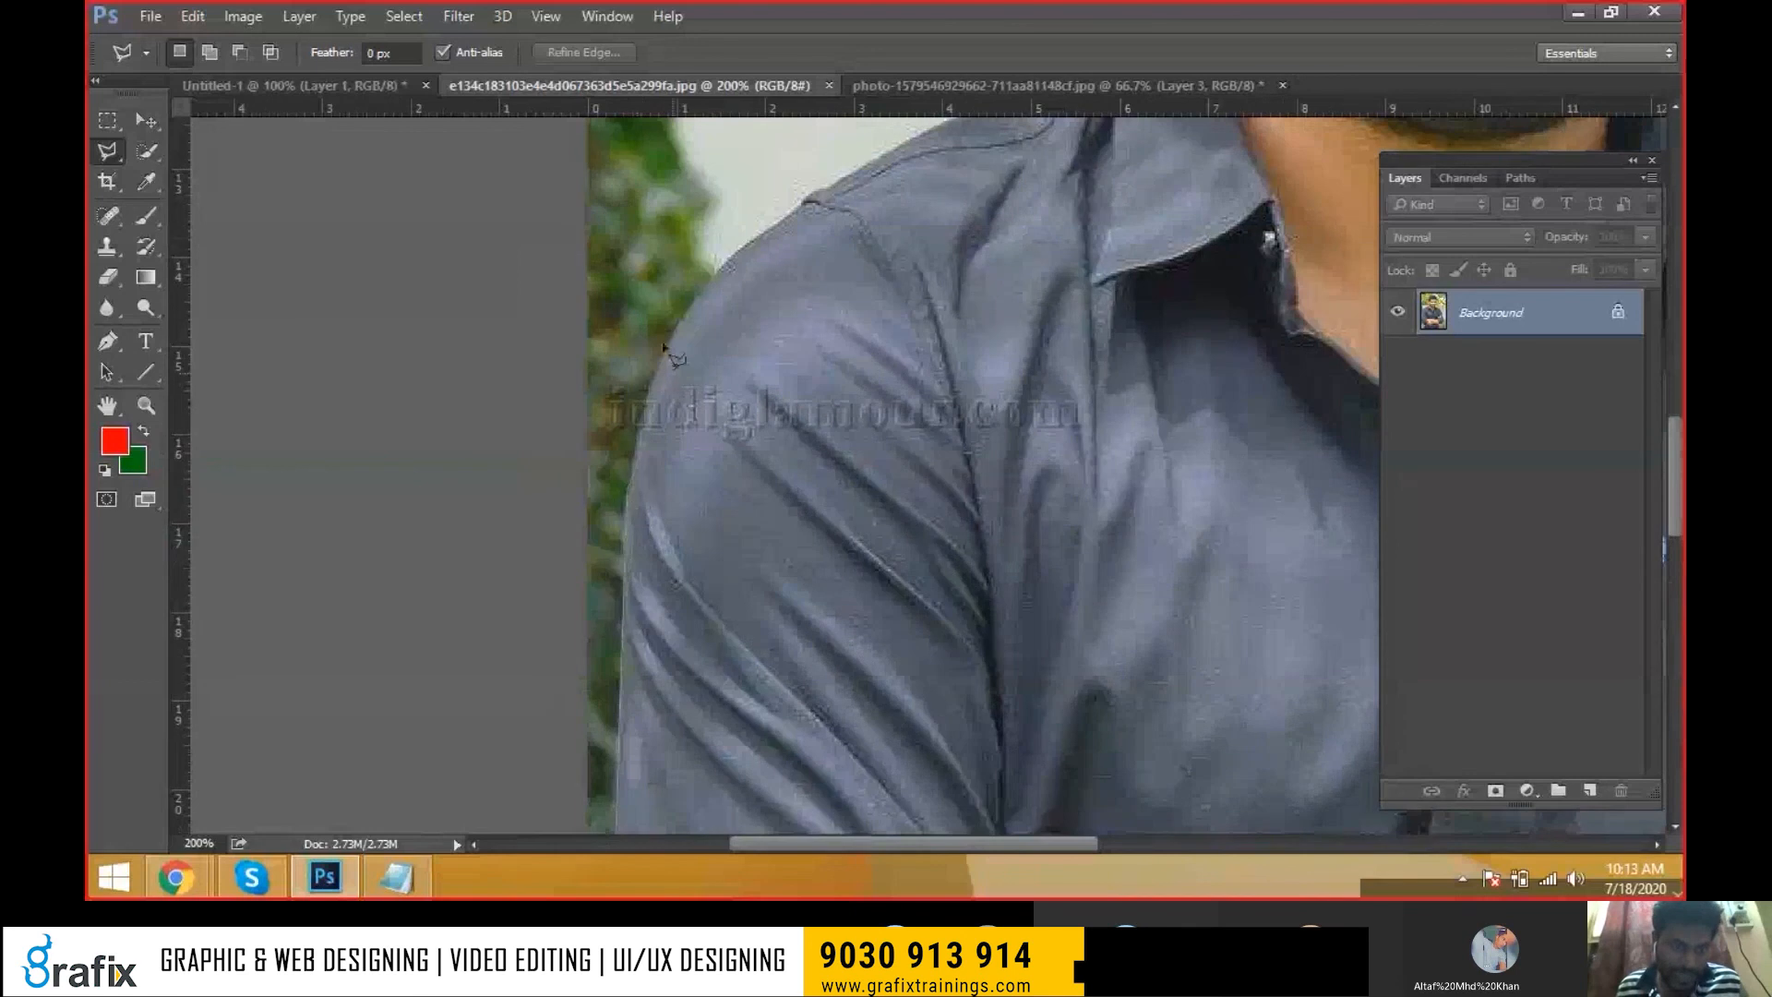
pyautogui.click(646, 383)
pyautogui.moveTo(716, 317); pyautogui.dragTo(657, 550)
pyautogui.click(667, 504)
pyautogui.click(736, 450)
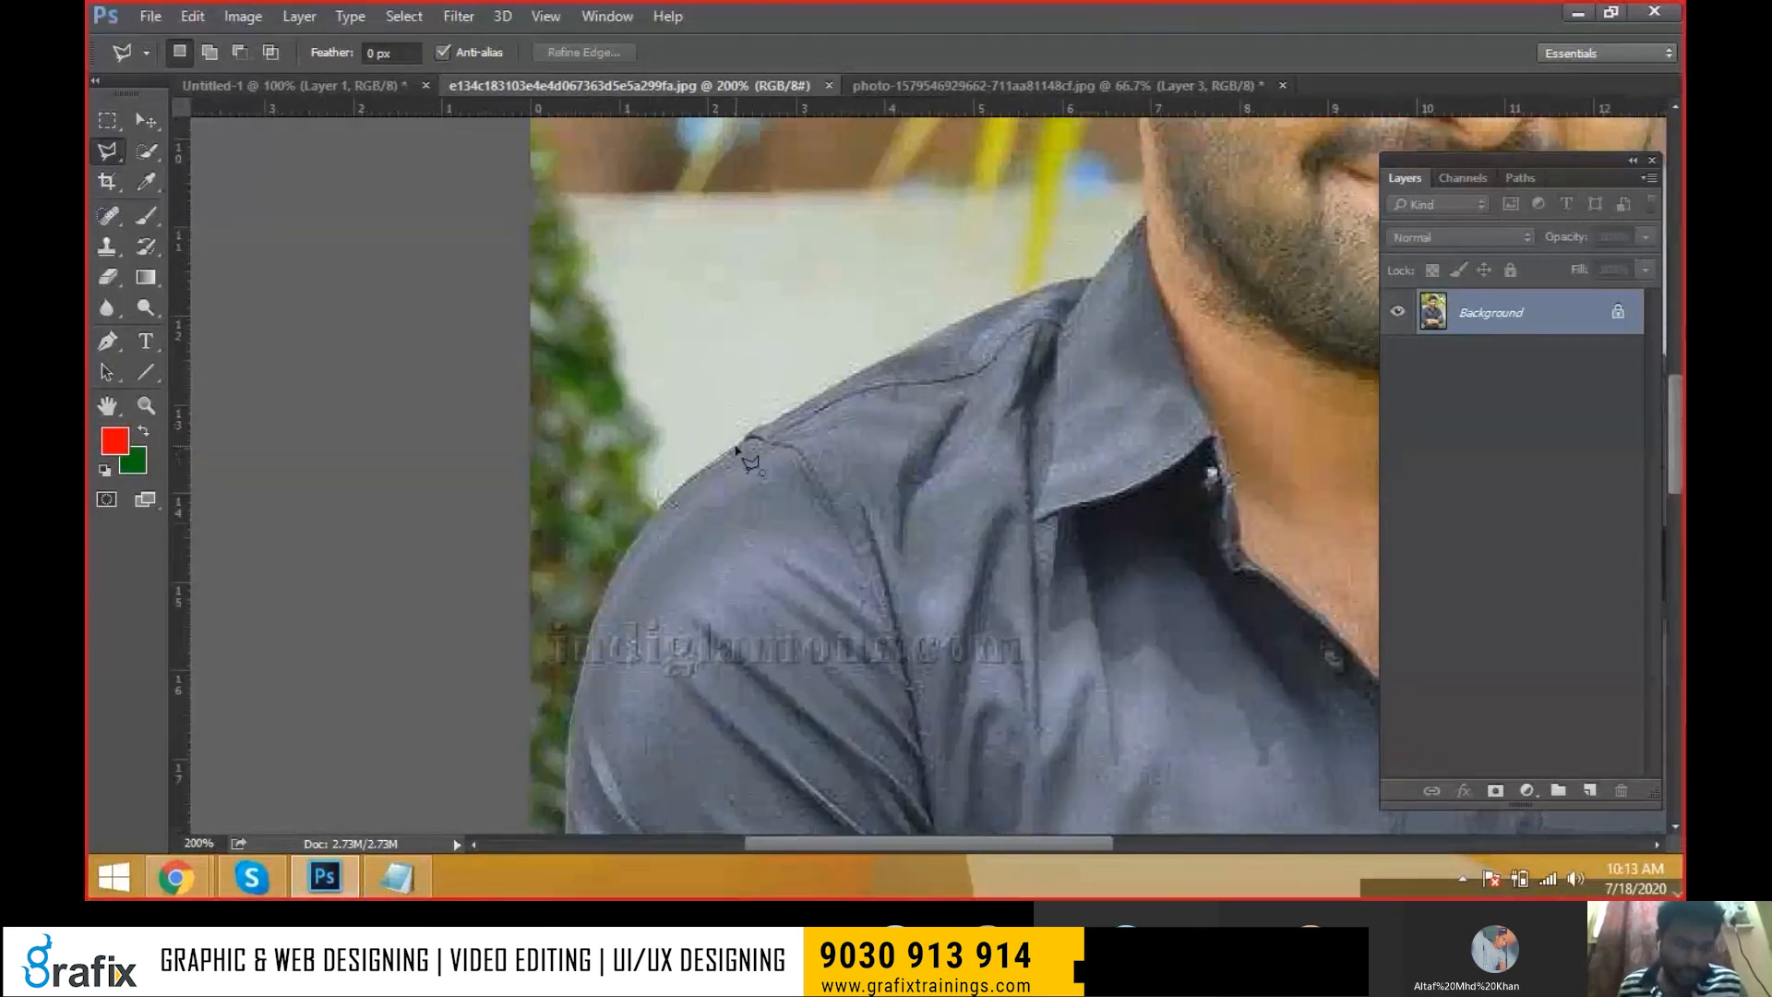
# Examine the shoulder and collar edges at several magnifications while the polygonal outline is still open
pyautogui.scroll(3, 735, 449)
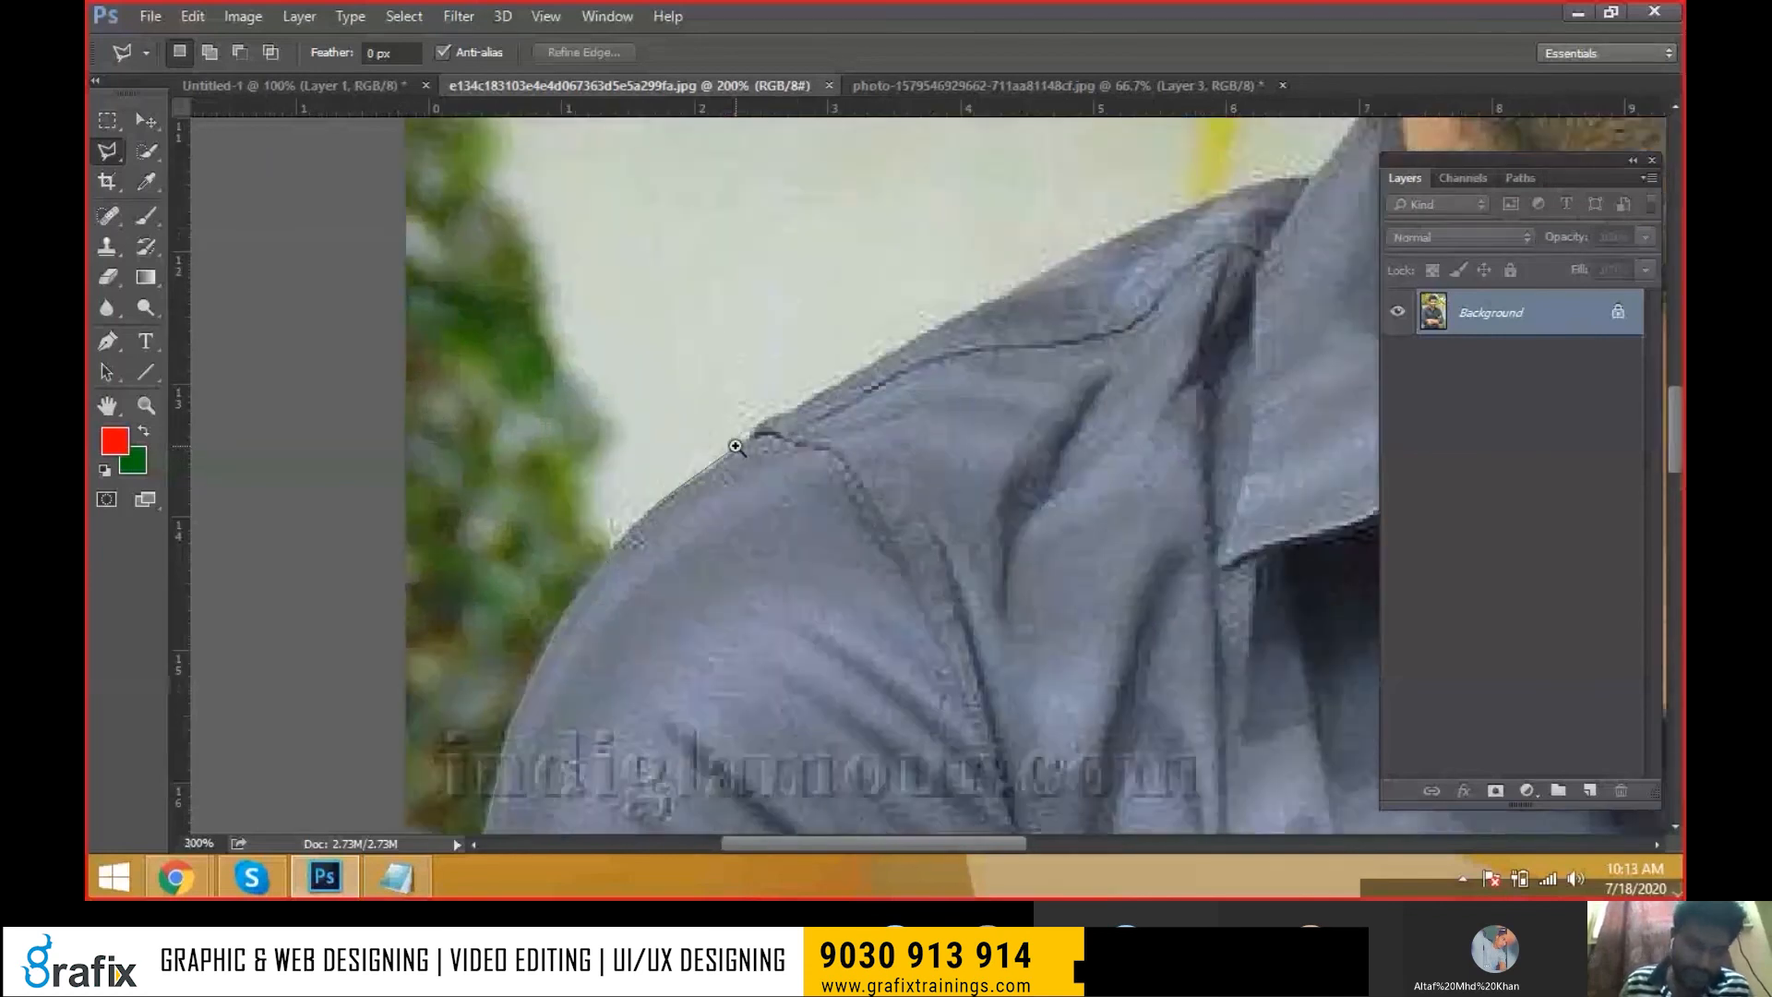
pyautogui.scroll(-2, 735, 447)
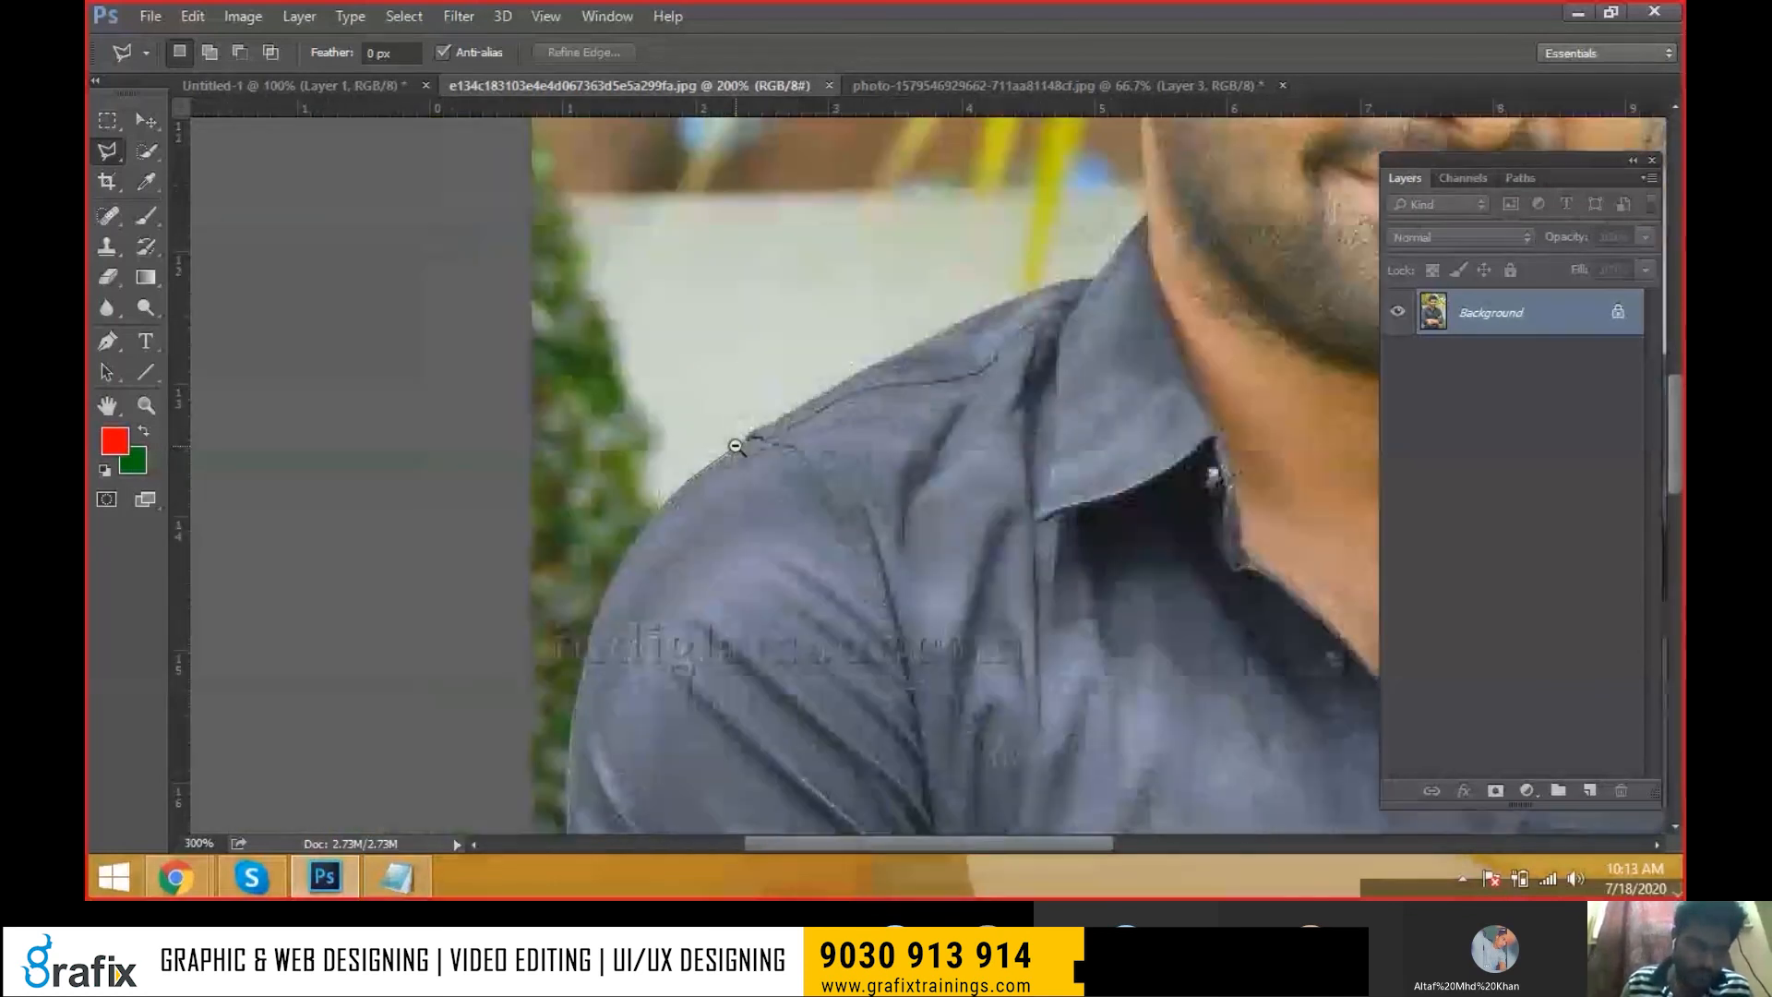
pyautogui.scroll(-2, 736, 447)
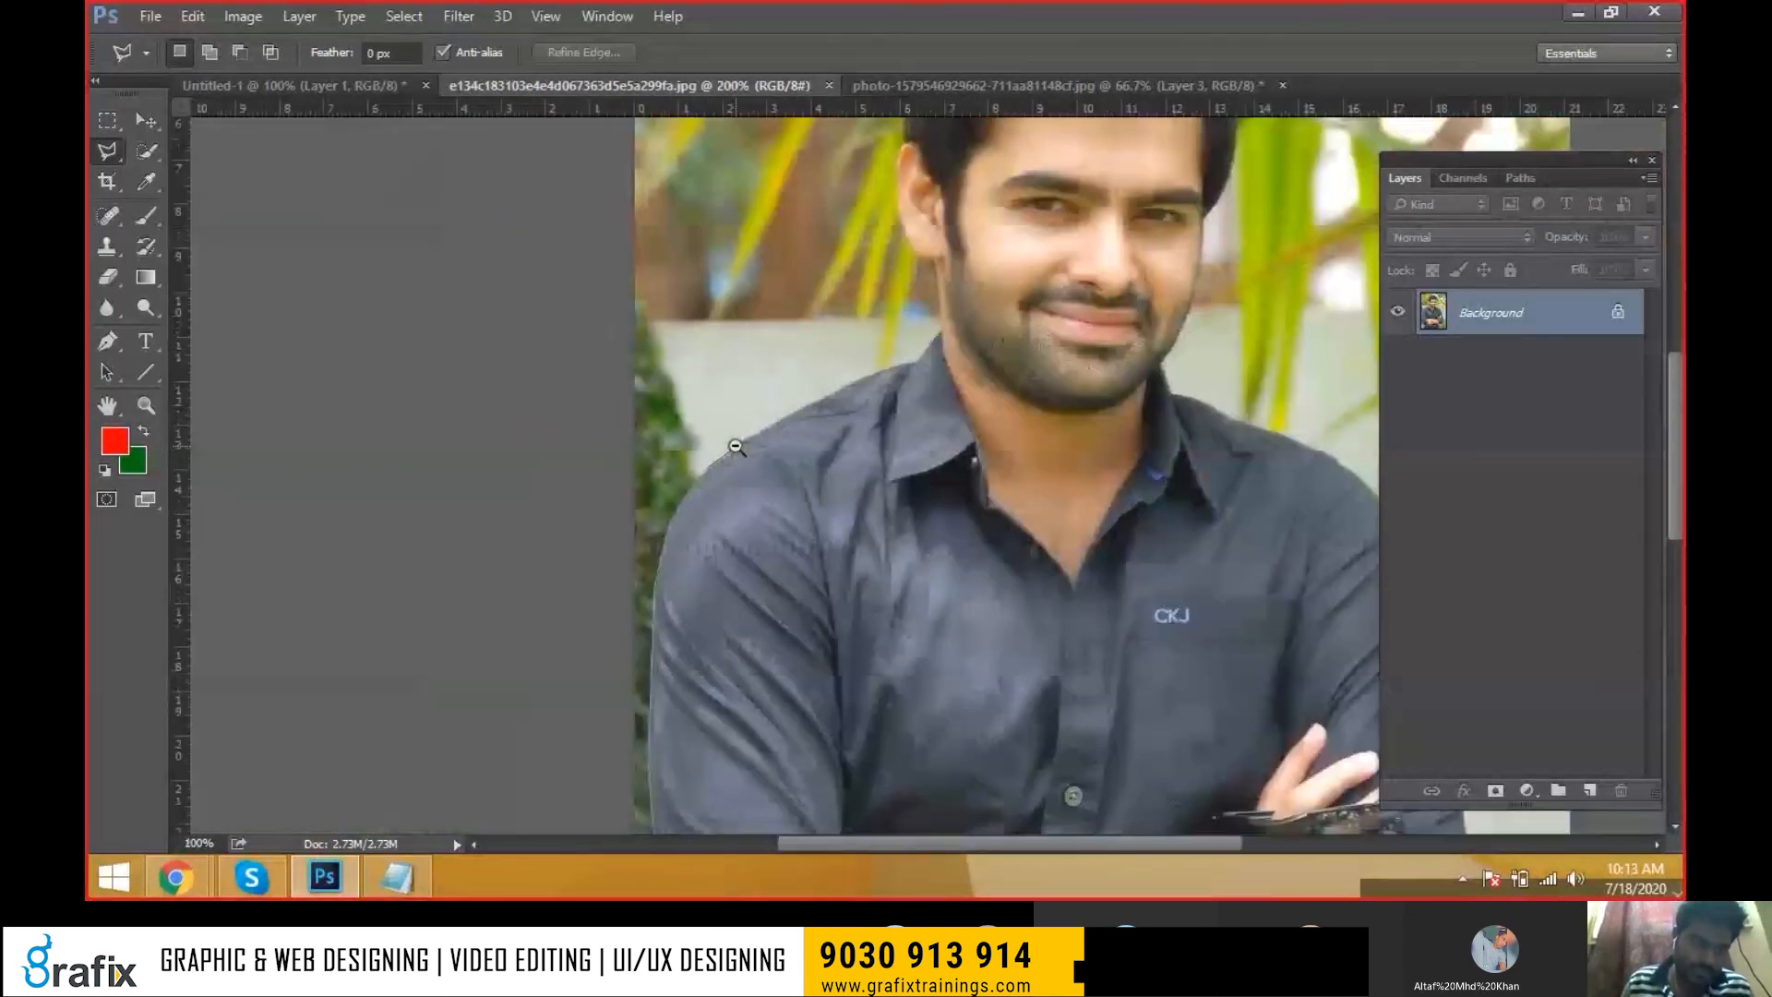
pyautogui.scroll(-1, 735, 447)
pyautogui.scroll(3, 736, 447)
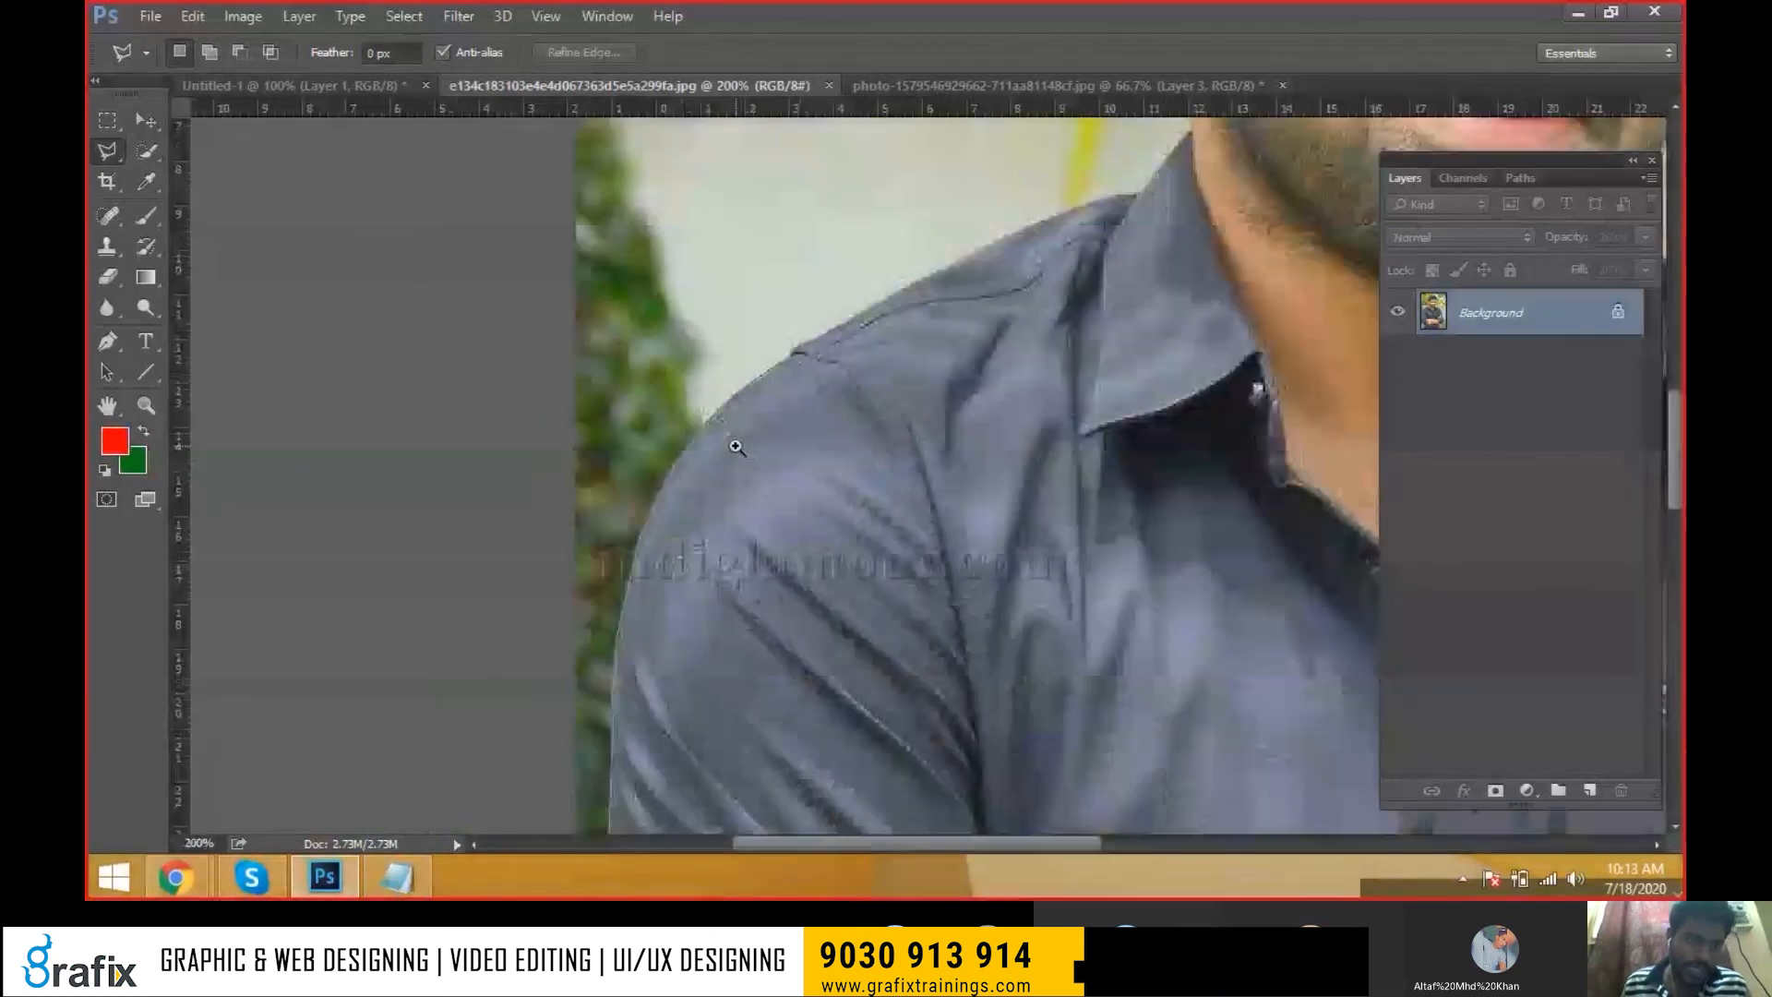
pyautogui.scroll(-1, 735, 446)
pyautogui.scroll(1, 743, 461)
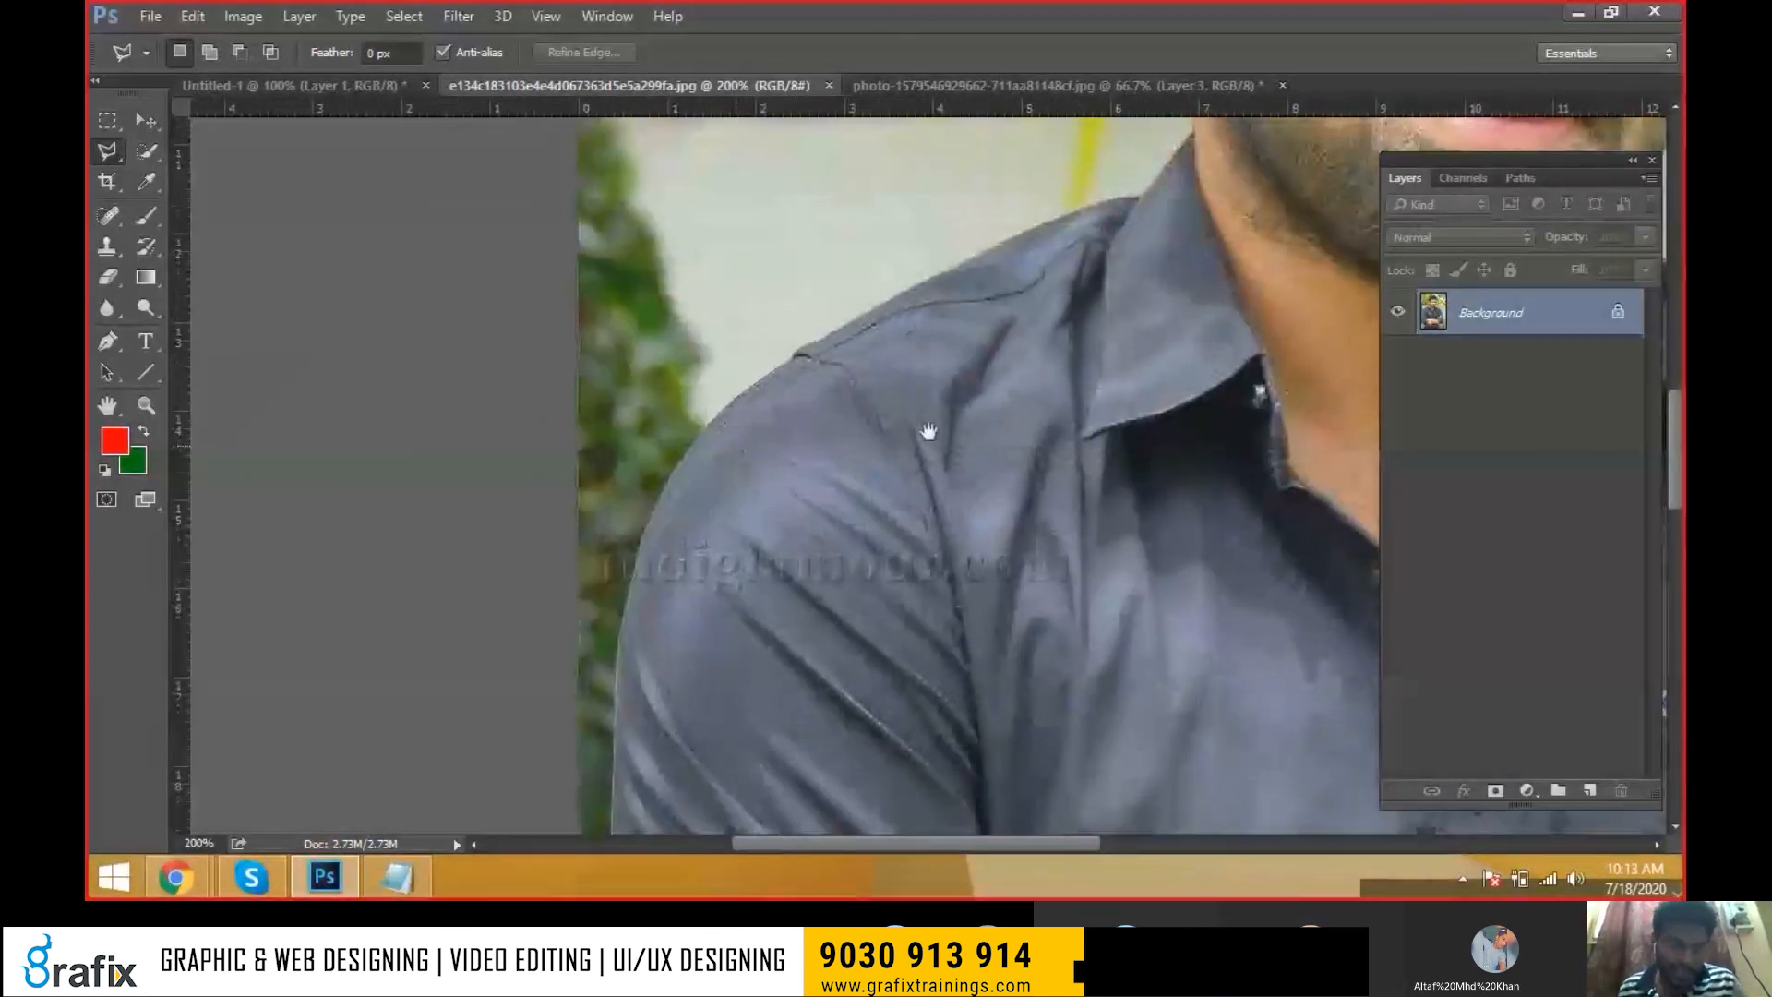
pyautogui.moveTo(921, 423); pyautogui.dragTo(743, 498)
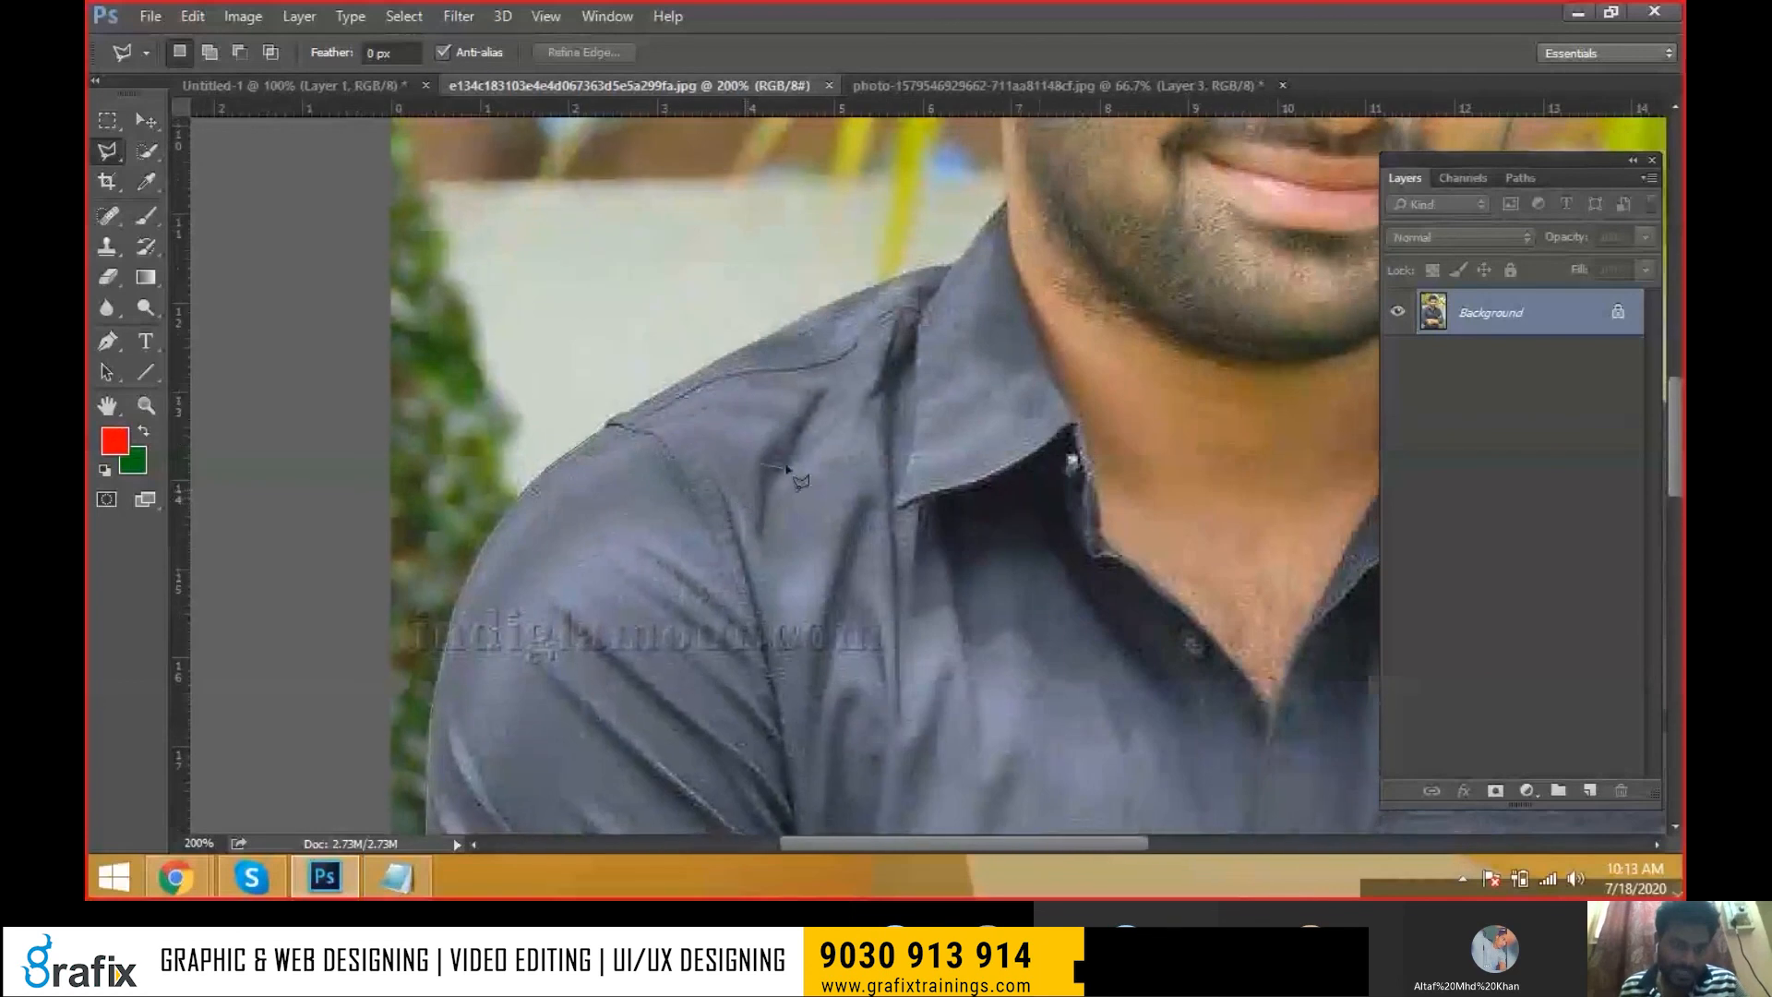
pyautogui.moveTo(764, 396); pyautogui.dragTo(472, 458)
pyautogui.moveTo(581, 438); pyautogui.dragTo(673, 372)
pyautogui.moveTo(661, 447); pyautogui.dragTo(640, 546)
pyautogui.keyDown('ctrl'); pyautogui.click(640, 546); pyautogui.keyUp('ctrl')
pyautogui.moveTo(526, 633); pyautogui.dragTo(522, 618)
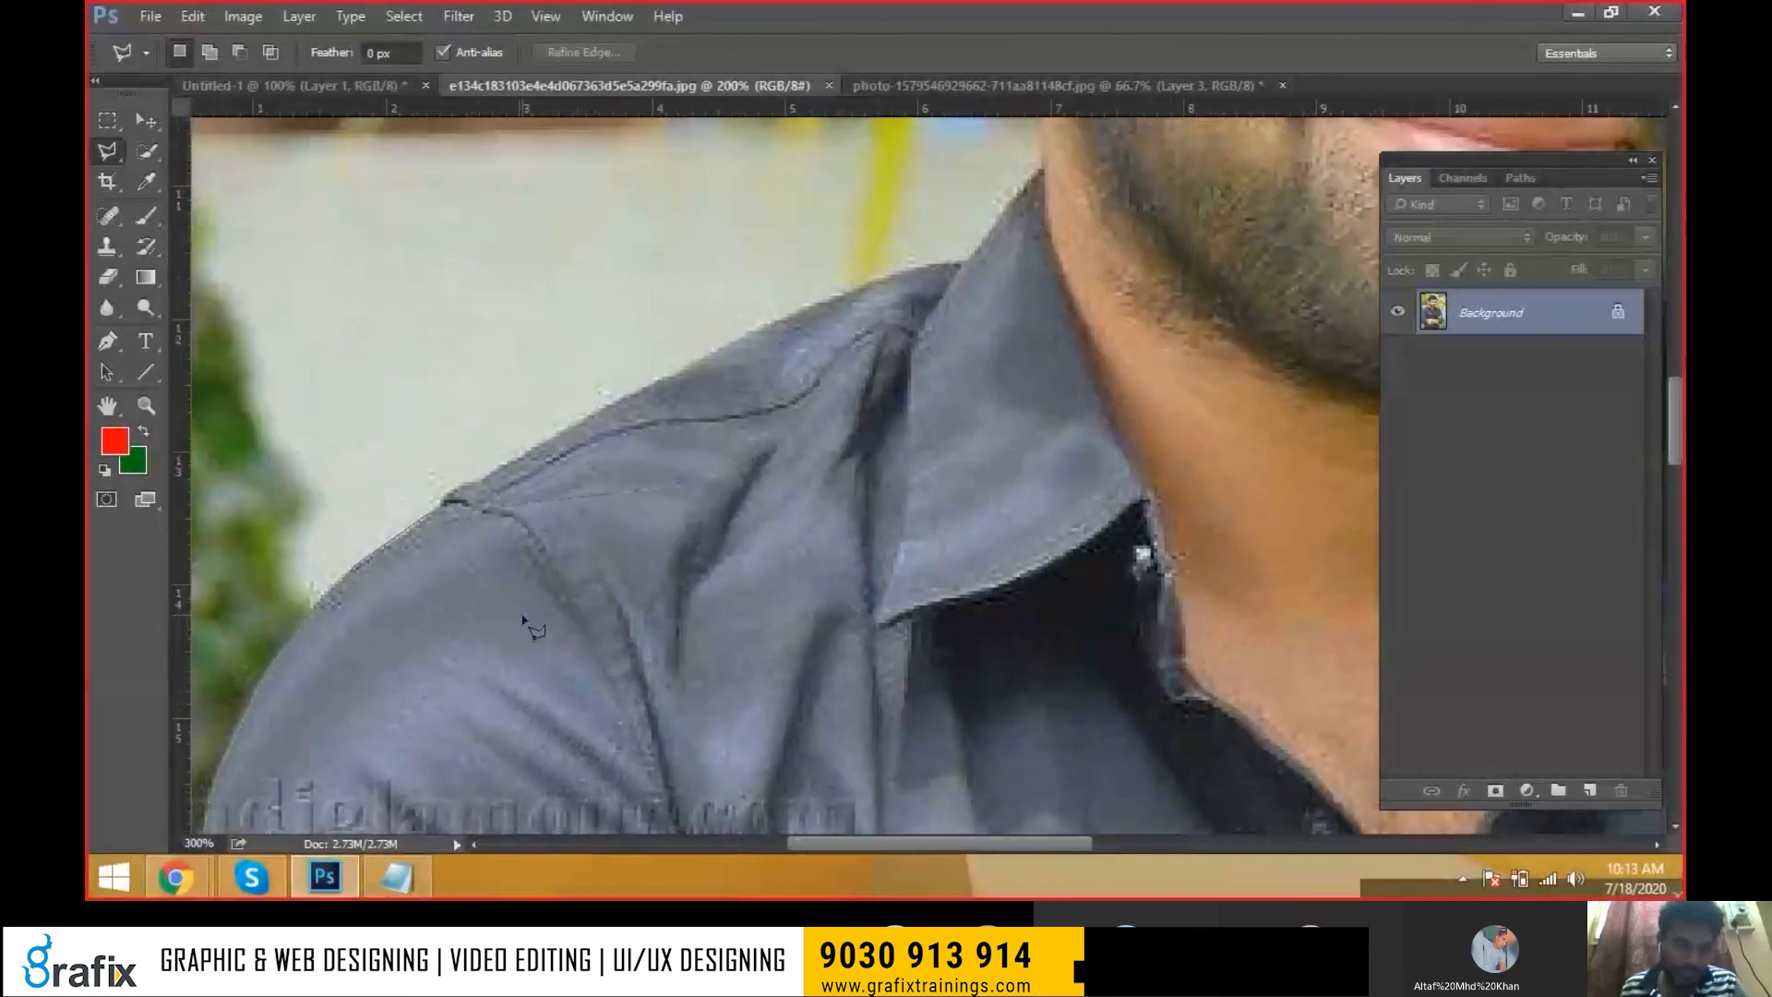
pyautogui.keyDown('ctrl'); pyautogui.click(522, 615); pyautogui.keyUp('ctrl')
pyautogui.keyDown('ctrl'); pyautogui.click(522, 616); pyautogui.keyUp('ctrl')
pyautogui.keyDown('alt'); pyautogui.click(522, 616); pyautogui.keyUp('alt')
pyautogui.keyDown('alt'); pyautogui.click(522, 615); pyautogui.keyUp('alt')
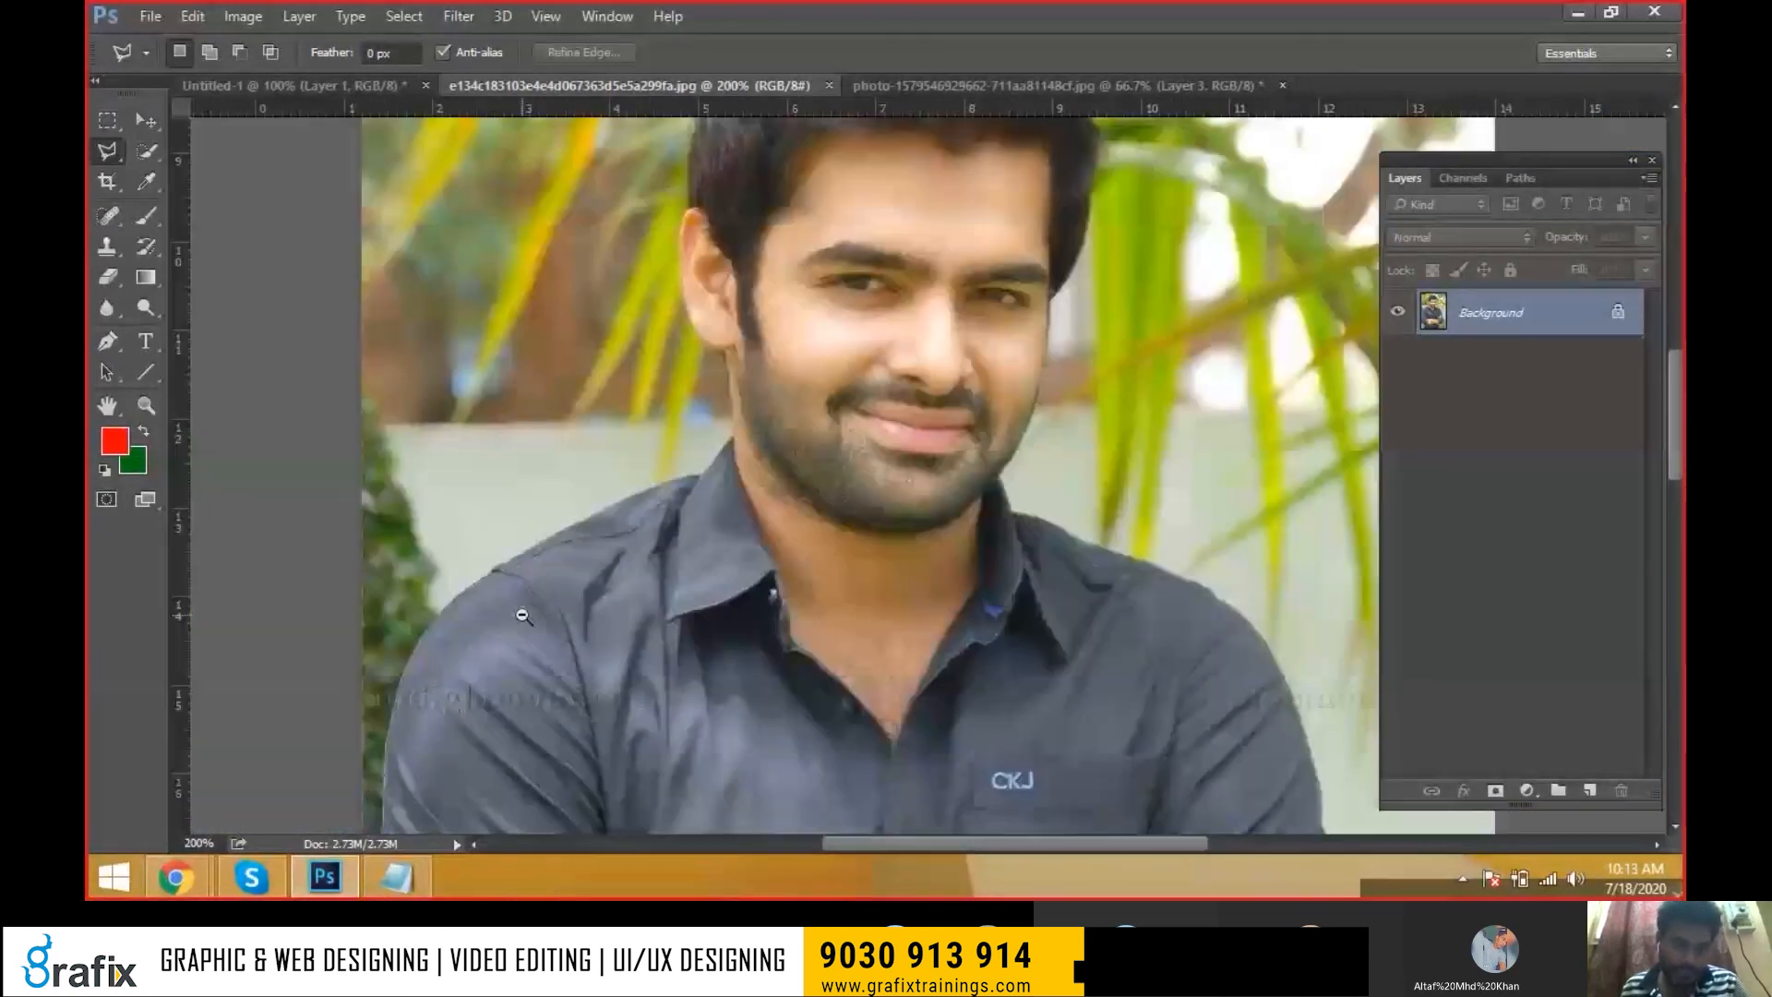
pyautogui.keyDown('alt'); pyautogui.click(522, 615); pyautogui.keyUp('alt')
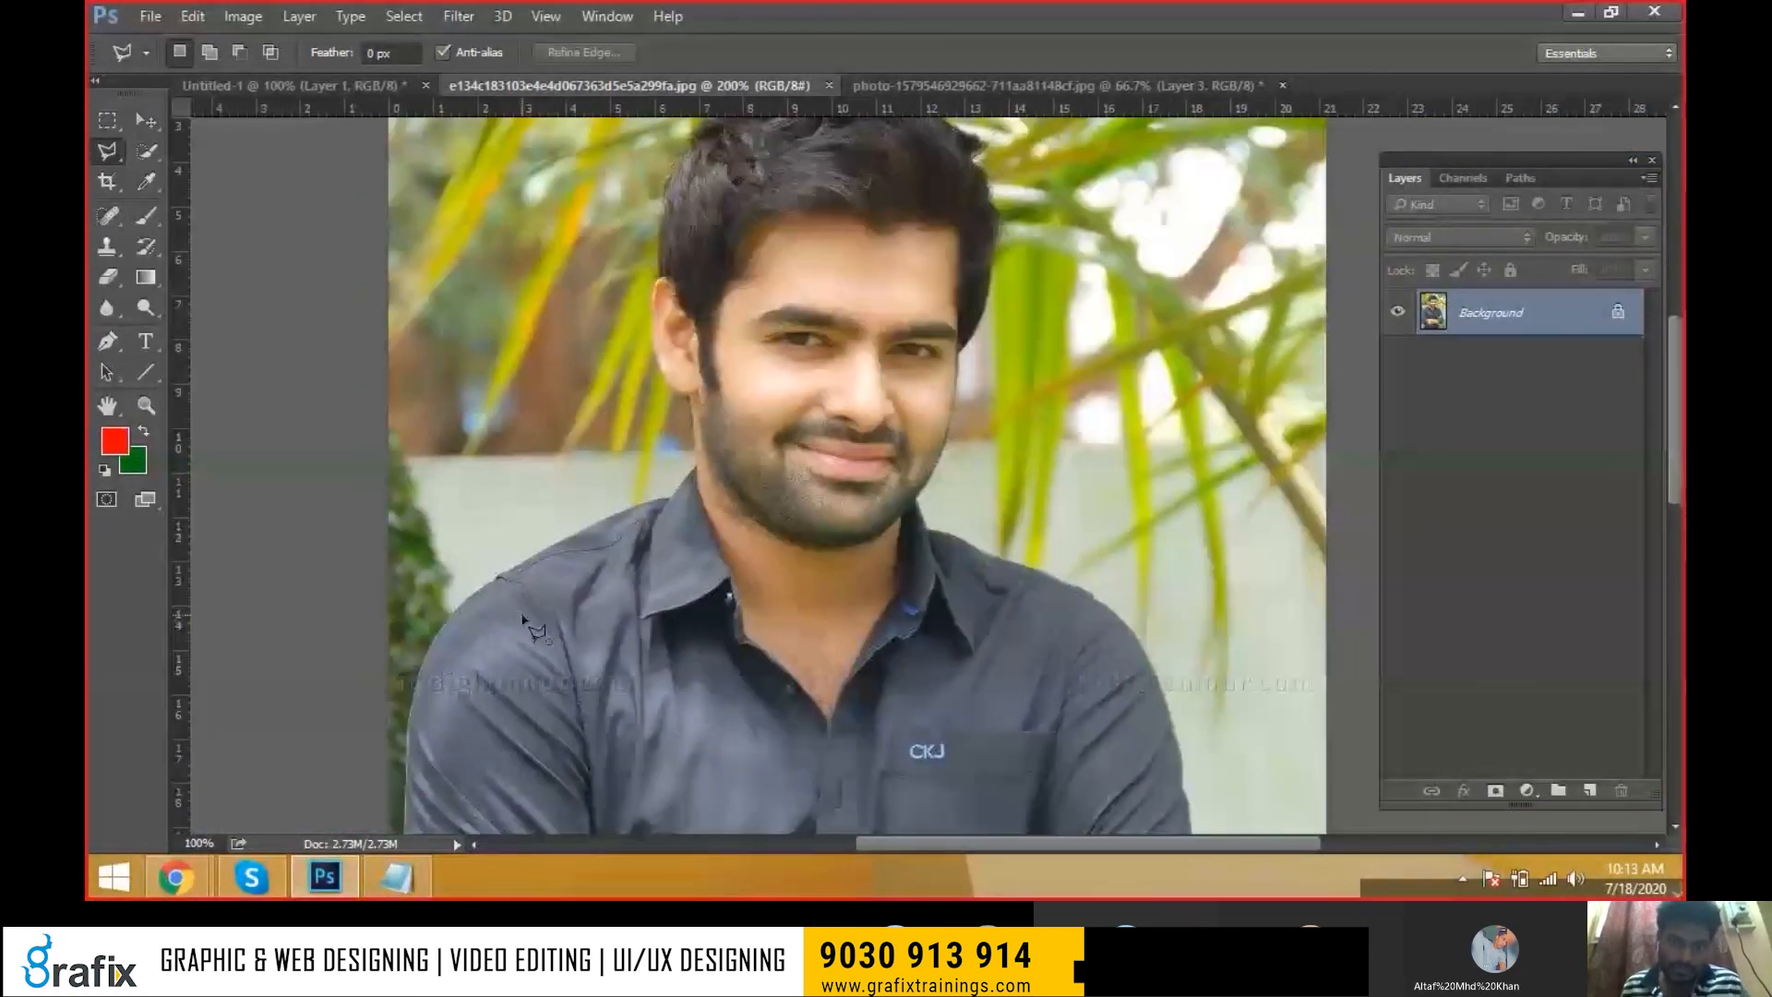
pyautogui.keyDown('ctrl'); pyautogui.click(523, 615); pyautogui.keyUp('ctrl')
pyautogui.keyDown('ctrl'); pyautogui.click(522, 615); pyautogui.keyUp('ctrl')
pyautogui.moveTo(488, 662)
pyautogui.mouseDown()
pyautogui.moveTo(645, 517)
pyautogui.moveTo(712, 491)
pyautogui.moveTo(934, 518)
pyautogui.moveTo(842, 593)
pyautogui.moveTo(646, 583)
pyautogui.mouseUp()
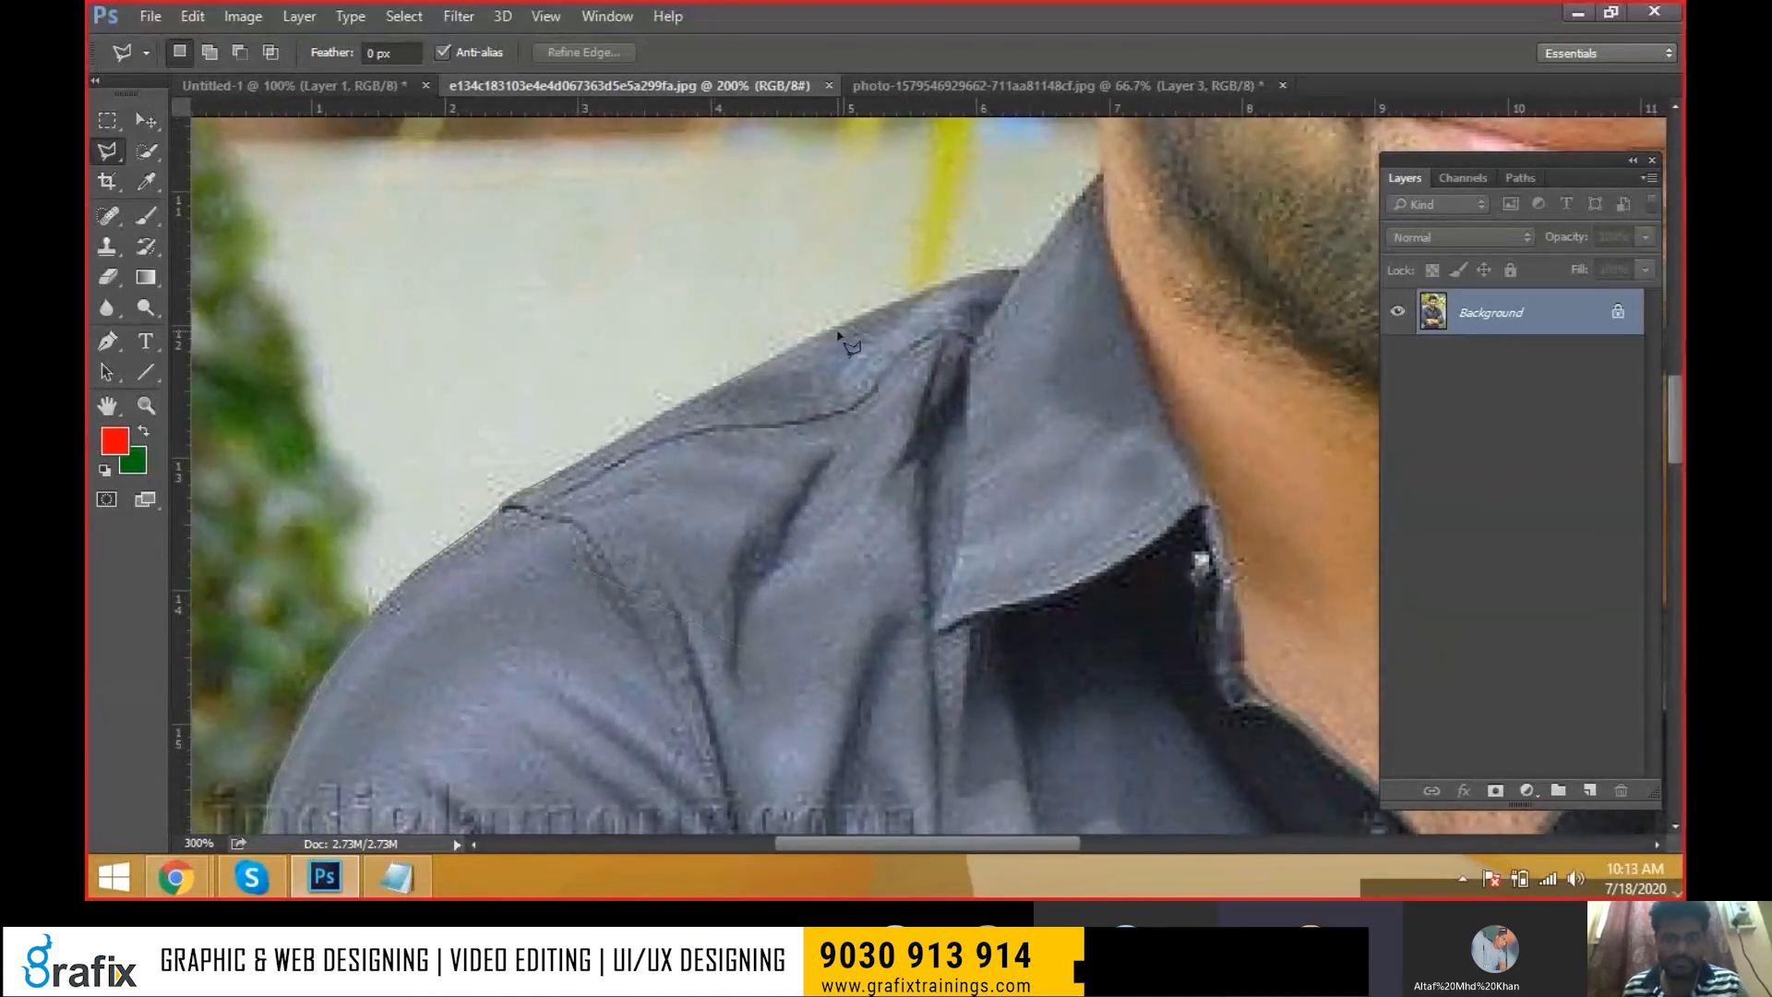
# Extend the polygonal outline along the shoulder and collar and up the neck to the earlobe
pyautogui.moveTo(899, 311); pyautogui.dragTo(772, 502)
pyautogui.click(890, 461)
pyautogui.click(975, 367)
pyautogui.moveTo(967, 306); pyautogui.dragTo(908, 590)
pyautogui.click(915, 519)
pyautogui.click(902, 404)
# Try tracing the ear's outer edge with polygonal lasso points and remove the last four anchors
pyautogui.click(854, 372)
pyautogui.moveTo(860, 388); pyautogui.dragTo(883, 470)
pyautogui.click(850, 436)
pyautogui.moveTo(815, 286); pyautogui.dragTo(816, 435)
pyautogui.click(816, 321)
pyautogui.press('BackSpace')
pyautogui.press('BackSpace')
pyautogui.press('BackSpace')
pyautogui.press('BackSpace')
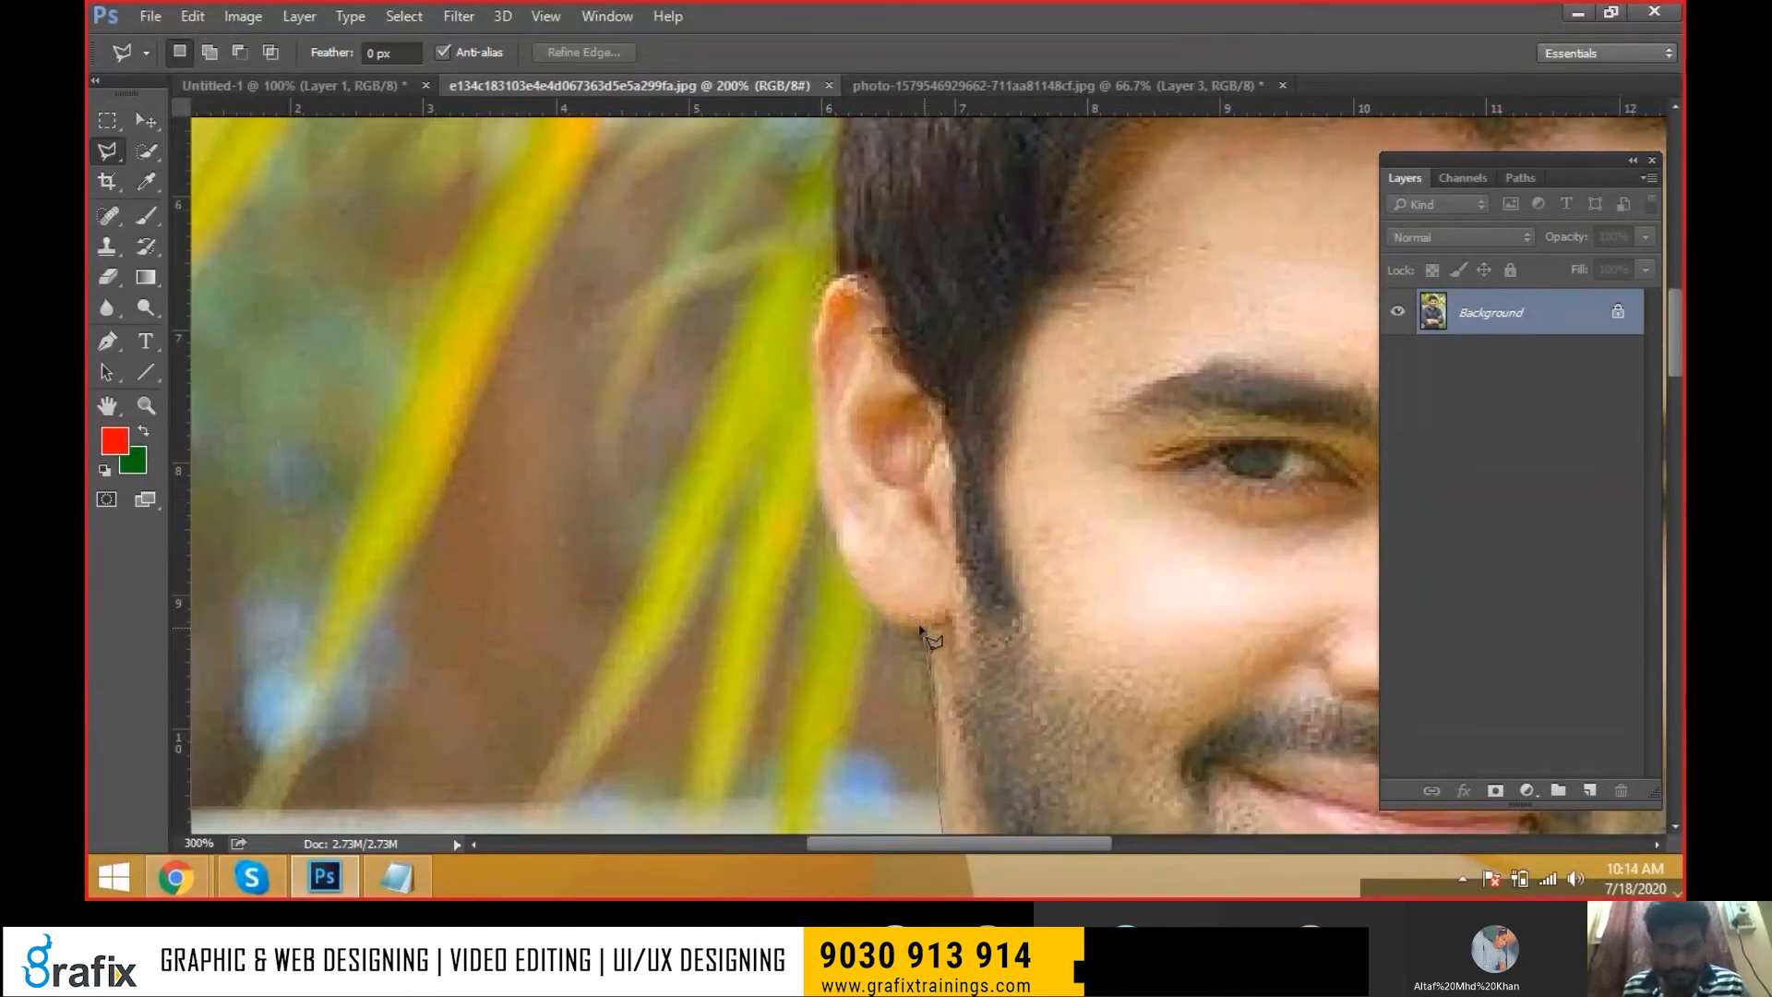
# Trace the ear closely with polygonal lasso points from the lobe up to where it meets the hair
pyautogui.click(904, 624)
pyautogui.click(872, 605)
pyautogui.click(831, 533)
pyautogui.click(822, 463)
pyautogui.click(813, 377)
pyautogui.click(817, 315)
pyautogui.click(826, 293)
pyautogui.click(834, 279)
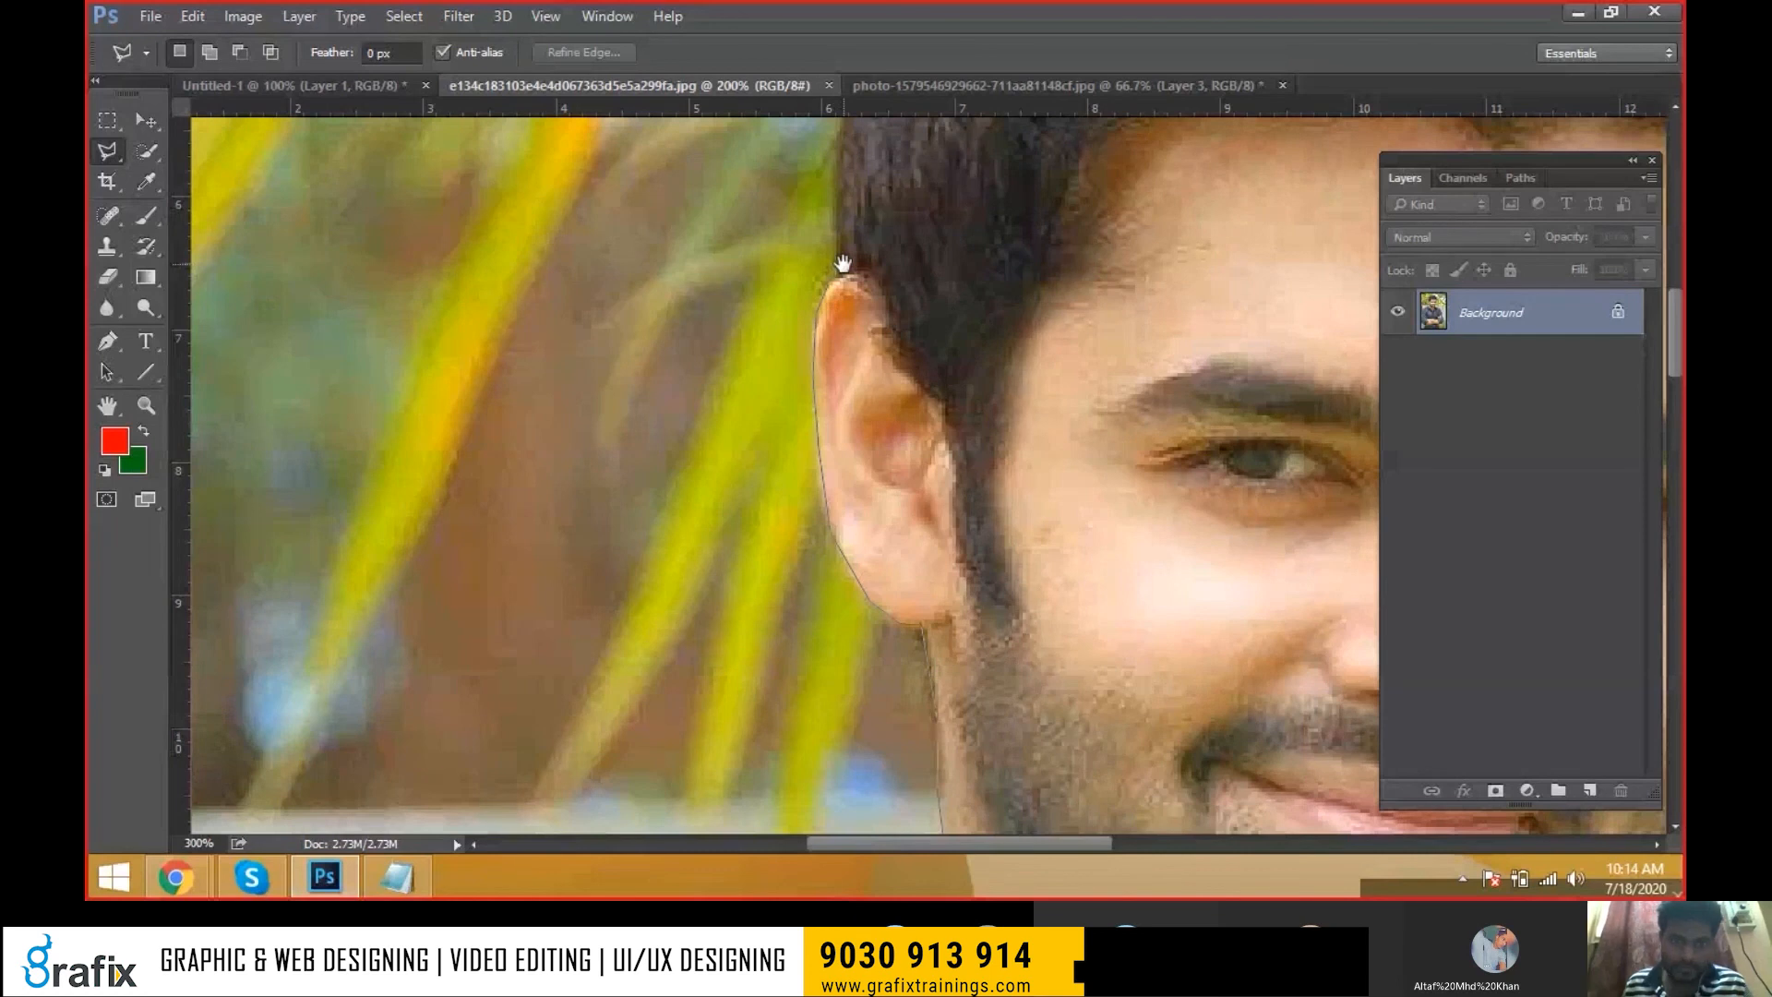
# Continue the polygonal lasso outline from the ear up the hair and across the top of the head
pyautogui.moveTo(843, 276); pyautogui.dragTo(818, 564)
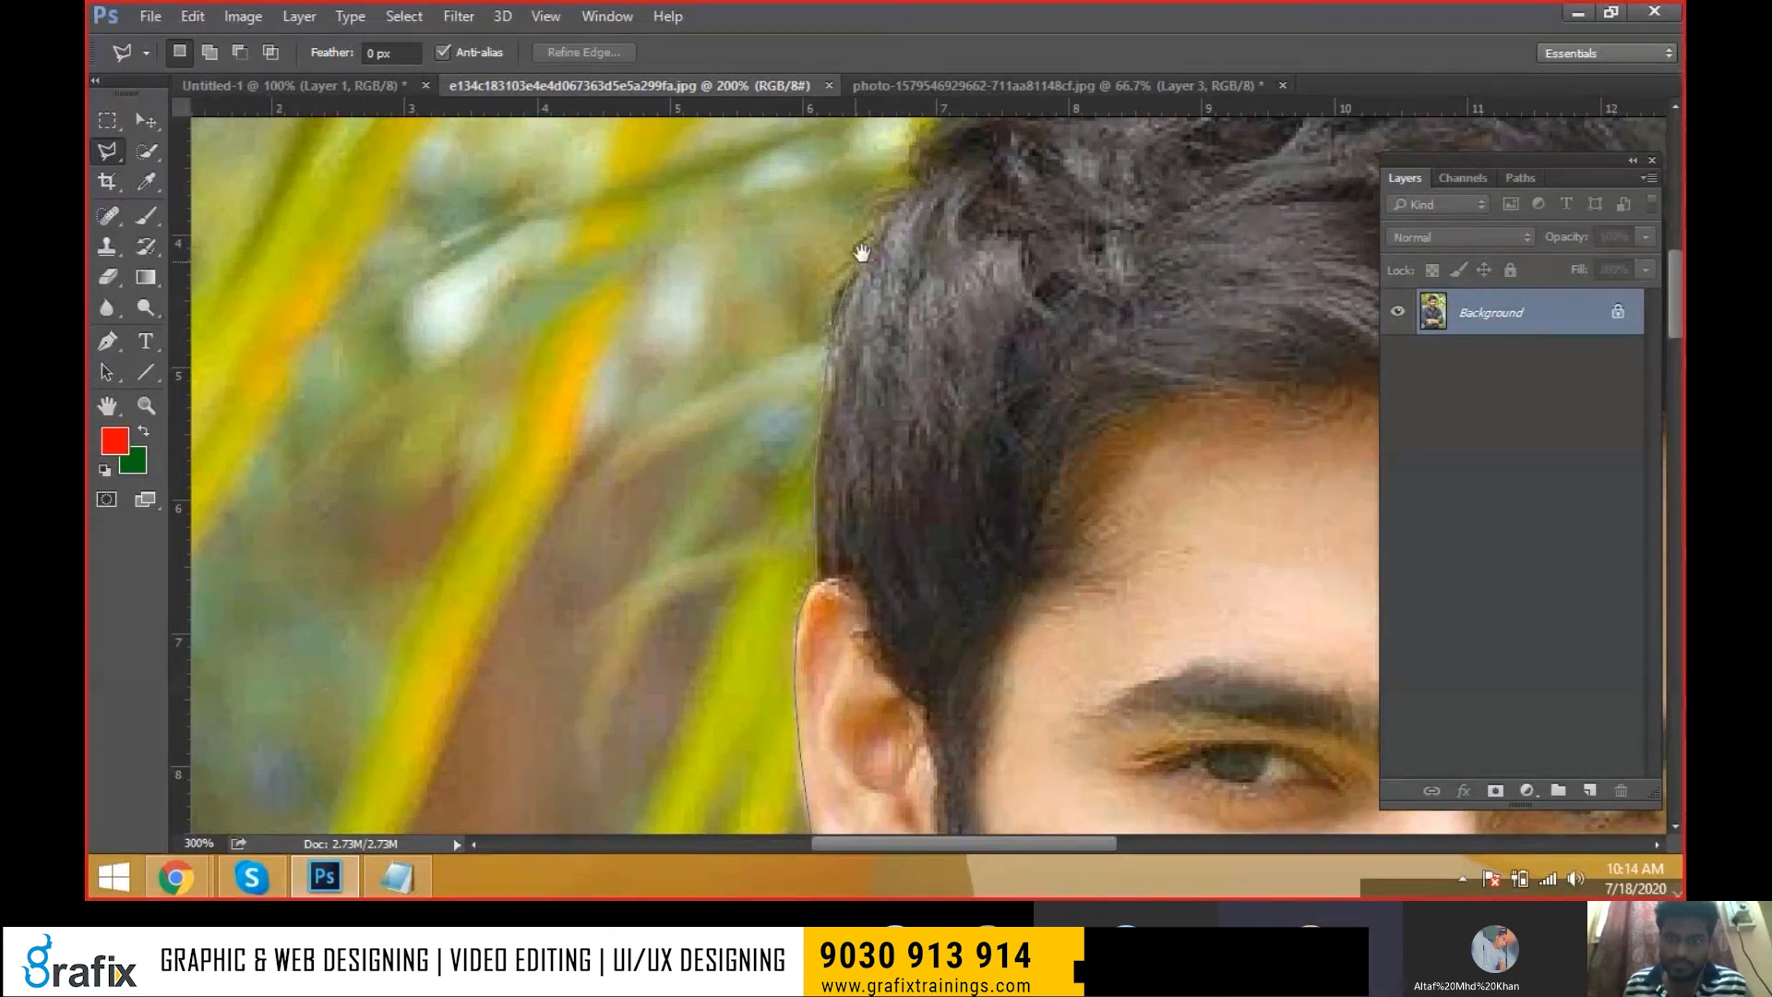
pyautogui.moveTo(861, 252); pyautogui.dragTo(889, 487)
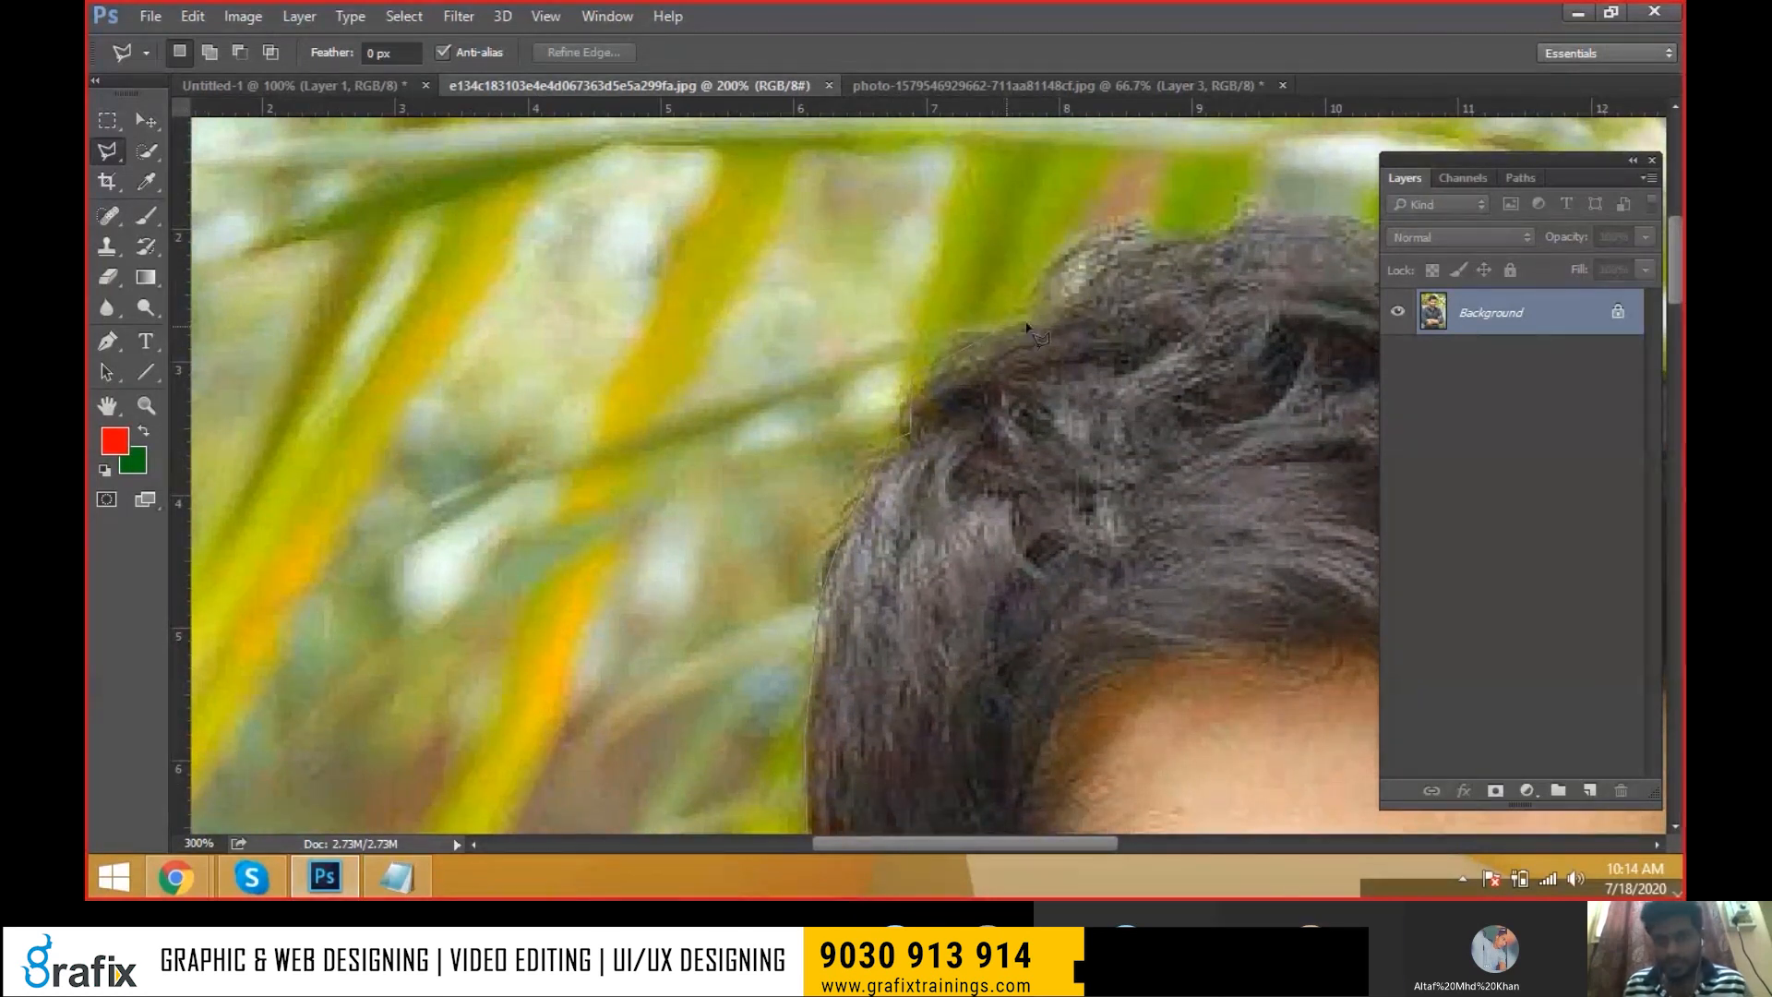
pyautogui.moveTo(1175, 296); pyautogui.dragTo(822, 407)
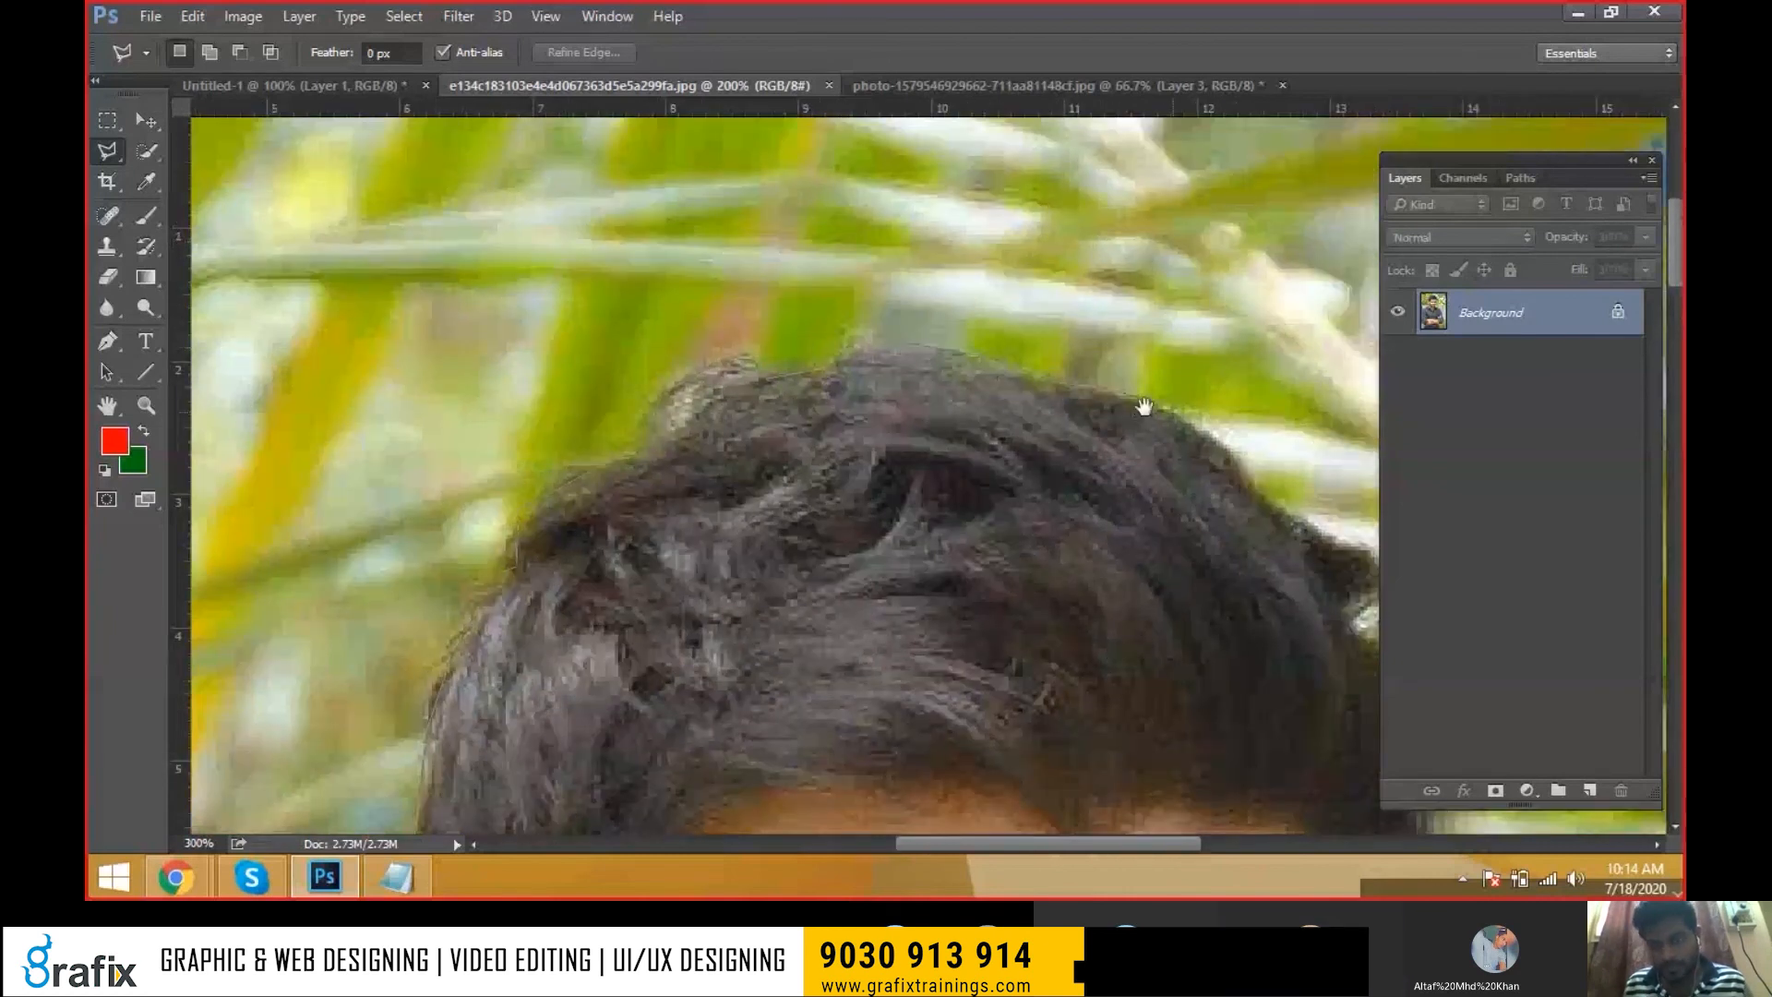
pyautogui.moveTo(1144, 406); pyautogui.dragTo(951, 334)
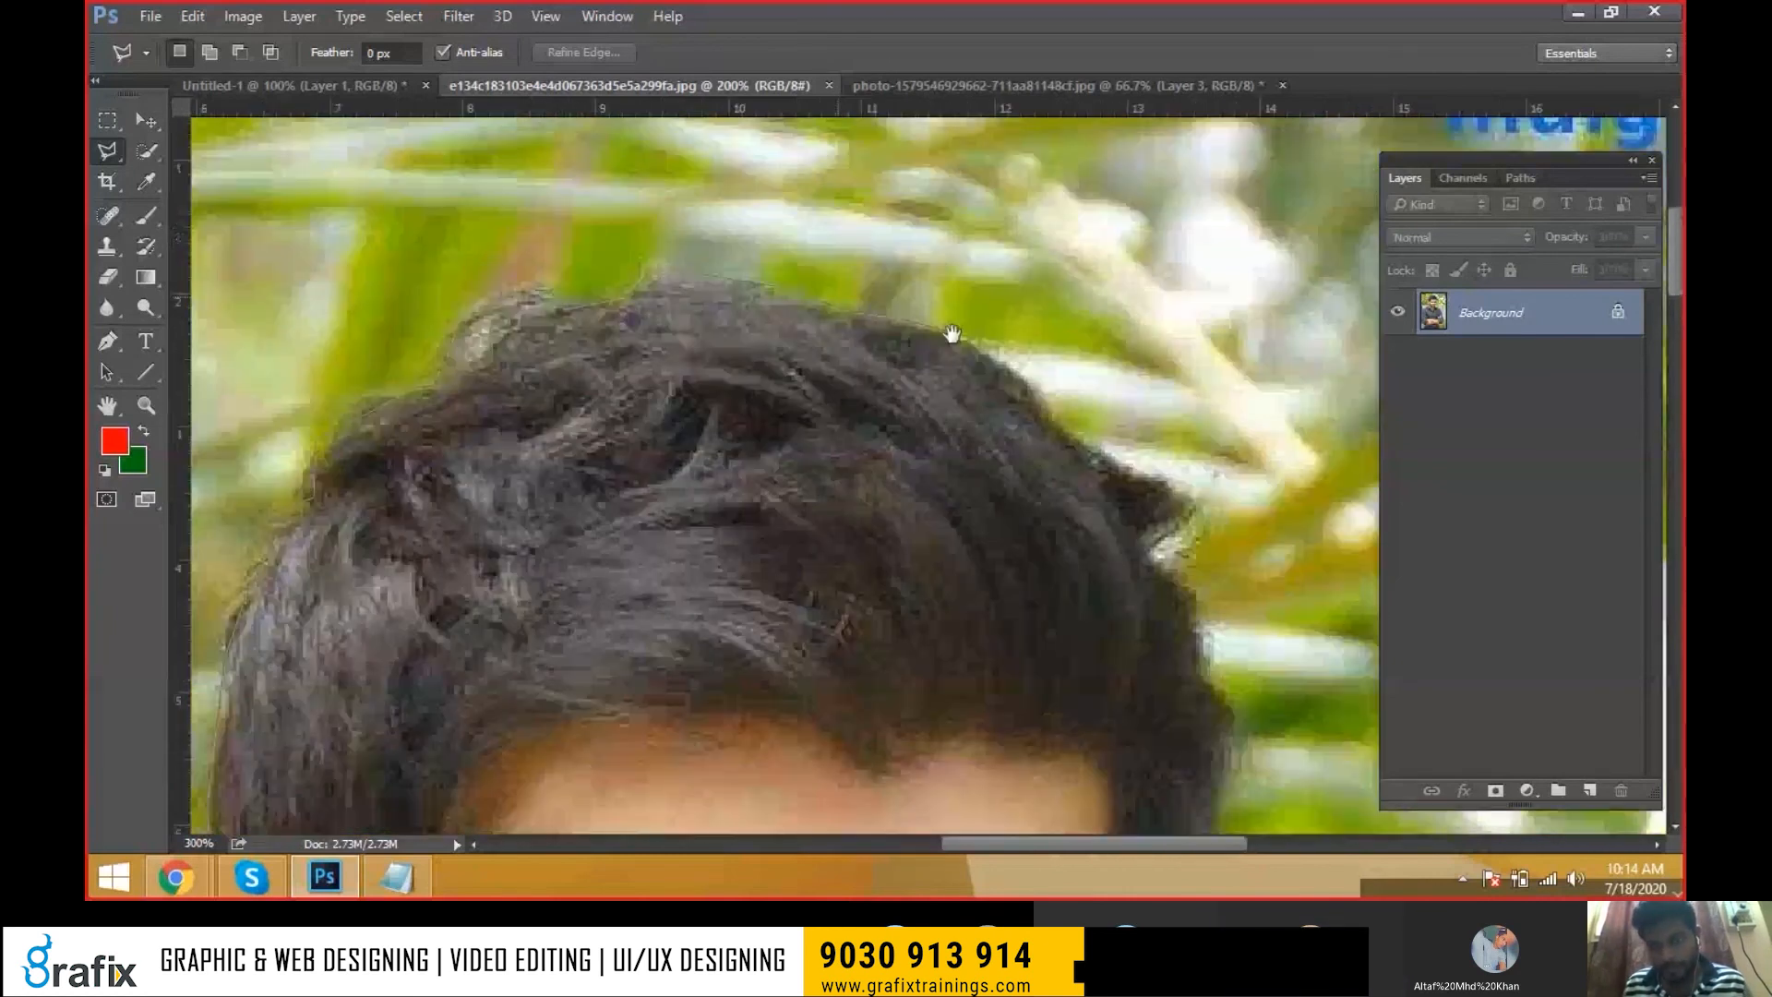
pyautogui.moveTo(1167, 705); pyautogui.dragTo(837, 189)
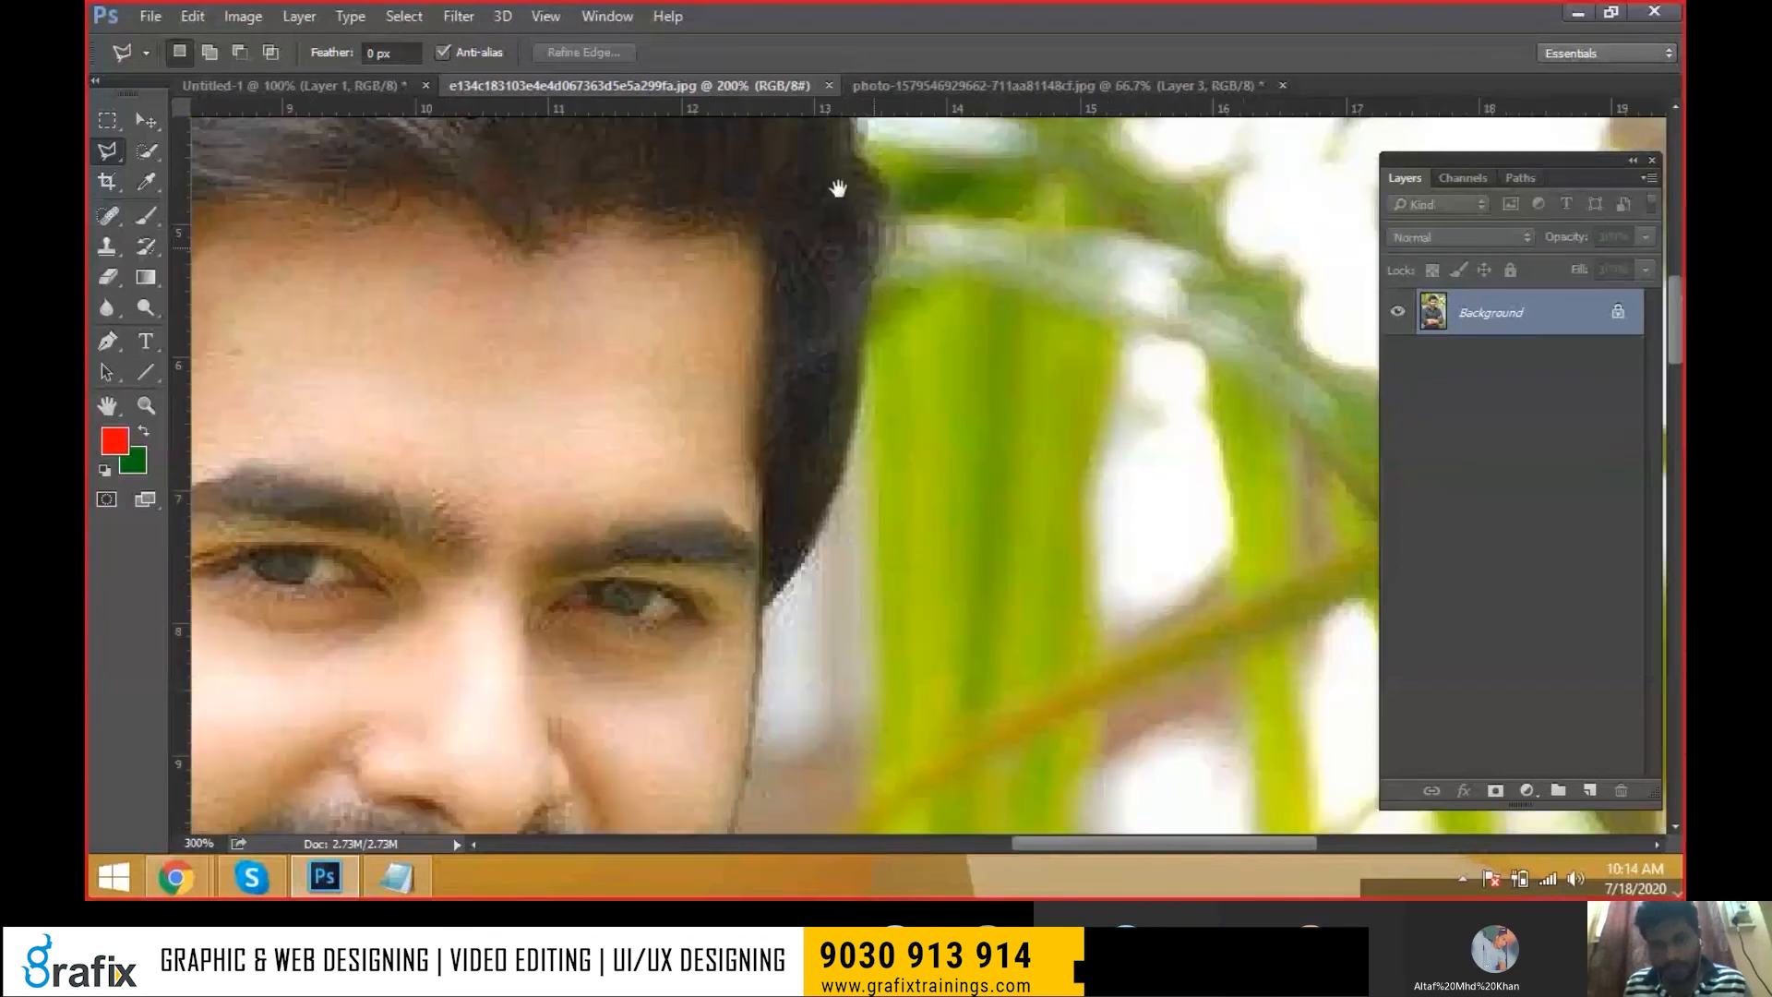
# Trace the hair on the opposite side of the head with polygonal lasso points down to the temple
pyautogui.click(870, 191)
pyautogui.click(889, 252)
pyautogui.click(888, 316)
pyautogui.click(868, 449)
pyautogui.click(862, 485)
pyautogui.click(838, 555)
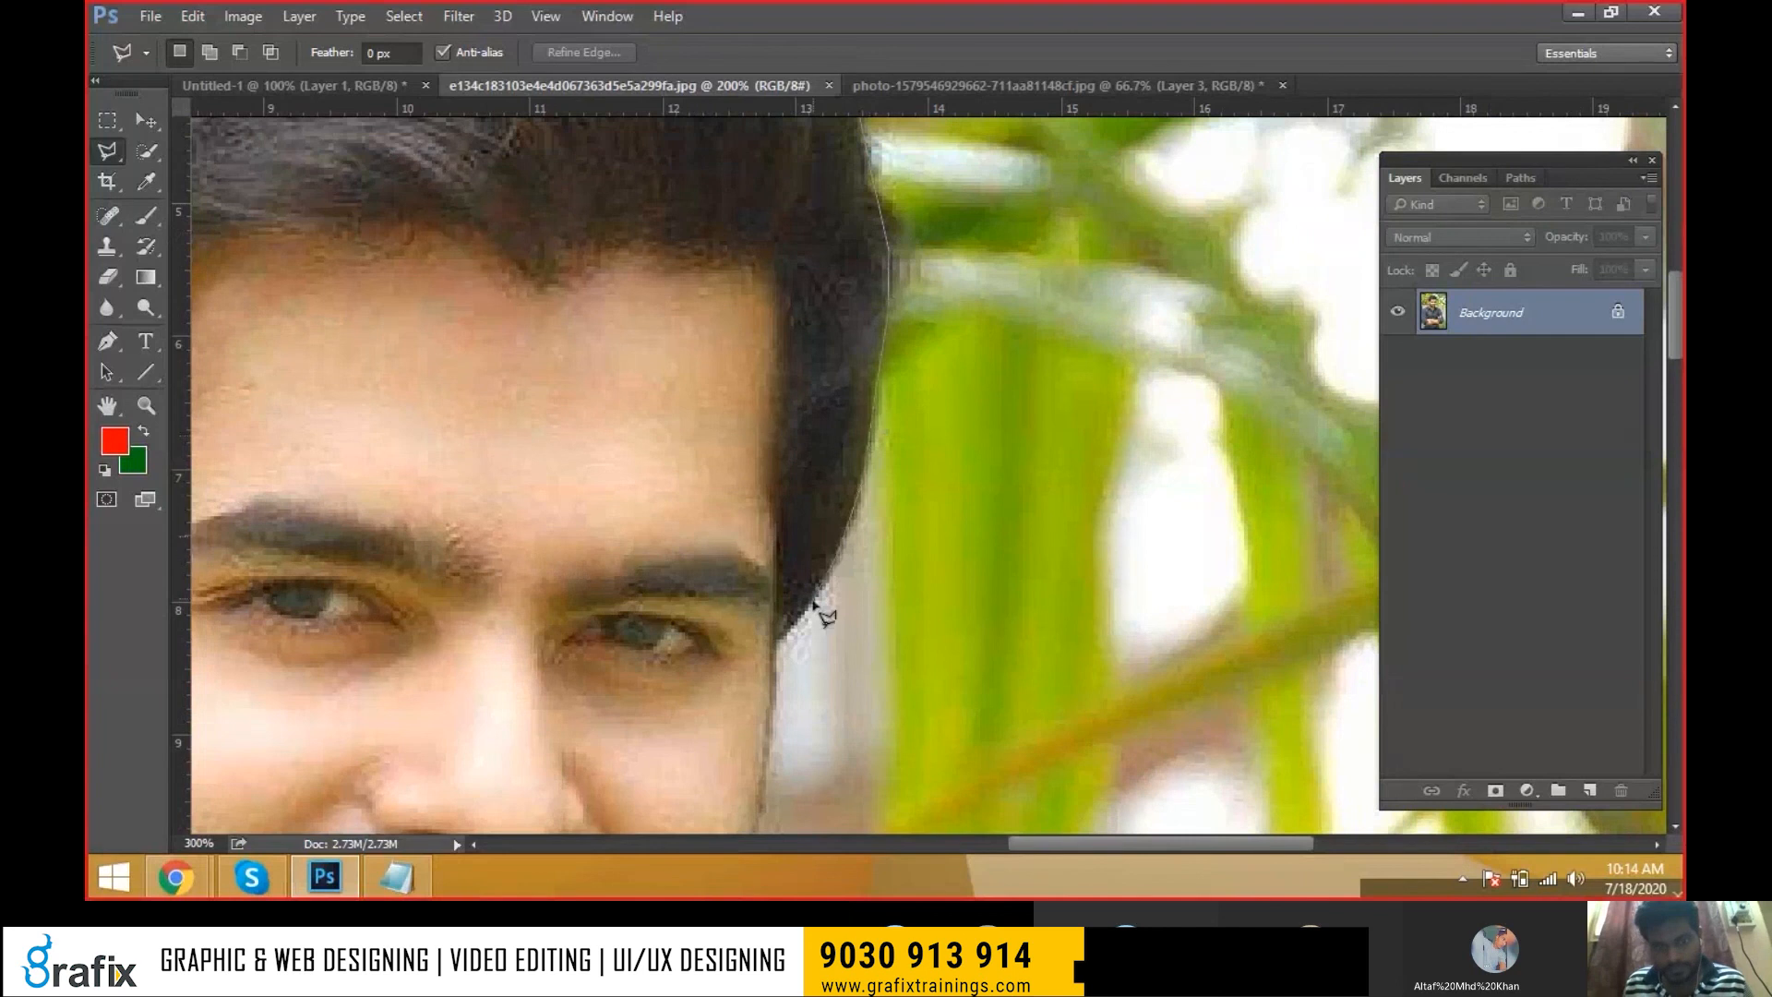
pyautogui.click(810, 610)
pyautogui.click(791, 628)
pyautogui.click(777, 639)
# Extend the polygonal outline down the cheek and beard to where the jaw meets the shirt collar
pyautogui.press('space')
pyautogui.moveTo(771, 680); pyautogui.dragTo(756, 490)
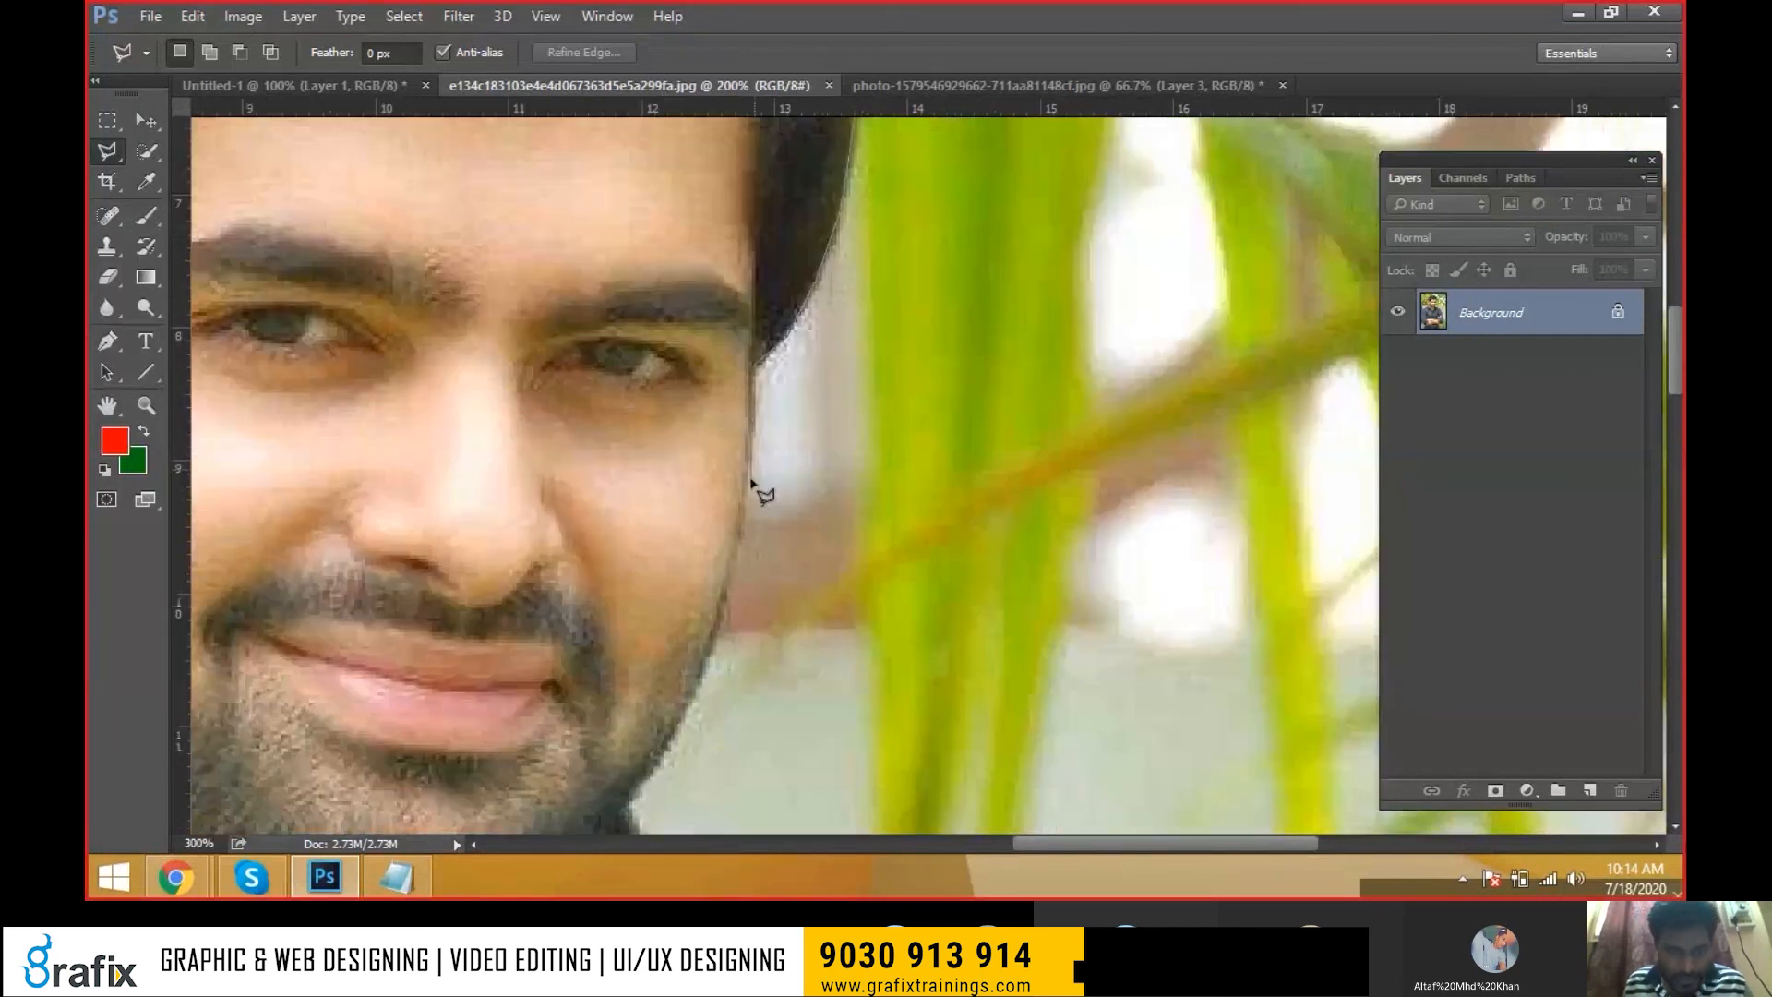
pyautogui.click(747, 504)
pyautogui.click(723, 621)
pyautogui.press('space')
pyautogui.moveTo(642, 700); pyautogui.dragTo(787, 430)
pyautogui.click(779, 528)
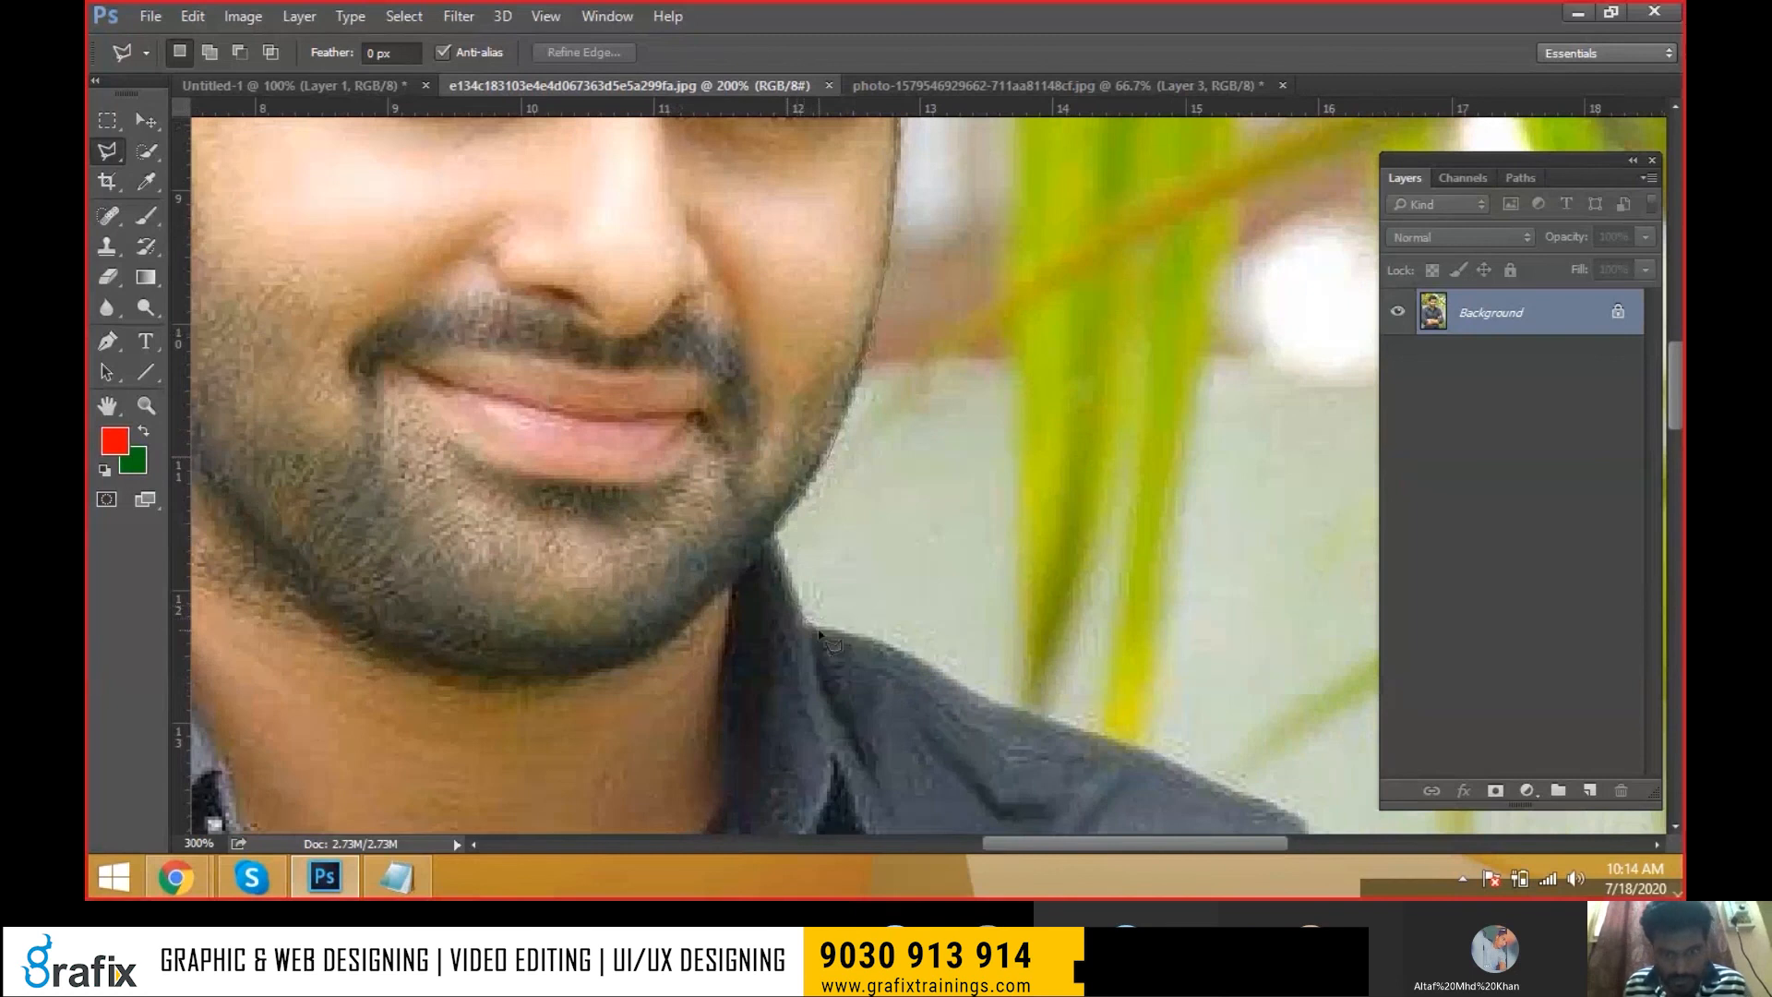
# Trace the collar and shoulder with polygonal lasso points down to the upper sleeve
pyautogui.moveTo(850, 563); pyautogui.dragTo(658, 390)
pyautogui.click(791, 520)
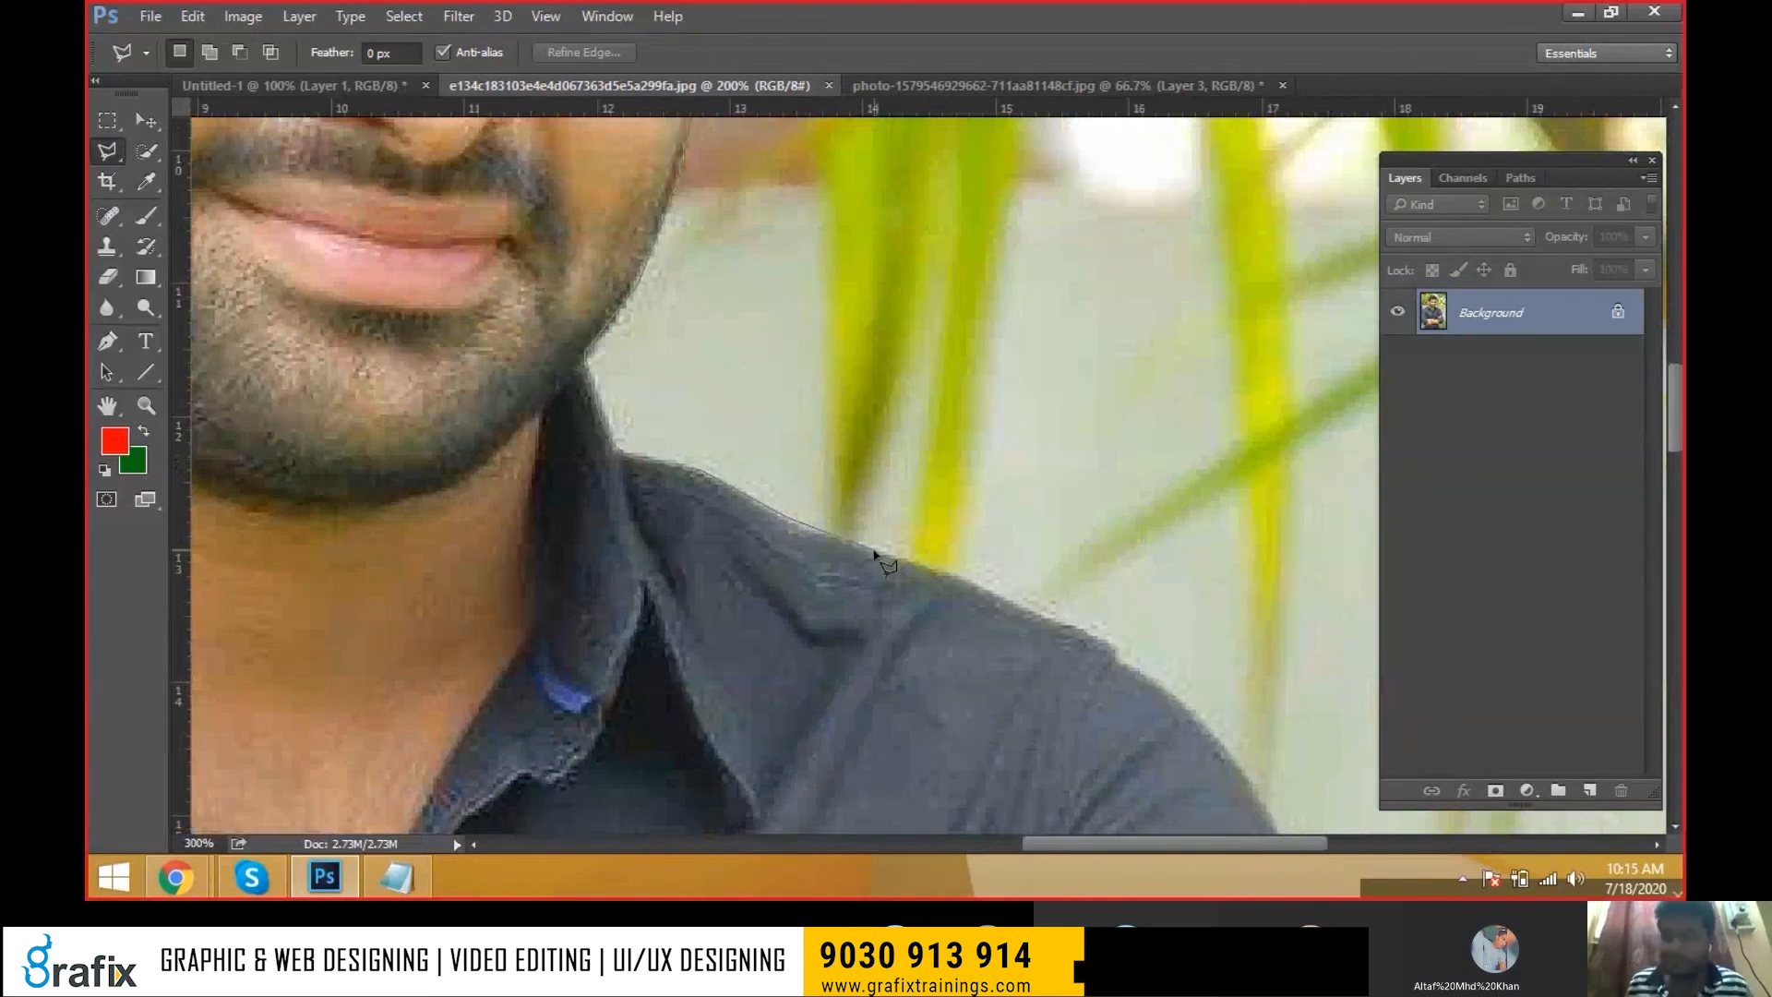
pyautogui.moveTo(888, 565); pyautogui.dragTo(756, 464)
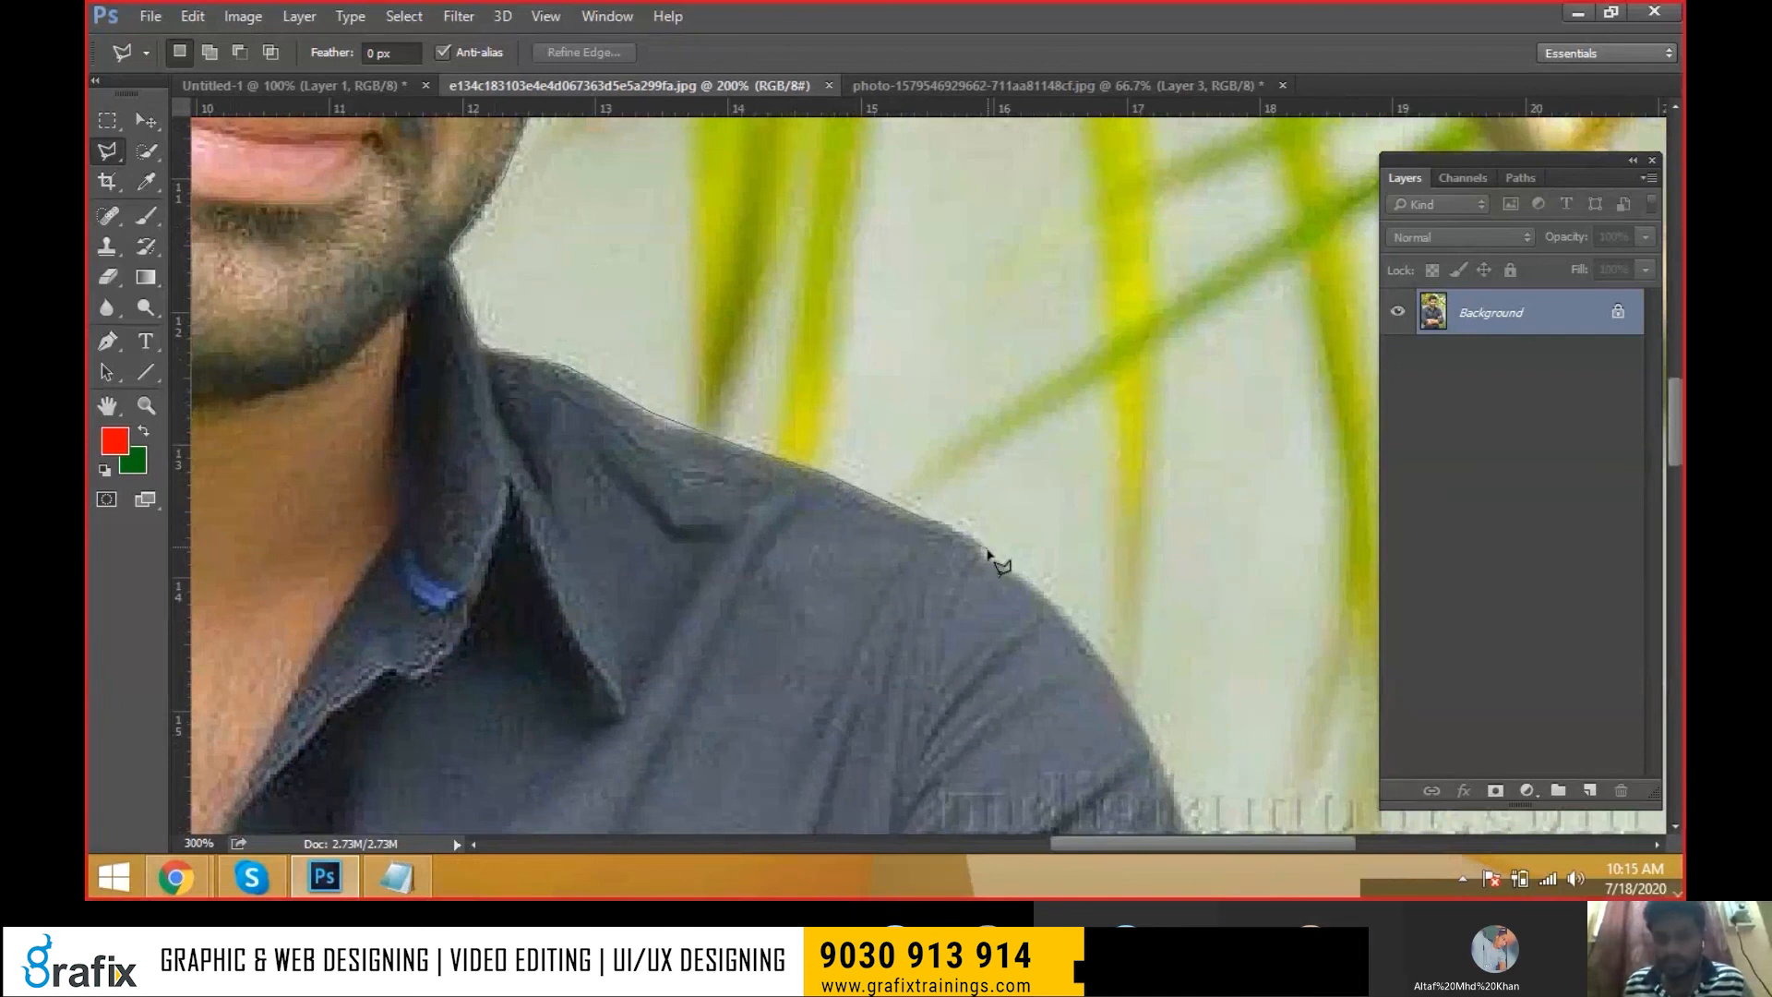
pyautogui.moveTo(1138, 723); pyautogui.dragTo(948, 413)
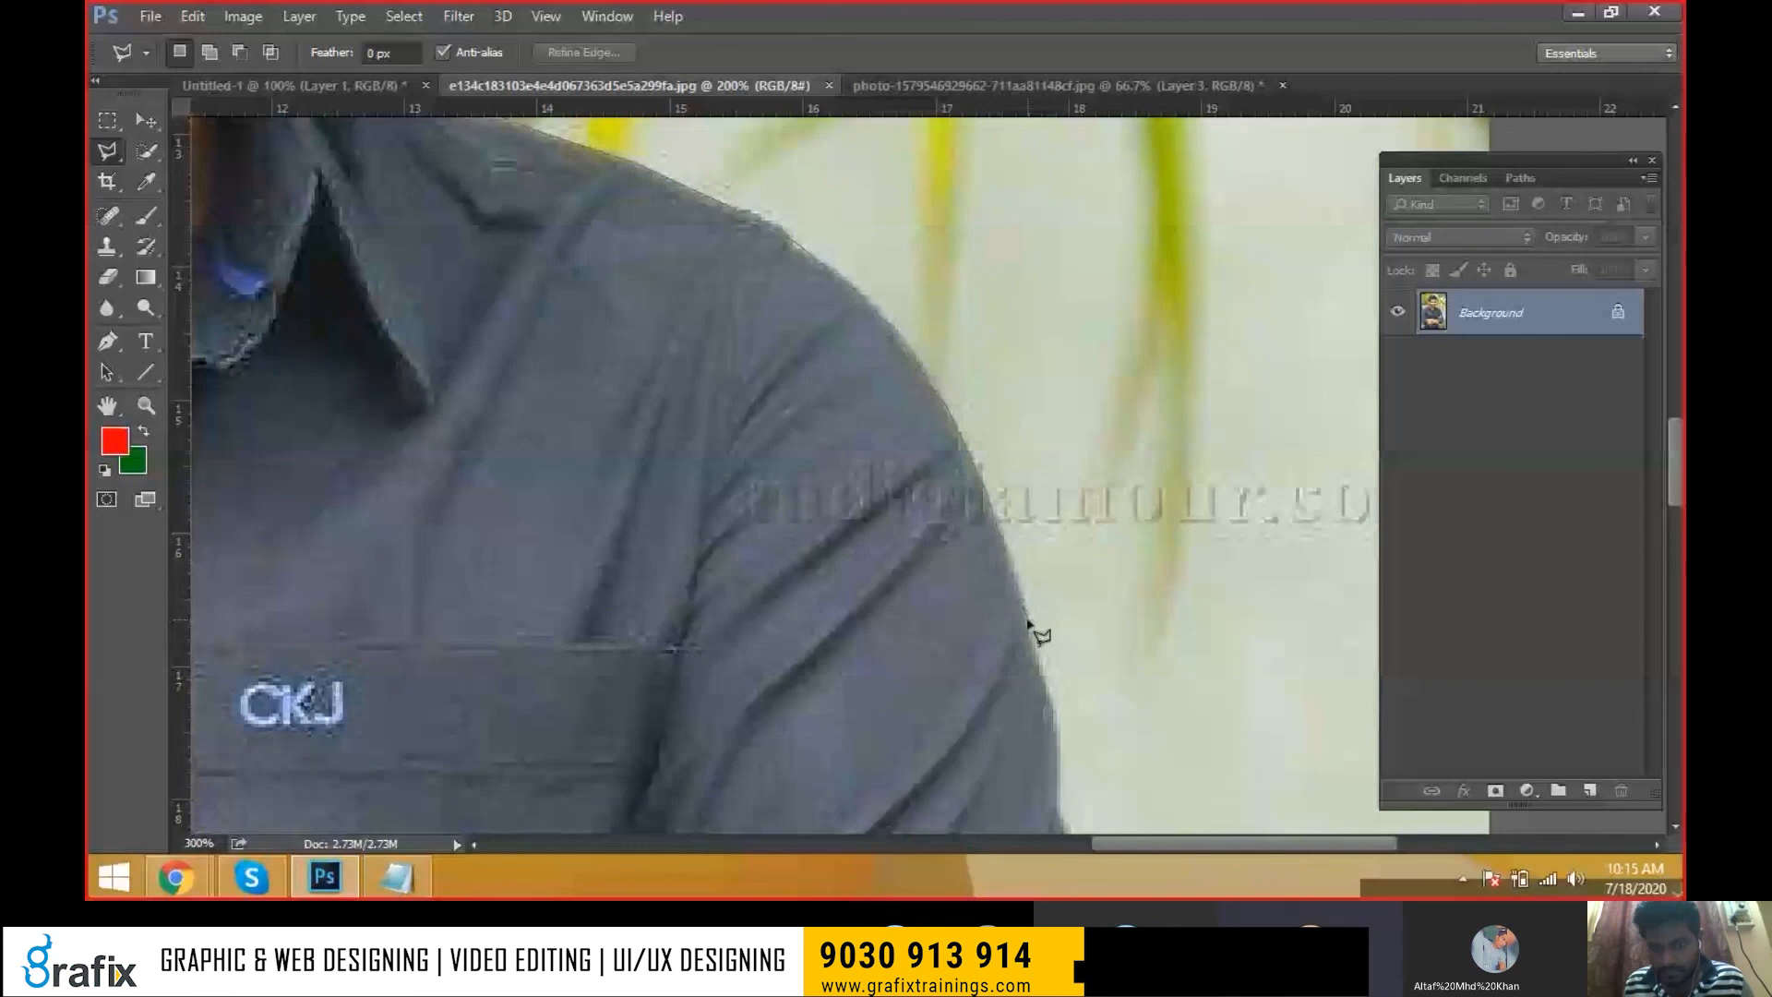
# Continue the polygonal outline down the outer sleeve and around the underside of the elbow
pyautogui.moveTo(1068, 812); pyautogui.dragTo(926, 175)
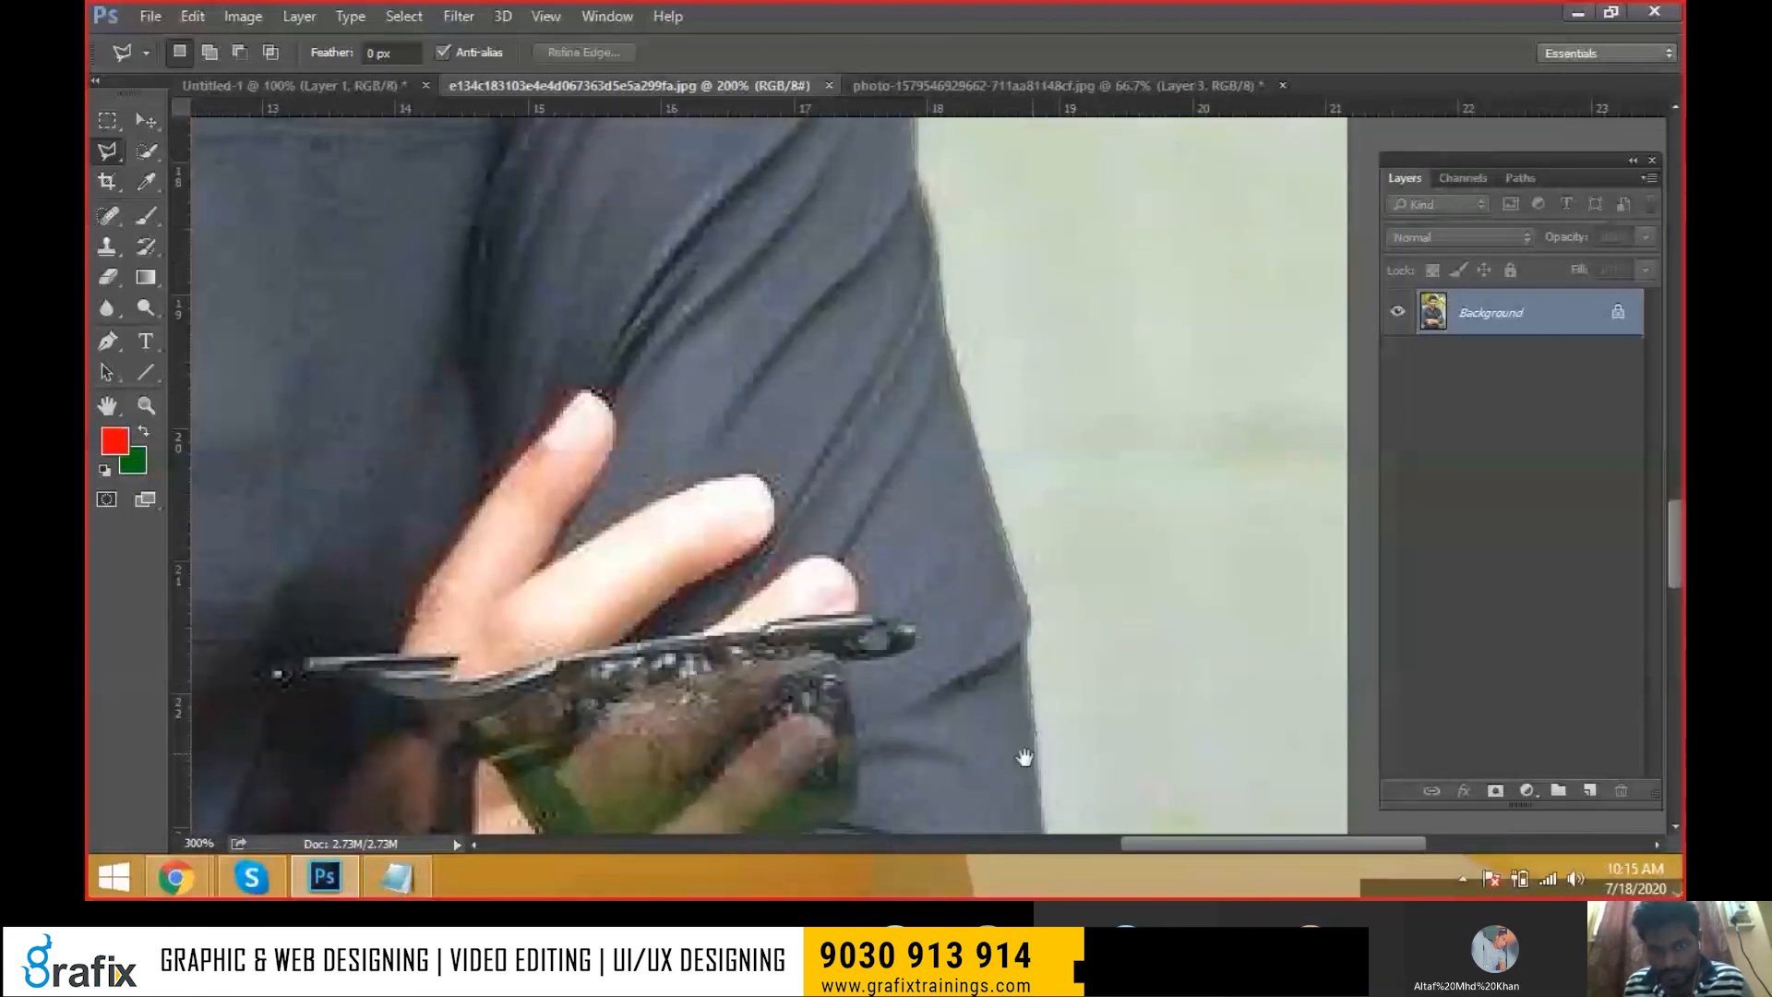
pyautogui.moveTo(1024, 757); pyautogui.dragTo(988, 346)
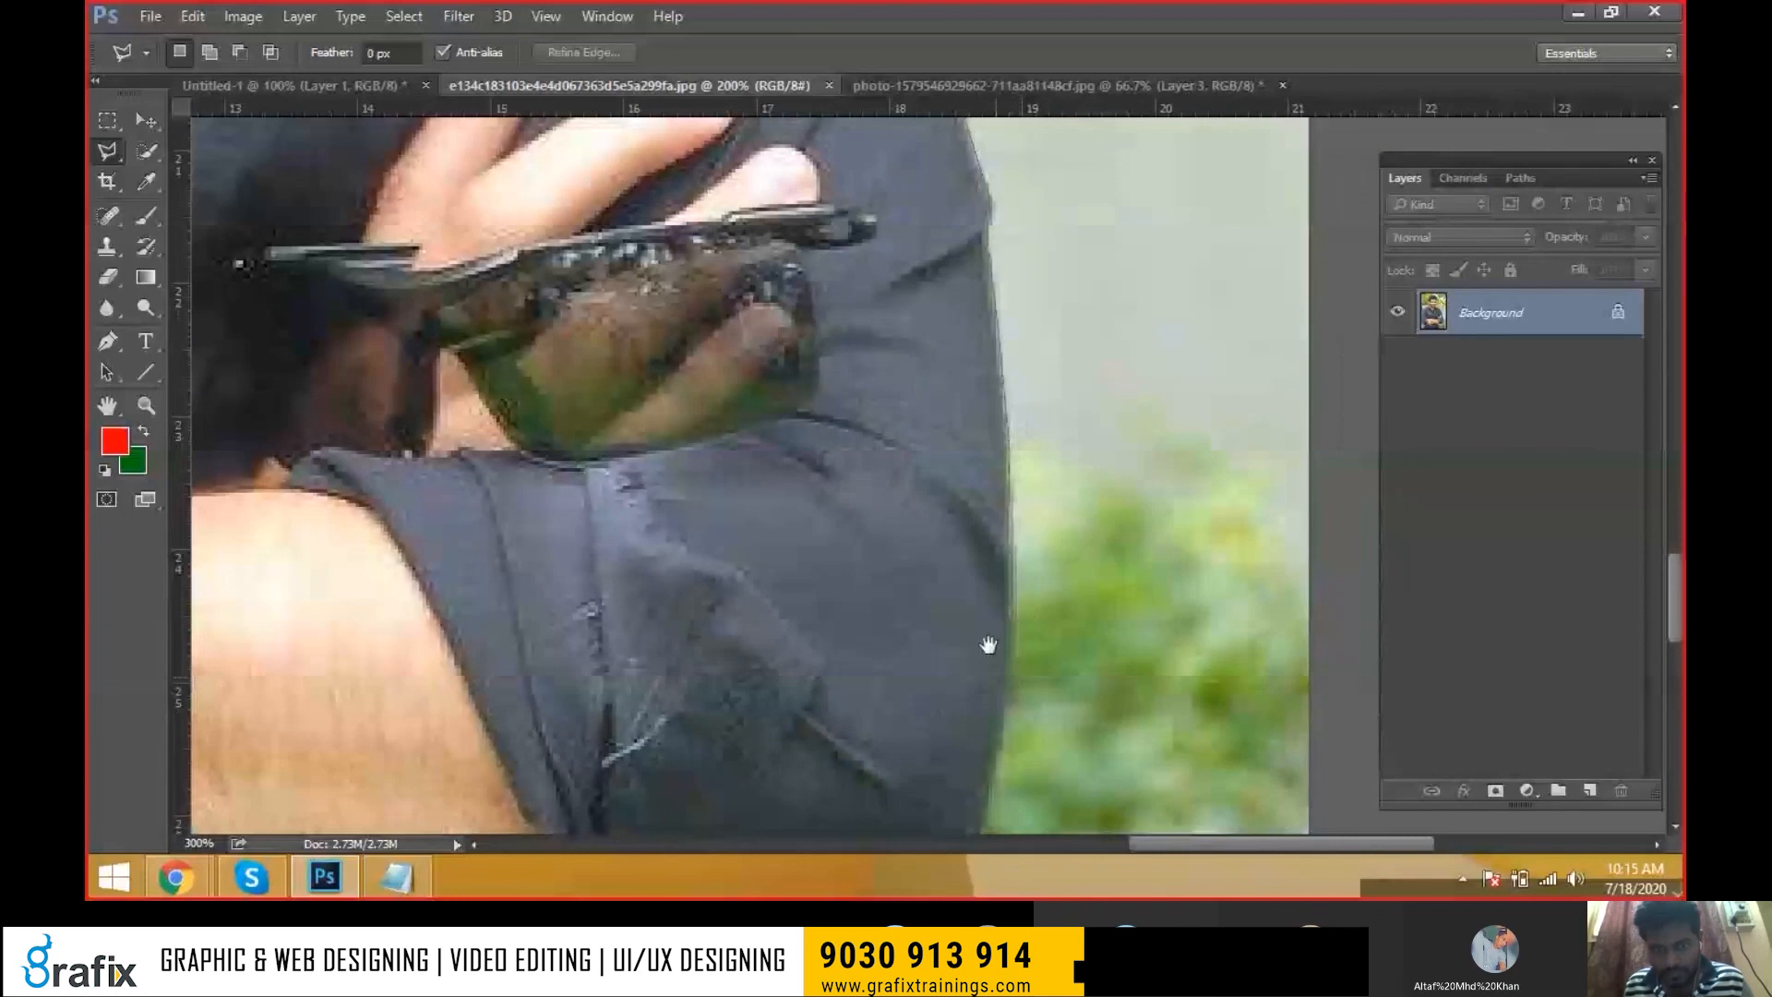
pyautogui.moveTo(987, 644); pyautogui.dragTo(978, 335)
pyautogui.click(979, 526)
pyautogui.click(960, 566)
pyautogui.click(940, 587)
pyautogui.click(931, 599)
pyautogui.click(850, 624)
# Trace under the folded arm and down the side of the torso to the photo's lower edge
pyautogui.press('space')
pyautogui.moveTo(739, 637); pyautogui.dragTo(903, 446)
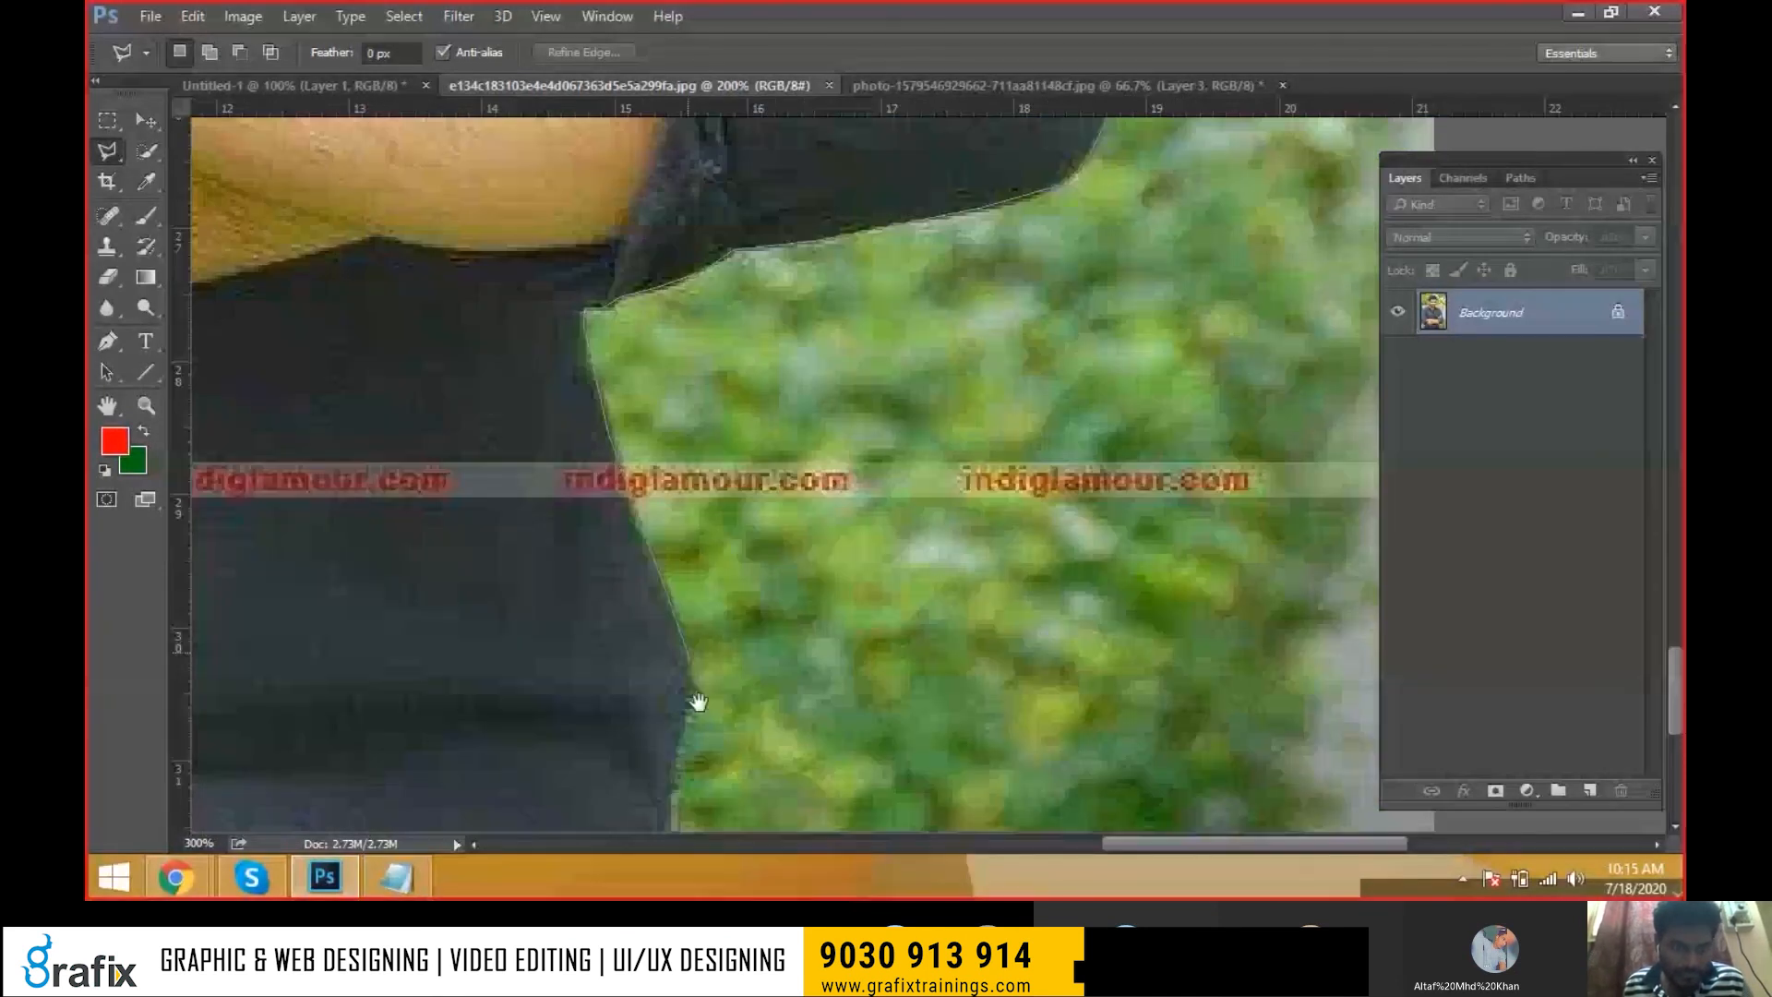
pyautogui.moveTo(698, 703); pyautogui.dragTo(739, 385)
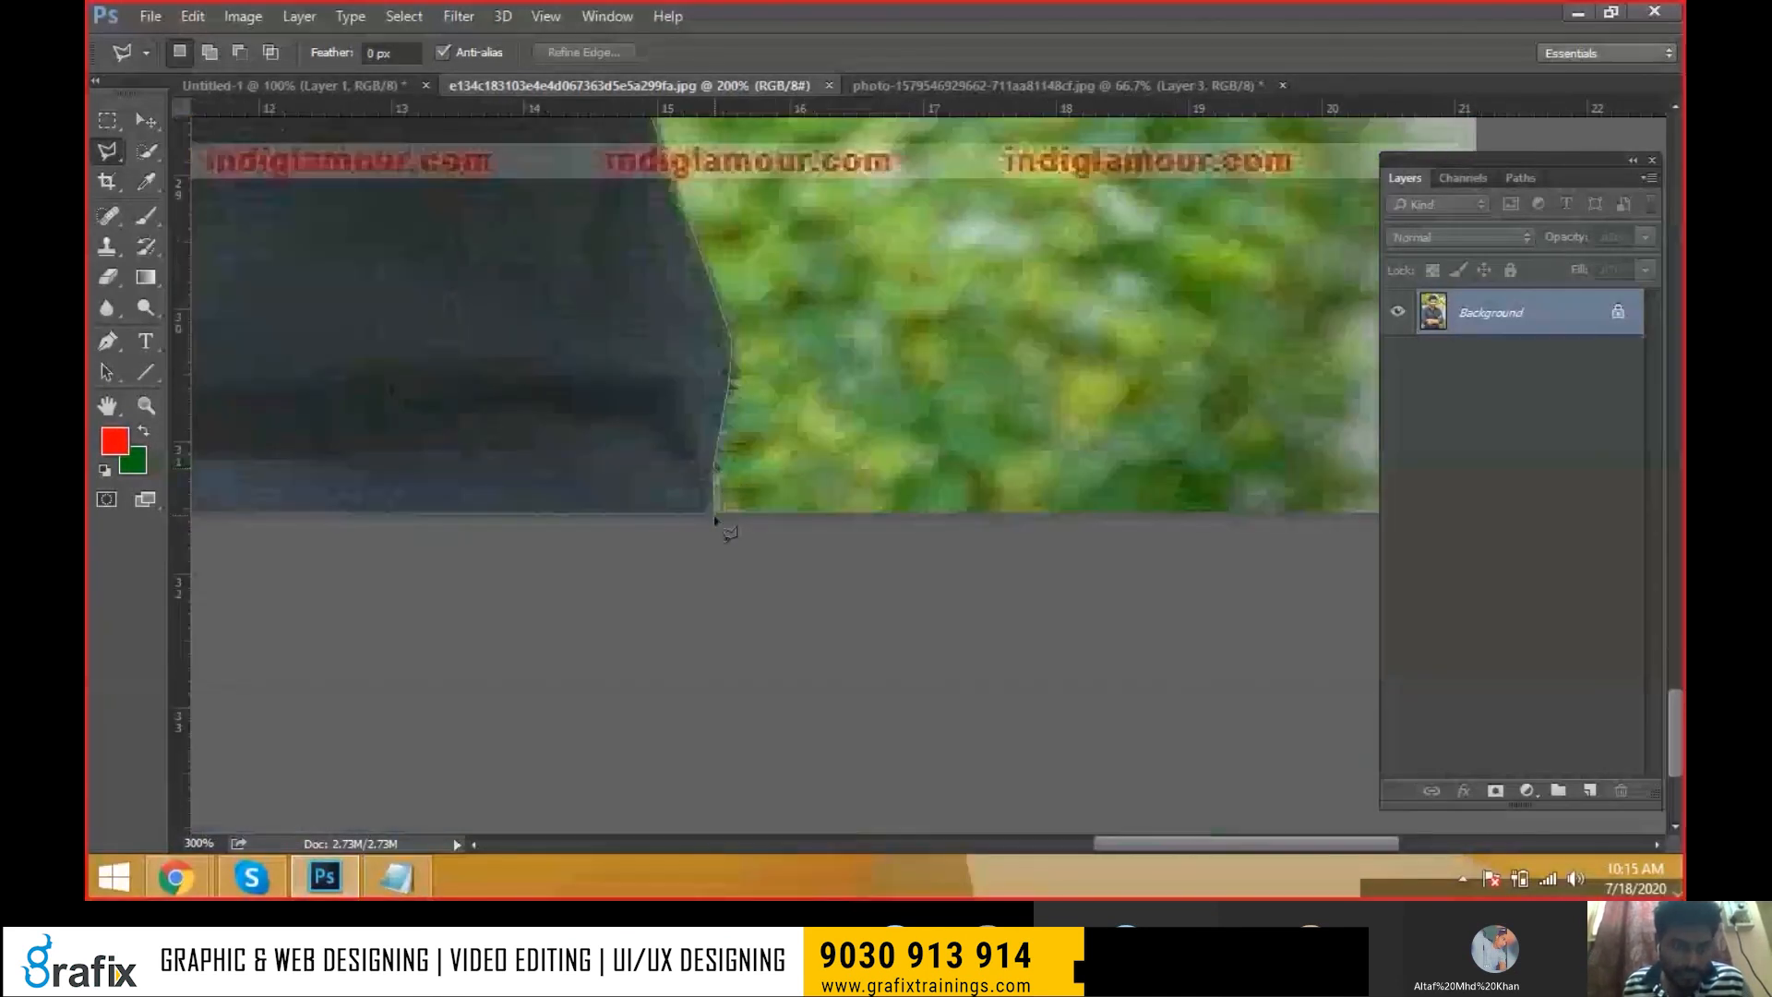
pyautogui.click(714, 519)
# Run the polygonal outline below the photo's lower edge, close it at its starting point and view the whole image
pyautogui.moveTo(670, 532)
pyautogui.mouseDown()
pyautogui.moveTo(839, 462)
pyautogui.moveTo(1016, 440)
pyautogui.mouseUp()
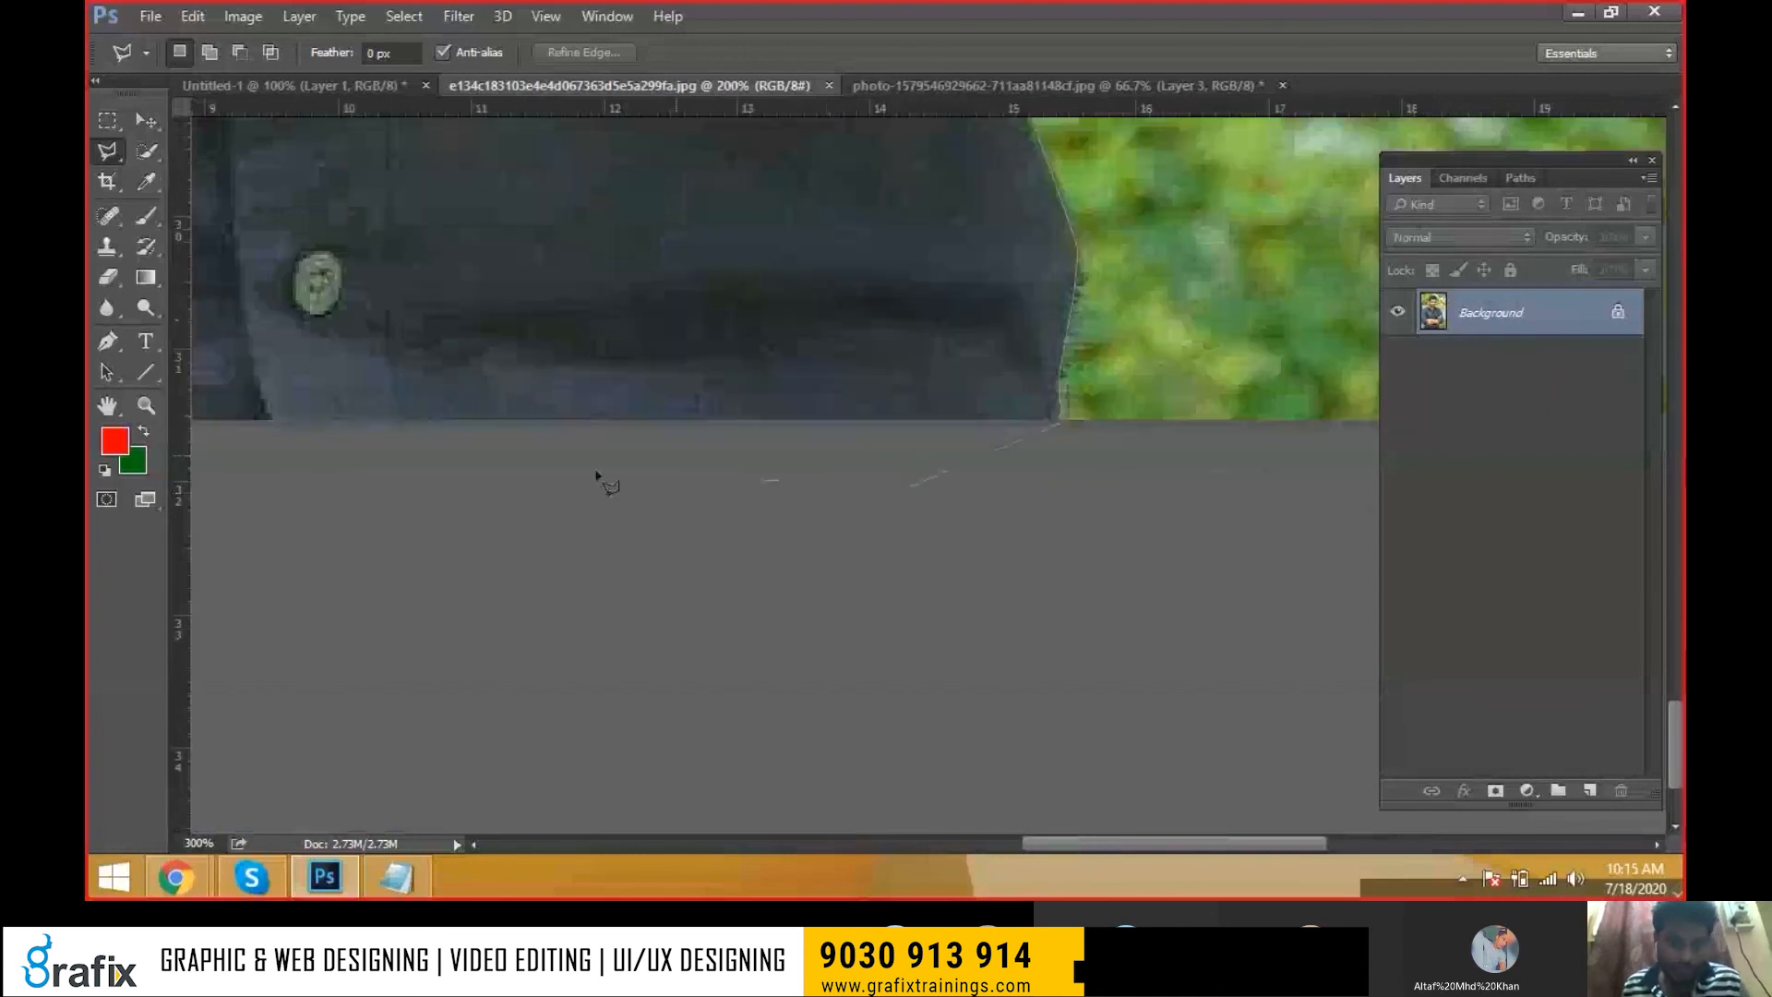
pyautogui.moveTo(600, 480); pyautogui.dragTo(1004, 498)
pyautogui.moveTo(653, 518); pyautogui.dragTo(914, 424)
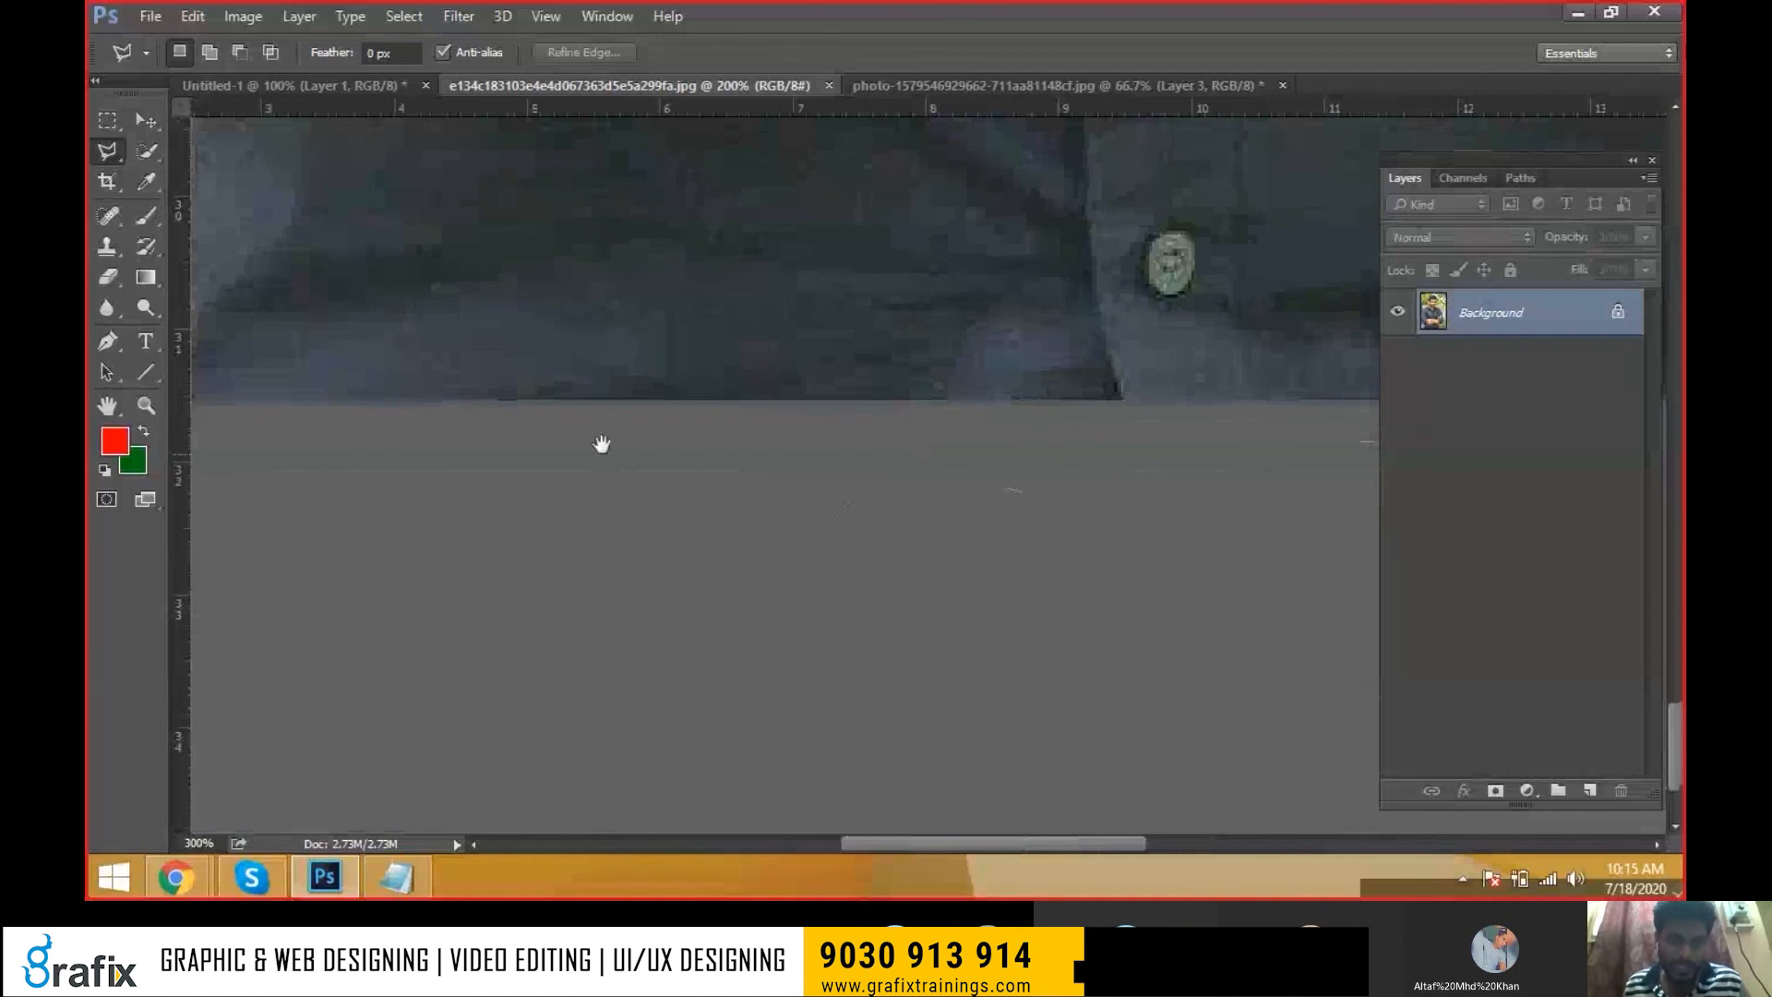
pyautogui.moveTo(602, 445); pyautogui.dragTo(937, 441)
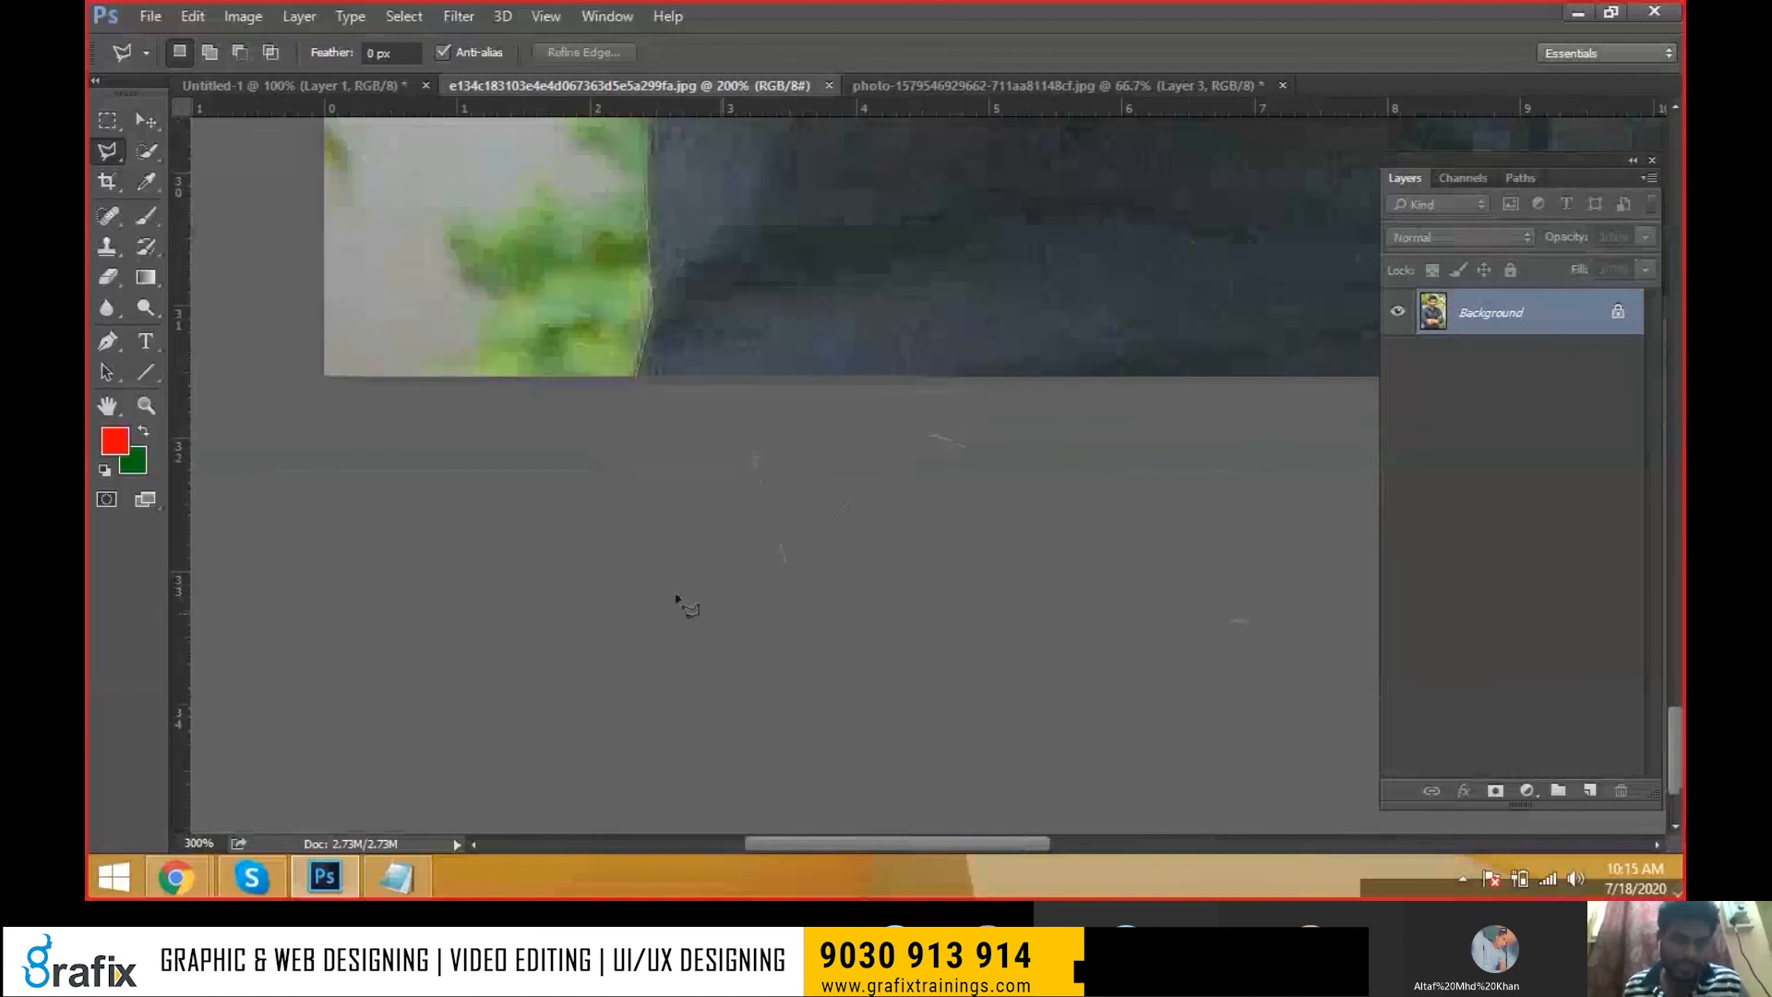
pyautogui.click(640, 384)
pyautogui.rightClick(739, 325)
pyautogui.click(777, 340)
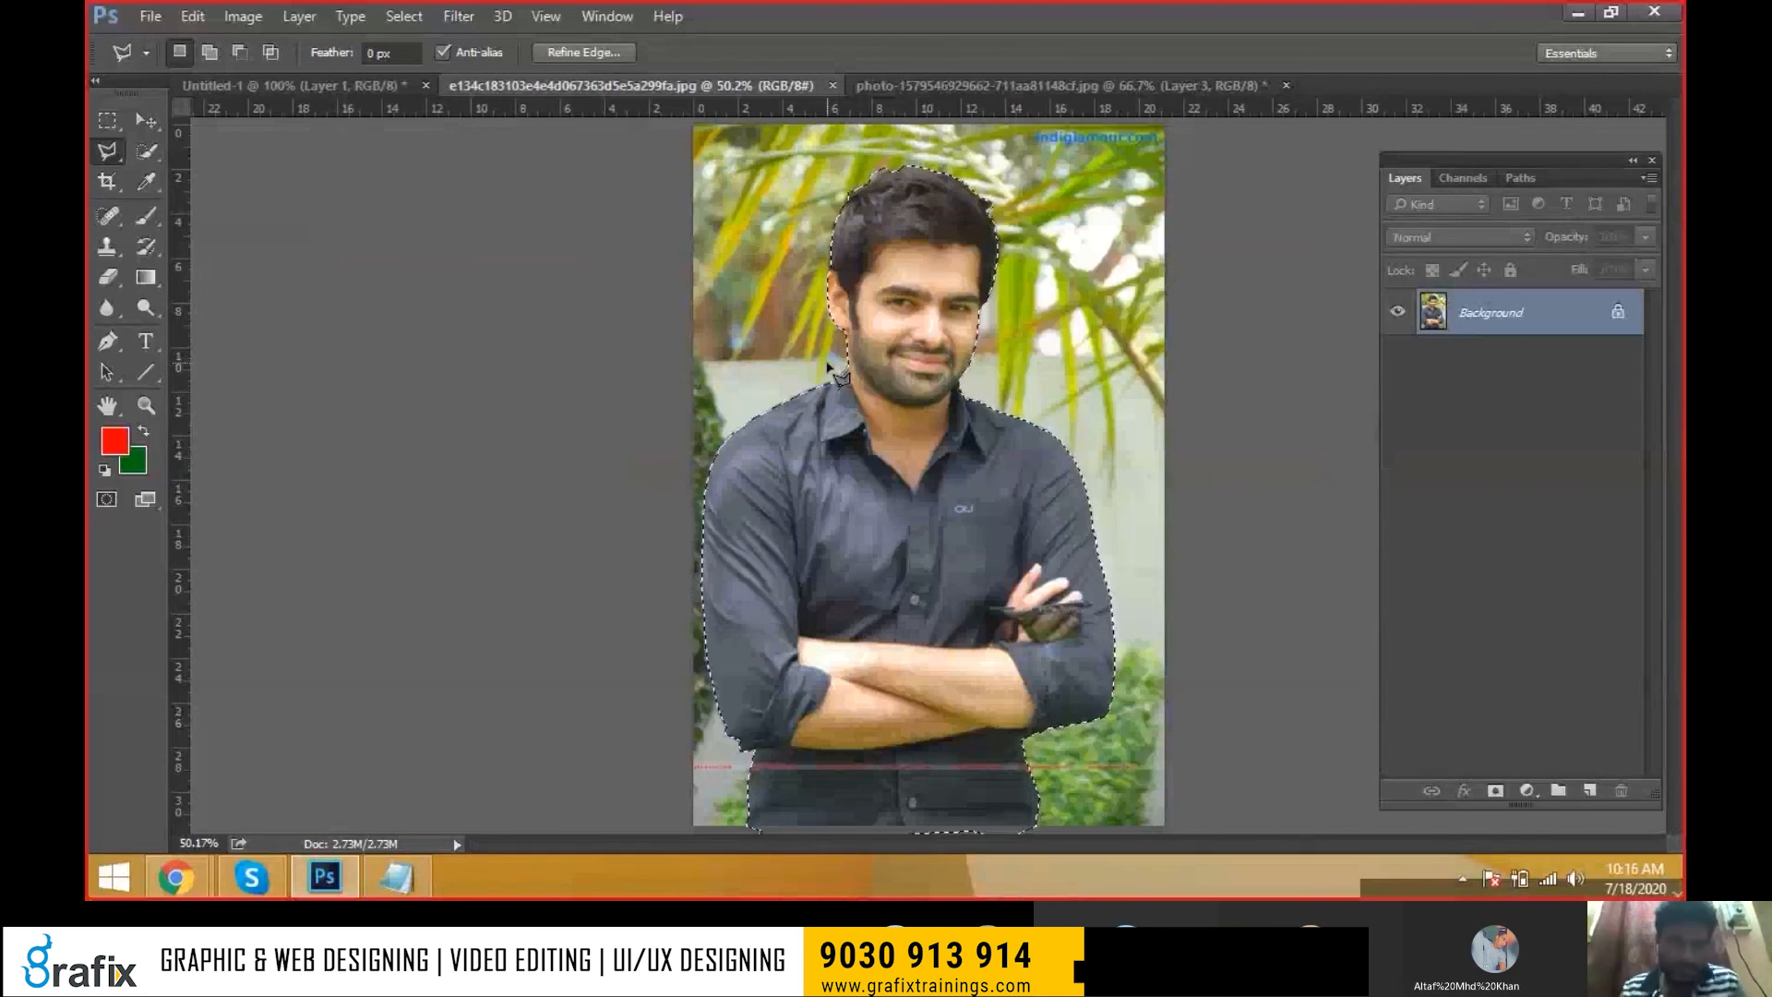
# Copy the selected actor into the gradient composition with the Move tool and inspect the cut-out's hair edges
pyautogui.press('v')
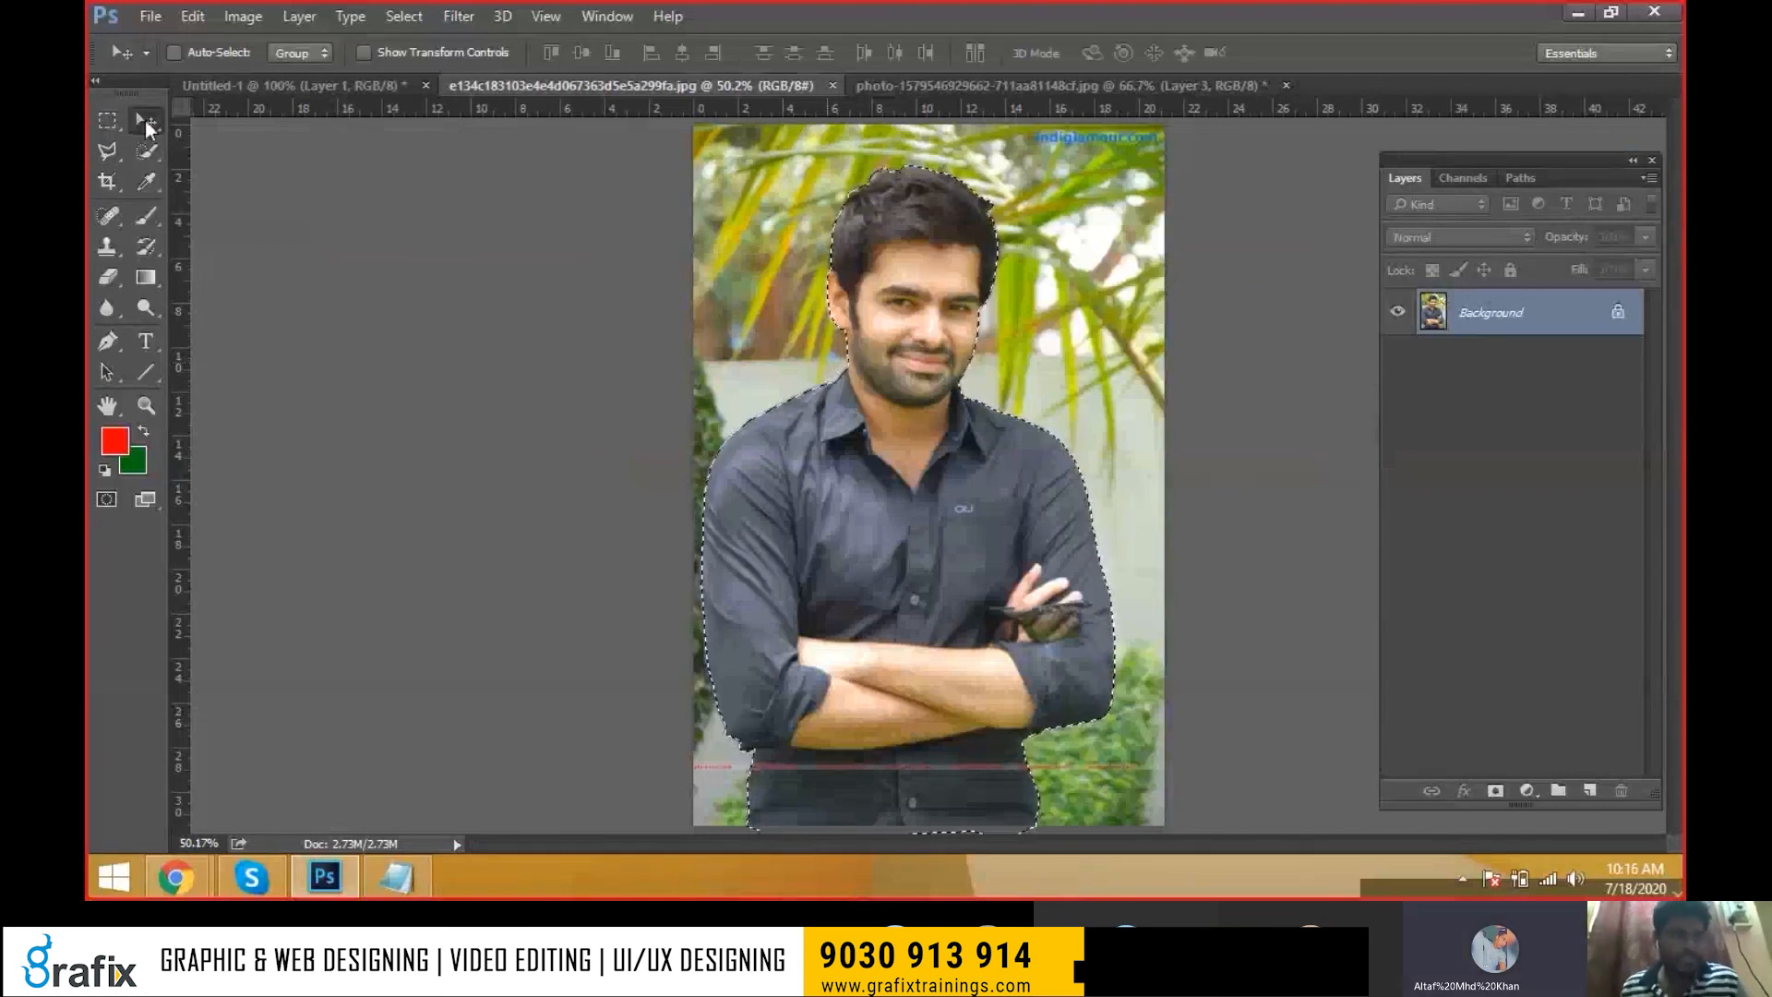
pyautogui.moveTo(922, 214); pyautogui.dragTo(1139, 435)
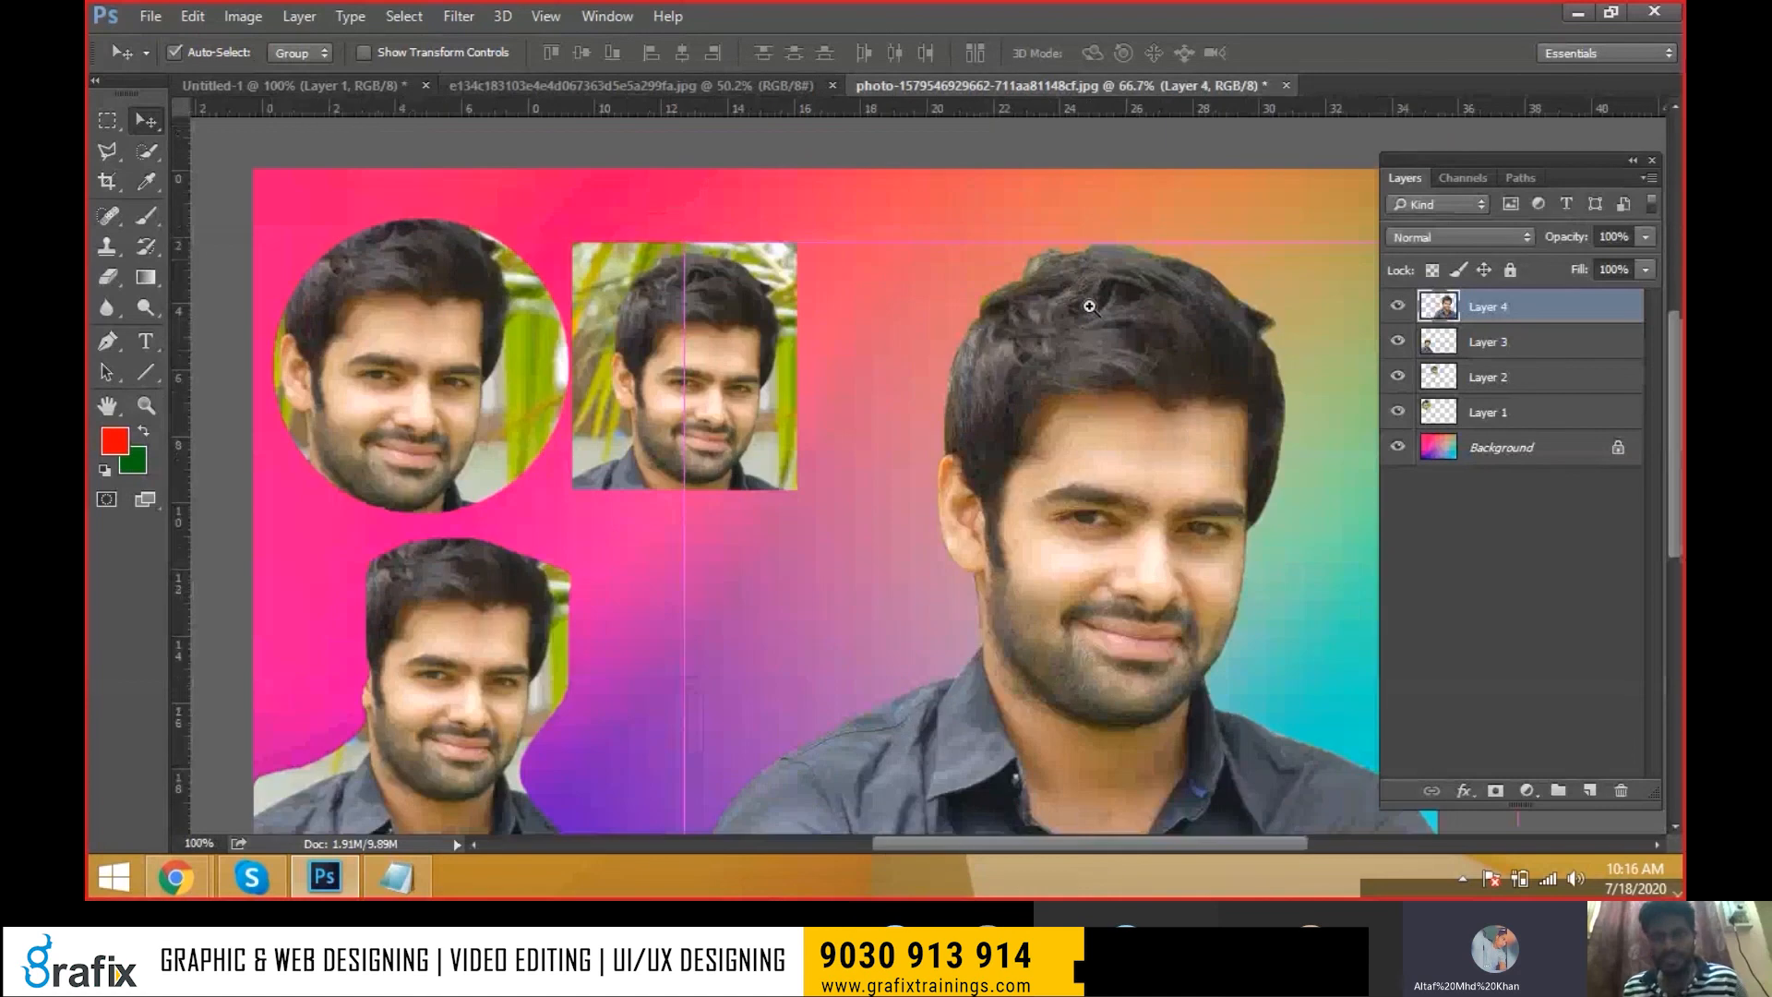
pyautogui.keyDown('ctrl'); pyautogui.click(1090, 305); pyautogui.keyUp('ctrl')
pyautogui.moveTo(932, 812); pyautogui.dragTo(917, 304)
pyautogui.moveTo(987, 503); pyautogui.dragTo(644, 763)
pyautogui.moveTo(802, 451); pyautogui.dragTo(746, 506)
pyautogui.moveTo(745, 389); pyautogui.dragTo(752, 557)
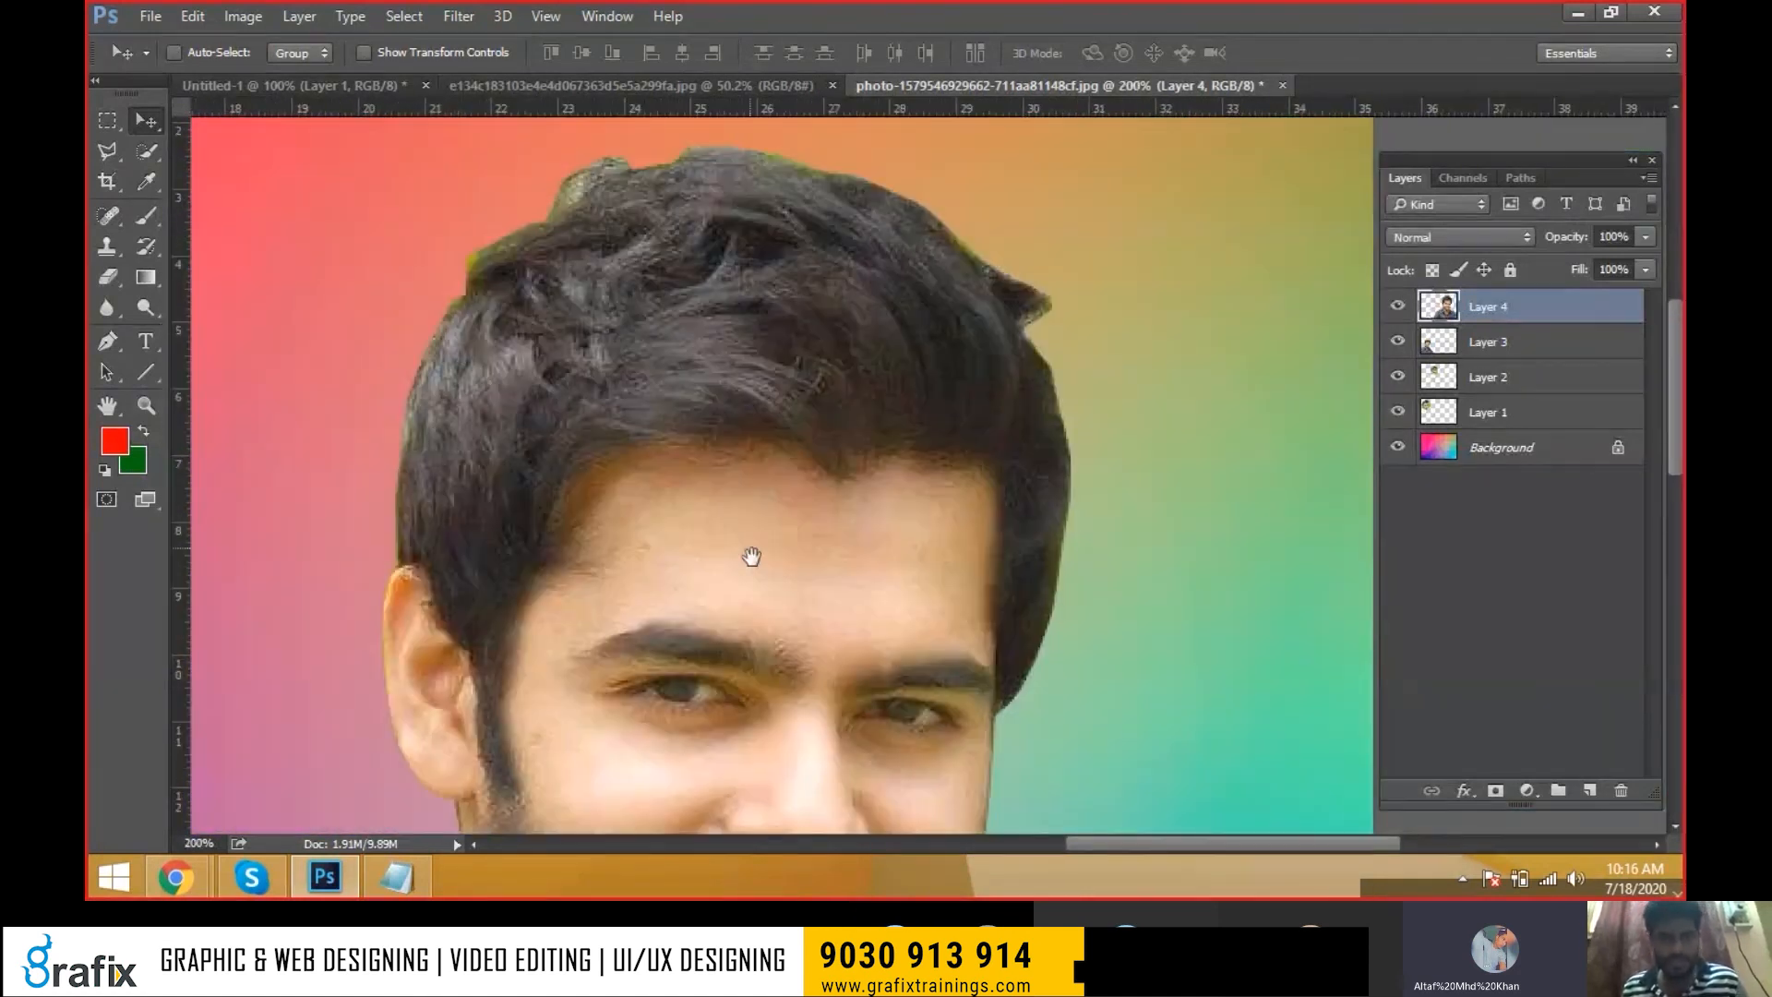
# Return to the actor's source photo and open the Feather Selection settings beside the selected figure
pyautogui.click(728, 88)
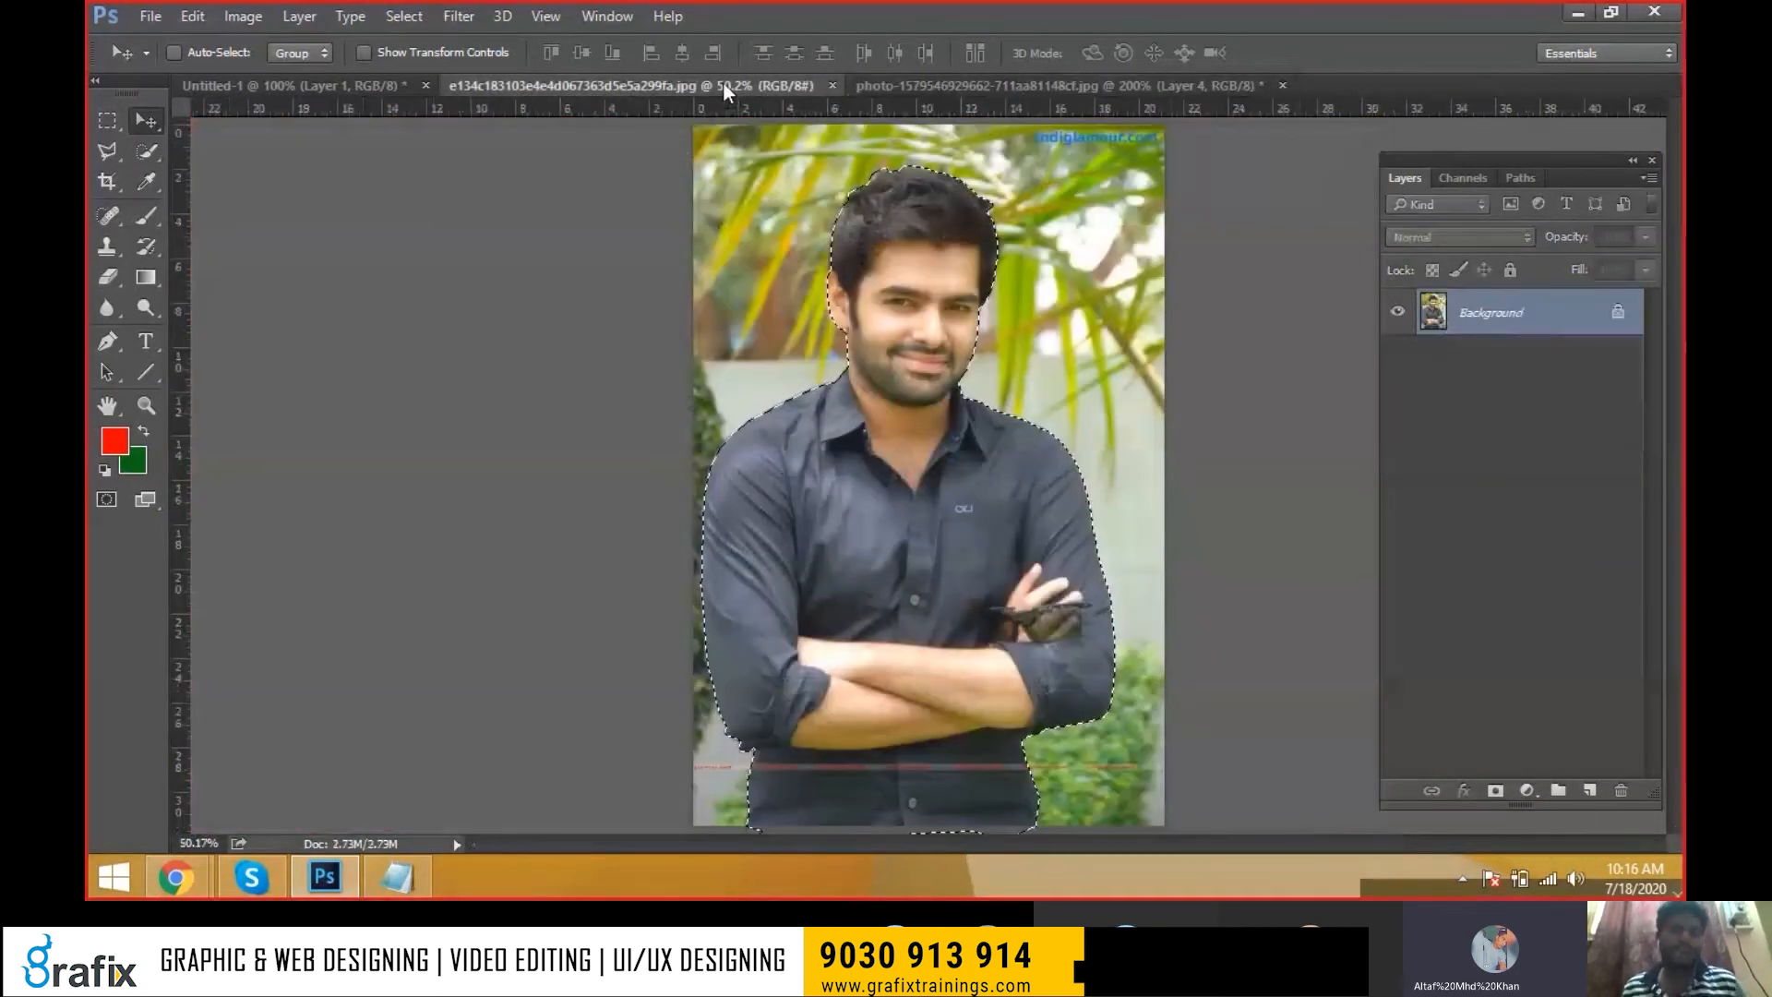
pyautogui.hotkey('shift', 'F6')
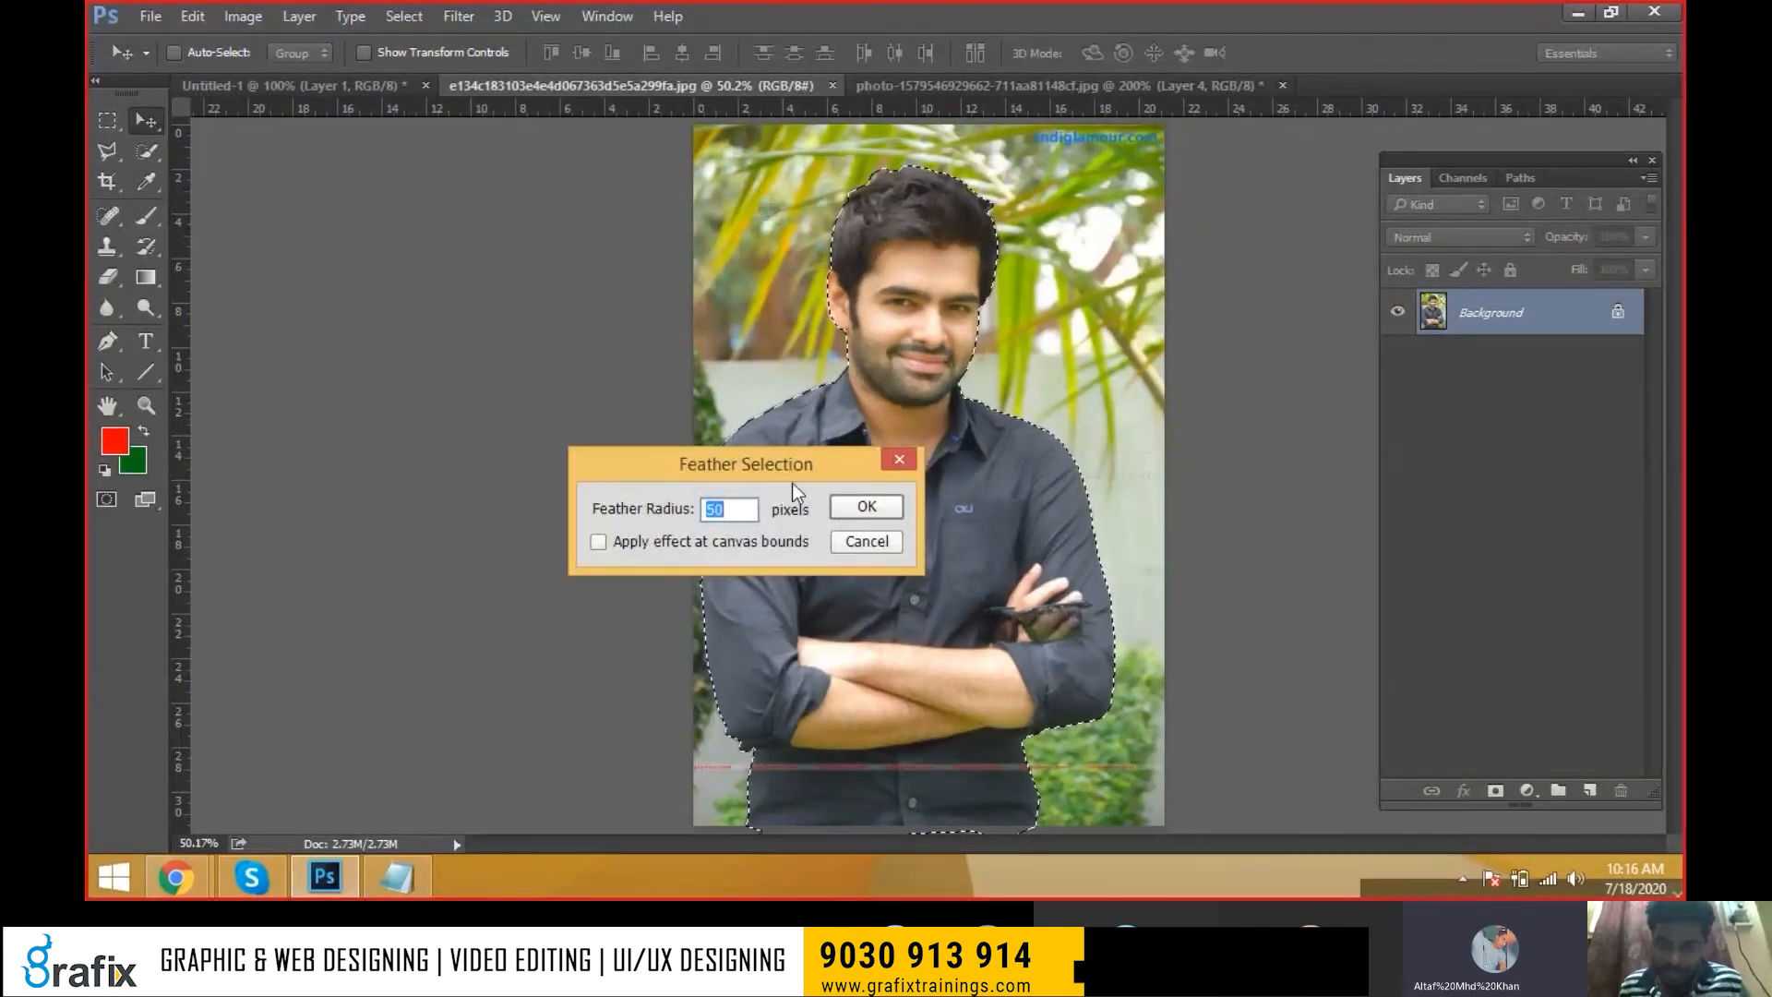
pyautogui.moveTo(792, 484); pyautogui.dragTo(1154, 409)
pyautogui.press('Return')
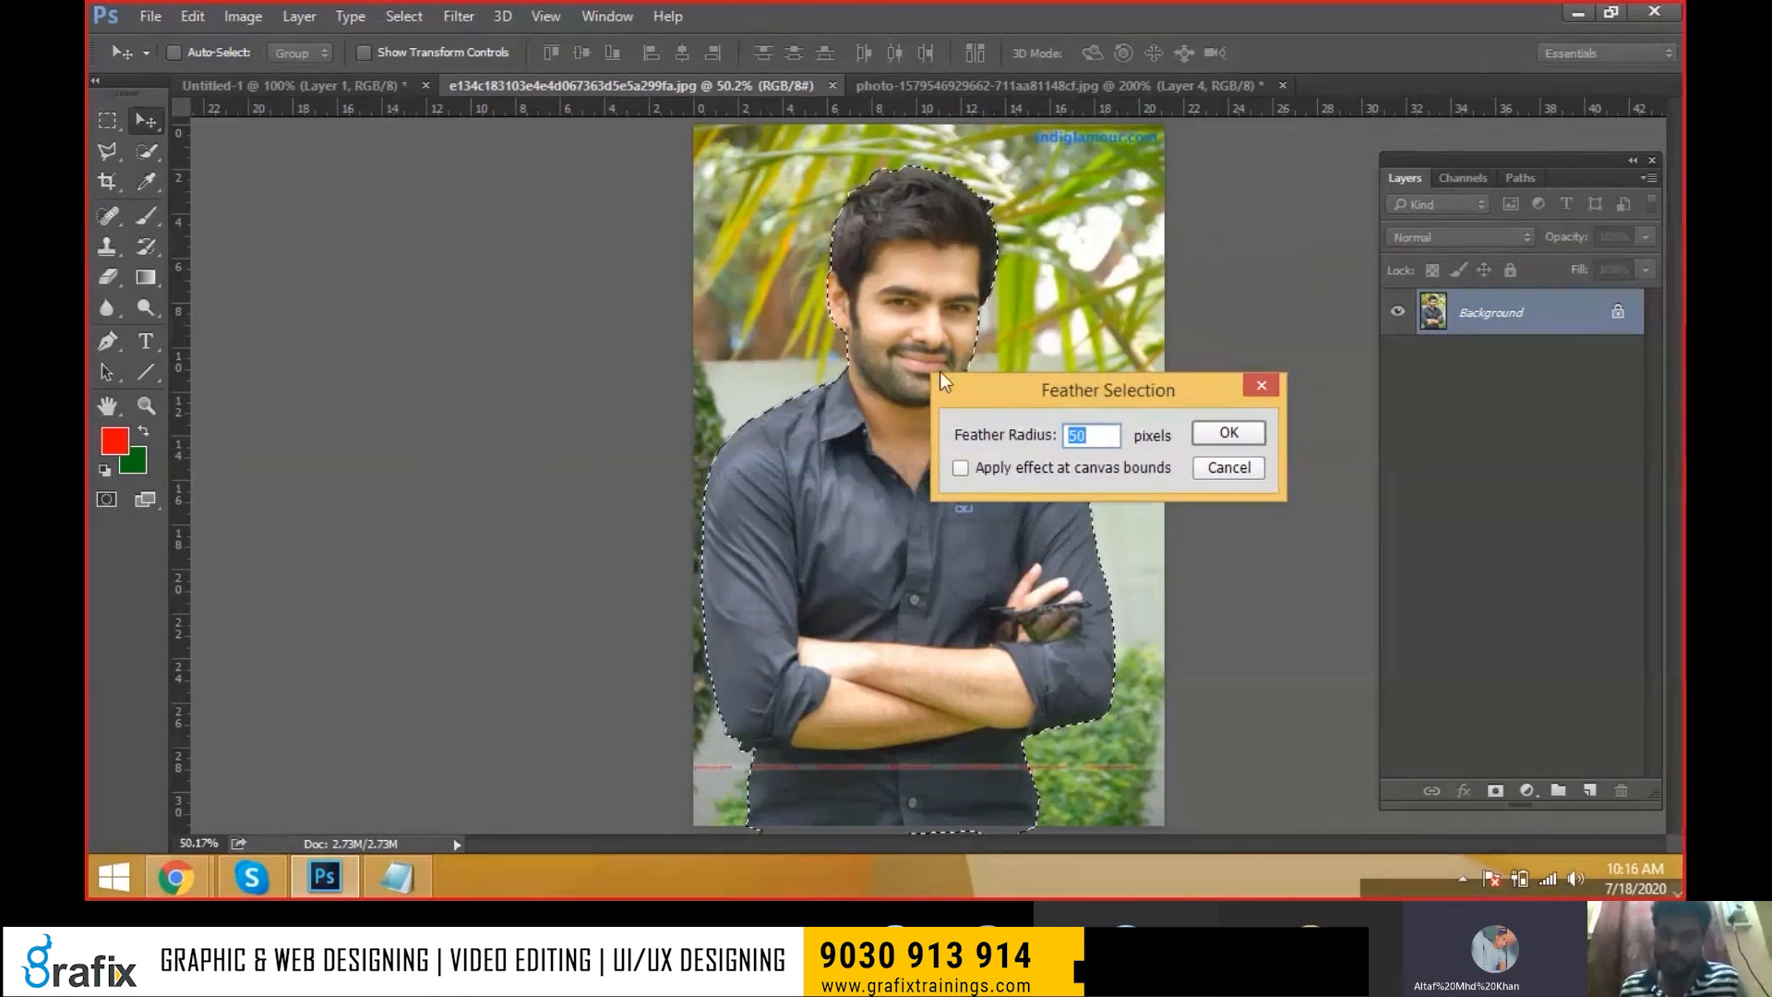
pyautogui.moveTo(940, 375); pyautogui.dragTo(1044, 370)
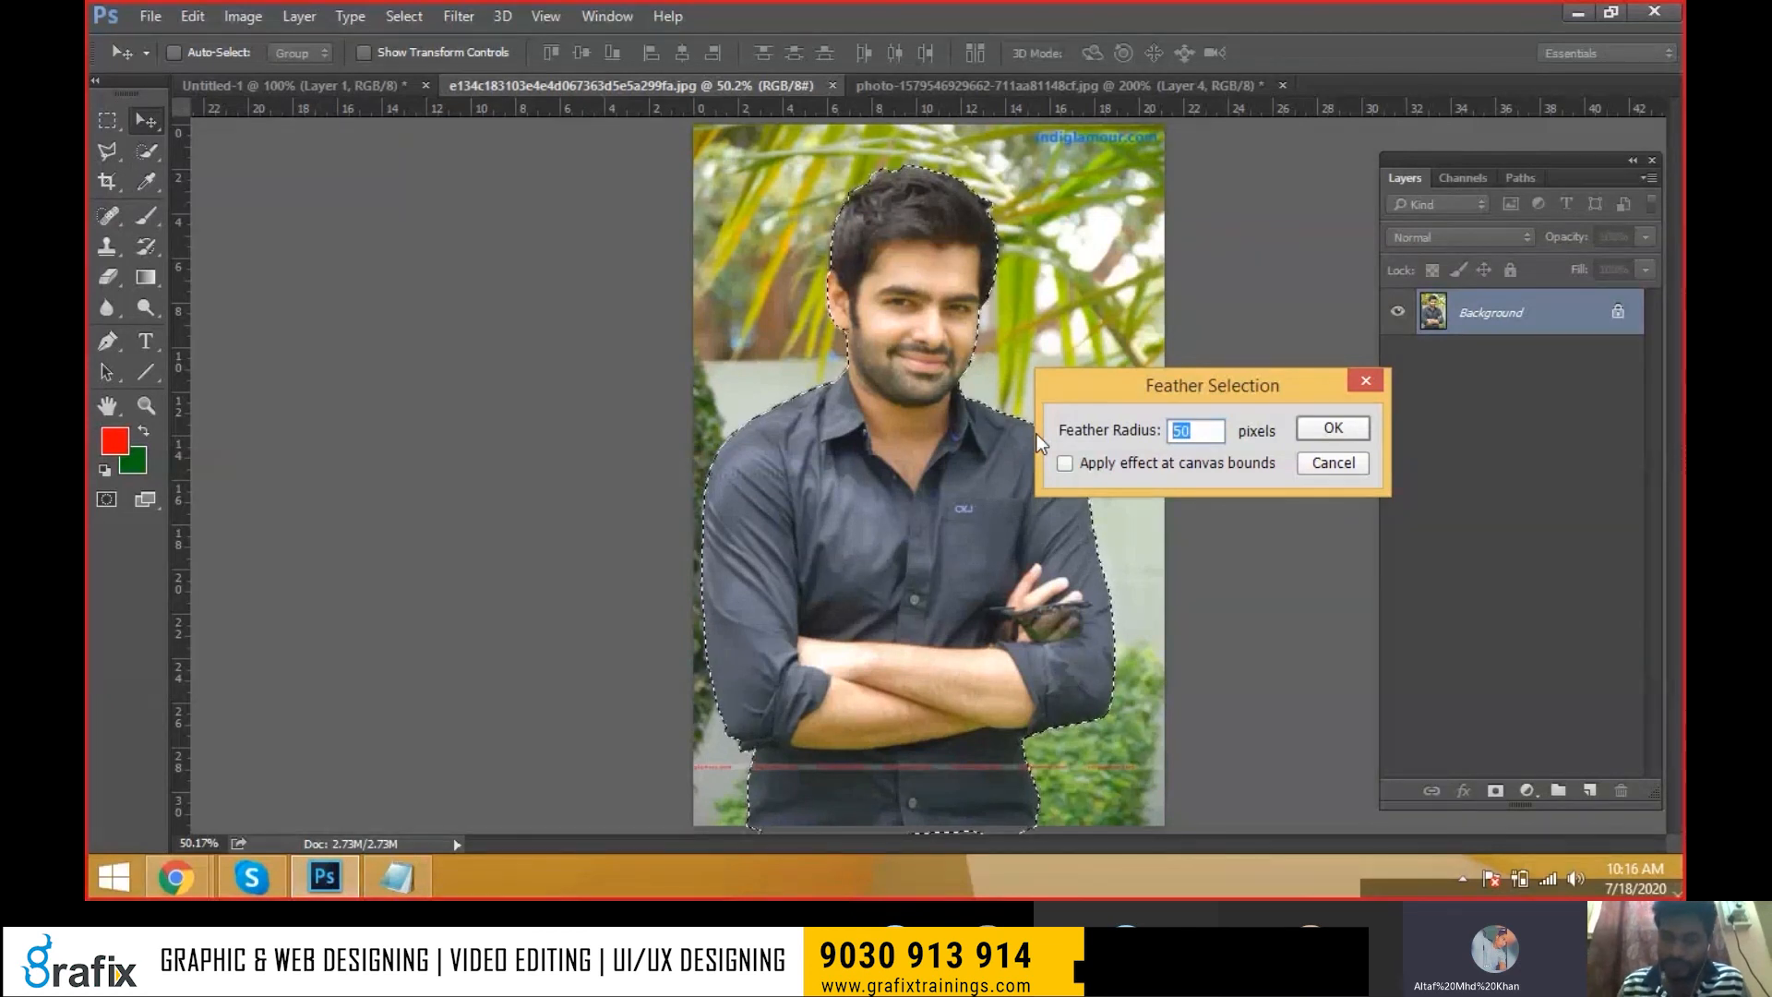
# Try feather radius values of 1.5 and 1 pixels for the actor selection
pyautogui.press('BackSpace')
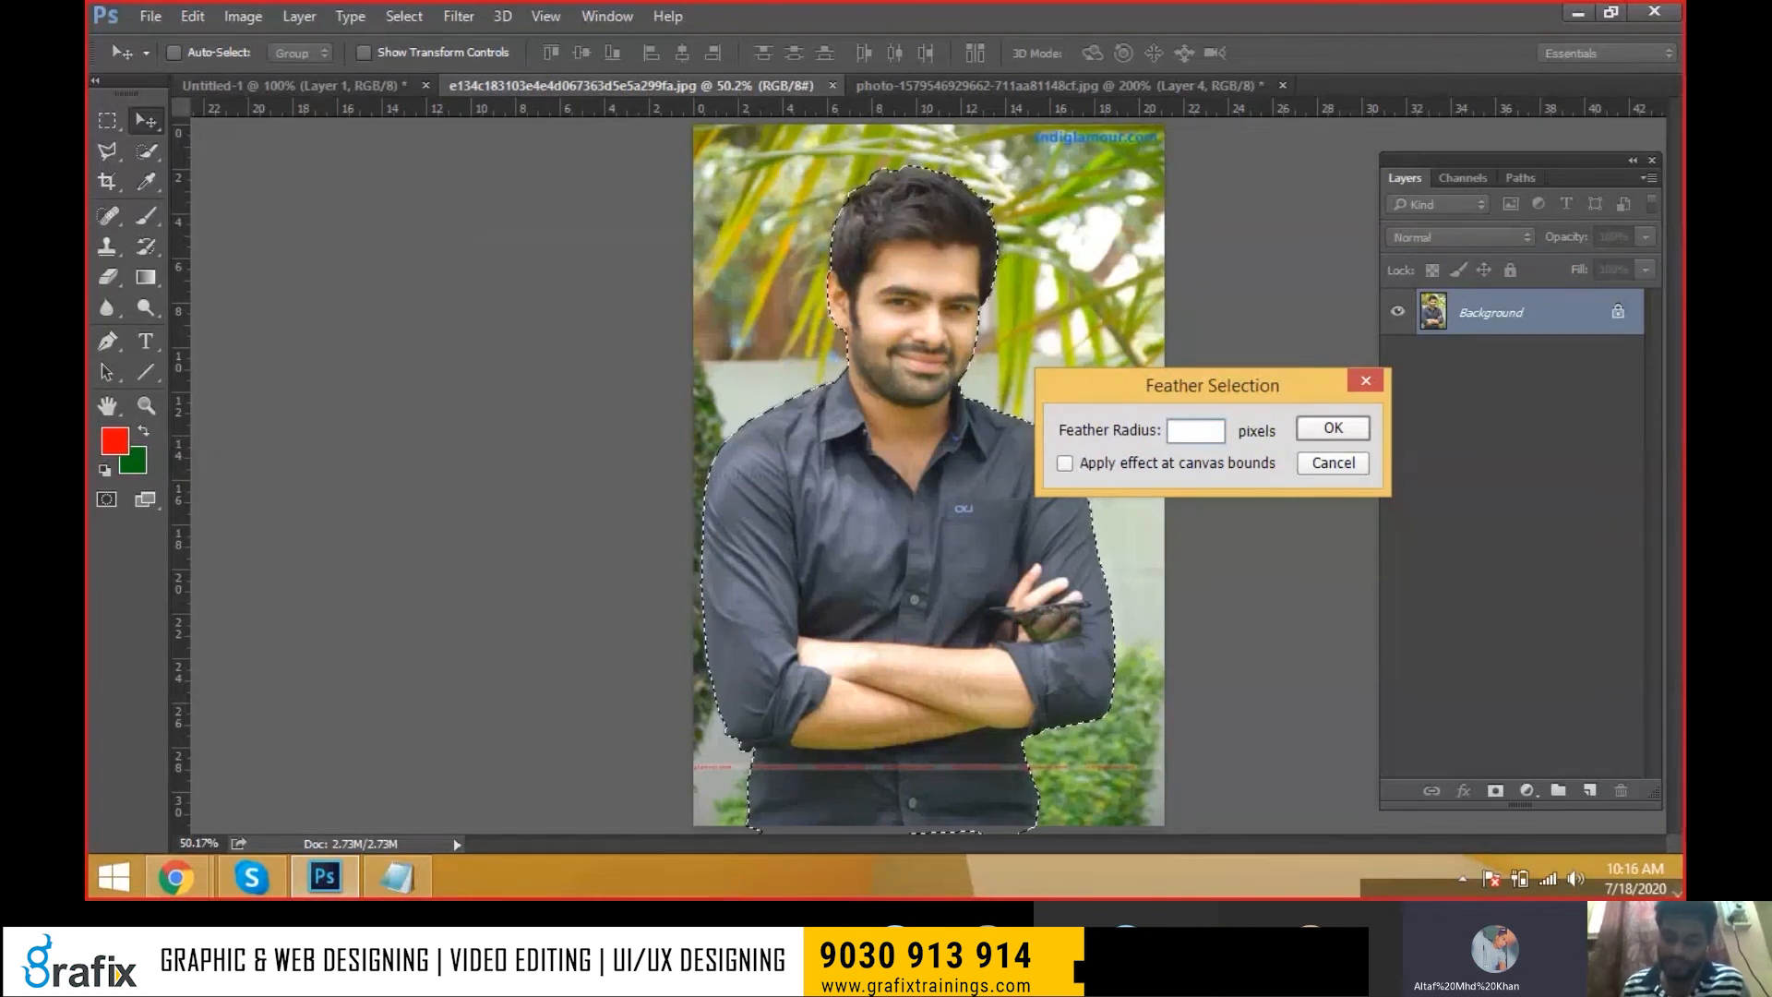
pyautogui.write('1.5')
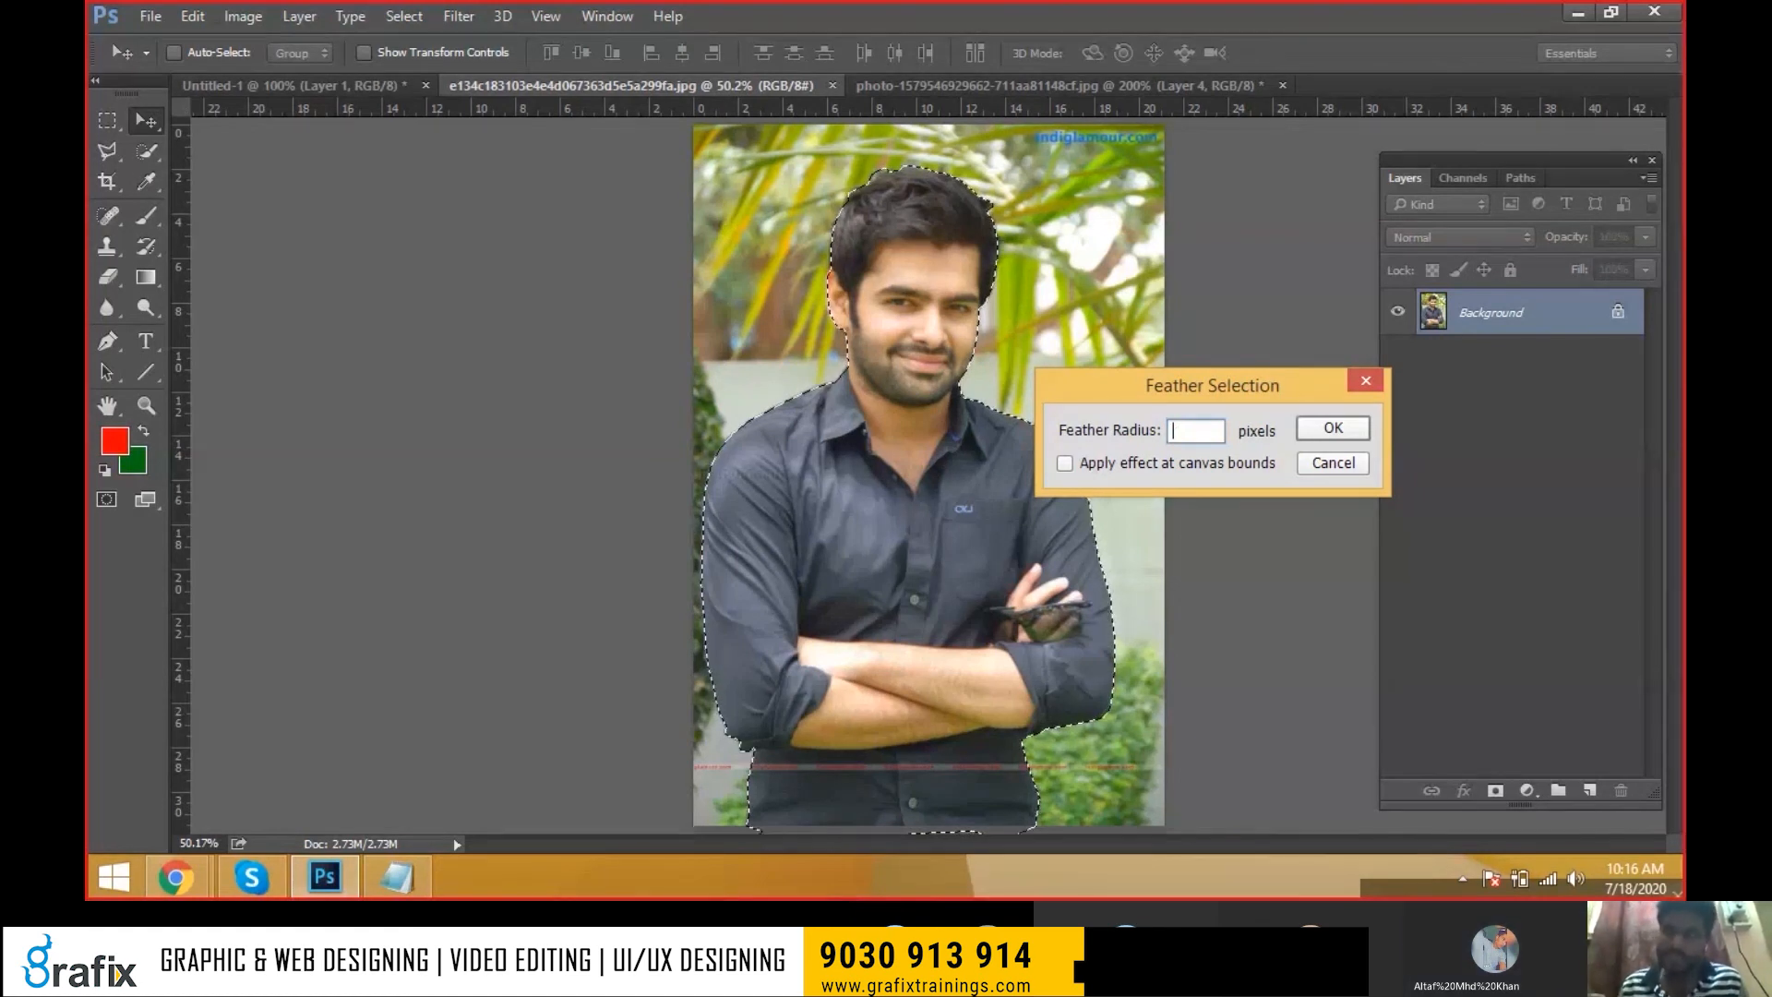
pyautogui.press('BackSpace')
pyautogui.press('BackSpace')
pyautogui.press('BackSpace')
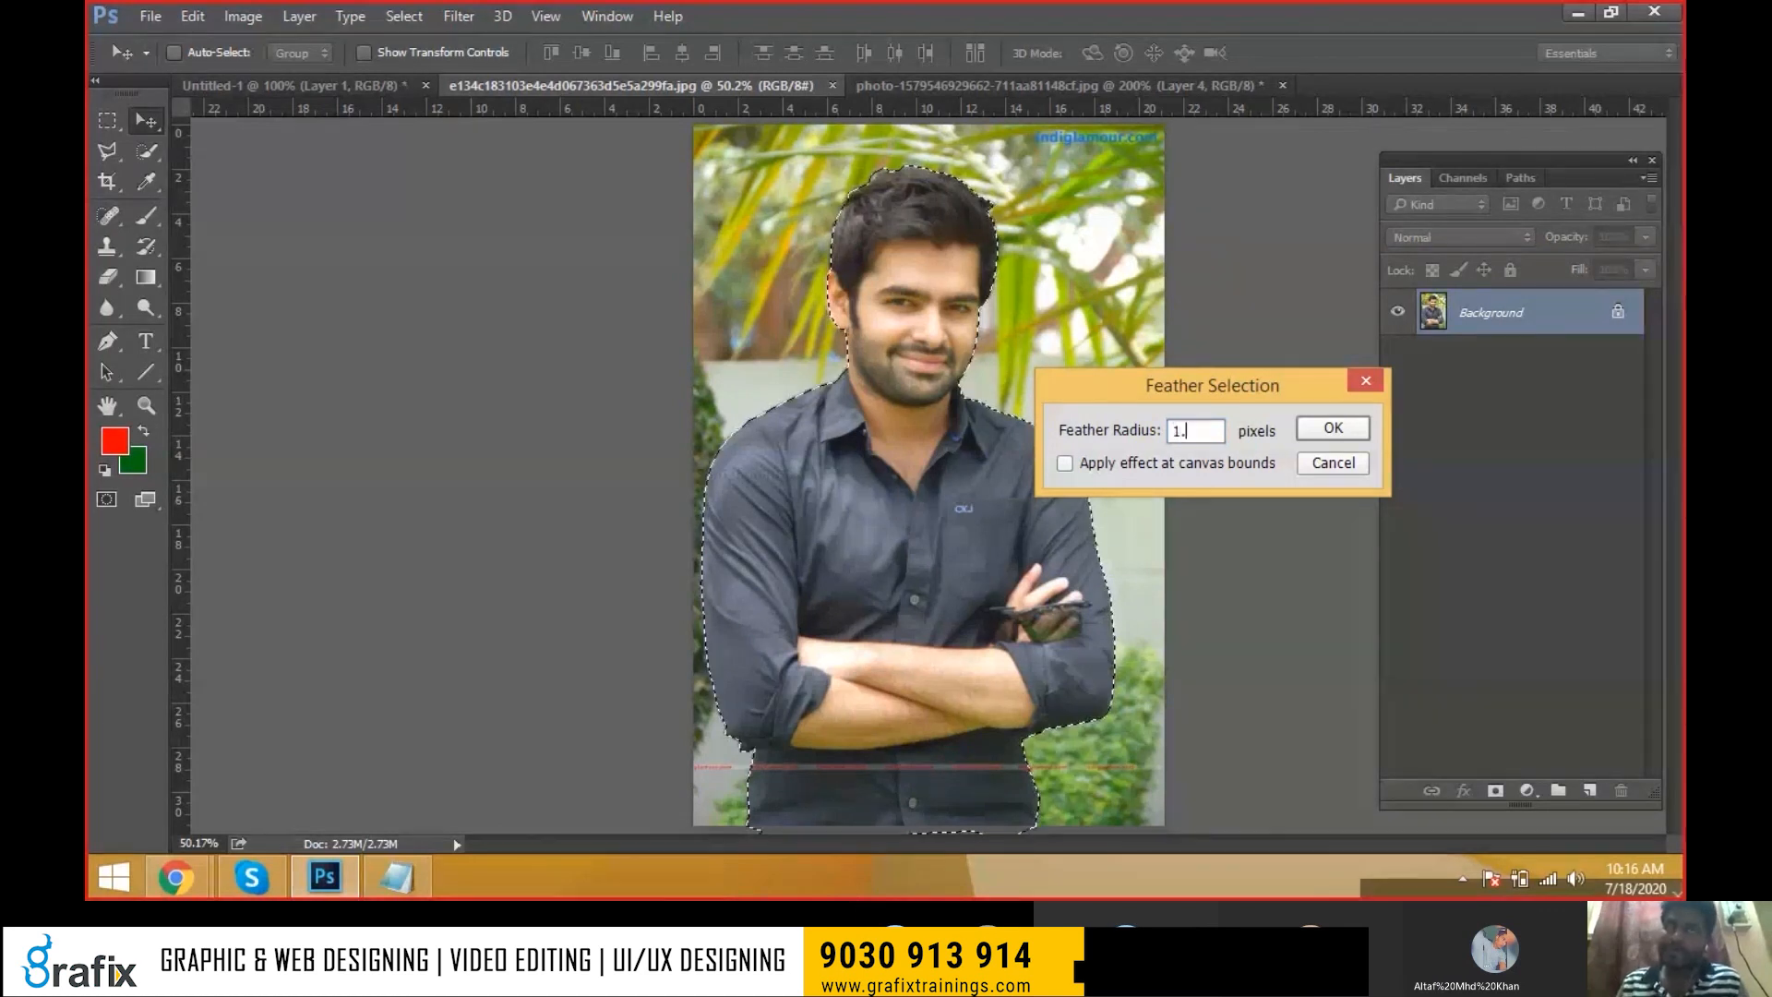
pyautogui.write('1.5')
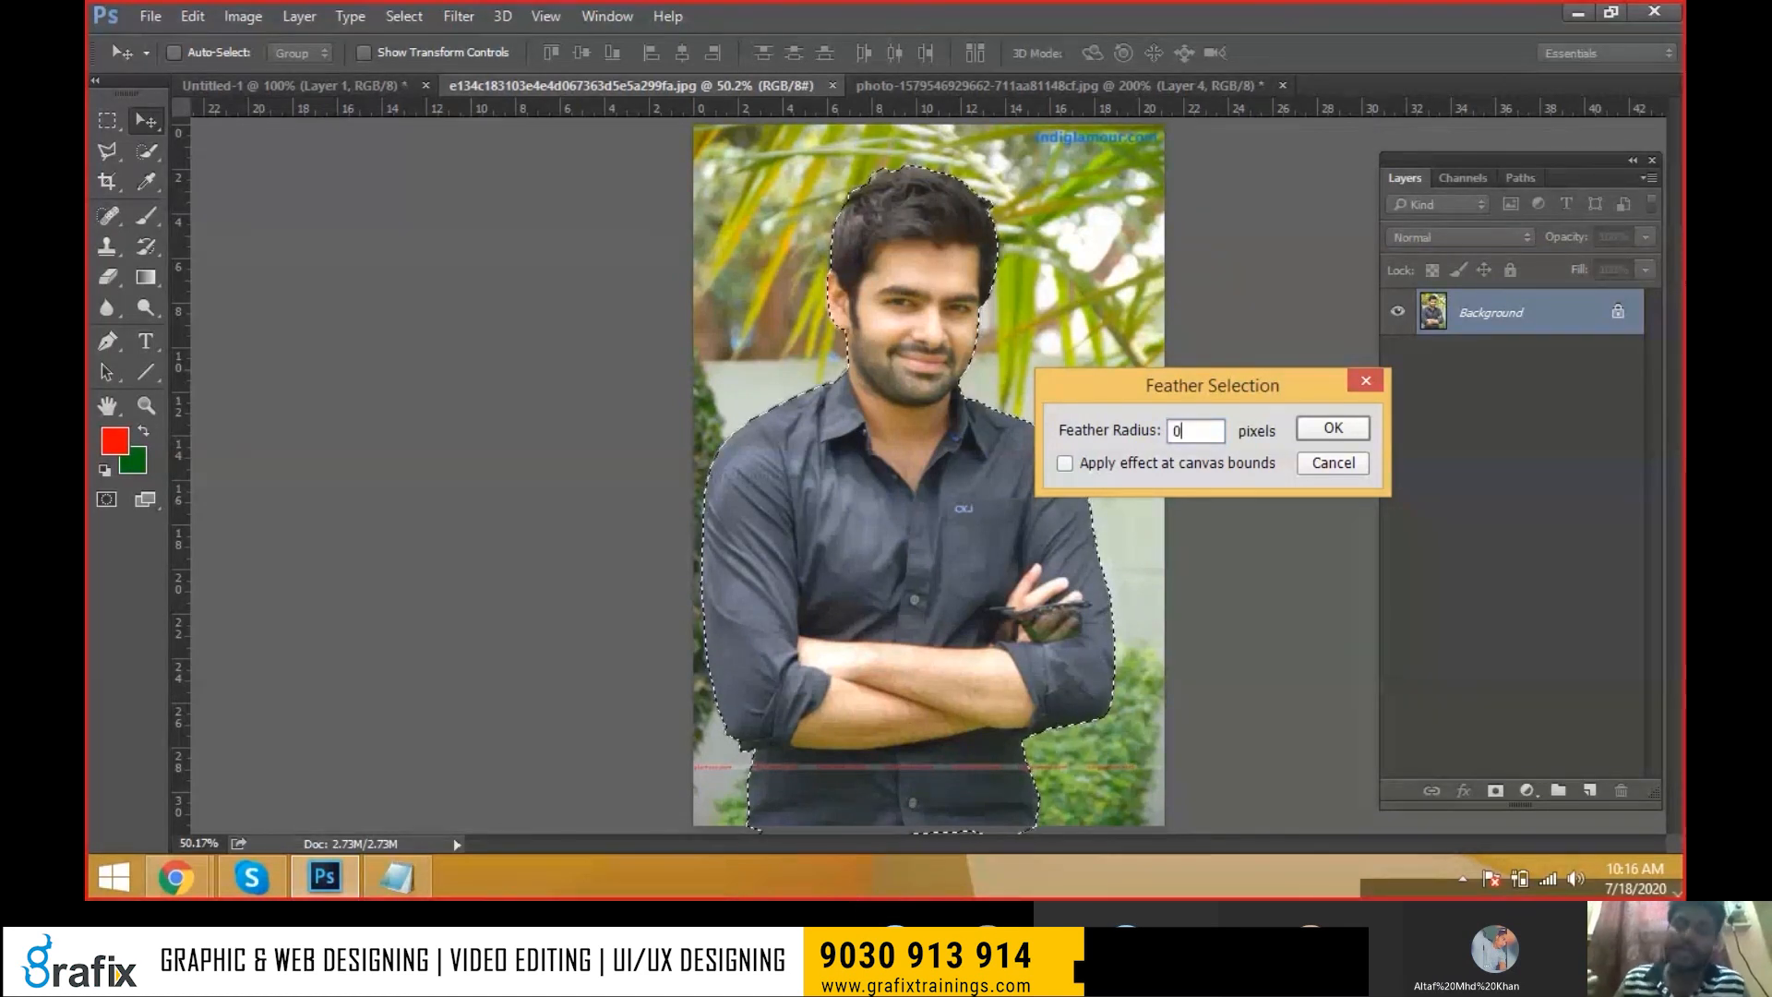
pyautogui.press('BackSpace')
pyautogui.press('BackSpace')
pyautogui.press('BackSpace')
pyautogui.write('1')
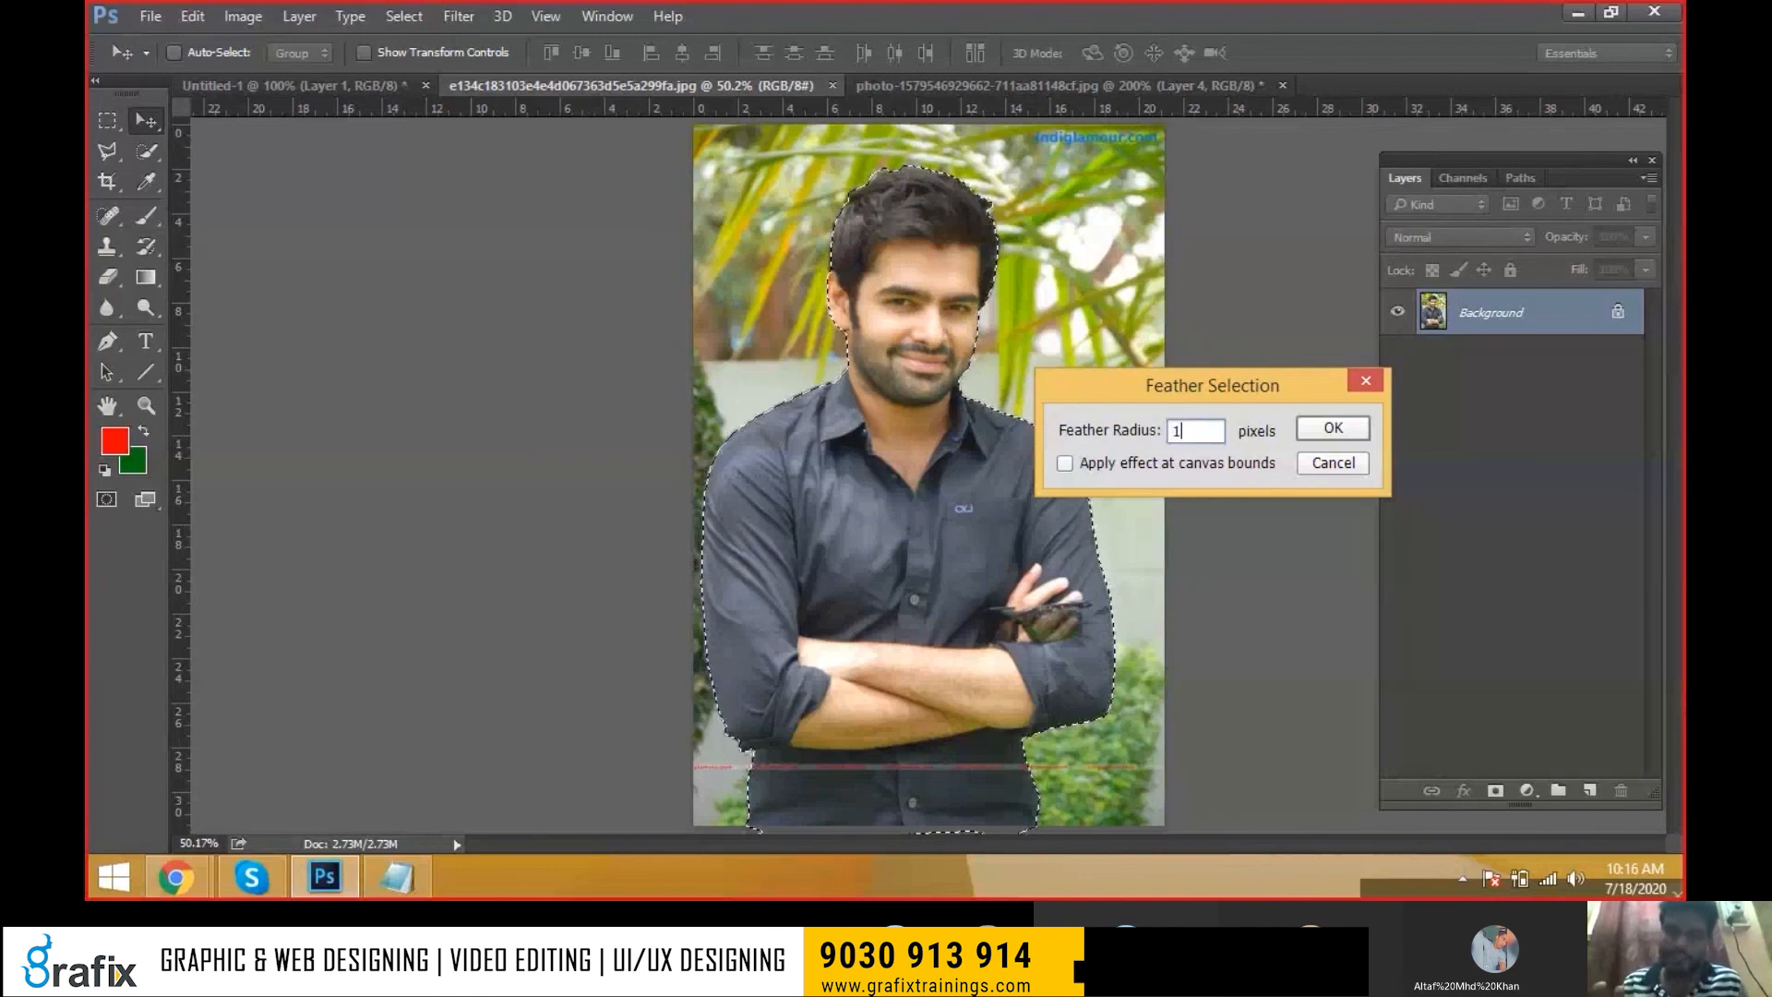
pyautogui.press('BackSpace')
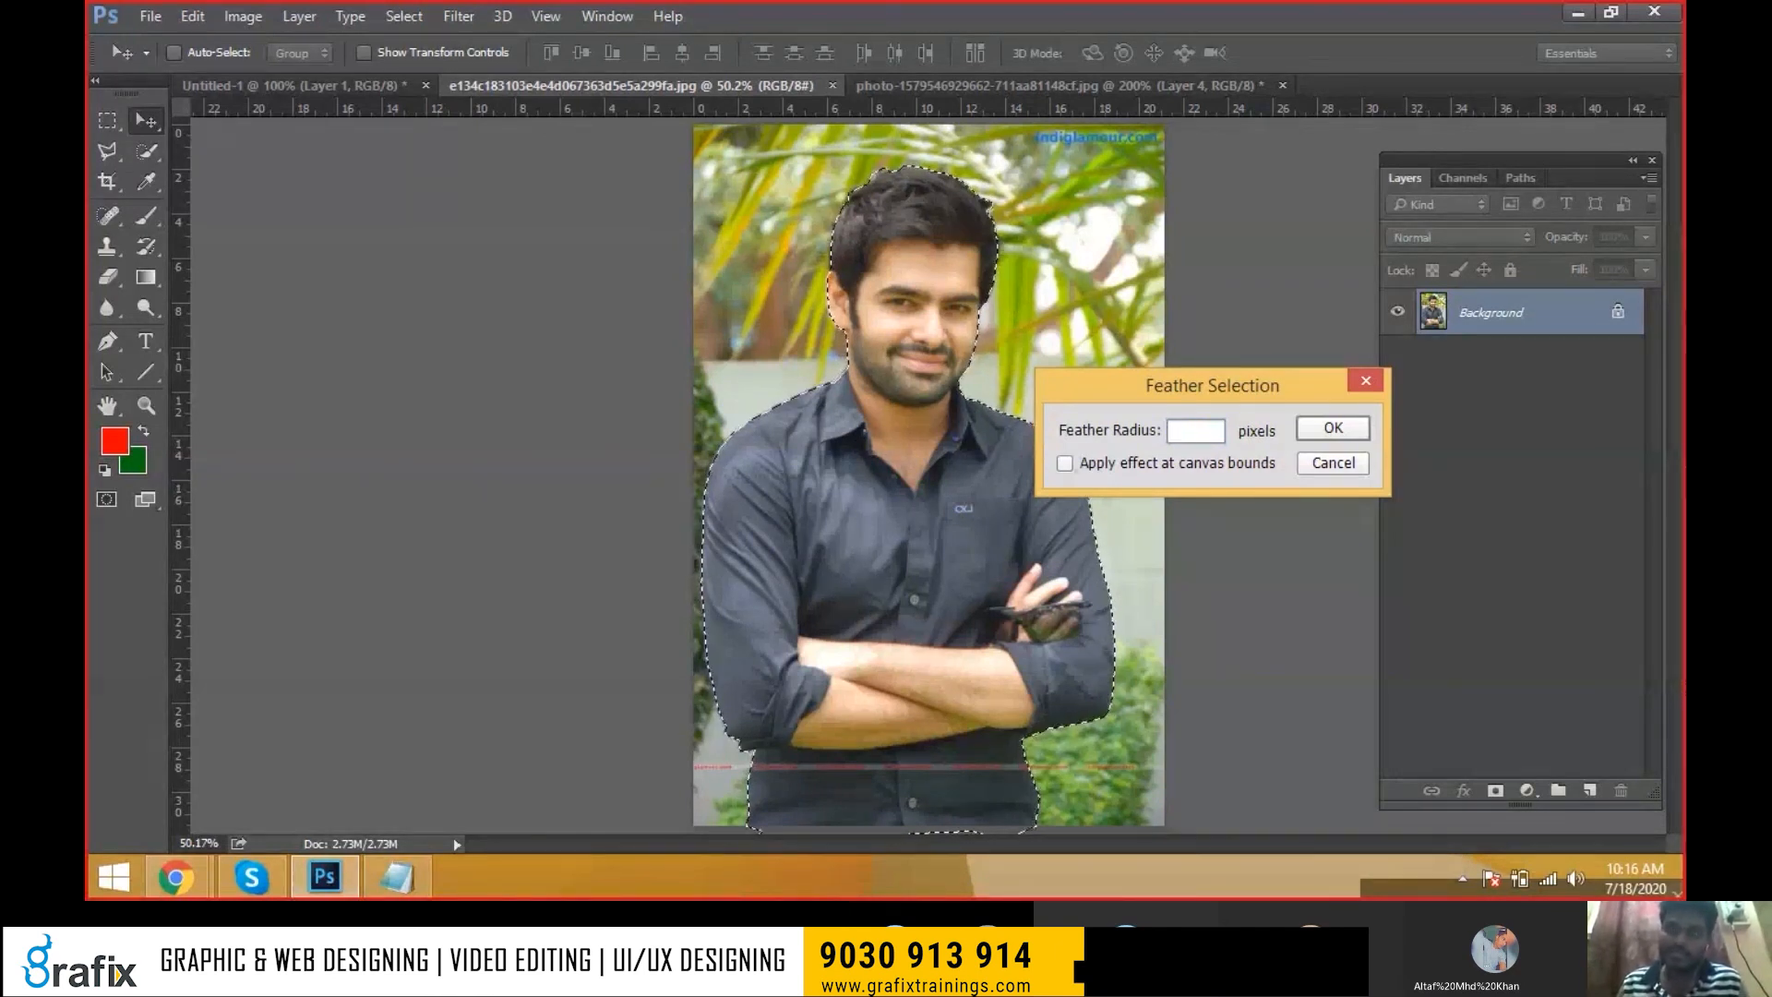
pyautogui.write('1')
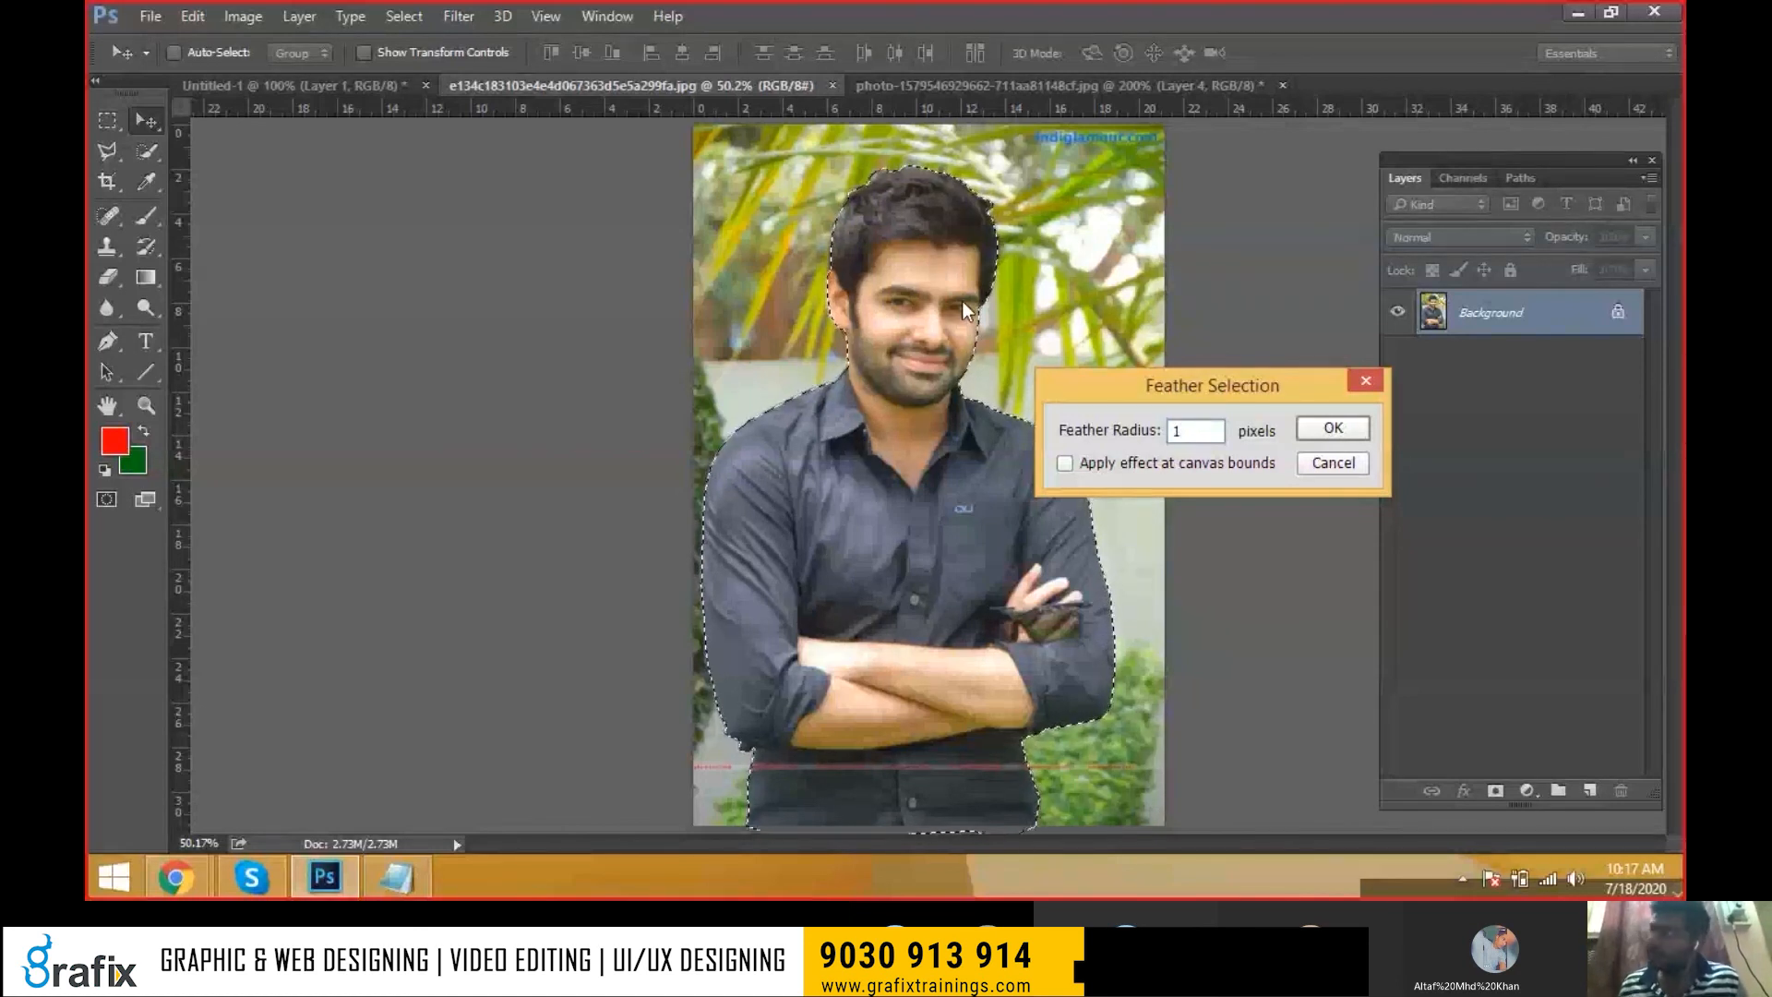
# Try a feather radius of 0.5 pixels, settle on 1 pixel and apply it to the actor selection
pyautogui.press('BackSpace')
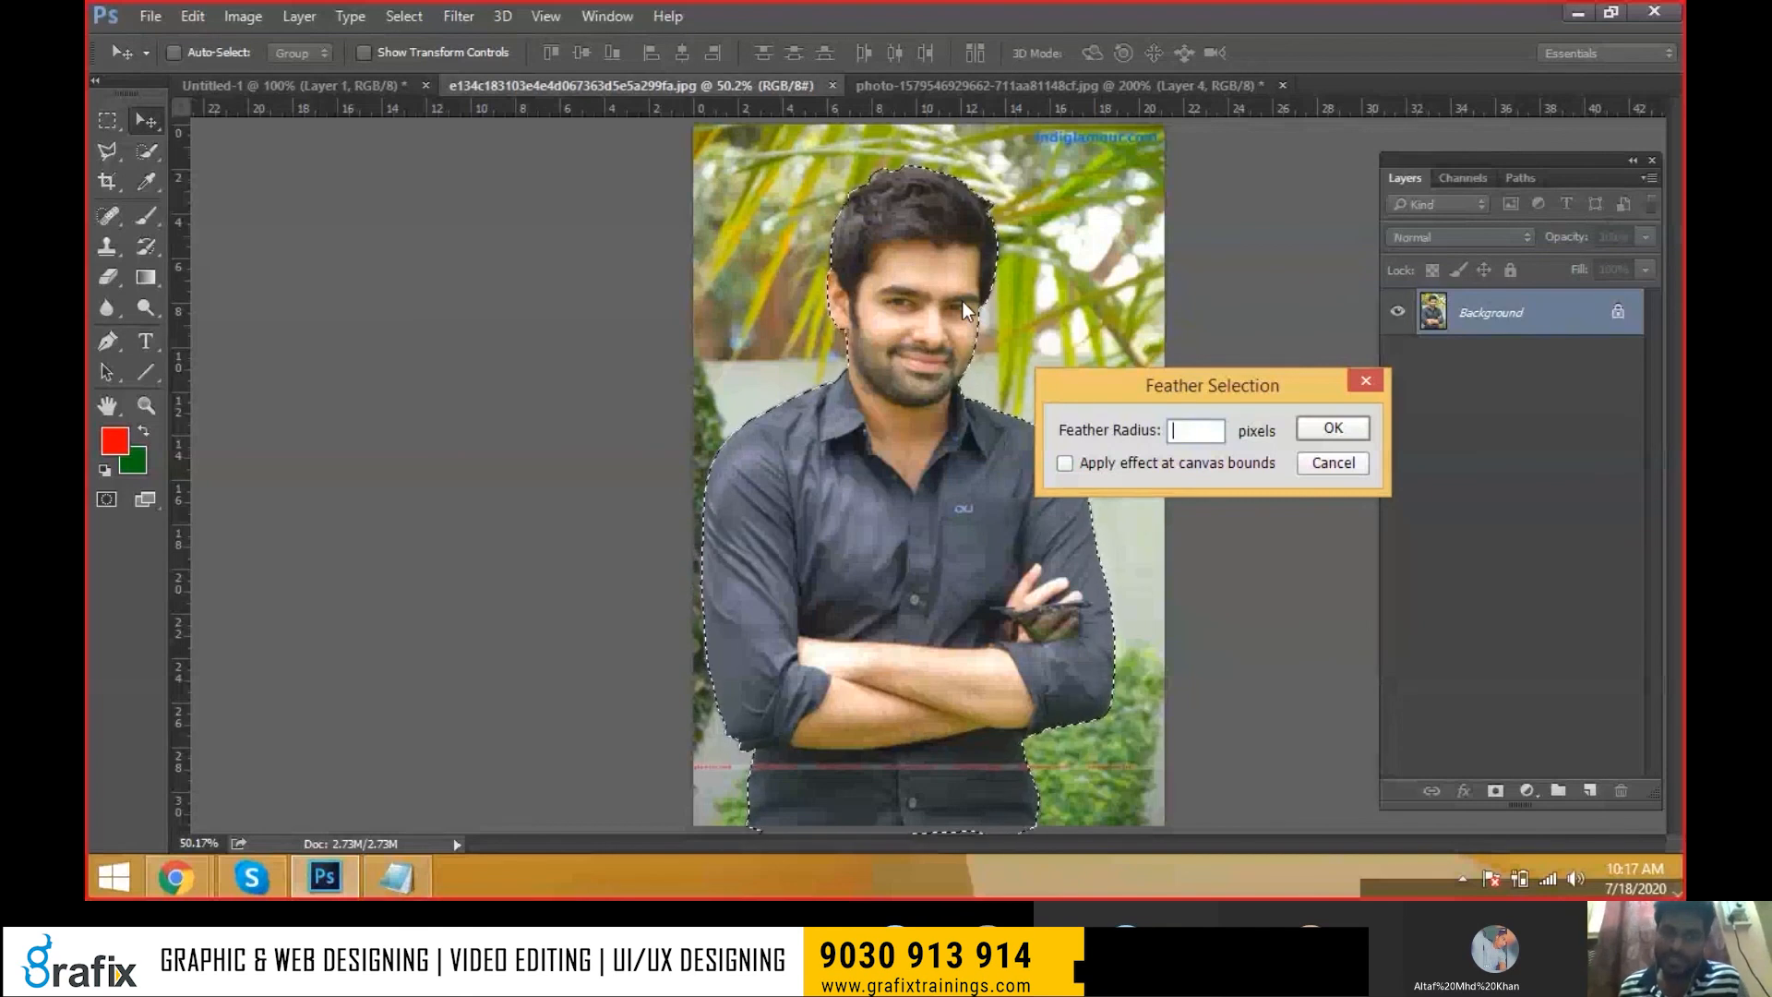
pyautogui.write('0.5')
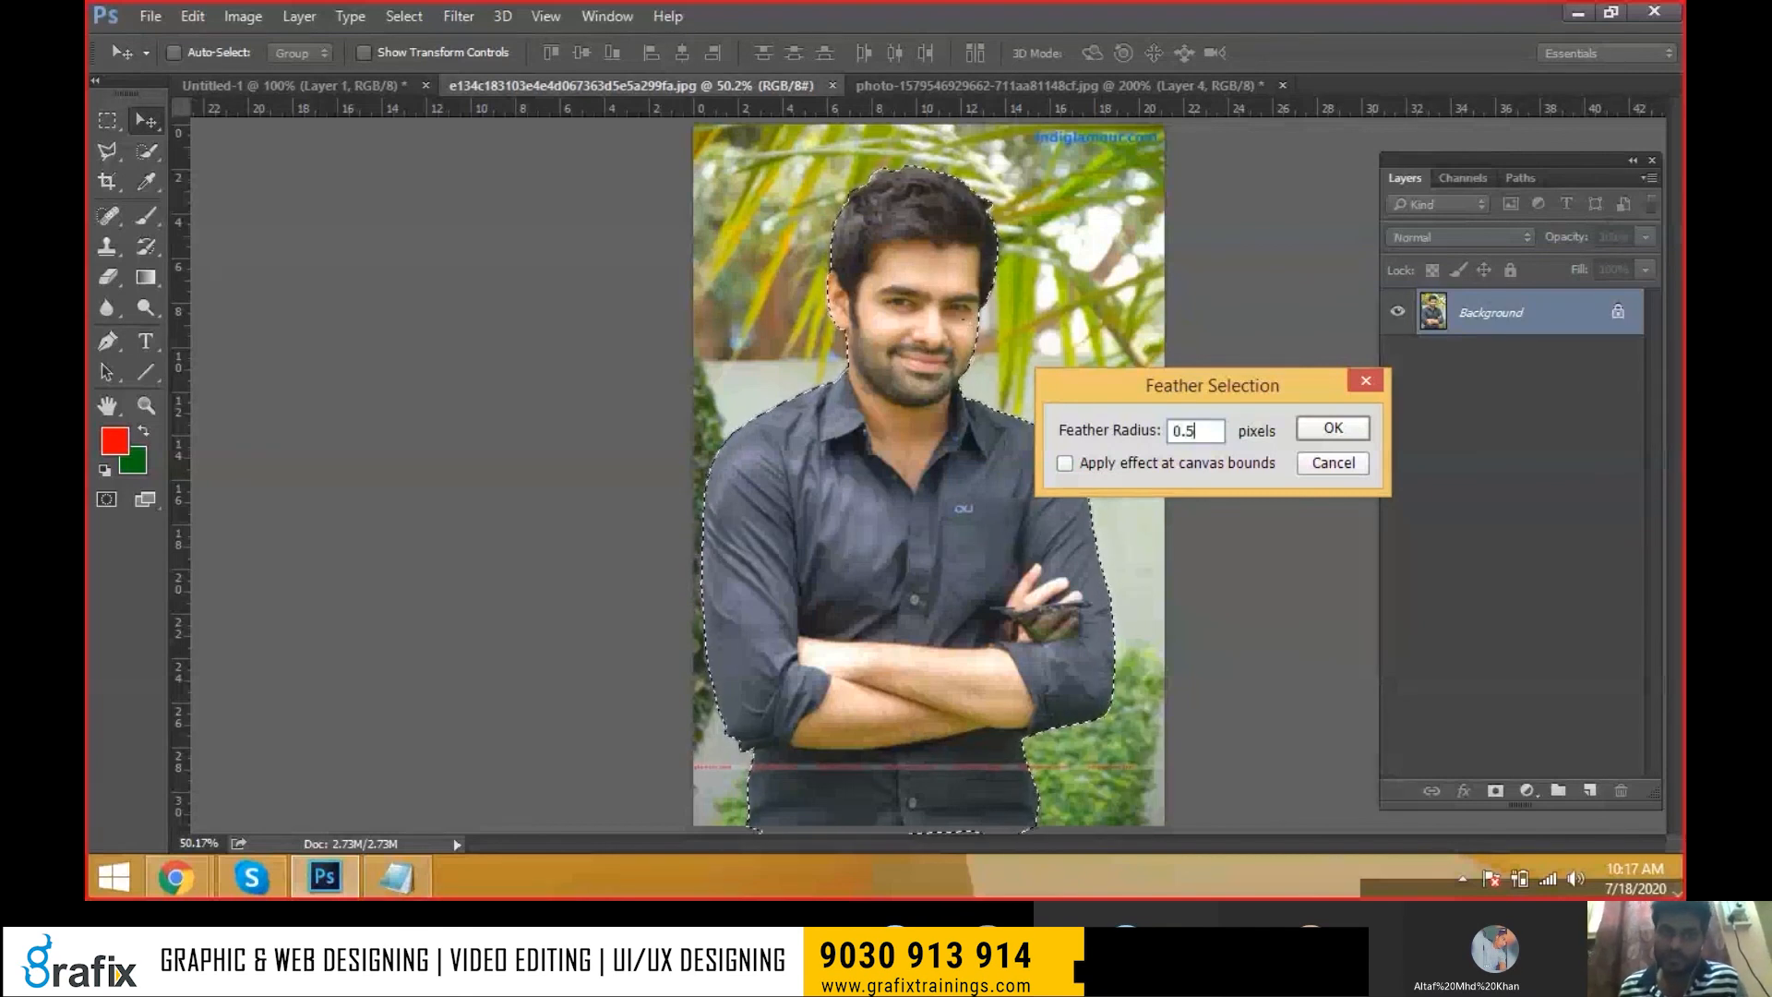
pyautogui.press('BackSpace')
pyautogui.press('BackSpace')
pyautogui.press('BackSpace')
pyautogui.write('1')
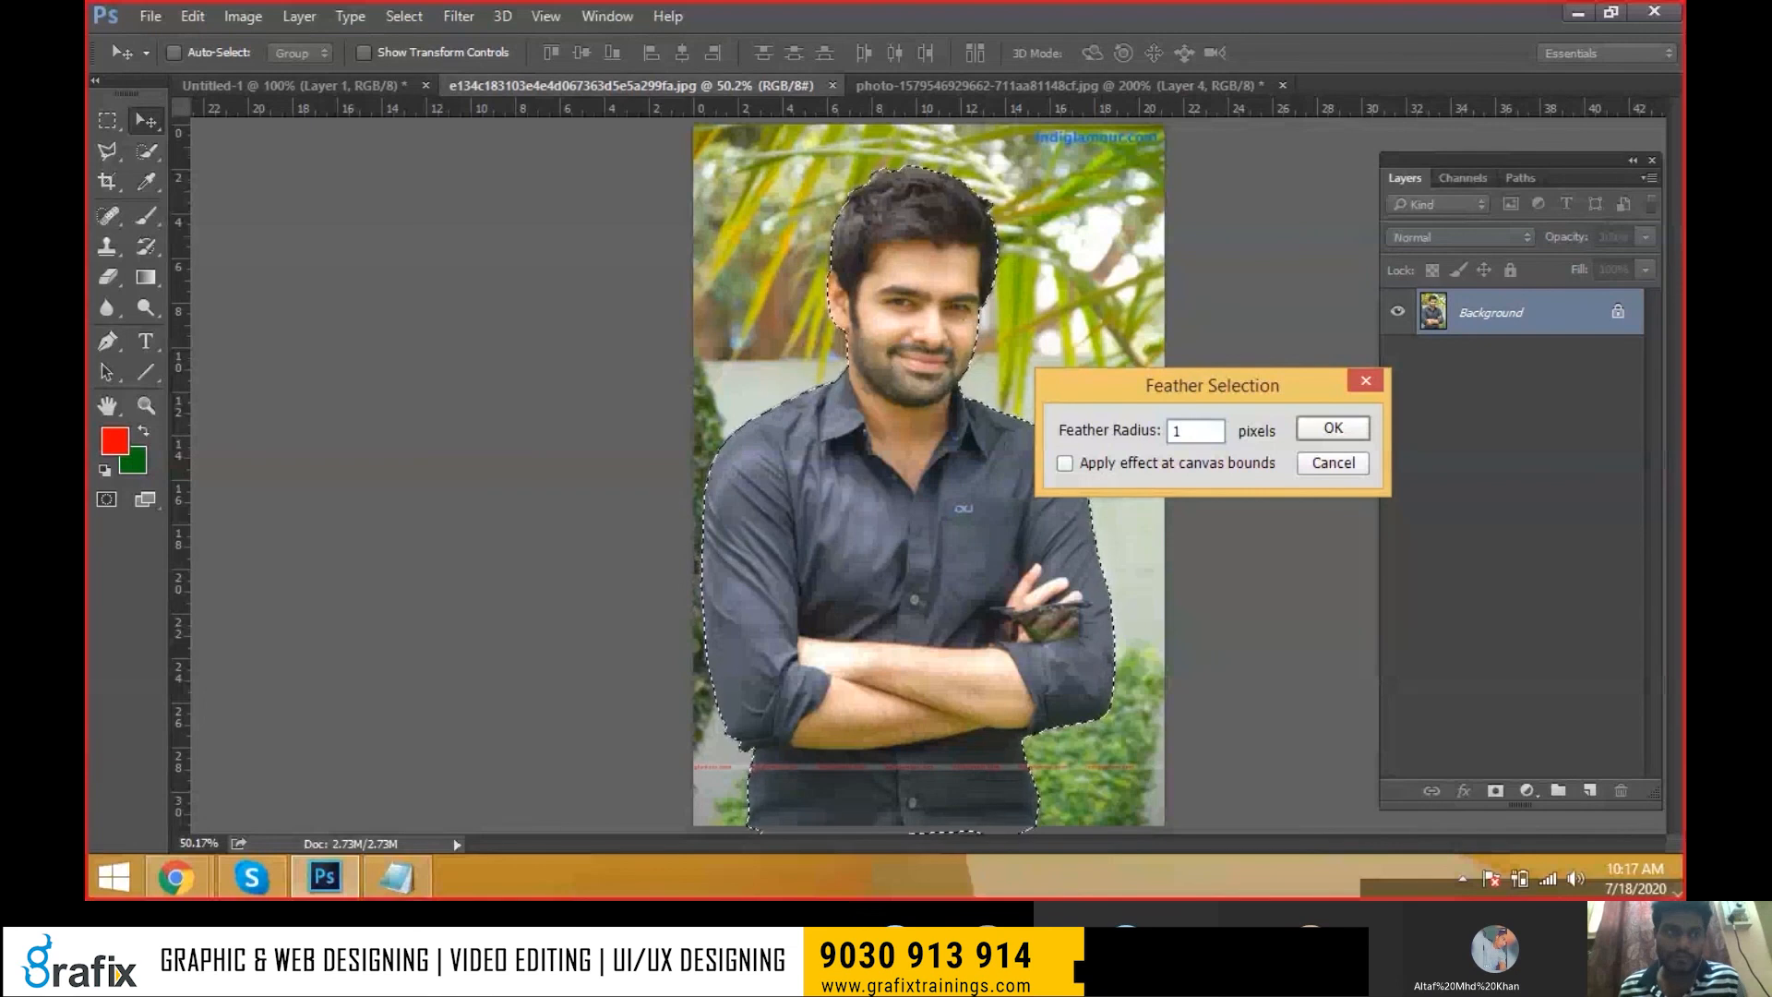
pyautogui.click(1351, 425)
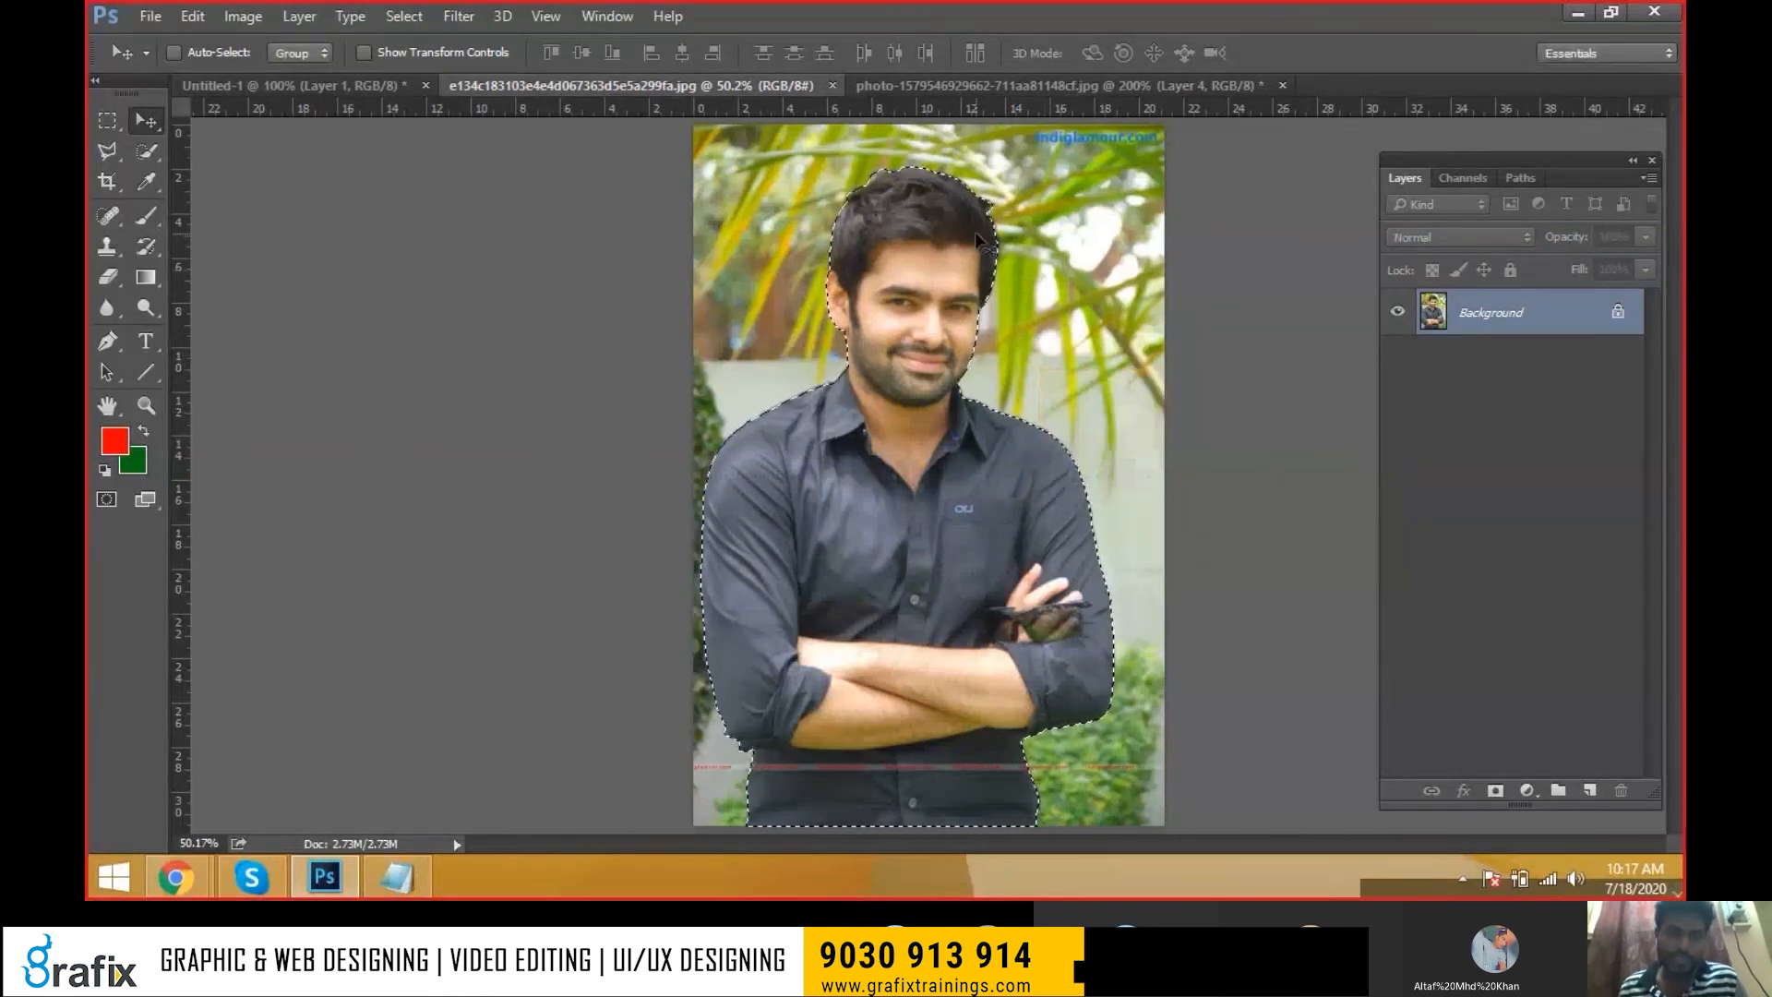
# Copy the feathered actor selection into the gradient composition and compare its hair edges with those of the earlier cut-out
pyautogui.moveTo(986, 225); pyautogui.dragTo(1139, 277)
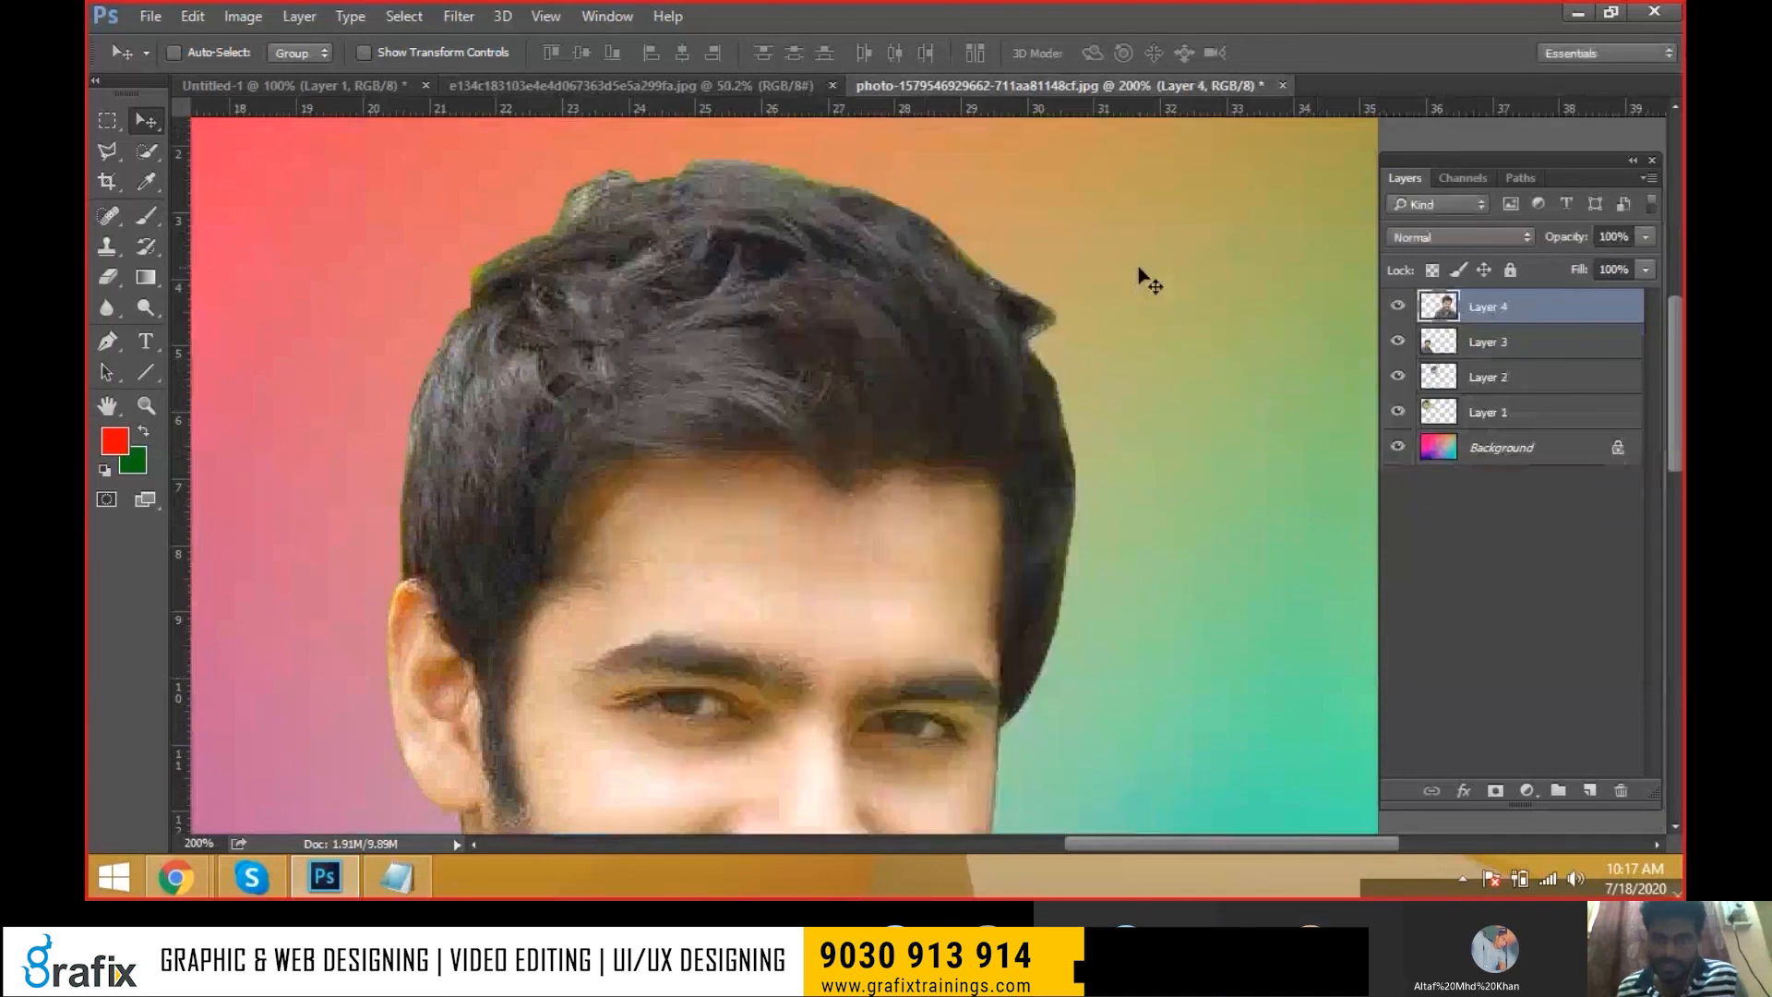
pyautogui.click(776, 87)
pyautogui.scroll(-1, 928, 296)
pyautogui.moveTo(929, 296); pyautogui.dragTo(840, 552)
pyautogui.scroll(-3, 1075, 346)
pyautogui.scroll(2, 840, 552)
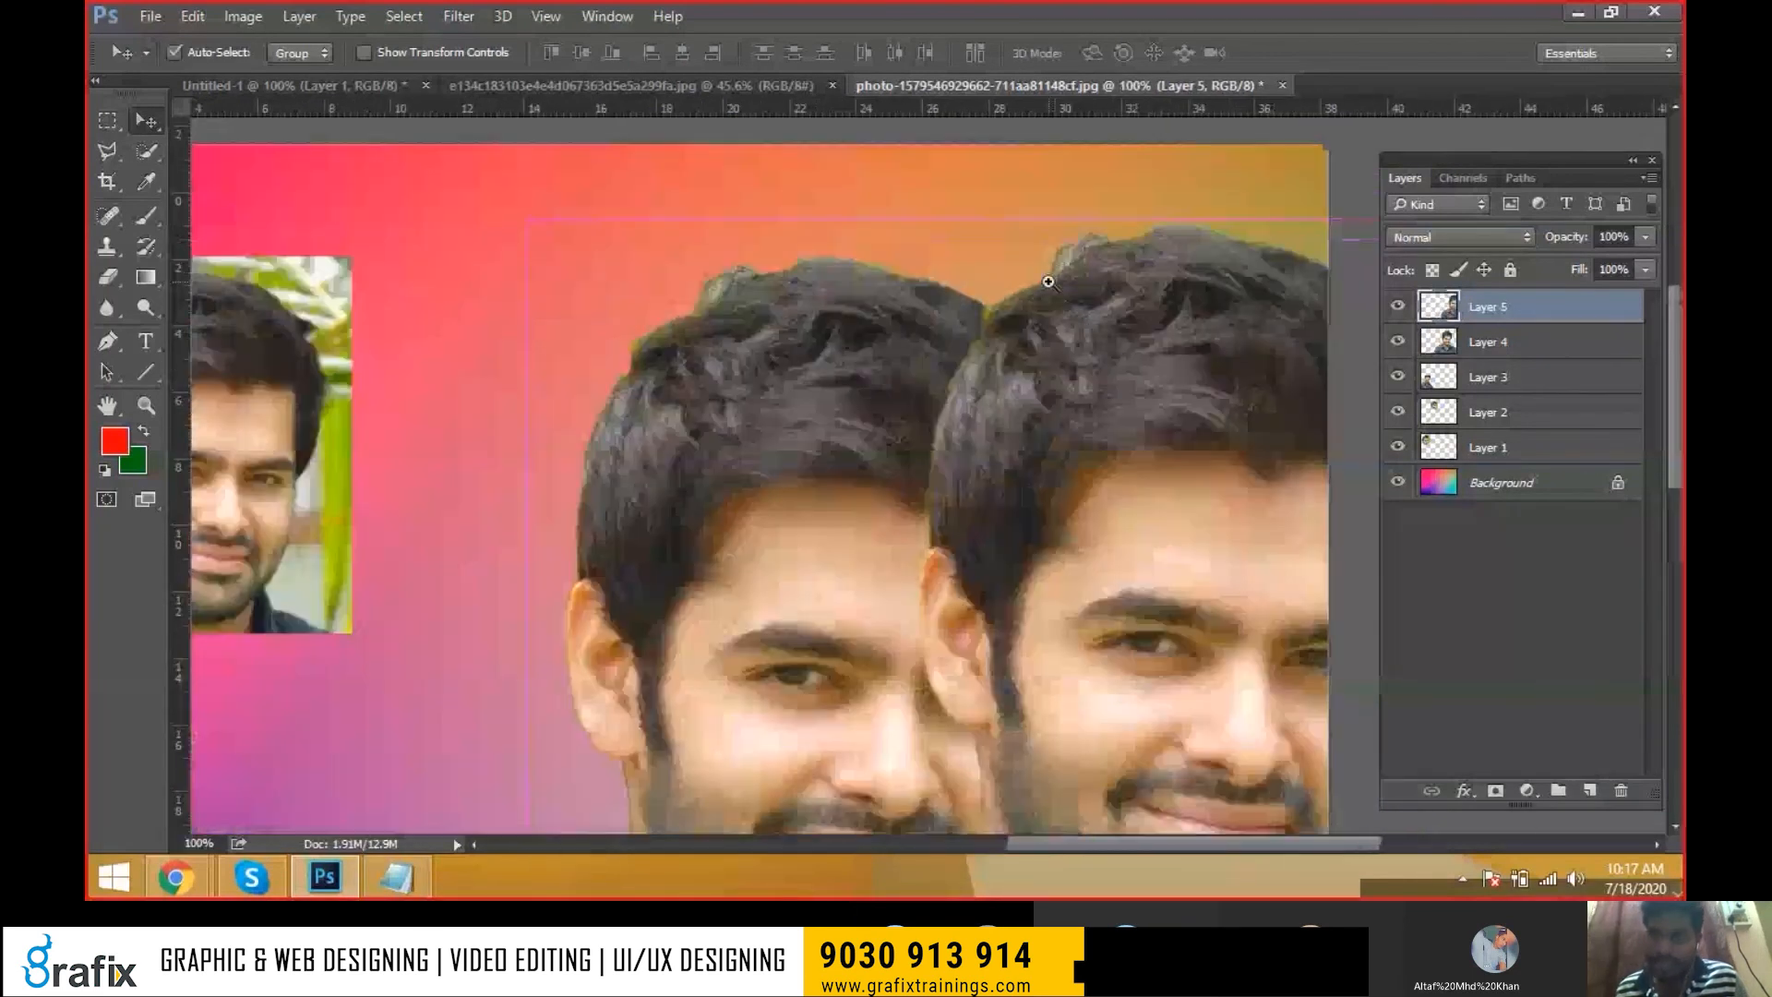
pyautogui.scroll(4, 1049, 281)
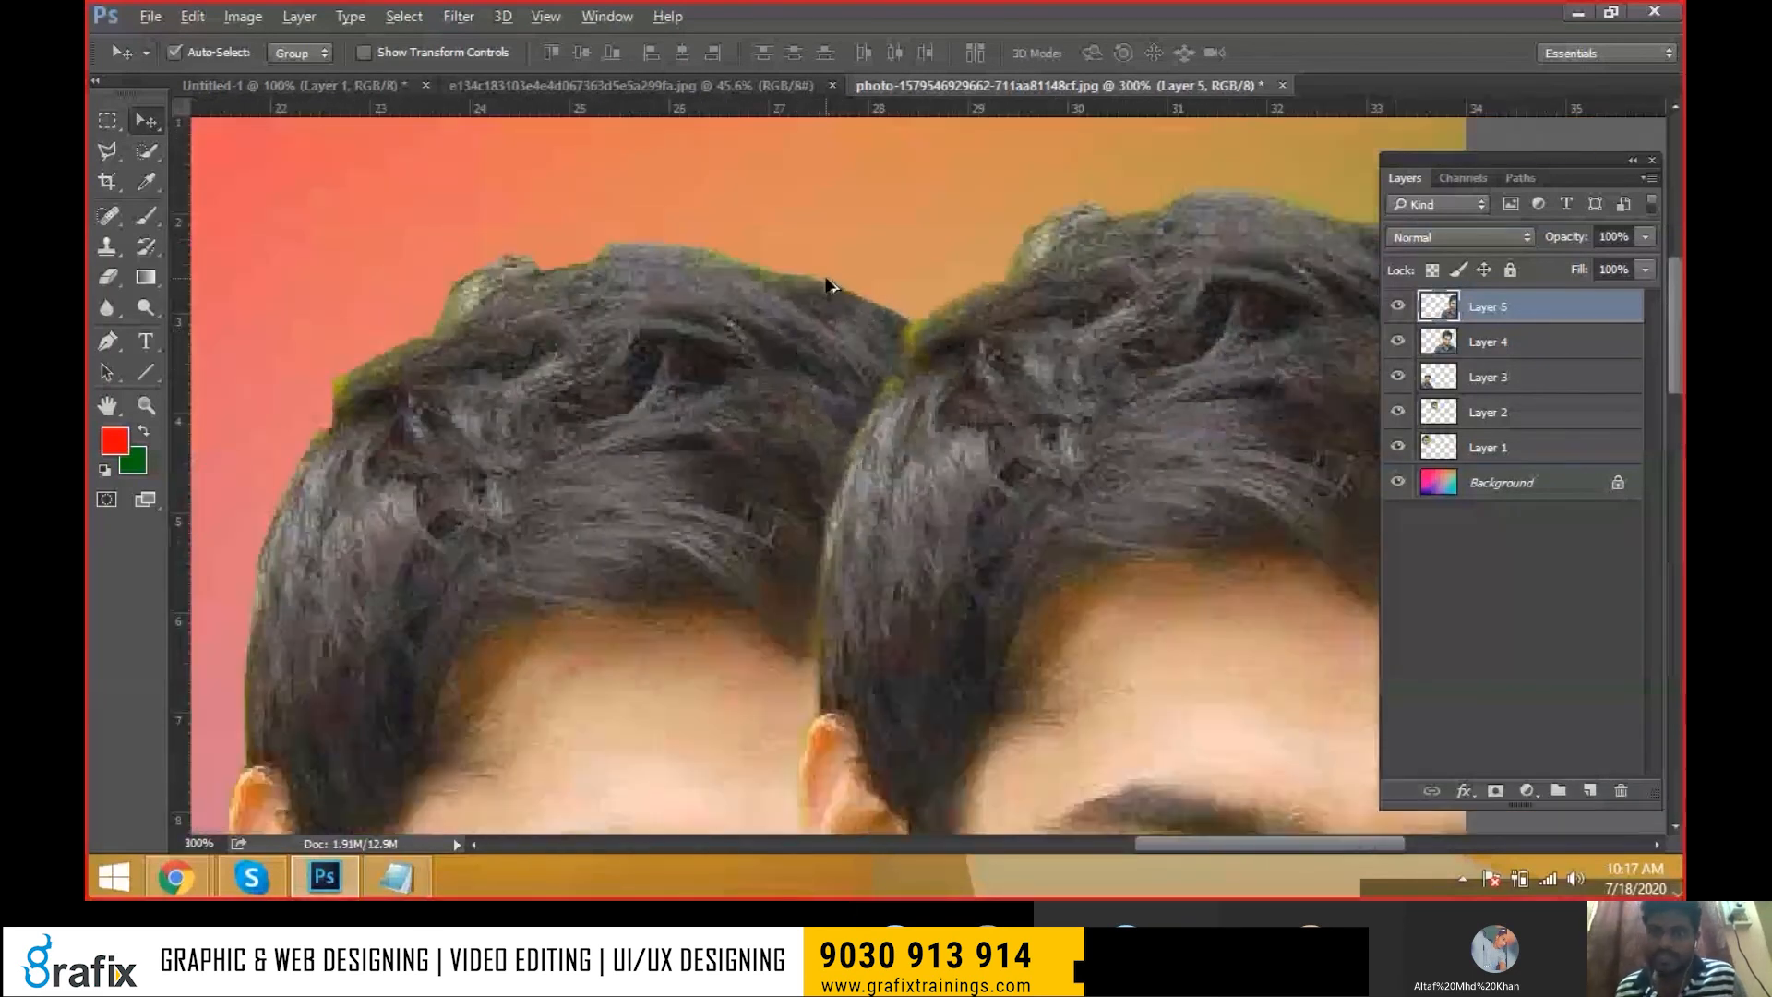
pyautogui.scroll(3, 1189, 236)
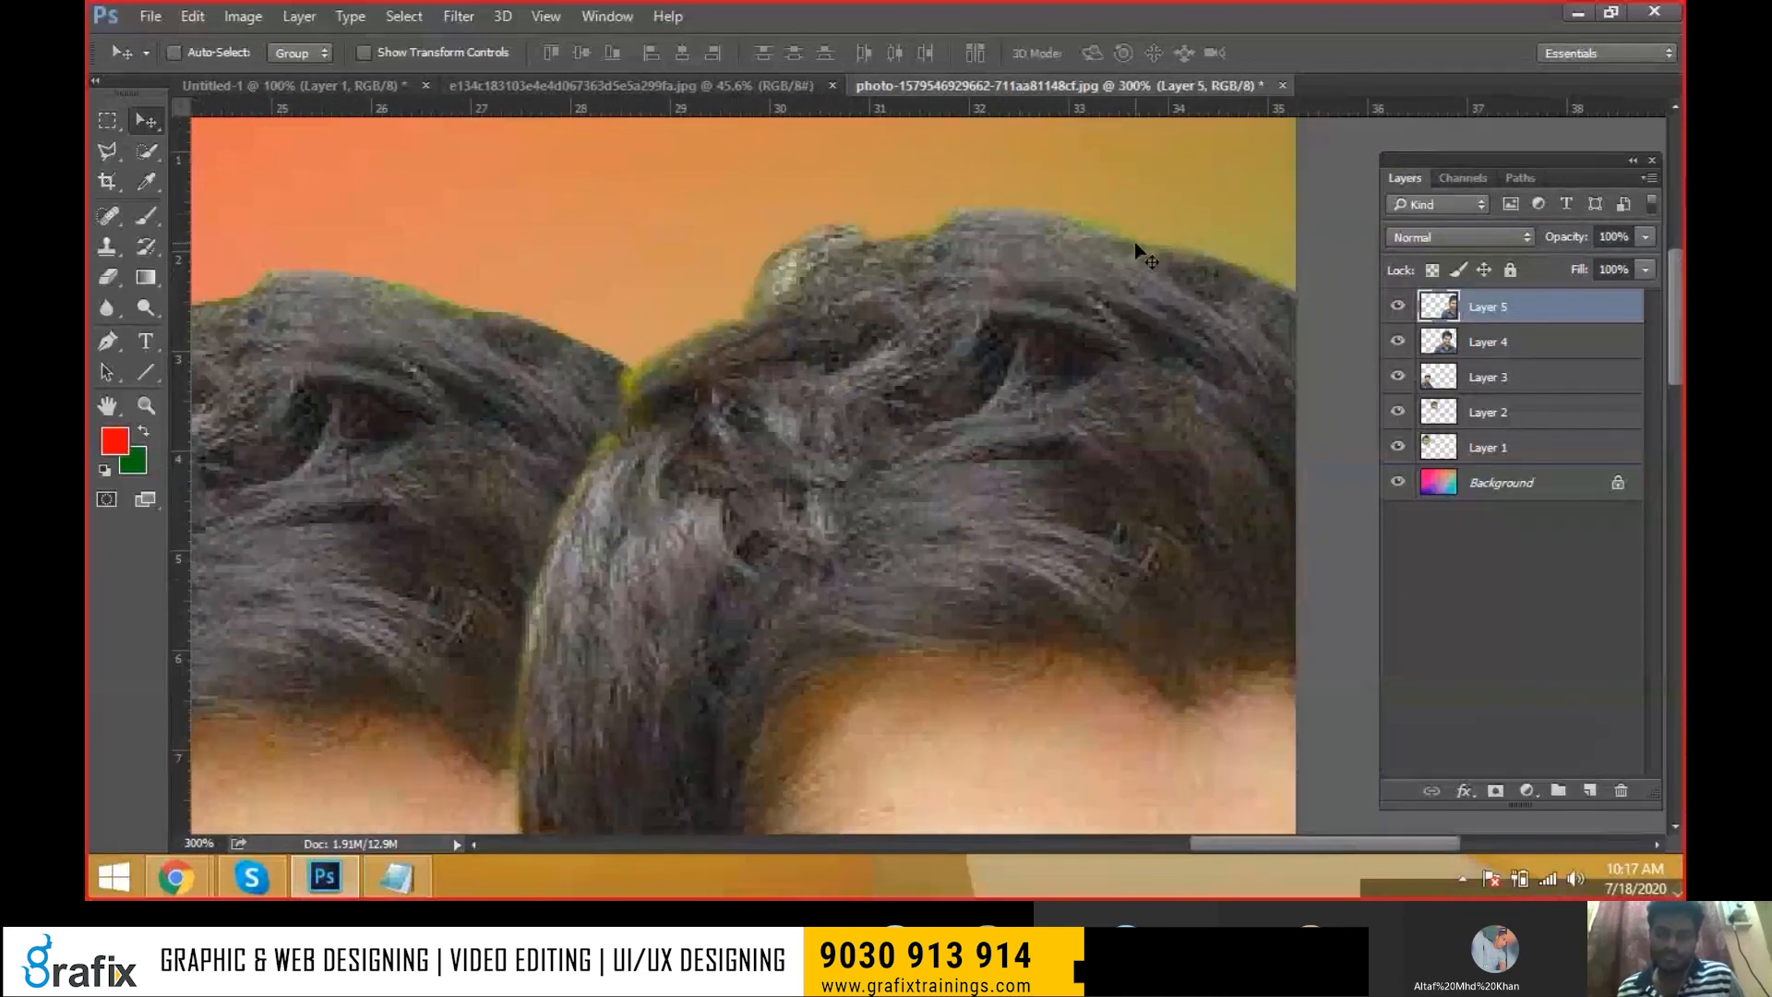
# Arrange the two large actor cut-outs side by side in the gradient composition and hide the panels
pyautogui.press('space')
pyautogui.rightClick(1152, 274)
pyautogui.click(1168, 330)
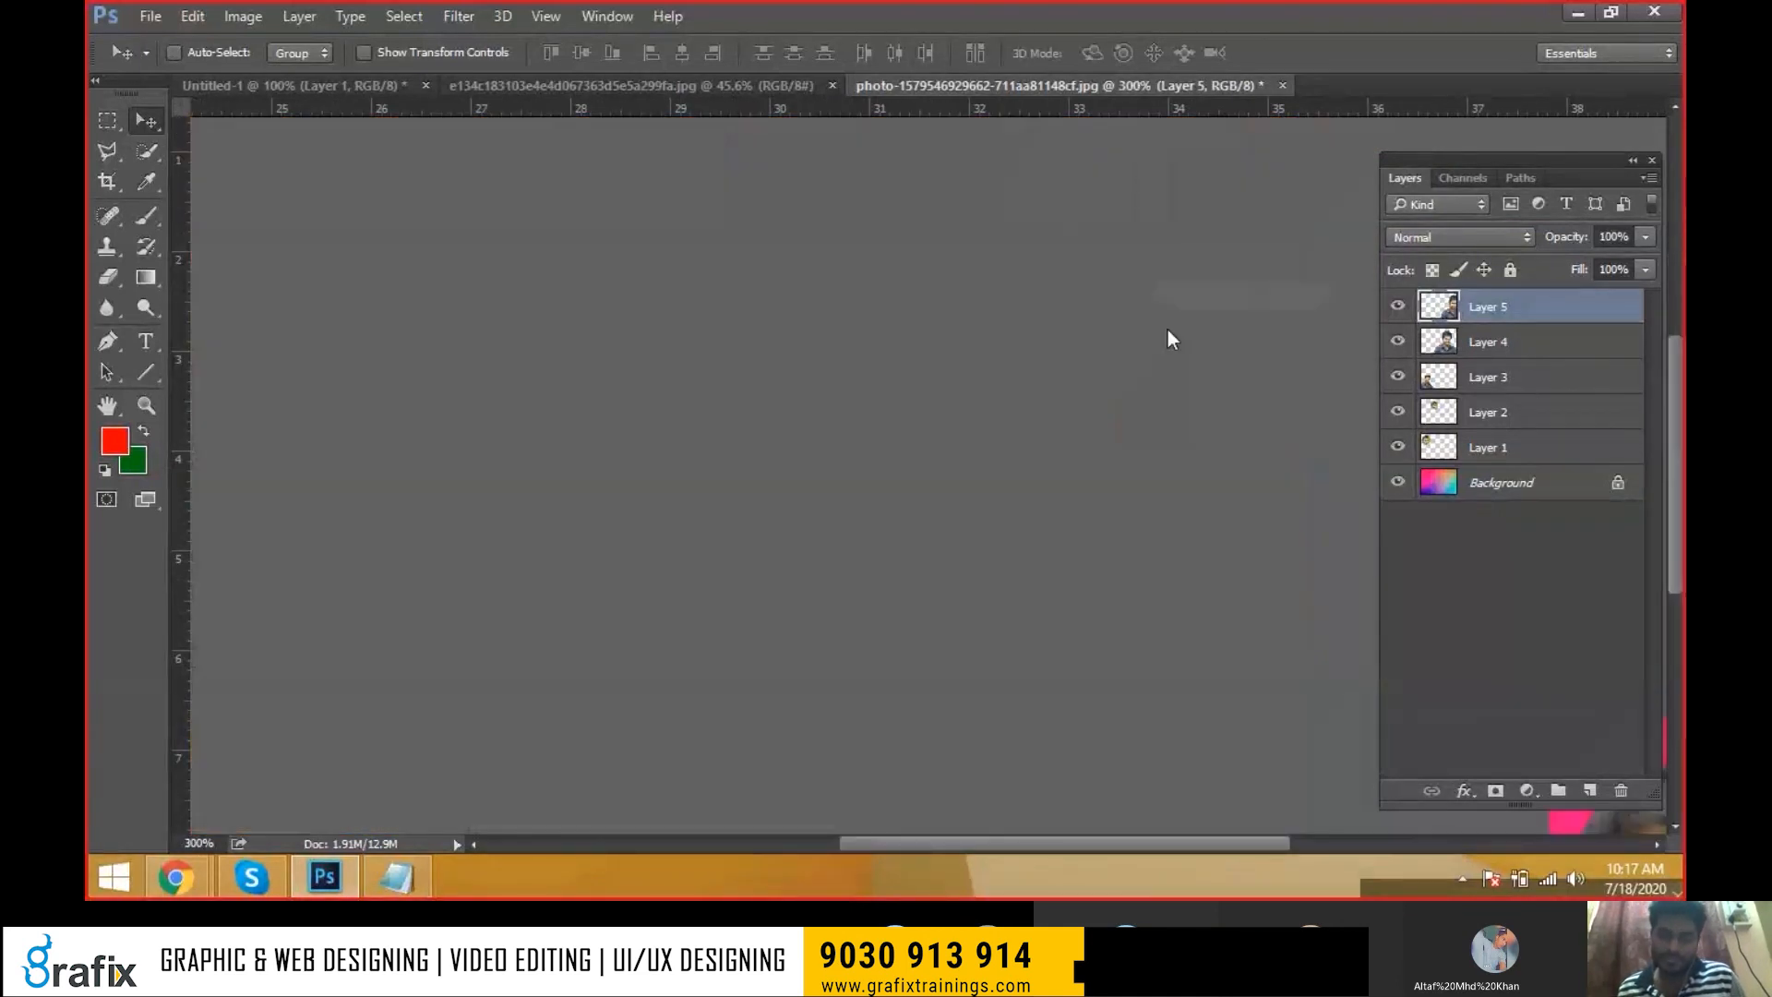
pyautogui.keyDown('ctrl'); pyautogui.click(1168, 335); pyautogui.keyUp('ctrl')
pyautogui.keyDown('ctrl'); pyautogui.keyDown('shift'); pyautogui.click(1297, 364); pyautogui.keyUp('shift'); pyautogui.keyUp('ctrl')
pyautogui.hotkey('ctrl', 't')
pyautogui.moveTo(790, 168); pyautogui.dragTo(1092, 415)
pyautogui.press('Return')
pyautogui.moveTo(1217, 652); pyautogui.dragTo(1050, 360)
pyautogui.press('Tab')
pyautogui.rightClick(1129, 247)
pyautogui.click(1136, 254)
pyautogui.moveTo(1132, 251); pyautogui.dragTo(1274, 263)
# Examine the feathered cut-out's hair edges up close and view the whole gradient composition
pyautogui.keyDown('ctrl'); pyautogui.click(1160, 182); pyautogui.keyUp('ctrl')
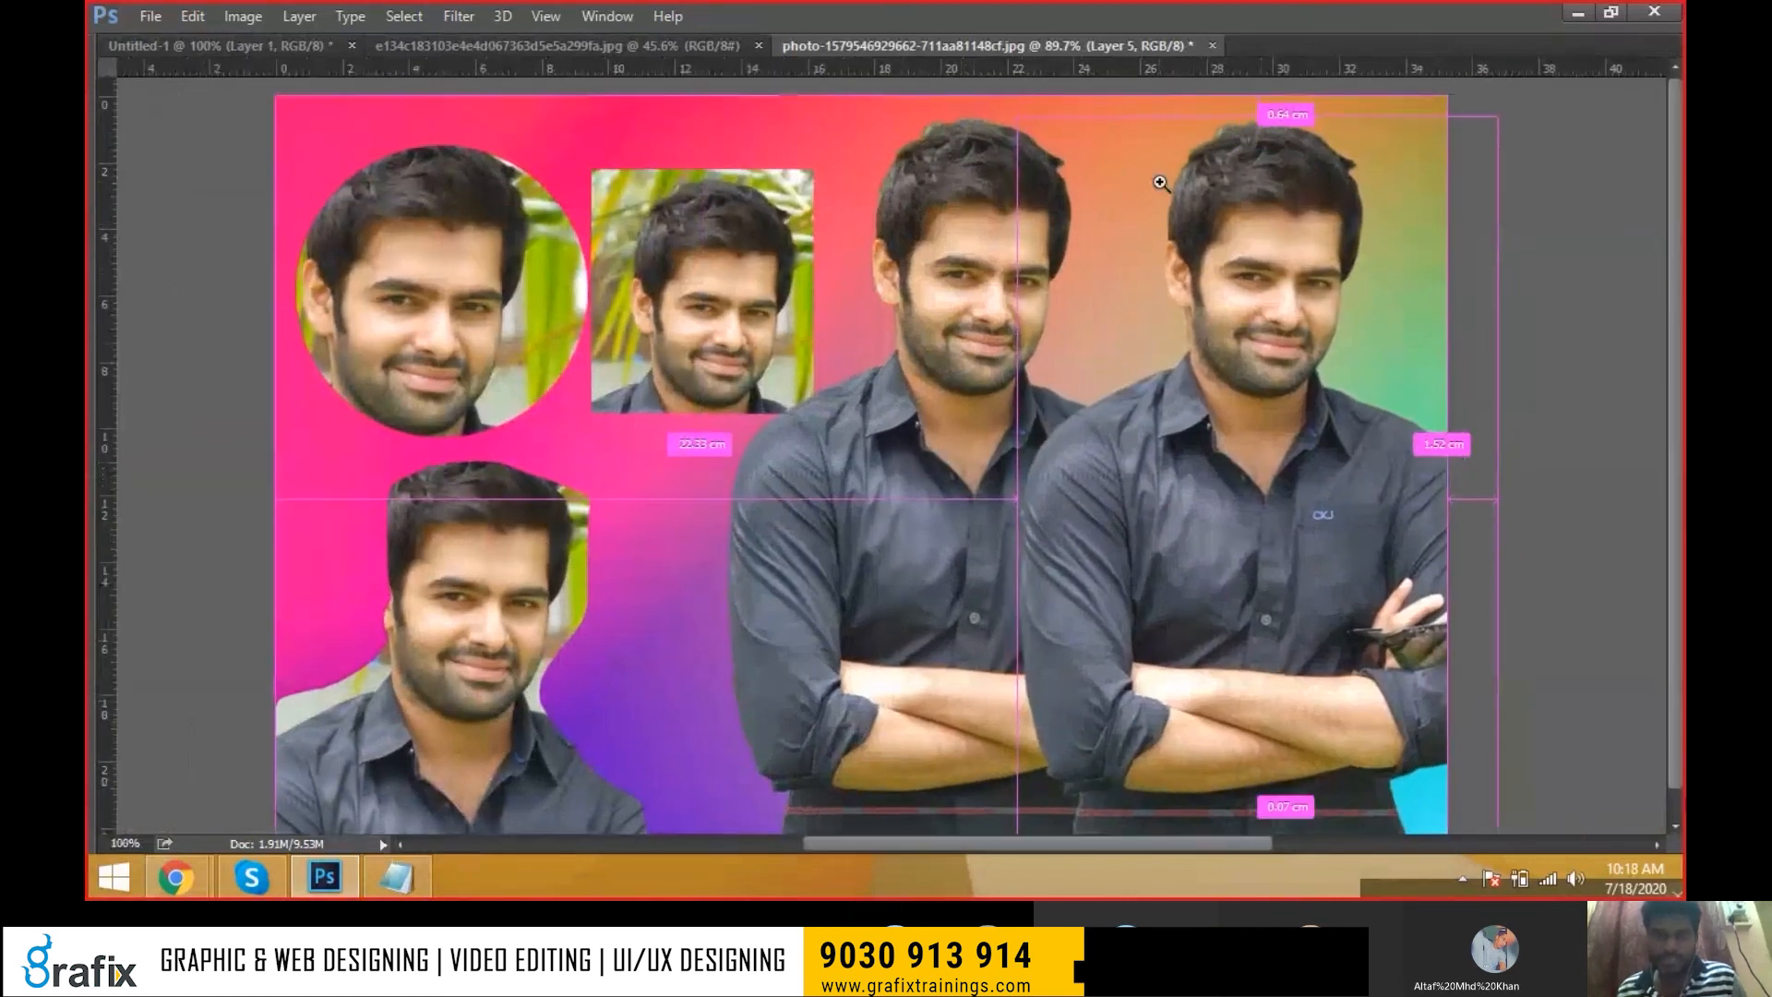
pyautogui.keyDown('ctrl'); pyautogui.click(1160, 182); pyautogui.keyUp('ctrl')
pyautogui.keyDown('ctrl'); pyautogui.click(1191, 178); pyautogui.keyUp('ctrl')
pyautogui.moveTo(1232, 173); pyautogui.dragTo(821, 323)
pyautogui.keyDown('ctrl'); pyautogui.click(1307, 390); pyautogui.keyUp('ctrl')
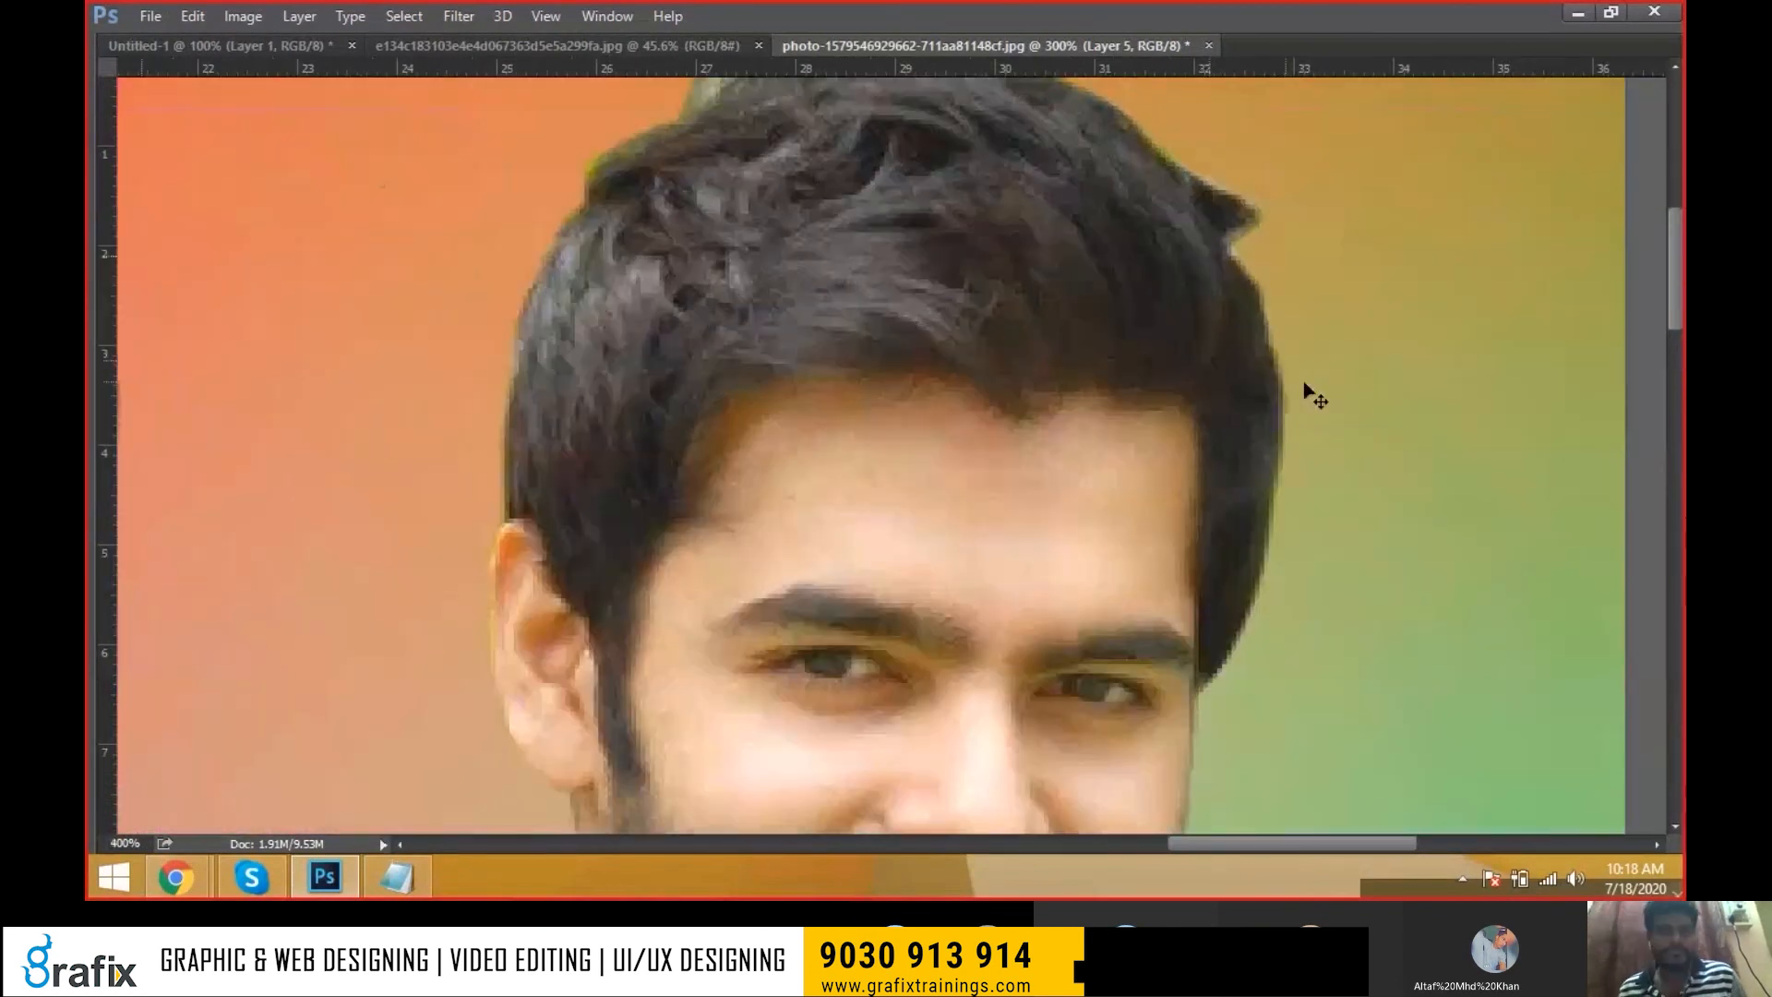
pyautogui.rightClick(1176, 371)
pyautogui.click(1219, 386)
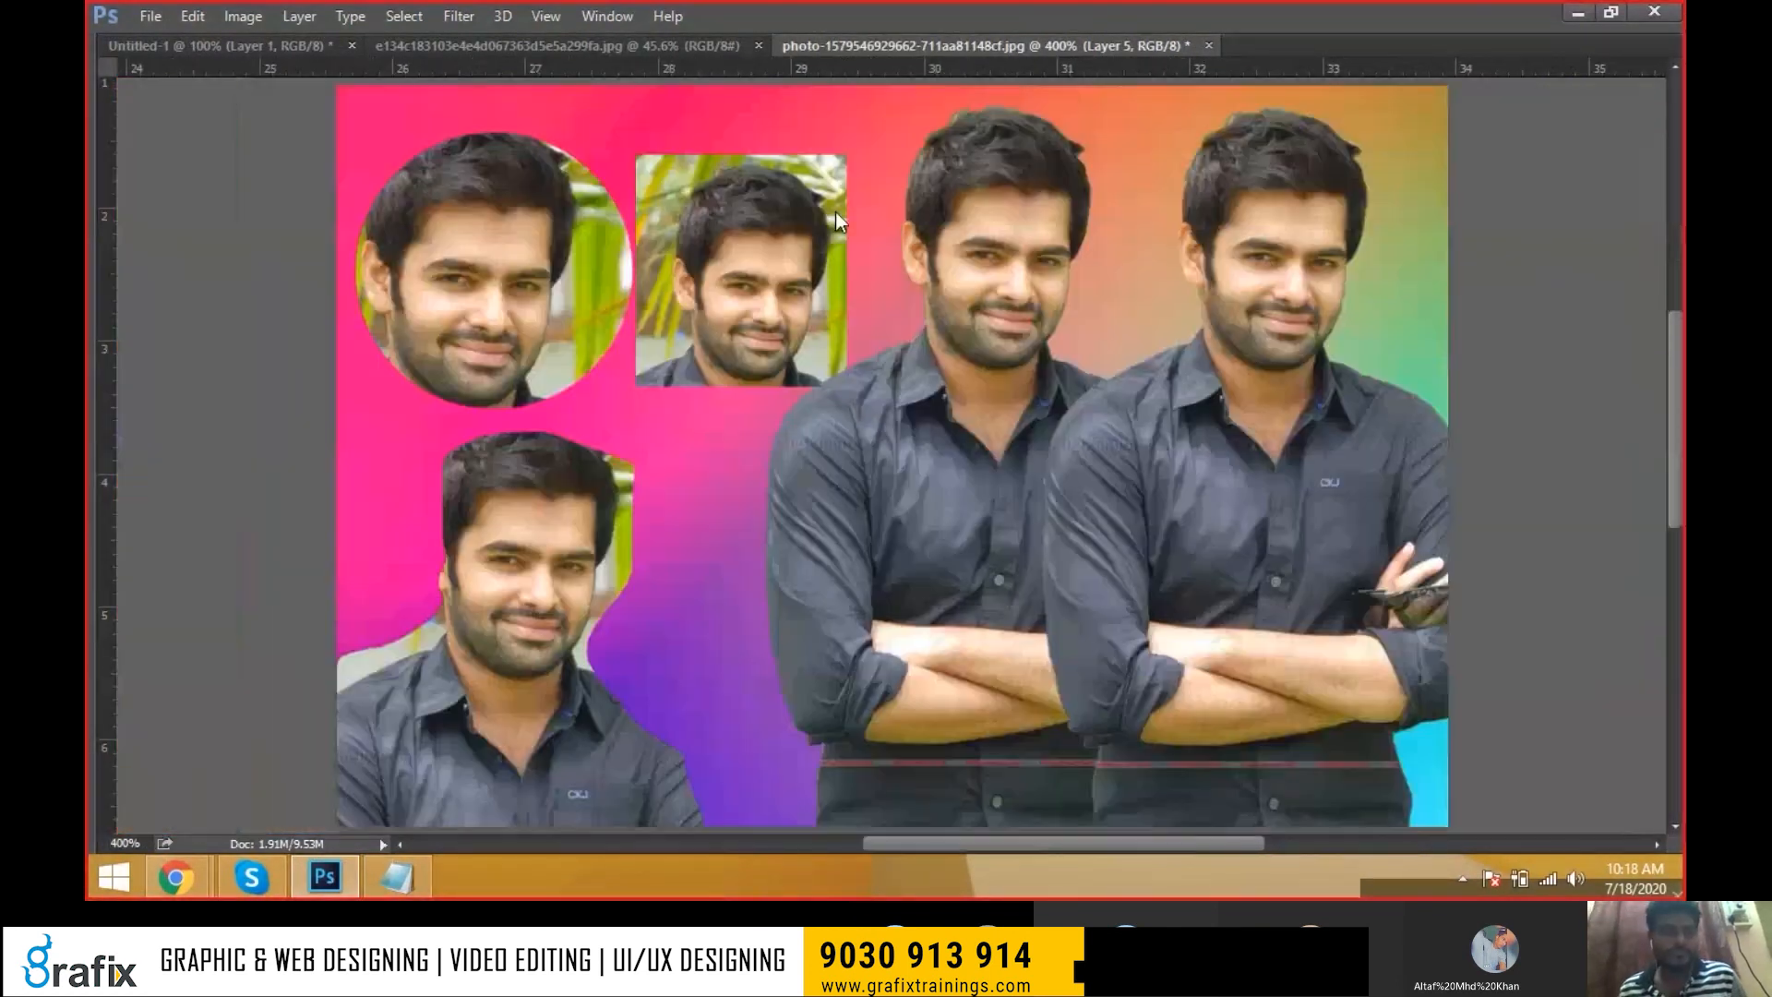
# Return to the actor's source photo, restore the hidden panels and clear the selection around the figure
pyautogui.click(656, 41)
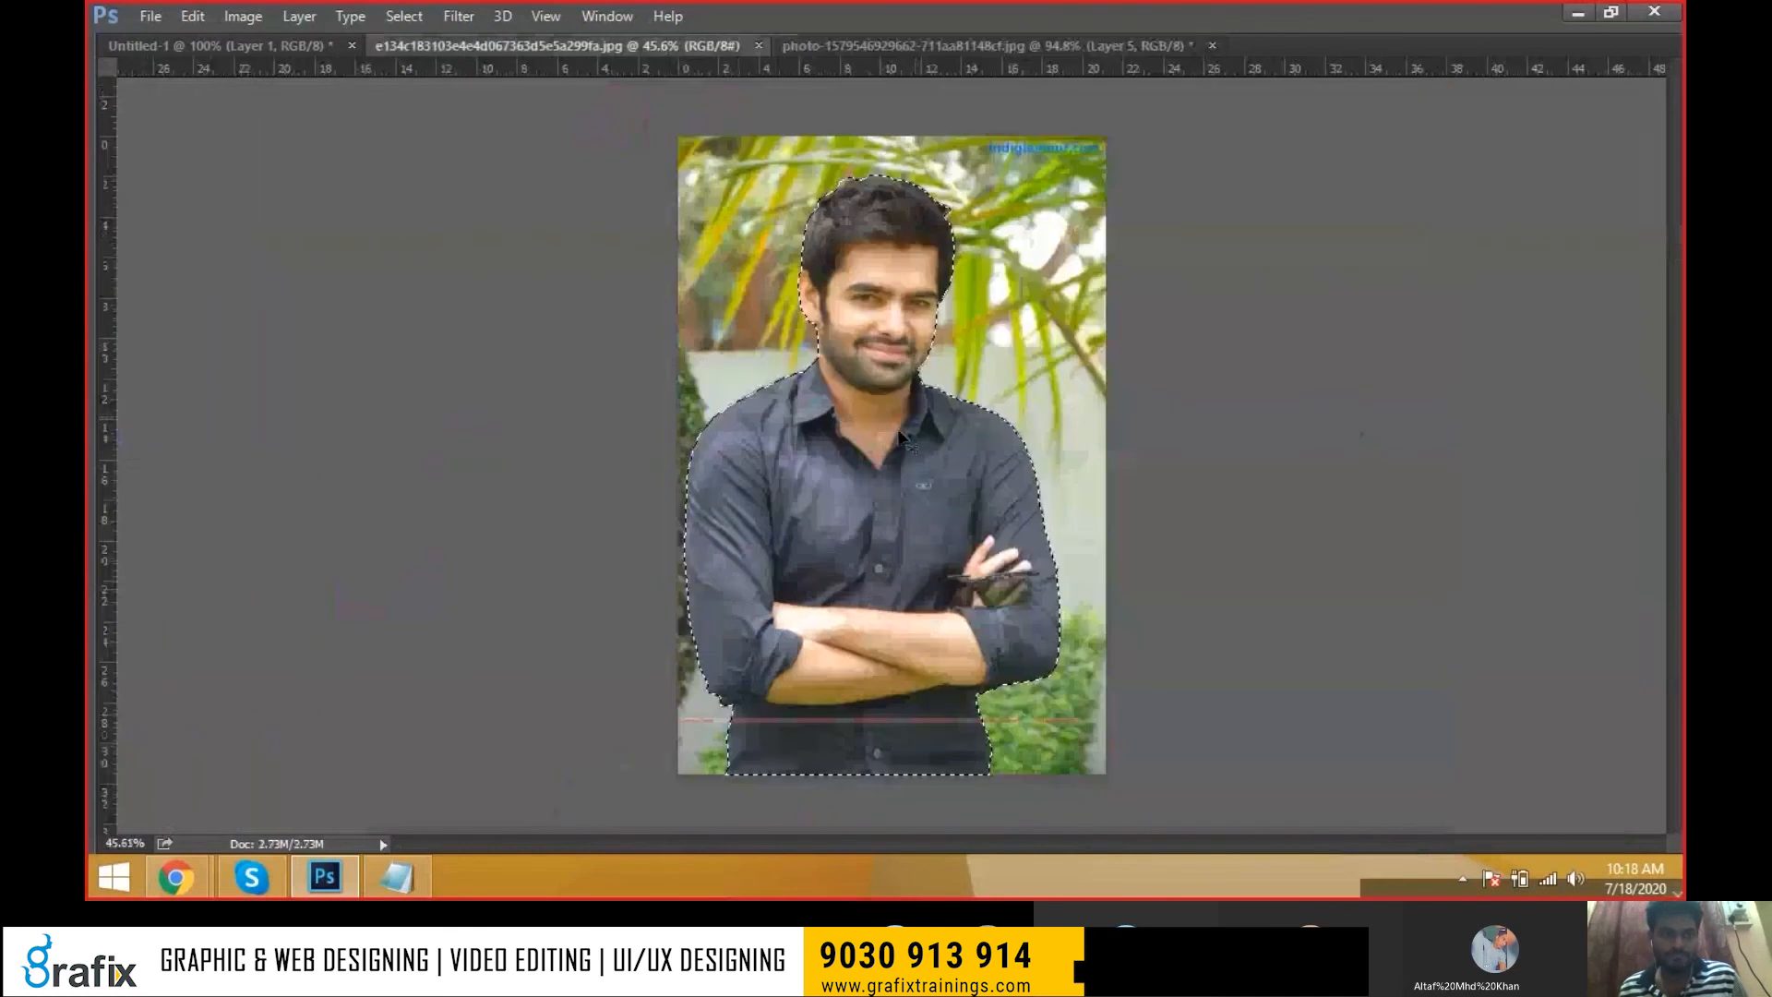
pyautogui.press('Tab')
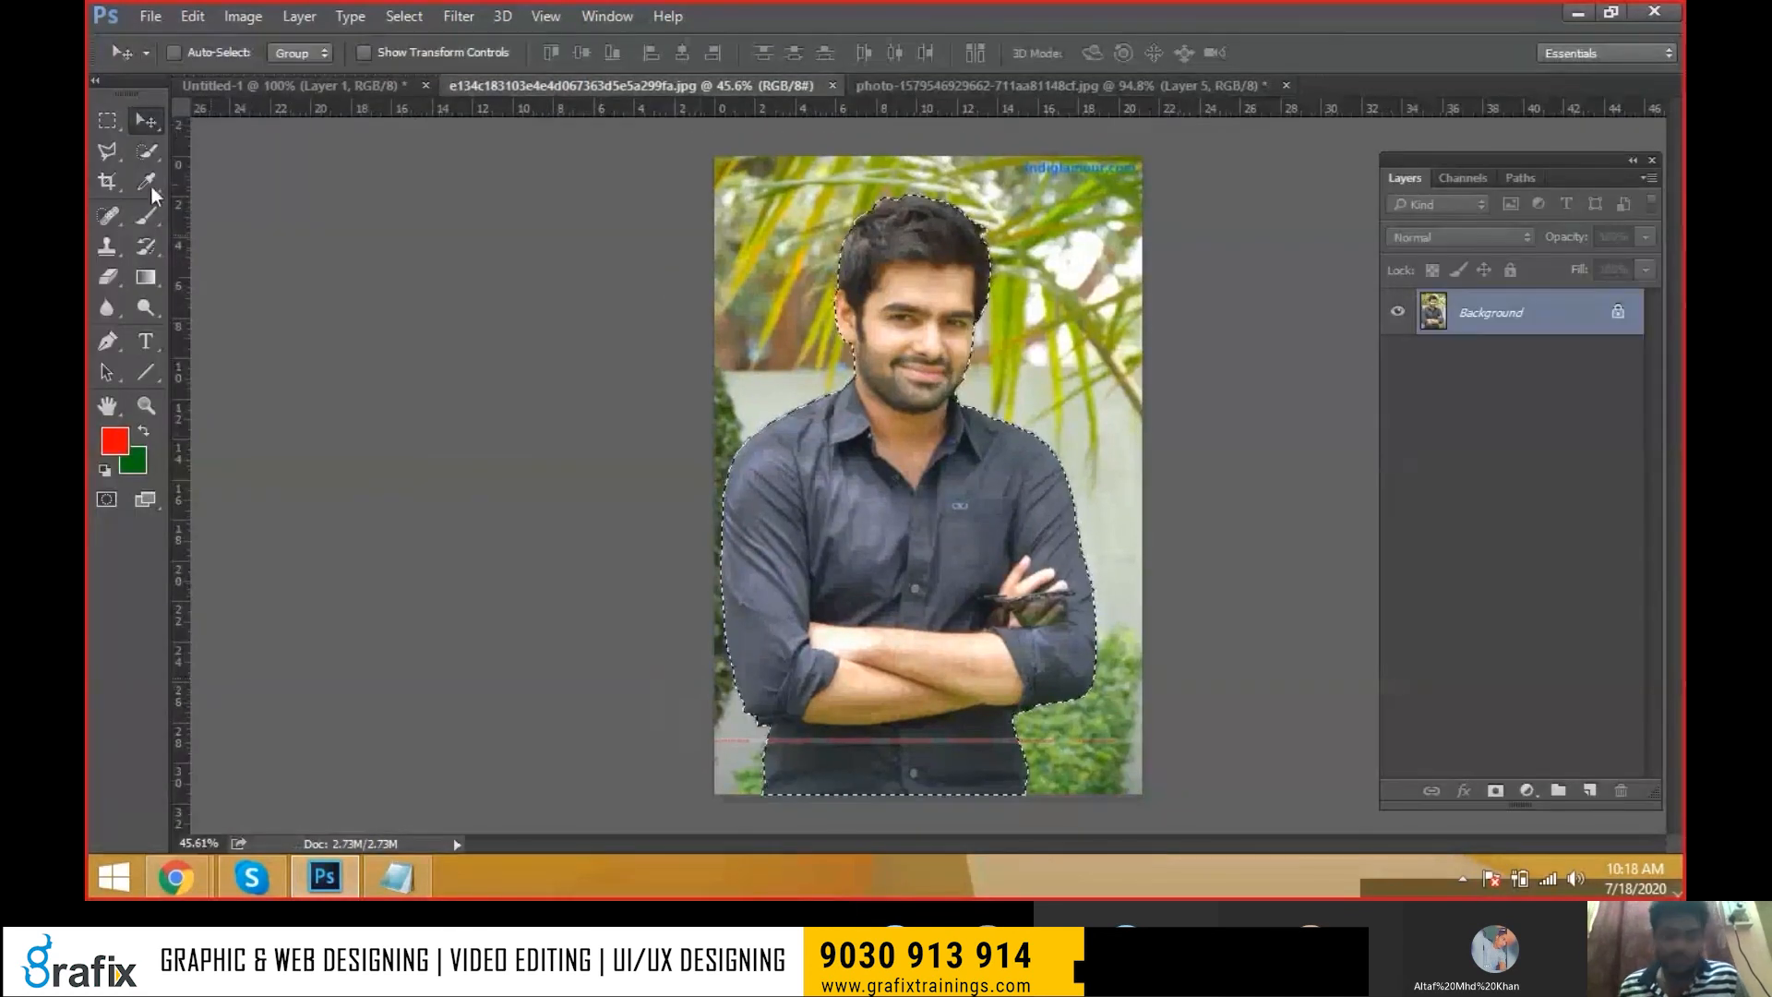
pyautogui.click(115, 150)
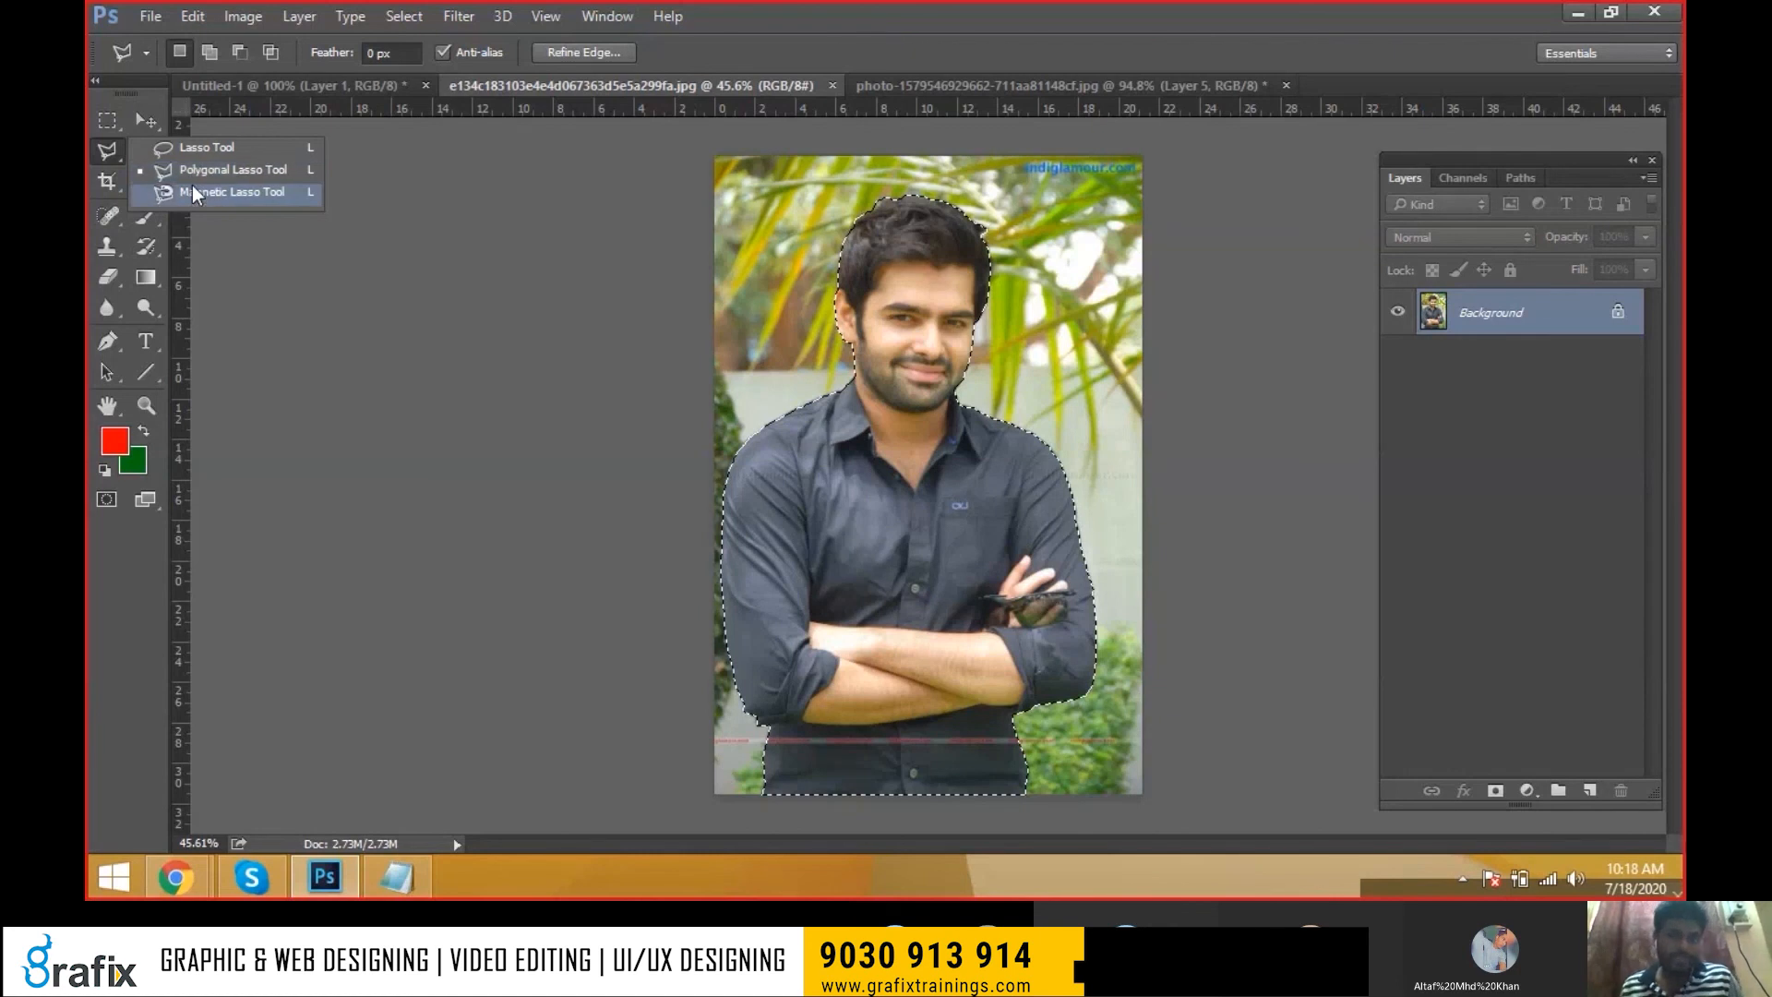
pyautogui.click(192, 190)
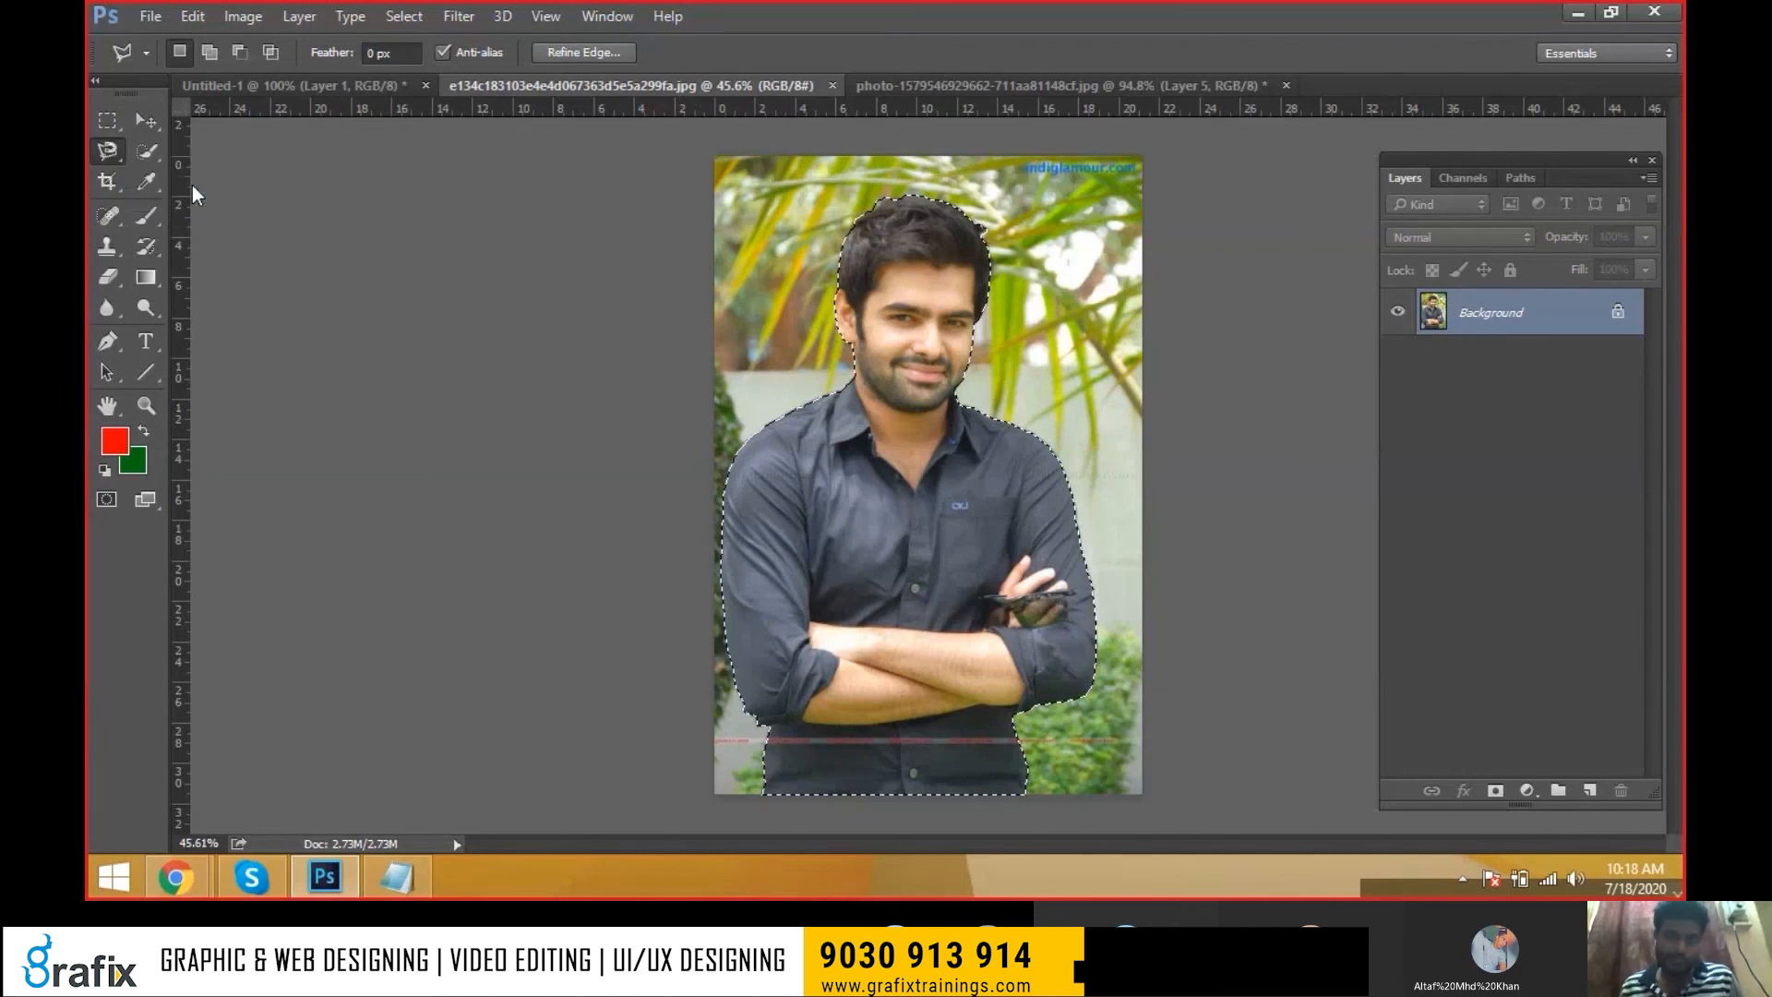
pyautogui.click(143, 118)
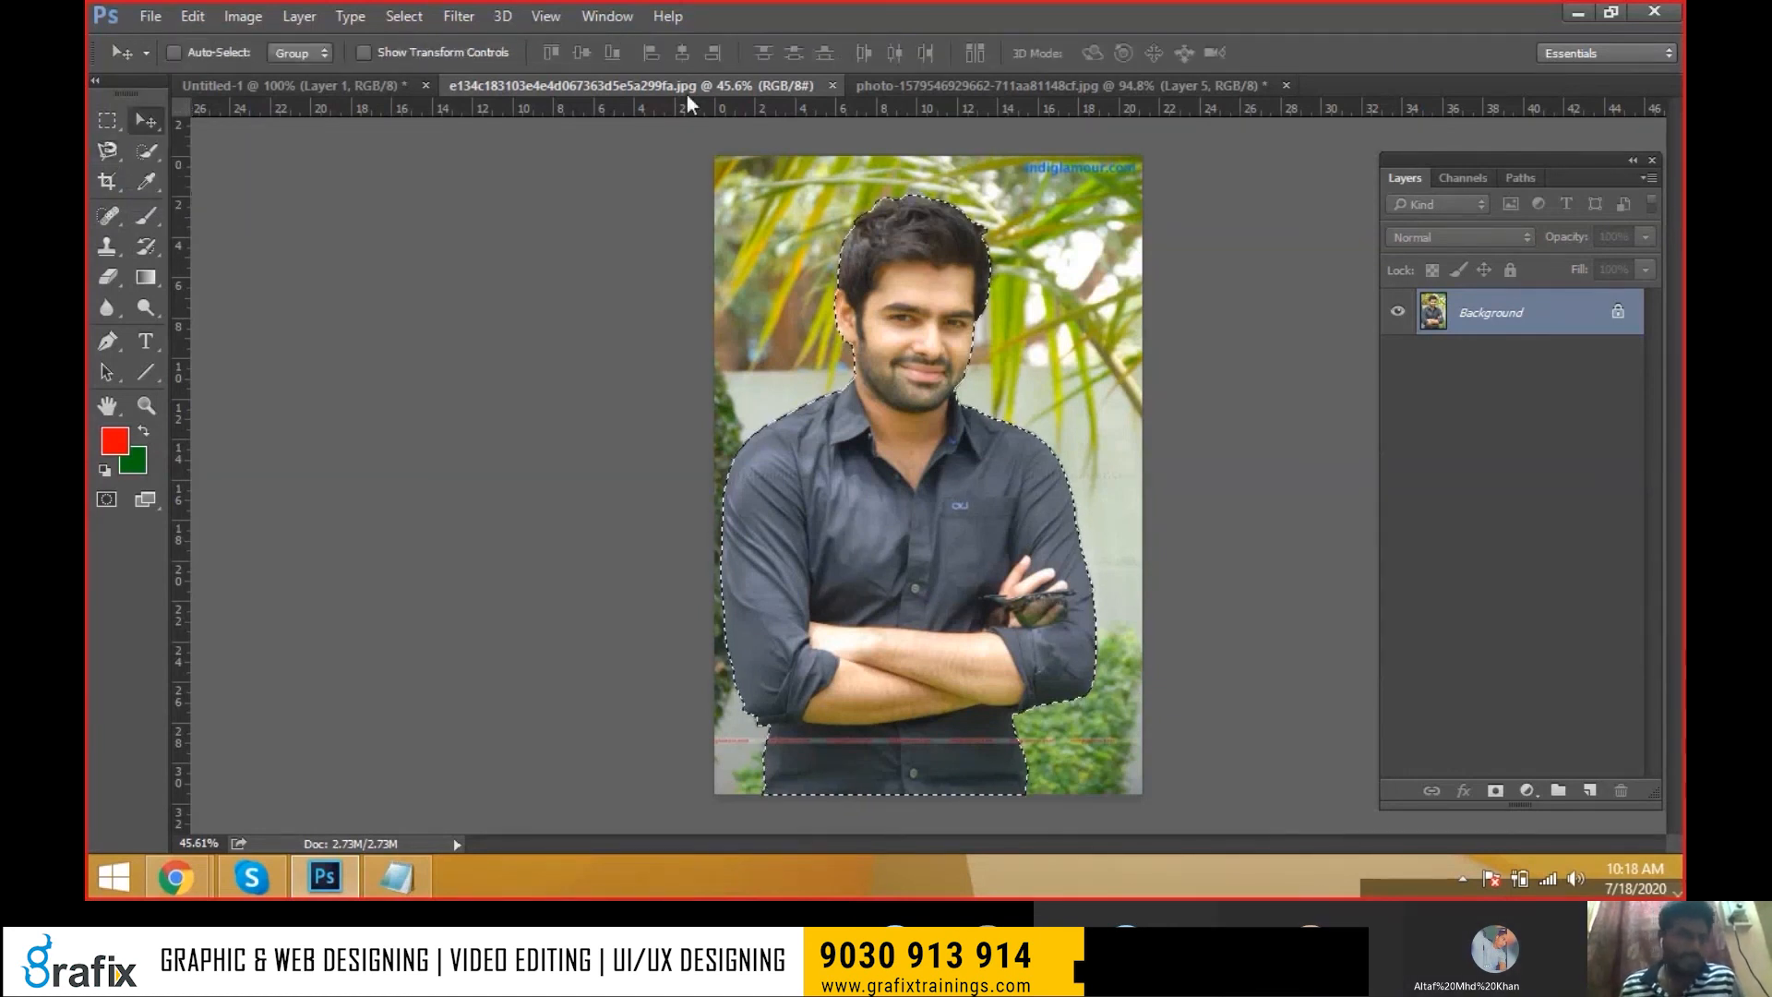
pyautogui.click(346, 86)
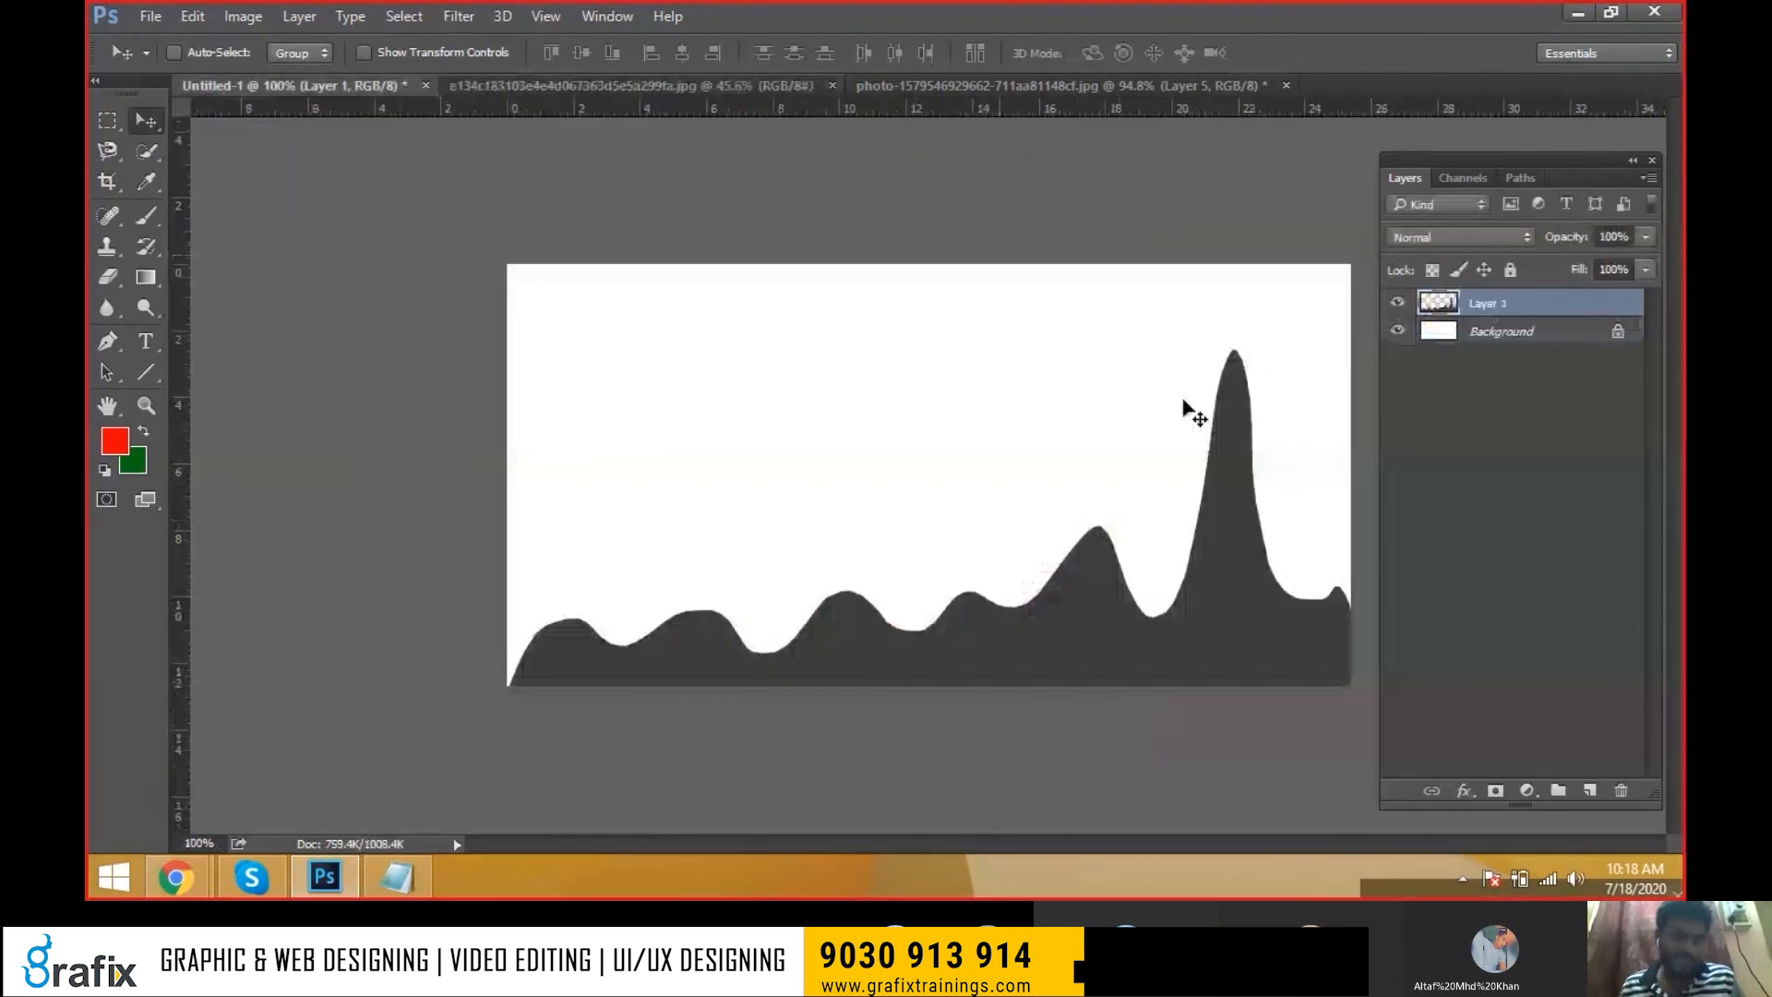
pyautogui.click(729, 86)
pyautogui.scroll(1, 850, 554)
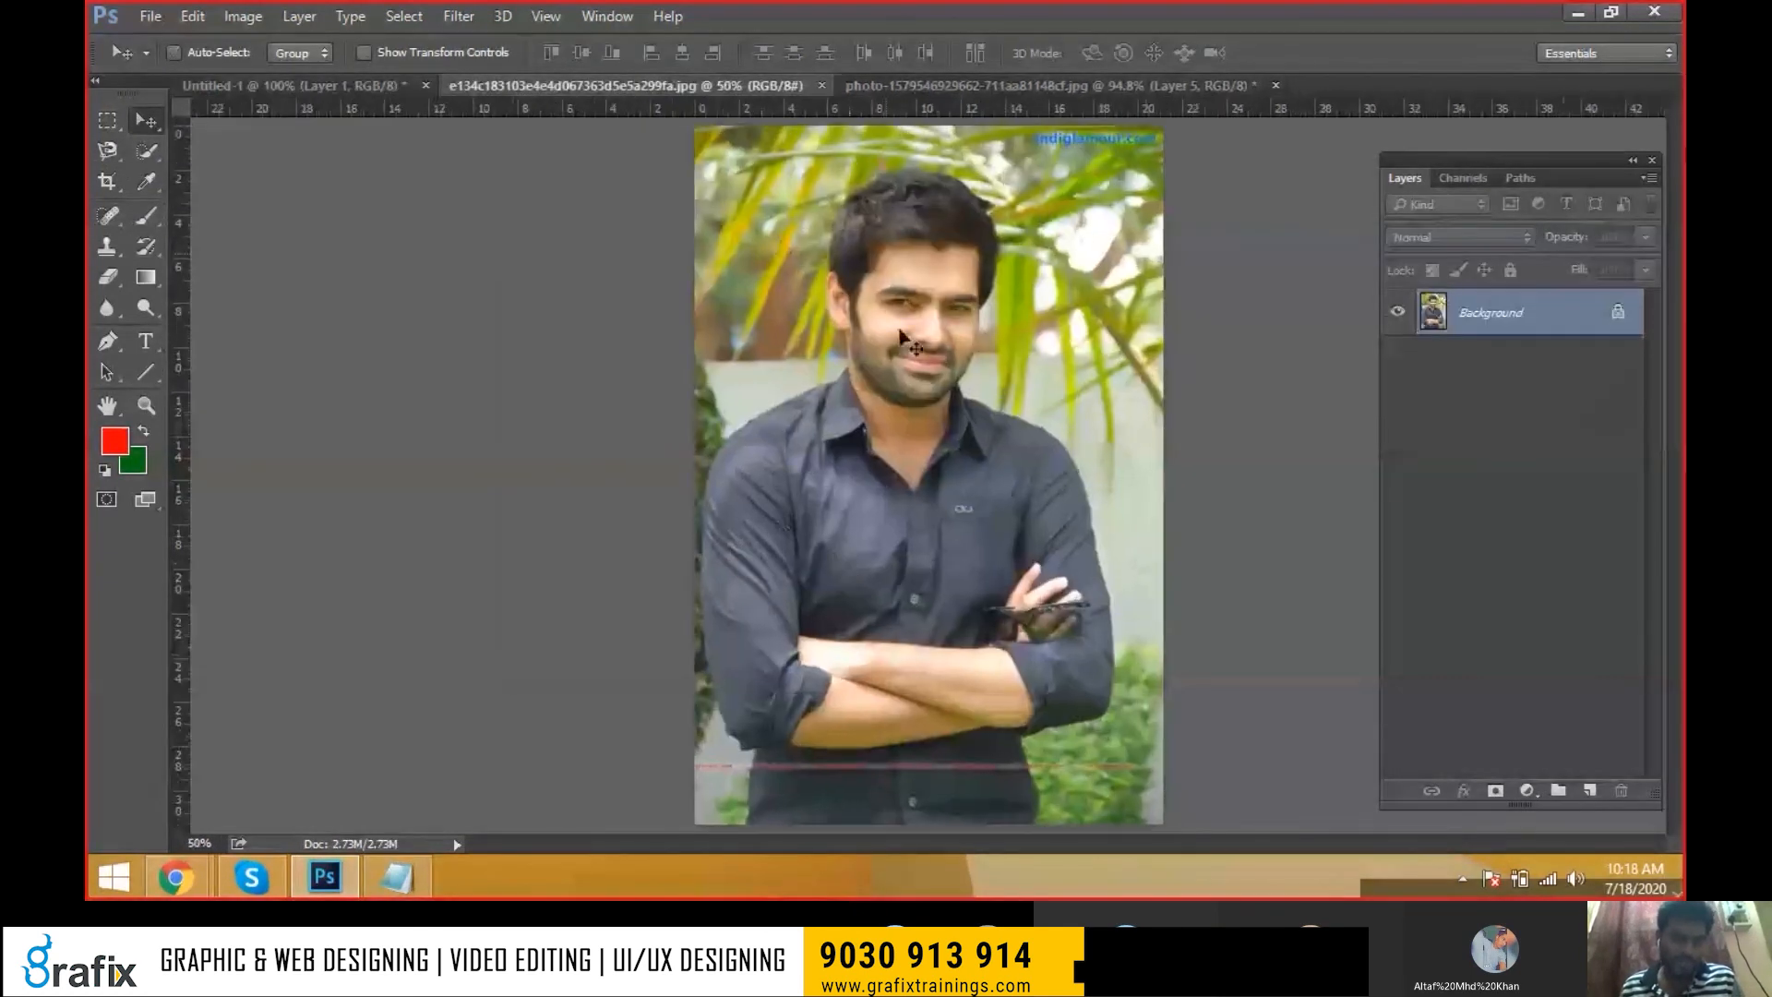
pyautogui.keyDown('ctrl'); pyautogui.click(832, 628); pyautogui.keyUp('ctrl')
pyautogui.click(832, 629)
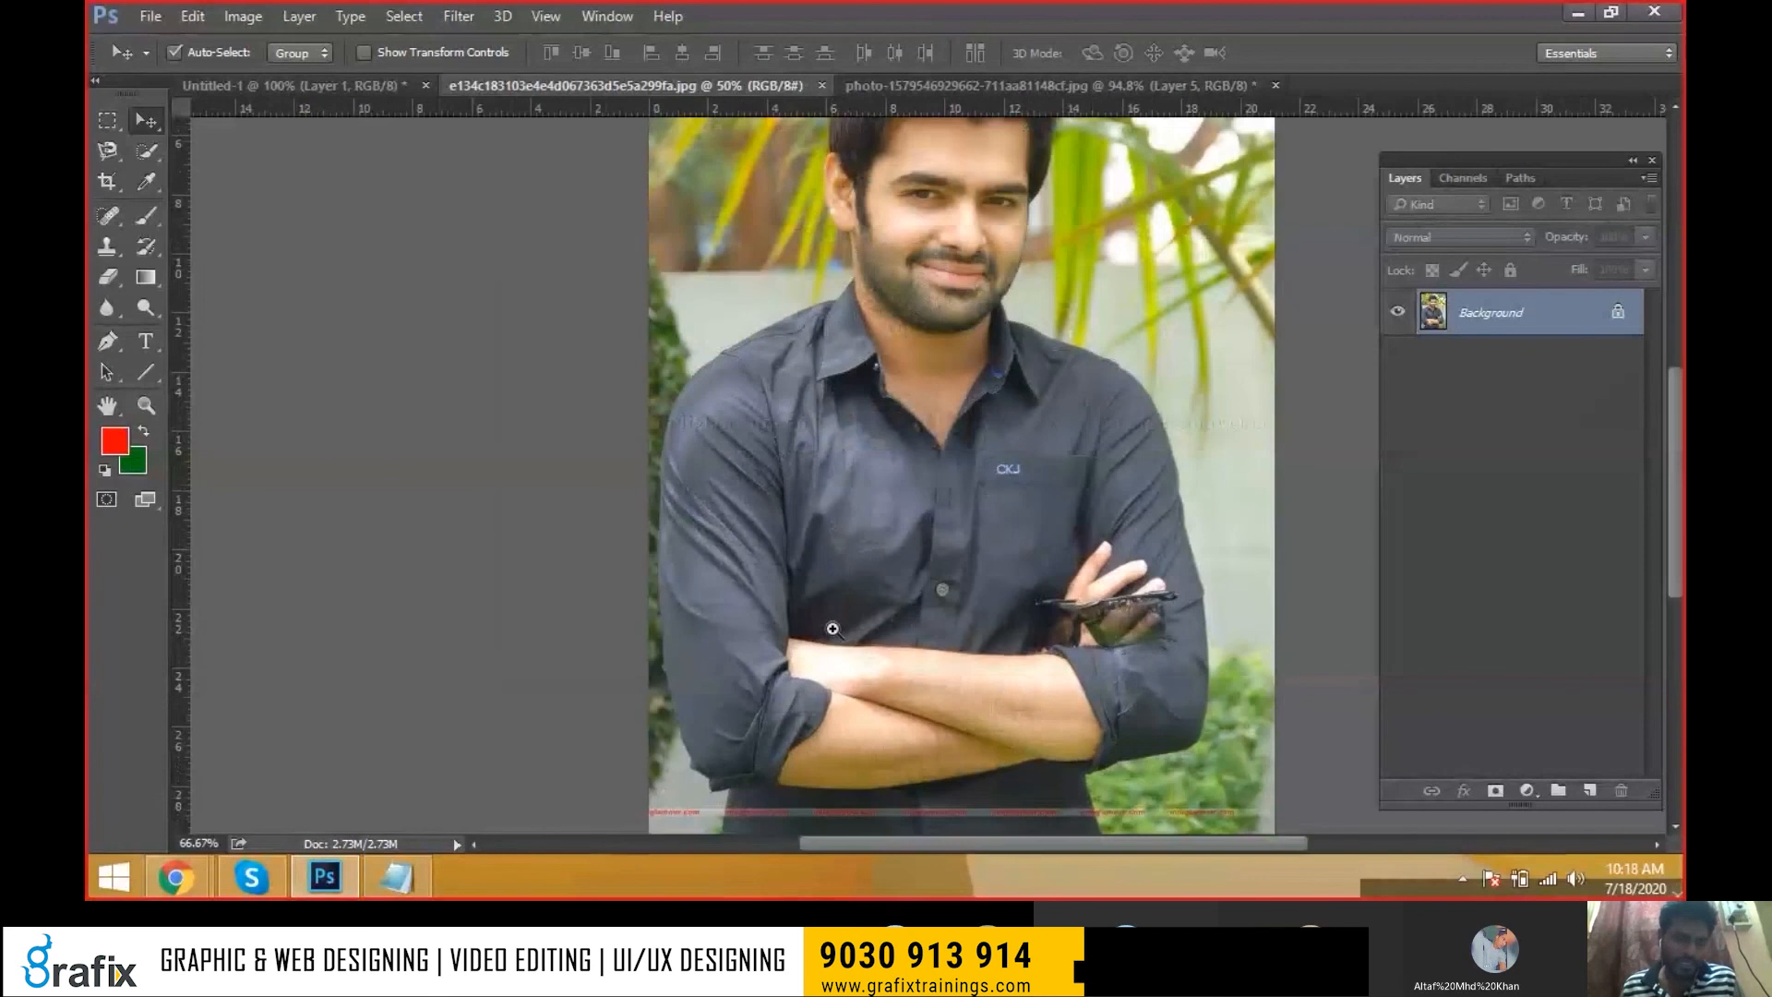
# Trace the actor's arms, shoulders and head with the Magnetic Lasso, closing the outline along the photo's lower edge
pyautogui.moveTo(107, 150); pyautogui.dragTo(194, 189)
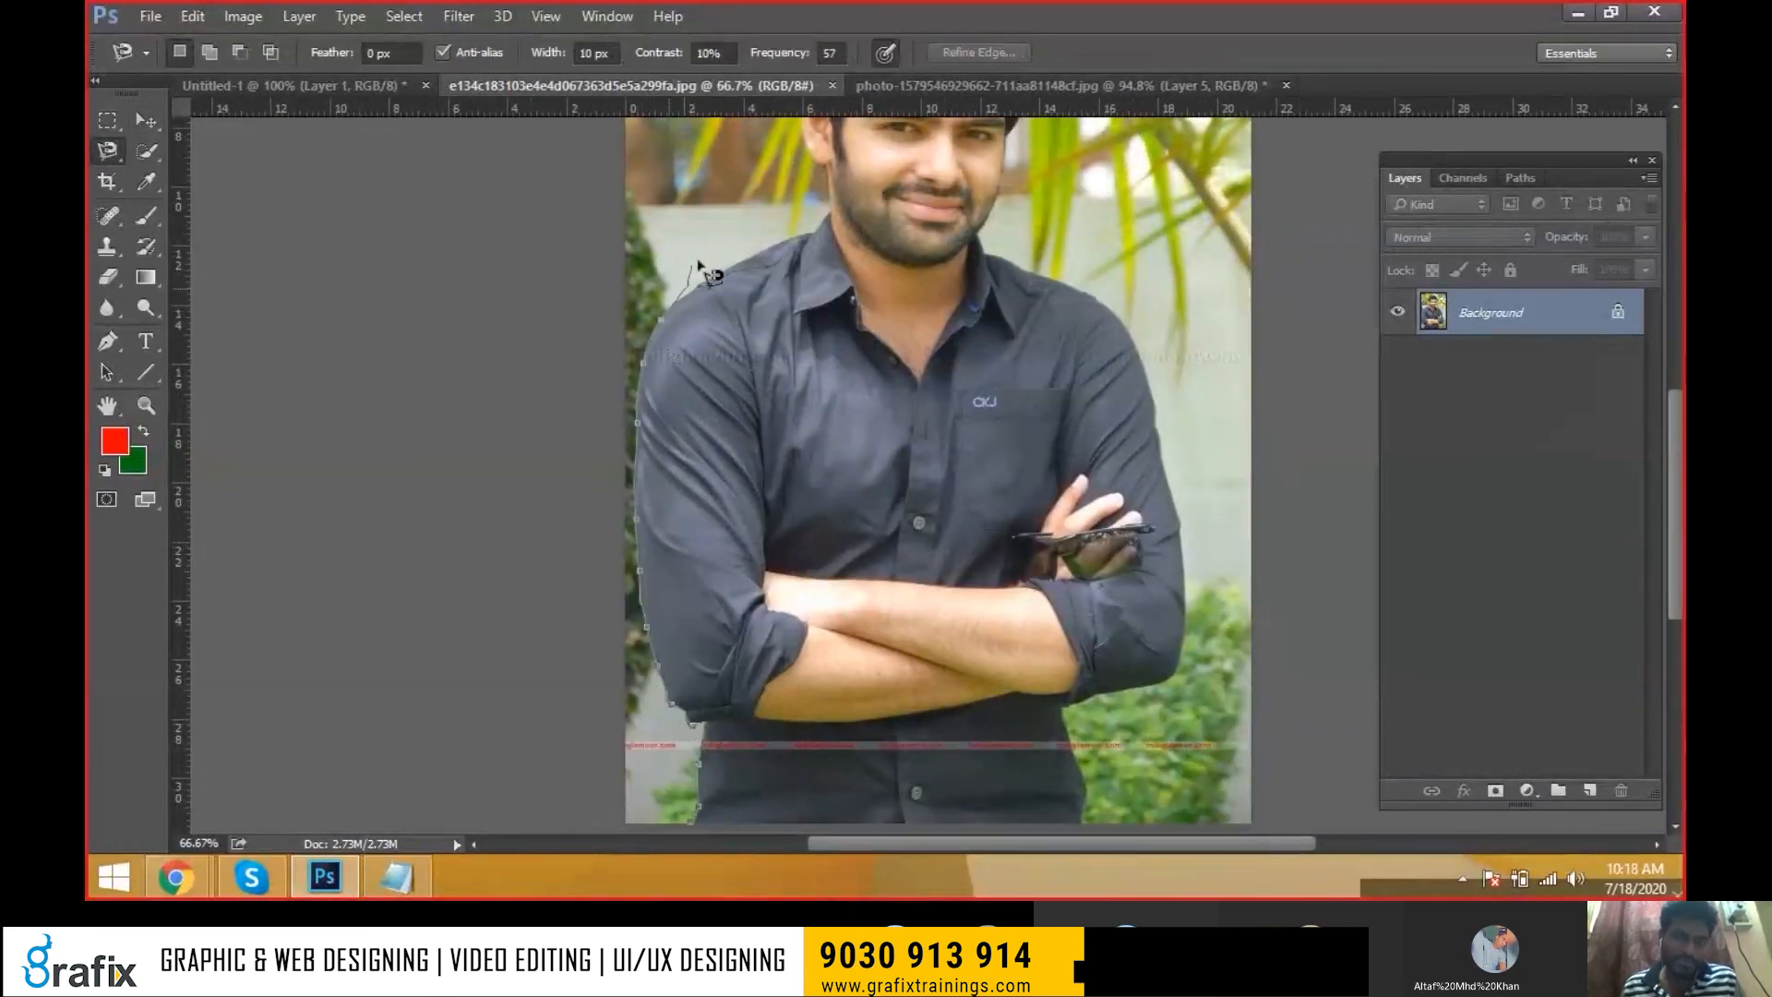
pyautogui.press('space')
pyautogui.moveTo(833, 220); pyautogui.dragTo(861, 375)
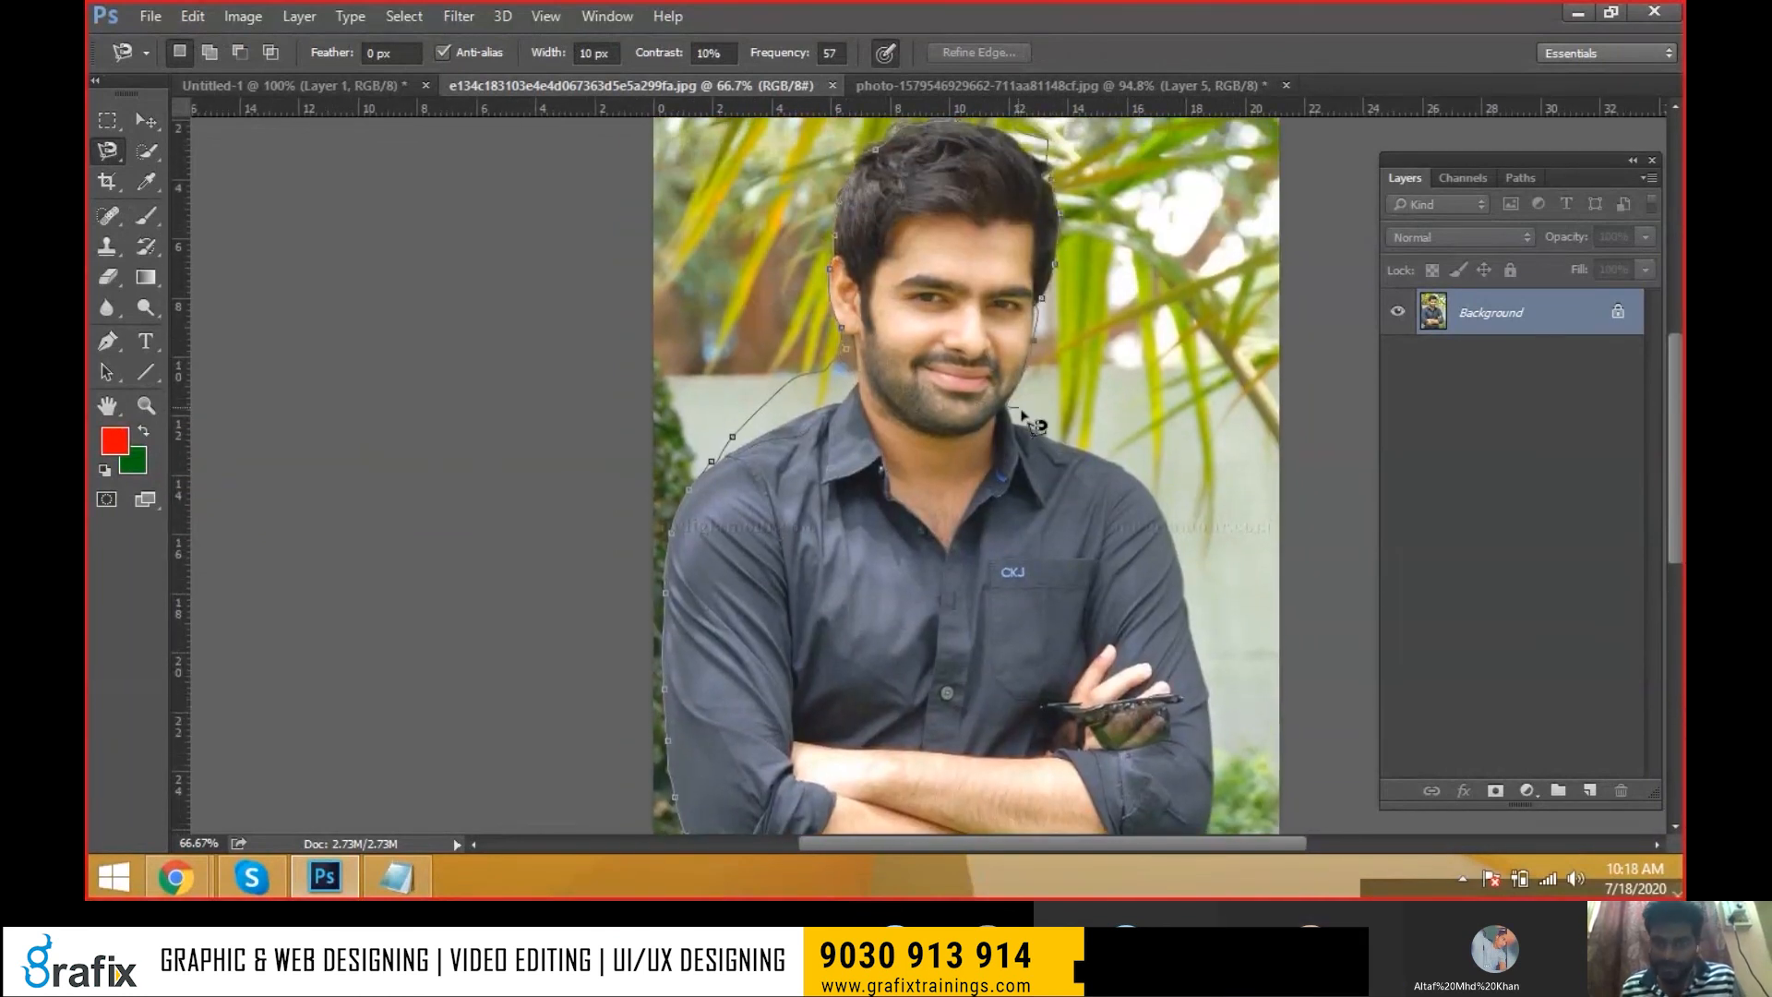
pyautogui.press('space')
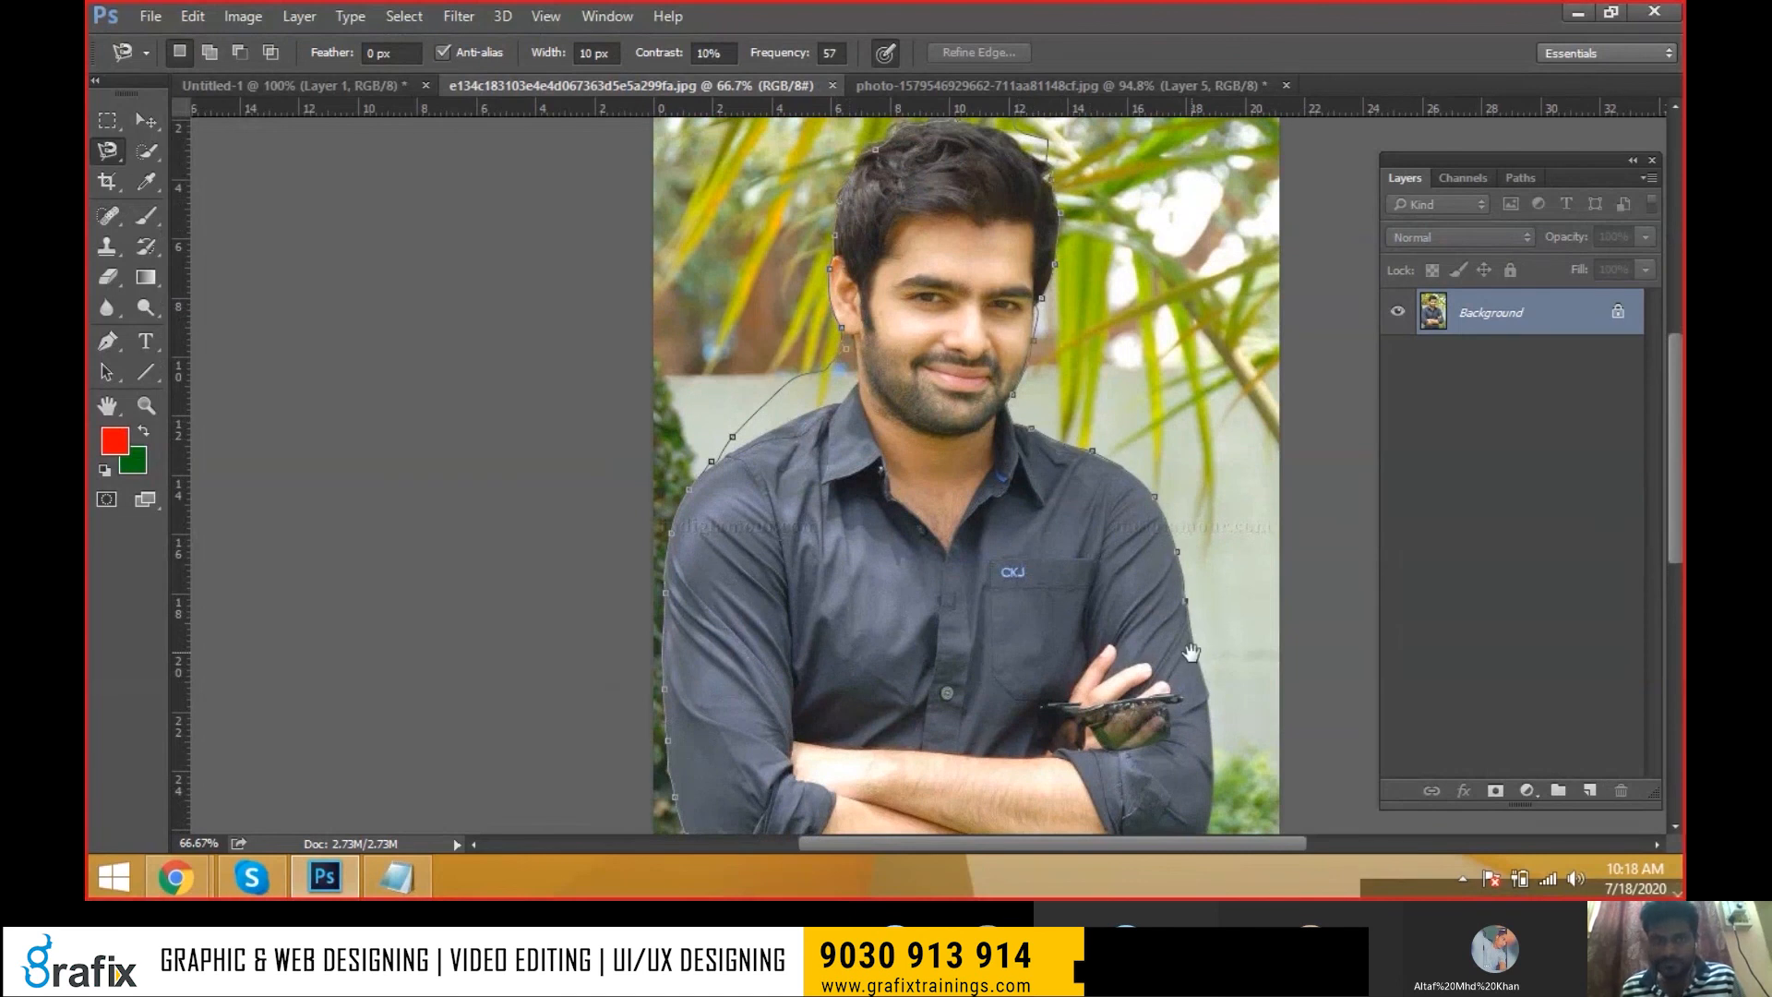
pyautogui.moveTo(1171, 589); pyautogui.dragTo(1113, 379)
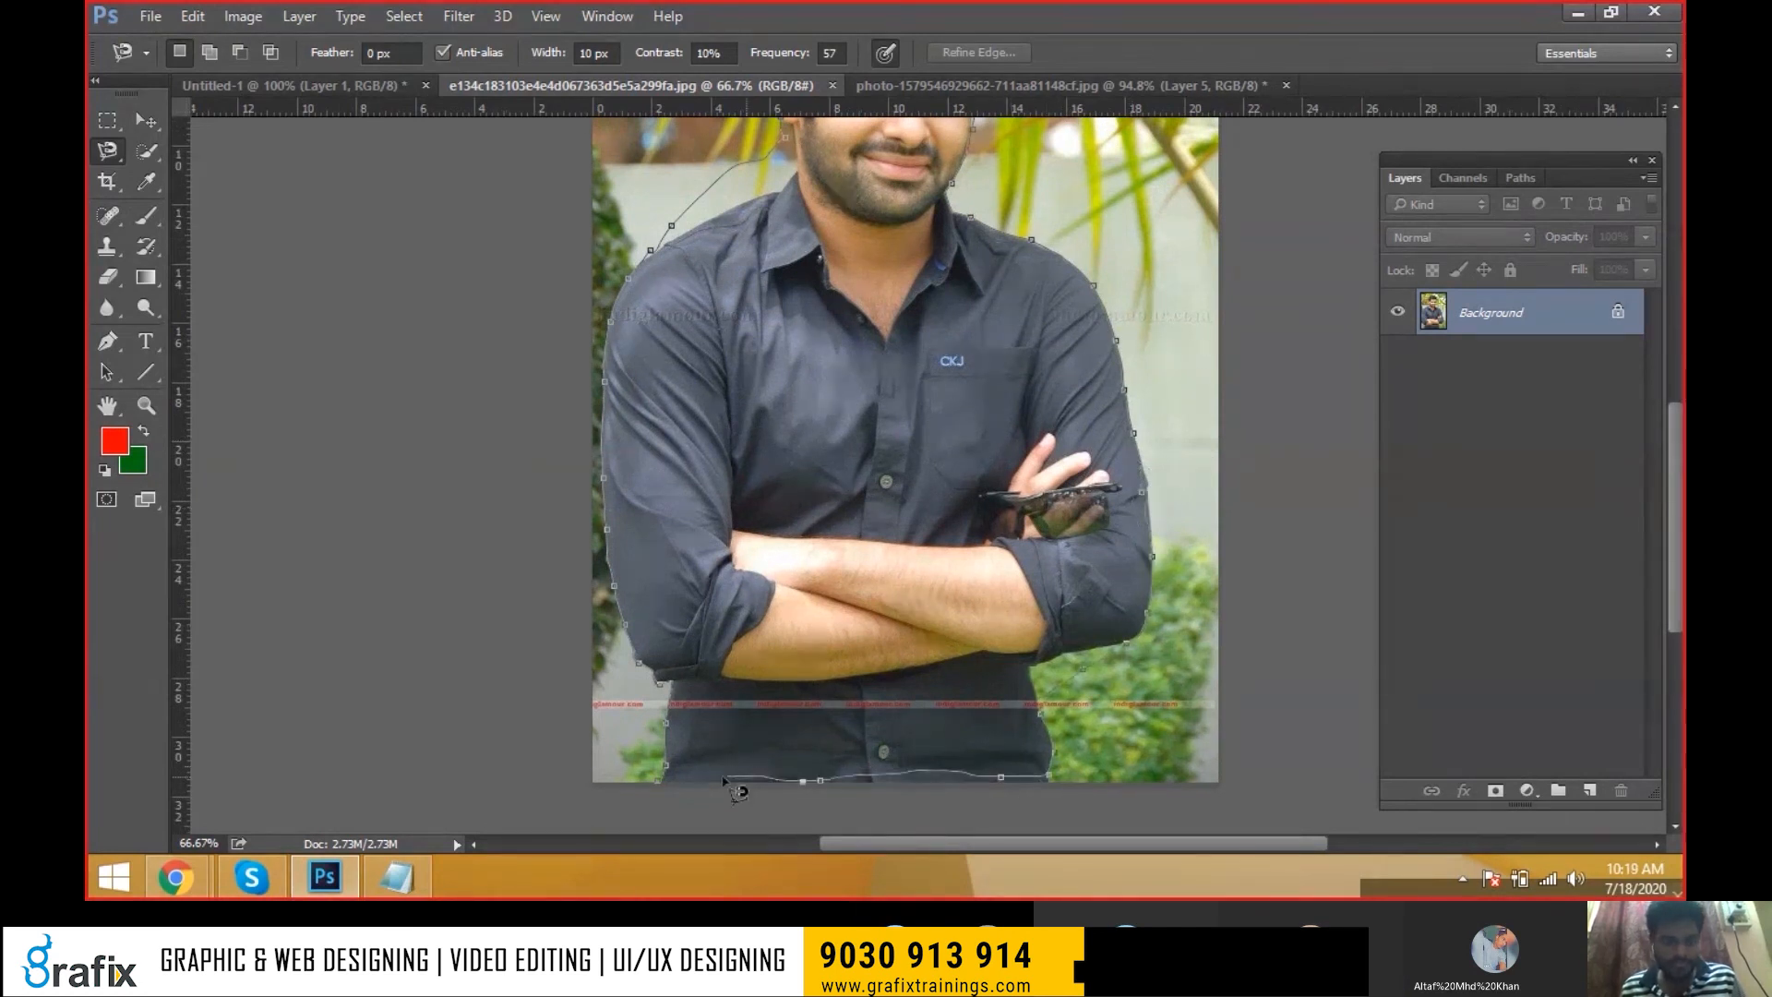
pyautogui.click(669, 783)
pyautogui.moveTo(797, 295); pyautogui.dragTo(790, 438)
pyautogui.moveTo(818, 279); pyautogui.dragTo(769, 536)
pyautogui.keyDown('ctrl'); pyautogui.click(702, 403); pyautogui.keyUp('ctrl')
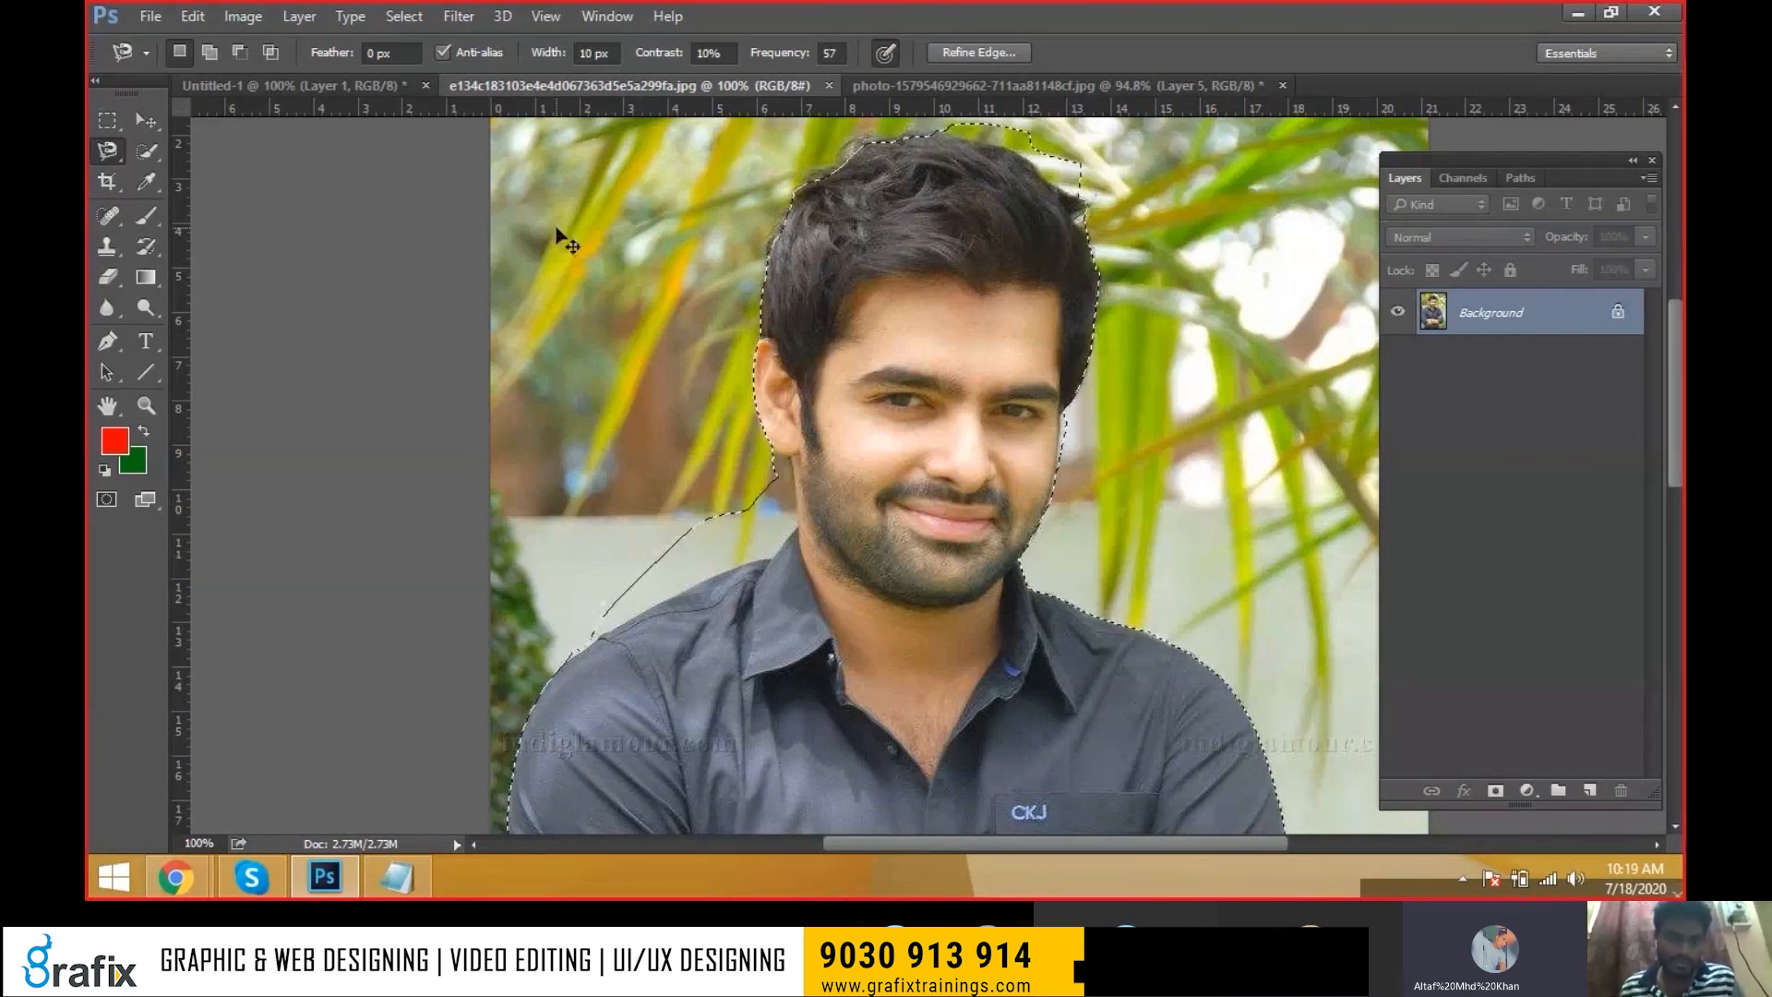
# Open the portrait image ht_jeff_cavill_dm_130529_wmain.jpg
pyautogui.hotkey('ctrl', 'o')
pyautogui.moveTo(870, 241); pyautogui.dragTo(872, 320)
pyautogui.doubleClick(796, 349)
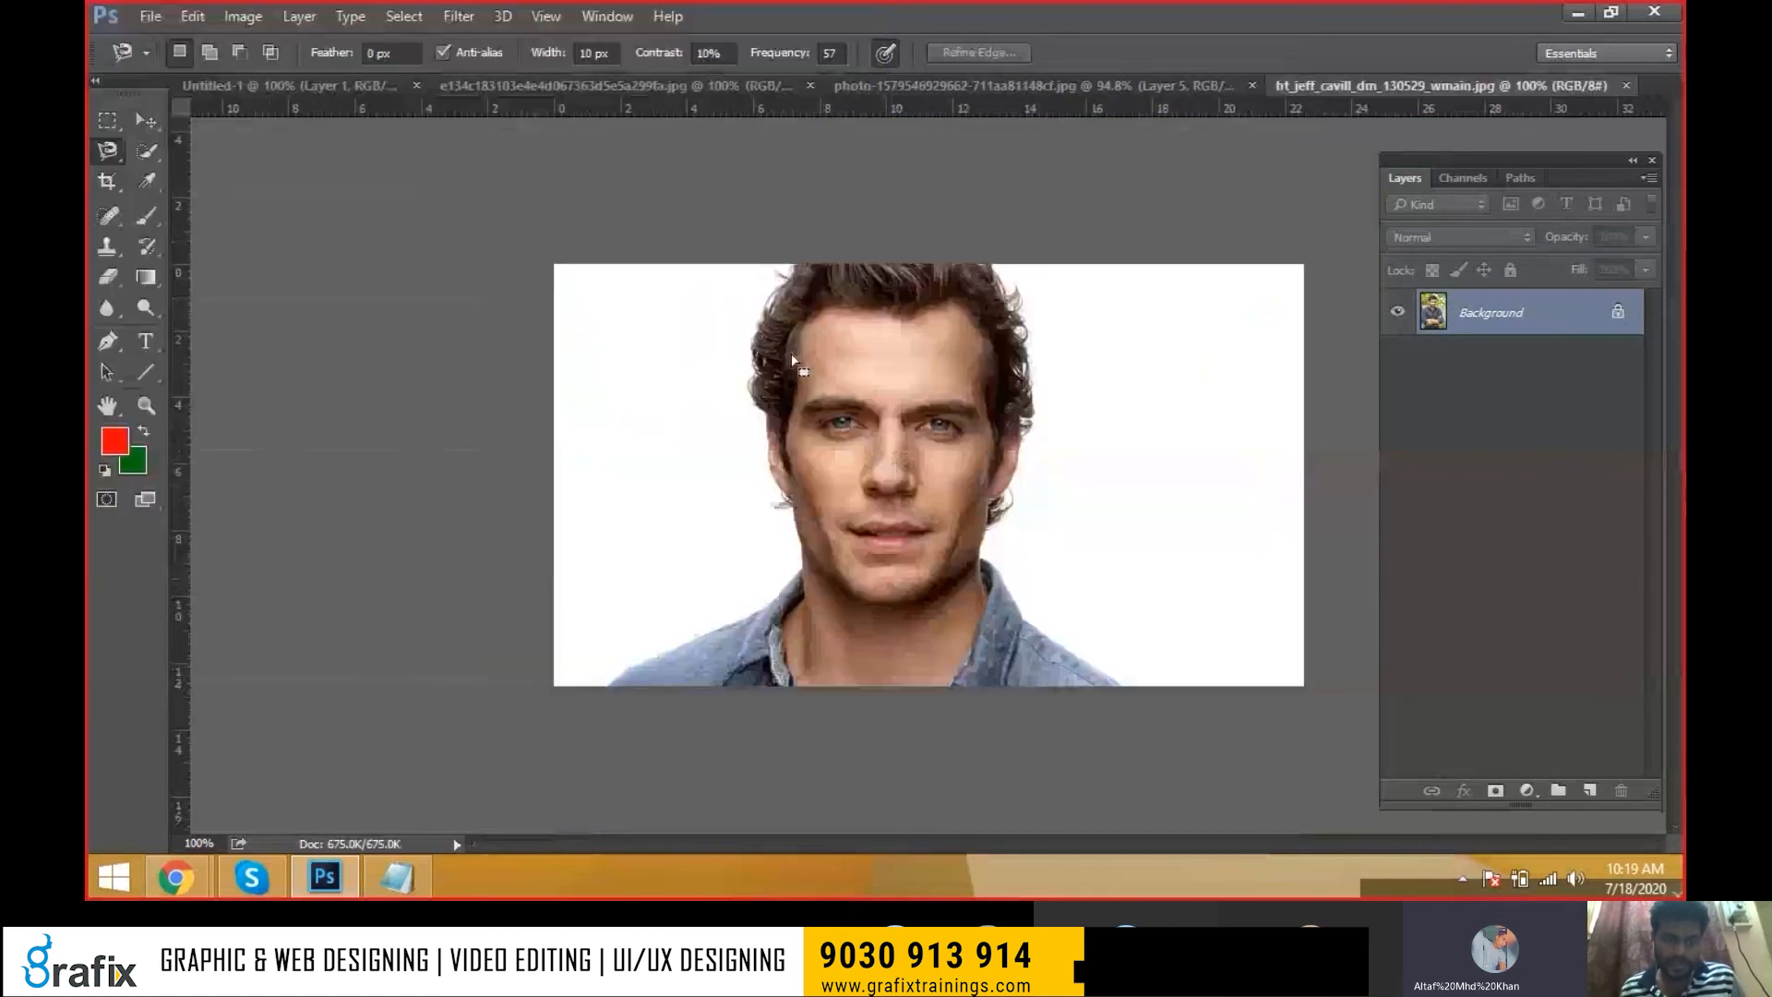
# Select the man in the white-background portrait with the Magnetic Lasso, following shoulders, ears and hair and closing along the lower edge
pyautogui.keyDown('ctrl'); pyautogui.click(975, 652); pyautogui.keyUp('ctrl')
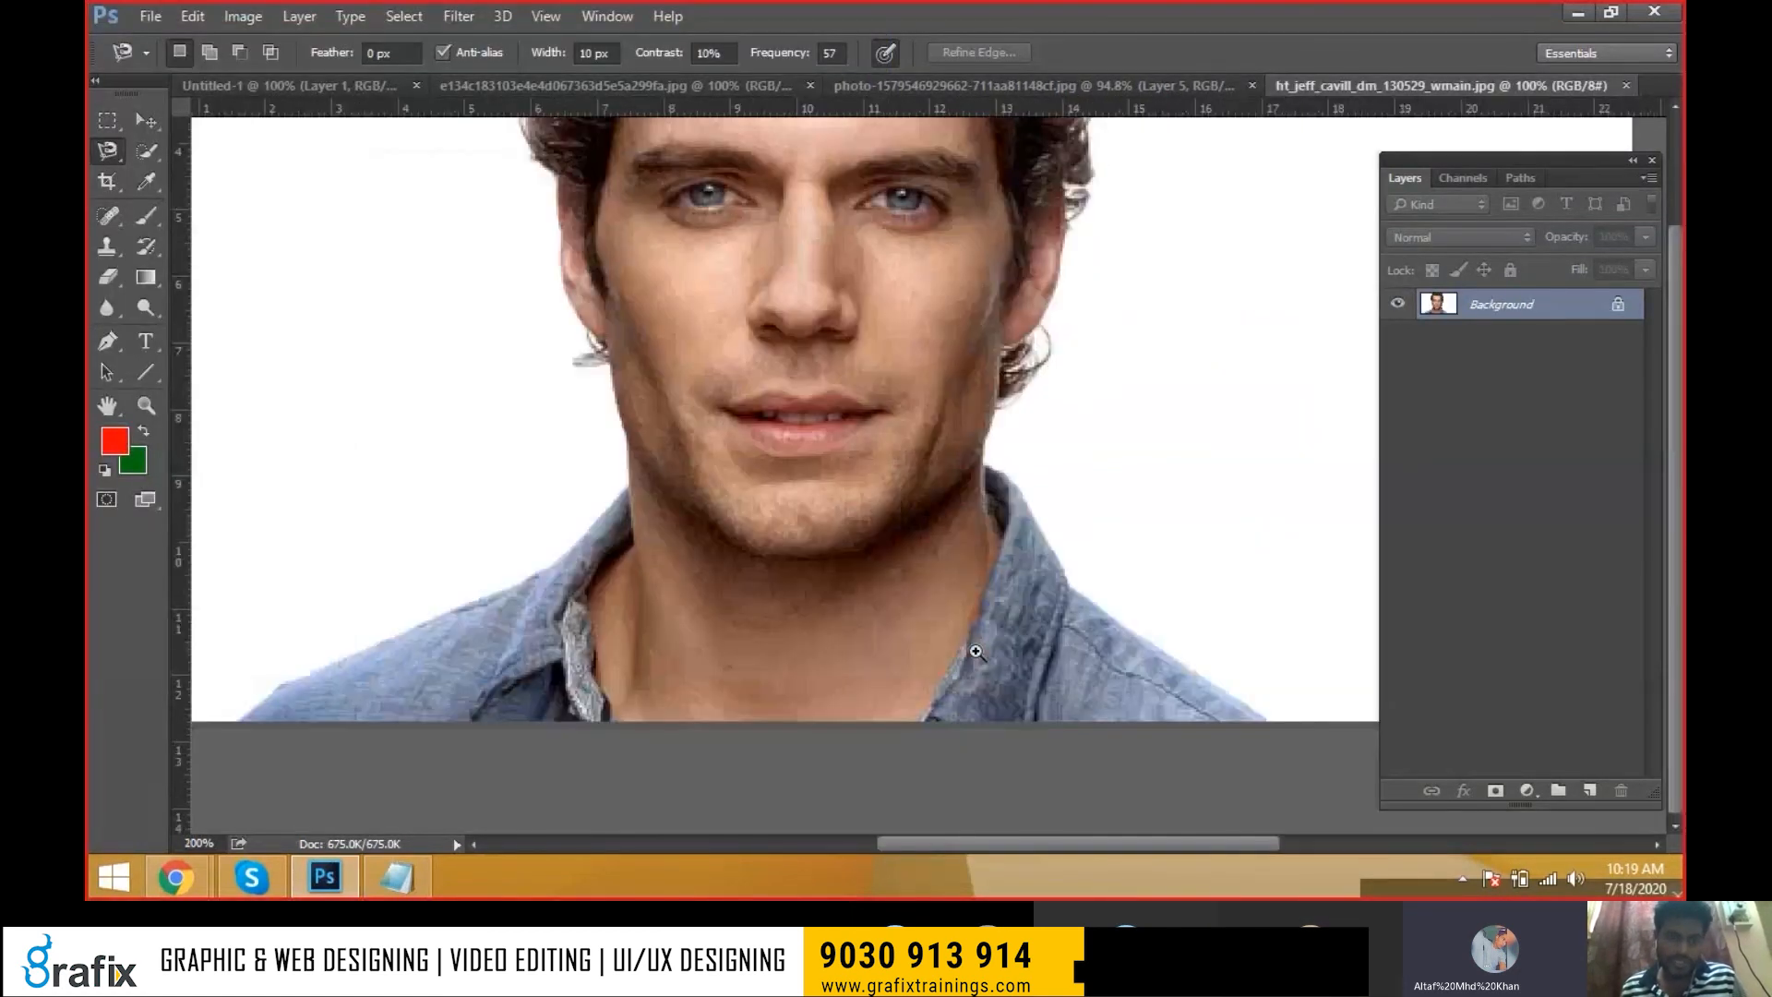
pyautogui.hotkey('ctrl', '0')
pyautogui.click(490, 760)
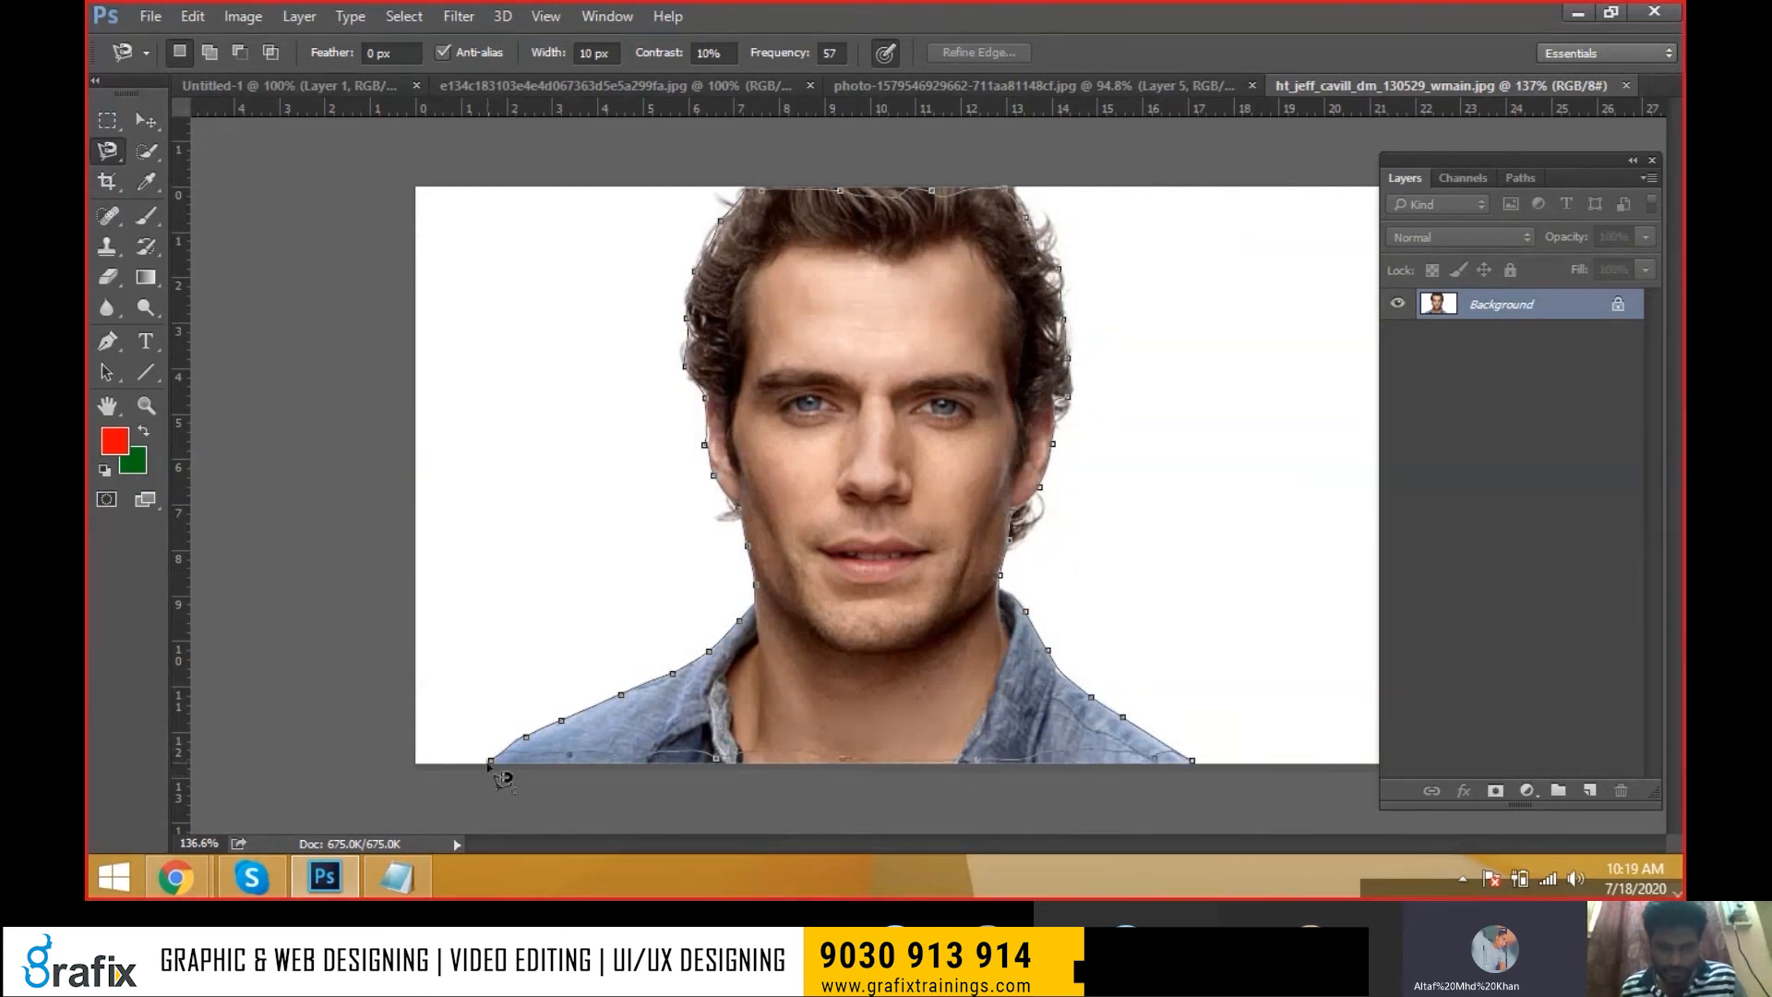
pyautogui.click(494, 771)
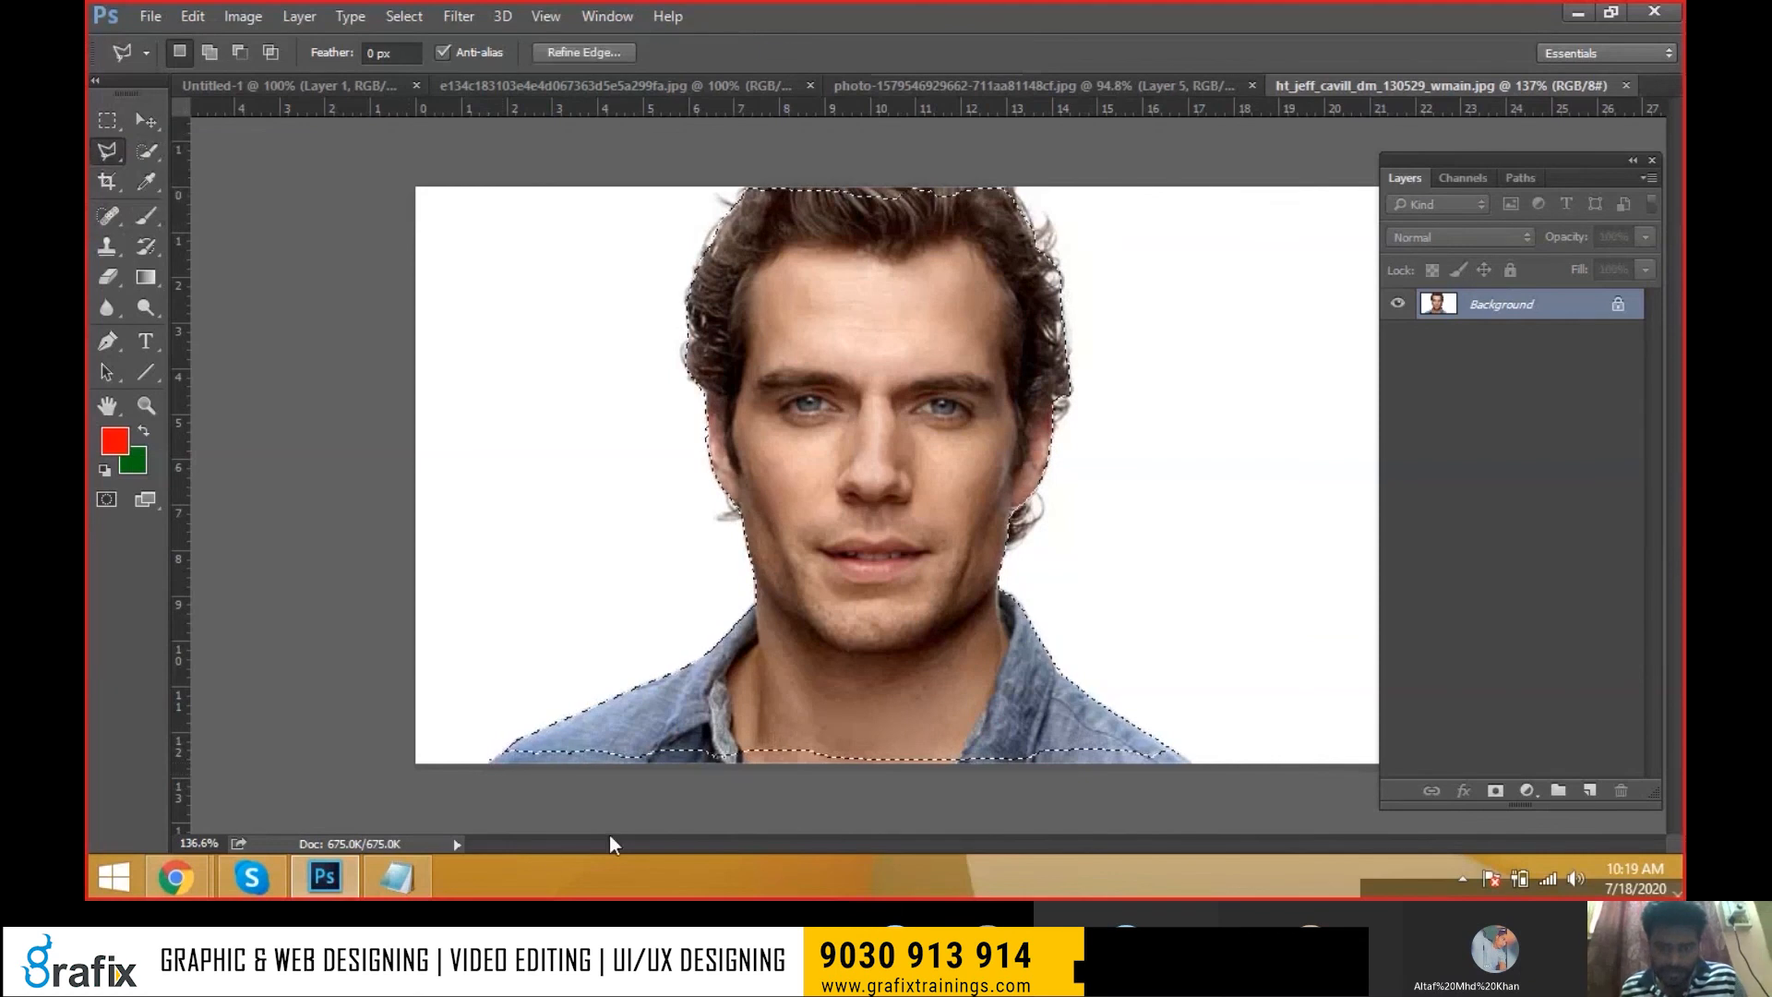
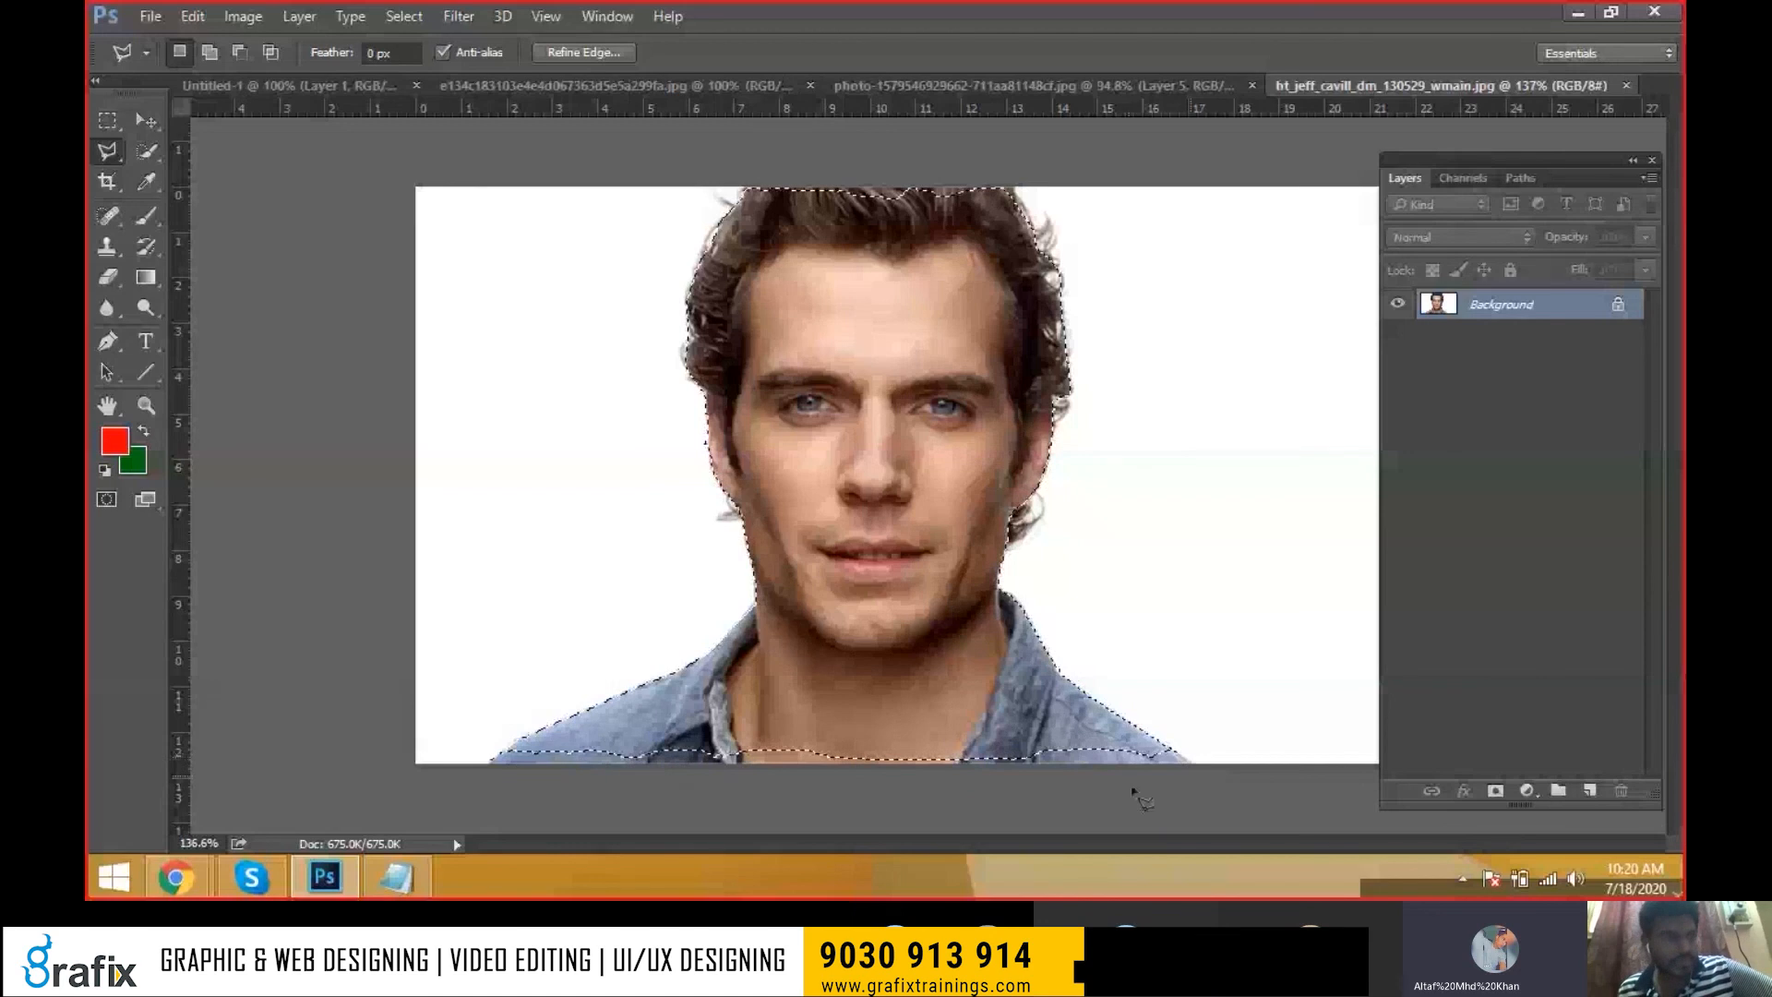
# Add the missed strip along the portrait's lower edge to the selection using the Polygonal Lasso in Add to selection mode
pyautogui.rightClick(111, 152)
pyautogui.click(224, 176)
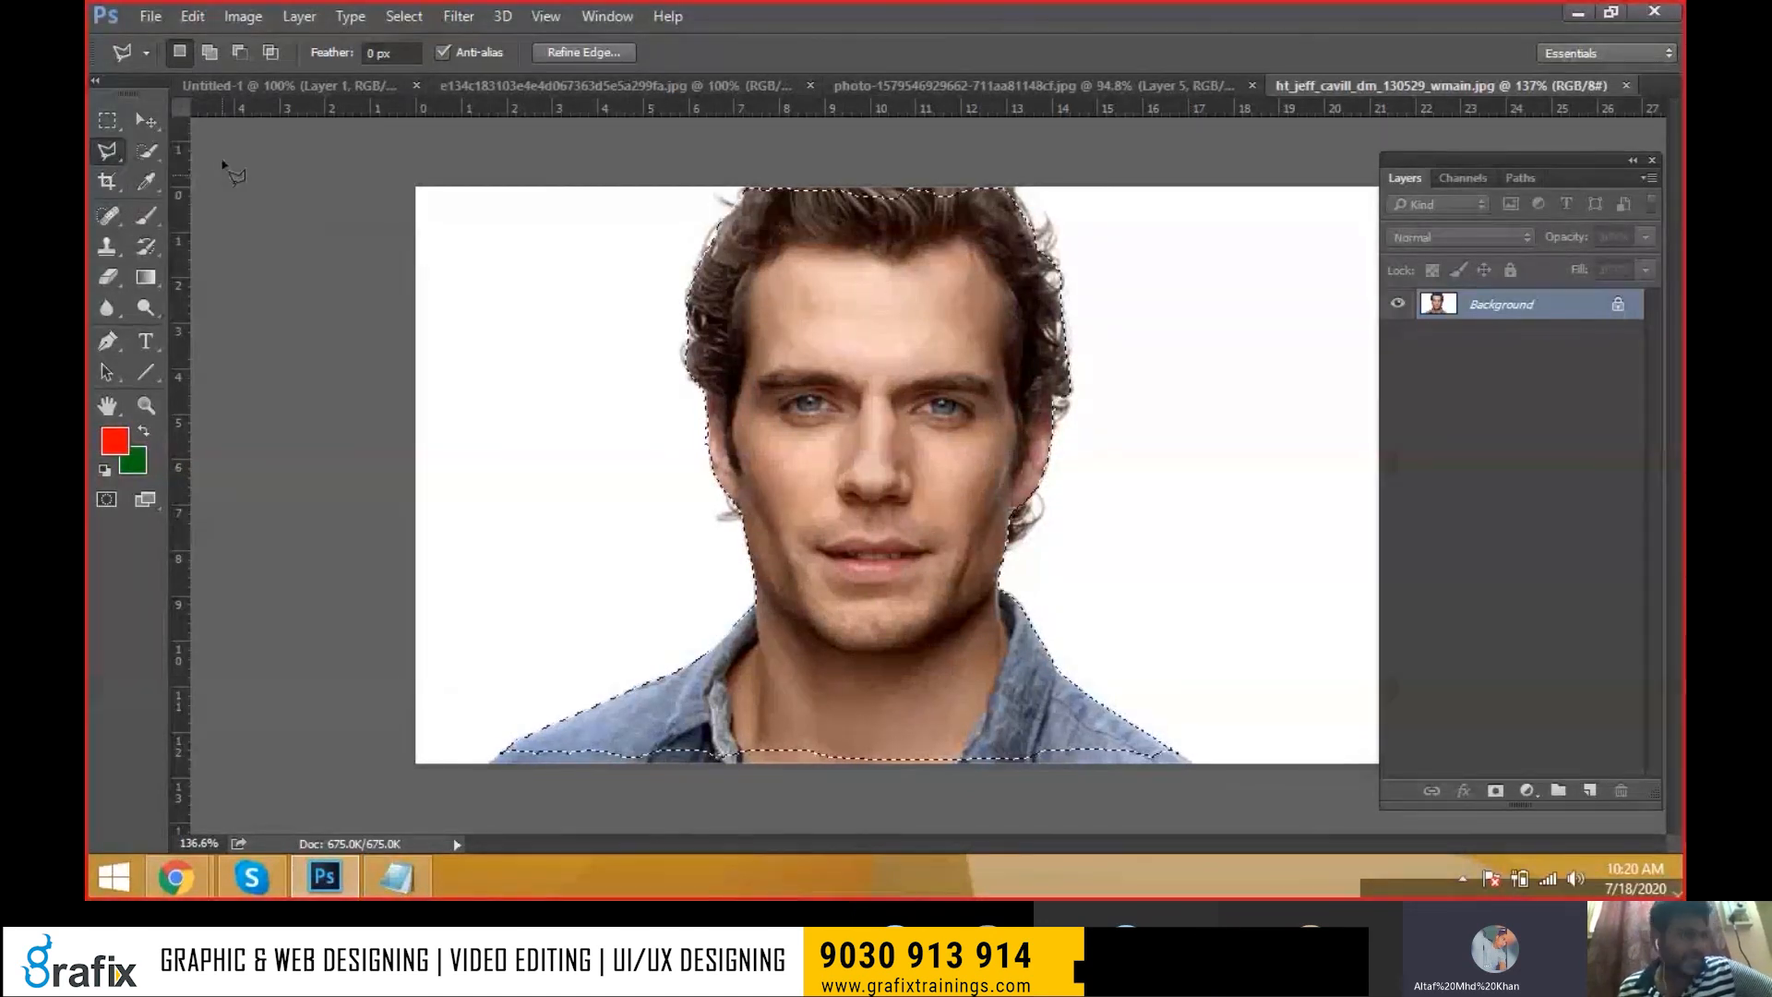
pyautogui.click(211, 53)
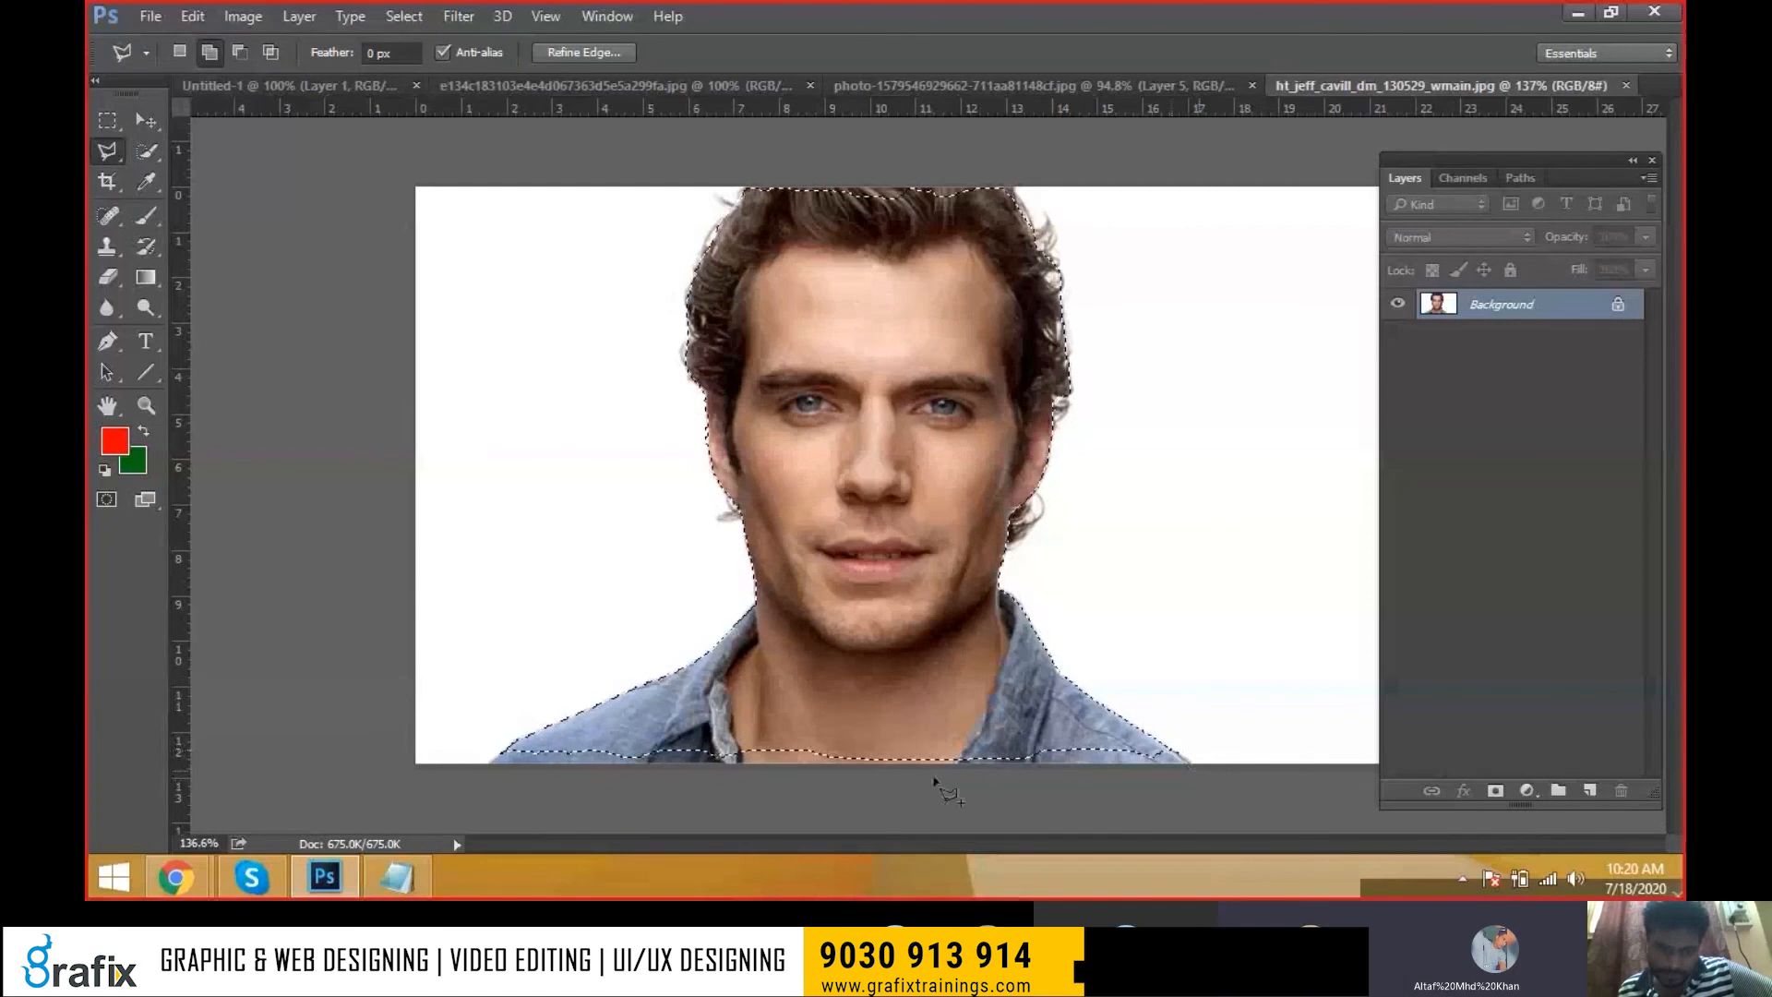
pyautogui.click(475, 776)
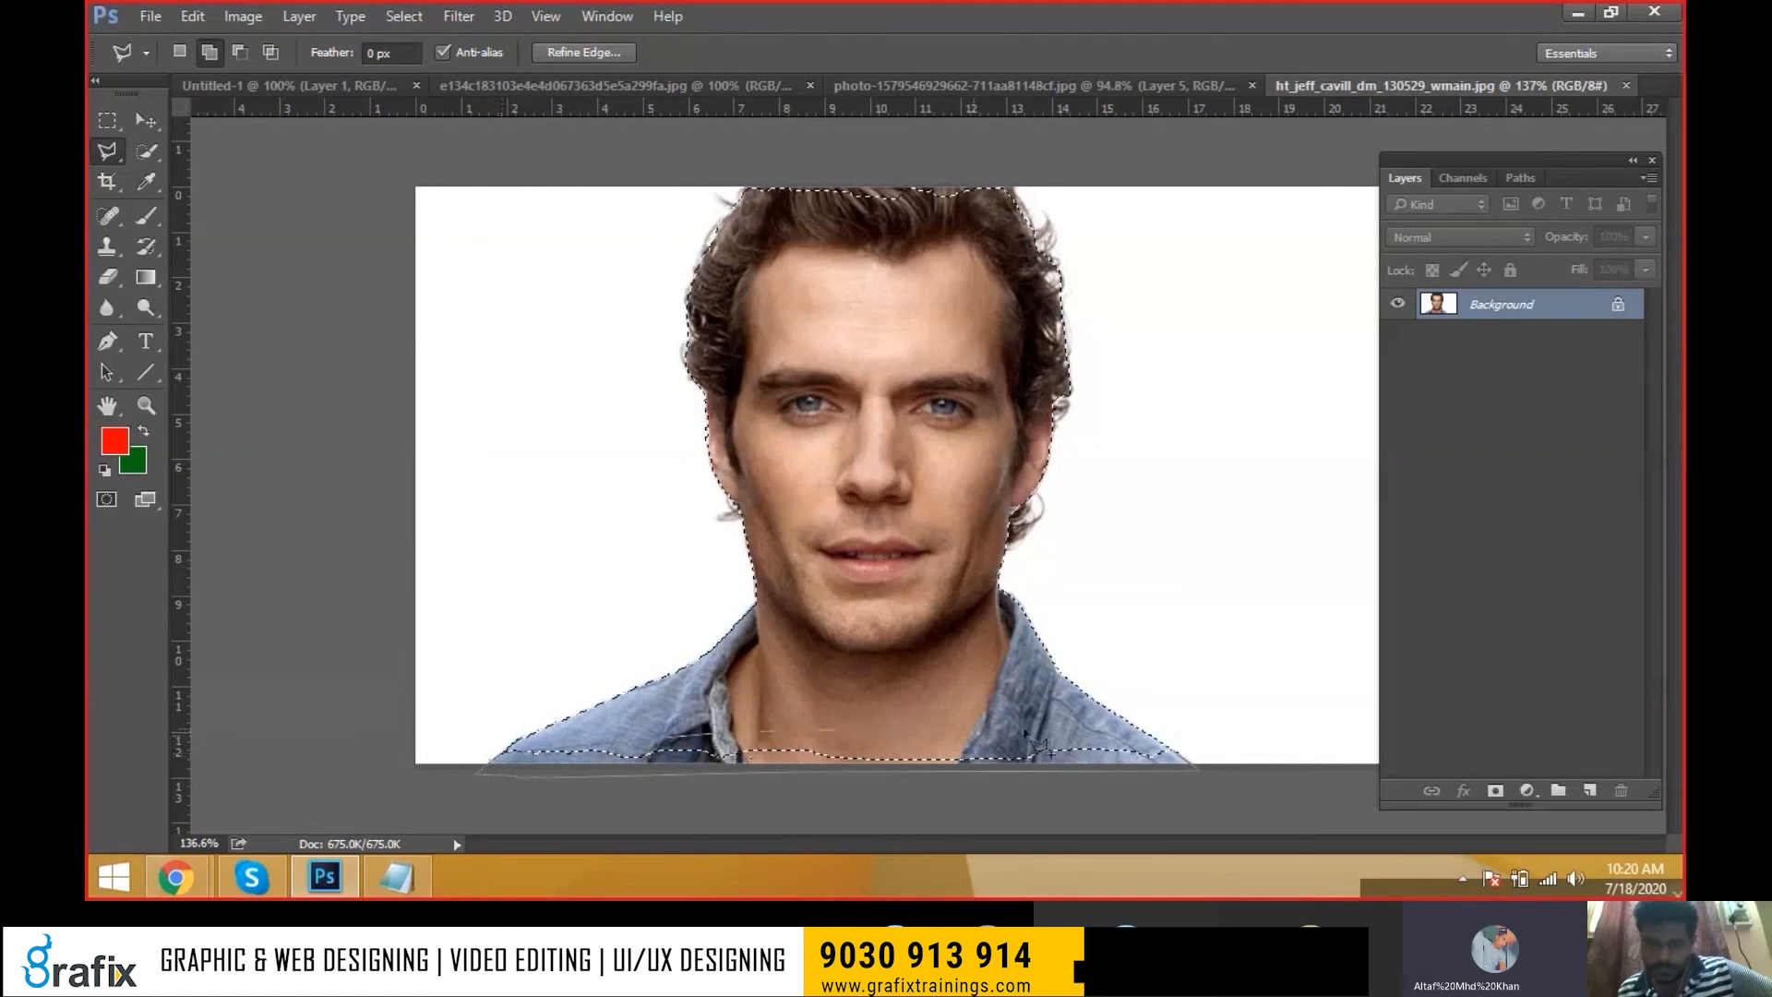
pyautogui.click(1172, 751)
# Add the top of the man's hair to the selection with a polygonal outline extending just above the image's upper edge
pyautogui.click(778, 175)
pyautogui.click(932, 169)
pyautogui.click(992, 175)
pyautogui.click(1007, 193)
pyautogui.click(947, 252)
pyautogui.click(799, 243)
pyautogui.click(760, 224)
pyautogui.click(761, 177)
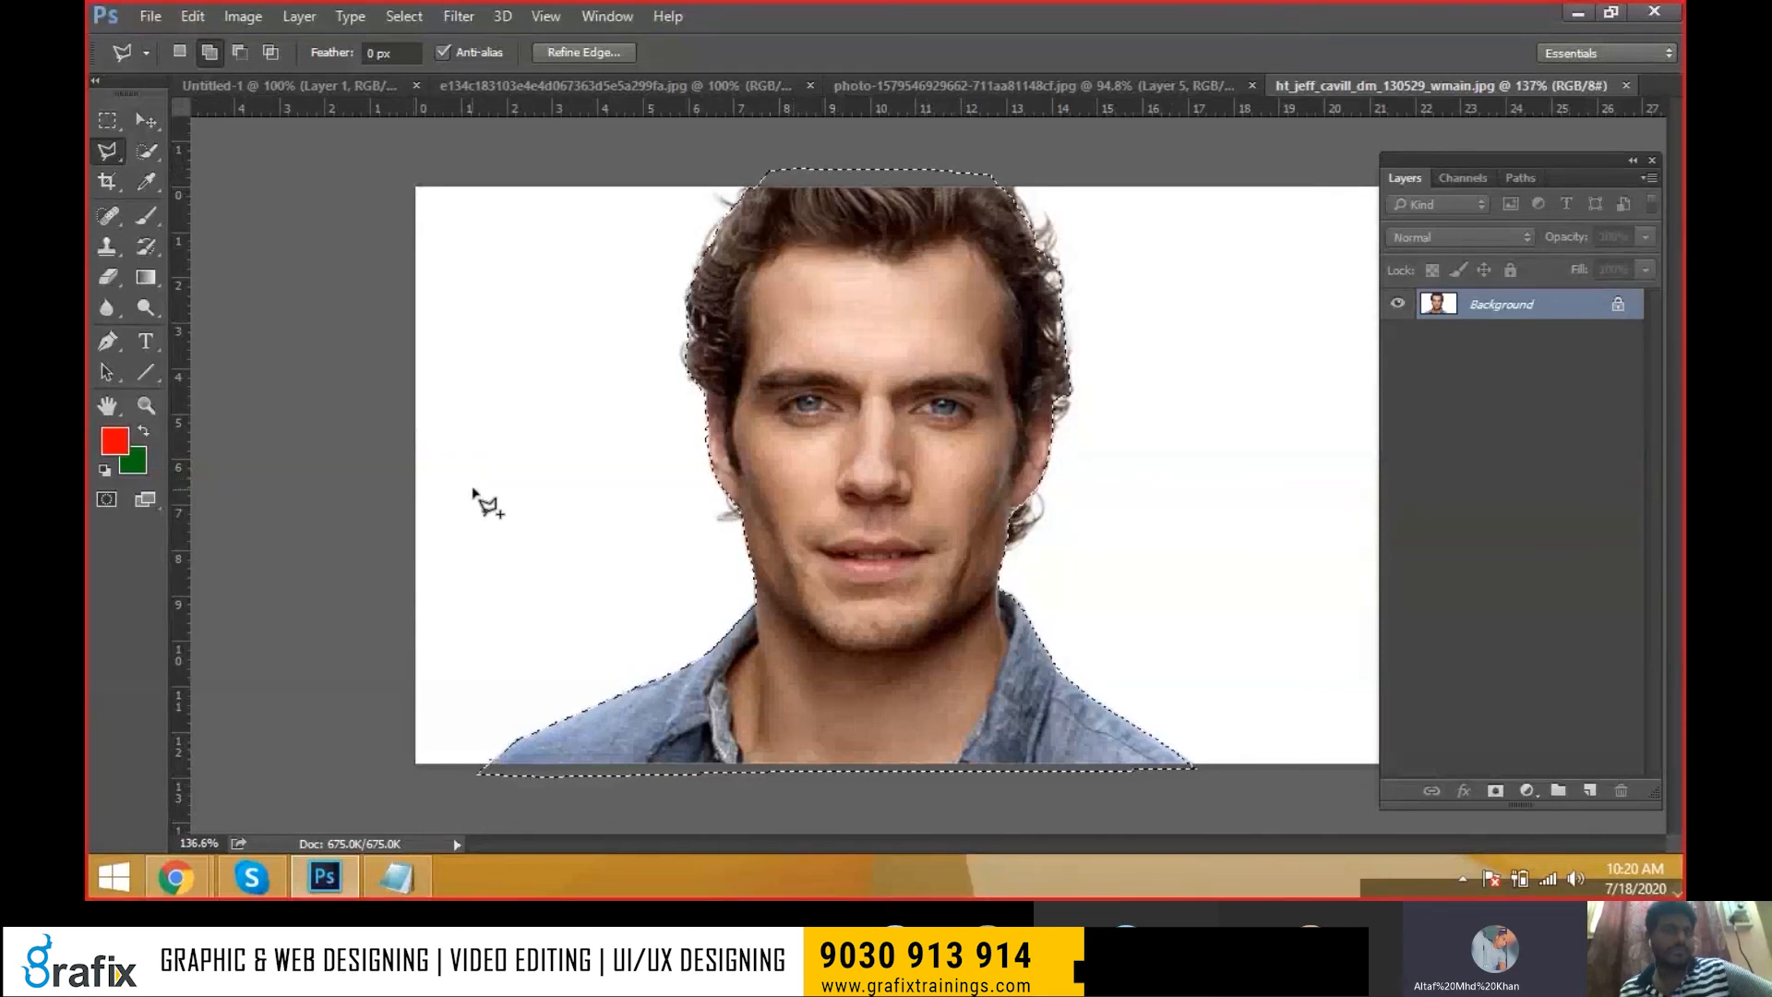
# Copy the selected man from the portrait into the actor's source photo with the Move tool
pyautogui.click(145, 120)
pyautogui.moveTo(821, 230); pyautogui.dragTo(840, 314)
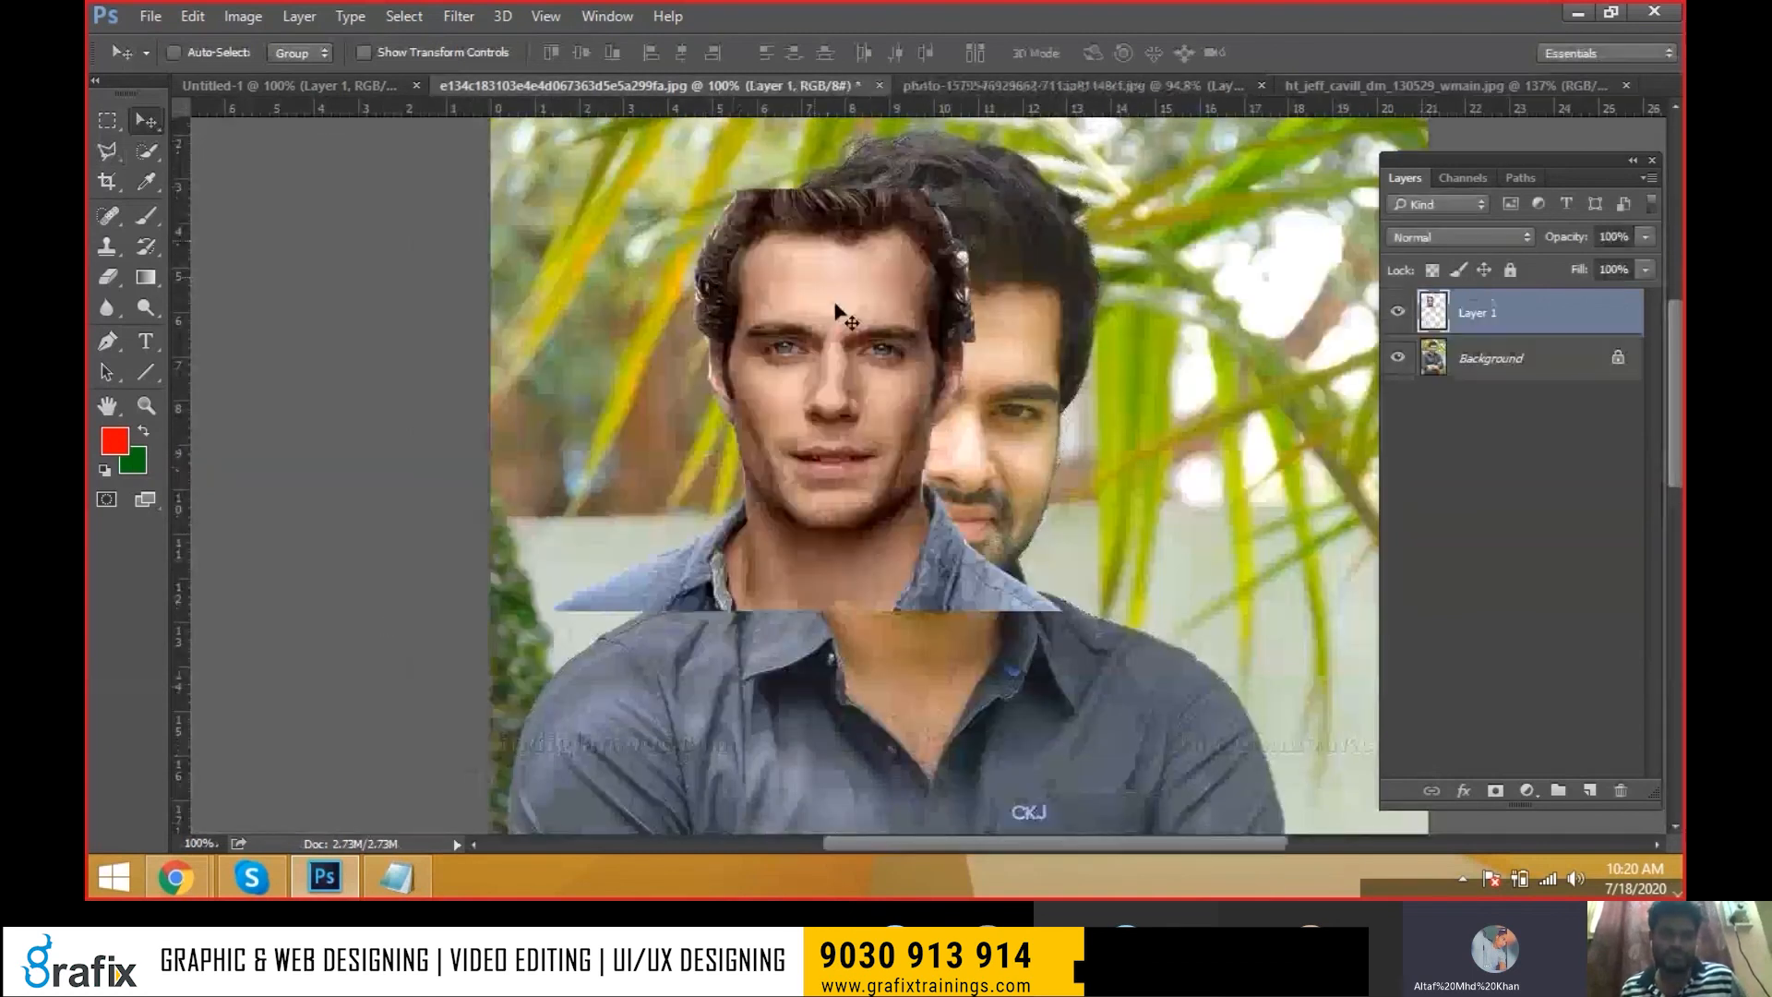
# Copy the cut-out man from the actor's source photo into the gradient-background collage document
pyautogui.scroll(-2, 861, 422)
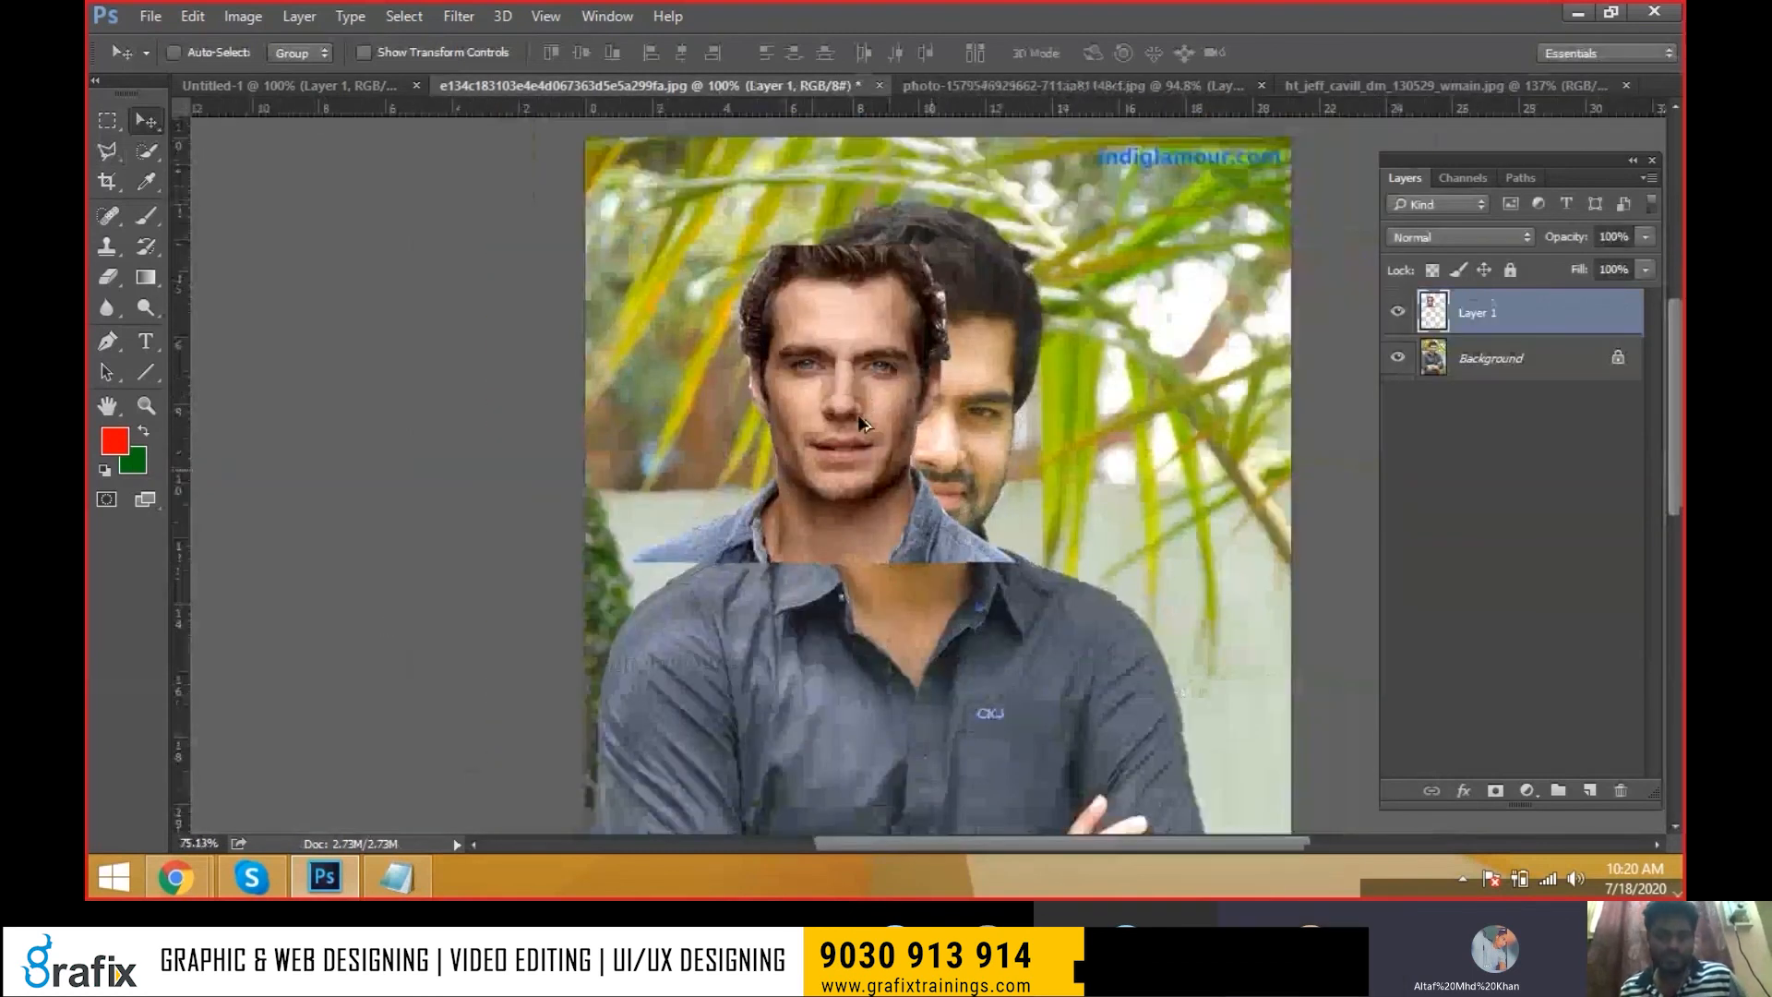
pyautogui.scroll(-1, 860, 423)
pyautogui.moveTo(836, 406); pyautogui.dragTo(1054, 531)
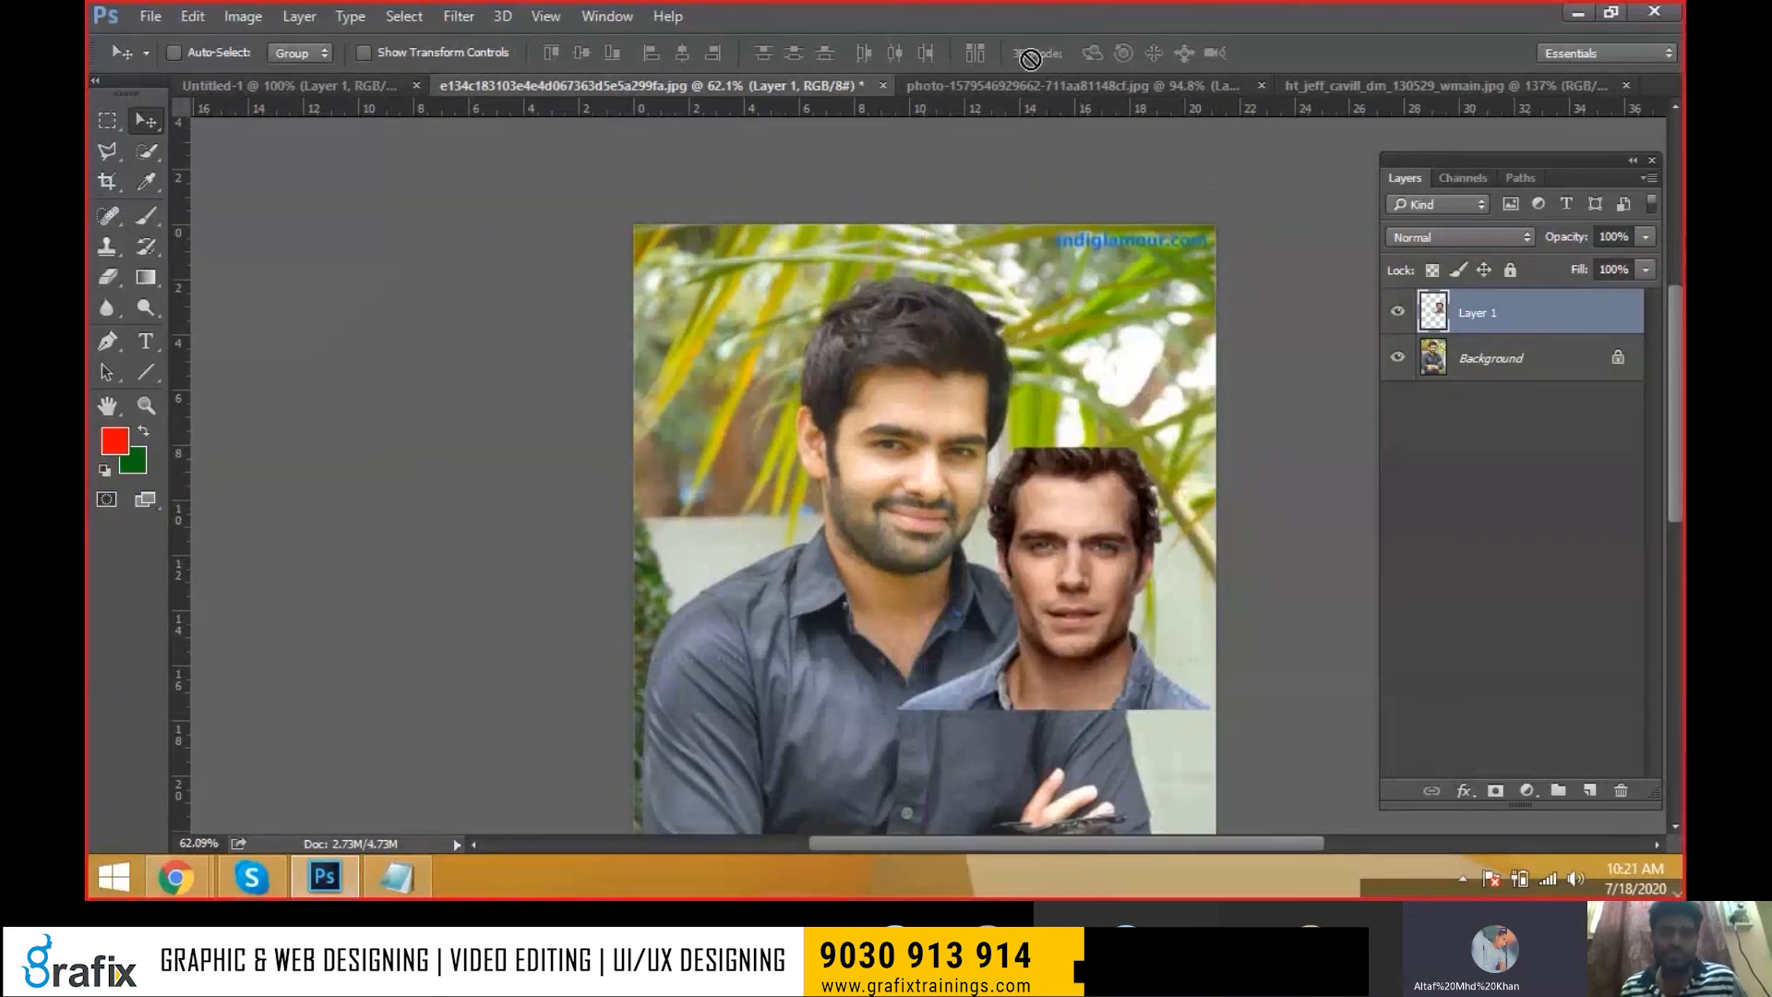
pyautogui.moveTo(1031, 60); pyautogui.dragTo(823, 639)
pyautogui.scroll(1, 775, 455)
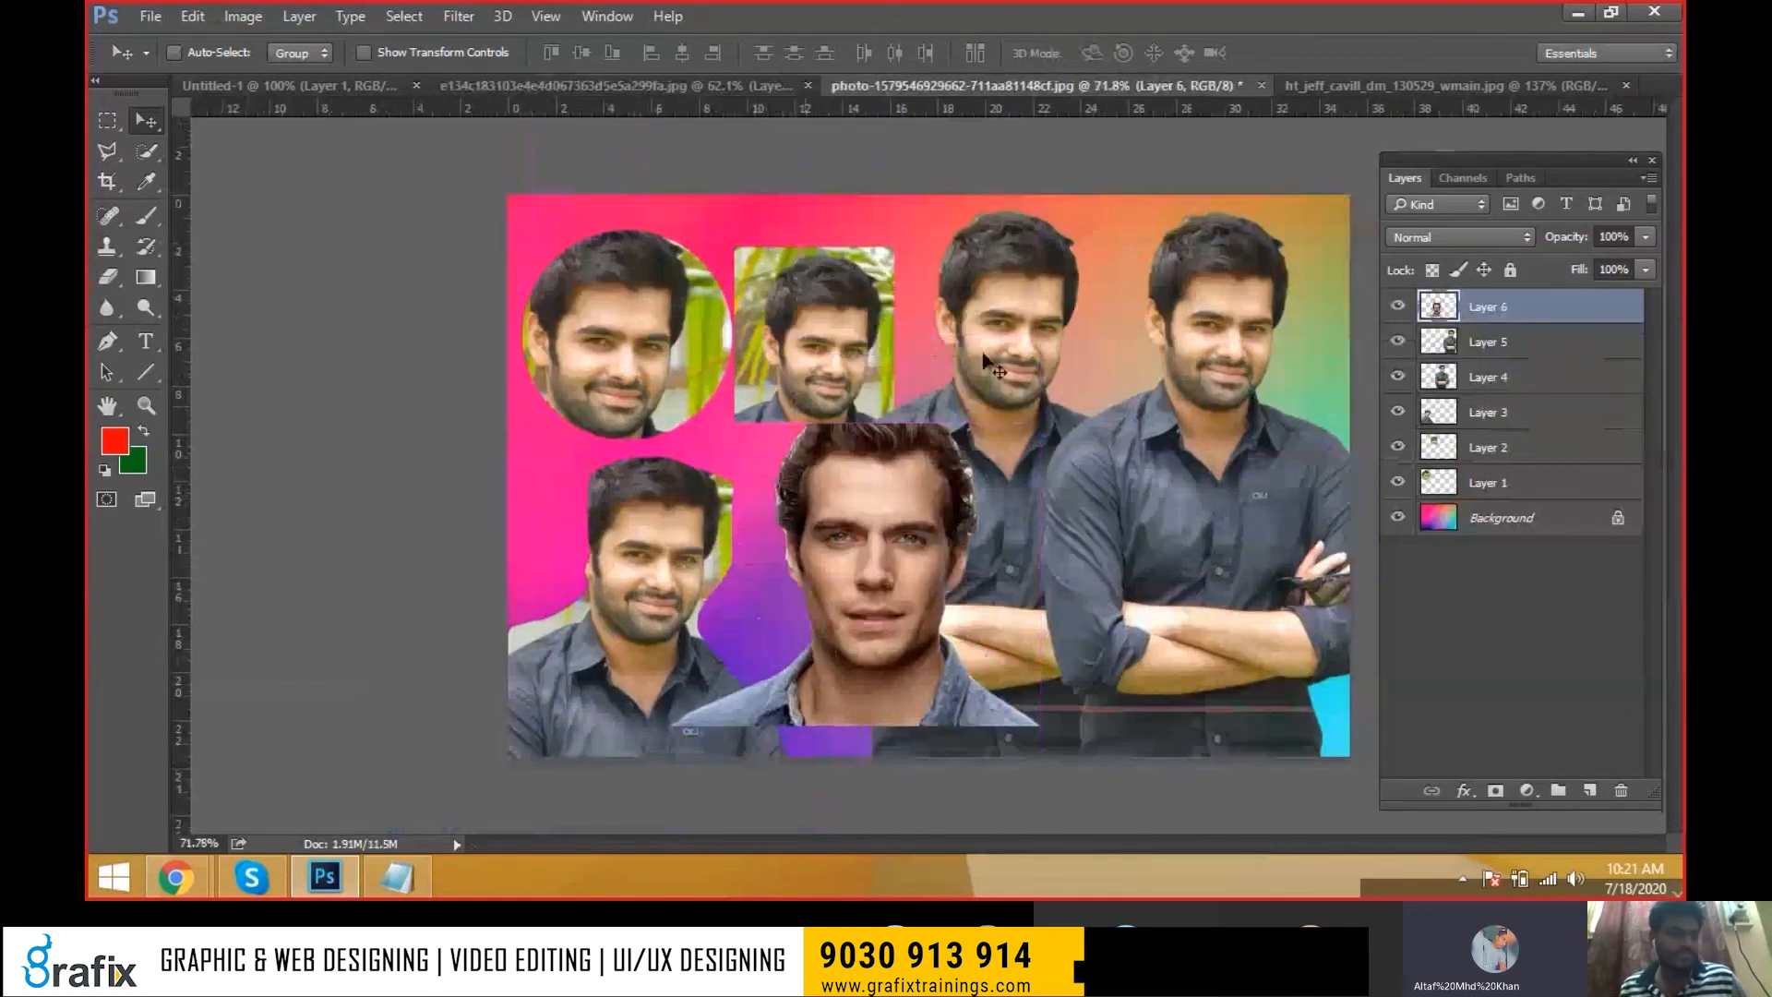
pyautogui.click(114, 155)
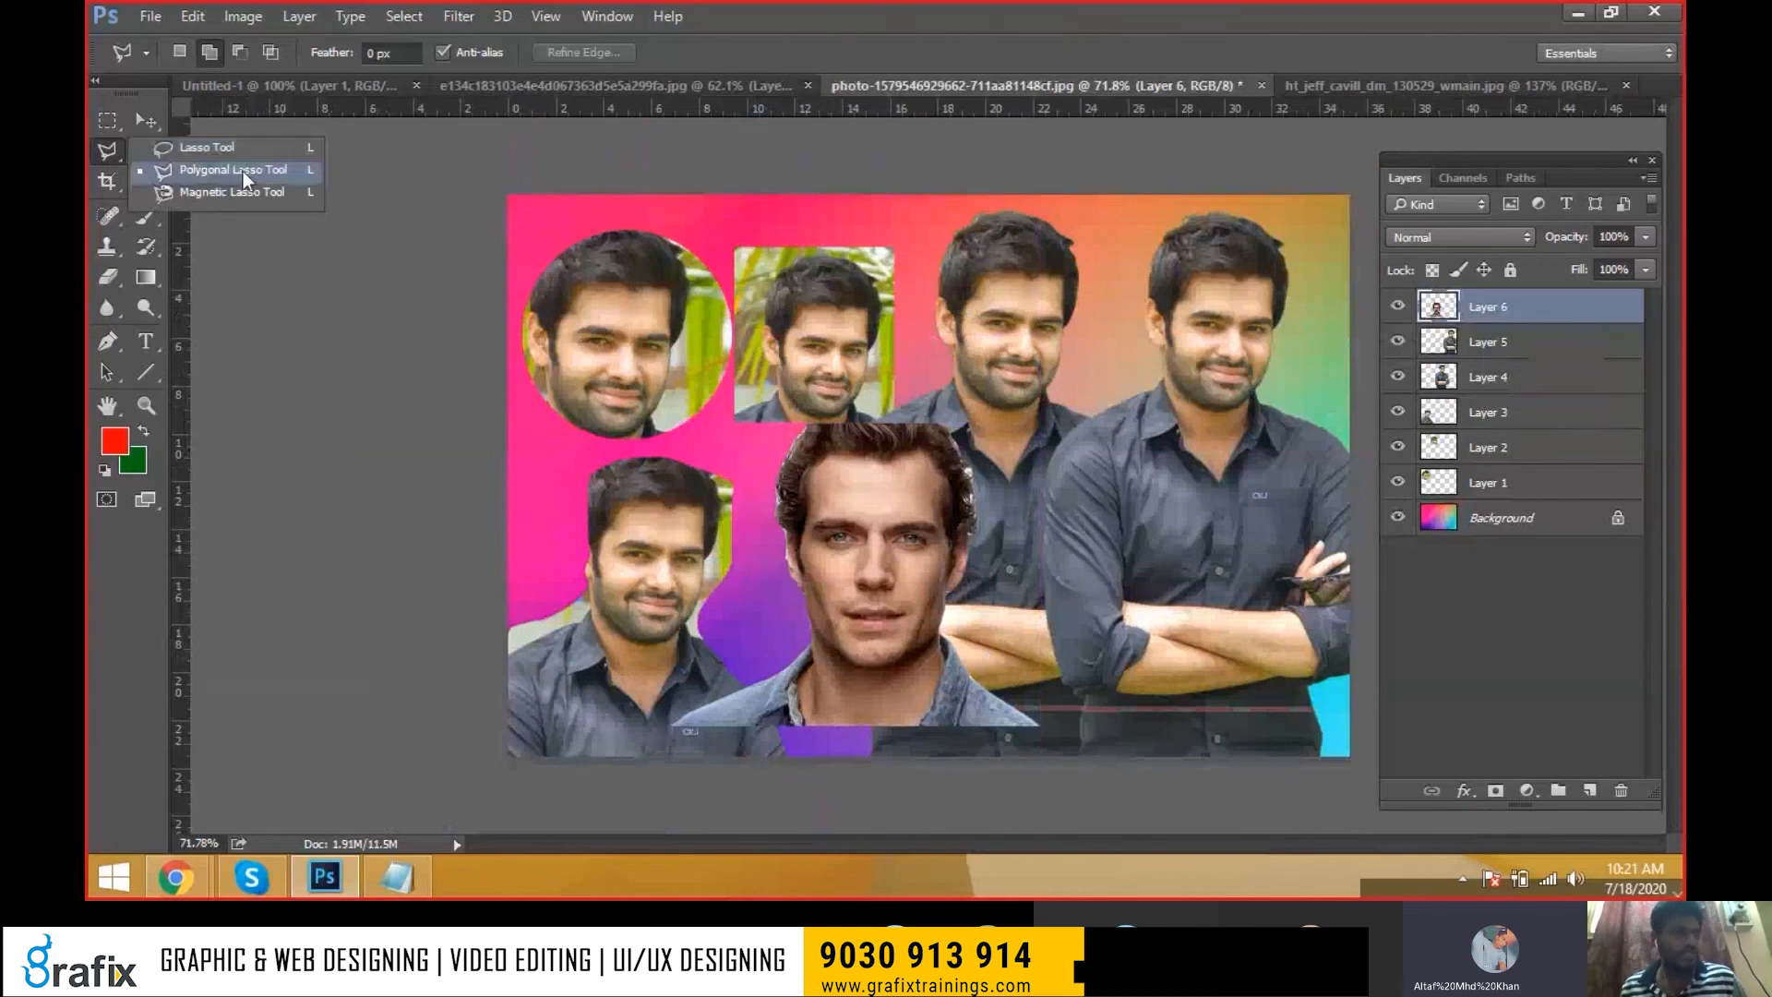
pyautogui.click(257, 191)
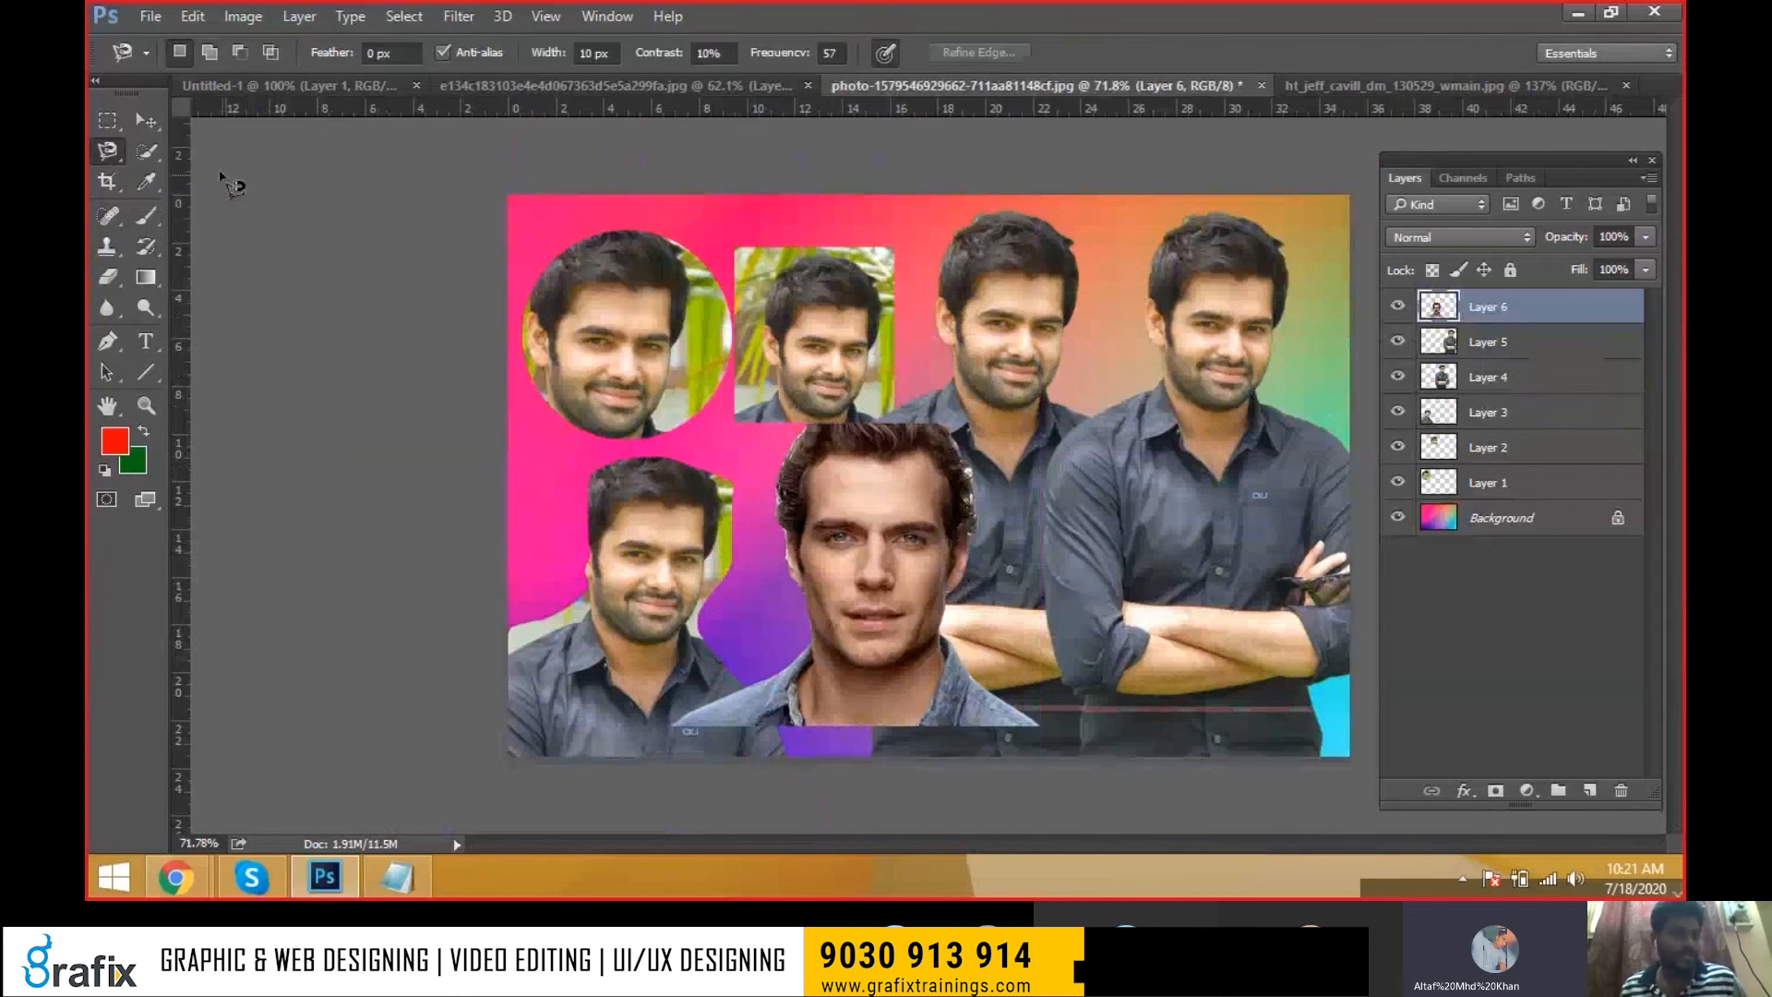
pyautogui.rightClick(814, 551)
pyautogui.press('Escape')
pyautogui.press('v')
pyautogui.rightClick(849, 524)
pyautogui.press('Escape')
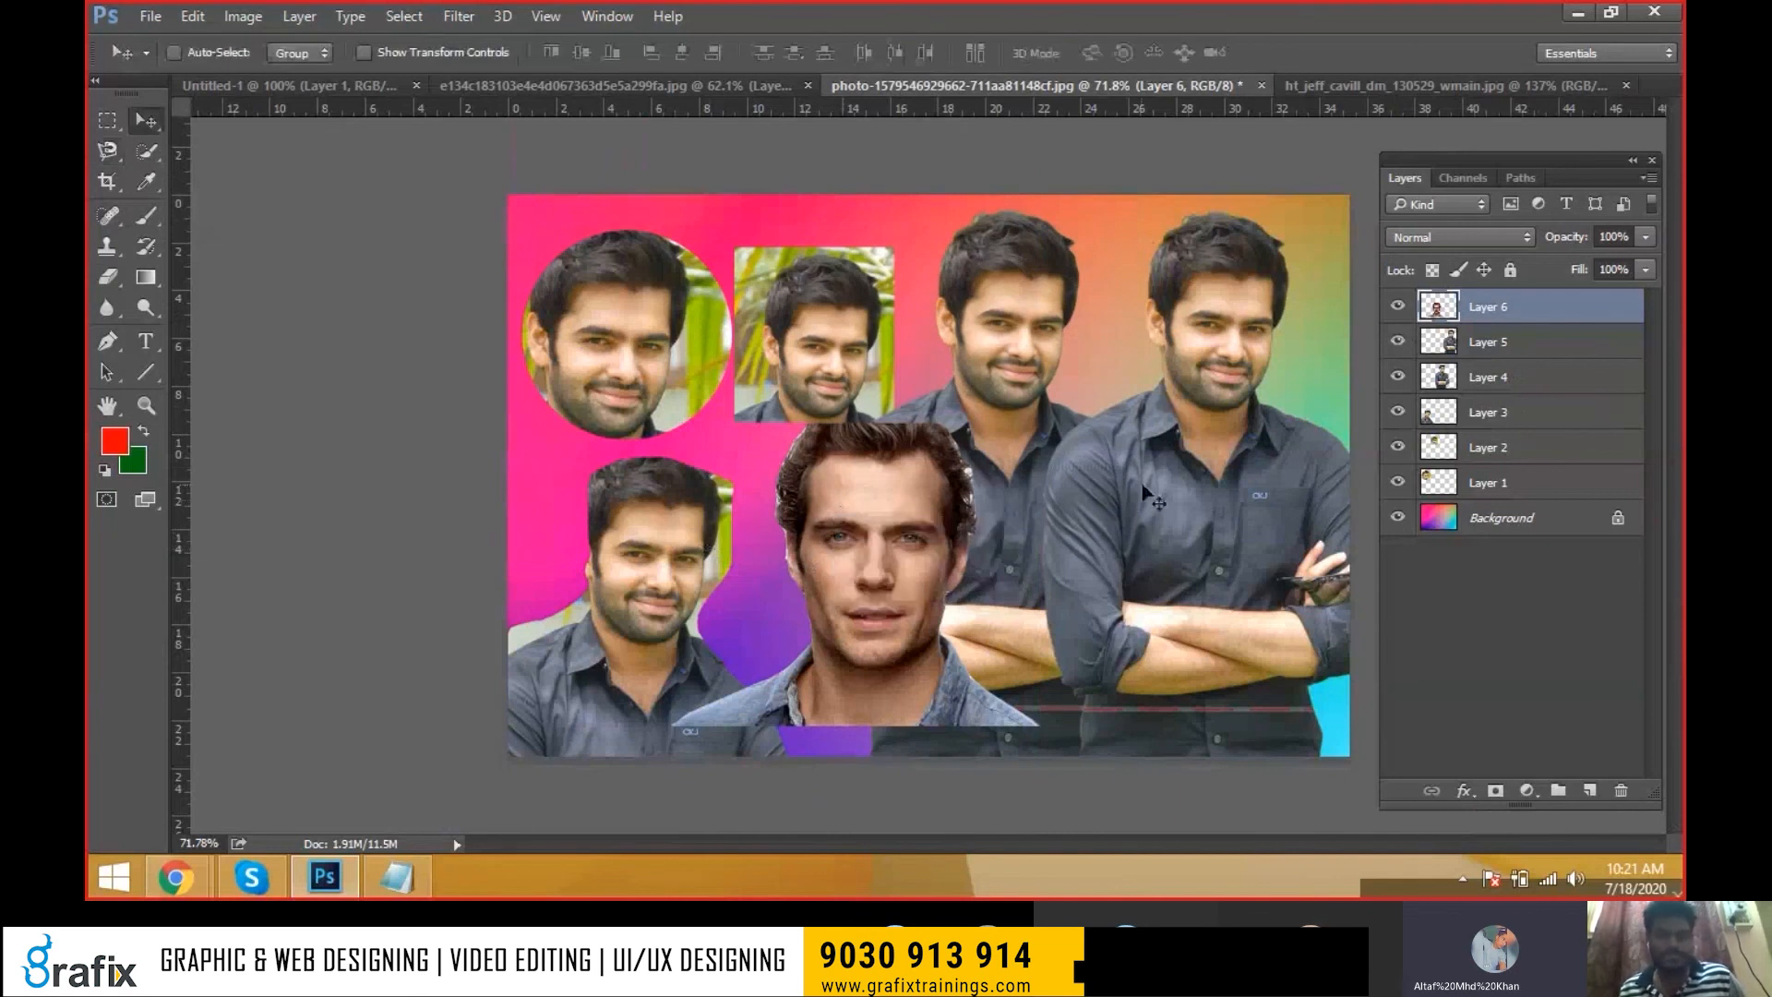
# Scale down the two crossed-arms cut-outs on Layers 4 and 5 together and shift them slightly to the right
pyautogui.rightClick(1143, 485)
pyautogui.click(1156, 499)
pyautogui.rightClick(1023, 353)
pyautogui.click(1037, 368)
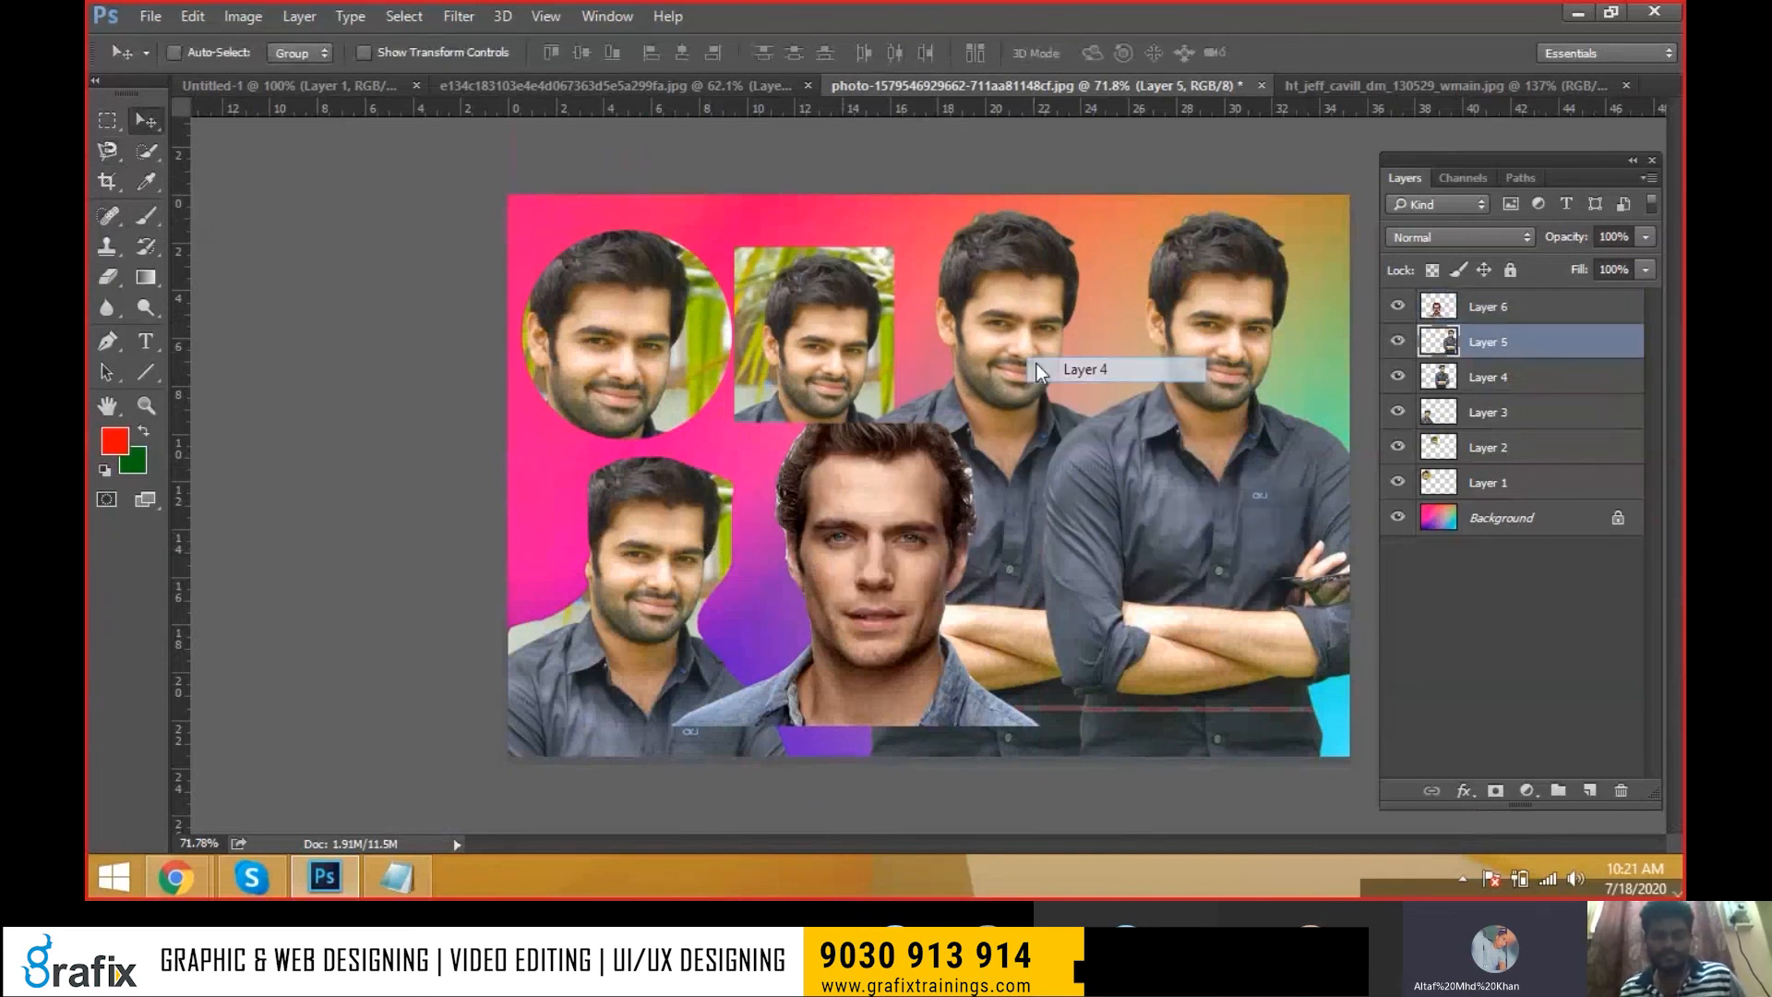
pyautogui.keyDown('shift'); pyautogui.rightClick(1234, 349); pyautogui.keyUp('shift')
pyautogui.keyDown('shift'); pyautogui.click(1249, 365); pyautogui.keyUp('shift')
pyautogui.hotkey('ctrl', 't')
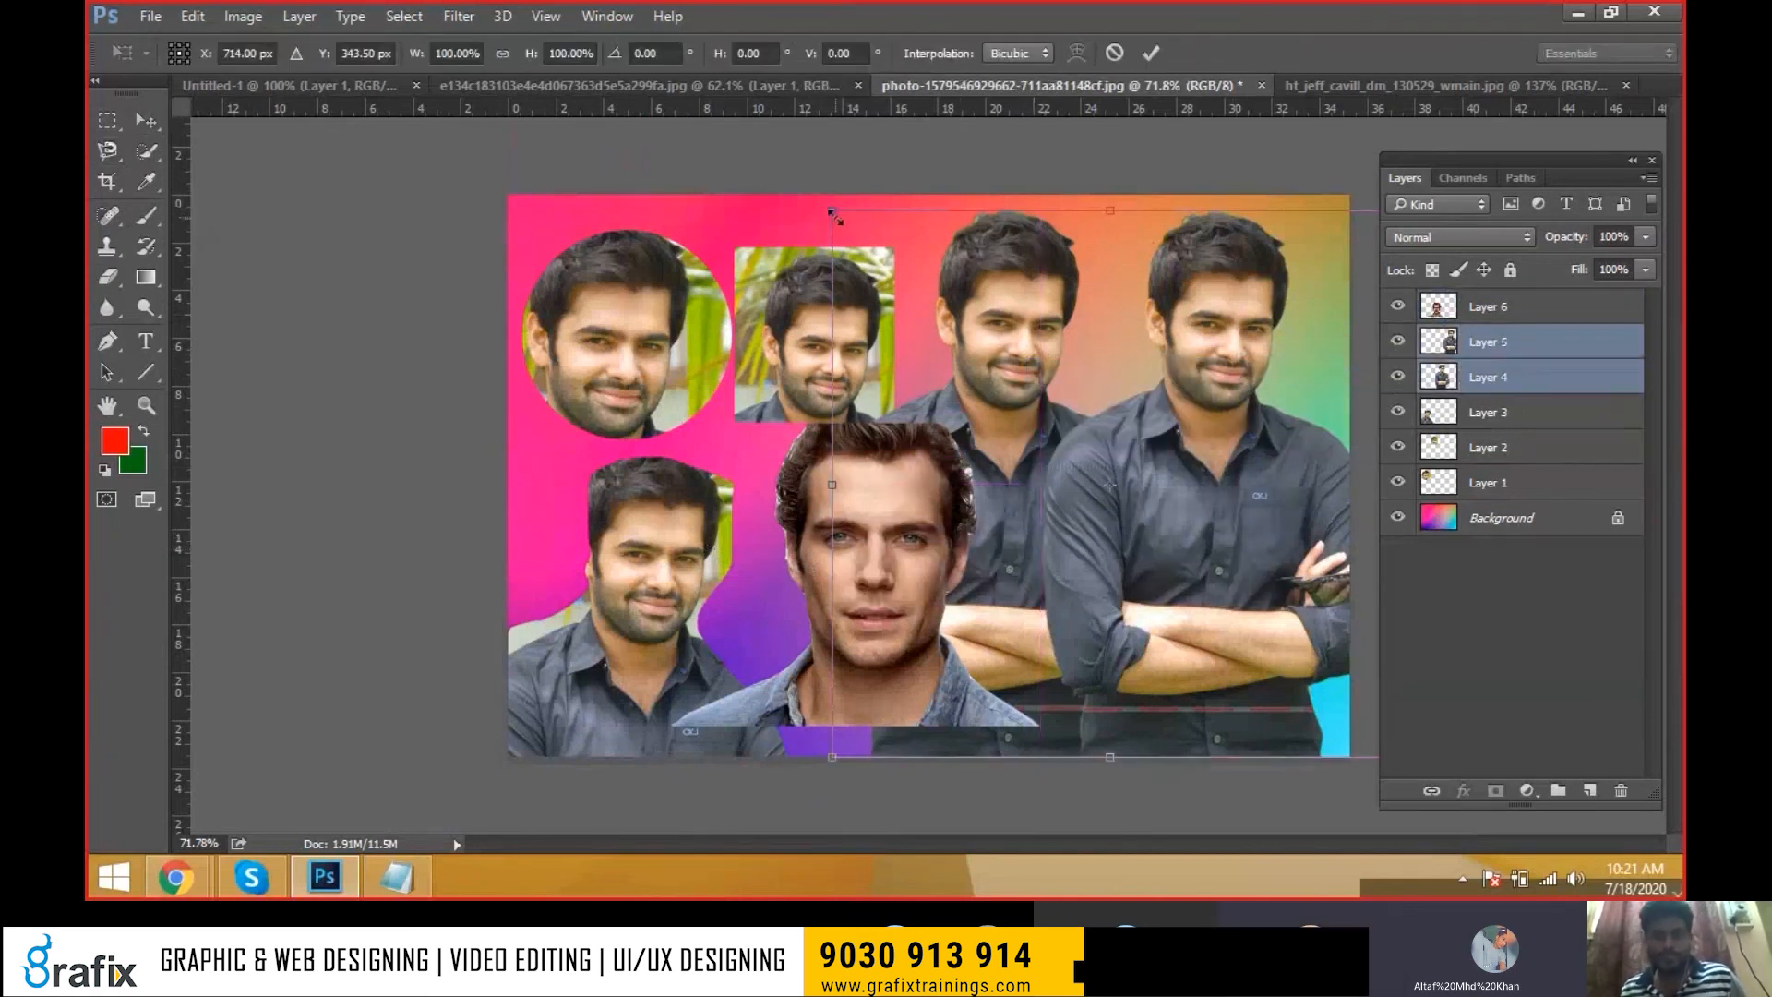
pyautogui.moveTo(832, 211); pyautogui.dragTo(883, 249)
pyautogui.press('Return')
pyautogui.moveTo(1070, 485); pyautogui.dragTo(1116, 488)
# Move the rounded-rectangle portrait up and to the right, and nudge the circular portrait slightly upward
pyautogui.rightClick(830, 322)
pyautogui.click(844, 336)
pyautogui.moveTo(842, 333); pyautogui.dragTo(905, 300)
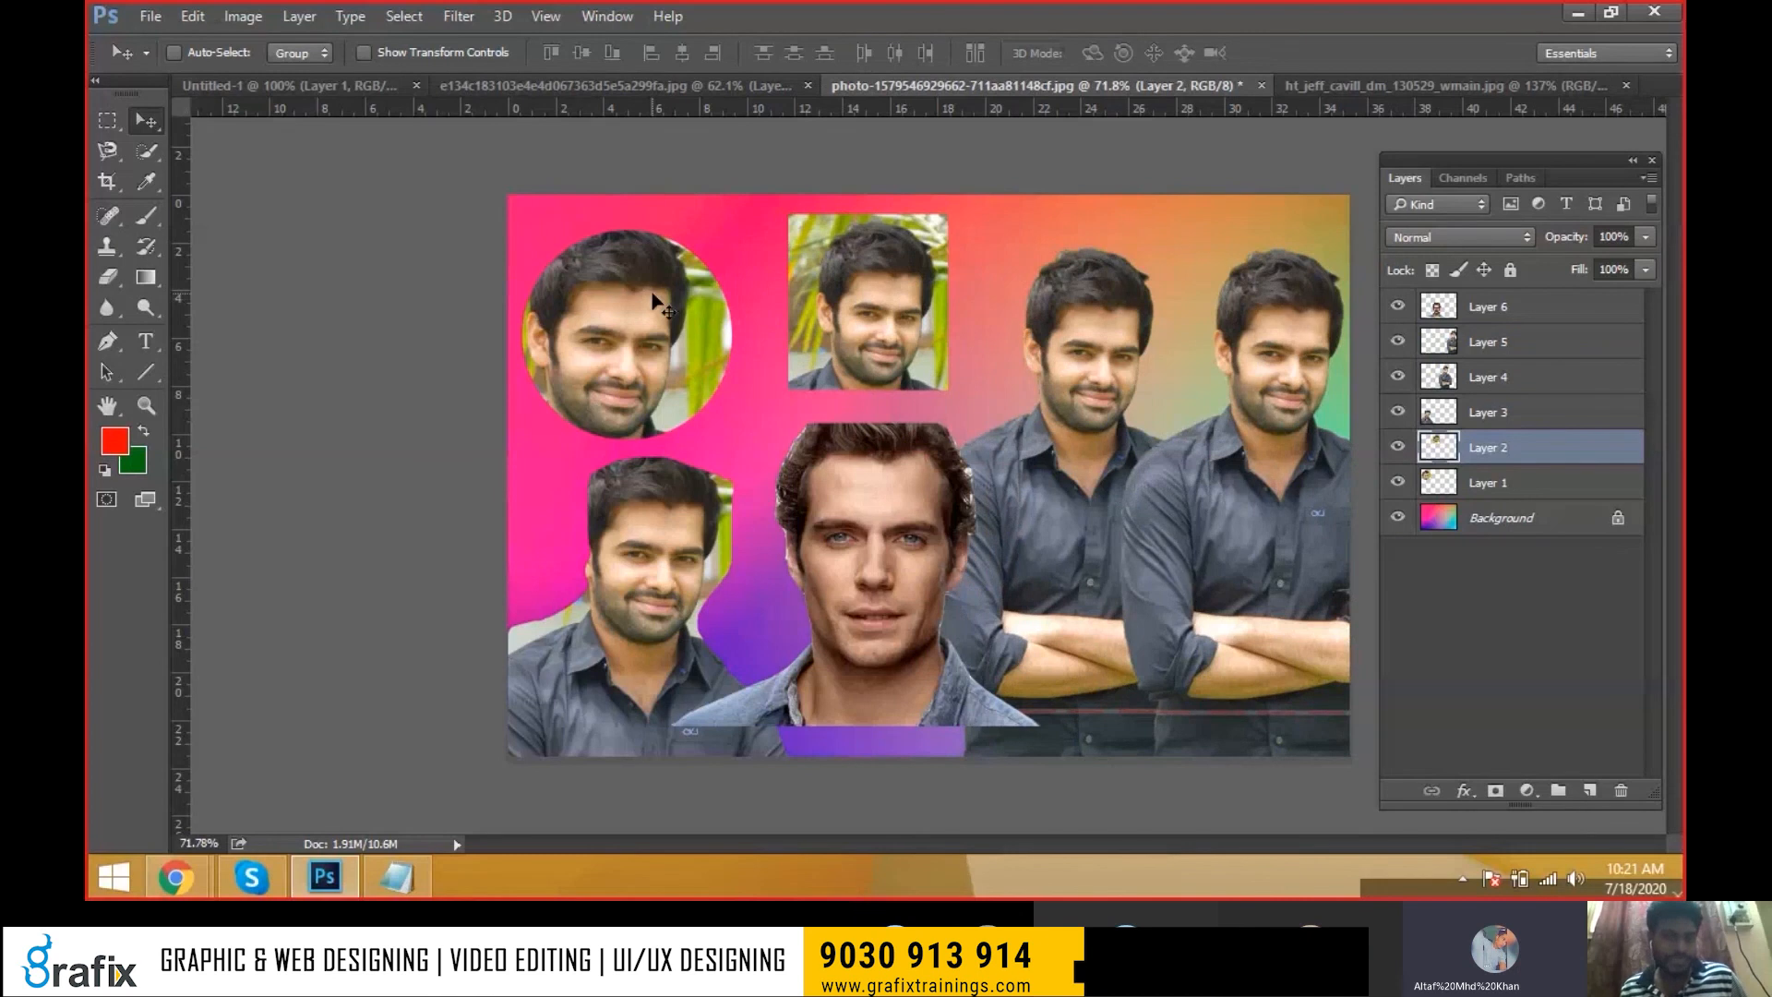
pyautogui.rightClick(654, 294)
pyautogui.click(681, 314)
pyautogui.moveTo(681, 316); pyautogui.dragTo(691, 300)
pyautogui.keyDown('ctrl'); pyautogui.click(872, 327); pyautogui.keyUp('ctrl')
# Move the new man's cut-out down to the collage's lower edge and scale it proportionally to about 85%
pyautogui.rightClick(856, 504)
pyautogui.click(880, 523)
pyautogui.moveTo(879, 528); pyautogui.dragTo(877, 561)
pyautogui.hotkey('ctrl', 't')
pyautogui.moveTo(1037, 456); pyautogui.dragTo(984, 502)
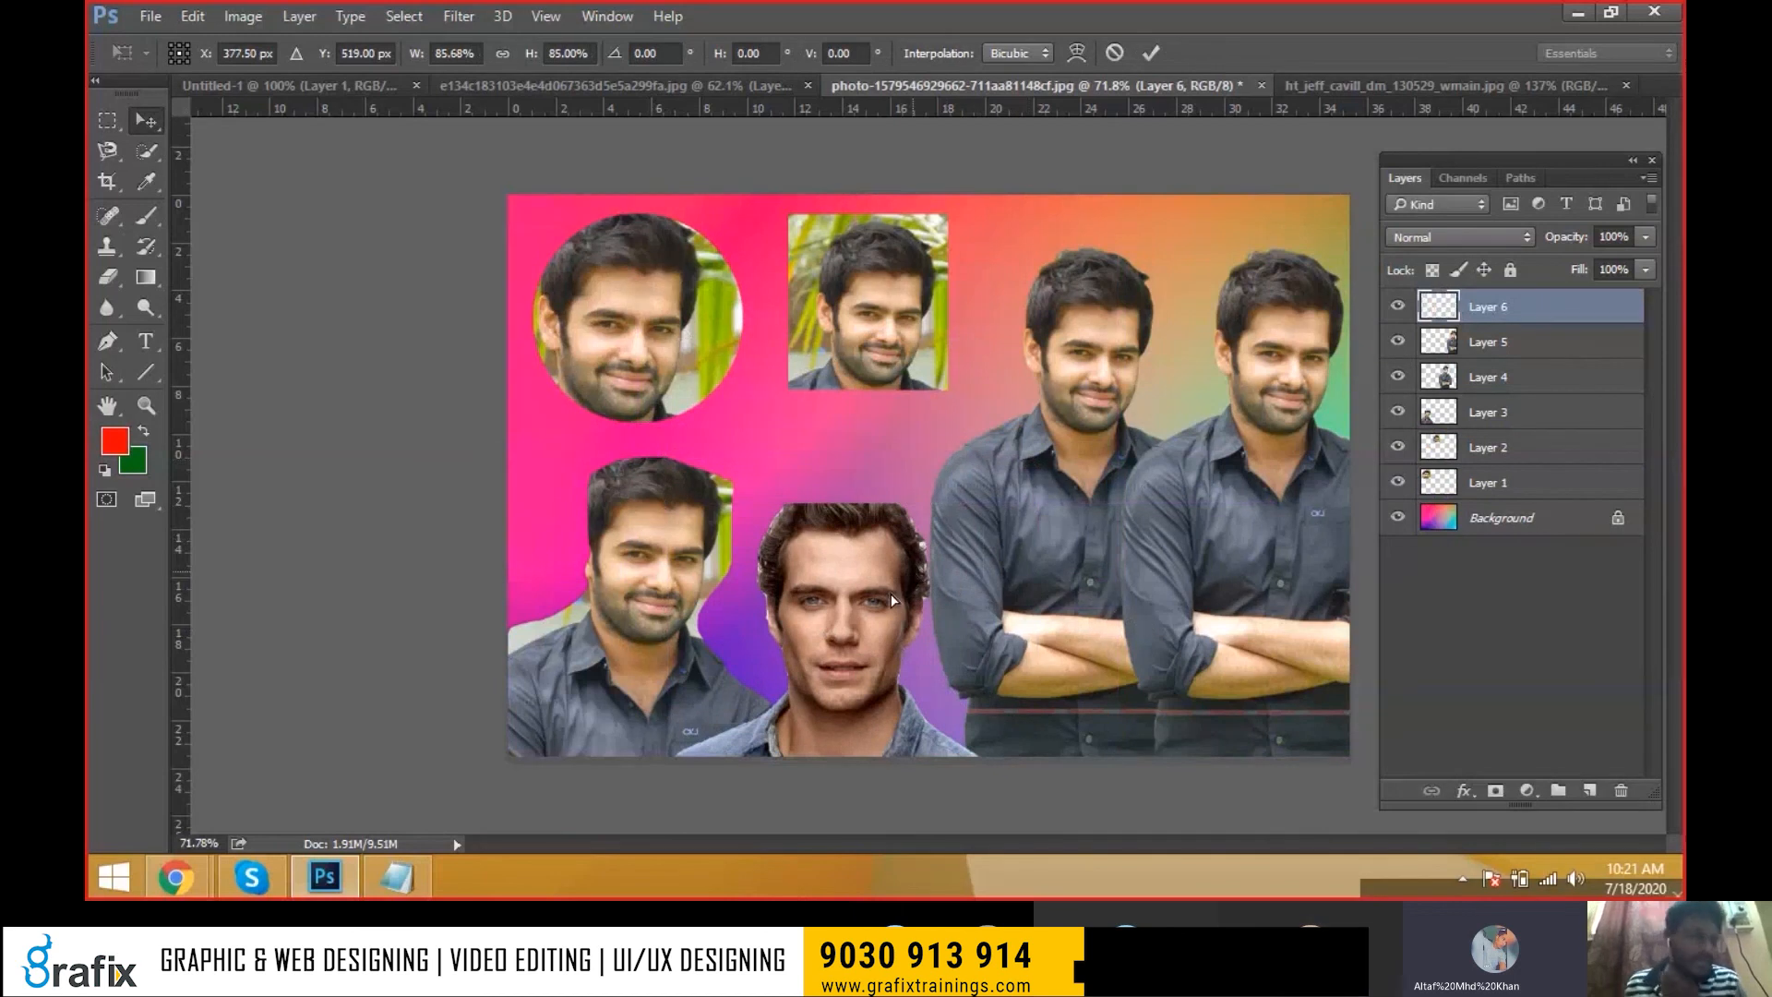
pyautogui.press('Return')
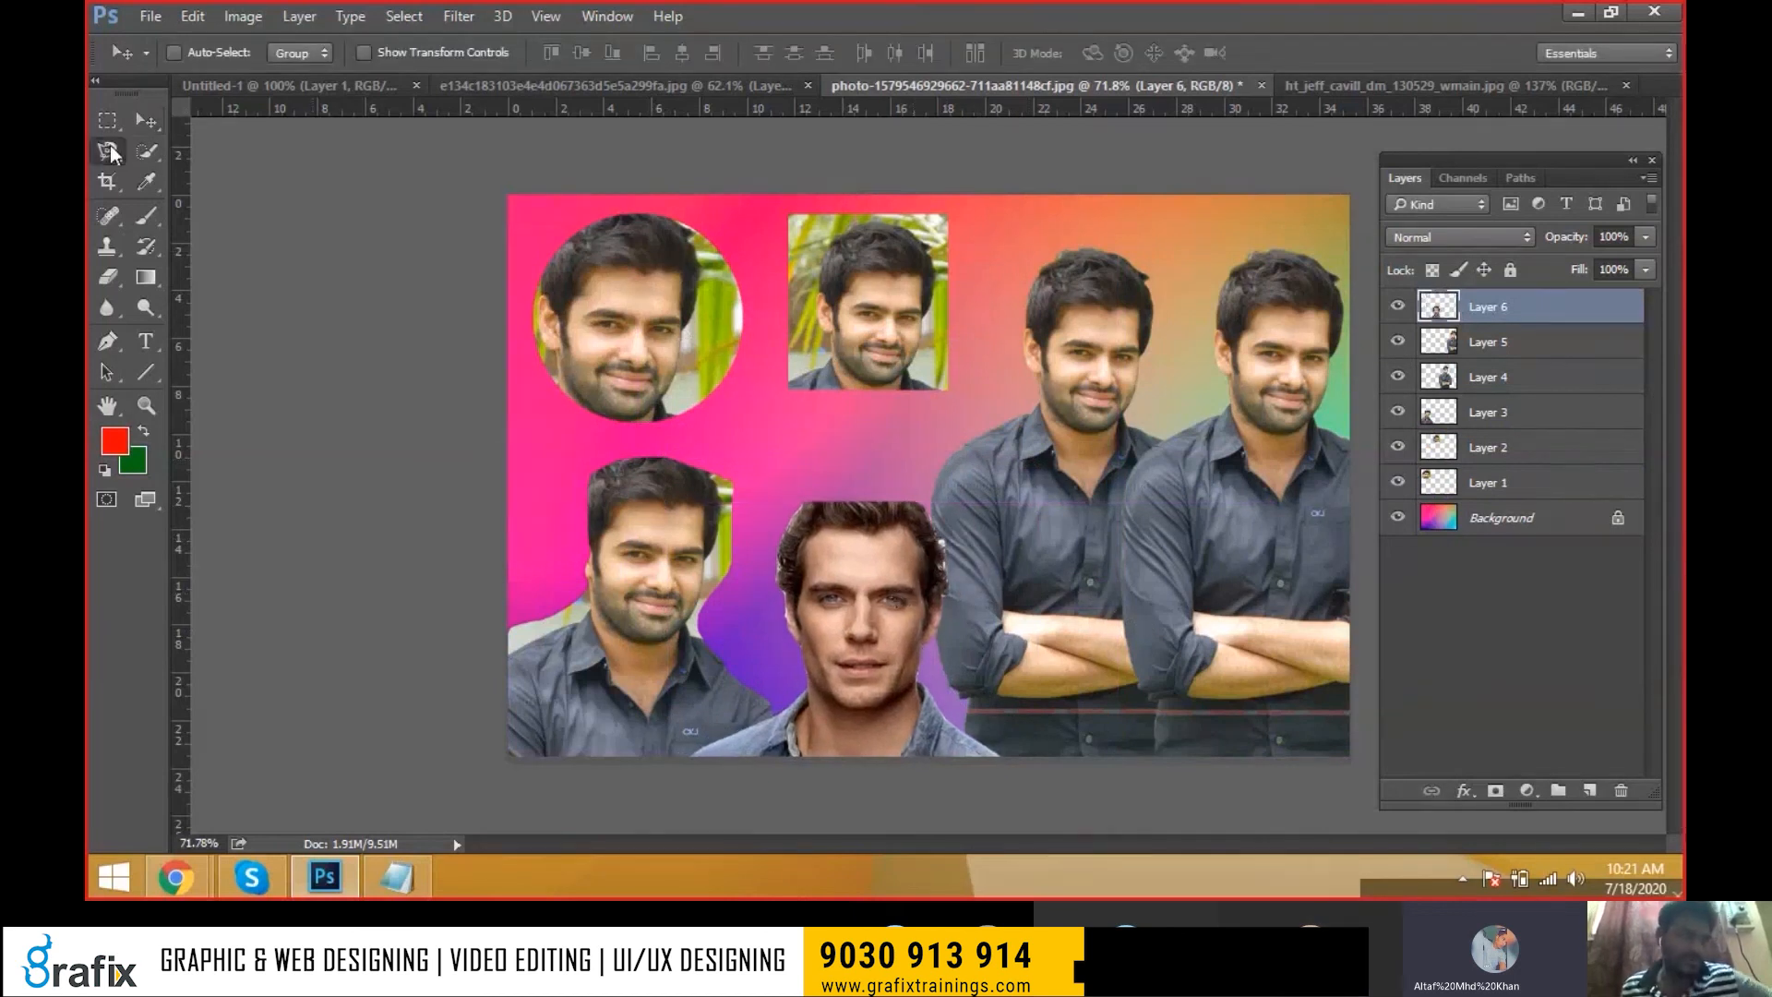
pyautogui.click(110, 153)
pyautogui.click(185, 175)
pyautogui.click(144, 121)
pyautogui.click(112, 151)
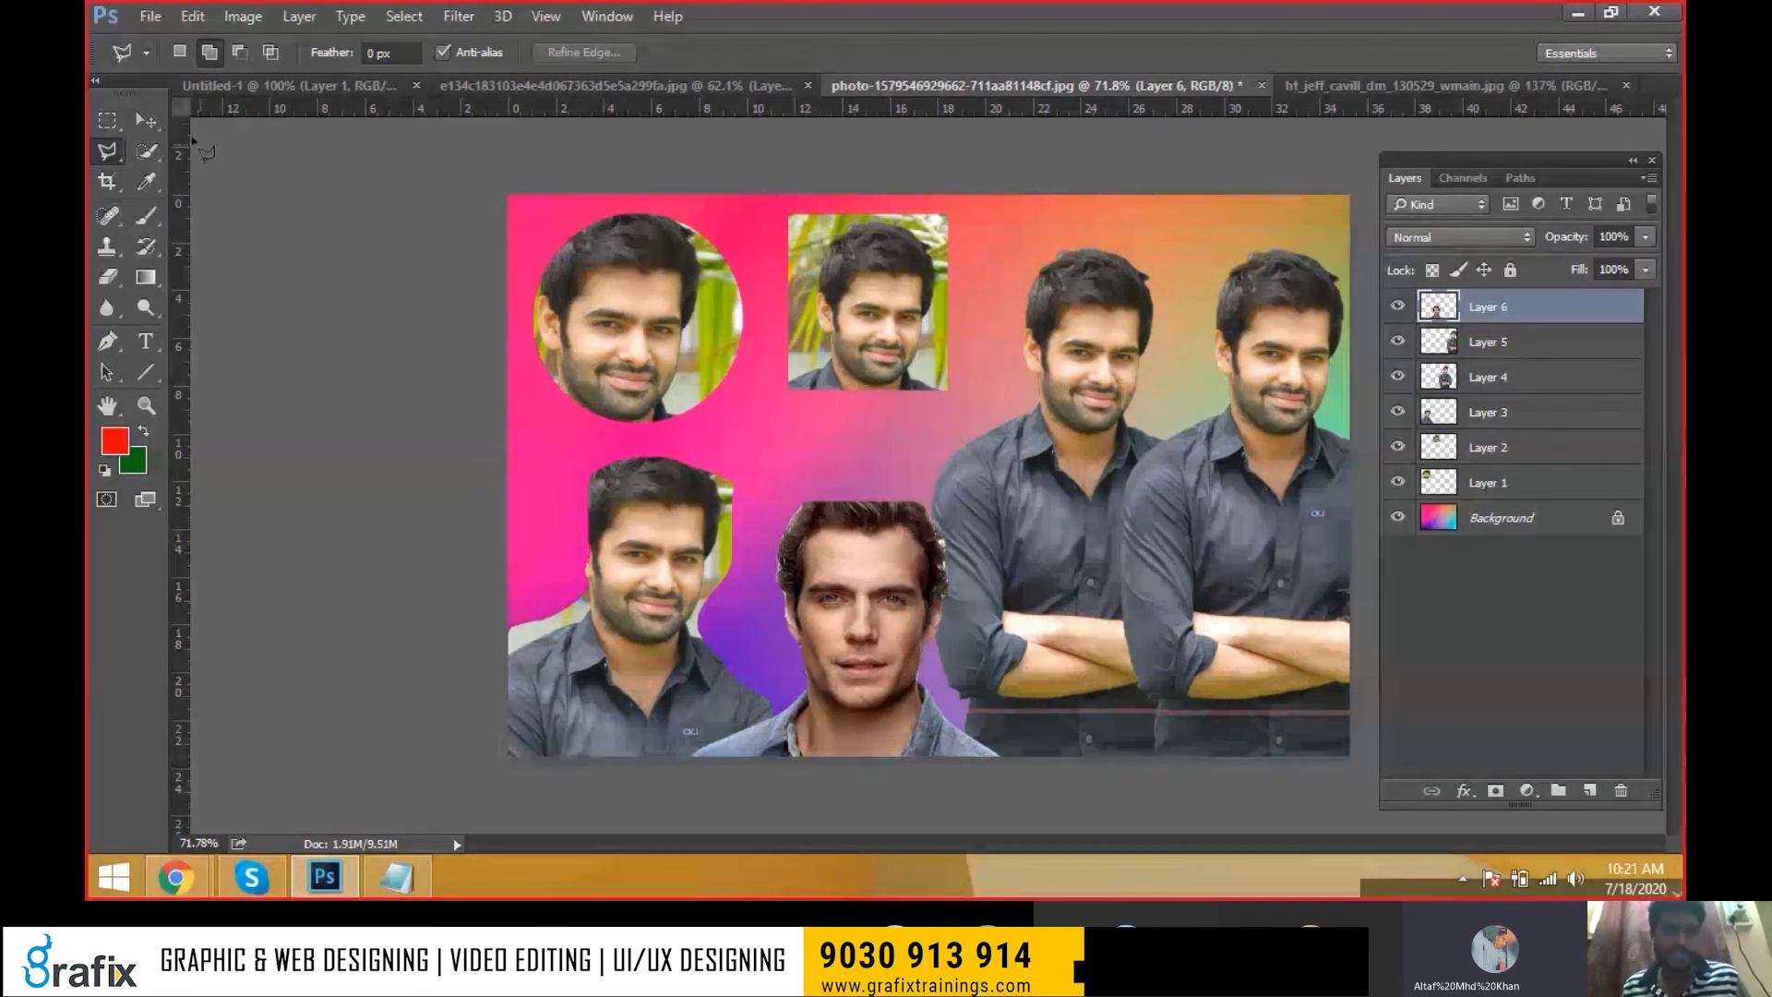
pyautogui.click(151, 118)
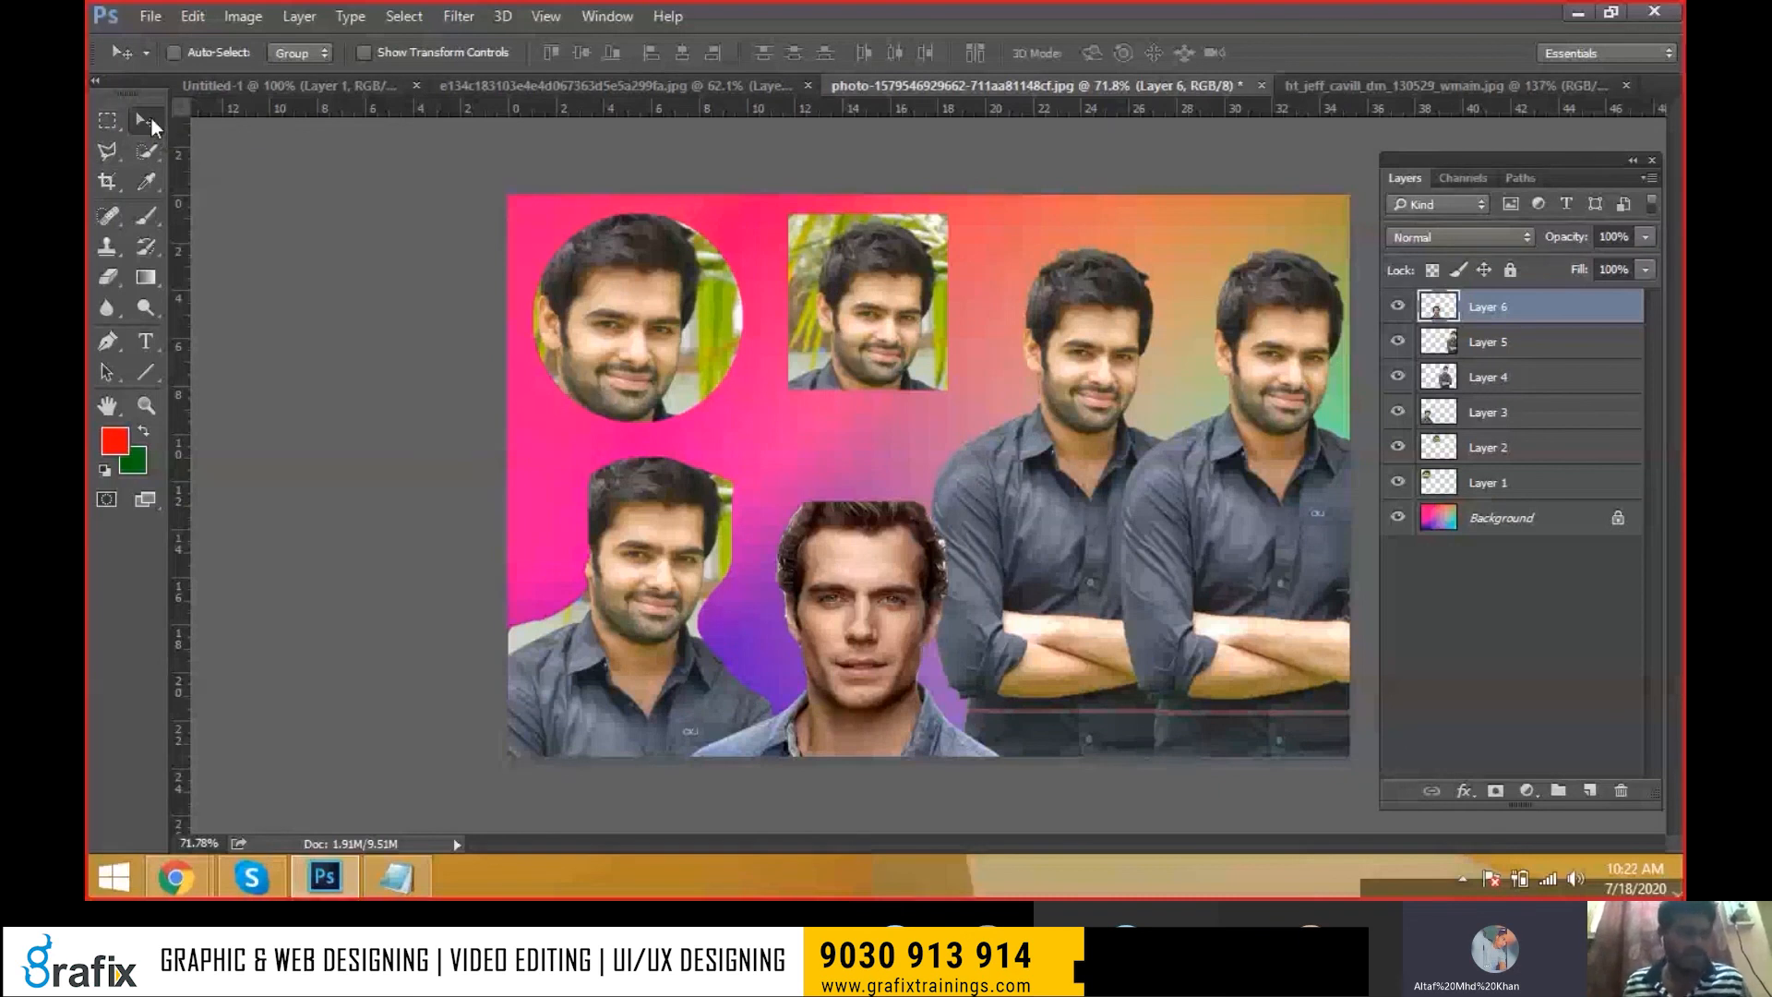
# Review the selection and feather shortcuts in the Psd-Keys notes in Notepad, and return to the collage in Photoshop
pyautogui.hotkey('alt', 'Tab')
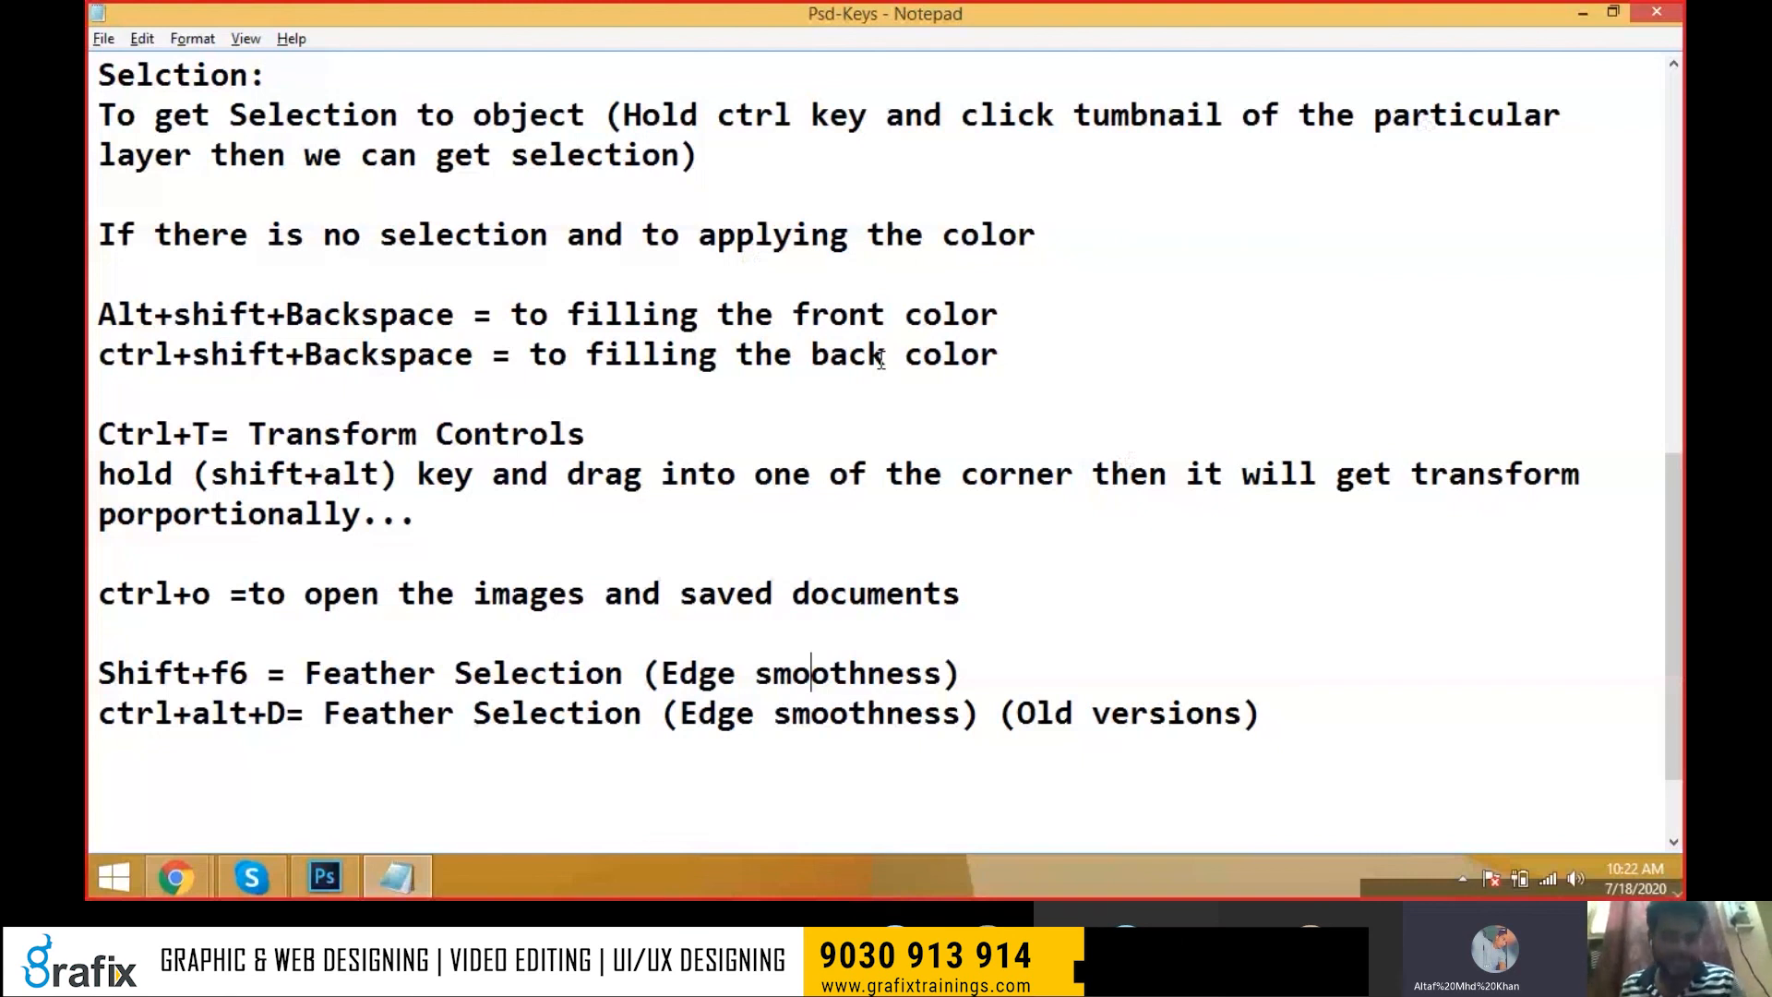
pyautogui.hotkey('alt', 'Tab')
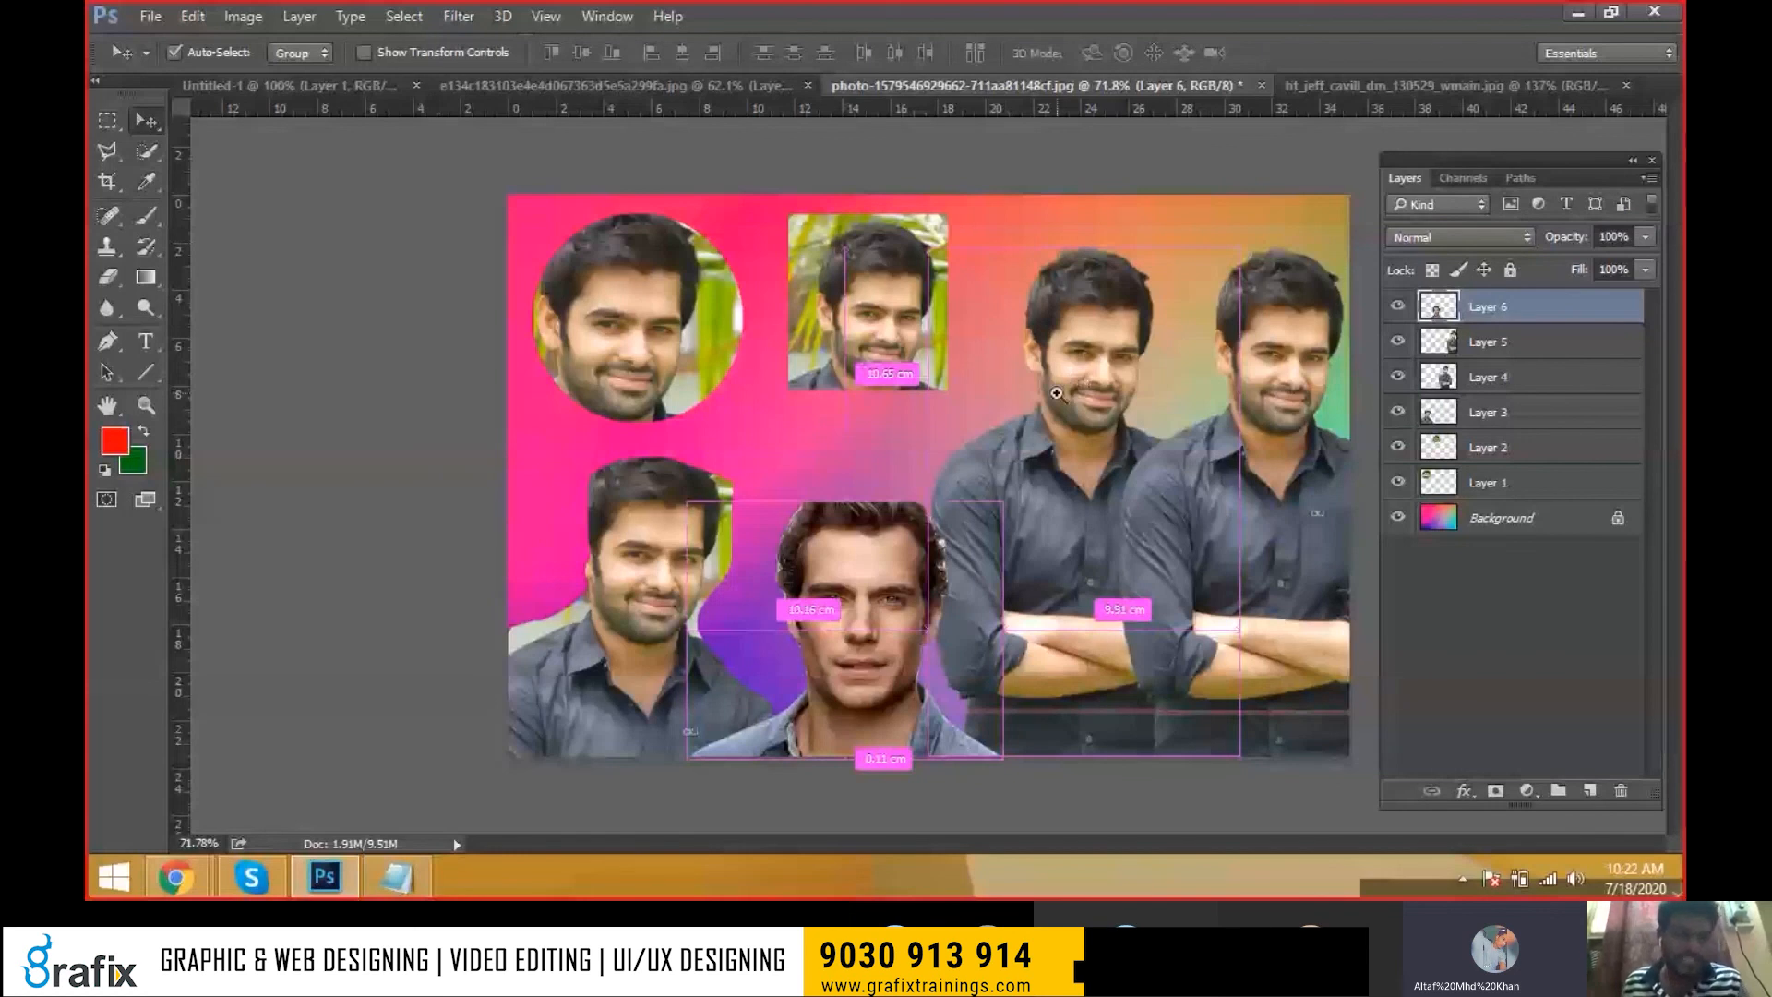
pyautogui.keyDown('ctrl'); pyautogui.click(1056, 393); pyautogui.keyUp('ctrl')
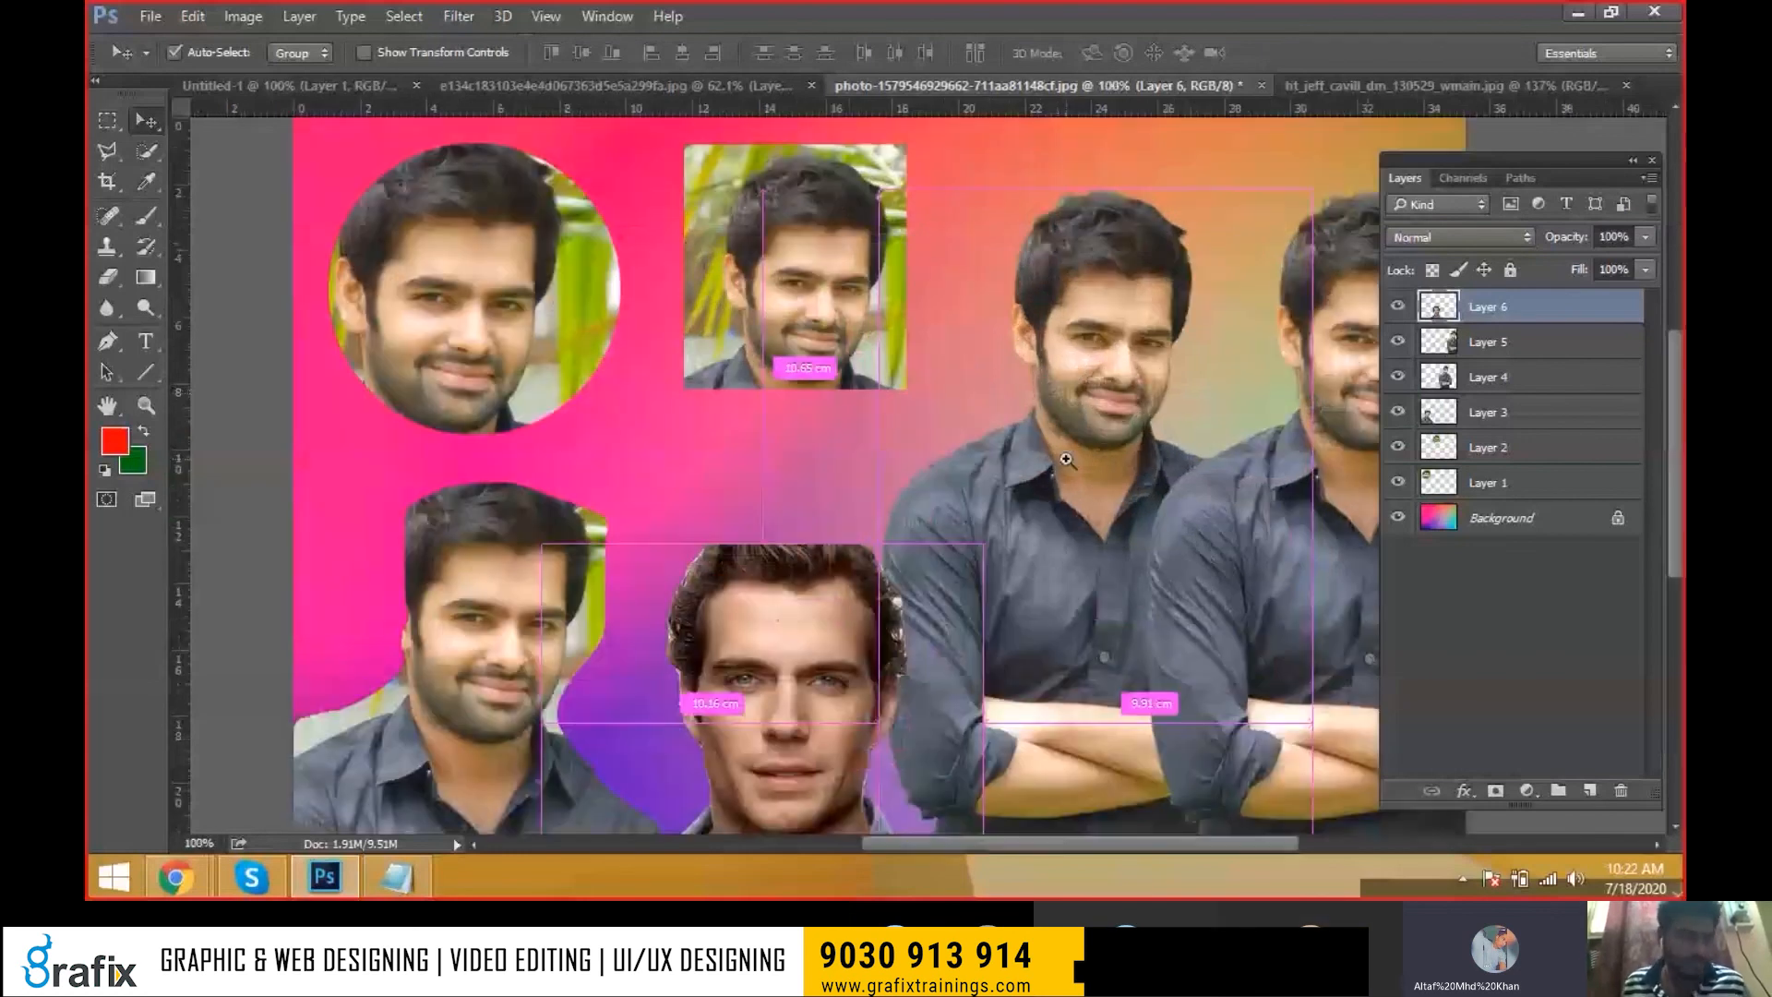